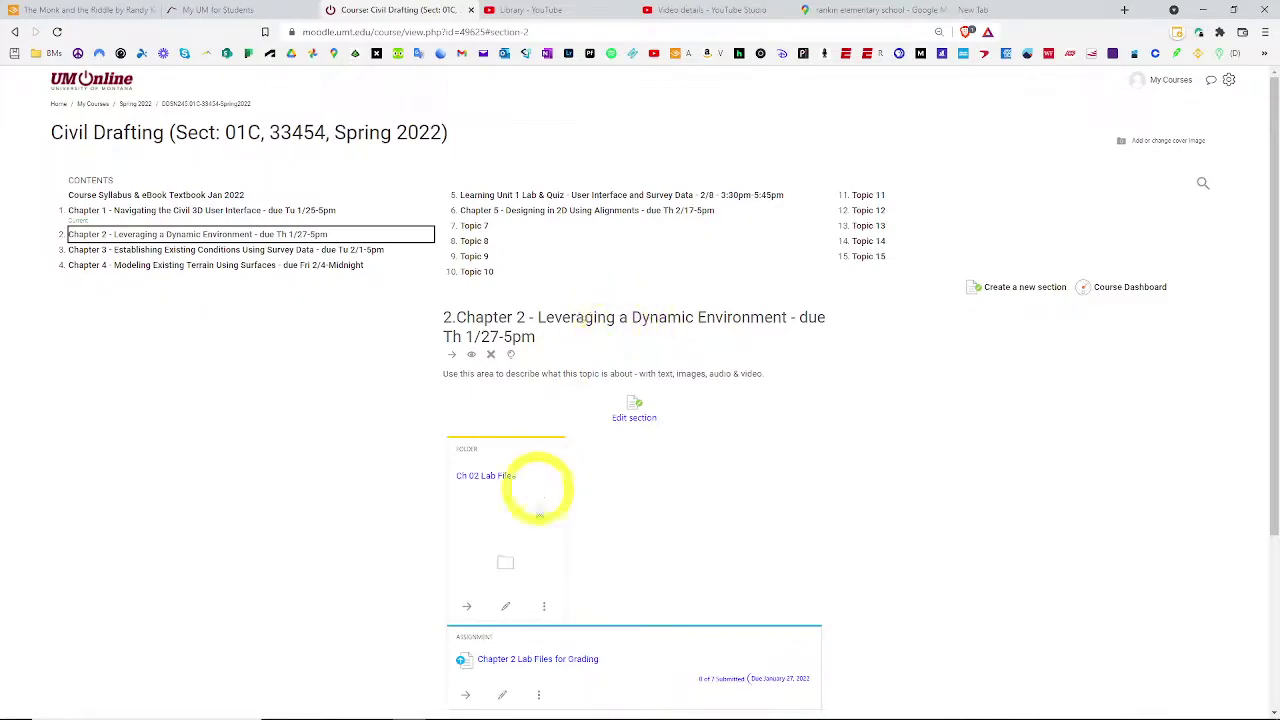
Step: Open the Ch 02 Lab Files folder on the course page and get its zip file
{"action": "left_click", "coordinate": [505, 563]}
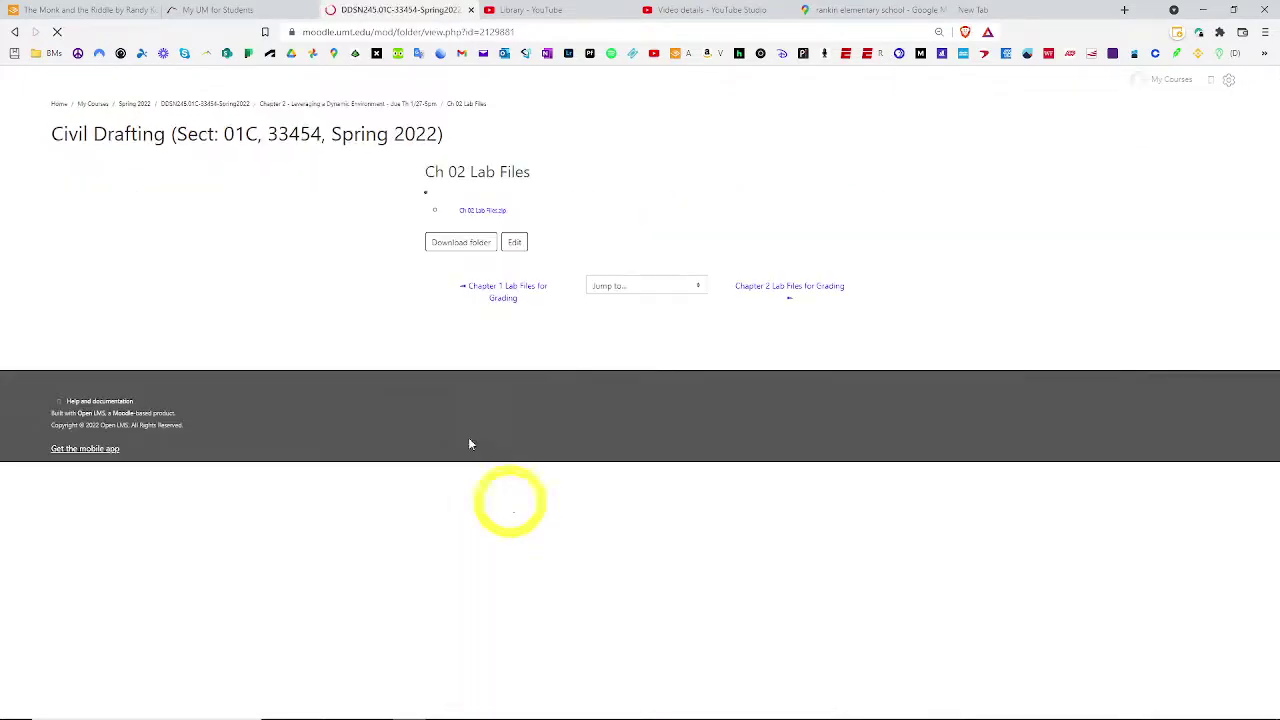
{"action": "left_click", "coordinate": [500, 216]}
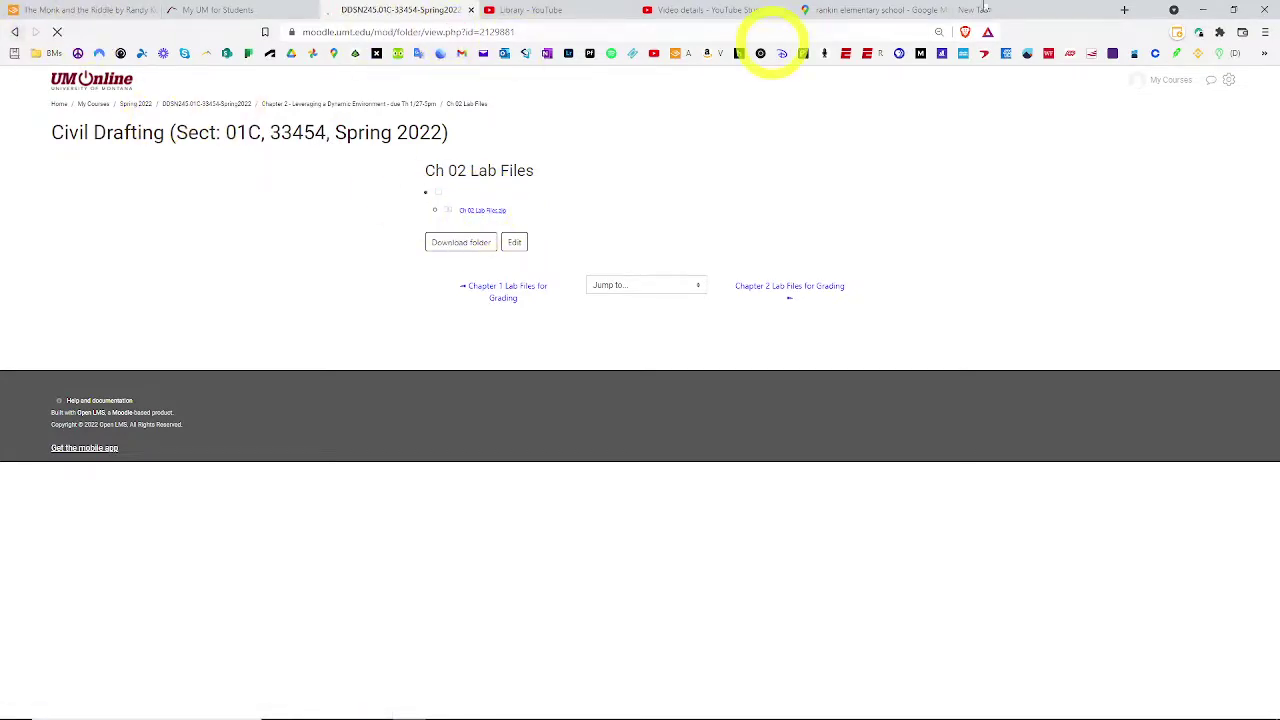
Step: Switch to File Explorer and open the FOR VIDEO folder inside 5_Labs, Ch 02 Lab Files
{"action": "left_click", "coordinate": [1204, 11]}
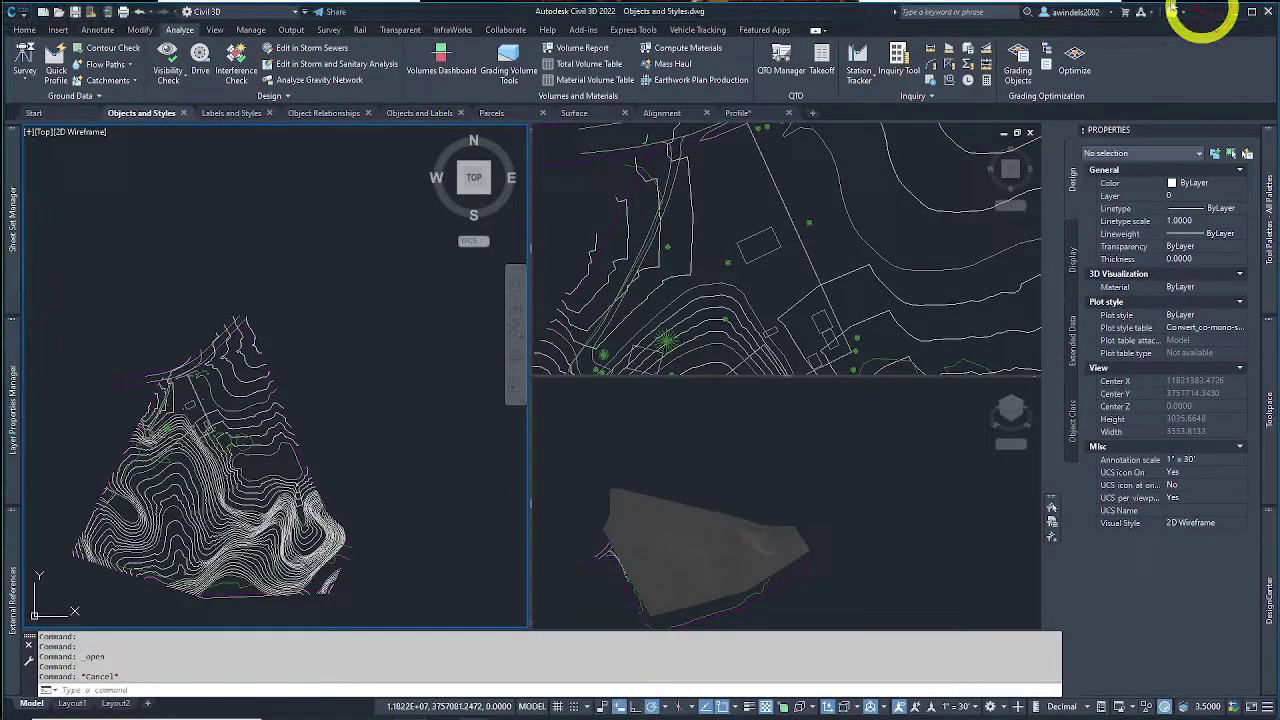
{"action": "mouse_move", "coordinate": [343, 707]}
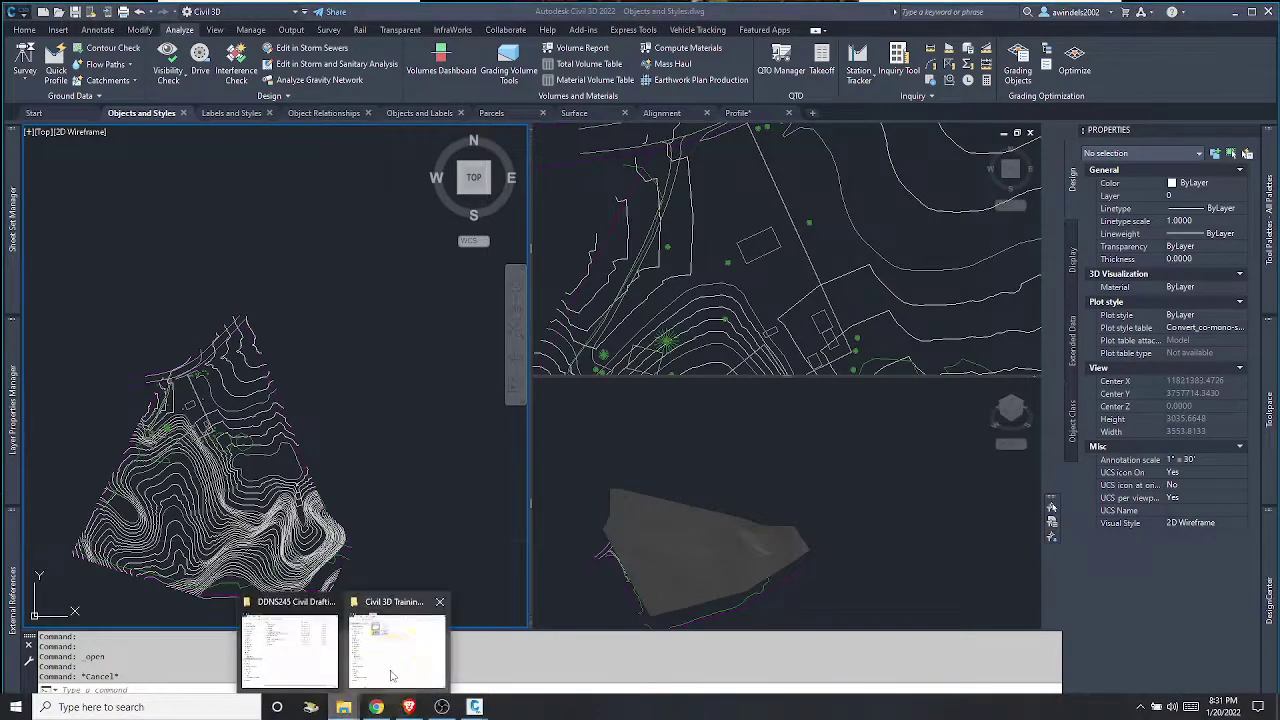
{"action": "left_click", "coordinate": [290, 655]}
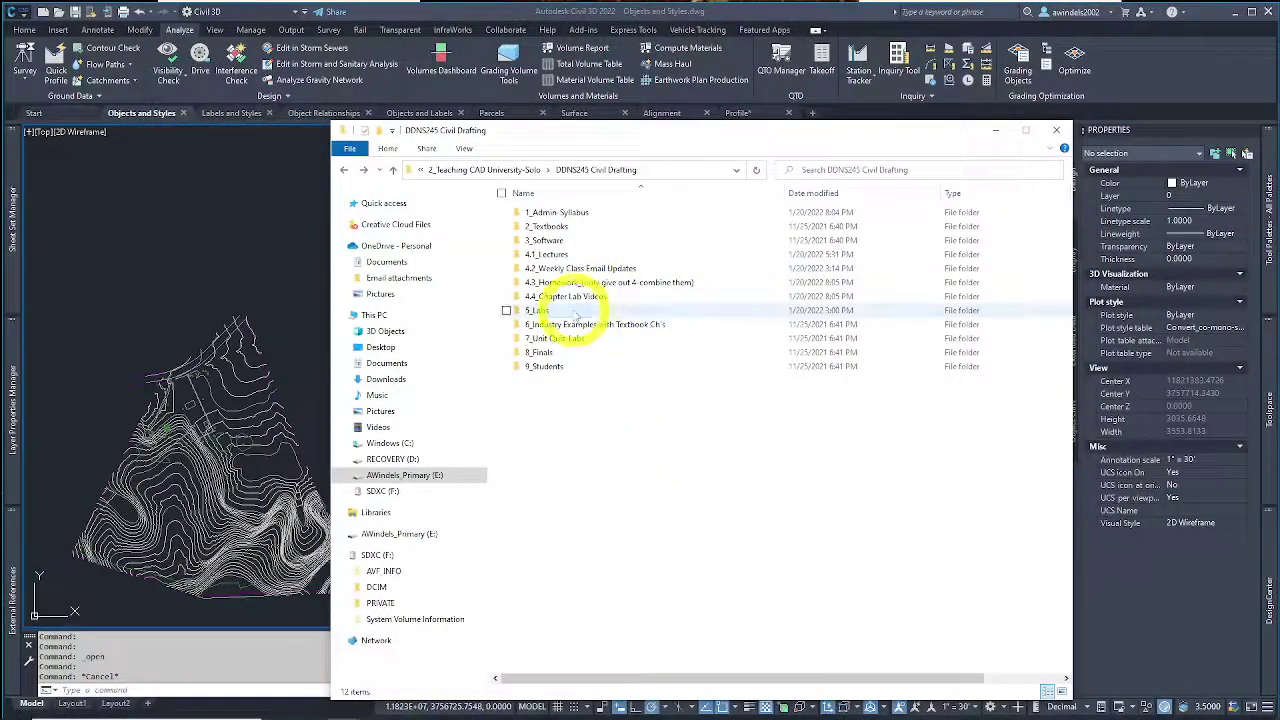
{"action": "double_click", "coordinate": [560, 310]}
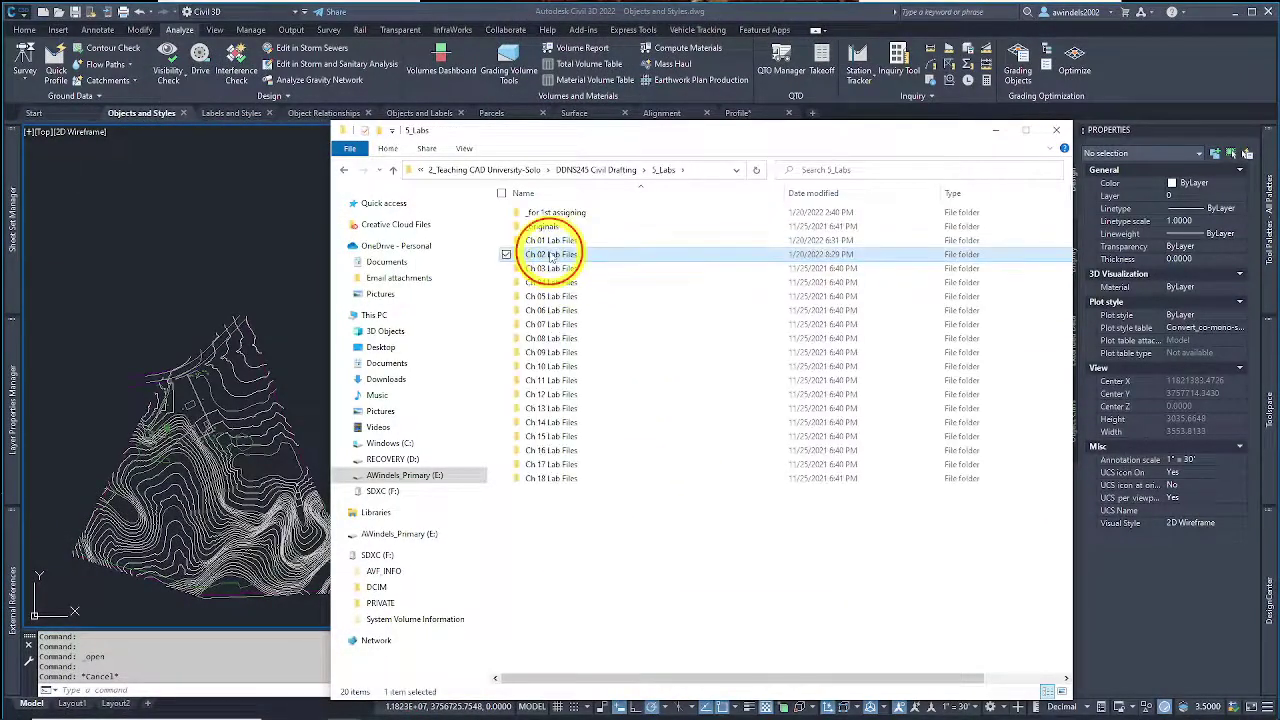
{"action": "double_click", "coordinate": [550, 254]}
{"action": "double_click", "coordinate": [545, 212]}
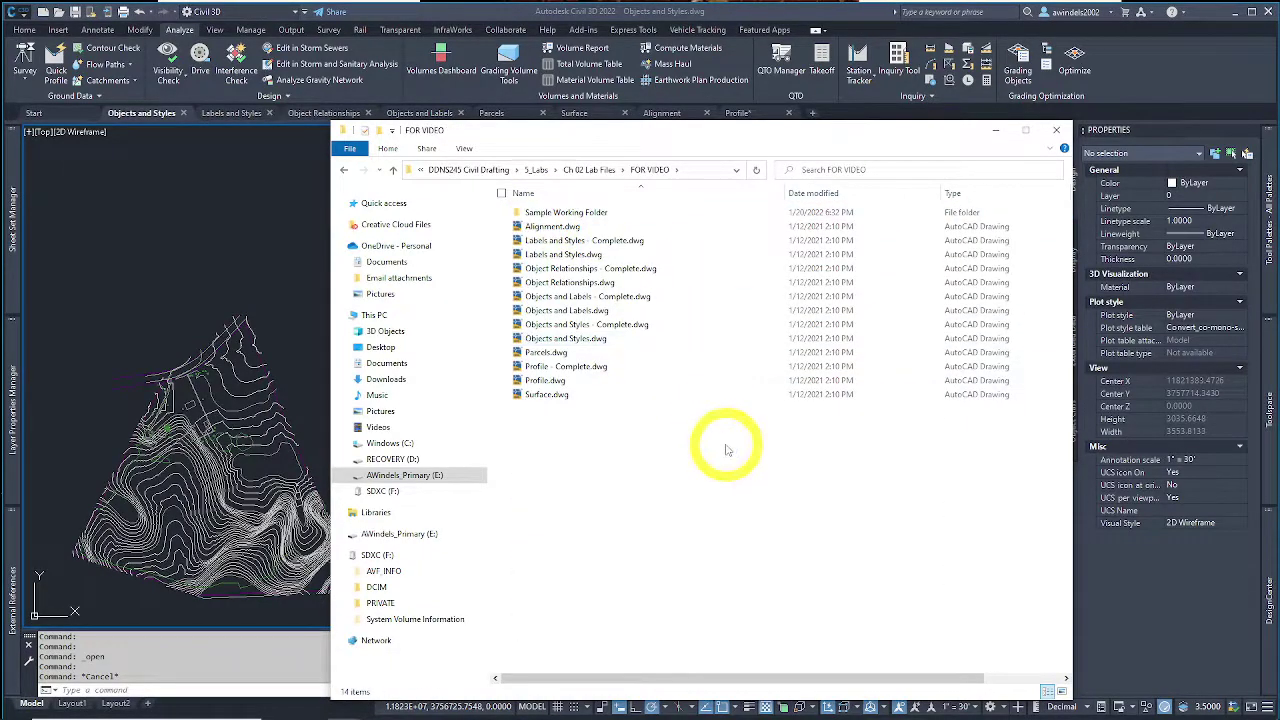
Step: Check the combined properties of all items in the FOR VIDEO folder, and close them
{"action": "left_click_drag", "start_coordinate": [740, 448], "coordinate": [541, 199]}
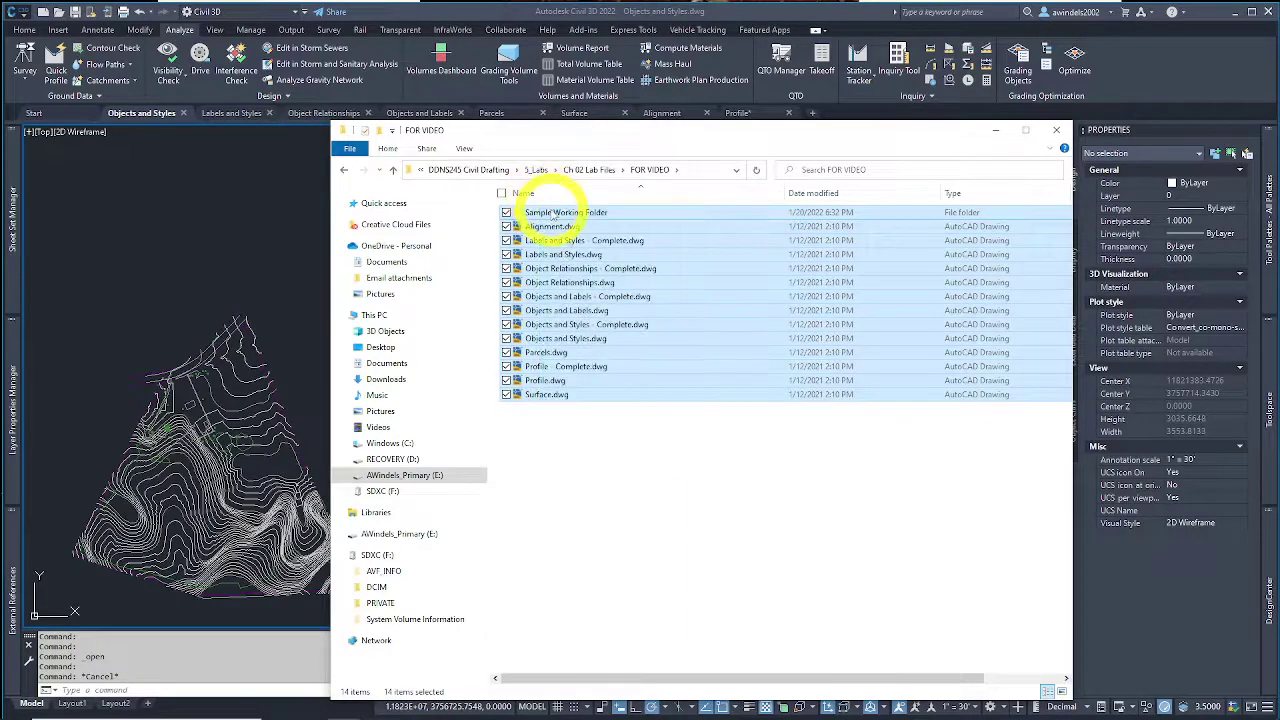
{"action": "right_click", "coordinate": [552, 210]}
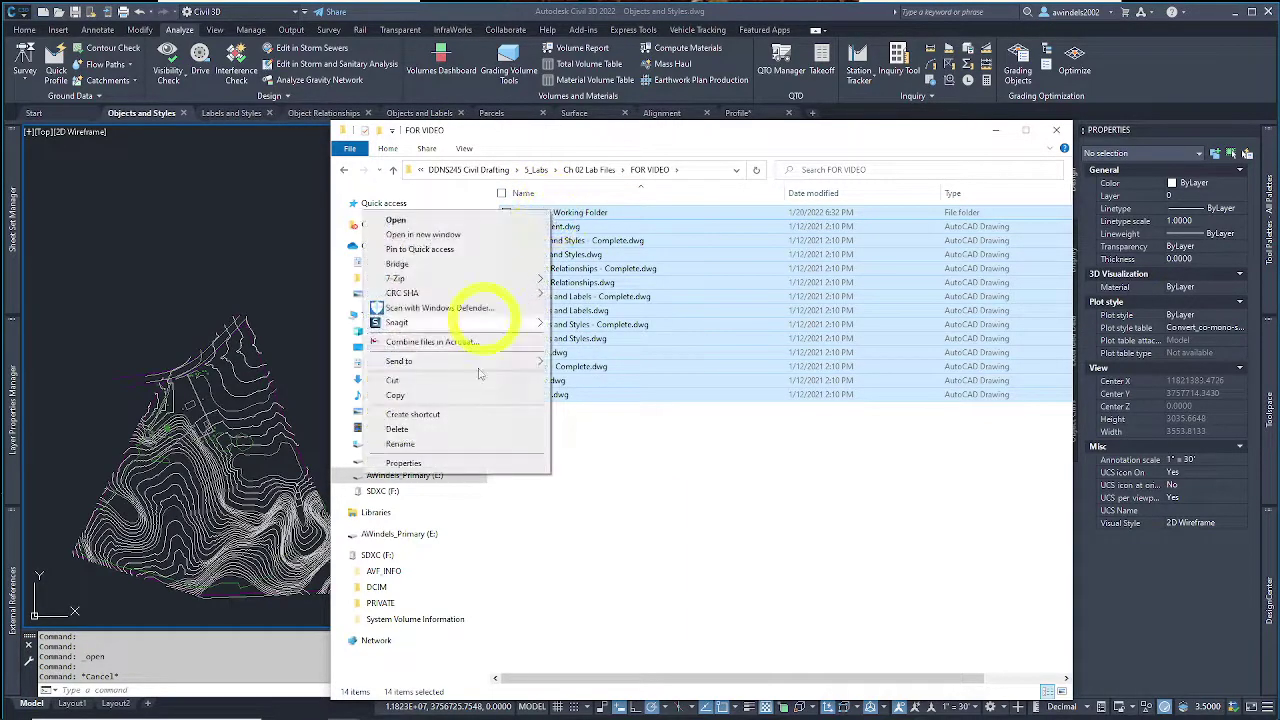
{"action": "left_click", "coordinate": [476, 462]}
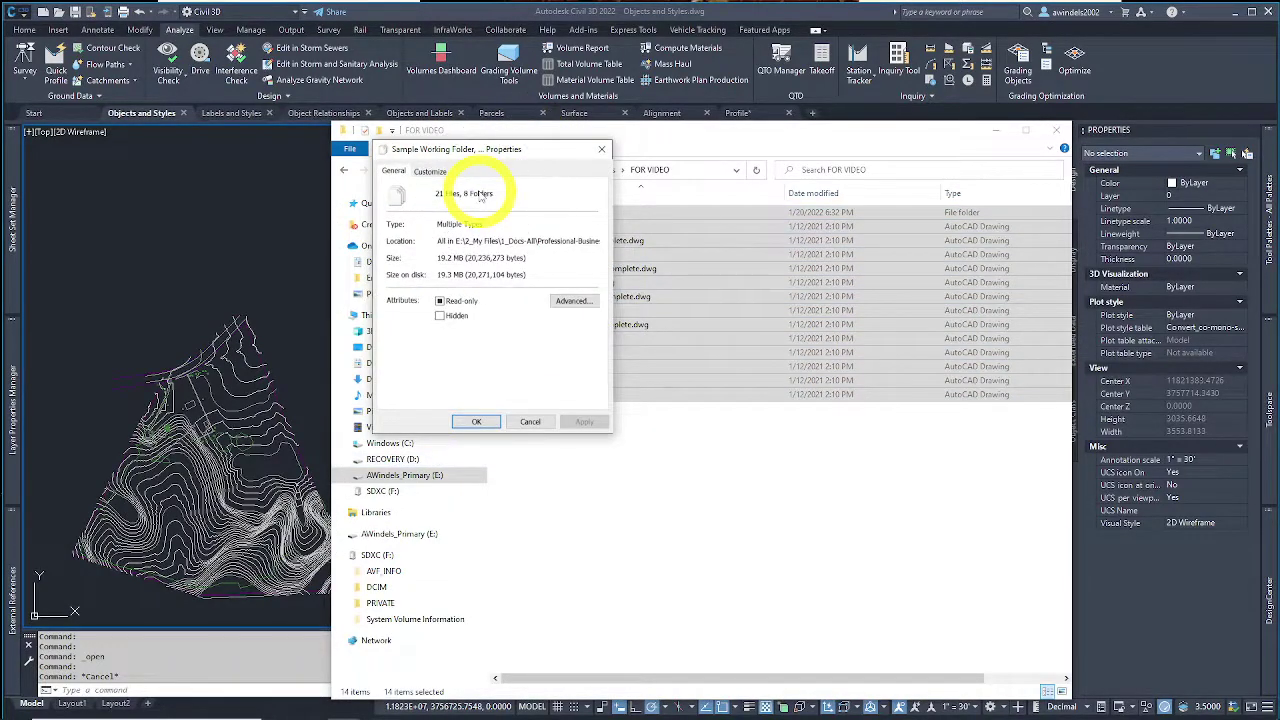
{"action": "left_click_drag", "start_coordinate": [557, 146], "coordinate": [373, 148]}
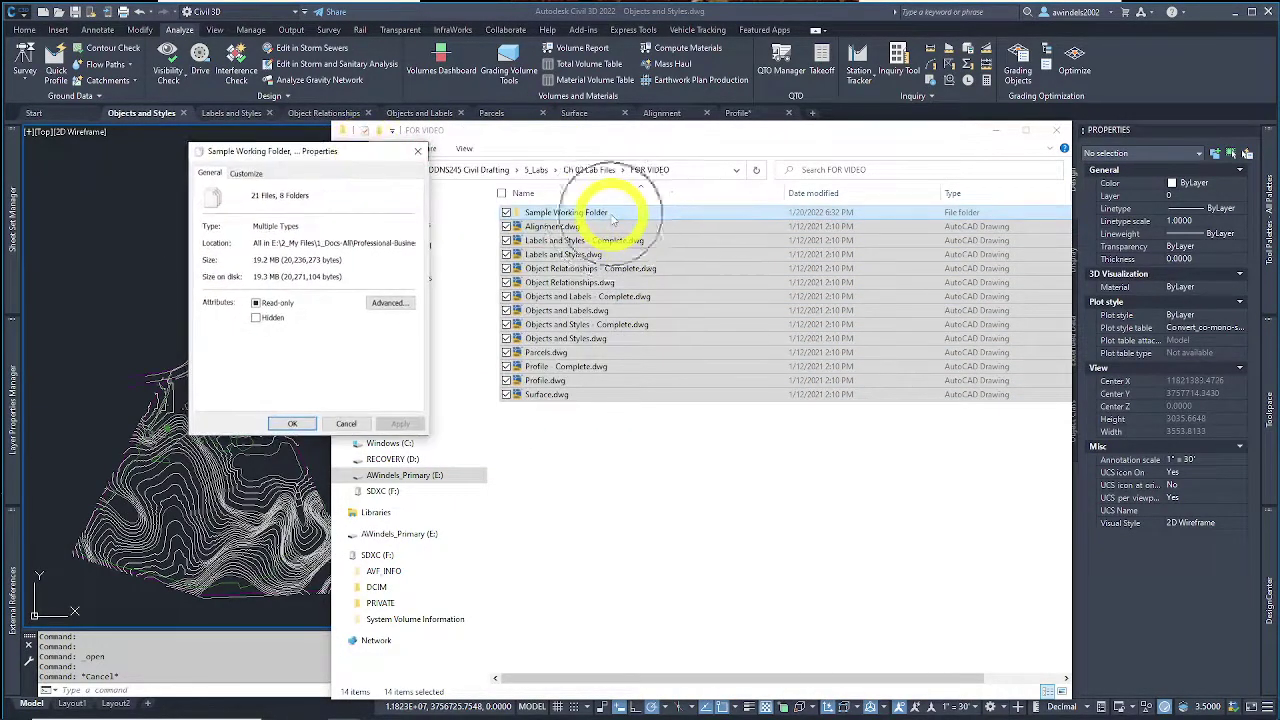
{"action": "left_click", "coordinate": [737, 455]}
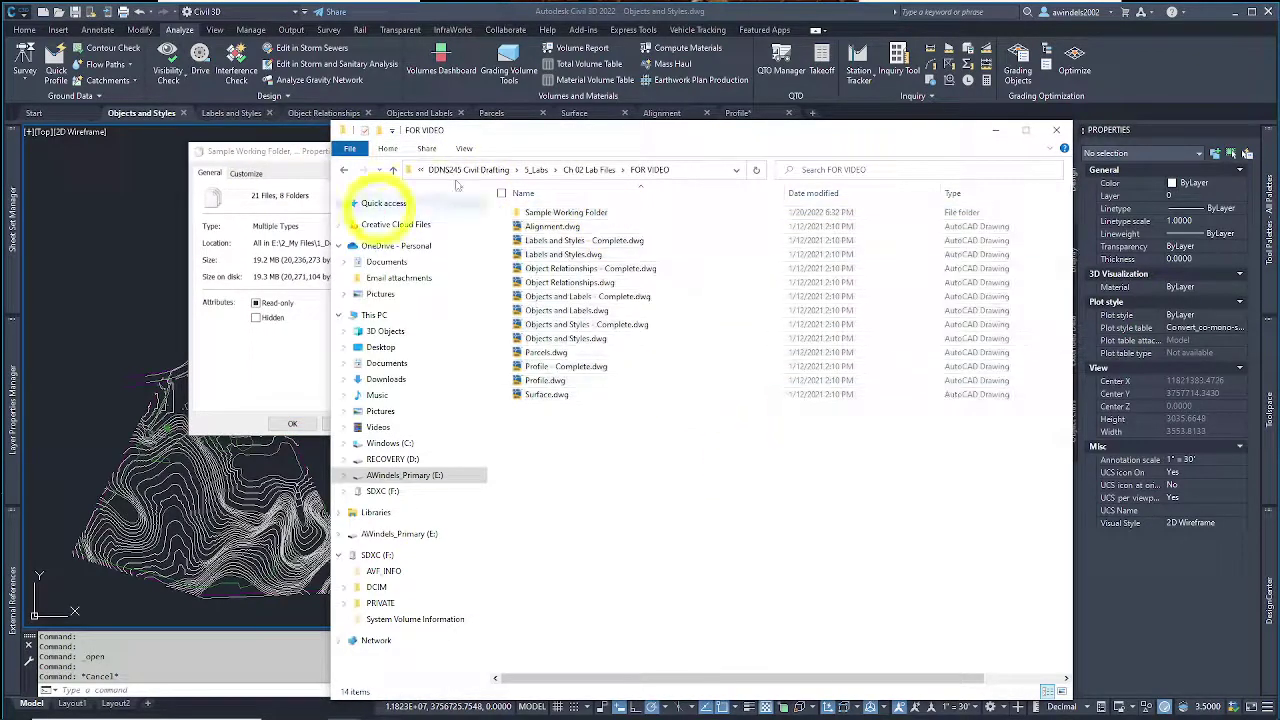
{"action": "left_click", "coordinate": [314, 149]}
{"action": "left_click", "coordinate": [423, 149]}
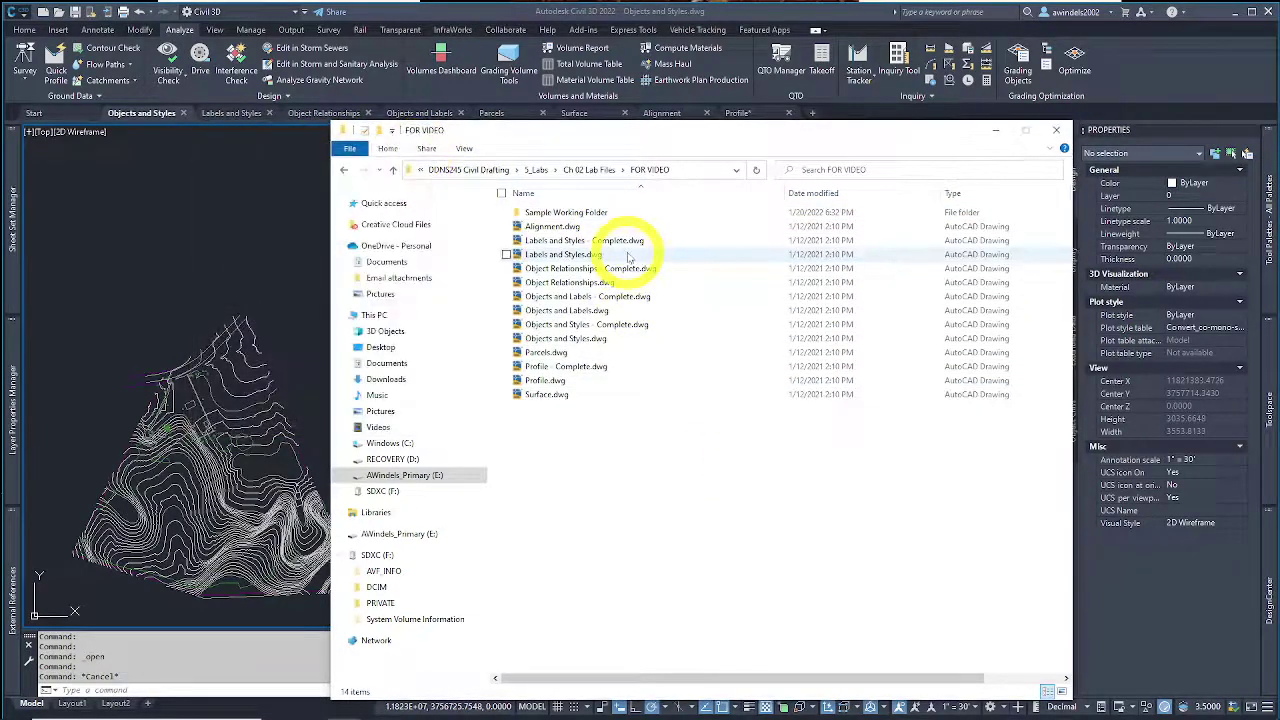
Step: Select Alignment.dwg, Profile.dwg and the non-complete versions of Labels and Styles, Object Relationships, Objects and Labels, and Objects and Styles
{"action": "left_click", "coordinate": [600, 226]}
{"action": "left_click", "coordinate": [610, 254], "text": "ctrl"}
{"action": "left_click", "coordinate": [618, 283], "text": "ctrl"}
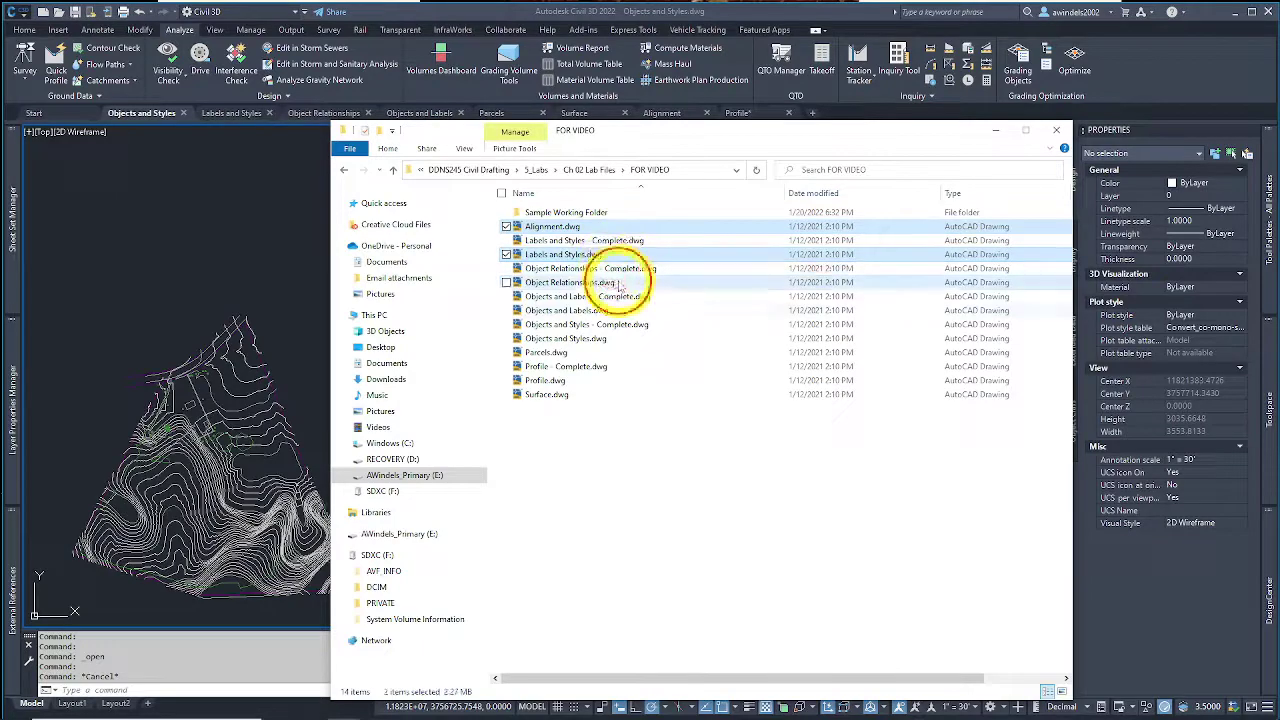
{"action": "left_click", "coordinate": [620, 310], "text": "ctrl"}
{"action": "left_click", "coordinate": [620, 338], "text": "ctrl"}
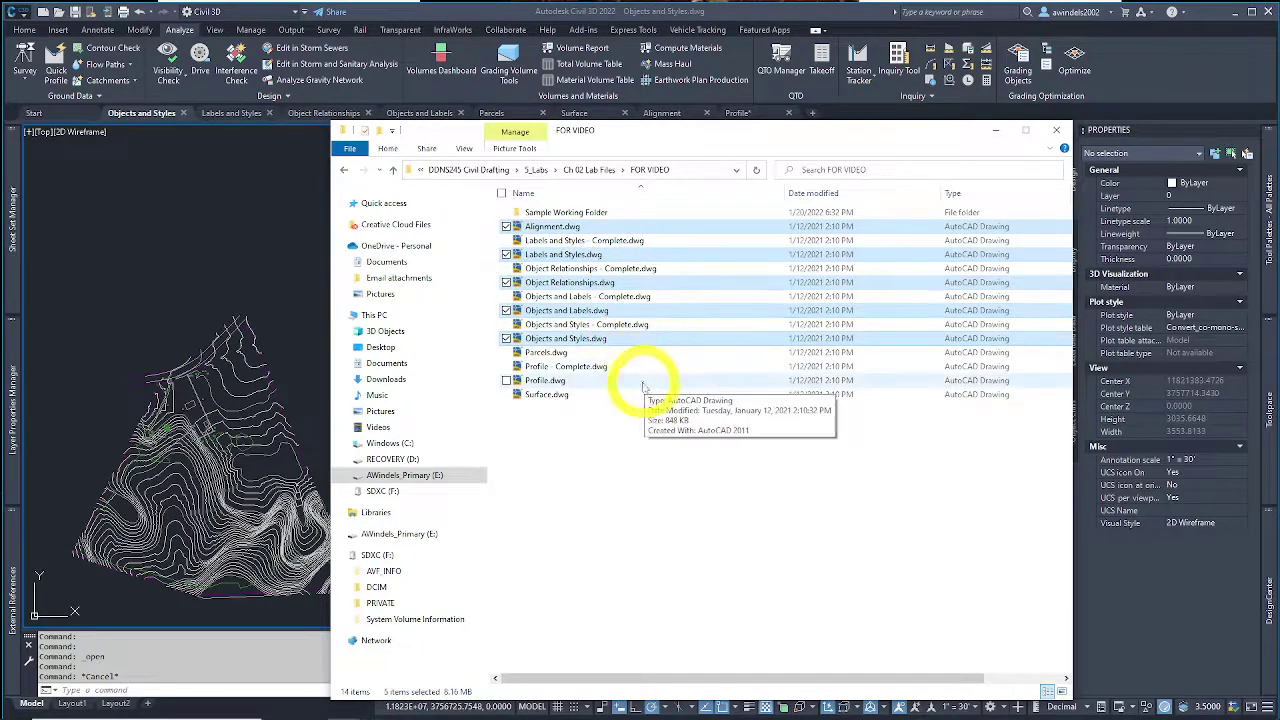
{"action": "left_click", "coordinate": [606, 388], "text": "ctrl"}
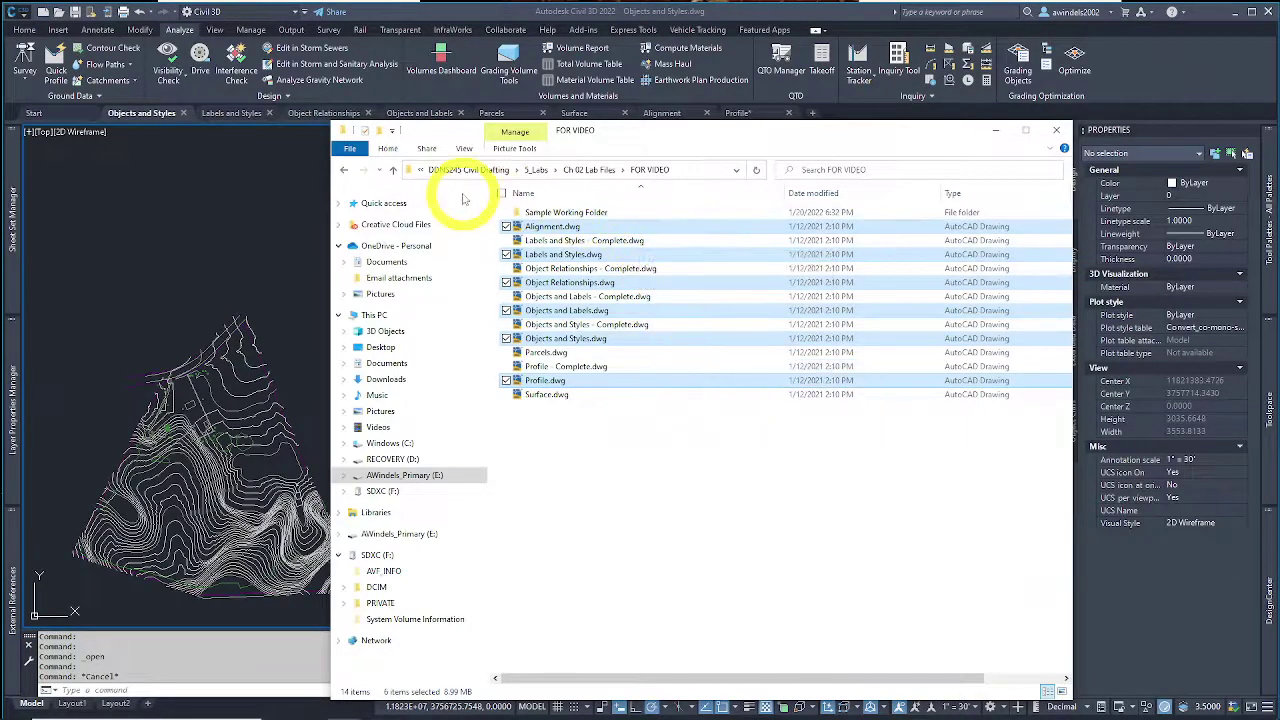
Step: Return to Civil 3D, select the Existing Ground surface to view its properties, and clear the selection
{"action": "left_click", "coordinate": [271, 218]}
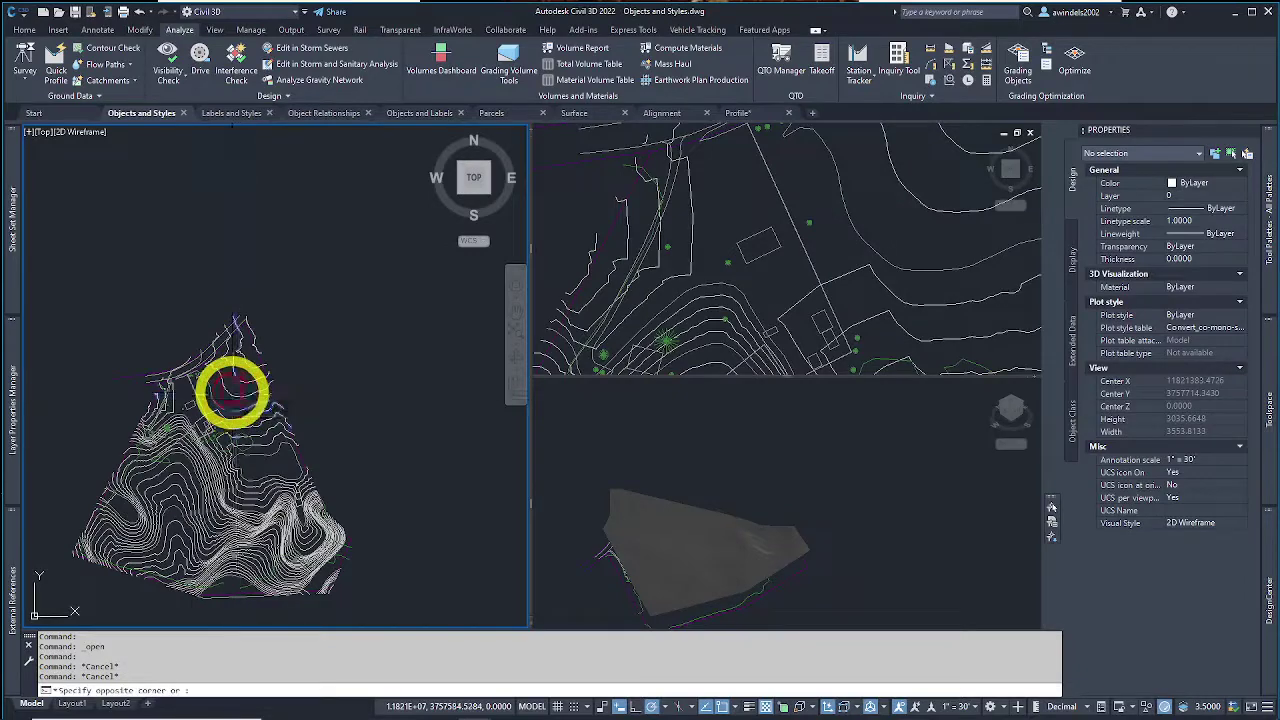
{"action": "left_click", "coordinate": [231, 392]}
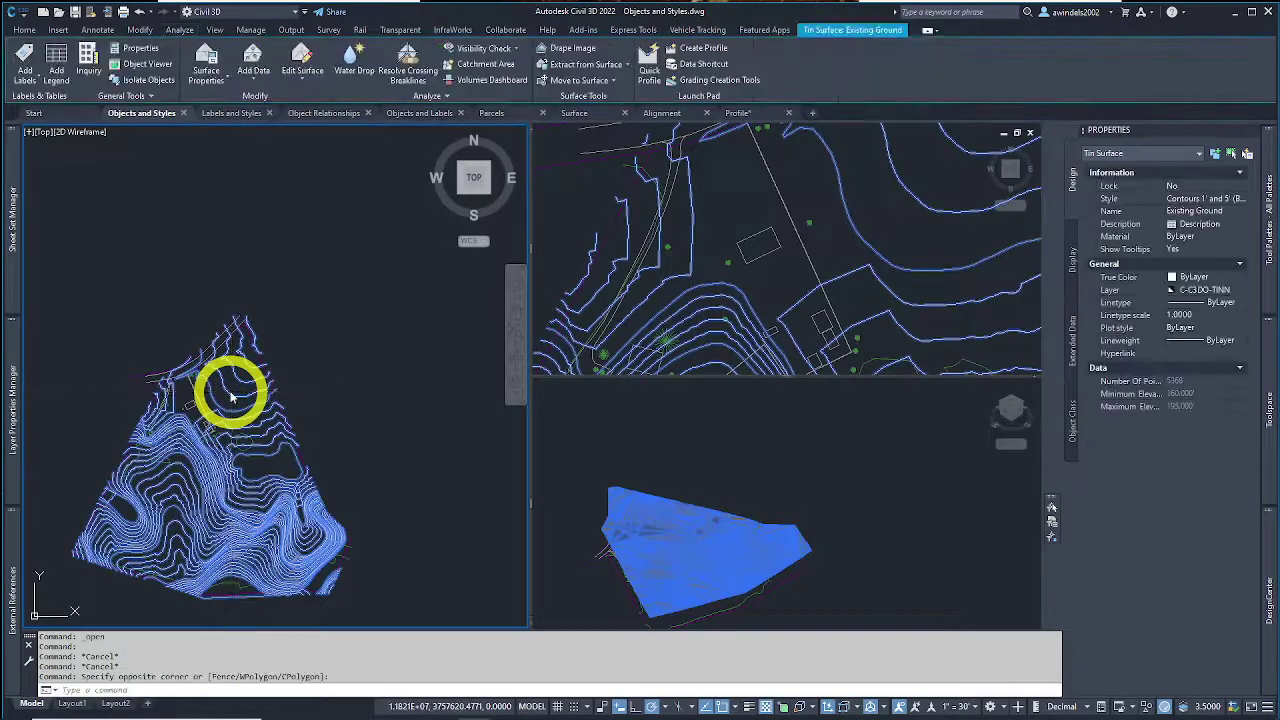
{"action": "mouse_move", "coordinate": [231, 392]}
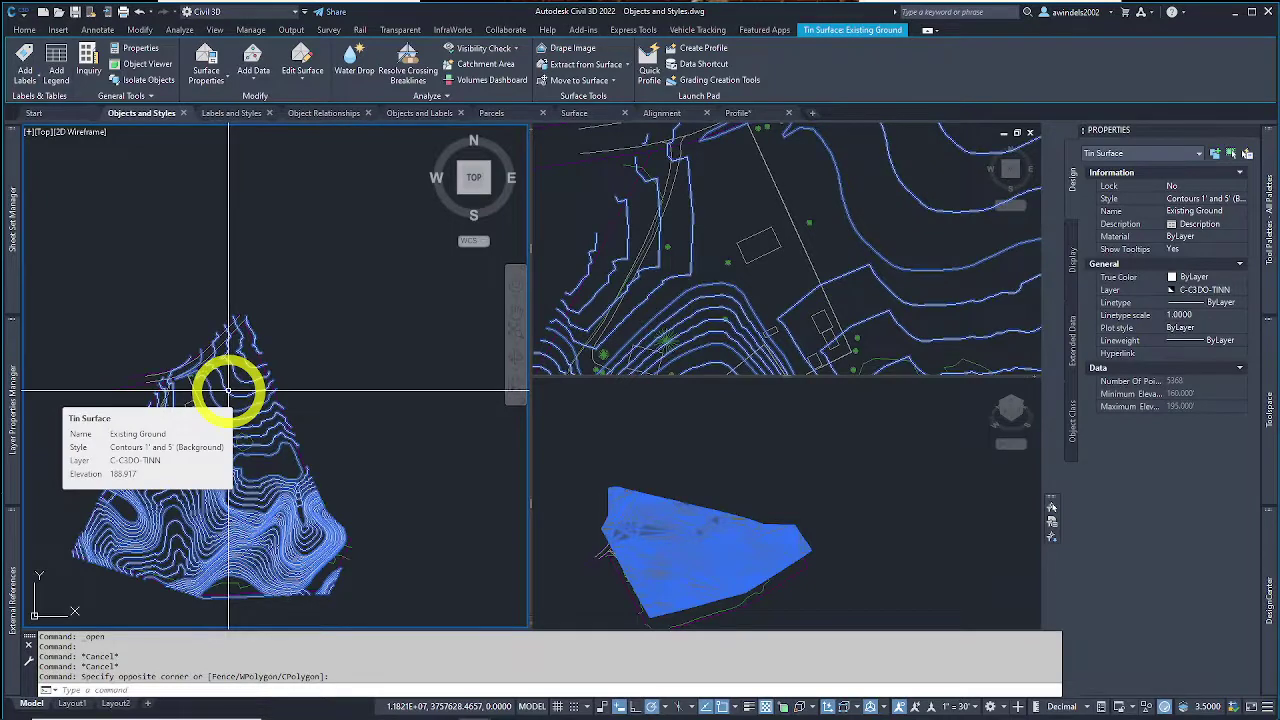
{"action": "key", "text": "Escape"}
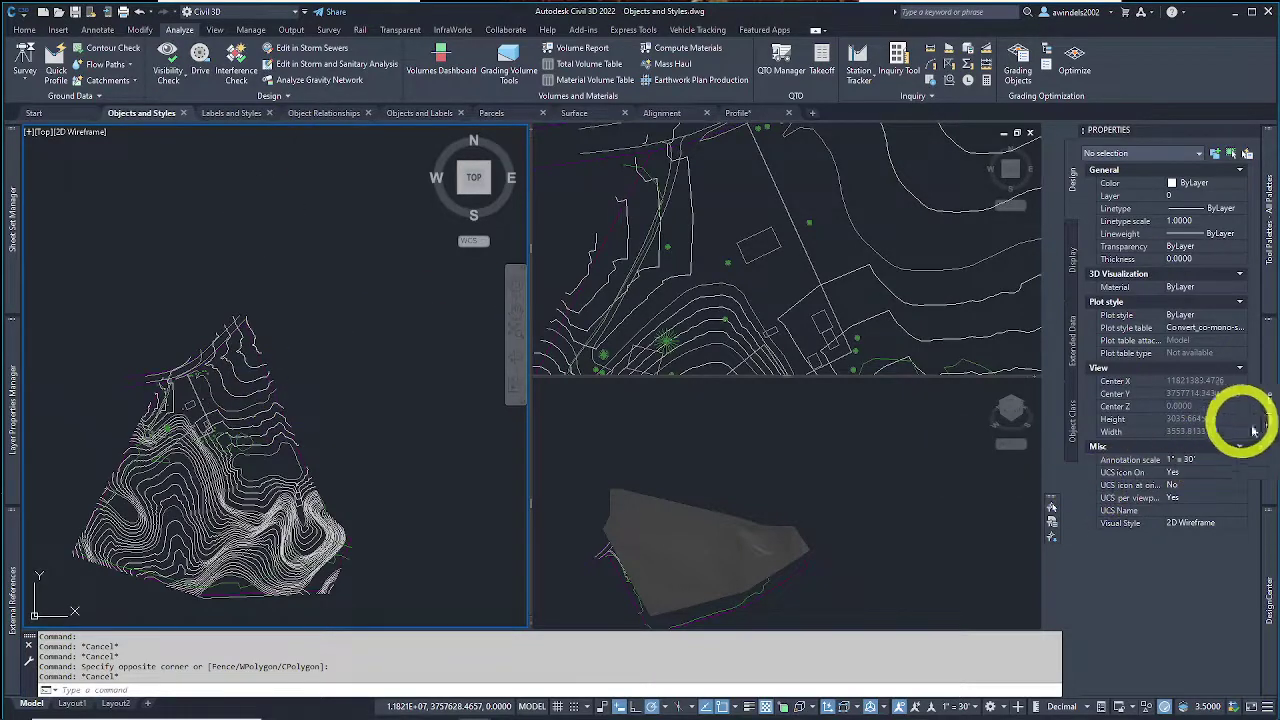
Step: Examine the Data Shortcuts categories in the Toolspace, including the alignment types, and collapse the list
{"action": "mouse_move", "coordinate": [1270, 447]}
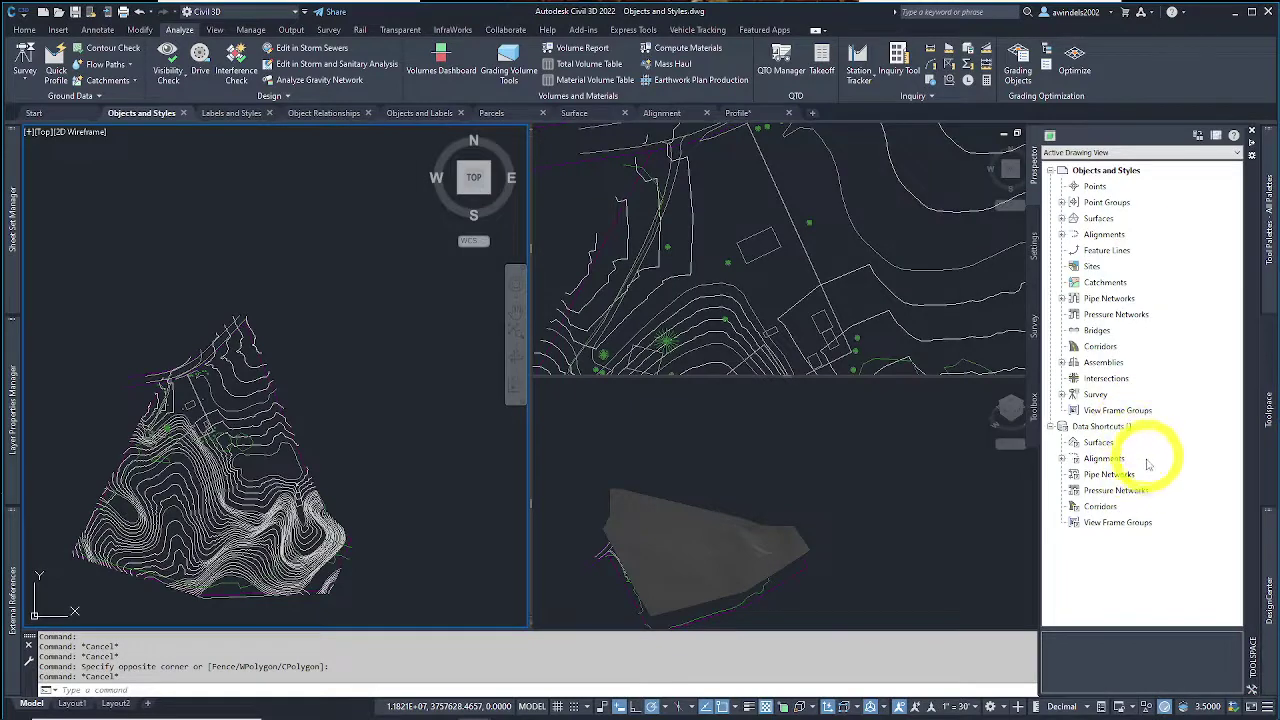
{"action": "left_click", "coordinate": [1110, 427]}
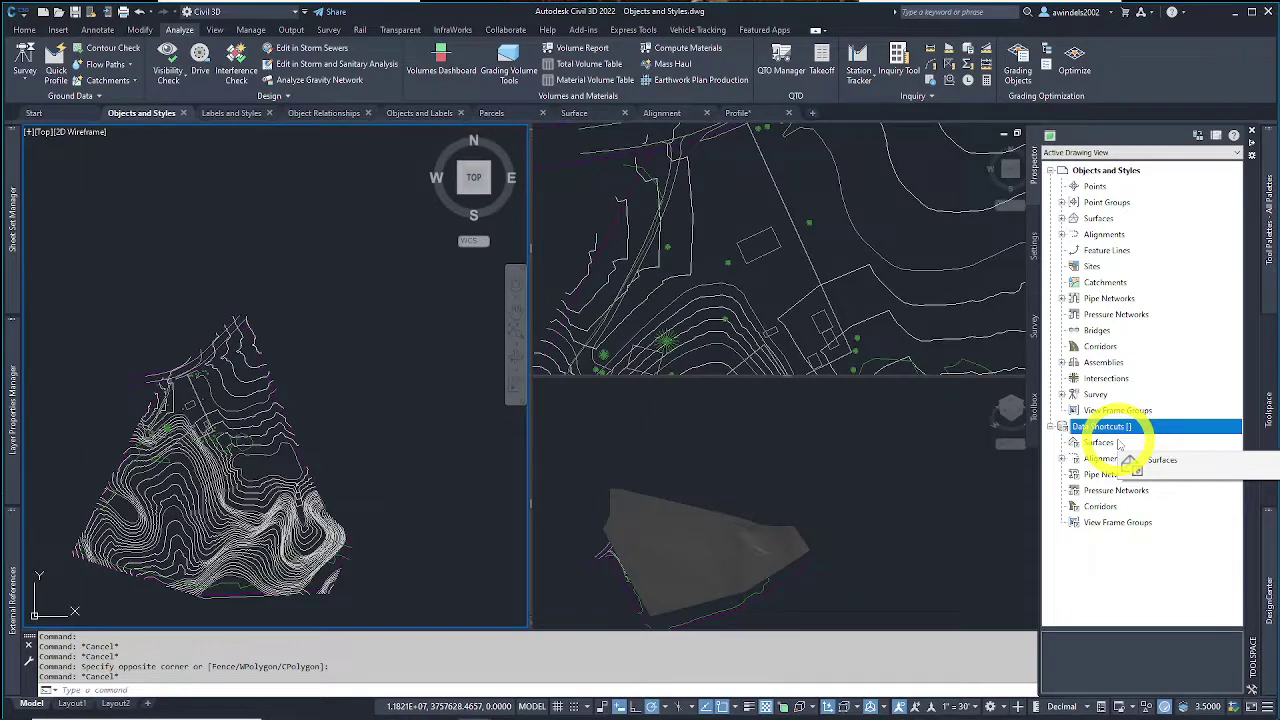
{"action": "left_click_drag", "start_coordinate": [1118, 445], "coordinate": [1135, 467]}
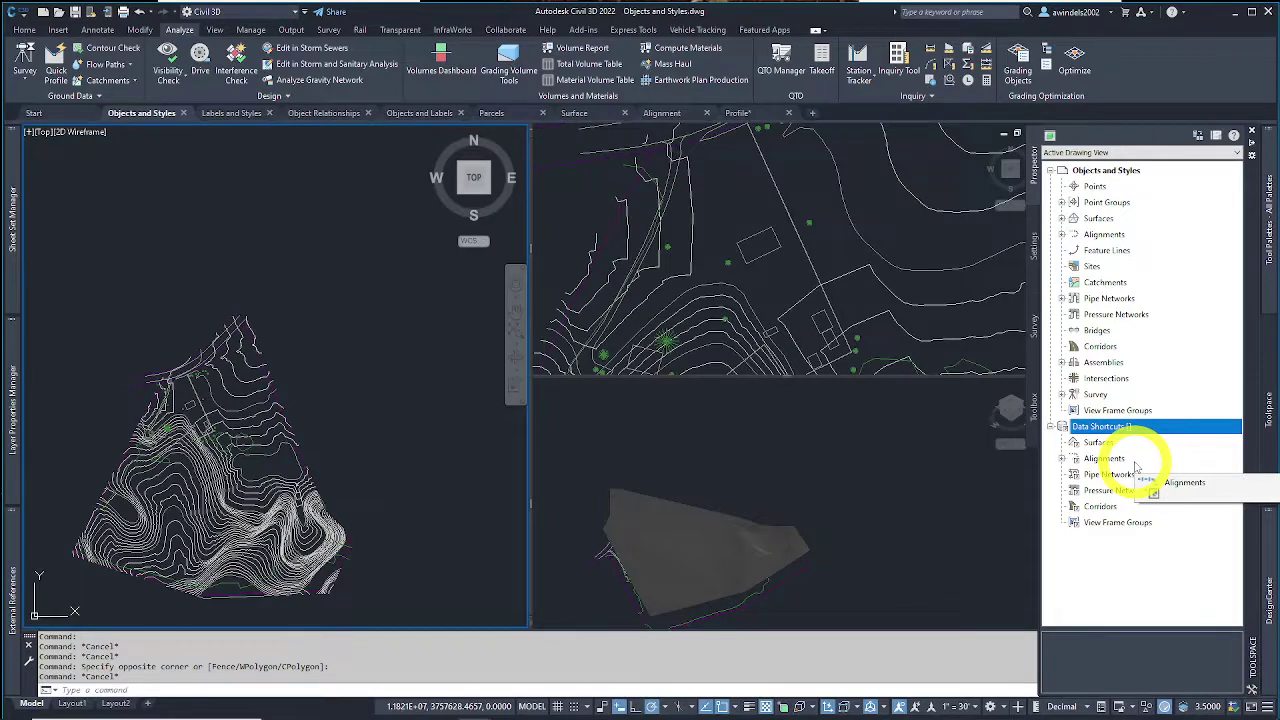
{"action": "left_click_drag", "start_coordinate": [1135, 467], "coordinate": [1127, 461]}
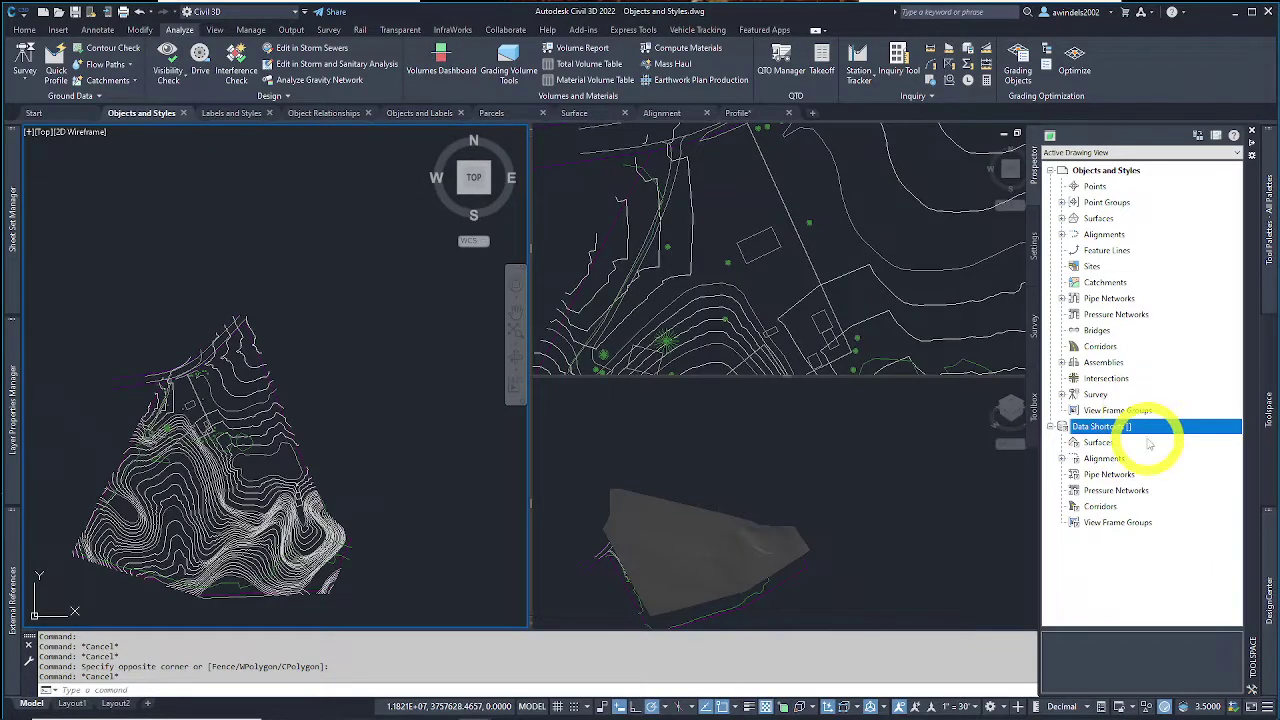
{"action": "left_click_drag", "start_coordinate": [1148, 444], "coordinate": [1149, 445]}
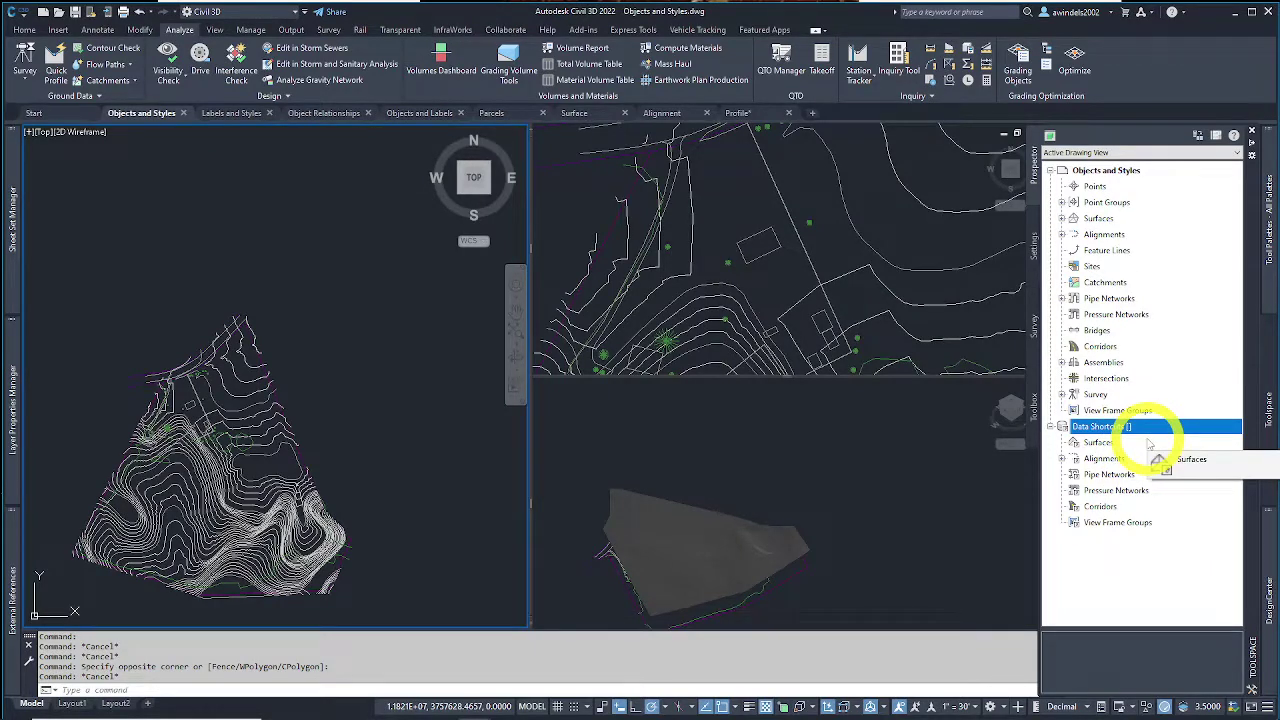
{"action": "left_click_drag", "start_coordinate": [1149, 445], "coordinate": [1140, 470]}
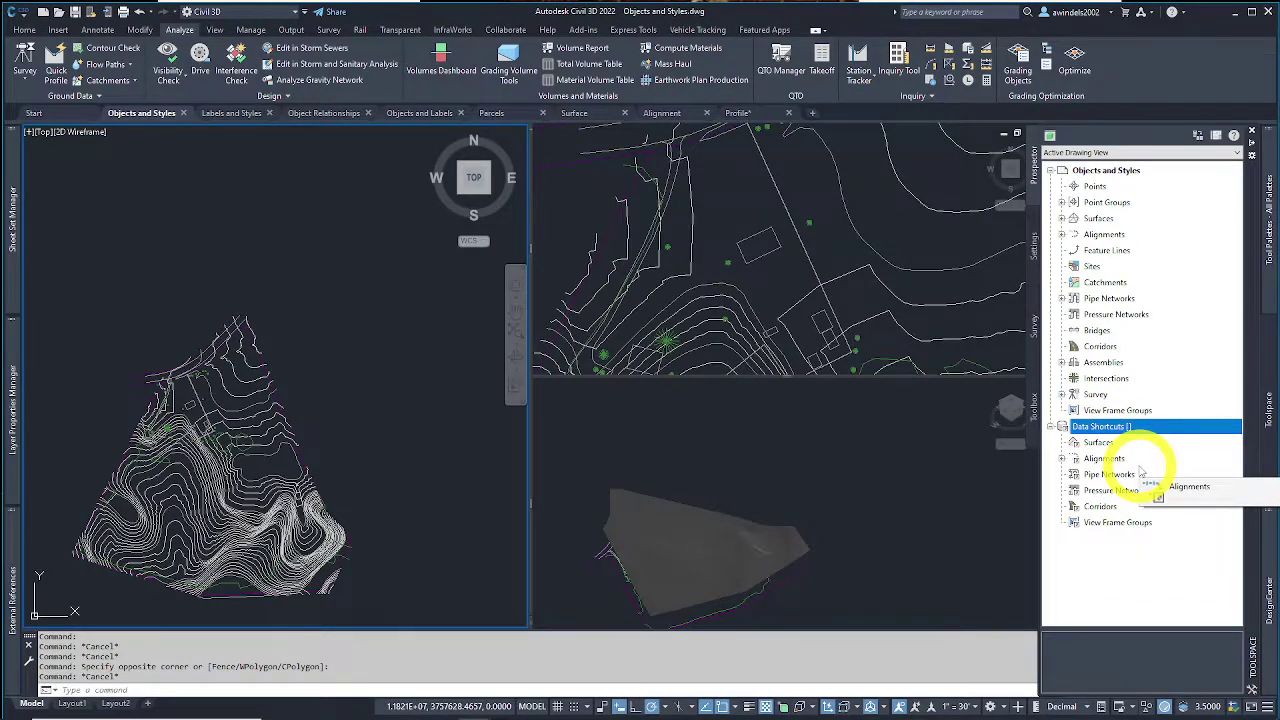
{"action": "left_click_drag", "start_coordinate": [1140, 470], "coordinate": [1114, 437]}
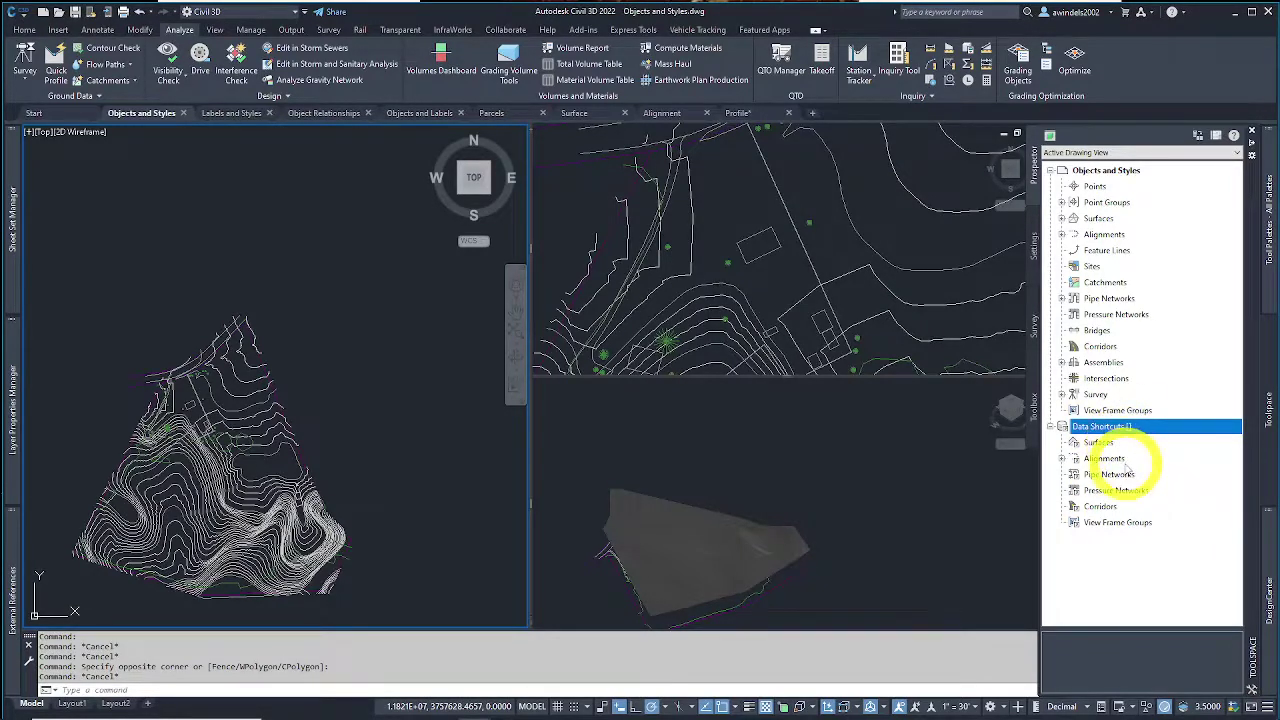
{"action": "left_click", "coordinate": [1070, 465]}
{"action": "left_click", "coordinate": [1063, 458]}
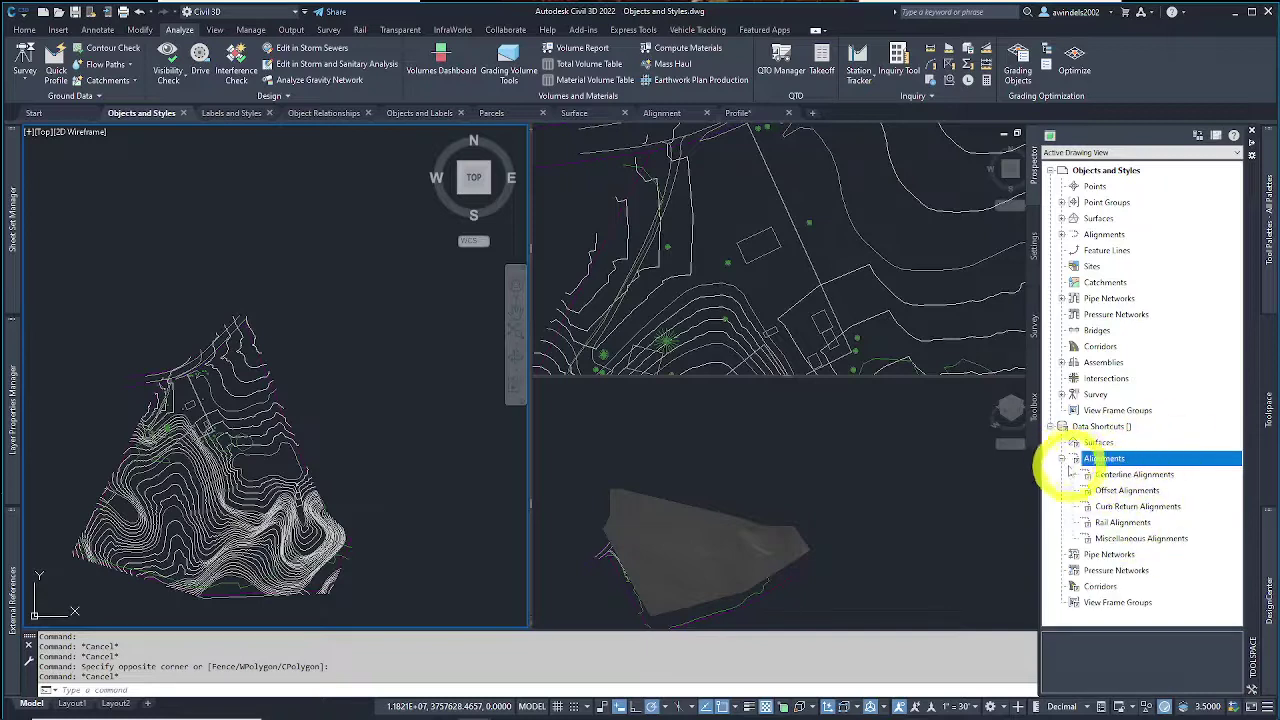
{"action": "left_click", "coordinate": [1051, 426]}
{"action": "key", "text": "ctrl+1"}
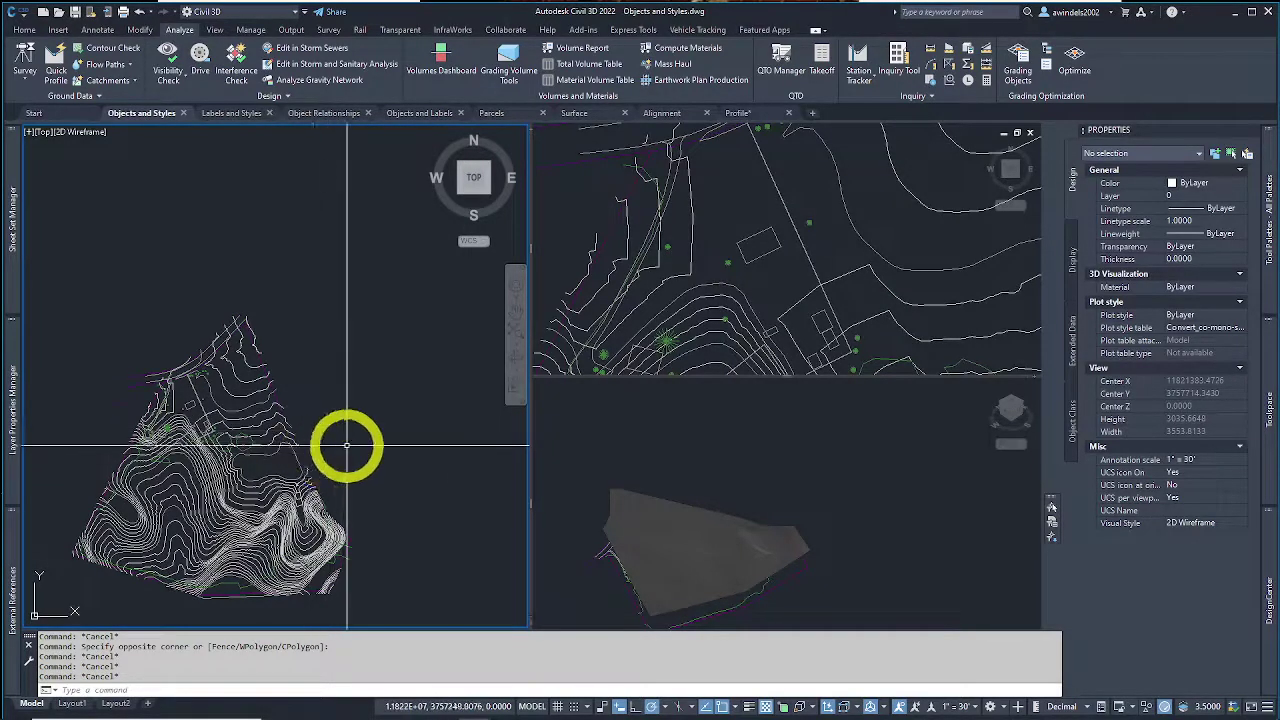
Step: Select the Existing Ground surface by its contours, inspect its extent and elevation at a point, and deselect it
{"action": "scroll", "coordinate": [237, 451], "scroll_direction": "up", "scroll_amount": 3}
{"action": "scroll", "coordinate": [341, 483], "scroll_direction": "up", "scroll_amount": 3}
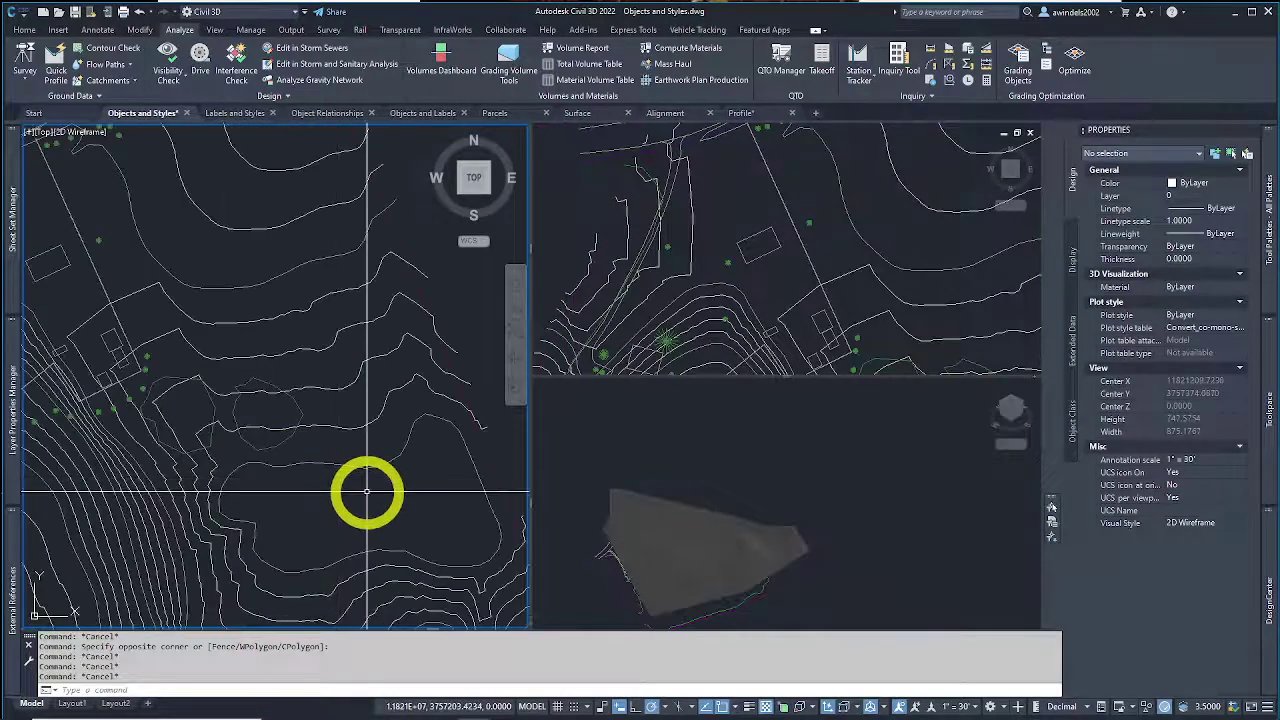
{"action": "left_click", "coordinate": [357, 443]}
{"action": "left_click", "coordinate": [357, 443]}
{"action": "scroll", "coordinate": [352, 443], "scroll_direction": "down", "scroll_amount": 3}
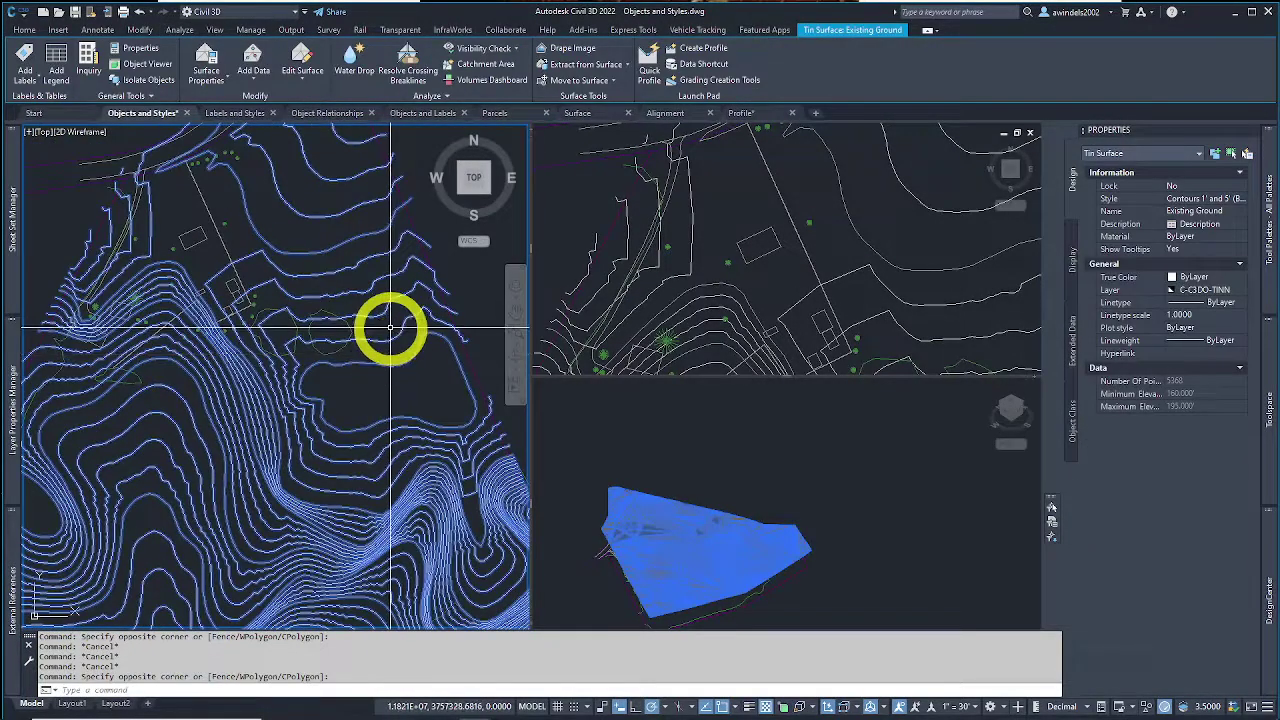
{"action": "mouse_move", "coordinate": [390, 327]}
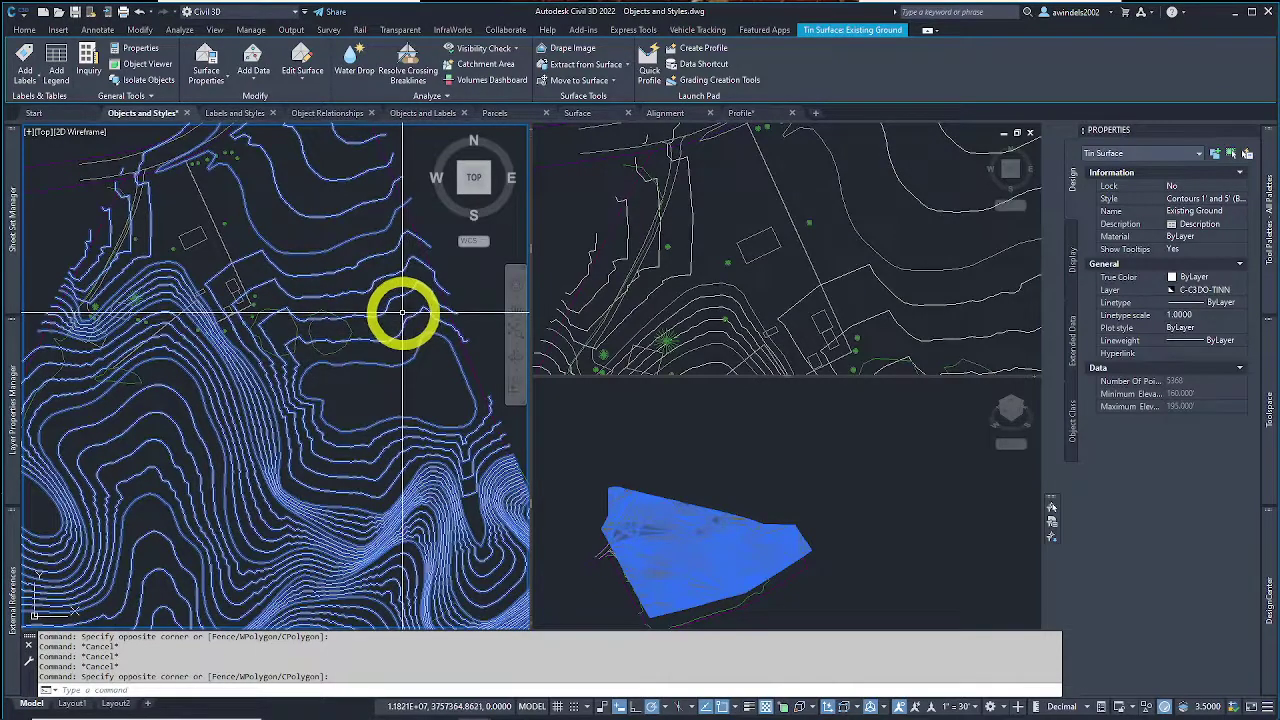
{"action": "scroll", "coordinate": [401, 315], "scroll_direction": "down", "scroll_amount": 2}
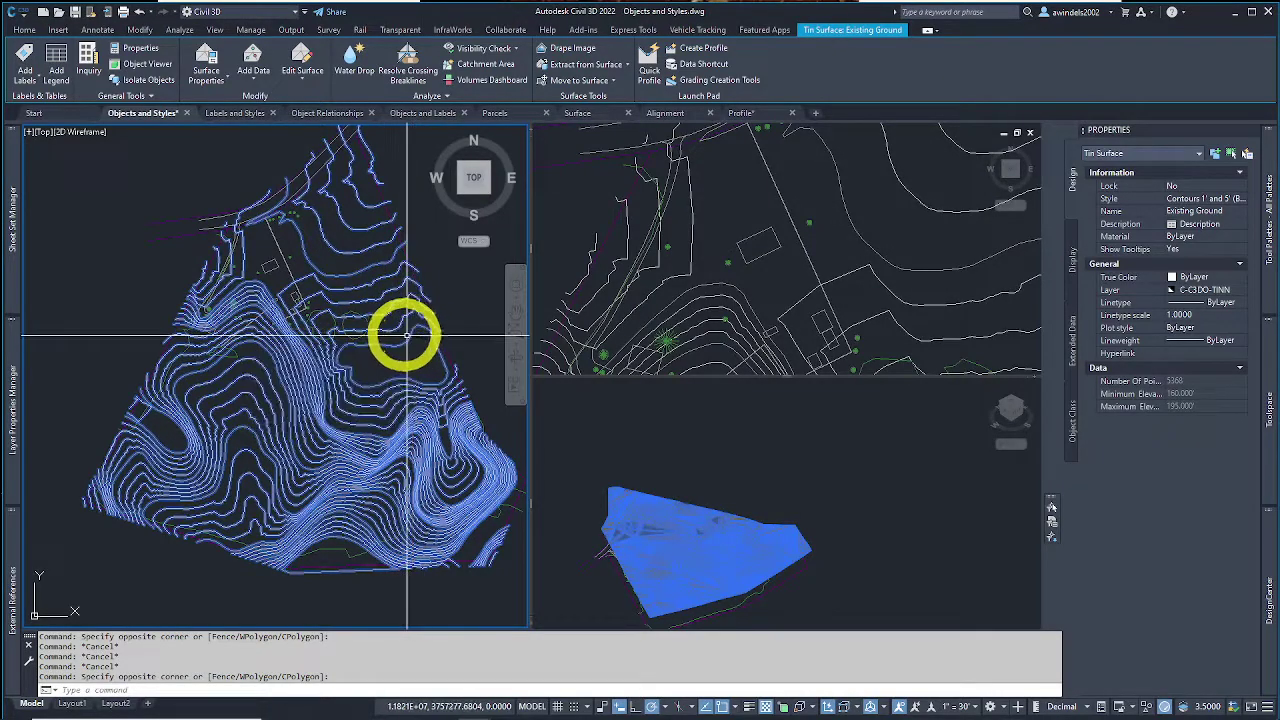
{"action": "right_click", "coordinate": [406, 333]}
{"action": "key", "text": "Escape"}
{"action": "mouse_move", "coordinate": [404, 332]}
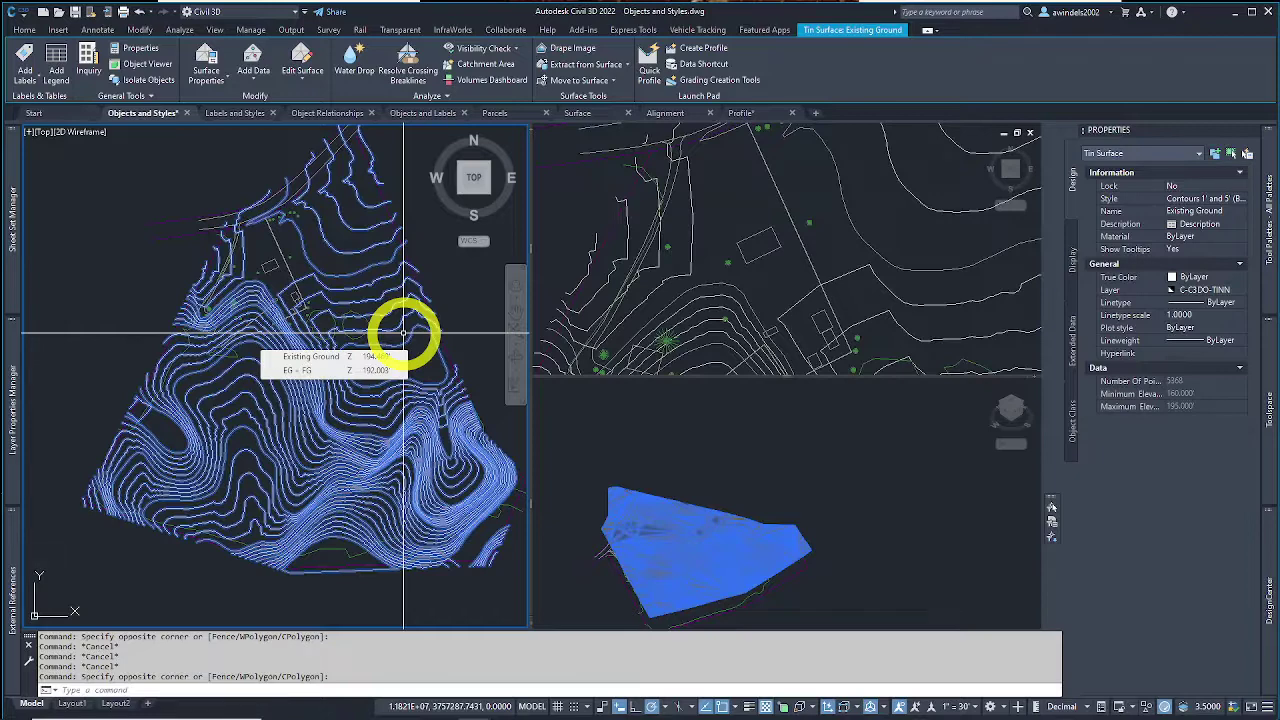
{"action": "key", "text": "Escape"}
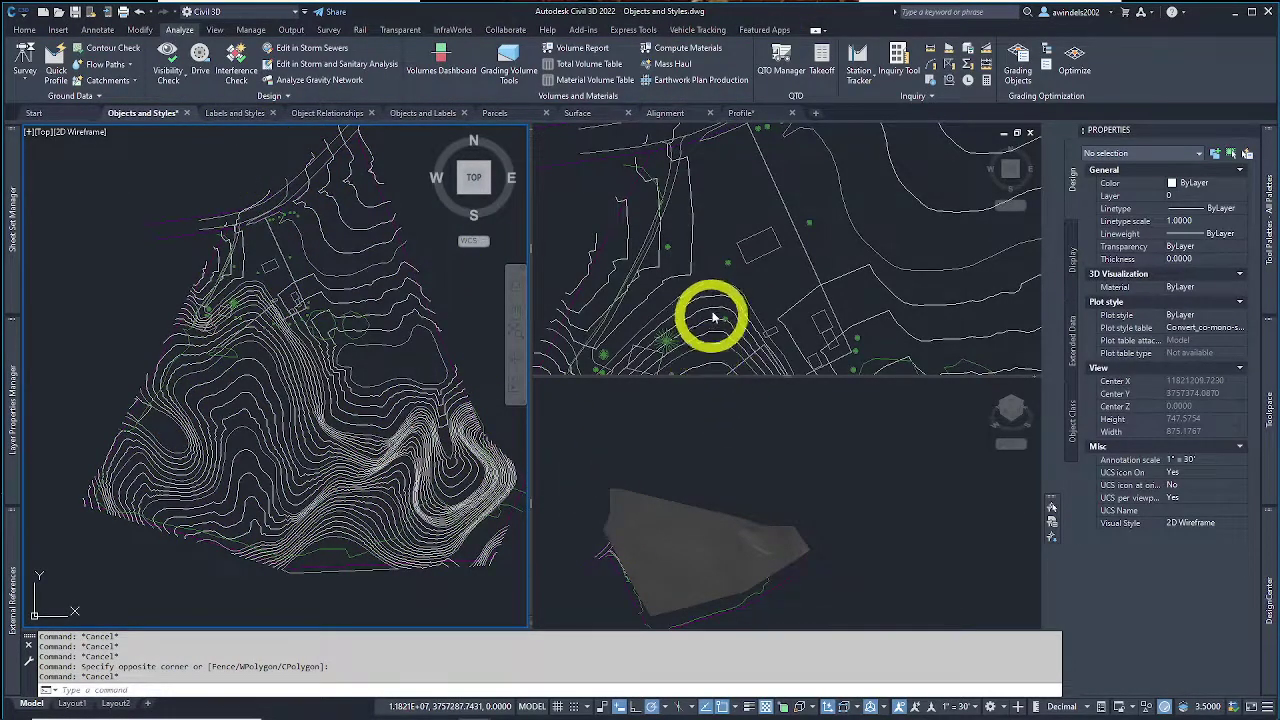
Step: Switch to the Labels and Styles drawing, inspect the properties and available commands of Main Road A's minor station labels, and deselect them
{"action": "left_click", "coordinate": [1266, 370]}
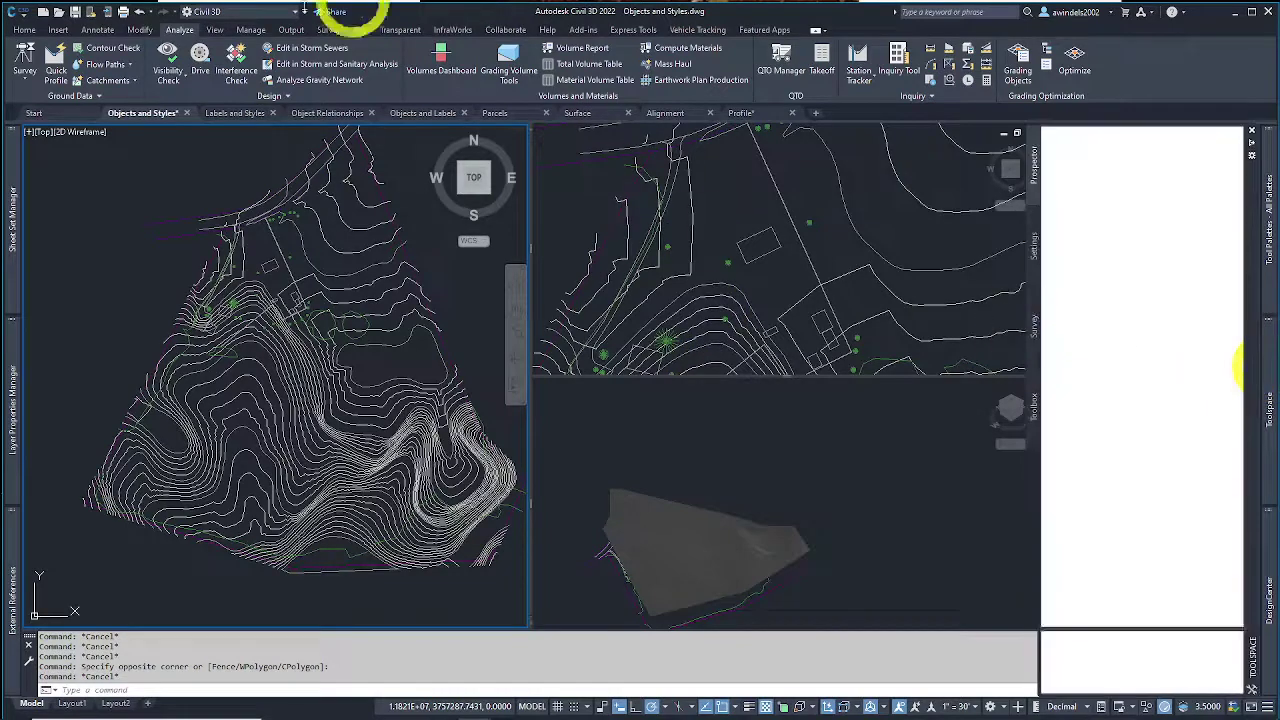
{"action": "mouse_move", "coordinate": [245, 120]}
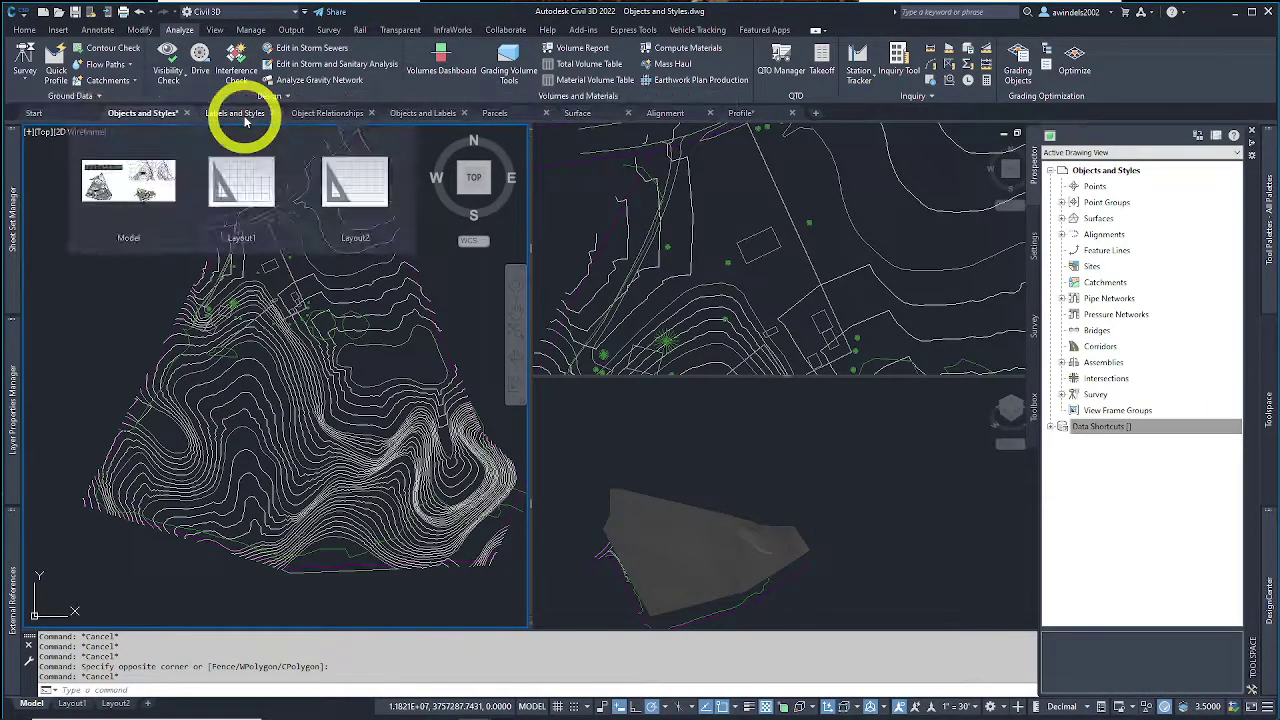
{"action": "left_click", "coordinate": [244, 114]}
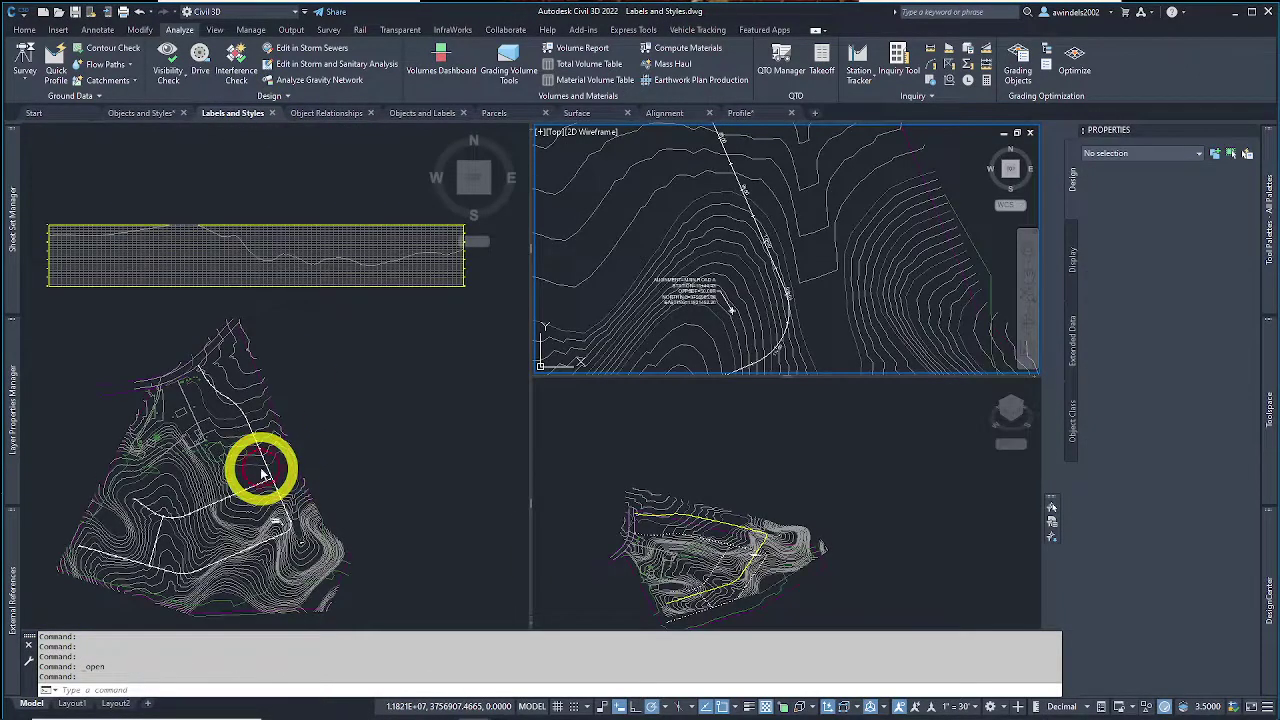
{"action": "left_click", "coordinate": [262, 473]}
{"action": "left_click", "coordinate": [260, 475]}
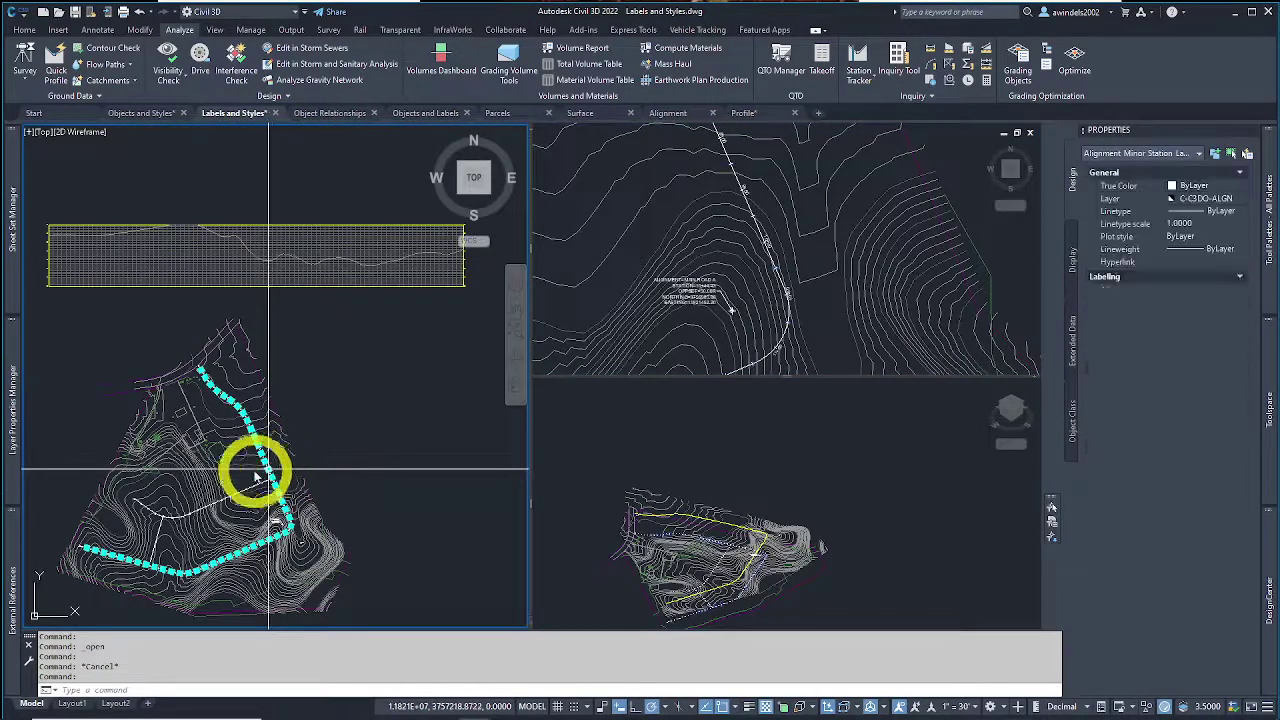
{"action": "scroll", "coordinate": [255, 478], "scroll_direction": "up", "scroll_amount": 6}
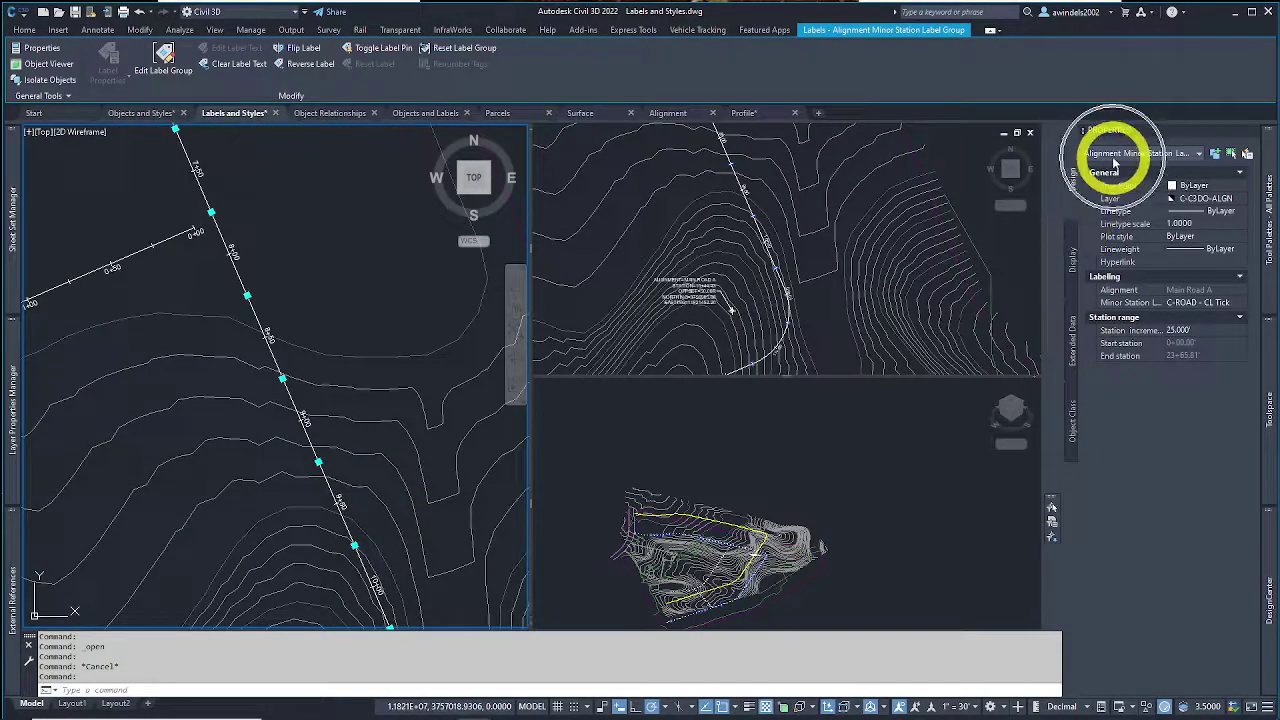
{"action": "right_click", "coordinate": [304, 232]}
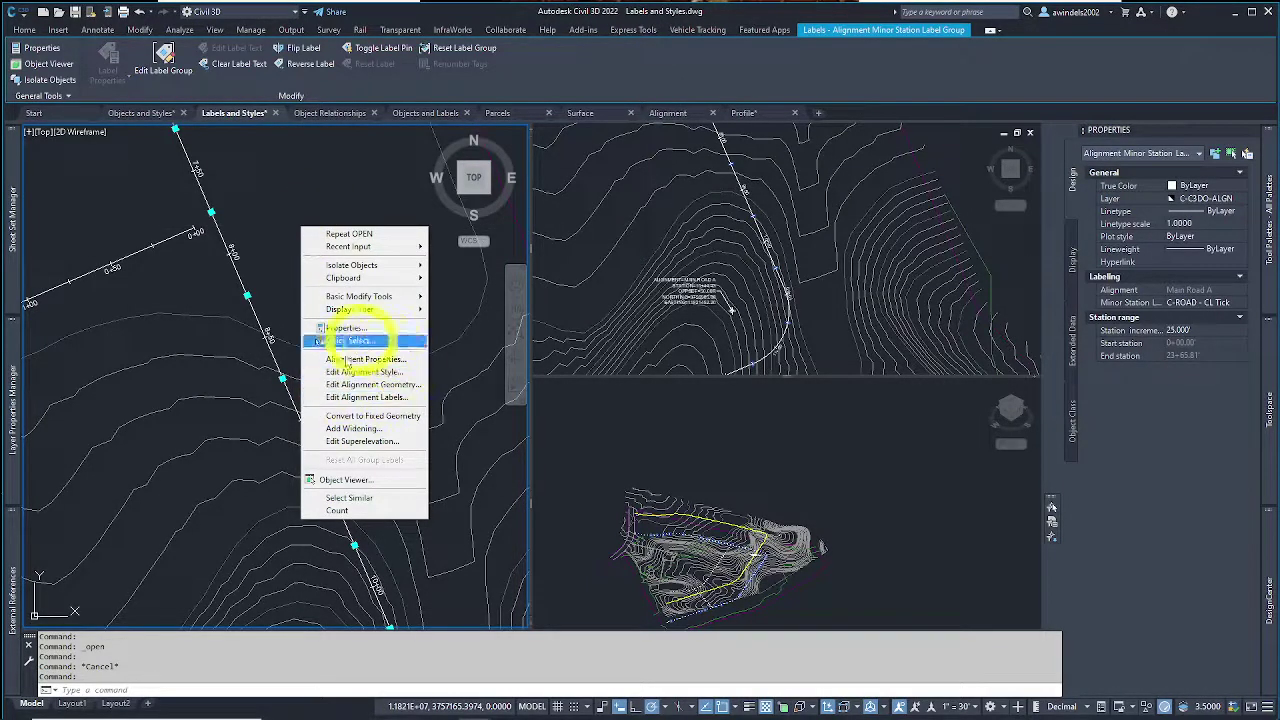
{"action": "key", "text": "Escape"}
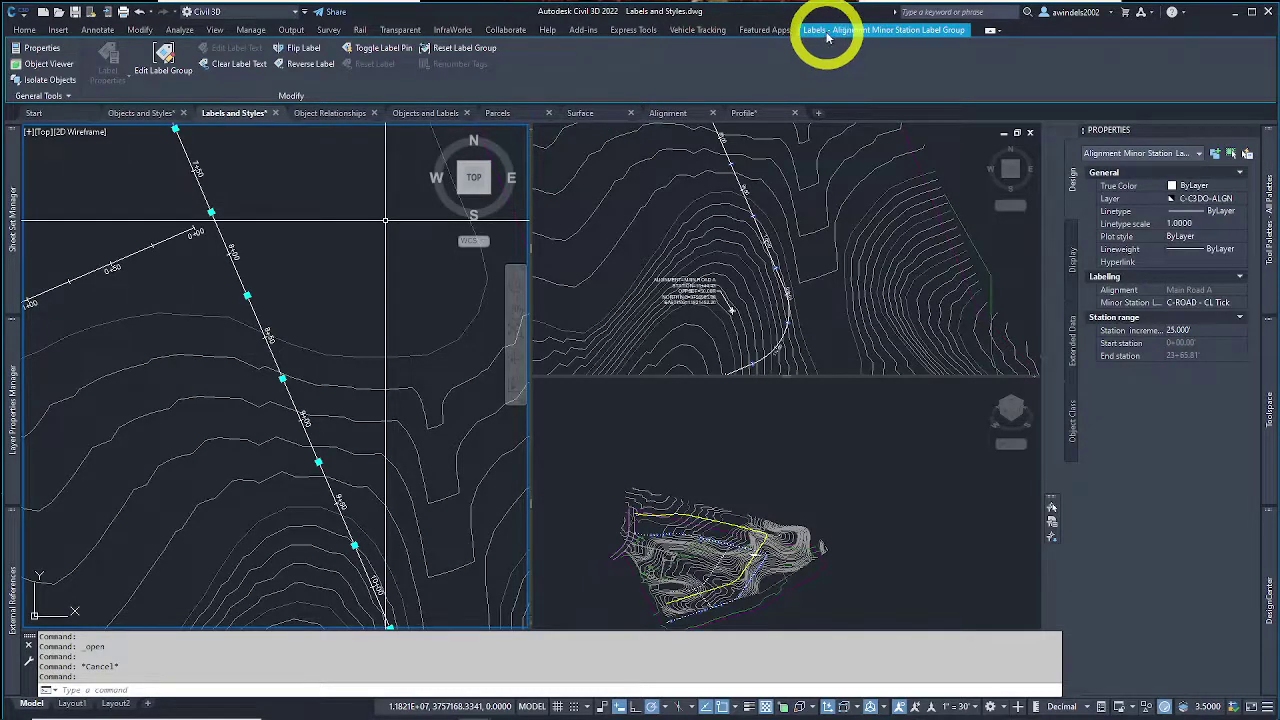
{"action": "key", "text": "Escape"}
Step: Select the Main Road A alignment in plan and expand the drawing's alignment collection to list the centerline alignments
{"action": "left_click", "coordinate": [288, 391]}
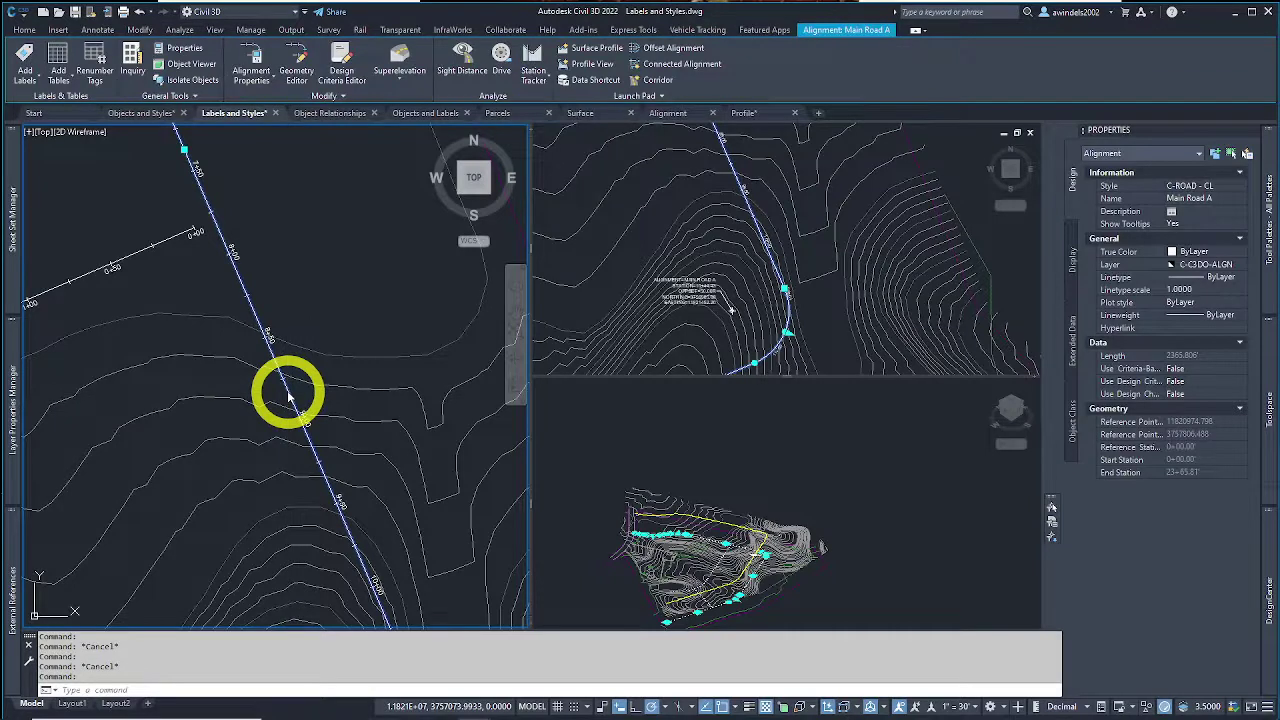
{"action": "left_click", "coordinate": [838, 31]}
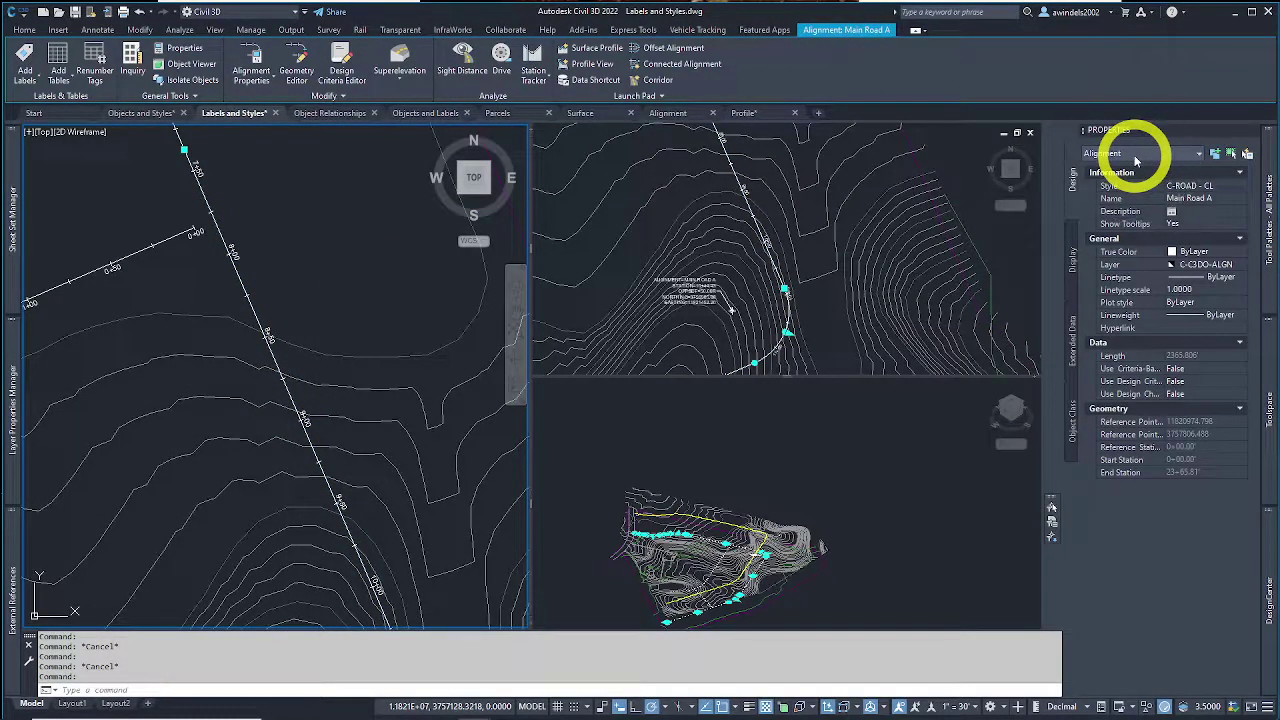
{"action": "mouse_move", "coordinate": [1262, 395]}
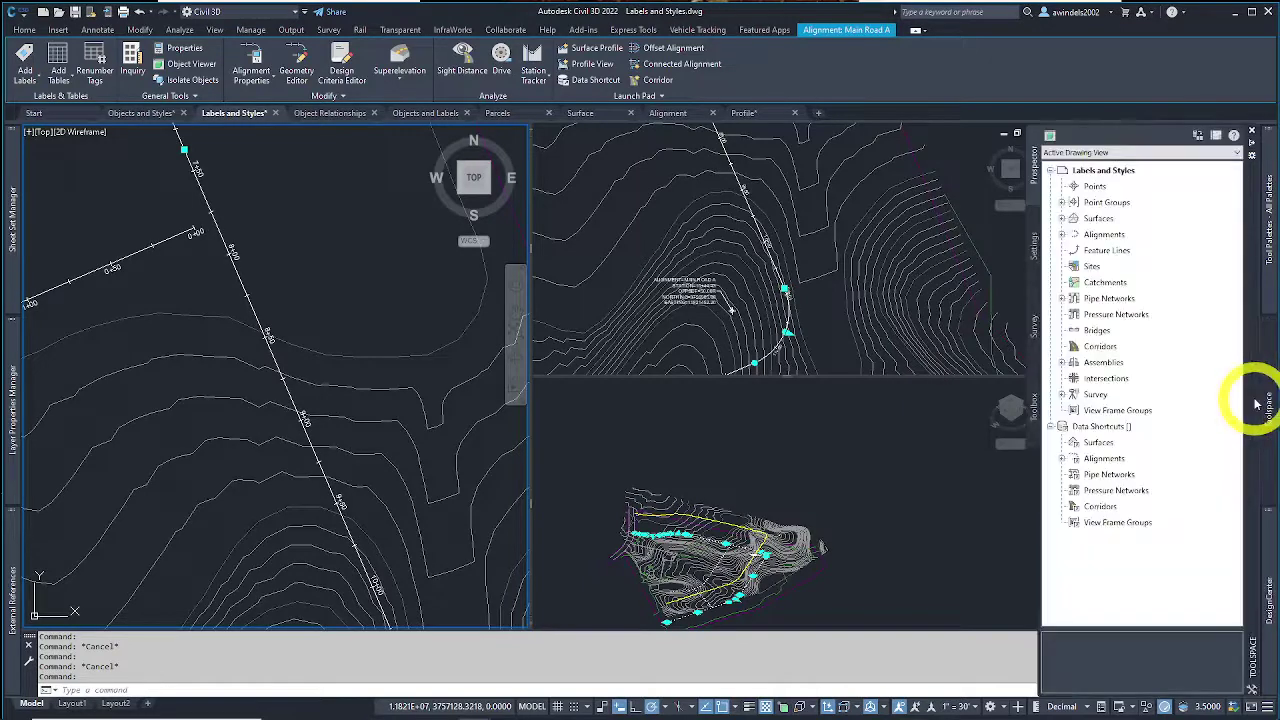
{"action": "left_click", "coordinate": [1062, 234]}
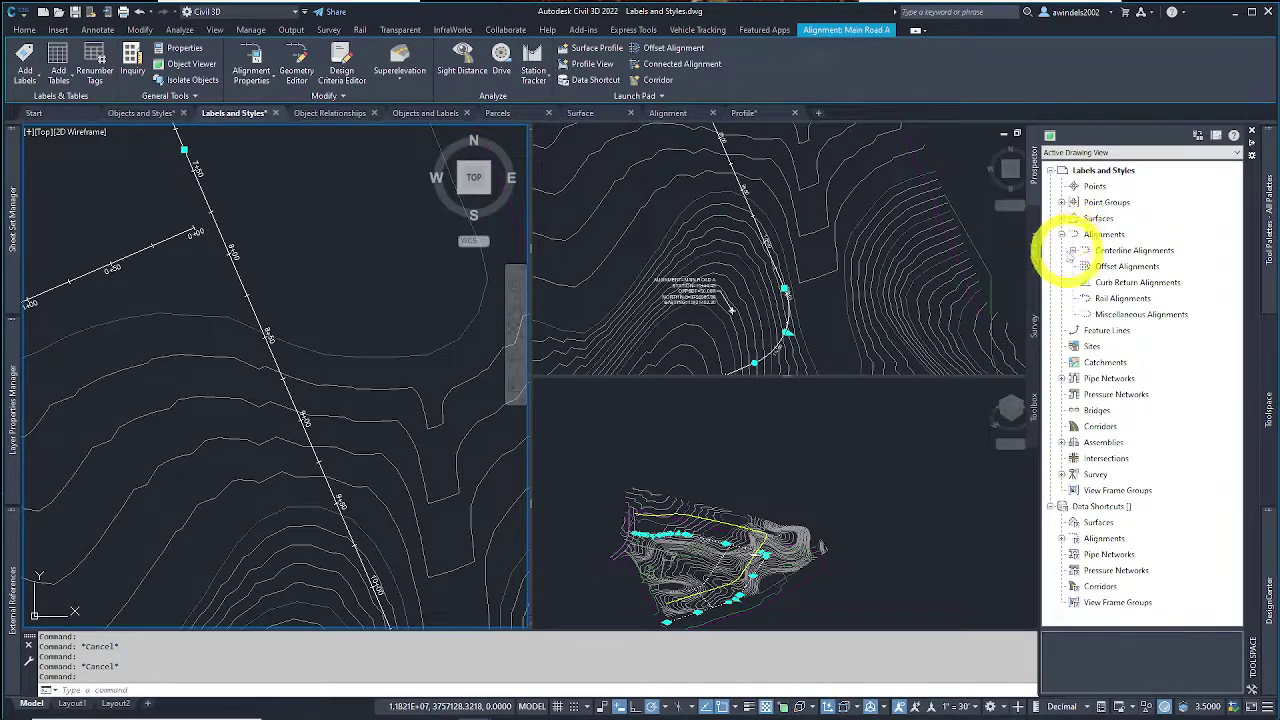
{"action": "left_click", "coordinate": [1073, 250]}
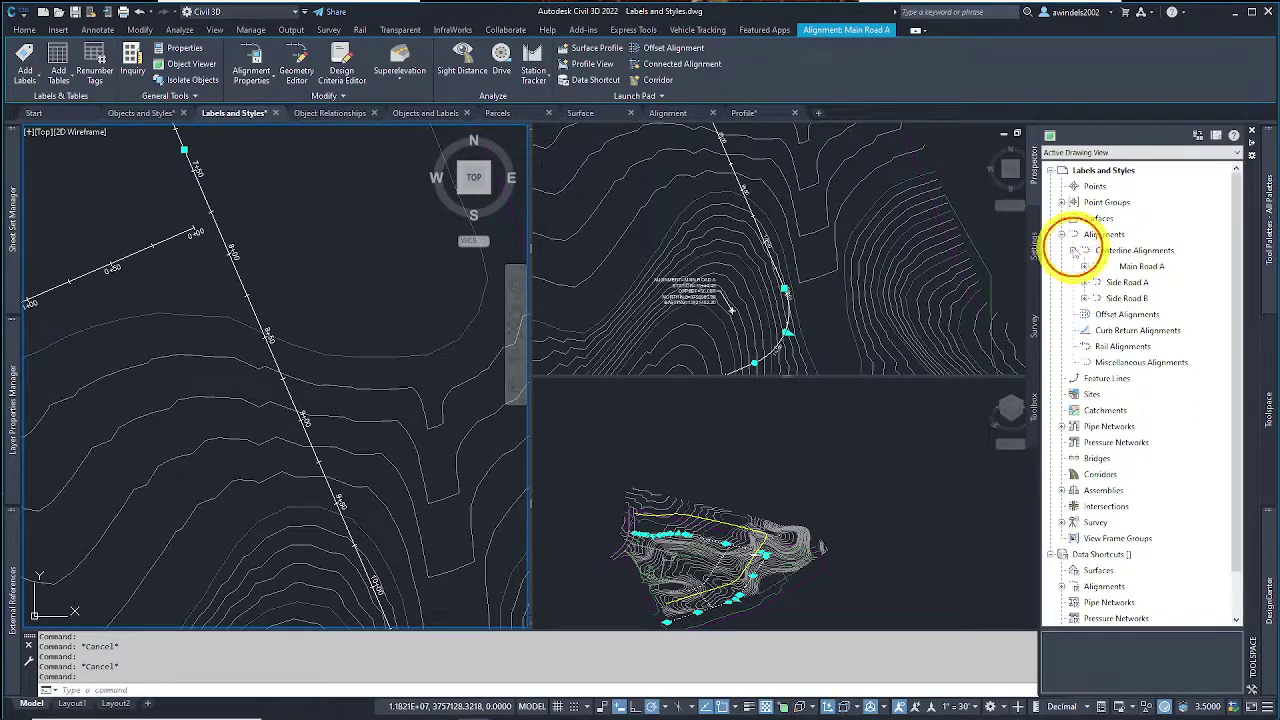
Step: Select Main Road A from the list of centerline alignments, collapse the alignment collection, and clear the selection
{"action": "right_click", "coordinate": [1138, 268]}
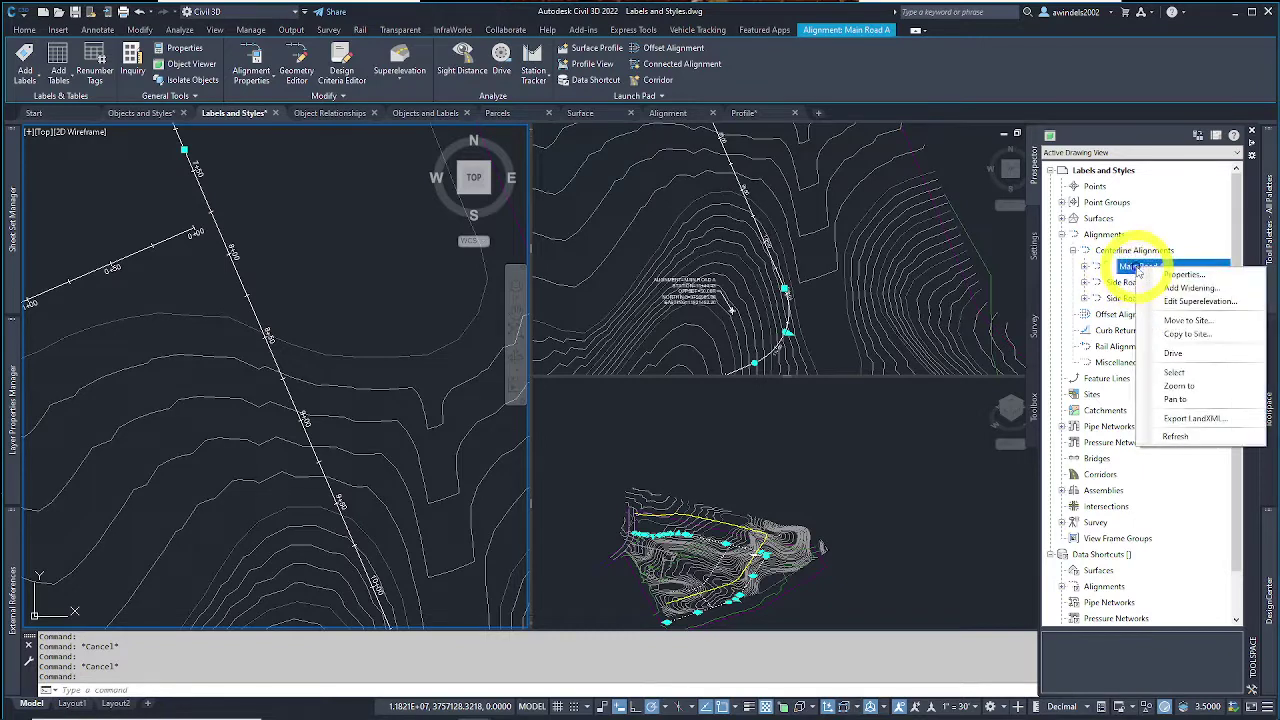
{"action": "left_click", "coordinate": [1175, 372]}
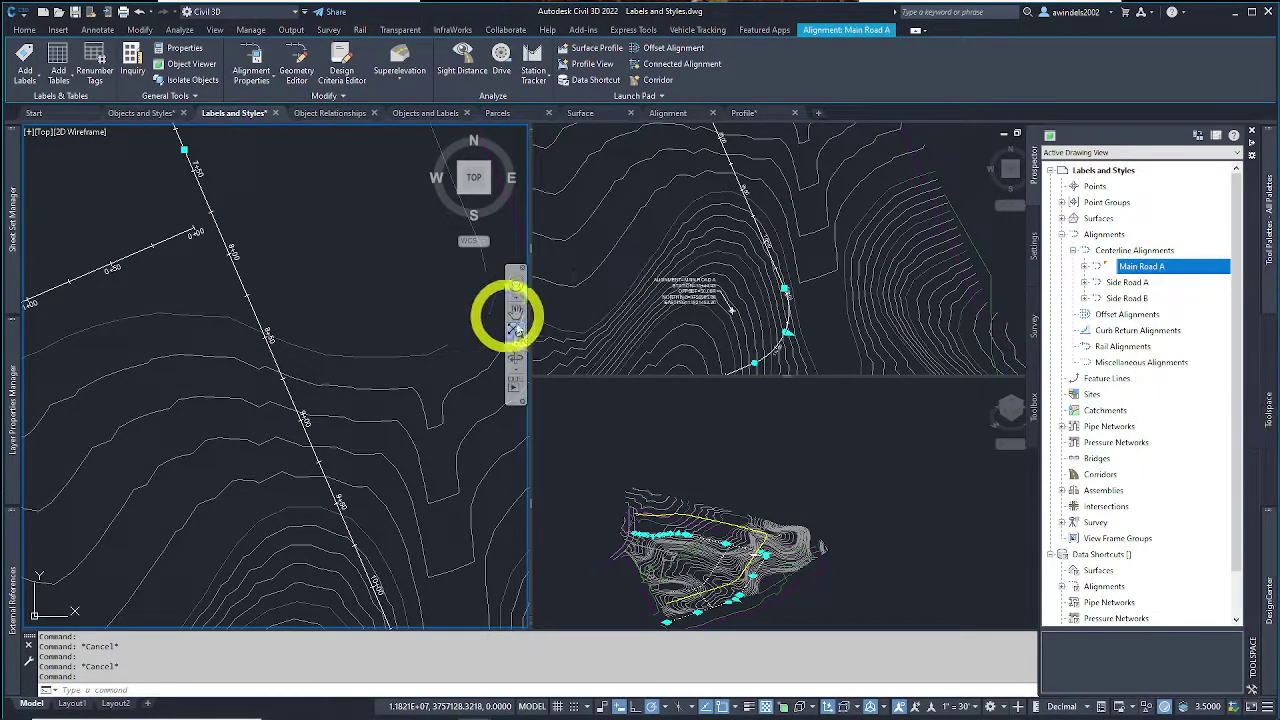
{"action": "right_click", "coordinate": [1145, 266]}
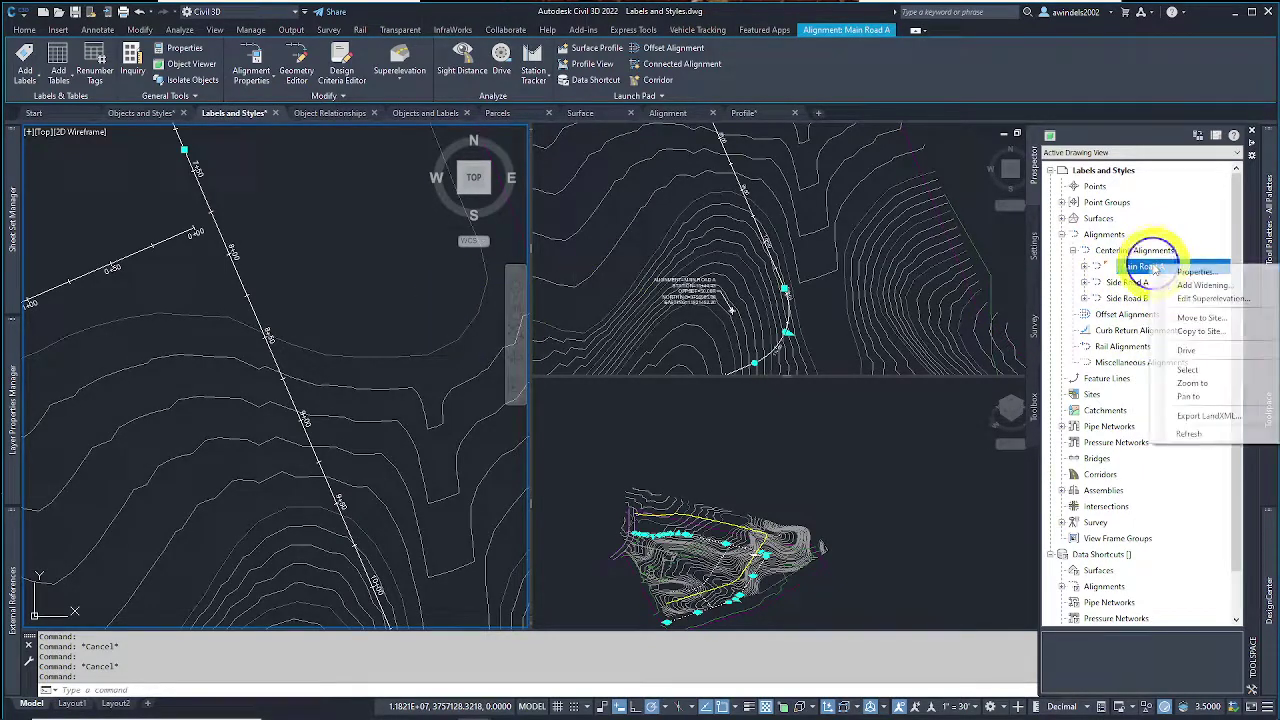
{"action": "left_click", "coordinate": [1205, 369]}
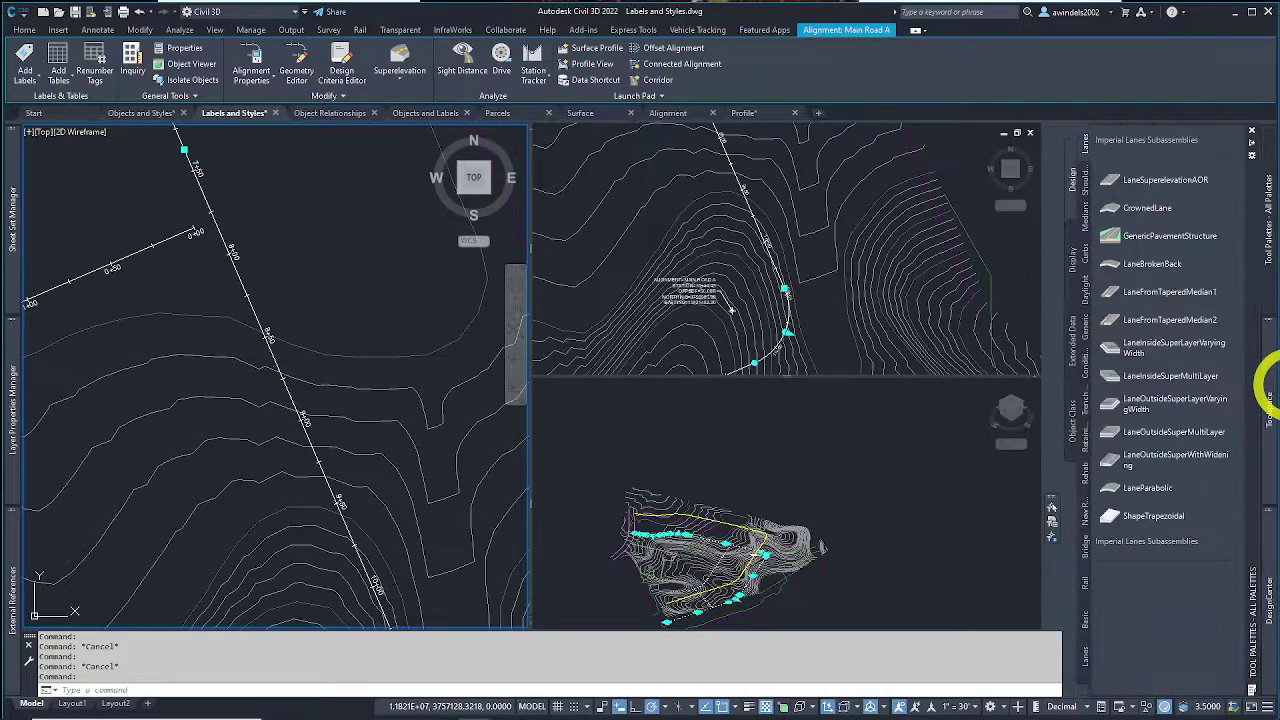
{"action": "mouse_move", "coordinate": [1270, 393]}
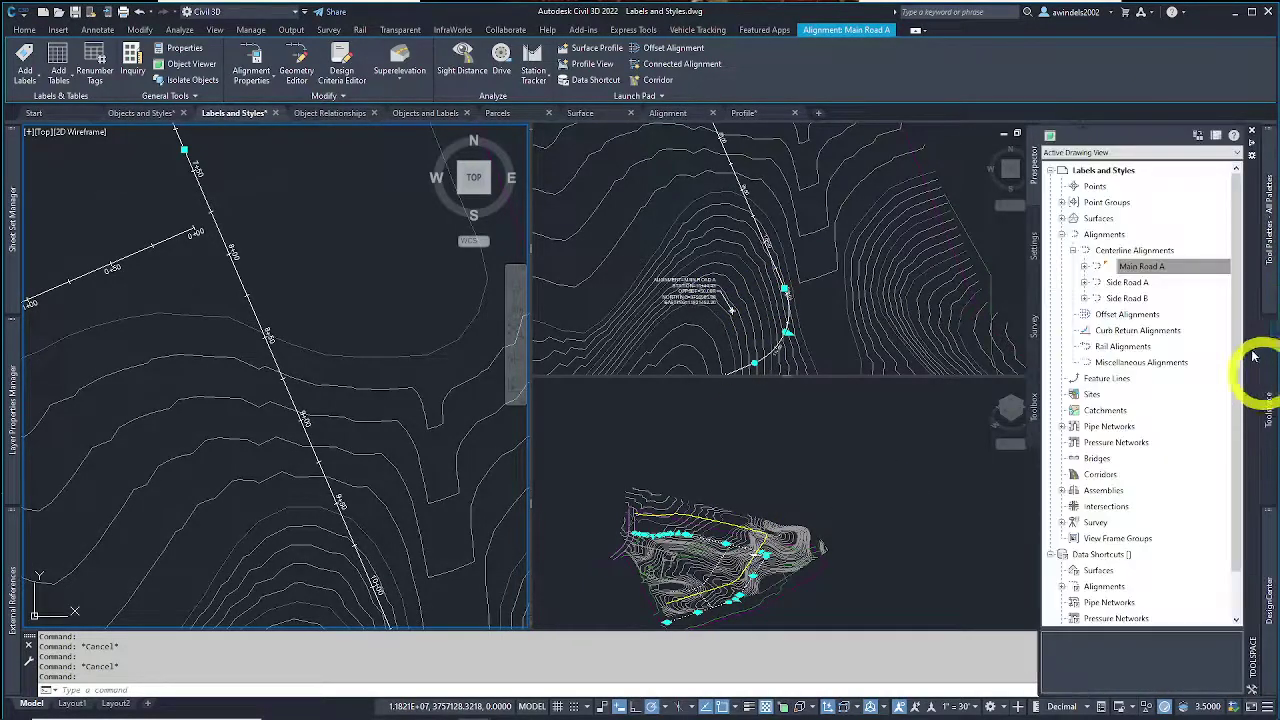
{"action": "left_click", "coordinate": [1062, 234]}
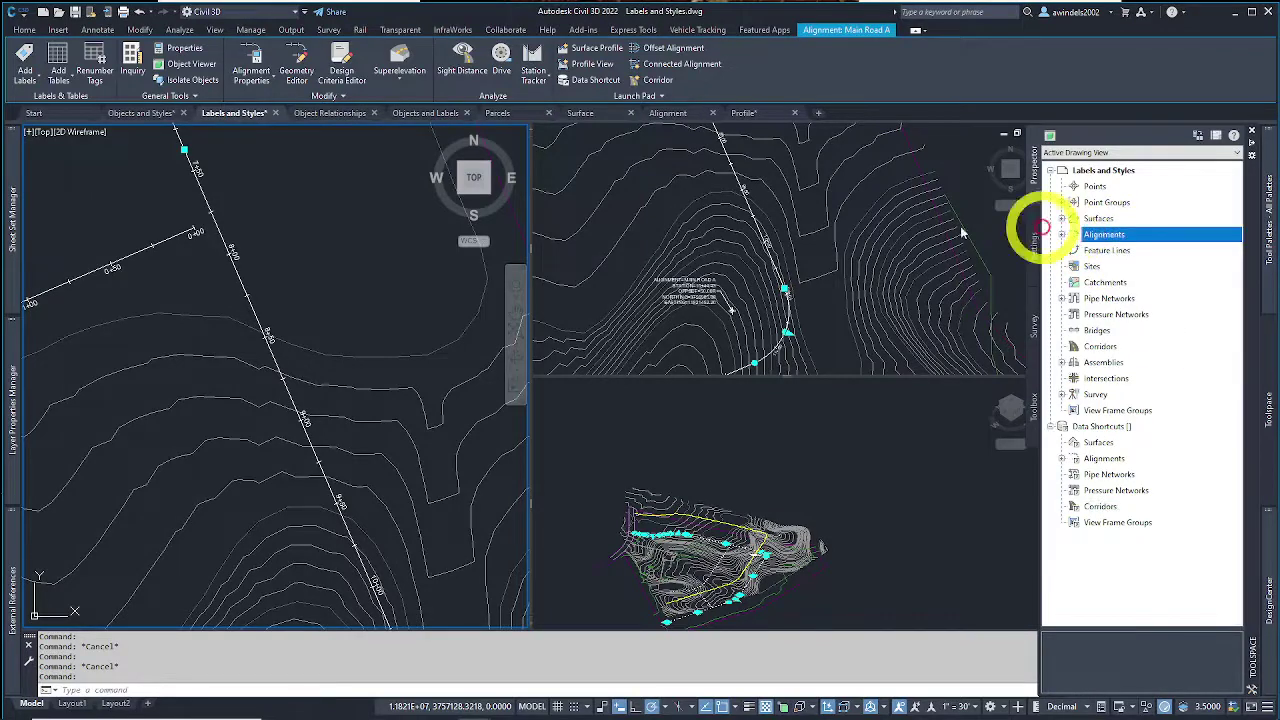
{"action": "key", "text": "Escape"}
Step: Select the existing ground profile line in the profile view above the site plan to view its properties
{"action": "scroll", "coordinate": [305, 304], "scroll_direction": "down", "scroll_amount": 5}
{"action": "left_click", "coordinate": [305, 304]}
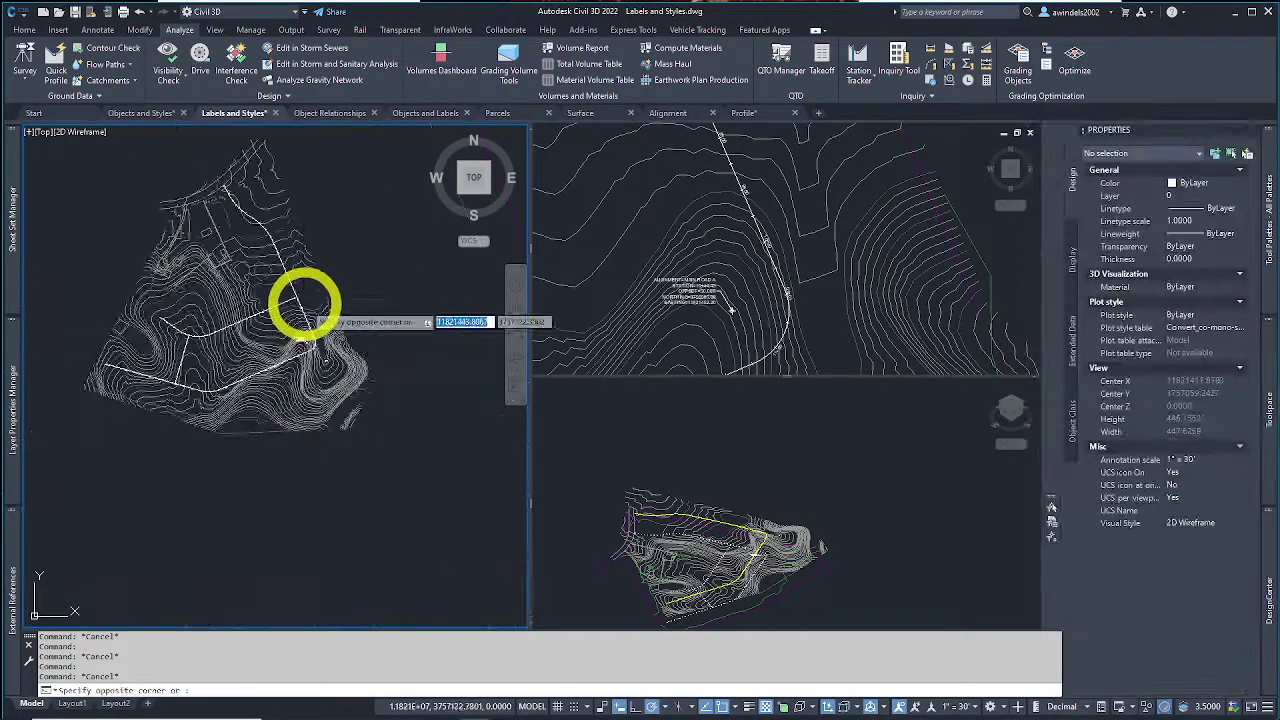
{"action": "middle_click_drag", "start_coordinate": [306, 297], "coordinate": [329, 423]}
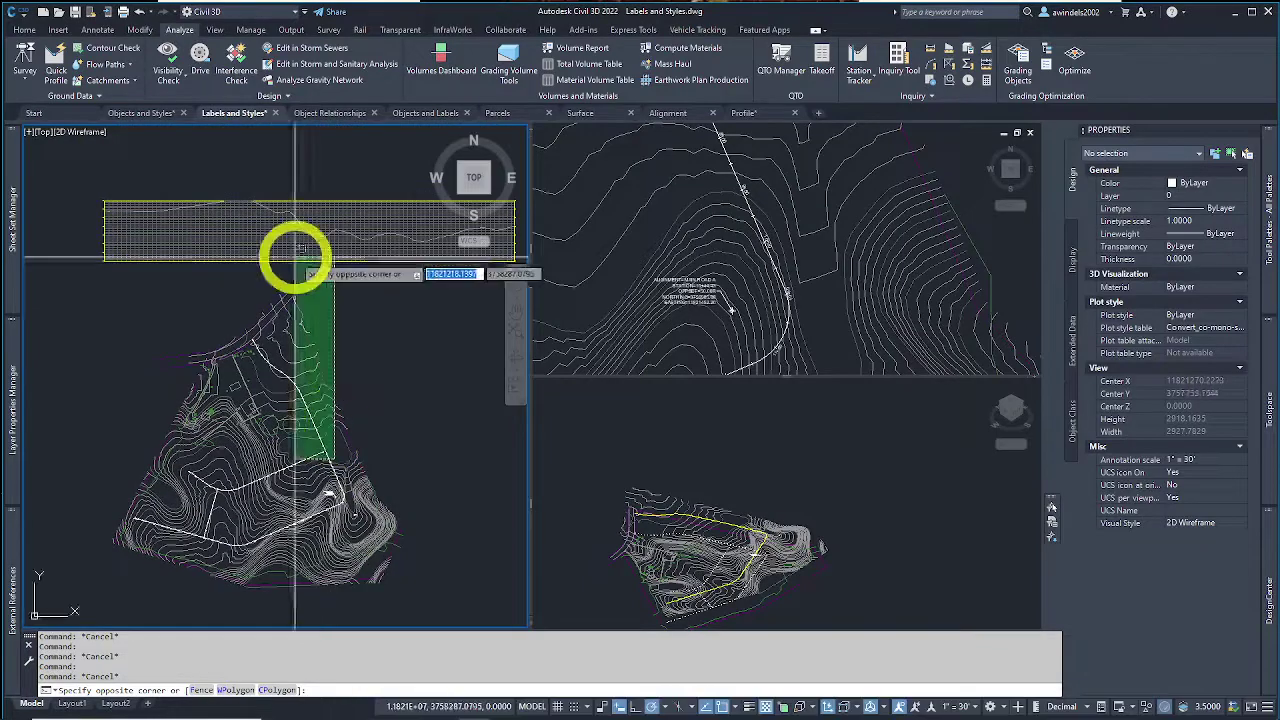
{"action": "key", "text": "Escape"}
{"action": "scroll", "coordinate": [305, 221], "scroll_direction": "up", "scroll_amount": 3}
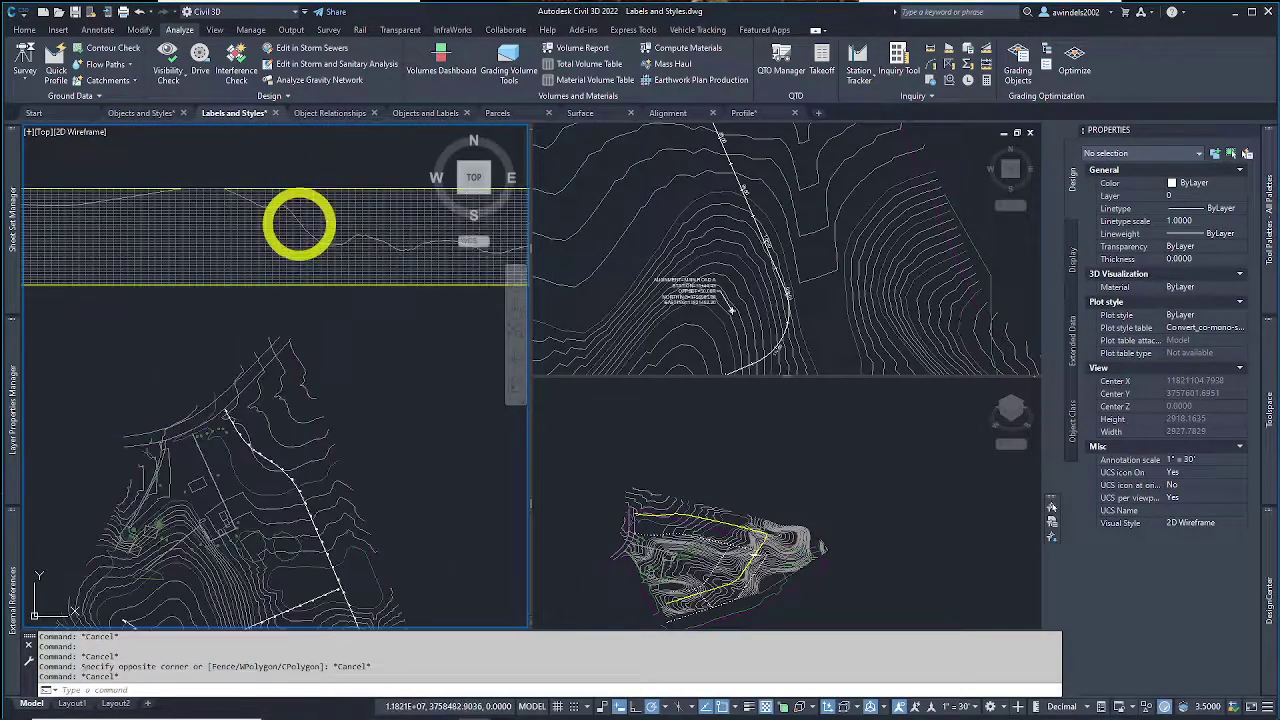
{"action": "left_click", "coordinate": [298, 222]}
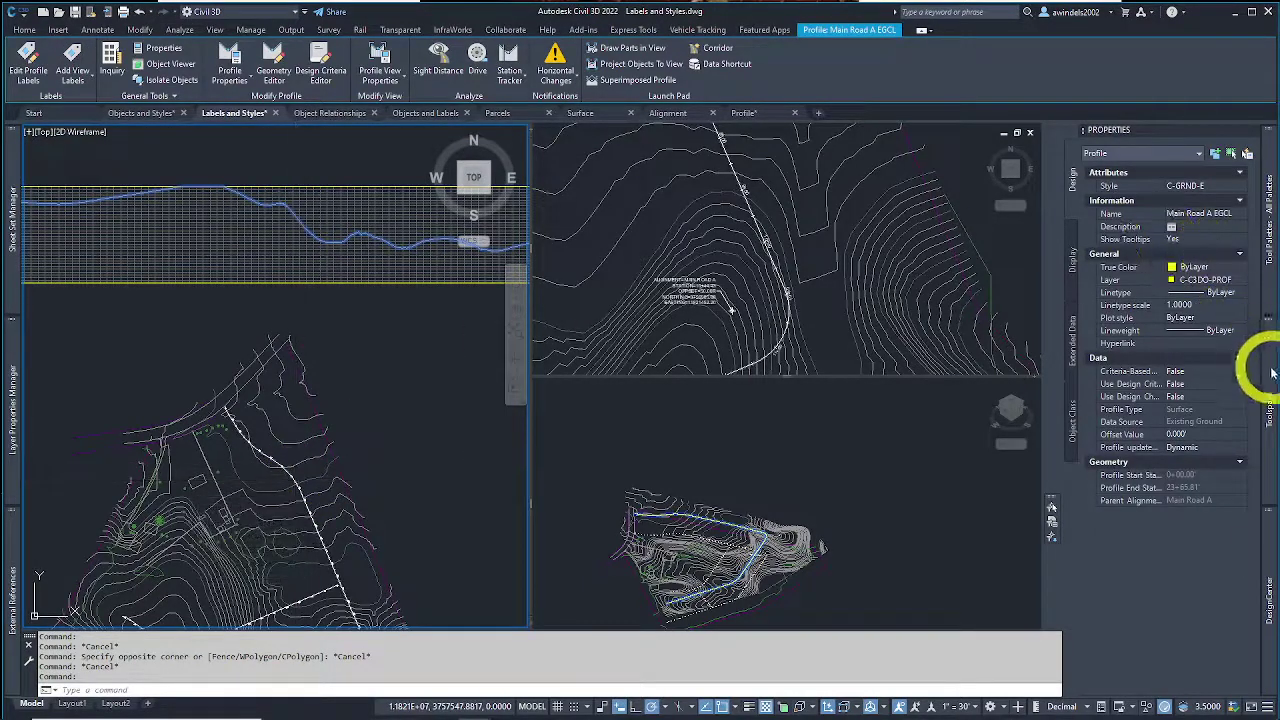
Step: Find Main Road A EGCL among the profiles of the Main Road A centerline alignment and examine its available commands
{"action": "mouse_move", "coordinate": [1272, 372]}
{"action": "left_click", "coordinate": [1110, 233]}
{"action": "left_click", "coordinate": [1063, 234]}
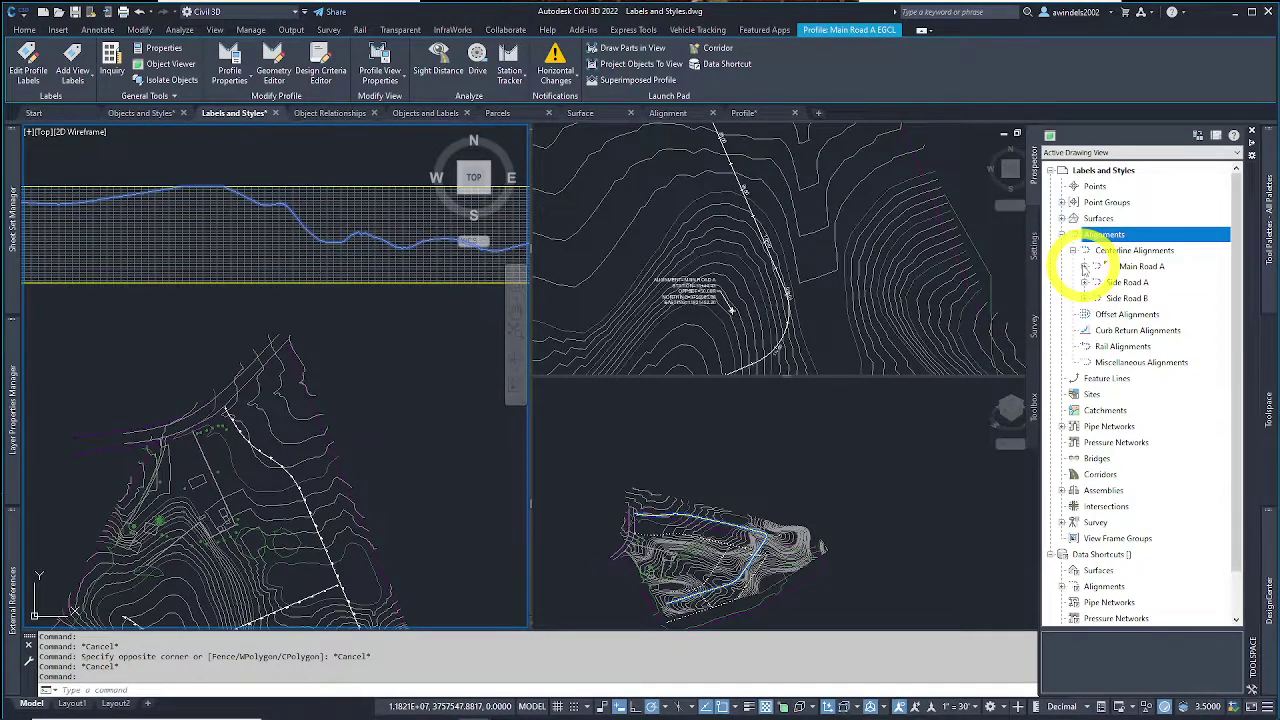
{"action": "left_click", "coordinate": [1085, 266]}
{"action": "left_click", "coordinate": [1096, 298]}
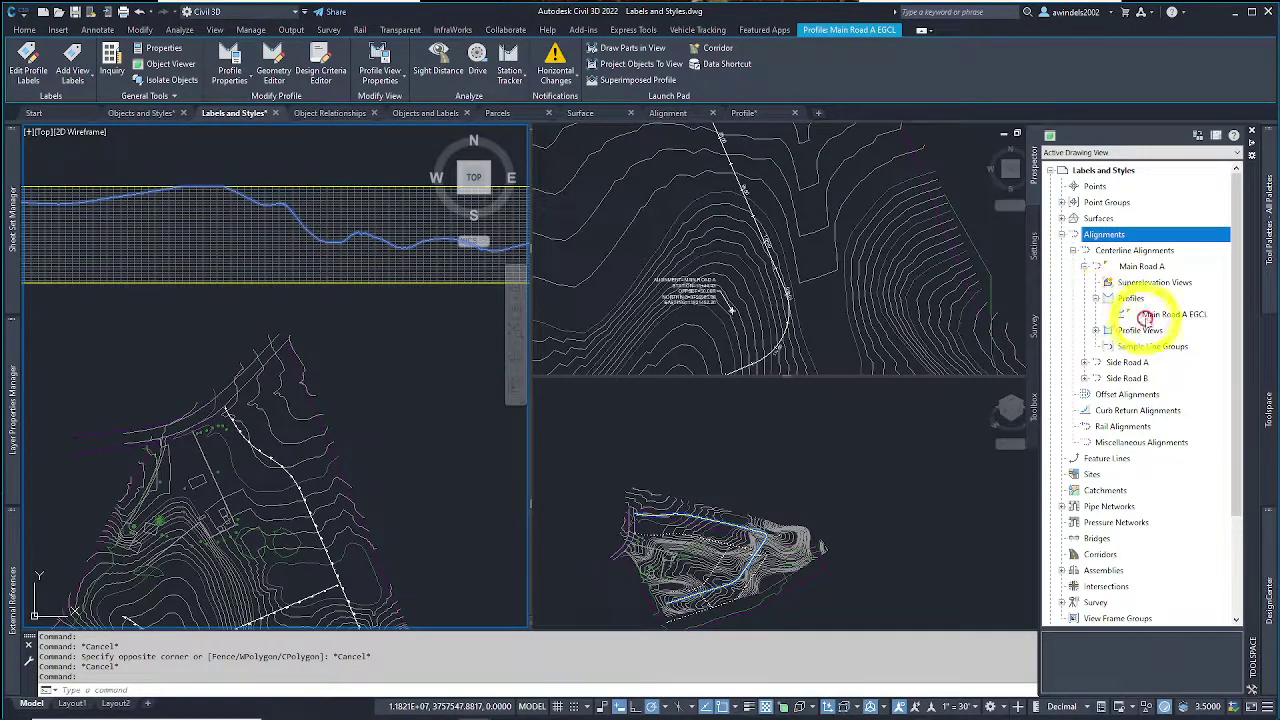
{"action": "left_click", "coordinate": [1160, 314]}
{"action": "right_click", "coordinate": [1172, 314]}
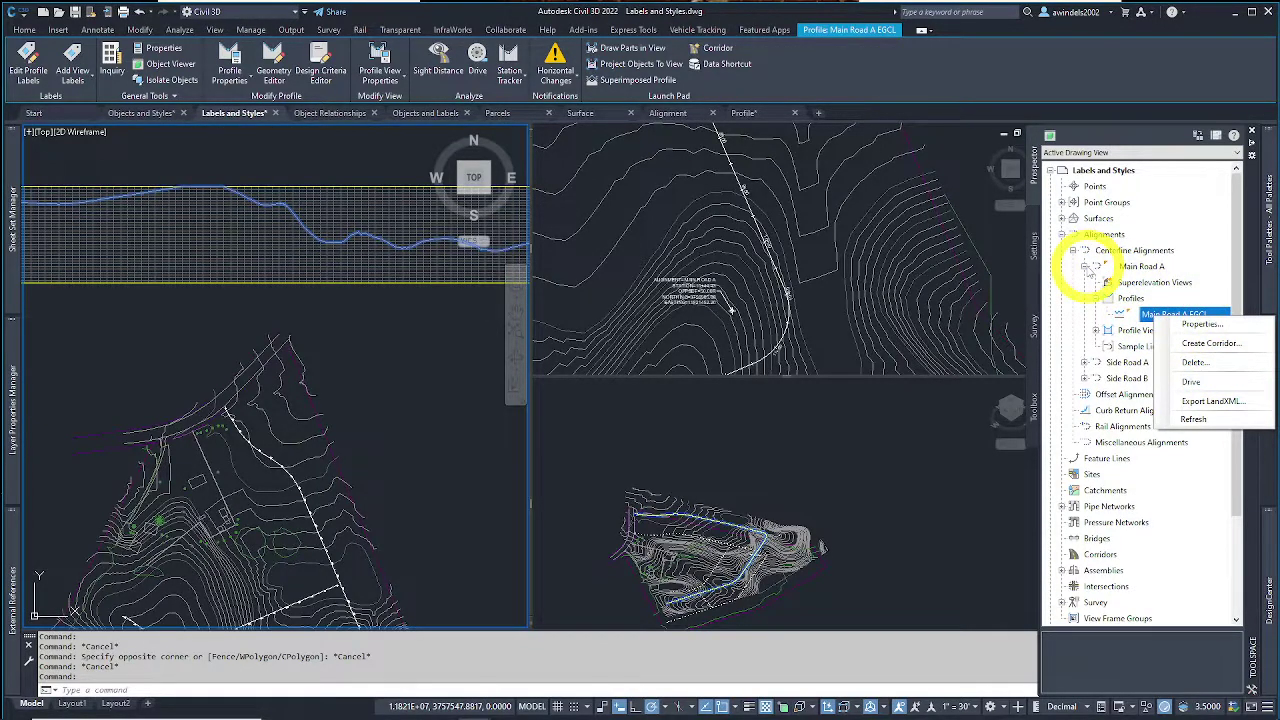
{"action": "left_click", "coordinate": [360, 295]}
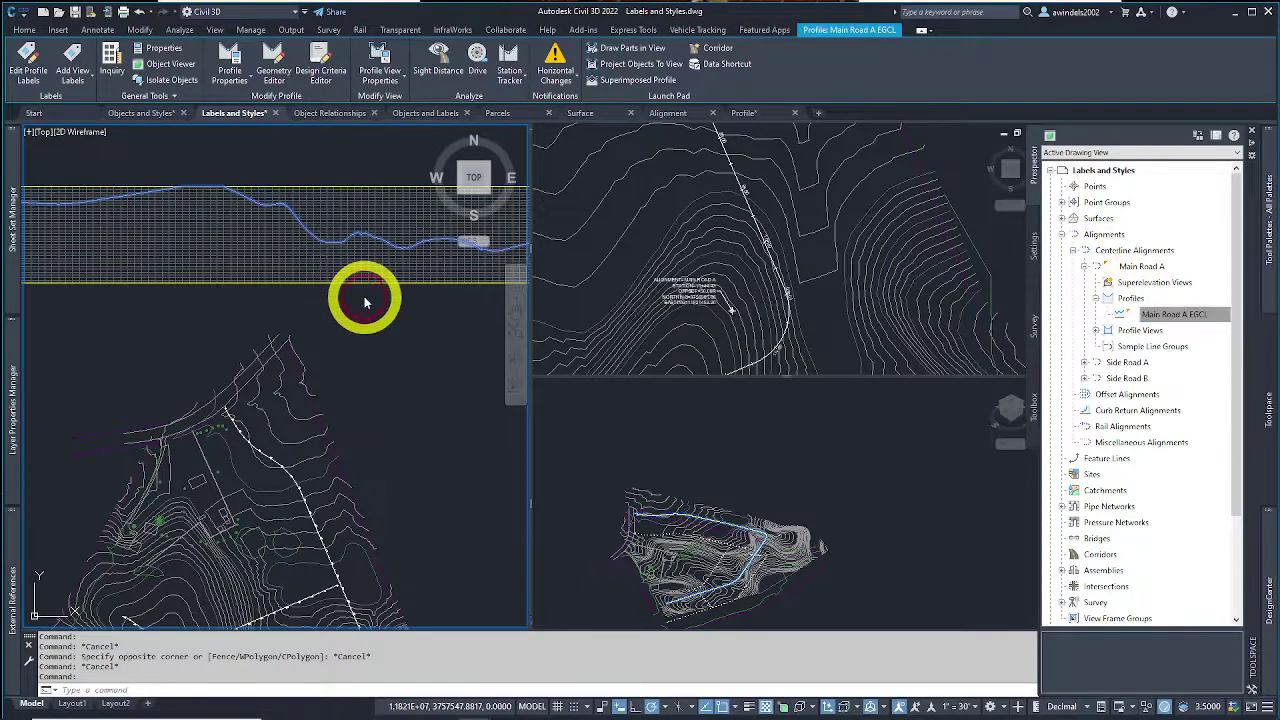
Step: Compare the Main Road A profile view with the alignment in the site plan, and deselect the profile
{"action": "double_click", "coordinate": [341, 258]}
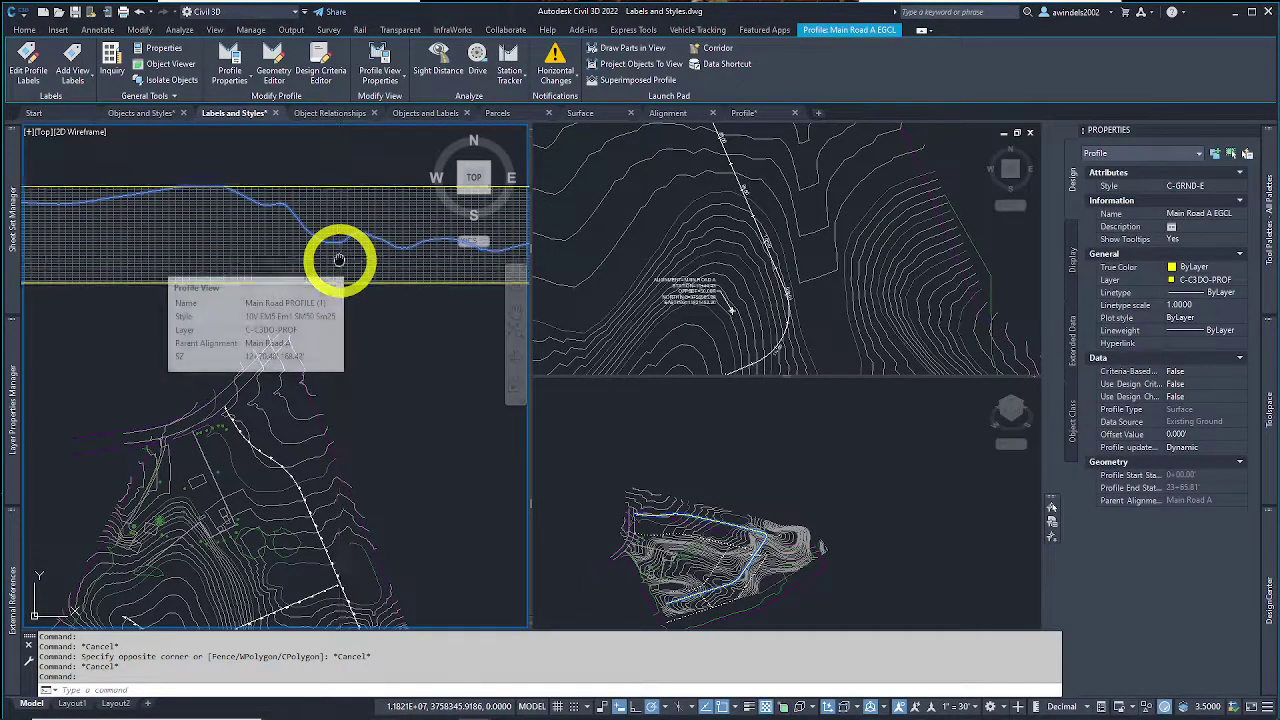
{"action": "scroll", "coordinate": [378, 310], "scroll_direction": "down", "scroll_amount": 1}
{"action": "middle_click_drag", "start_coordinate": [366, 366], "coordinate": [368, 325]}
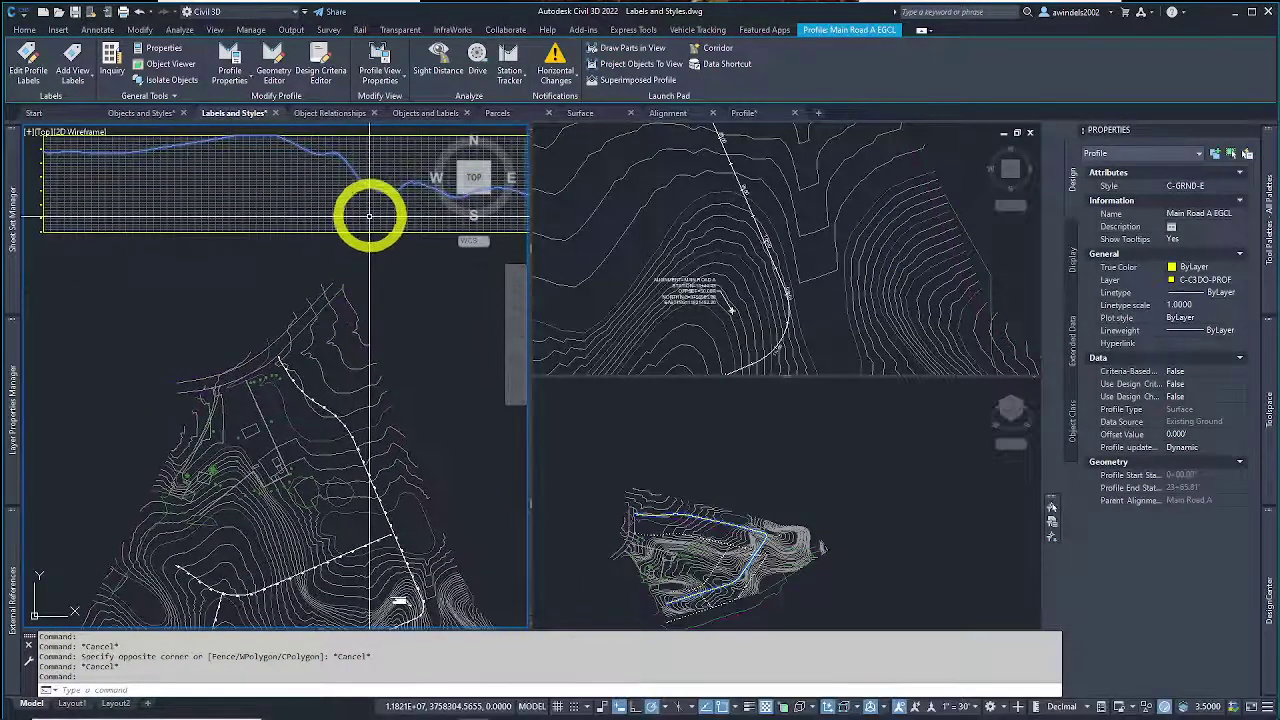
{"action": "scroll", "coordinate": [366, 218], "scroll_direction": "down", "scroll_amount": 3}
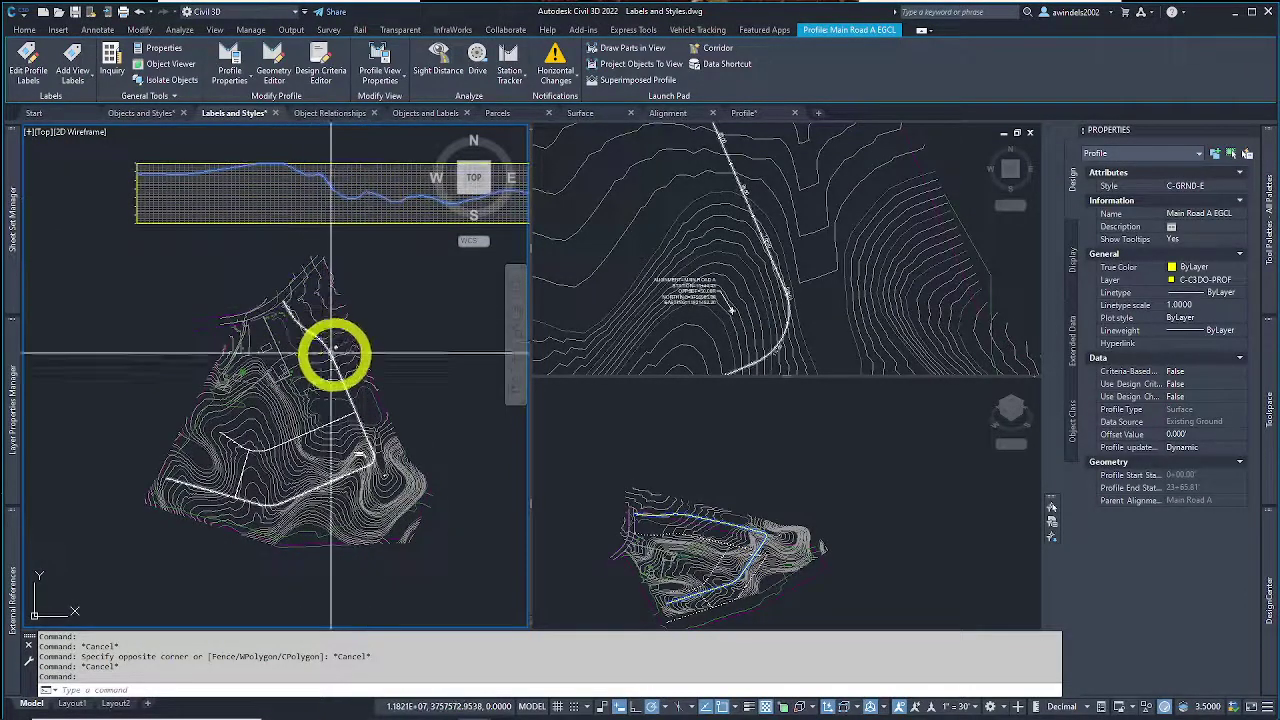
{"action": "middle_click_drag", "start_coordinate": [422, 340], "coordinate": [357, 351]}
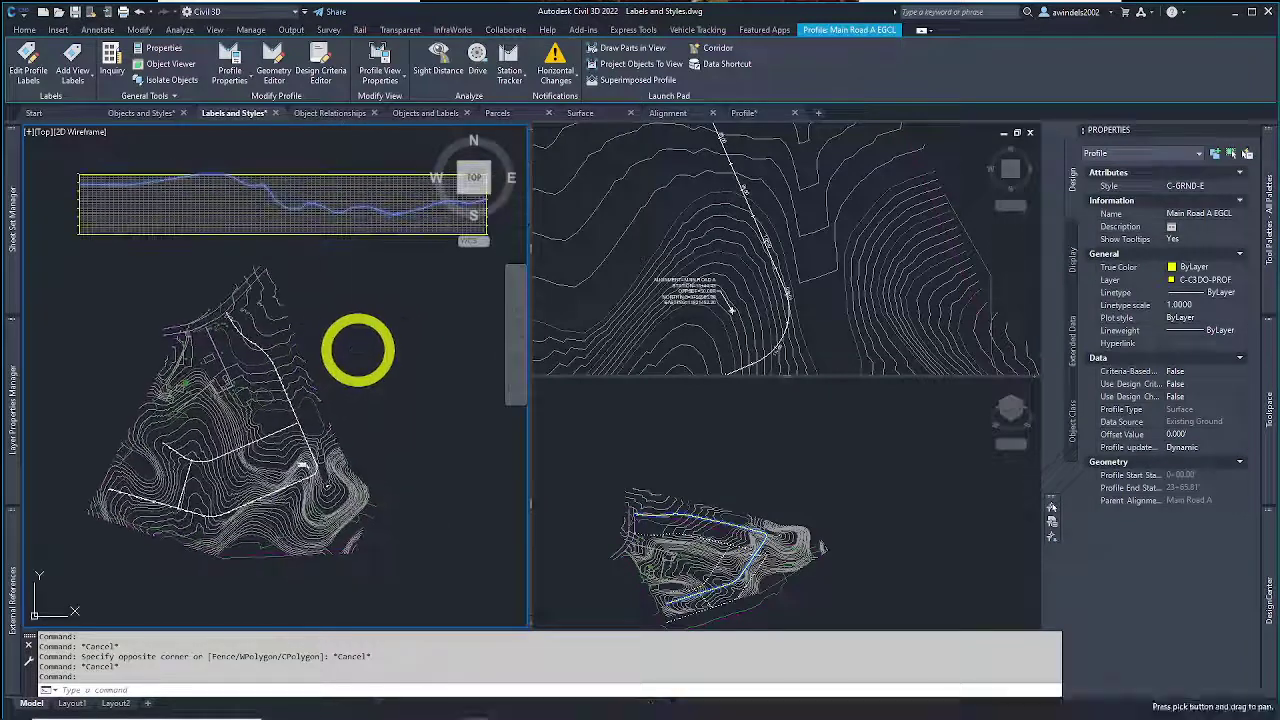
{"action": "key", "text": "Escape"}
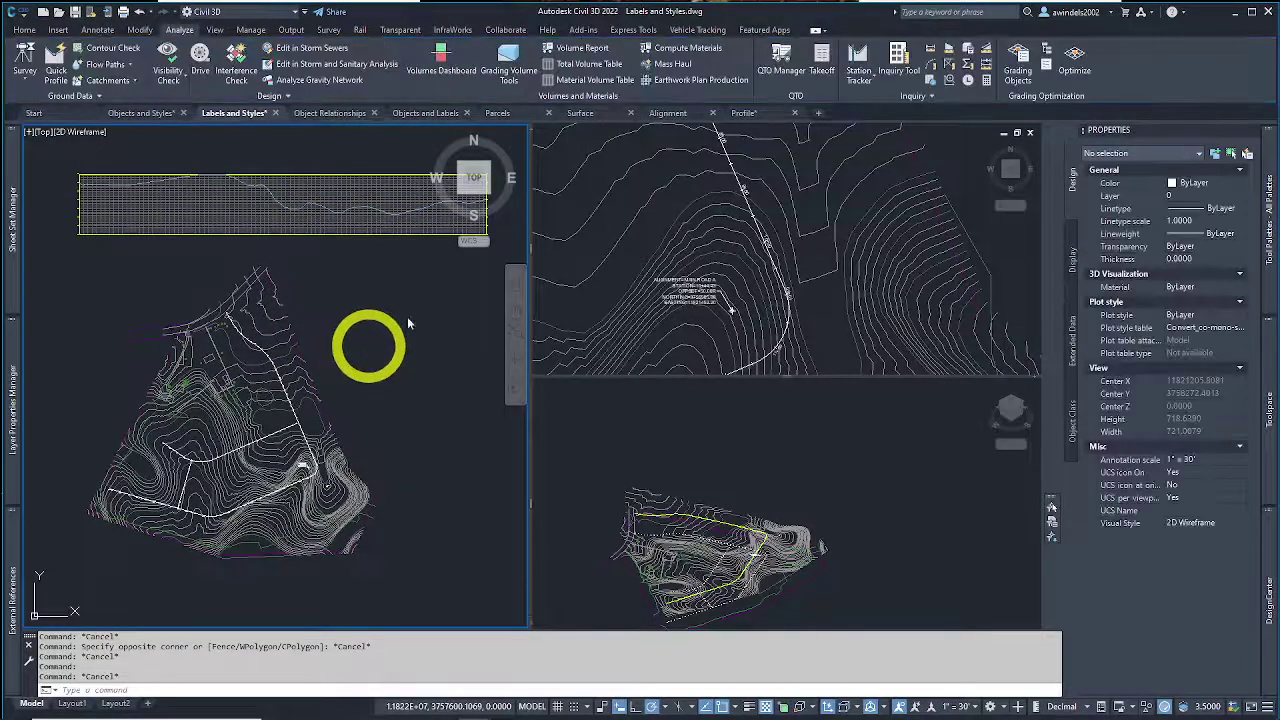
Step: Switch to the Parcels drawing and select the lot line between parcels 62 and 63 to view its properties, then clear the selection
{"action": "left_click", "coordinate": [508, 113]}
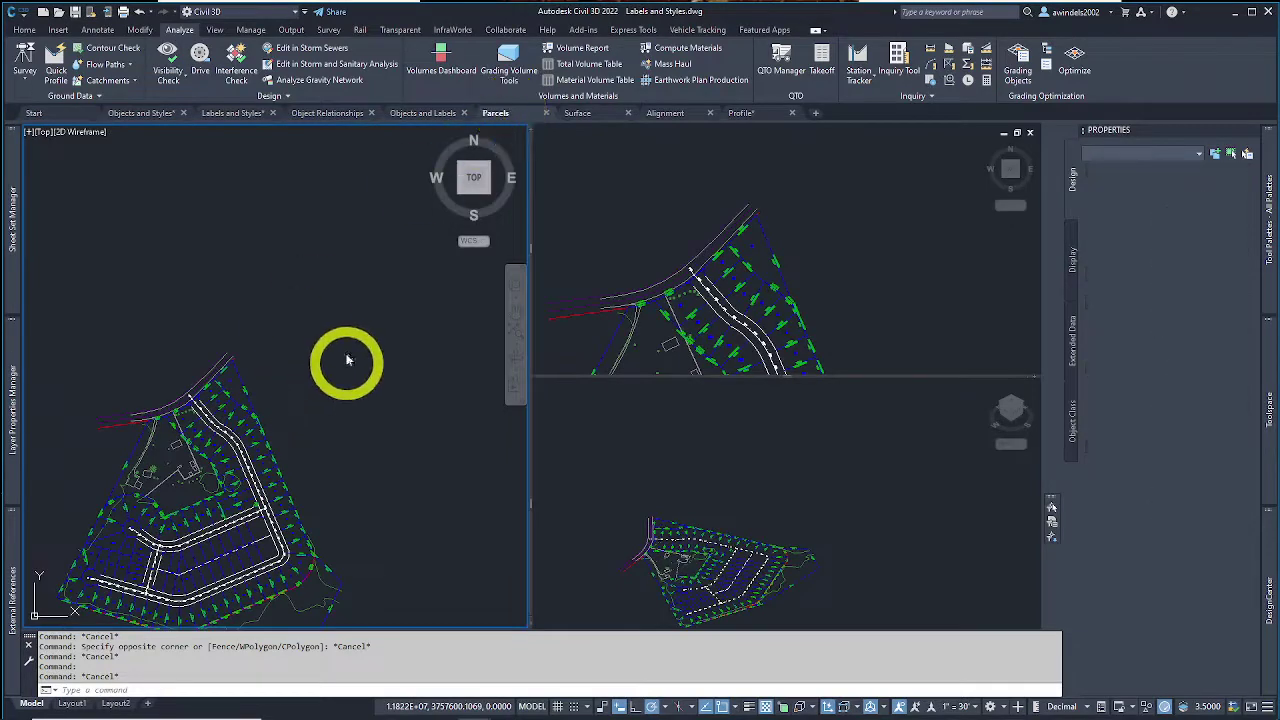
{"action": "middle_click_drag", "start_coordinate": [346, 360], "coordinate": [367, 311]}
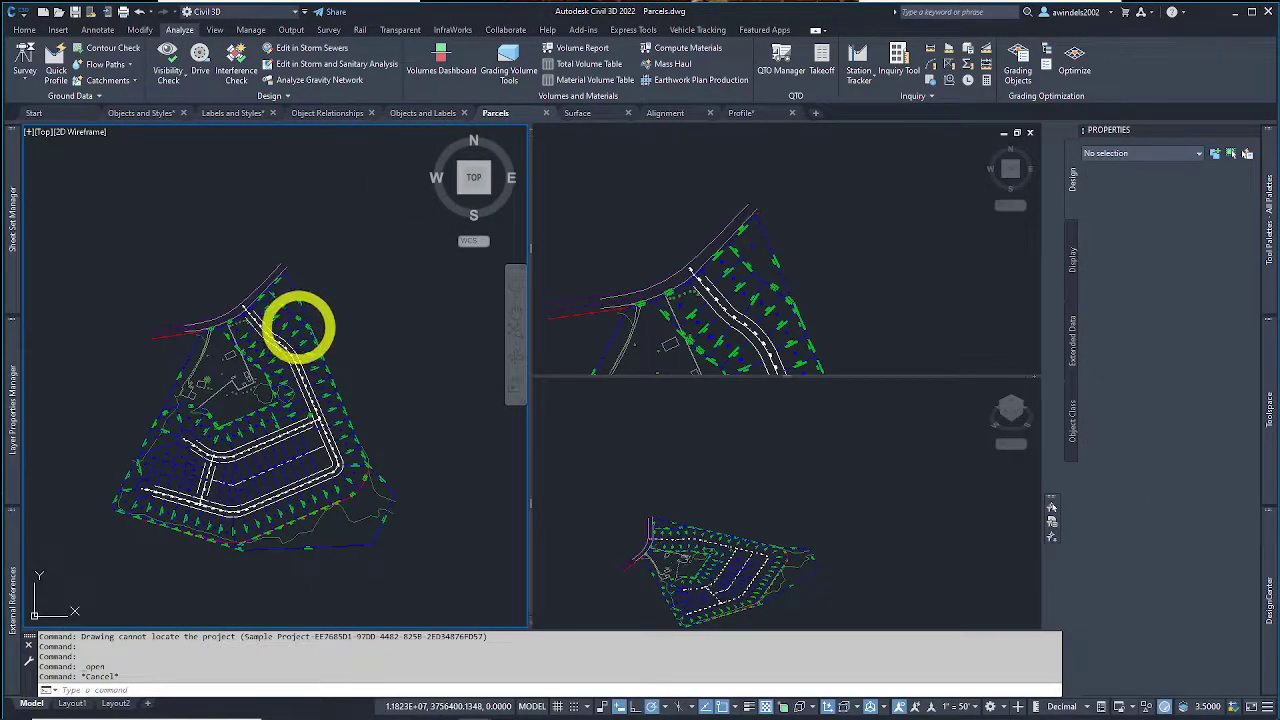
{"action": "scroll", "coordinate": [305, 320], "scroll_direction": "up", "scroll_amount": 5}
{"action": "scroll", "coordinate": [320, 307], "scroll_direction": "up", "scroll_amount": 2}
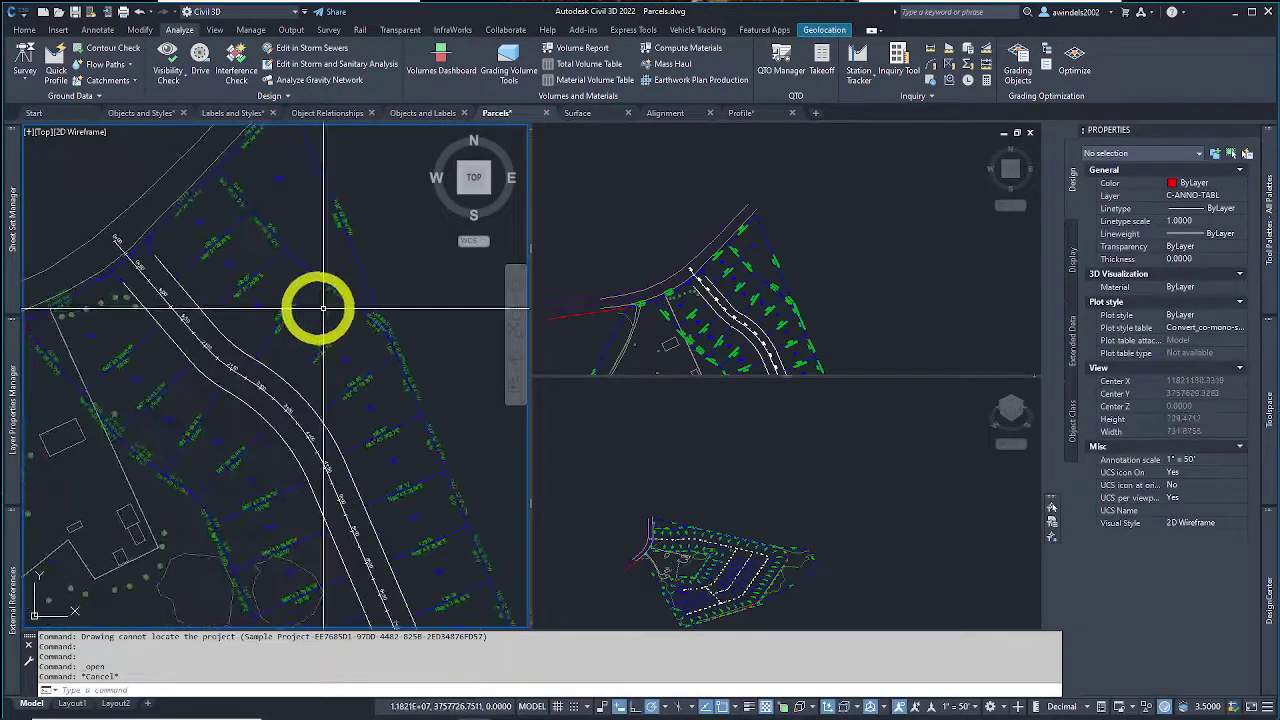
{"action": "scroll", "coordinate": [320, 307], "scroll_direction": "up", "scroll_amount": 1}
{"action": "scroll", "coordinate": [370, 290], "scroll_direction": "up", "scroll_amount": 1}
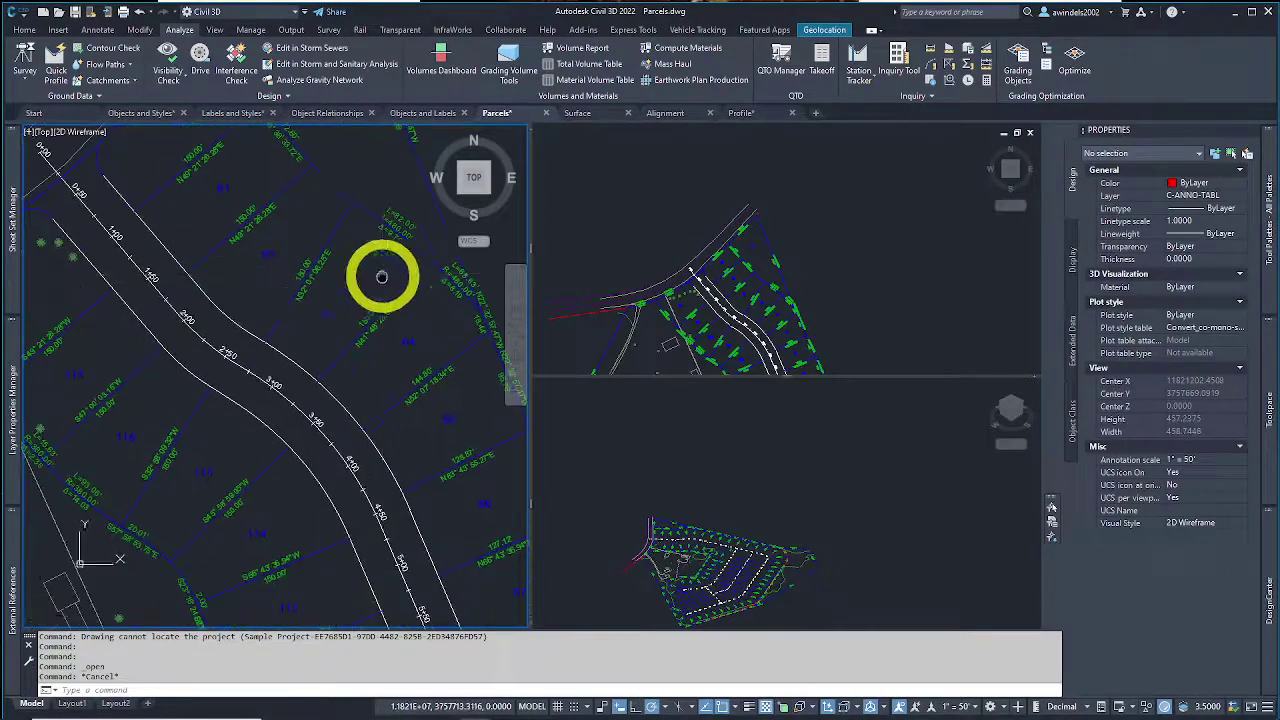
{"action": "left_click", "coordinate": [286, 313]}
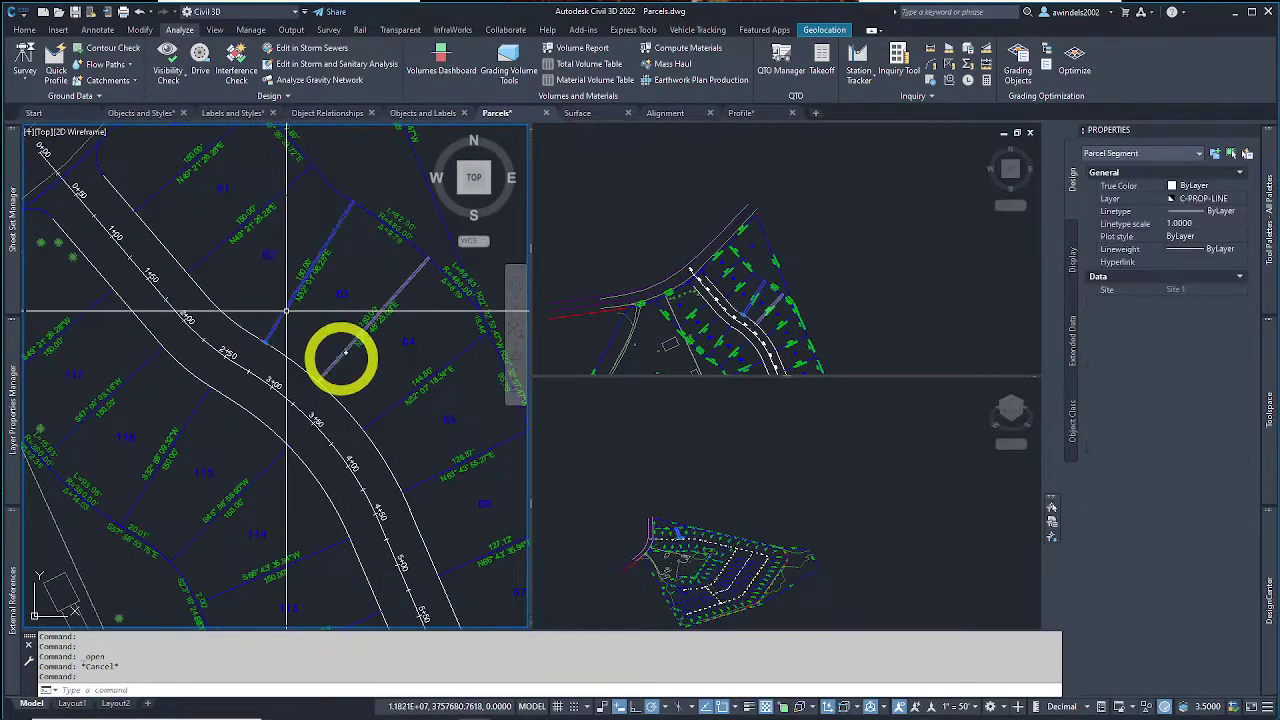
{"action": "key", "text": "Escape"}
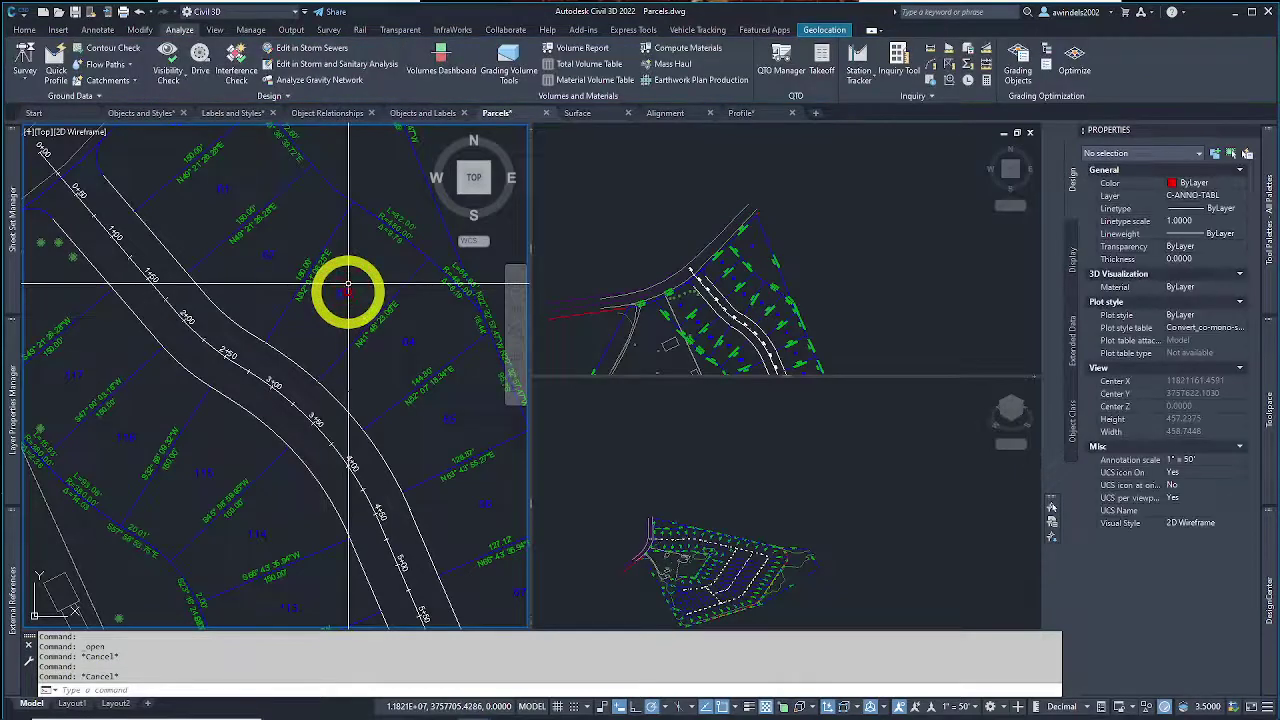
Step: Select parcel 63 by its area label to view the parcel's properties and boundary
{"action": "left_click", "coordinate": [372, 288]}
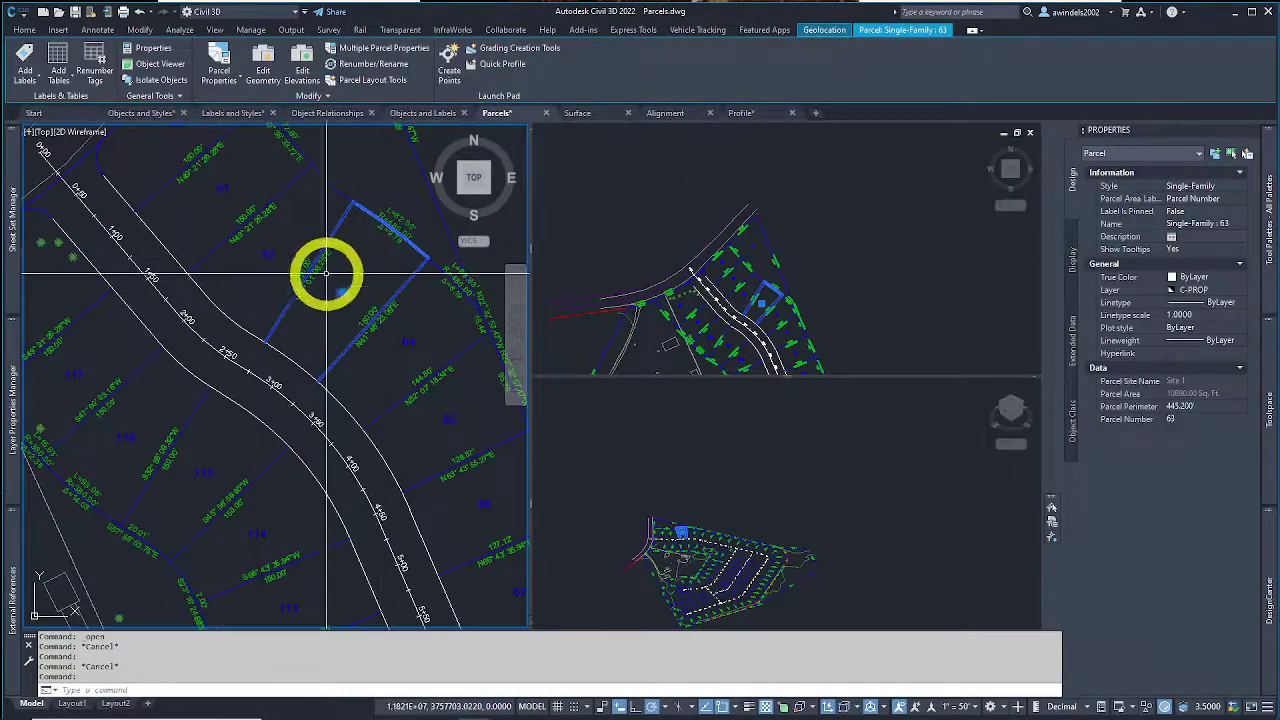
{"action": "scroll", "coordinate": [380, 275], "scroll_direction": "up", "scroll_amount": 3}
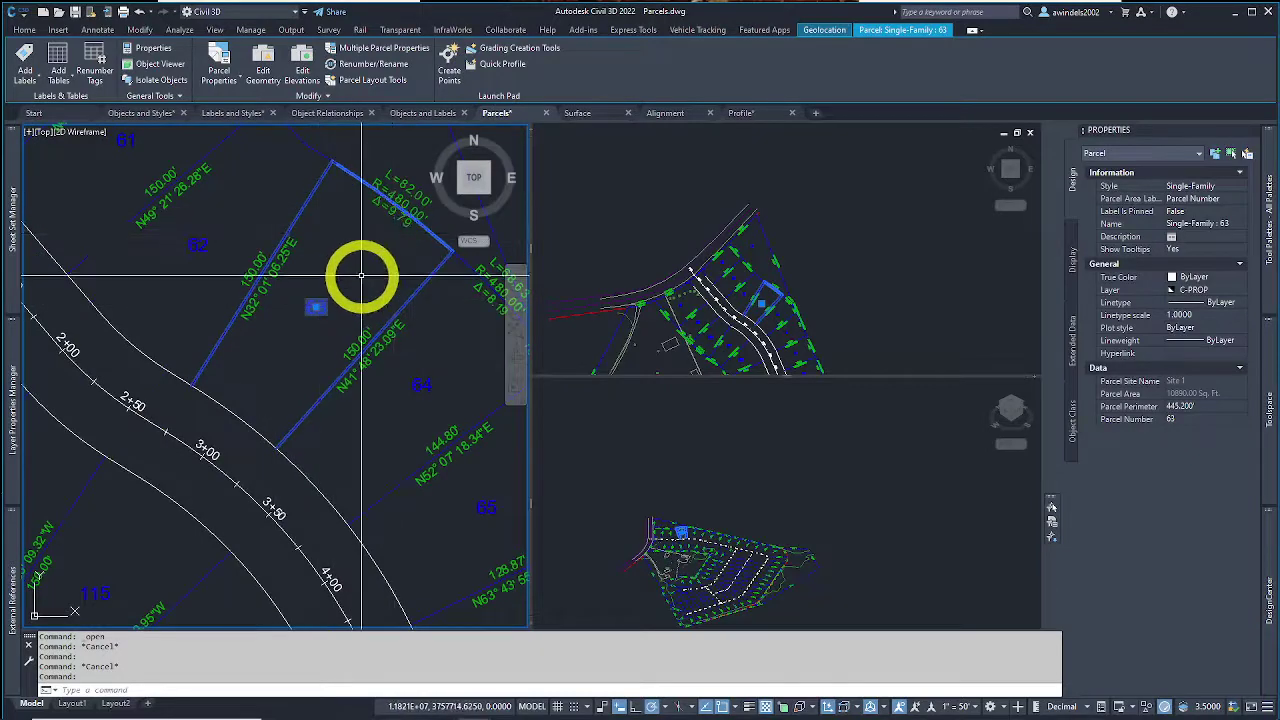
{"action": "scroll", "coordinate": [361, 275], "scroll_direction": "down", "scroll_amount": 2}
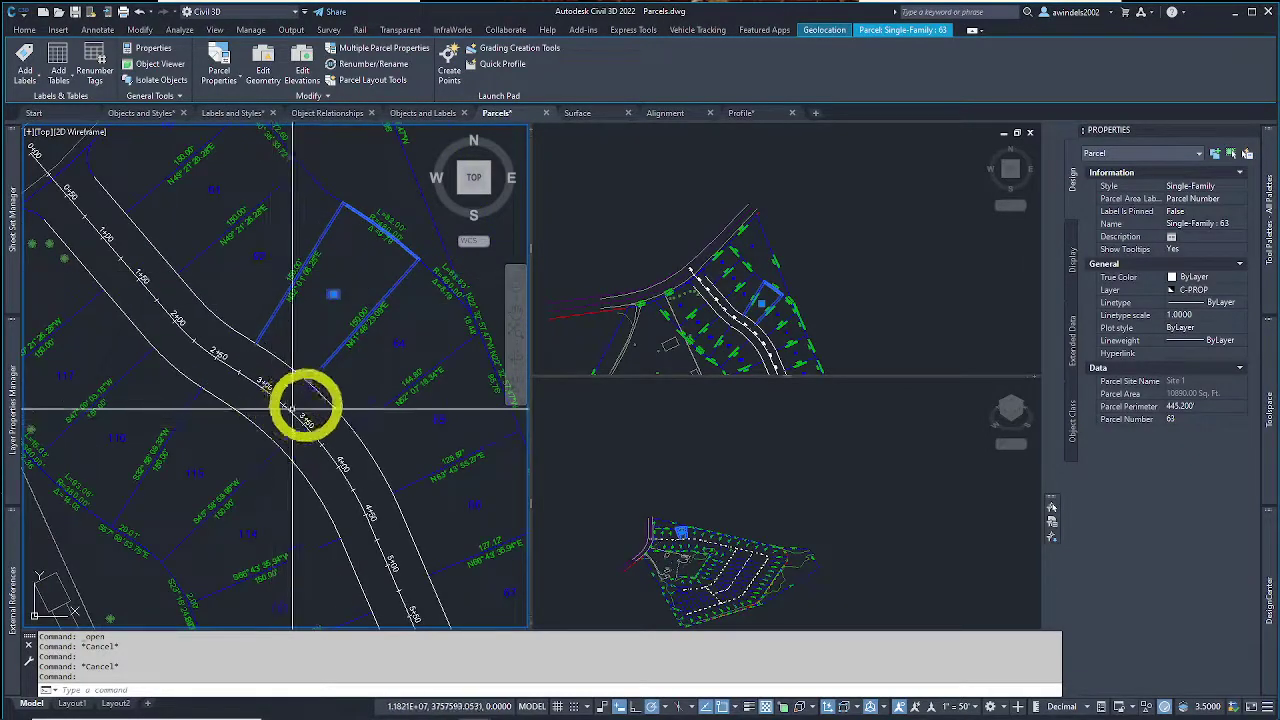
Step: View the properties of the offset alignment bordering parcel 63 and of the Main Road A centerline alignment
{"action": "left_click", "coordinate": [300, 375]}
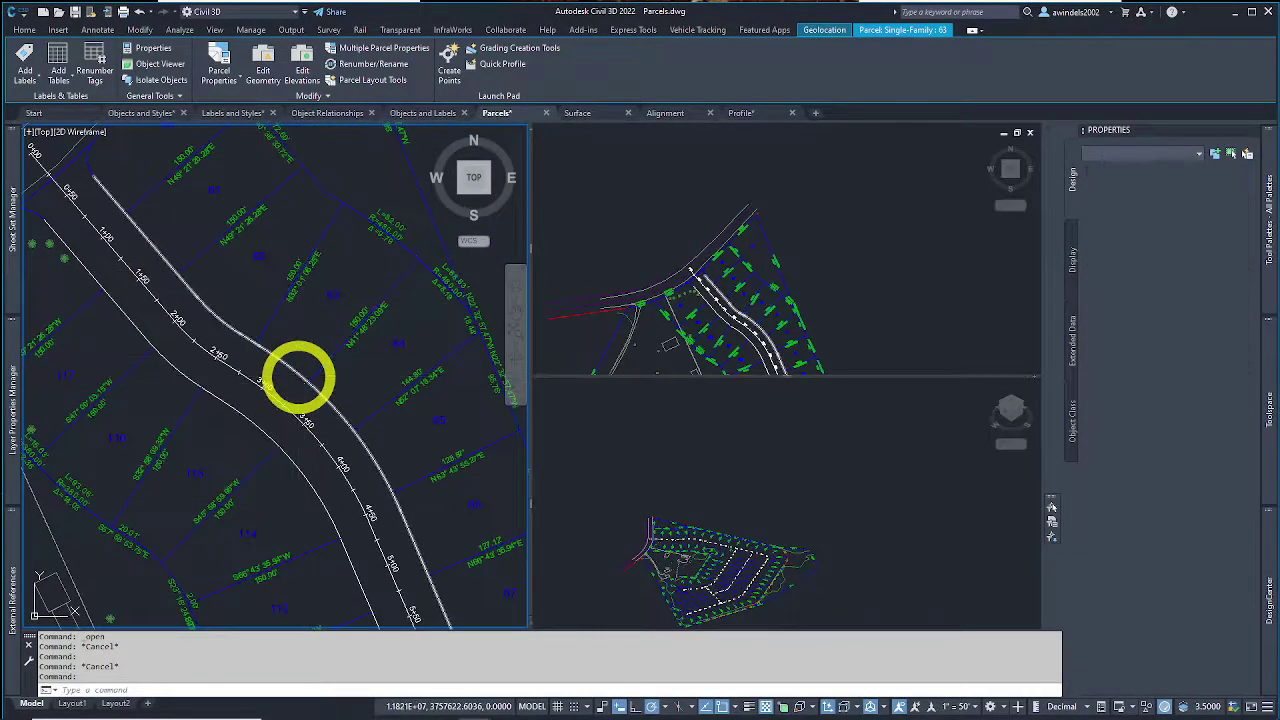
{"action": "left_click", "coordinate": [299, 377]}
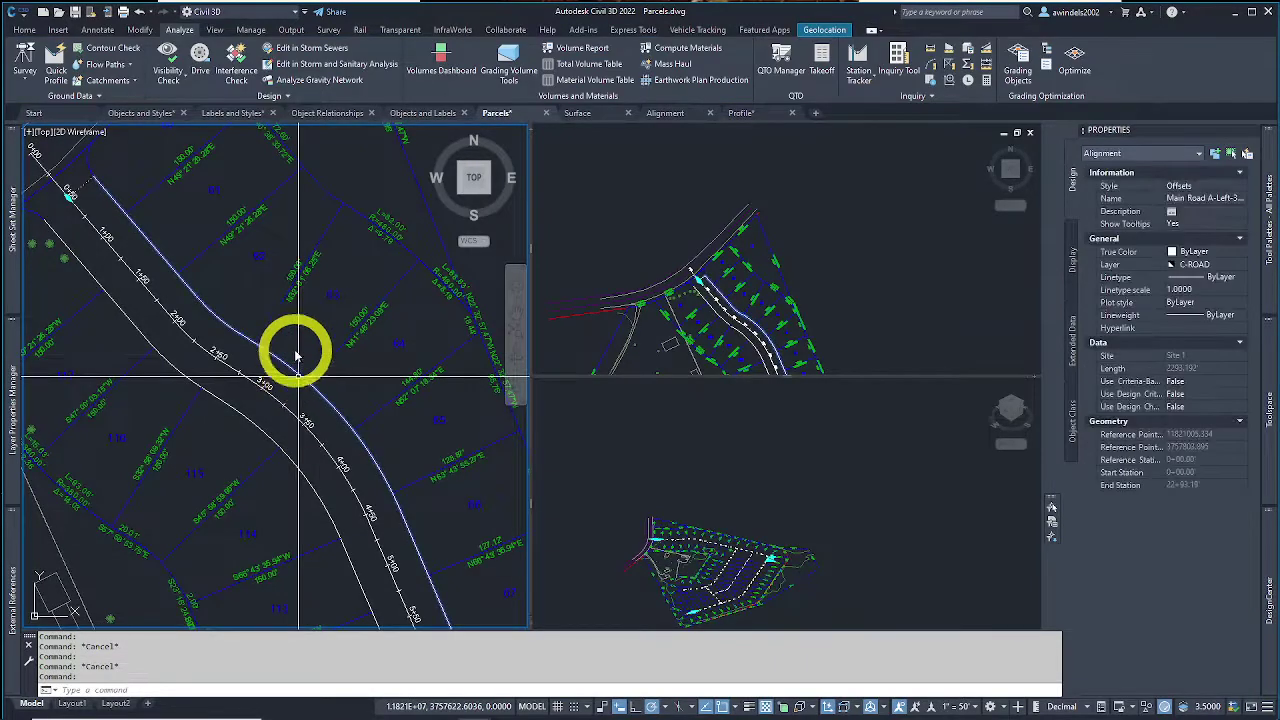
{"action": "middle_click_drag", "start_coordinate": [300, 349], "coordinate": [346, 386]}
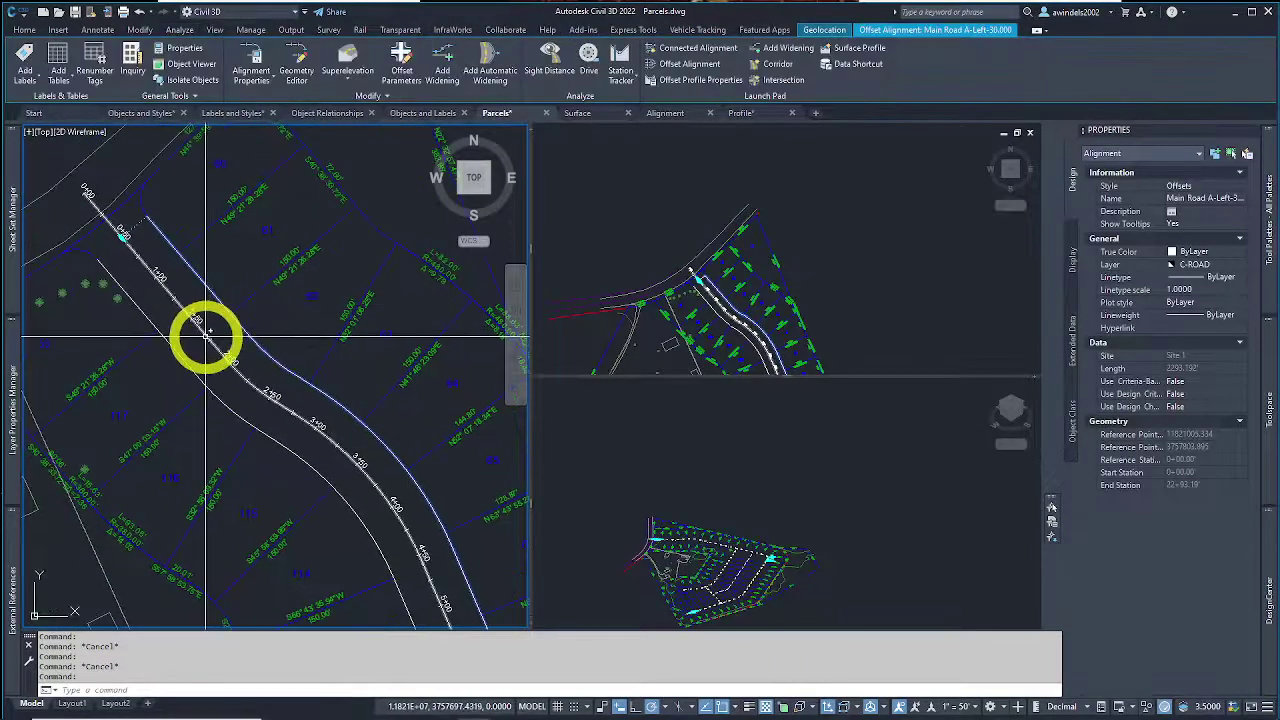
{"action": "key", "text": "Escape"}
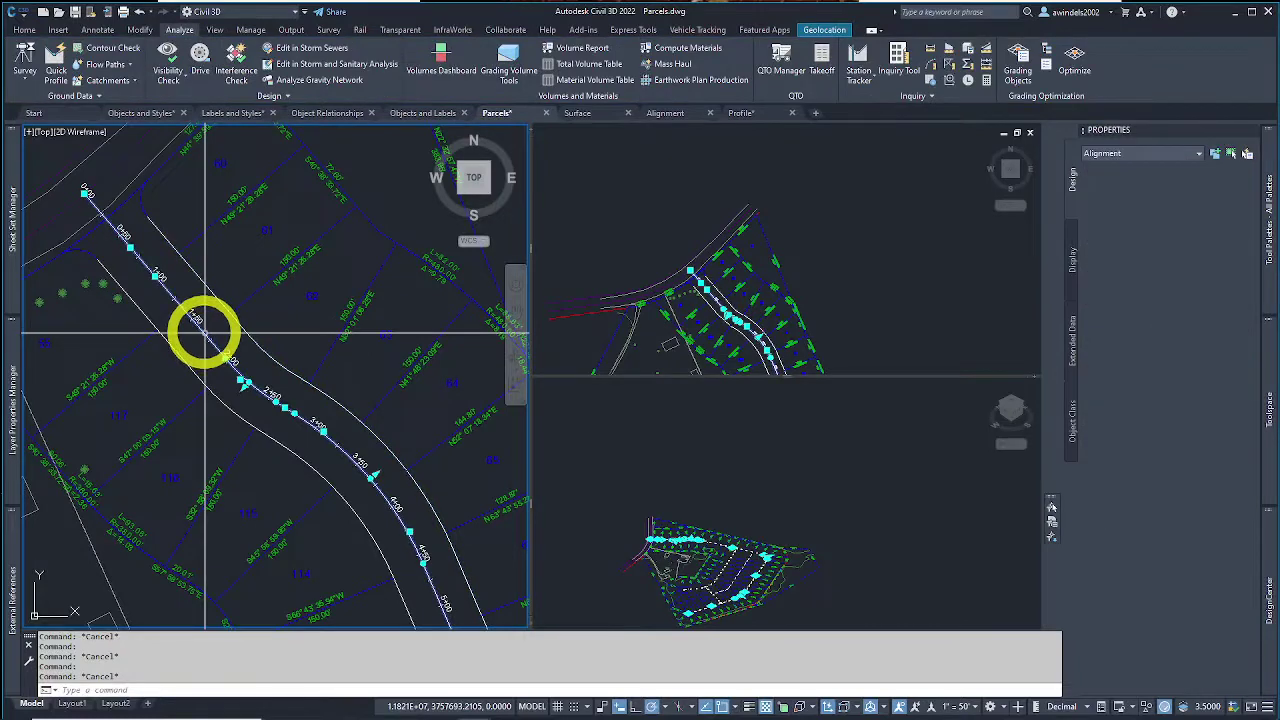
{"action": "left_click", "coordinate": [258, 351]}
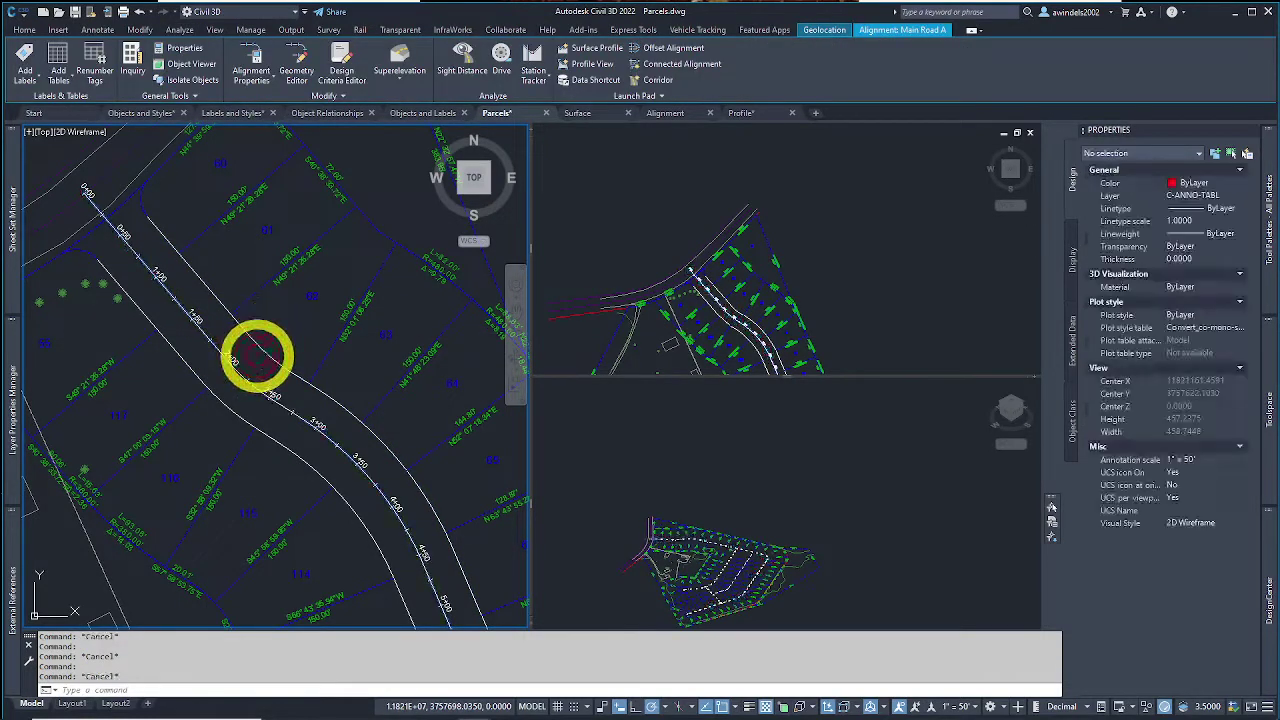
Step: Select the lot line between parcels 62 and 63 and slide its frontage end along the road toward parcel 64
{"action": "left_click", "coordinate": [315, 355]}
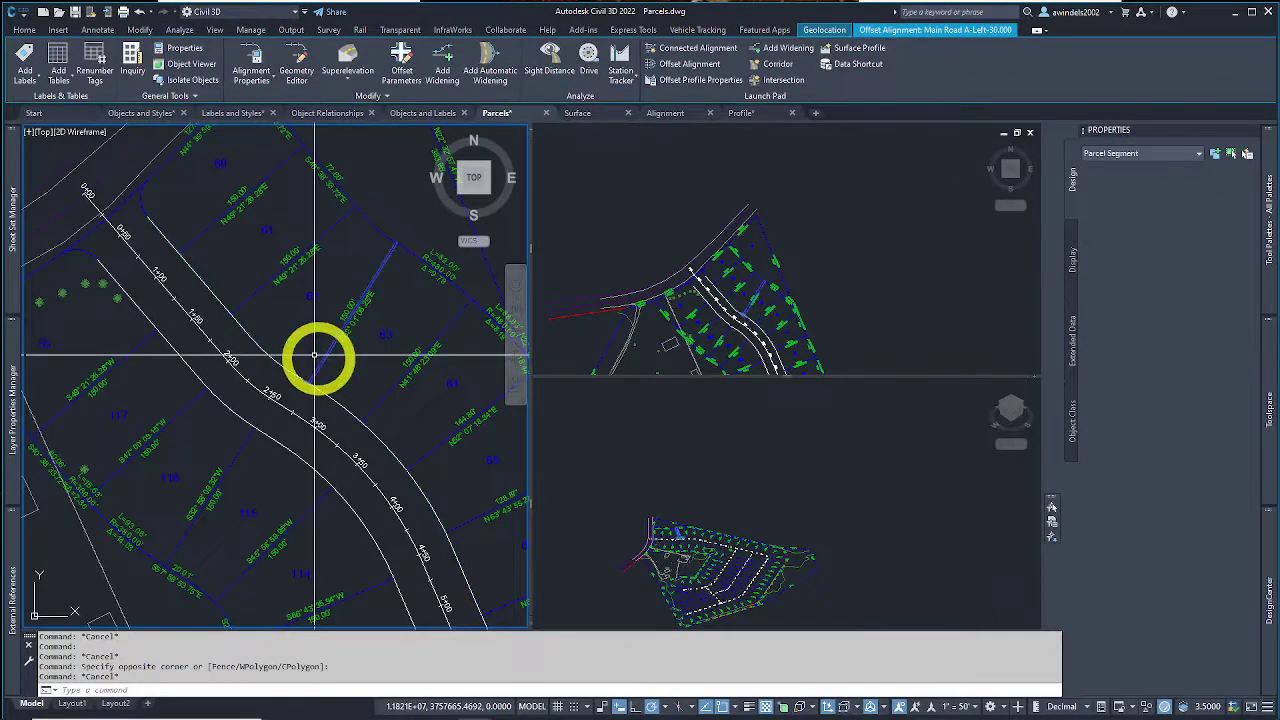
{"action": "left_click", "coordinate": [314, 380]}
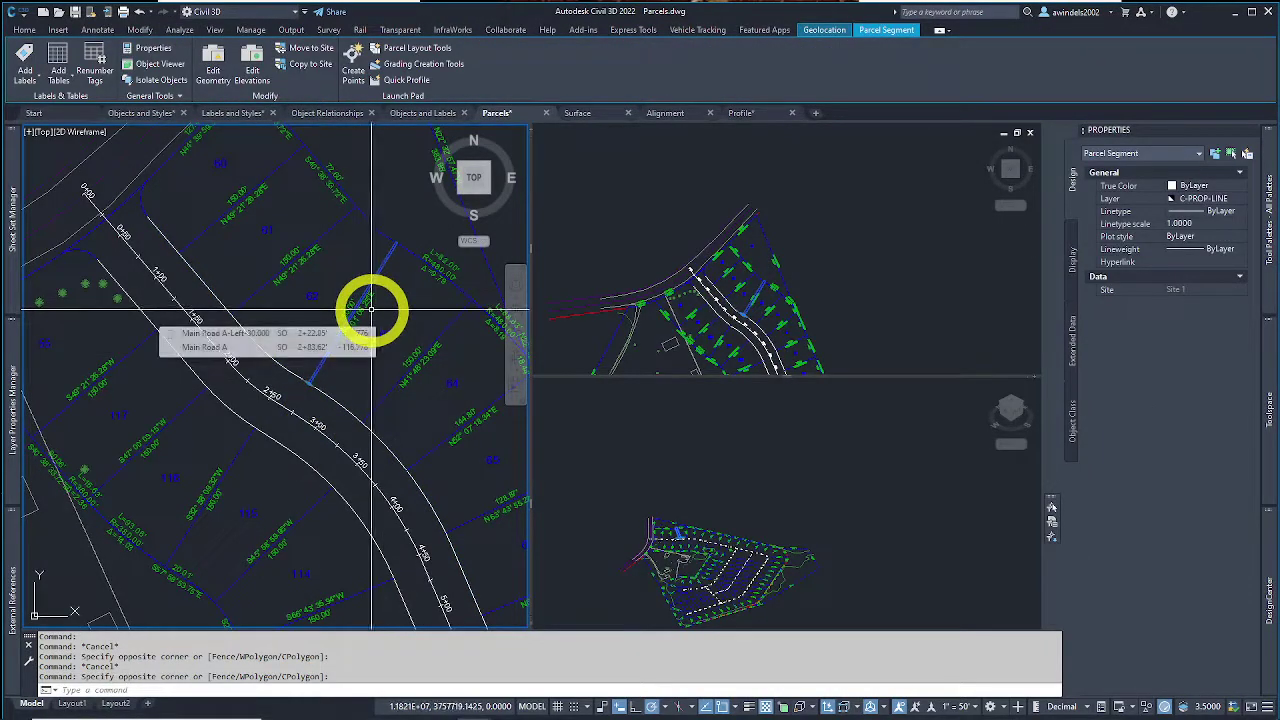
{"action": "middle_click_drag", "start_coordinate": [356, 370], "coordinate": [314, 357]}
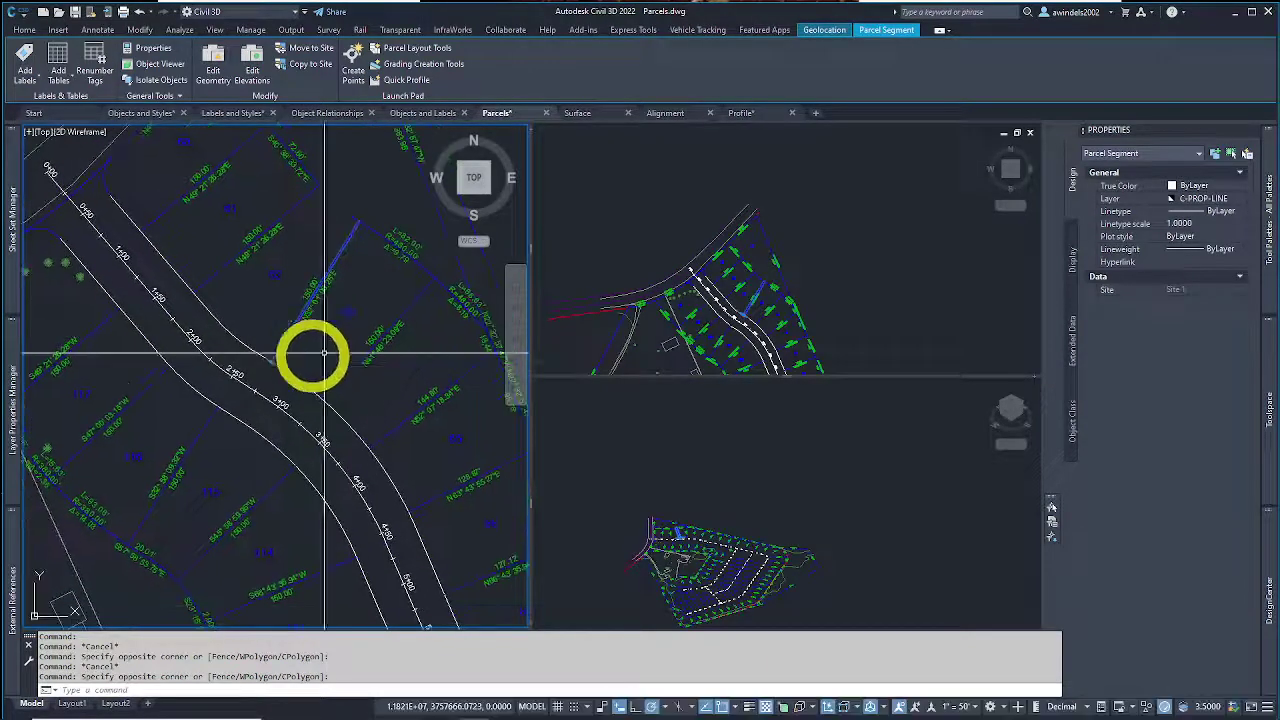
{"action": "left_click", "coordinate": [252, 343]}
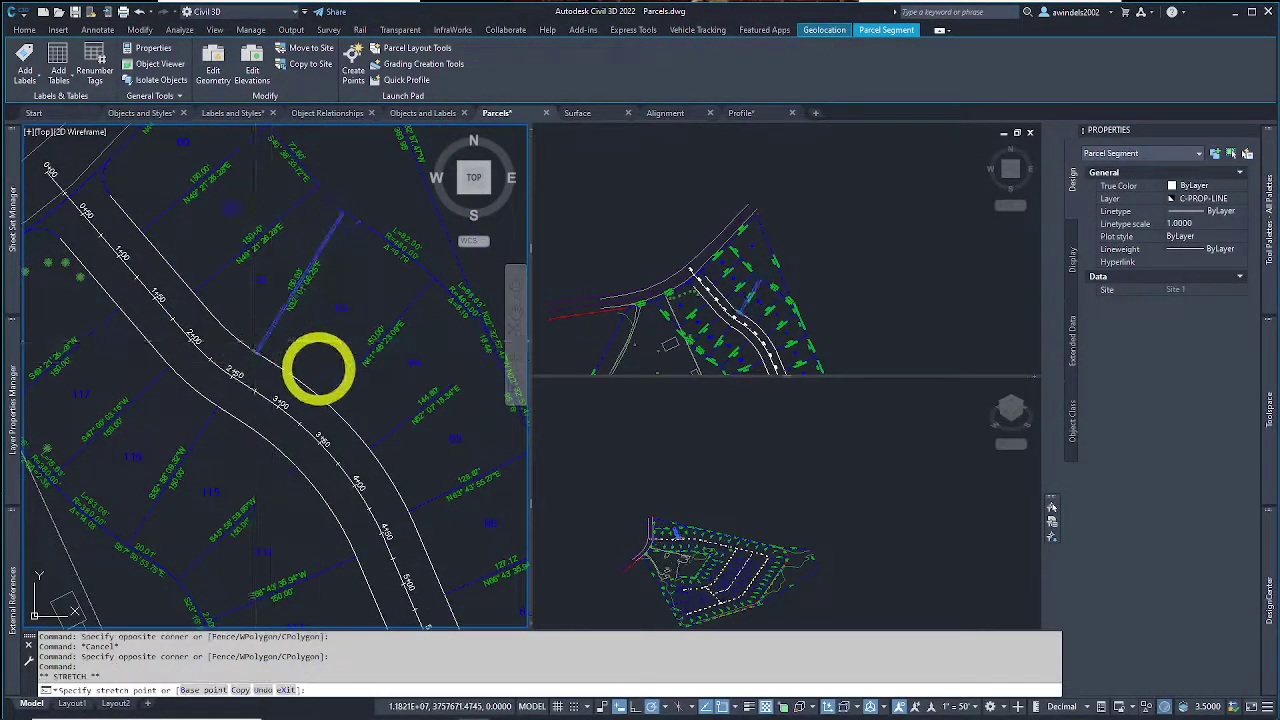
{"action": "left_click", "coordinate": [254, 343]}
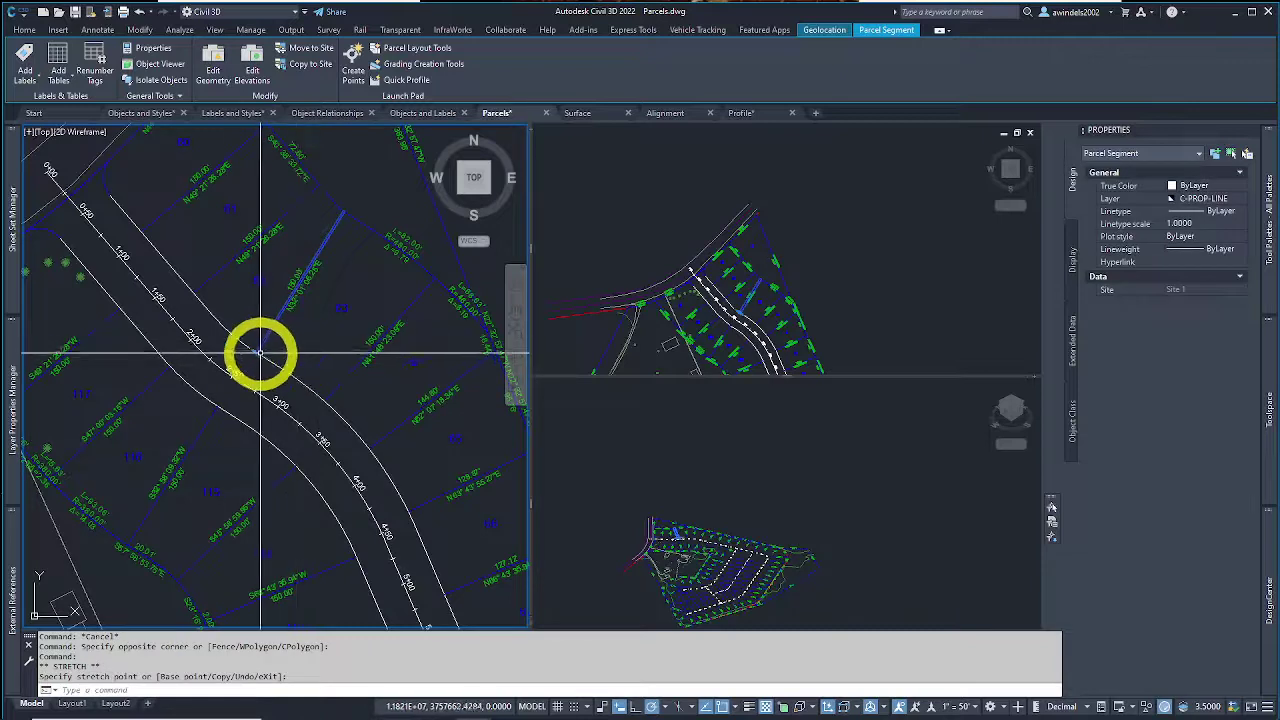
{"action": "left_click", "coordinate": [262, 349]}
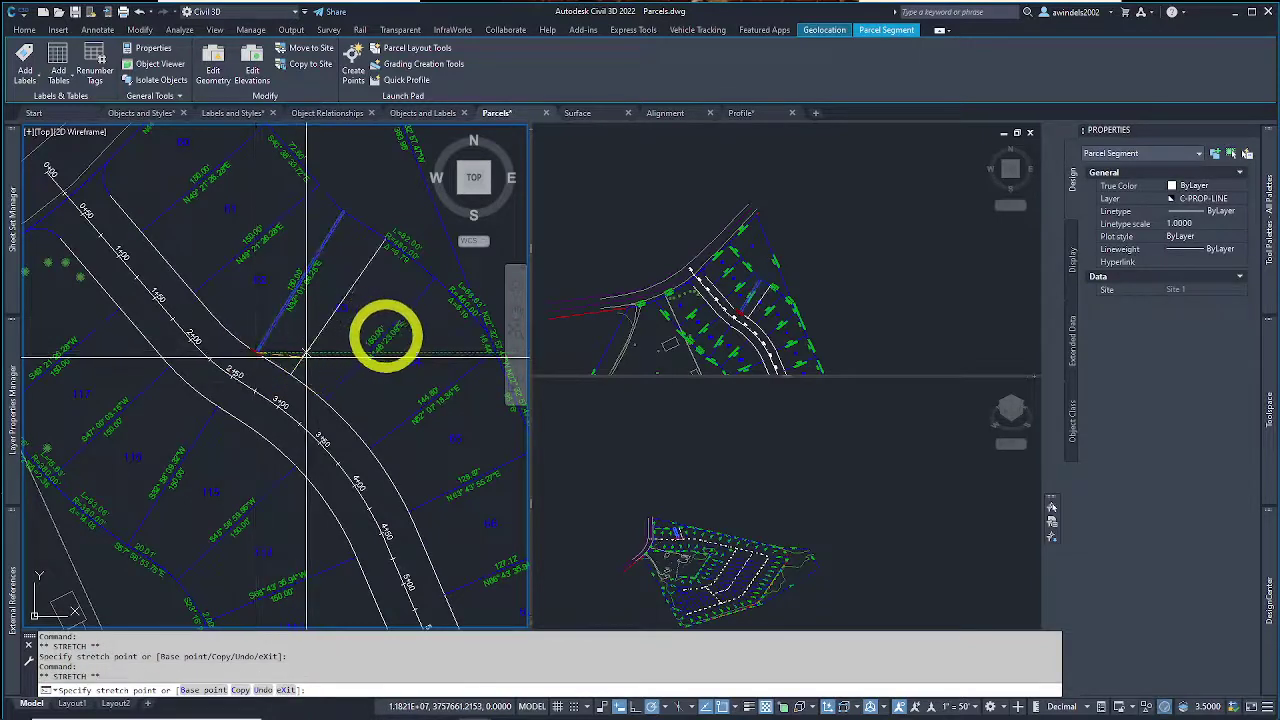
{"action": "left_click", "coordinate": [306, 356]}
Step: Examine the bearing and distance label on the moved lot line between parcels 62 and 63, and clear the selection
{"action": "scroll", "coordinate": [346, 293], "scroll_direction": "up", "scroll_amount": 4}
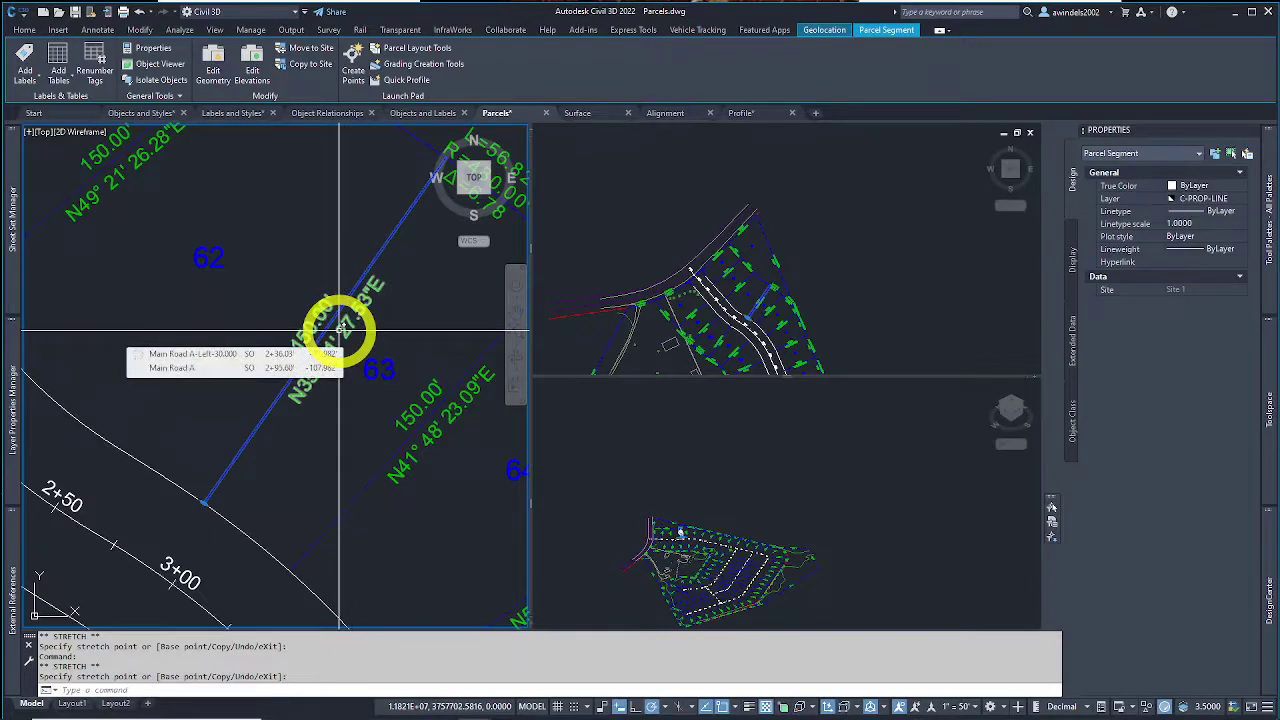
{"action": "left_click", "coordinate": [340, 330]}
{"action": "scroll", "coordinate": [340, 348], "scroll_direction": "down", "scroll_amount": 3}
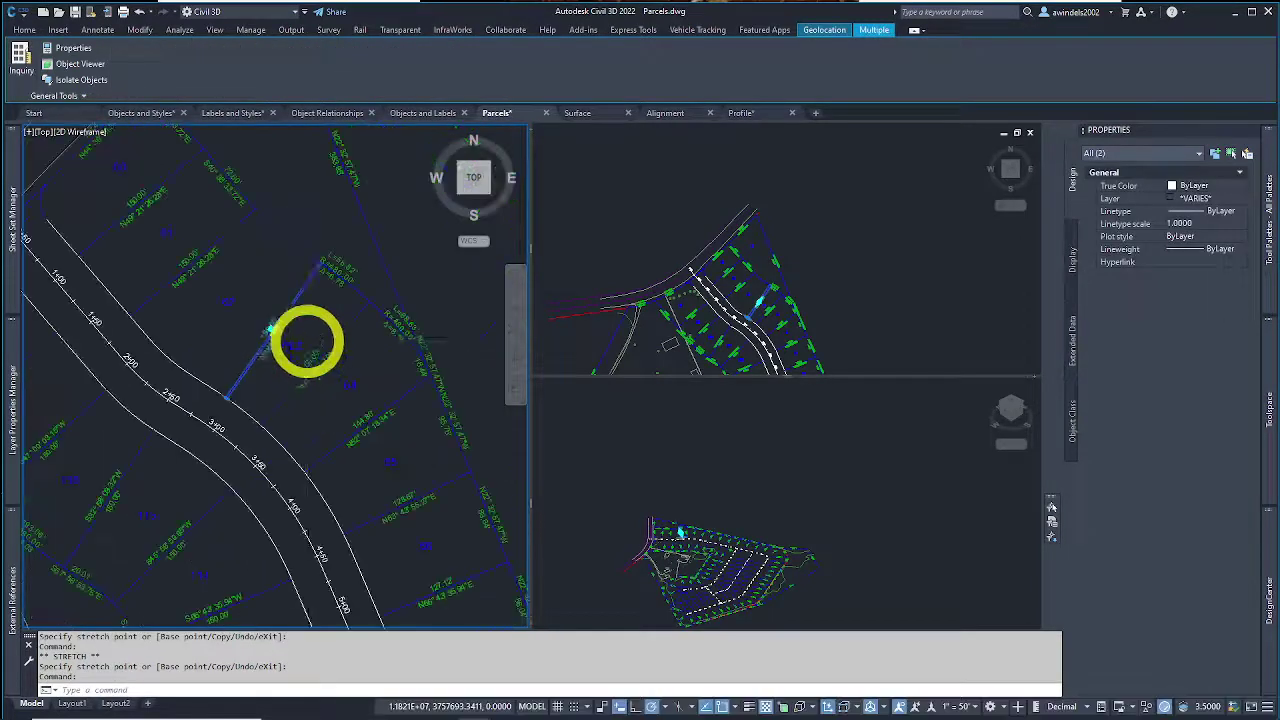
{"action": "middle_click_drag", "start_coordinate": [306, 343], "coordinate": [363, 323]}
{"action": "key", "text": "Escape"}
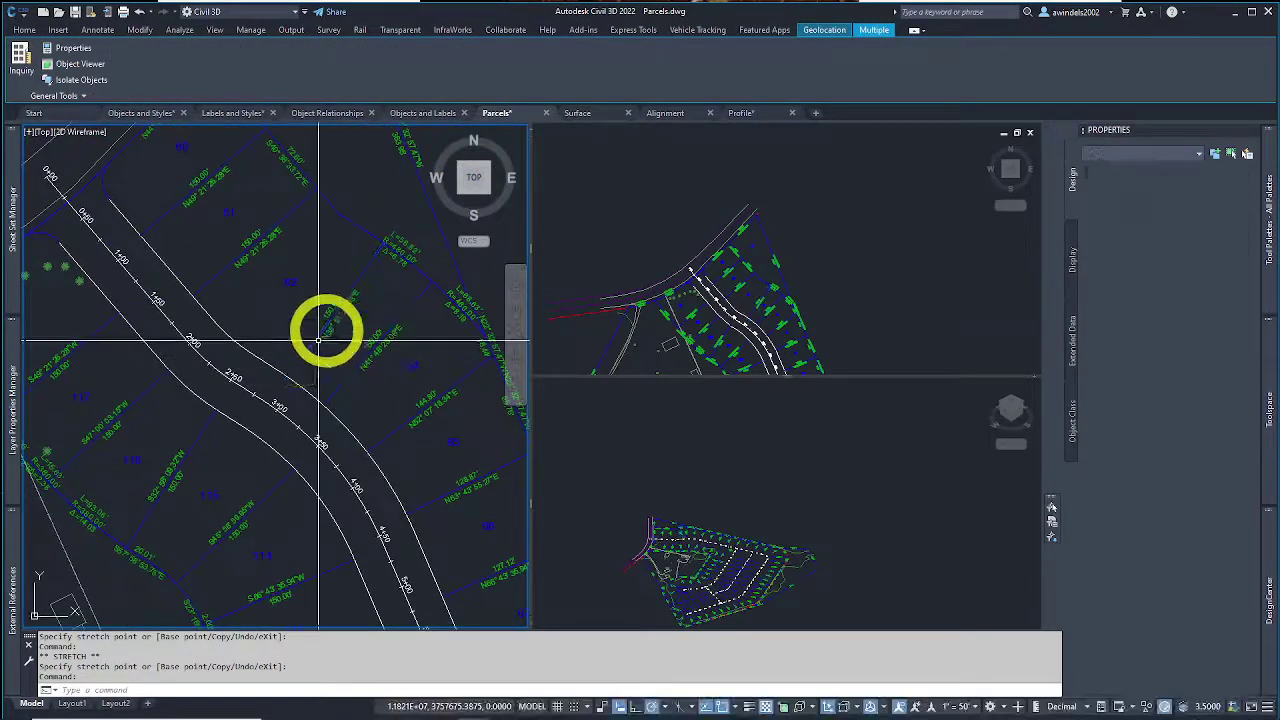
Step: Select the Main Road A station labels and examine the stationing around 2+00
{"action": "scroll", "coordinate": [280, 402], "scroll_direction": "up", "scroll_amount": 3}
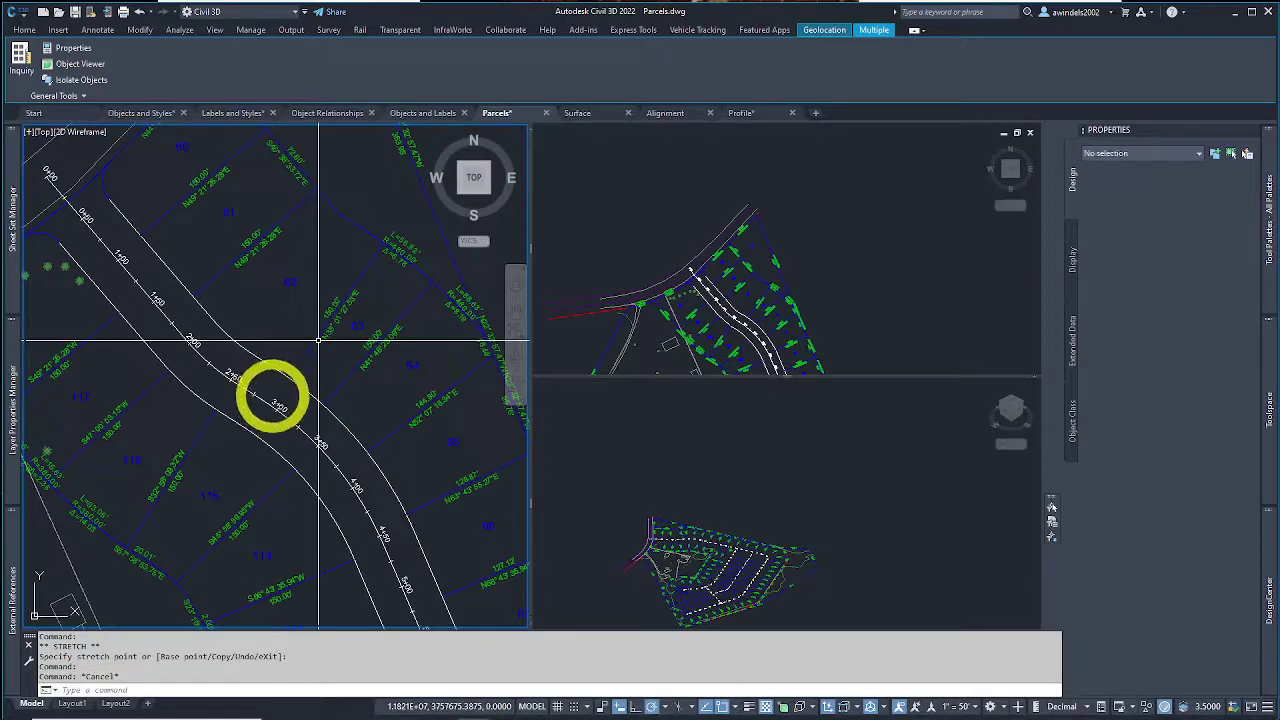
{"action": "left_click", "coordinate": [274, 410]}
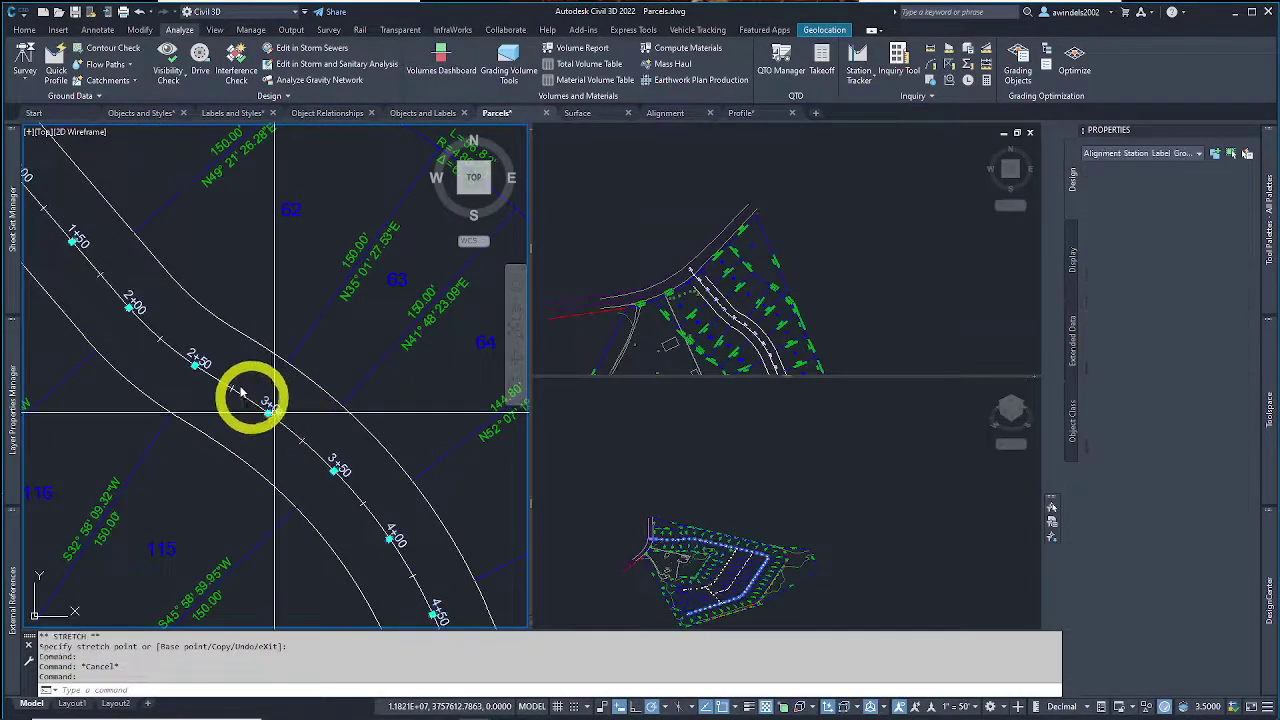
{"action": "middle_click_drag", "start_coordinate": [186, 343], "coordinate": [251, 371]}
{"action": "scroll", "coordinate": [200, 320], "scroll_direction": "up", "scroll_amount": 2}
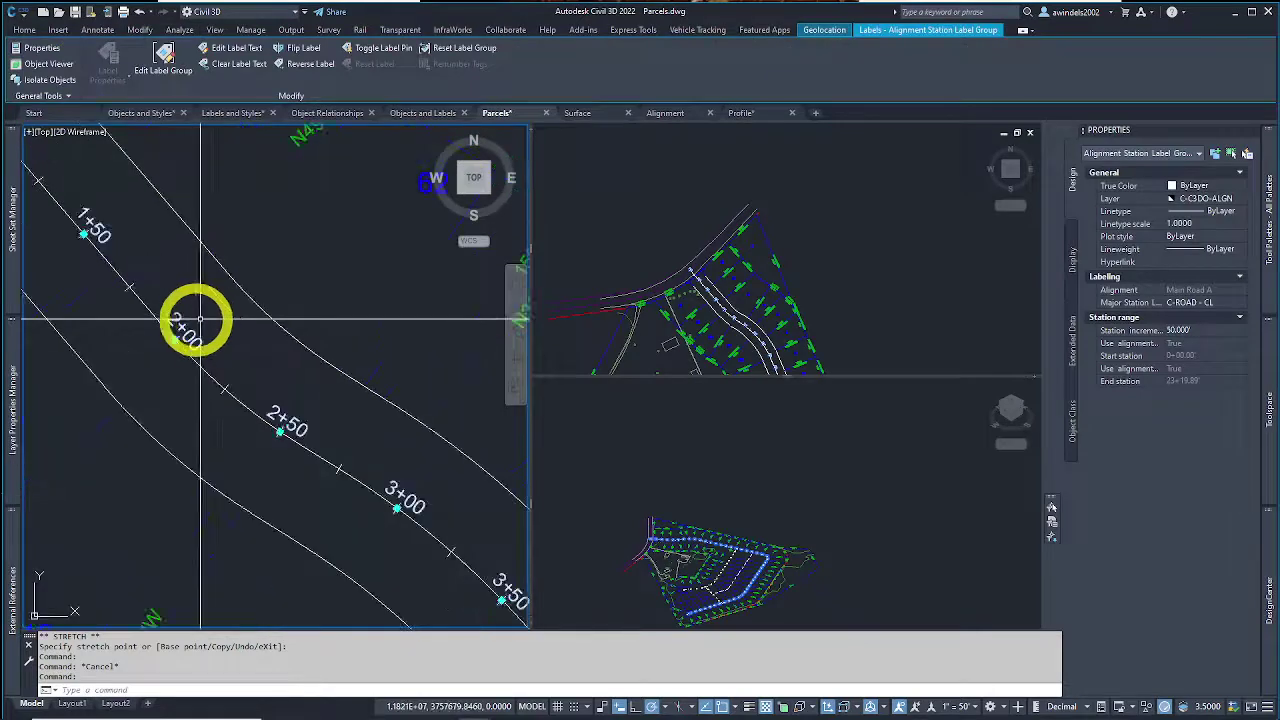
{"action": "scroll", "coordinate": [176, 318], "scroll_direction": "up", "scroll_amount": 1}
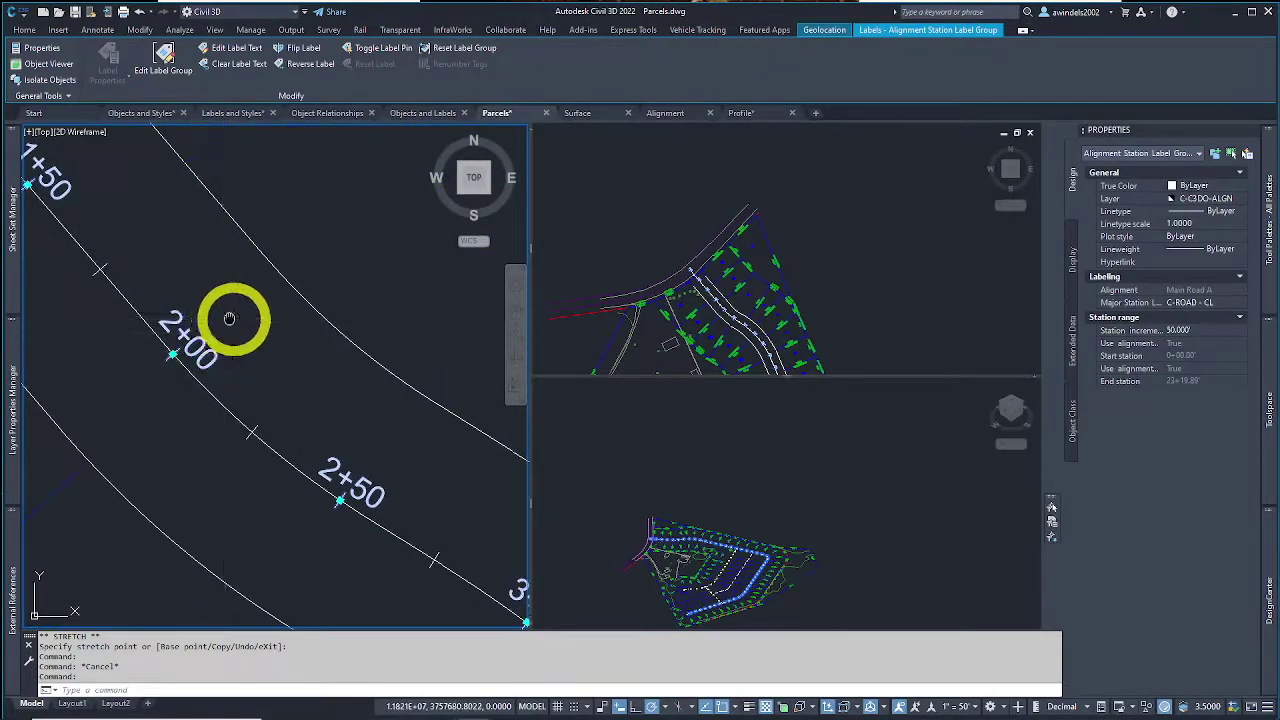
{"action": "middle_click_drag", "start_coordinate": [237, 323], "coordinate": [273, 351]}
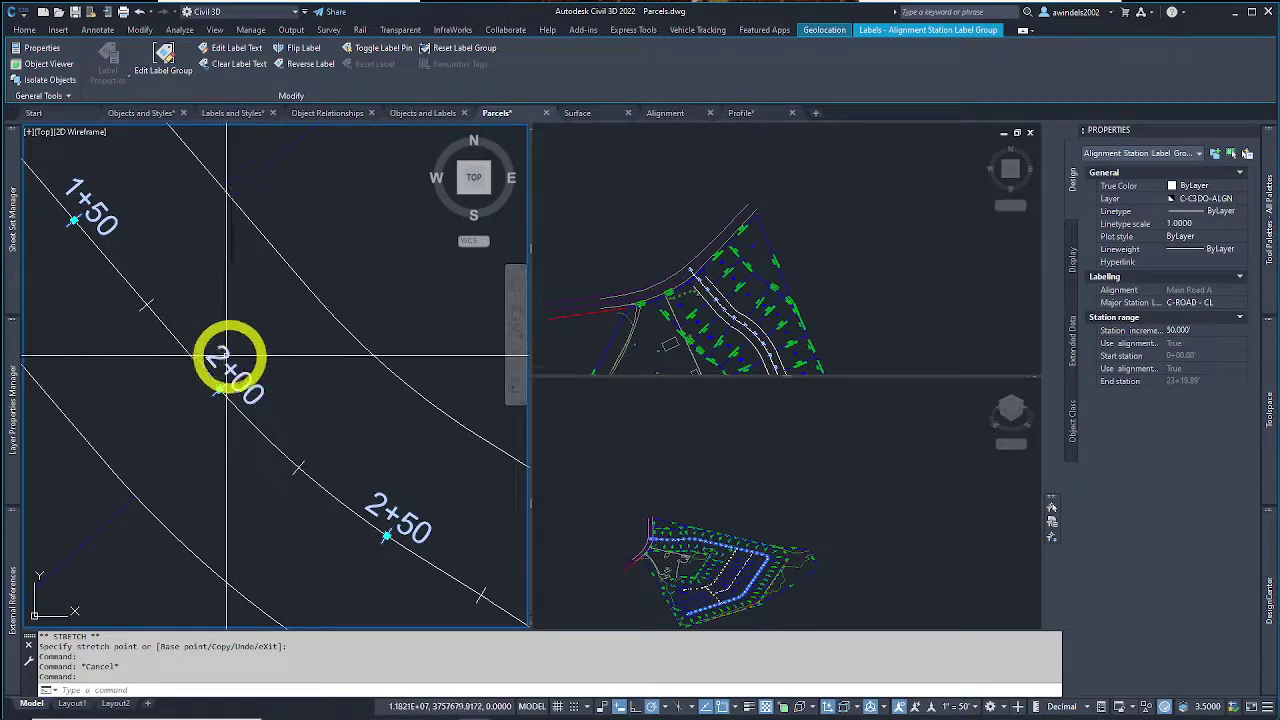
Step: Follow the Main Road A station labels along the road to station 10+00, clear the selection, and return to the subdivision overview
{"action": "scroll", "coordinate": [262, 372], "scroll_direction": "down", "scroll_amount": 2}
{"action": "middle_click_drag", "start_coordinate": [315, 380], "coordinate": [222, 307]}
{"action": "mouse_move", "coordinate": [343, 400]}
{"action": "middle_mouse_down"}
{"action": "mouse_move", "coordinate": [258, 326]}
{"action": "mouse_move", "coordinate": [312, 356]}
{"action": "middle_mouse_up"}
{"action": "middle_click_drag", "start_coordinate": [384, 426], "coordinate": [329, 350]}
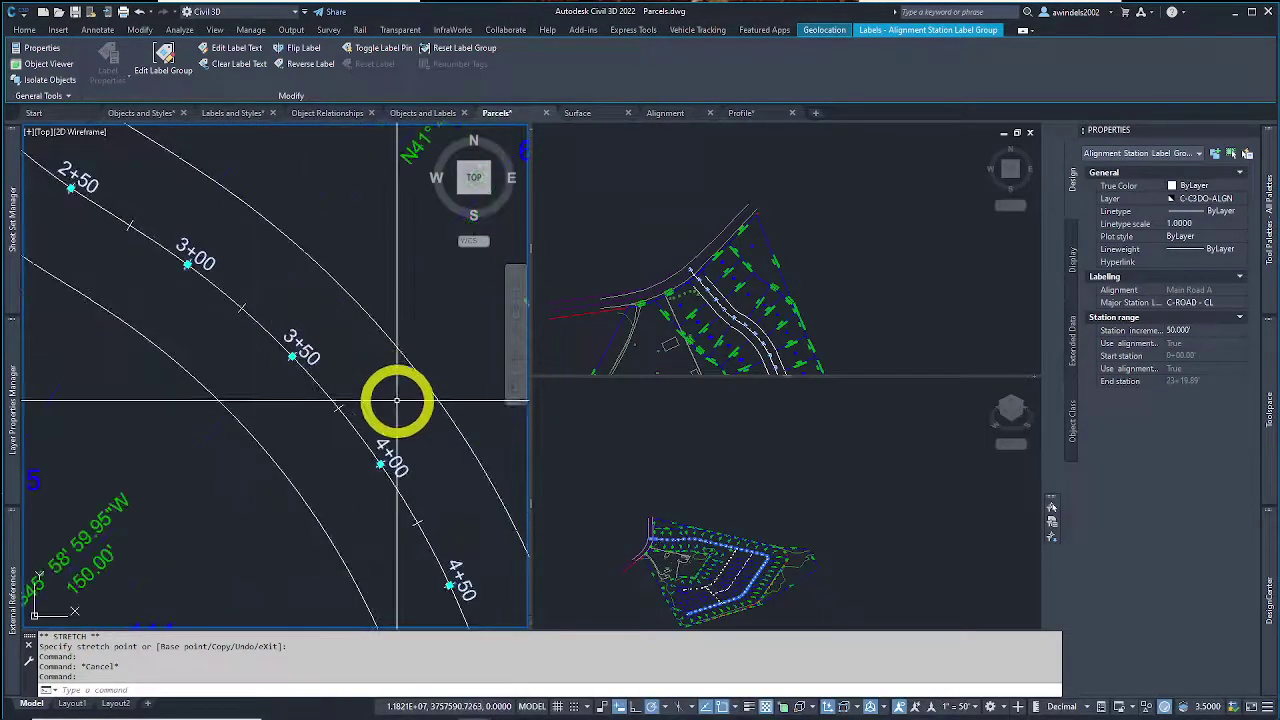
{"action": "mouse_move", "coordinate": [436, 440]}
{"action": "middle_mouse_down"}
{"action": "mouse_move", "coordinate": [391, 388]}
{"action": "mouse_move", "coordinate": [357, 400]}
{"action": "middle_mouse_up"}
{"action": "middle_click_drag", "start_coordinate": [470, 587], "coordinate": [345, 395]}
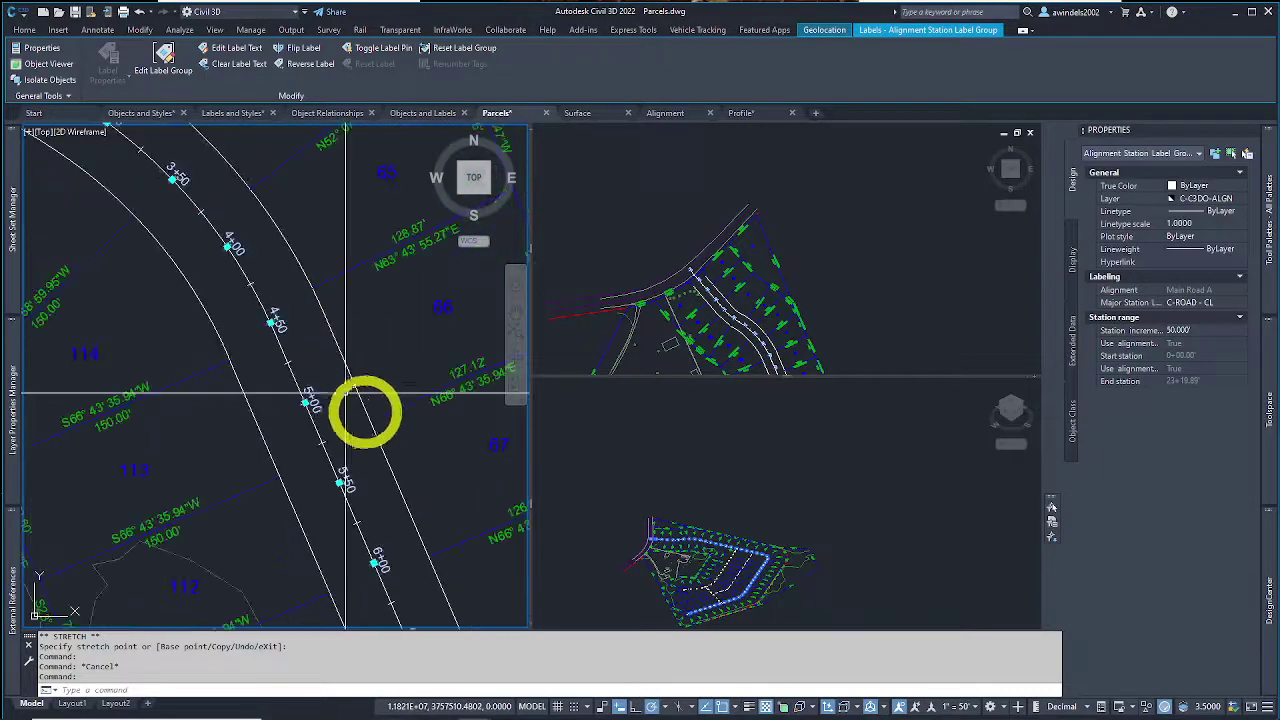
{"action": "mouse_move", "coordinate": [400, 443]}
{"action": "middle_mouse_down"}
{"action": "mouse_move", "coordinate": [357, 243]}
{"action": "mouse_move", "coordinate": [314, 249]}
{"action": "middle_mouse_up"}
{"action": "middle_click_drag", "start_coordinate": [313, 362], "coordinate": [314, 250]}
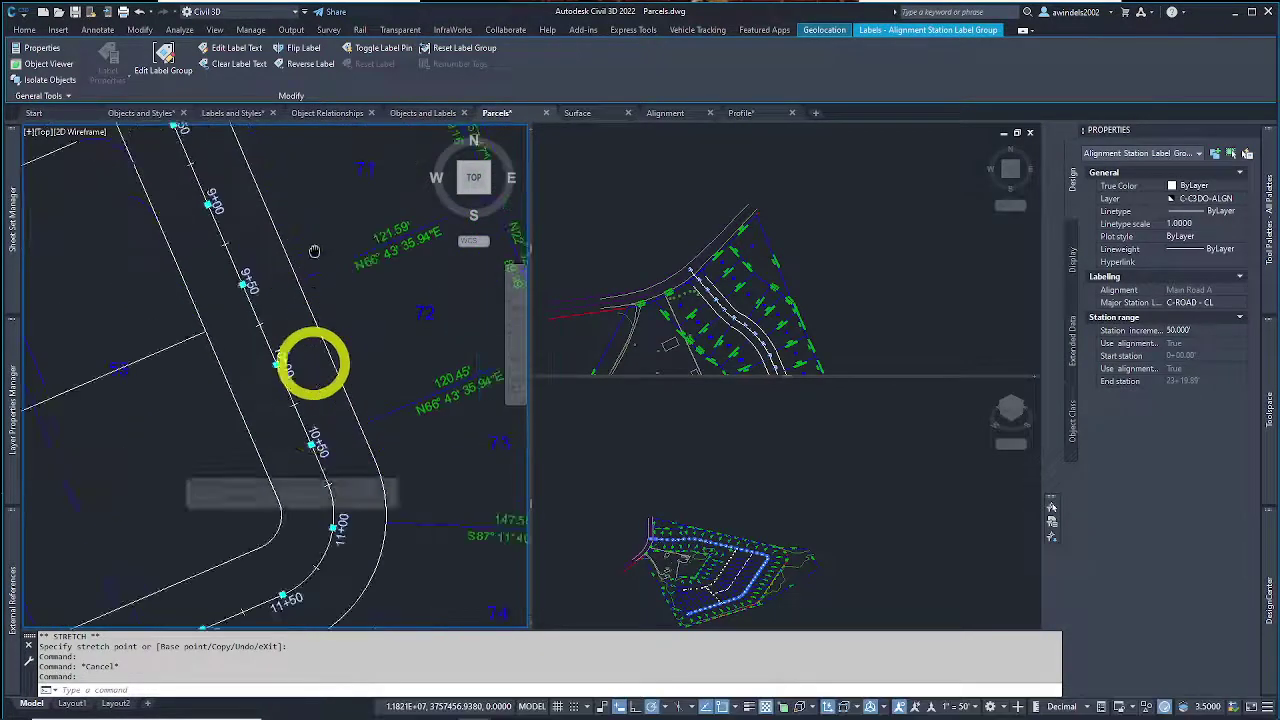
{"action": "scroll", "coordinate": [313, 362], "scroll_direction": "up", "scroll_amount": 4}
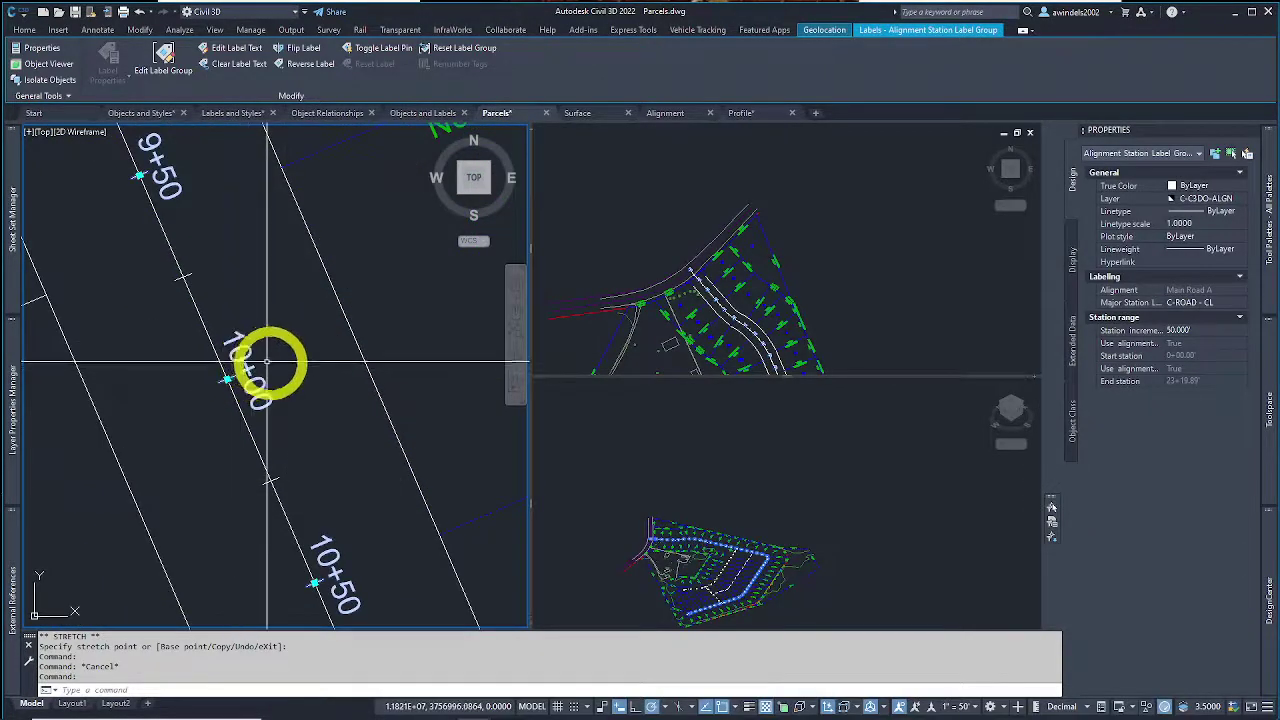
{"action": "key", "text": "Escape"}
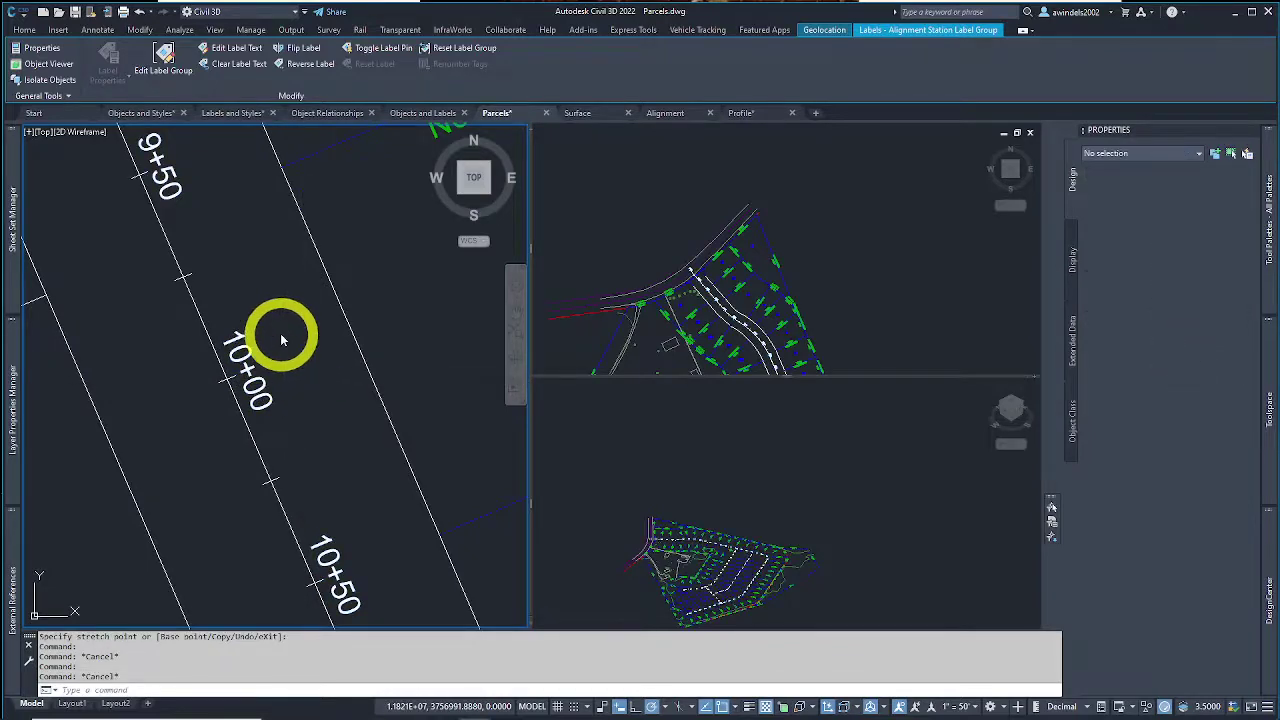
{"action": "scroll", "coordinate": [340, 410], "scroll_direction": "down", "scroll_amount": 6}
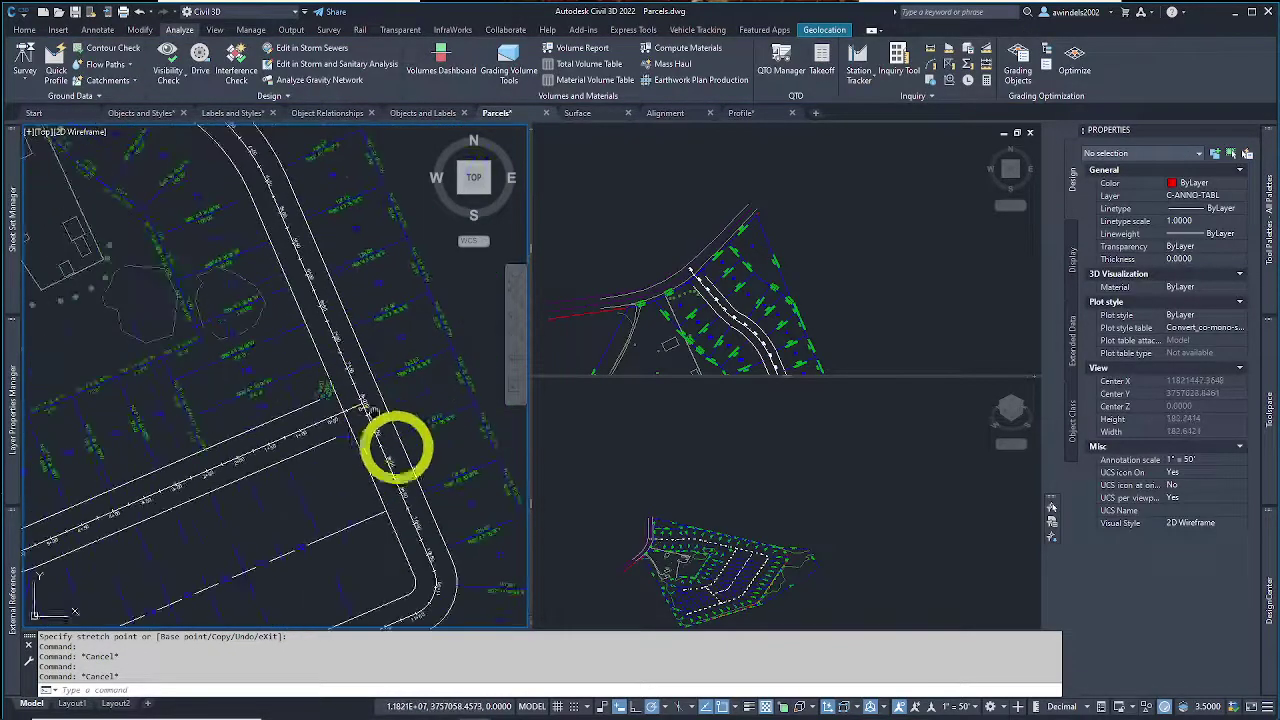
{"action": "scroll", "coordinate": [397, 448], "scroll_direction": "down", "scroll_amount": 3}
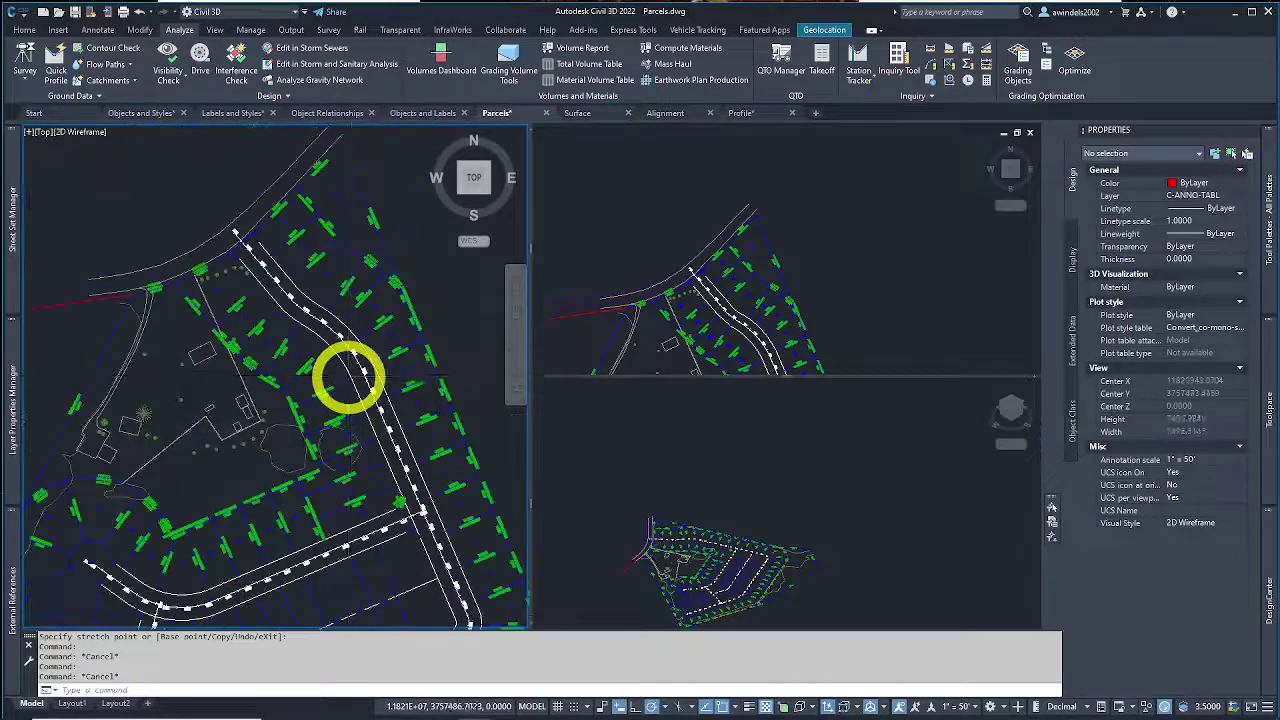
Step: Switch to the Objects and Styles drawing, select the Existing Ground surface and examine its assigned style and properties
{"action": "scroll", "coordinate": [350, 380], "scroll_direction": "down", "scroll_amount": 4}
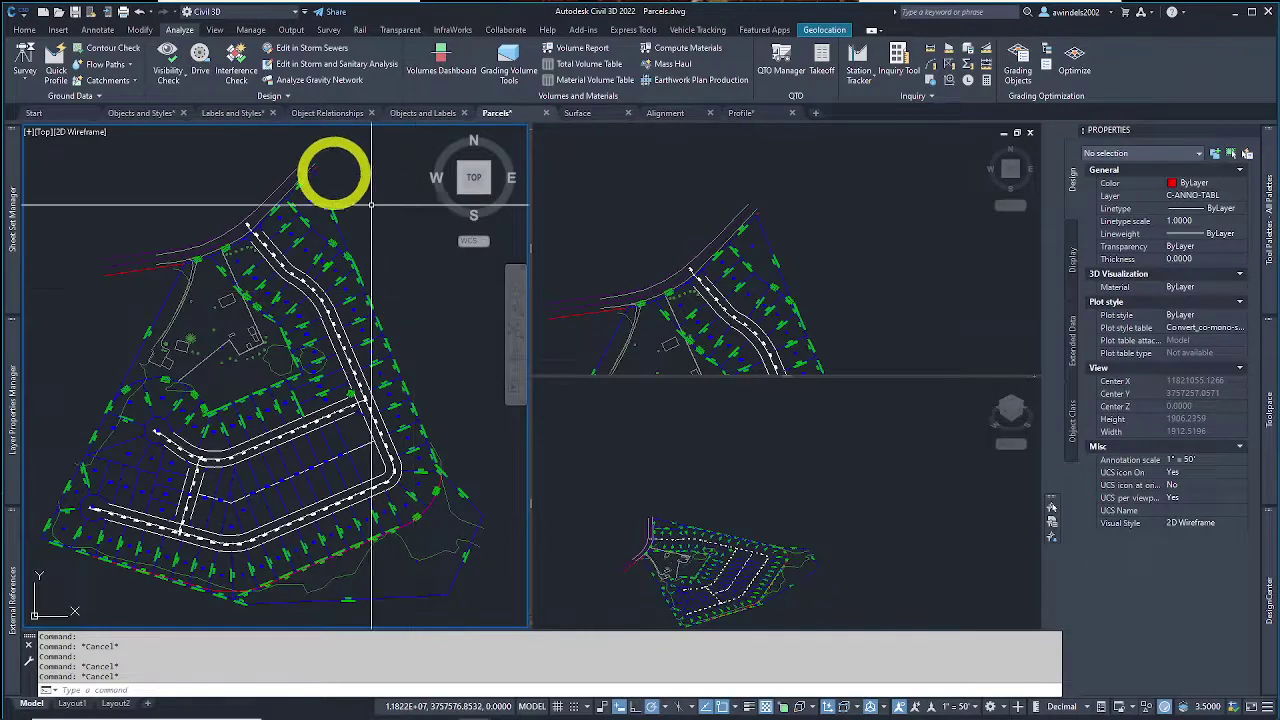
{"action": "left_click", "coordinate": [150, 114]}
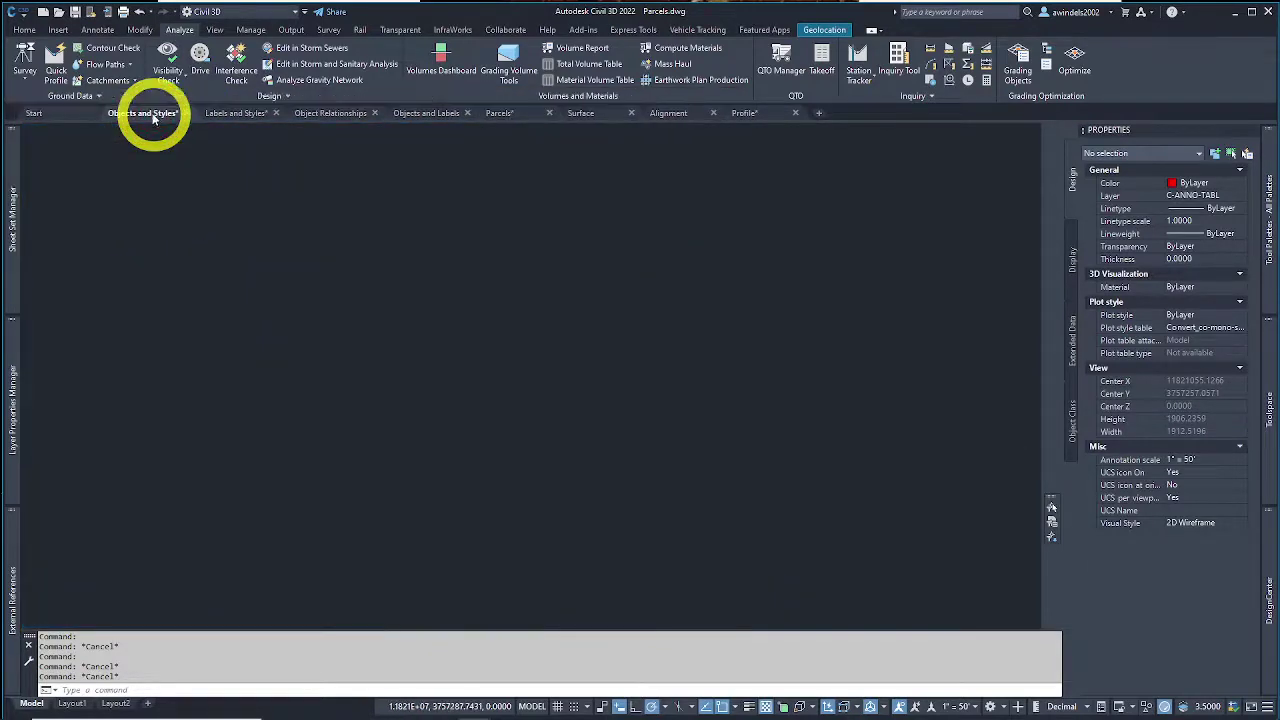
{"action": "left_click", "coordinate": [349, 275]}
{"action": "key", "text": "Escape"}
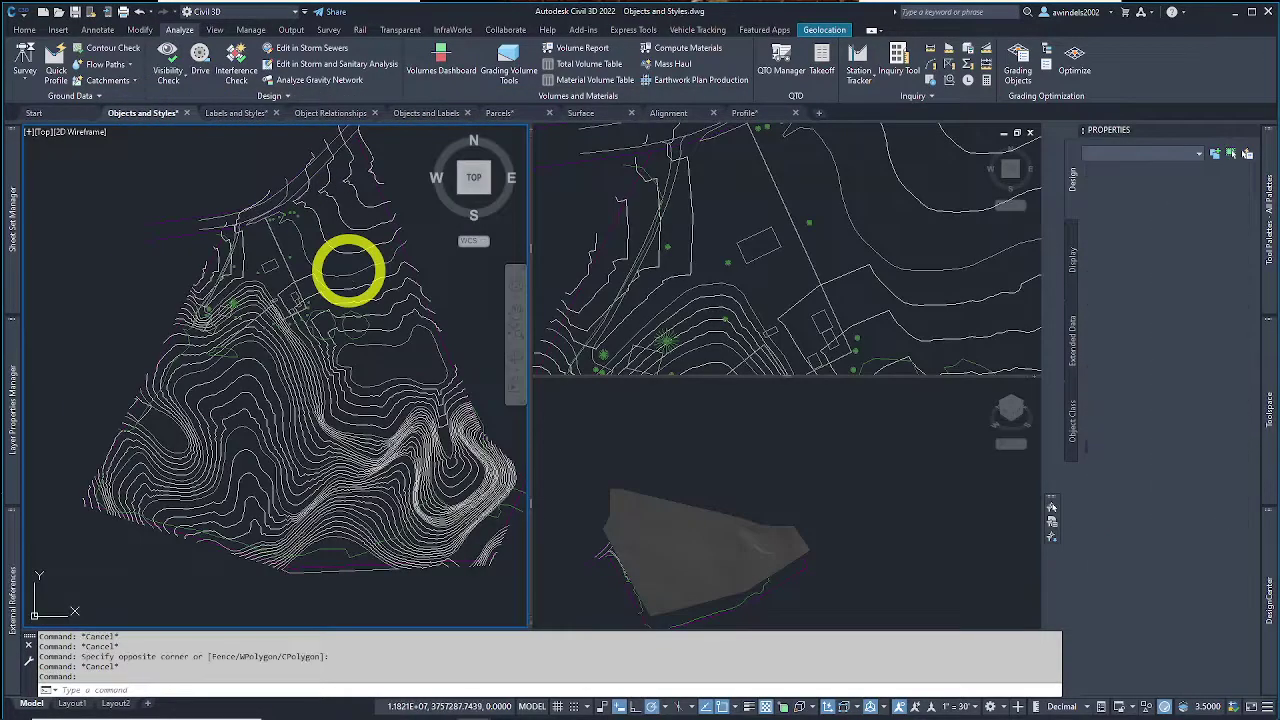
{"action": "mouse_move", "coordinate": [349, 270]}
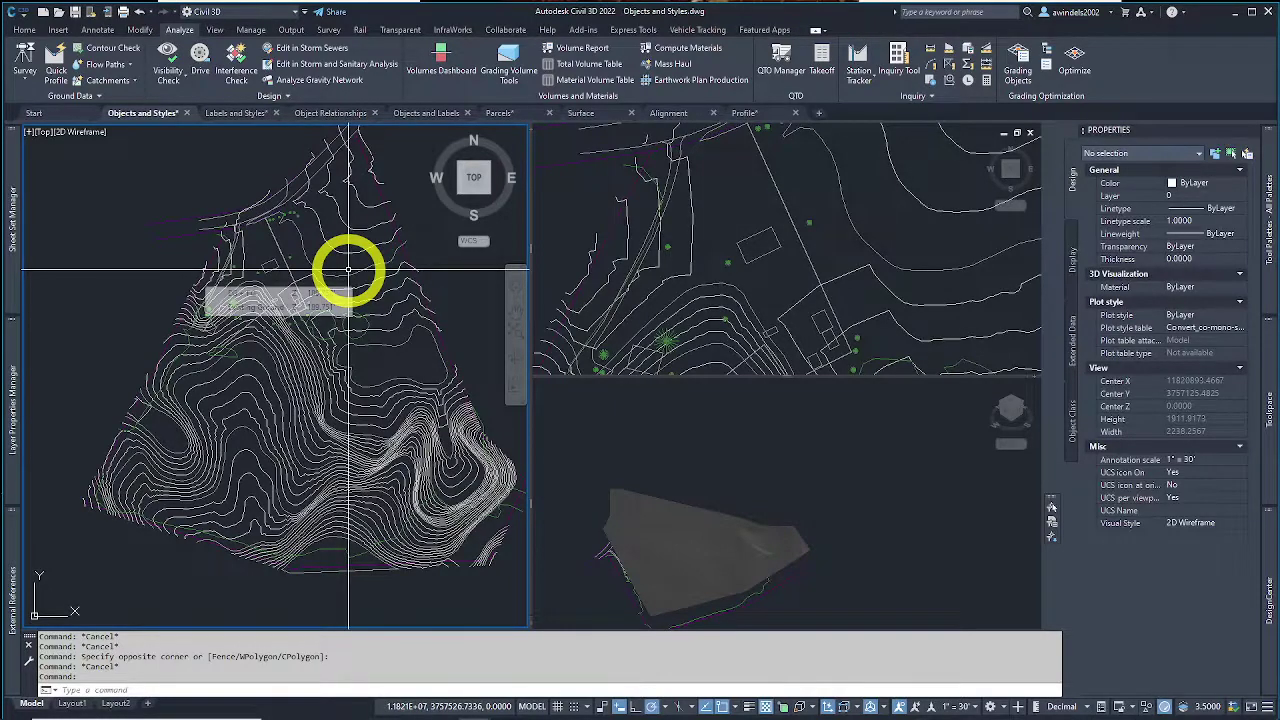
{"action": "left_click", "coordinate": [378, 297]}
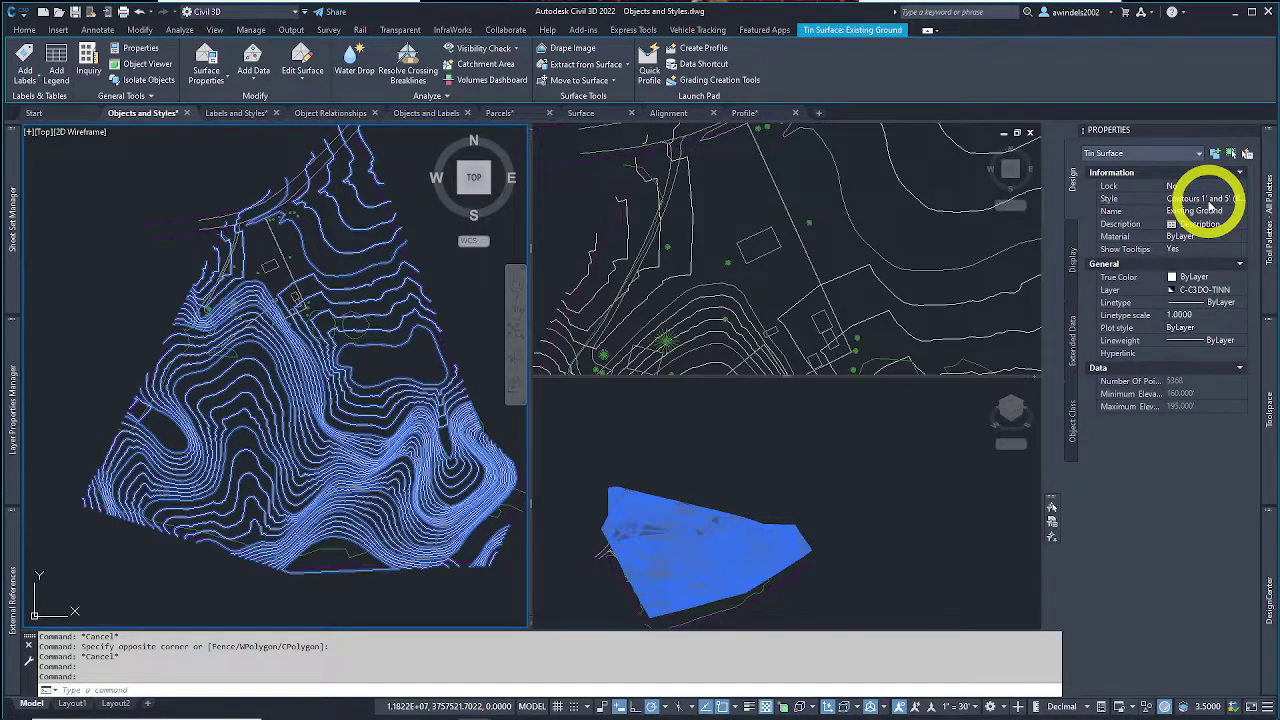
Step: Set the Existing Ground surface's style to Elevation Banding (2D) in its surface properties and clear the selection
{"action": "right_click", "coordinate": [380, 318]}
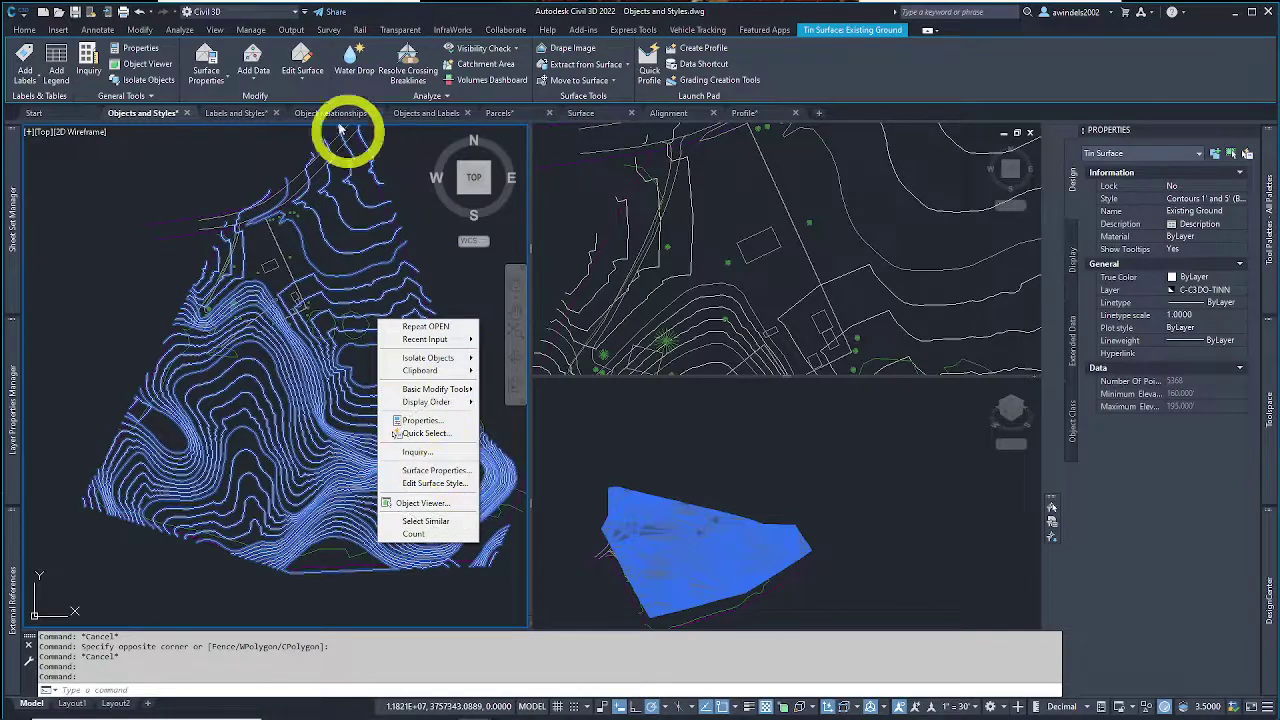
{"action": "left_click", "coordinate": [210, 70]}
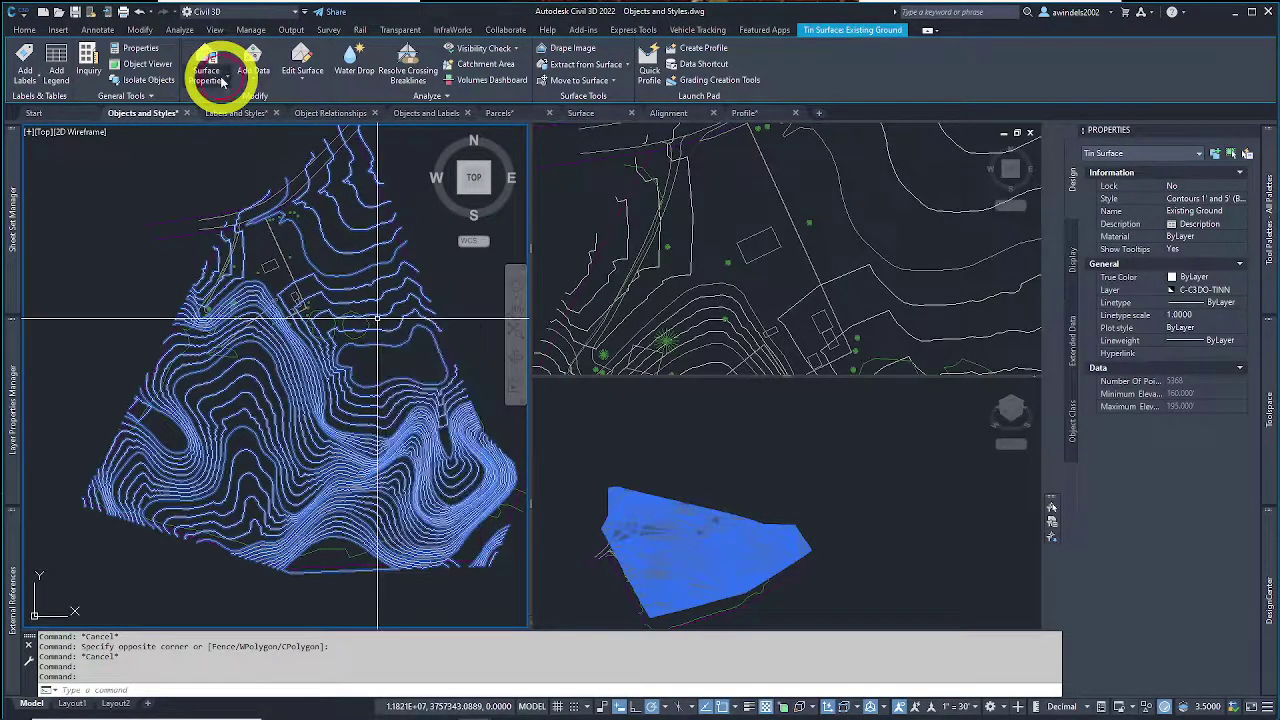
{"action": "left_click", "coordinate": [207, 79]}
{"action": "left_click", "coordinate": [200, 102]}
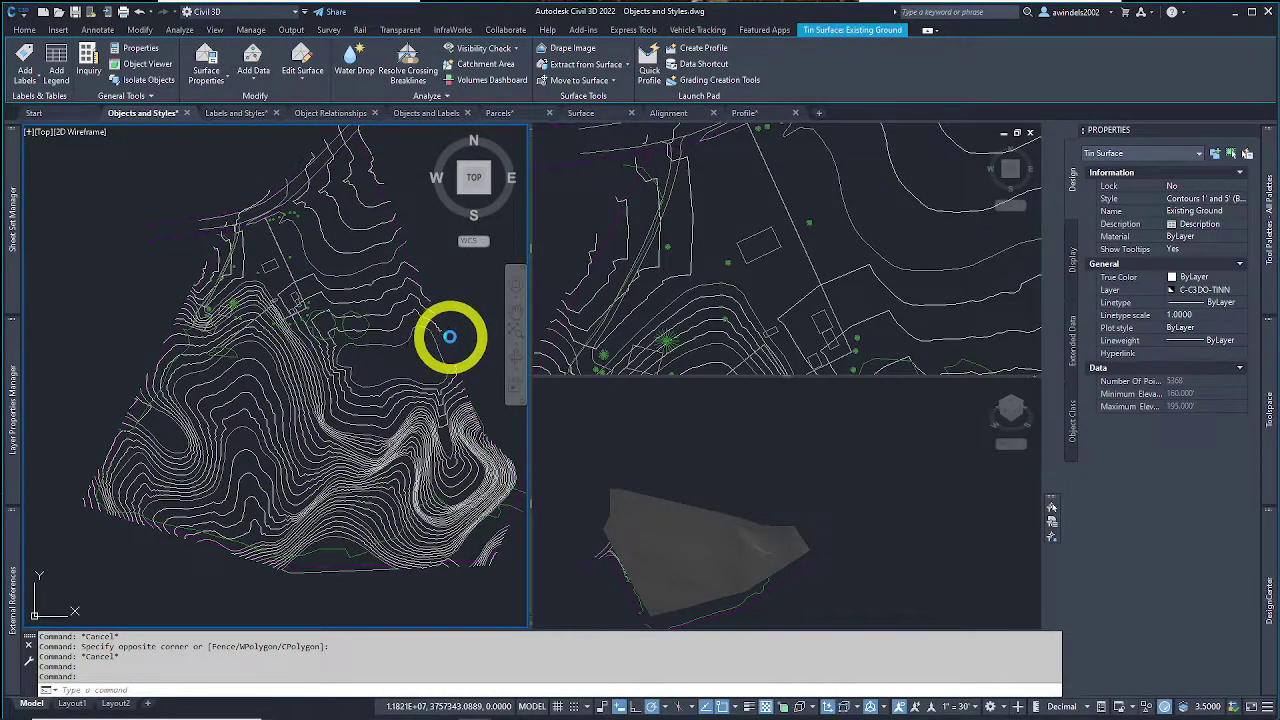
{"action": "left_click", "coordinate": [513, 368]}
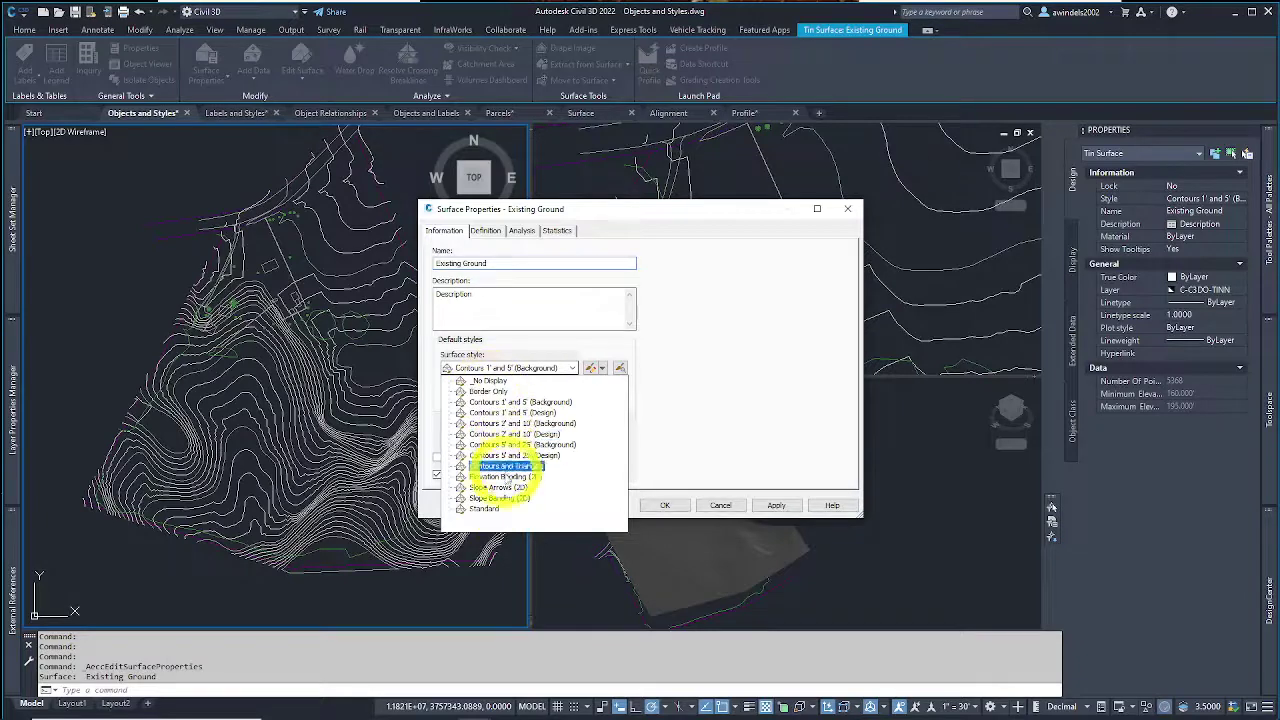
{"action": "left_click", "coordinate": [505, 476]}
{"action": "left_click", "coordinate": [663, 505]}
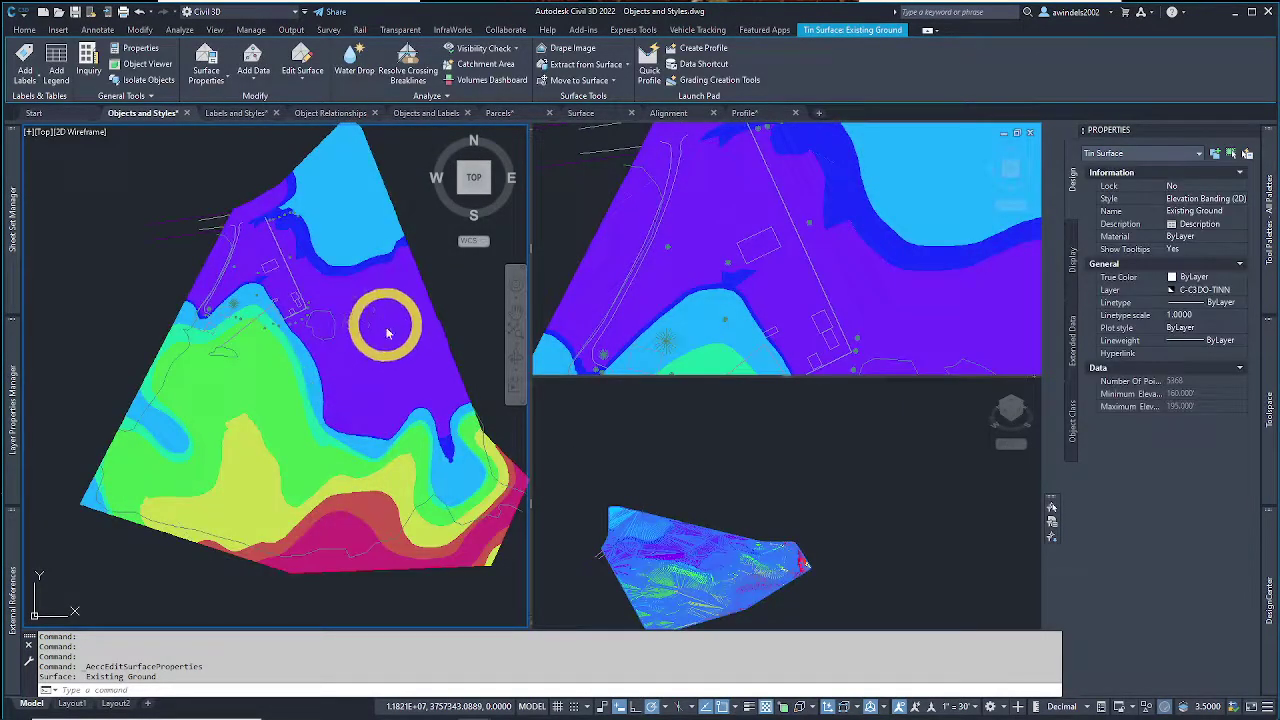
{"action": "key", "text": "Escape"}
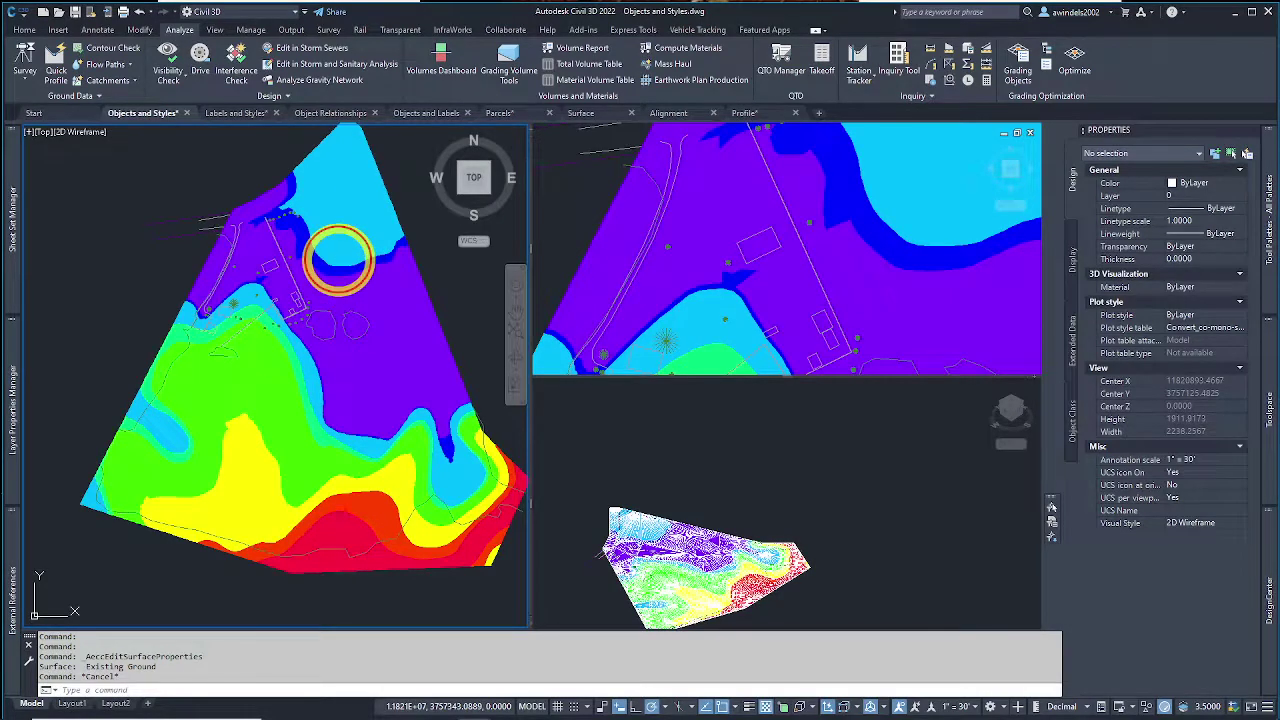
Step: Examine the Elevation Banding (2D) surface style's border, contour, grid, point, triangle, watershed and analysis settings, and close it without changes
{"action": "left_click", "coordinate": [339, 265]}
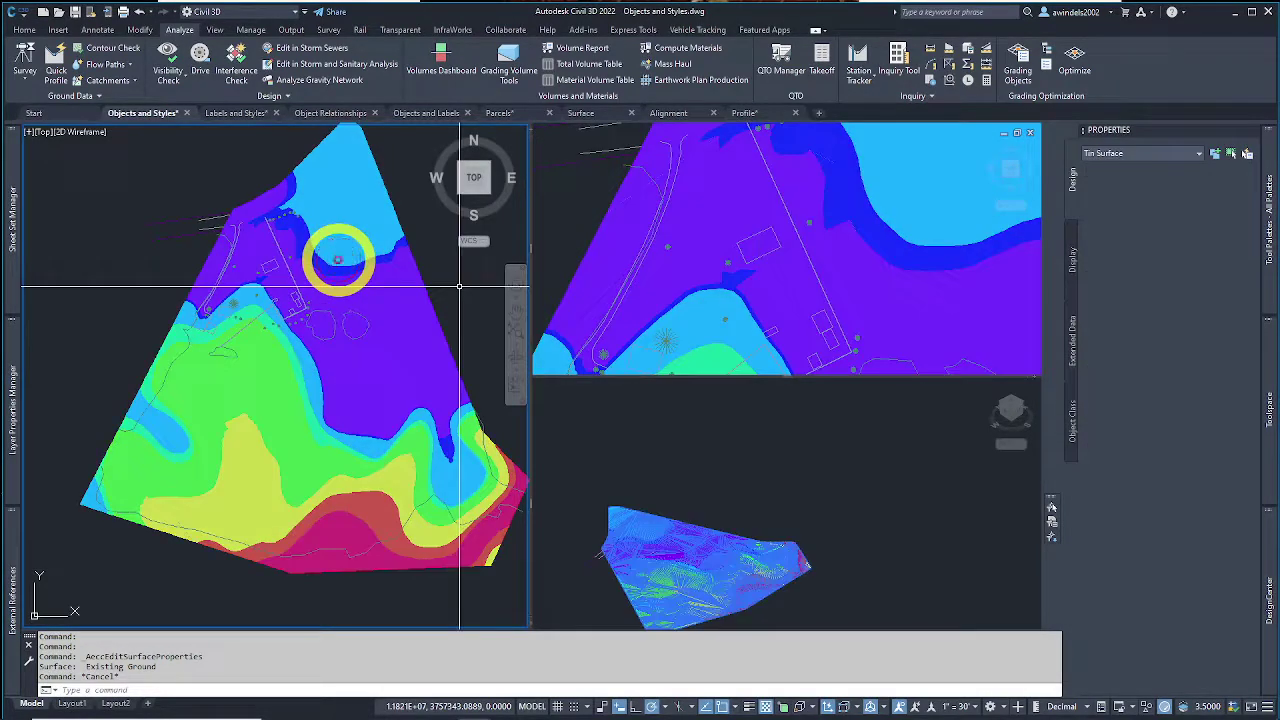
{"action": "right_click", "coordinate": [339, 265]}
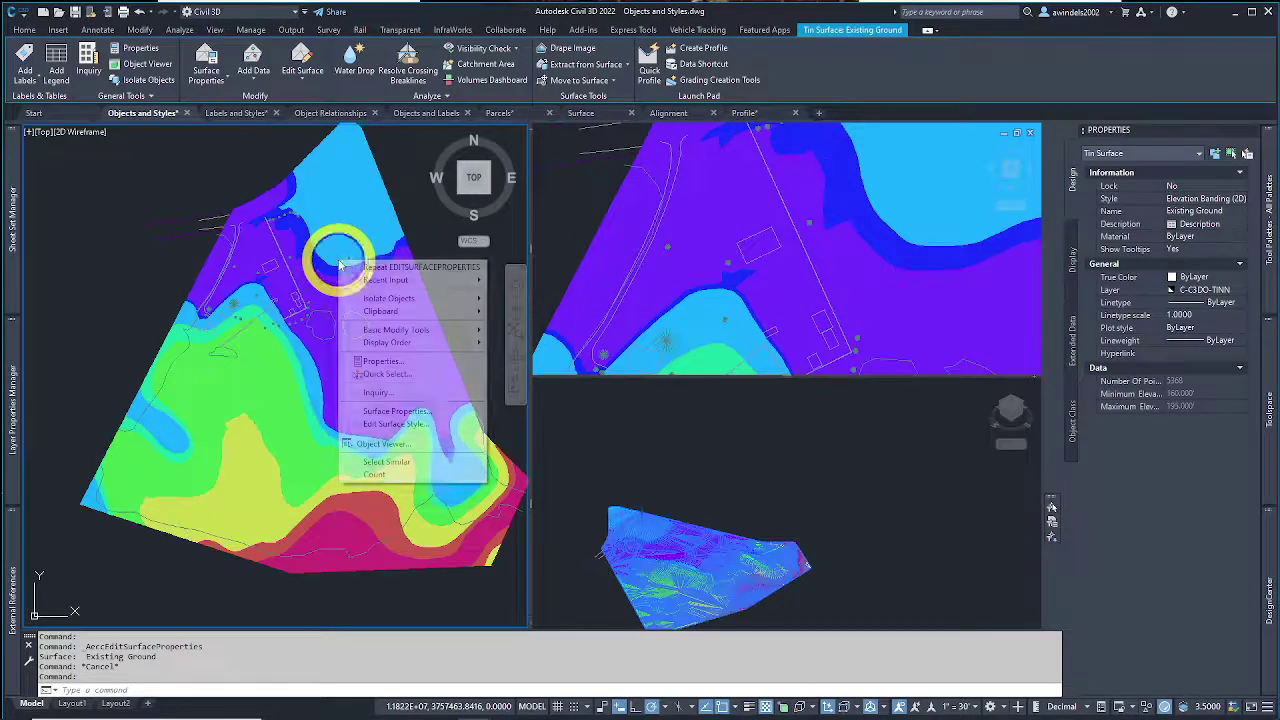
{"action": "left_click", "coordinate": [423, 428]}
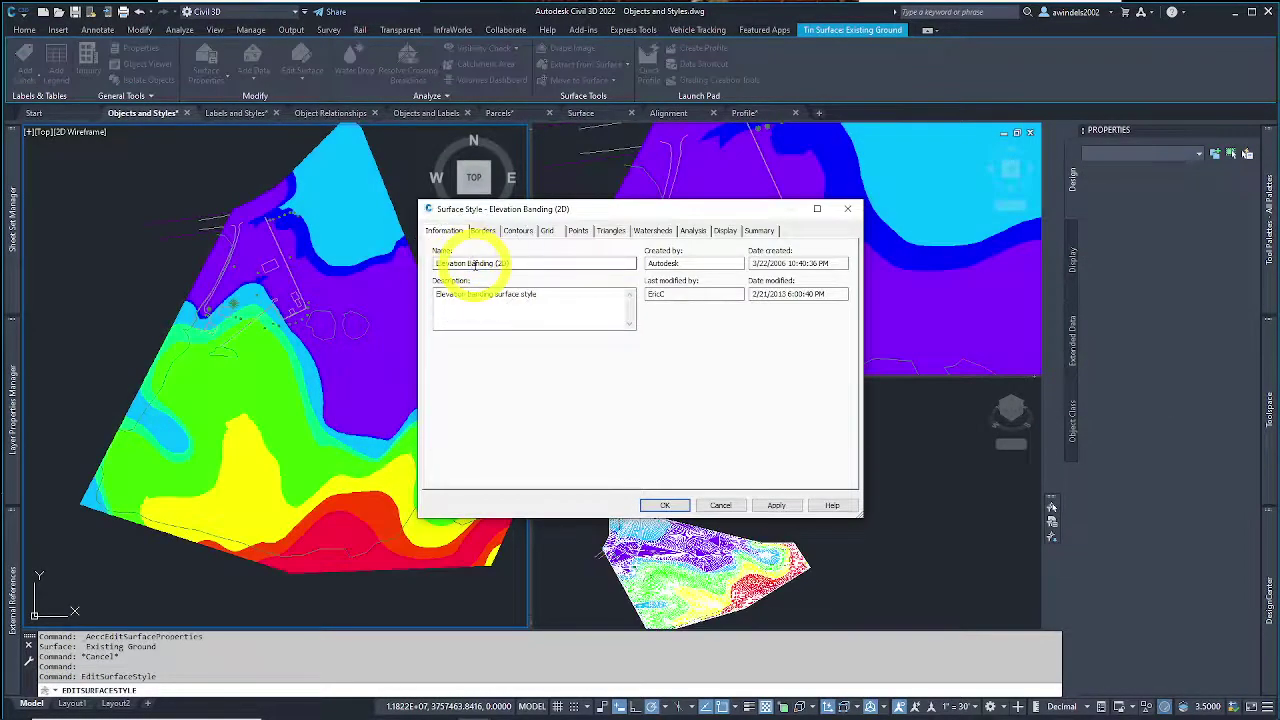
{"action": "left_click", "coordinate": [482, 231]}
{"action": "left_click", "coordinate": [518, 231]}
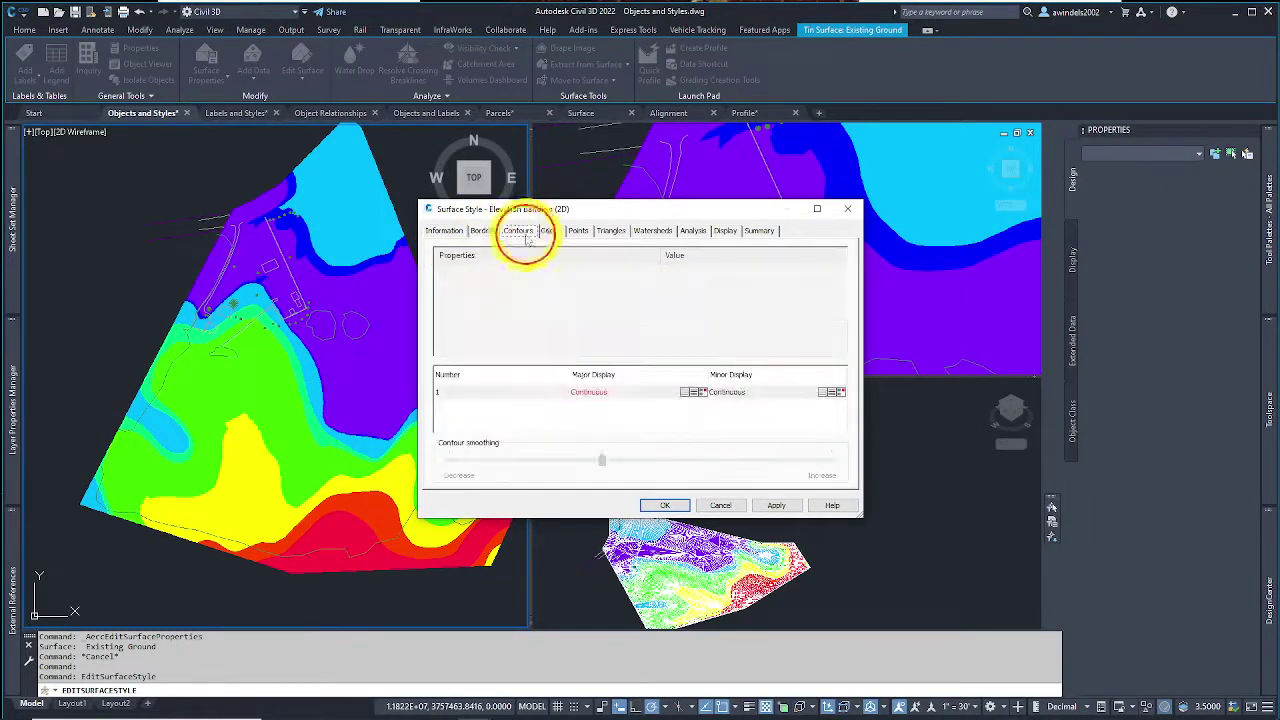
{"action": "left_click", "coordinate": [558, 232]}
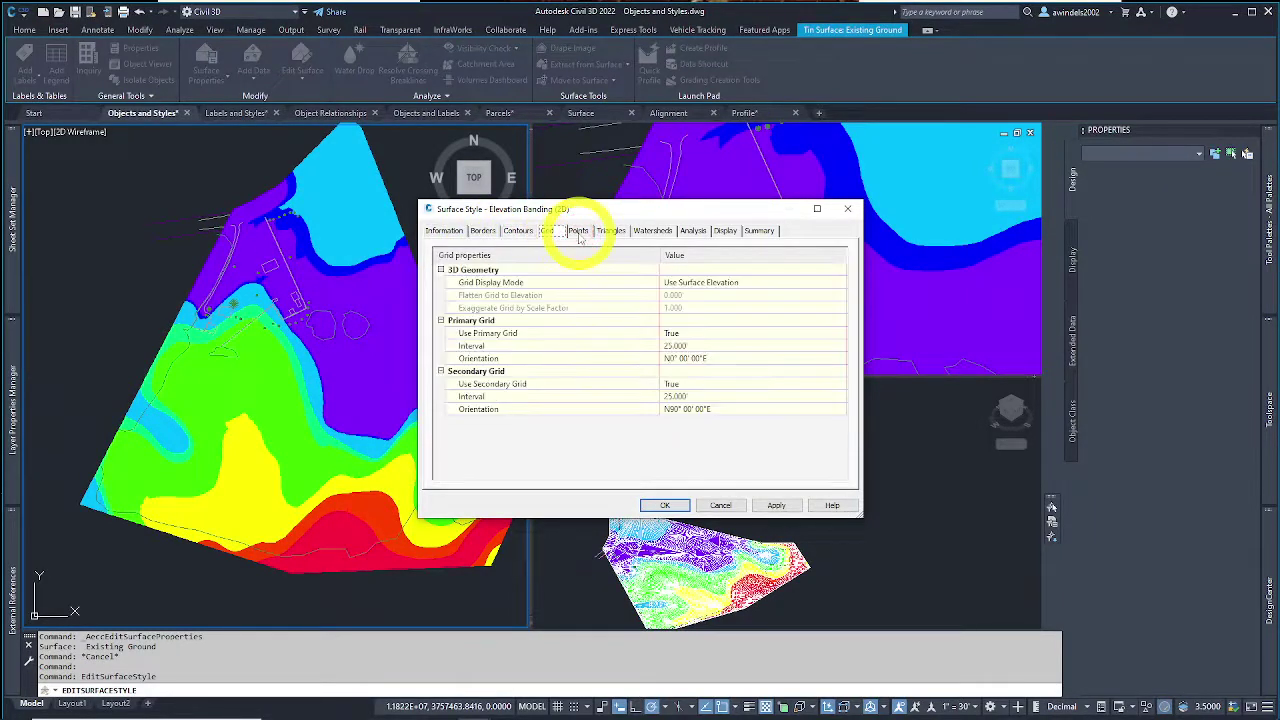
{"action": "left_click", "coordinate": [578, 231]}
{"action": "left_click", "coordinate": [609, 231]}
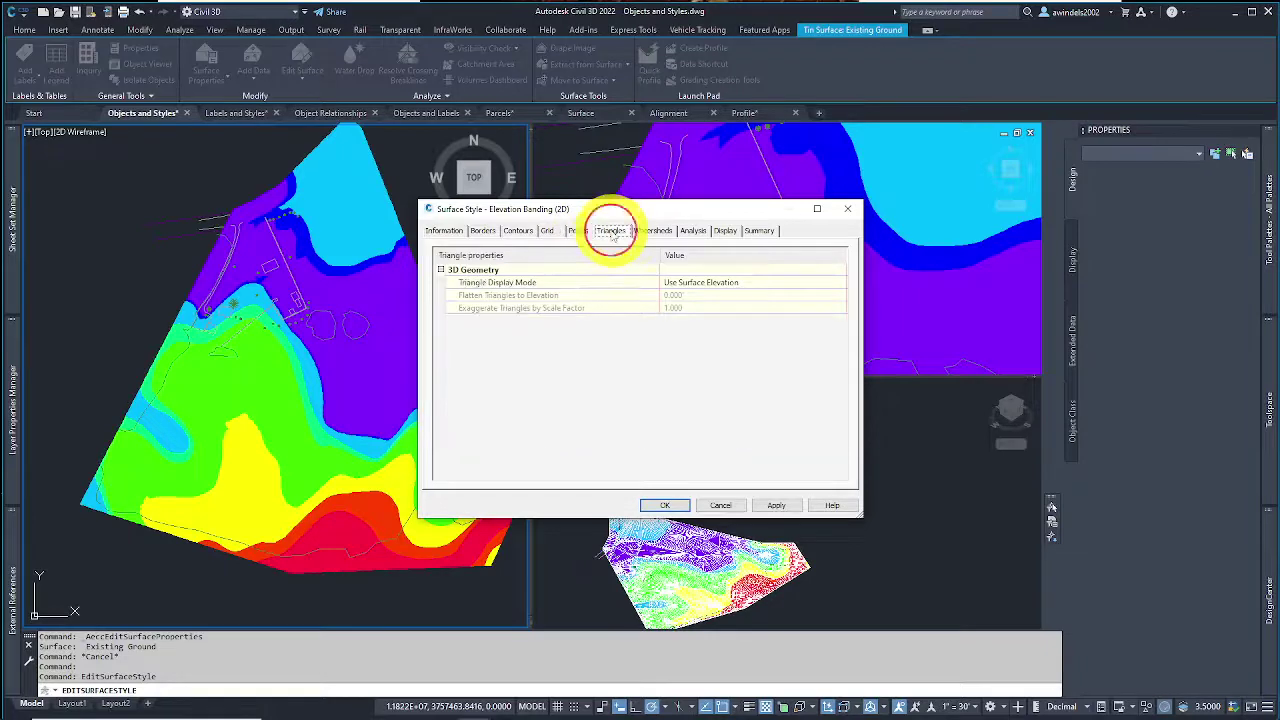
{"action": "left_click", "coordinate": [653, 231]}
{"action": "left_click", "coordinate": [694, 231]}
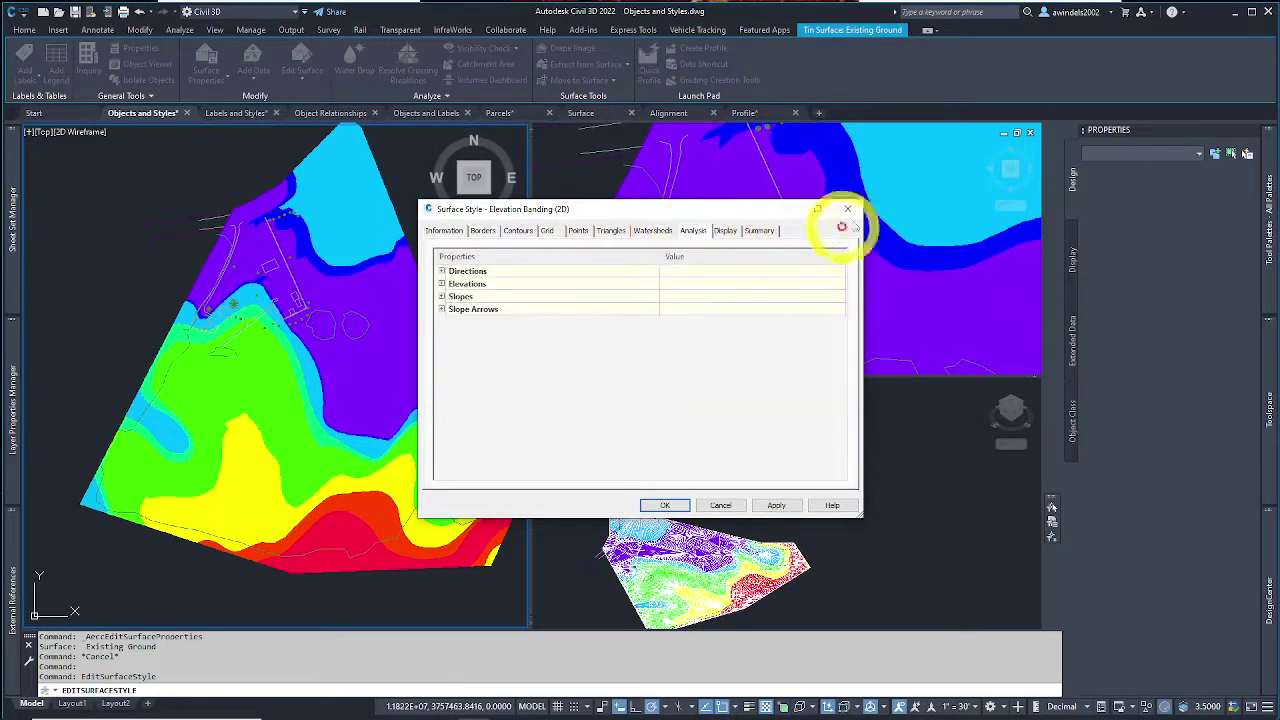
{"action": "left_click", "coordinate": [850, 209]}
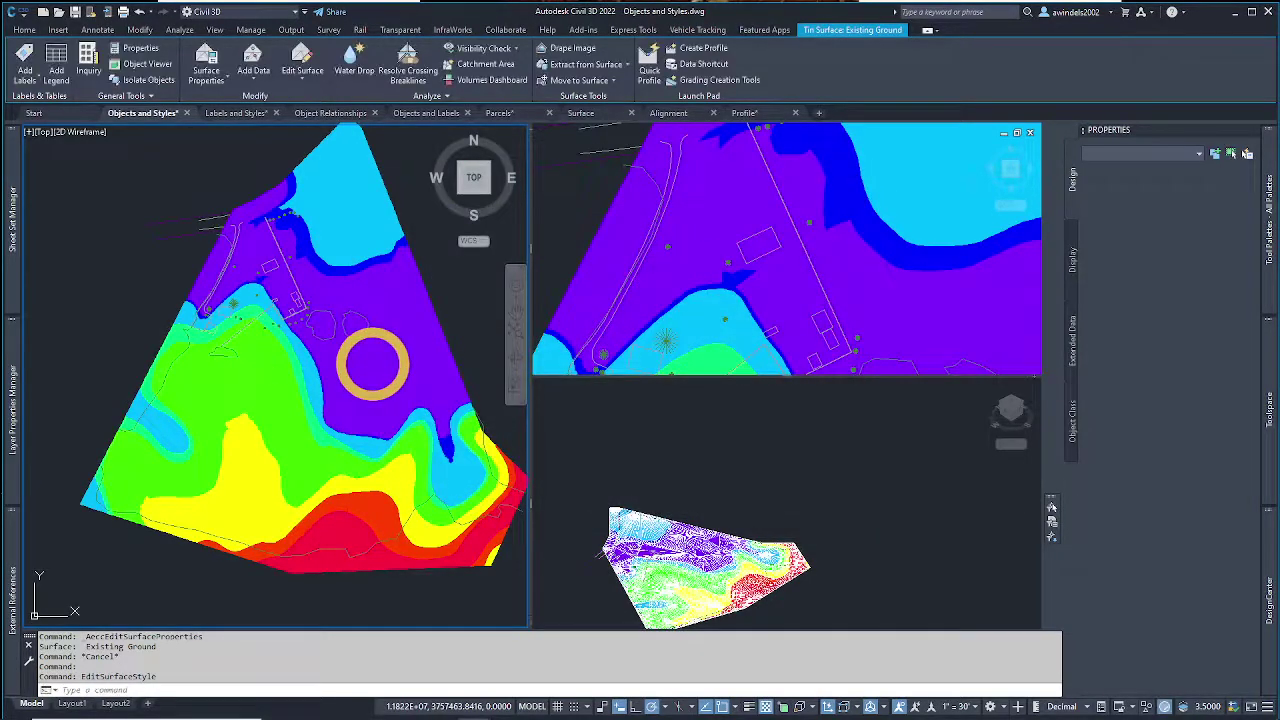
Step: Set the Existing Ground surface's style to Contours 1' and 5' (Background) in its surface properties and clear the selection
{"action": "left_click", "coordinate": [342, 366]}
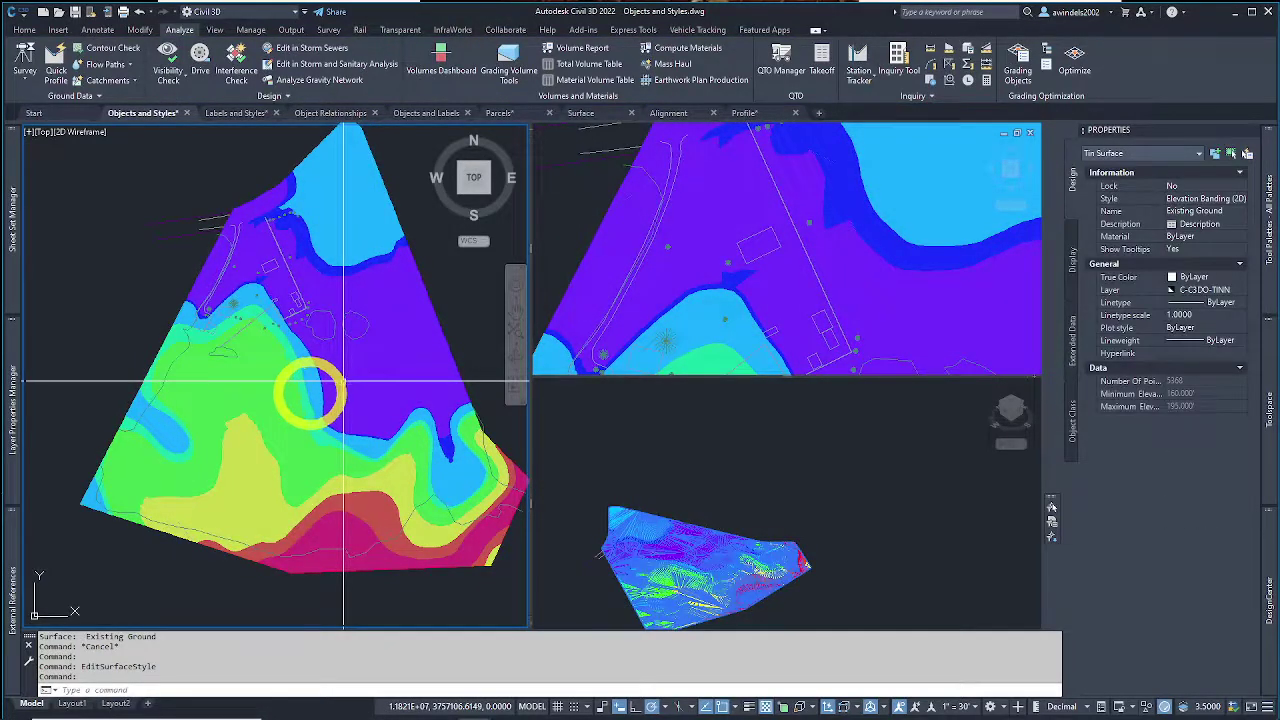
{"action": "right_click", "coordinate": [342, 380]}
{"action": "left_click", "coordinate": [371, 543]}
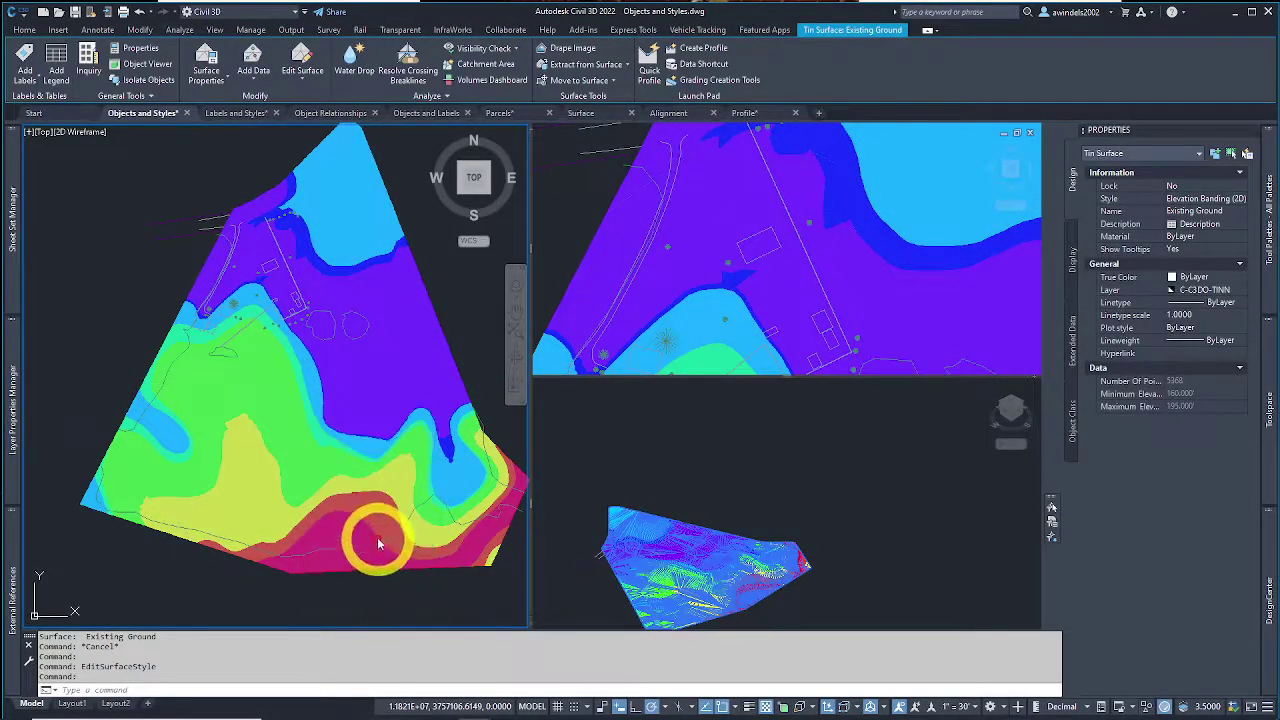
{"action": "double_click", "coordinate": [324, 329]}
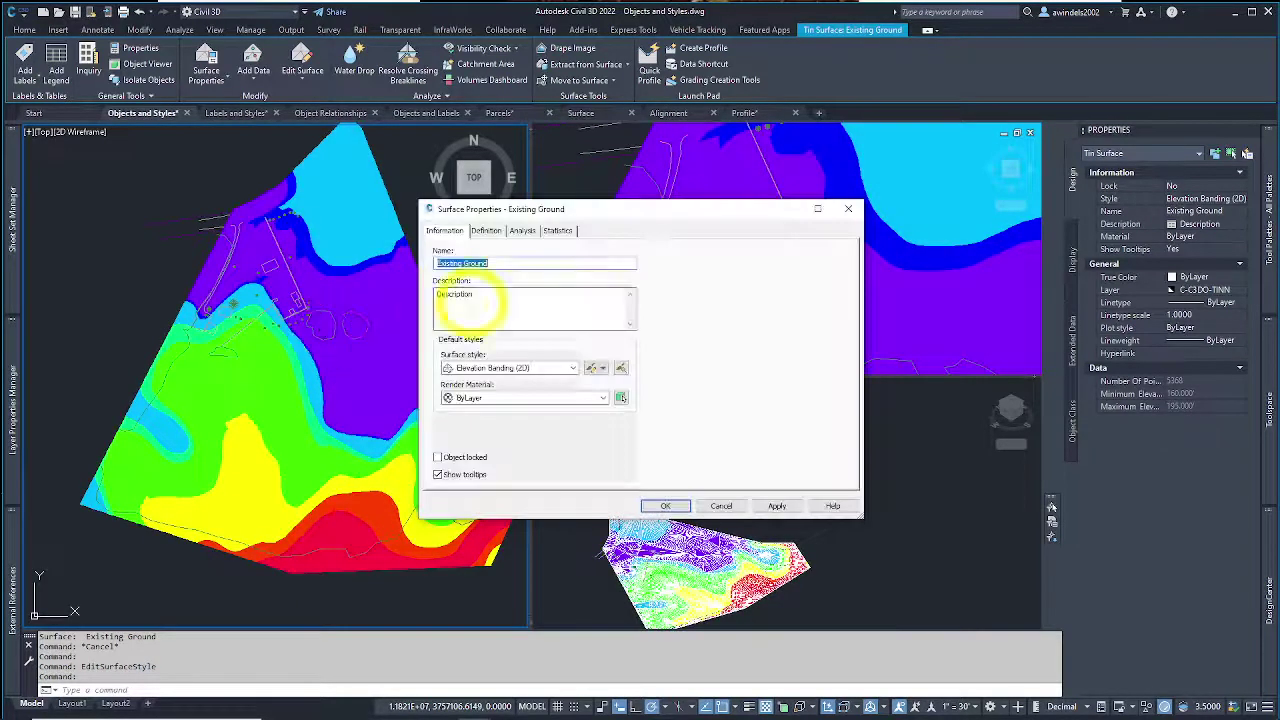
{"action": "left_click", "coordinate": [491, 368]}
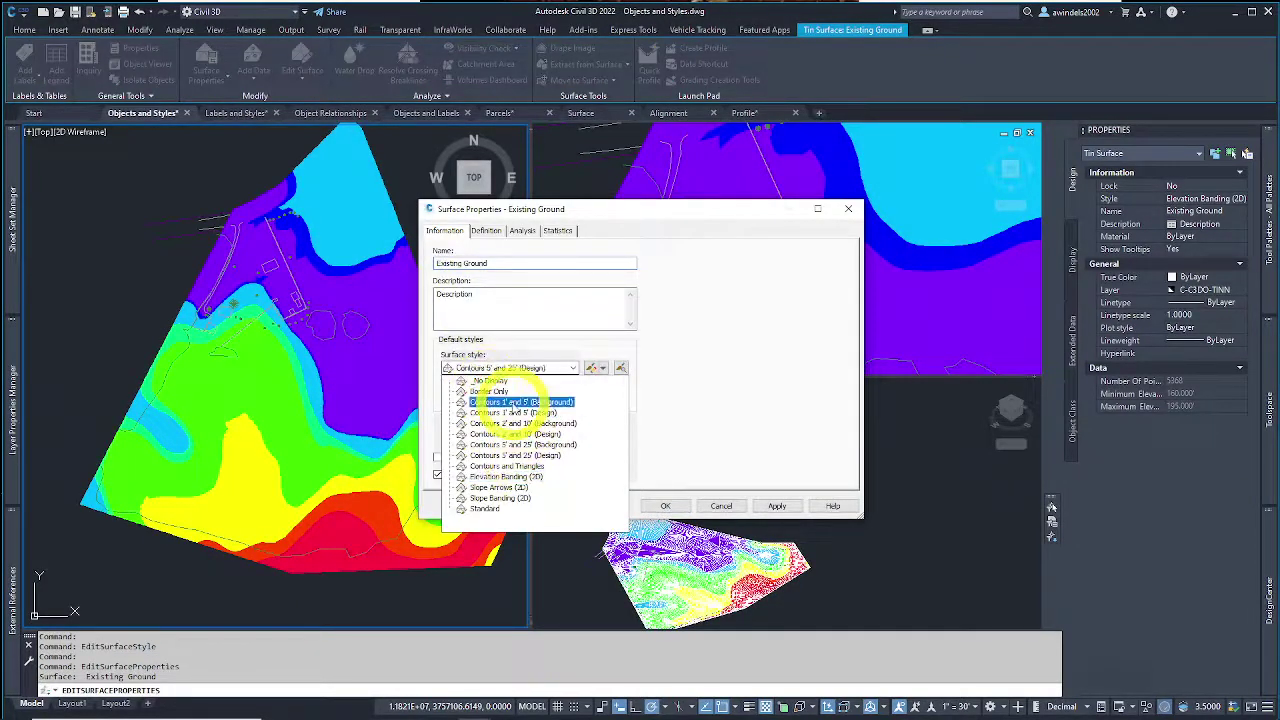
{"action": "left_click", "coordinate": [513, 412]}
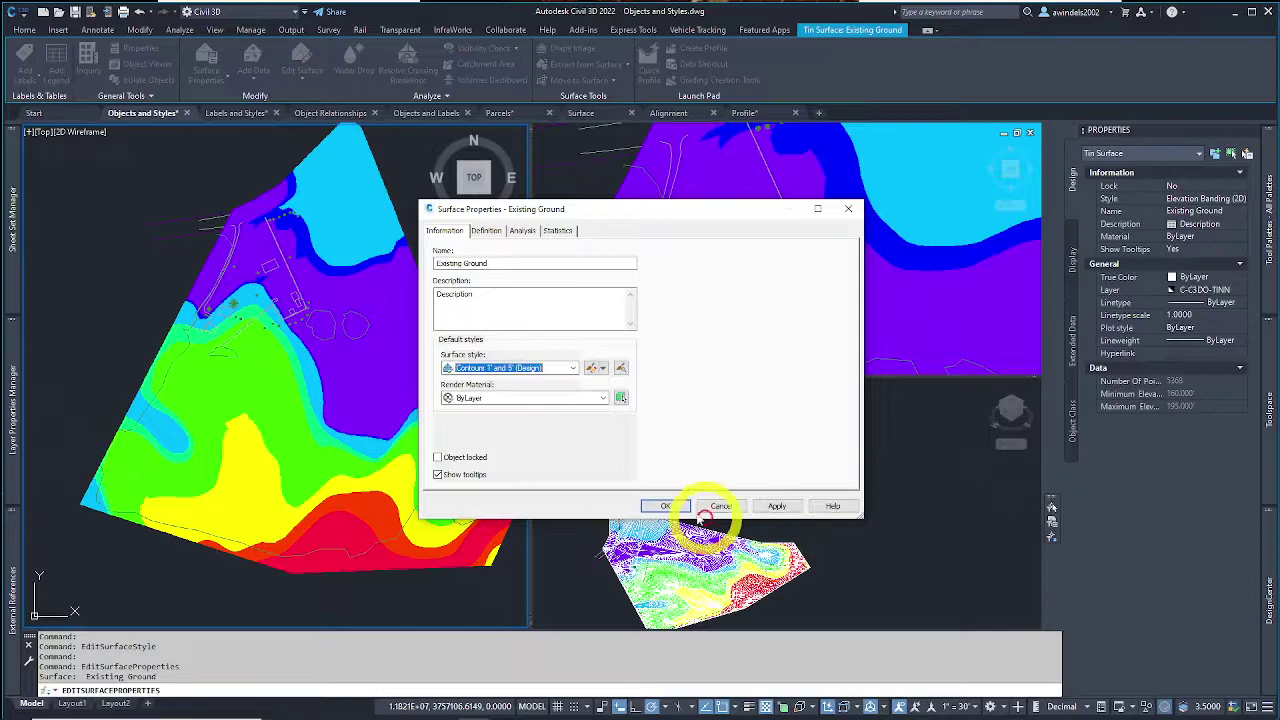
{"action": "left_click", "coordinate": [531, 367]}
{"action": "left_click", "coordinate": [540, 402]}
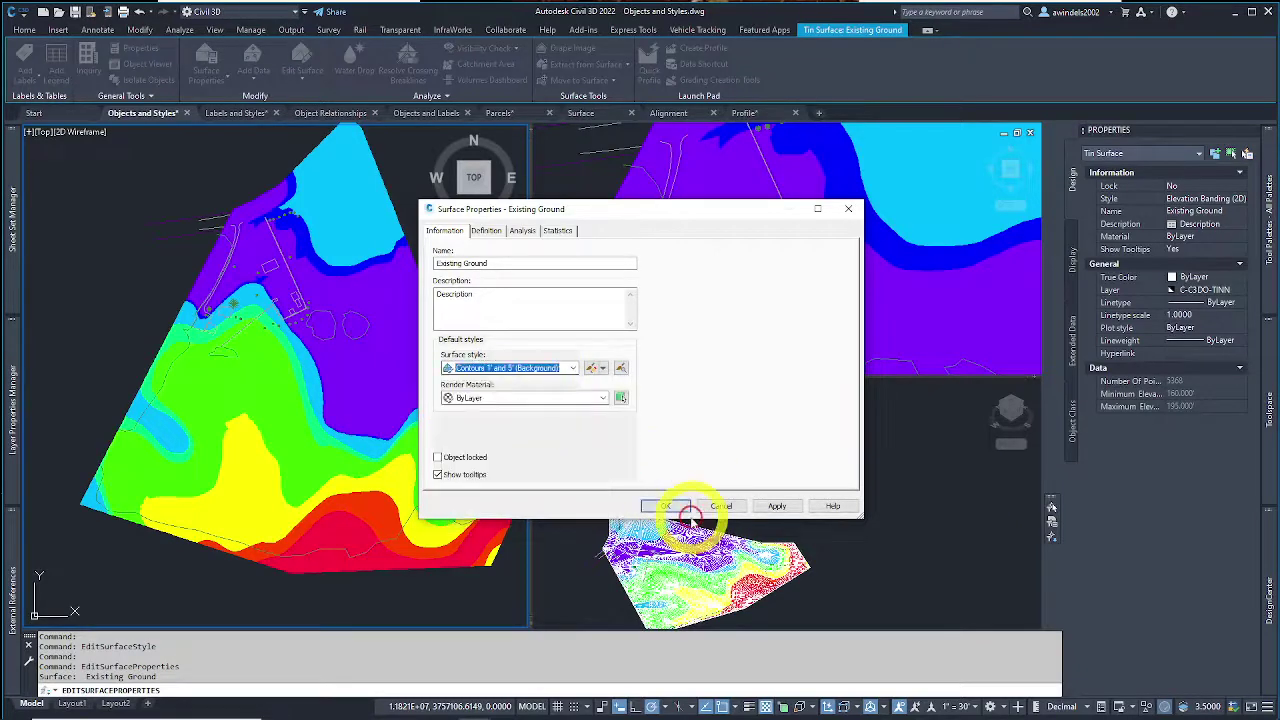
{"action": "left_click", "coordinate": [676, 506]}
{"action": "key", "text": "Escape"}
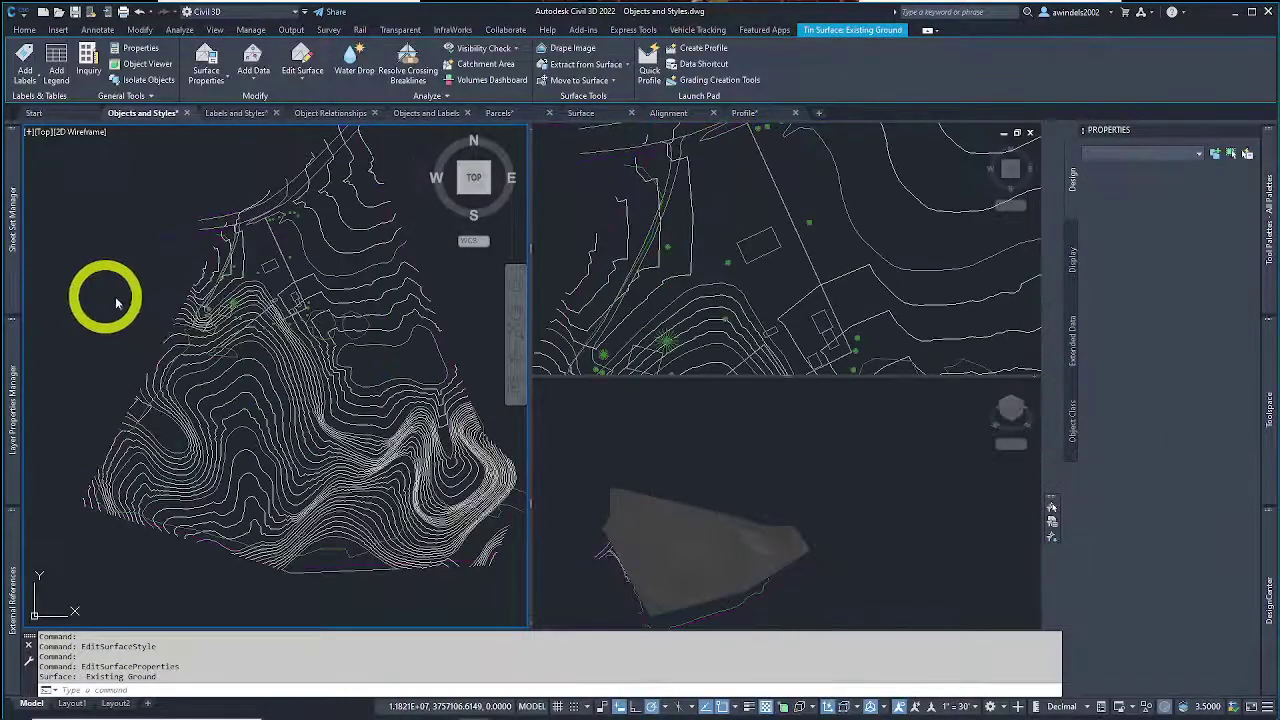
{"action": "key", "text": "Escape"}
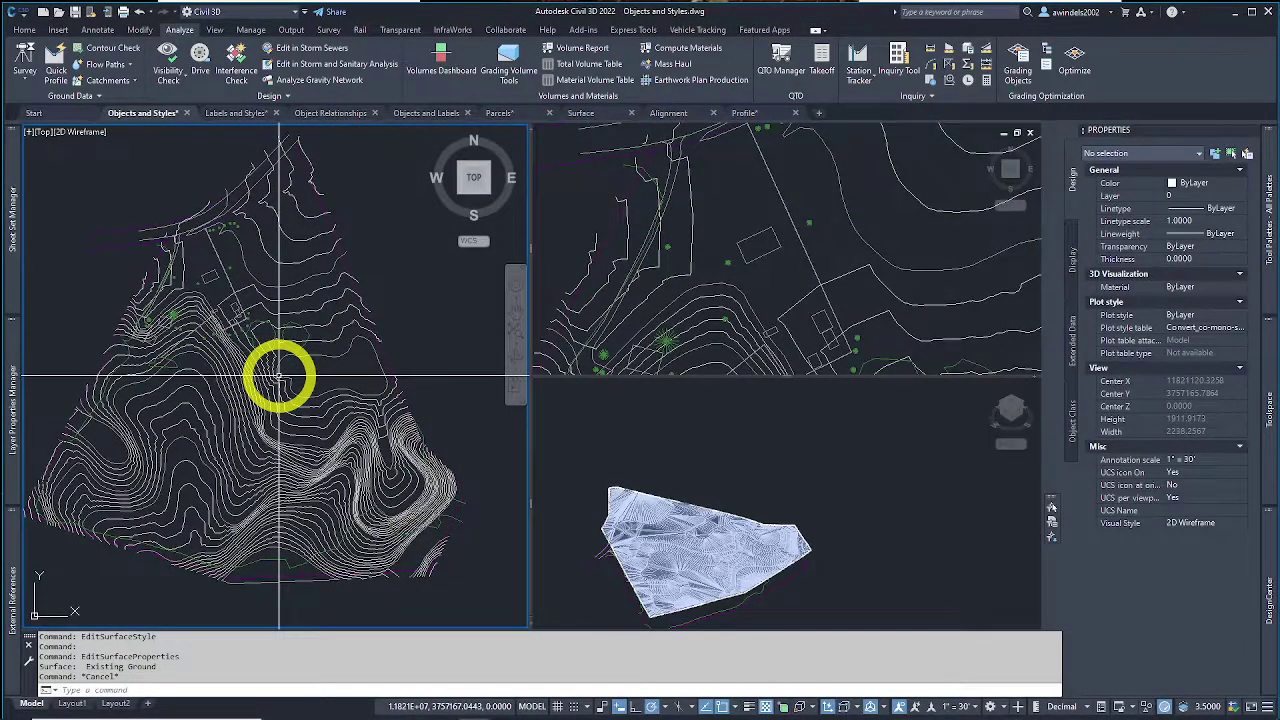
{"action": "key", "text": "Escape"}
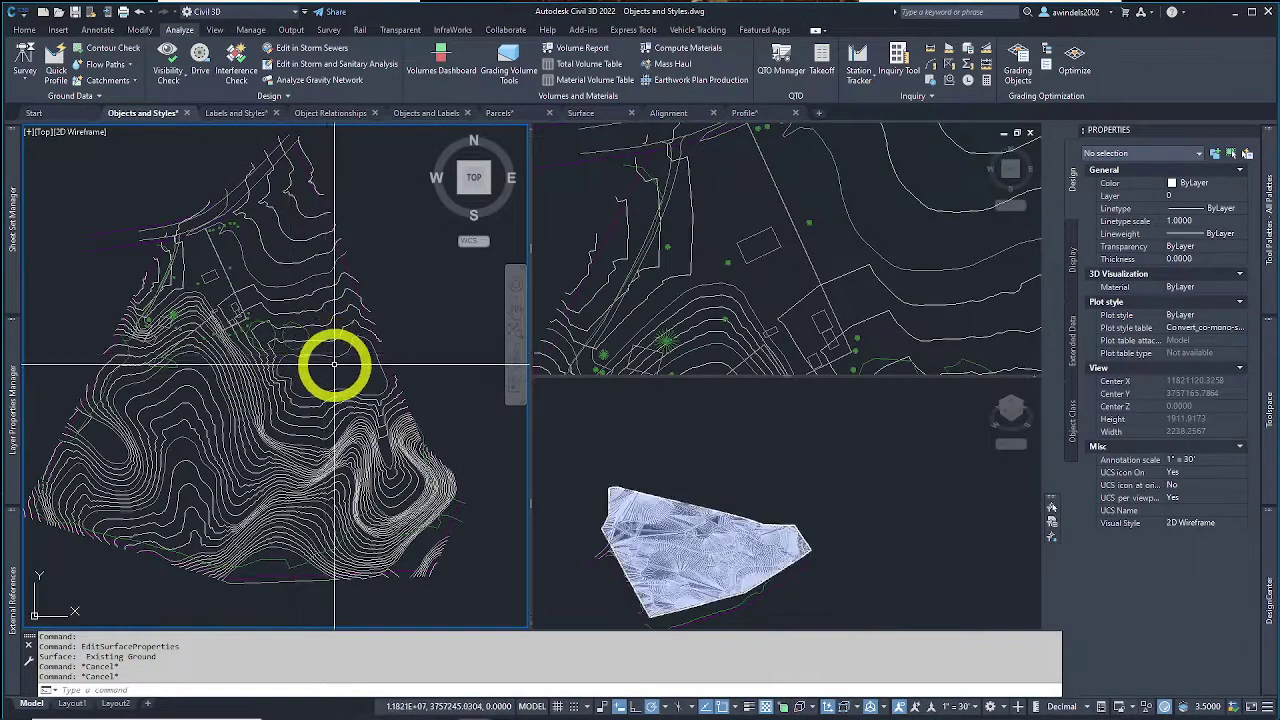
Step: Examine the Existing Ground contours around the large flat area southeast of the buildings and the slopes below it
{"action": "mouse_move", "coordinate": [331, 365]}
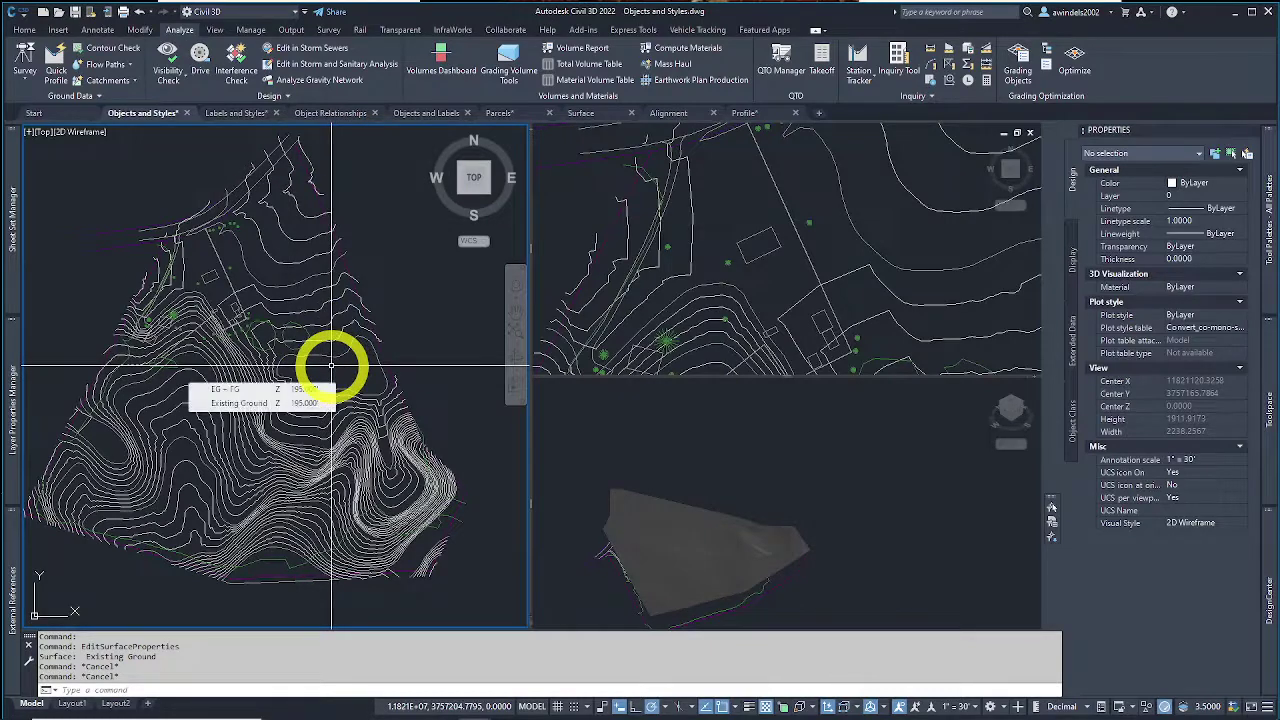
{"action": "scroll", "coordinate": [331, 365], "scroll_direction": "up", "scroll_amount": 4}
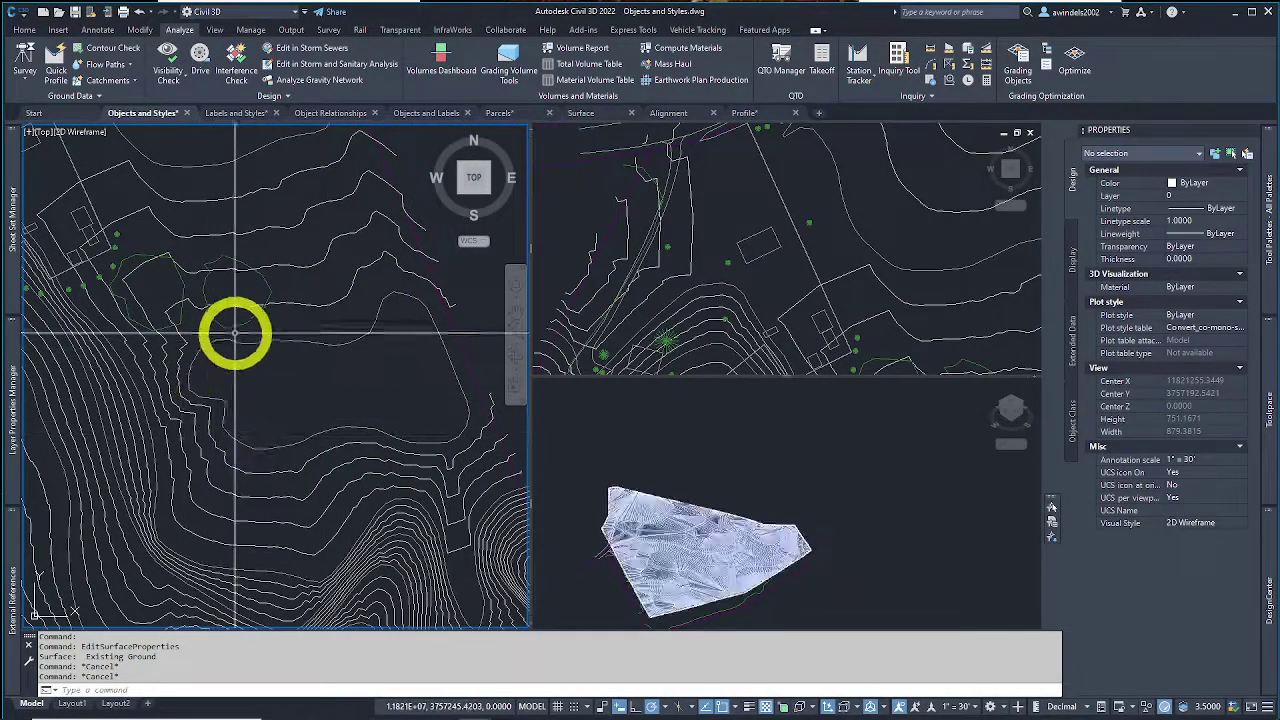
{"action": "middle_click_drag", "start_coordinate": [254, 331], "coordinate": [362, 369]}
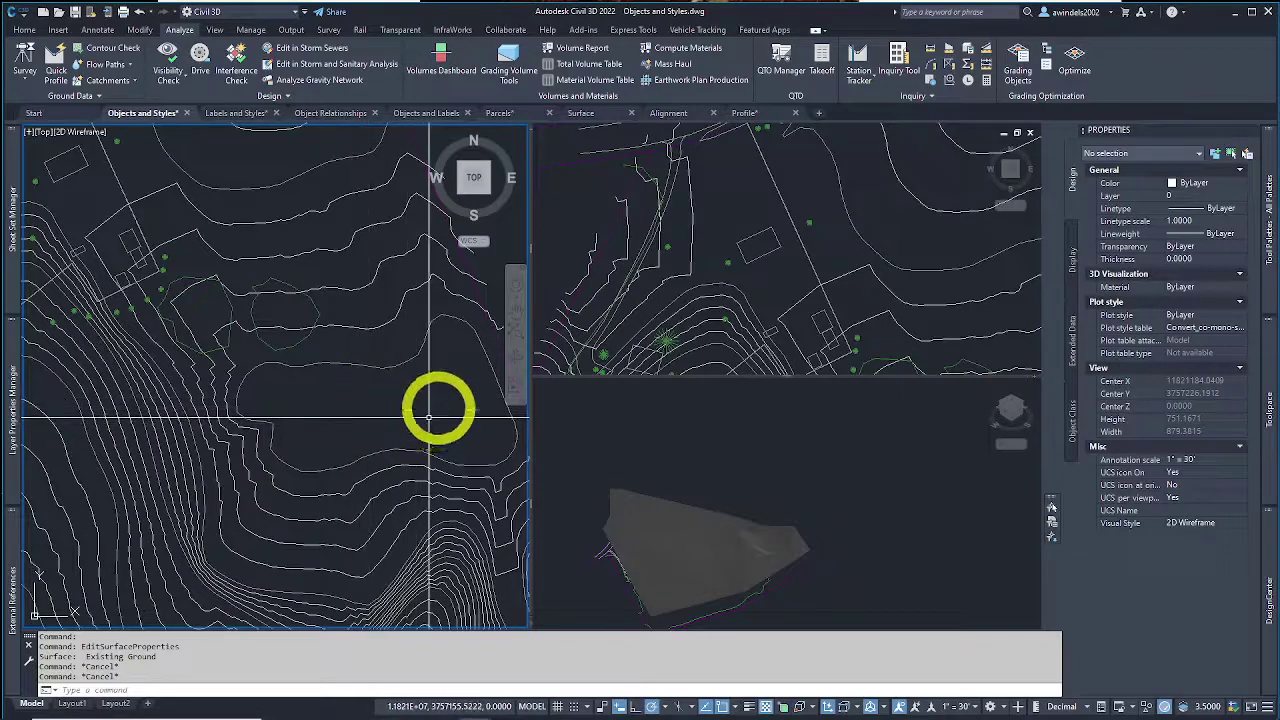
{"action": "middle_click_drag", "start_coordinate": [405, 443], "coordinate": [363, 314]}
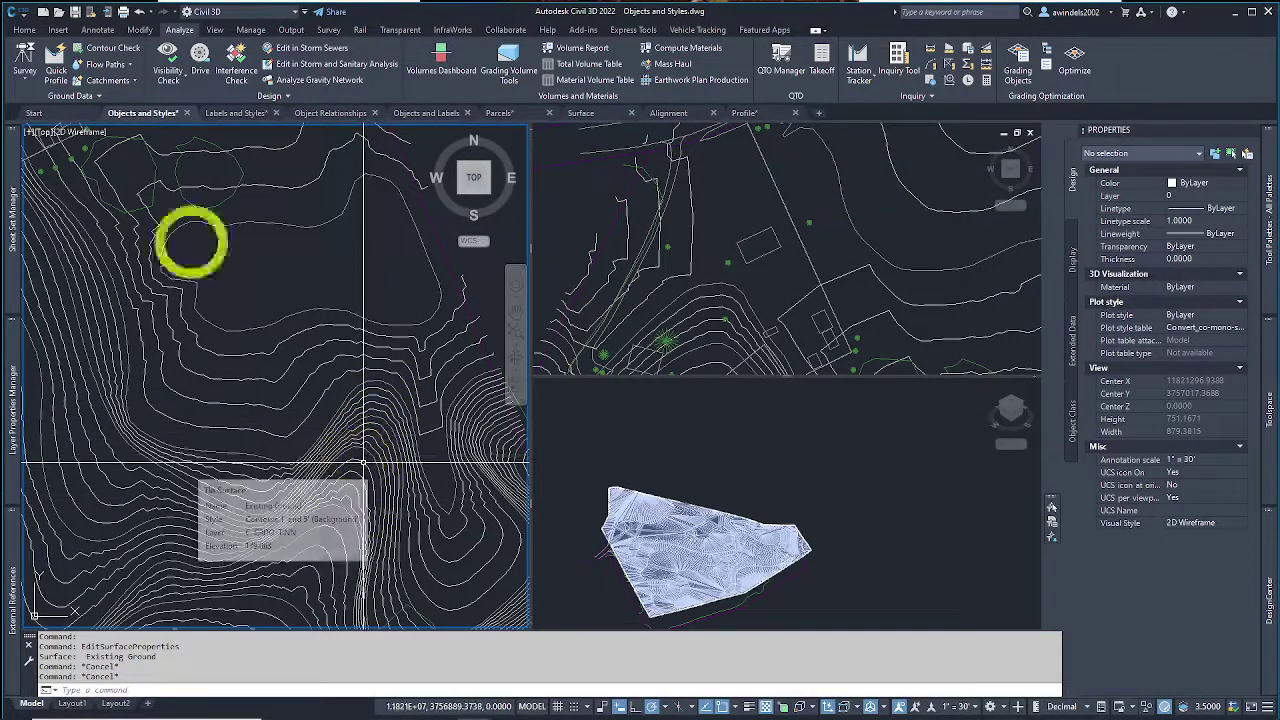
Step: Examine the preset view and visual style options of the plan and SW Isometric viewports without changing them
{"action": "left_click", "coordinate": [44, 132]}
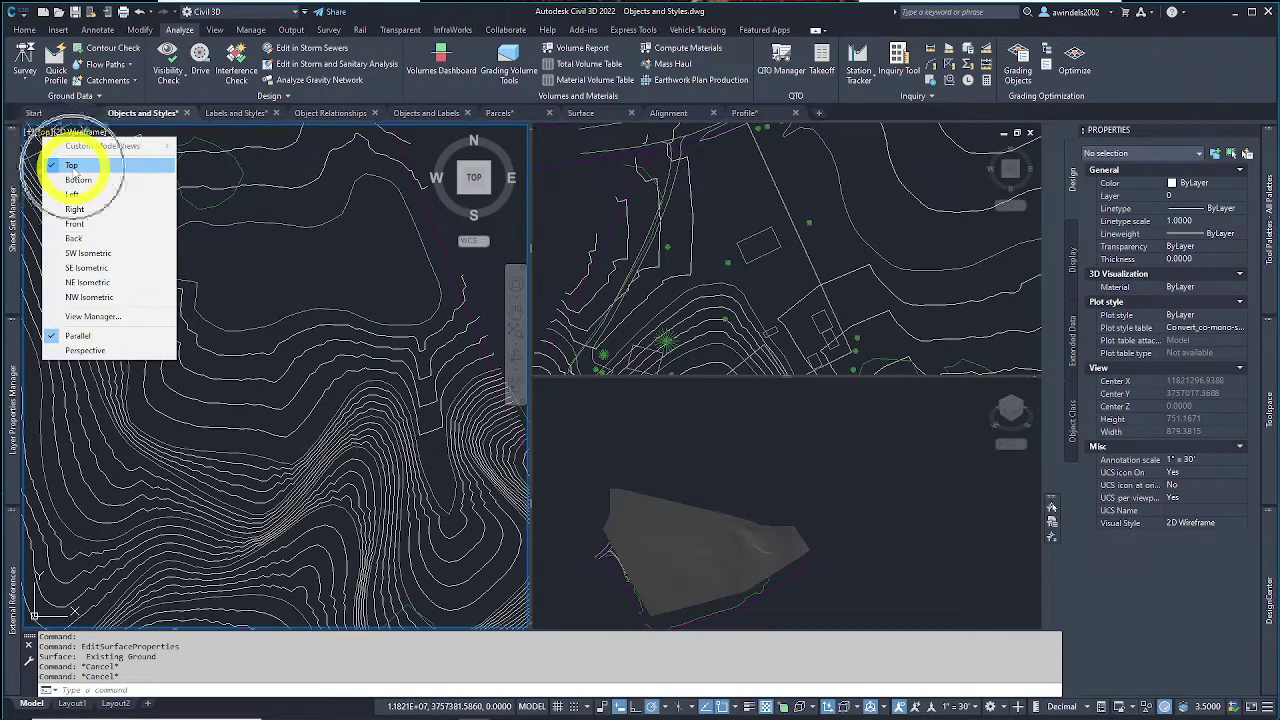
{"action": "left_click", "coordinate": [894, 451]}
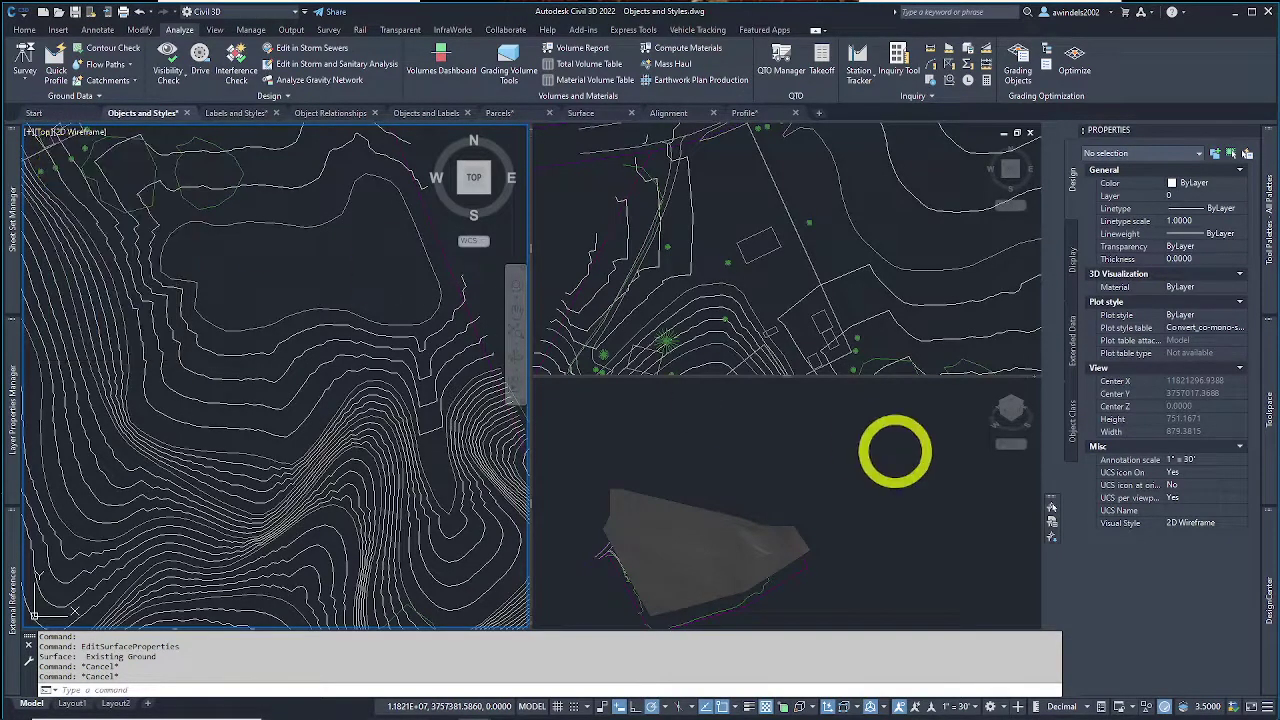
{"action": "left_click", "coordinate": [823, 451]}
{"action": "left_click", "coordinate": [562, 390]}
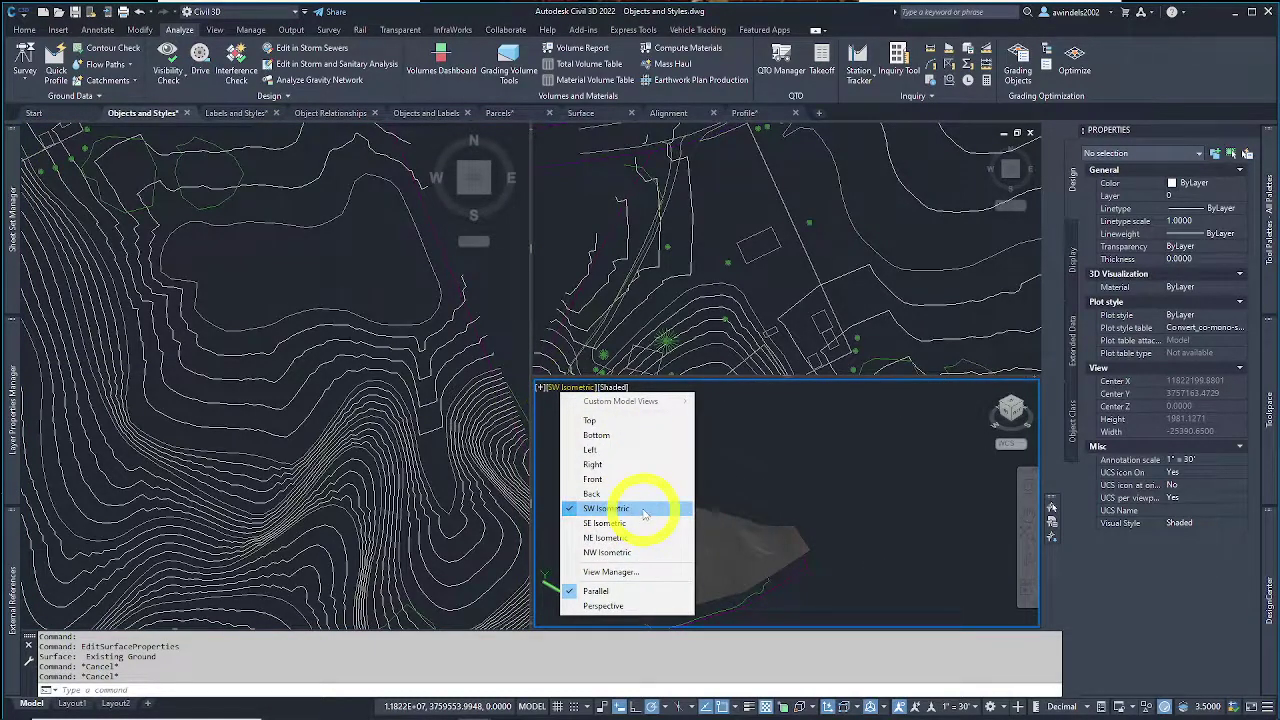
{"action": "left_click", "coordinate": [1012, 410]}
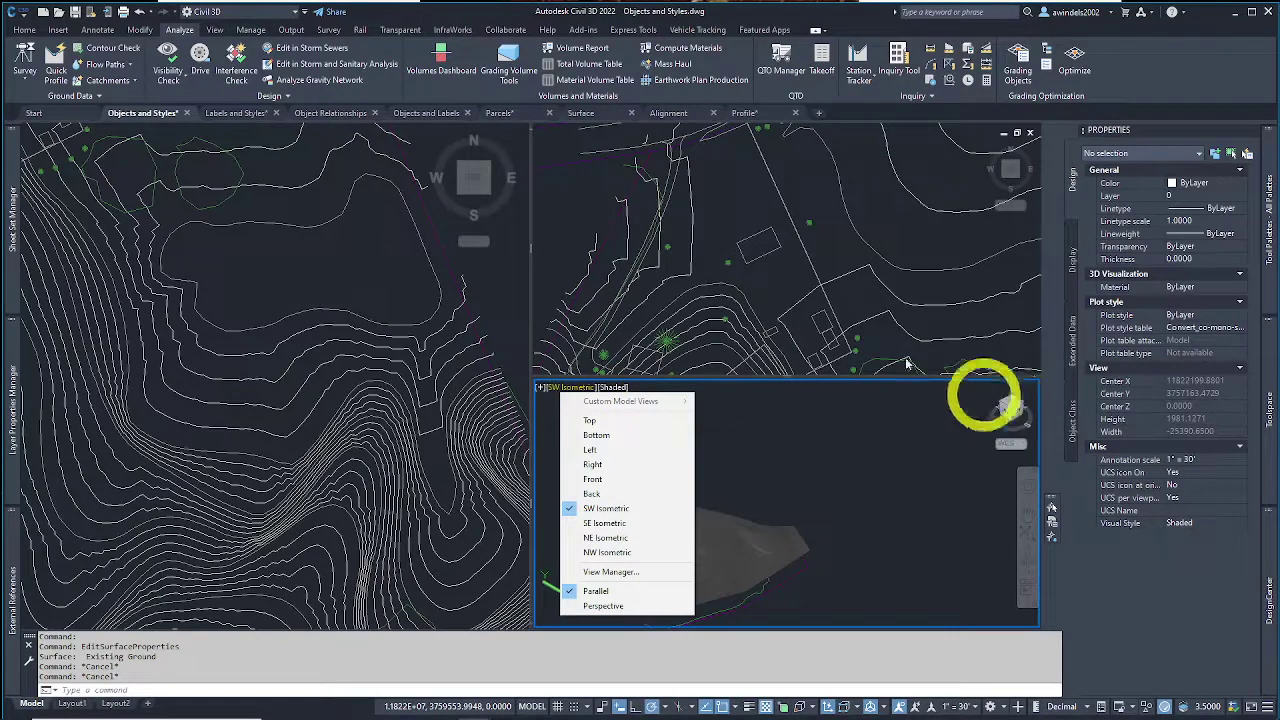
{"action": "left_click", "coordinate": [338, 238]}
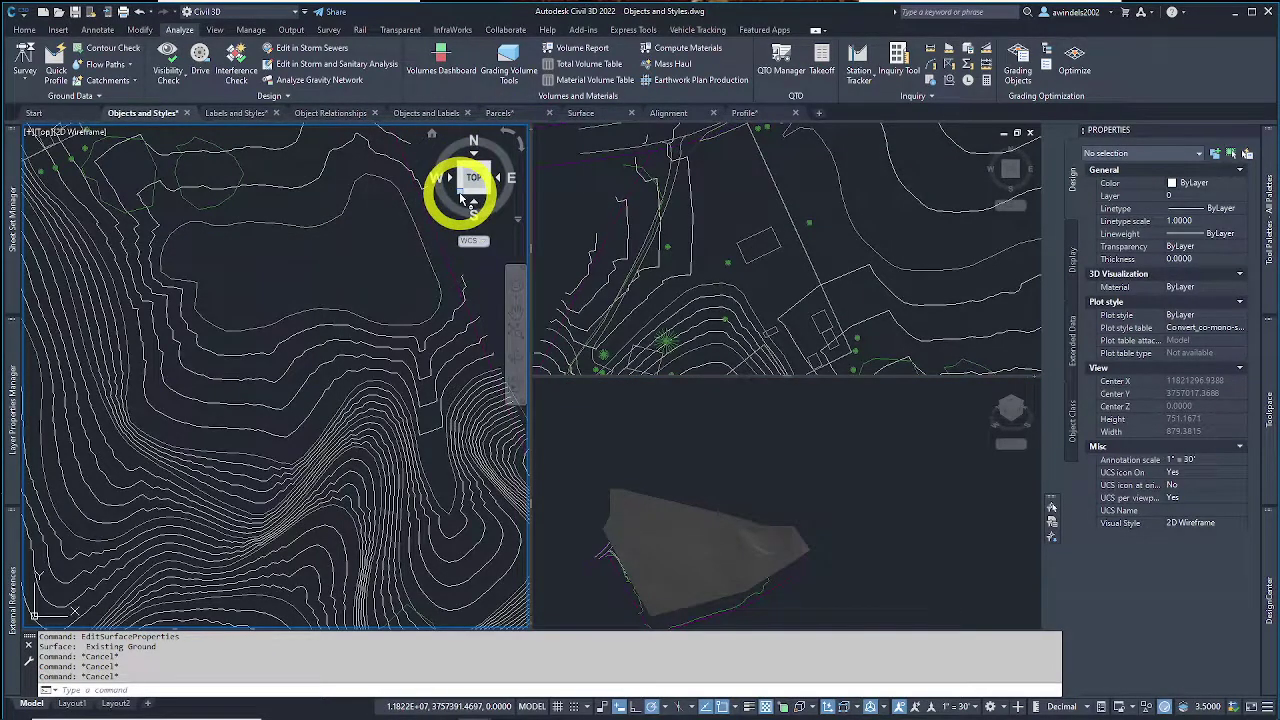
{"action": "left_click", "coordinate": [40, 131]}
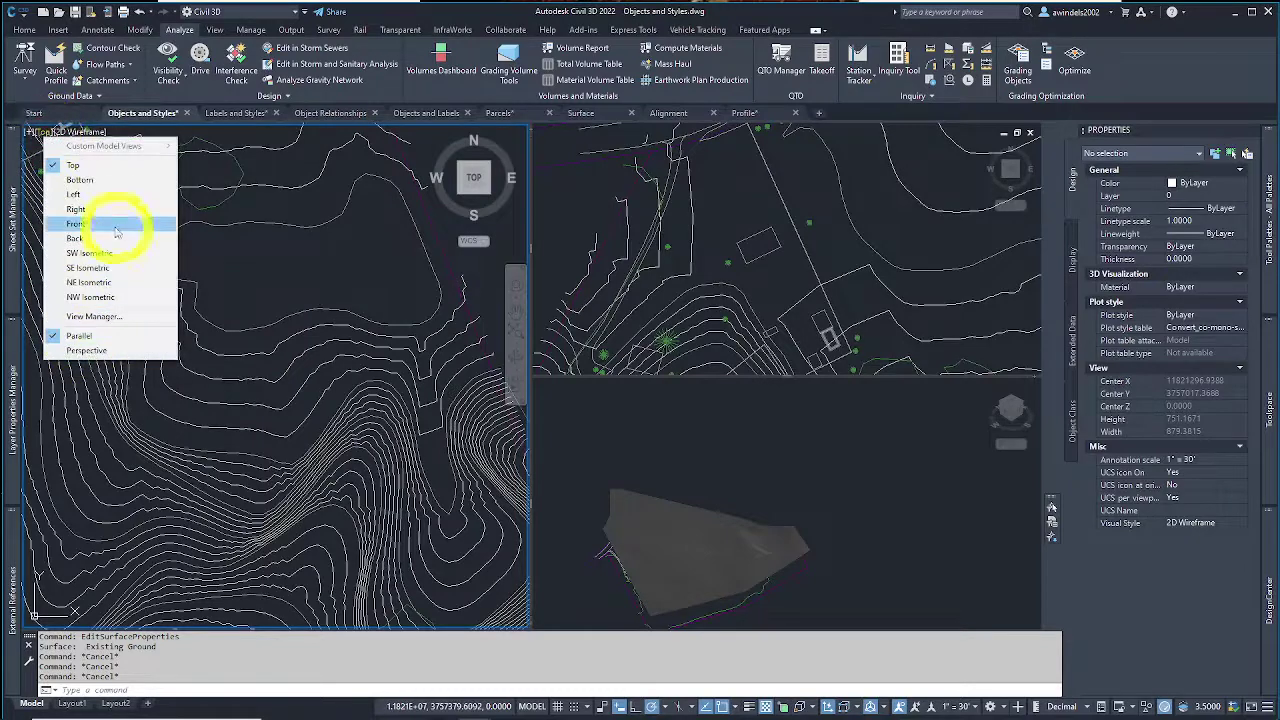
{"action": "left_click", "coordinate": [87, 132]}
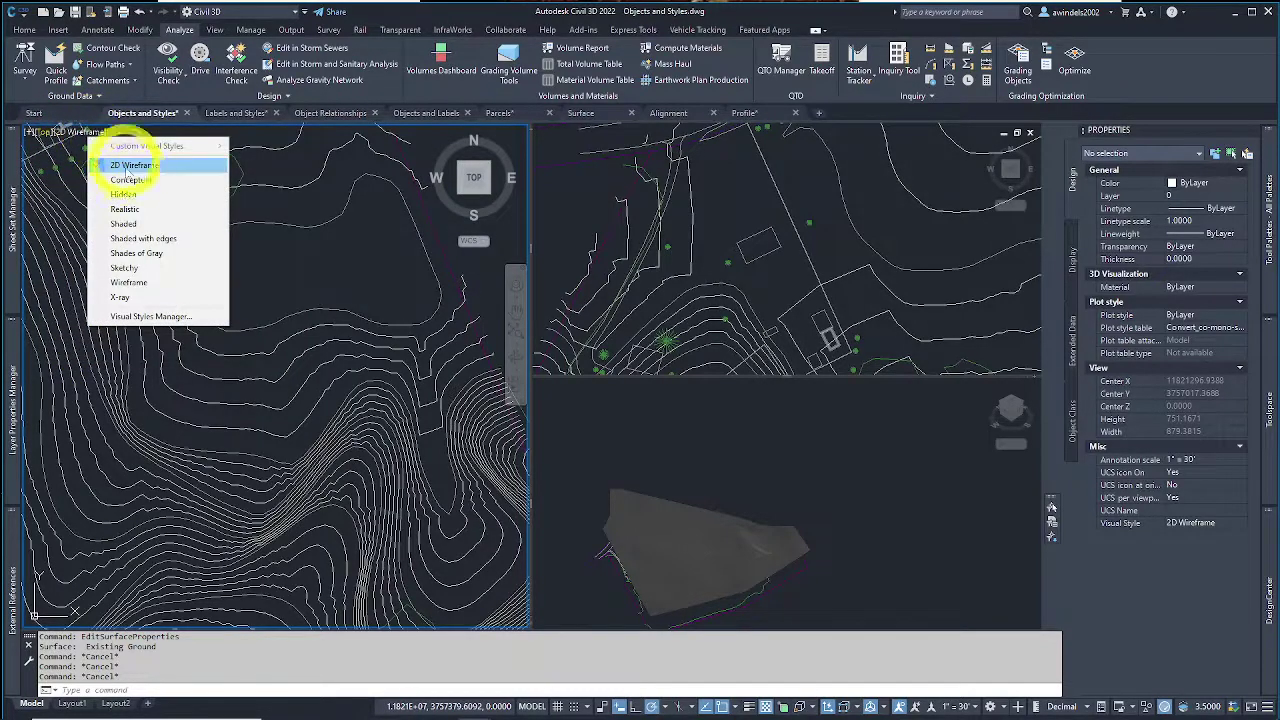
{"action": "left_click", "coordinate": [42, 131]}
{"action": "left_click", "coordinate": [100, 166]}
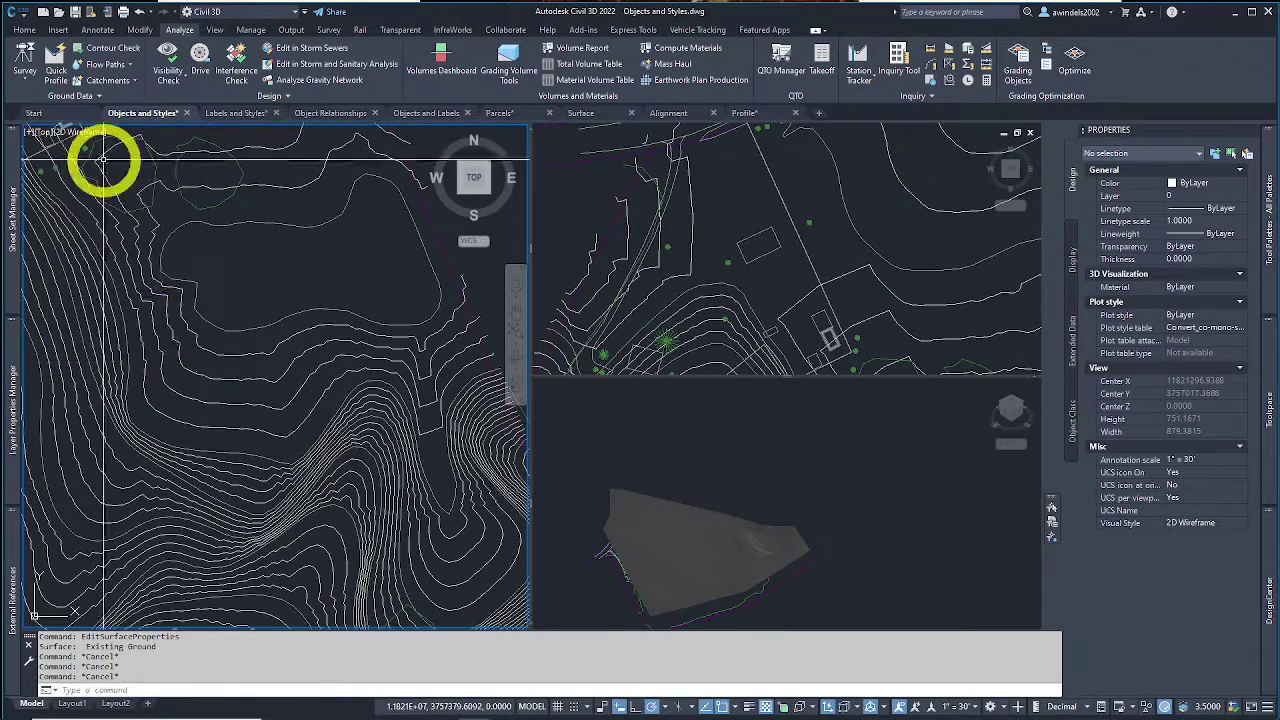
Step: Examine the Existing Ground contours in the plan view and the southeastern end of the surface in the shaded SW Isometric view
{"action": "scroll", "coordinate": [380, 370], "scroll_direction": "up", "scroll_amount": 5}
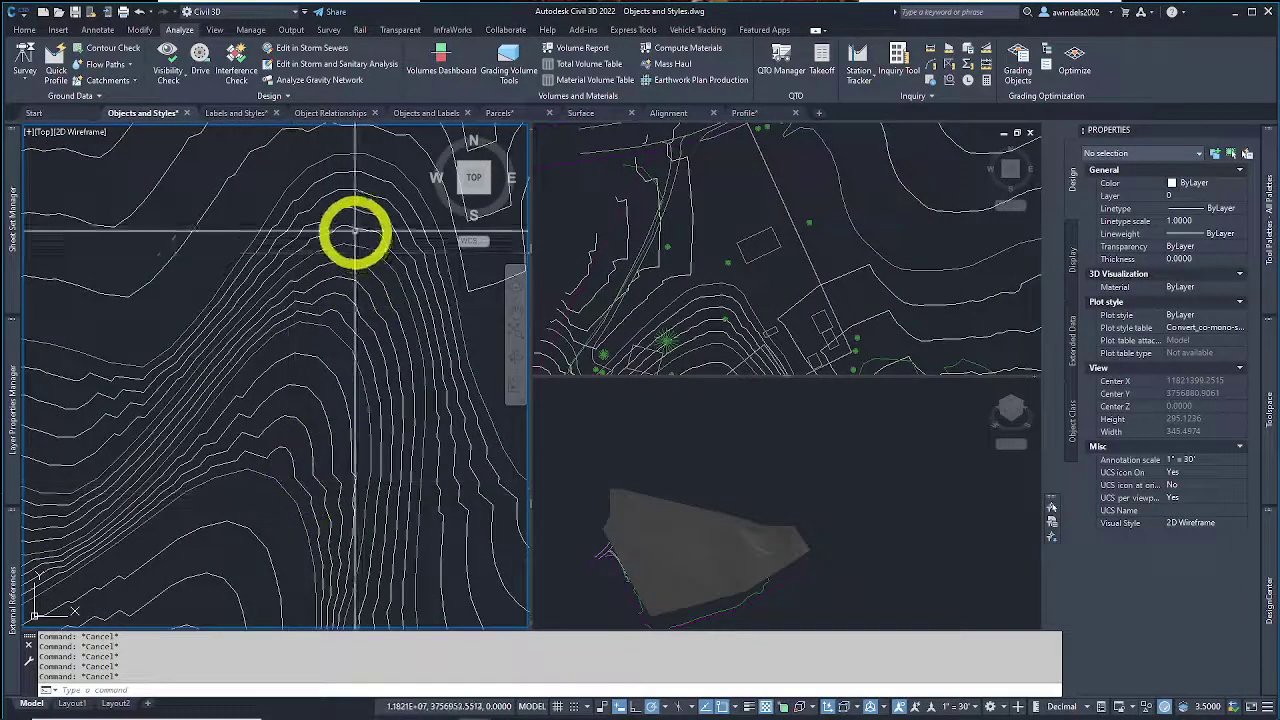
{"action": "scroll", "coordinate": [323, 390], "scroll_direction": "down", "scroll_amount": 5}
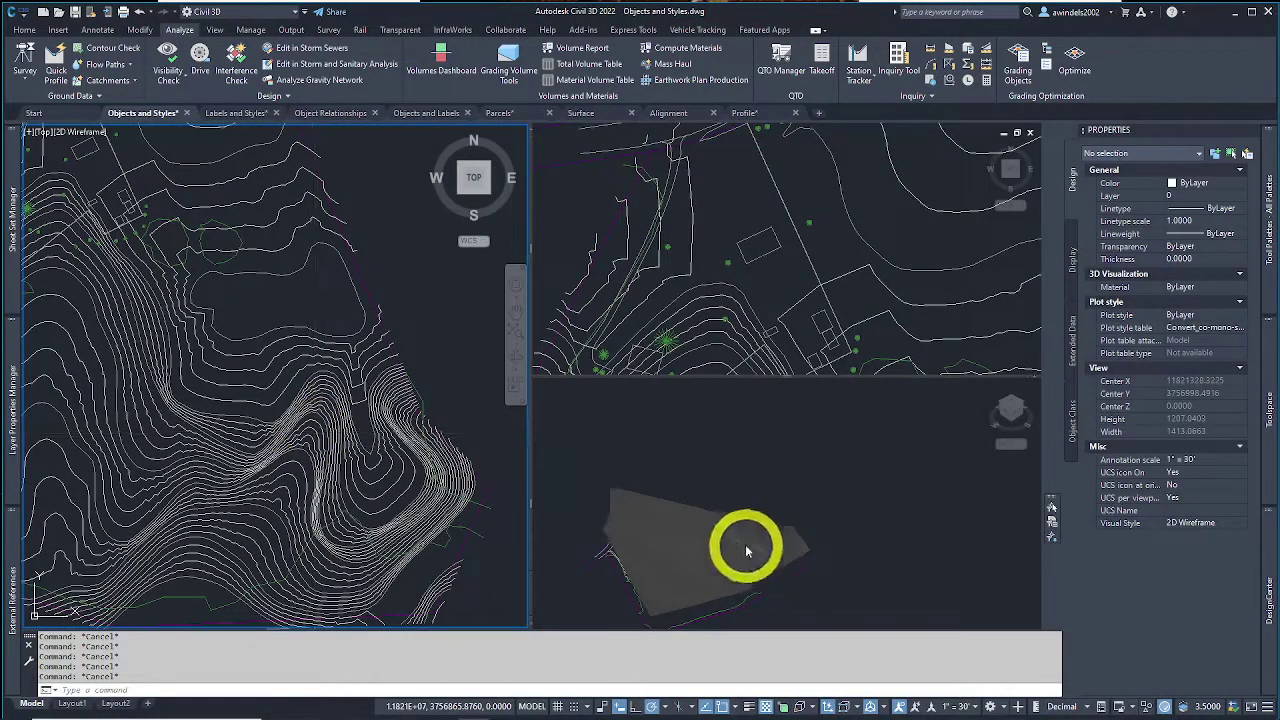
{"action": "left_click", "coordinate": [743, 468]}
{"action": "scroll", "coordinate": [652, 513], "scroll_direction": "up", "scroll_amount": 5}
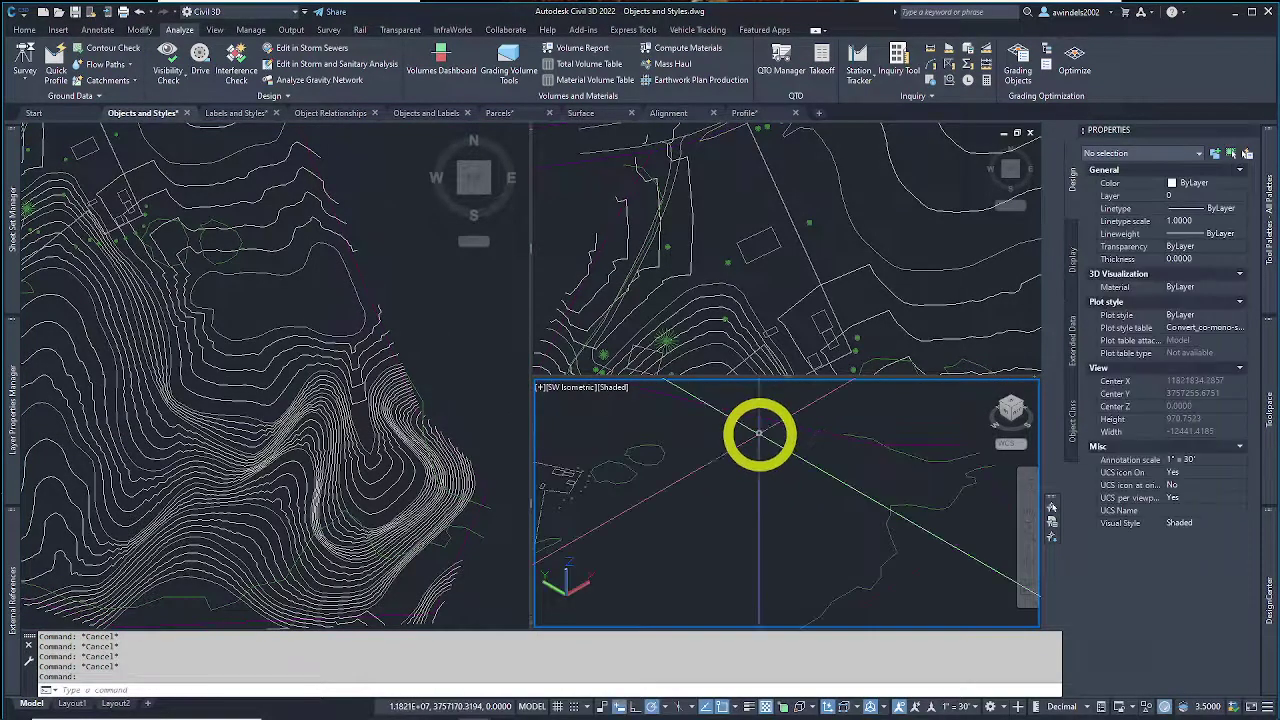
{"action": "scroll", "coordinate": [754, 500], "scroll_direction": "up", "scroll_amount": 2}
{"action": "scroll", "coordinate": [886, 520], "scroll_direction": "up", "scroll_amount": 2}
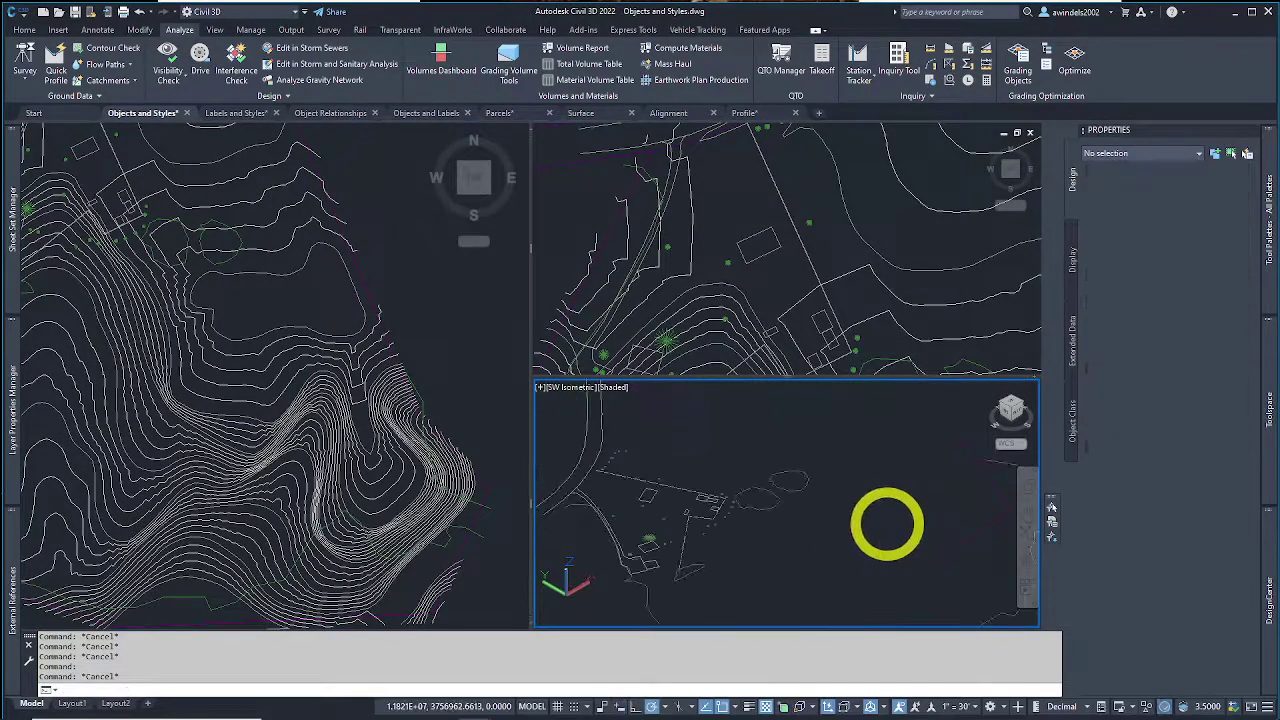
{"action": "scroll", "coordinate": [862, 507], "scroll_direction": "down", "scroll_amount": 3}
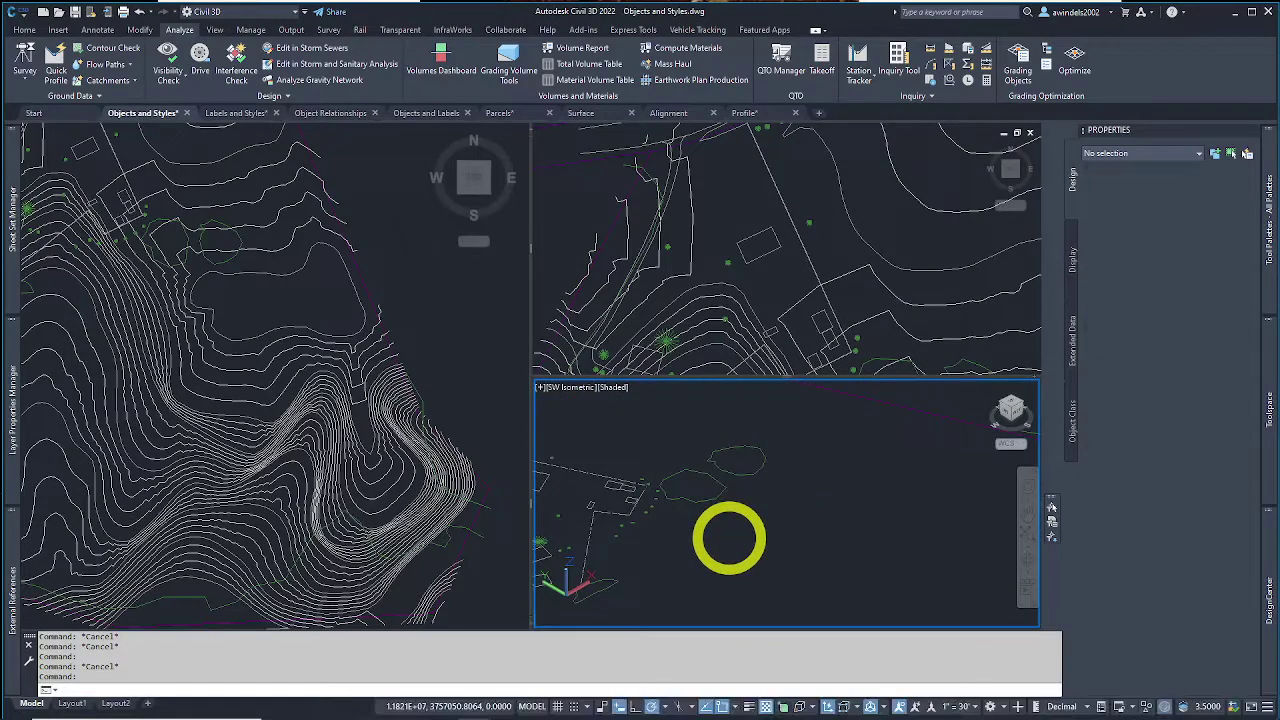
{"action": "scroll", "coordinate": [738, 527], "scroll_direction": "up", "scroll_amount": 3}
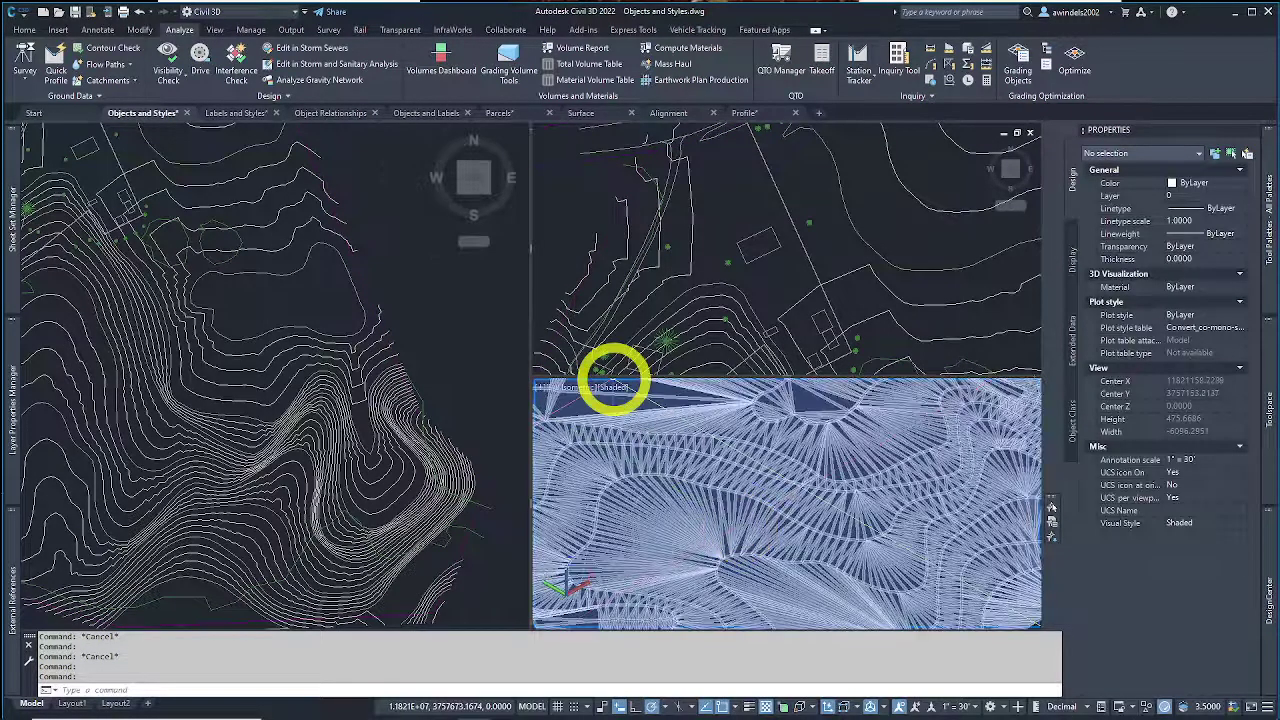
{"action": "scroll", "coordinate": [780, 435], "scroll_direction": "down", "scroll_amount": 3}
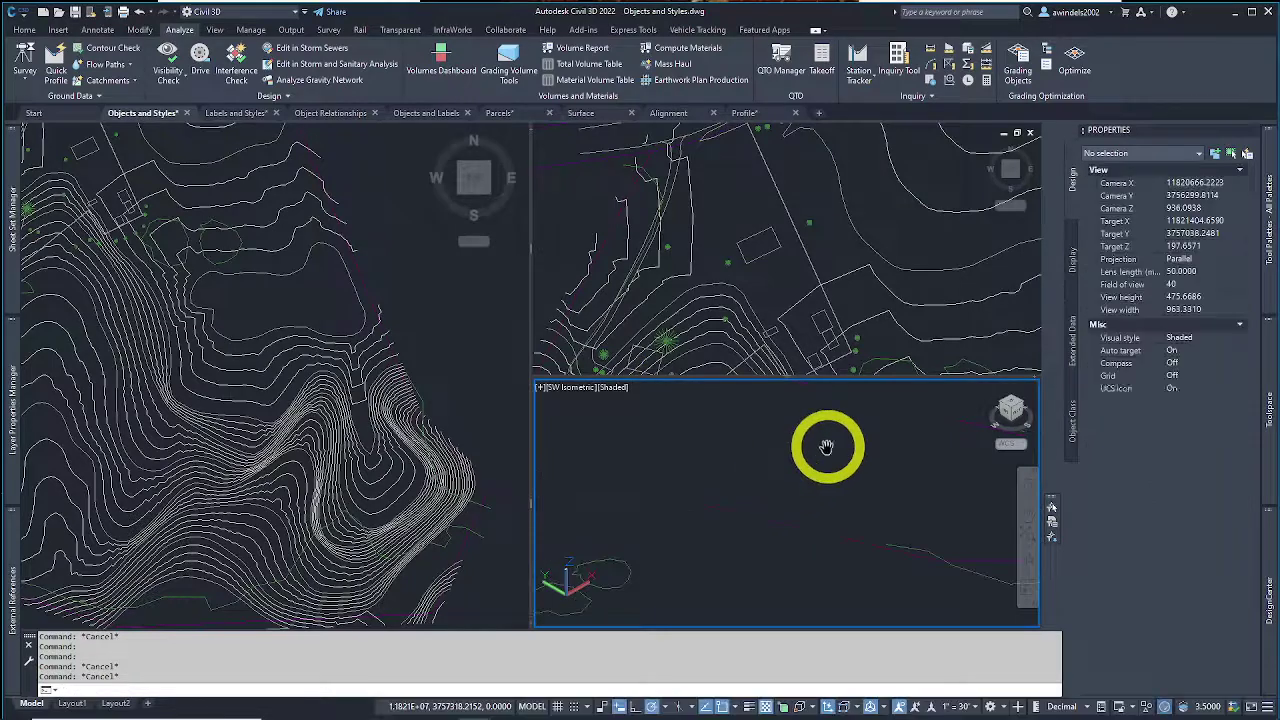
{"action": "key", "text": "Escape"}
{"action": "key", "text": "Escape"}
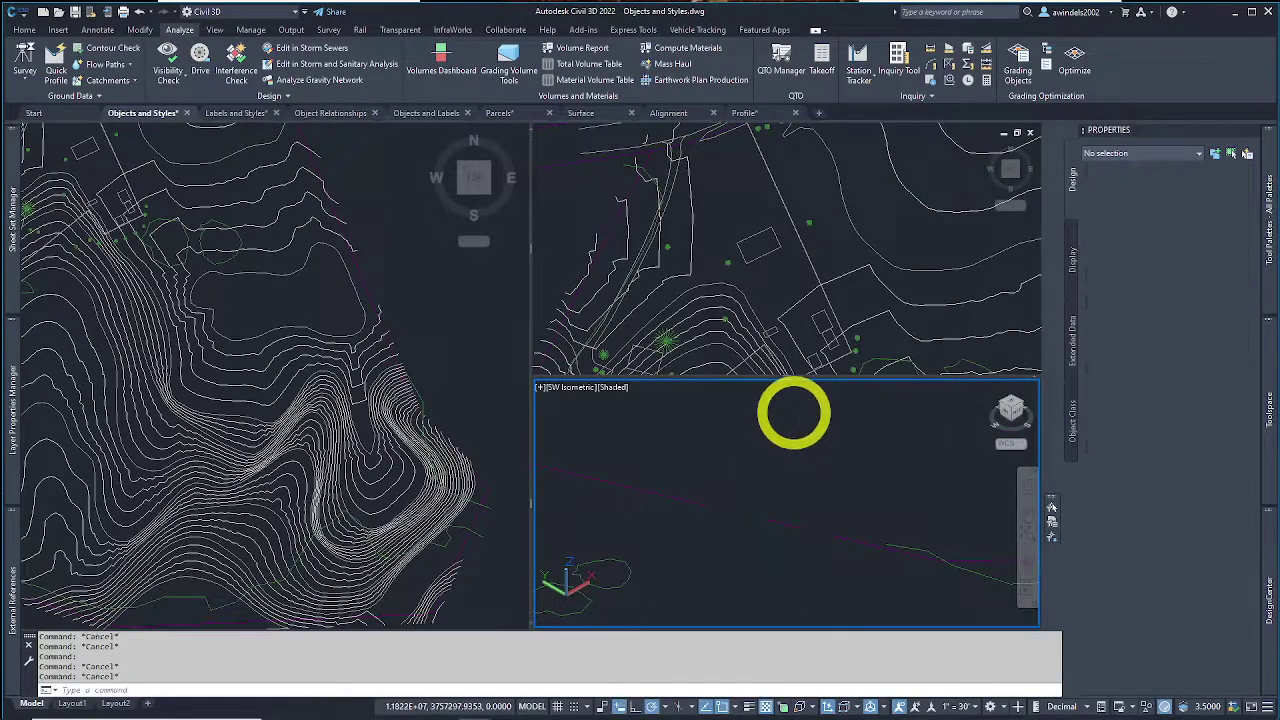
{"action": "left_click_drag", "start_coordinate": [734, 446], "coordinate": [691, 400]}
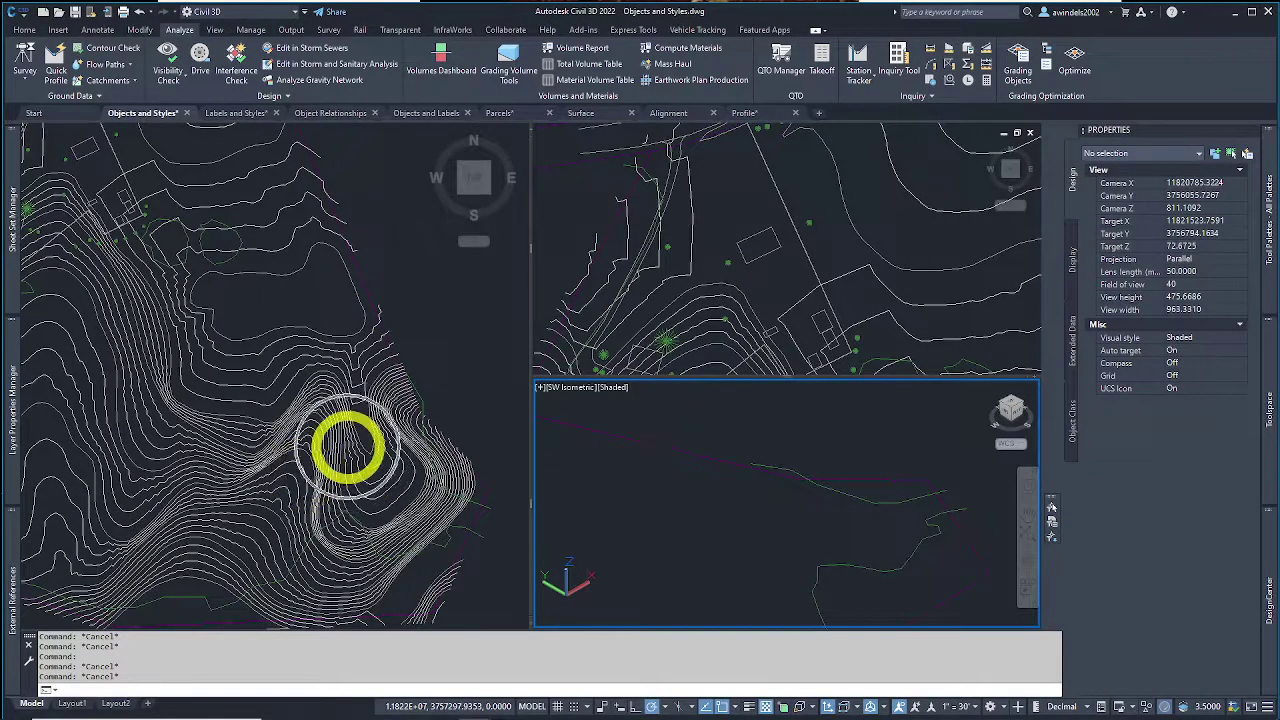
{"action": "key", "text": "Return"}
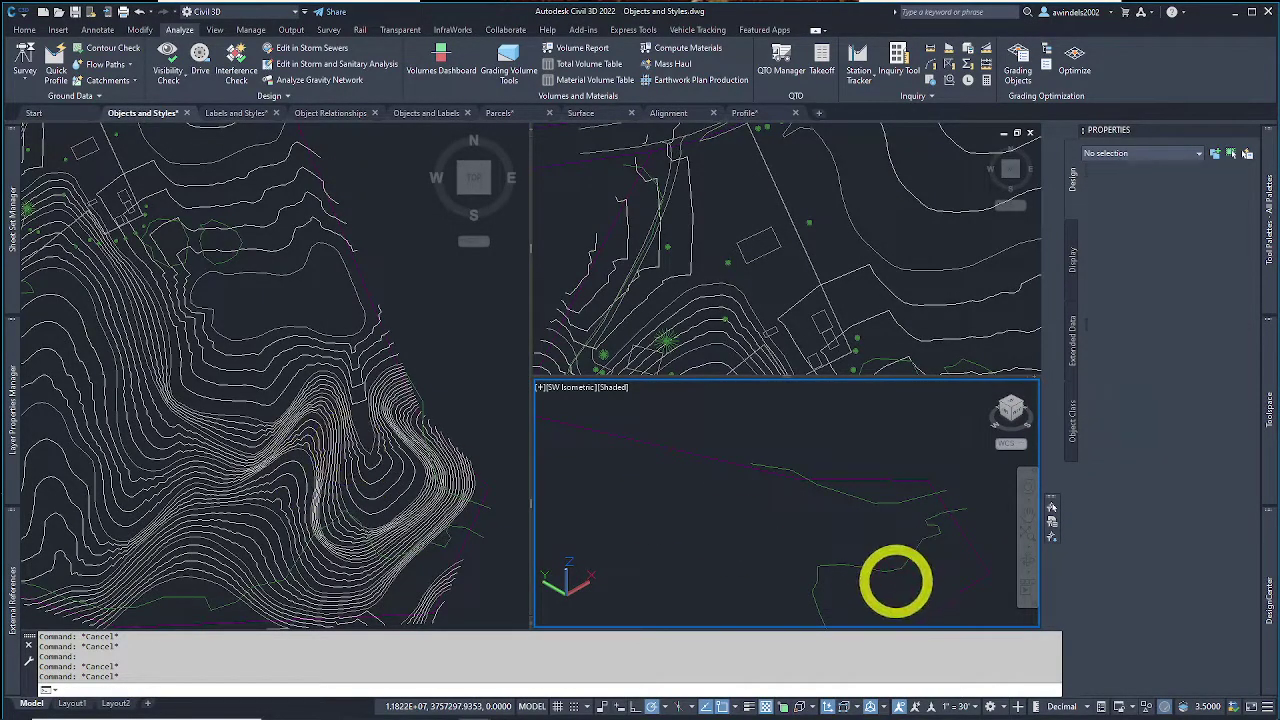
{"action": "key", "text": "Return"}
{"action": "left_click_drag", "start_coordinate": [906, 538], "coordinate": [851, 531]}
{"action": "right_click", "coordinate": [851, 531]}
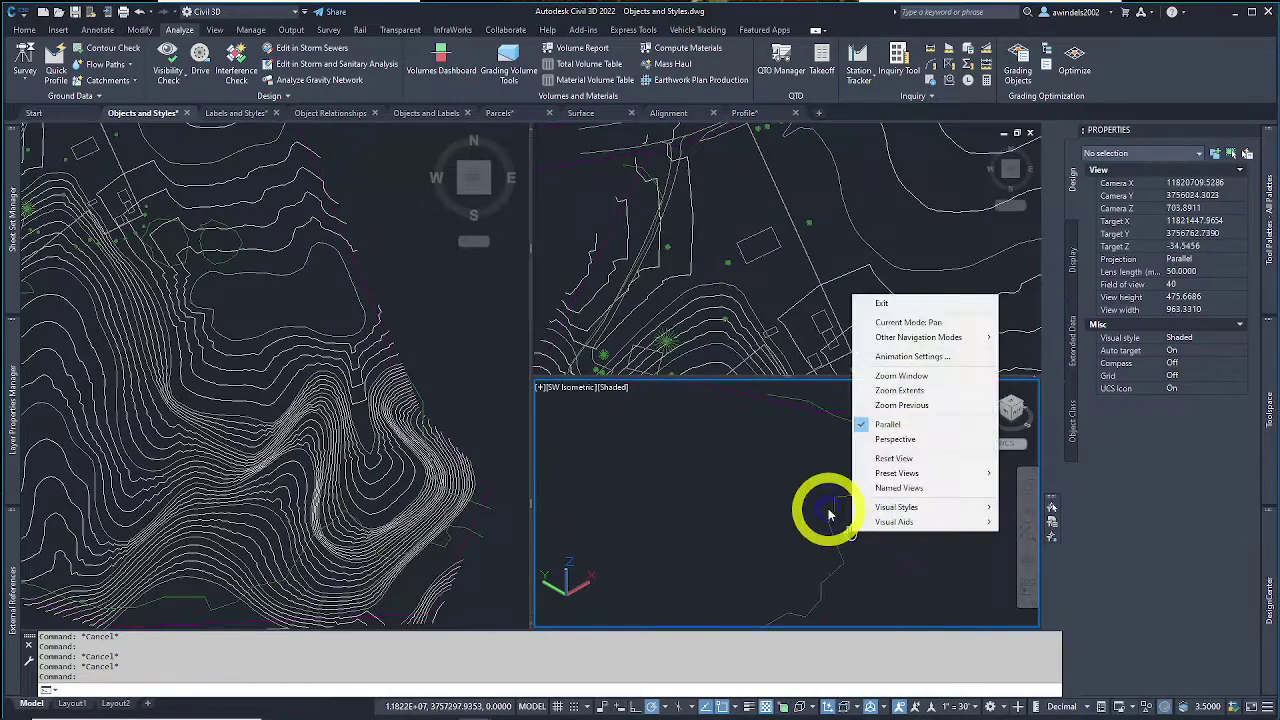
{"action": "left_click", "coordinate": [862, 406]}
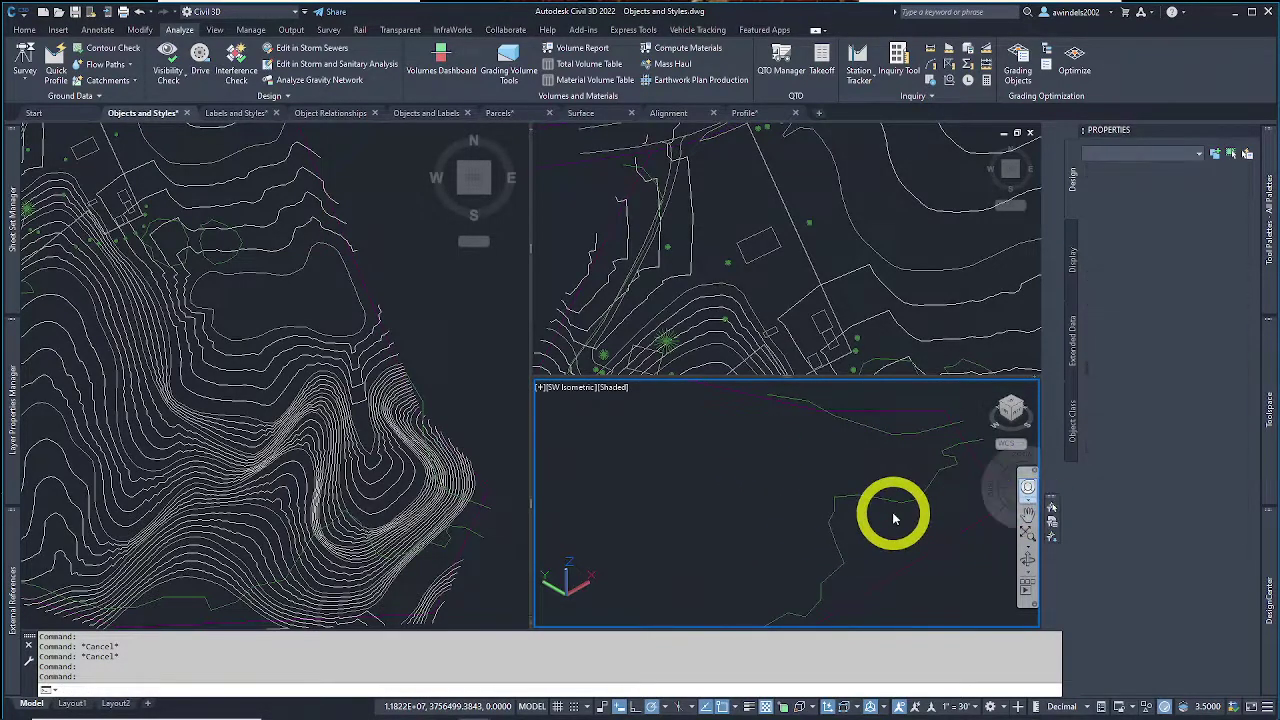
{"action": "left_click", "coordinate": [1028, 487]}
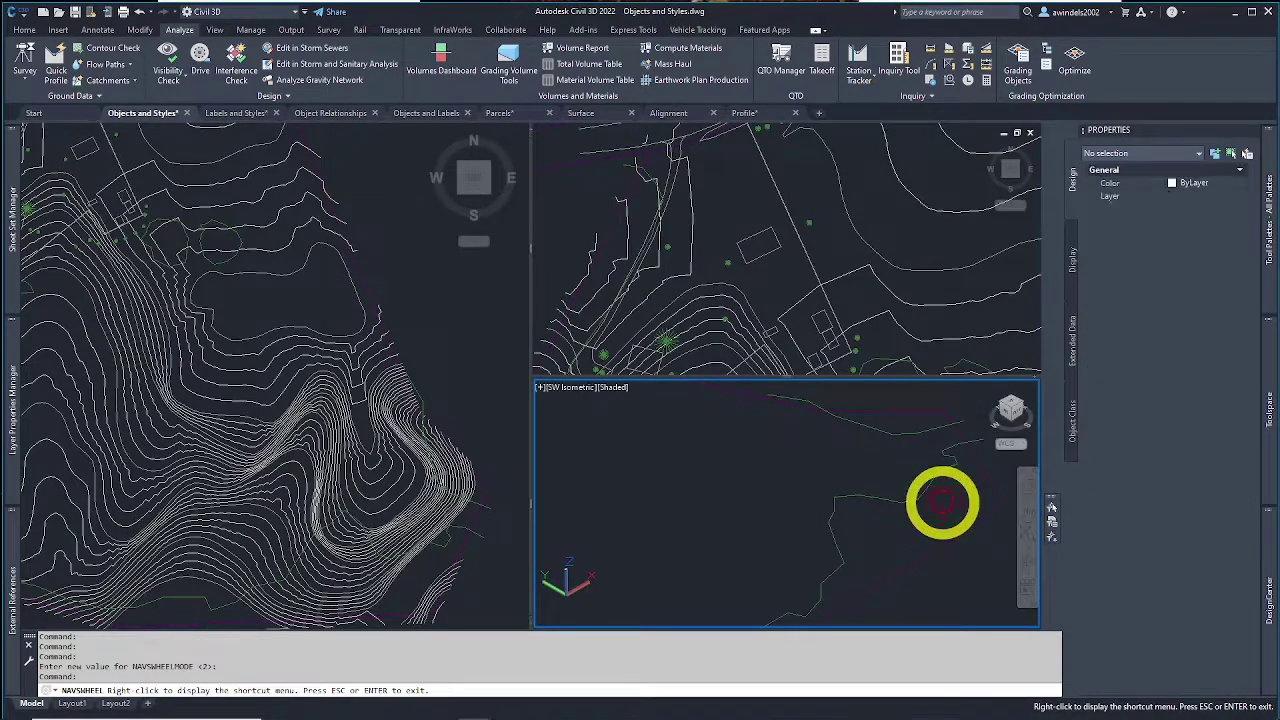
{"action": "key", "text": "Escape"}
{"action": "key", "text": "Escape"}
{"action": "key", "text": "Escape"}
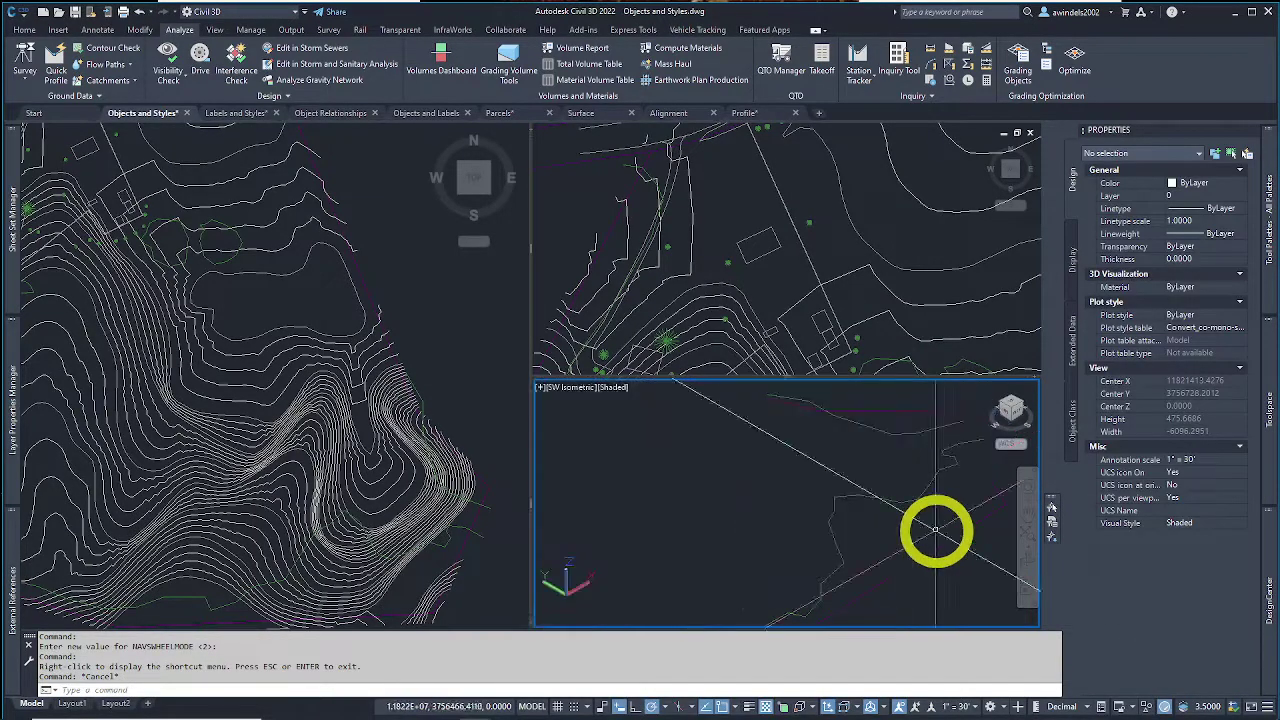
Step: Inspect the overall shape and triangulation of the Existing Ground surface in the shaded SW Isometric view
{"action": "mouse_move", "coordinate": [934, 529]}
{"action": "middle_mouse_down"}
{"action": "mouse_move", "coordinate": [960, 451]}
{"action": "mouse_move", "coordinate": [955, 462]}
{"action": "middle_mouse_up"}
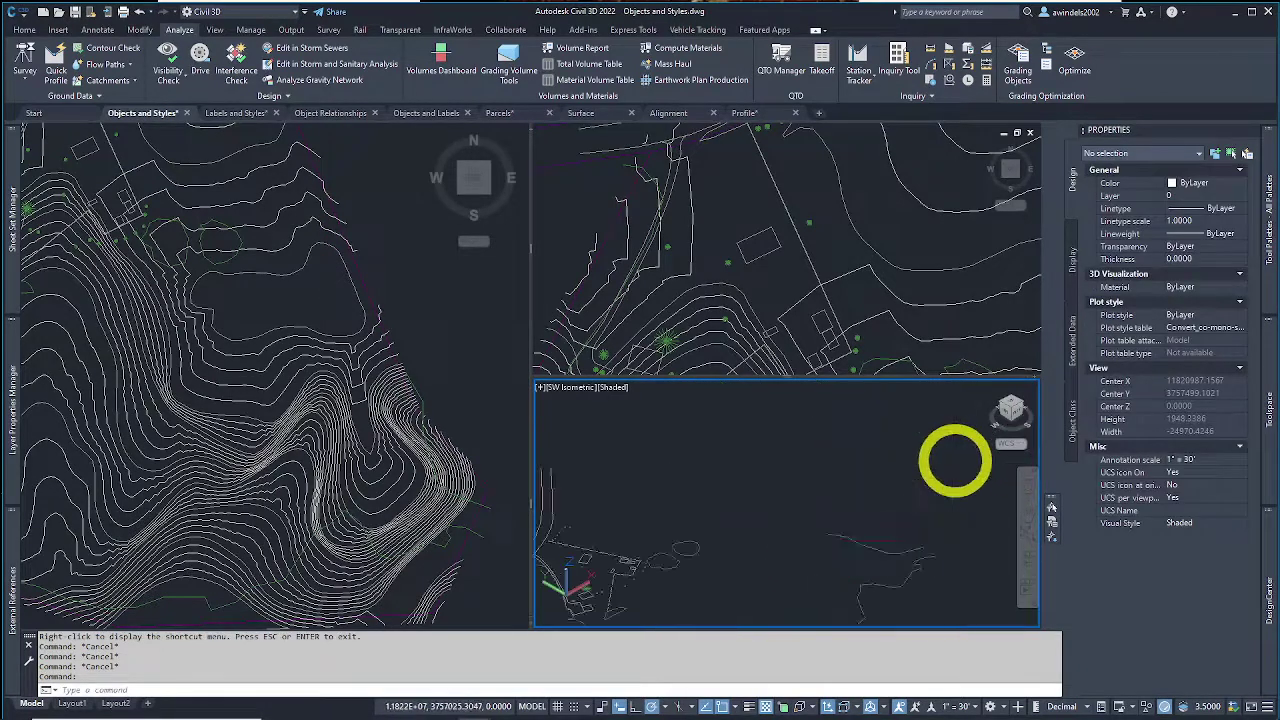
{"action": "middle_click", "coordinate": [920, 483]}
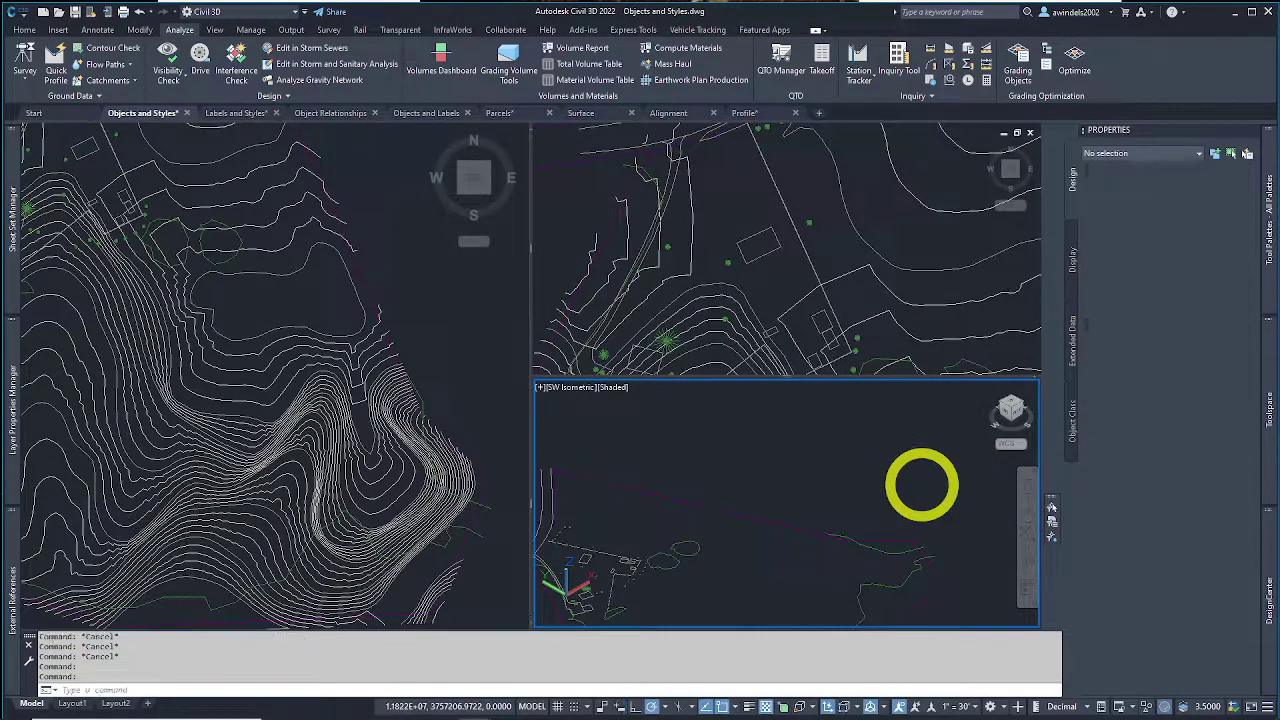
{"action": "mouse_move", "coordinate": [879, 474]}
{"action": "middle_mouse_down"}
{"action": "mouse_move", "coordinate": [877, 537]}
{"action": "mouse_move", "coordinate": [857, 549]}
{"action": "mouse_move", "coordinate": [830, 515]}
{"action": "mouse_move", "coordinate": [280, 278]}
{"action": "middle_mouse_up"}
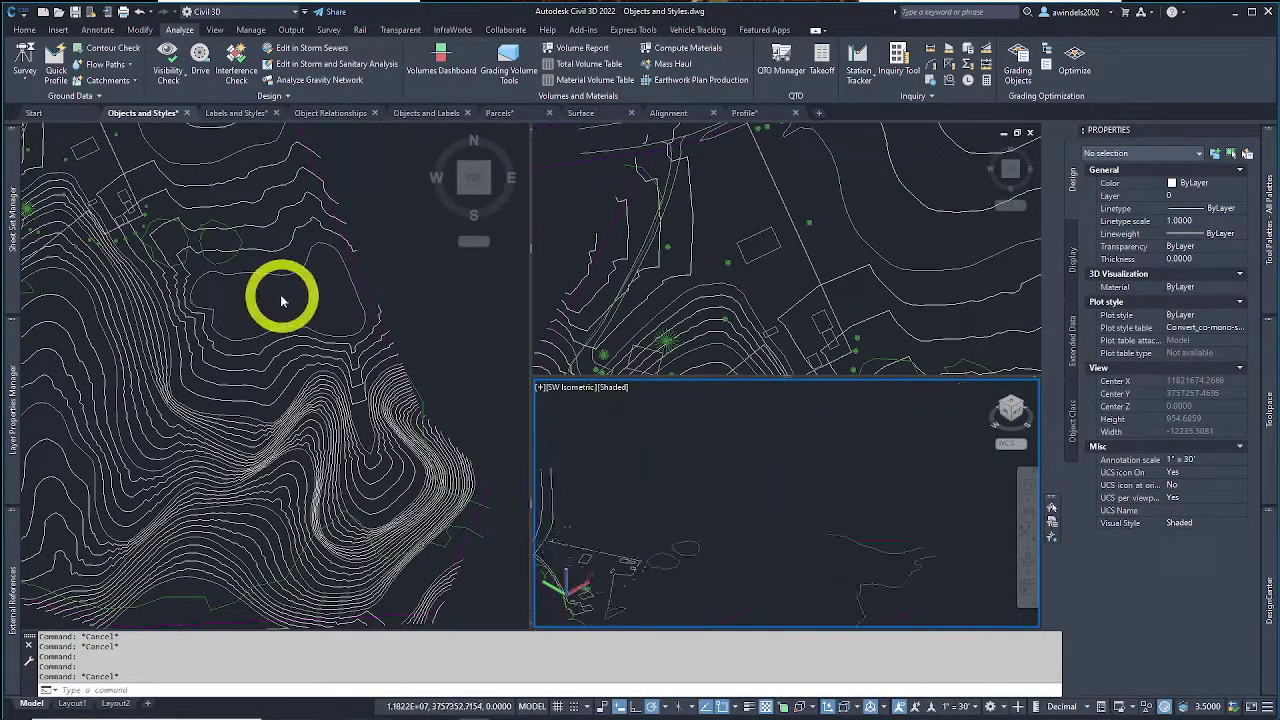
{"action": "left_click", "coordinate": [737, 451]}
{"action": "key", "text": "Escape"}
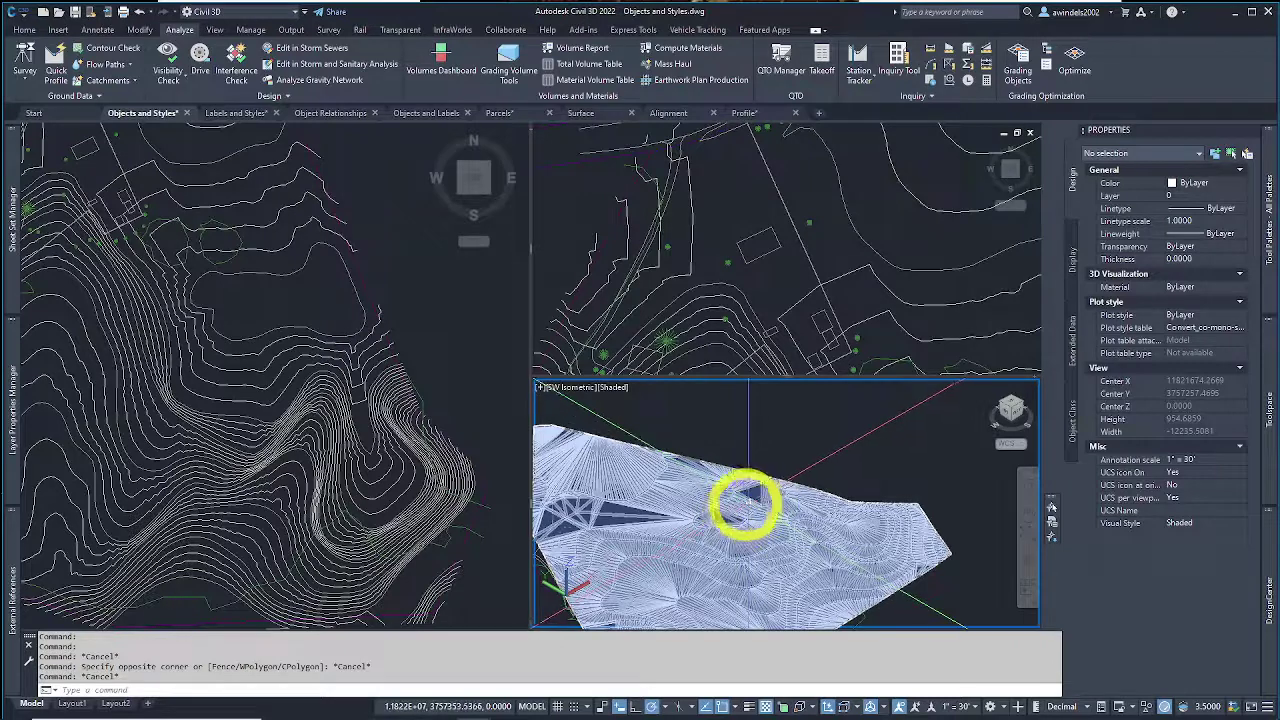
{"action": "key", "text": "Escape"}
{"action": "key", "text": "Escape"}
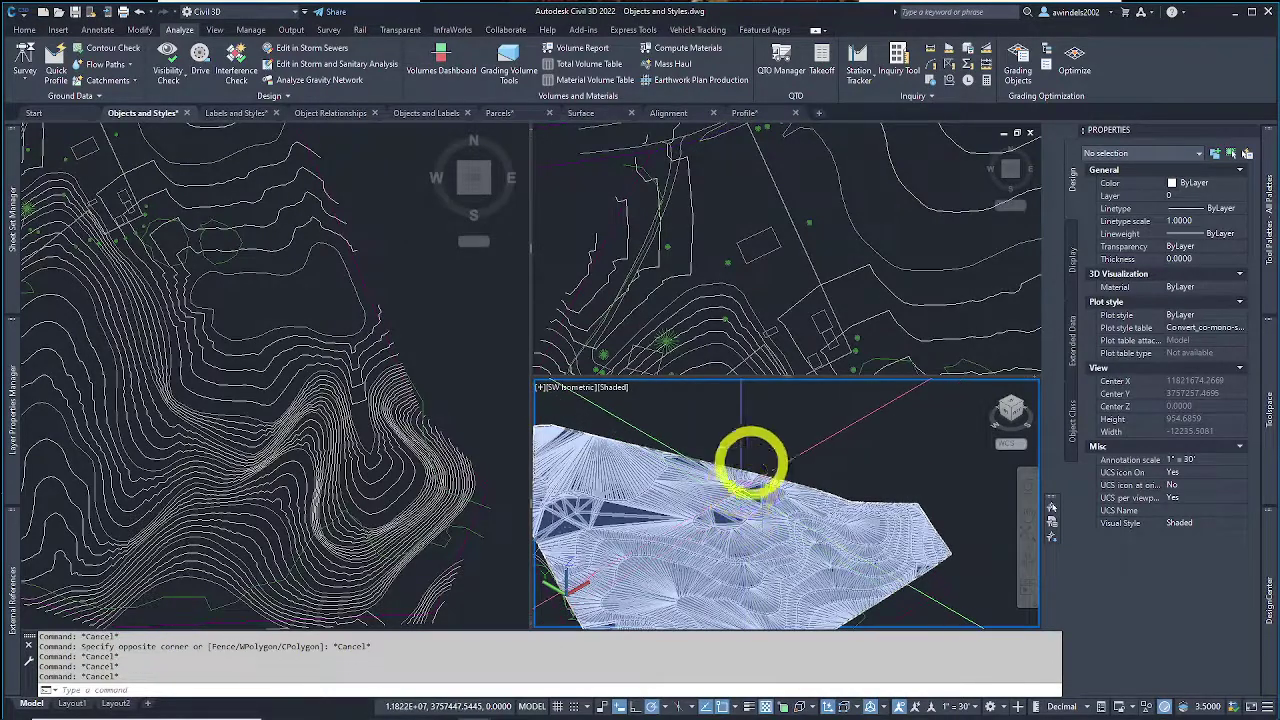
{"action": "scroll", "coordinate": [776, 441], "scroll_direction": "down", "scroll_amount": 1}
Step: Select the Existing Ground surface in the plan view and set its style to Elevation Banding (2D) in the object properties
{"action": "left_click", "coordinate": [343, 347]}
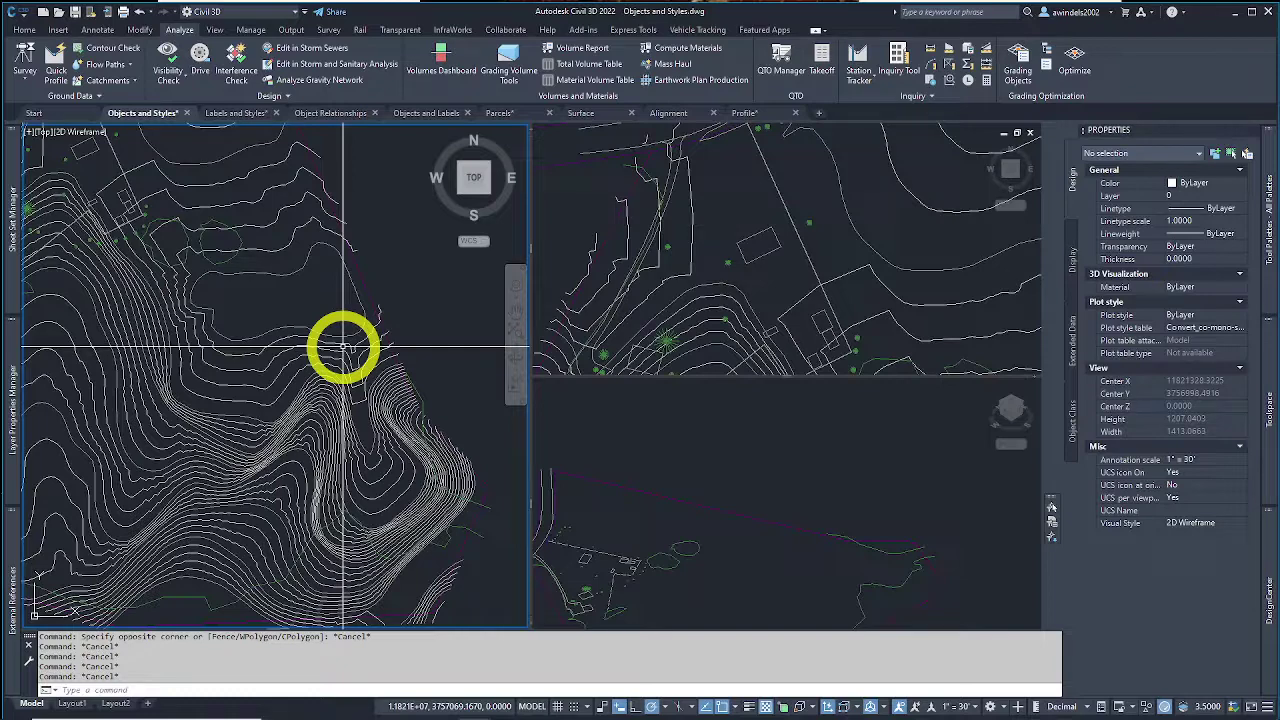
{"action": "mouse_move", "coordinate": [150, 113]}
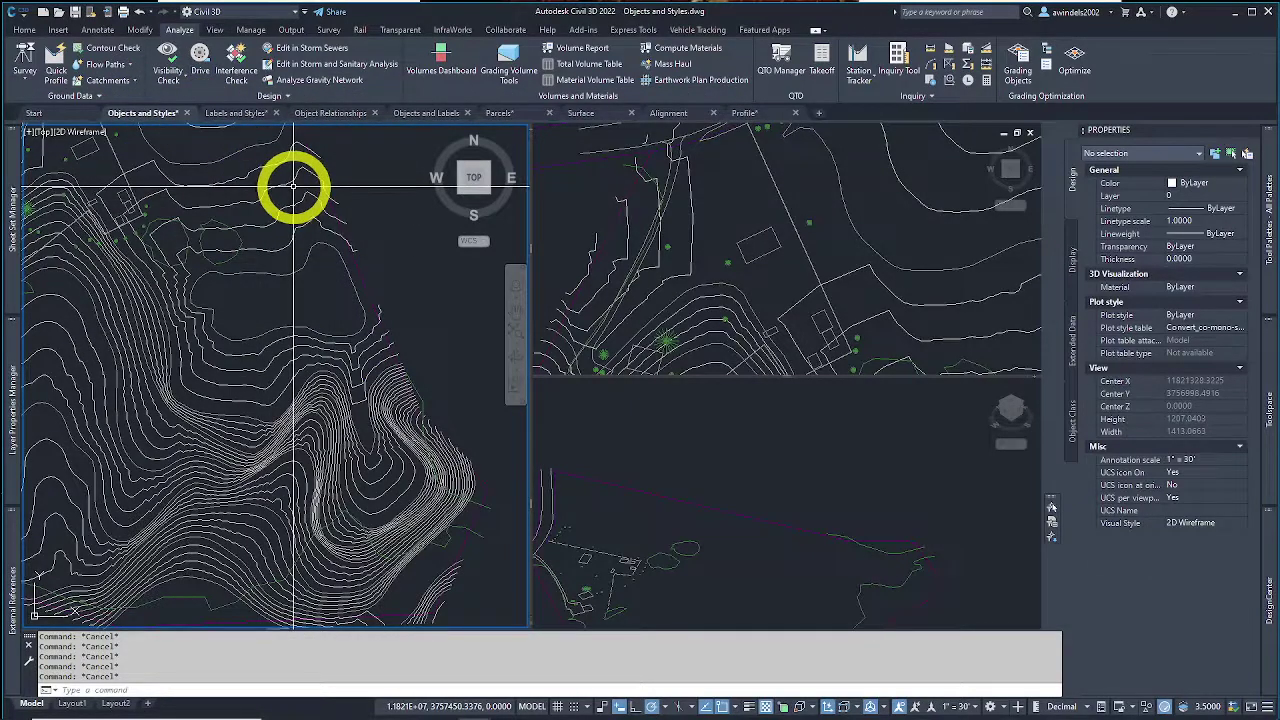
{"action": "left_click", "coordinate": [331, 337]}
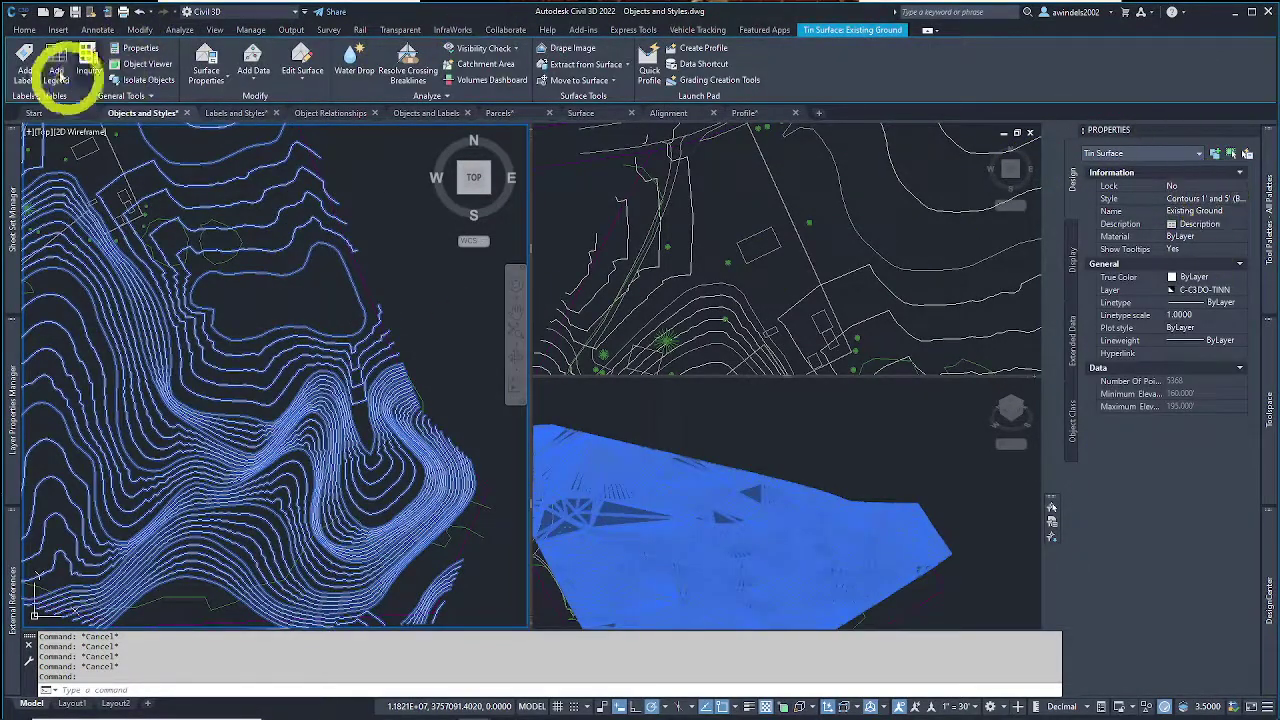
{"action": "left_click", "coordinate": [24, 29]}
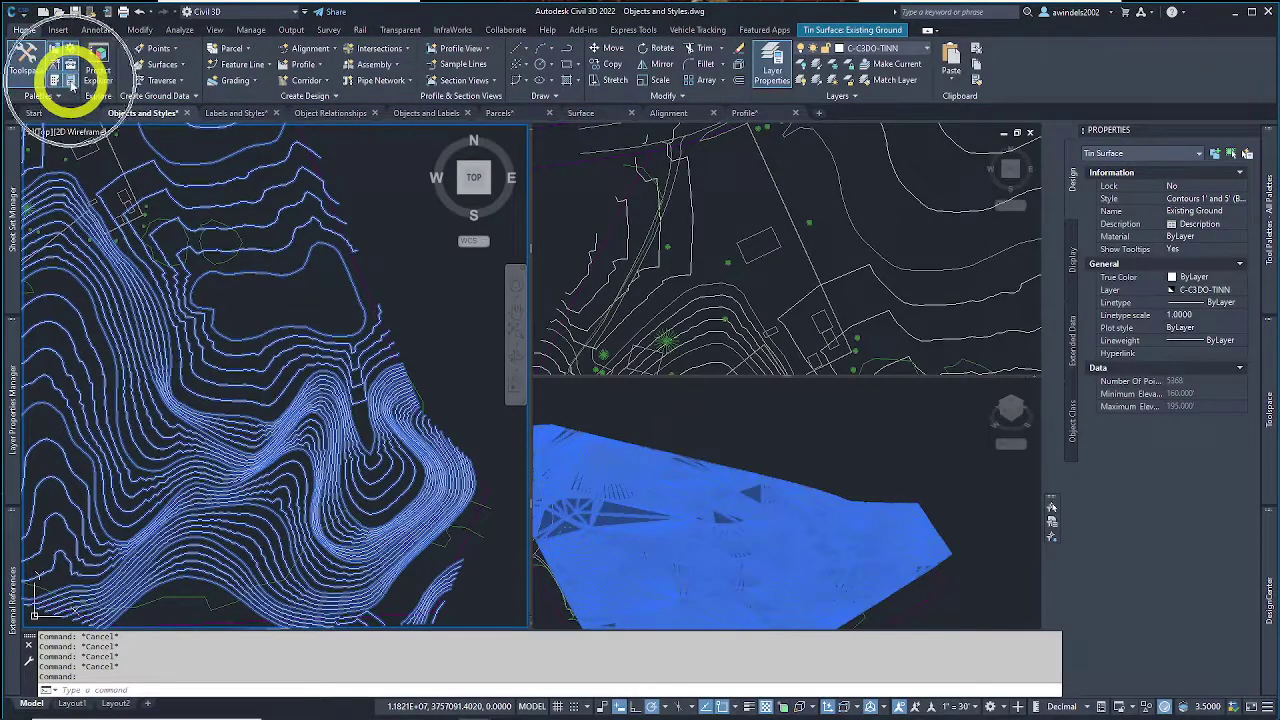
{"action": "right_click", "coordinate": [385, 258]}
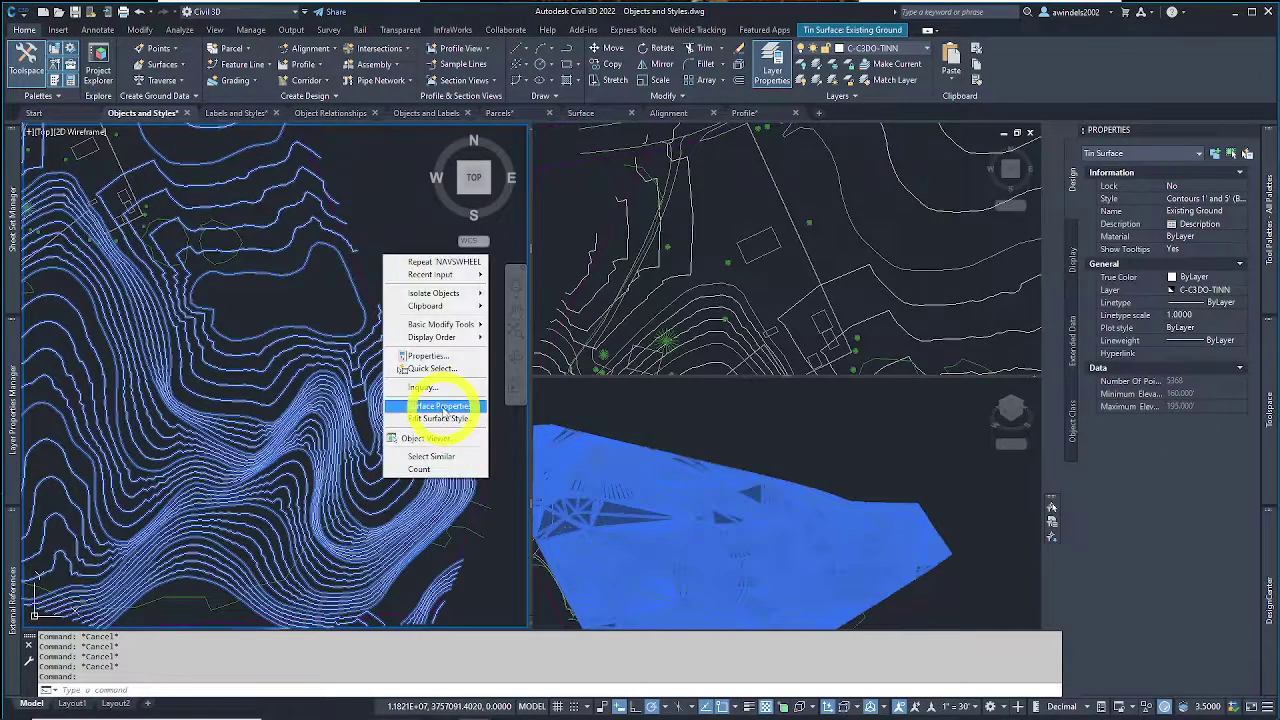
{"action": "left_click", "coordinate": [444, 357]}
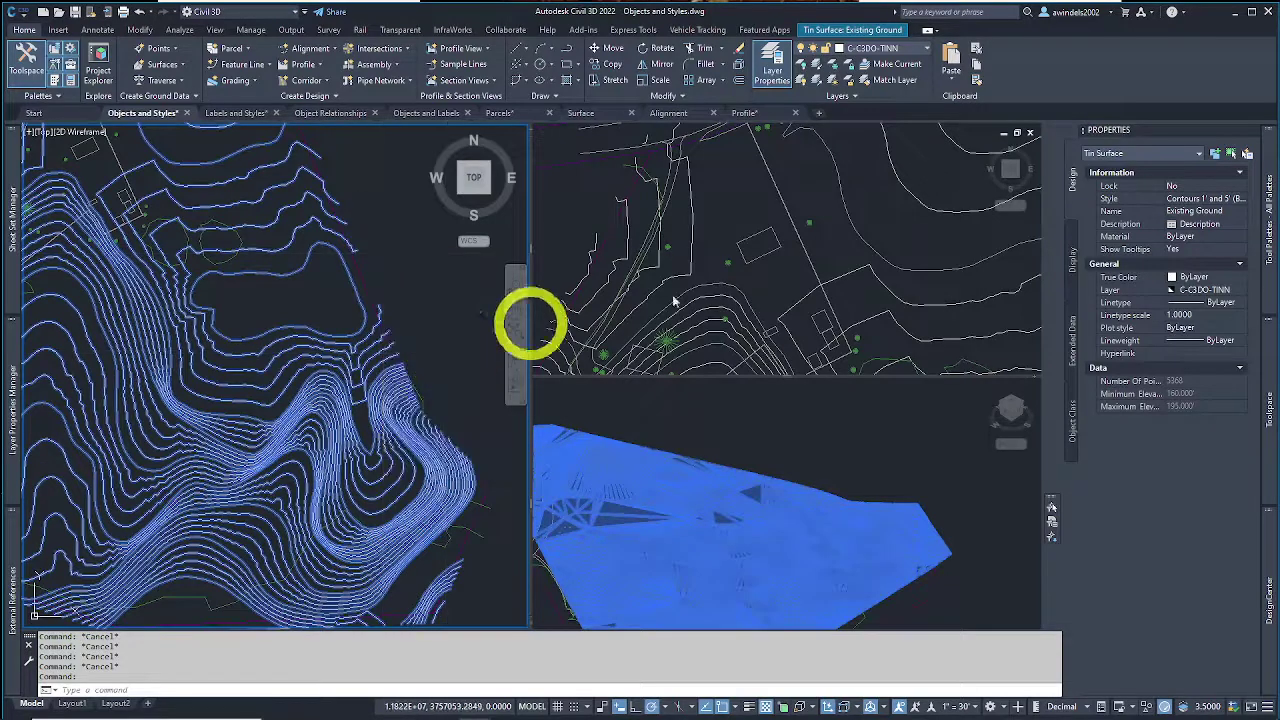
{"action": "left_click", "coordinate": [1223, 198]}
{"action": "left_click", "coordinate": [1226, 203]}
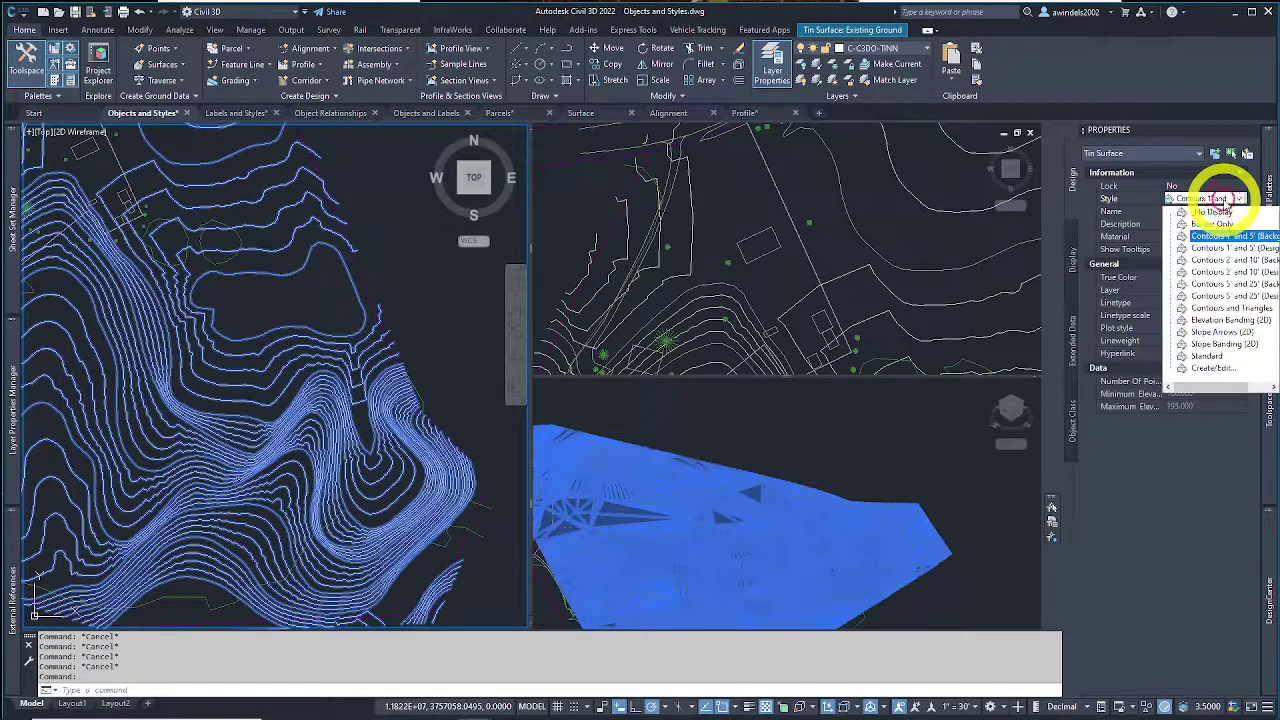
{"action": "left_click", "coordinate": [1237, 320]}
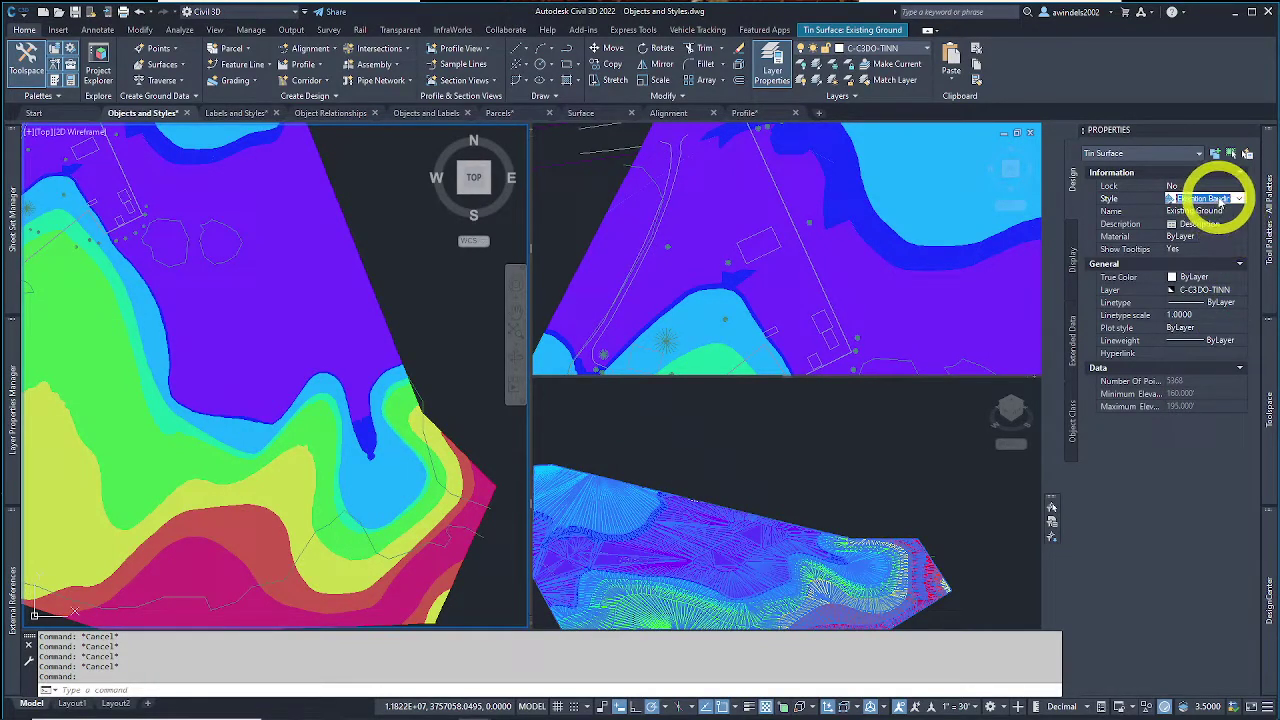
Step: Set the Existing Ground surface style to Contours and Triangles in its object properties and clear the selection
{"action": "left_click", "coordinate": [1219, 201]}
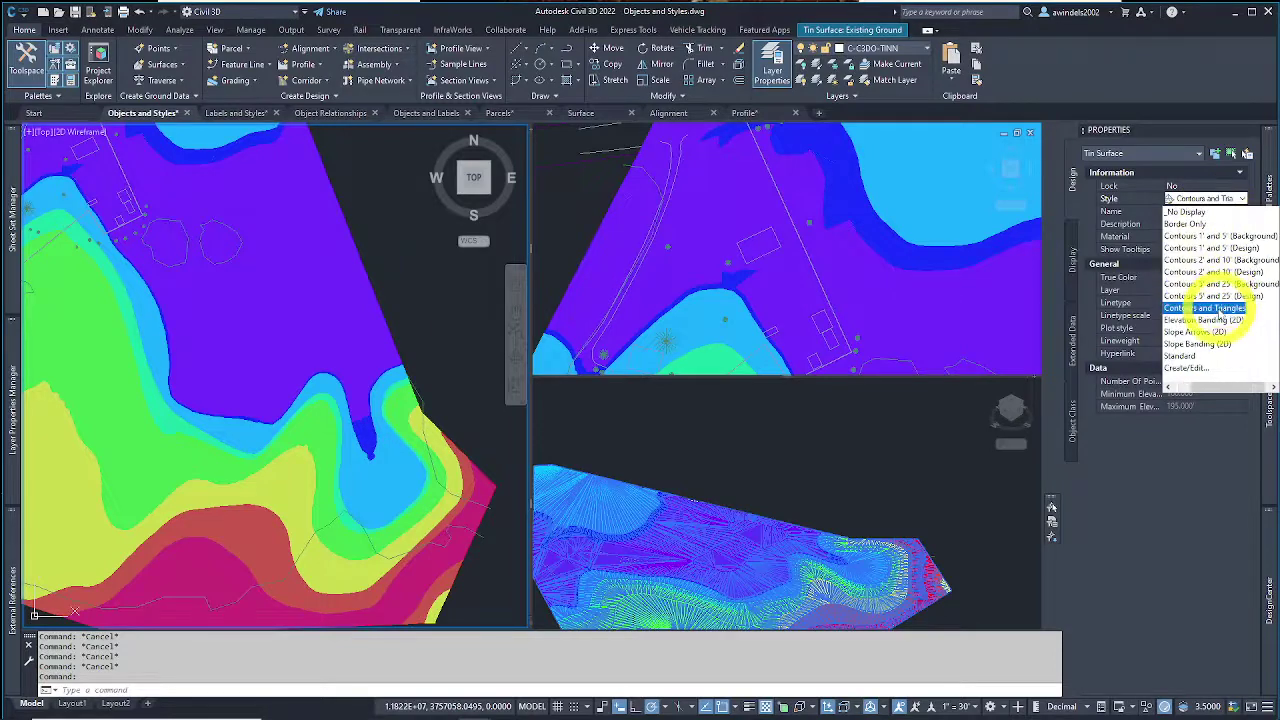
{"action": "left_click", "coordinate": [1207, 308]}
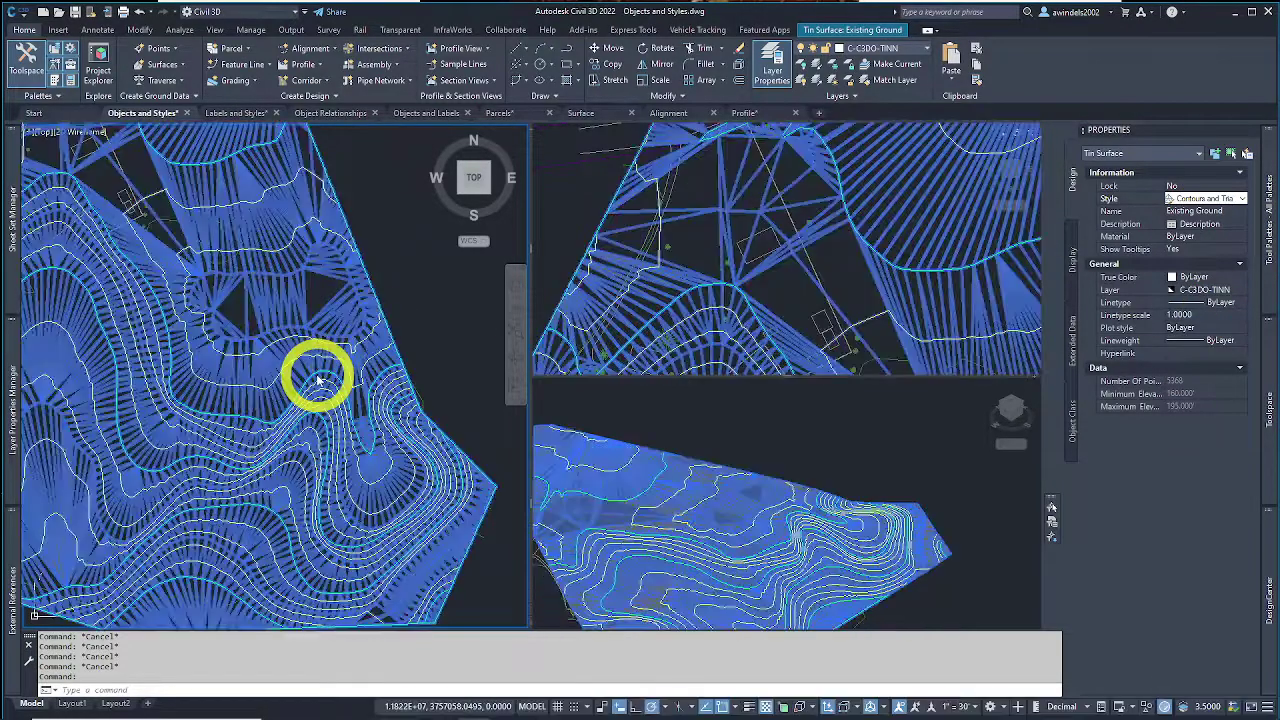
{"action": "key", "text": "Escape"}
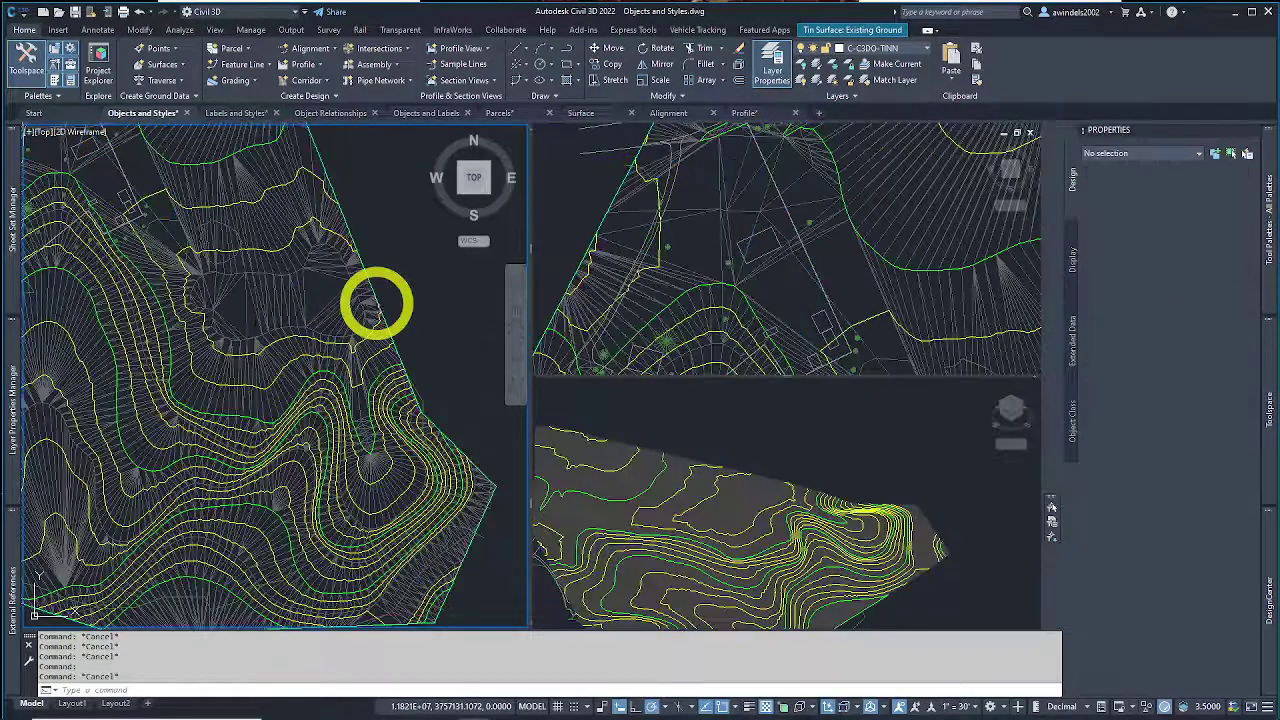
{"action": "scroll", "coordinate": [377, 300], "scroll_direction": "up", "scroll_amount": 2}
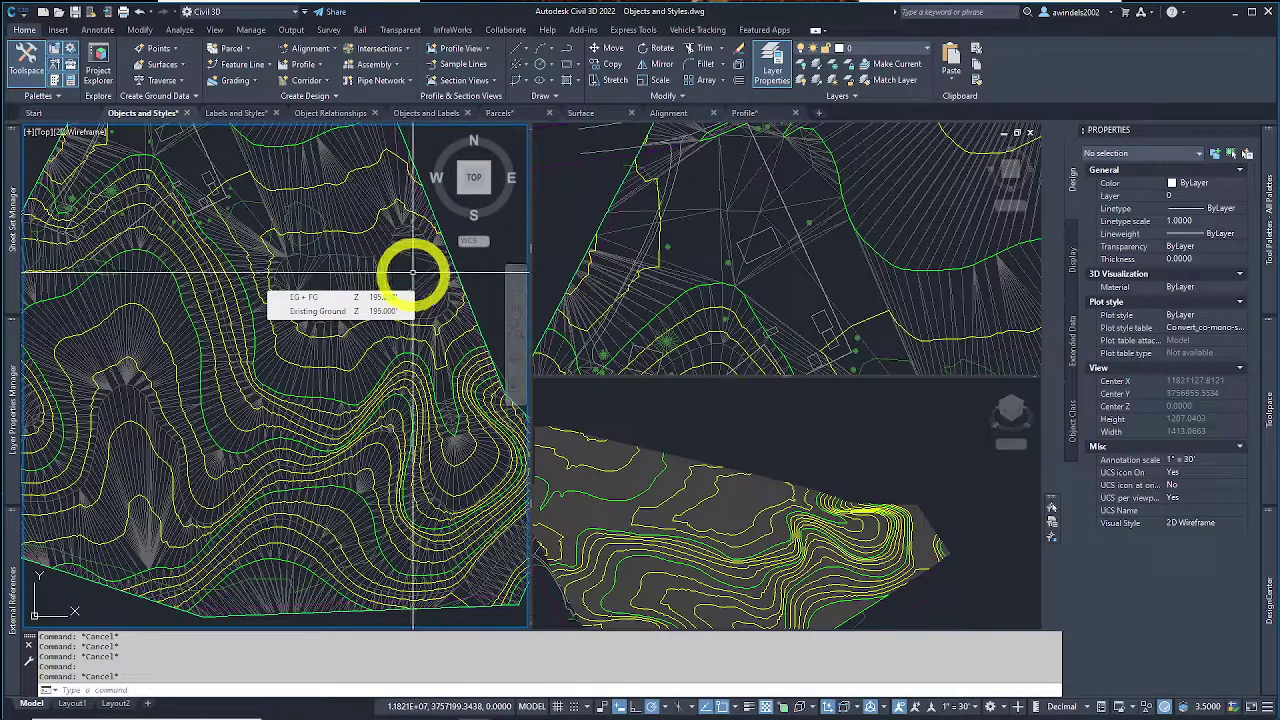
{"action": "key", "text": "Escape"}
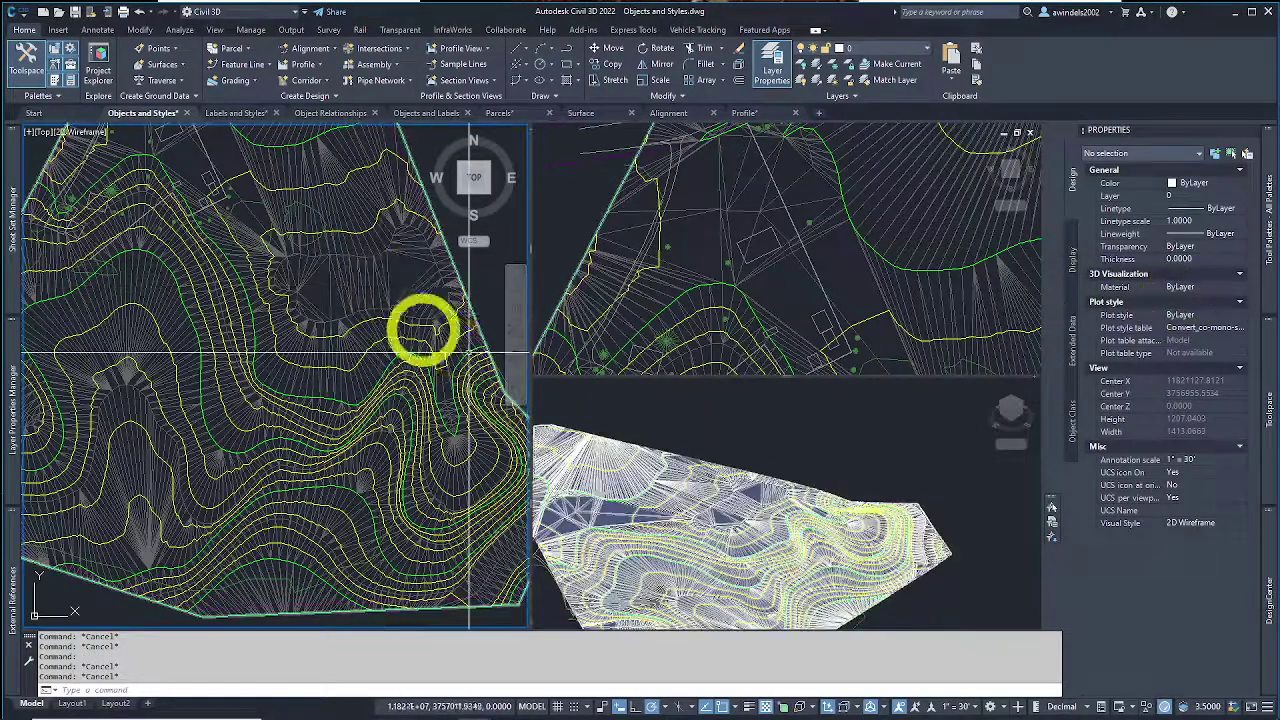
Step: Select the Existing Ground surface in the plan view, set its style to Contours 1' and 5' (Design), and deselect it
{"action": "left_click", "coordinate": [383, 310]}
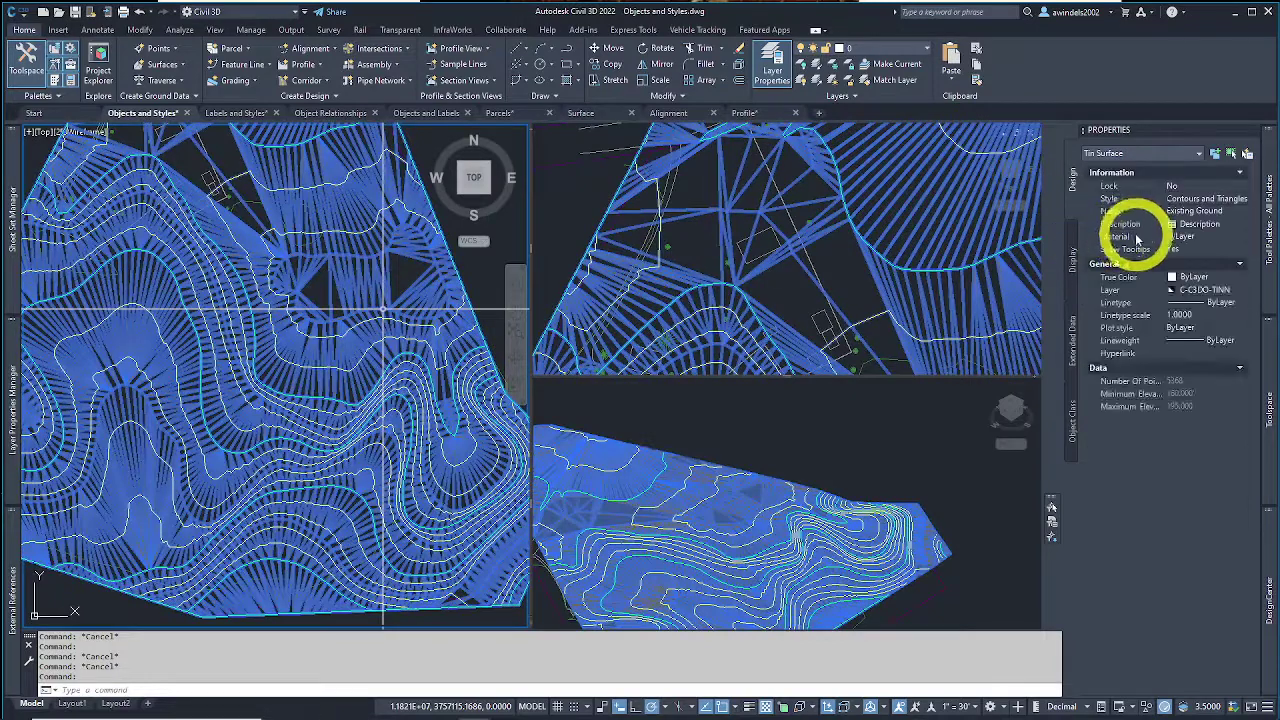
{"action": "left_click", "coordinate": [1220, 202]}
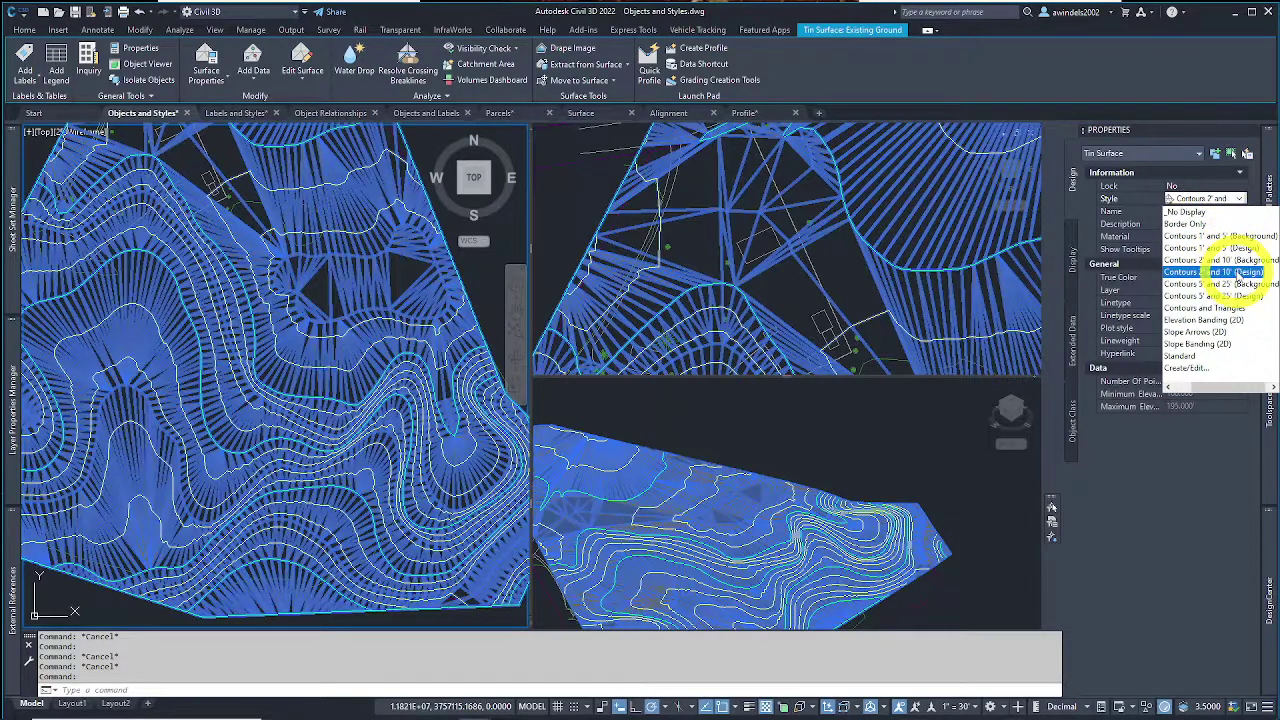
{"action": "left_click", "coordinate": [1237, 247]}
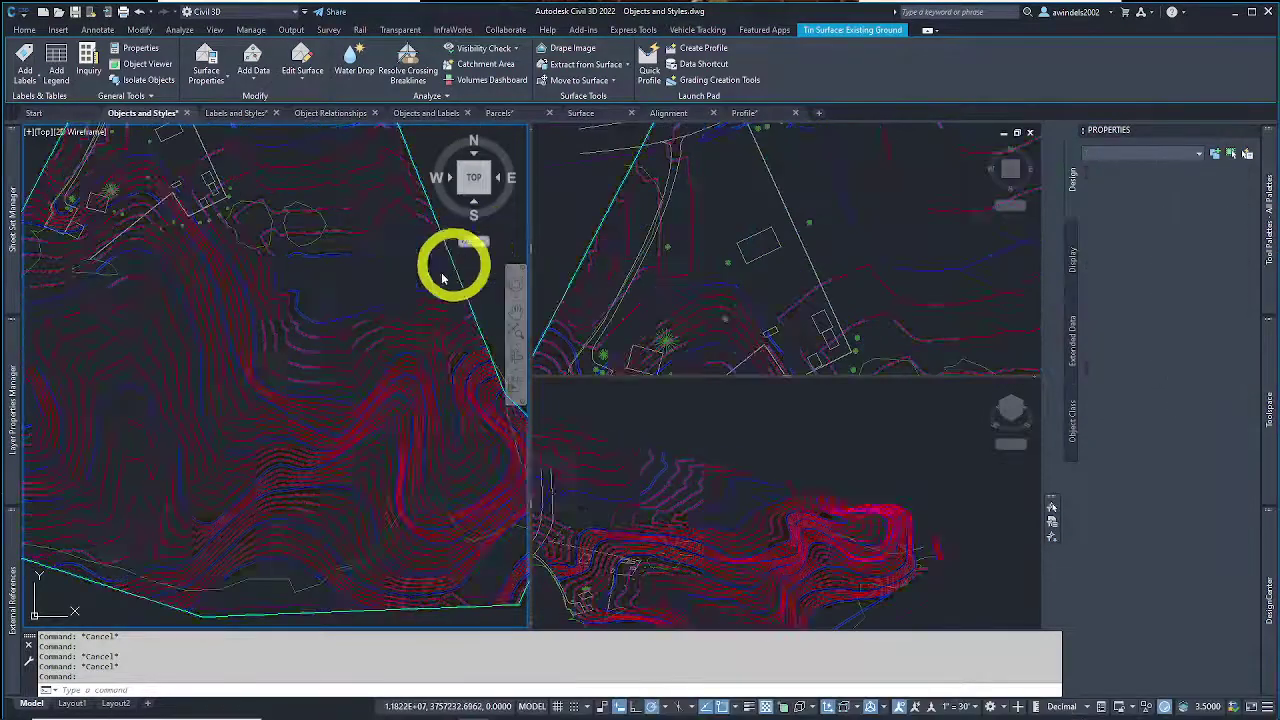
{"action": "middle_click_drag", "start_coordinate": [420, 286], "coordinate": [466, 294]}
{"action": "key", "text": "Escape"}
{"action": "scroll", "coordinate": [430, 300], "scroll_direction": "down", "scroll_amount": 4}
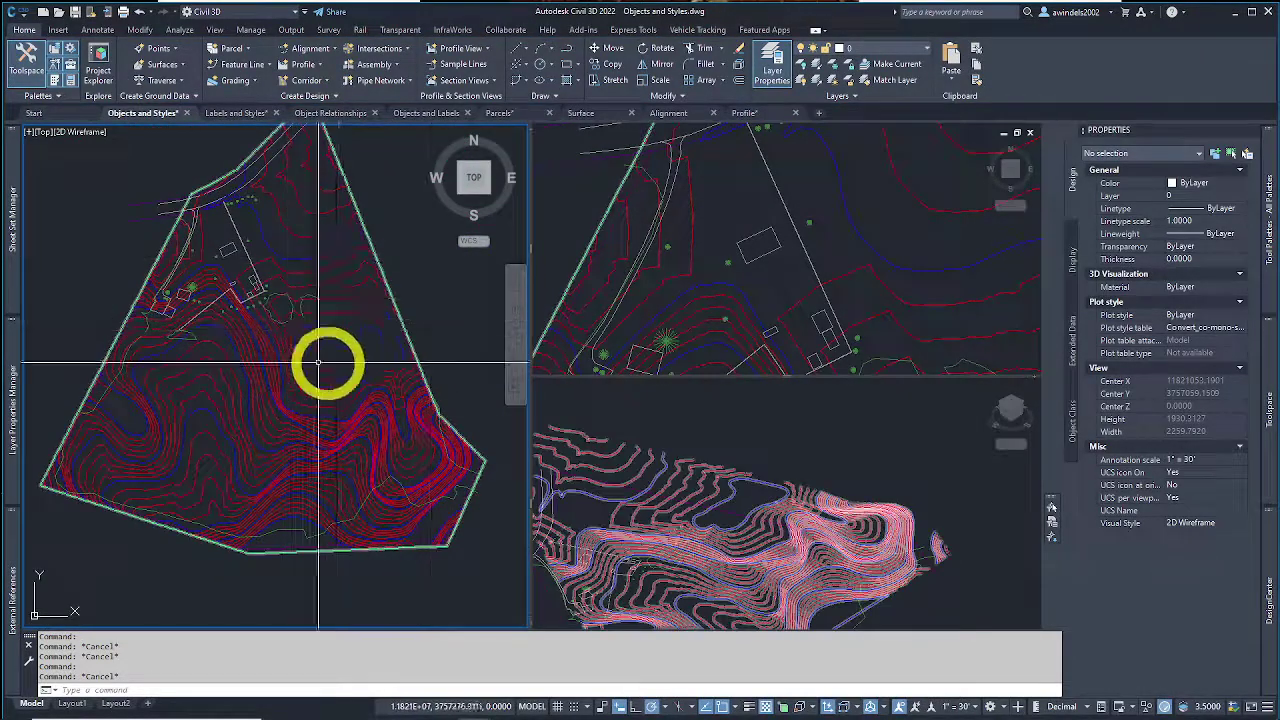
{"action": "mouse_move", "coordinate": [335, 345]}
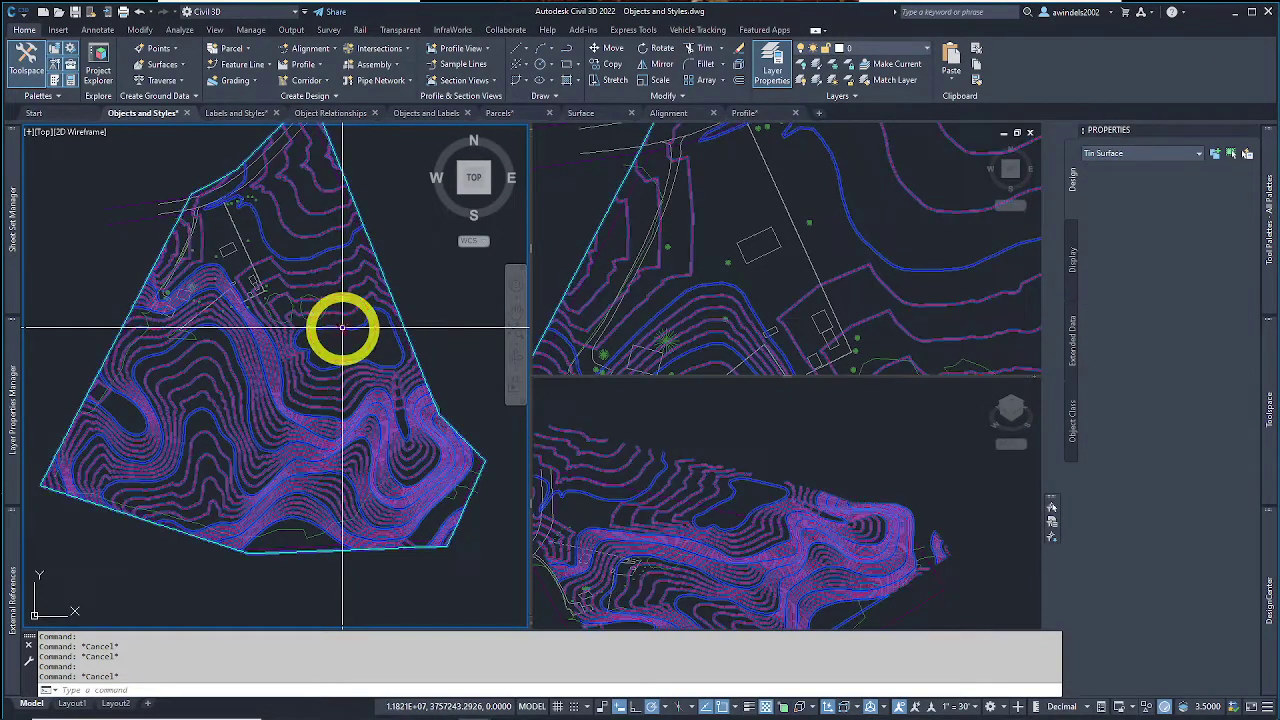
Step: Reselect the Existing Ground surface, change its style to Contours 1' and 5' (Background), and clear the selection
{"action": "left_click", "coordinate": [346, 327]}
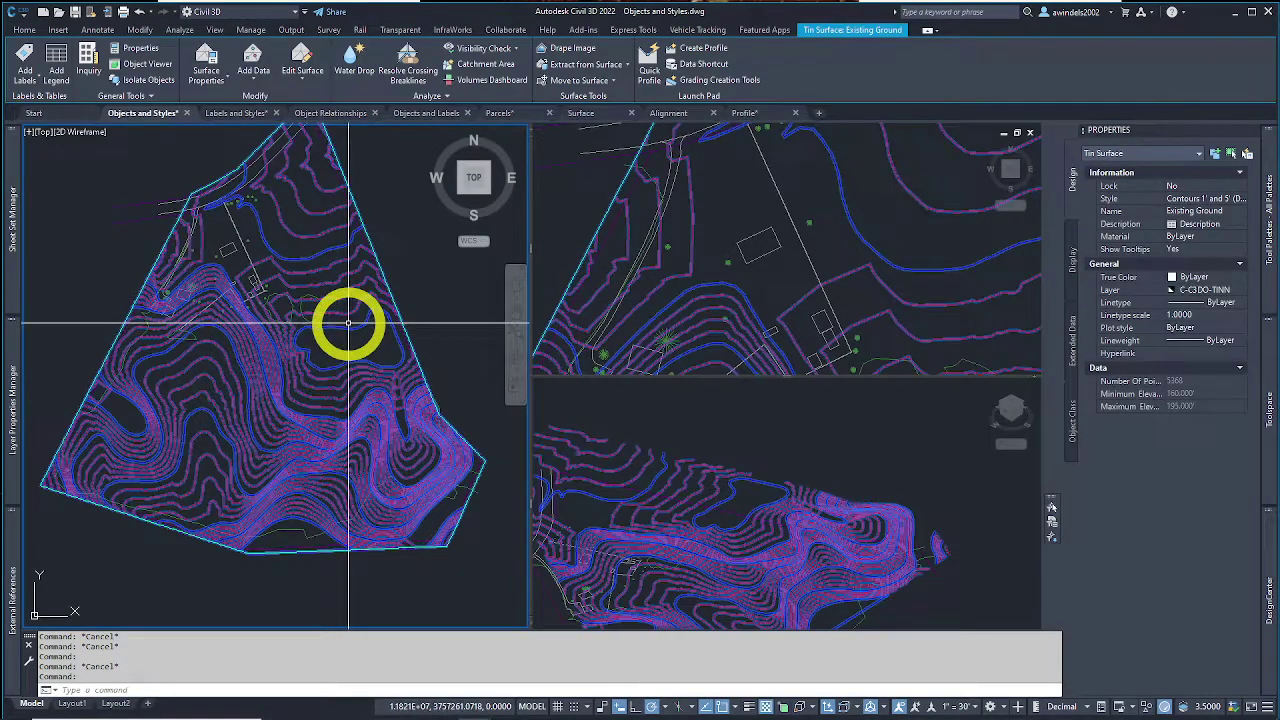
{"action": "left_click", "coordinate": [1187, 199]}
{"action": "left_click", "coordinate": [1187, 199]}
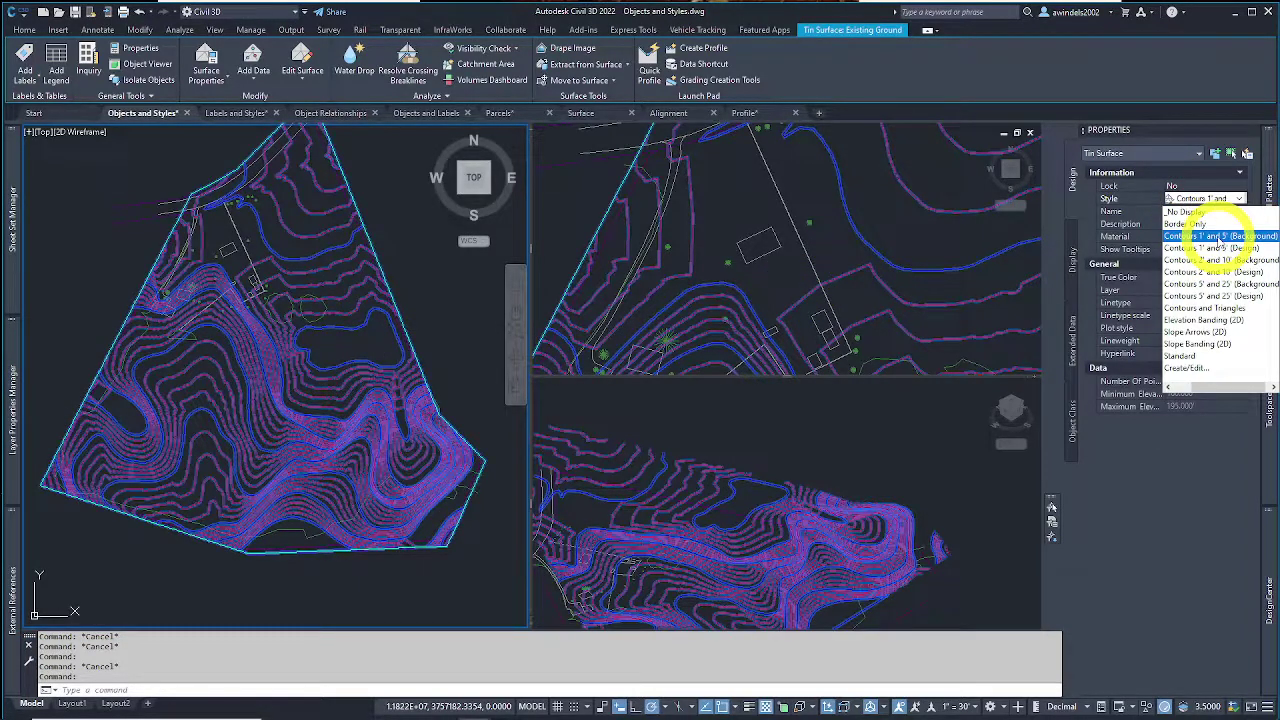
{"action": "left_click", "coordinate": [1222, 237]}
{"action": "key", "text": "Escape"}
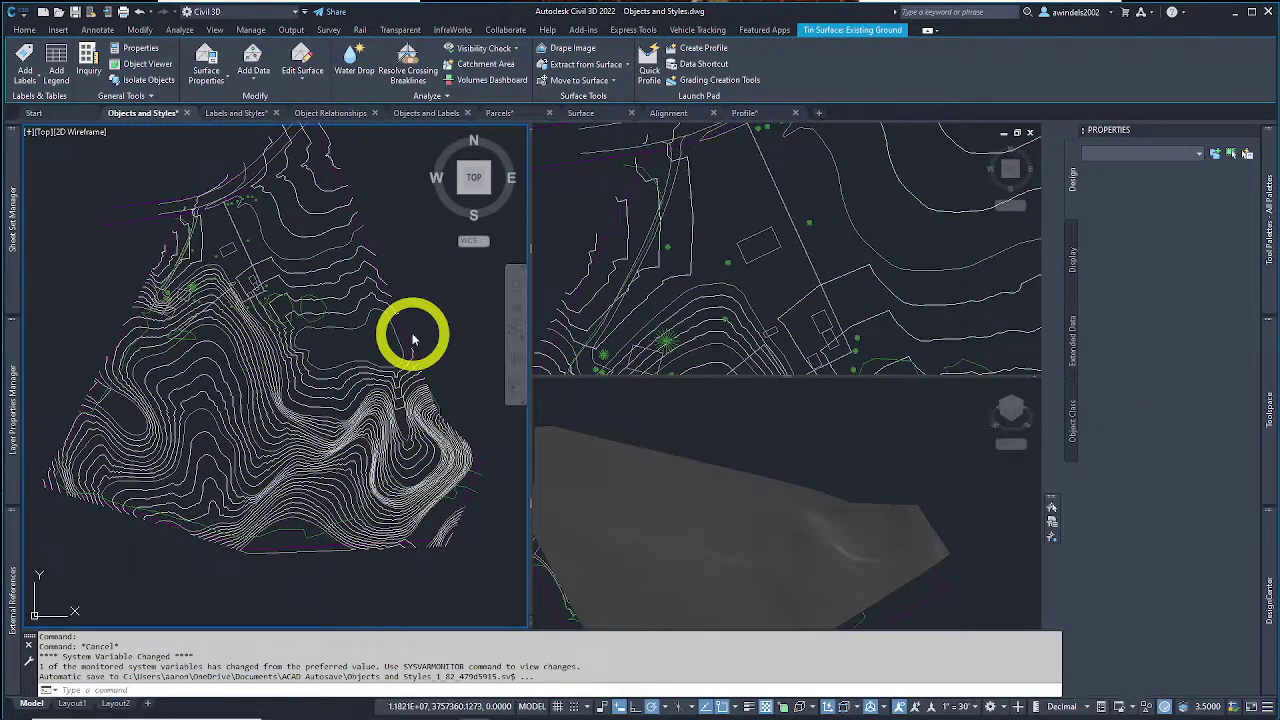
{"action": "key", "text": "Escape"}
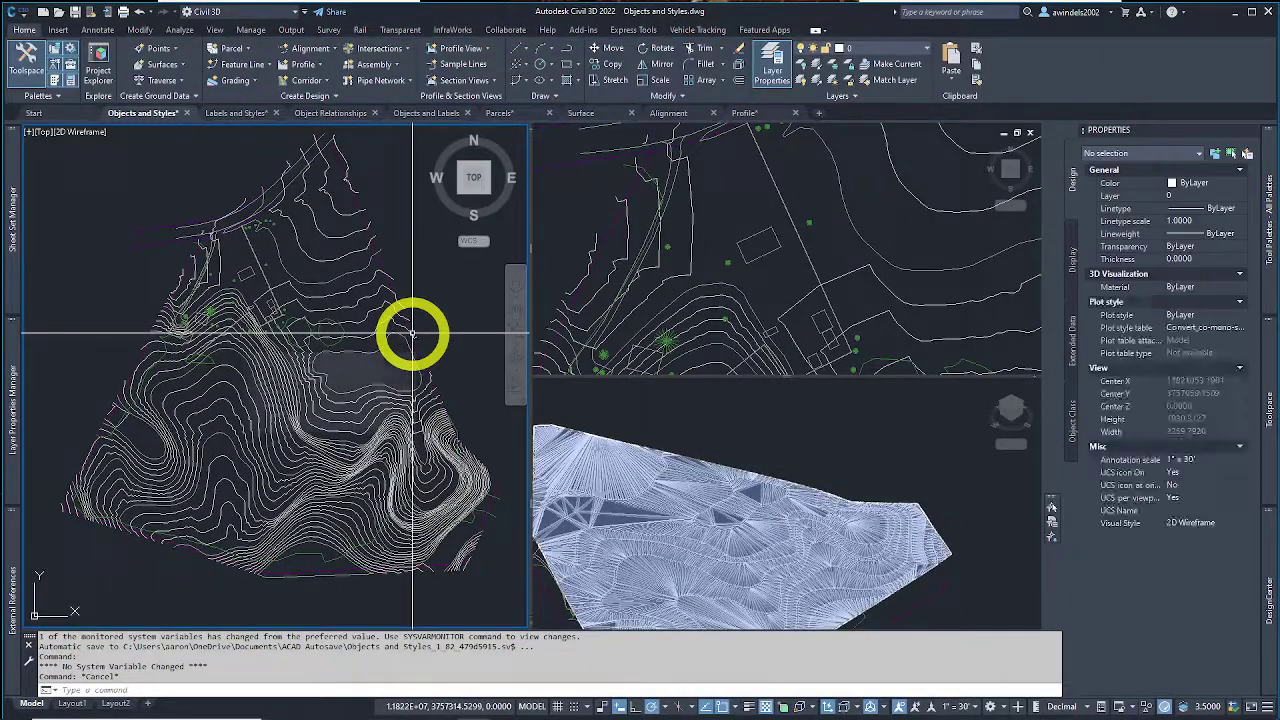
Step: Open the Existing Ground surface's current style for editing and show its component display settings for the plan view direction
{"action": "left_click", "coordinate": [377, 311]}
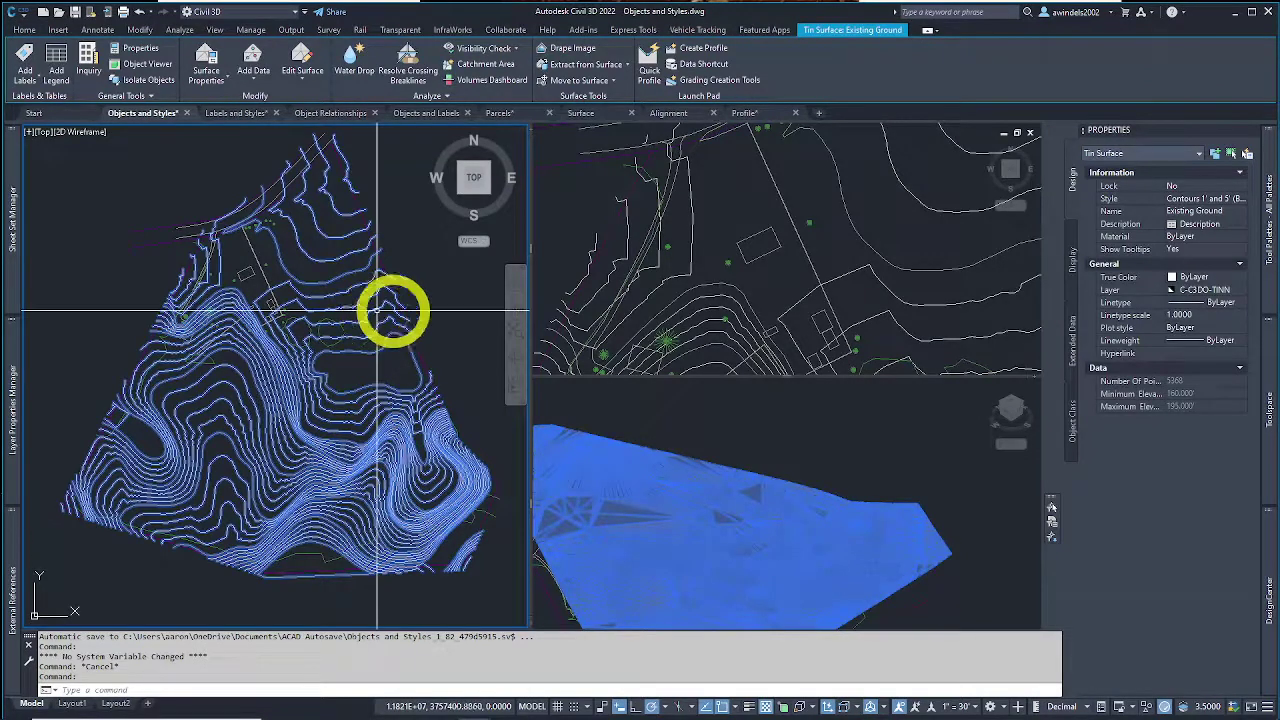
{"action": "left_click", "coordinate": [298, 80]}
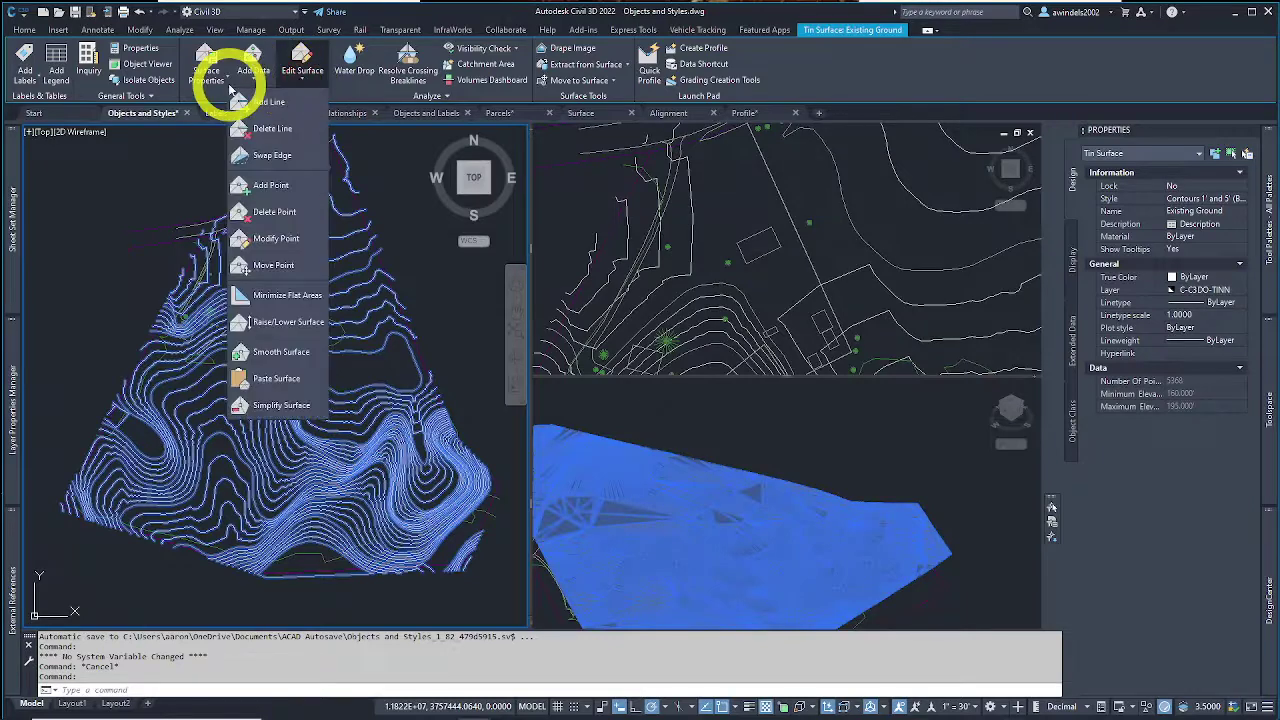
{"action": "left_click", "coordinate": [228, 84]}
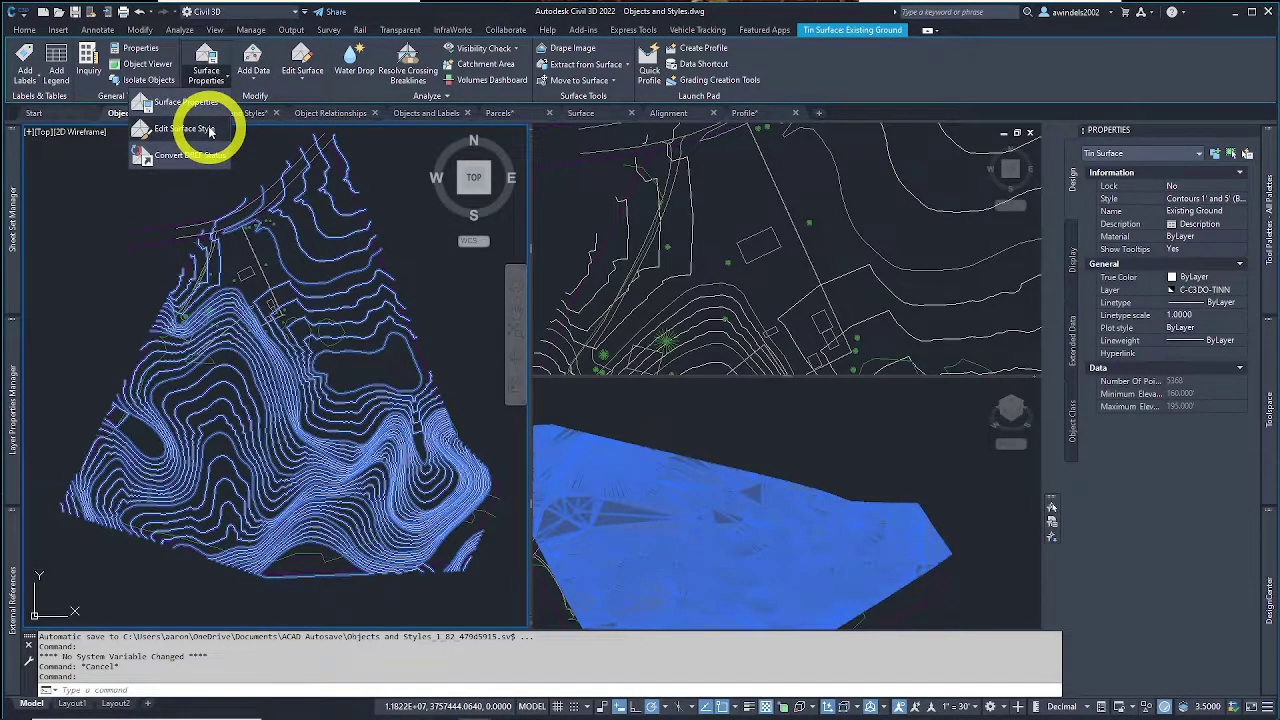
{"action": "left_click", "coordinate": [210, 129]}
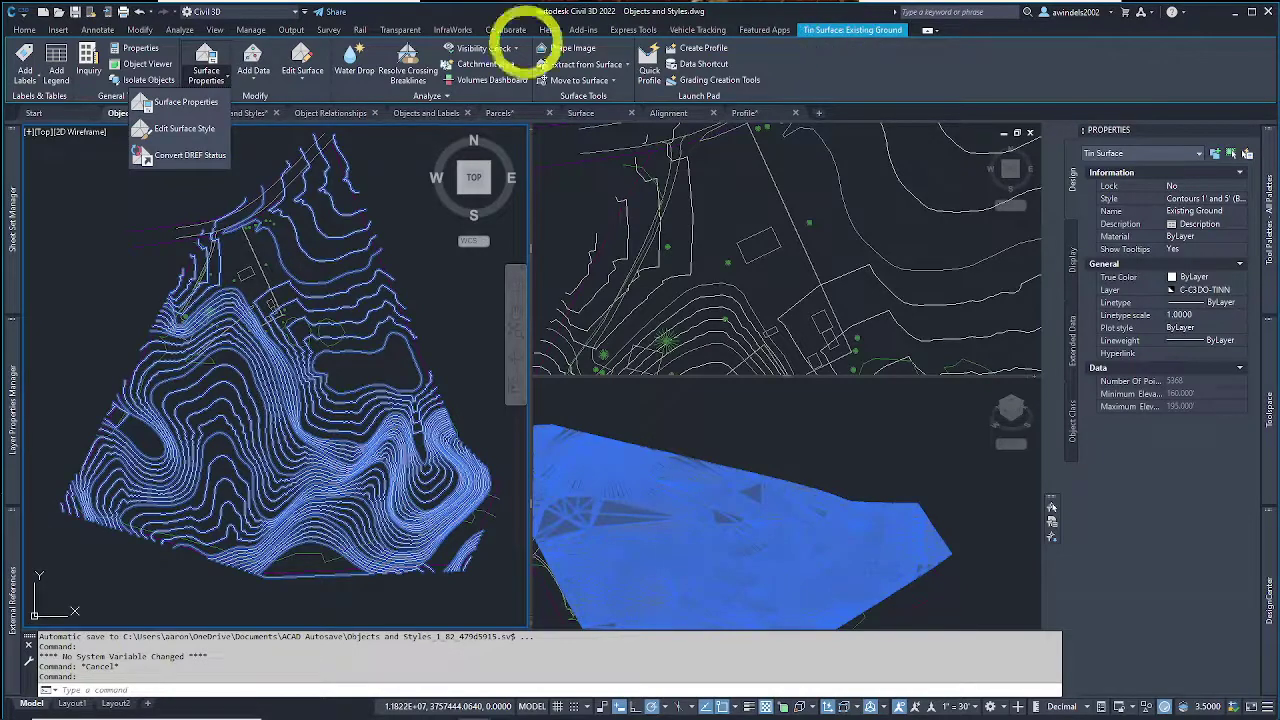
{"action": "left_click", "coordinate": [168, 130]}
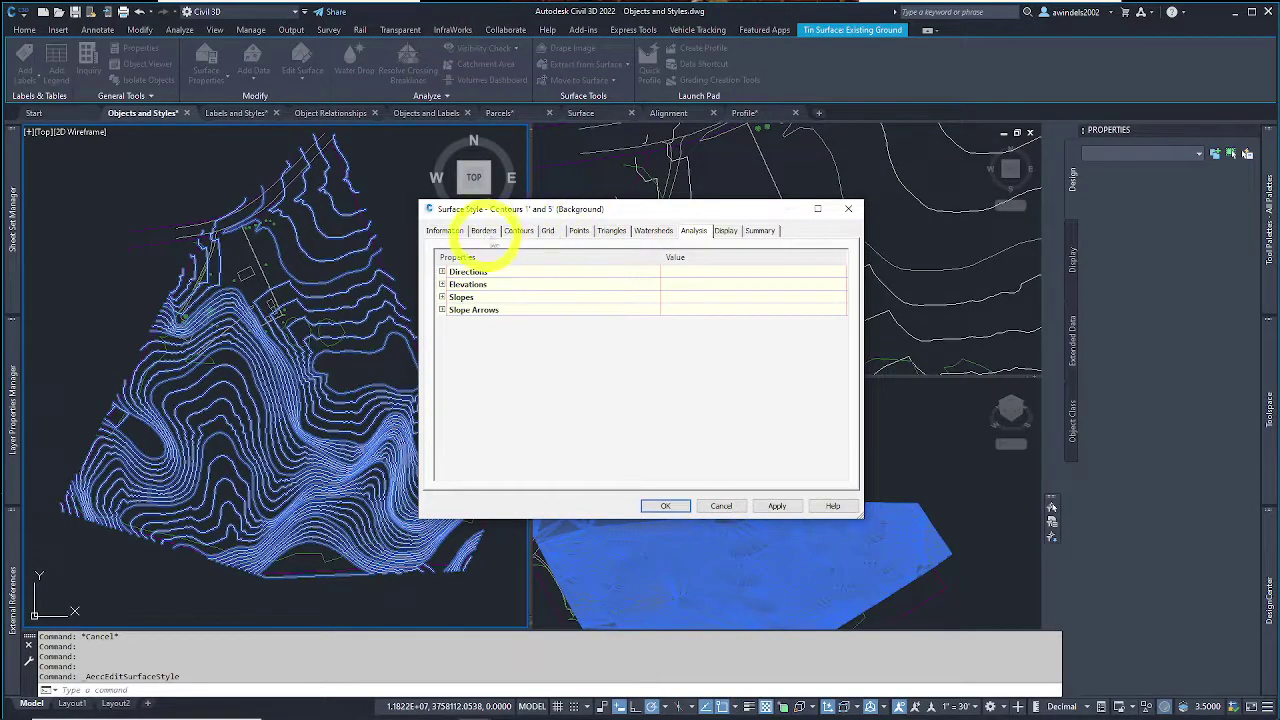
{"action": "left_click", "coordinate": [726, 231]}
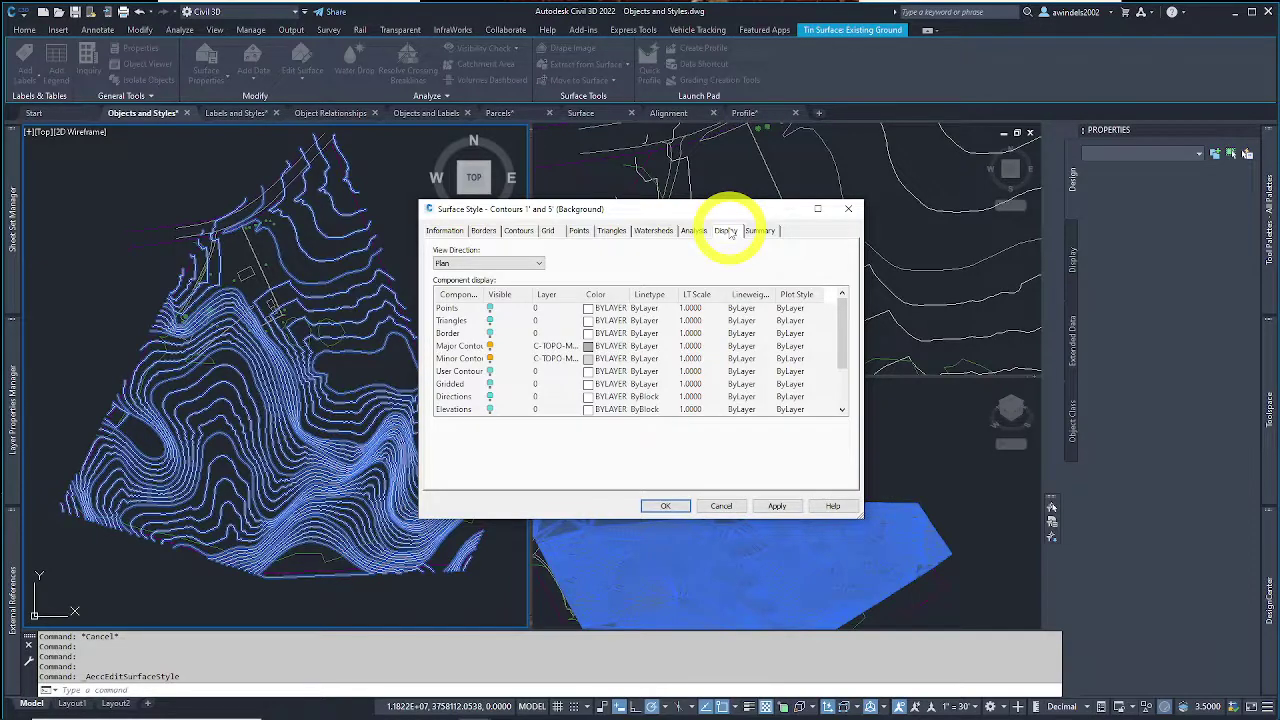
Step: Widen the component and layer columns of the display settings and check the layer assigned to the Major Contour component
{"action": "left_click", "coordinate": [458, 346]}
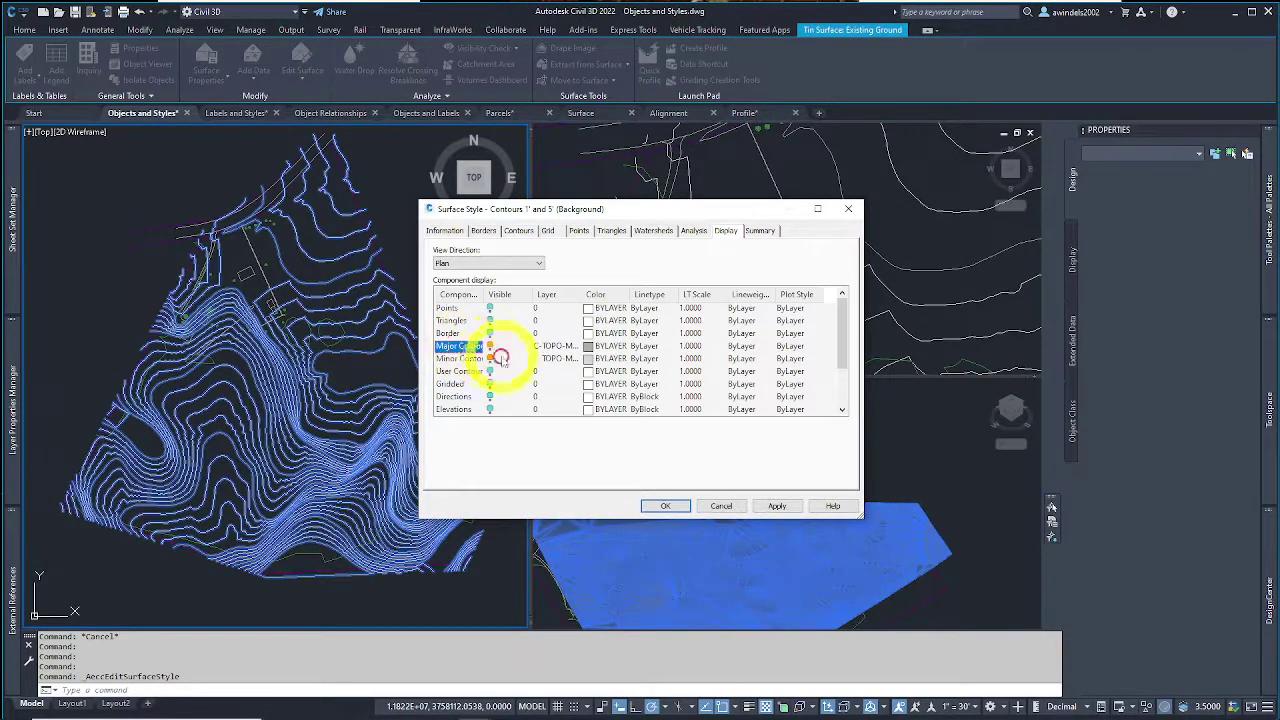
{"action": "left_click", "coordinate": [490, 352]}
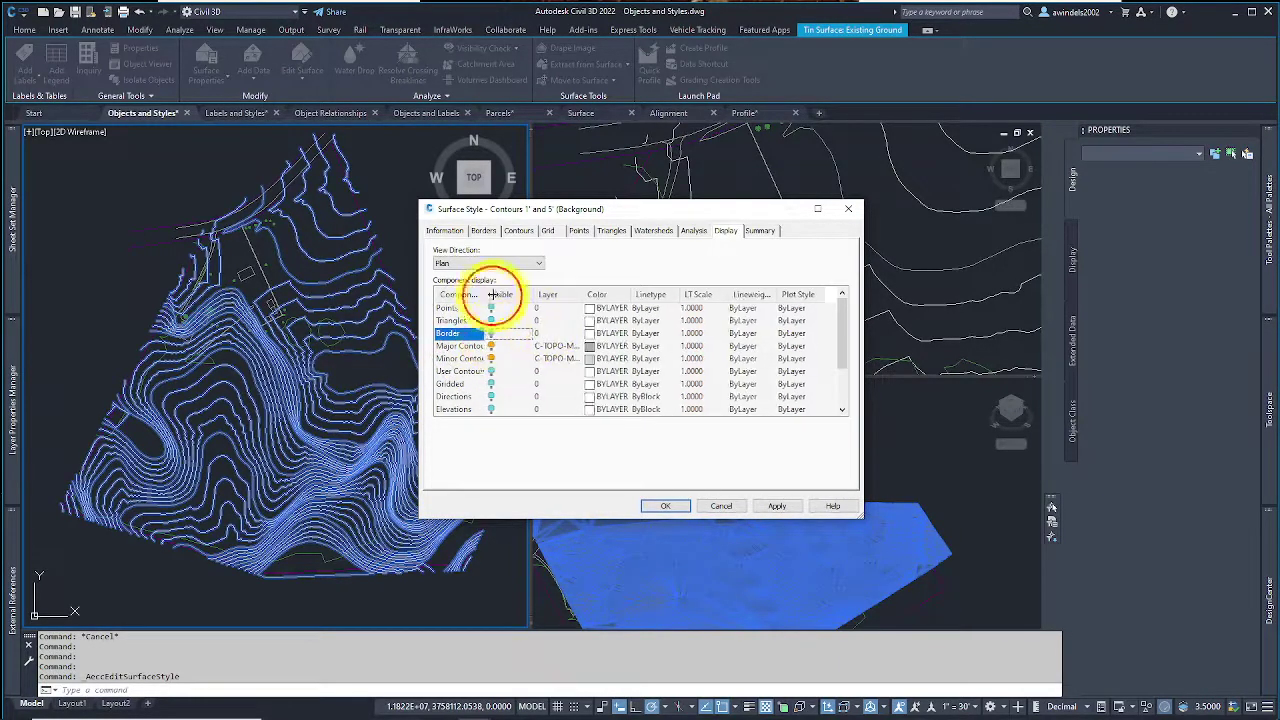
{"action": "left_click_drag", "start_coordinate": [486, 294], "coordinate": [498, 294]}
{"action": "left_click_drag", "start_coordinate": [591, 294], "coordinate": [617, 294]}
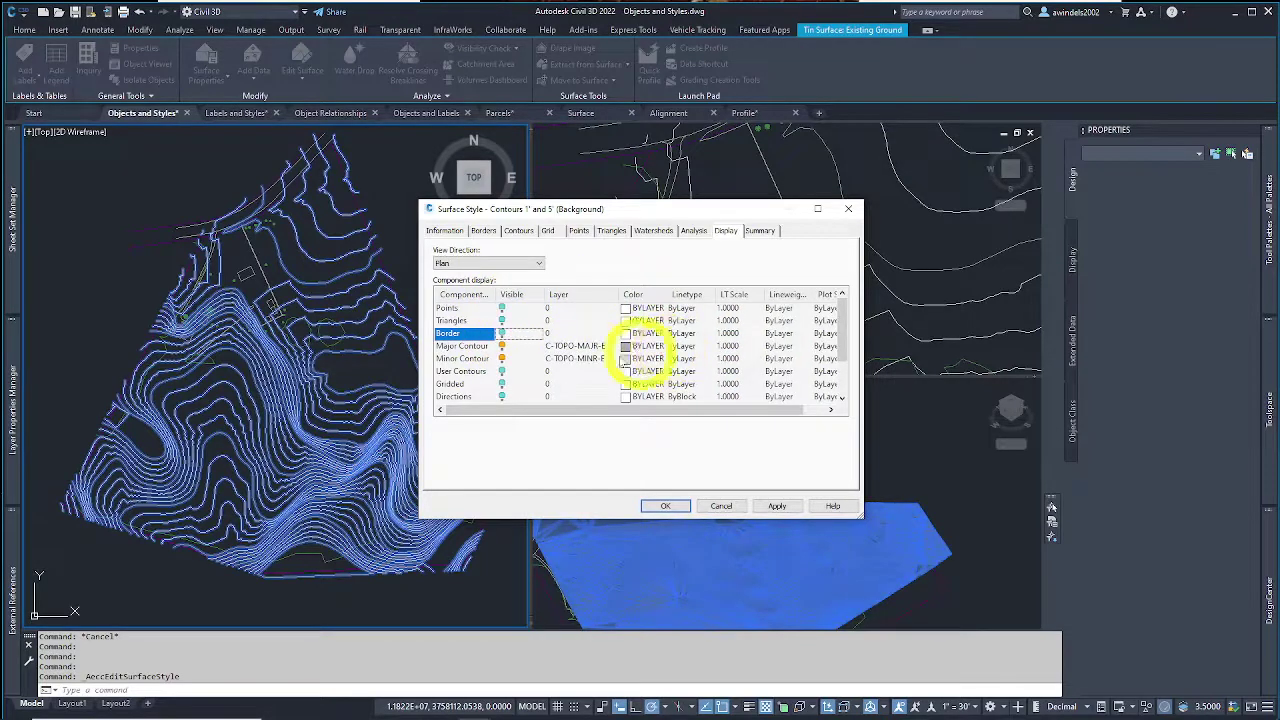
{"action": "left_click", "coordinate": [585, 346]}
{"action": "left_click", "coordinate": [595, 346]}
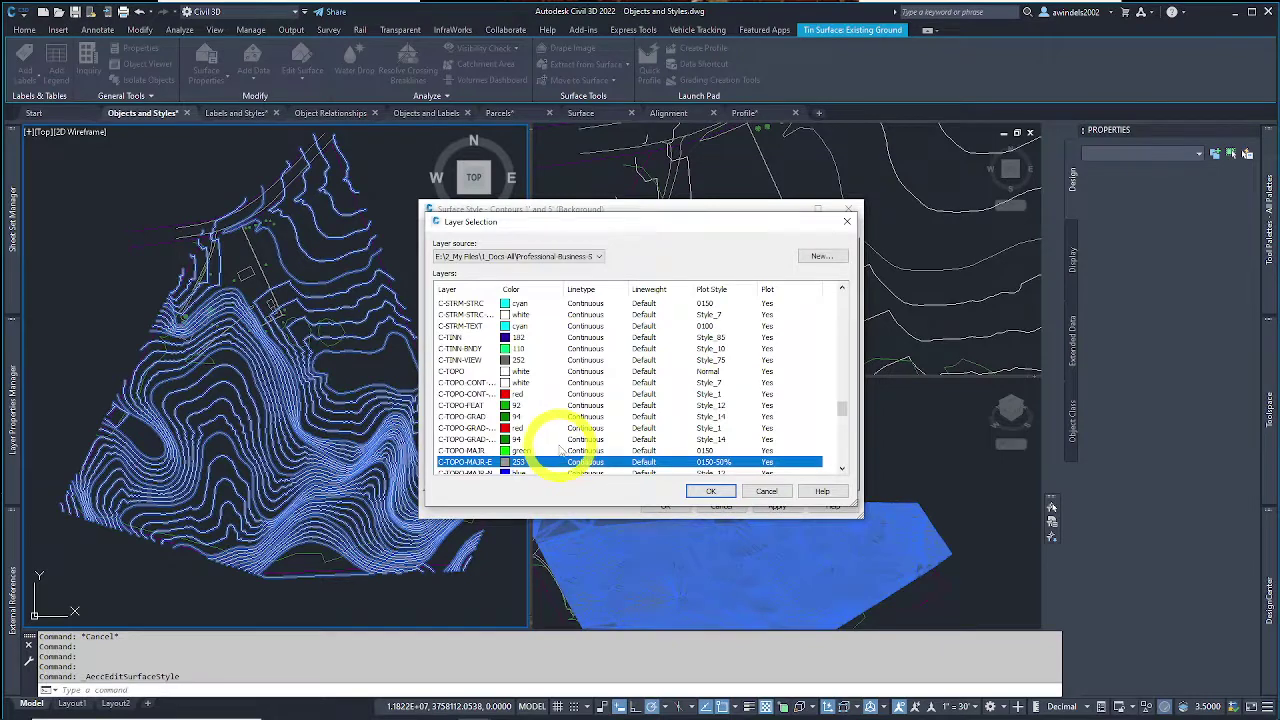
{"action": "key", "text": "Return"}
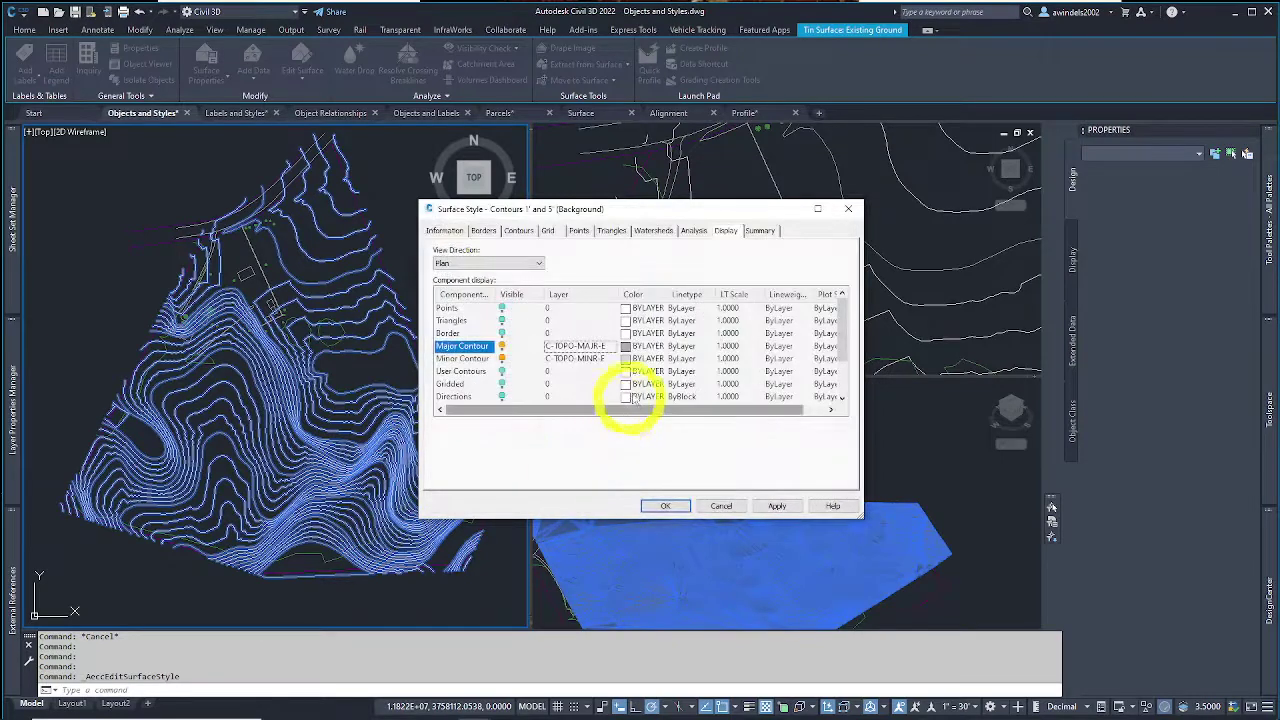
Step: Set the Major Contour color to index color 30, accept the surface style, and check the recolored contours in the plan view
{"action": "left_click", "coordinate": [626, 346]}
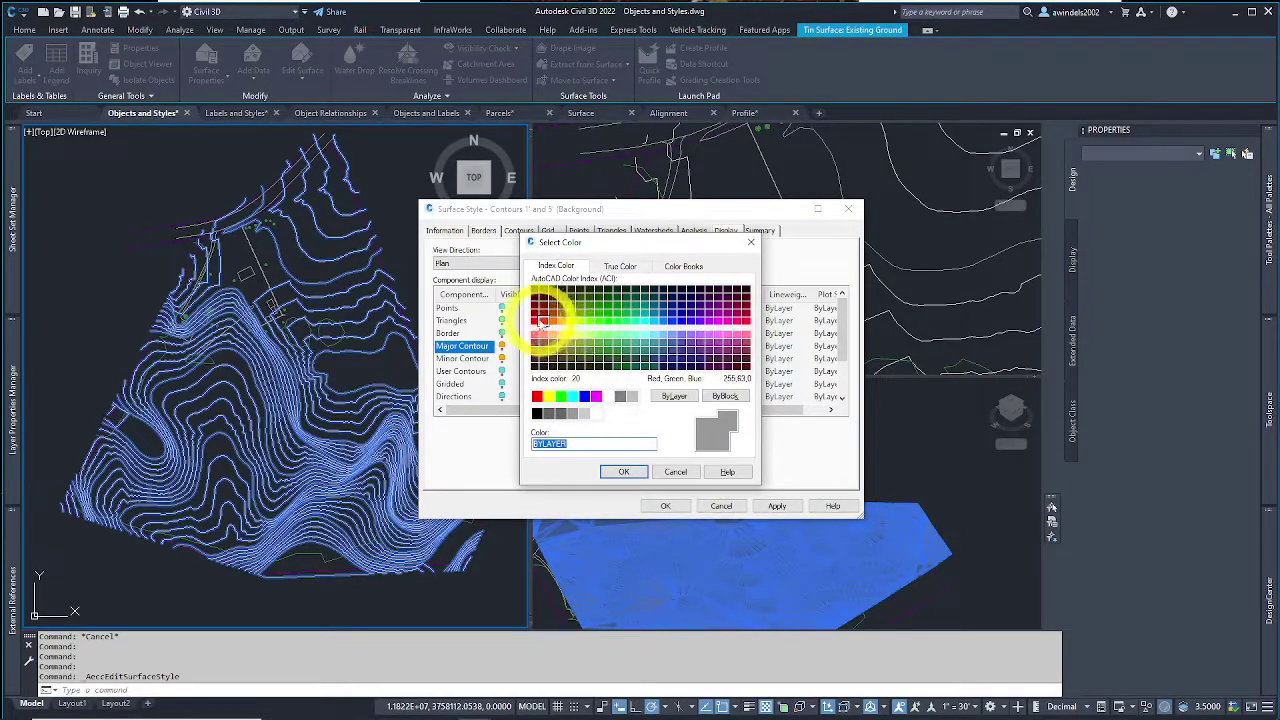
{"action": "left_click", "coordinate": [536, 322]}
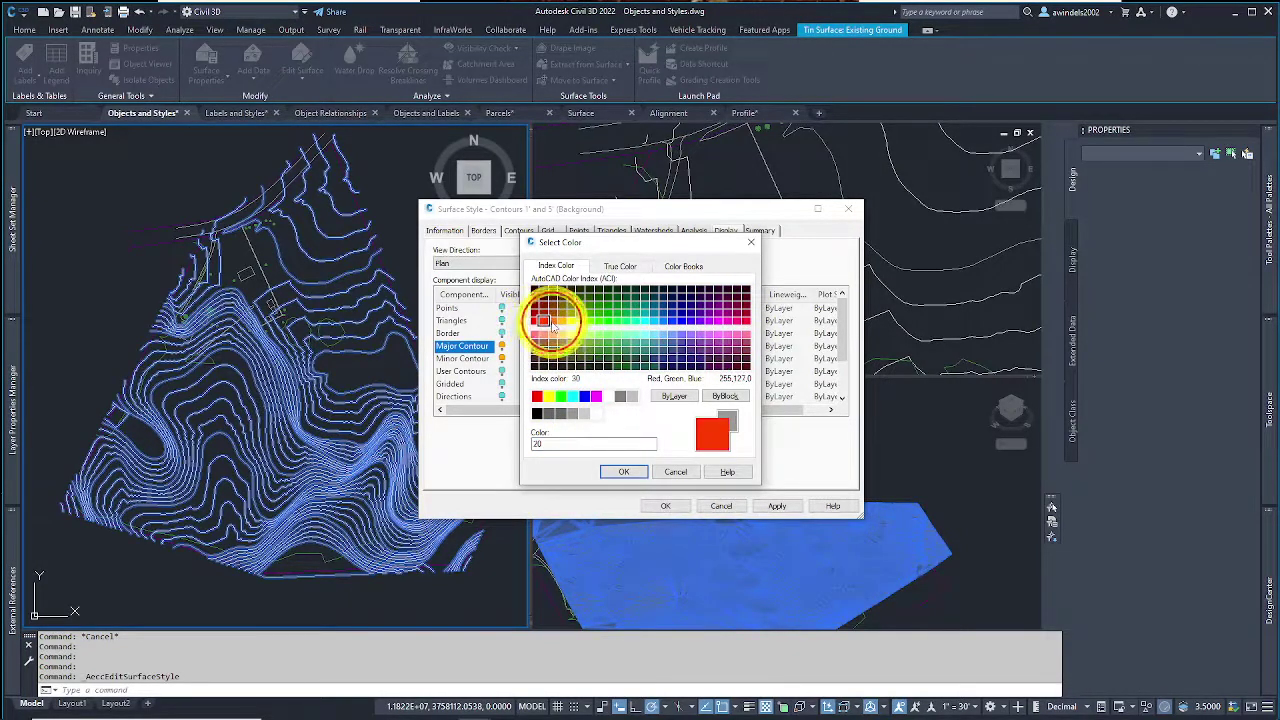
{"action": "left_click", "coordinate": [553, 322]}
{"action": "left_click", "coordinate": [623, 471]}
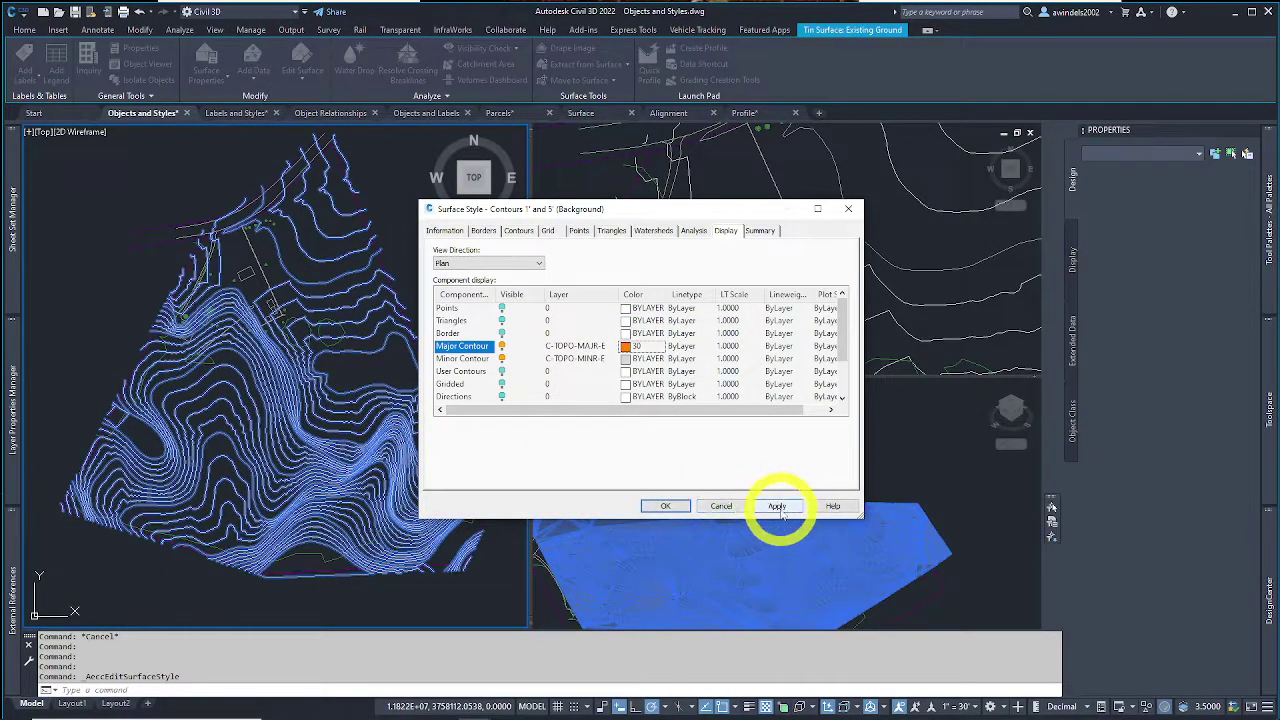
{"action": "left_click", "coordinate": [665, 506]}
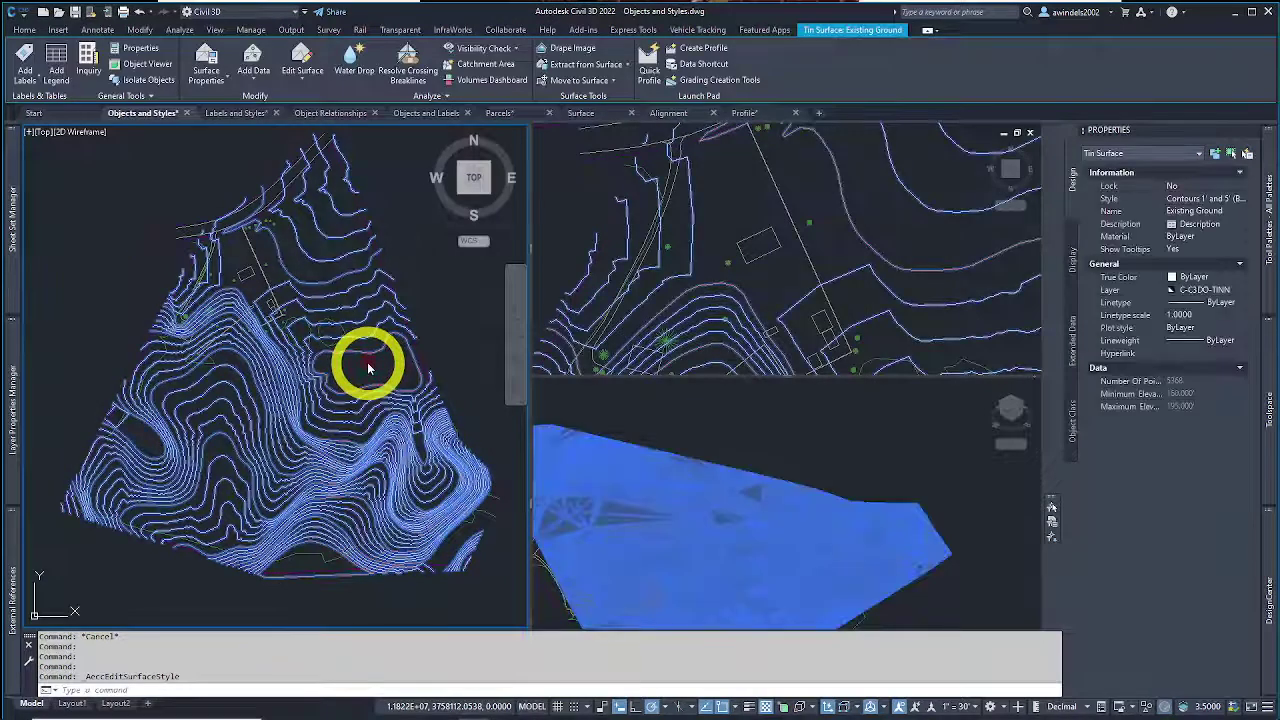
{"action": "key", "text": "Escape"}
{"action": "left_click", "coordinate": [430, 334]}
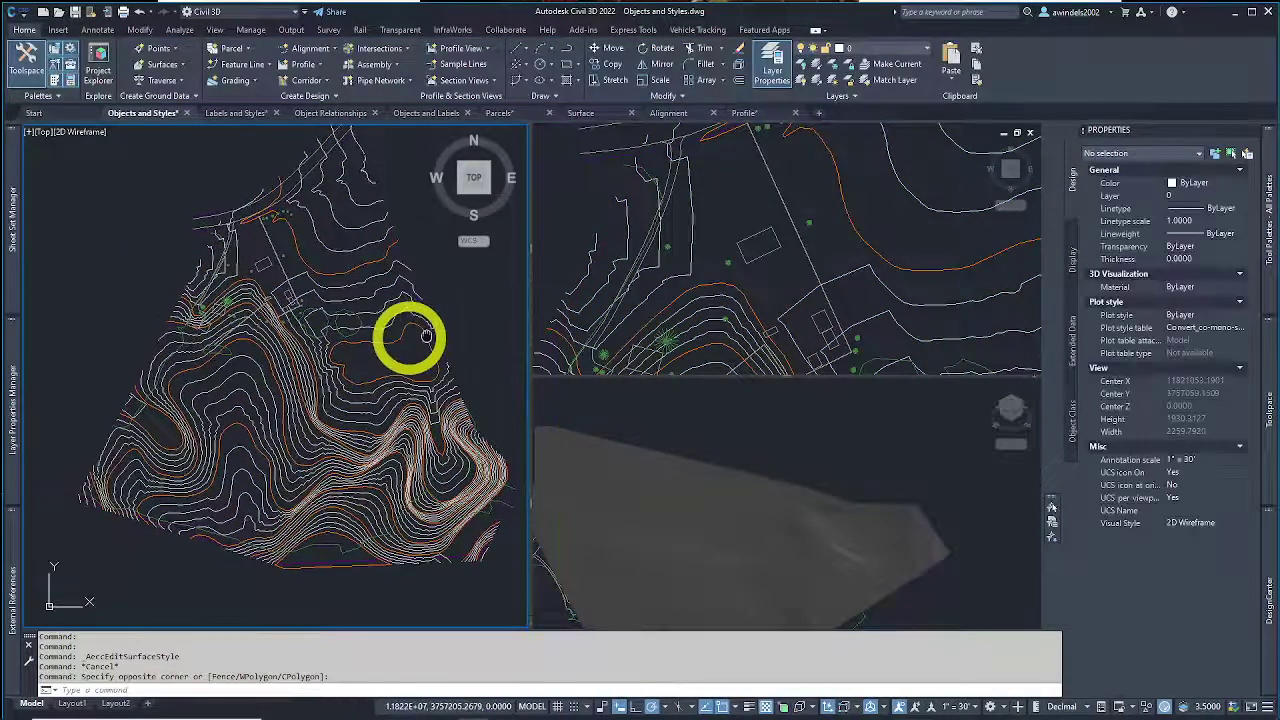
{"action": "scroll", "coordinate": [410, 340], "scroll_direction": "up", "scroll_amount": 2}
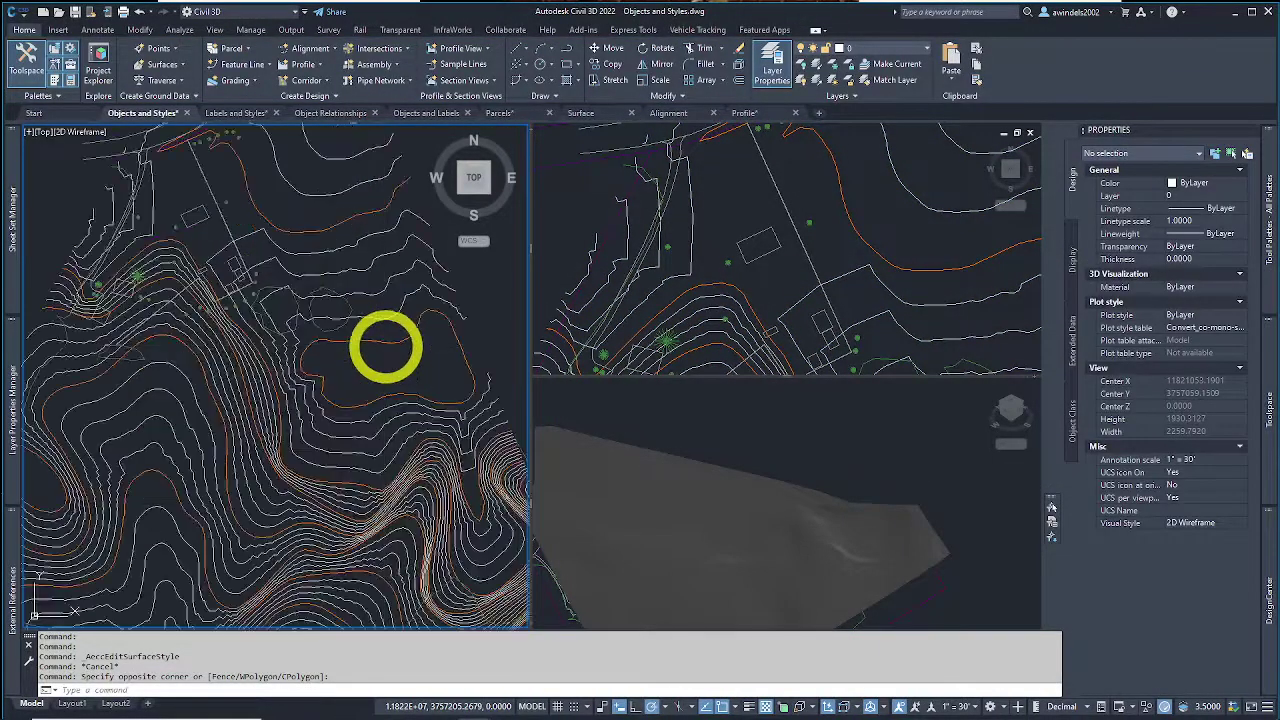
{"action": "key", "text": "Escape"}
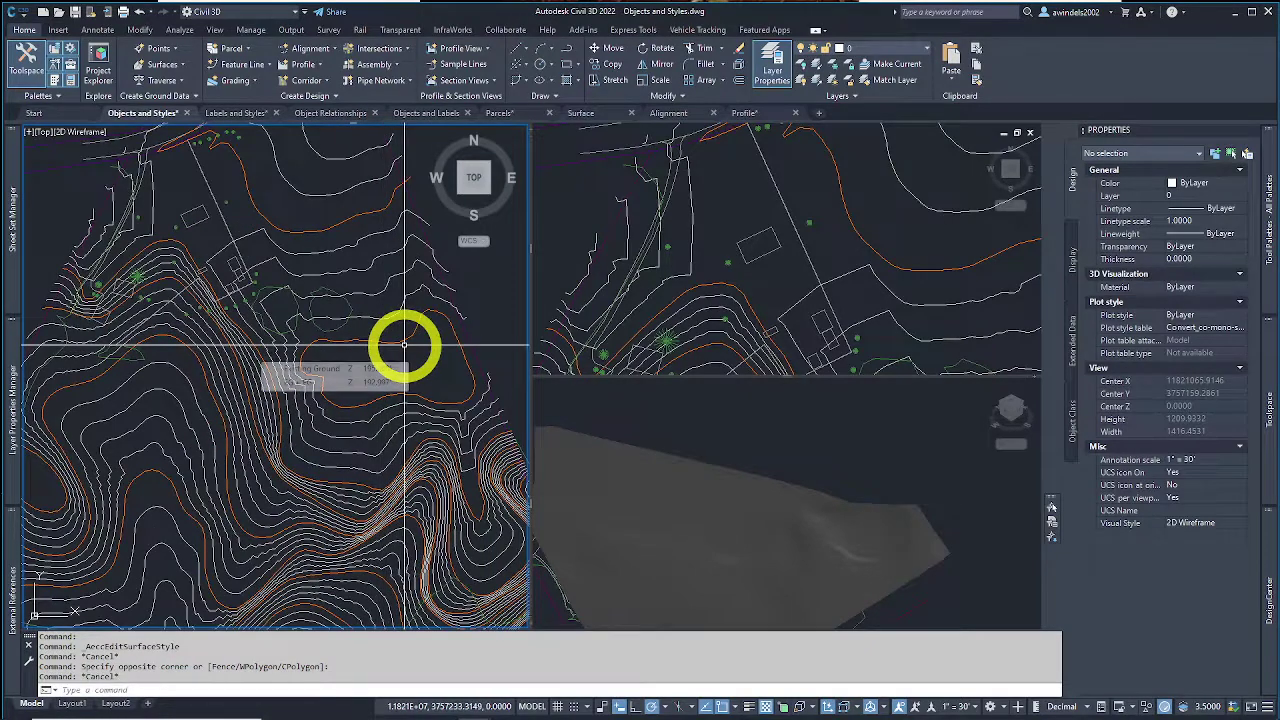
{"action": "scroll", "coordinate": [402, 344], "scroll_direction": "down", "scroll_amount": 2}
{"action": "middle_click_drag", "start_coordinate": [404, 344], "coordinate": [362, 361]}
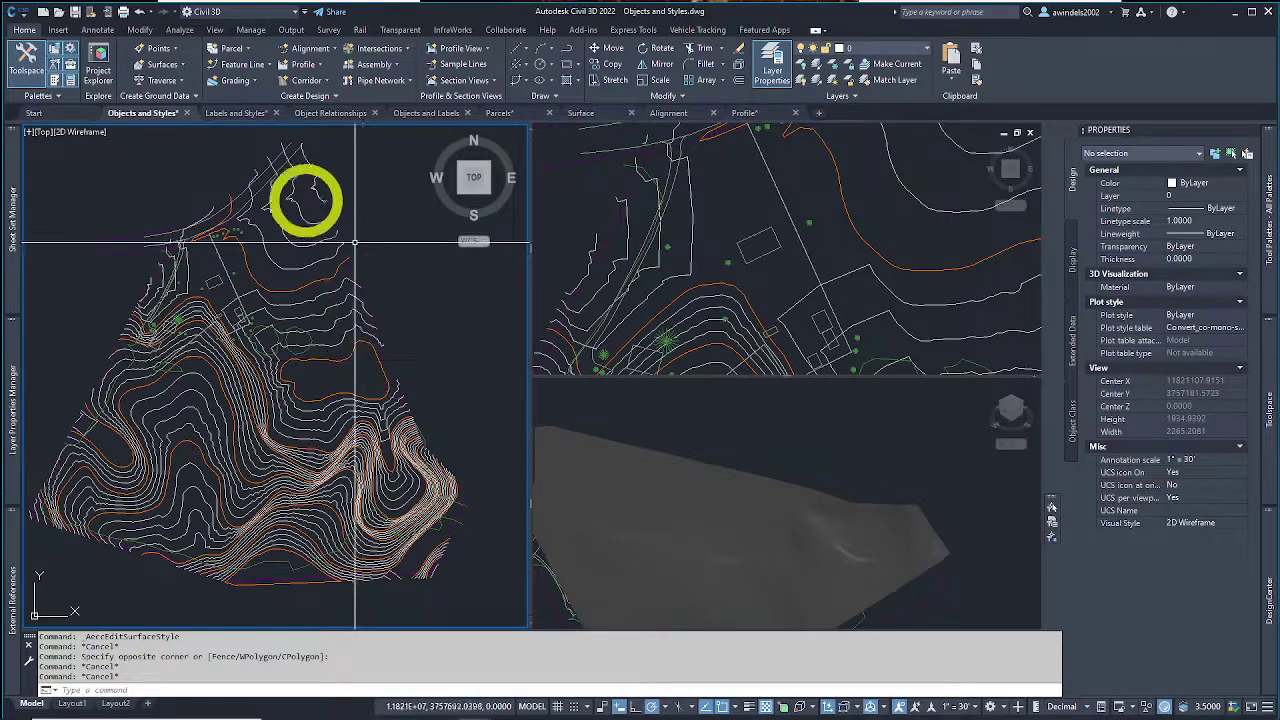
Step: Switch to the Objects and Labels drawing and bring the surface elevation label beside the Main Road A bend into view
{"action": "left_click", "coordinate": [418, 113]}
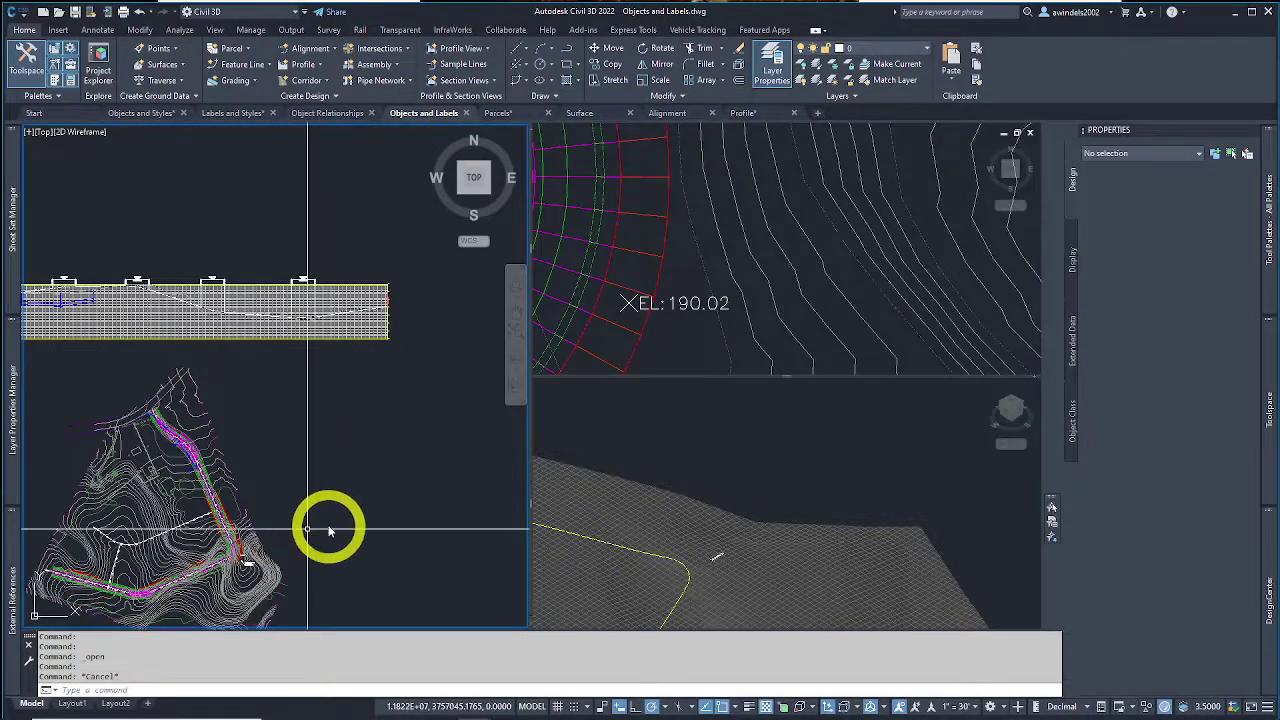
{"action": "key", "text": "Escape"}
{"action": "scroll", "coordinate": [277, 560], "scroll_direction": "up", "scroll_amount": 10}
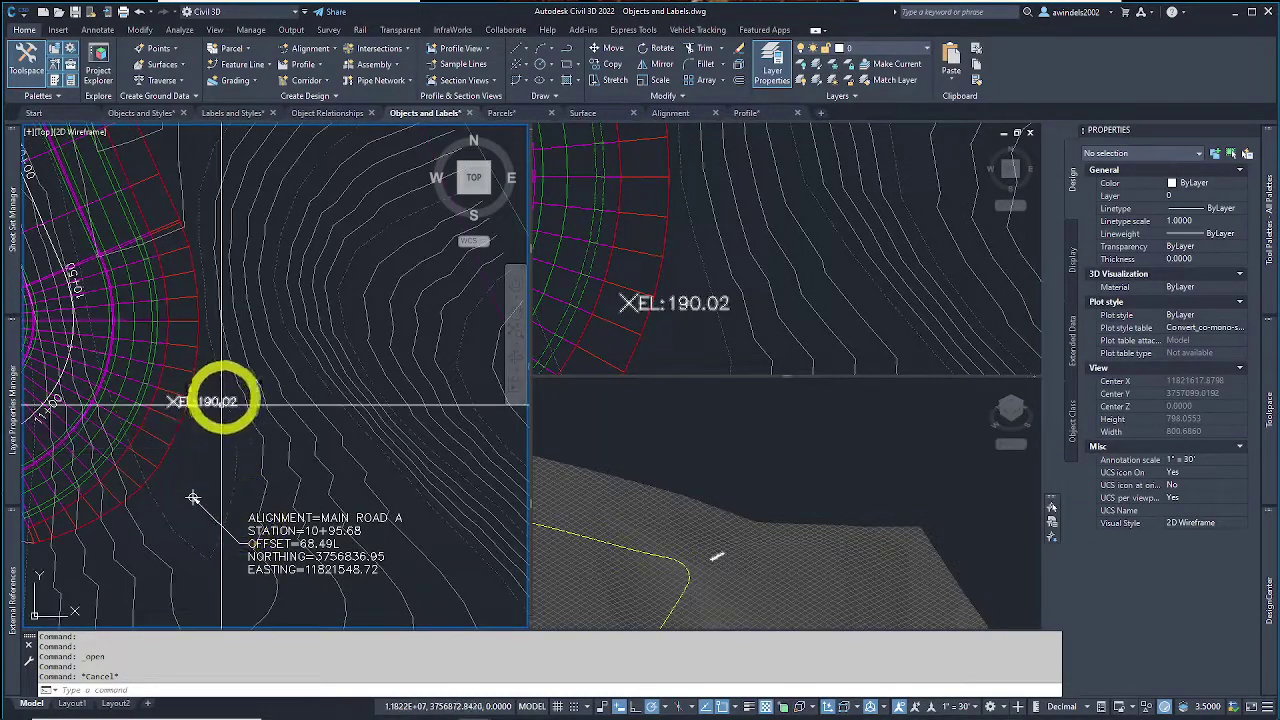
Step: Select the surface elevation label and move it a short distance southwest along the outer edge of the corridor bend
{"action": "left_click", "coordinate": [219, 401]}
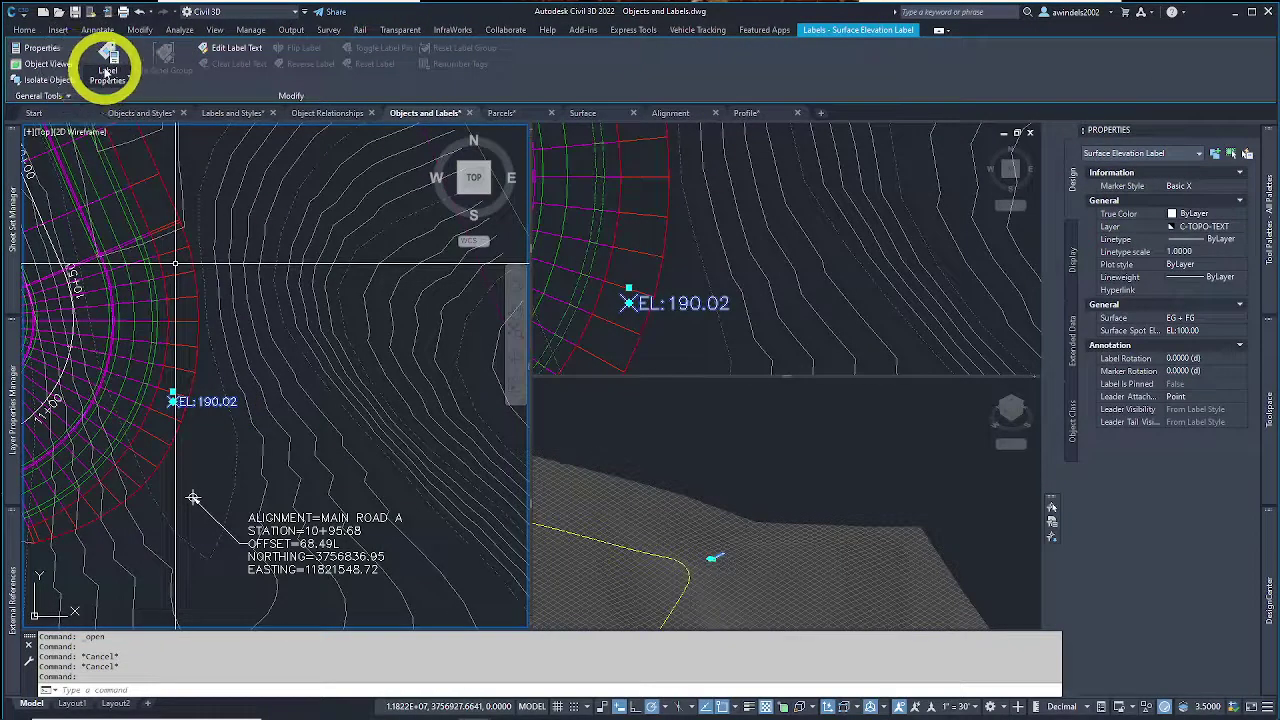
{"action": "left_click", "coordinate": [845, 31]}
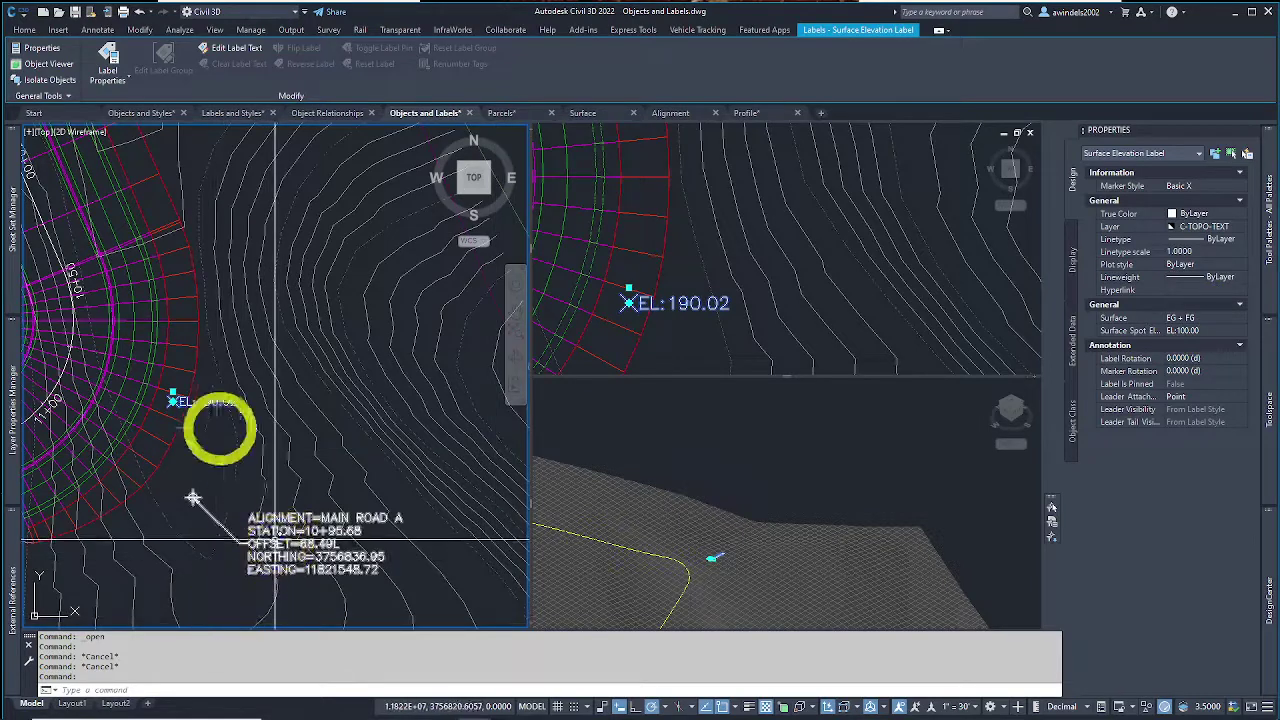
{"action": "type", "text": "m"}
{"action": "key", "text": "Return"}
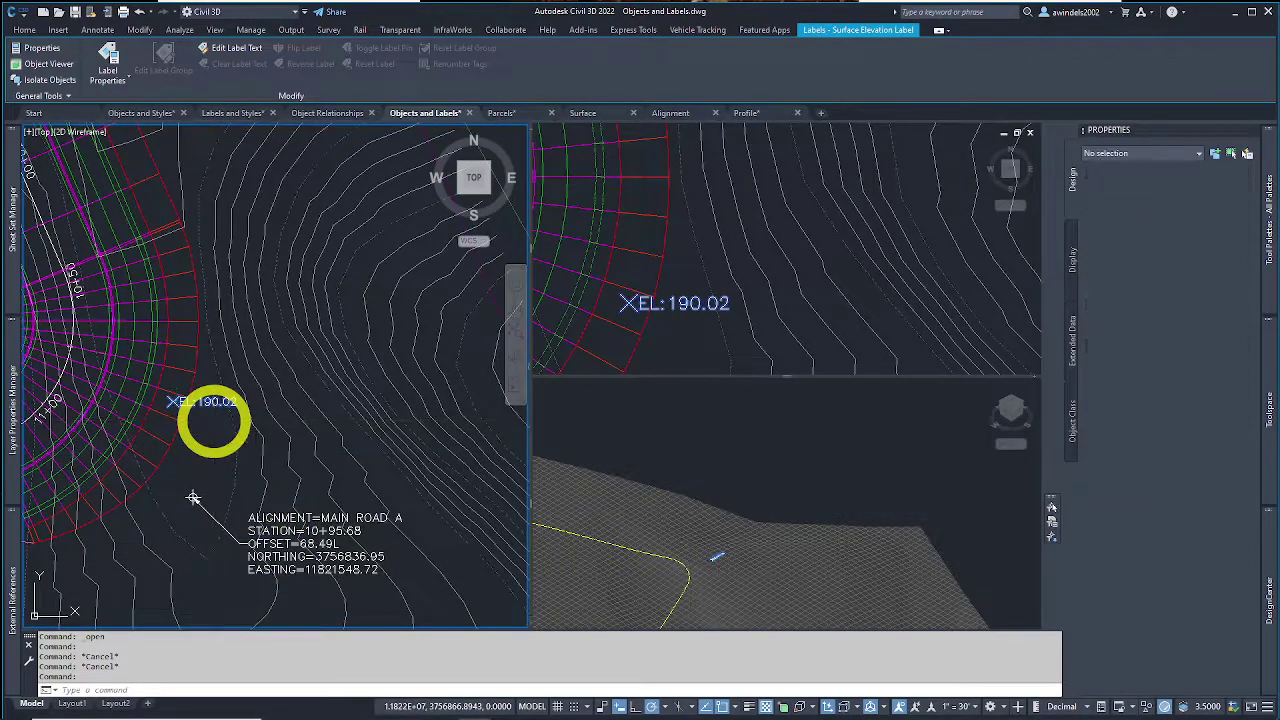
{"action": "left_click", "coordinate": [203, 437]}
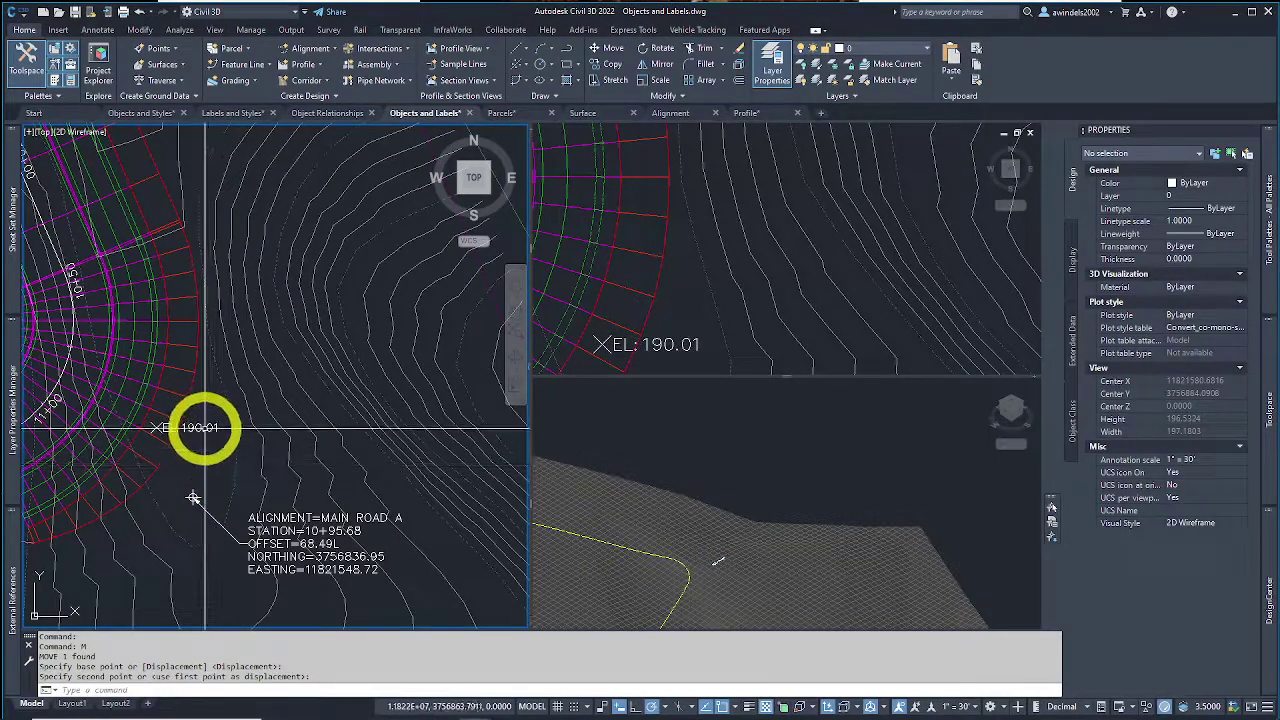
{"action": "left_click", "coordinate": [204, 428]}
{"action": "left_click", "coordinate": [198, 427]}
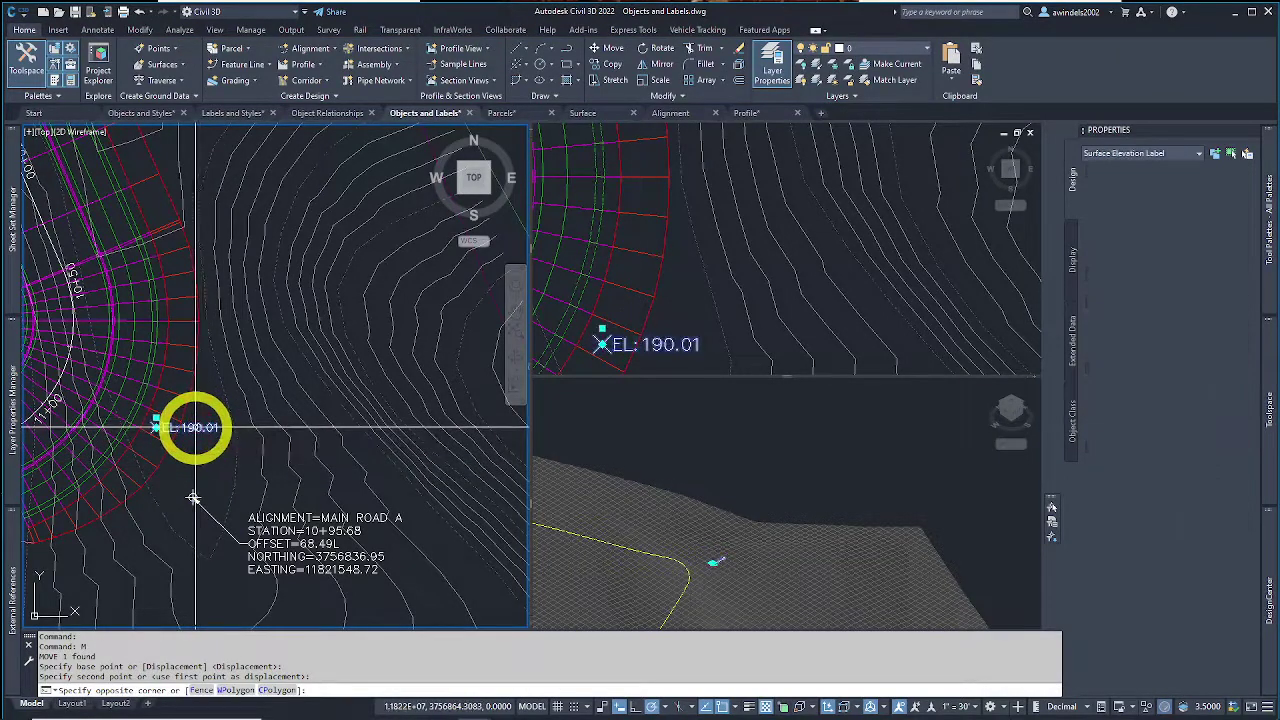
{"action": "left_click", "coordinate": [214, 452]}
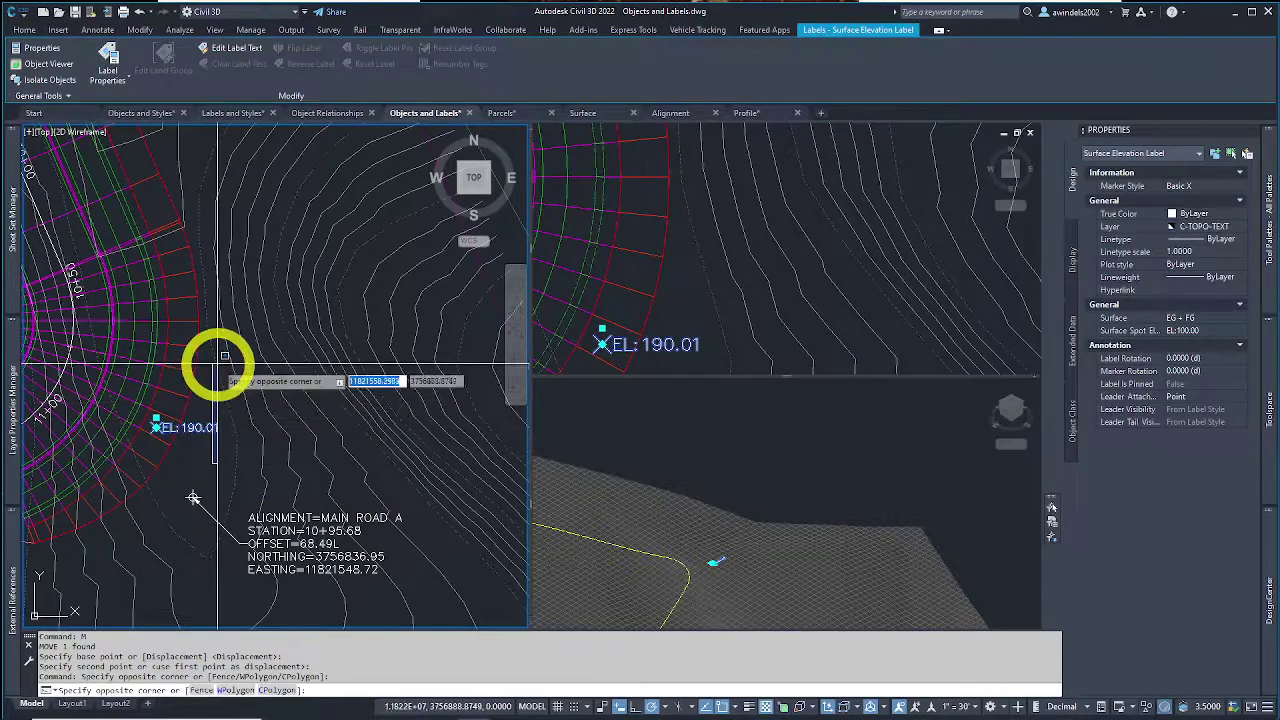
{"action": "left_click", "coordinate": [207, 412]}
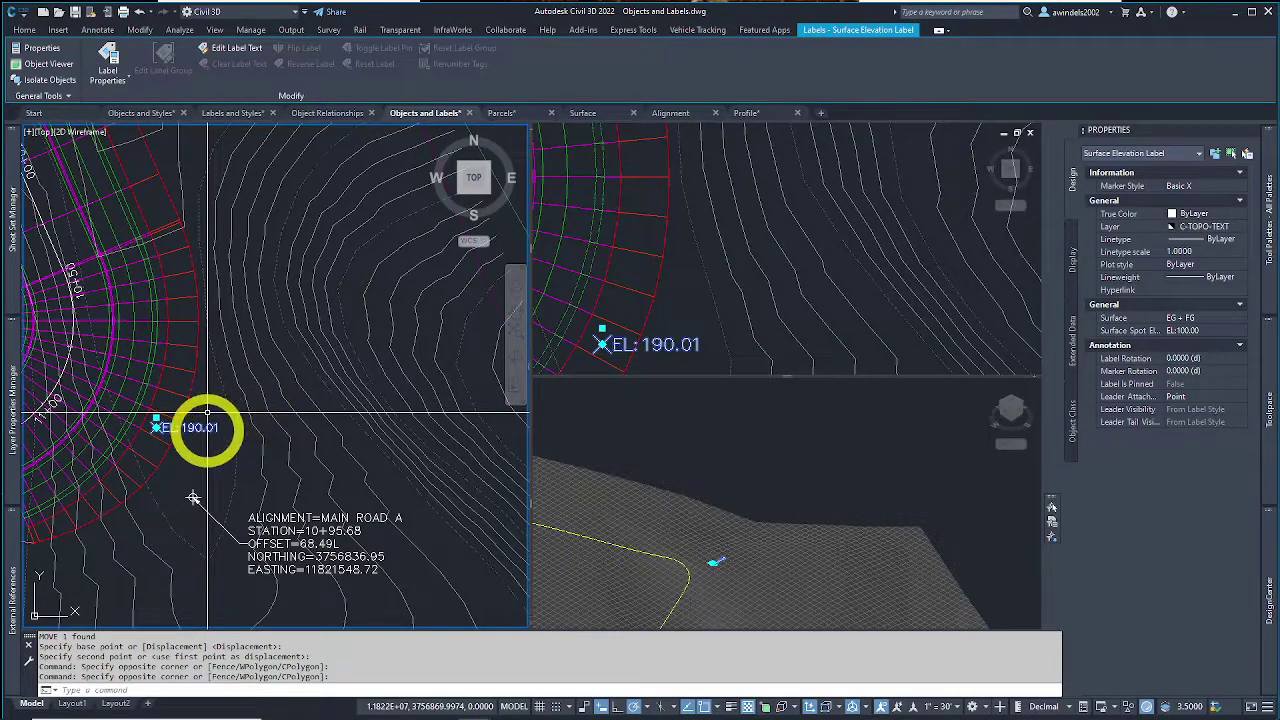
{"action": "key", "text": "Escape"}
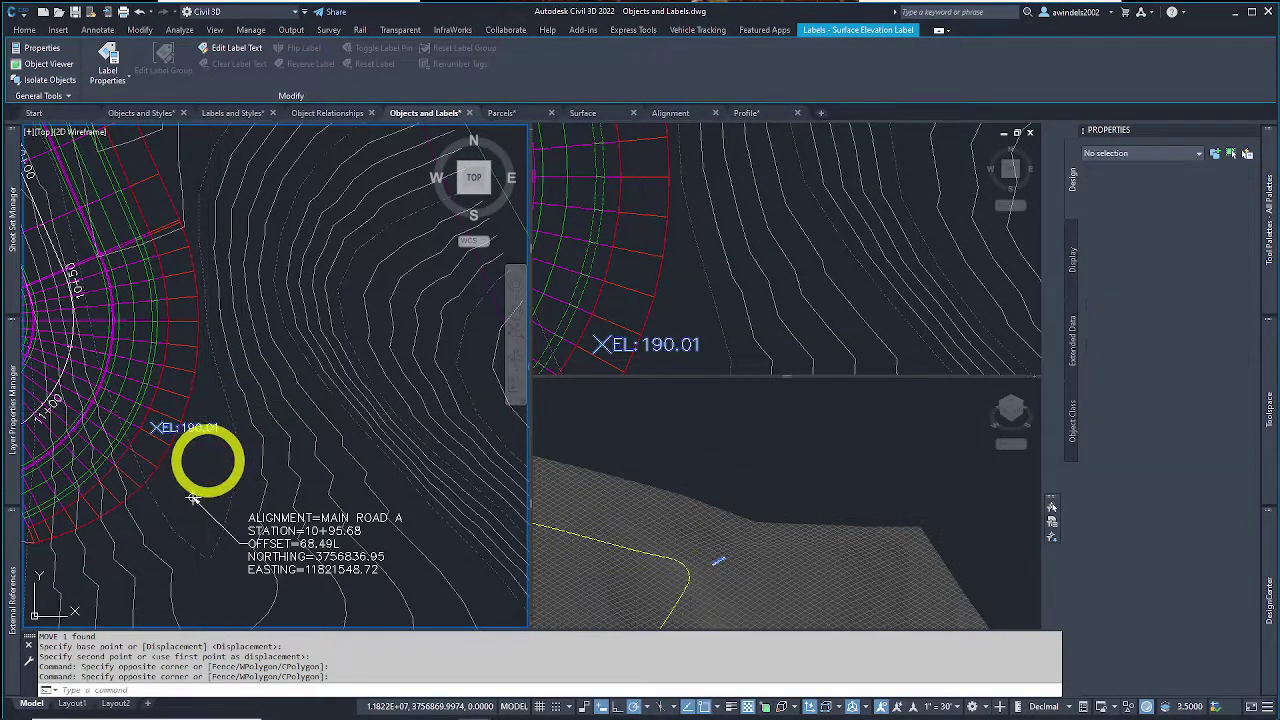
{"action": "type", "text": "m"}
{"action": "key", "text": "Return"}
{"action": "scroll", "coordinate": [208, 461], "scroll_direction": "down", "scroll_amount": 5}
{"action": "middle_click_drag", "start_coordinate": [208, 461], "coordinate": [264, 424]}
{"action": "left_click", "coordinate": [264, 426]}
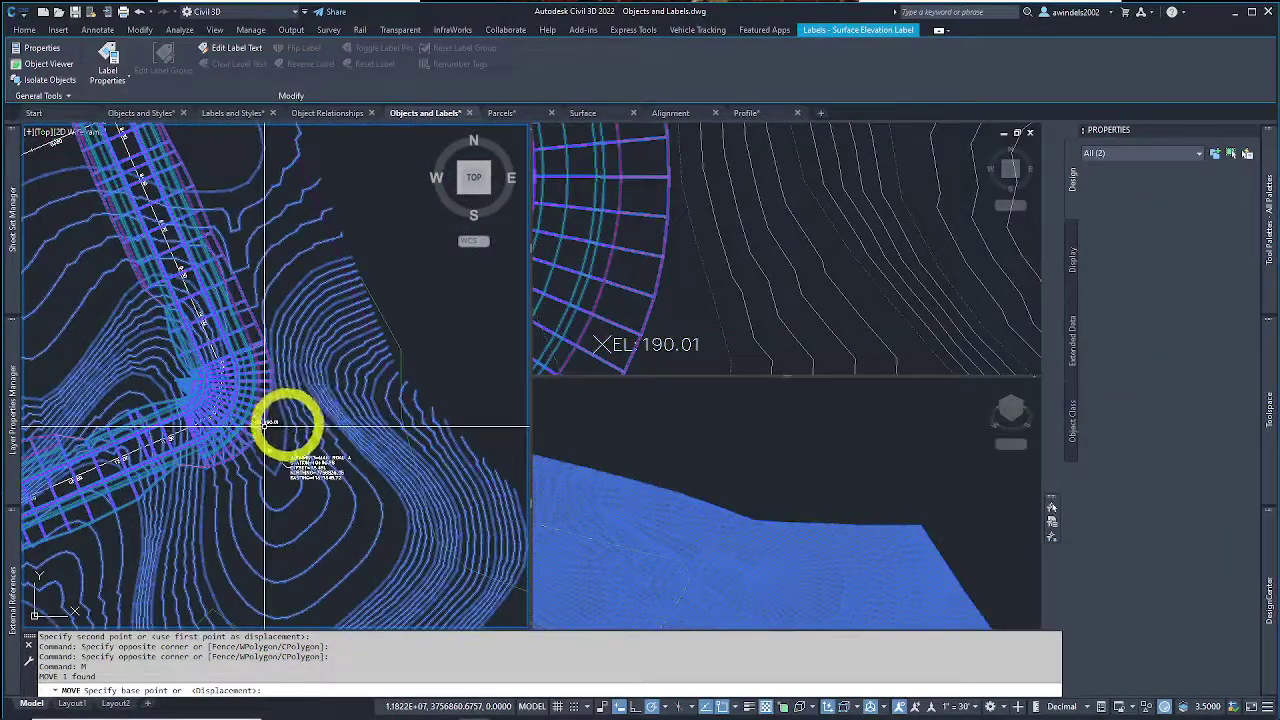
{"action": "scroll", "coordinate": [268, 428], "scroll_direction": "up", "scroll_amount": 6}
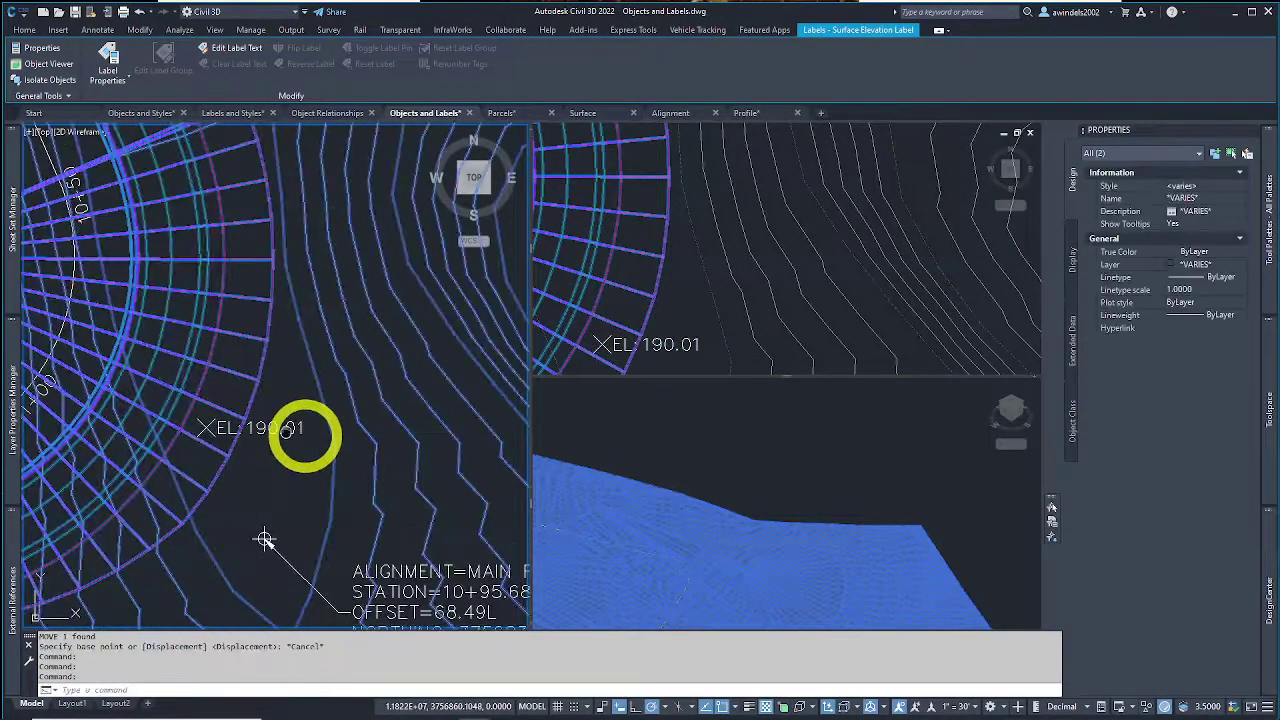
{"action": "key", "text": "Escape"}
{"action": "middle_click_drag", "start_coordinate": [300, 449], "coordinate": [263, 406]}
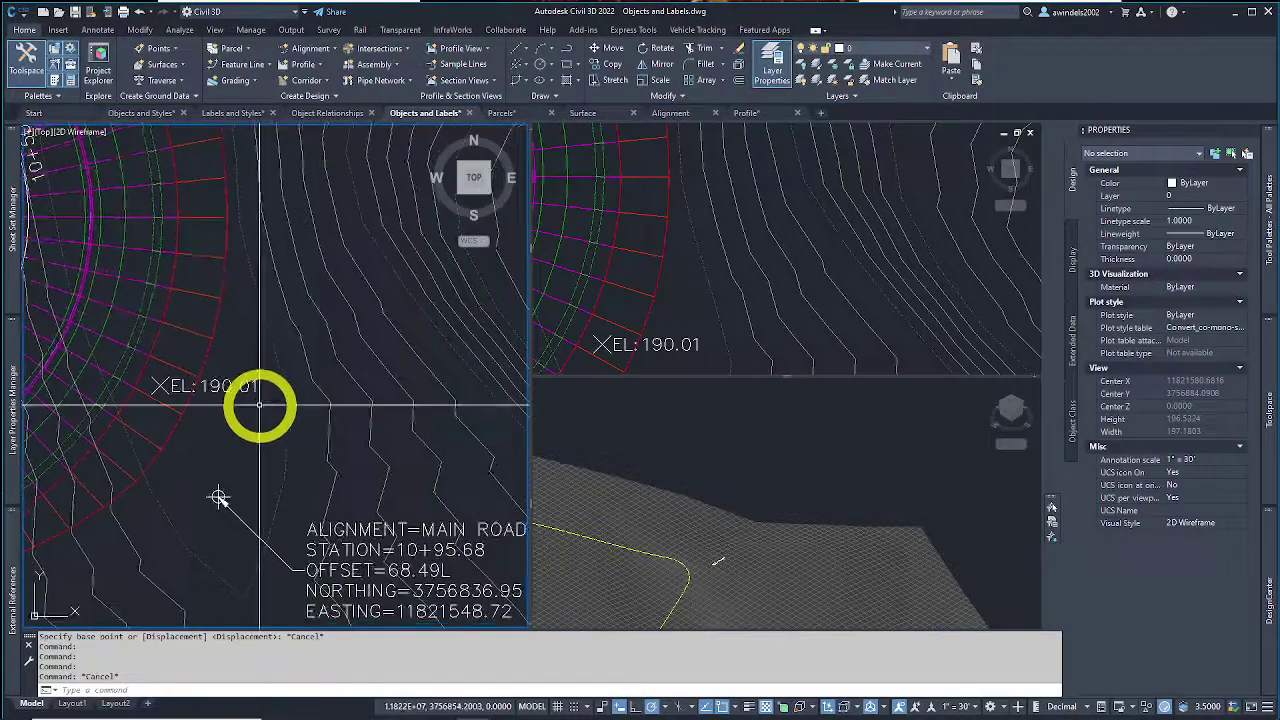
Step: Reselect the surface elevation label, move its marker and text north to the outer edge of the corridor bend, and clear the selection
{"action": "left_click", "coordinate": [221, 375]}
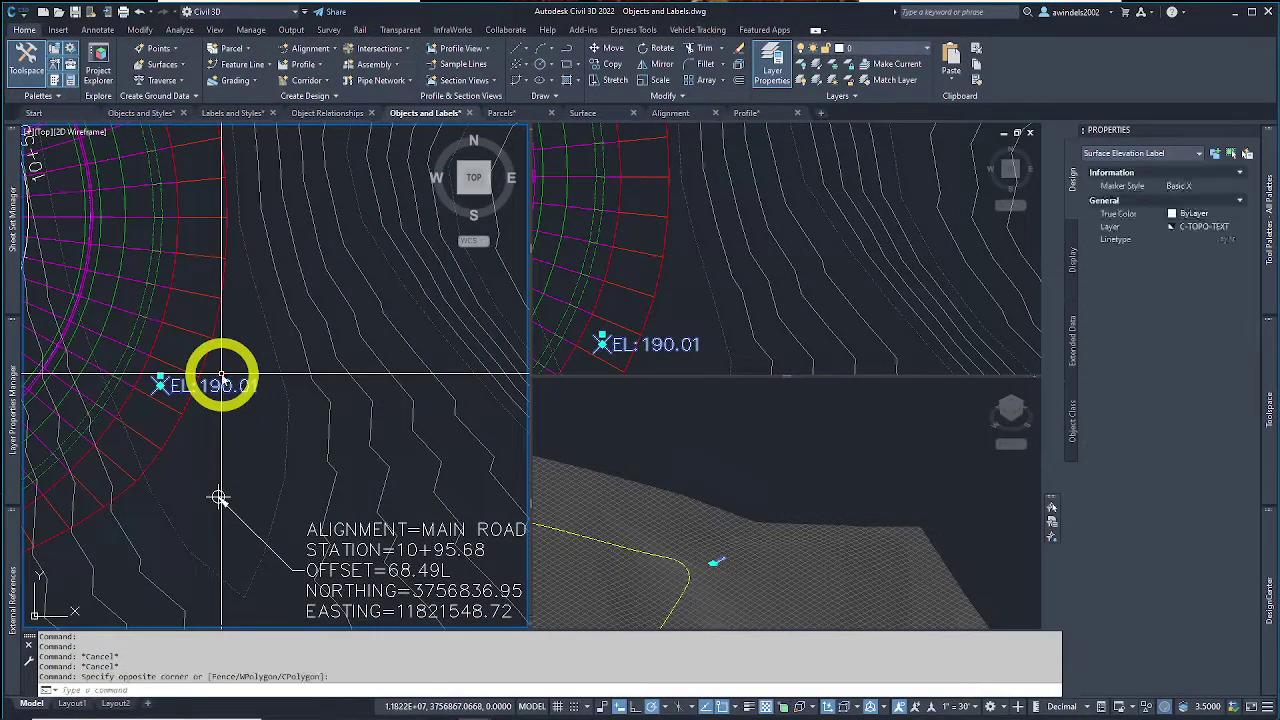
{"action": "left_click", "coordinate": [160, 386]}
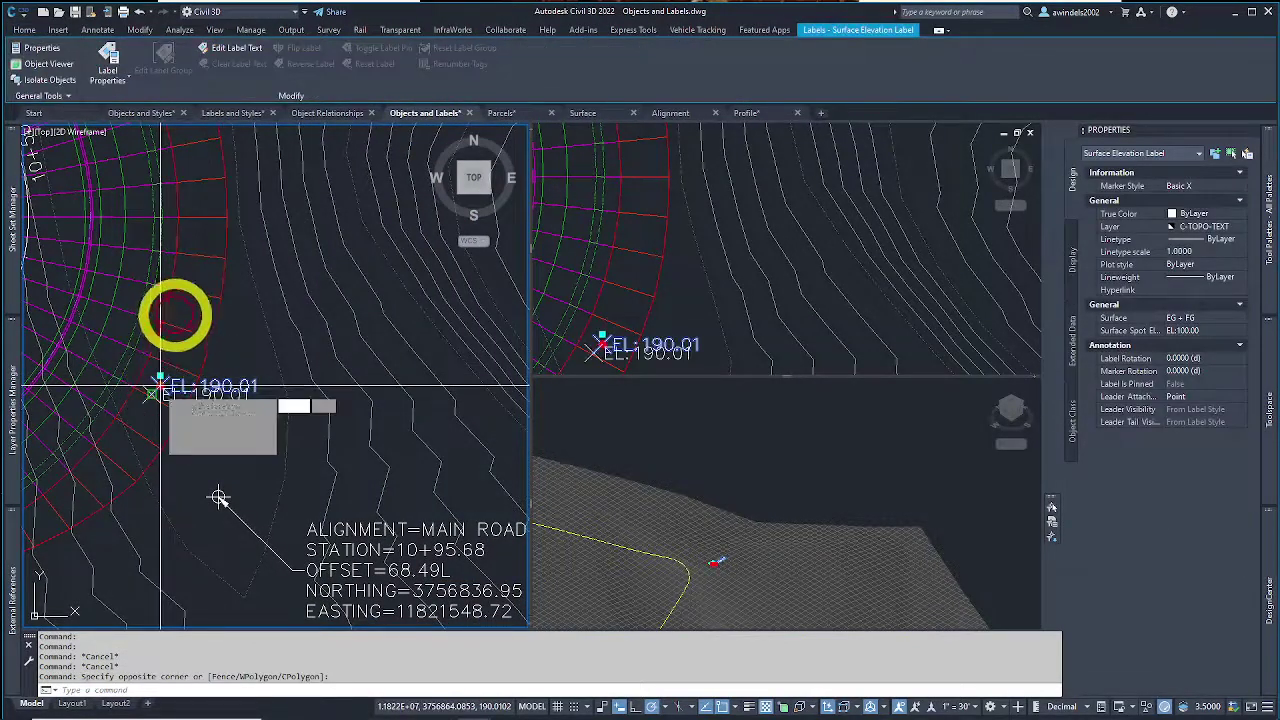
{"action": "left_click", "coordinate": [192, 236]}
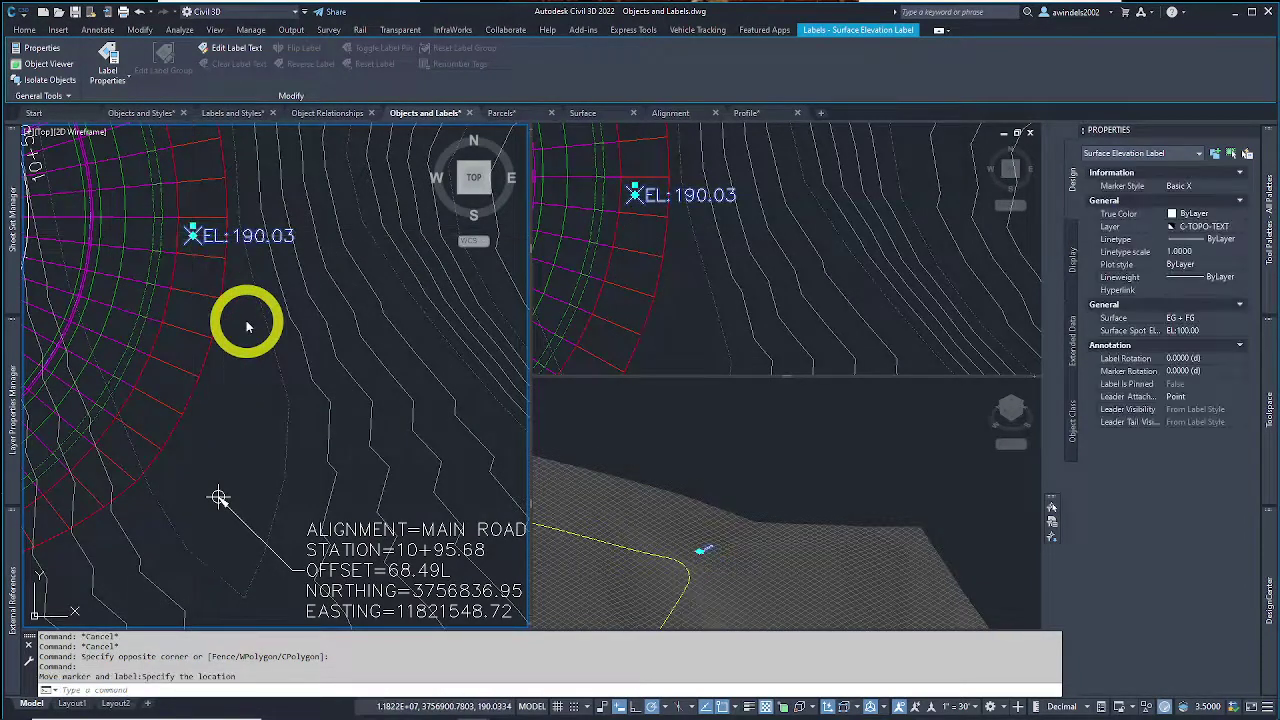
{"action": "key", "text": "Escape"}
{"action": "key", "text": "Escape"}
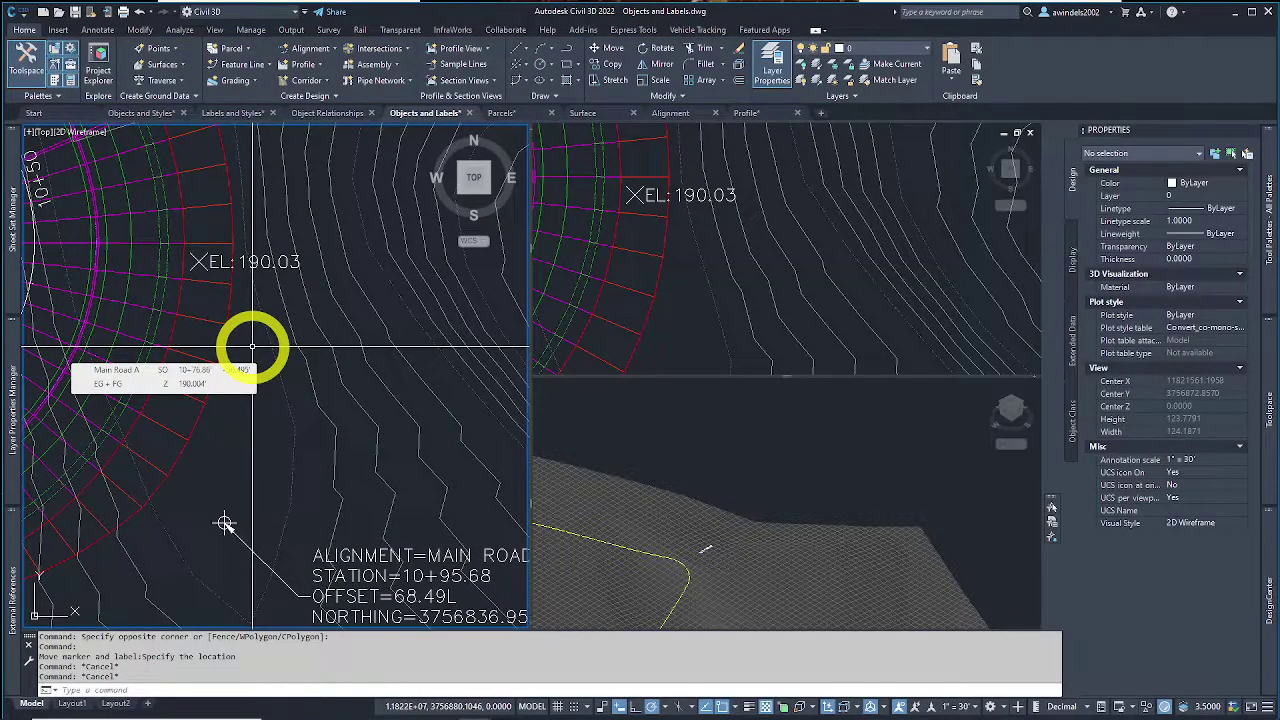
Step: Select the Main Road A alignment station offset label southeast of the corridor bend
{"action": "scroll", "coordinate": [253, 347], "scroll_direction": "down", "scroll_amount": 4}
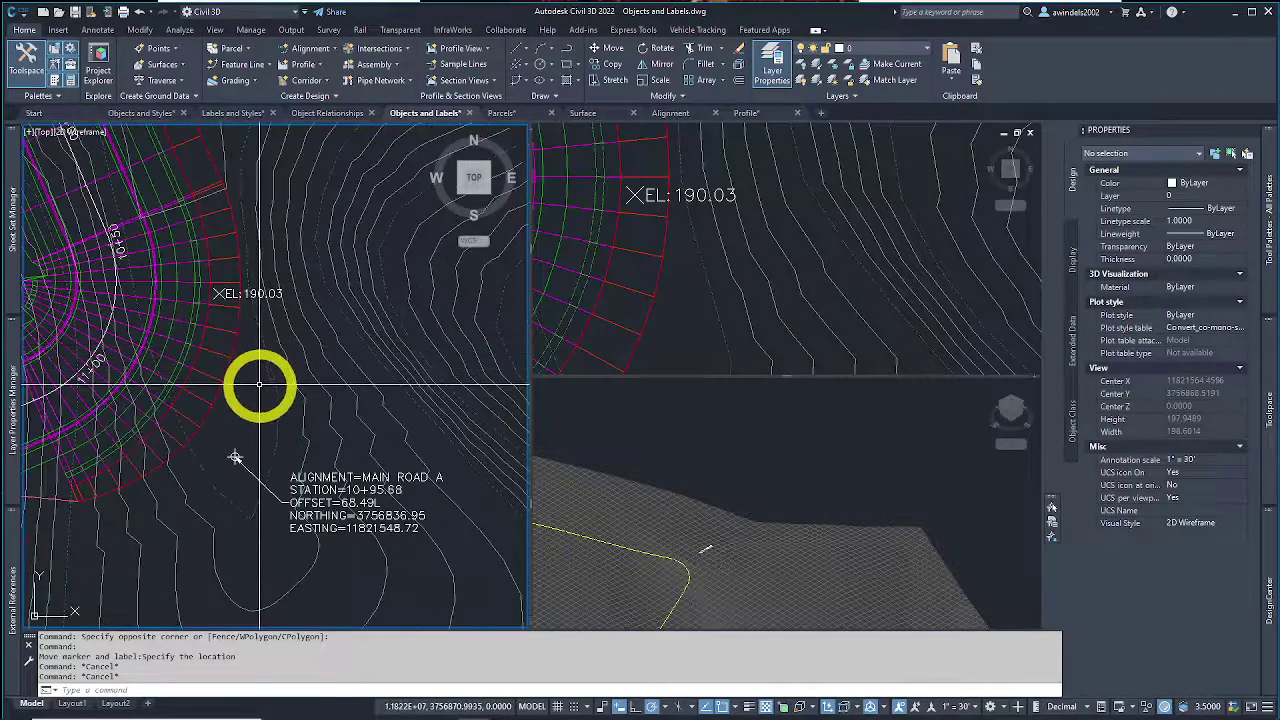
{"action": "scroll", "coordinate": [258, 387], "scroll_direction": "down", "scroll_amount": 2}
{"action": "scroll", "coordinate": [259, 390], "scroll_direction": "down", "scroll_amount": 1}
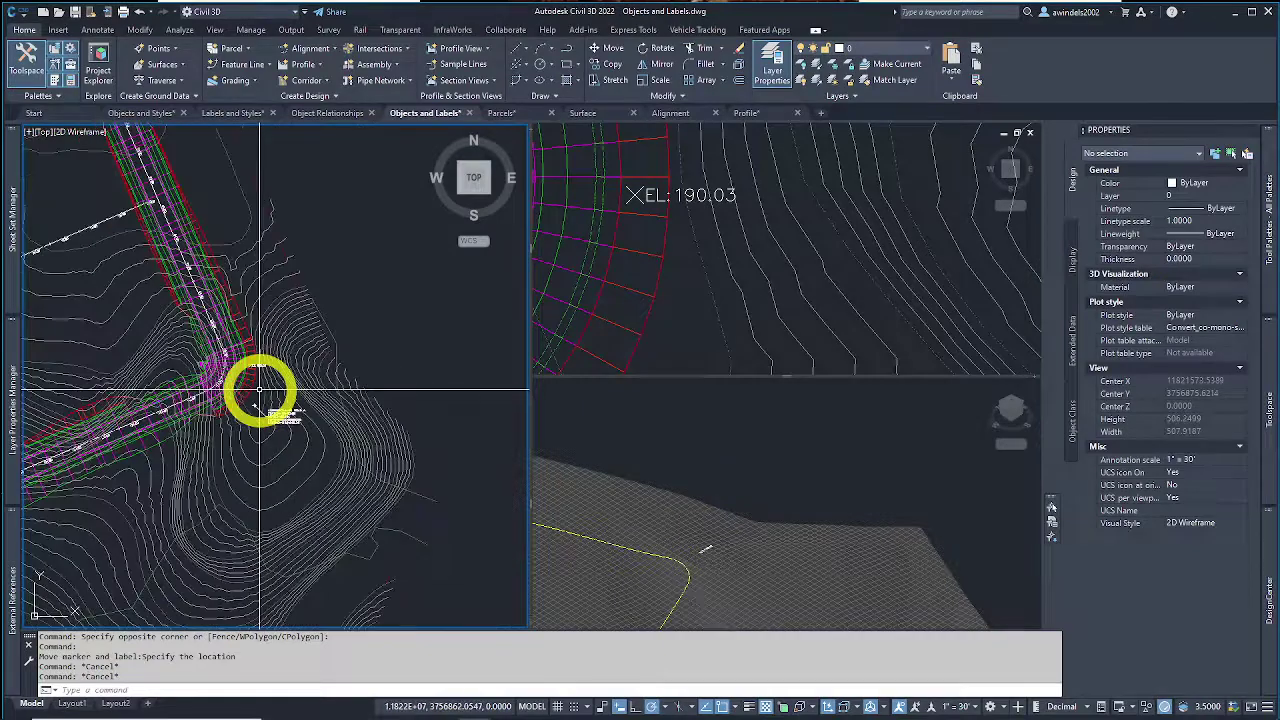
{"action": "middle_click_drag", "start_coordinate": [260, 391], "coordinate": [384, 396]}
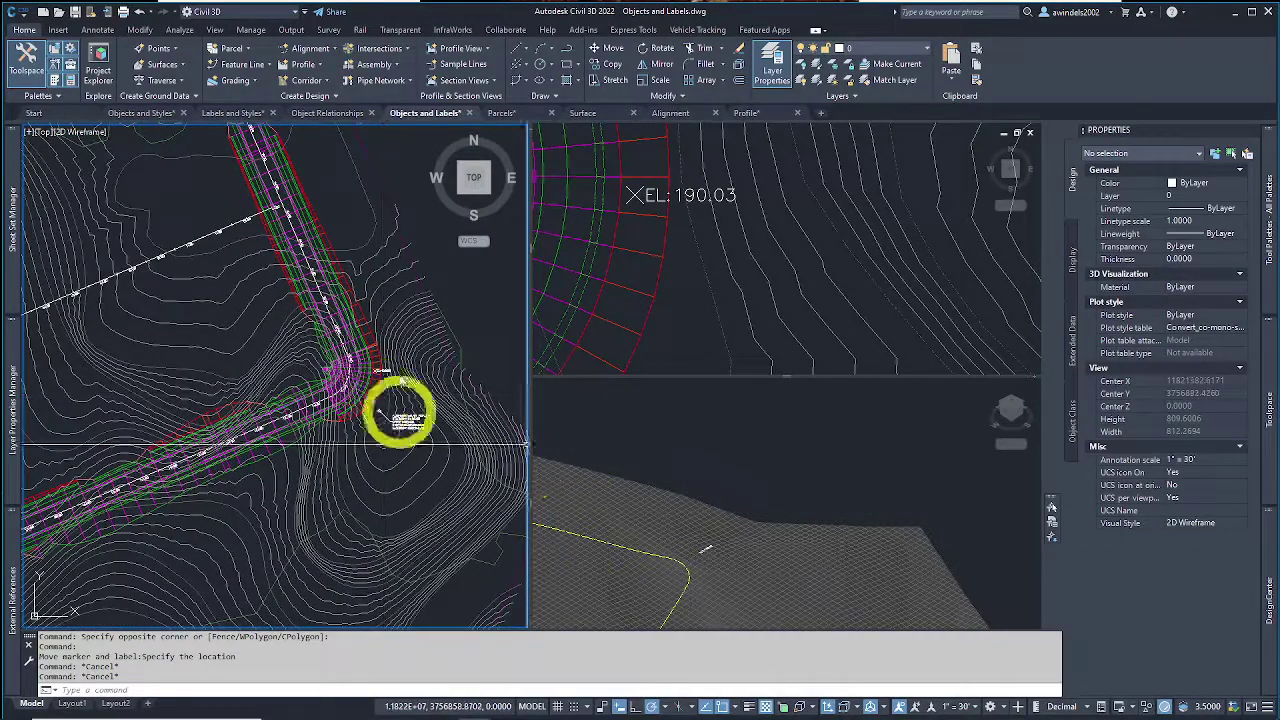
{"action": "scroll", "coordinate": [312, 336], "scroll_direction": "down", "scroll_amount": 2}
{"action": "middle_click_drag", "start_coordinate": [310, 321], "coordinate": [395, 412]}
{"action": "scroll", "coordinate": [380, 415], "scroll_direction": "up", "scroll_amount": 3}
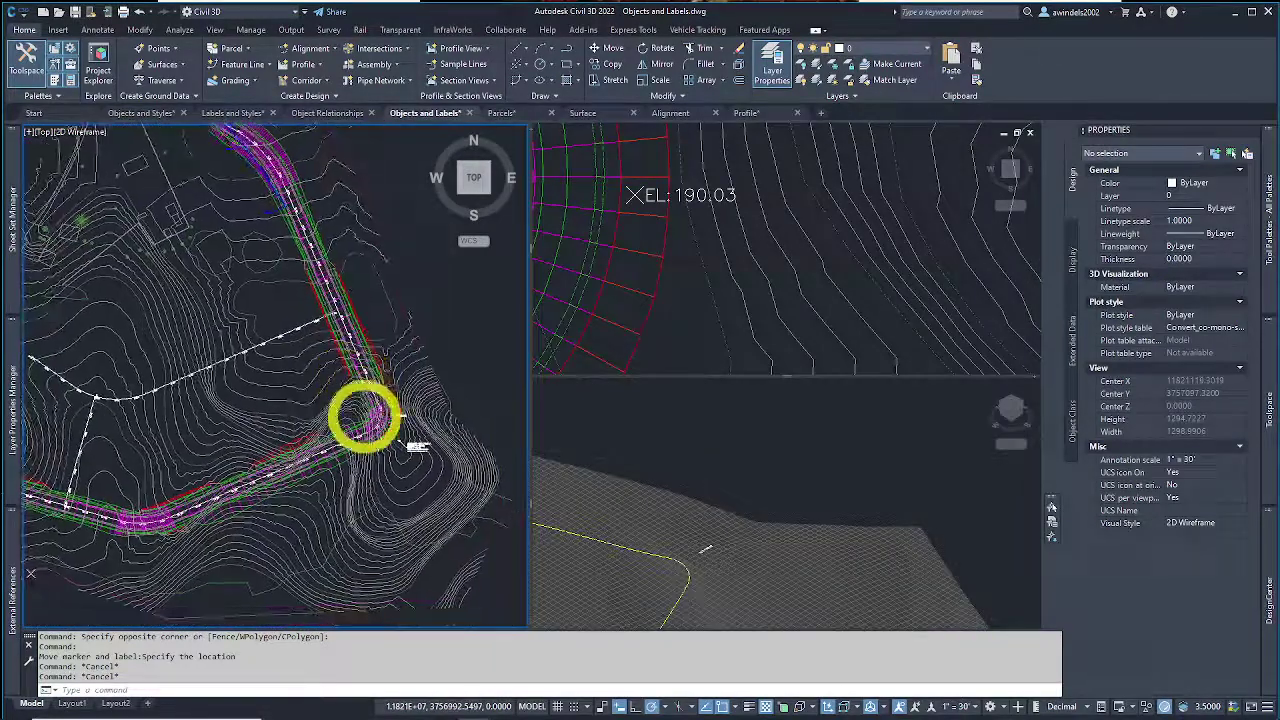
{"action": "left_click", "coordinate": [432, 460]}
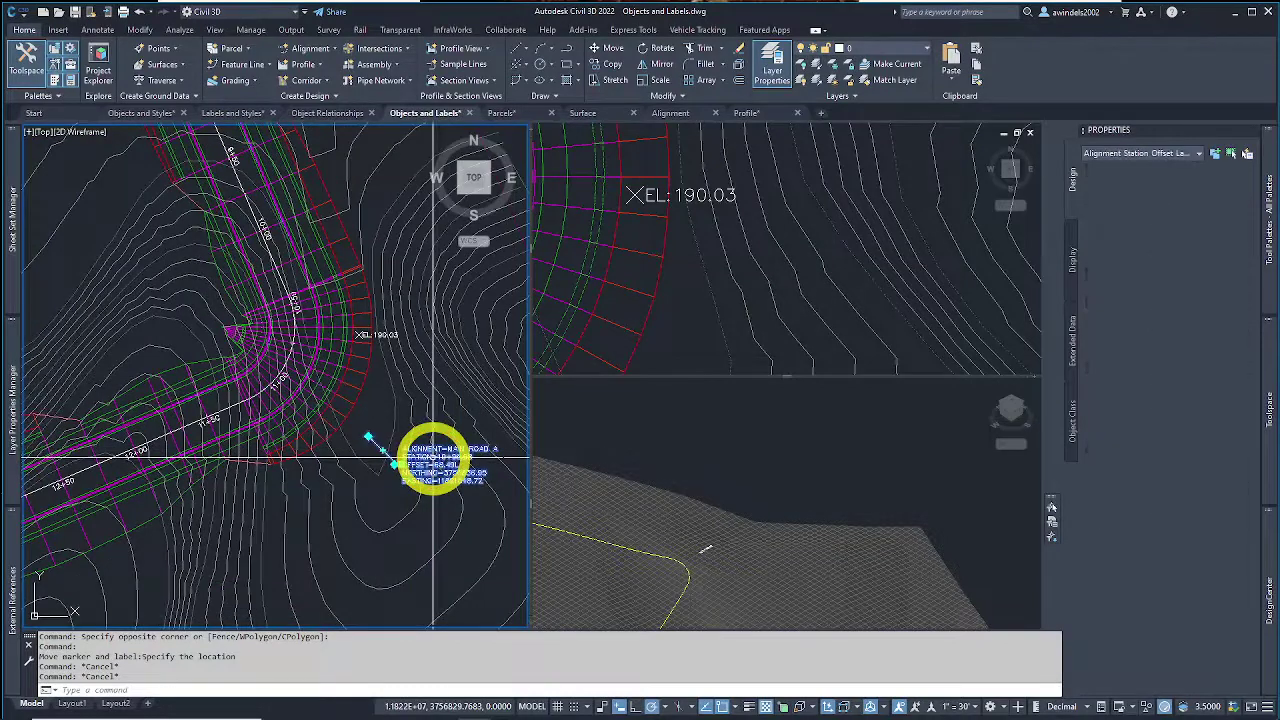
{"action": "left_click", "coordinate": [367, 435]}
{"action": "scroll", "coordinate": [460, 482], "scroll_direction": "up", "scroll_amount": 3}
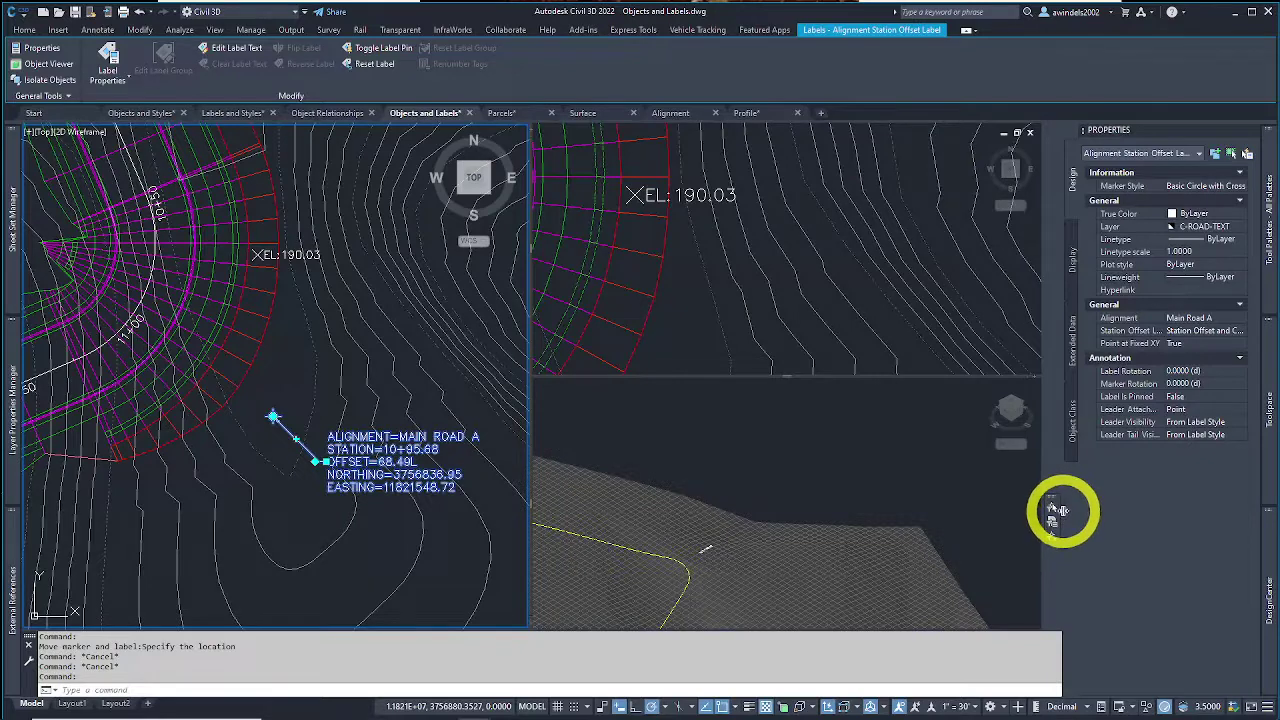
Step: Widen the Properties palette and choose Station Offset and Coordinates as the selected label's station offset label style
{"action": "left_click_drag", "start_coordinate": [1057, 511], "coordinate": [956, 494]}
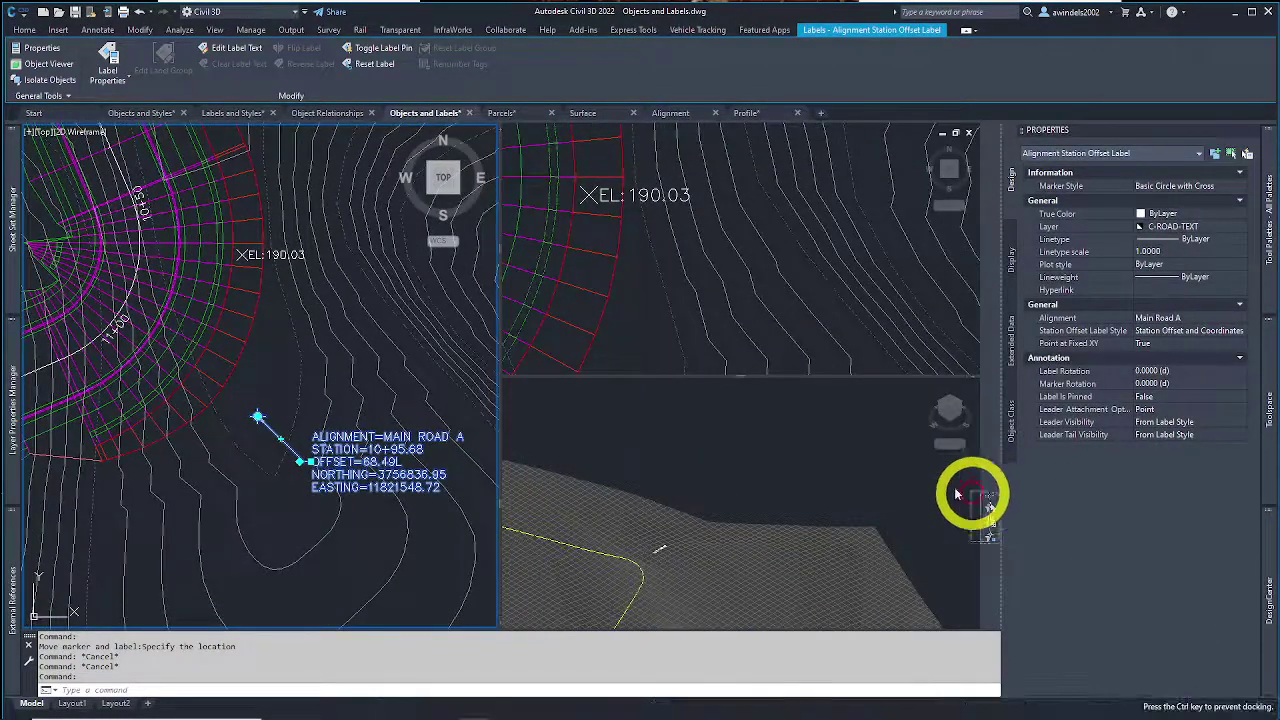
{"action": "left_click_drag", "start_coordinate": [875, 460], "coordinate": [883, 454]}
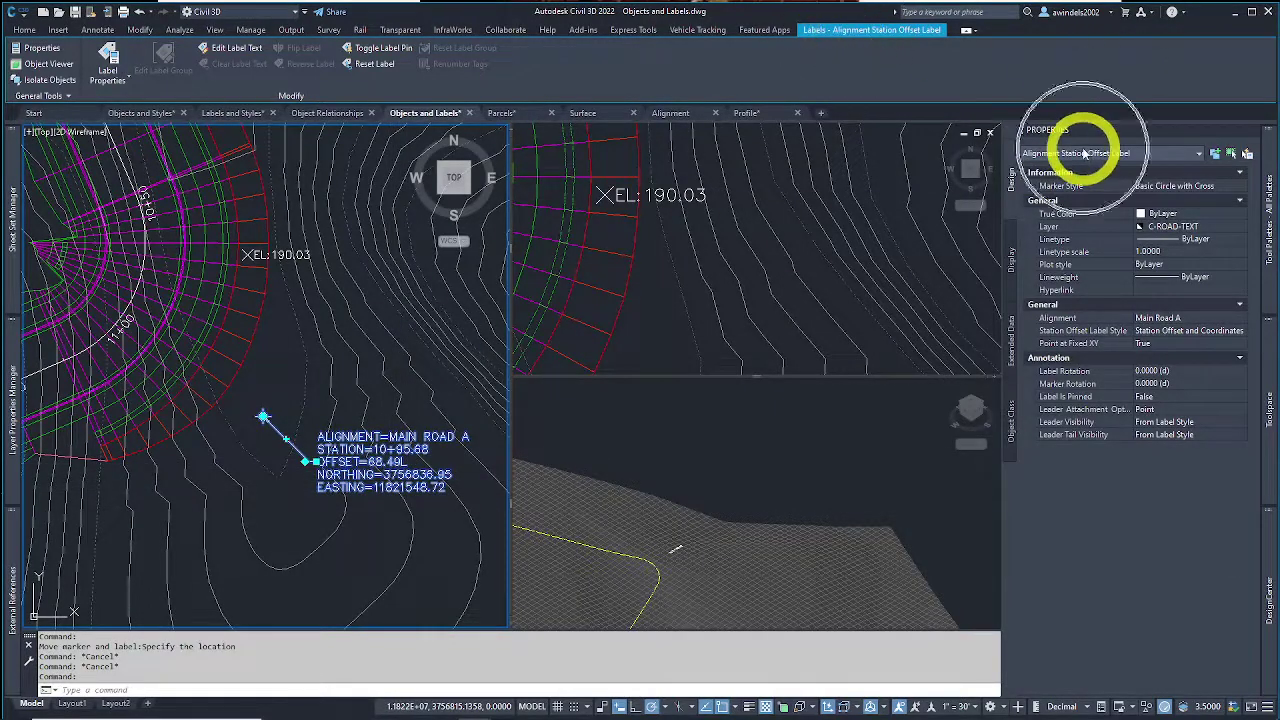
{"action": "left_click", "coordinate": [1203, 318]}
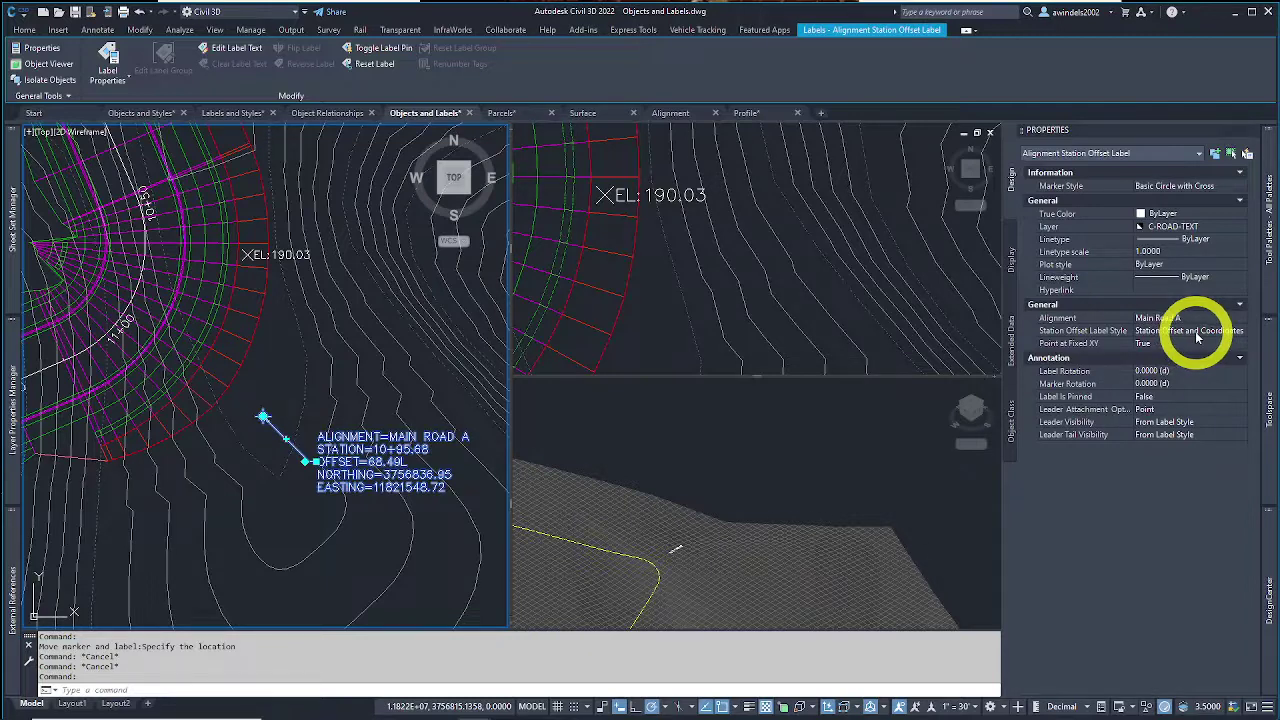
{"action": "left_click", "coordinate": [1197, 336]}
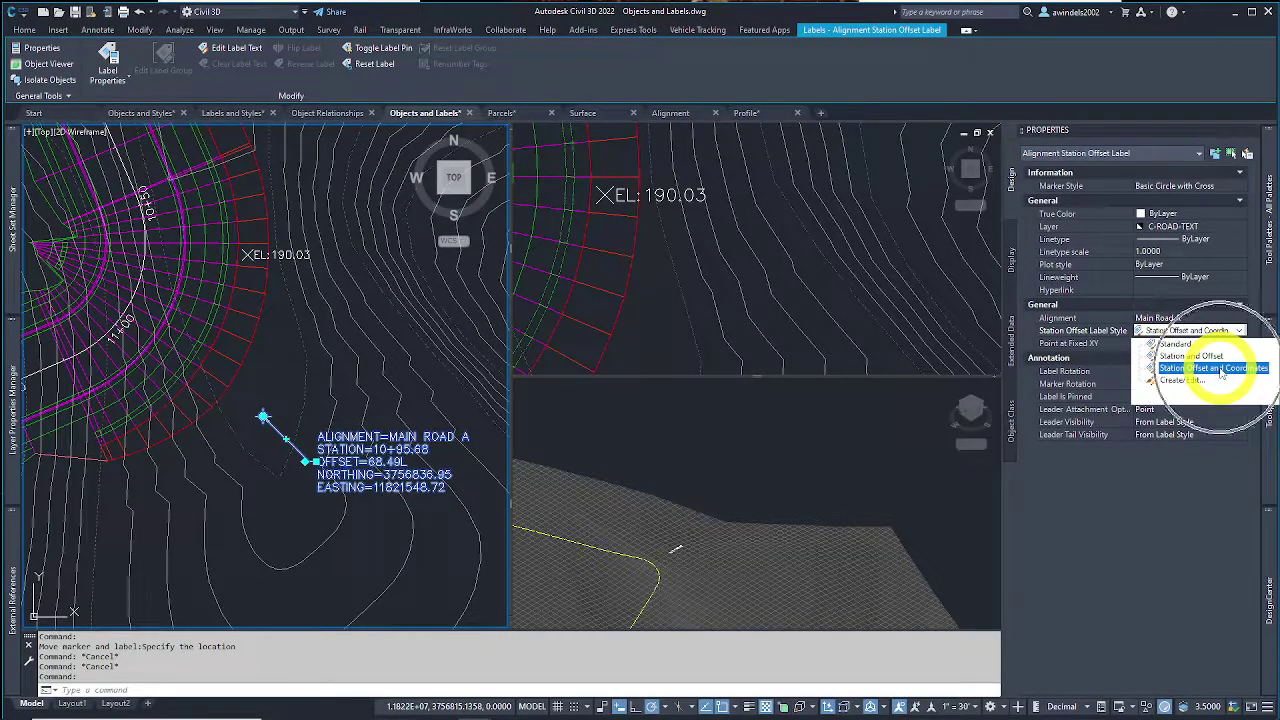
{"action": "left_click", "coordinate": [1212, 368]}
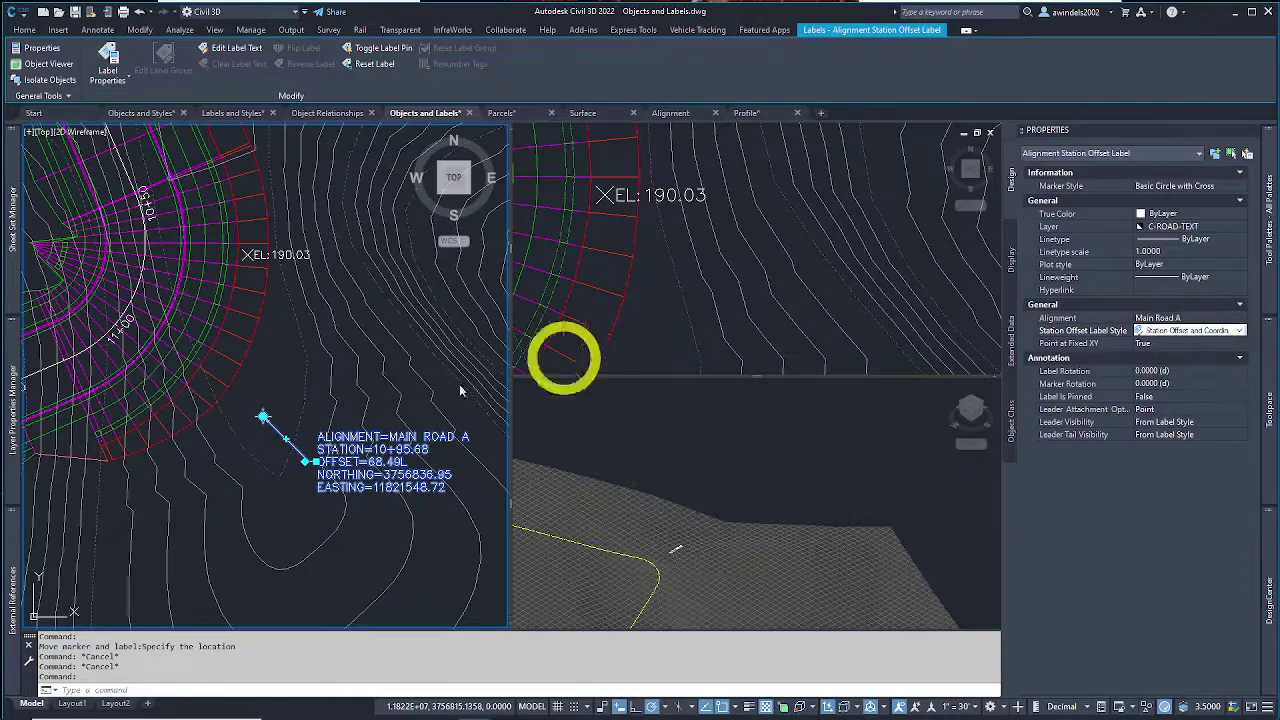
Step: Try the Station and Offset and Standard styles on the selected station offset label
{"action": "mouse_move", "coordinate": [1270, 245]}
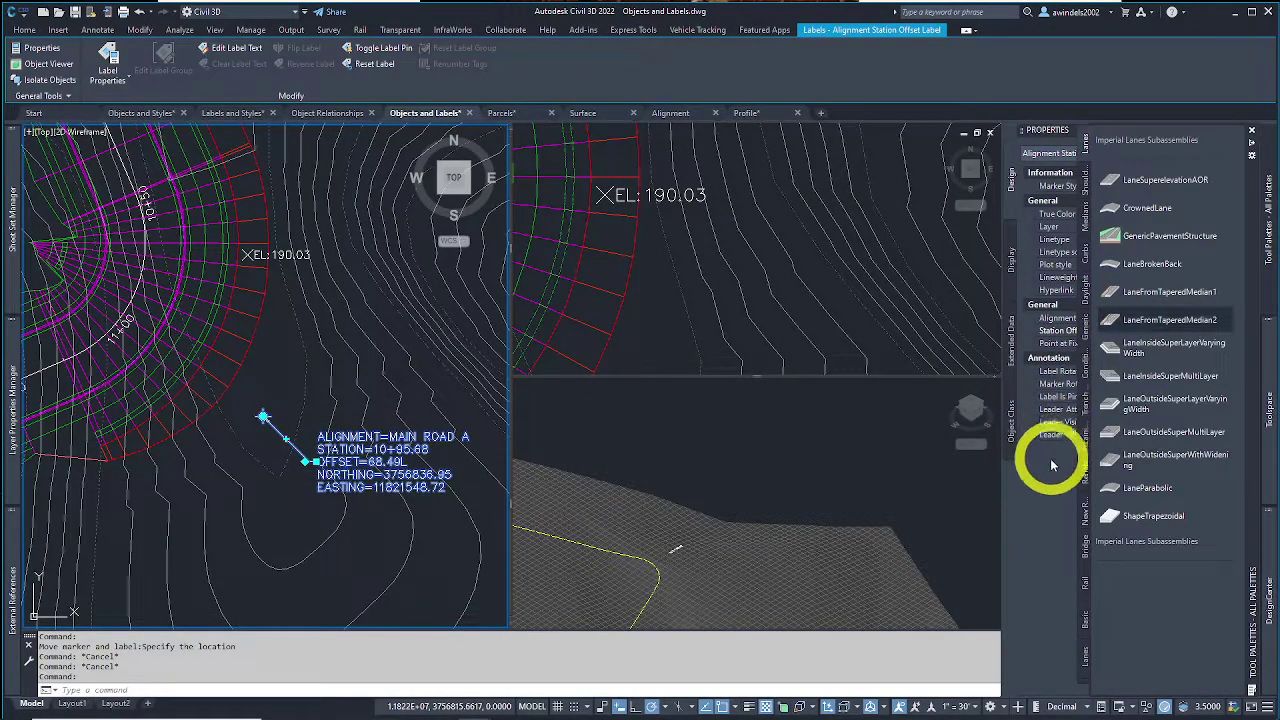
{"action": "left_click", "coordinate": [1186, 330]}
{"action": "left_click", "coordinate": [1186, 330]}
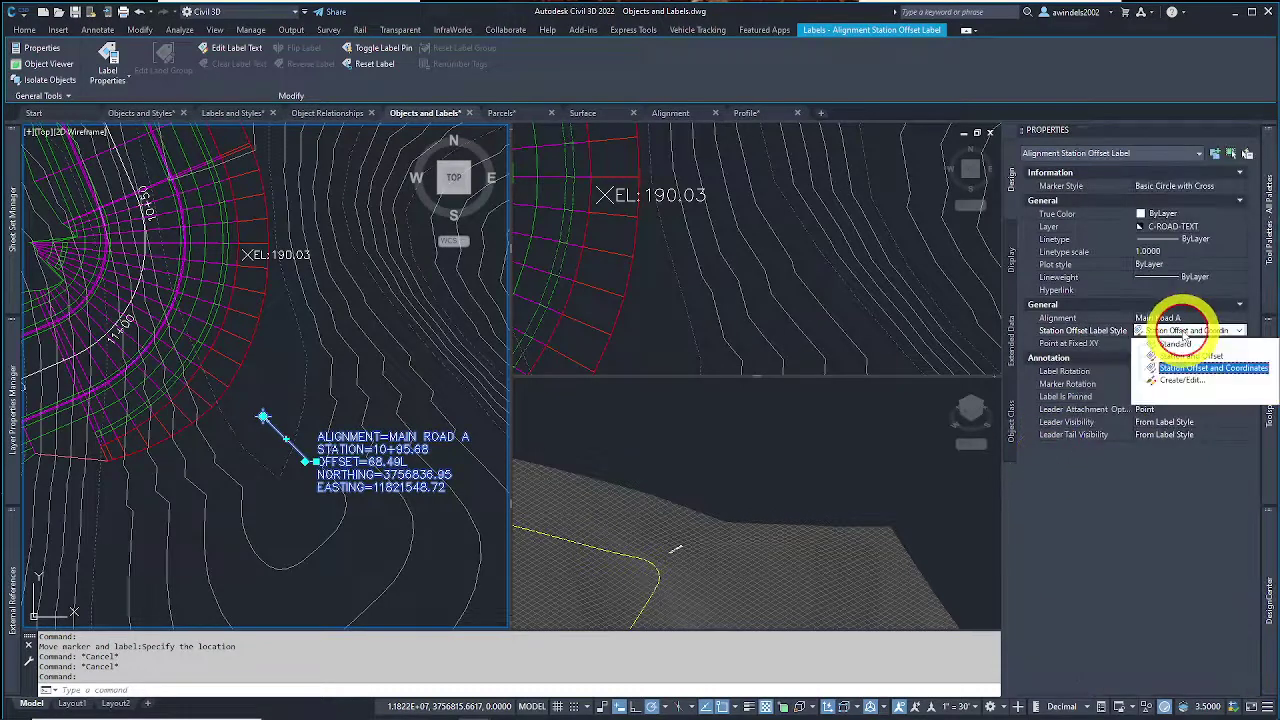
{"action": "left_click", "coordinate": [1188, 356]}
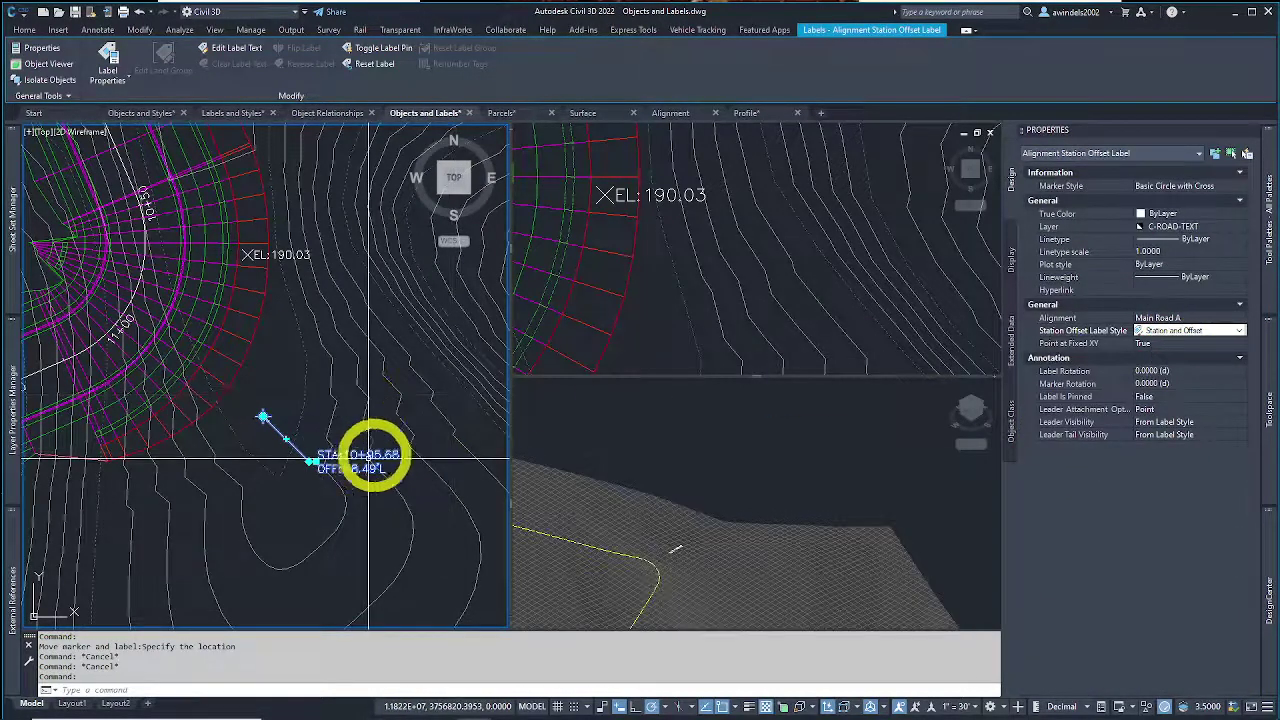
{"action": "left_click", "coordinate": [1184, 331]}
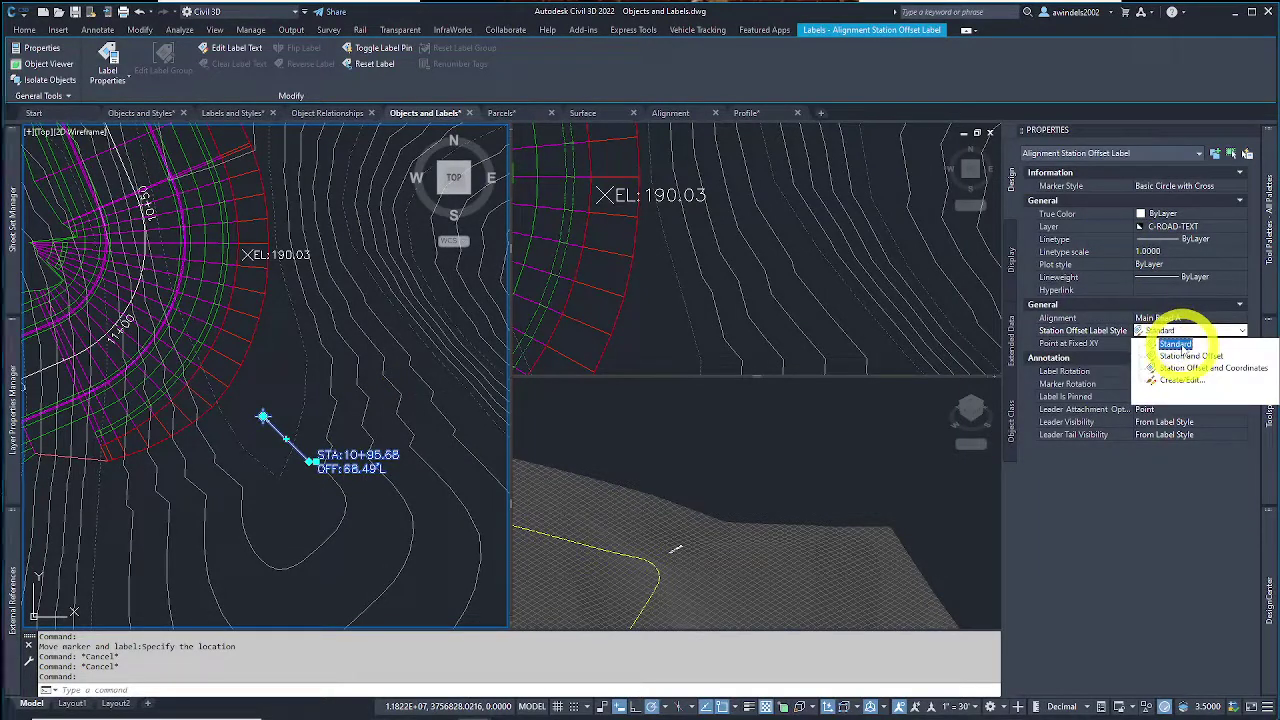
{"action": "left_click", "coordinate": [1175, 344]}
Step: Set the station offset label style back to Station Offset and Coordinates and clear the selection
{"action": "left_click", "coordinate": [1215, 331]}
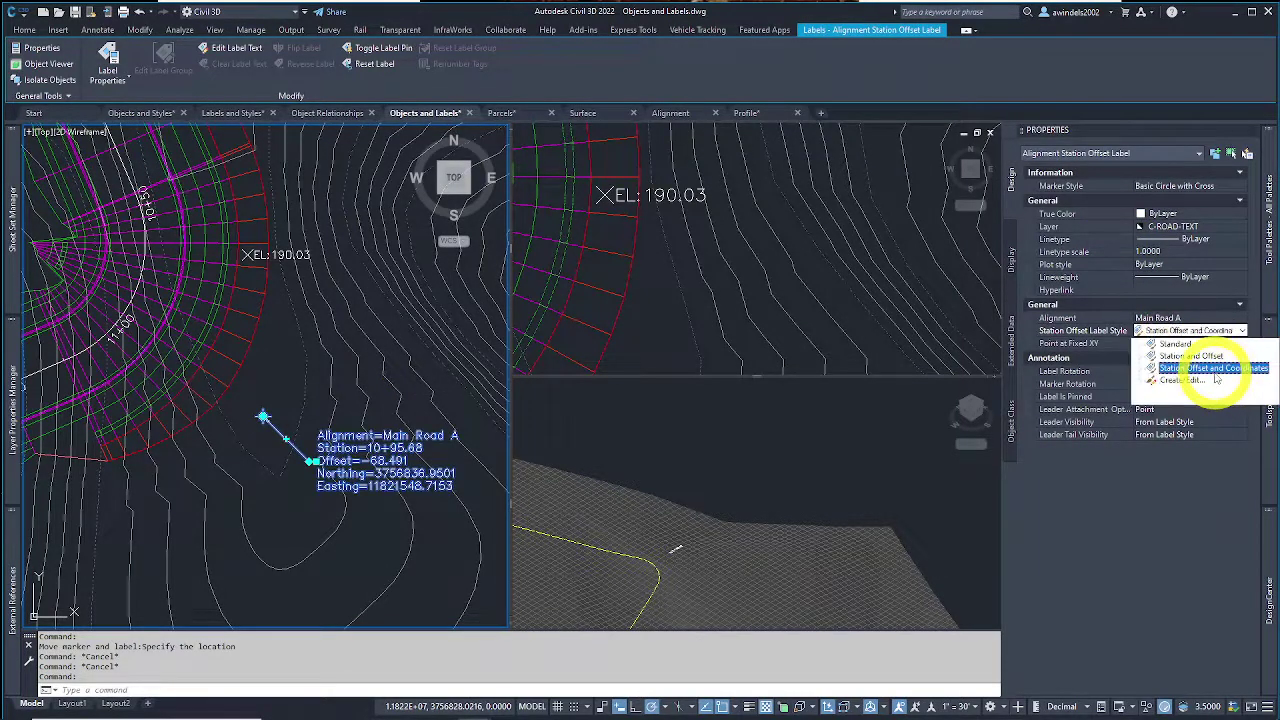
{"action": "left_click", "coordinate": [1210, 368]}
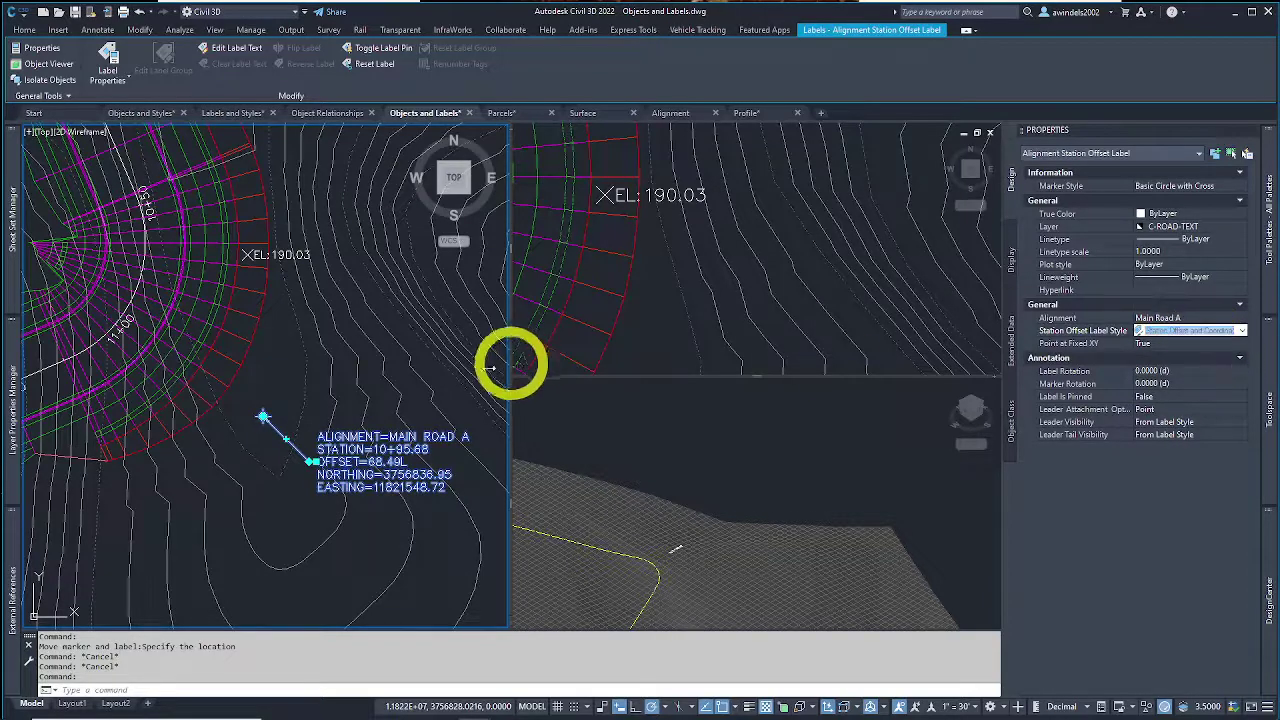
{"action": "key", "text": "Escape"}
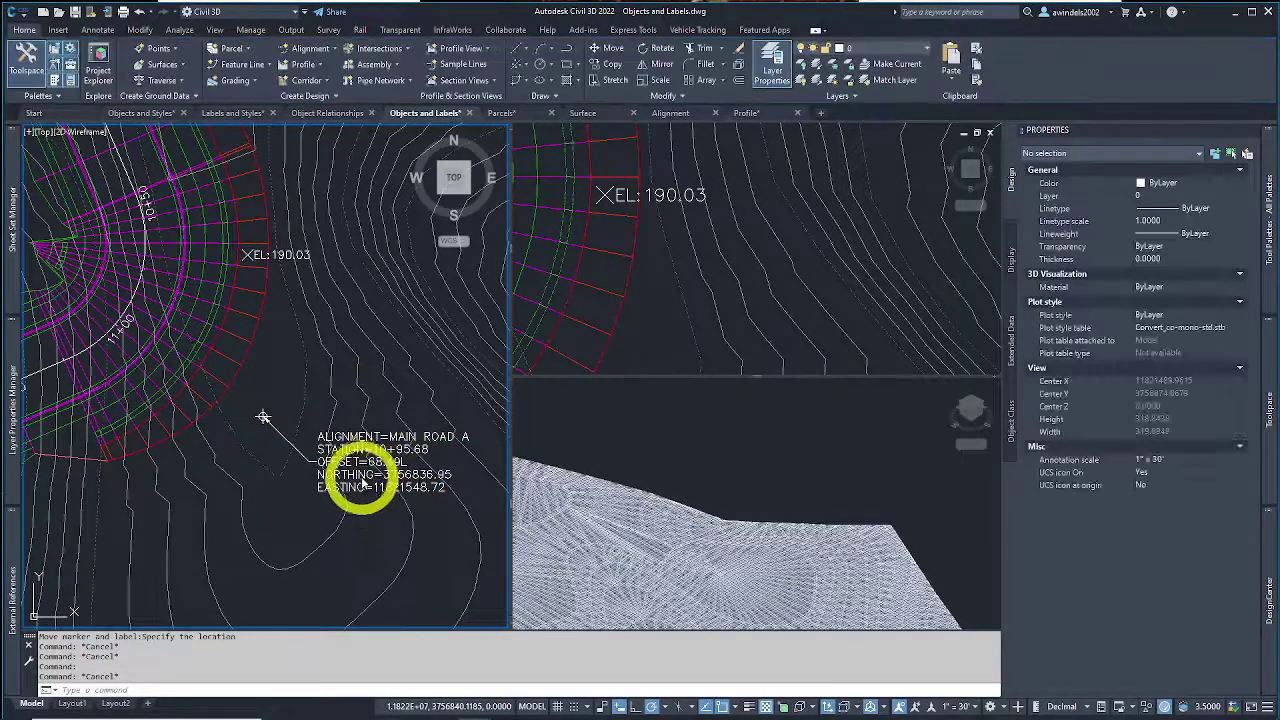
Step: Select the crest curve label group at the first vertical curve of the Main Road profile, inspect its properties and clear the selection
{"action": "middle_click_drag", "start_coordinate": [371, 505], "coordinate": [394, 500]}
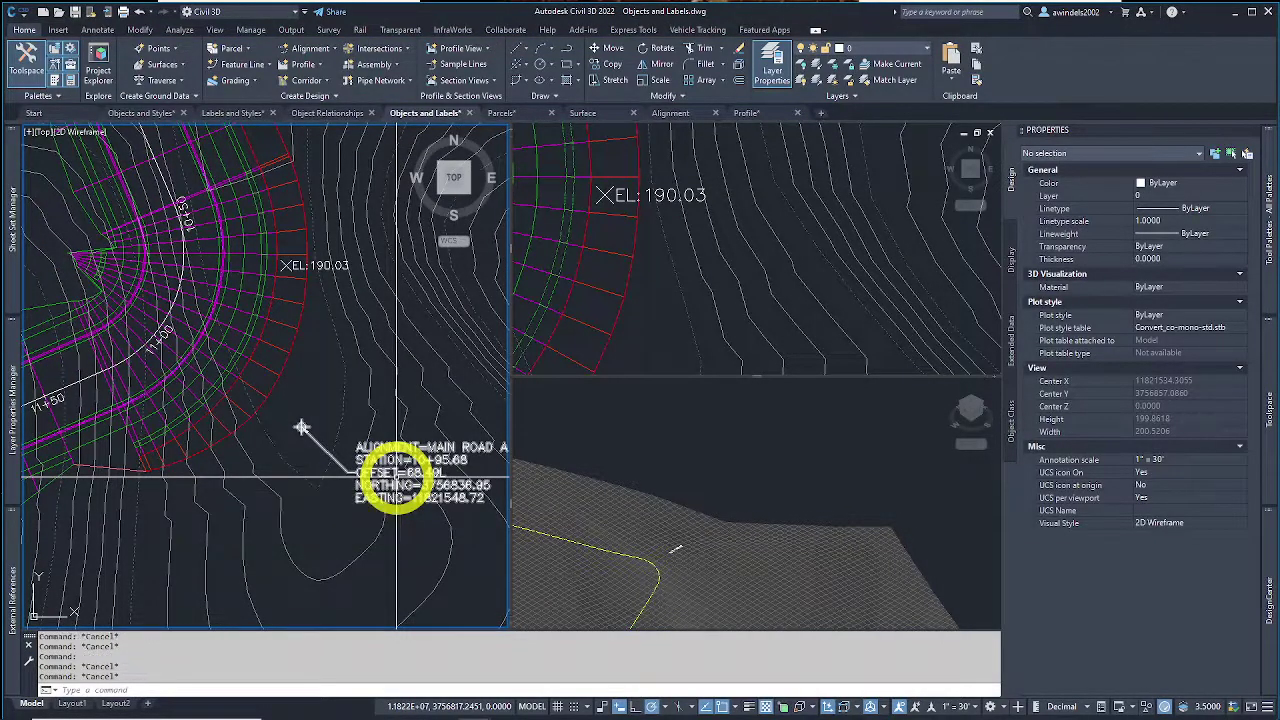
{"action": "scroll", "coordinate": [329, 395], "scroll_direction": "down", "scroll_amount": 4}
{"action": "scroll", "coordinate": [328, 397], "scroll_direction": "down", "scroll_amount": 6}
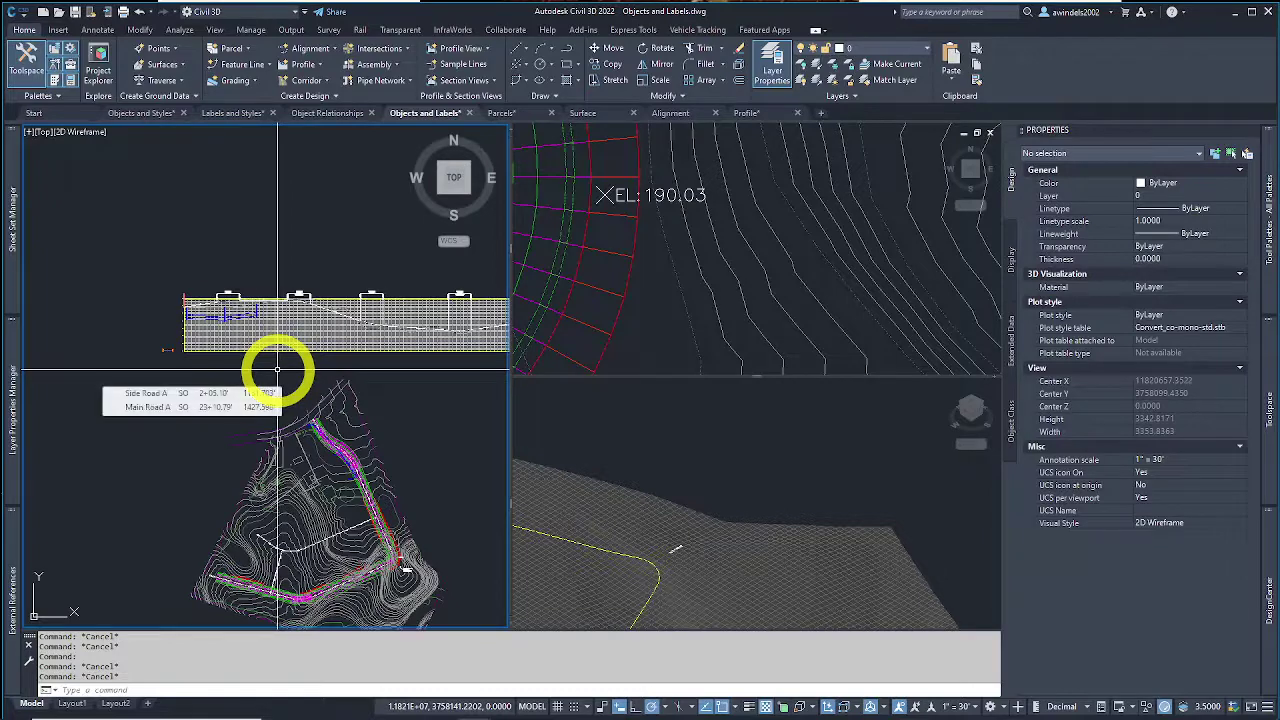
{"action": "middle_click_drag", "start_coordinate": [314, 371], "coordinate": [297, 401]}
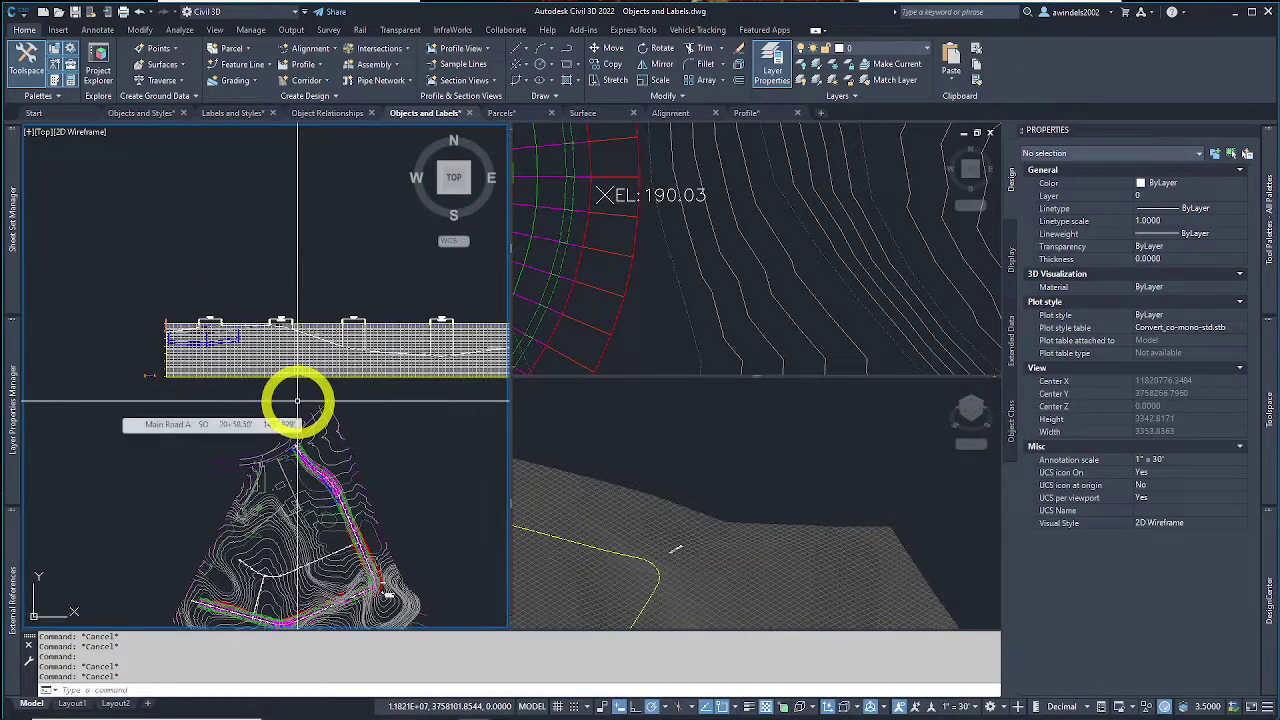
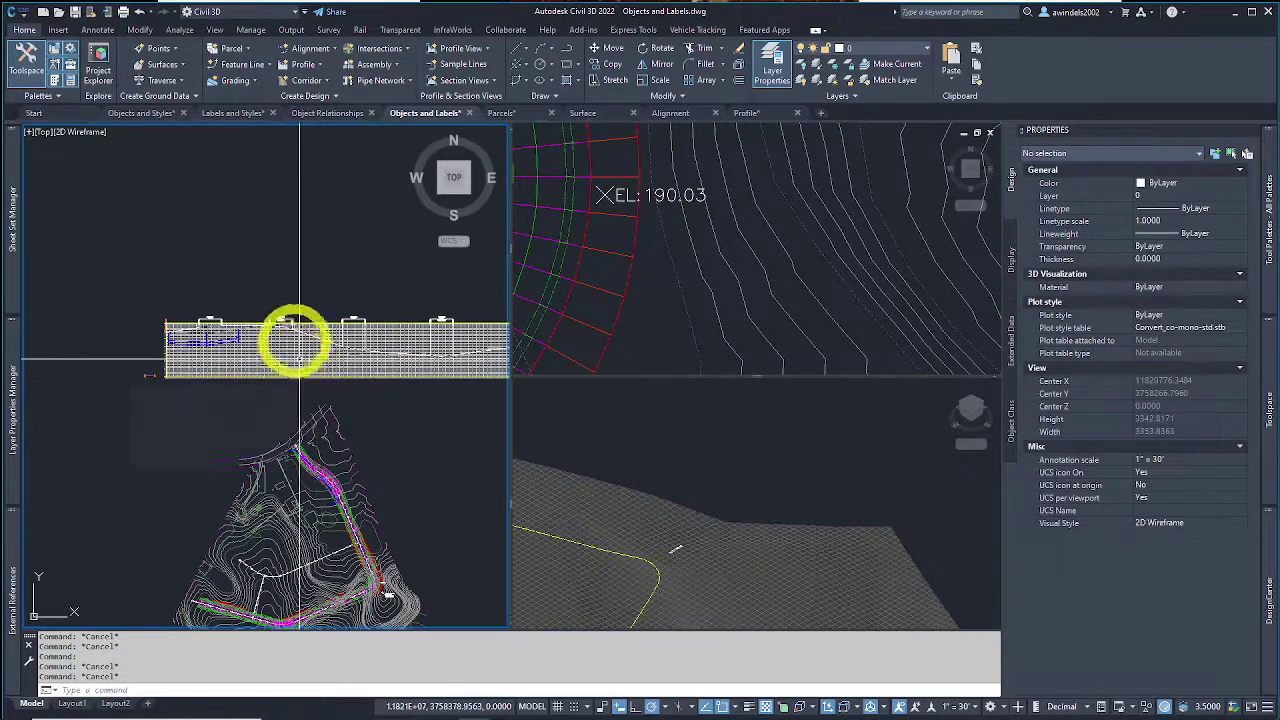
{"action": "scroll", "coordinate": [196, 326], "scroll_direction": "up", "scroll_amount": 3}
{"action": "scroll", "coordinate": [195, 300], "scroll_direction": "up", "scroll_amount": 2}
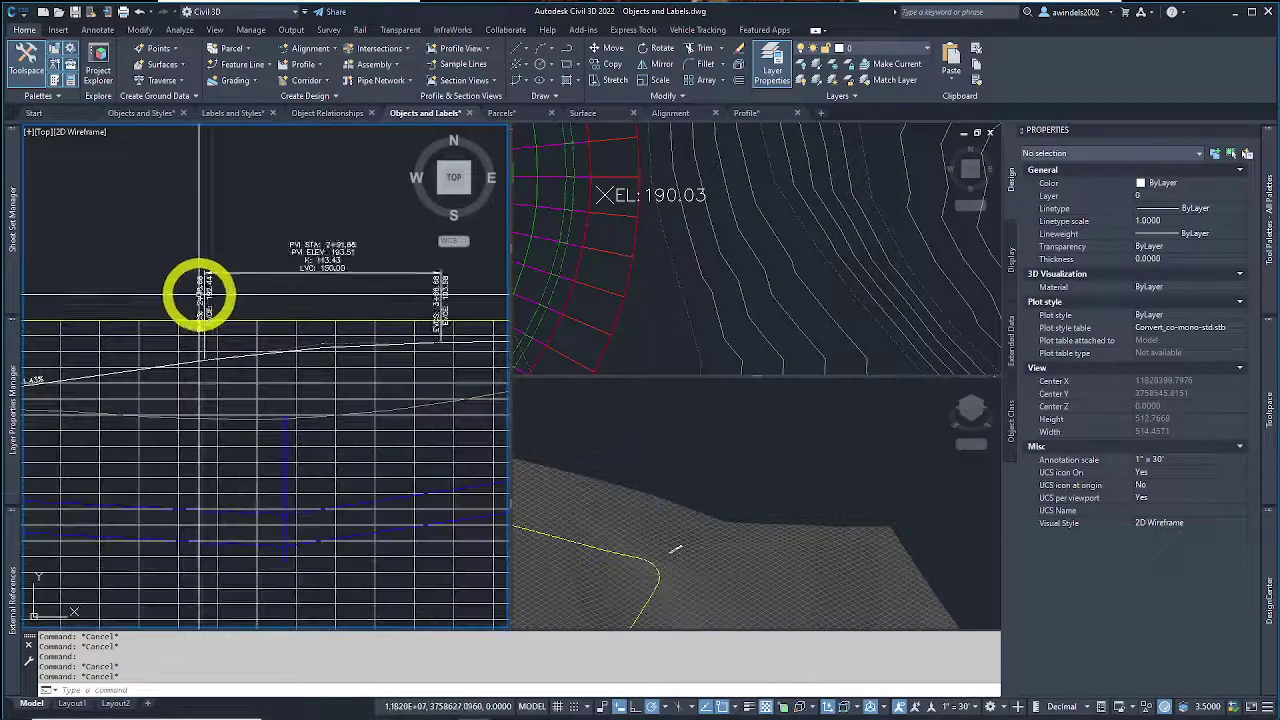
{"action": "left_click", "coordinate": [205, 293]}
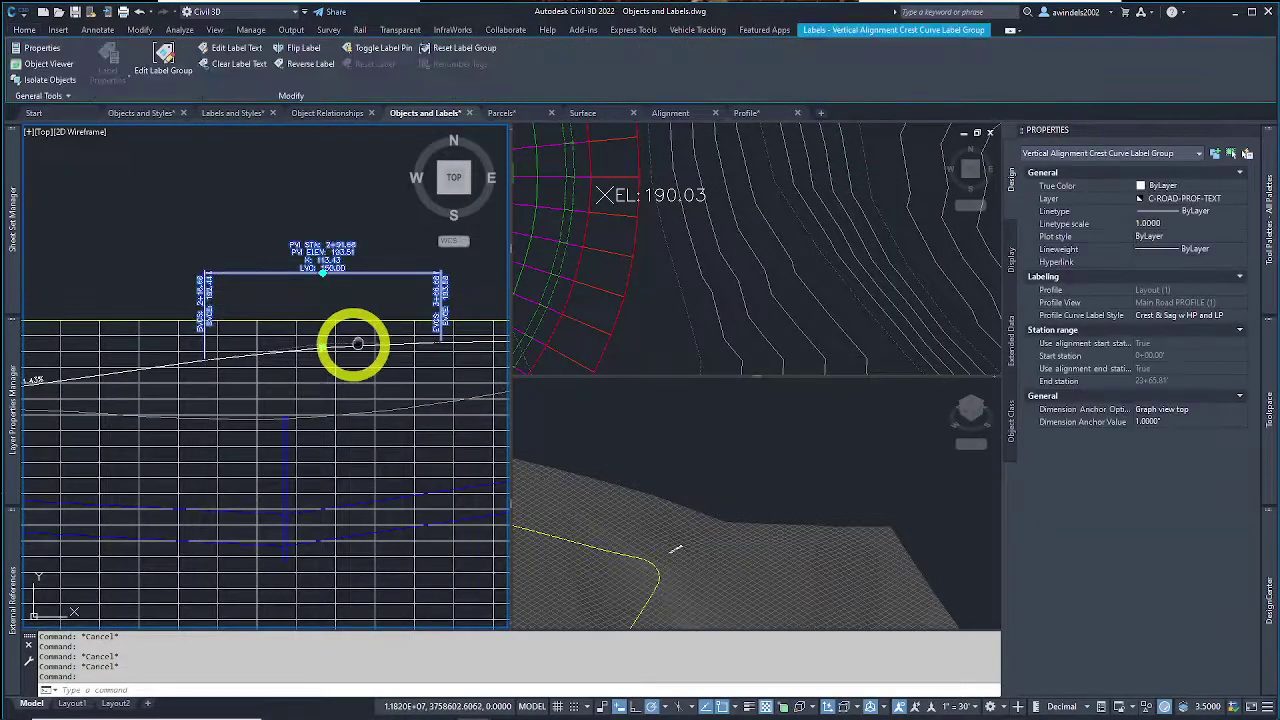
{"action": "scroll", "coordinate": [247, 328], "scroll_direction": "down", "scroll_amount": 3}
{"action": "scroll", "coordinate": [247, 328], "scroll_direction": "up", "scroll_amount": 3}
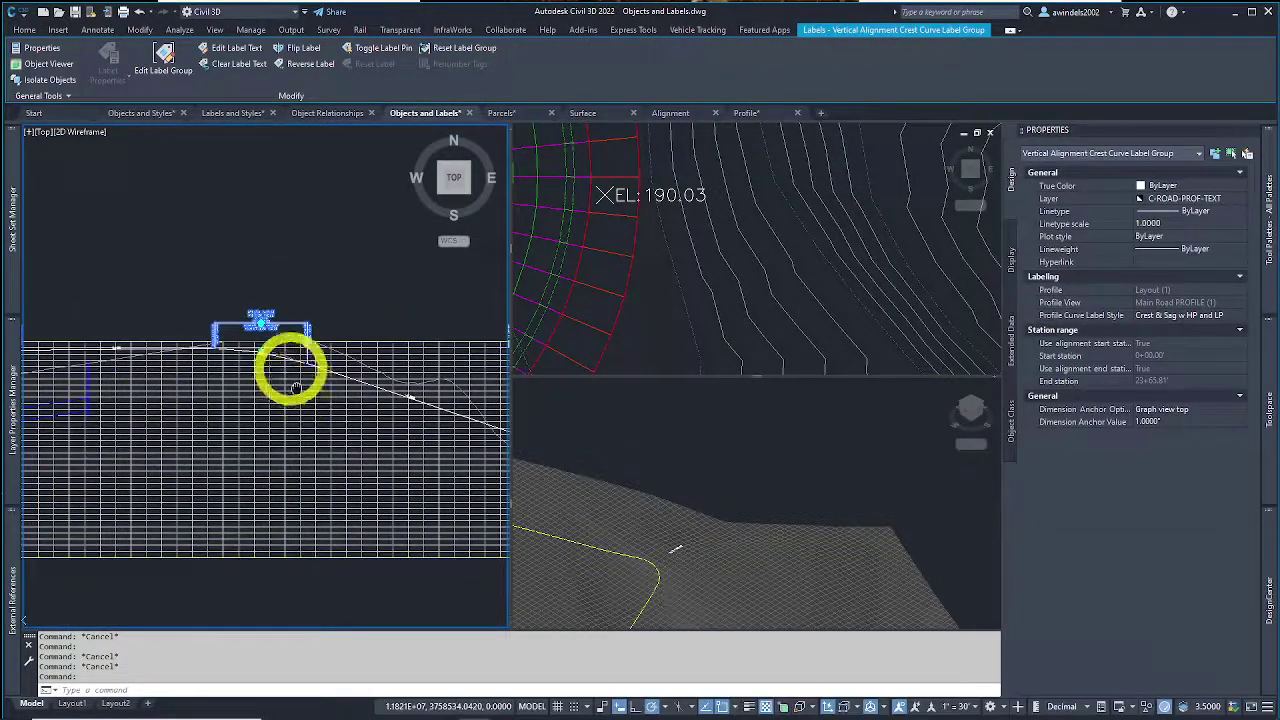
{"action": "key", "text": "Escape"}
Step: Select the grade break label group at the far end station of the Main Road profile and inspect its properties
{"action": "scroll", "coordinate": [285, 352], "scroll_direction": "down", "scroll_amount": 2}
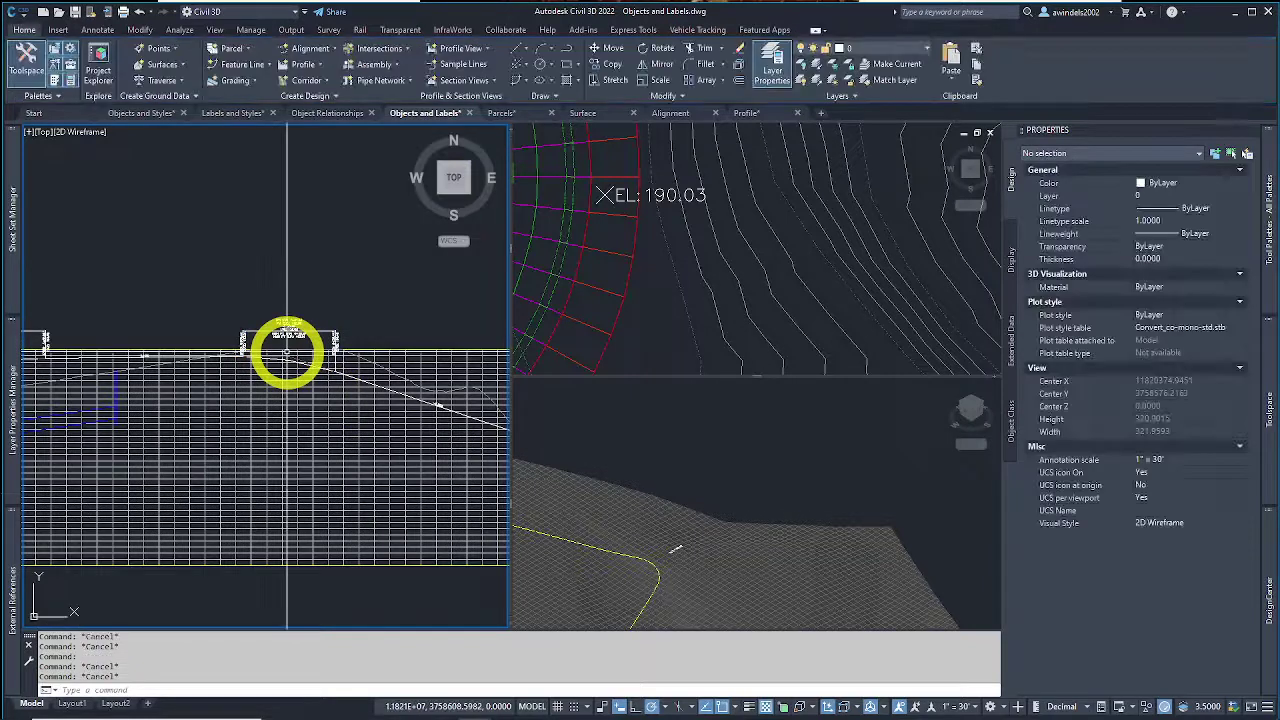
{"action": "scroll", "coordinate": [206, 357], "scroll_direction": "down", "scroll_amount": 3}
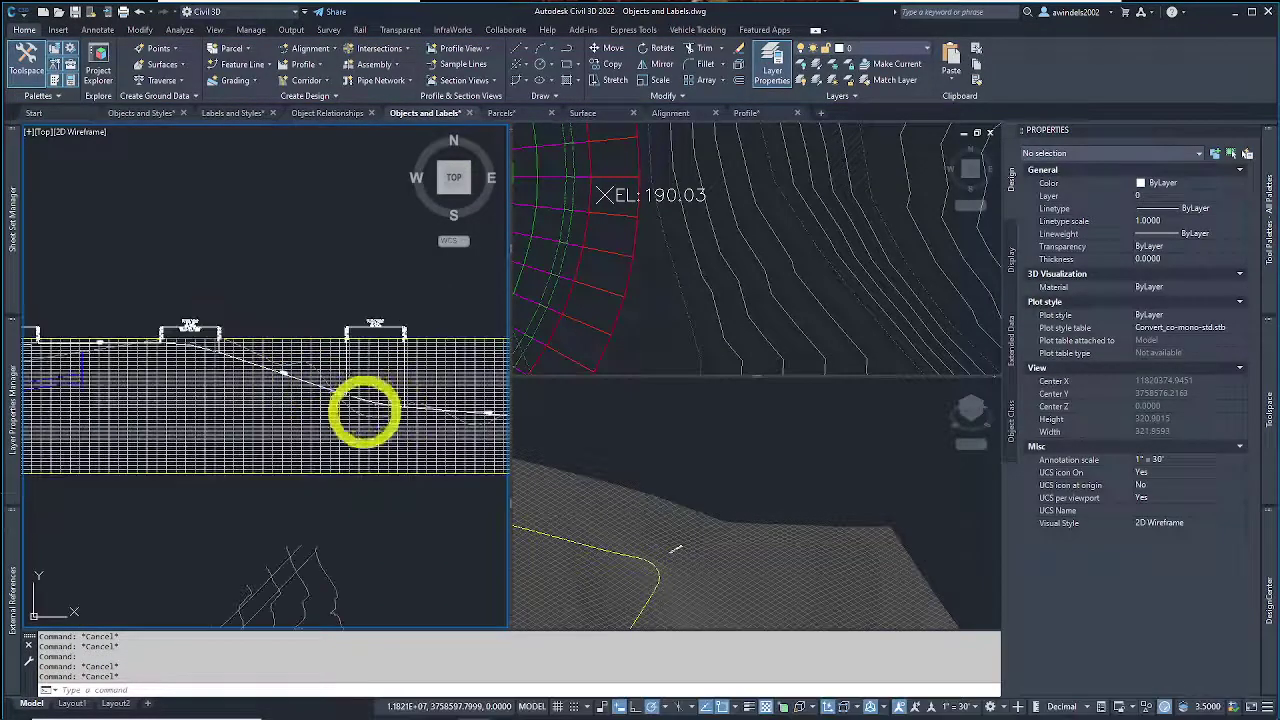
{"action": "middle_click_drag", "start_coordinate": [337, 391], "coordinate": [218, 400]}
{"action": "scroll", "coordinate": [237, 374], "scroll_direction": "up", "scroll_amount": 2}
{"action": "scroll", "coordinate": [91, 466], "scroll_direction": "down", "scroll_amount": 2}
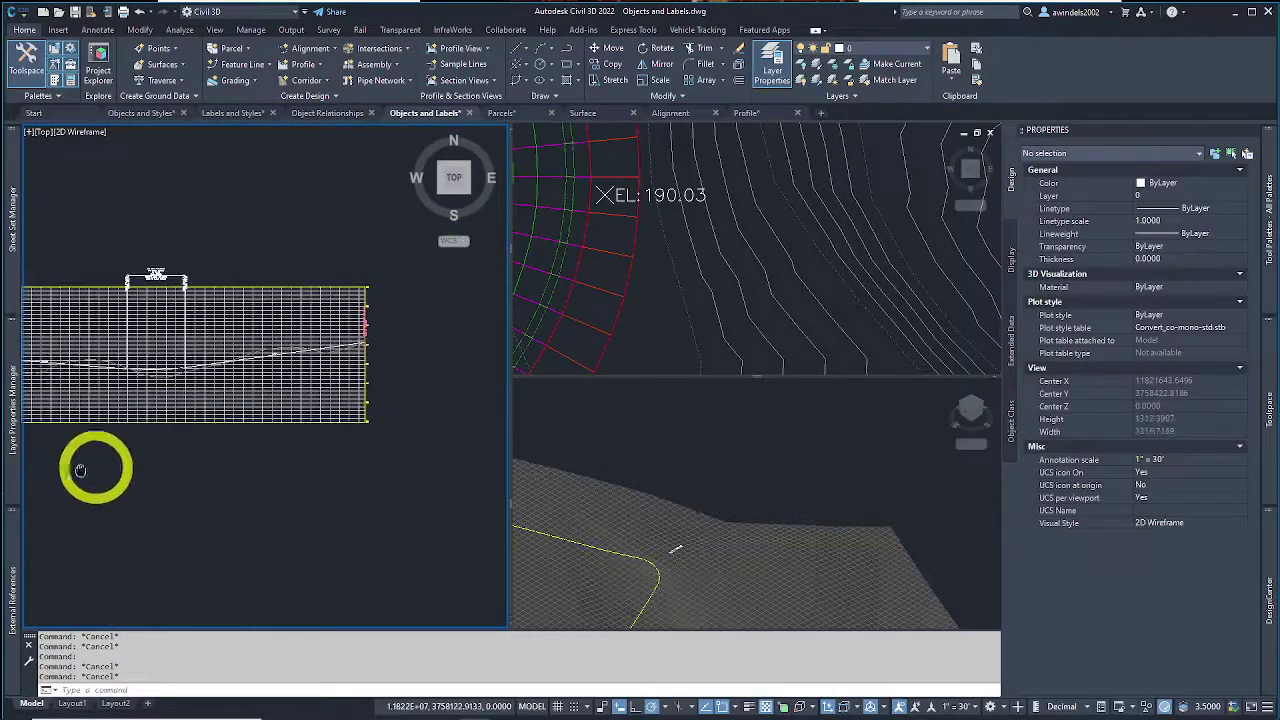
{"action": "scroll", "coordinate": [377, 314], "scroll_direction": "up", "scroll_amount": 4}
{"action": "scroll", "coordinate": [398, 338], "scroll_direction": "up", "scroll_amount": 2}
{"action": "left_click", "coordinate": [401, 347]}
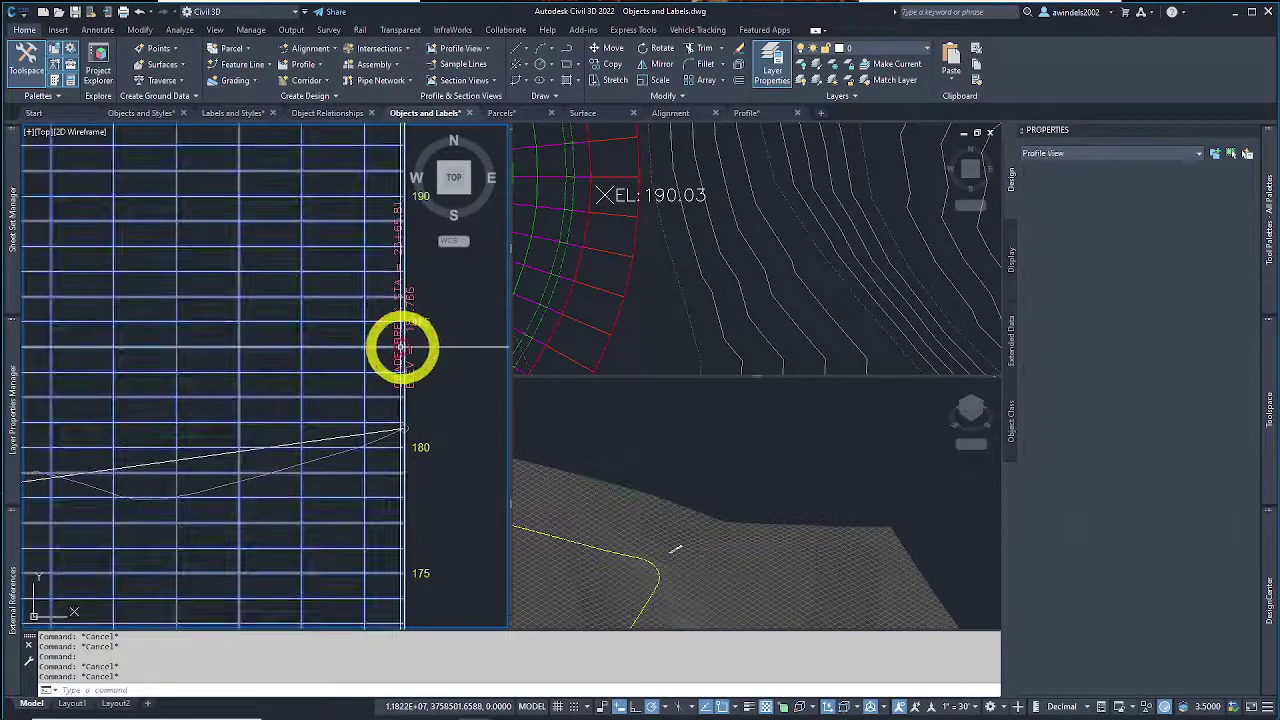
{"action": "middle_click_drag", "start_coordinate": [431, 347], "coordinate": [380, 371]}
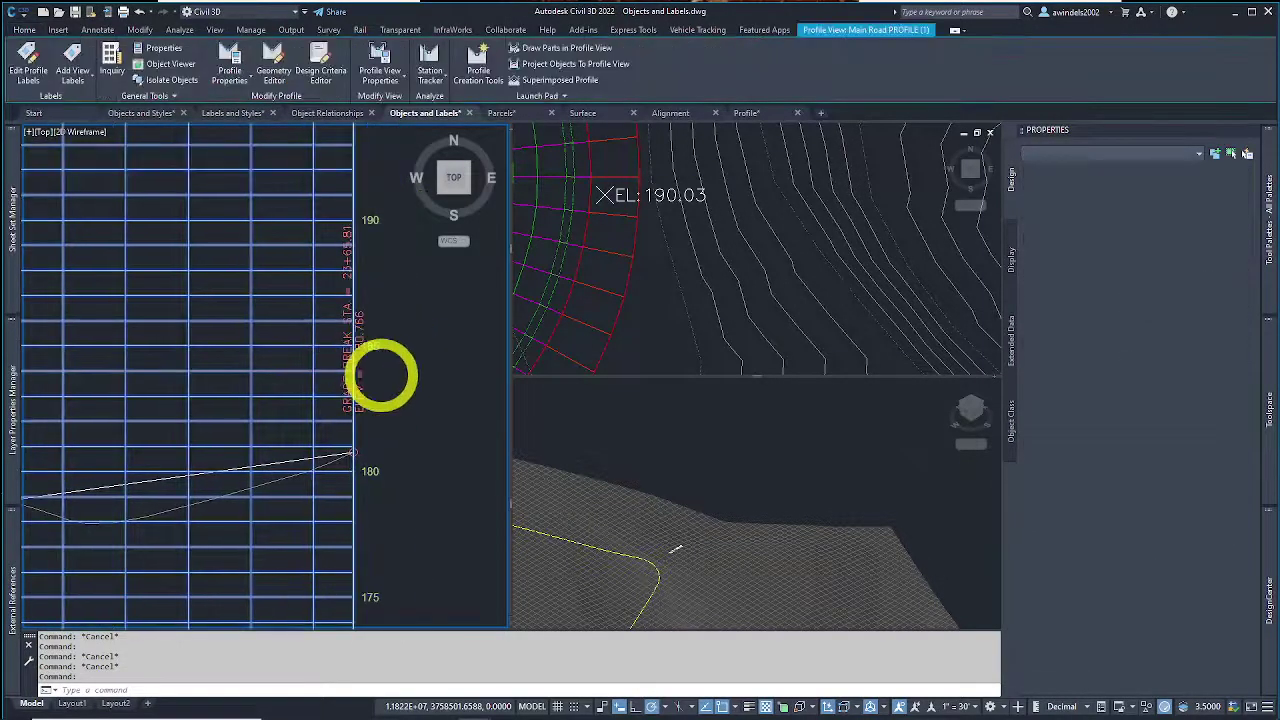
{"action": "key", "text": "Escape"}
{"action": "left_click", "coordinate": [355, 405]}
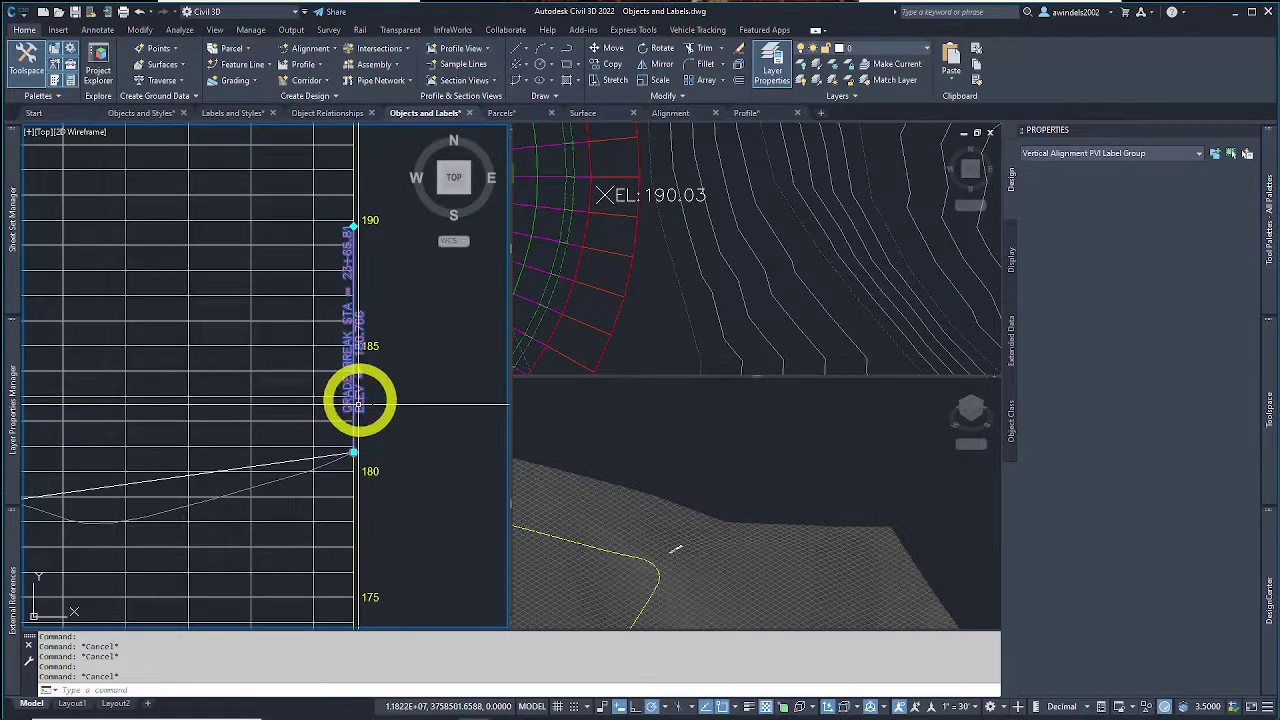
{"action": "key", "text": "Escape"}
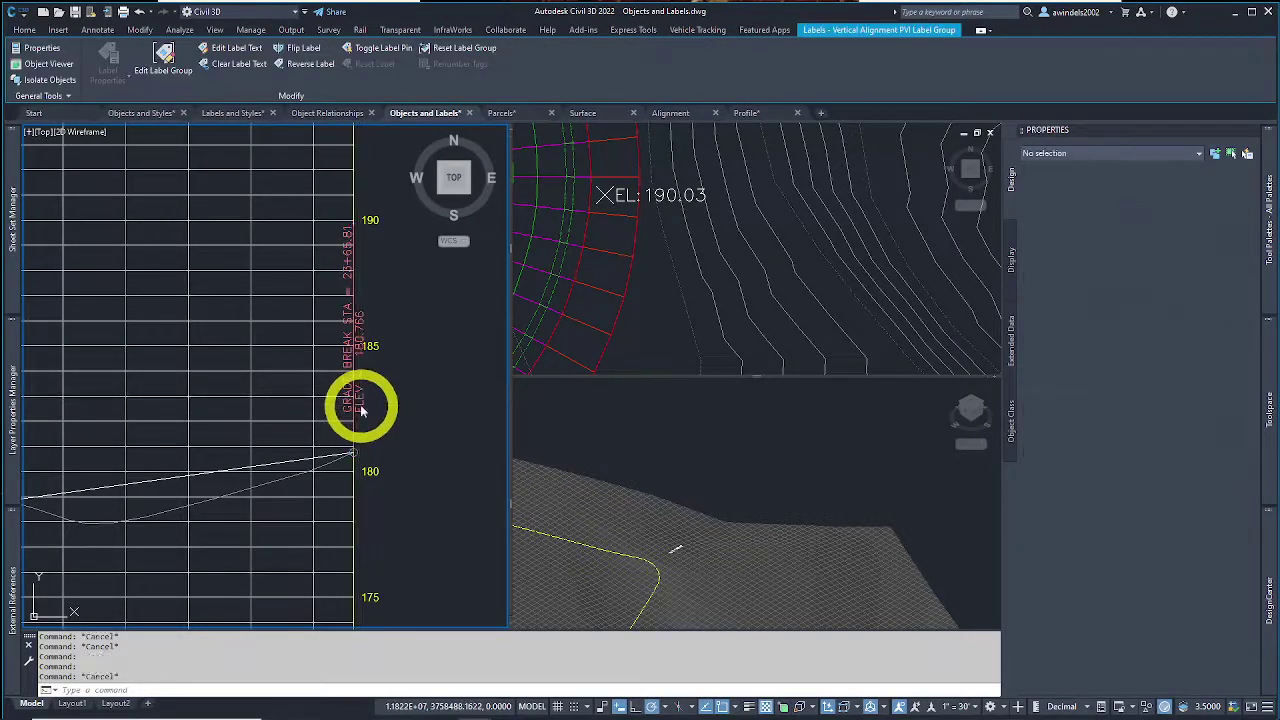
{"action": "left_click", "coordinate": [358, 395]}
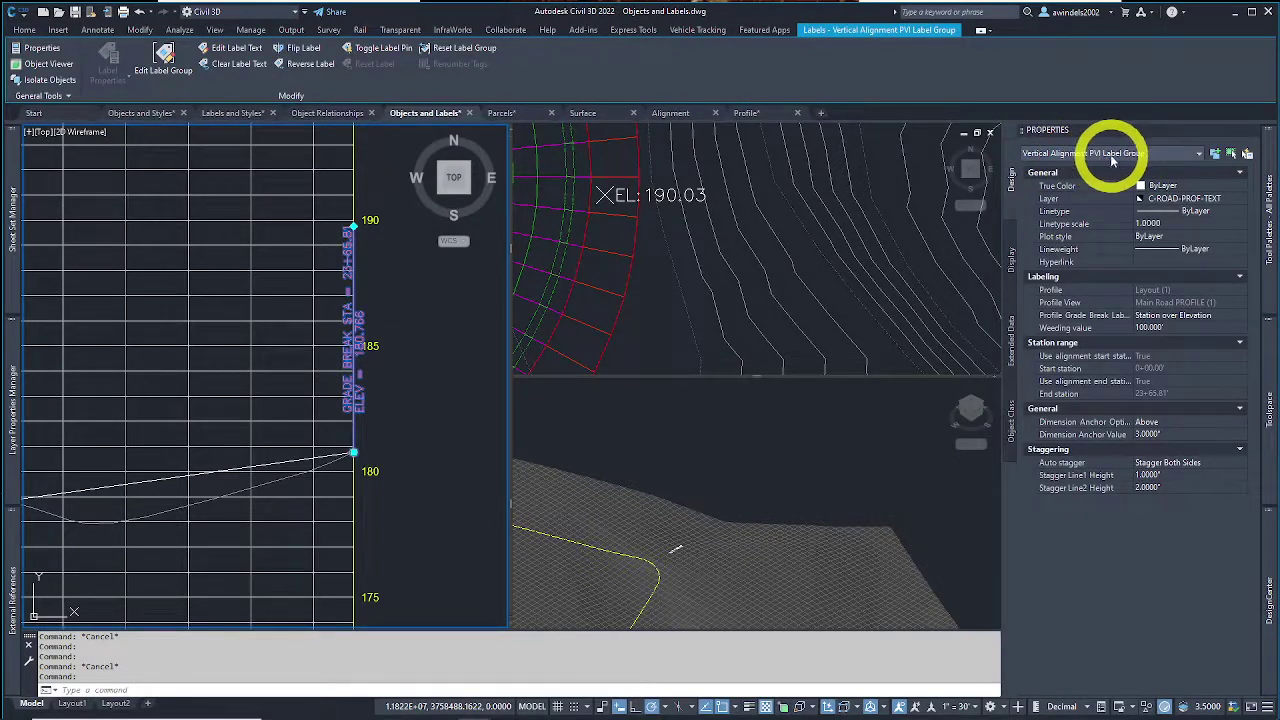
Step: Select only the individual grade break label at the profile's end, inspect its properties, dismiss the subobject filter tip and clear the selection
{"action": "left_click", "coordinate": [362, 404], "text": "ctrl"}
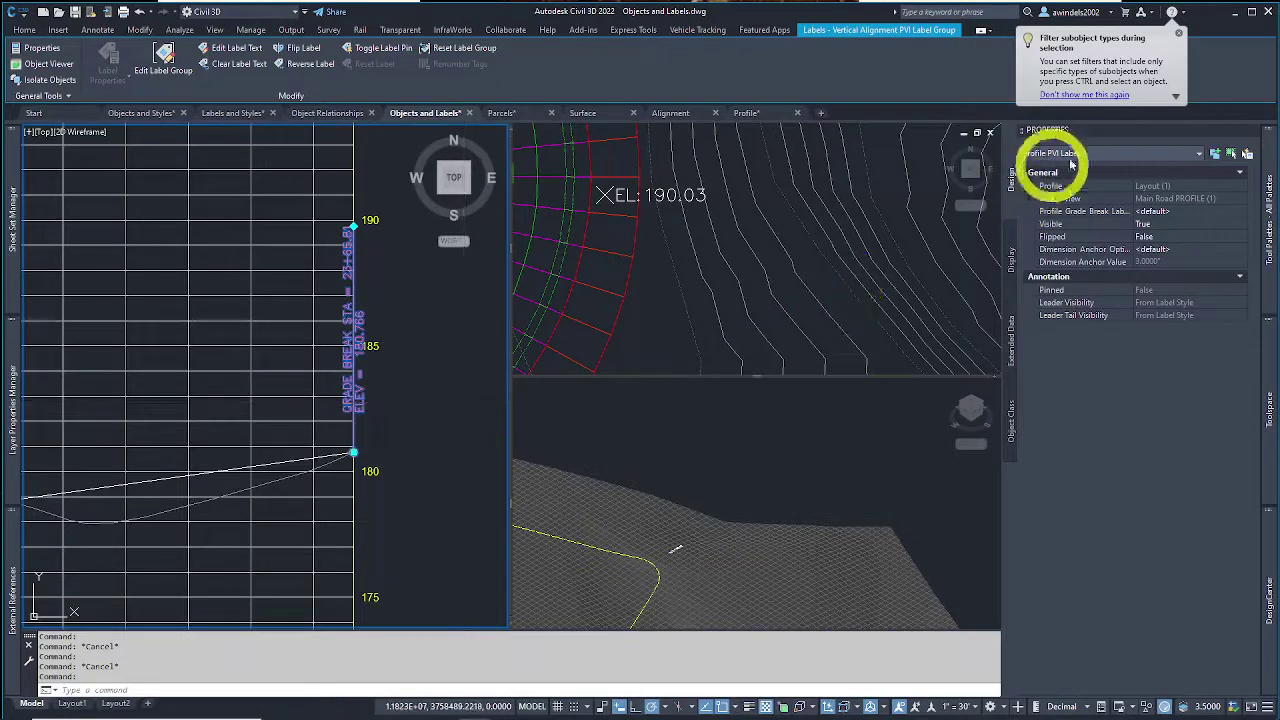
{"action": "left_click", "coordinate": [1179, 34]}
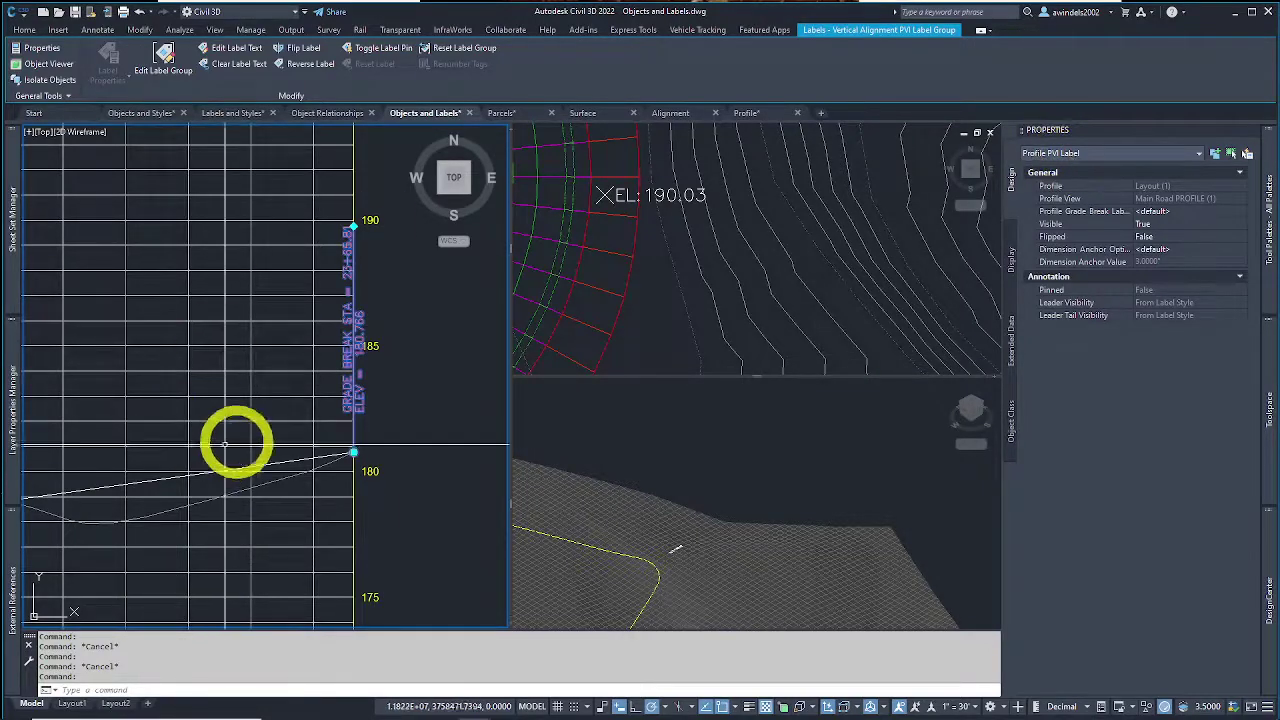
{"action": "scroll", "coordinate": [440, 335], "scroll_direction": "down", "scroll_amount": 5}
{"action": "mouse_move", "coordinate": [432, 345]}
{"action": "middle_mouse_down"}
{"action": "mouse_move", "coordinate": [380, 323]}
{"action": "mouse_move", "coordinate": [371, 363]}
{"action": "mouse_move", "coordinate": [434, 357]}
{"action": "middle_mouse_up"}
{"action": "scroll", "coordinate": [232, 281], "scroll_direction": "up", "scroll_amount": 8}
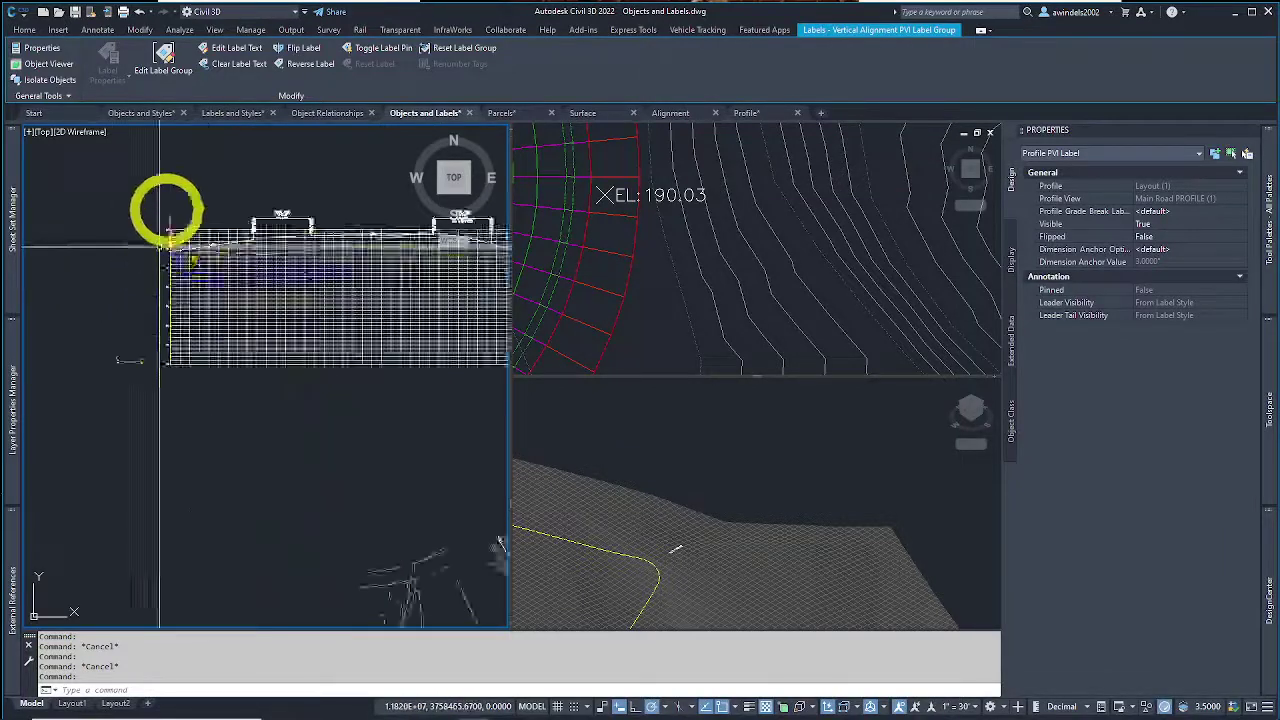
{"action": "key", "text": "Escape"}
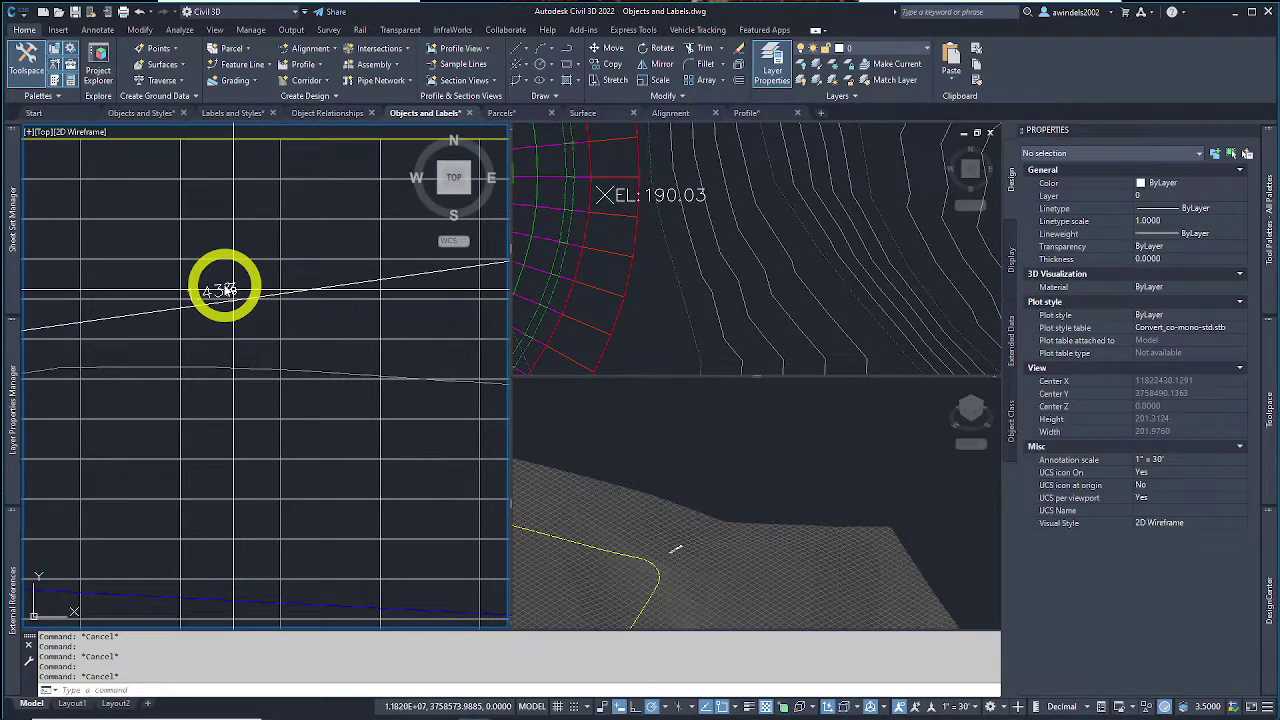
Step: Select the tangent grade label group near the profile's start, then only its first label, inspect both property sets and clear the selection
{"action": "left_click", "coordinate": [226, 290]}
{"action": "left_click", "coordinate": [216, 292]}
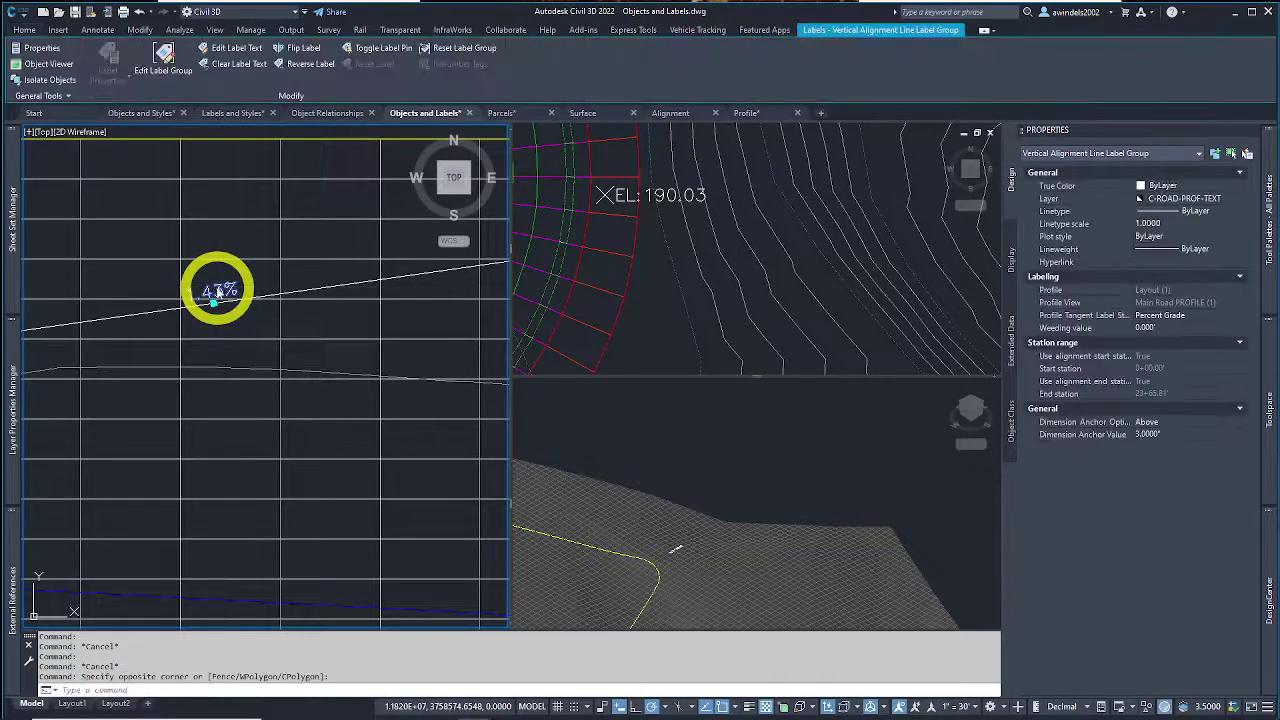
{"action": "middle_click_drag", "start_coordinate": [216, 292], "coordinate": [262, 330]}
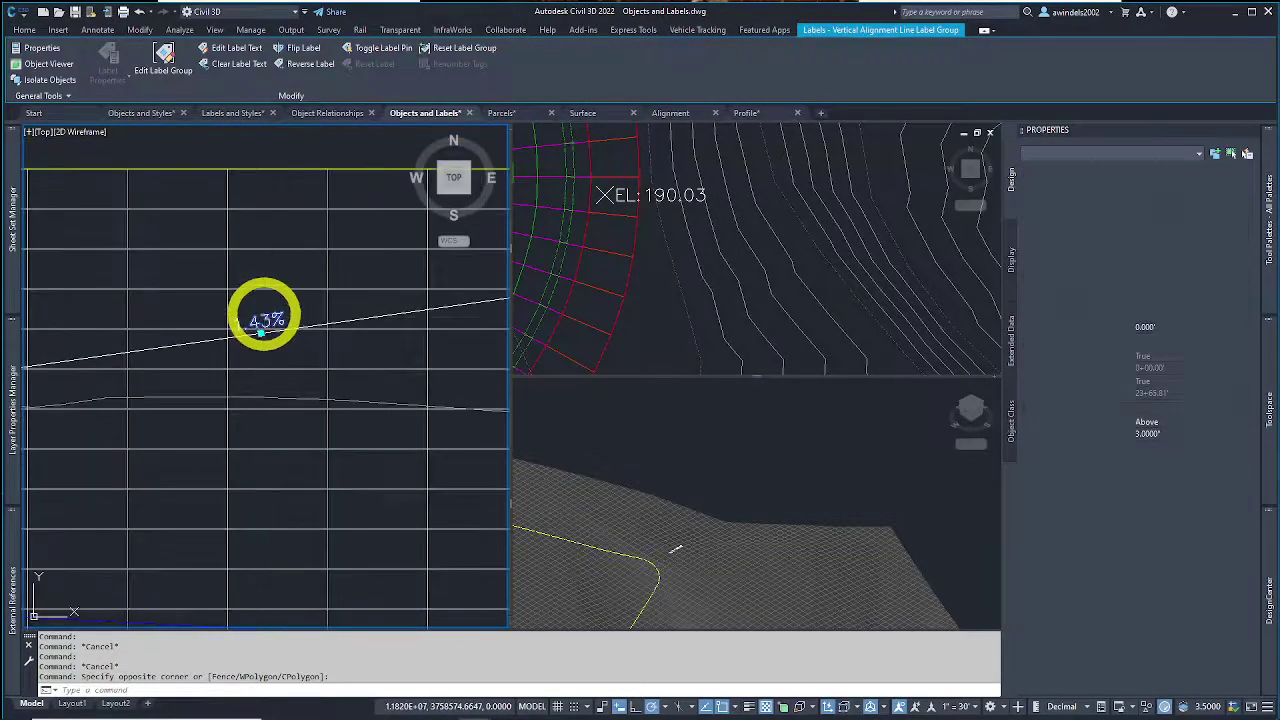
{"action": "left_click", "coordinate": [267, 320]}
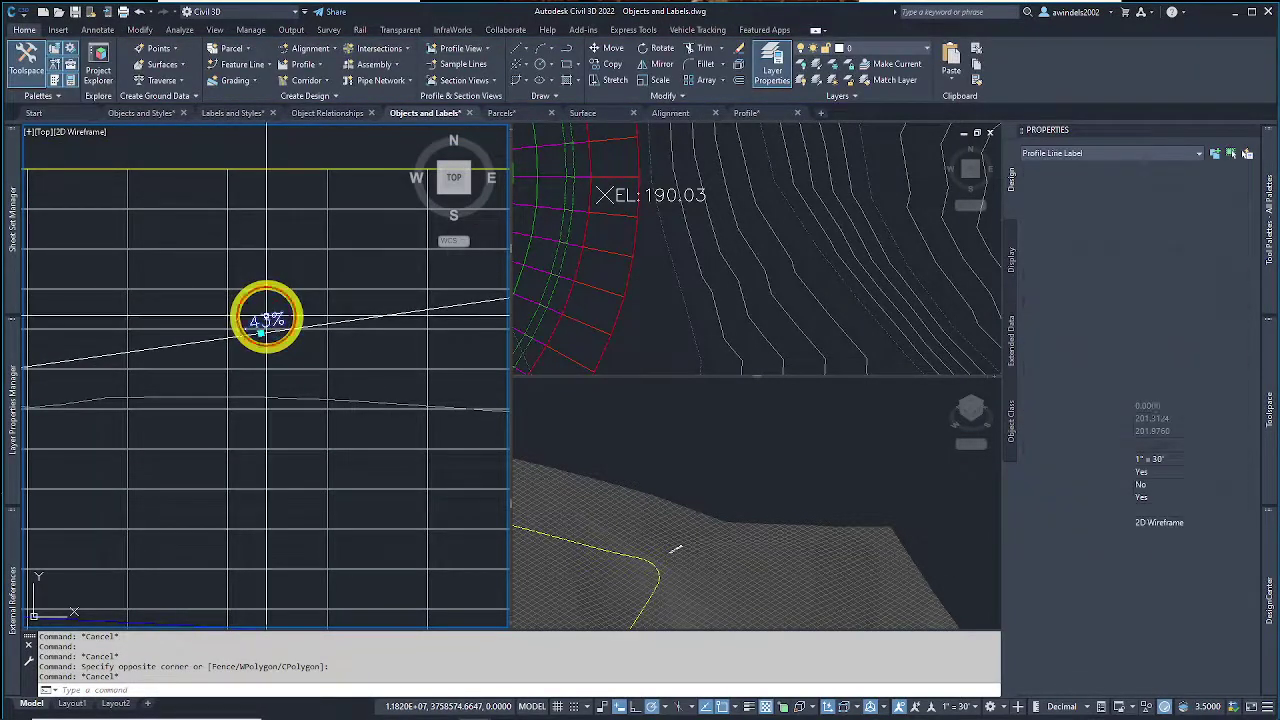
{"action": "scroll", "coordinate": [267, 320], "scroll_direction": "down", "scroll_amount": 2}
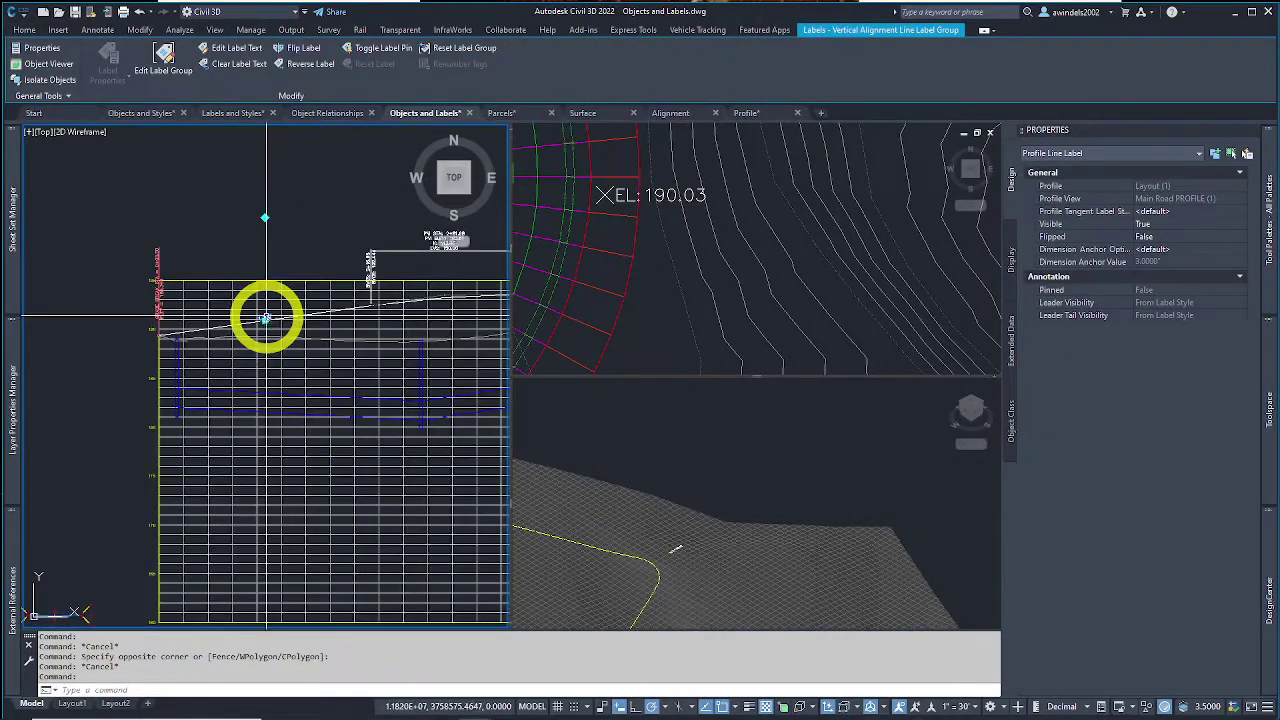
{"action": "middle_click_drag", "start_coordinate": [266, 314], "coordinate": [171, 354]}
{"action": "key", "text": "Escape"}
Step: Select the whole tangent grade label group again, check its labels along the Main Road profile and clear the selection
{"action": "left_click", "coordinate": [166, 358]}
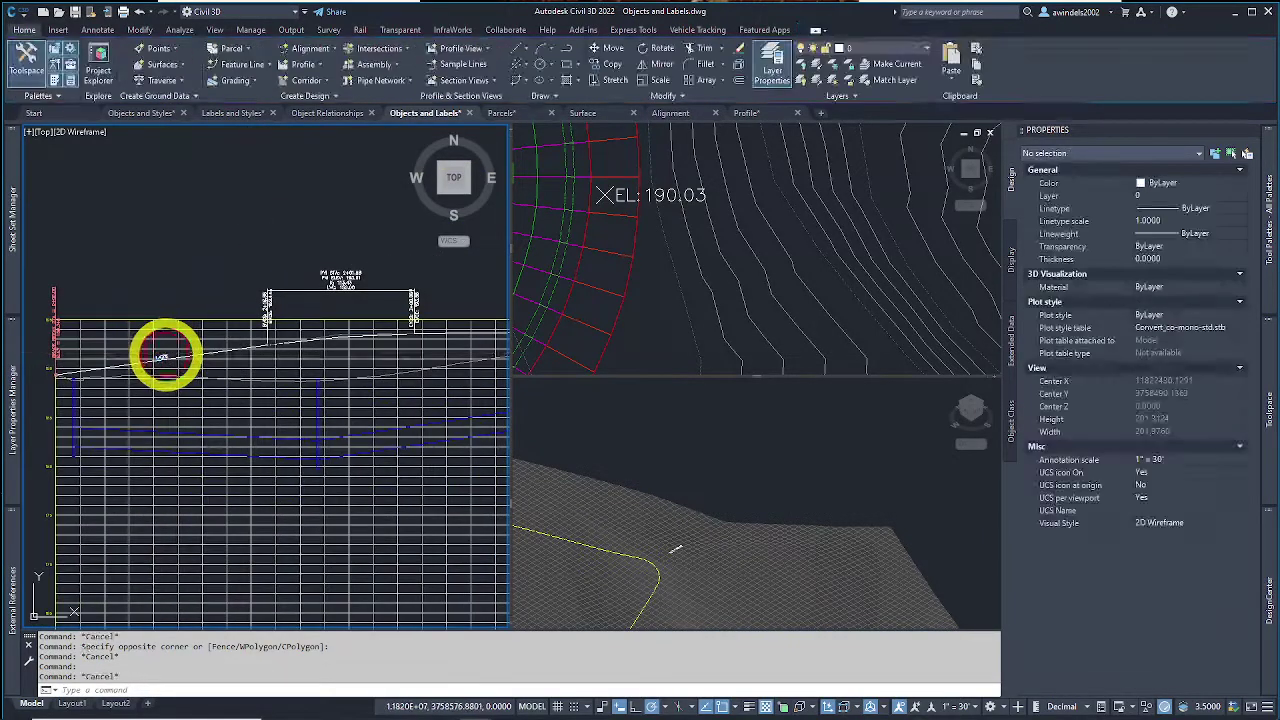
{"action": "scroll", "coordinate": [237, 366], "scroll_direction": "down", "scroll_amount": 3}
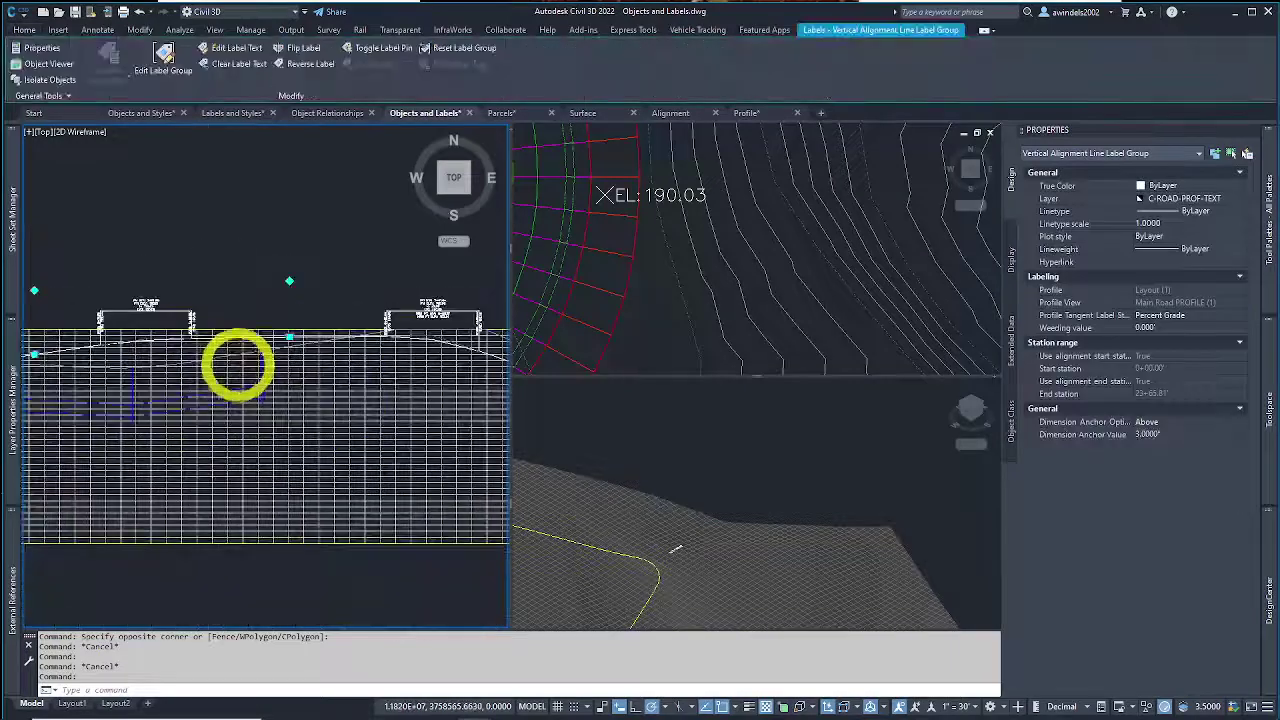
{"action": "middle_click_drag", "start_coordinate": [322, 370], "coordinate": [296, 355]}
{"action": "key", "text": "Escape"}
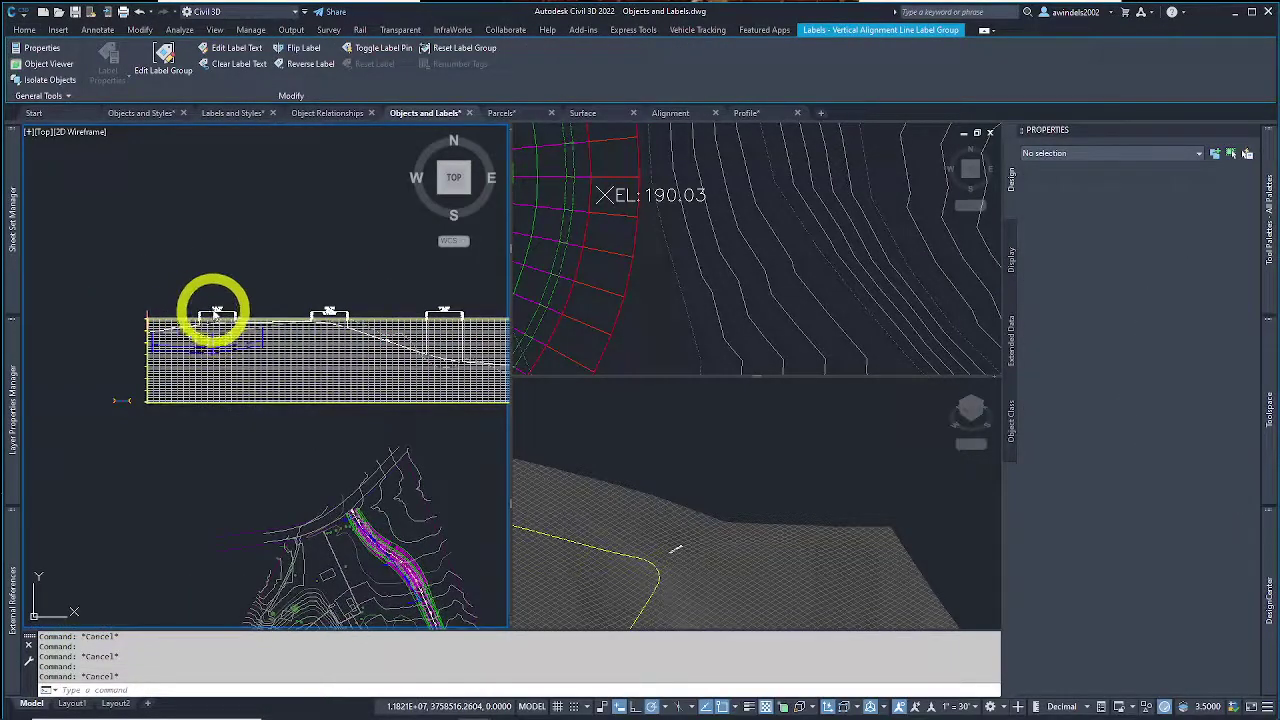
Step: Select only the individual percent grade label on the first tangent of the Main Road profile
{"action": "scroll", "coordinate": [190, 310], "scroll_direction": "up", "scroll_amount": 6}
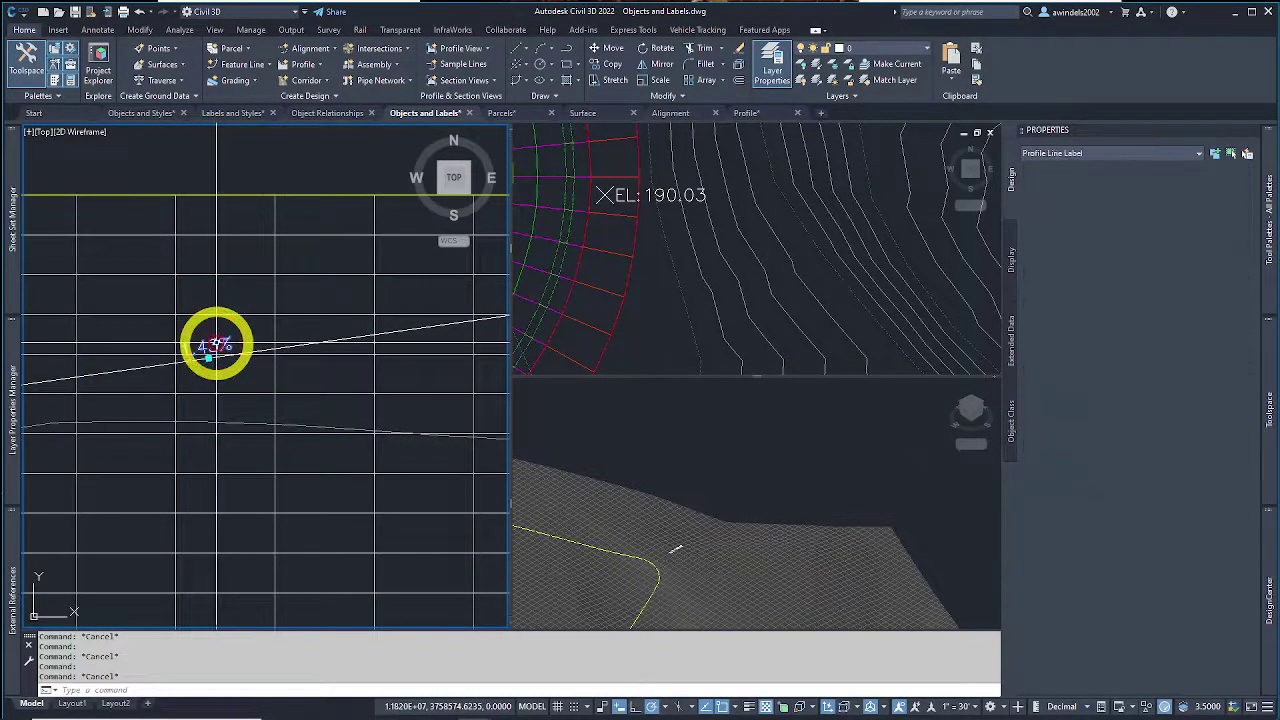
{"action": "left_click", "coordinate": [215, 346]}
{"action": "scroll", "coordinate": [215, 346], "scroll_direction": "down", "scroll_amount": 5}
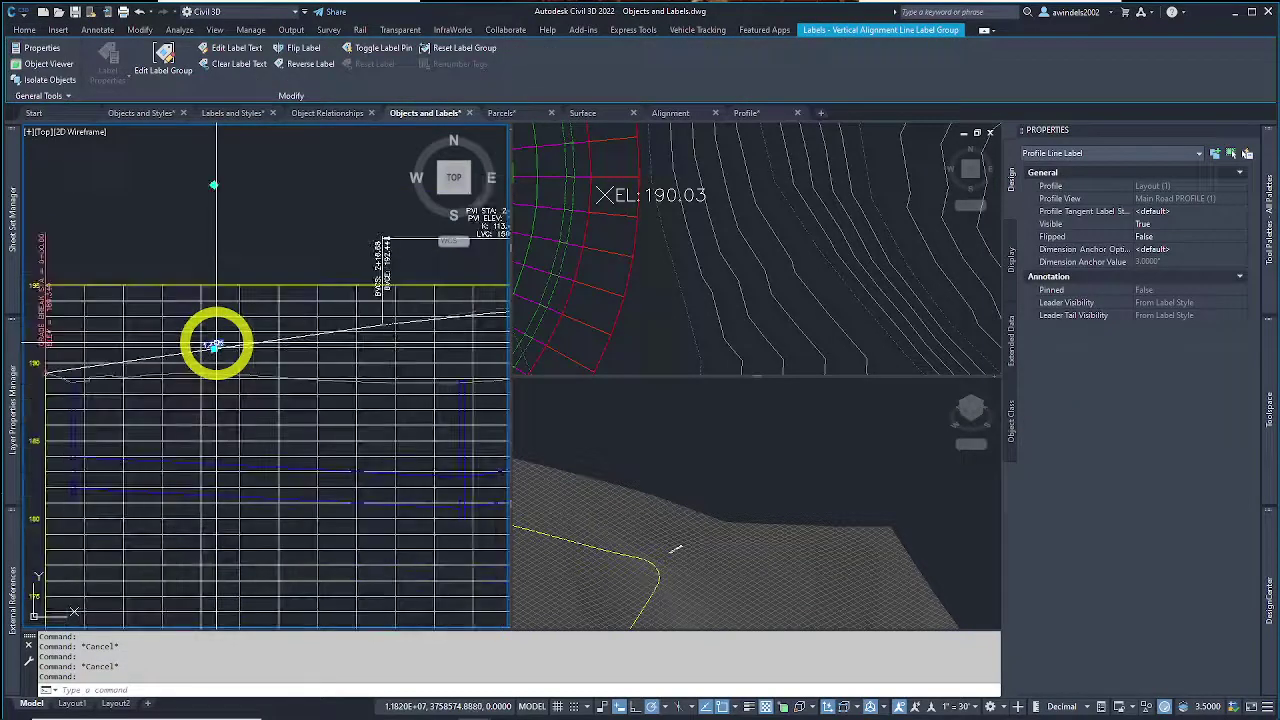
{"action": "scroll", "coordinate": [253, 356], "scroll_direction": "up", "scroll_amount": 3}
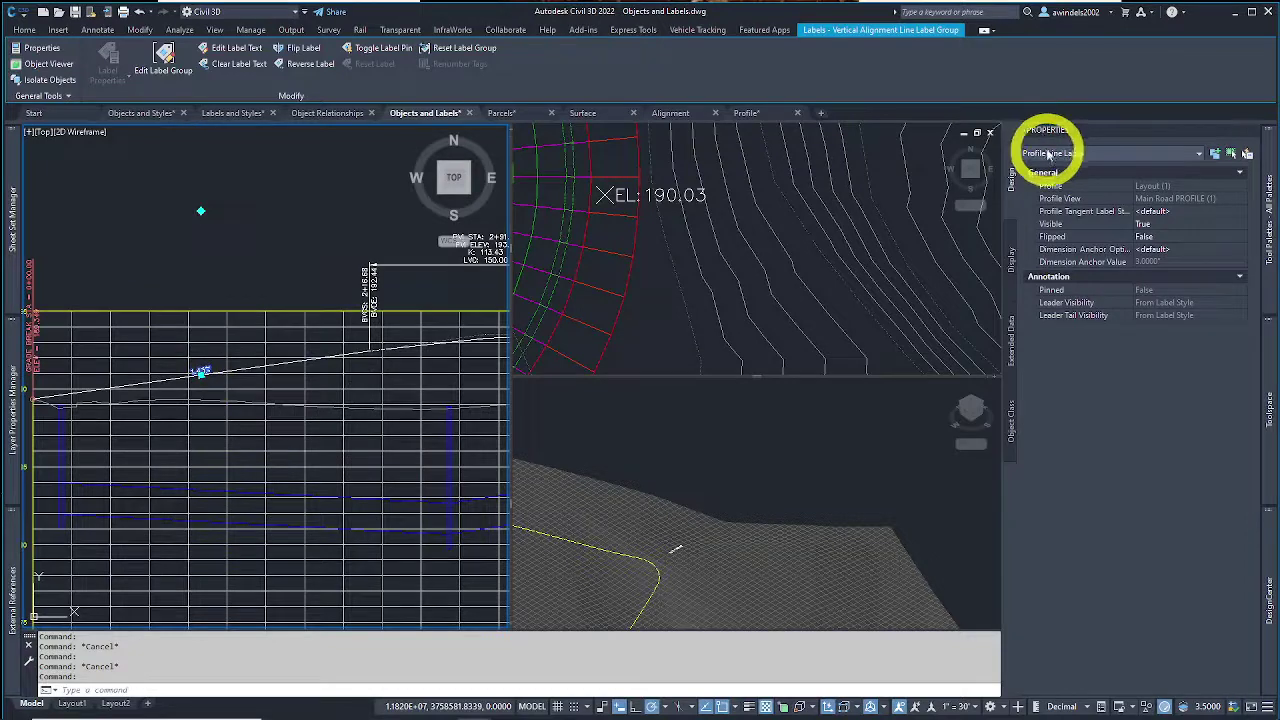
{"action": "scroll", "coordinate": [290, 360], "scroll_direction": "down", "scroll_amount": 5}
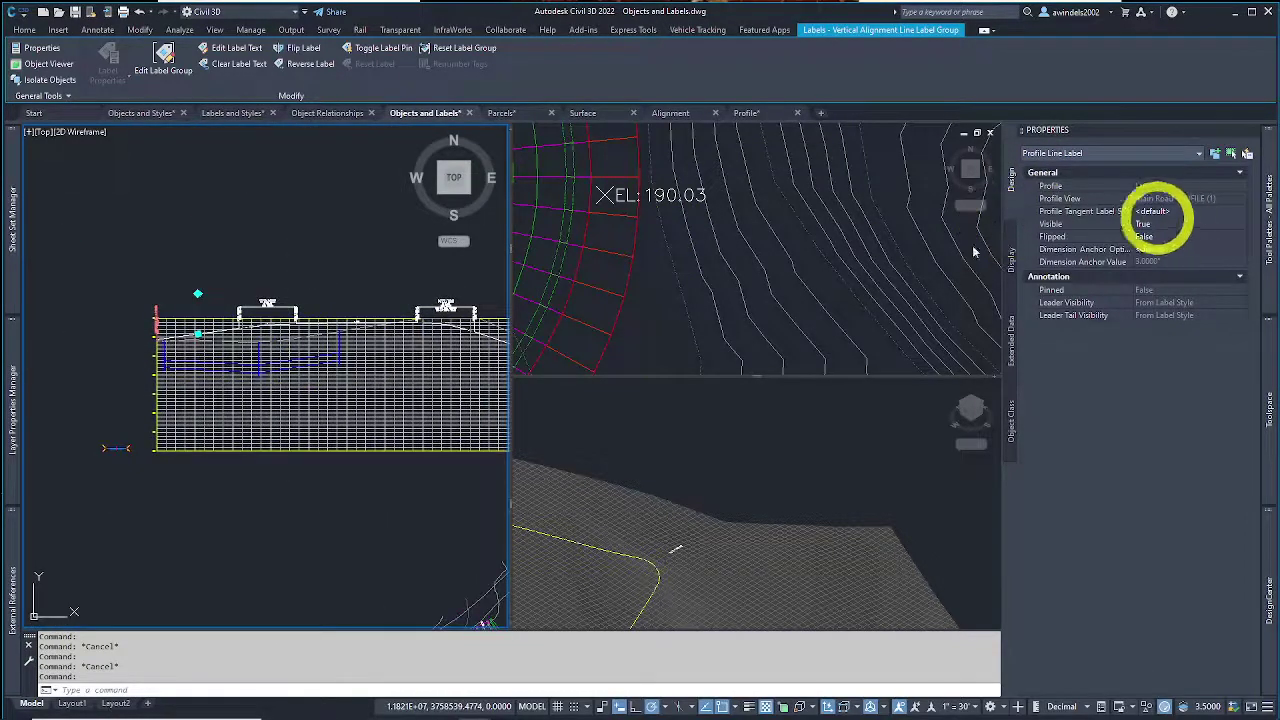
{"action": "middle_click_drag", "start_coordinate": [475, 338], "coordinate": [343, 341]}
{"action": "middle_click_drag", "start_coordinate": [394, 293], "coordinate": [548, 277]}
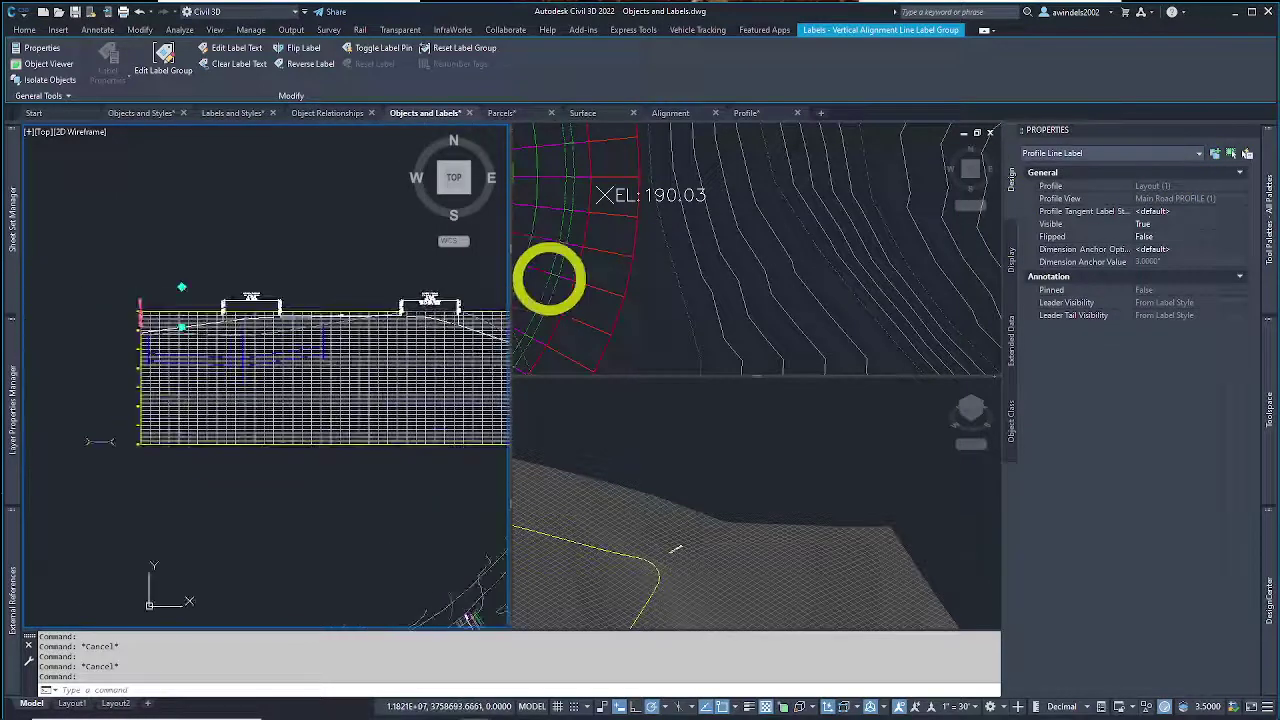
{"action": "scroll", "coordinate": [240, 305], "scroll_direction": "up", "scroll_amount": 3}
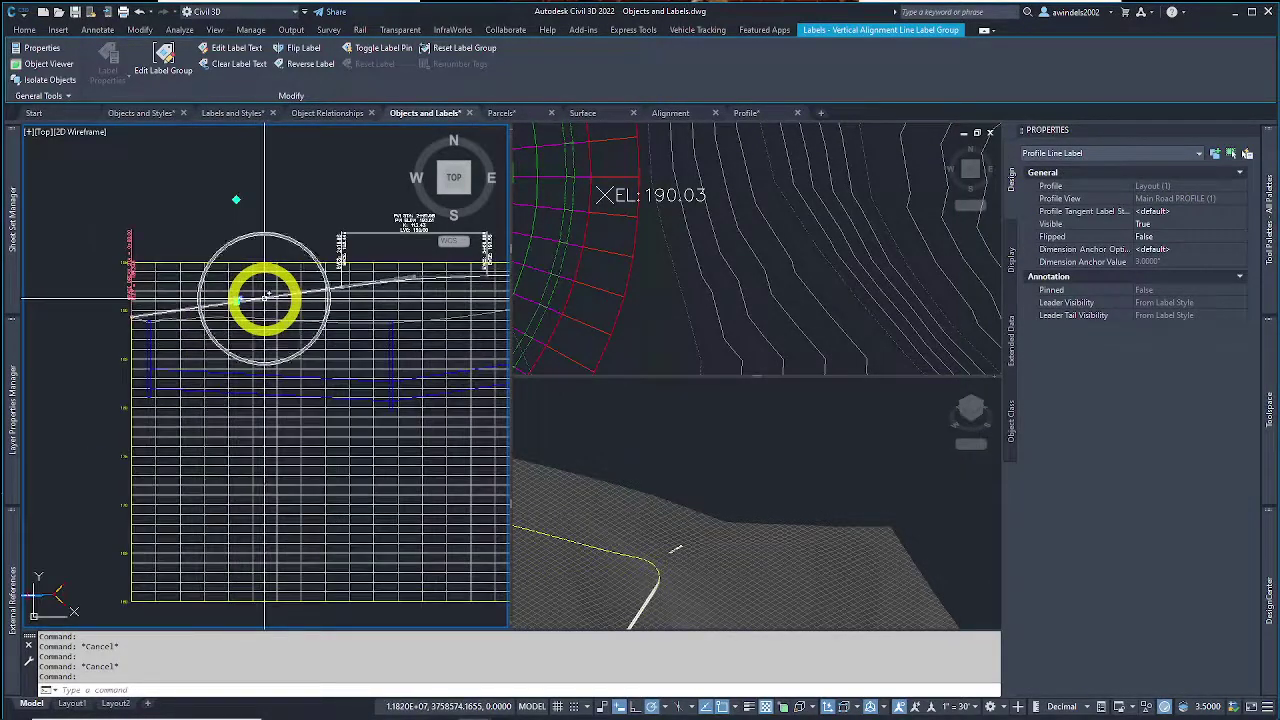
{"action": "left_click", "coordinate": [265, 297]}
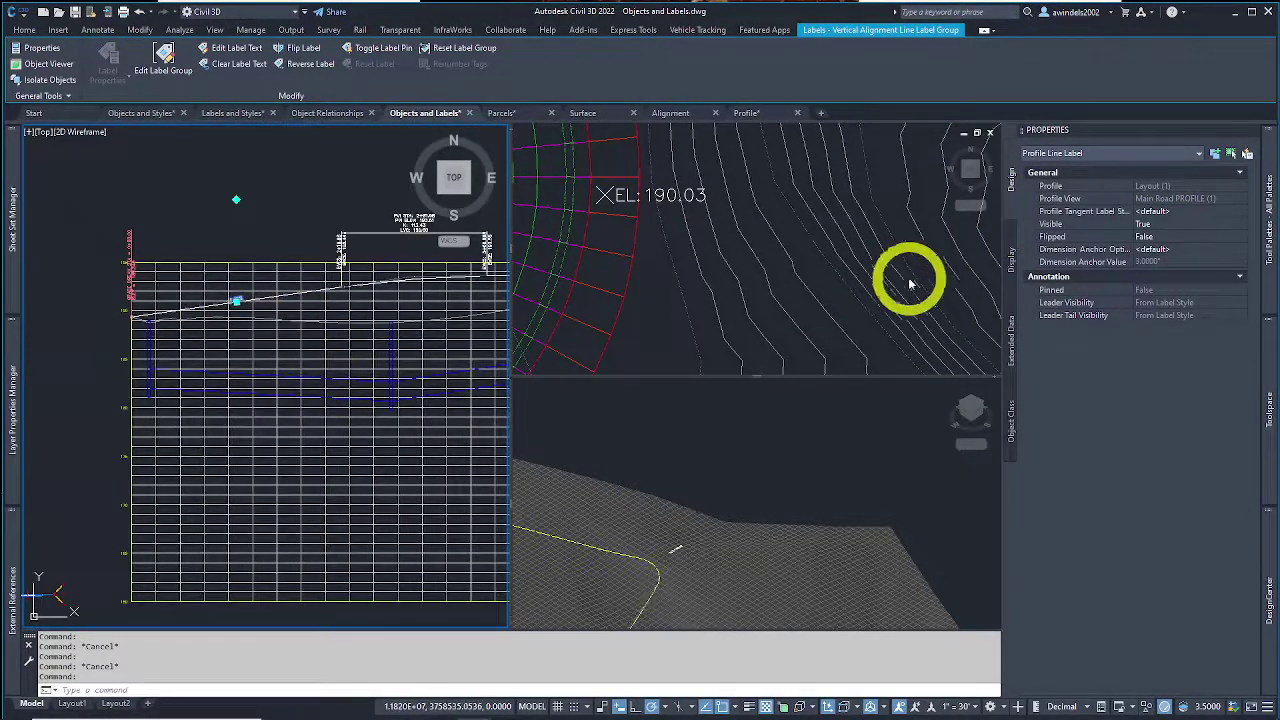
Step: Set the selected label's profile tangent label style to Slope 1 in X and inspect the label on the first tangent
{"action": "left_click", "coordinate": [1188, 212]}
{"action": "left_click", "coordinate": [1180, 236]}
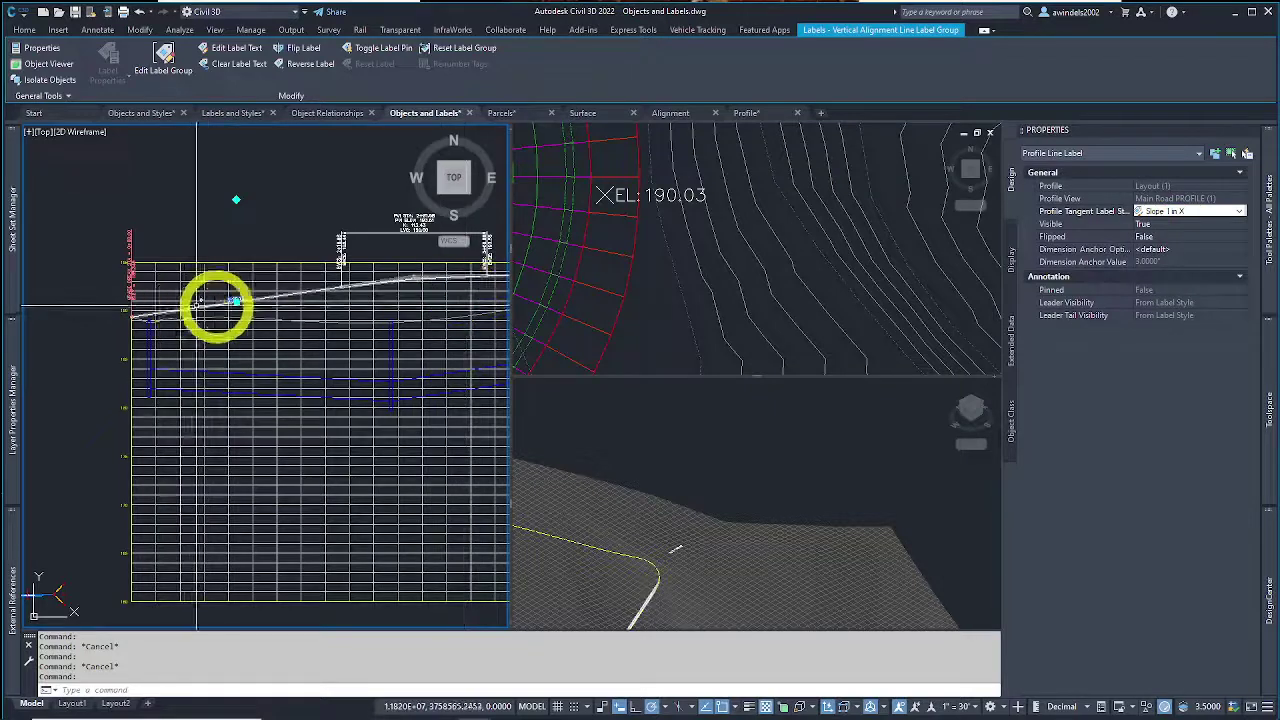
{"action": "scroll", "coordinate": [225, 300], "scroll_direction": "up", "scroll_amount": 6}
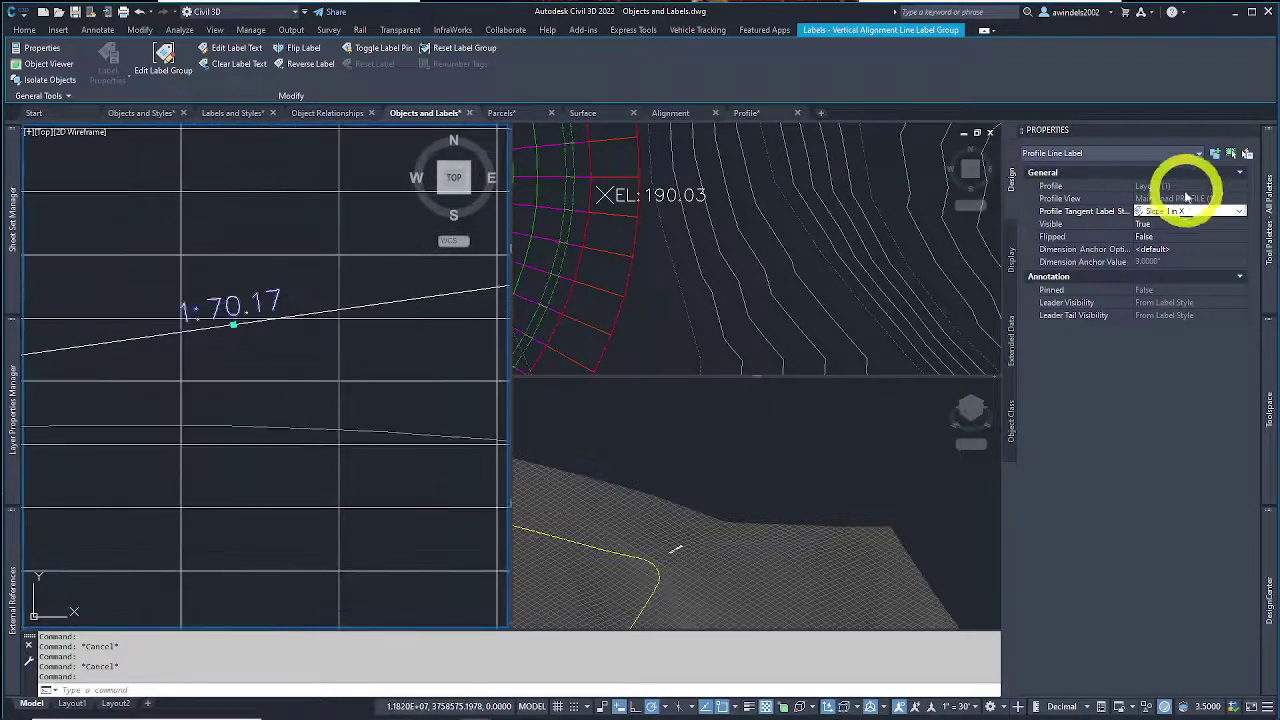
Step: Switch the first tangent label's style to Percent Grade and back to Slope 1 in X, and clear the selection
{"action": "left_click", "coordinate": [1185, 212]}
{"action": "left_click", "coordinate": [1177, 228]}
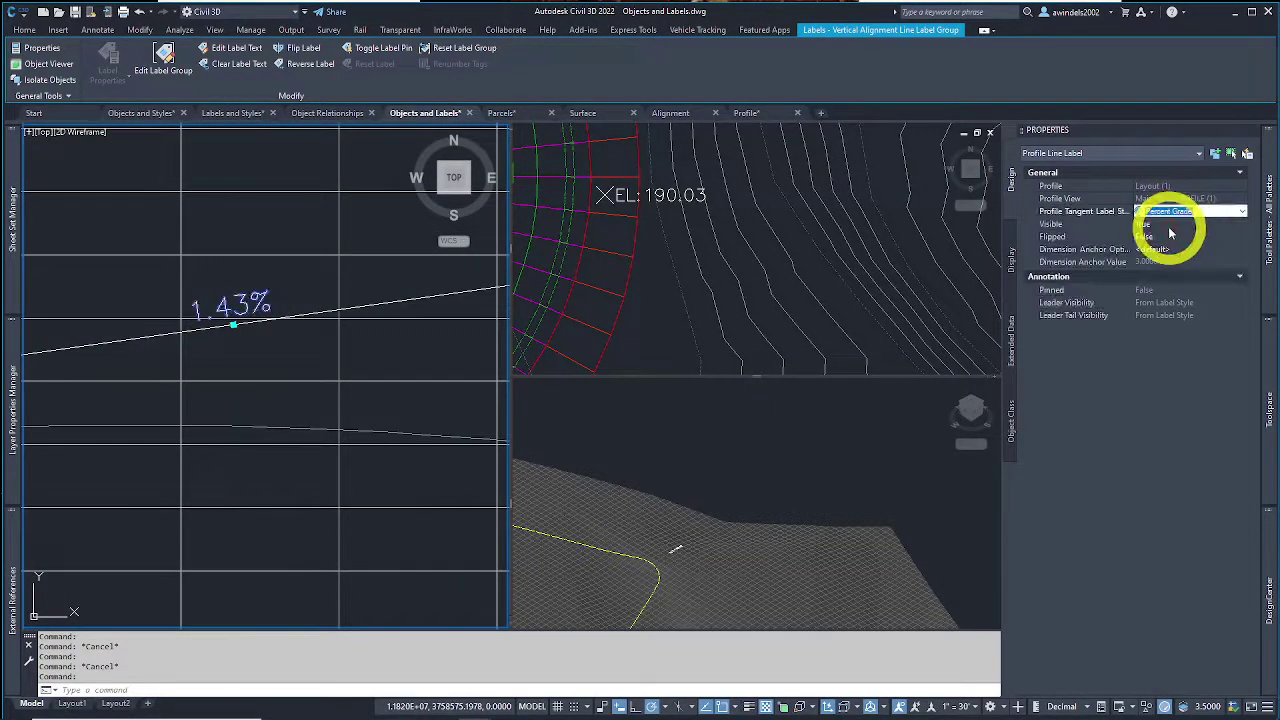
{"action": "left_click", "coordinate": [1182, 212]}
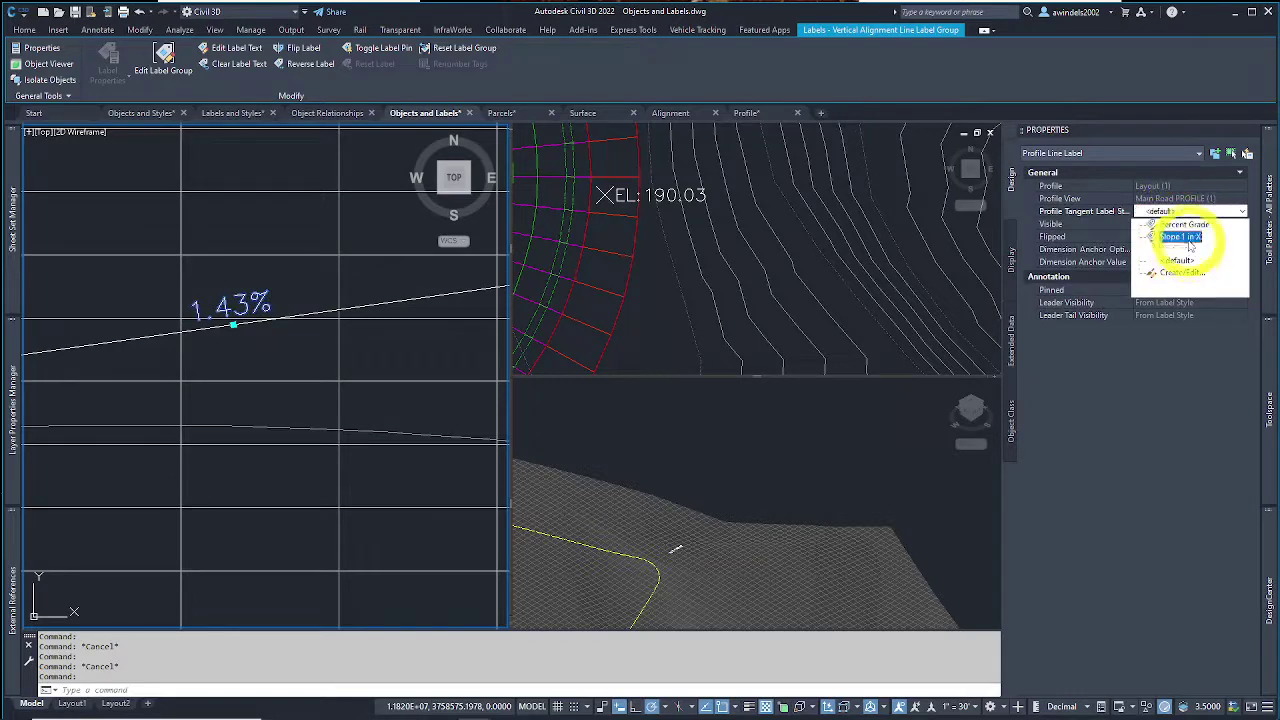
{"action": "left_click", "coordinate": [1182, 237]}
{"action": "key", "text": "Escape"}
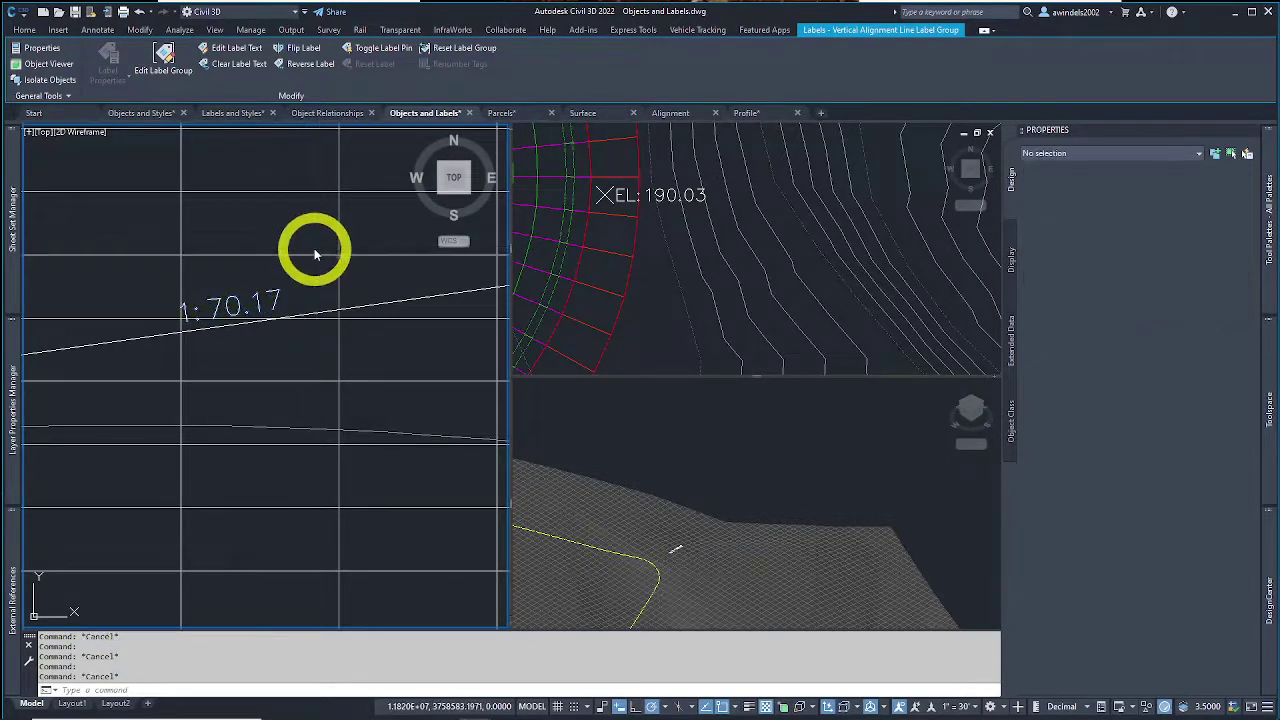
Step: Select the tangent grade label group through its first label, inspect its properties along the Main Road profile and clear the selection
{"action": "scroll", "coordinate": [309, 250], "scroll_direction": "down", "scroll_amount": 4}
{"action": "left_click", "coordinate": [306, 291]}
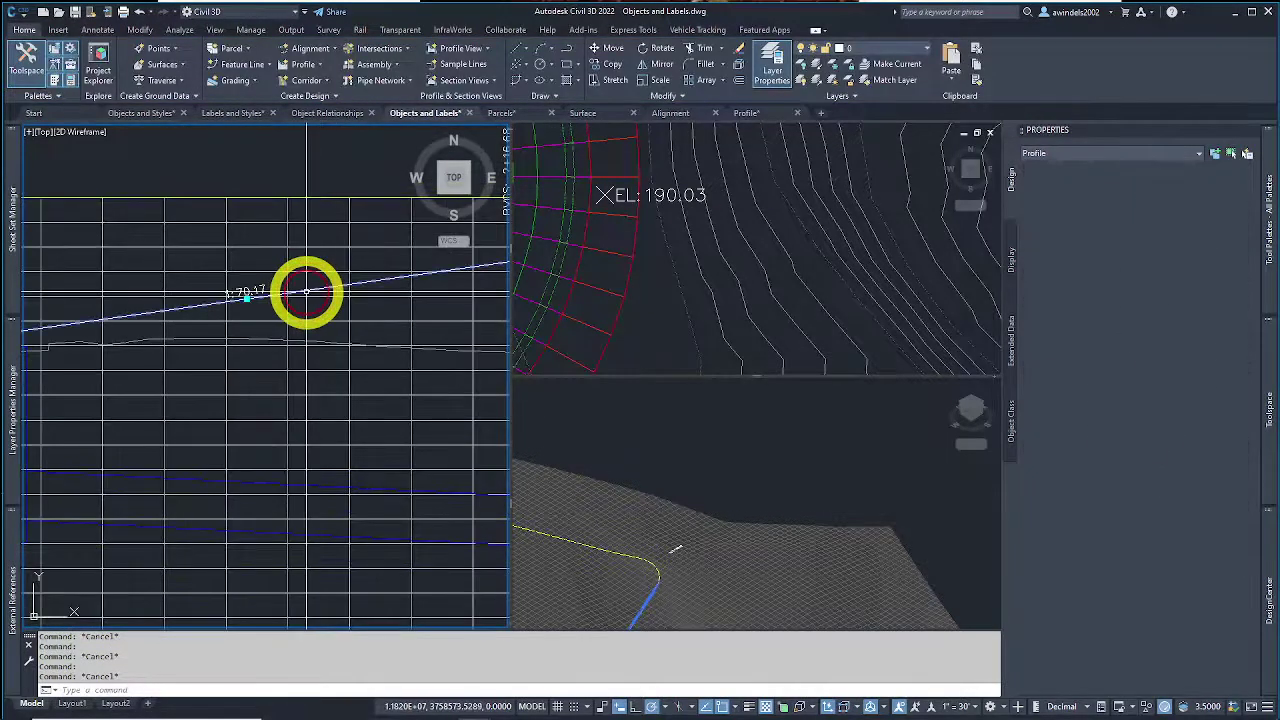
{"action": "key", "text": "Escape"}
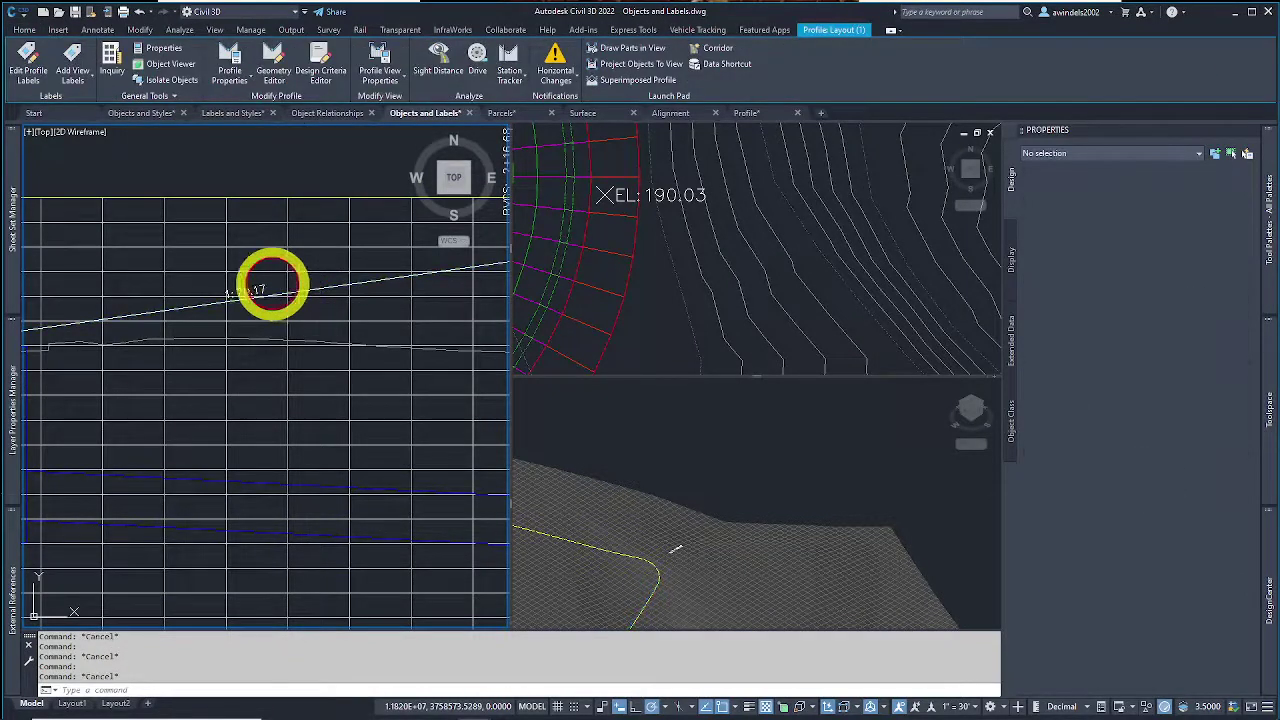
{"action": "left_click", "coordinate": [252, 288]}
{"action": "left_click", "coordinate": [250, 288]}
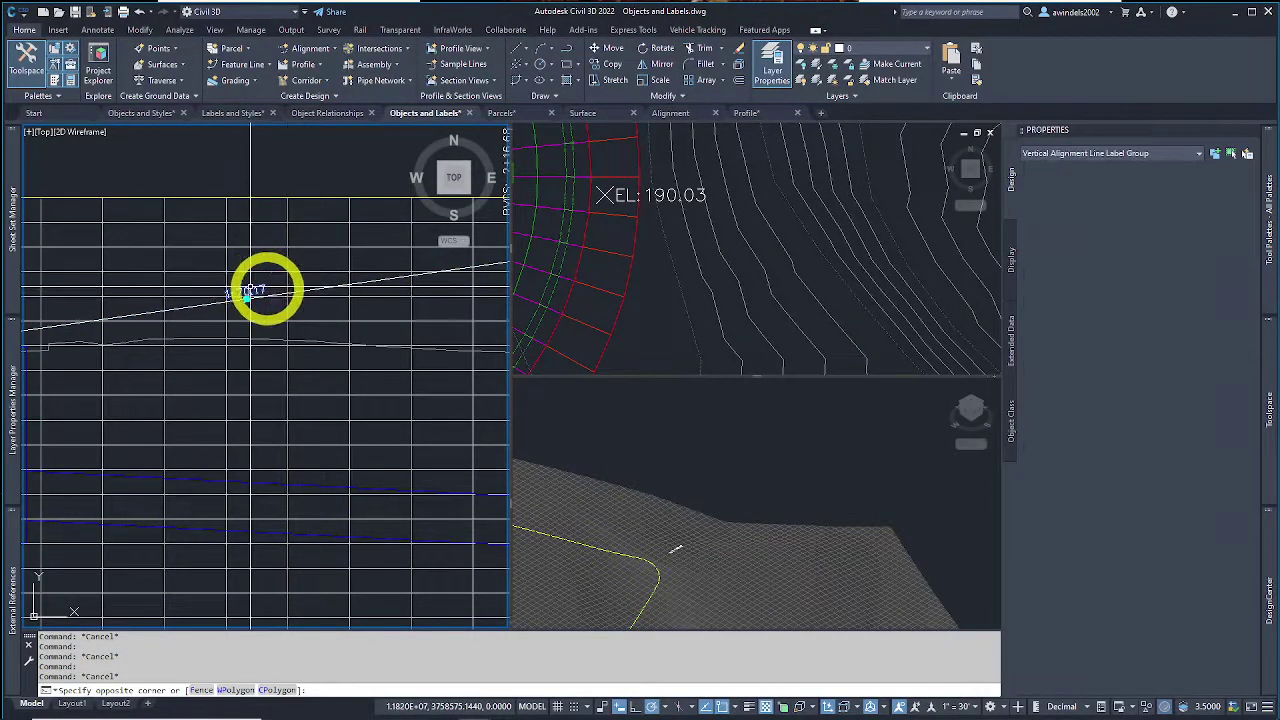
{"action": "scroll", "coordinate": [186, 277], "scroll_direction": "down", "scroll_amount": 3}
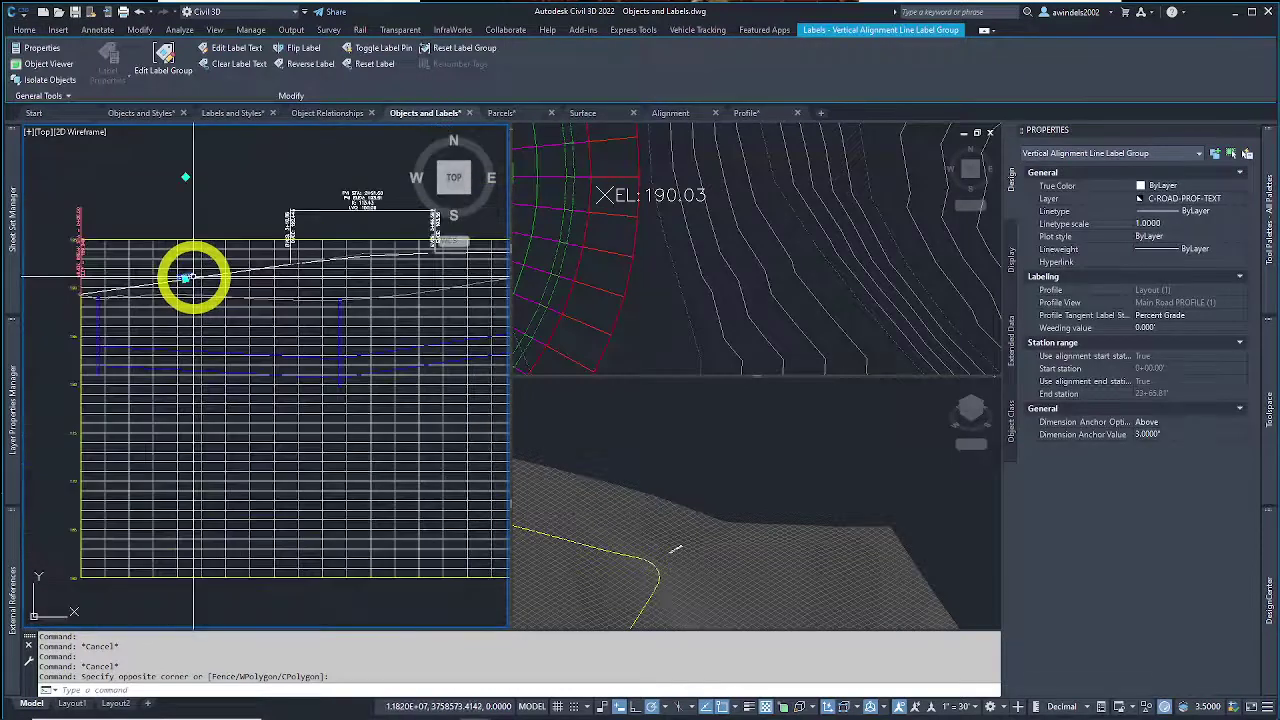
{"action": "key", "text": "Escape"}
{"action": "middle_click_drag", "start_coordinate": [306, 349], "coordinate": [206, 293]}
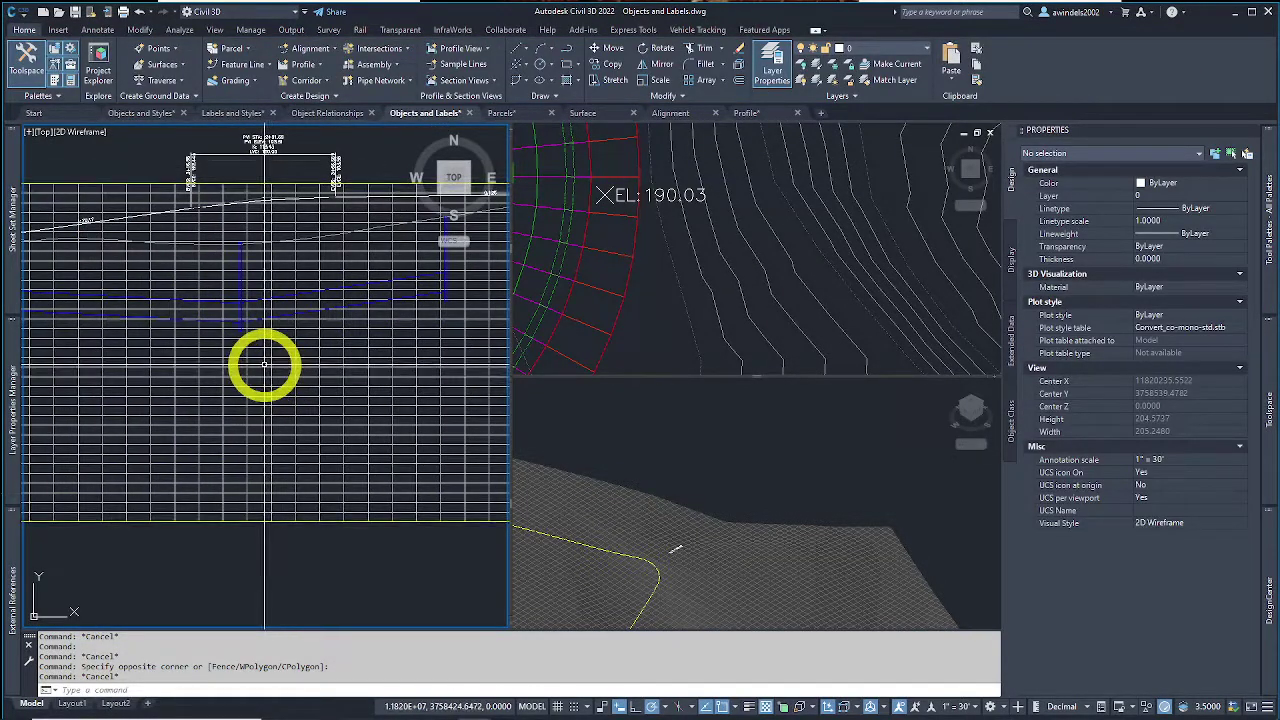
Step: Switch to the Parcels drawing and select the parcel segment label on the line between lots 113 and 114
{"action": "key", "text": "Escape"}
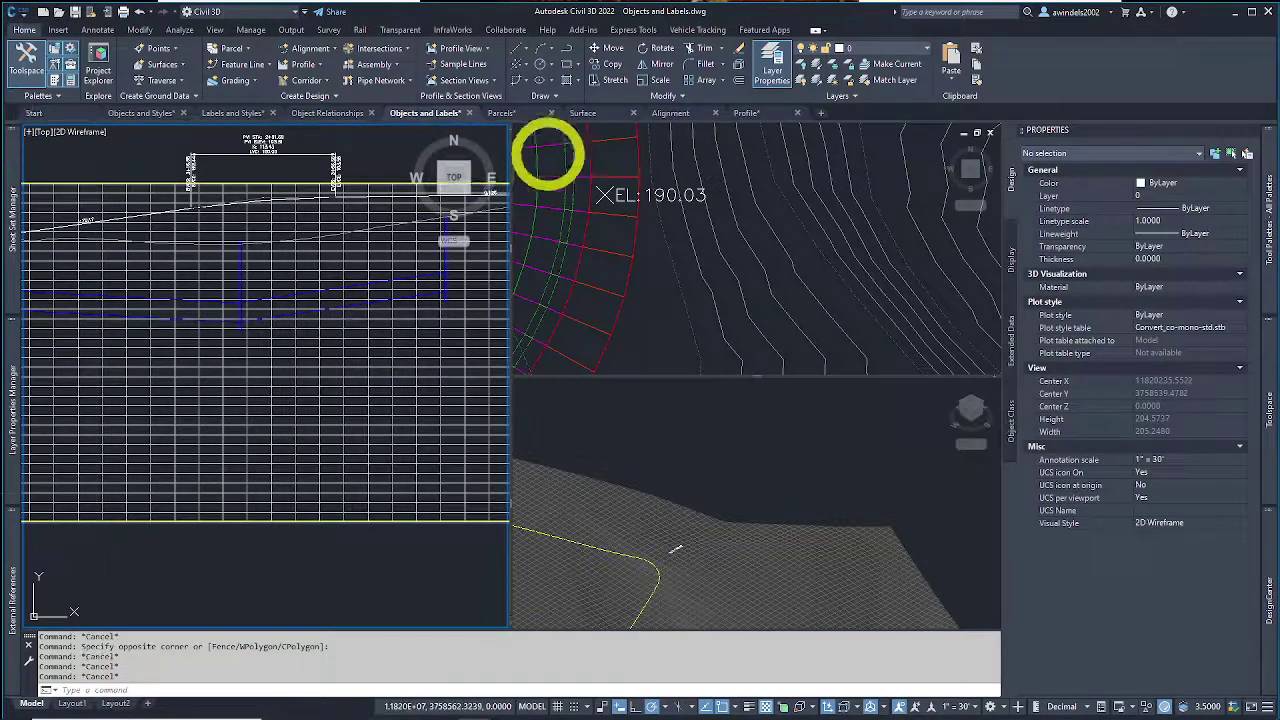
{"action": "left_click", "coordinate": [512, 113]}
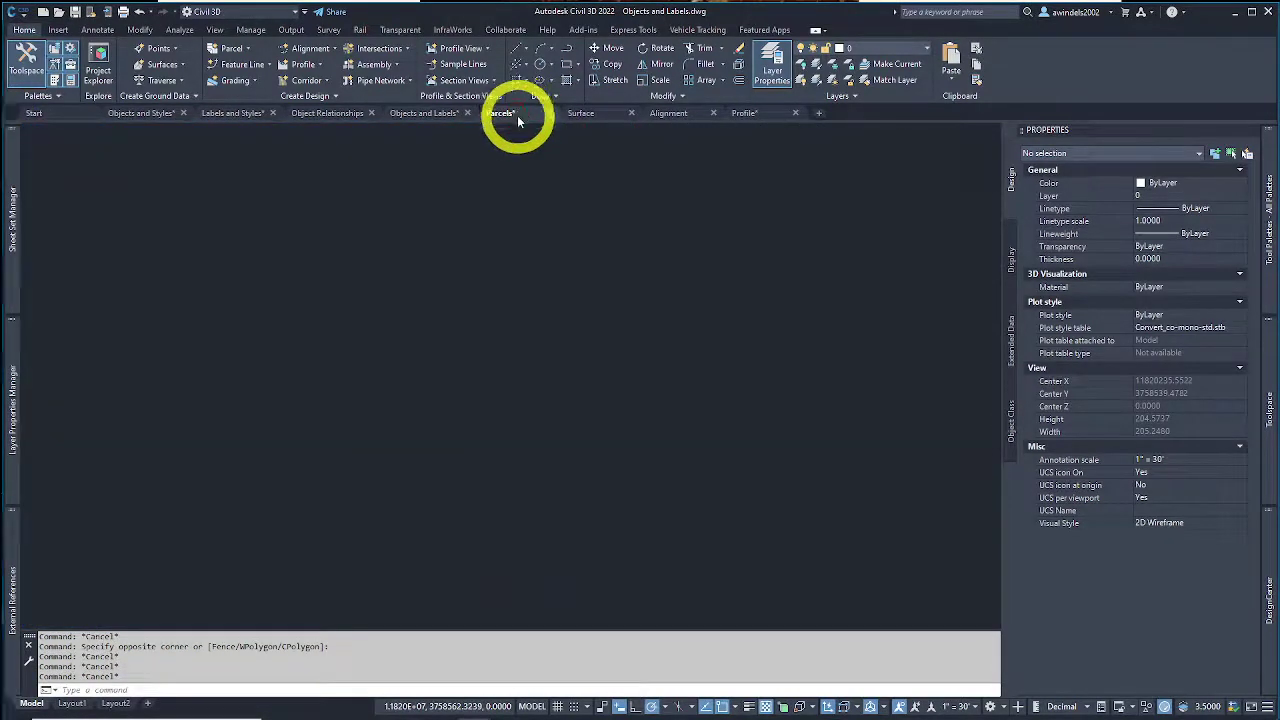
{"action": "scroll", "coordinate": [297, 345], "scroll_direction": "up", "scroll_amount": 5}
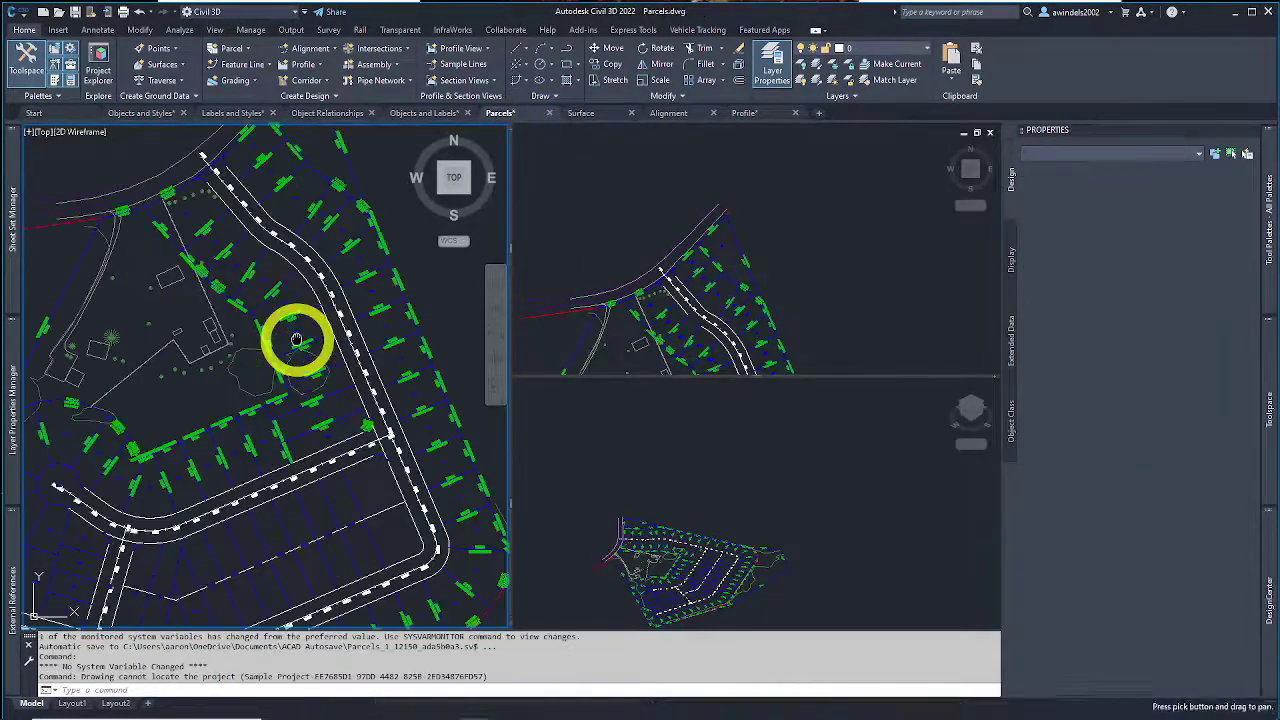
{"action": "scroll", "coordinate": [294, 306], "scroll_direction": "up", "scroll_amount": 2}
{"action": "left_click", "coordinate": [295, 306]}
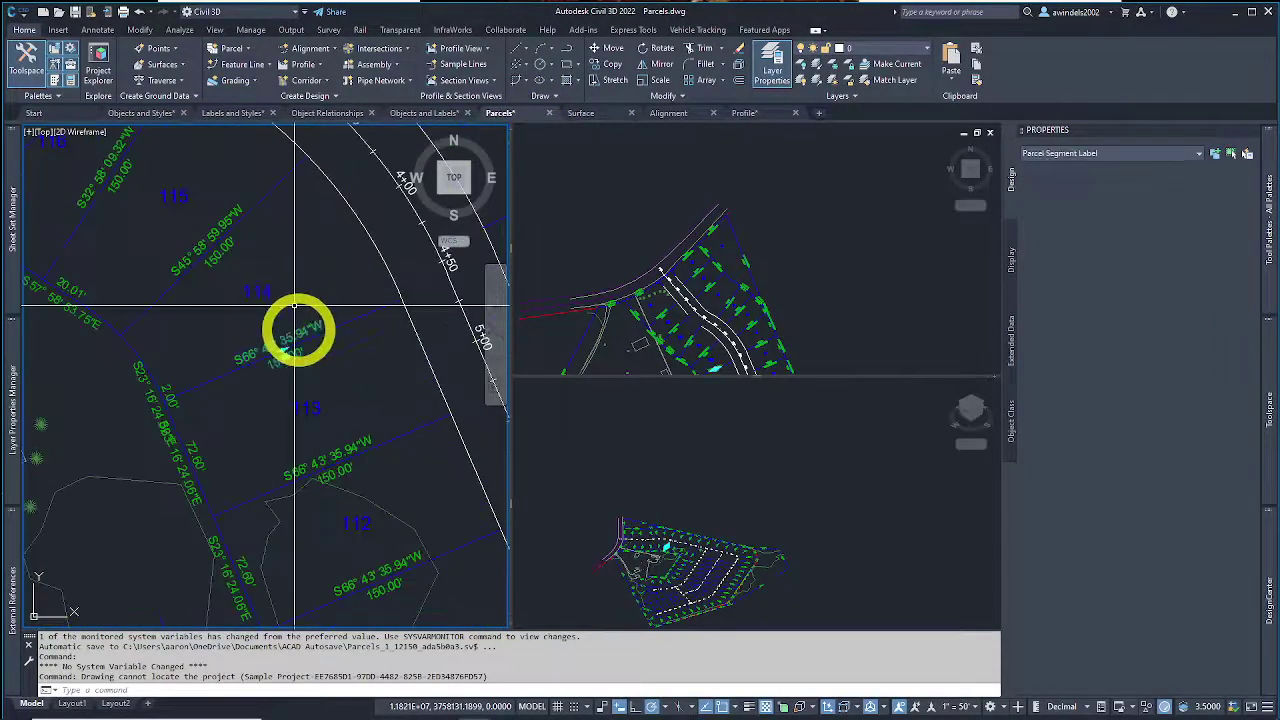
{"action": "middle_click_drag", "start_coordinate": [300, 338], "coordinate": [303, 321]}
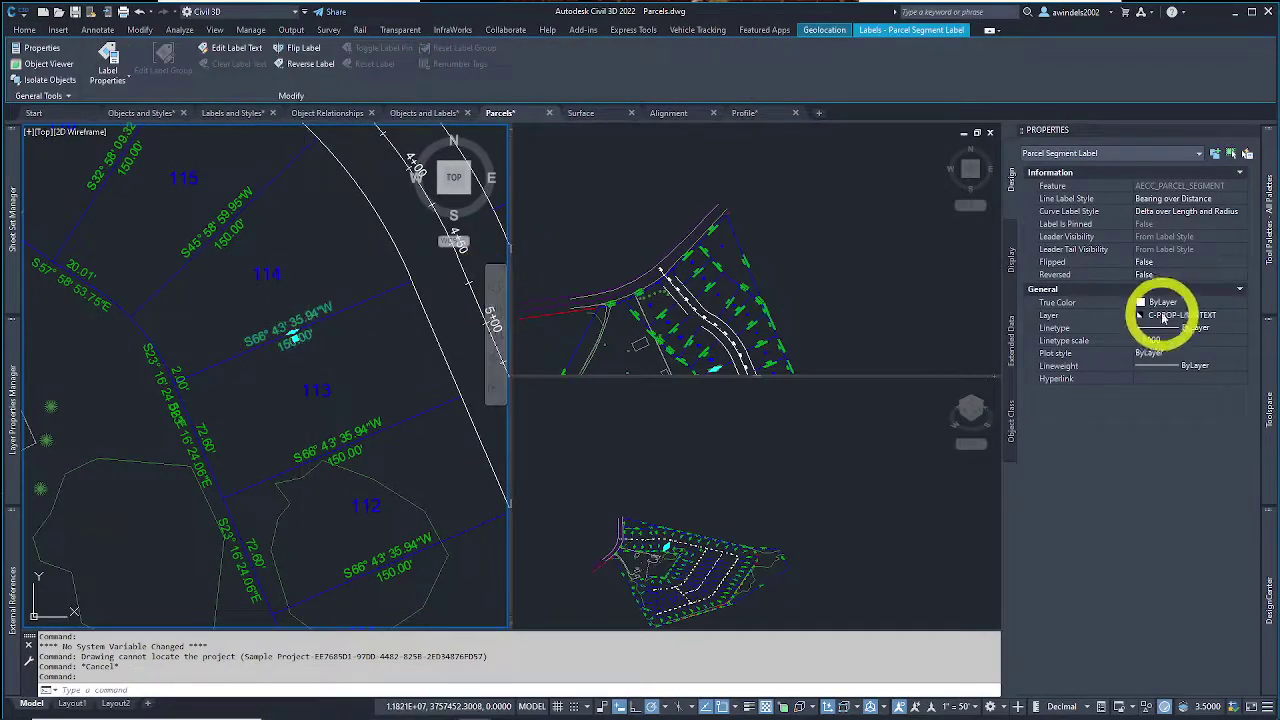
Step: Open the selected segment label's properties and try to set its line label style to Distance Only
{"action": "right_click", "coordinate": [226, 307]}
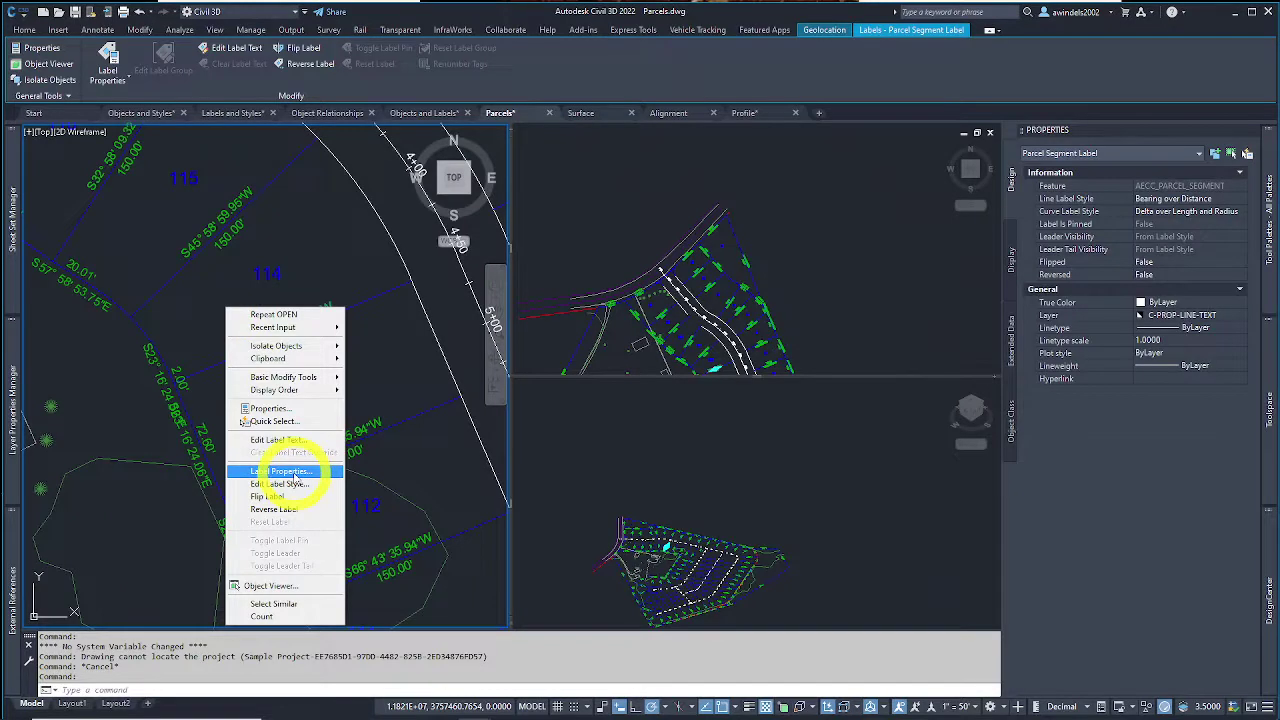
{"action": "left_click", "coordinate": [283, 471]}
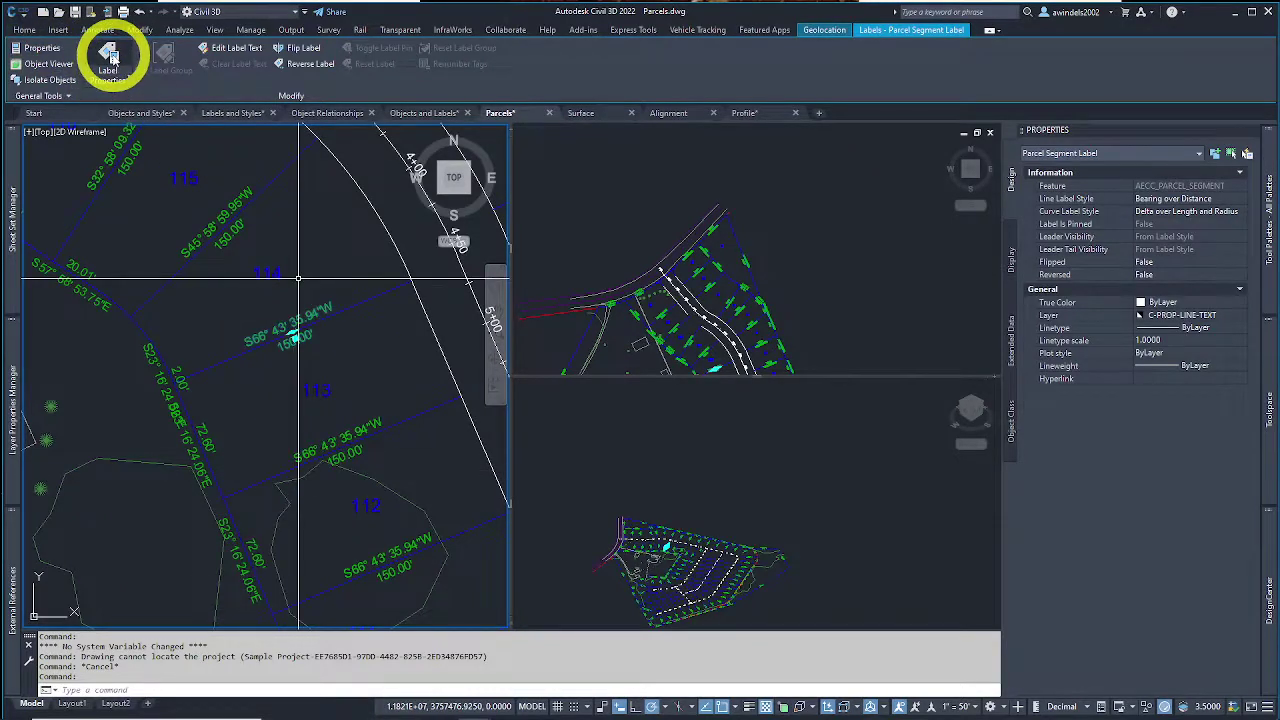
{"action": "left_click", "coordinate": [1224, 200]}
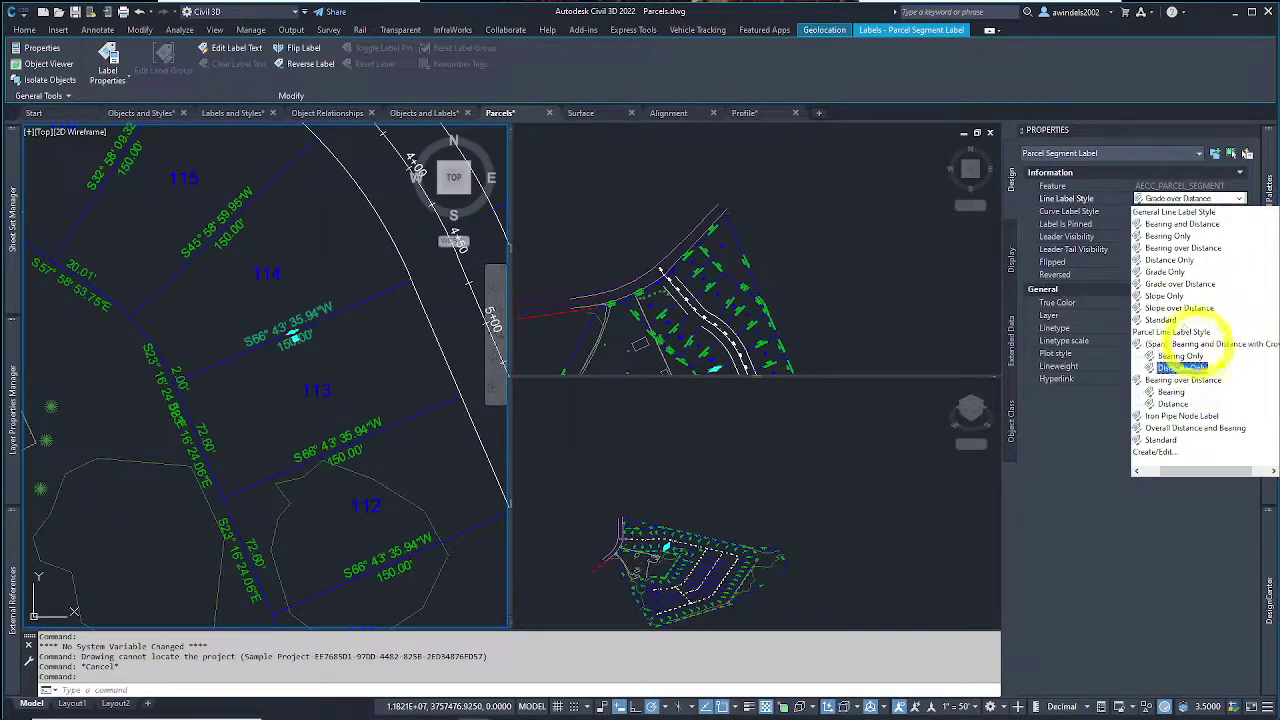
{"action": "left_click", "coordinate": [1234, 366]}
{"action": "key", "text": "Escape"}
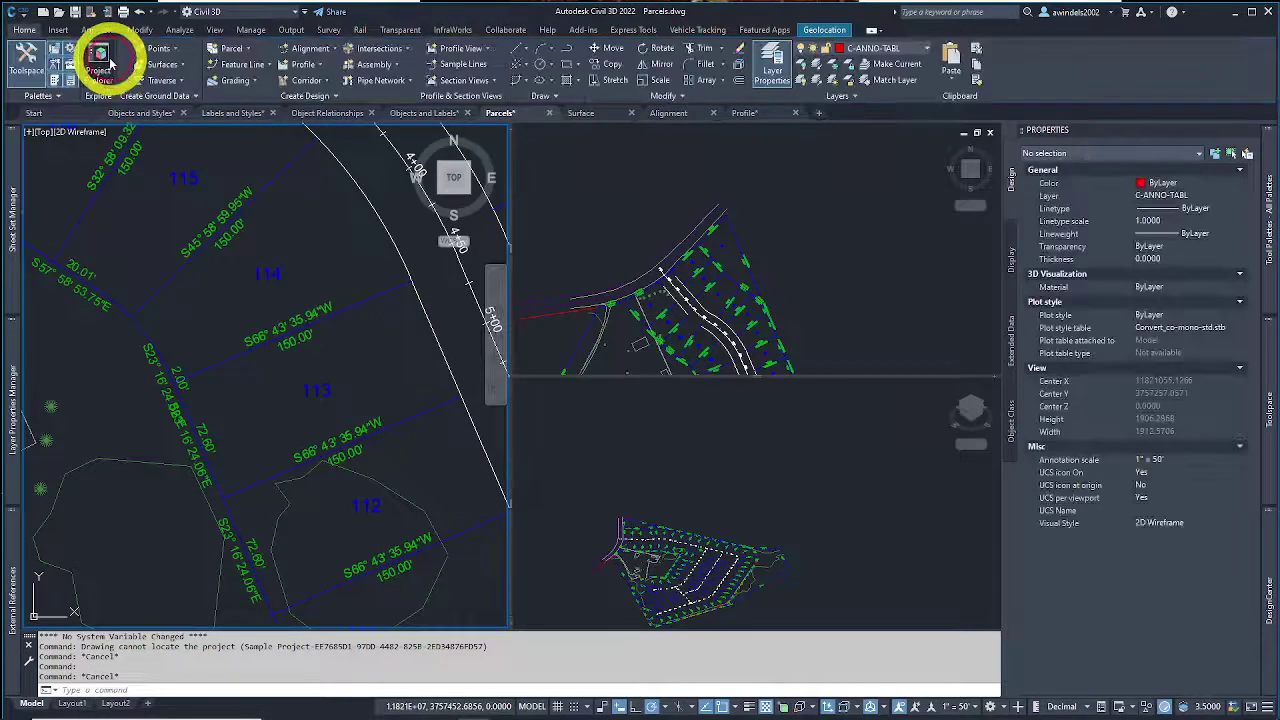
Step: Reselect the segment label between lots 113 and 114 and open its label properties
{"action": "double_click", "coordinate": [286, 318]}
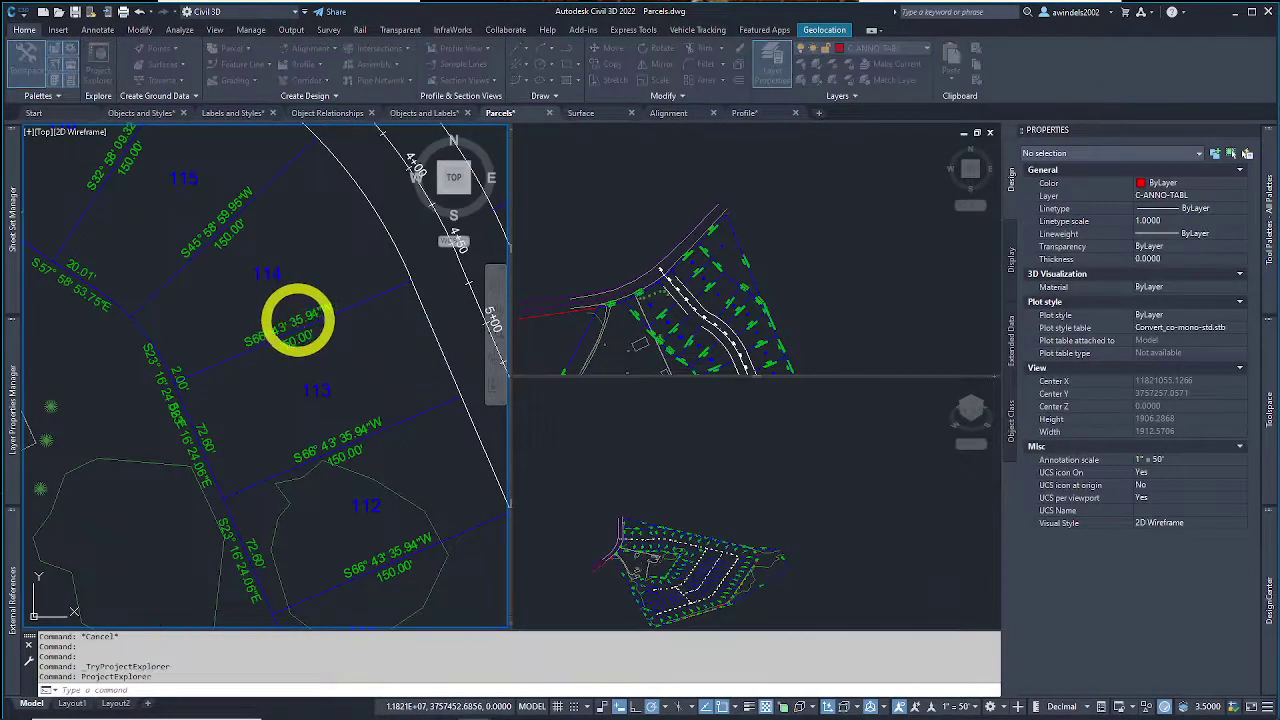
{"action": "left_click", "coordinate": [293, 322]}
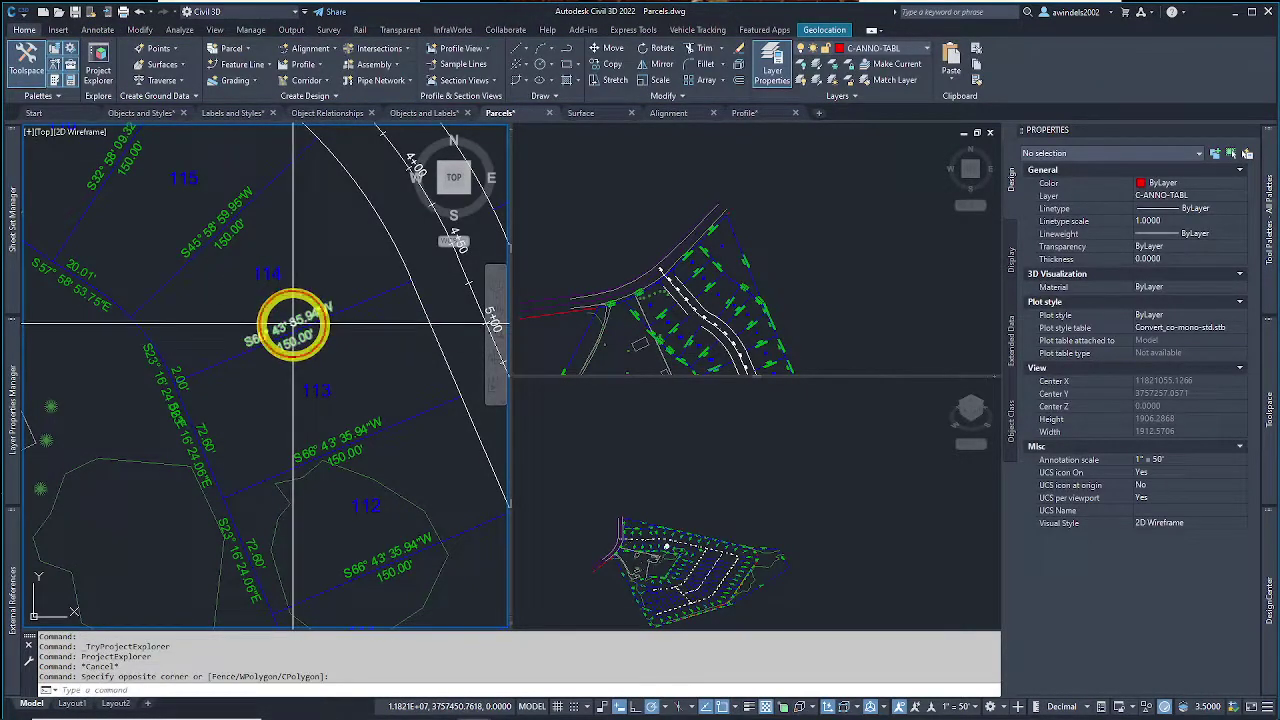
{"action": "left_click", "coordinate": [291, 321]}
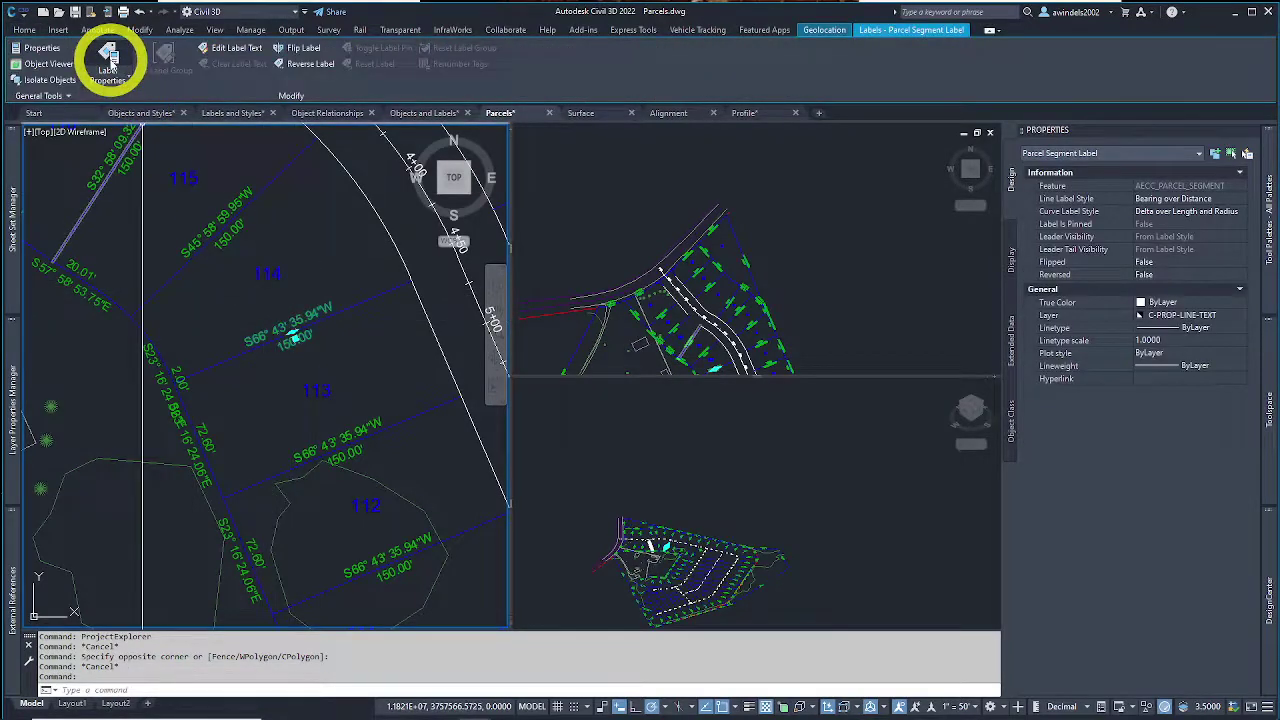
{"action": "left_click", "coordinate": [108, 58]}
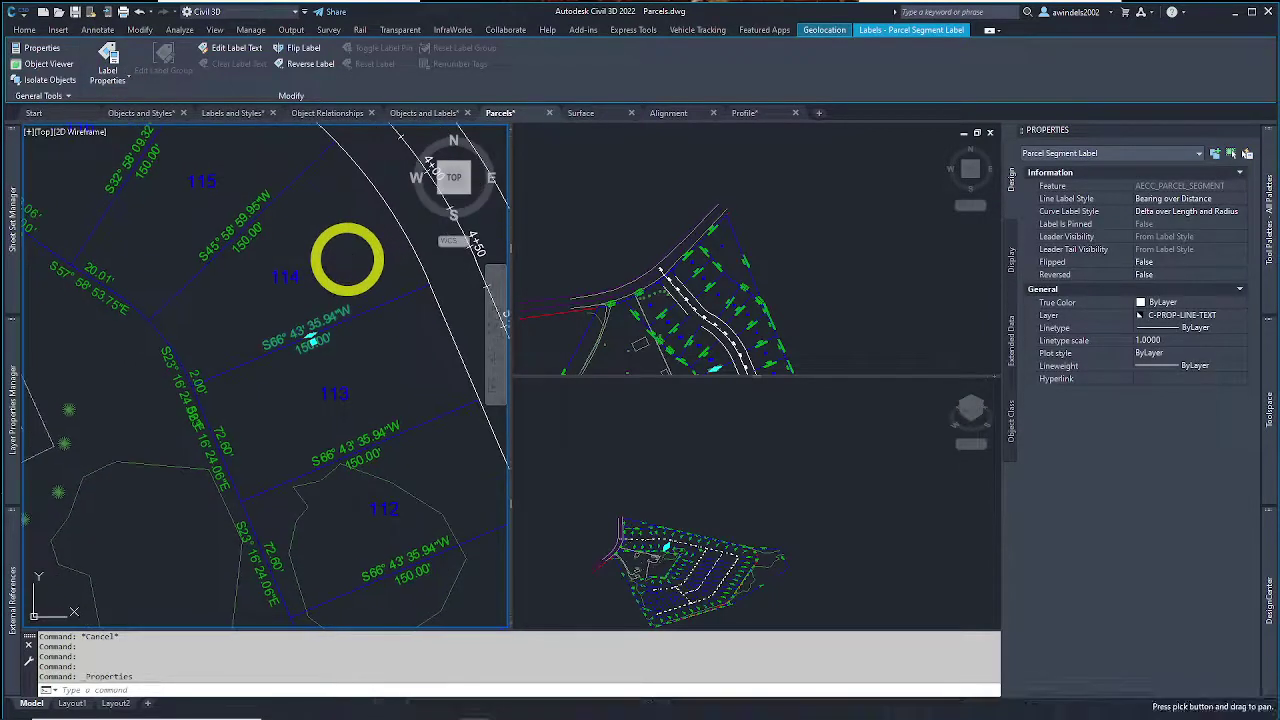
{"action": "left_click", "coordinate": [110, 58]}
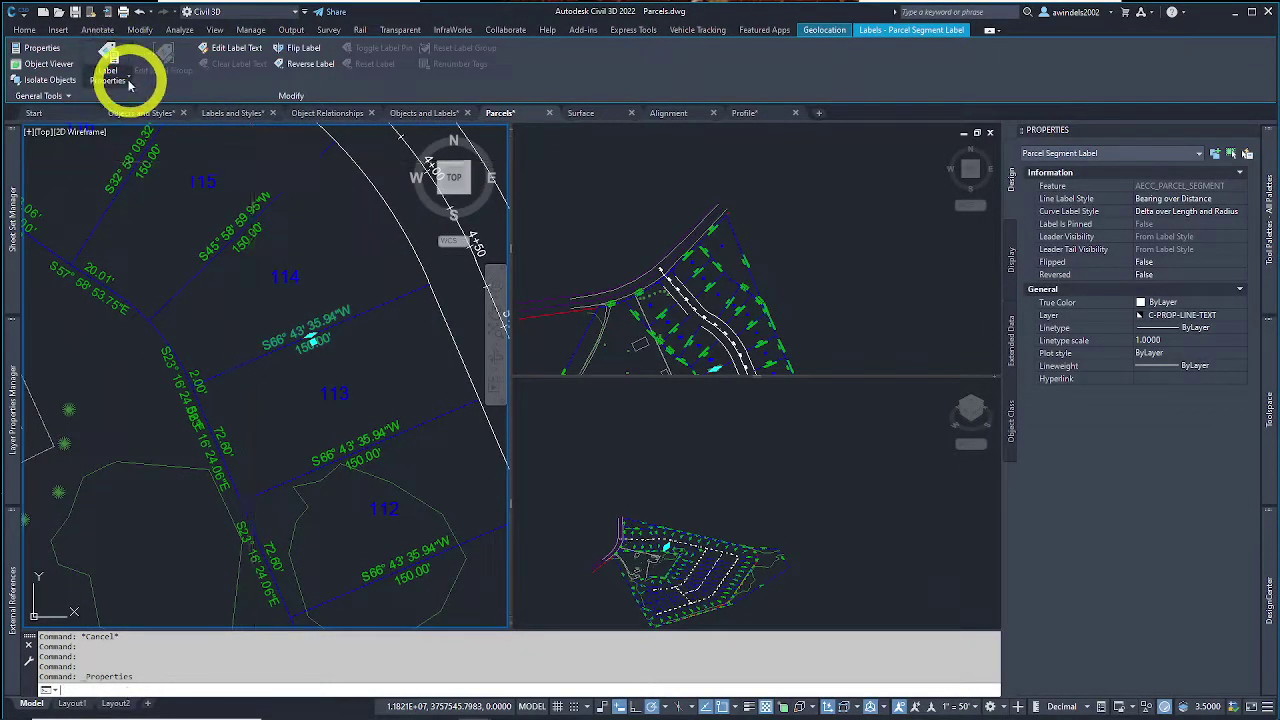
{"action": "left_click", "coordinate": [127, 80]}
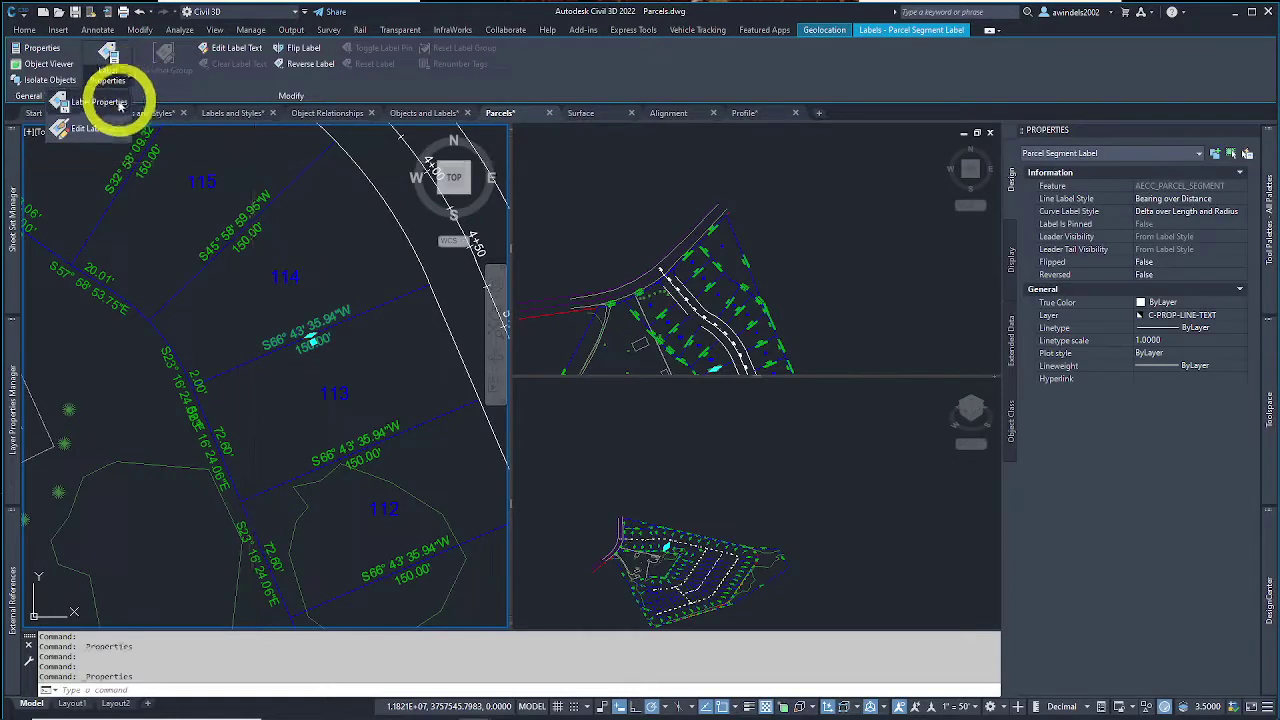
{"action": "left_click", "coordinate": [118, 104]}
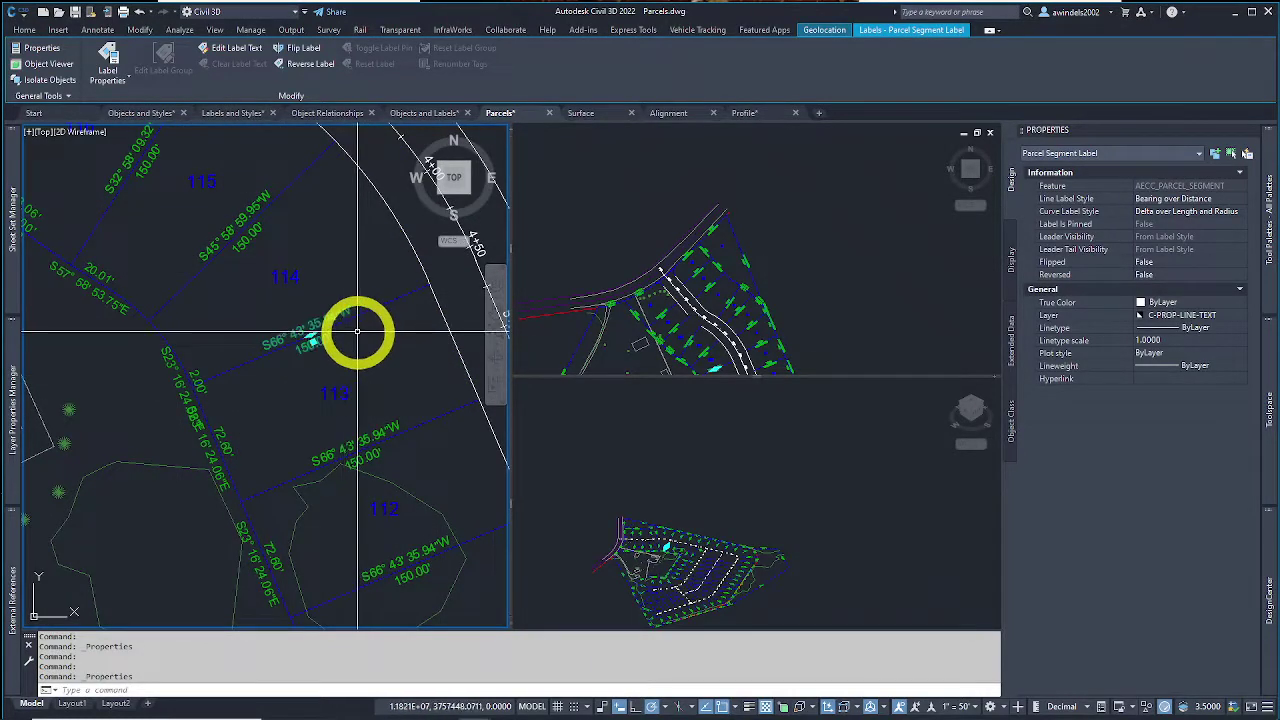
Step: Set the segment label's curve label style to Slope over Distance and its line label style to Distance, and deselect it
{"action": "mouse_move", "coordinate": [357, 331]}
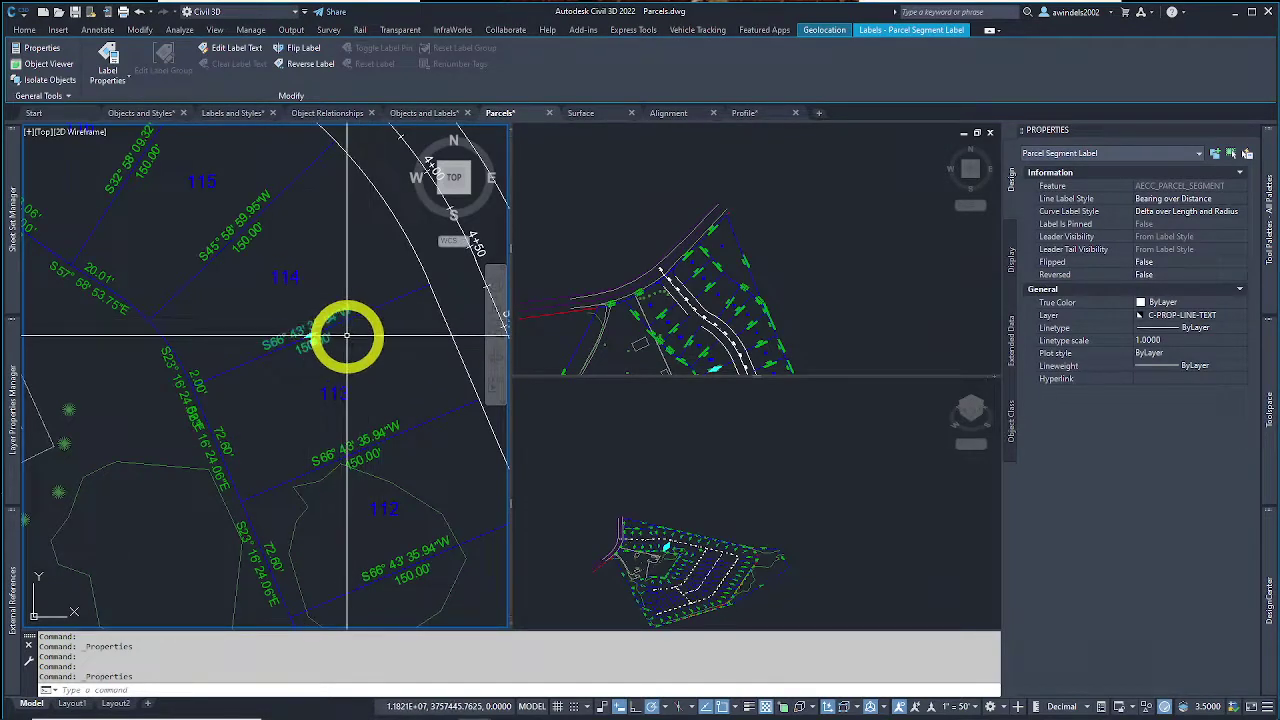
{"action": "left_click", "coordinate": [1220, 217]}
{"action": "left_click", "coordinate": [1221, 218]}
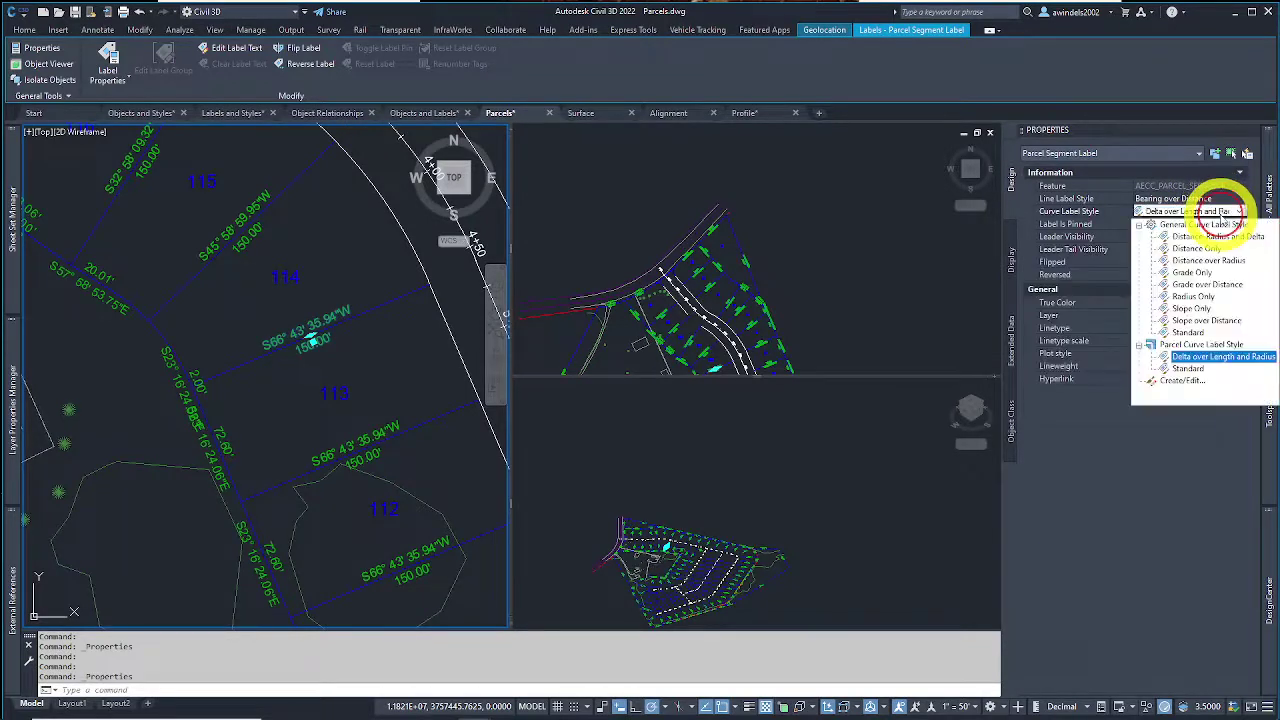
{"action": "left_click", "coordinate": [1206, 320]}
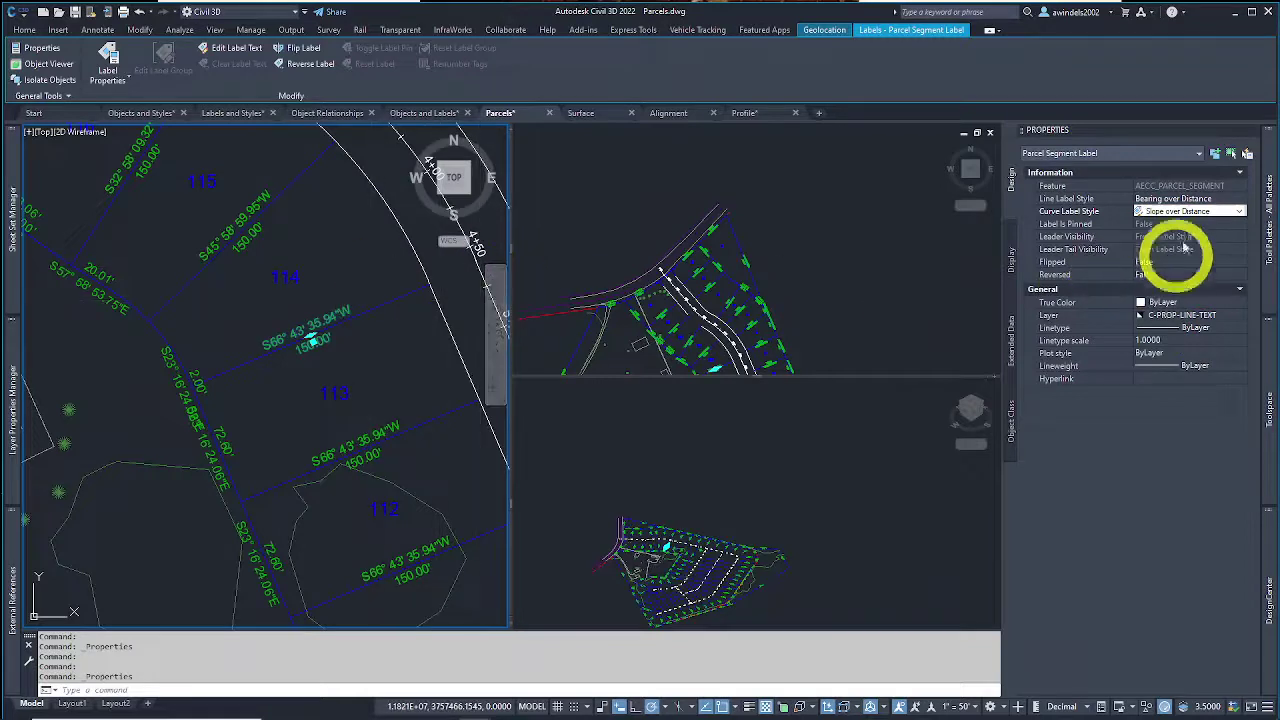
{"action": "left_click", "coordinate": [1193, 200]}
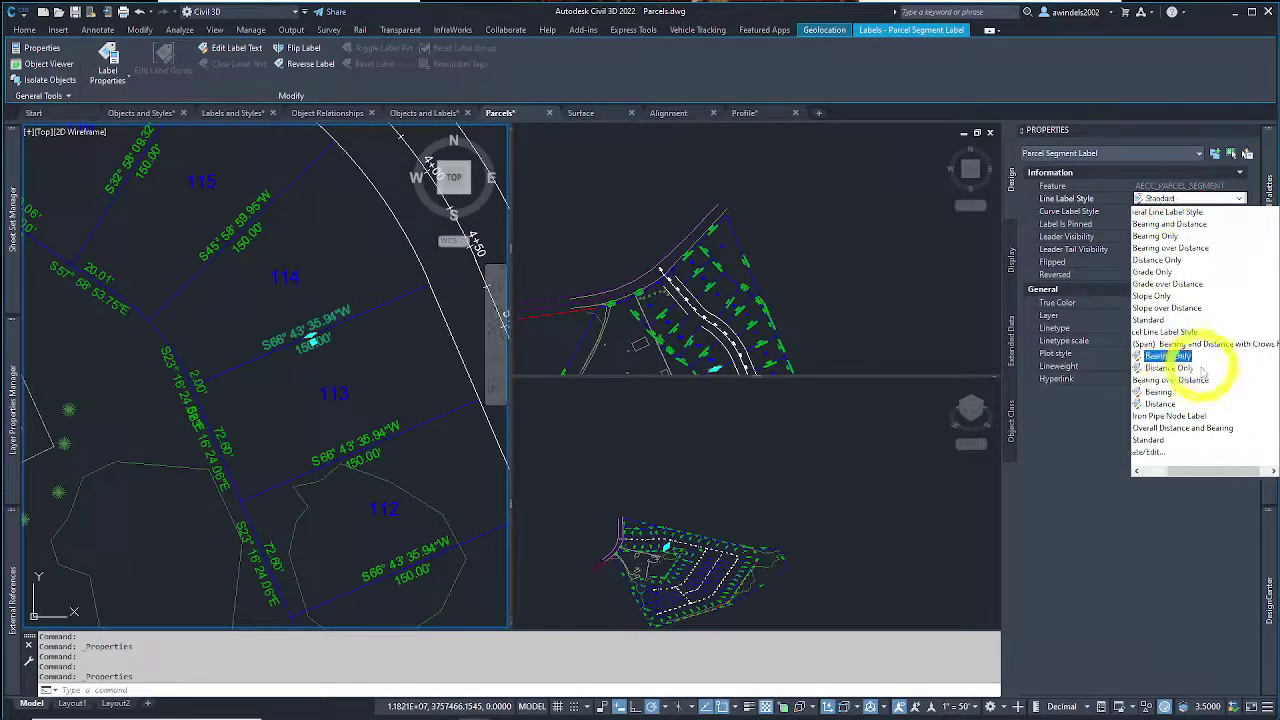
{"action": "left_click", "coordinate": [1164, 406]}
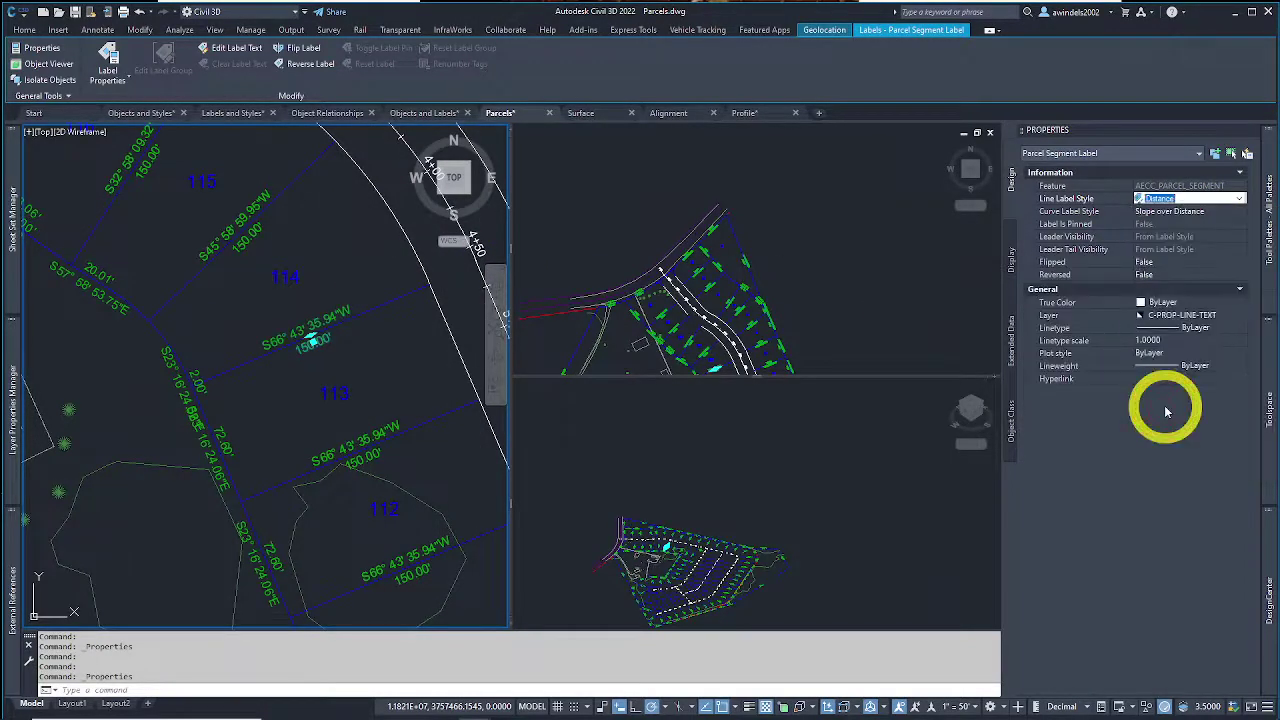
{"action": "left_click", "coordinate": [380, 357]}
{"action": "key", "text": "Escape"}
{"action": "key", "text": "Escape"}
{"action": "key", "text": "Escape"}
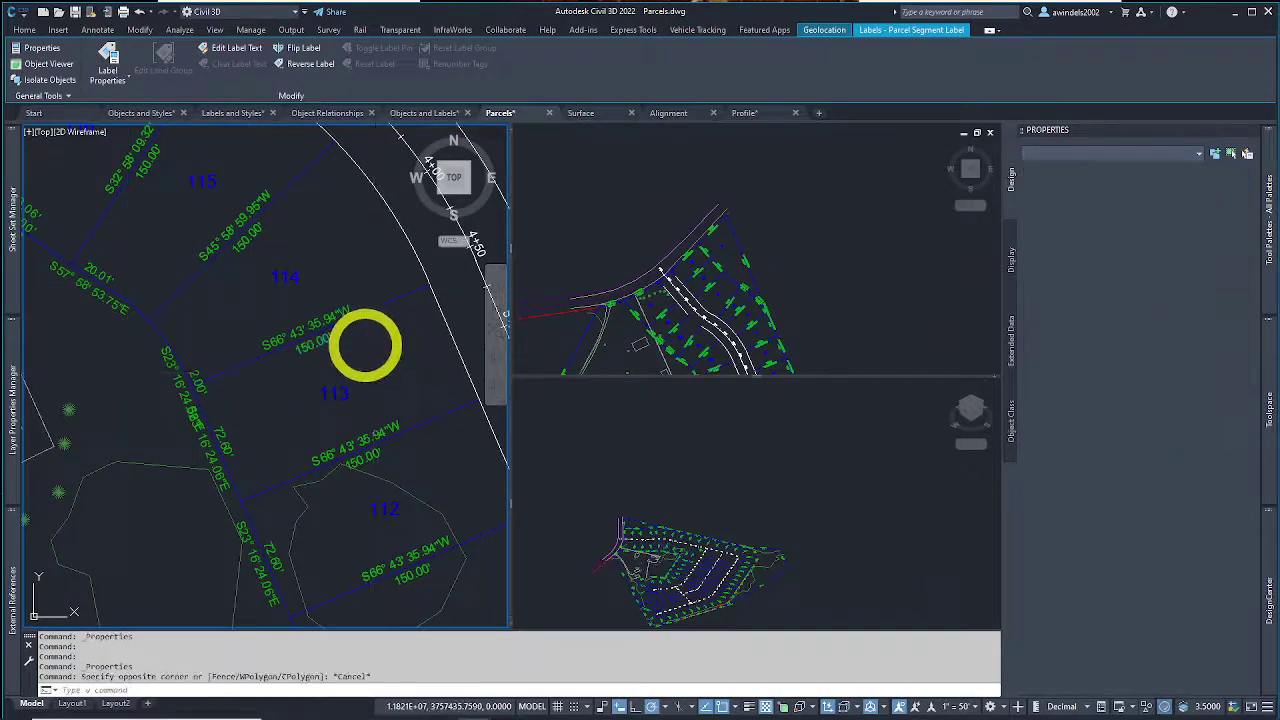
Step: Move the overlapping bearing and distance label off the line between lots 113 and 114 to beside lot number 114
{"action": "middle_click_drag", "start_coordinate": [360, 330], "coordinate": [384, 336]}
{"action": "left_click", "coordinate": [343, 308]}
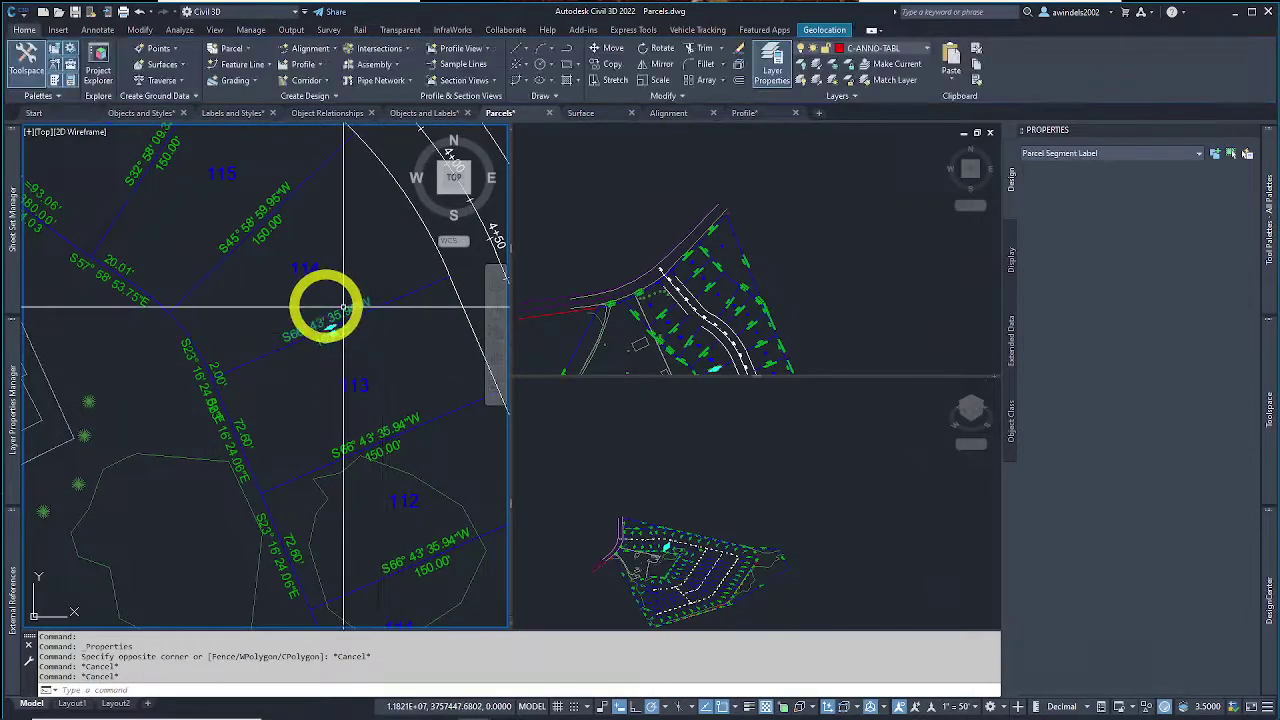
{"action": "left_click", "coordinate": [330, 331]}
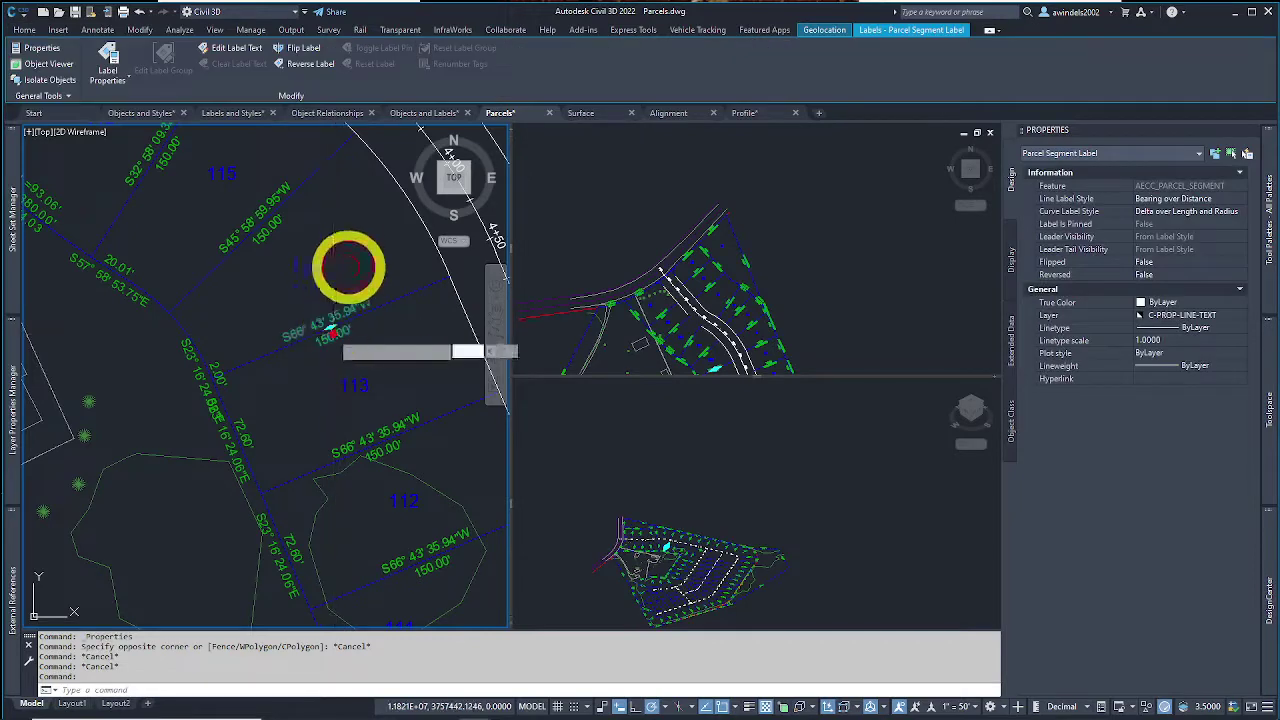
{"action": "left_click", "coordinate": [348, 240]}
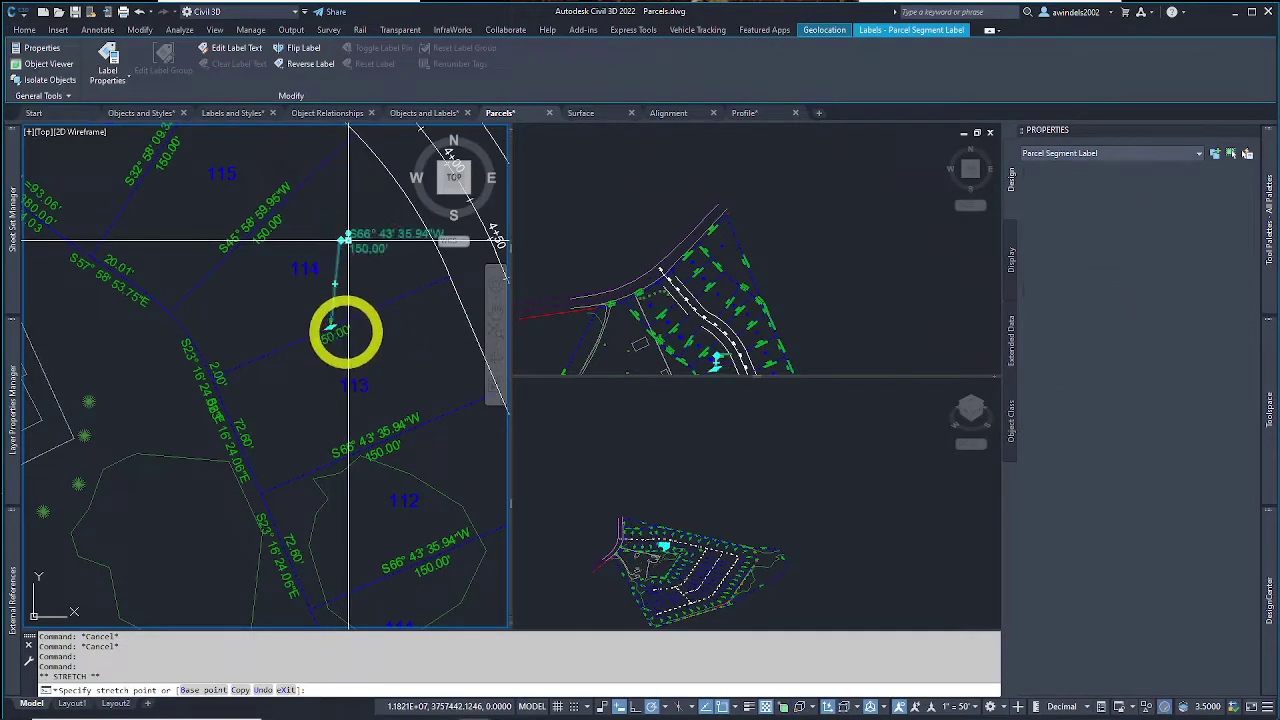
{"action": "key", "text": "Escape"}
Step: Set the curve label style of the distance label remaining on the line between lots 113 and 114 to Distance over Radius
{"action": "left_click", "coordinate": [330, 345]}
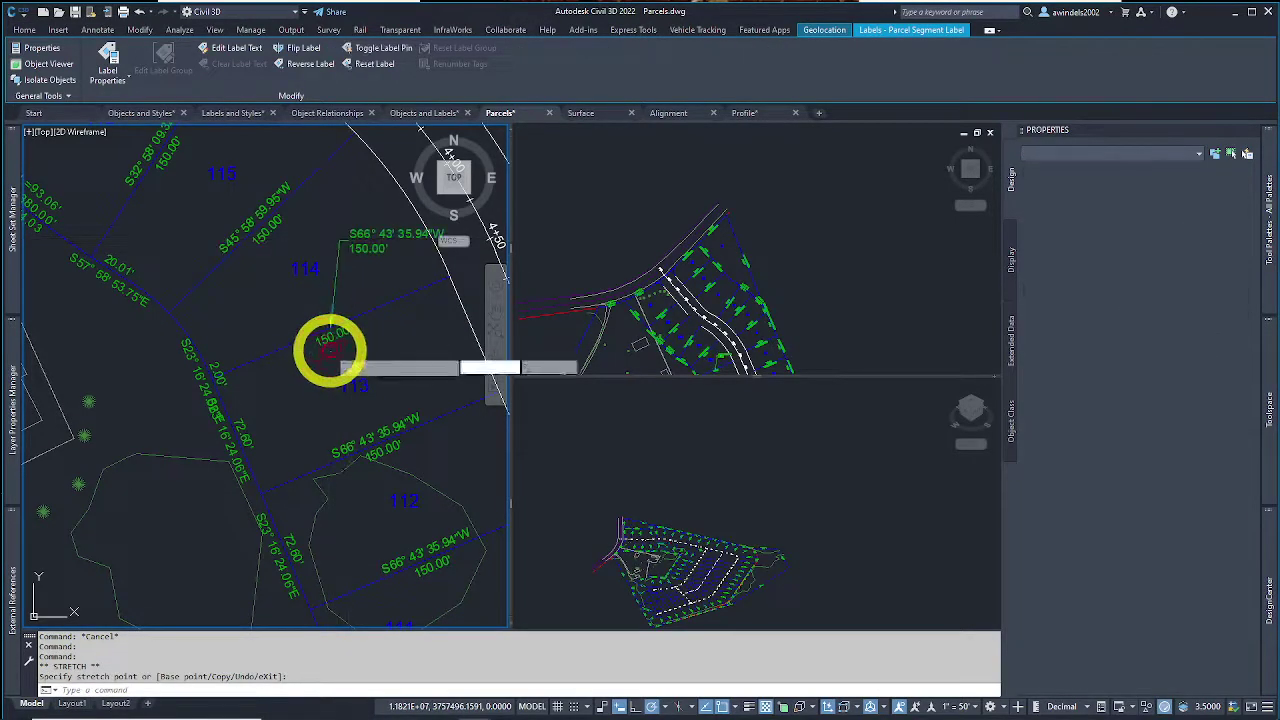
{"action": "left_click", "coordinate": [335, 340]}
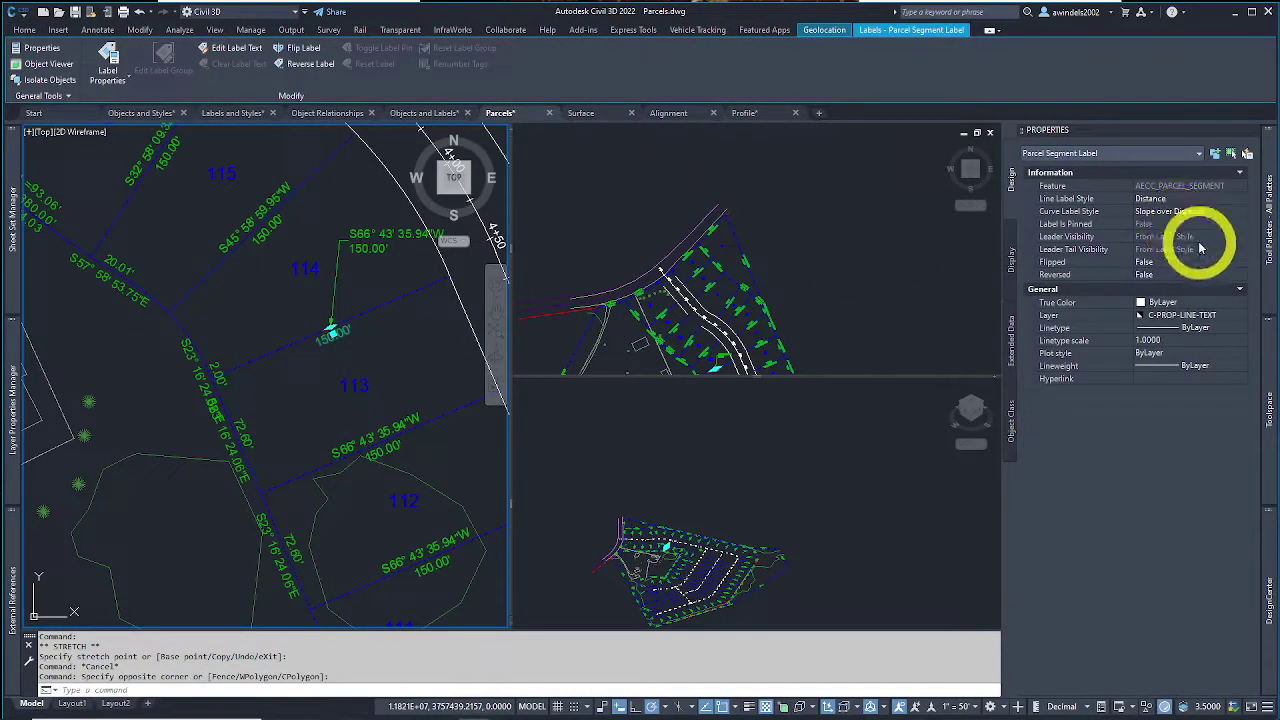
{"action": "left_click", "coordinate": [1203, 213]}
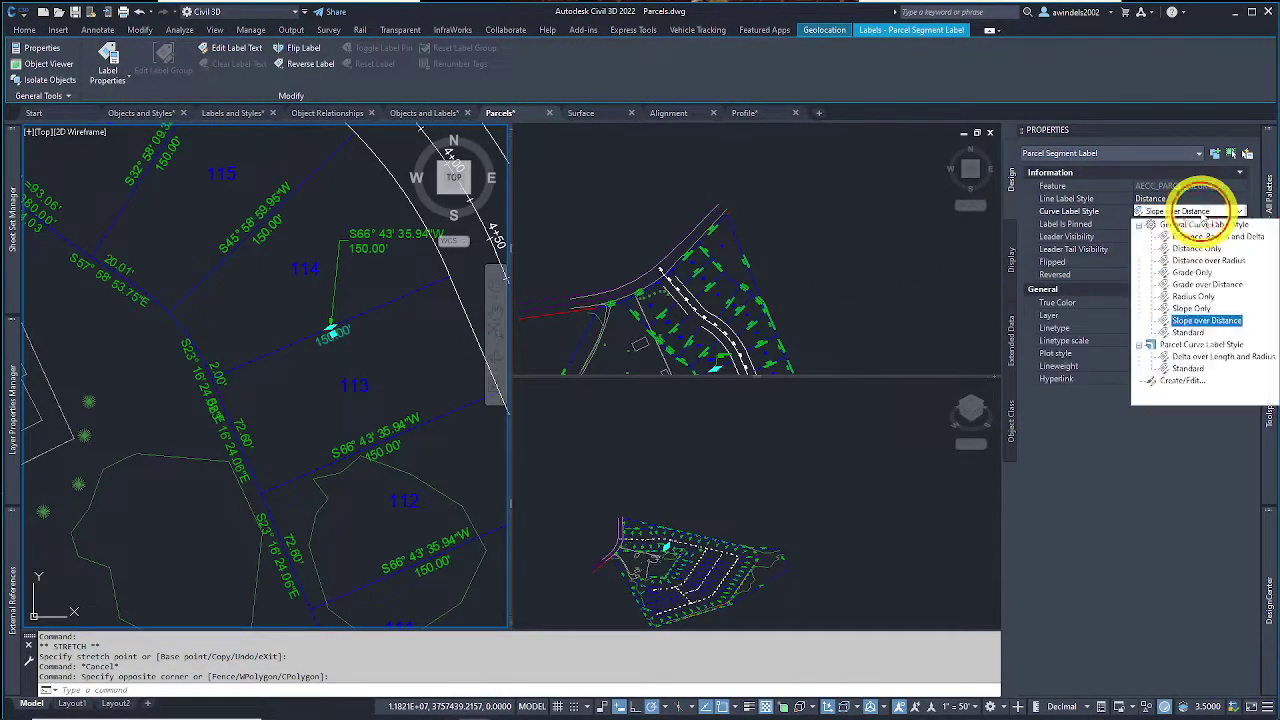
{"action": "left_click", "coordinate": [1208, 260]}
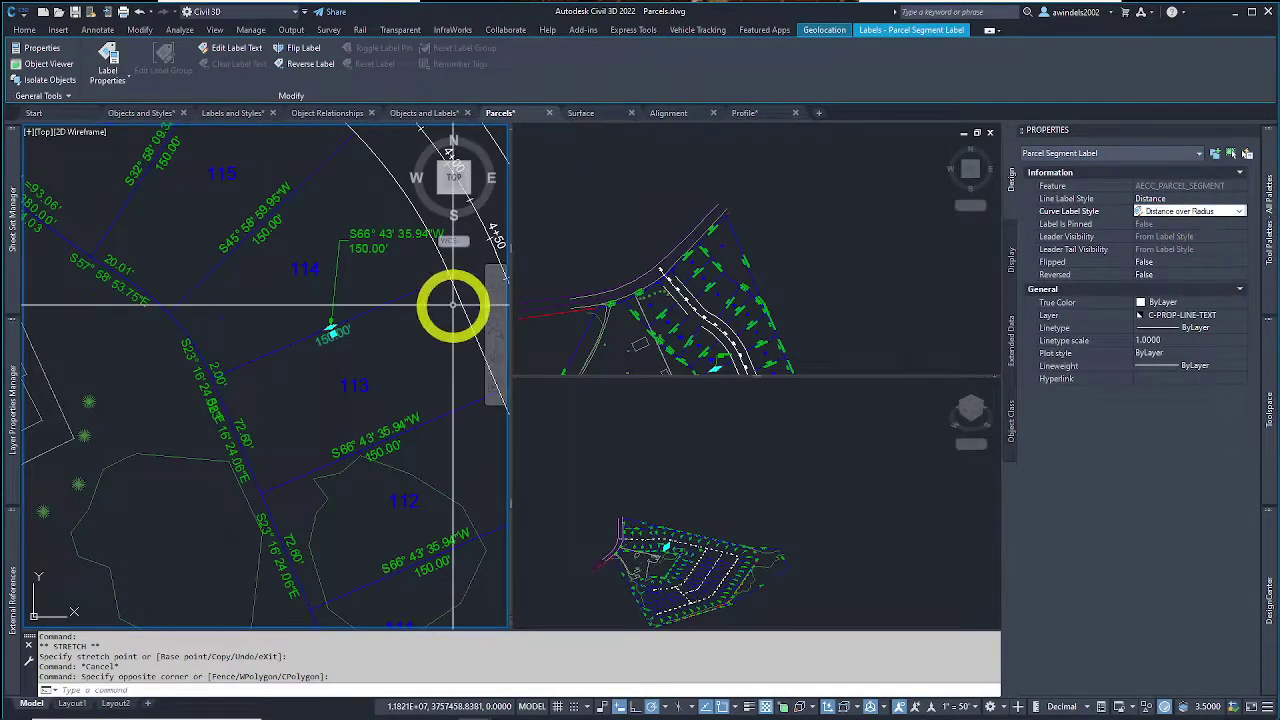
{"action": "key", "text": "Escape"}
Step: Switch the remaining label's line label style through Bearing and Distance, Bearing Only and Bearing over Distance, ending on Grade Only
{"action": "left_click", "coordinate": [340, 335]}
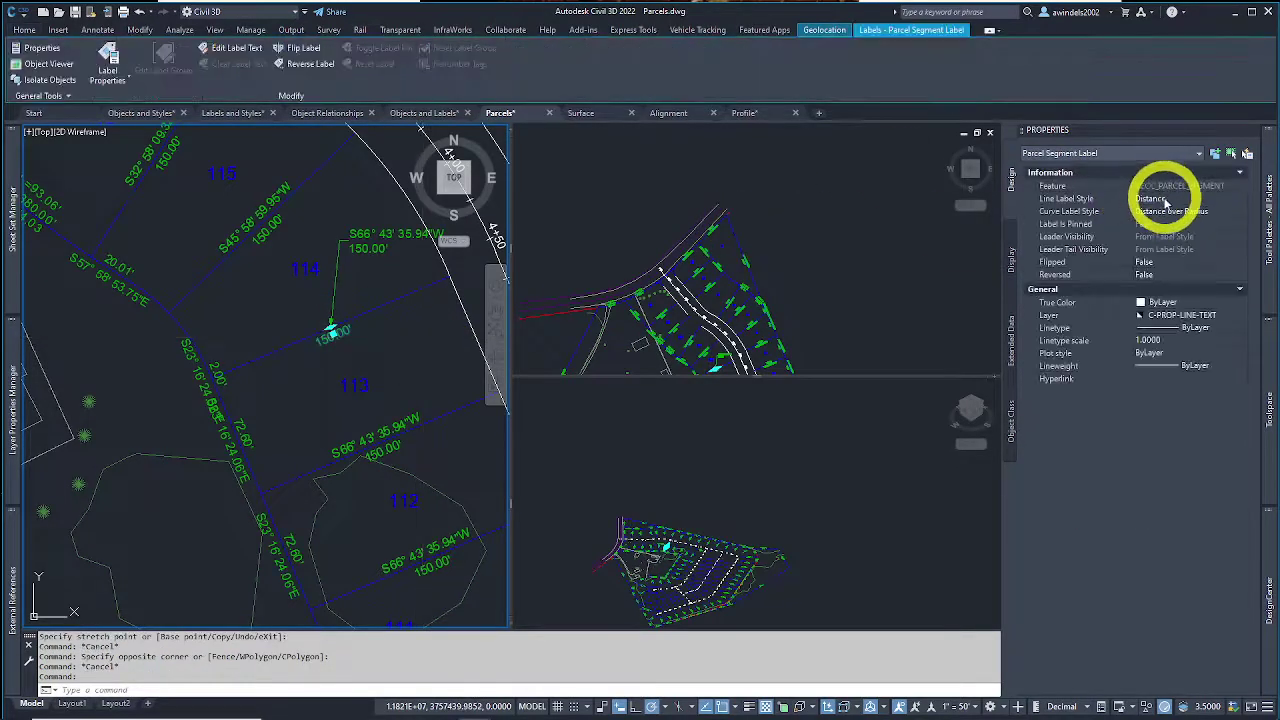
{"action": "left_click", "coordinate": [1160, 198]}
{"action": "left_click", "coordinate": [1192, 228]}
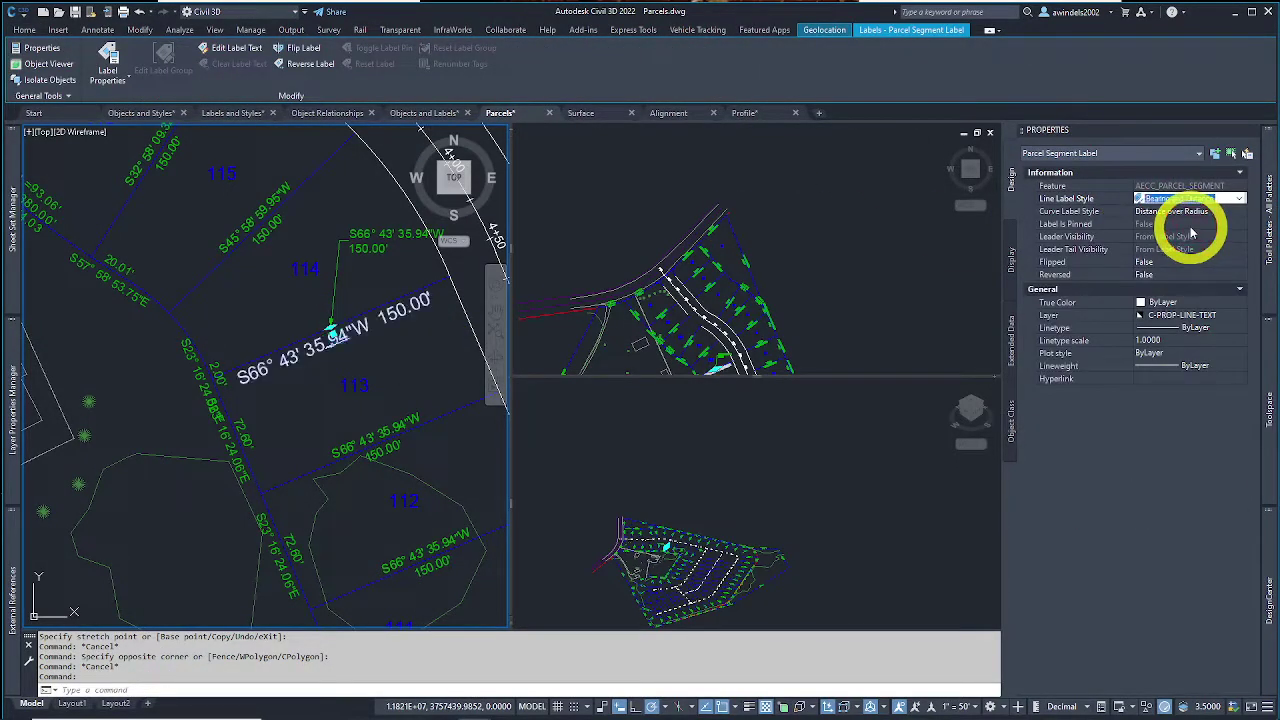
{"action": "left_click", "coordinate": [1188, 200]}
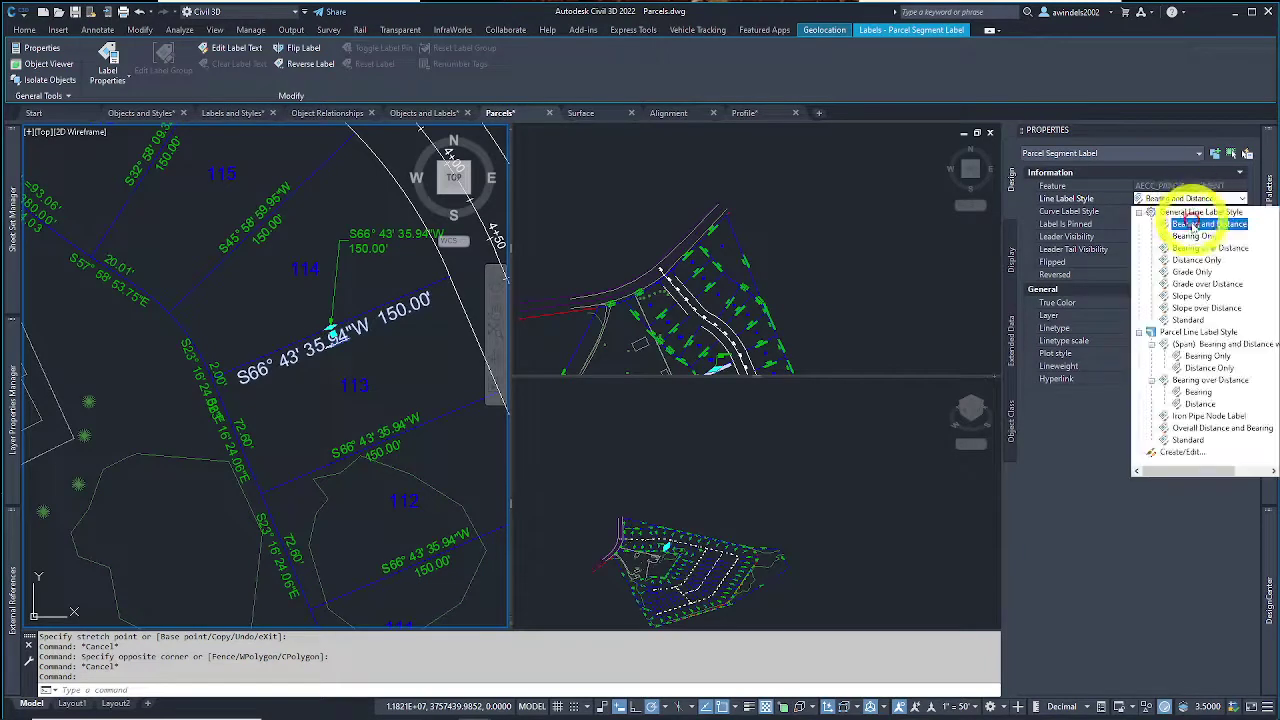
{"action": "left_click", "coordinate": [1194, 237]}
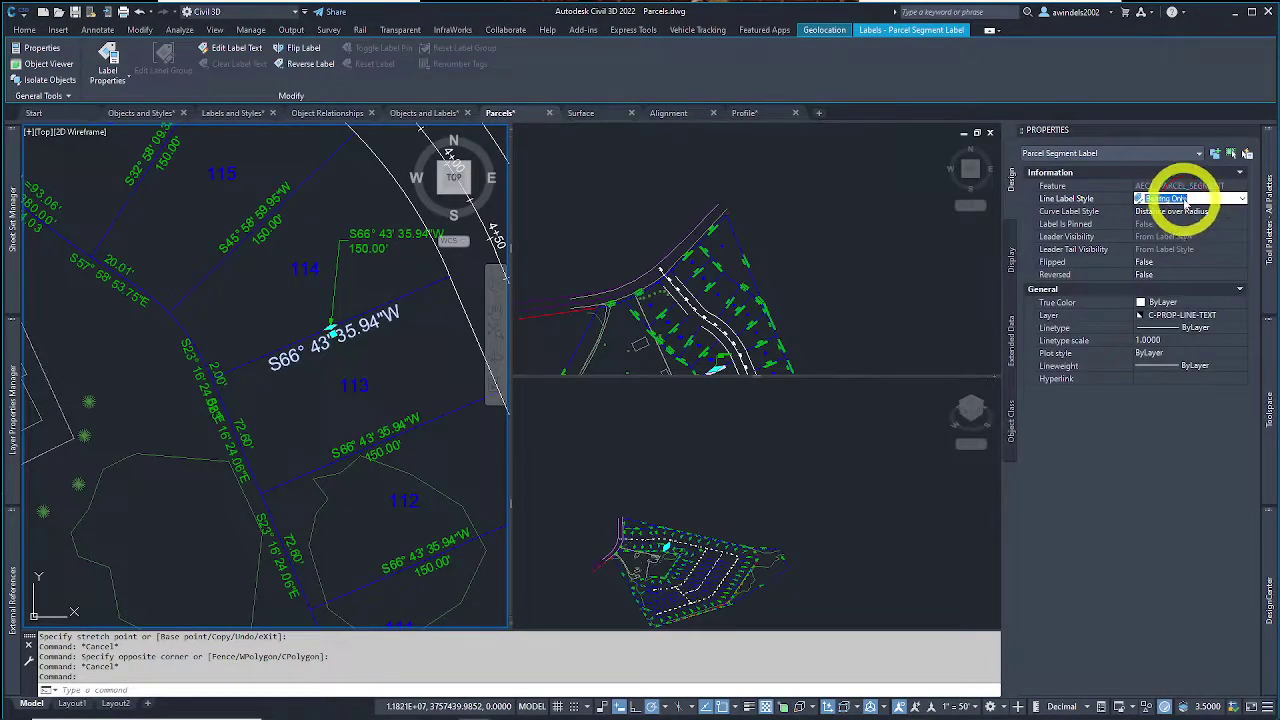
{"action": "left_click", "coordinate": [1186, 200]}
{"action": "left_click", "coordinate": [1194, 248]}
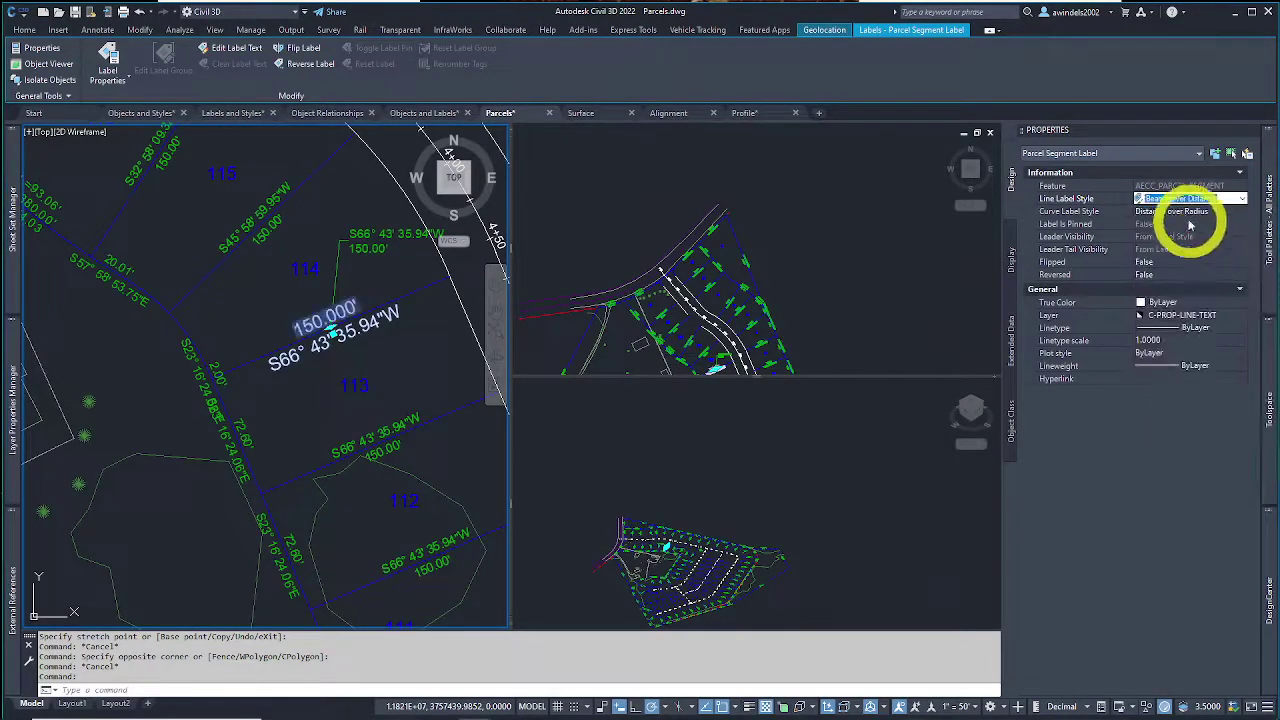
{"action": "left_click", "coordinate": [1181, 200]}
{"action": "left_click", "coordinate": [1203, 268]}
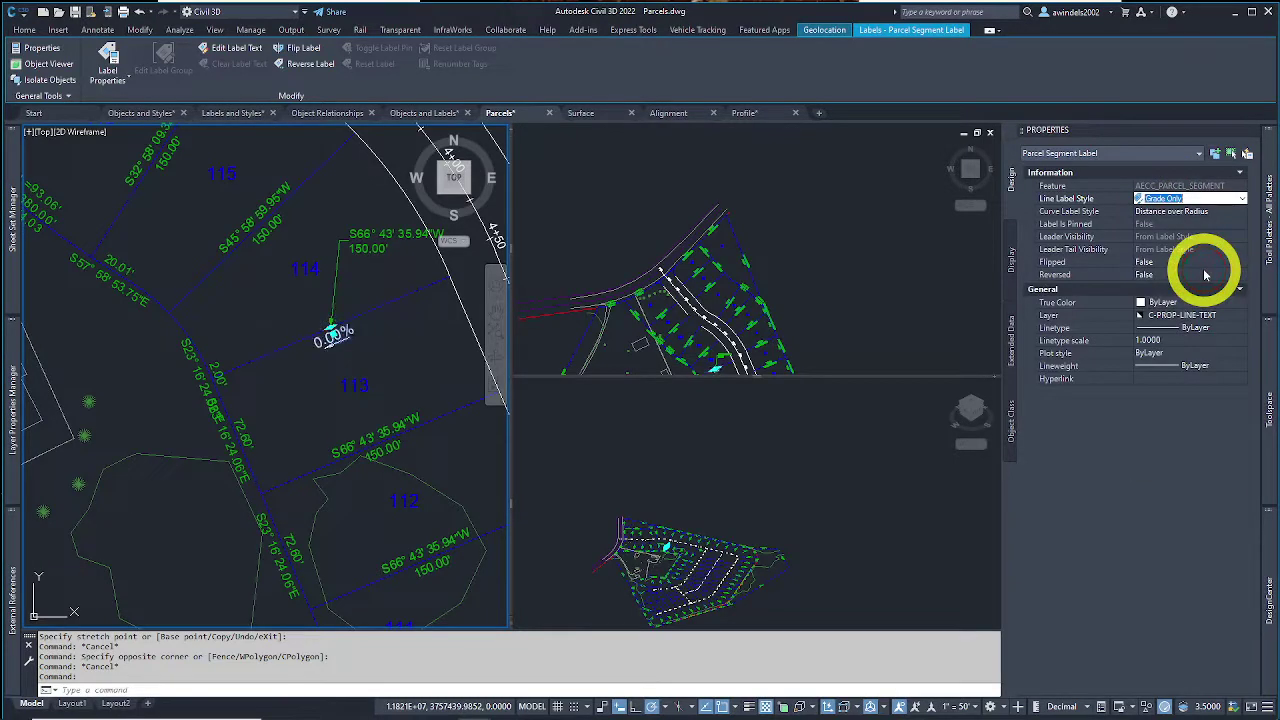
Step: Set the line label style of the segment label between lots 113 and 114 to Bearing Only and deselect it
{"action": "left_click", "coordinate": [1186, 198]}
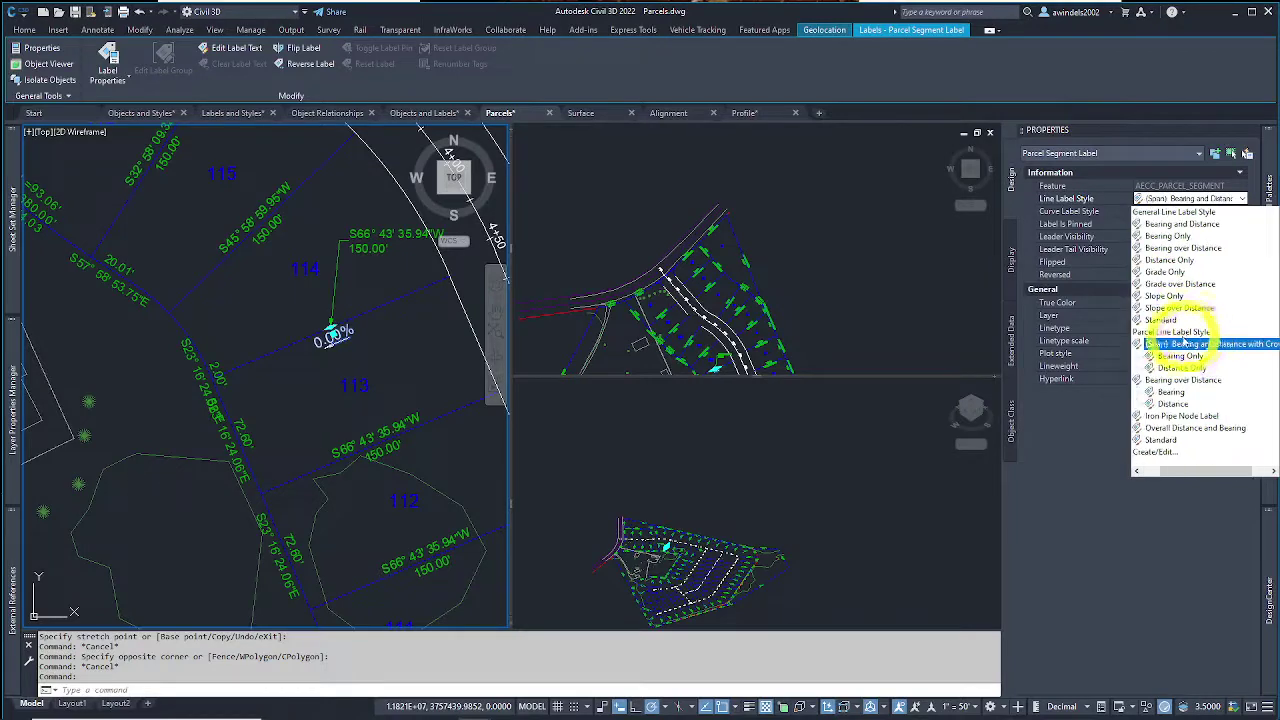
{"action": "left_click", "coordinate": [1172, 354]}
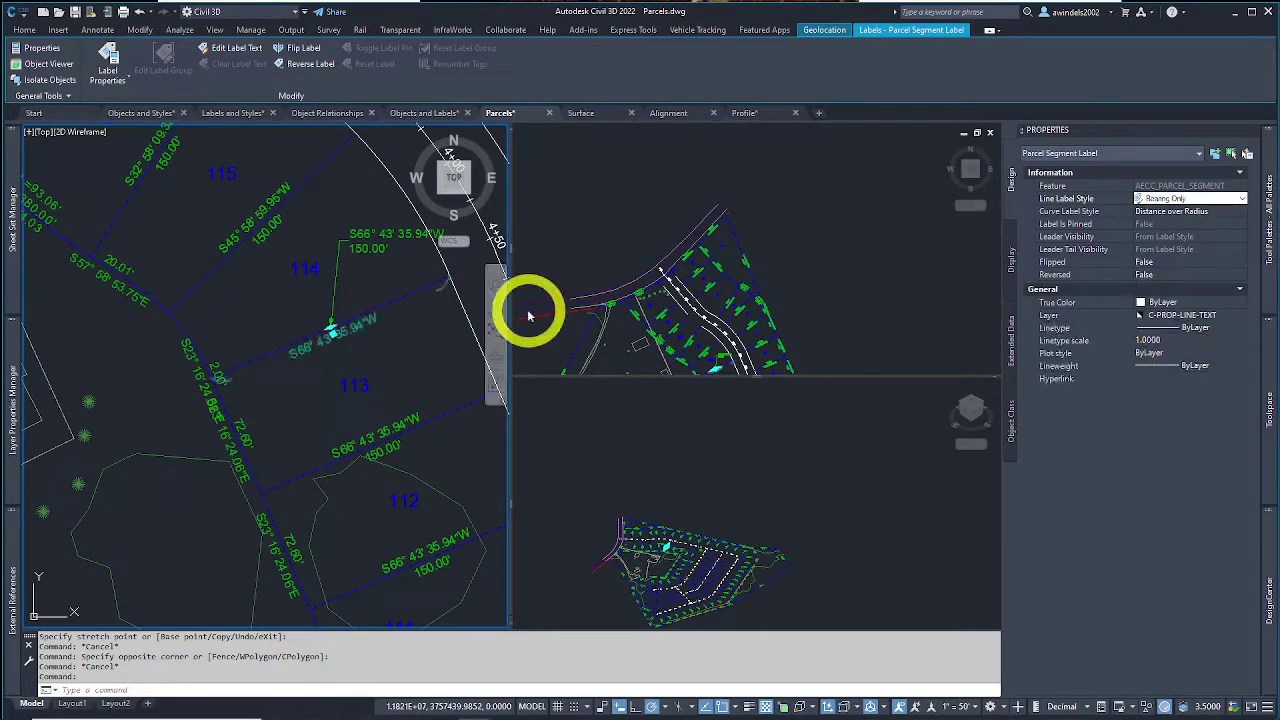
{"action": "key", "text": "Escape"}
{"action": "key", "text": "Escape"}
{"action": "middle_click_drag", "start_coordinate": [397, 349], "coordinate": [434, 331]}
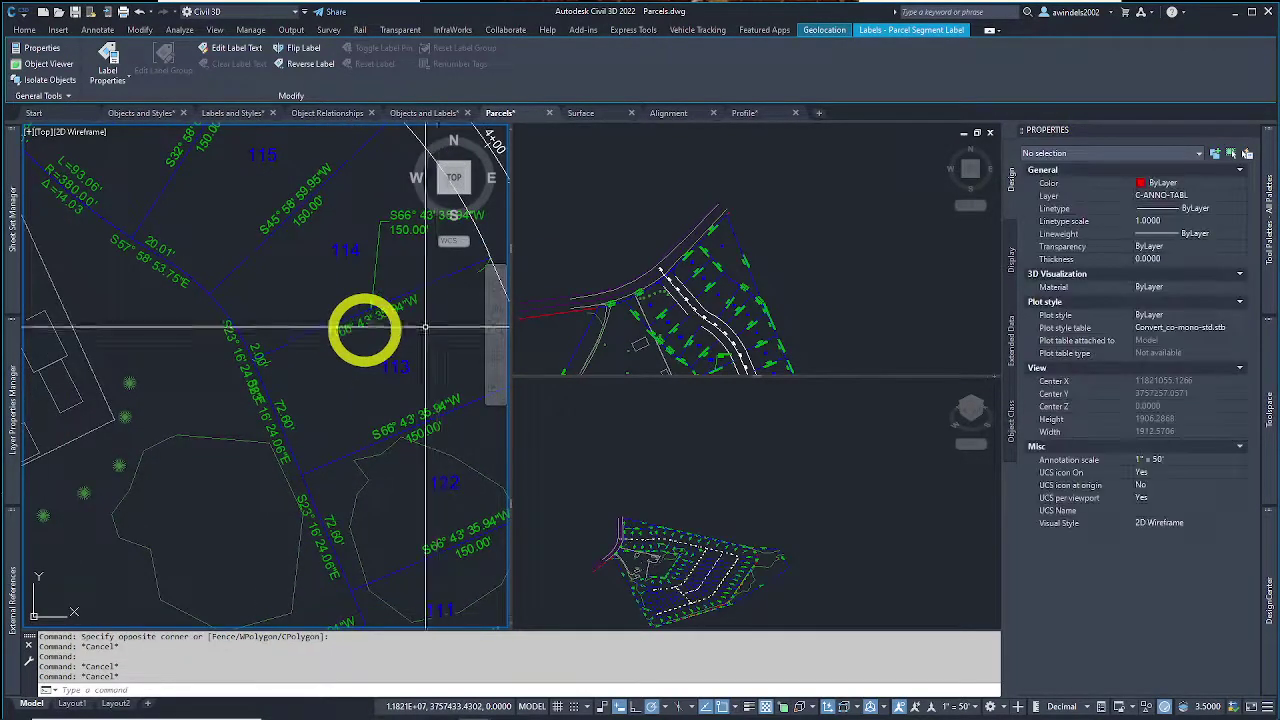
Step: Switch to the Labels and Styles drawing and select the station offset label beside the Main Road A alignment
{"action": "left_click", "coordinate": [146, 113]}
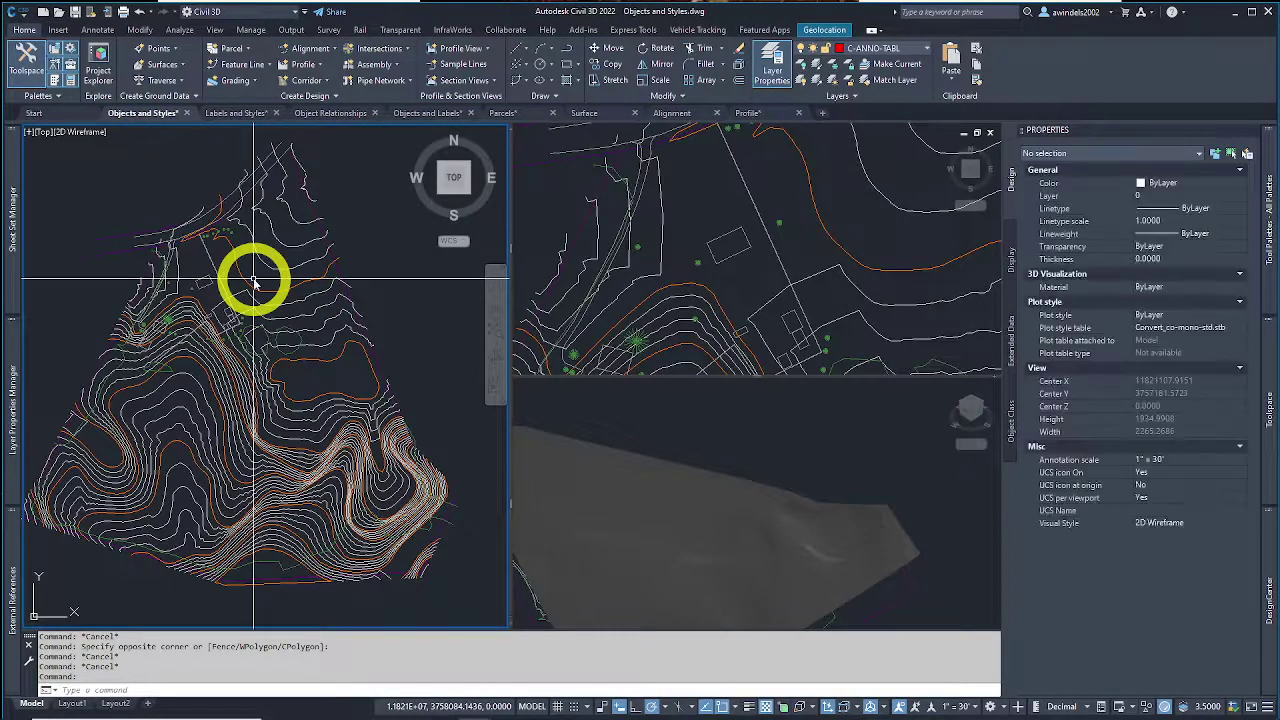
{"action": "mouse_move", "coordinate": [254, 279]}
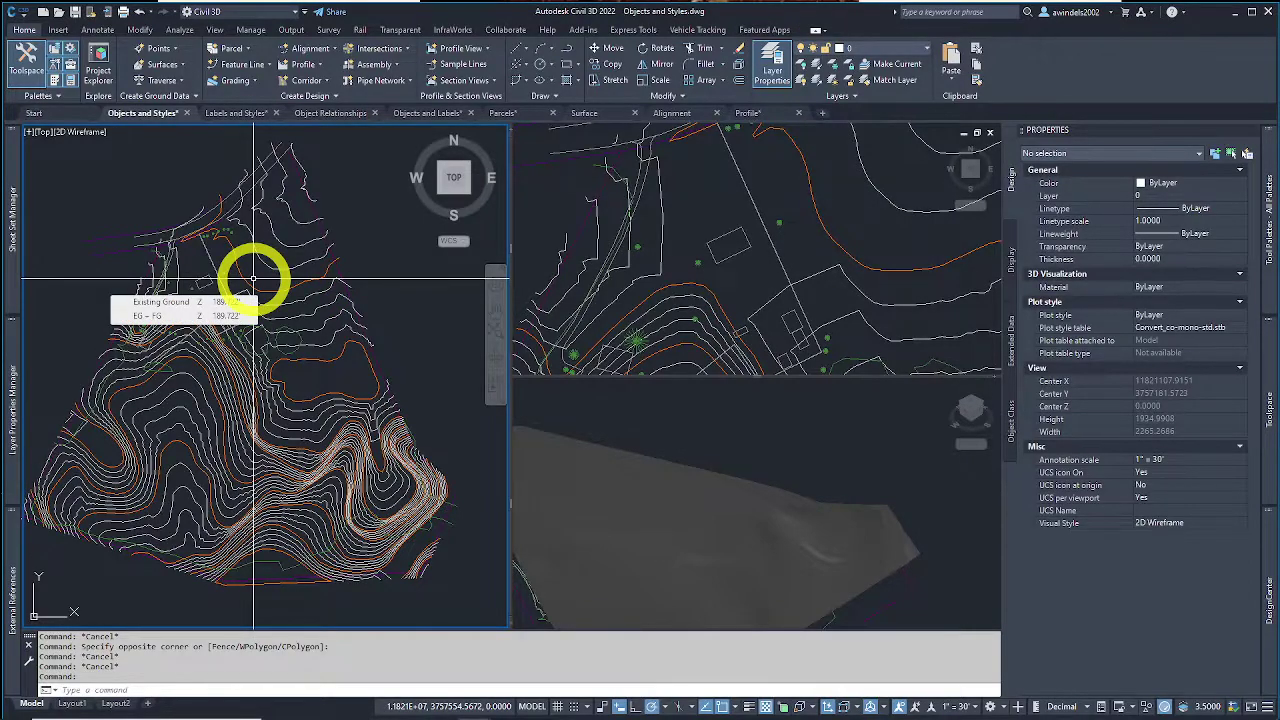
{"action": "left_click", "coordinate": [250, 113]}
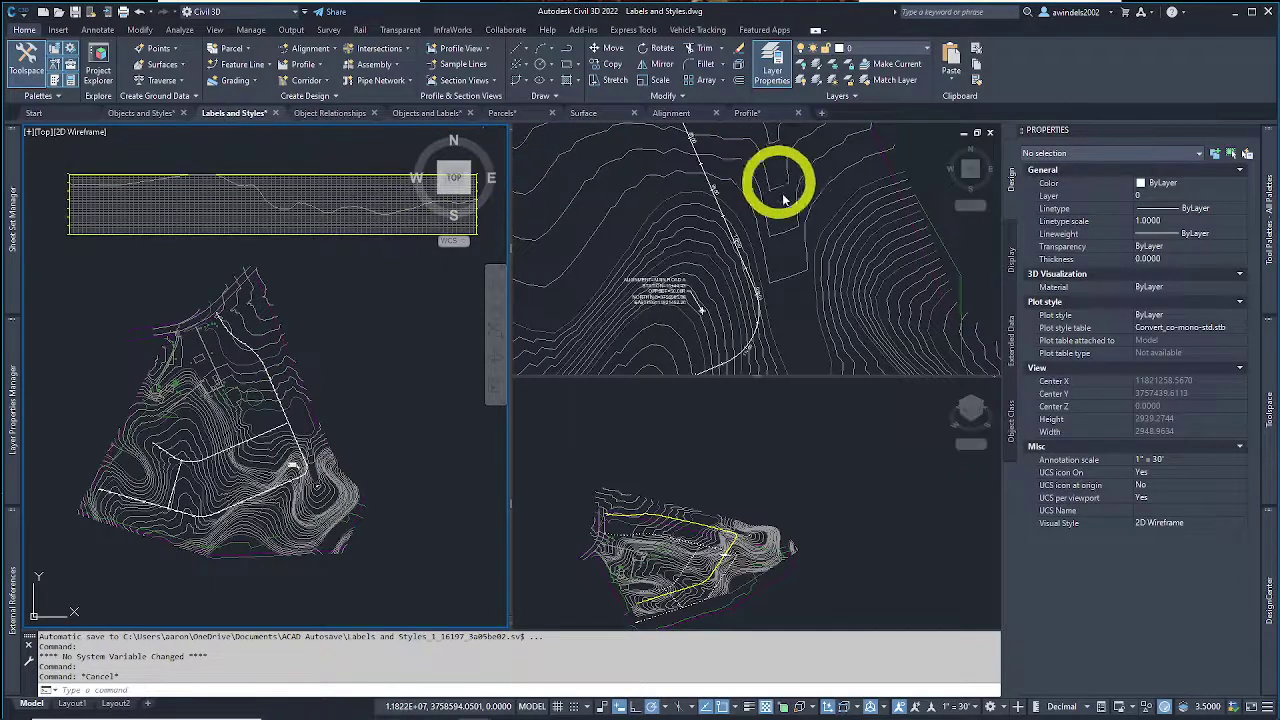
{"action": "left_click", "coordinate": [782, 225]}
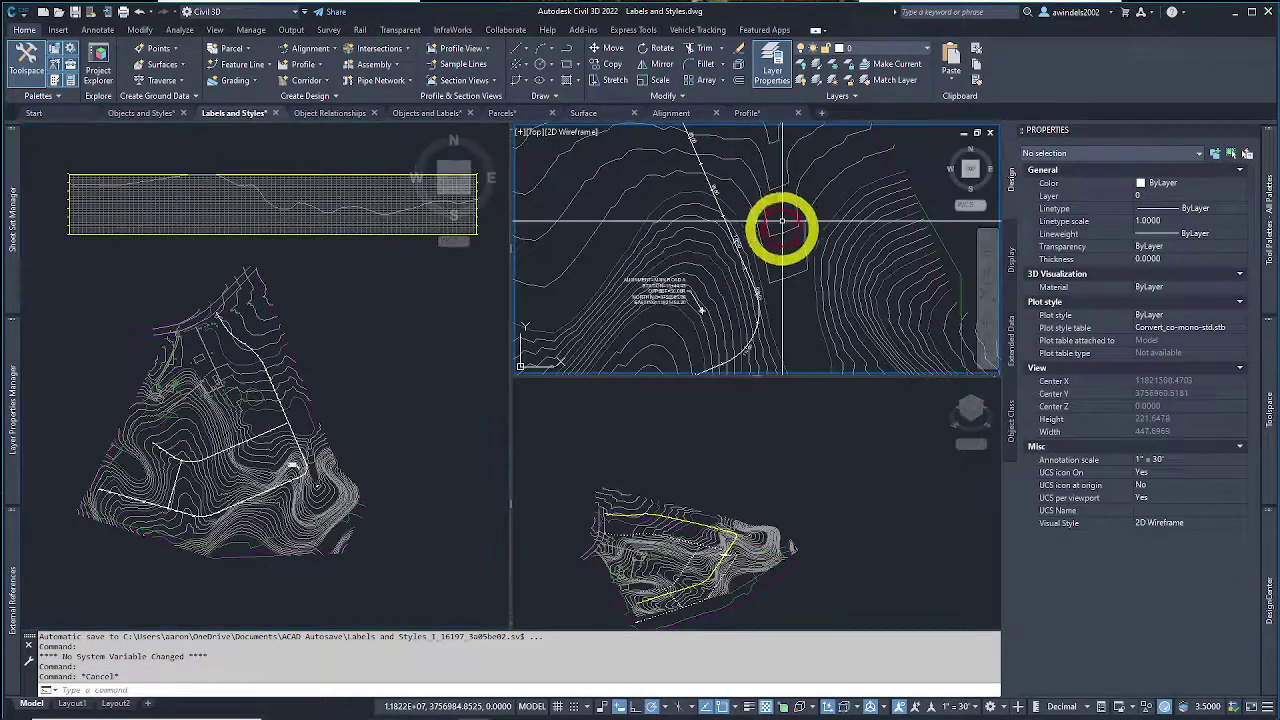
{"action": "left_click", "coordinate": [665, 298]}
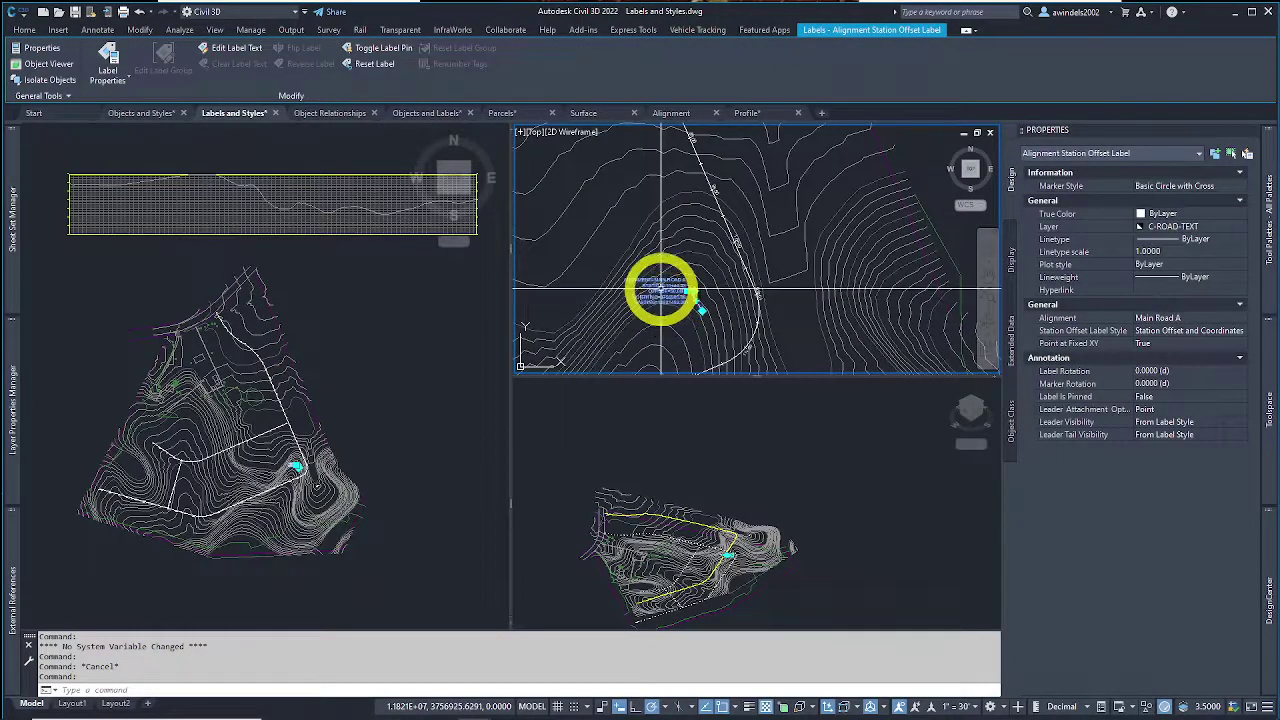
{"action": "mouse_move", "coordinate": [660, 288]}
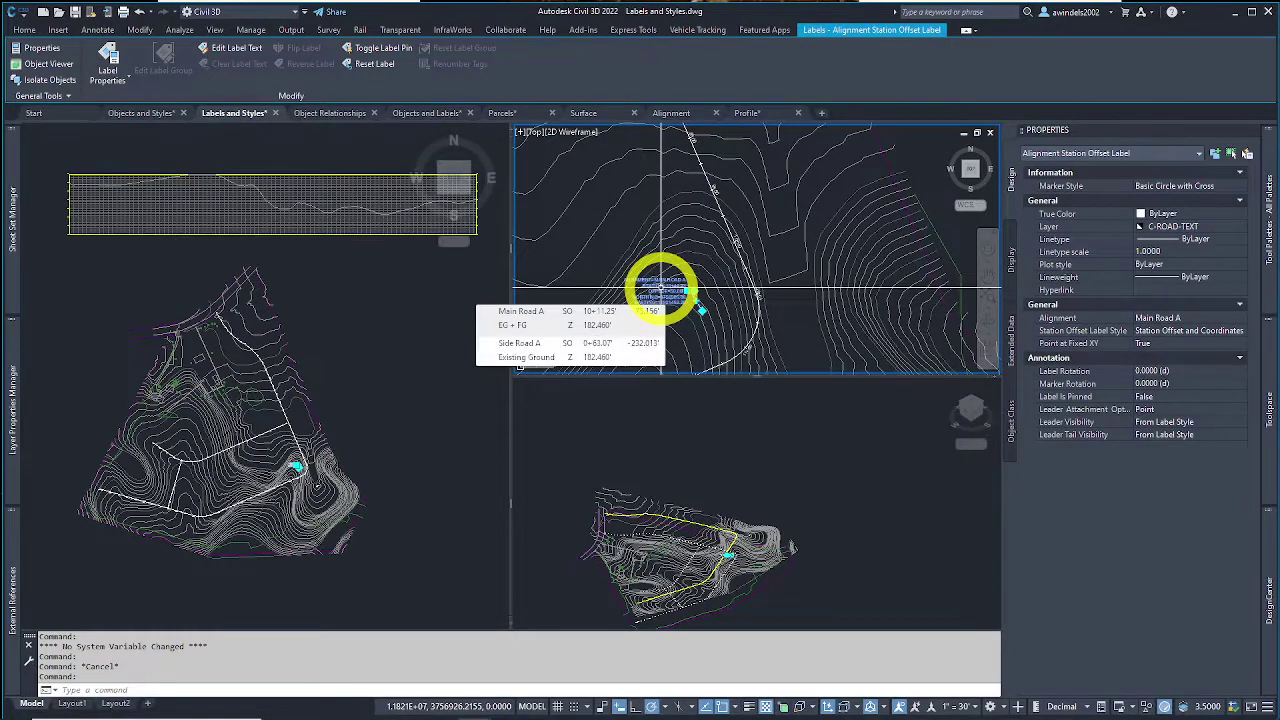
{"action": "scroll", "coordinate": [660, 288], "scroll_direction": "up", "scroll_amount": 2}
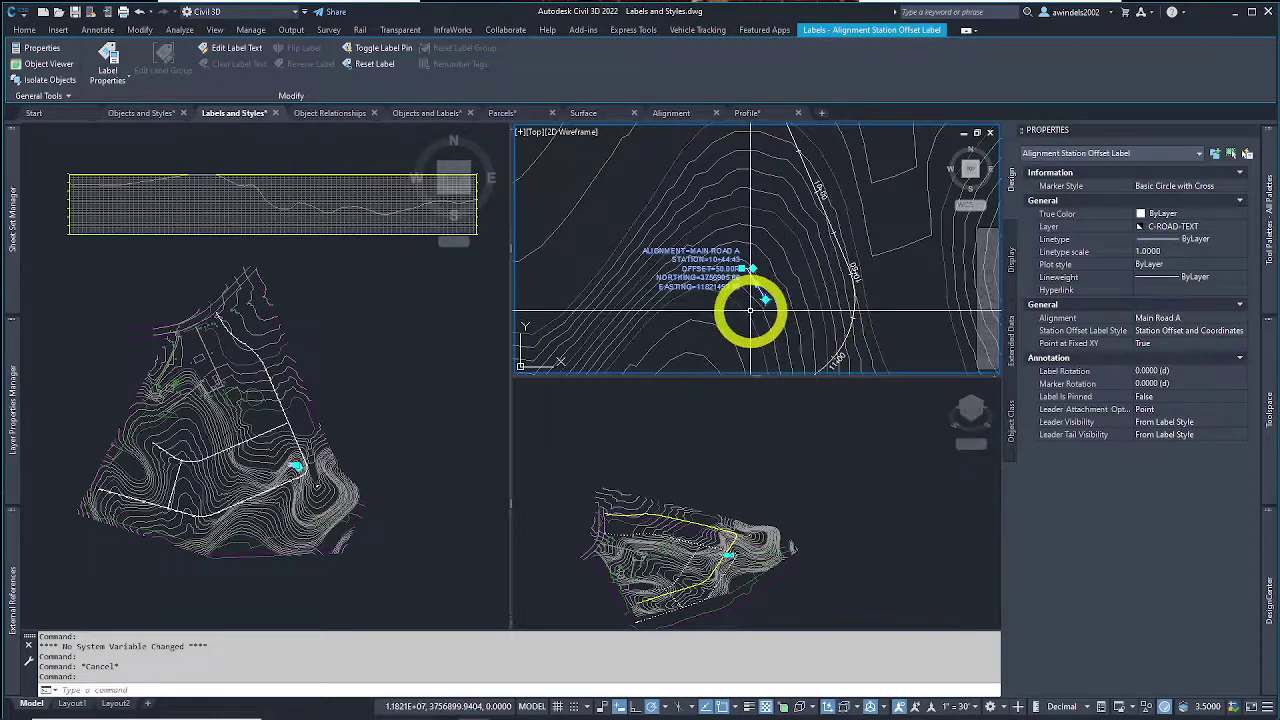
Step: Review the styles offered for the station offset label in Edit Label Style and leave the dialog
{"action": "right_click", "coordinate": [741, 257]}
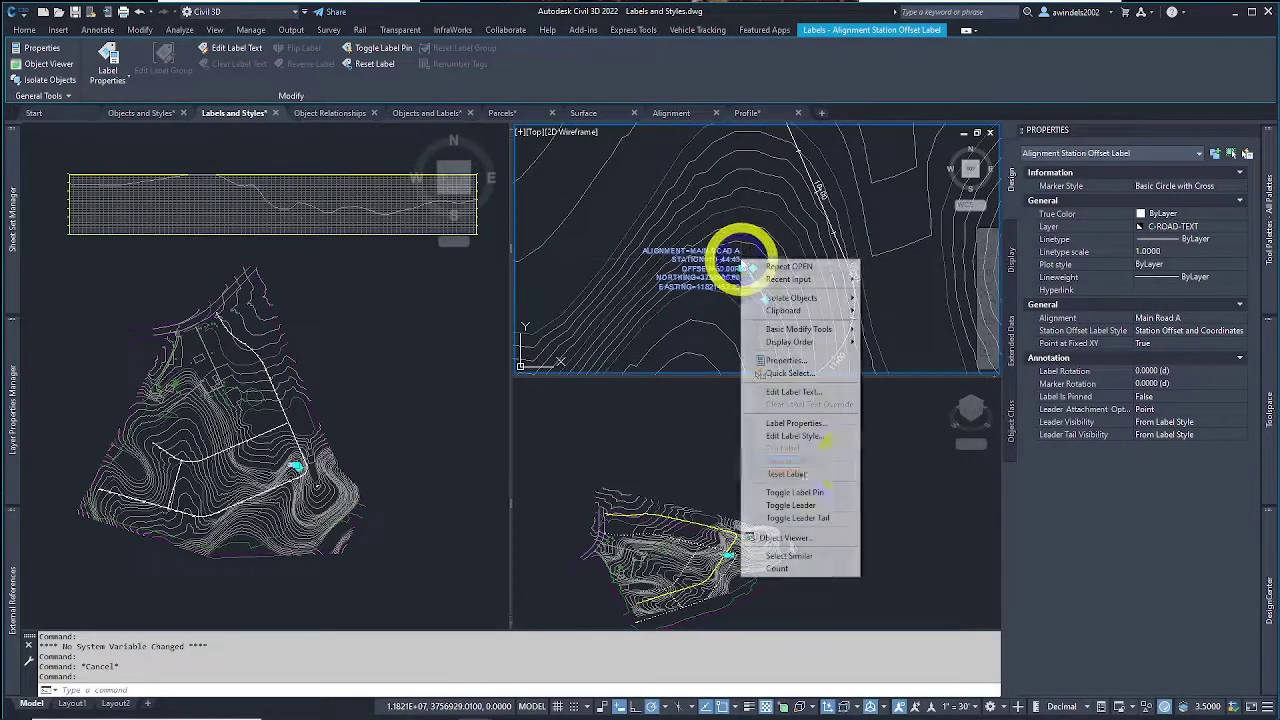
{"action": "left_click", "coordinate": [835, 438]}
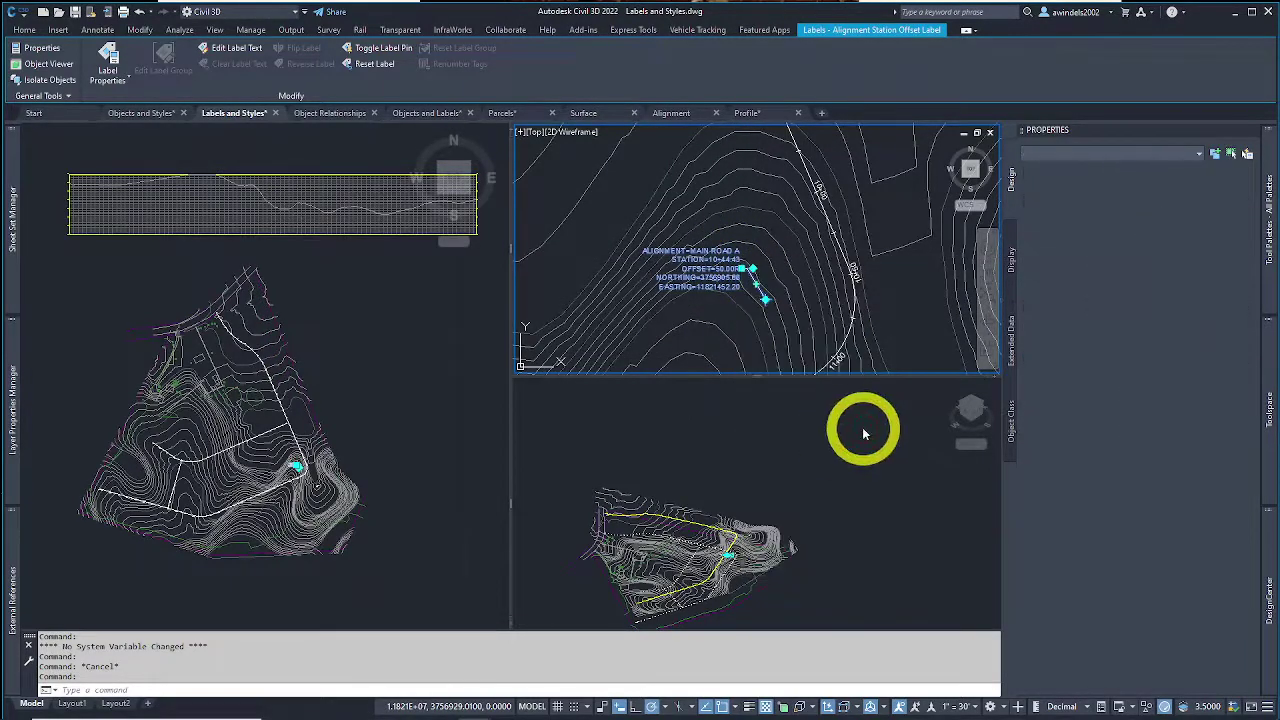
{"action": "left_click", "coordinate": [600, 381]}
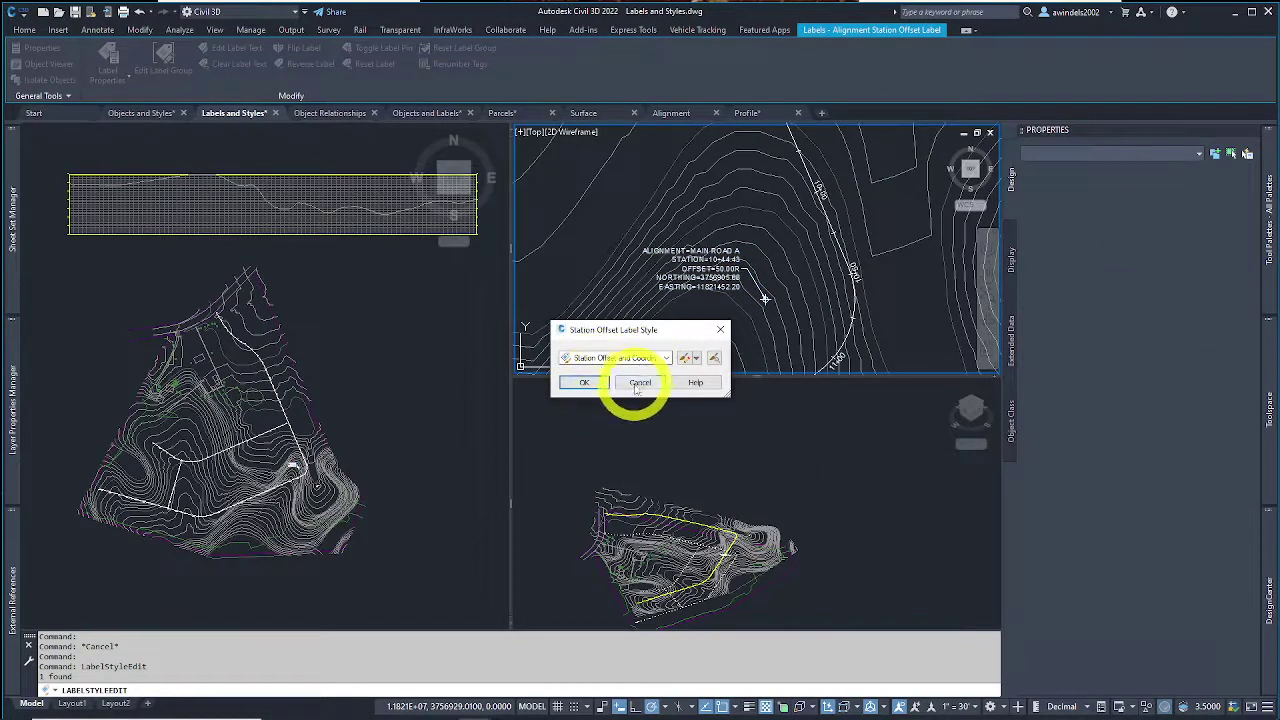
{"action": "left_click", "coordinate": [657, 357]}
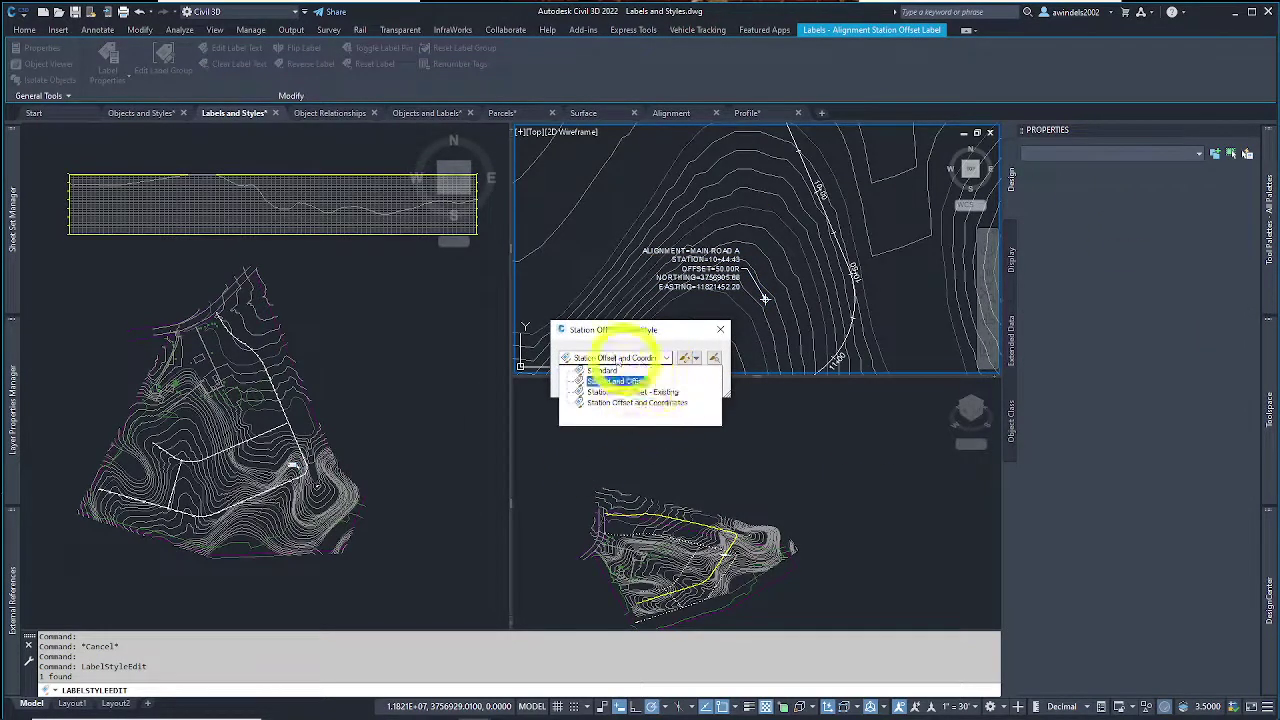
{"action": "left_click", "coordinate": [652, 396]}
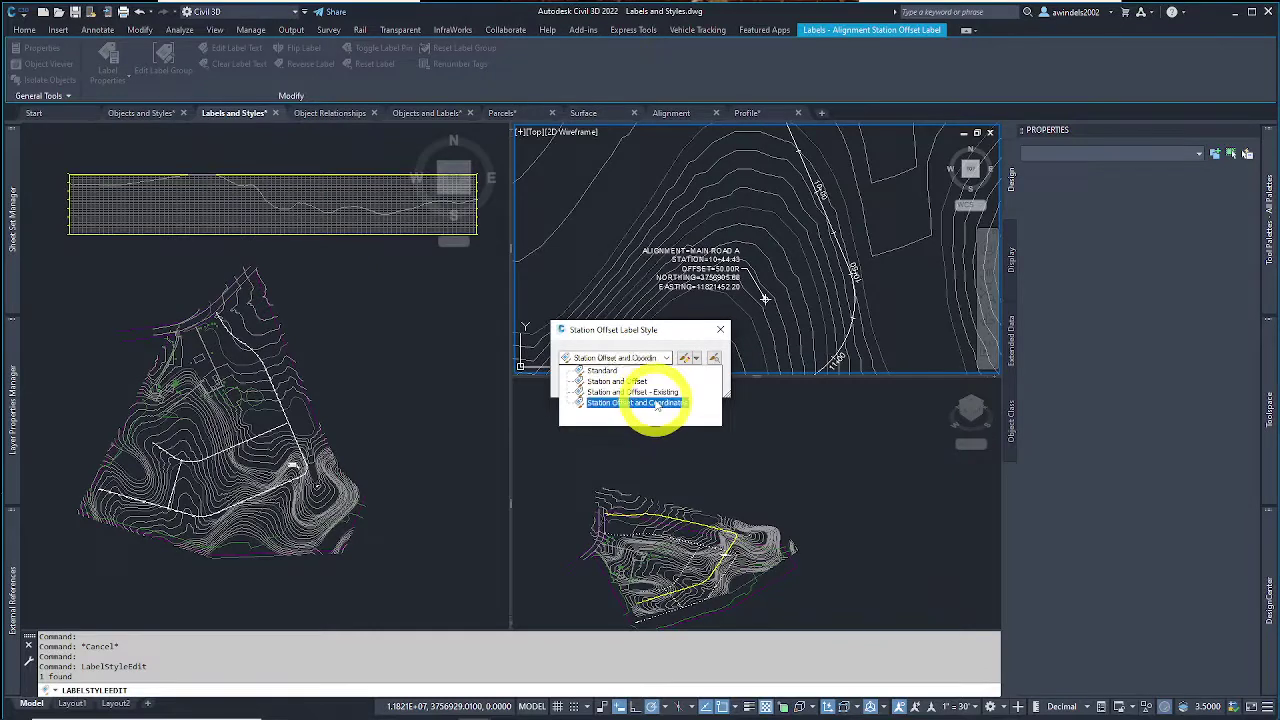
{"action": "left_click", "coordinate": [657, 403]}
{"action": "left_click", "coordinate": [662, 389]}
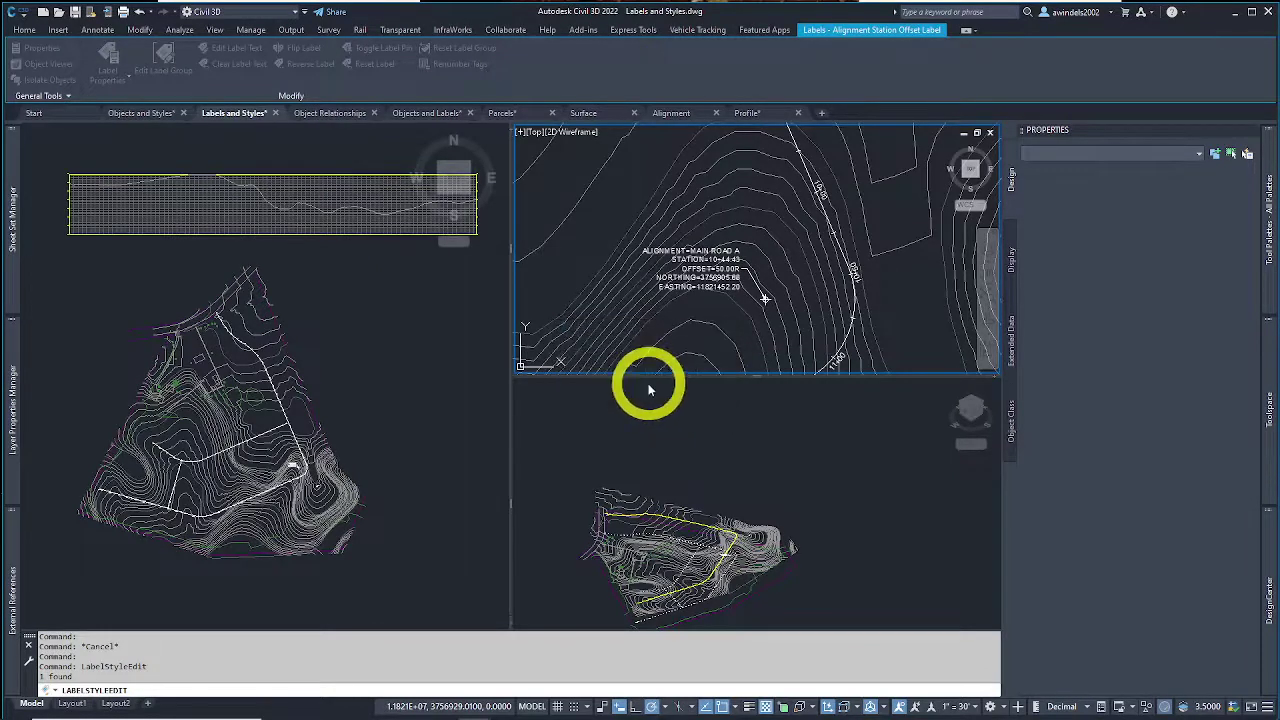
{"action": "key", "text": "Escape"}
Step: Set the station offset label style of the Main Road A label to Station and Offset
{"action": "left_click", "coordinate": [758, 293]}
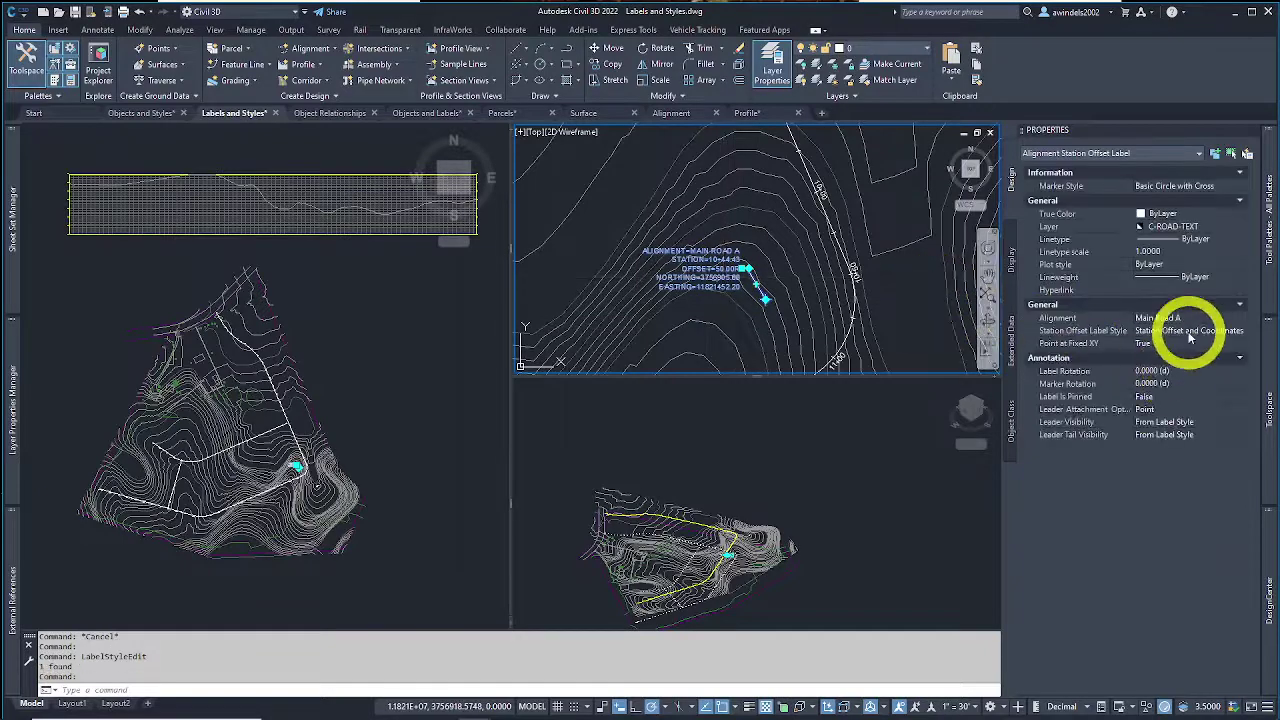
{"action": "left_click", "coordinate": [1189, 331]}
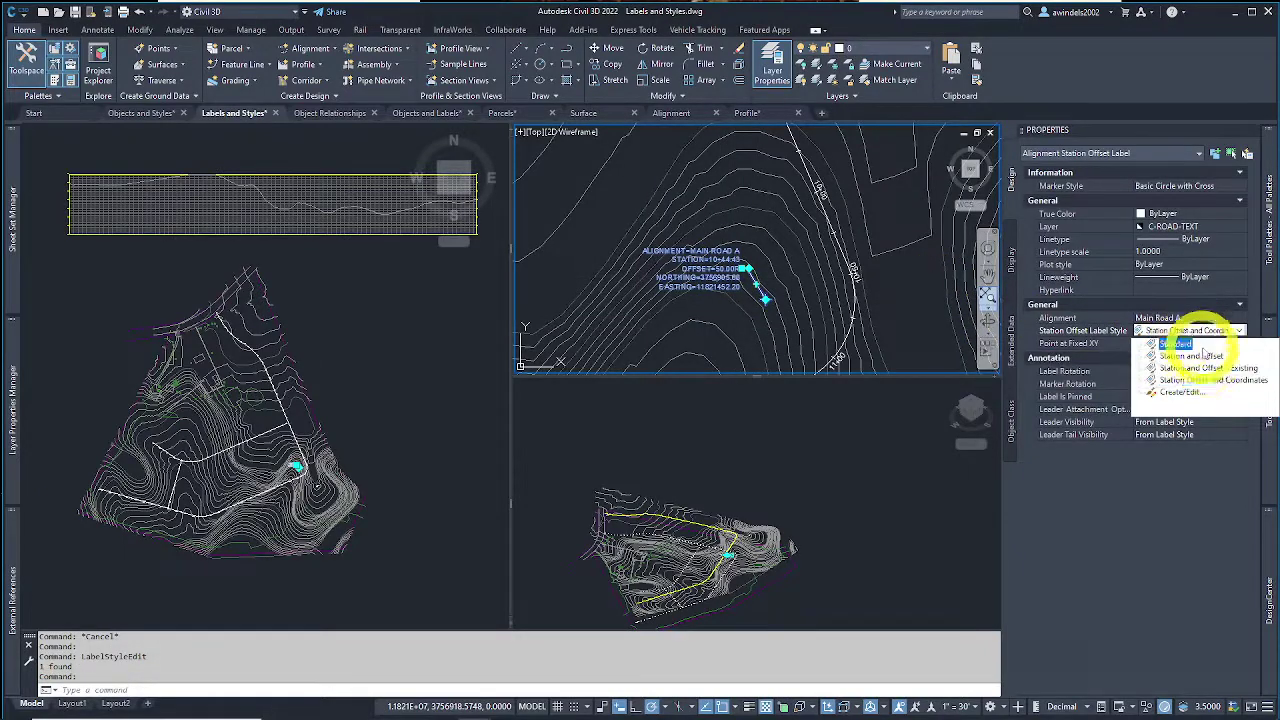
{"action": "left_click", "coordinate": [1200, 357]}
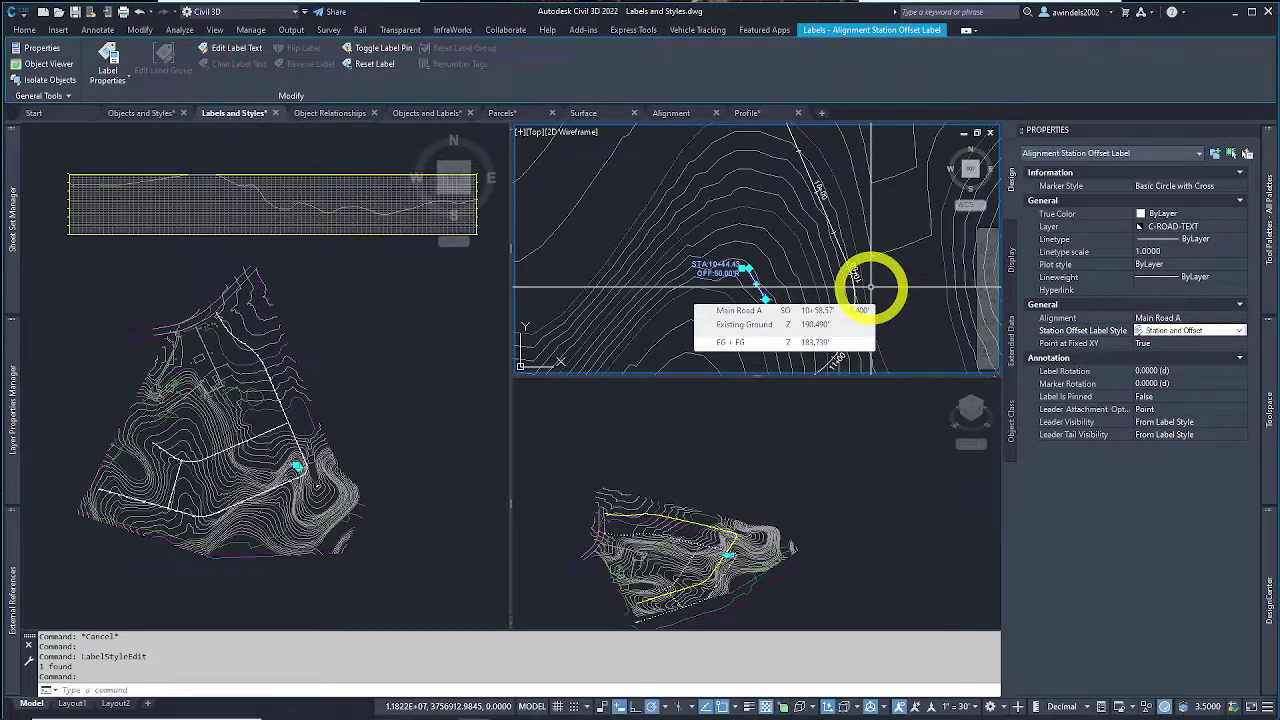
{"action": "middle_click_drag", "start_coordinate": [870, 287], "coordinate": [840, 287]}
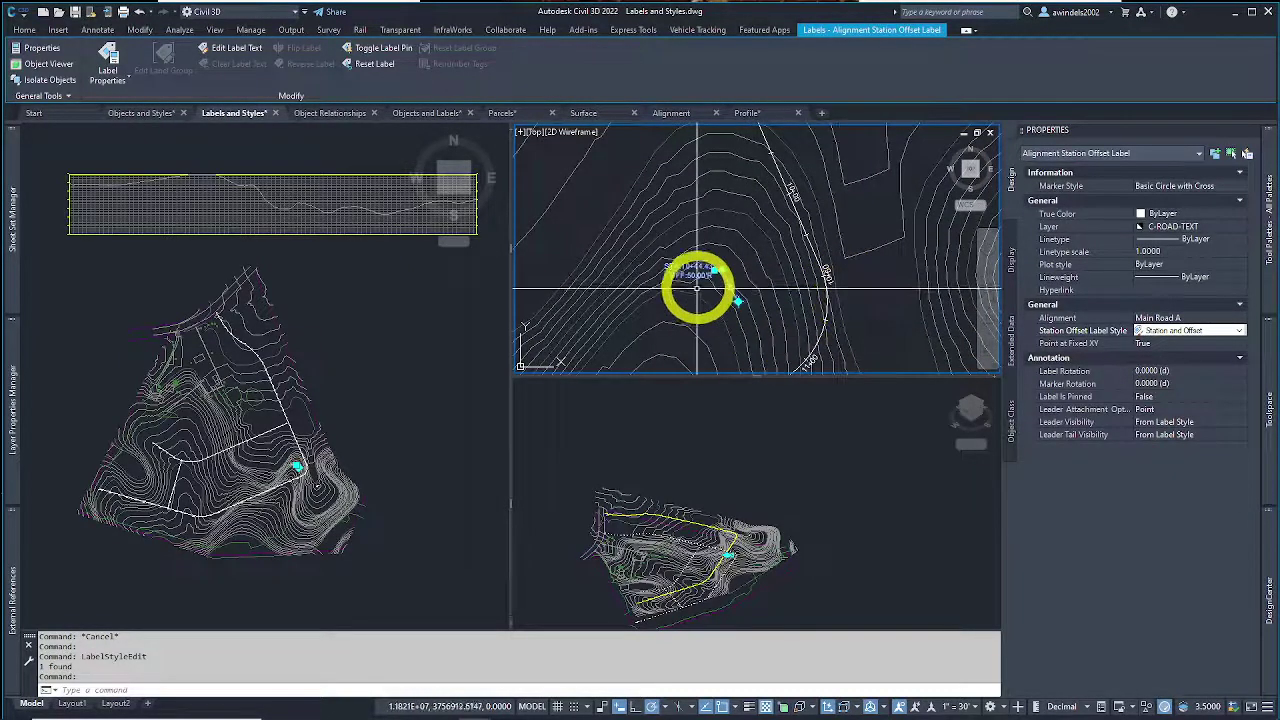
{"action": "scroll", "coordinate": [706, 292], "scroll_direction": "down", "scroll_amount": 3}
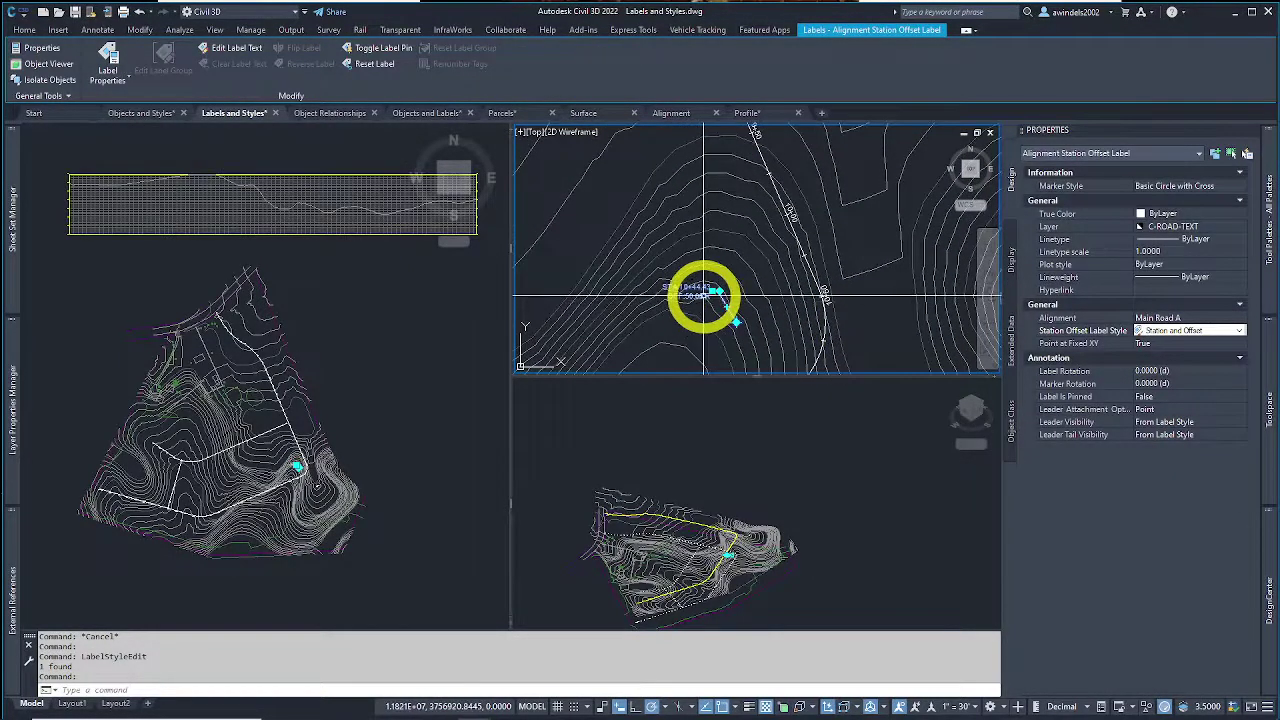
{"action": "mouse_move", "coordinate": [705, 295]}
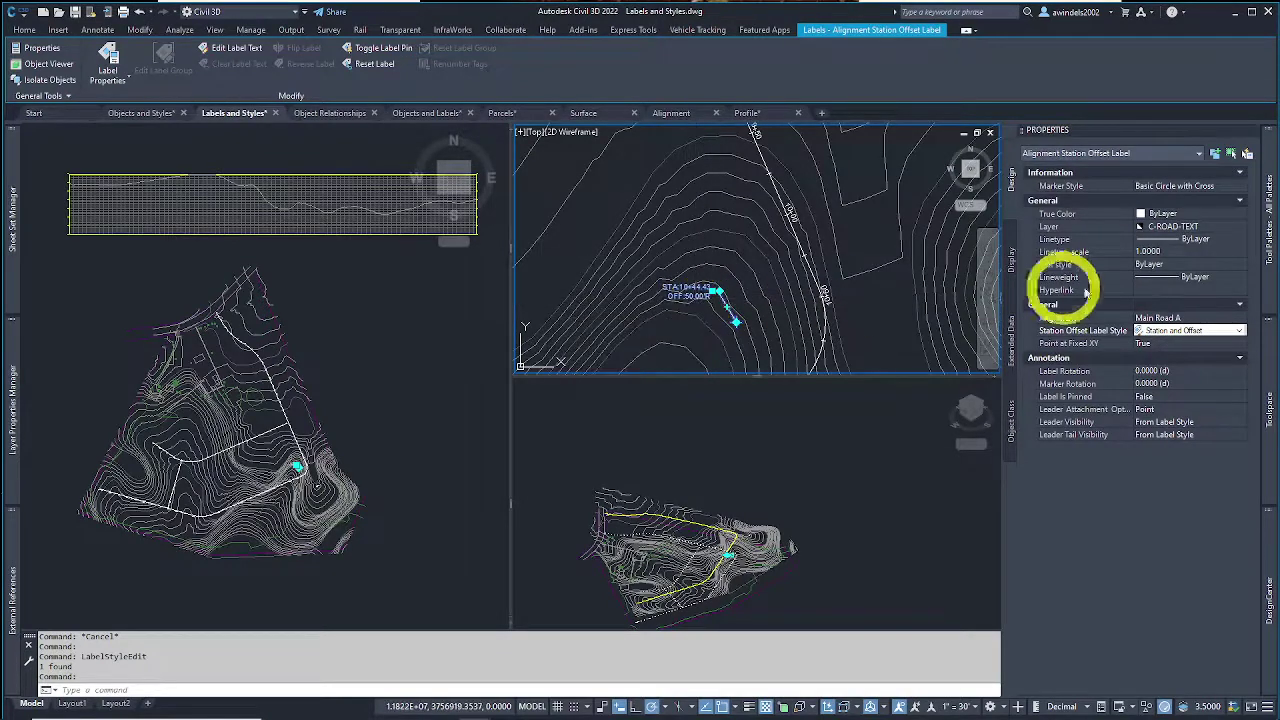
Step: Set the label's station offset label style to Station and Offset - Existing and inspect its text up close
{"action": "left_click", "coordinate": [1185, 331]}
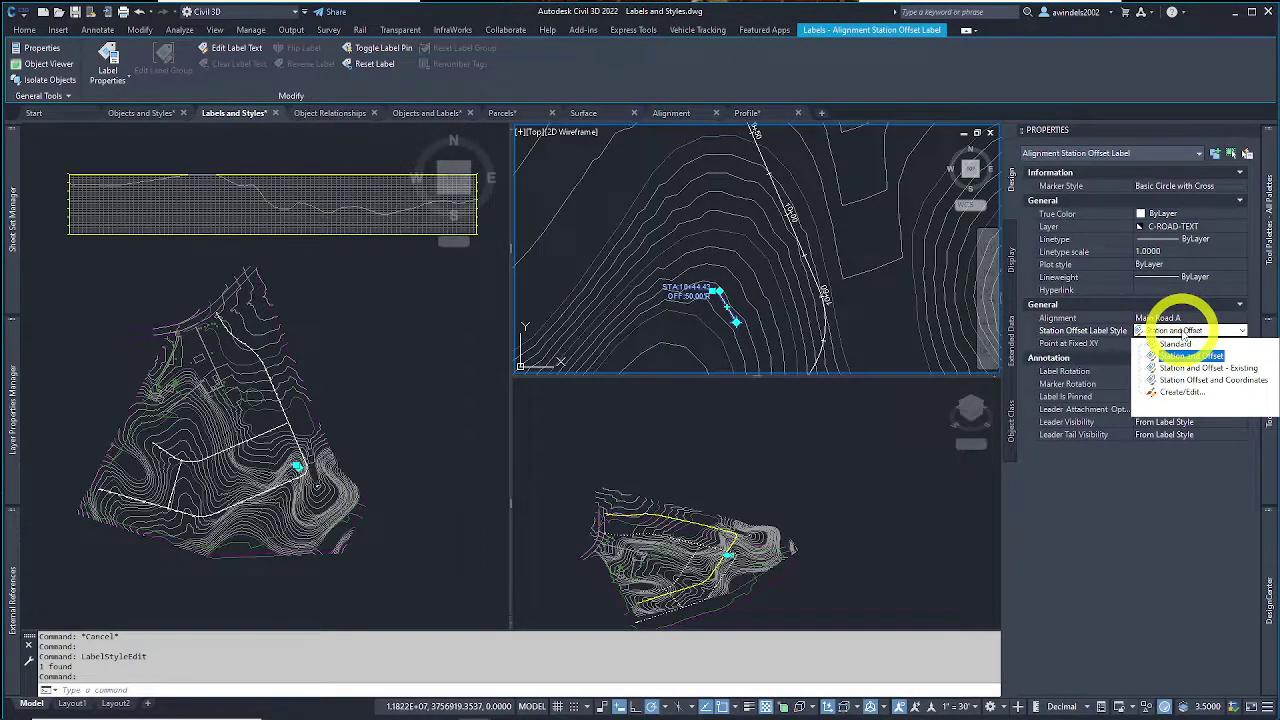
{"action": "left_click", "coordinate": [1209, 368]}
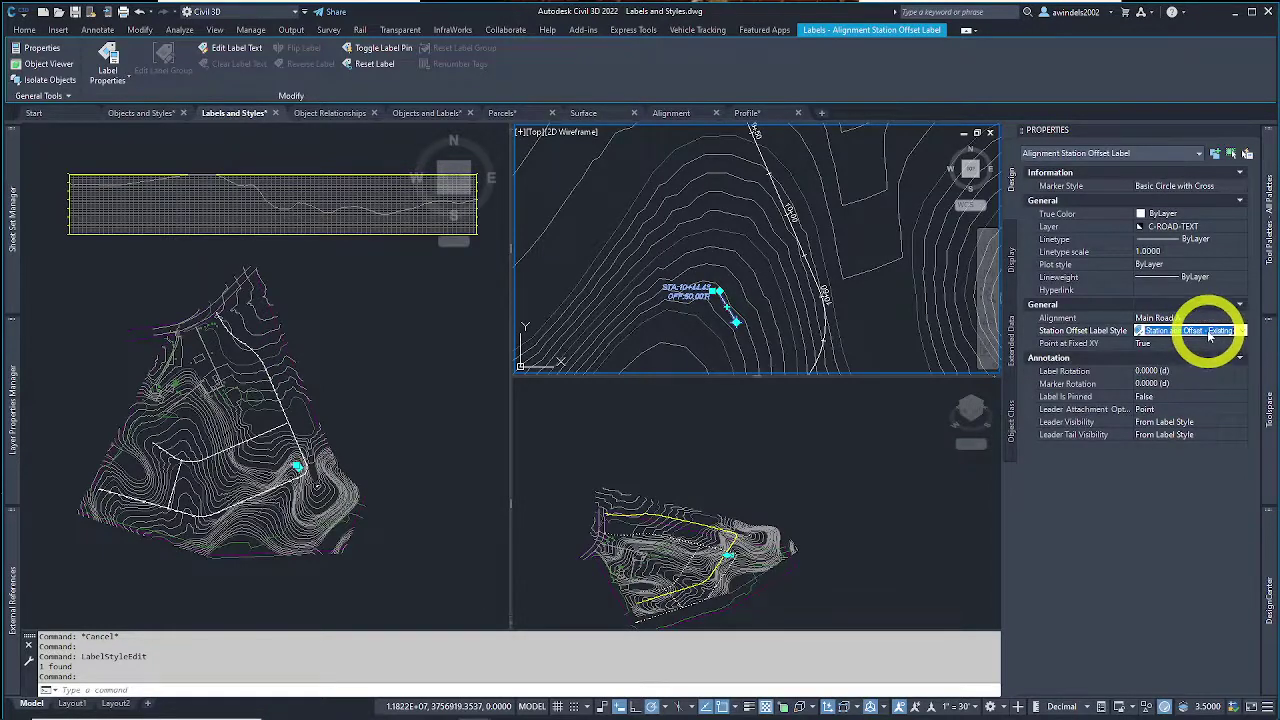
{"action": "scroll", "coordinate": [738, 286], "scroll_direction": "up", "scroll_amount": 4}
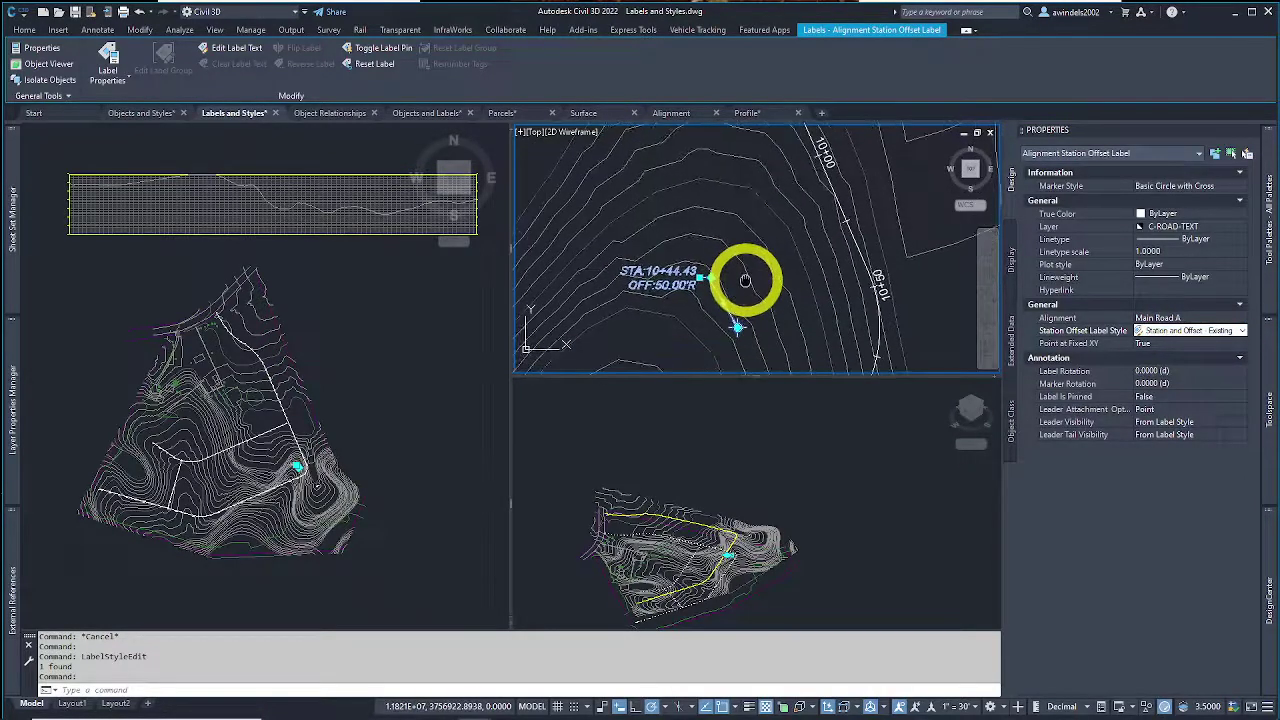
{"action": "scroll", "coordinate": [745, 270], "scroll_direction": "up", "scroll_amount": 2}
{"action": "scroll", "coordinate": [766, 246], "scroll_direction": "down", "scroll_amount": 1}
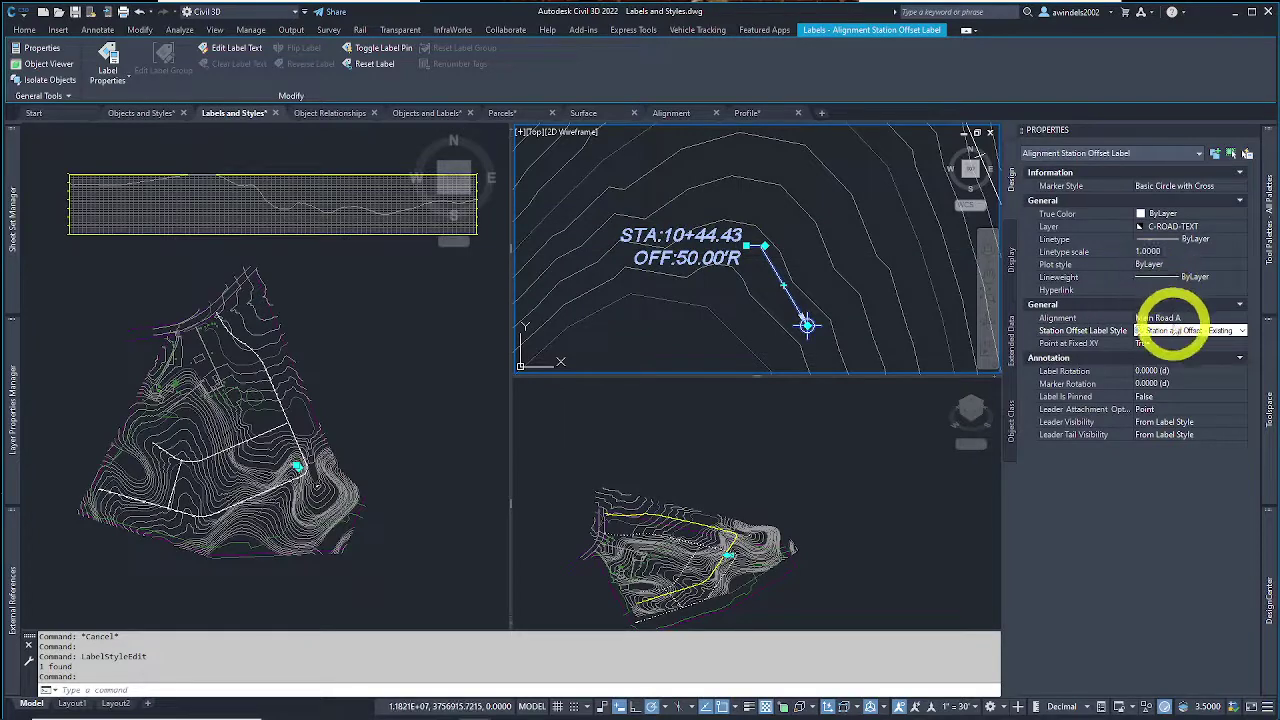
Step: Switch the label's style to Station and Offset and back to Station and Offset - Existing to compare them
{"action": "left_click", "coordinate": [1172, 330]}
{"action": "left_click", "coordinate": [1175, 343]}
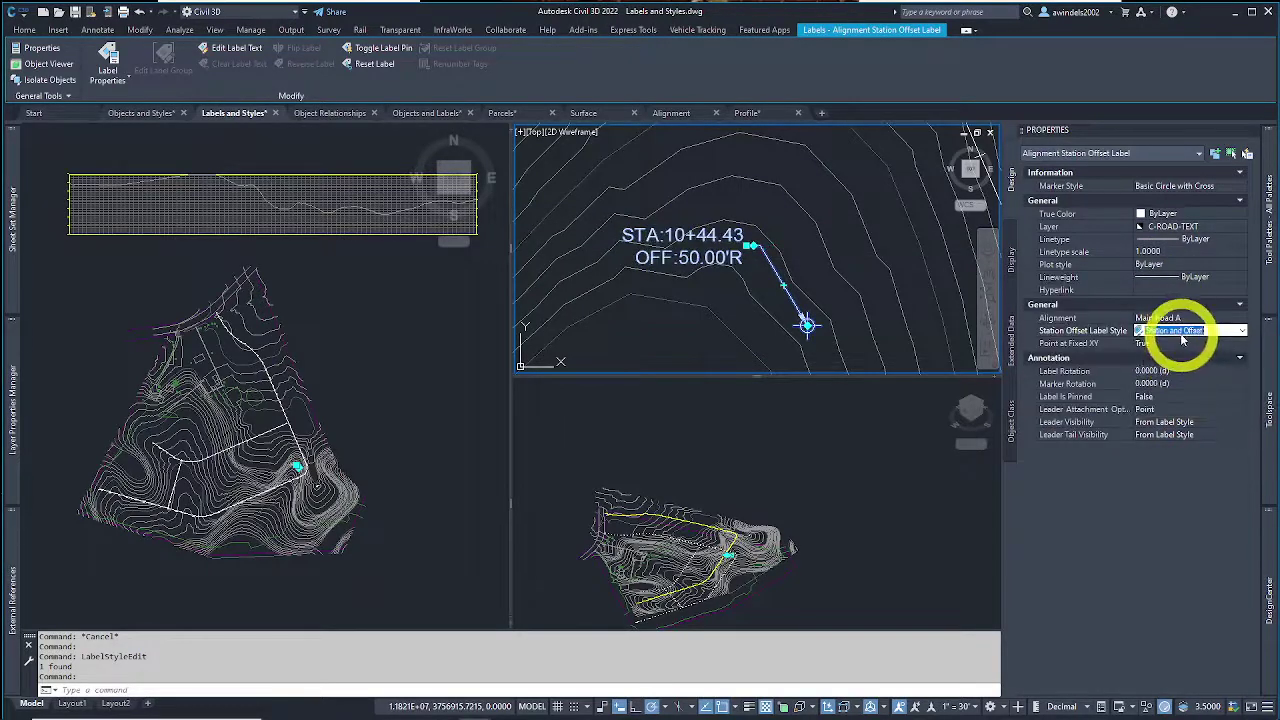
{"action": "left_click", "coordinate": [1175, 331]}
{"action": "left_click", "coordinate": [1190, 368]}
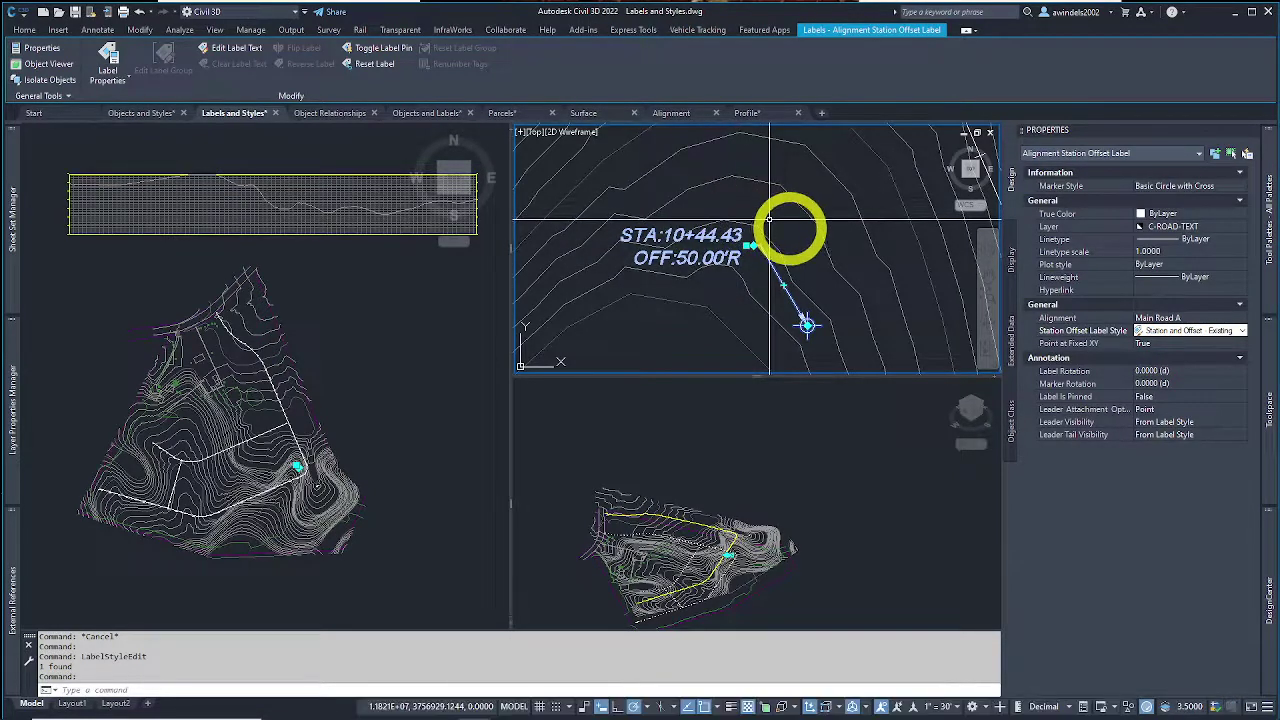
Step: Open Edit Label Style for the selected alignment station offset label
{"action": "left_click", "coordinate": [769, 218]}
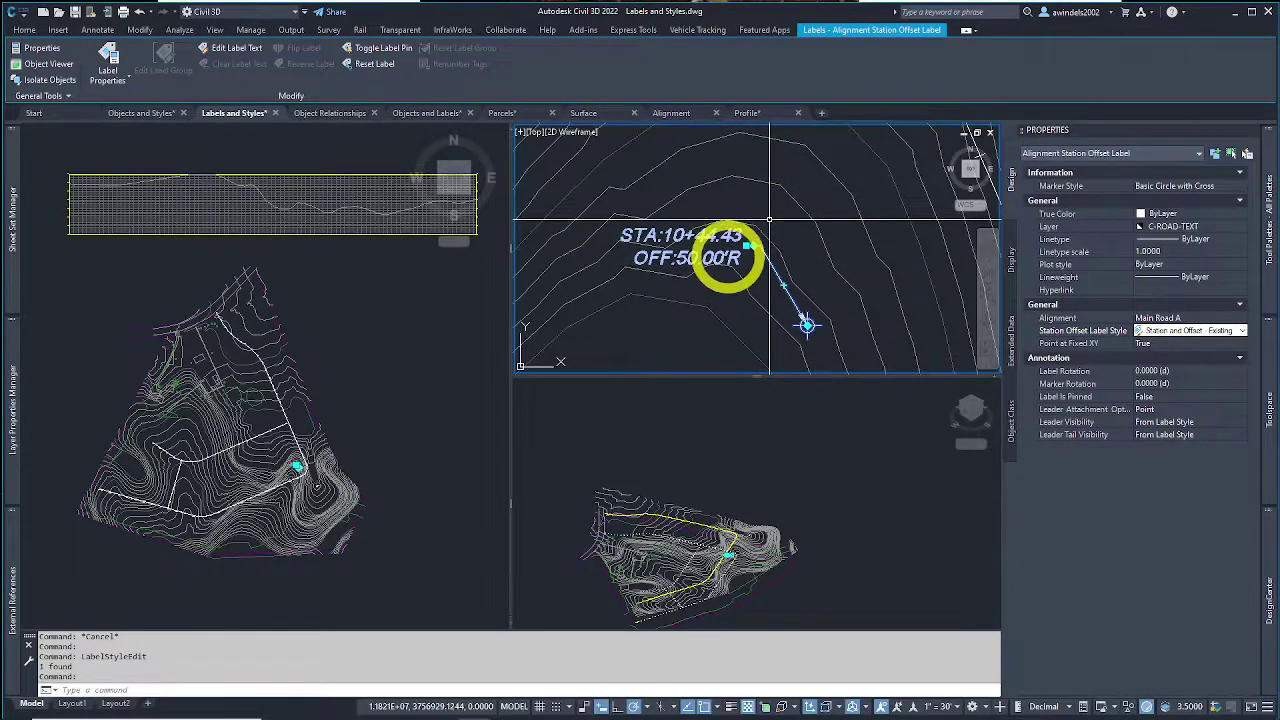
{"action": "right_click", "coordinate": [770, 225]}
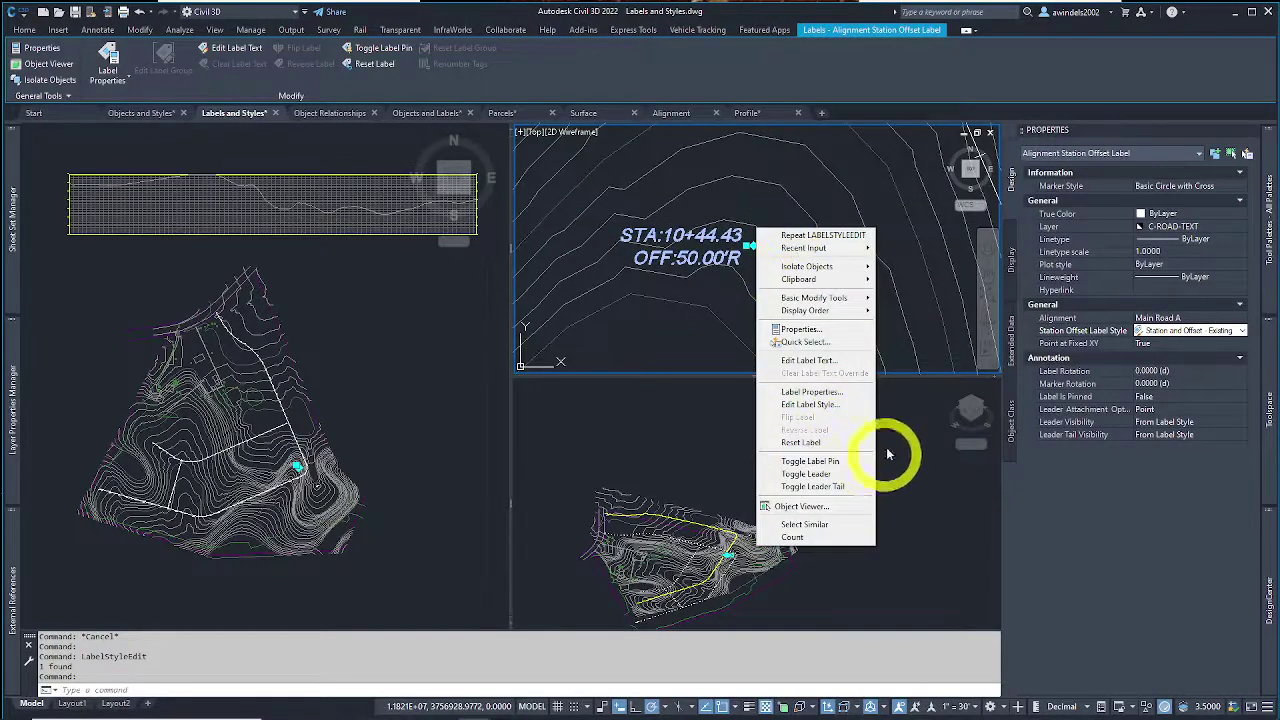
{"action": "left_click", "coordinate": [838, 391]}
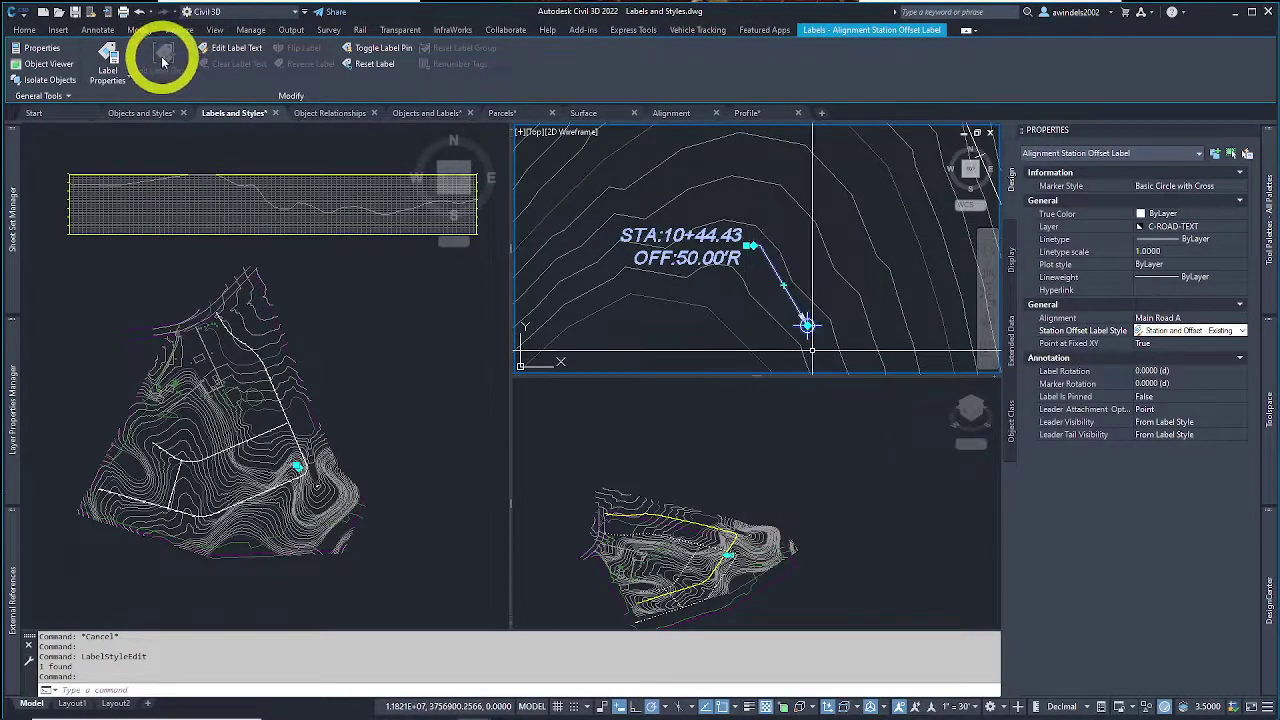
{"action": "left_click", "coordinate": [127, 81]}
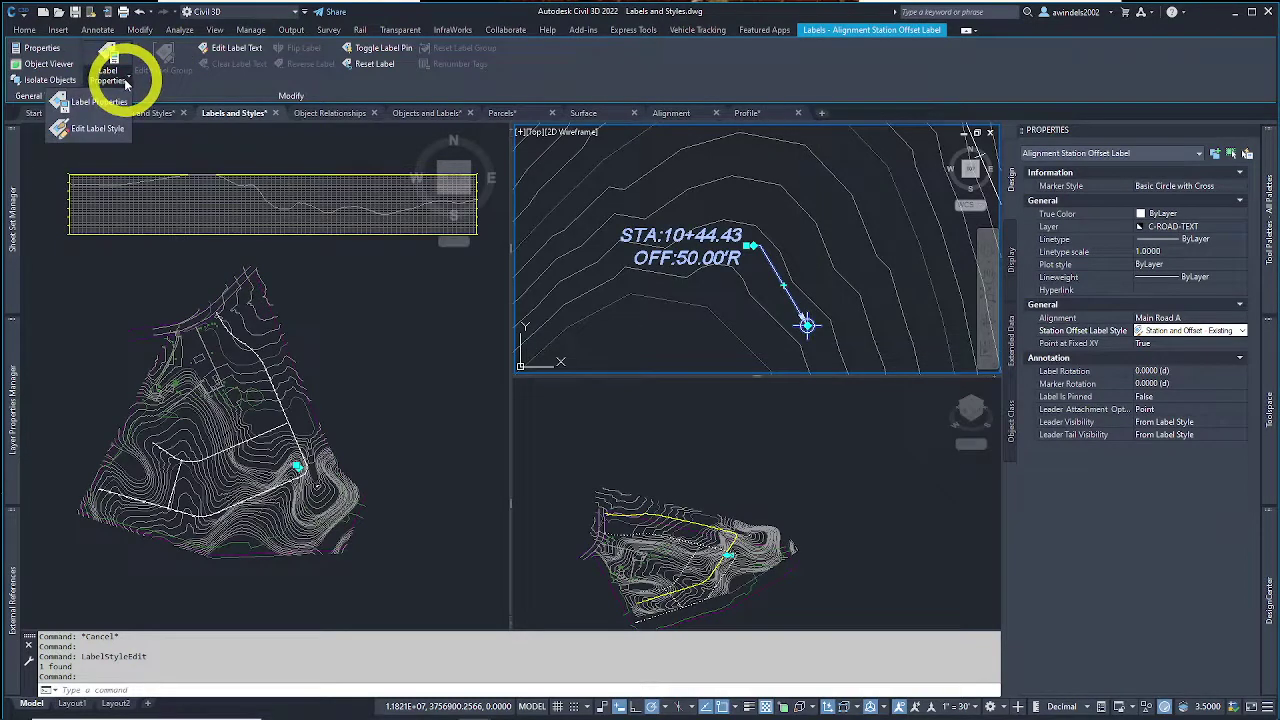
{"action": "left_click", "coordinate": [99, 133]}
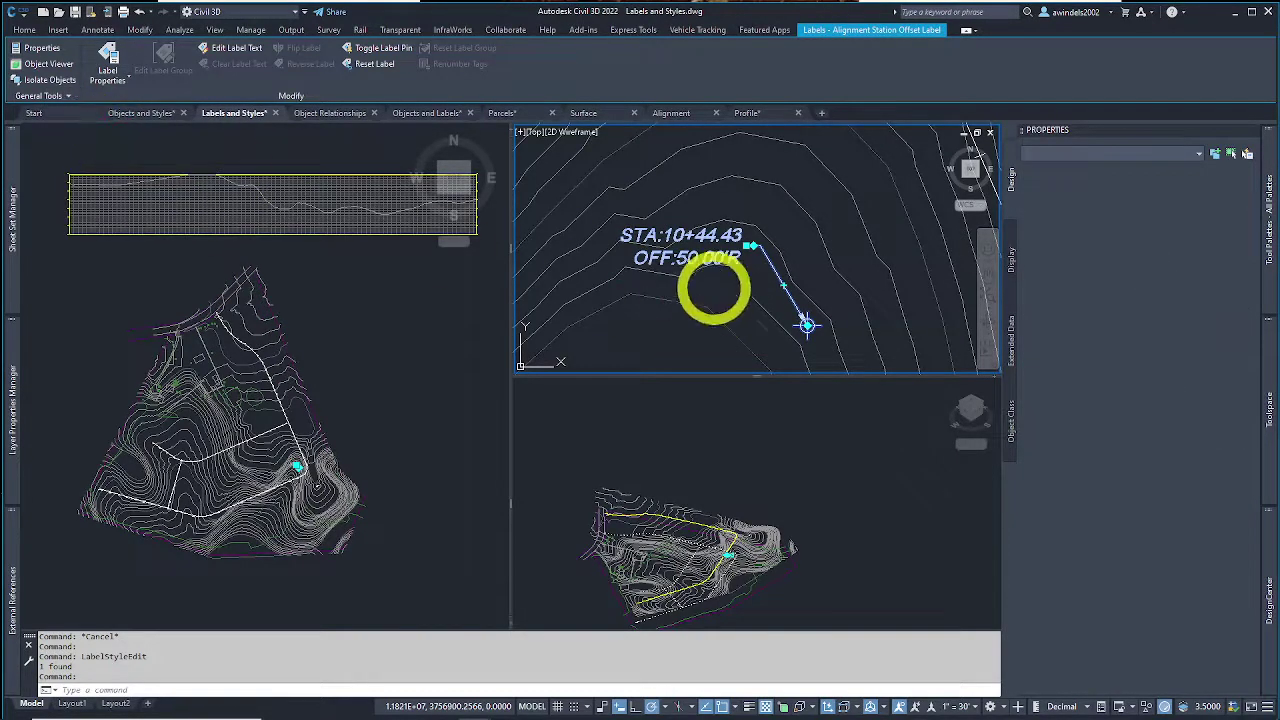
{"action": "left_click_drag", "start_coordinate": [727, 394], "coordinate": [710, 372]}
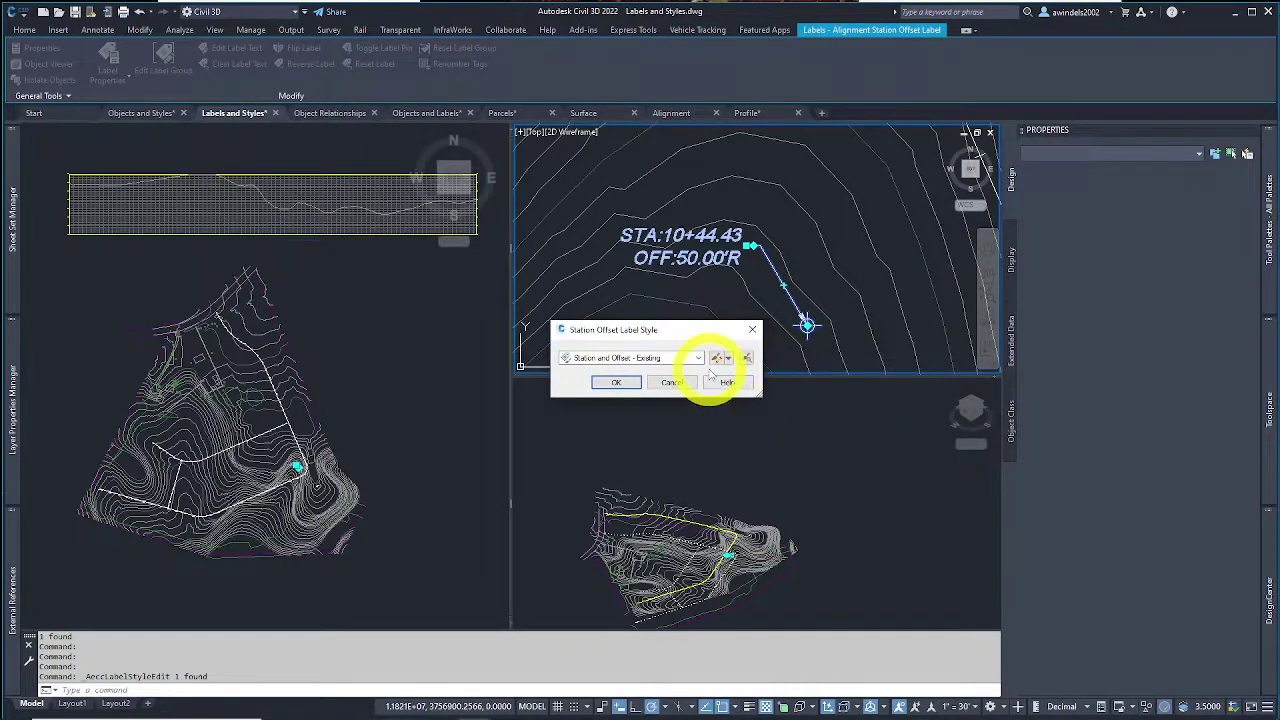
Step: Keep Station and Offset - Existing as the label's style and open that style for editing in the Label Style Composer
{"action": "left_click", "coordinate": [699, 358]}
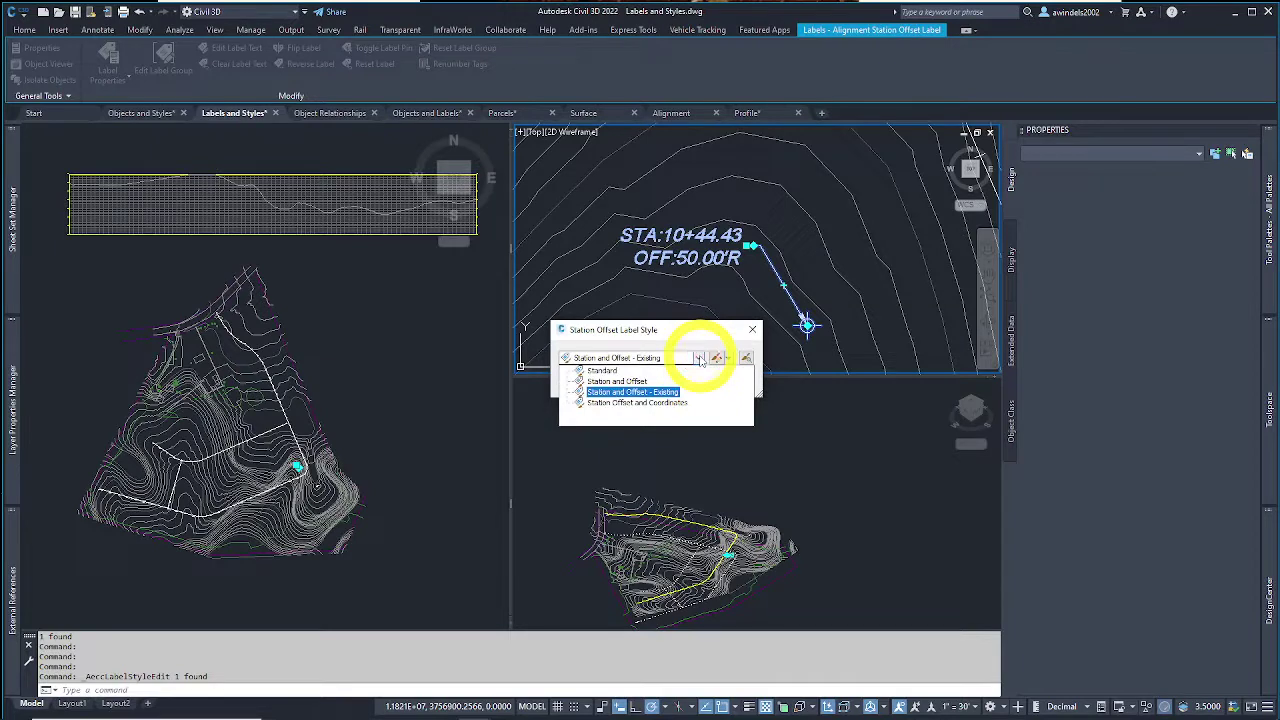
{"action": "left_click", "coordinate": [675, 392]}
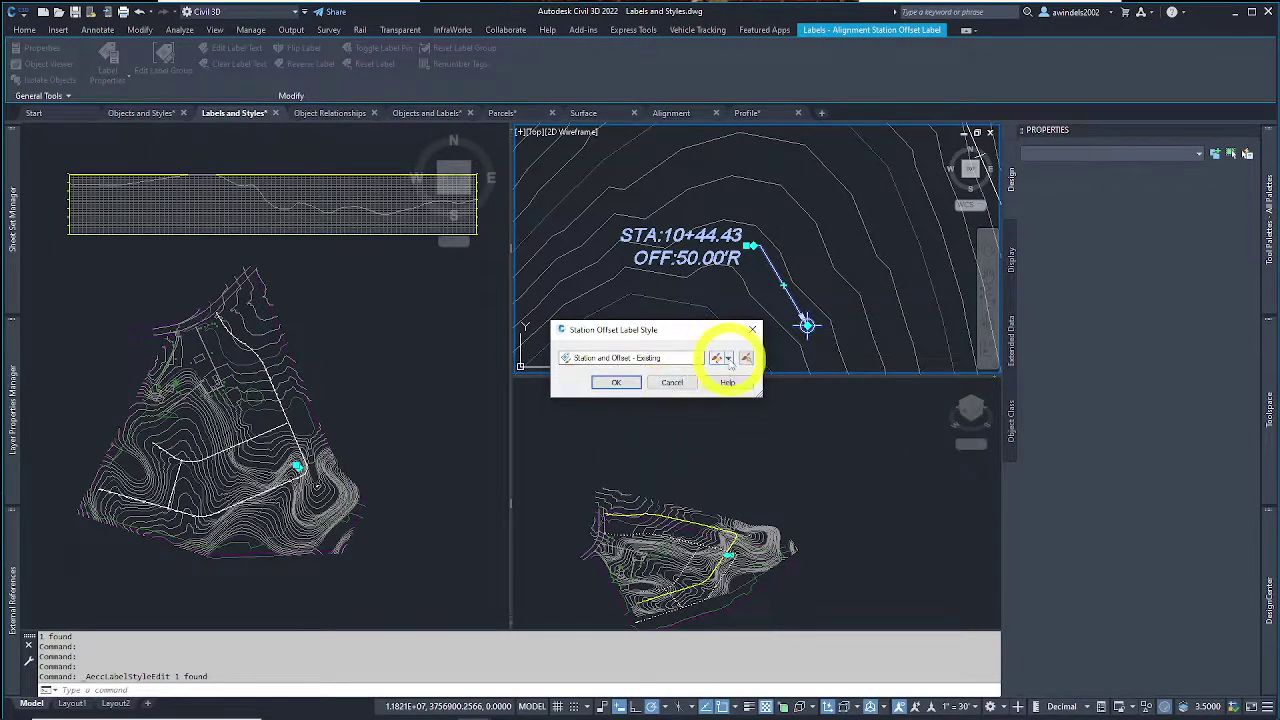
{"action": "left_click", "coordinate": [727, 357]}
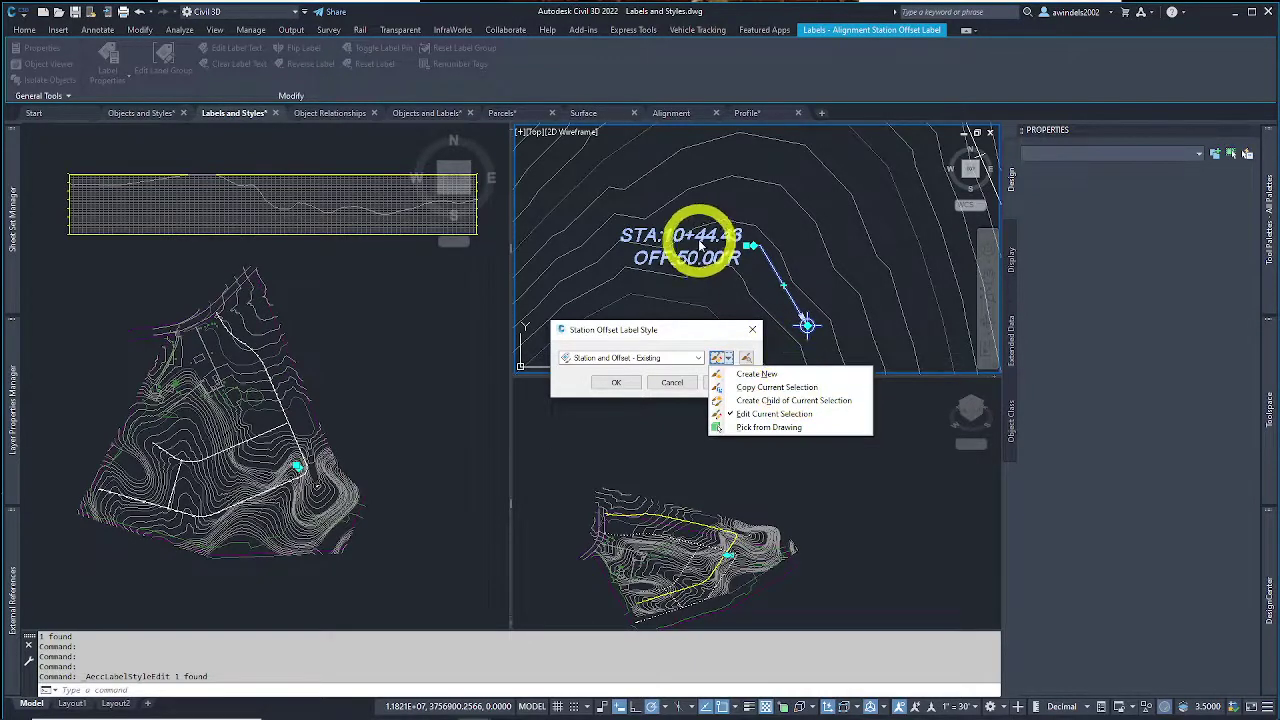
{"action": "left_click", "coordinate": [804, 415]}
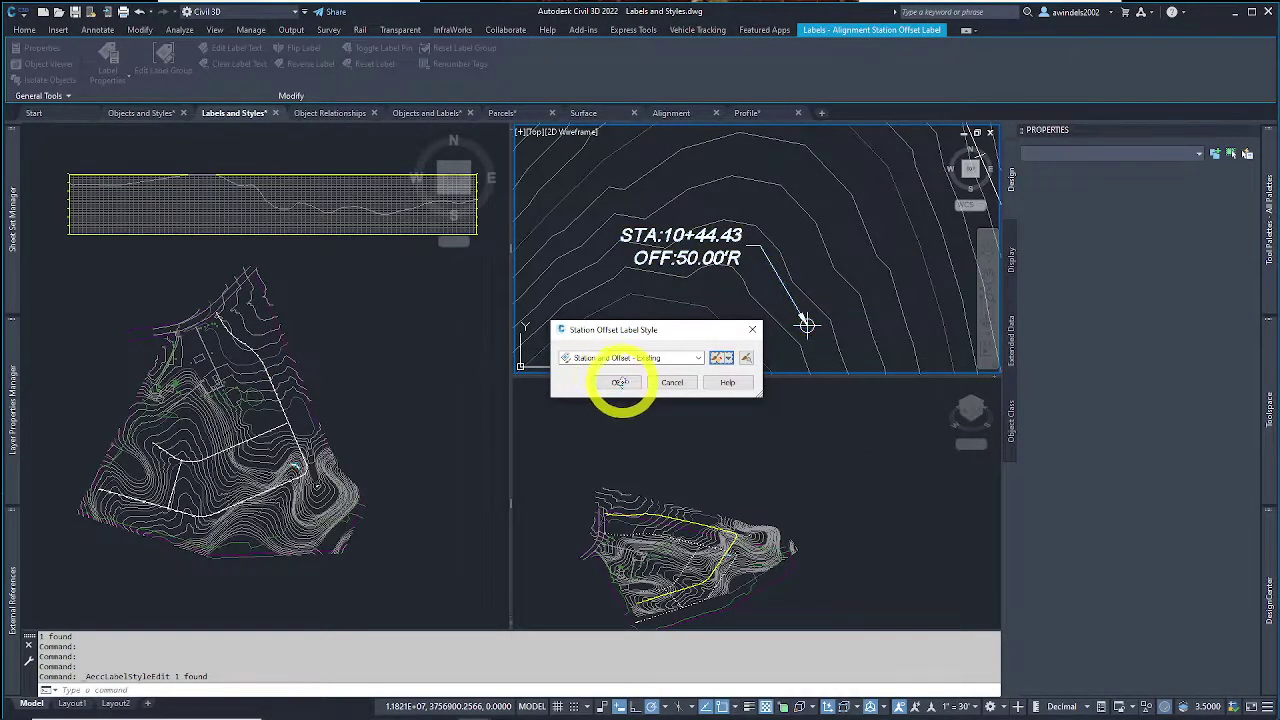
{"action": "left_click", "coordinate": [616, 383]}
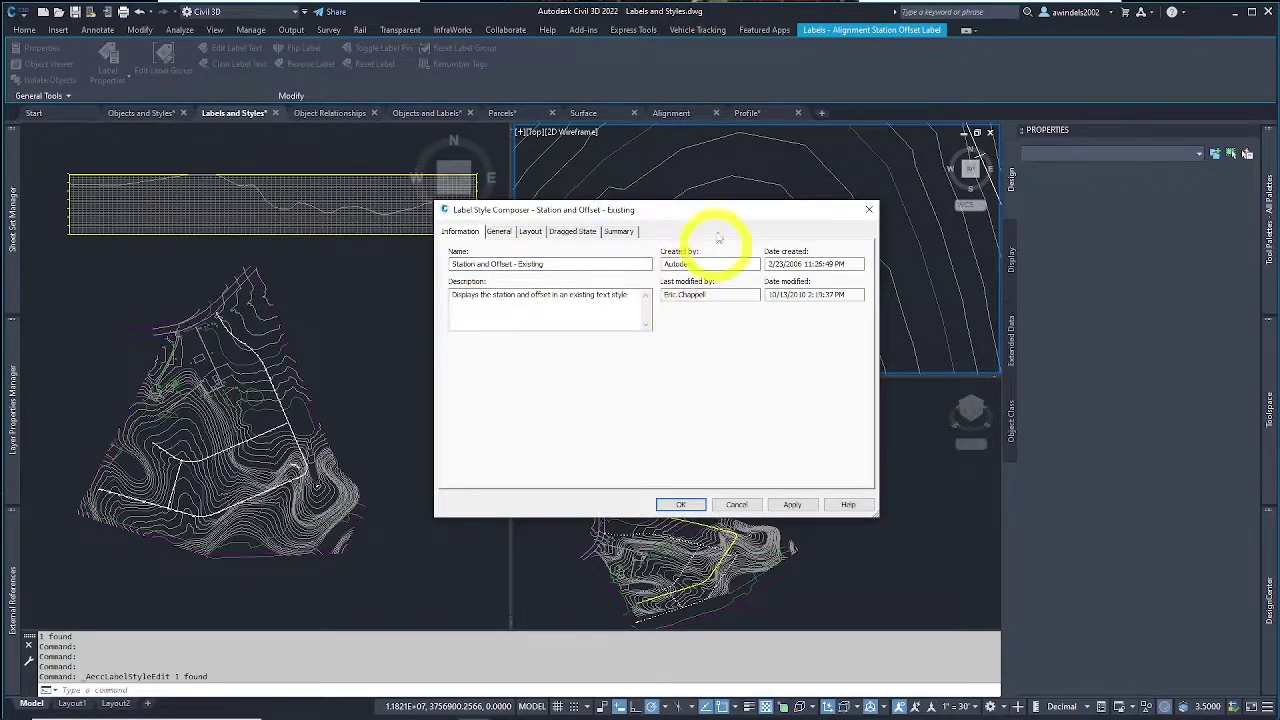
{"action": "left_click_drag", "start_coordinate": [720, 210], "coordinate": [688, 207]}
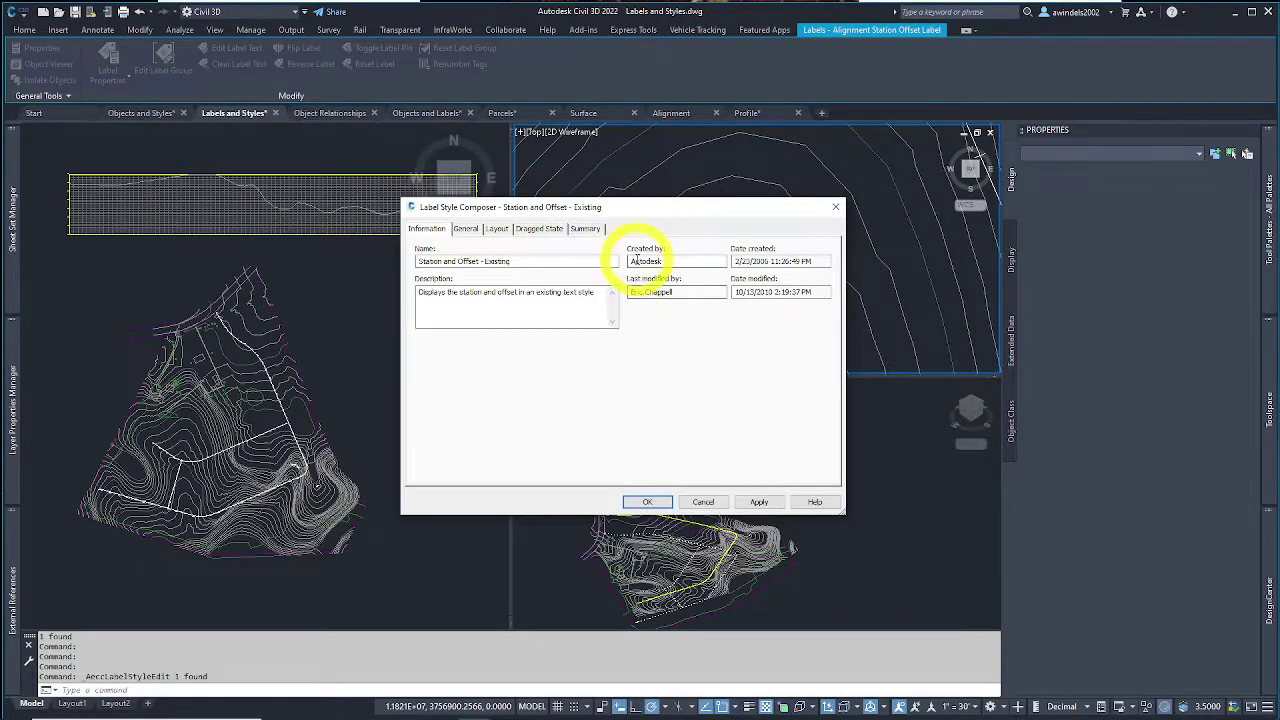
Step: Set the leader visibility to False in the style's dragged state and accept the change in both dialogs
{"action": "left_click", "coordinate": [545, 228]}
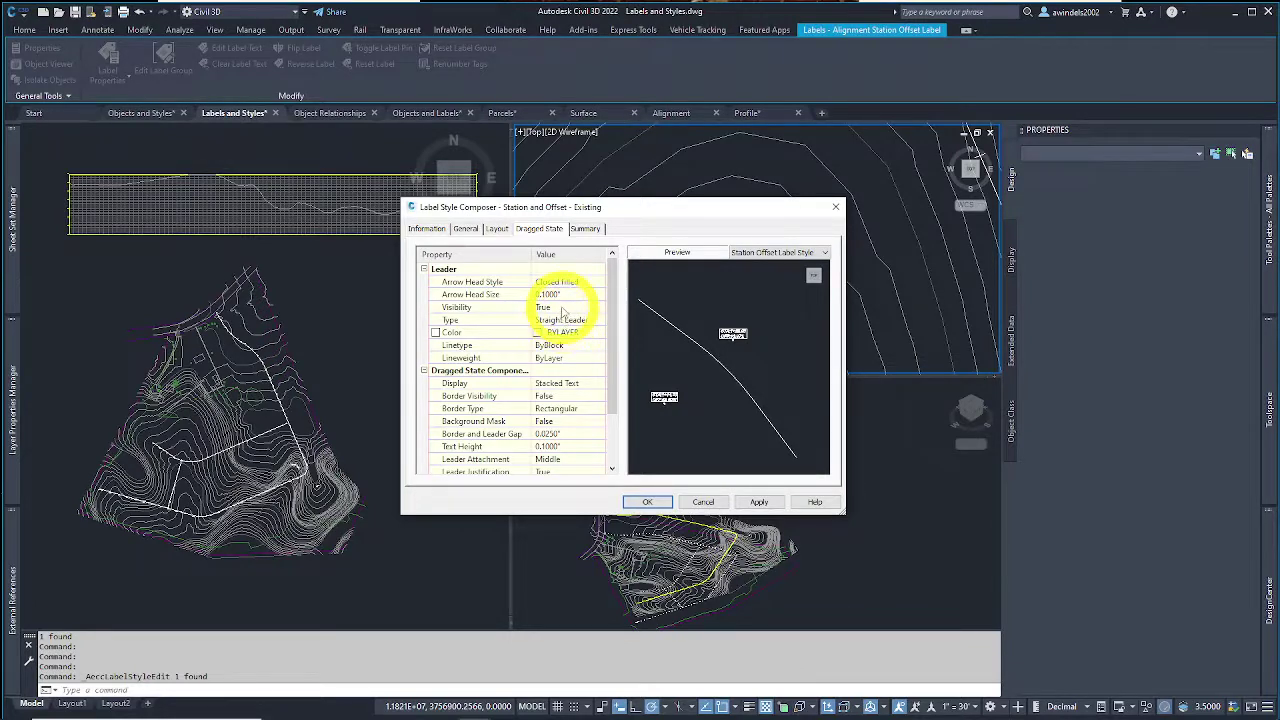
{"action": "left_click", "coordinate": [563, 308]}
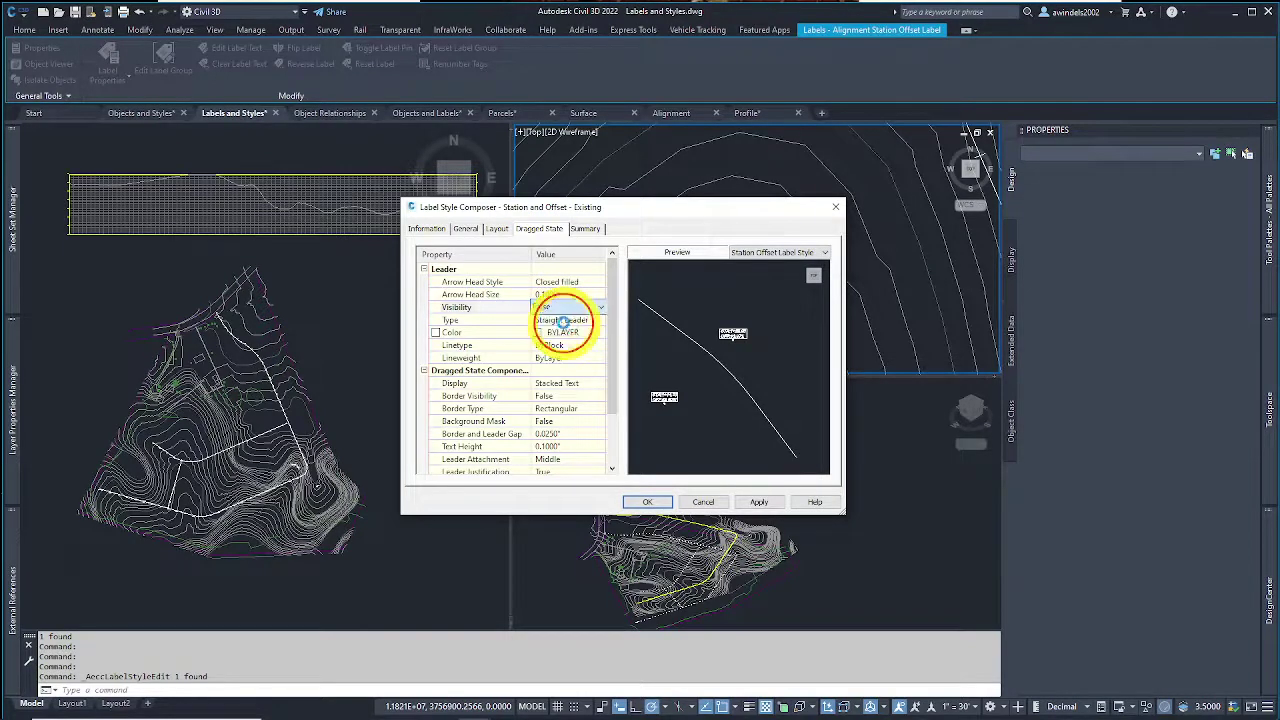
{"action": "left_click", "coordinate": [759, 502]}
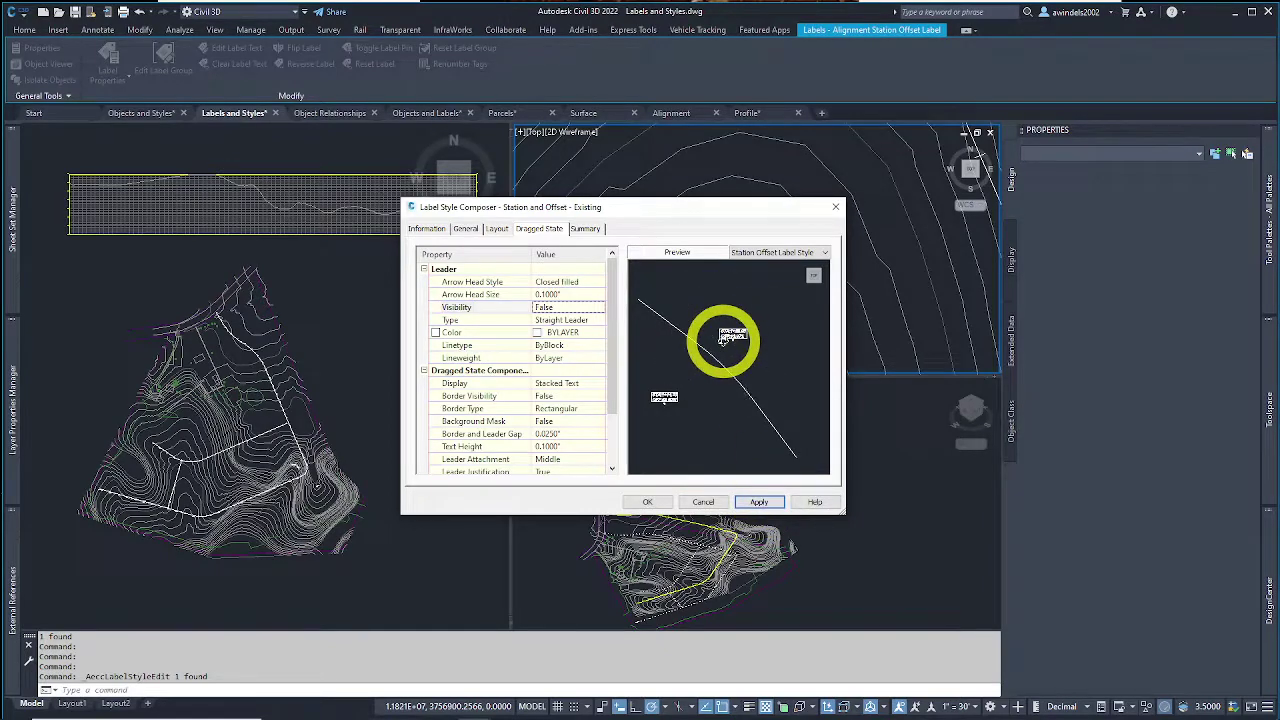
{"action": "scroll", "coordinate": [724, 338], "scroll_direction": "up", "scroll_amount": 3}
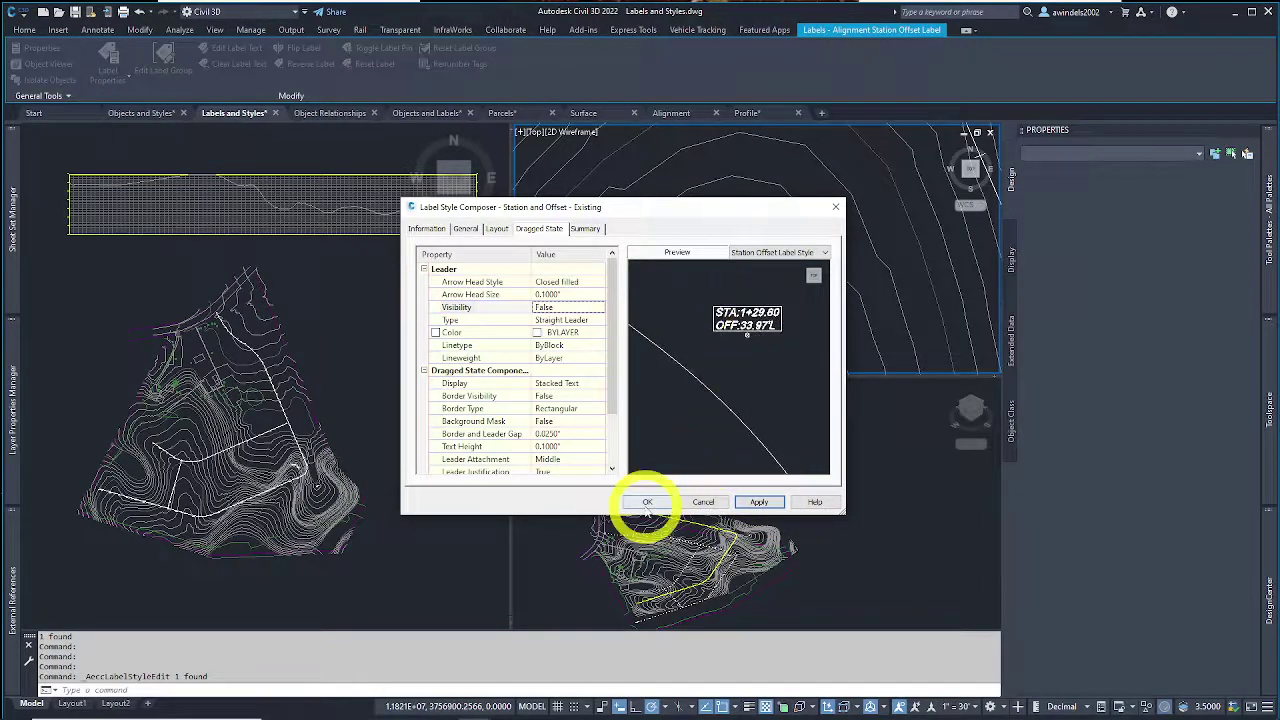
{"action": "left_click", "coordinate": [647, 502]}
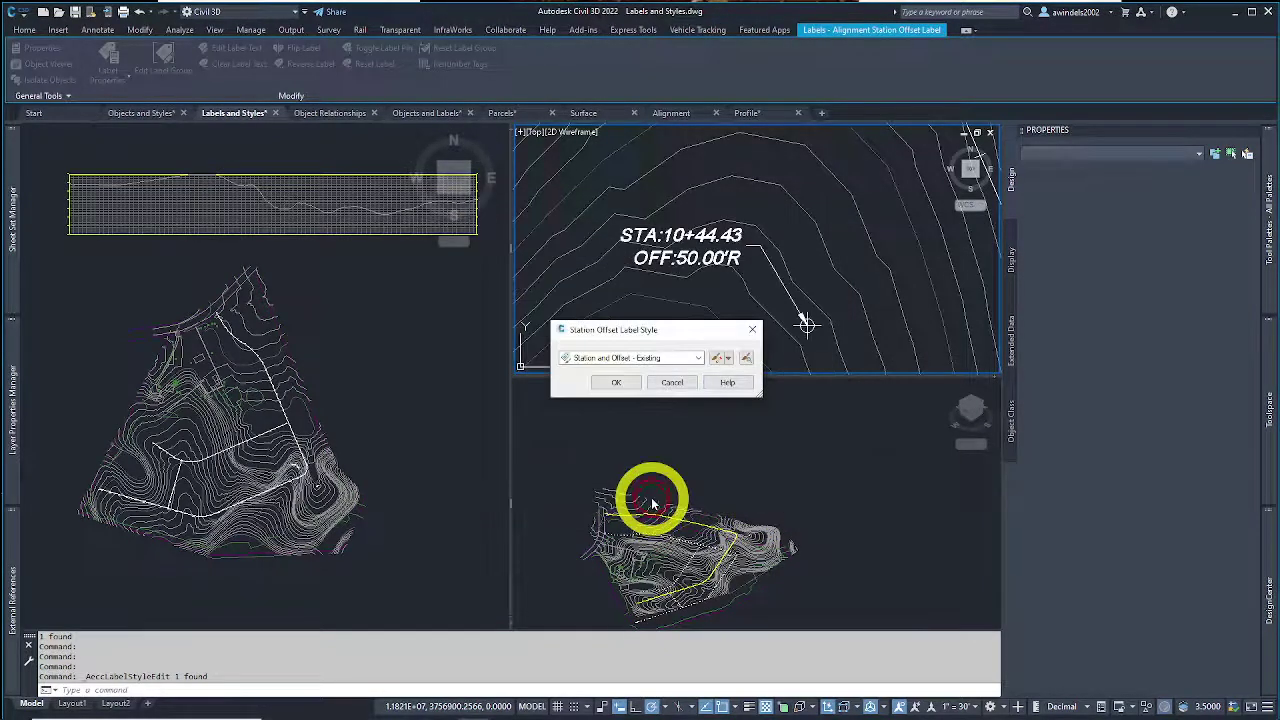
{"action": "left_click", "coordinate": [617, 383]}
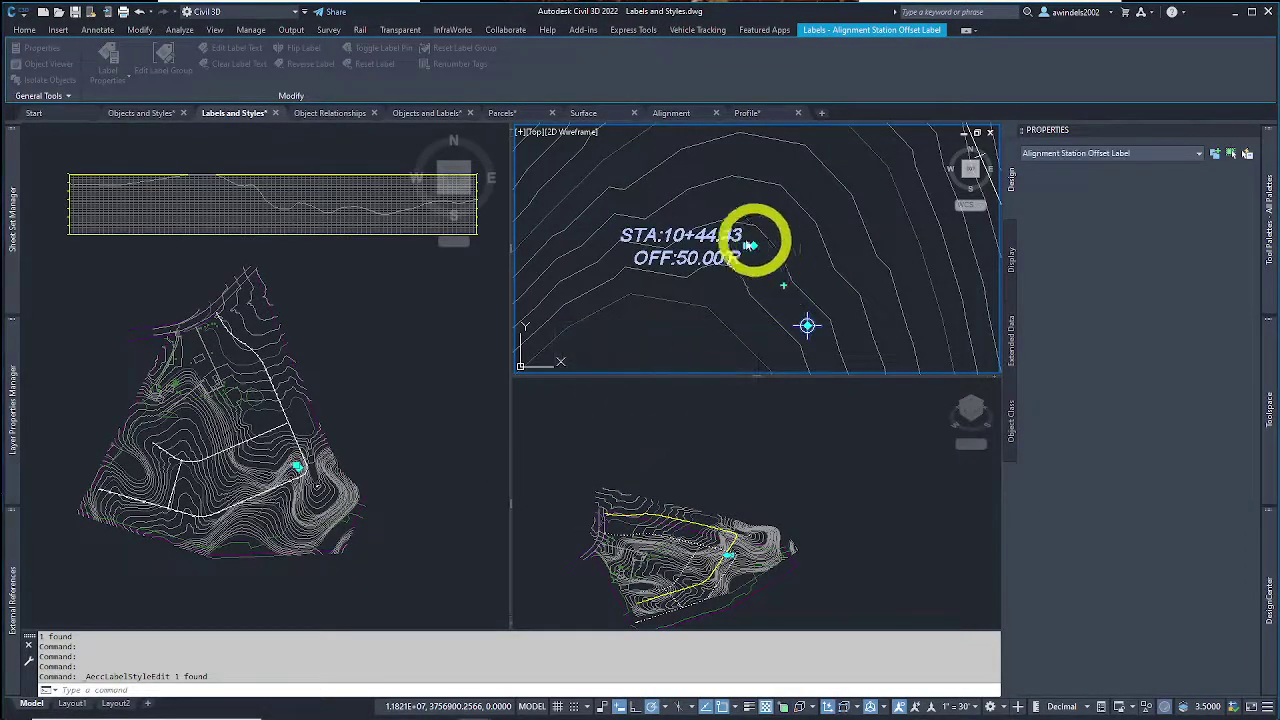
Step: Deselect the station offset label and inspect how it displays in the drawing
{"action": "mouse_move", "coordinate": [749, 257]}
{"action": "middle_mouse_down"}
{"action": "mouse_move", "coordinate": [766, 269]}
{"action": "mouse_move", "coordinate": [737, 294]}
{"action": "mouse_move", "coordinate": [760, 282]}
{"action": "mouse_move", "coordinate": [749, 286]}
{"action": "middle_mouse_up"}
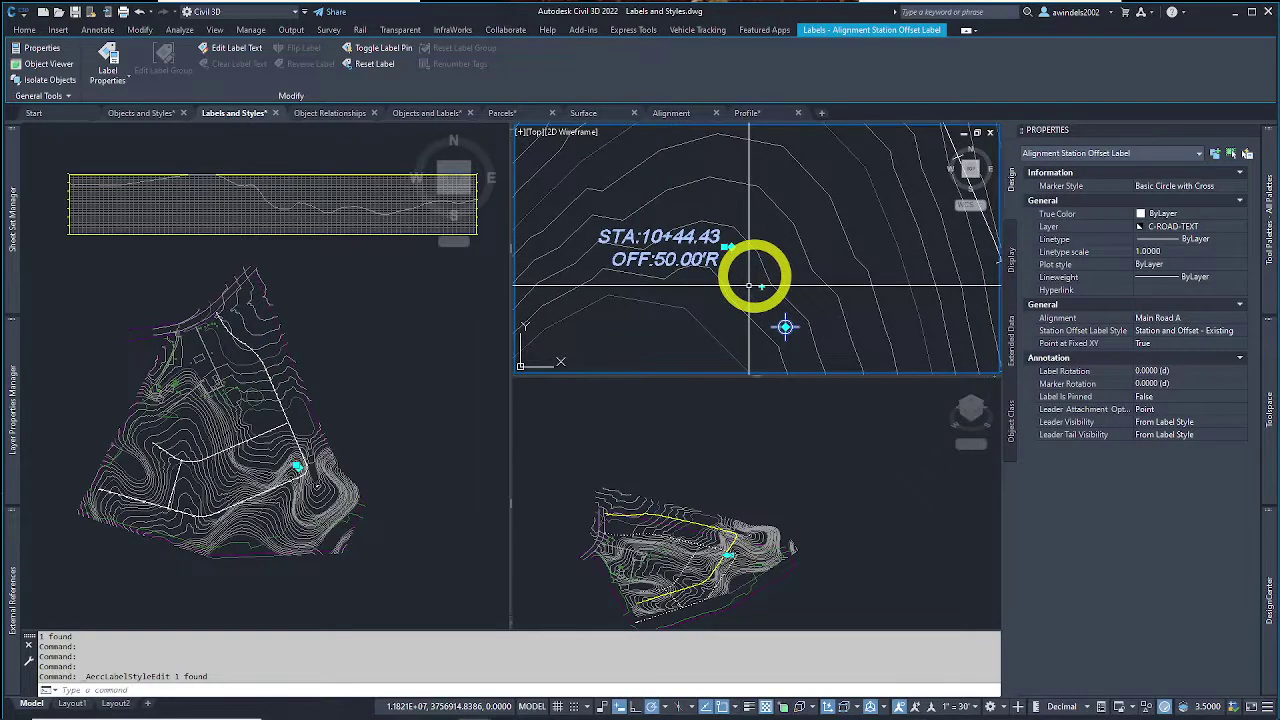
{"action": "mouse_move", "coordinate": [751, 274]}
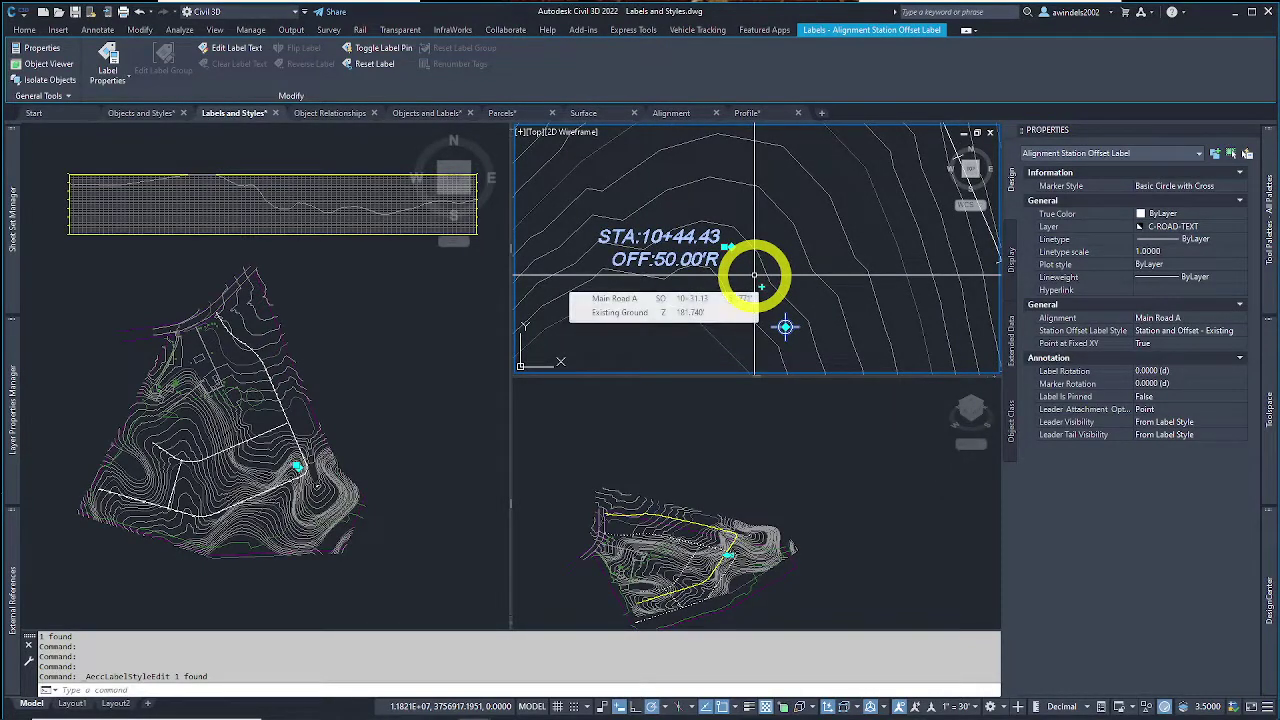
{"action": "key", "text": "Escape"}
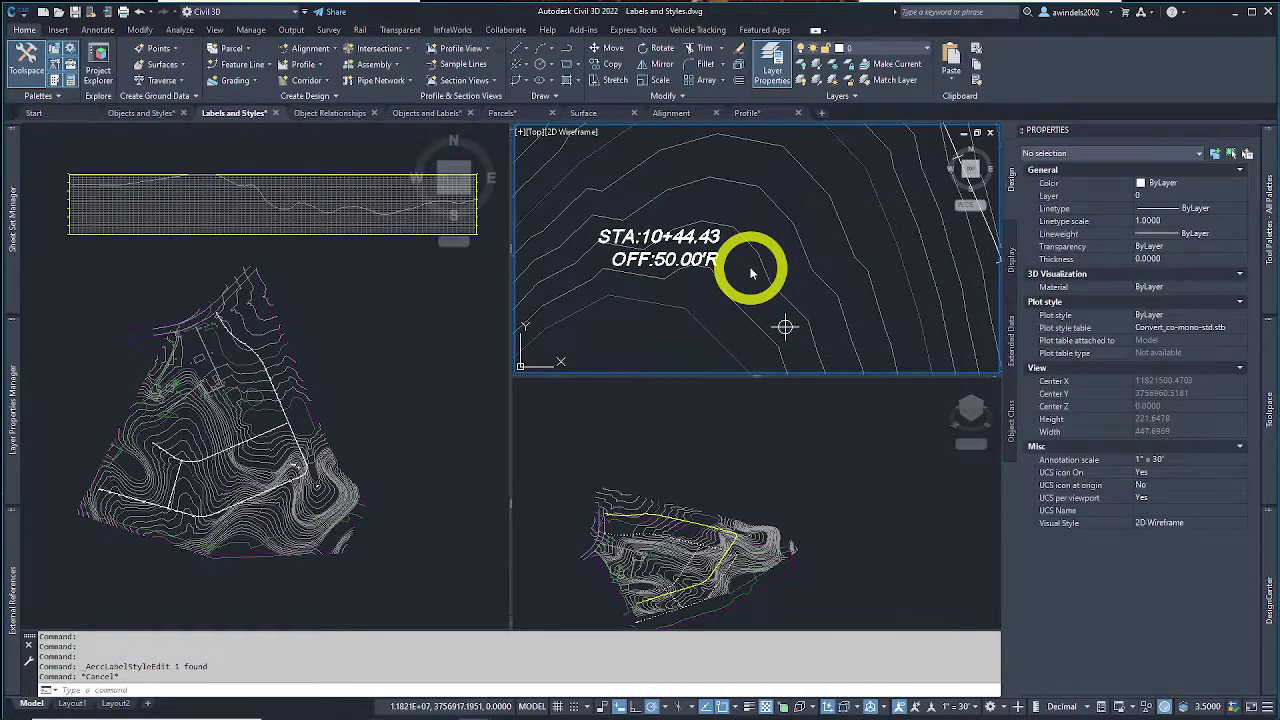
{"action": "middle_click_drag", "start_coordinate": [777, 268], "coordinate": [794, 286]}
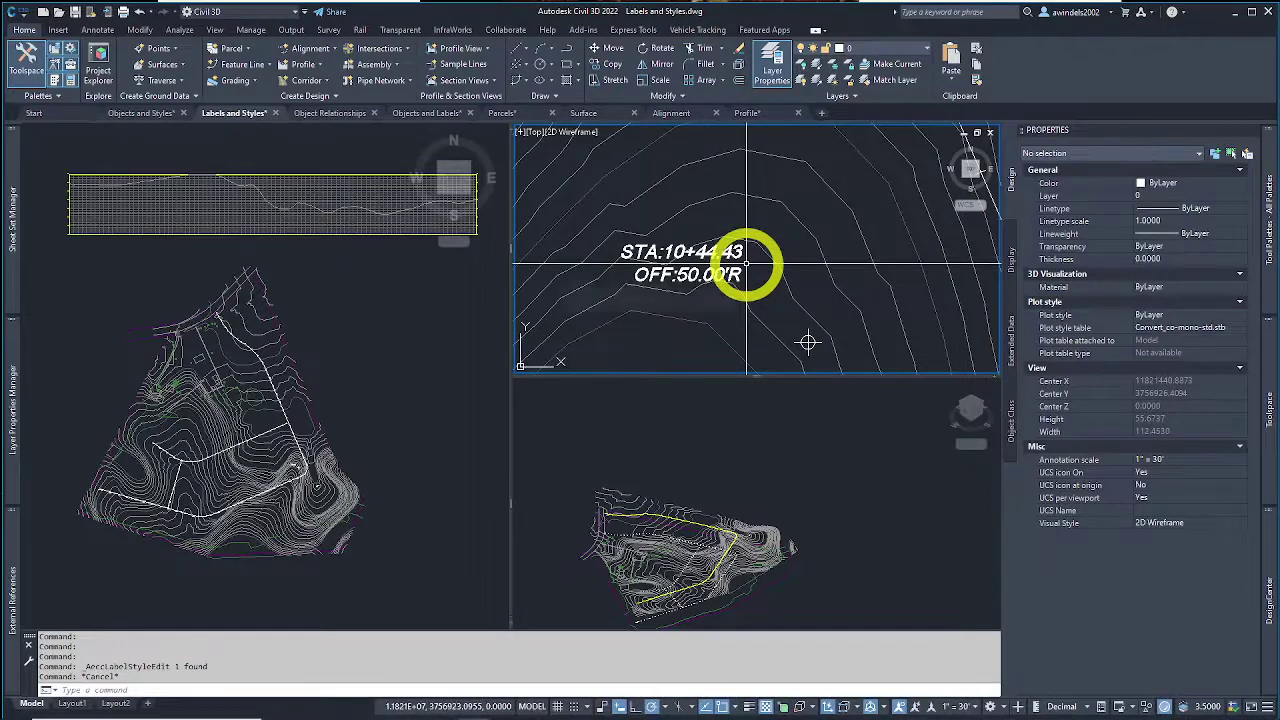
{"action": "key", "text": "Escape"}
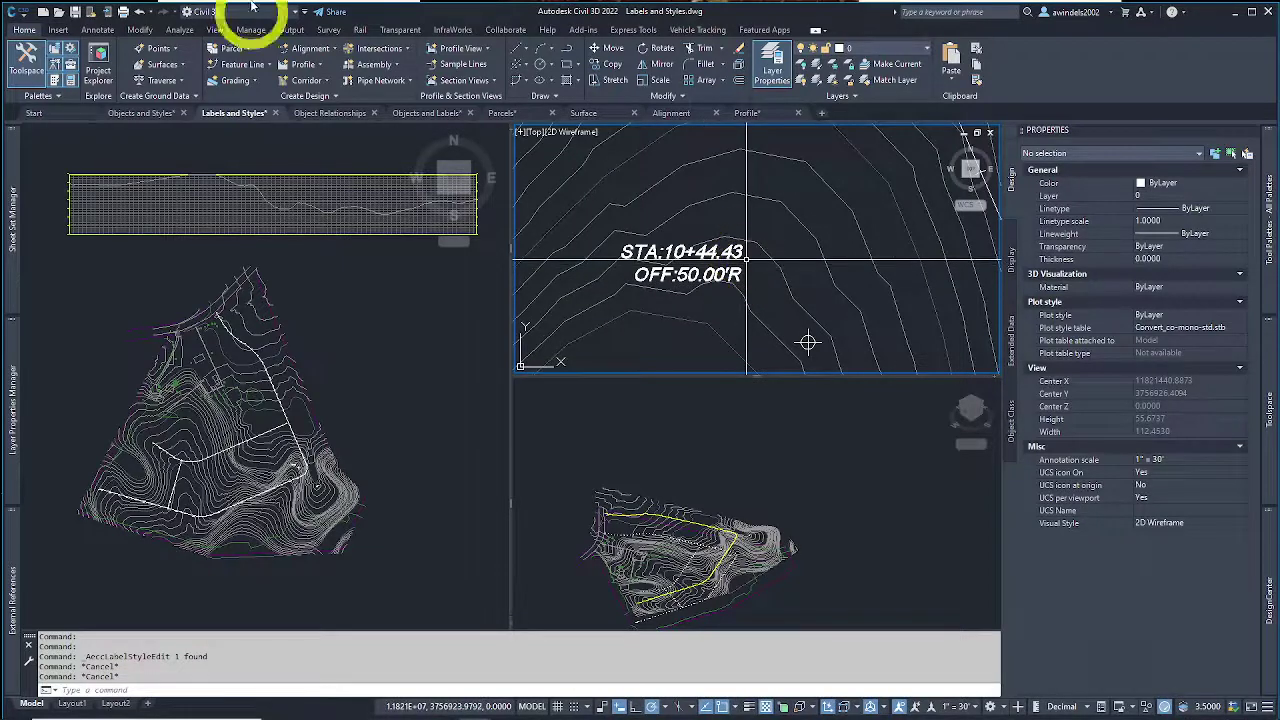
Step: Start opening another drawing and browse to the Ch 1-4 folder within 6_Industry Examples with Textbook Ch's
{"action": "left_click", "coordinate": [60, 13]}
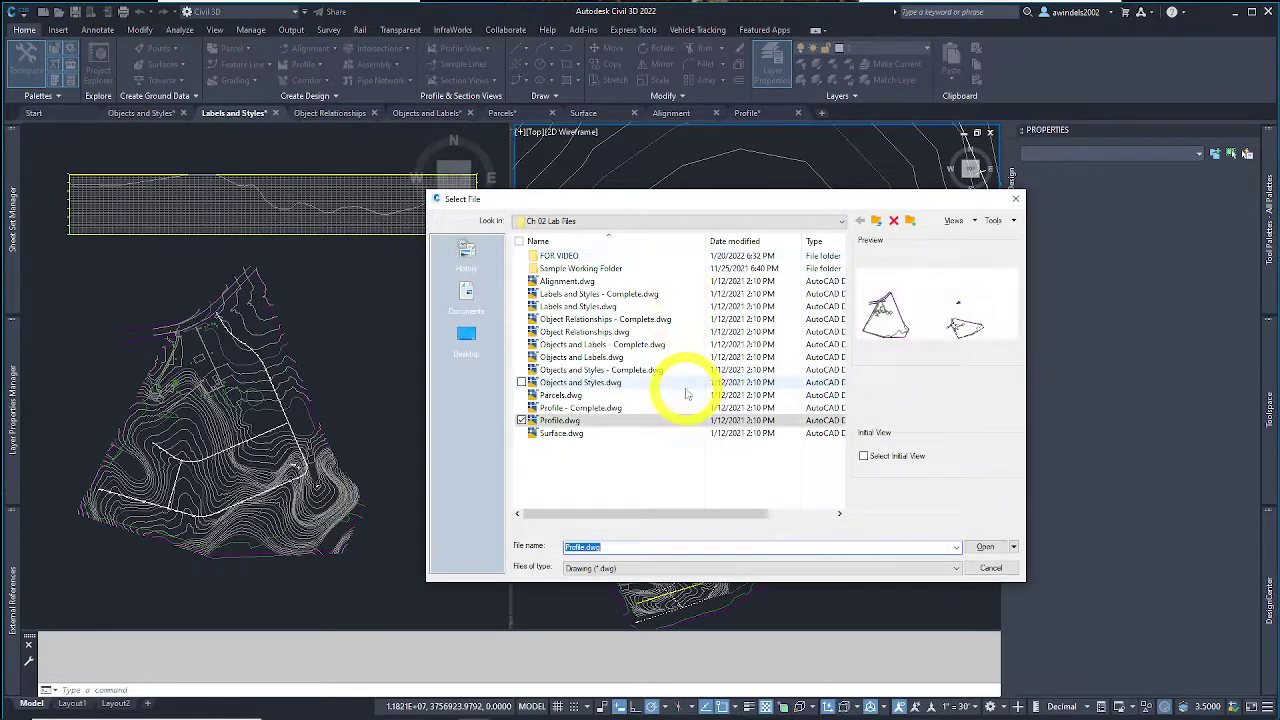
{"action": "key", "text": "alt+Up"}
{"action": "double_click", "coordinate": [654, 460]}
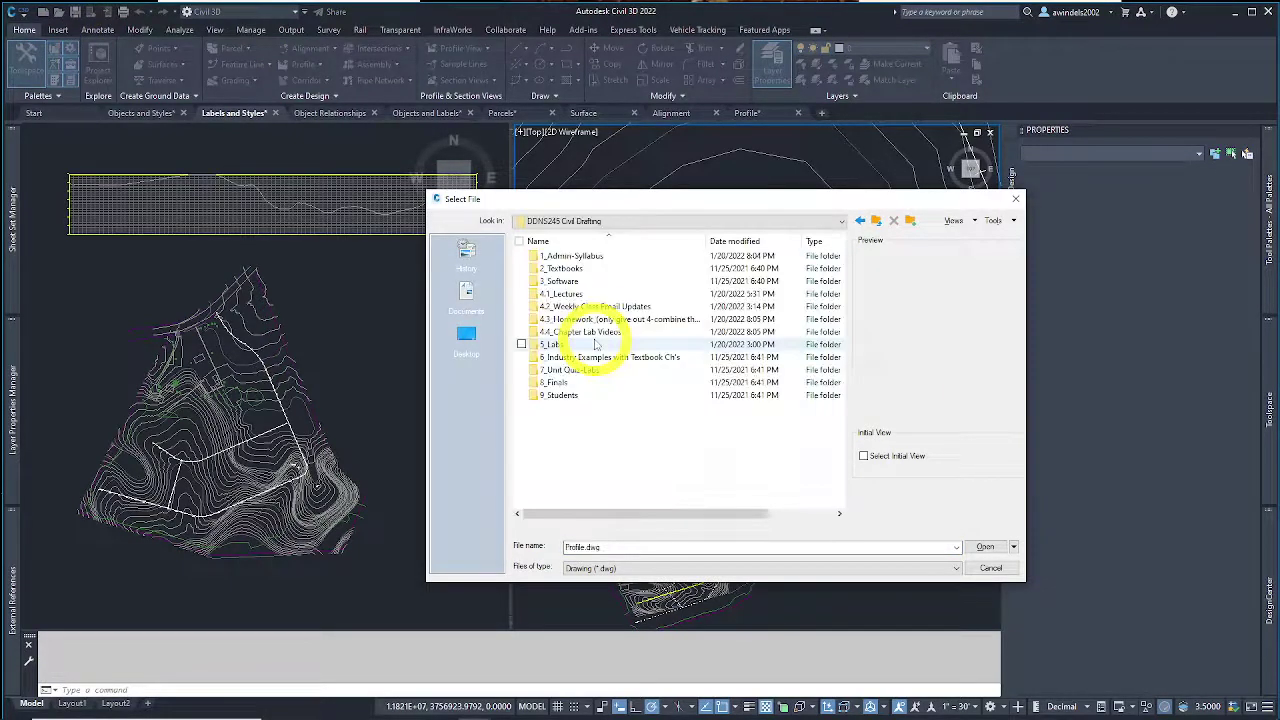
{"action": "left_click", "coordinate": [597, 358]}
{"action": "double_click", "coordinate": [597, 357]}
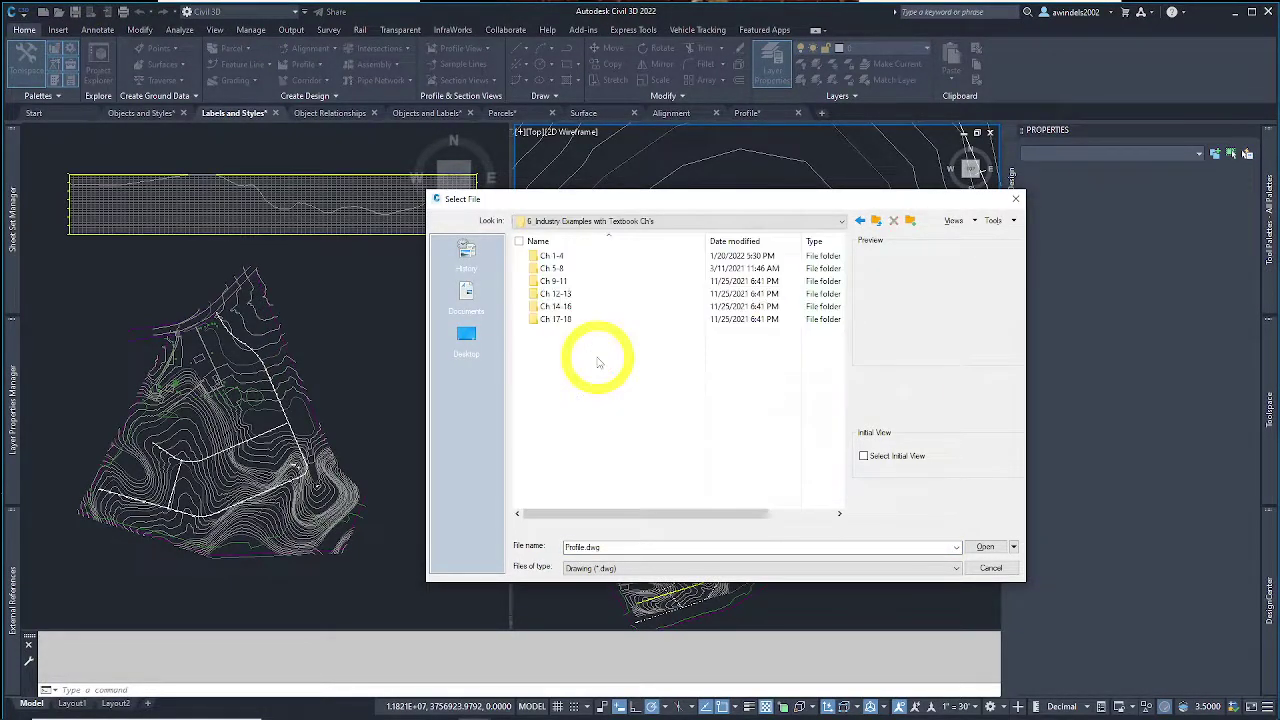
{"action": "double_click", "coordinate": [549, 255]}
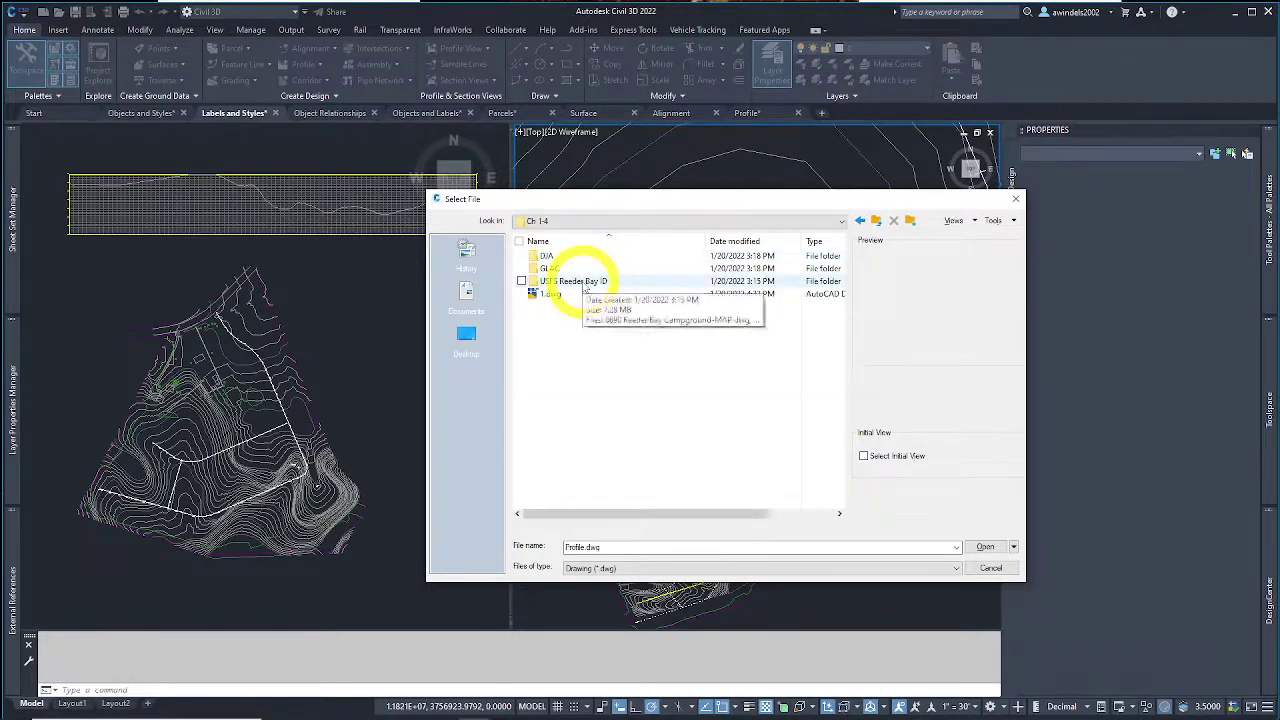
{"action": "left_click", "coordinate": [584, 285]}
{"action": "double_click", "coordinate": [578, 281]}
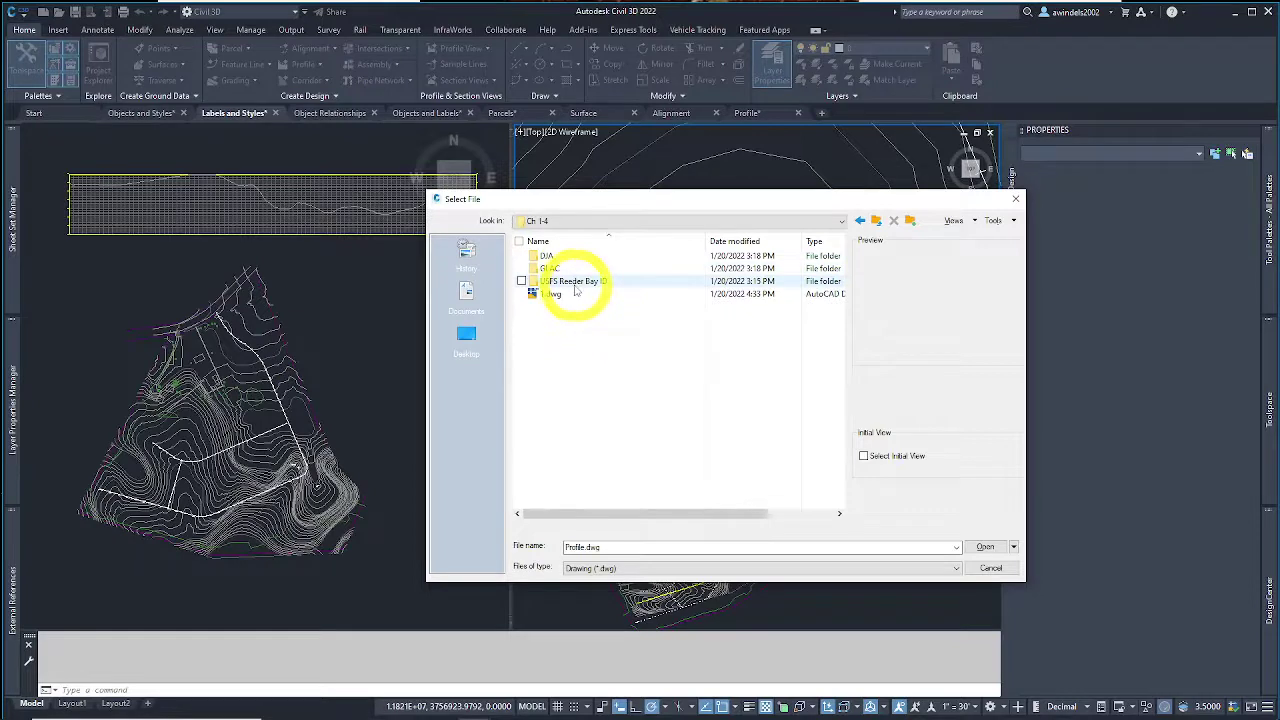
{"action": "left_click", "coordinate": [556, 257]}
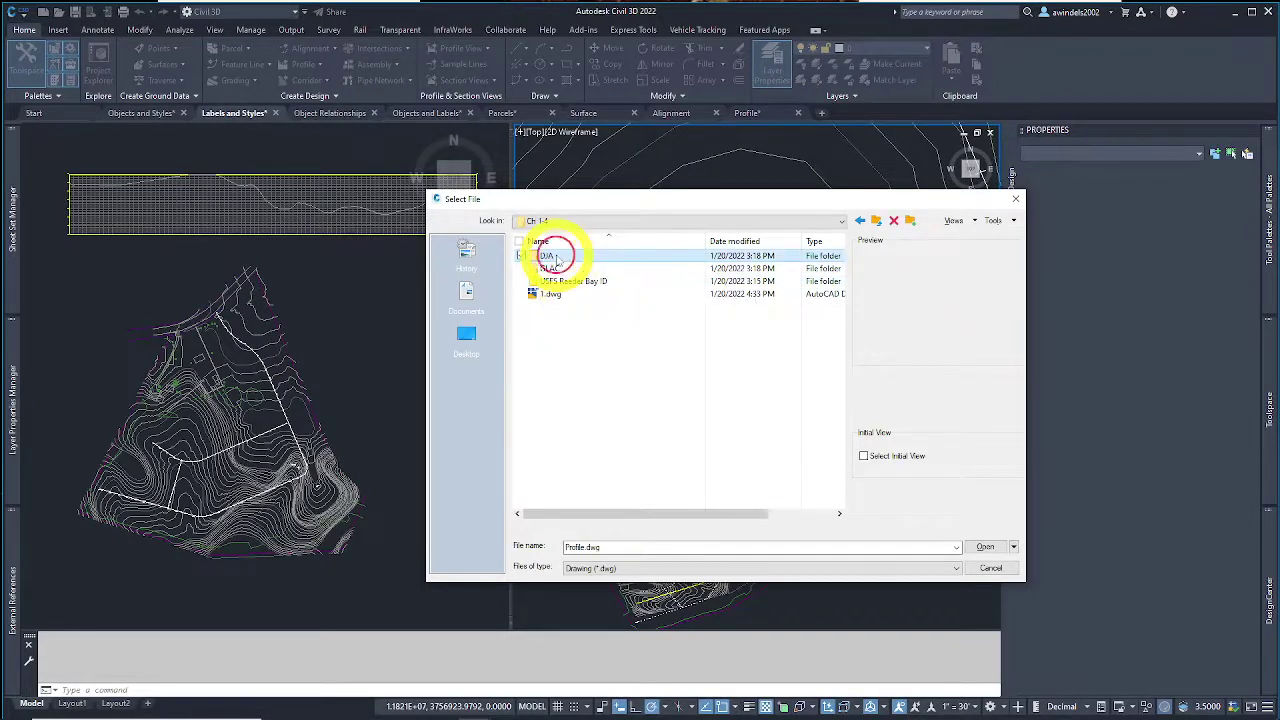
{"action": "double_click", "coordinate": [556, 257]}
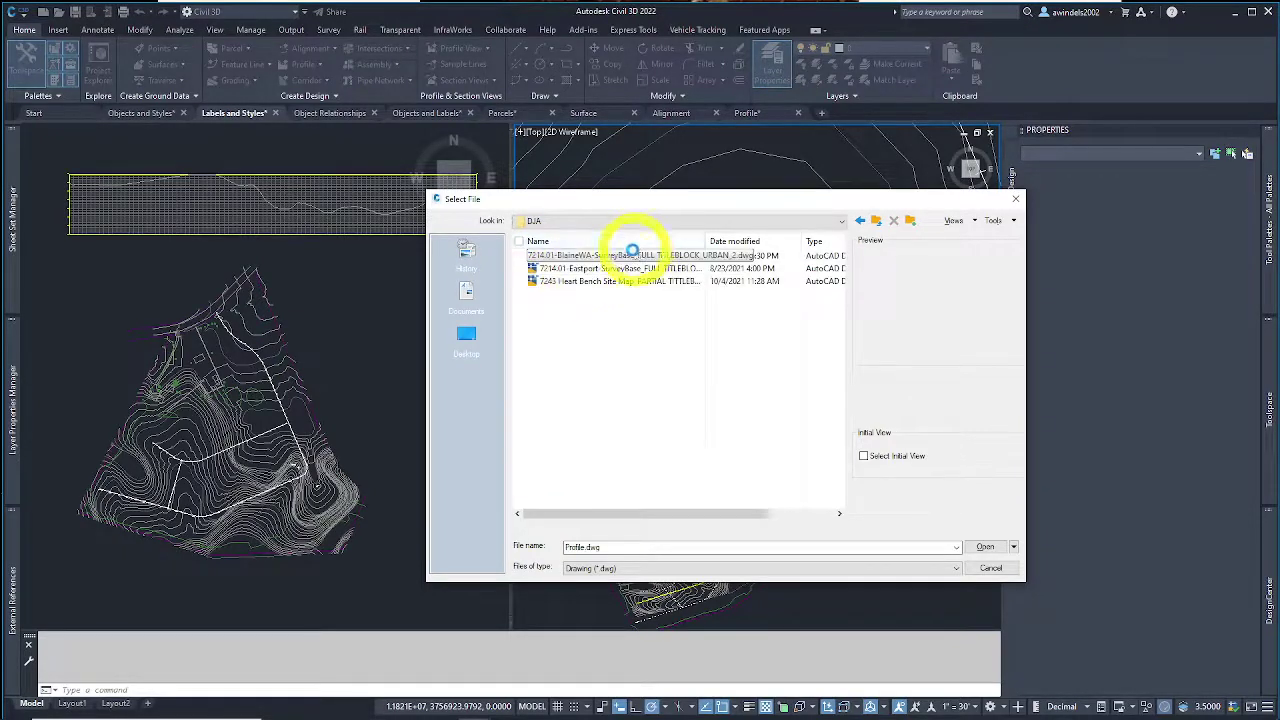
{"action": "key", "text": "BackSpace"}
Step: Open 1.dwg from the Ch 1-4 folder and ignore its unresolved reference files
{"action": "left_click", "coordinate": [550, 294]}
{"action": "double_click", "coordinate": [546, 291]}
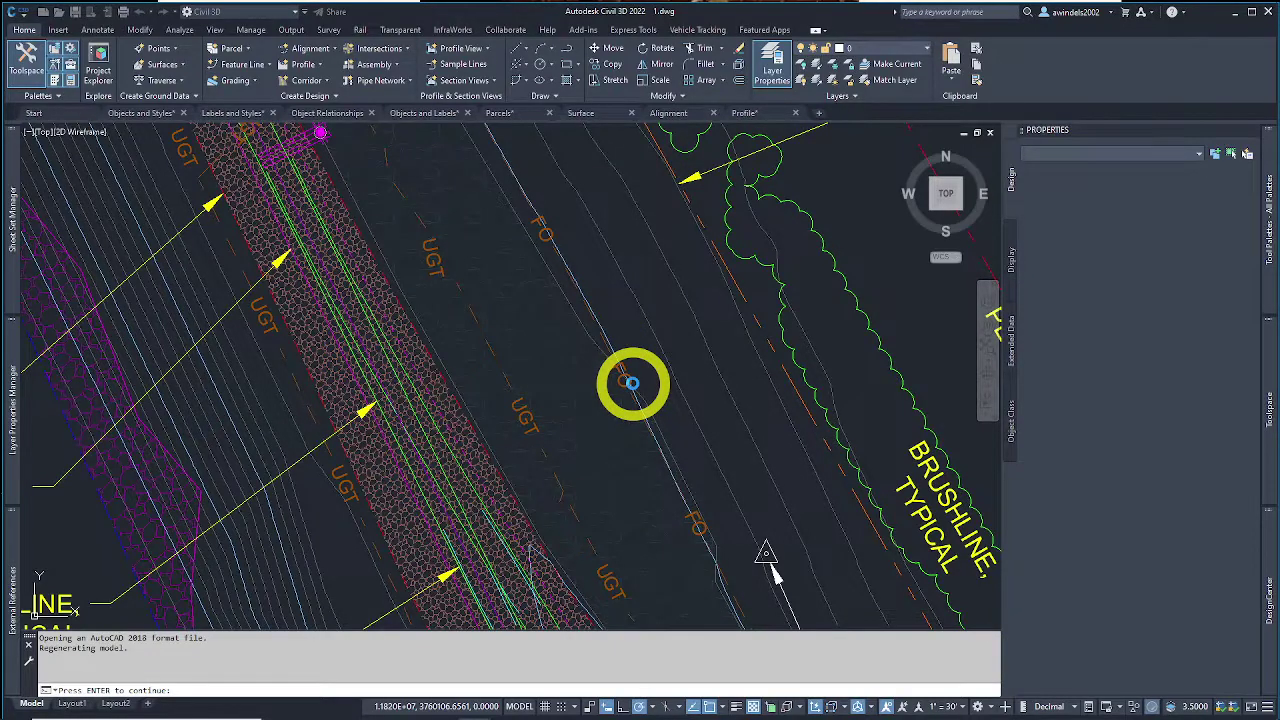
{"action": "middle_click_drag", "start_coordinate": [632, 383], "coordinate": [632, 383]}
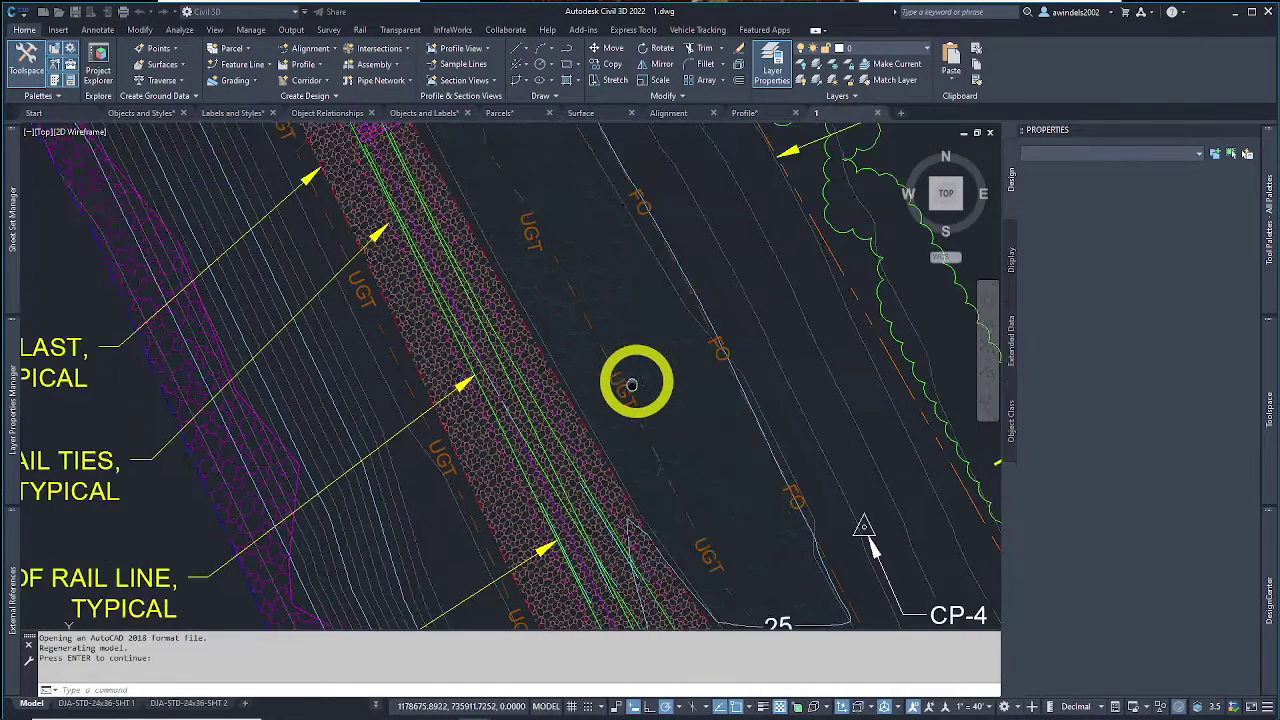
{"action": "scroll", "coordinate": [632, 383], "scroll_direction": "down", "scroll_amount": 5}
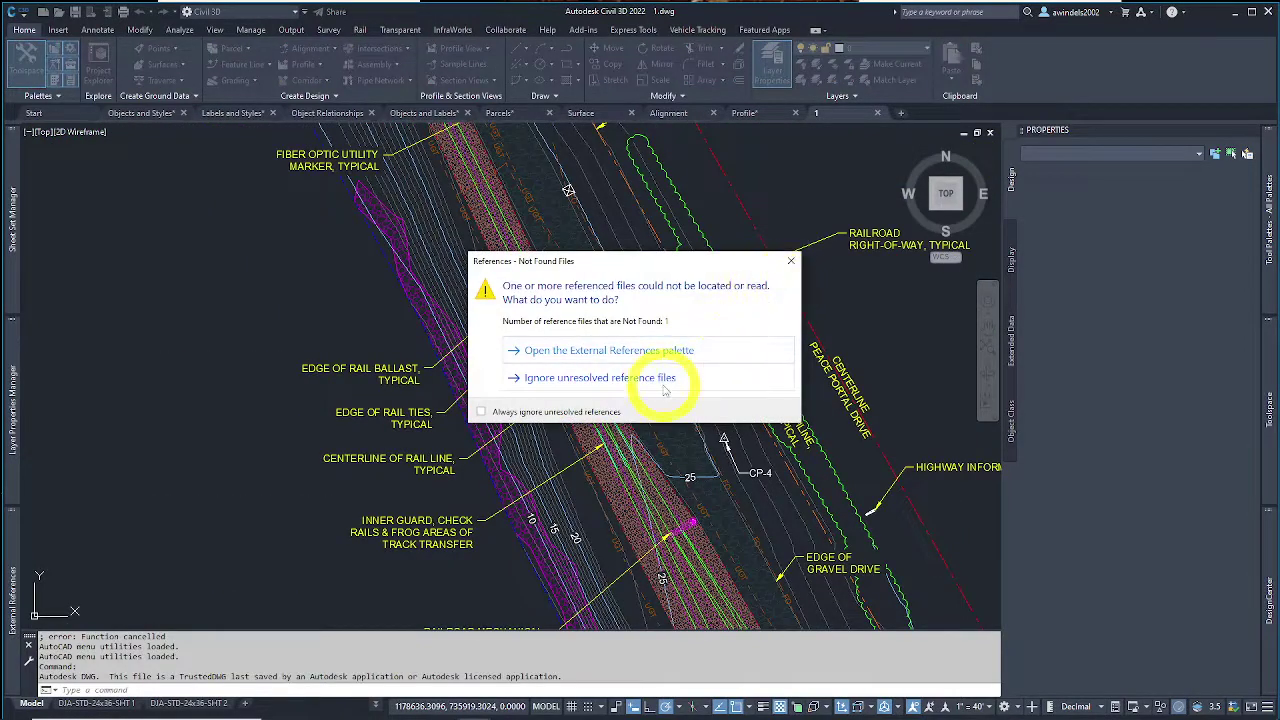
{"action": "left_click", "coordinate": [665, 388]}
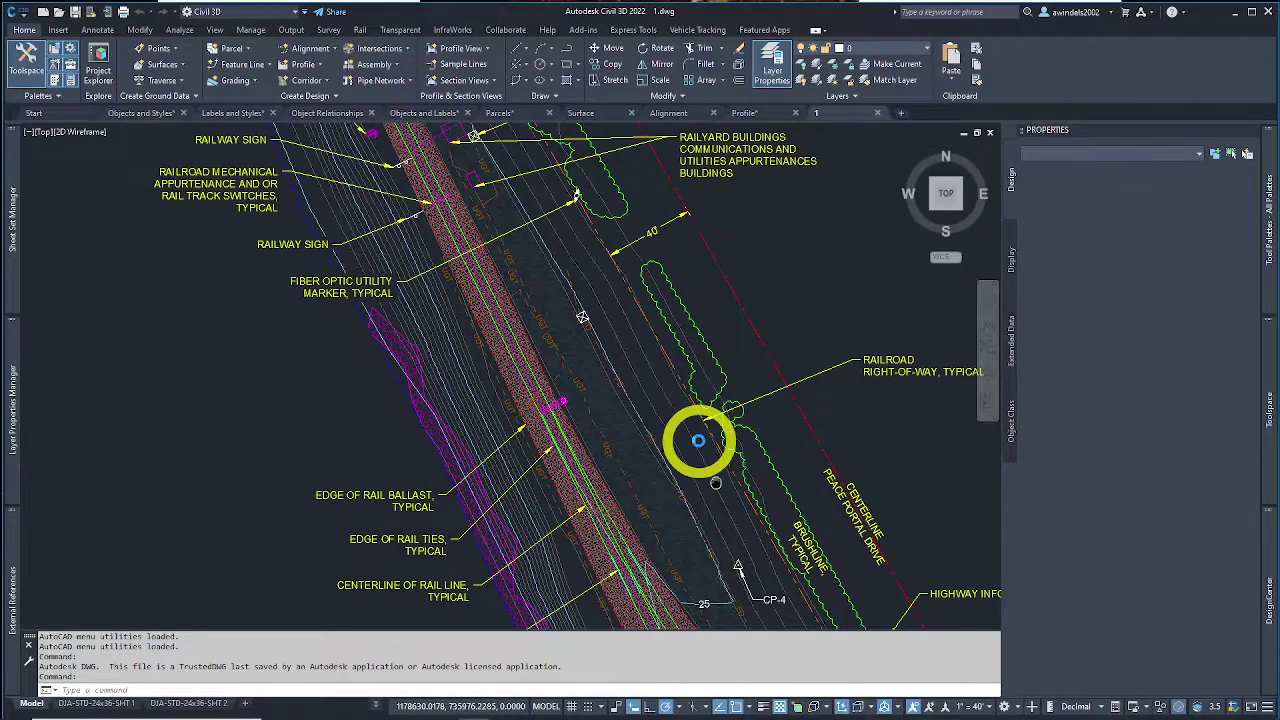
{"action": "middle_click_drag", "start_coordinate": [698, 440], "coordinate": [698, 441]}
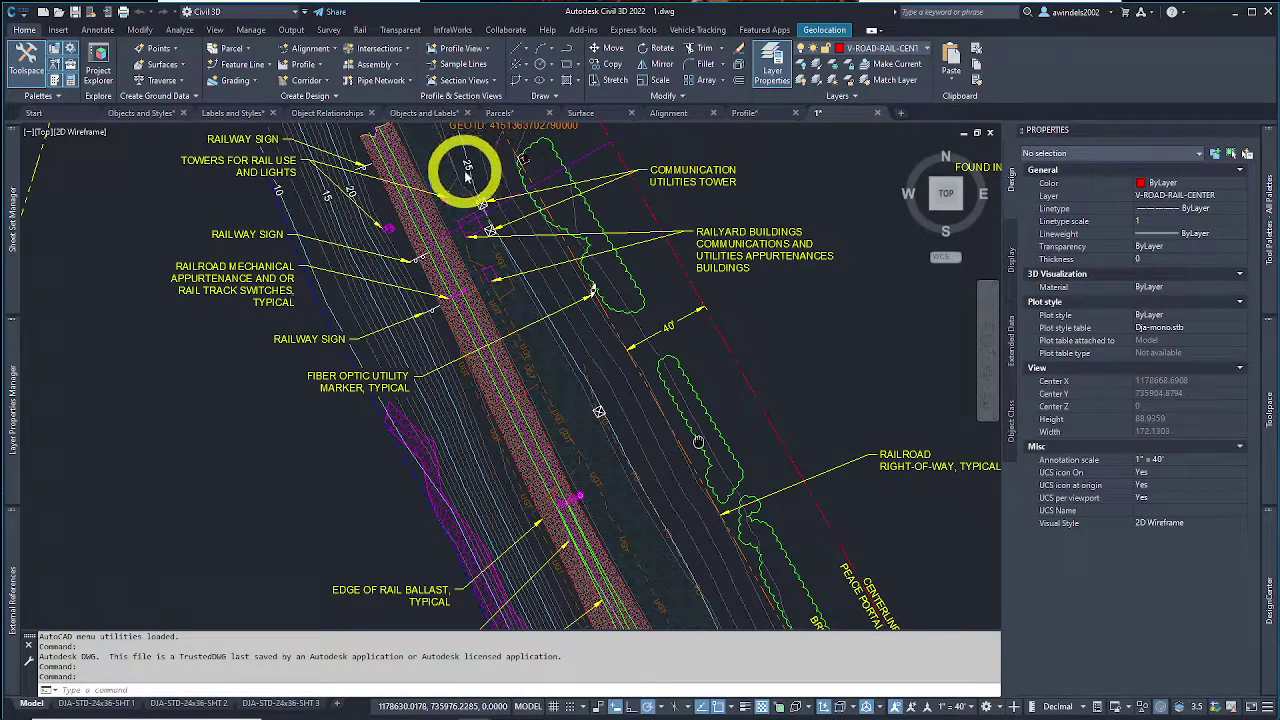
Step: Set the major contour label style of the contour label group crossing the rail line to the bordered DJA_FG MAJOR CONTOURS style
{"action": "middle_click_drag", "start_coordinate": [191, 112], "coordinate": [230, 210]}
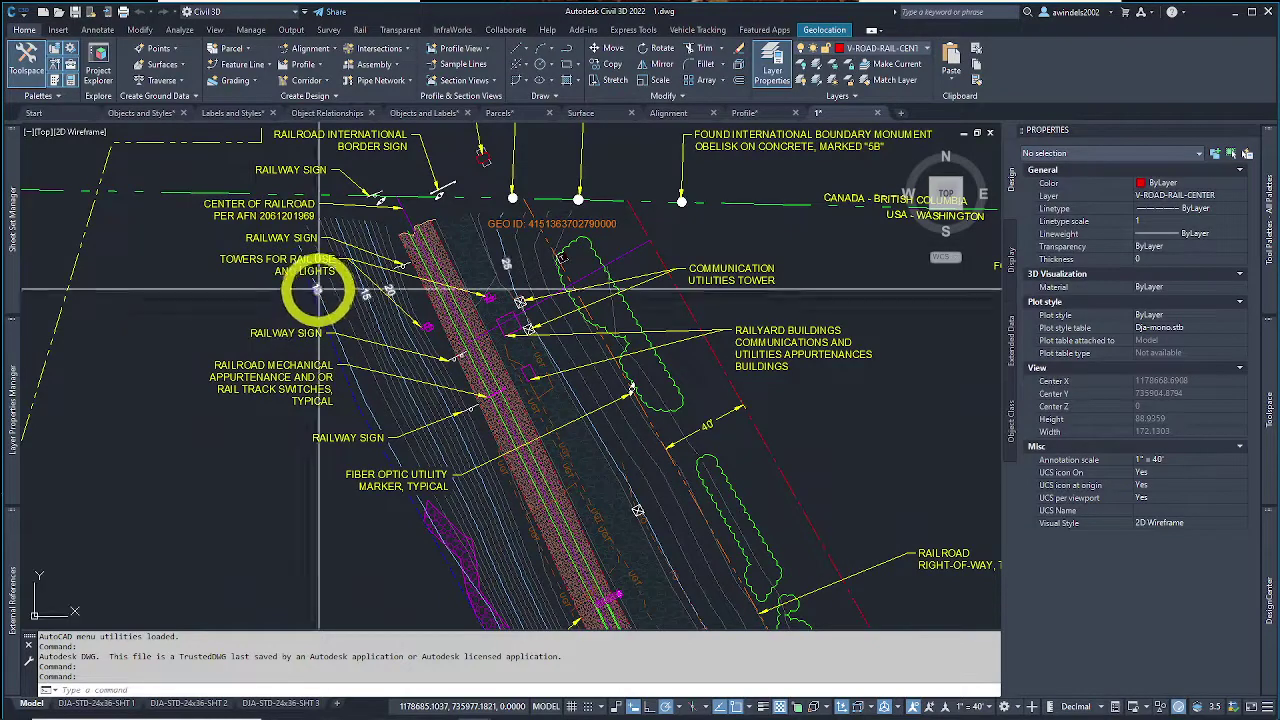
{"action": "left_click", "coordinate": [320, 289]}
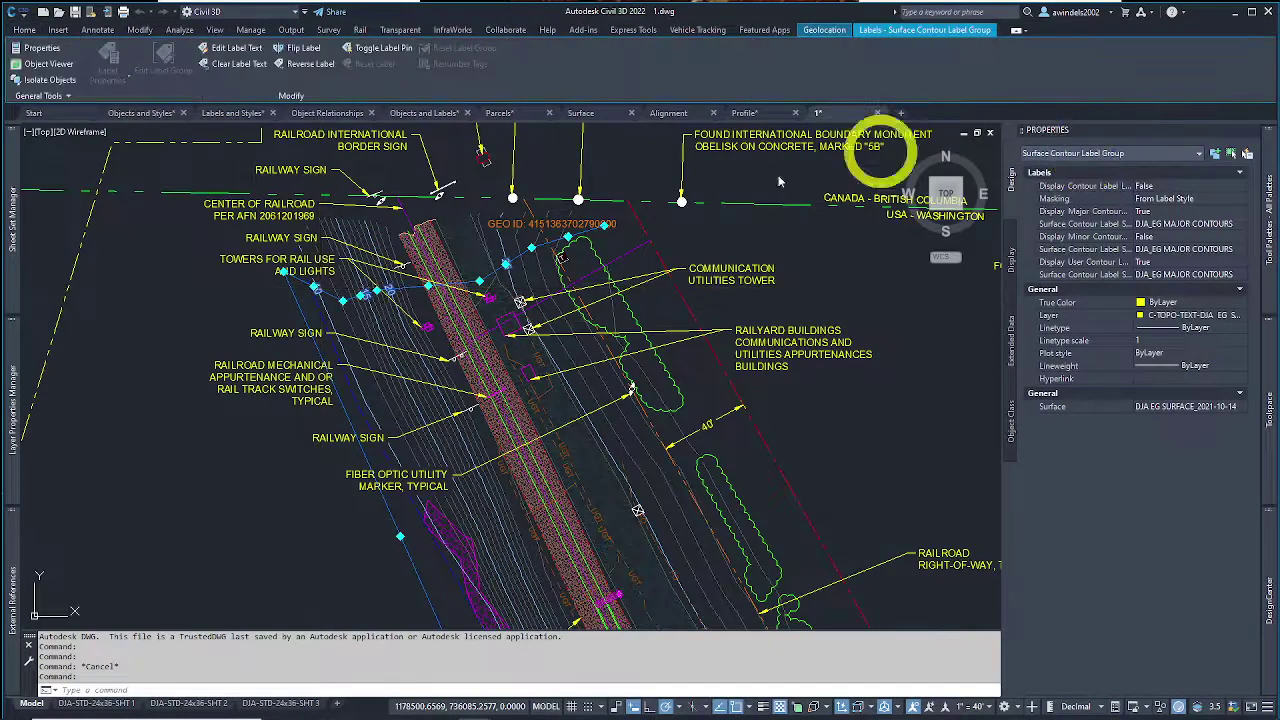
{"action": "mouse_move", "coordinate": [542, 276]}
{"action": "middle_mouse_down"}
{"action": "mouse_move", "coordinate": [563, 281]}
{"action": "mouse_move", "coordinate": [553, 278]}
{"action": "middle_mouse_up"}
{"action": "scroll", "coordinate": [552, 276], "scroll_direction": "up", "scroll_amount": 4}
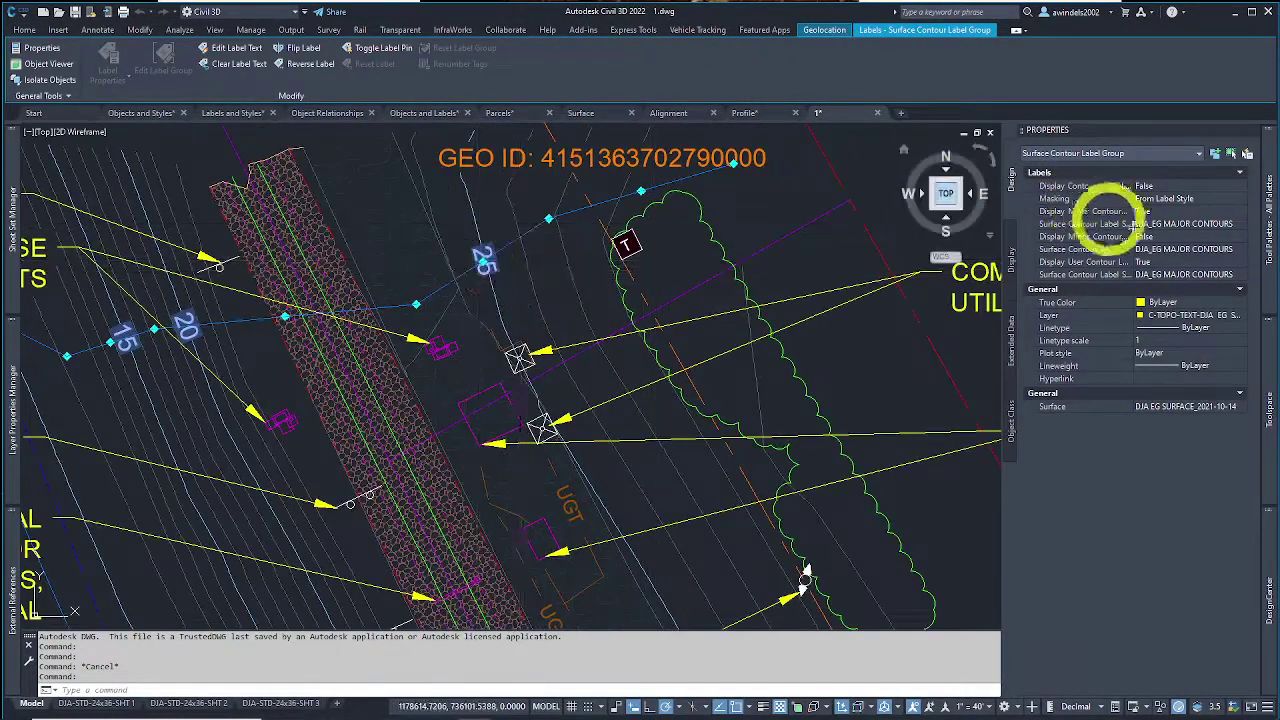
{"action": "left_click", "coordinate": [1172, 226]}
{"action": "right_click", "coordinate": [457, 241]}
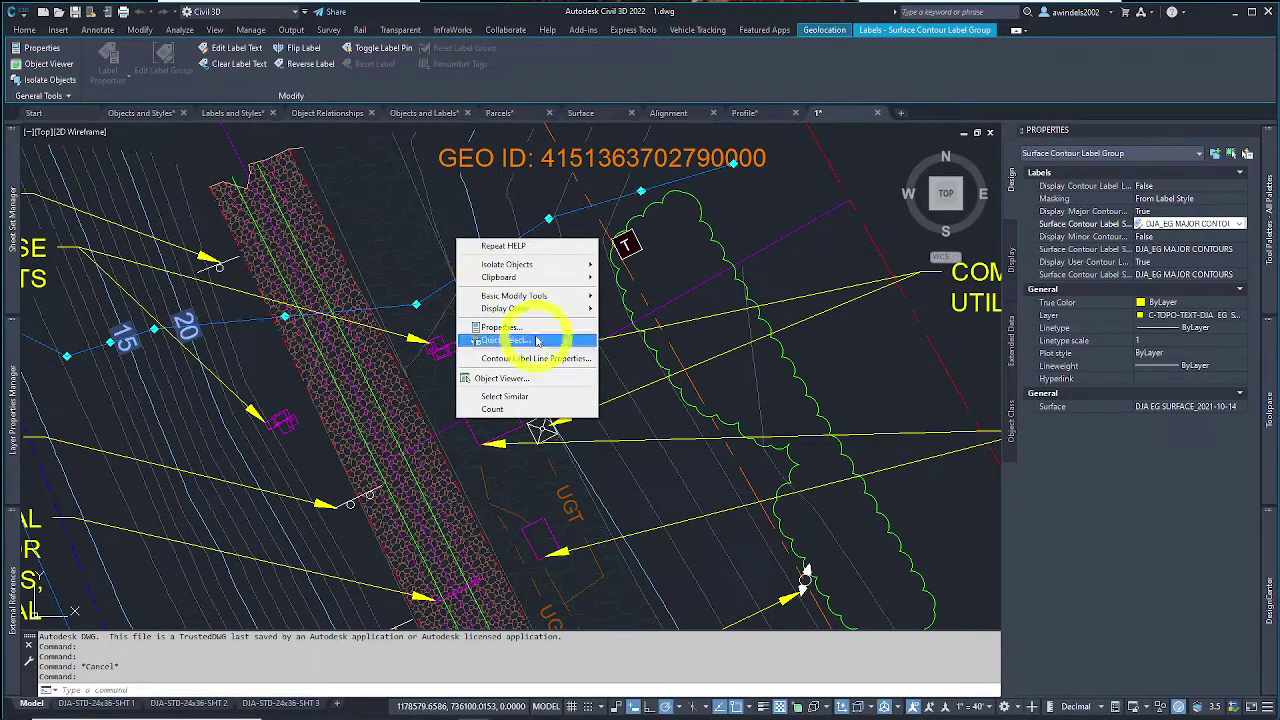
{"action": "left_click", "coordinate": [578, 357]}
{"action": "left_click", "coordinate": [1175, 223]}
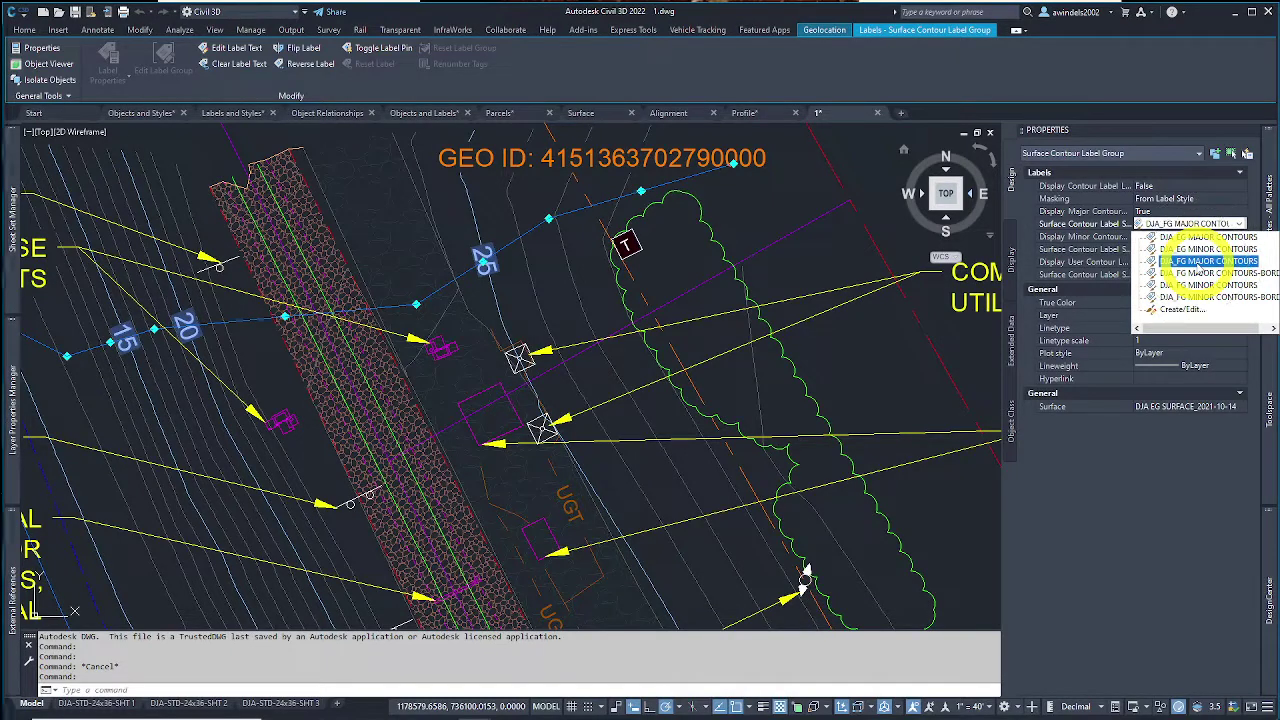
{"action": "left_click", "coordinate": [1200, 262]}
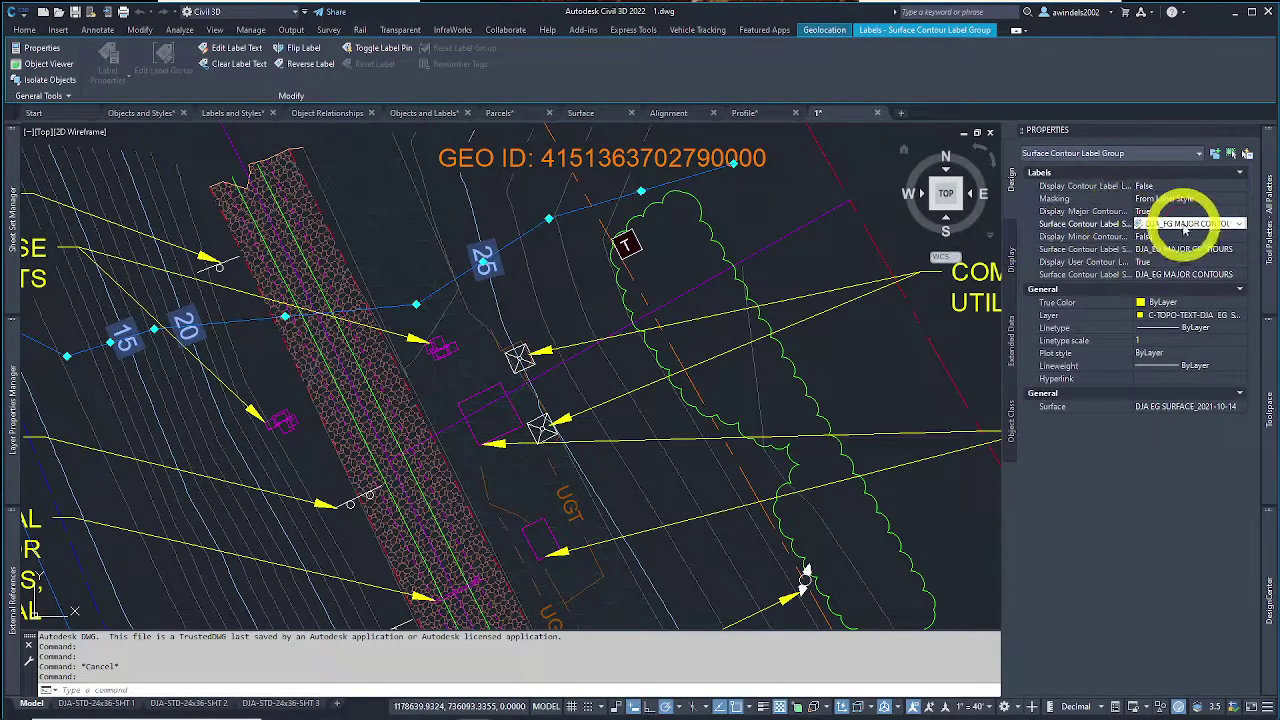
Step: Change the group's major contour label style to the bordered DJA_FG MINOR CONTOURS style and deselect the group
{"action": "left_click", "coordinate": [1185, 226]}
{"action": "left_click", "coordinate": [1140, 292]}
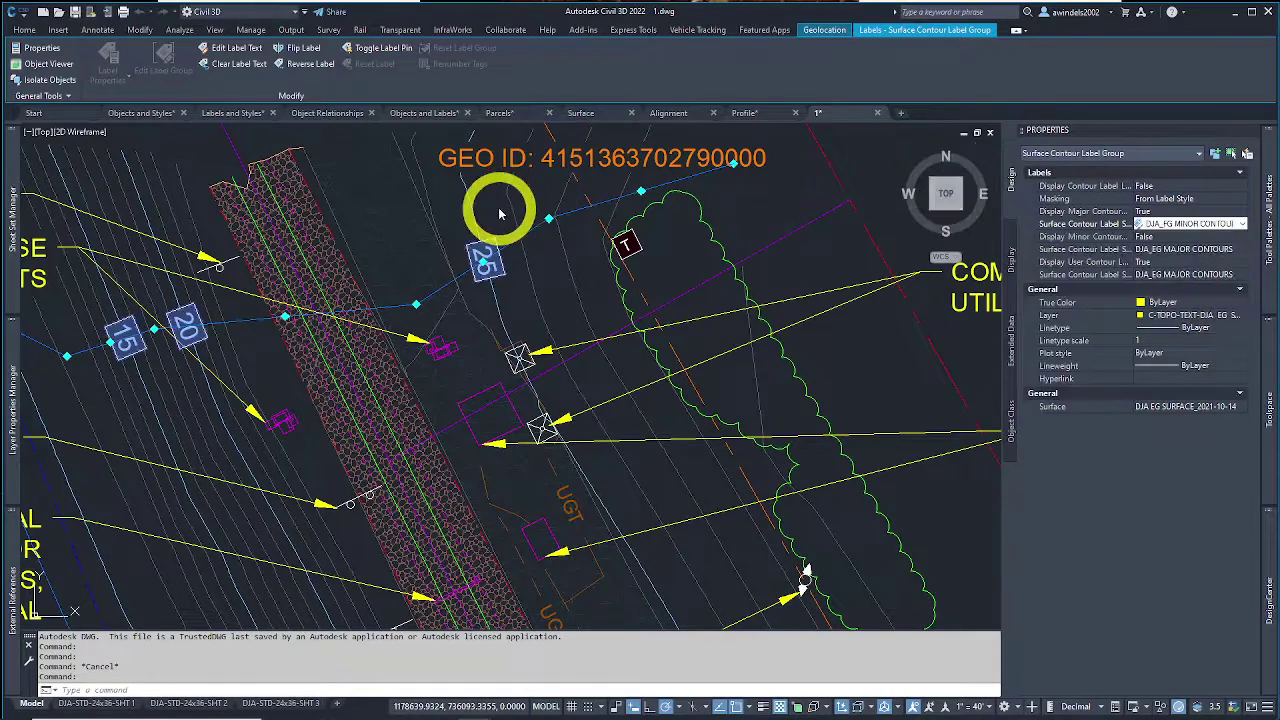
{"action": "key", "text": "Escape"}
Step: Select the DJA EG SURFACE_2021-10-14 surface and start adding surface labels to it
{"action": "middle_click_drag", "start_coordinate": [500, 212], "coordinate": [632, 214]}
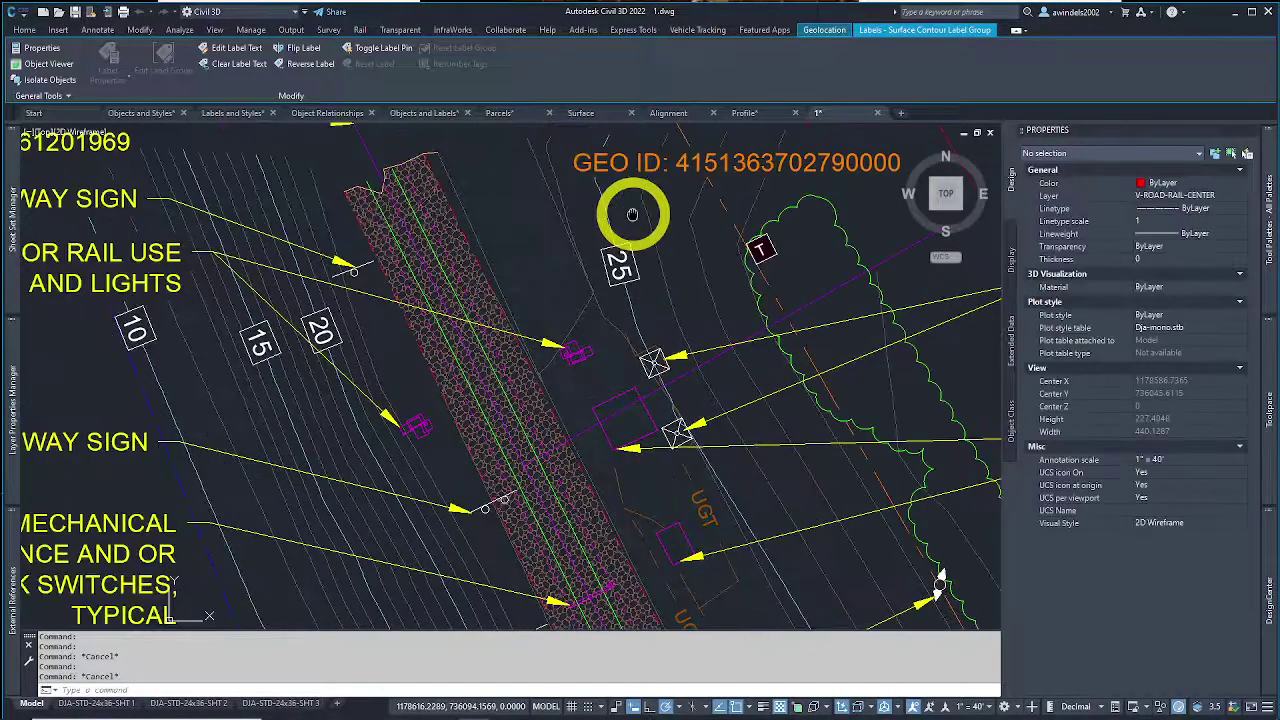
{"action": "scroll", "coordinate": [628, 215], "scroll_direction": "down", "scroll_amount": 2}
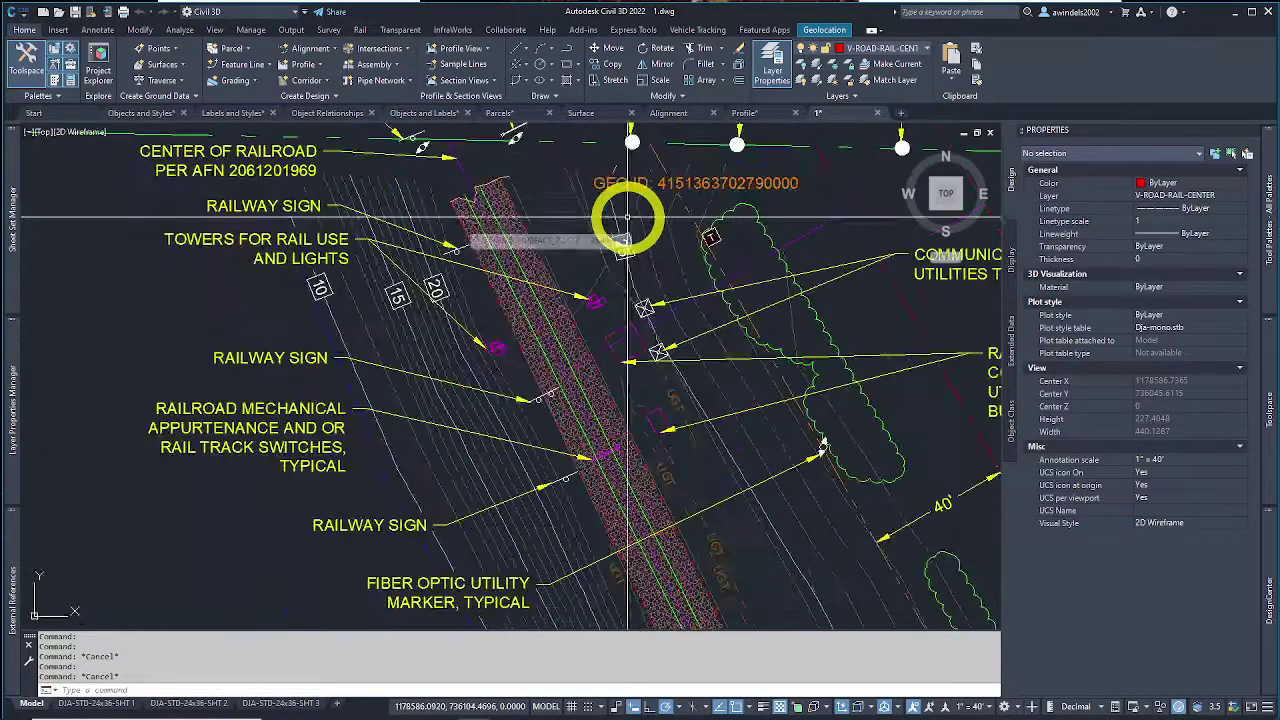
{"action": "scroll", "coordinate": [628, 215], "scroll_direction": "down", "scroll_amount": 2}
{"action": "scroll", "coordinate": [671, 290], "scroll_direction": "down", "scroll_amount": 1}
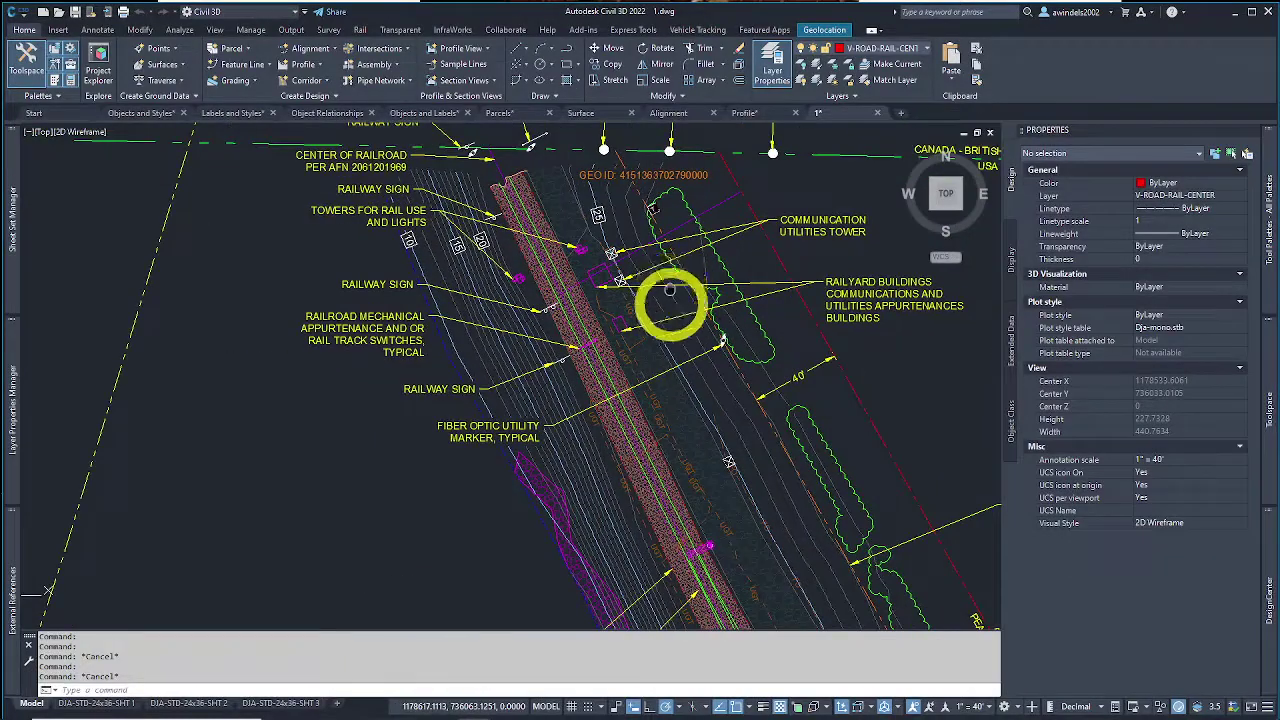
{"action": "mouse_move", "coordinate": [670, 290]}
{"action": "middle_mouse_down"}
{"action": "mouse_move", "coordinate": [677, 374]}
{"action": "mouse_move", "coordinate": [666, 366]}
{"action": "mouse_move", "coordinate": [700, 406]}
{"action": "mouse_move", "coordinate": [690, 410]}
{"action": "mouse_move", "coordinate": [623, 380]}
{"action": "mouse_move", "coordinate": [634, 346]}
{"action": "mouse_move", "coordinate": [513, 215]}
{"action": "mouse_move", "coordinate": [623, 363]}
{"action": "mouse_move", "coordinate": [617, 391]}
{"action": "mouse_move", "coordinate": [566, 306]}
{"action": "mouse_move", "coordinate": [620, 378]}
{"action": "mouse_move", "coordinate": [586, 286]}
{"action": "mouse_move", "coordinate": [623, 414]}
{"action": "mouse_move", "coordinate": [609, 366]}
{"action": "mouse_move", "coordinate": [627, 403]}
{"action": "middle_mouse_up"}
{"action": "scroll", "coordinate": [690, 410], "scroll_direction": "down", "scroll_amount": 1}
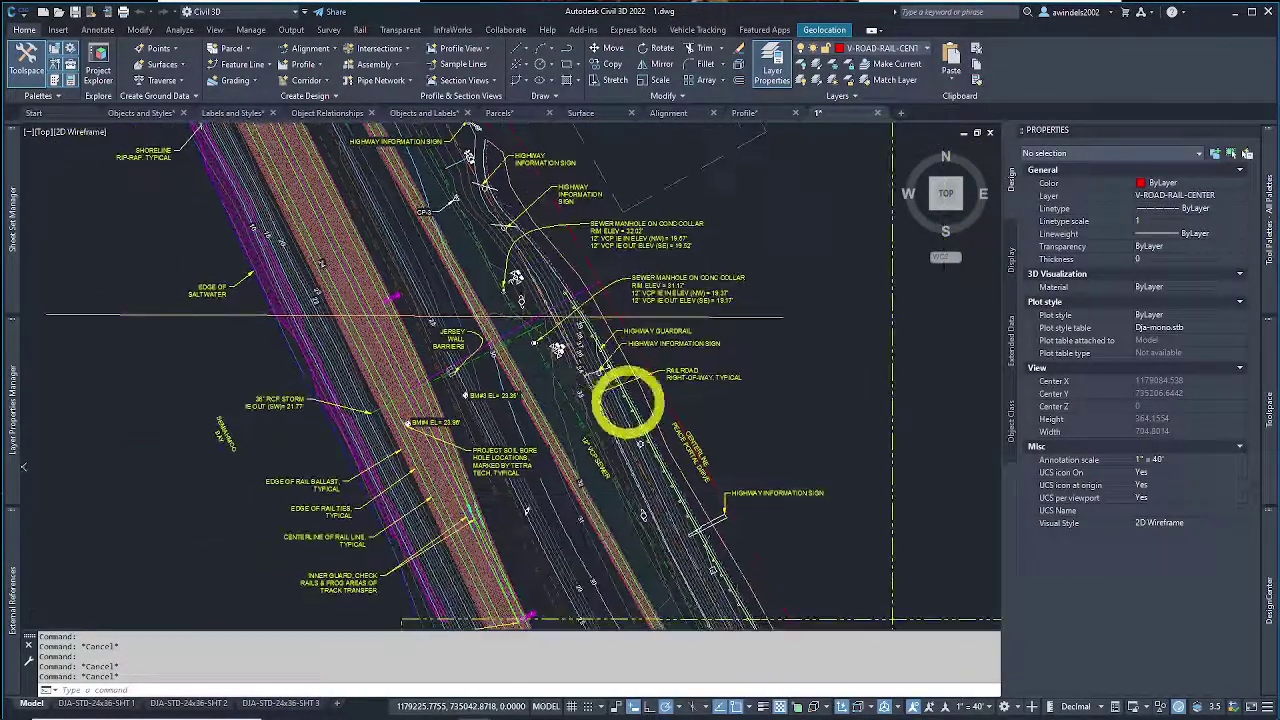
{"action": "left_click", "coordinate": [411, 251]}
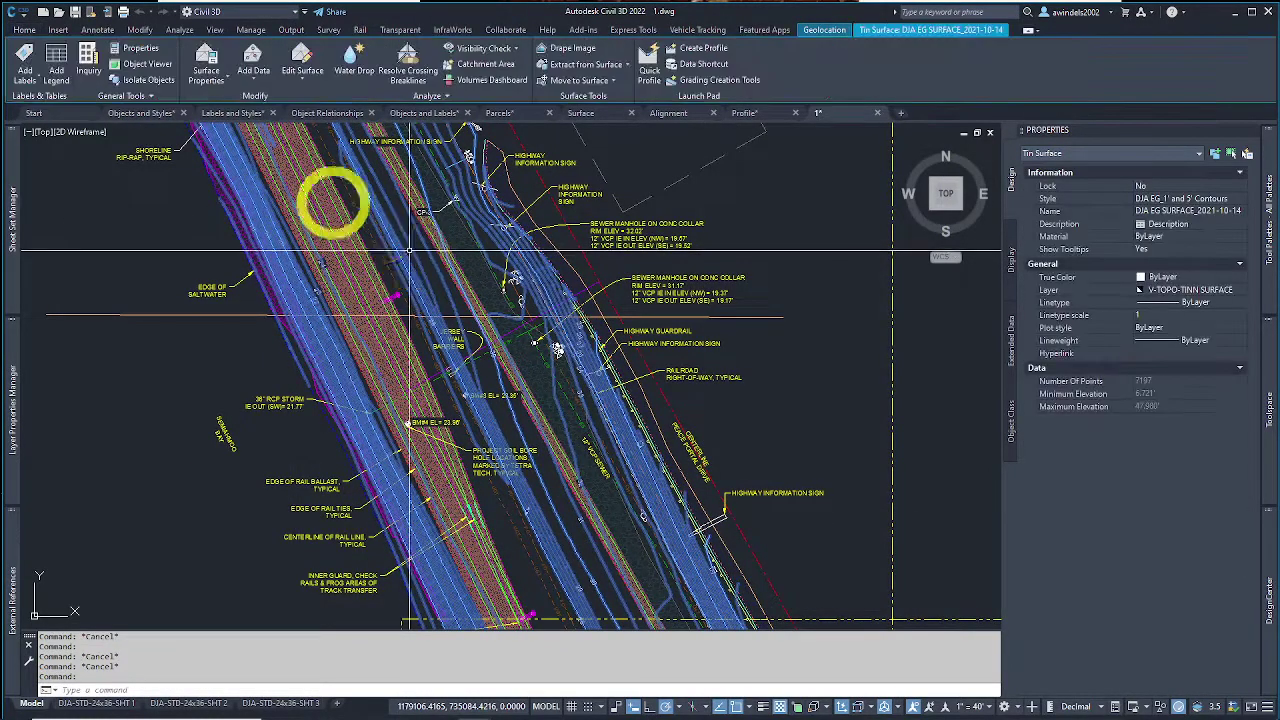
{"action": "left_click", "coordinate": [26, 78]}
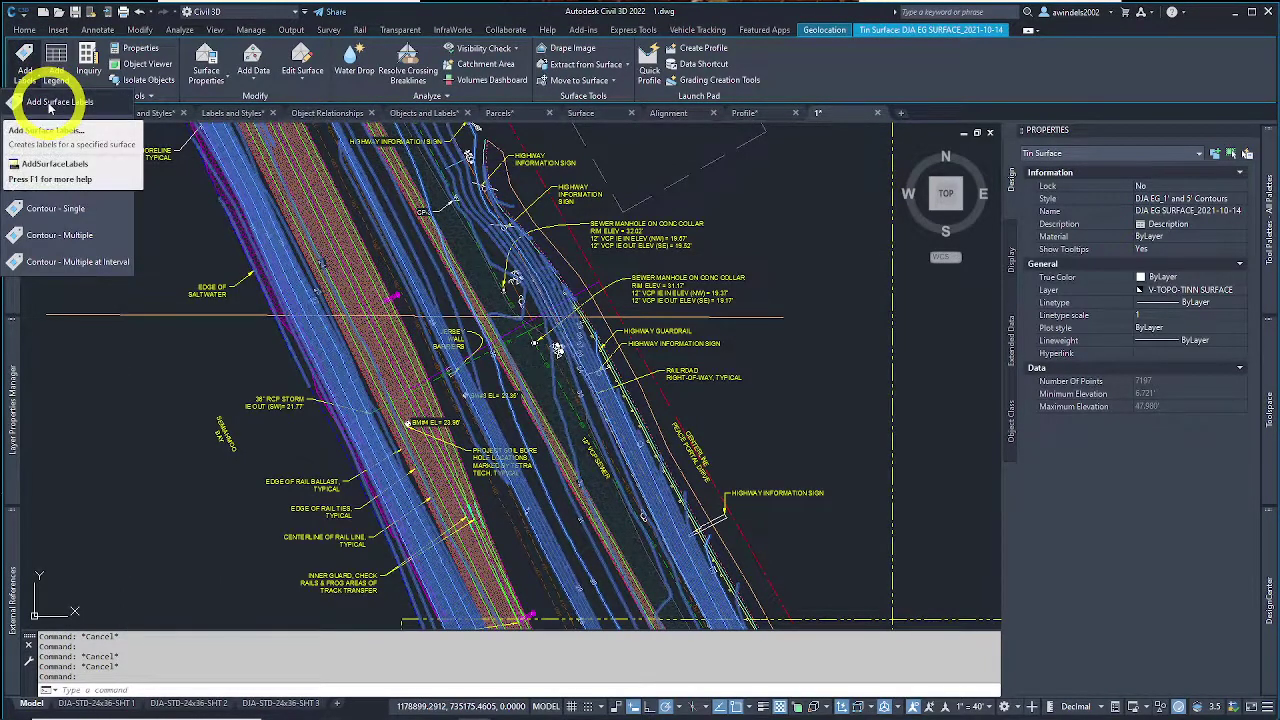
{"action": "left_click", "coordinate": [50, 103]}
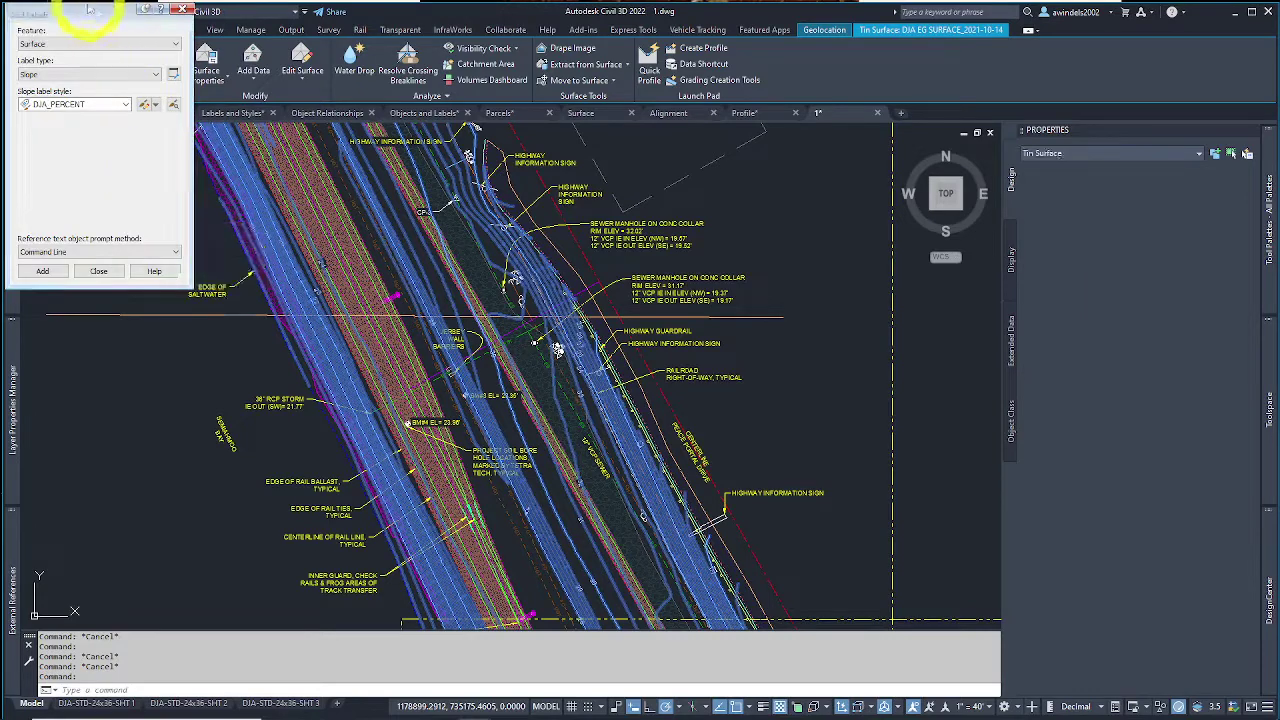
{"action": "left_click_drag", "start_coordinate": [138, 110], "coordinate": [100, 190]}
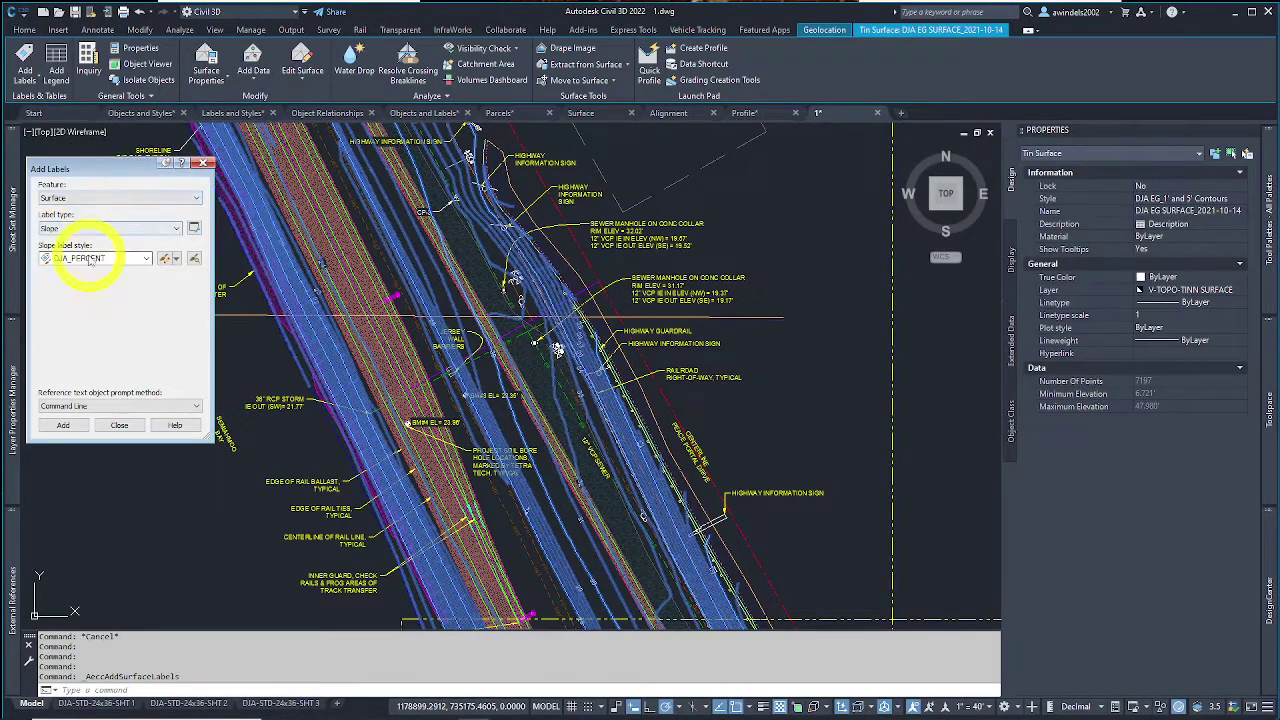
Step: Set the label type to Spot Elevation and the spot elevation label style to DJA_EL-FG_BORDER
{"action": "left_click", "coordinate": [86, 228]}
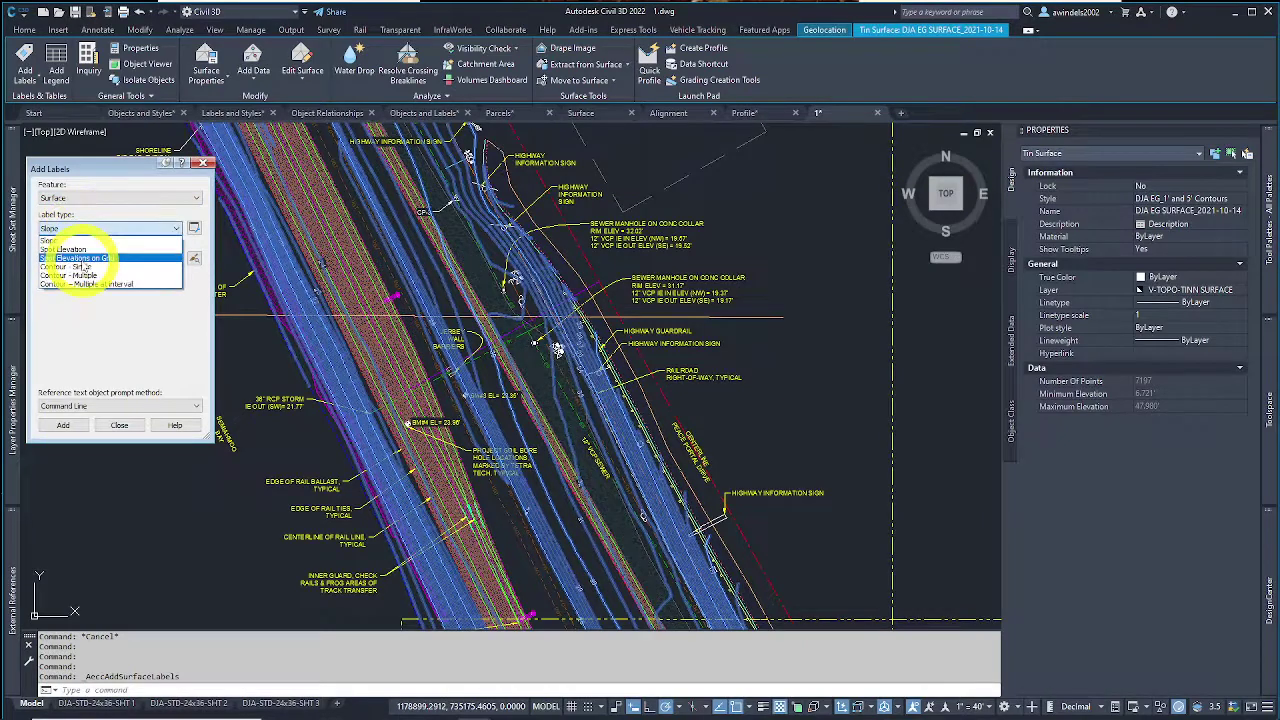
{"action": "left_click", "coordinate": [76, 249]}
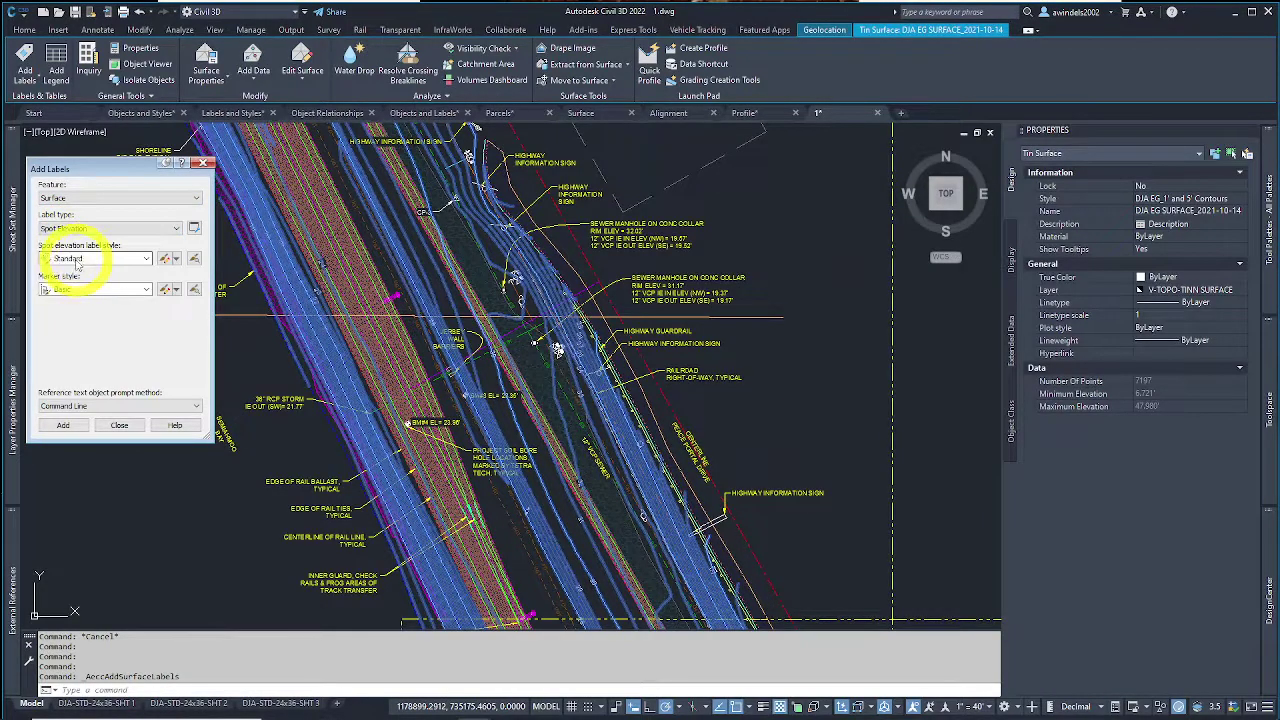
{"action": "left_click", "coordinate": [74, 259]}
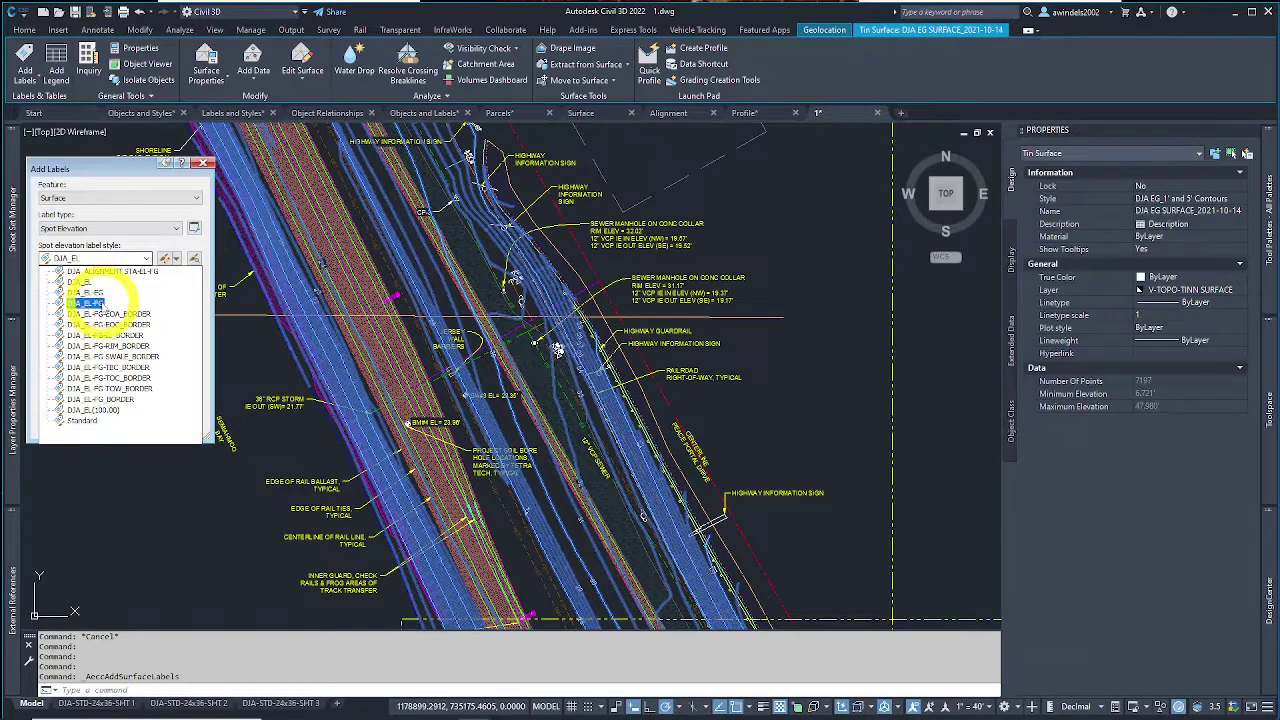
{"action": "left_click", "coordinate": [98, 303]}
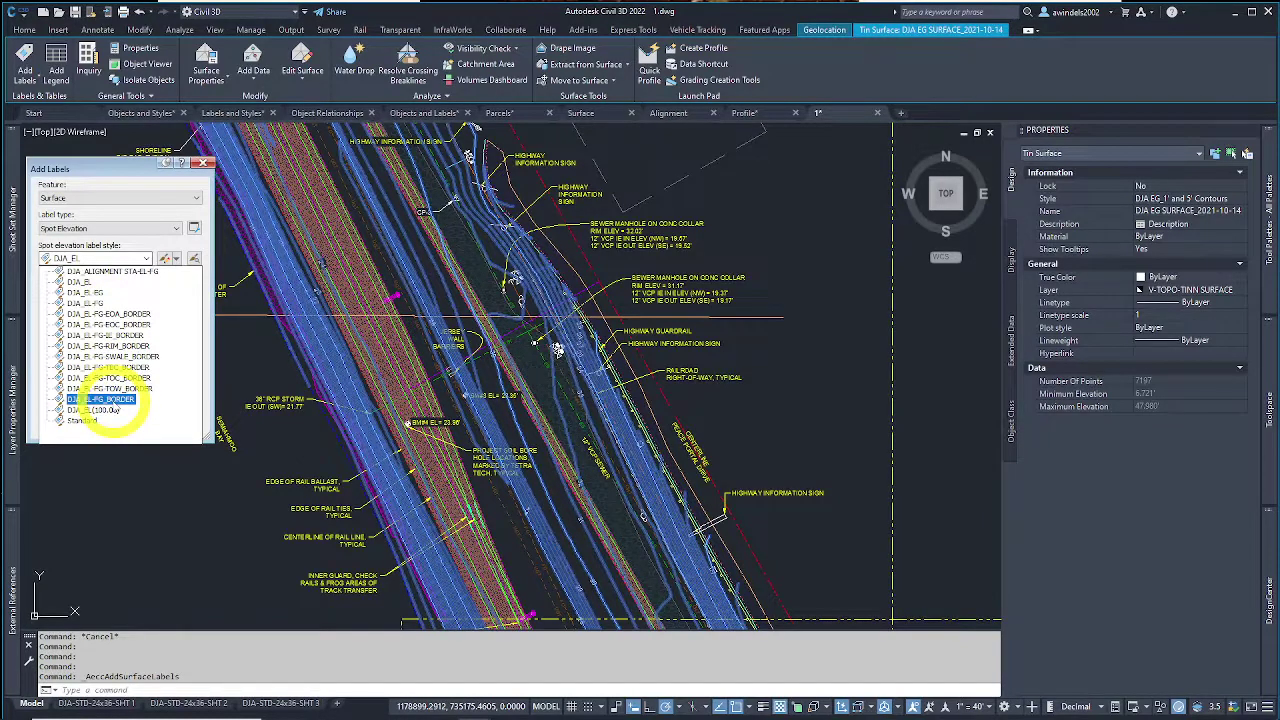
{"action": "left_click", "coordinate": [110, 399]}
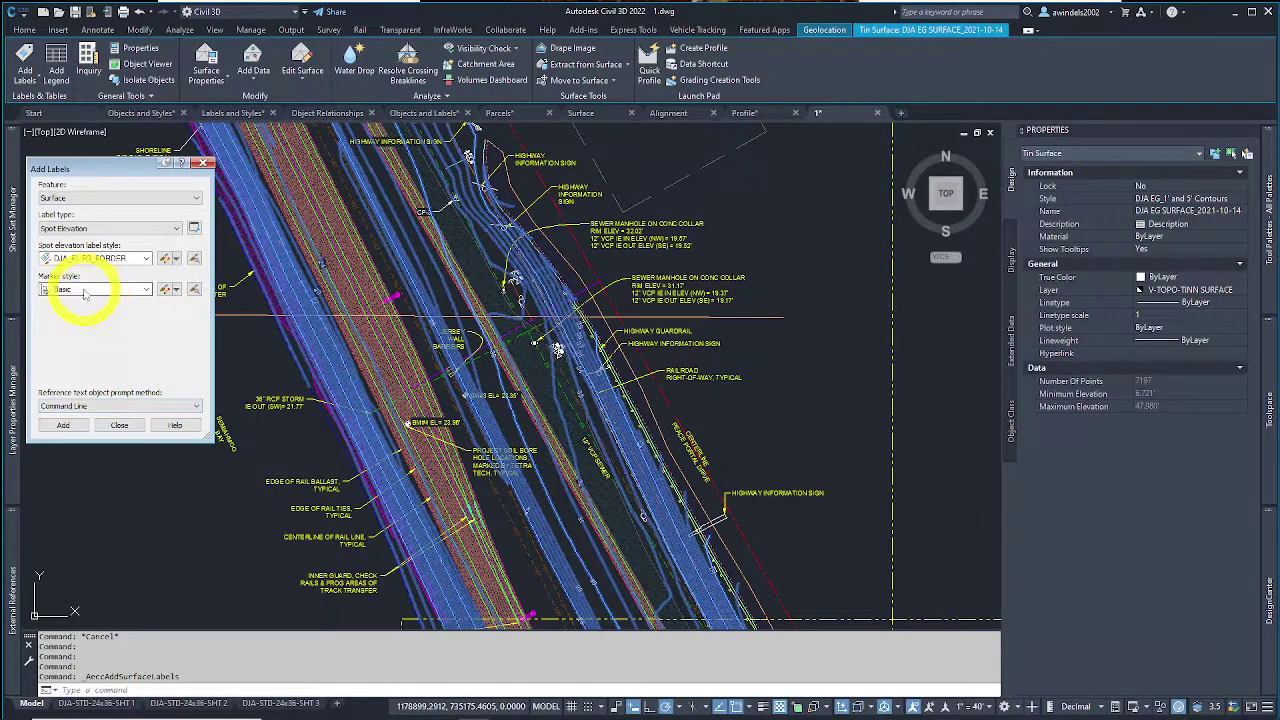
Step: Place two spot elevation labels on the surface between the rail ballast and the 12" VCP sewer line, and end the command
{"action": "left_click", "coordinate": [63, 425]}
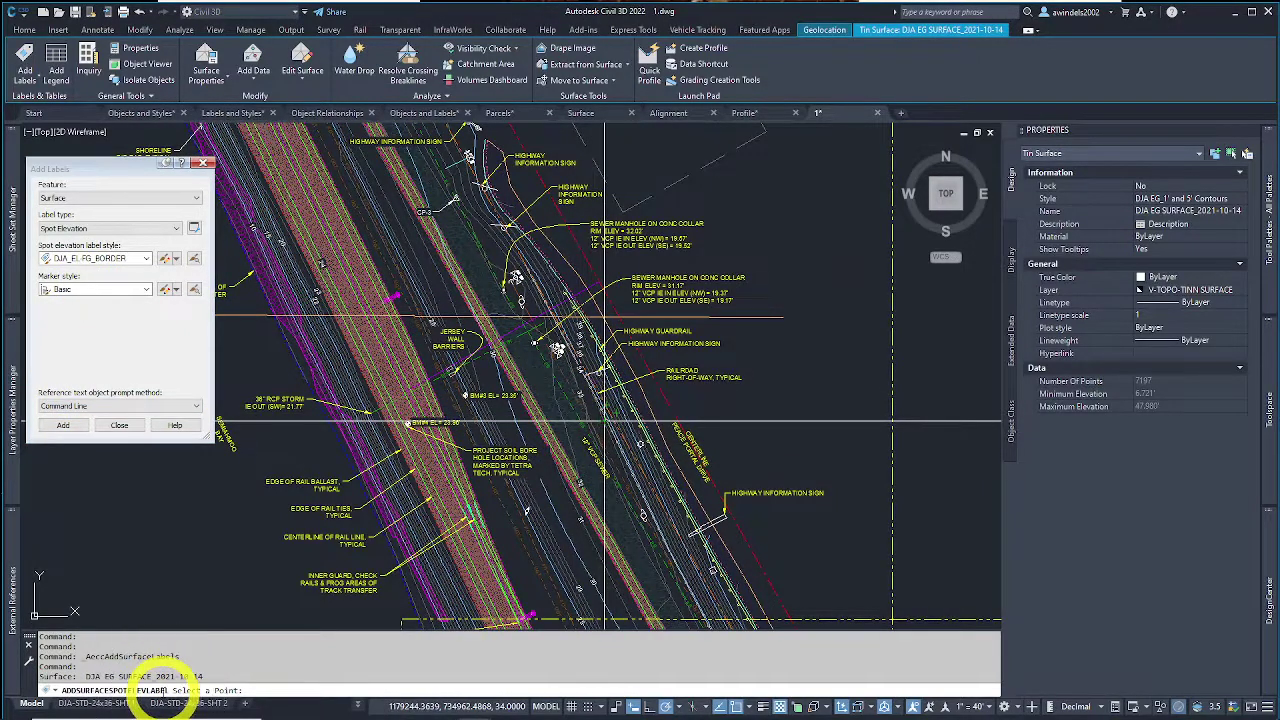
{"action": "left_click", "coordinate": [513, 553]}
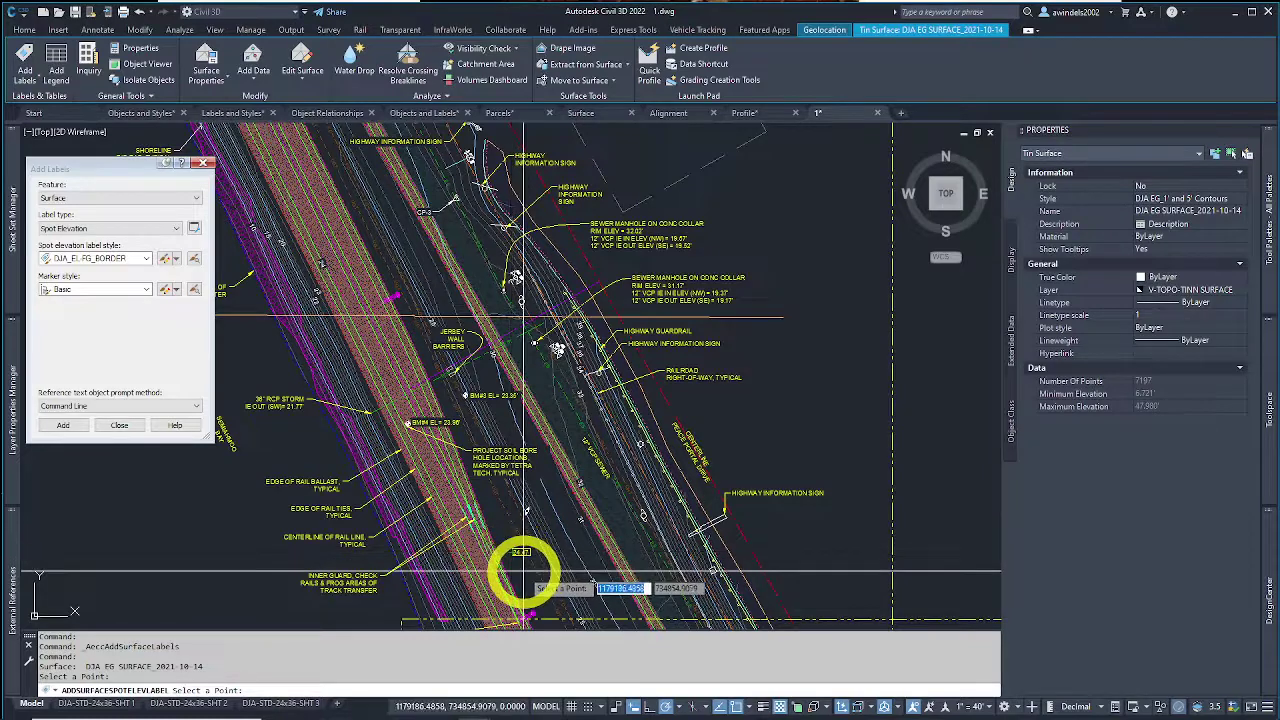
{"action": "scroll", "coordinate": [580, 535], "scroll_direction": "up", "scroll_amount": 2}
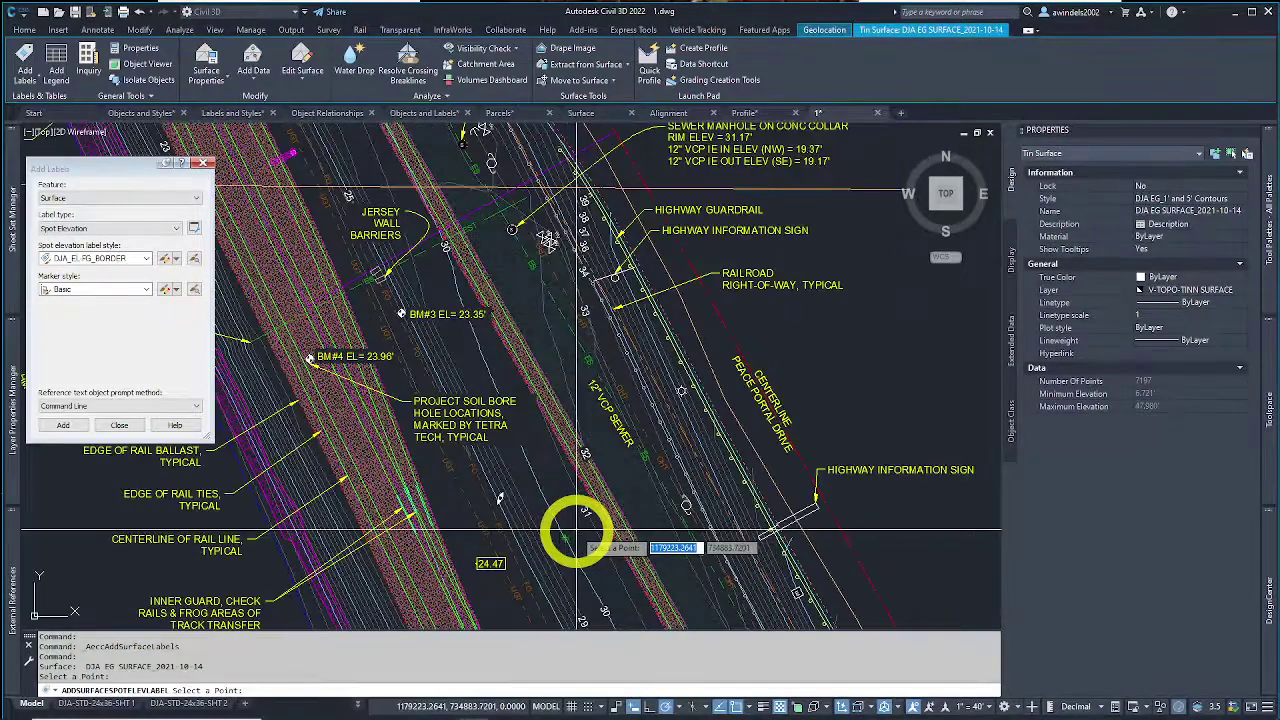
{"action": "left_click", "coordinate": [584, 548]}
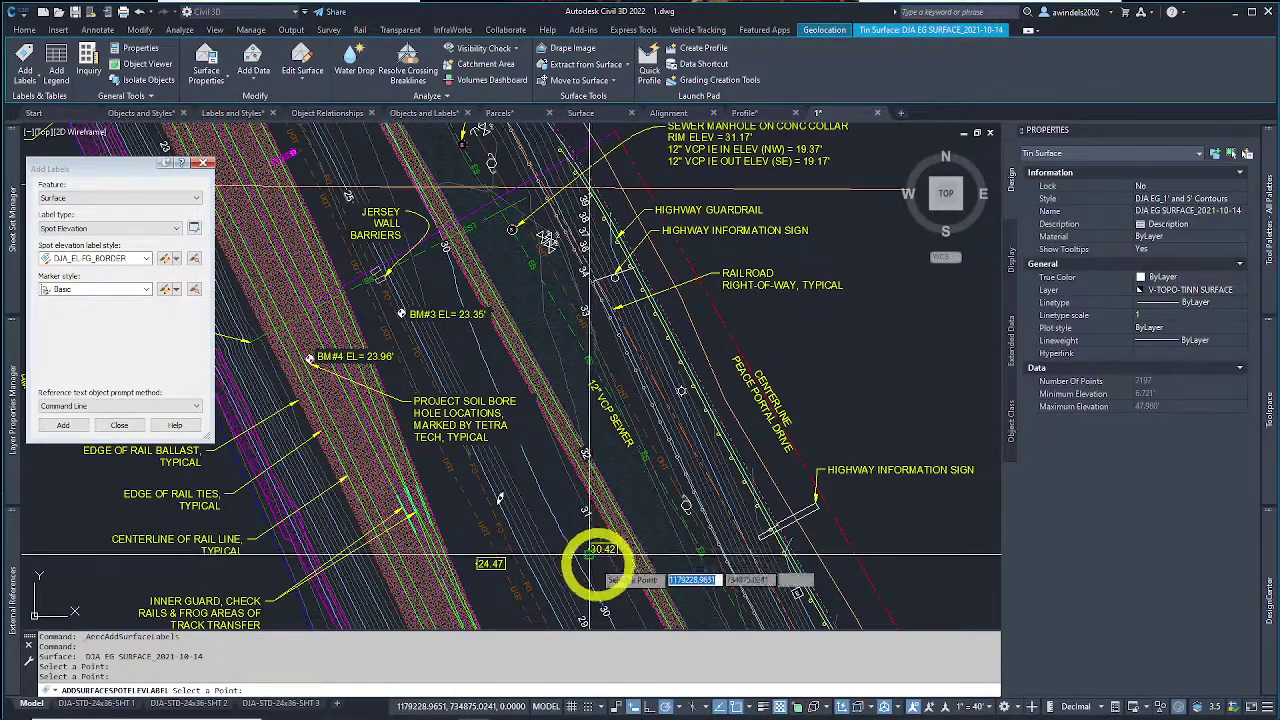
{"action": "middle_click_drag", "start_coordinate": [584, 548], "coordinate": [548, 490]}
{"action": "key", "text": "Escape"}
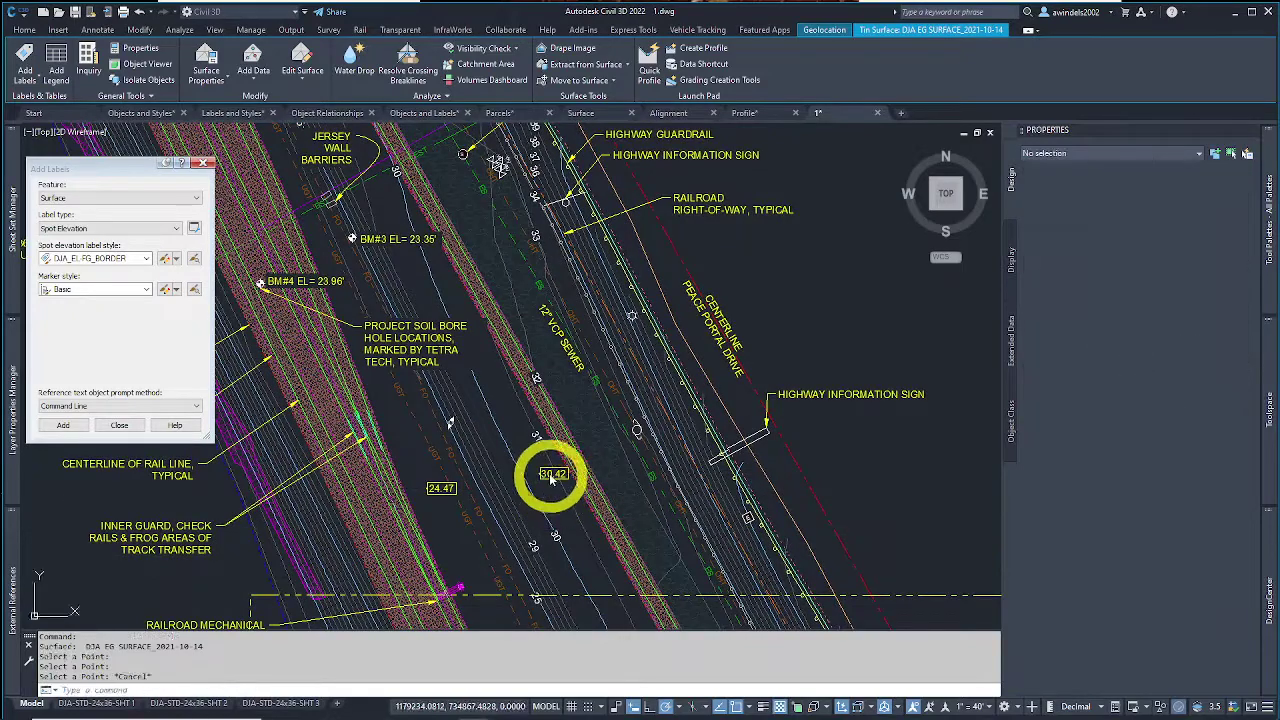
Step: Move the spot elevation label nearest the 31 contour label, with its marker, slightly toward the 30 contour label
{"action": "left_click", "coordinate": [550, 475]}
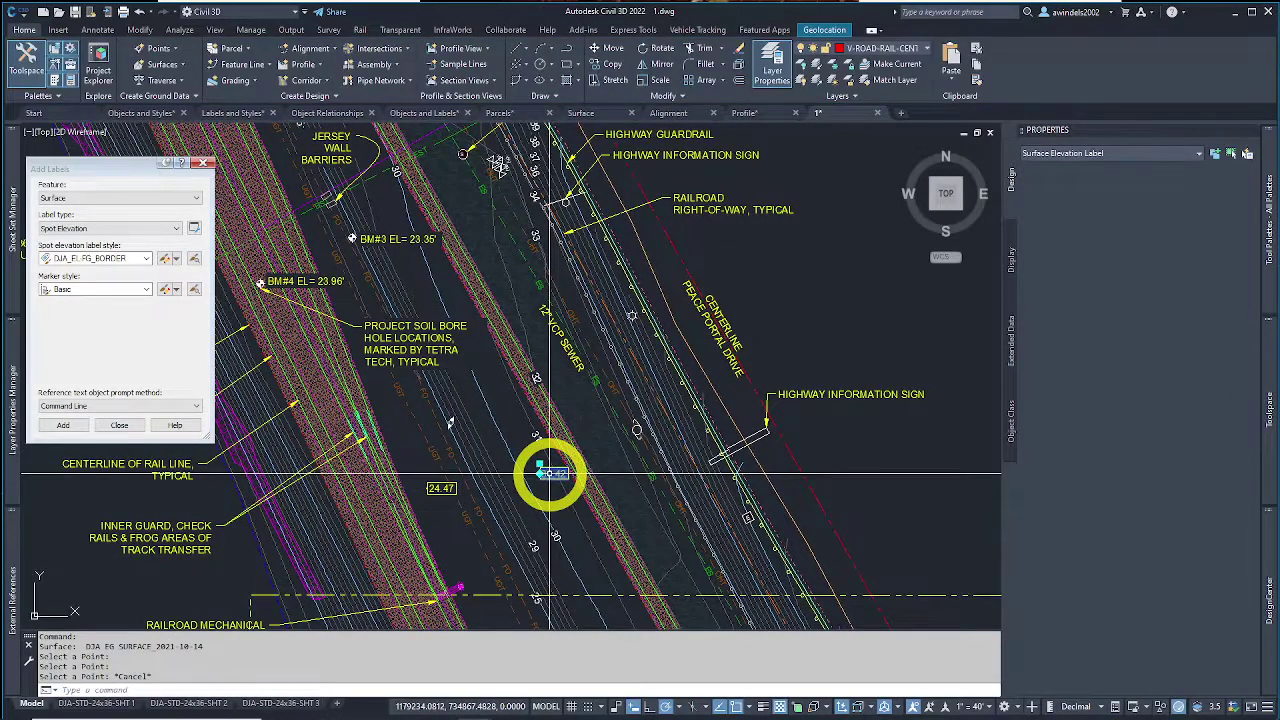
{"action": "scroll", "coordinate": [548, 480], "scroll_direction": "up", "scroll_amount": 5}
{"action": "middle_click_drag", "start_coordinate": [543, 491], "coordinate": [588, 479]}
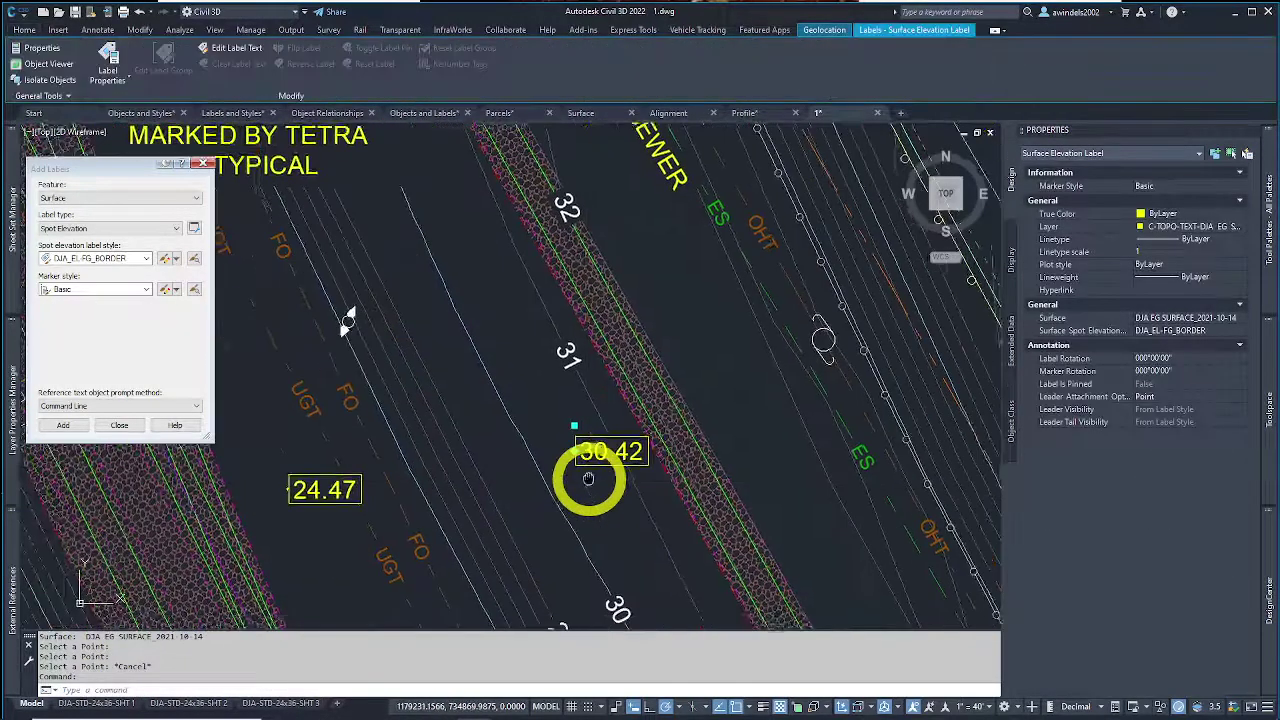
{"action": "scroll", "coordinate": [589, 474], "scroll_direction": "down", "scroll_amount": 2}
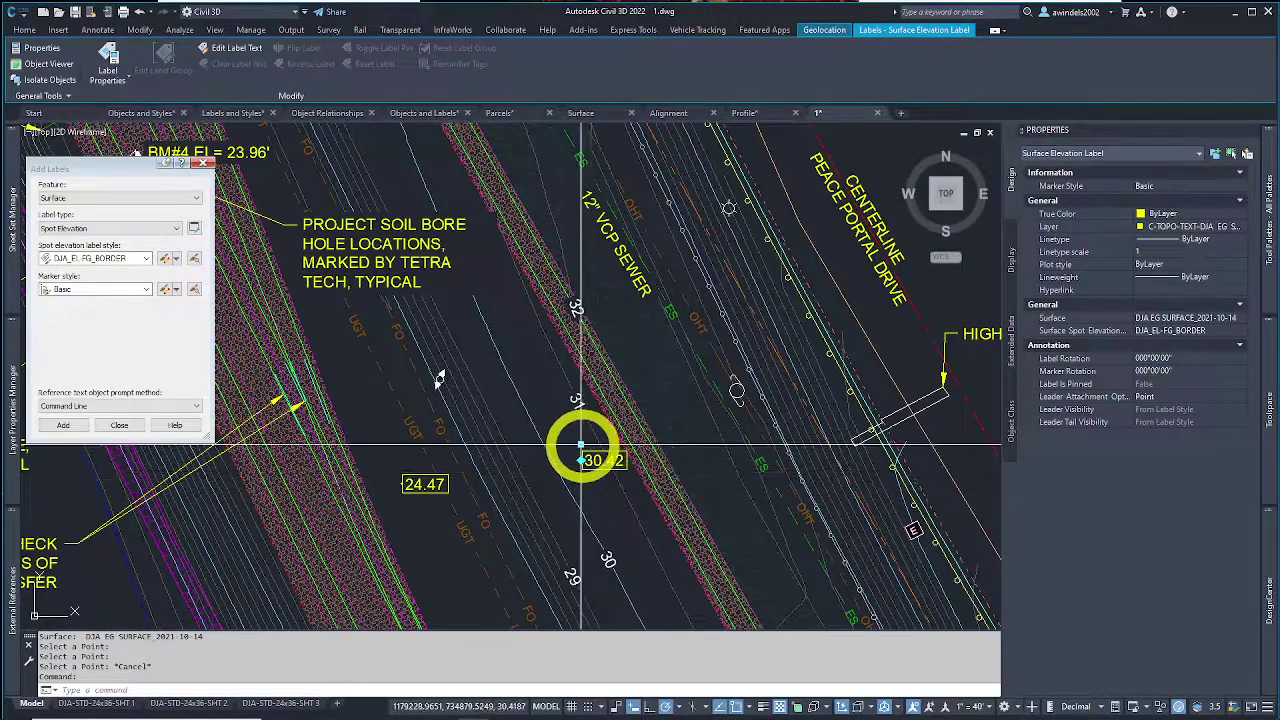
{"action": "mouse_move", "coordinate": [581, 444]}
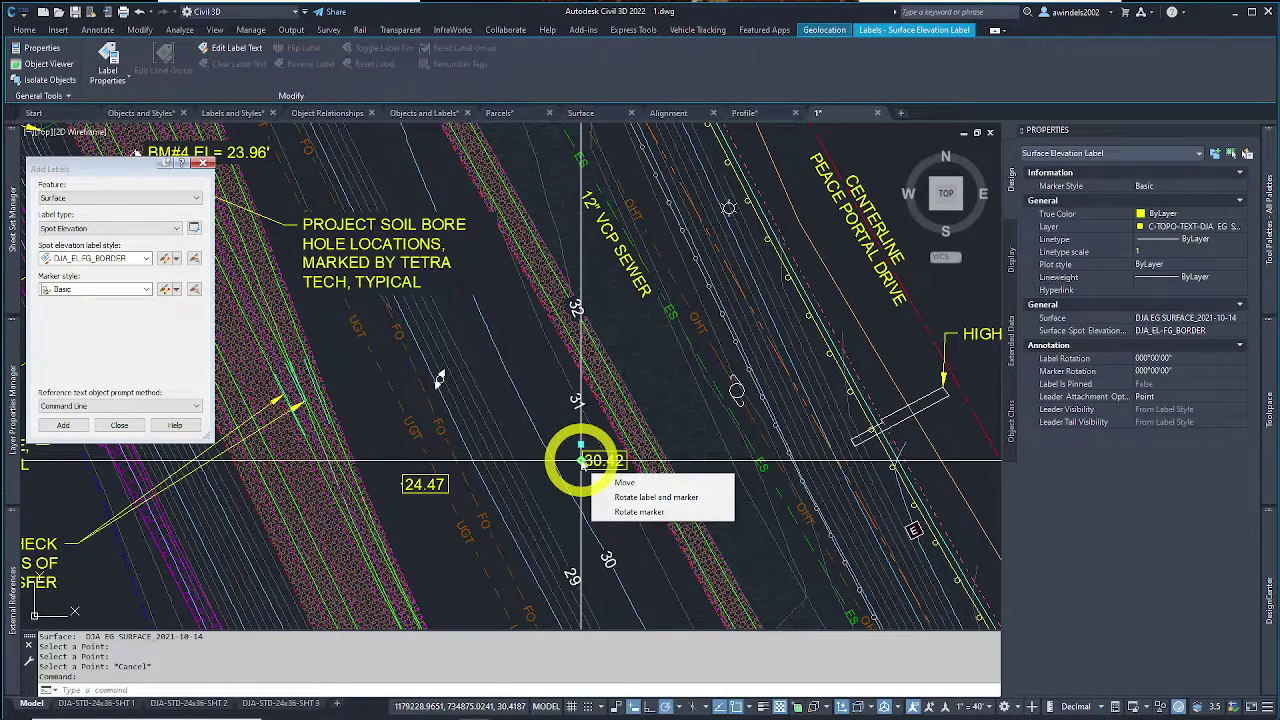
{"action": "left_click", "coordinate": [581, 461]}
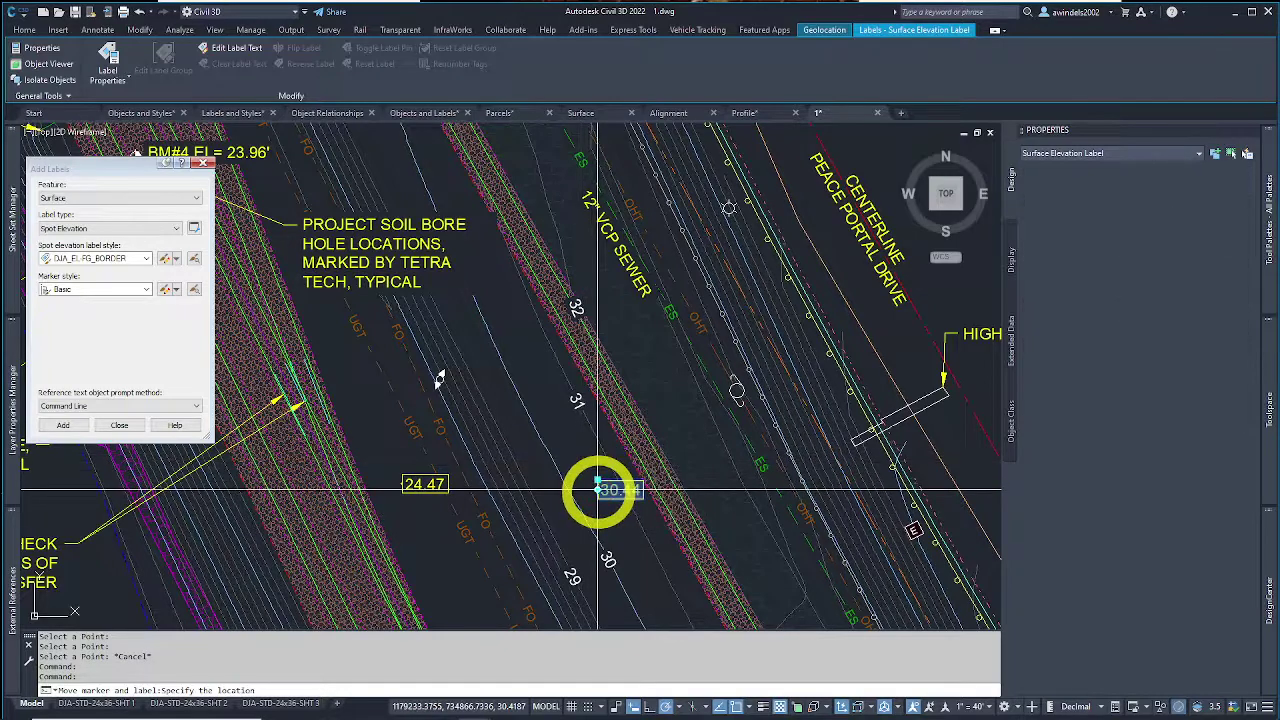
{"action": "left_click", "coordinate": [598, 490]}
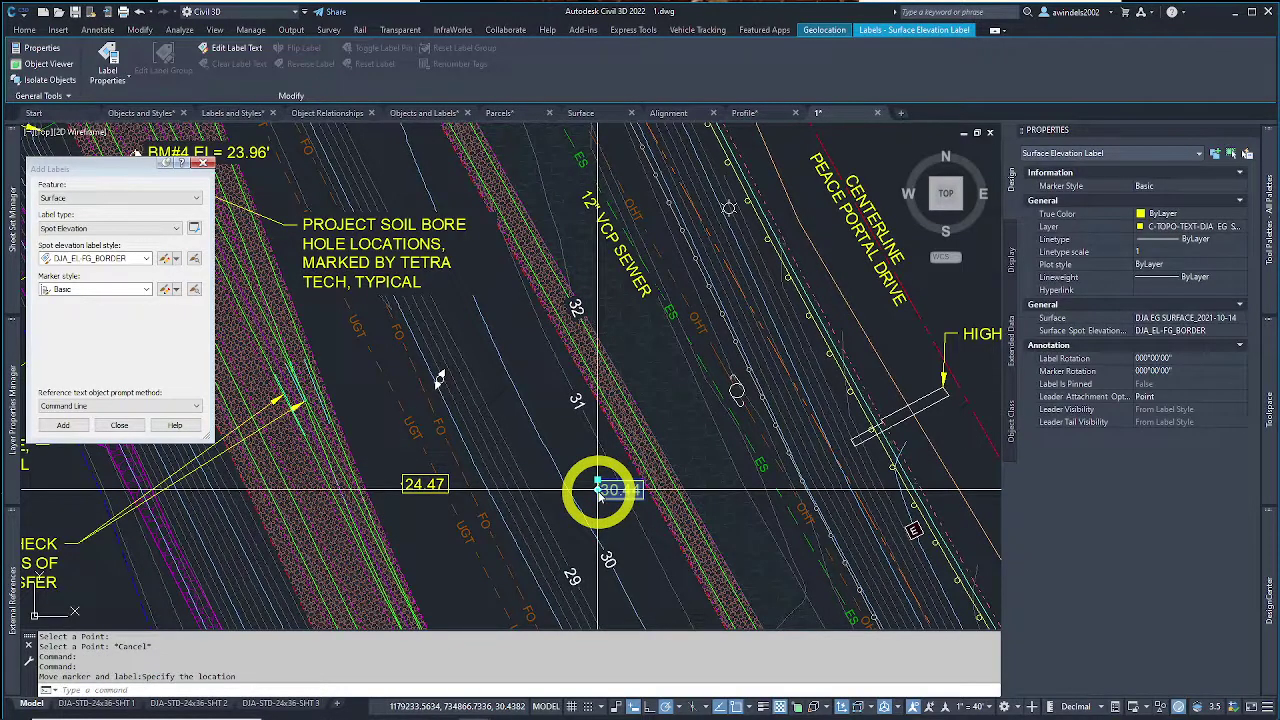
Step: Rotate the moved spot elevation label and its marker together to about 35 degrees
{"action": "middle_click_drag", "start_coordinate": [598, 490], "coordinate": [594, 472]}
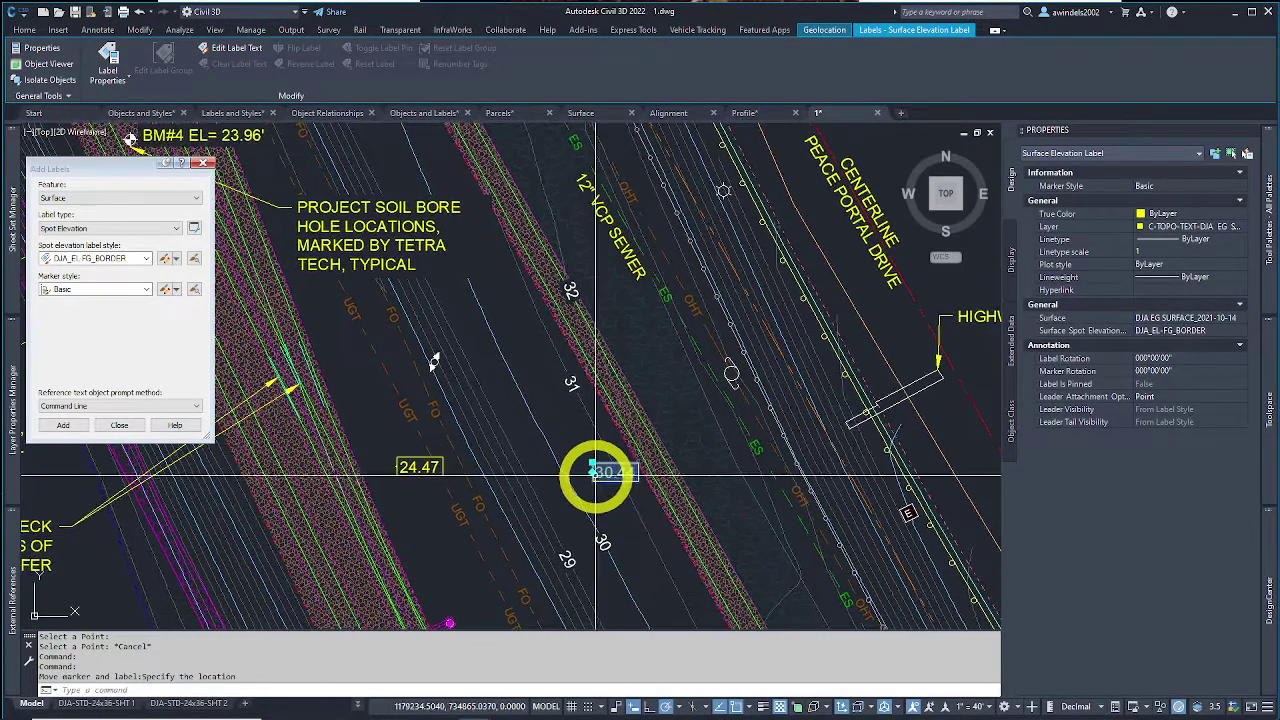
{"action": "mouse_move", "coordinate": [595, 472]}
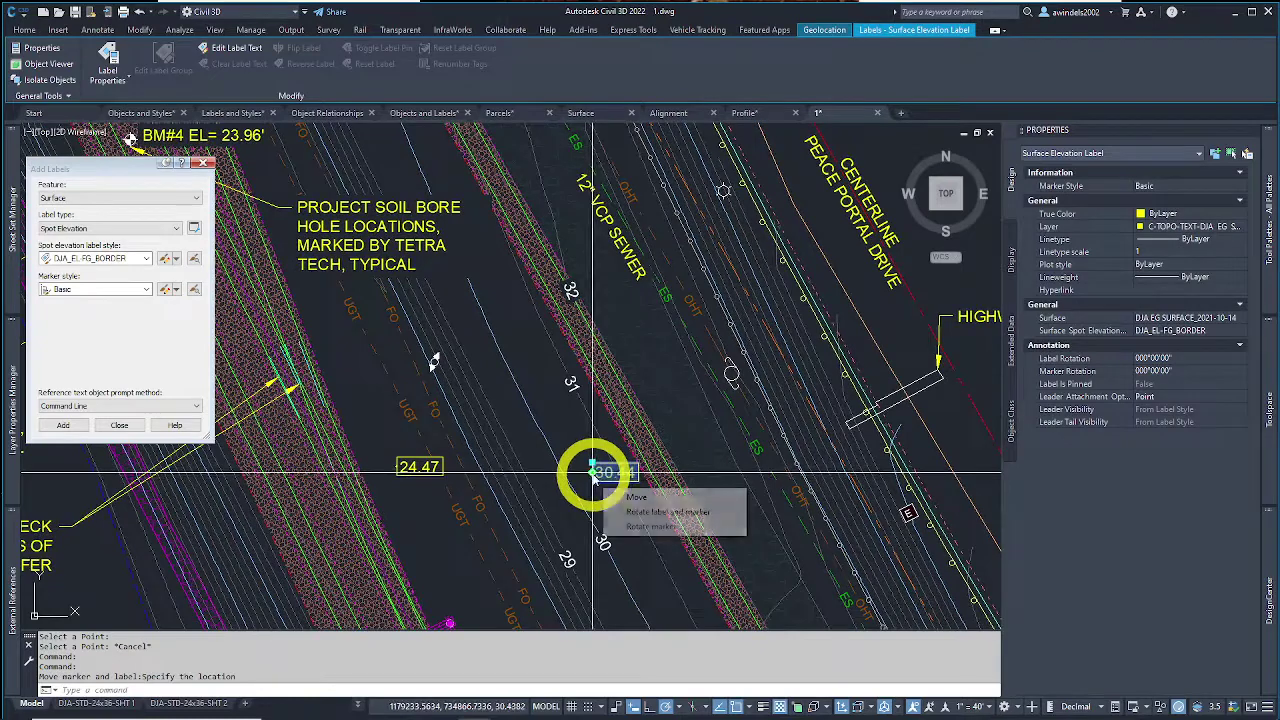
{"action": "left_click", "coordinate": [641, 515]}
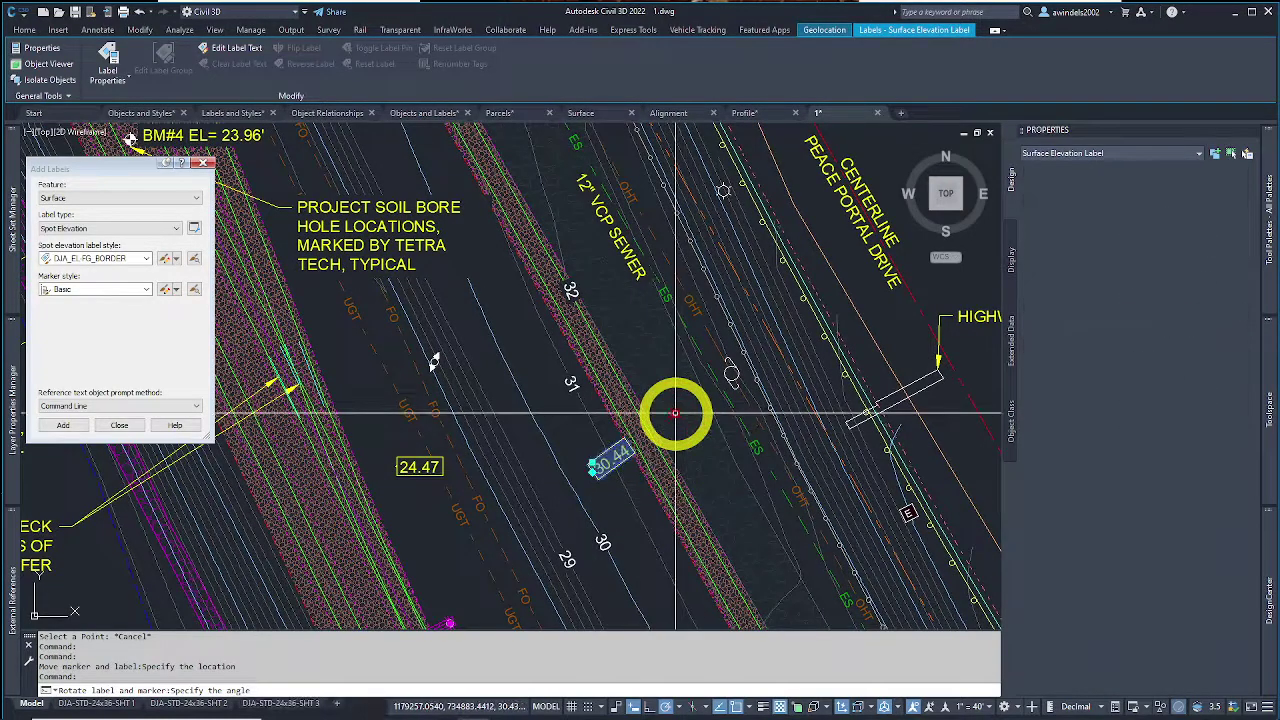
{"action": "left_click", "coordinate": [675, 412]}
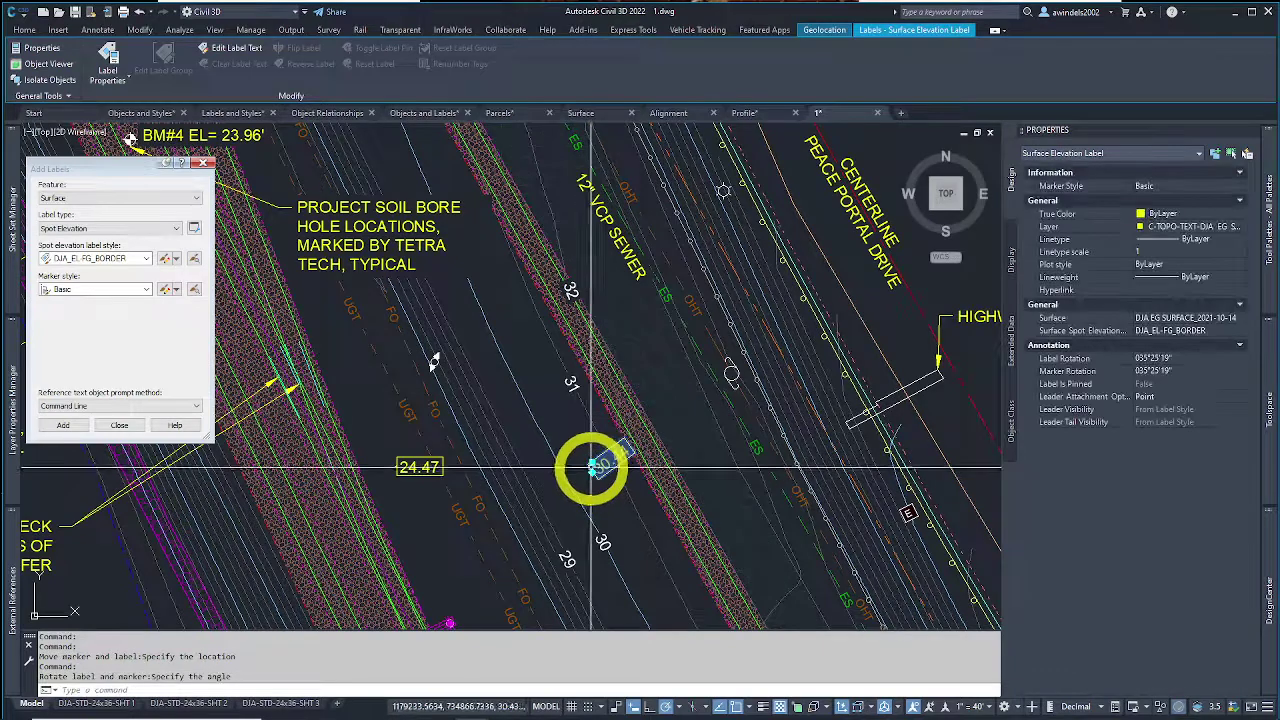
Step: Move the rotated spot elevation label away from its marker, across the ballast strip toward the 12" VCP sewer line, and clear the selection
{"action": "mouse_move", "coordinate": [595, 470]}
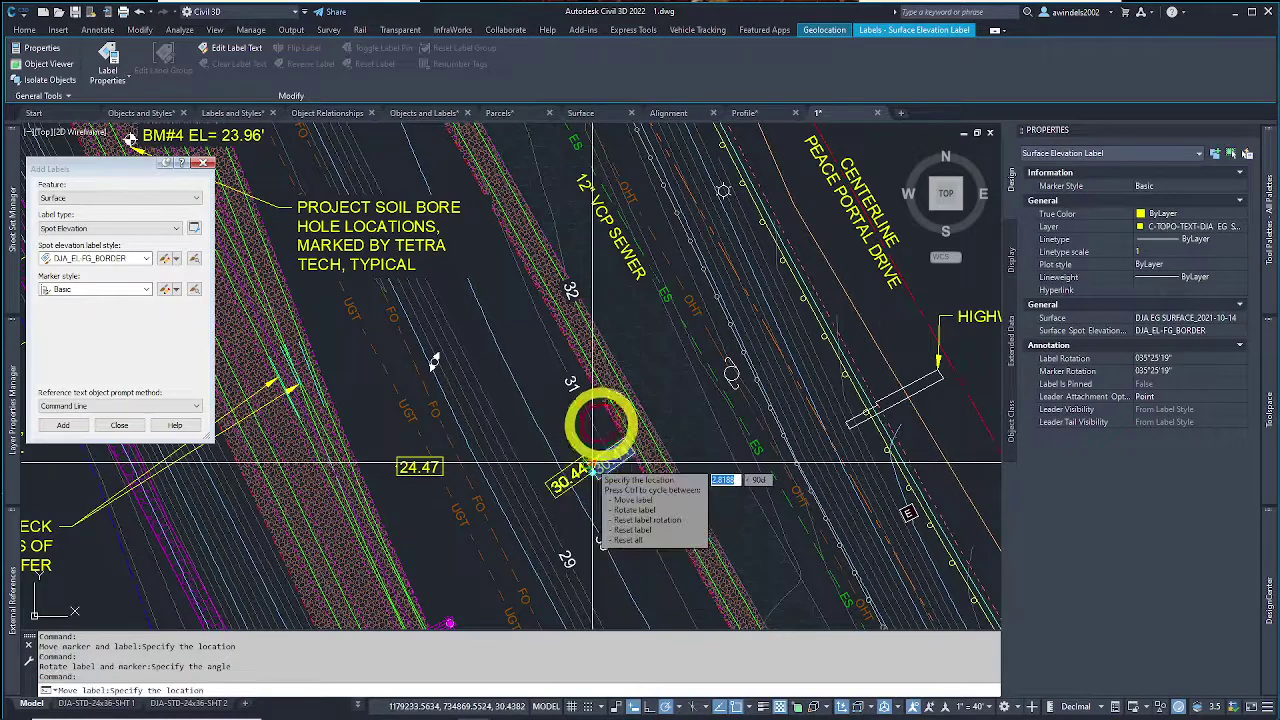
{"action": "left_click", "coordinate": [644, 486]}
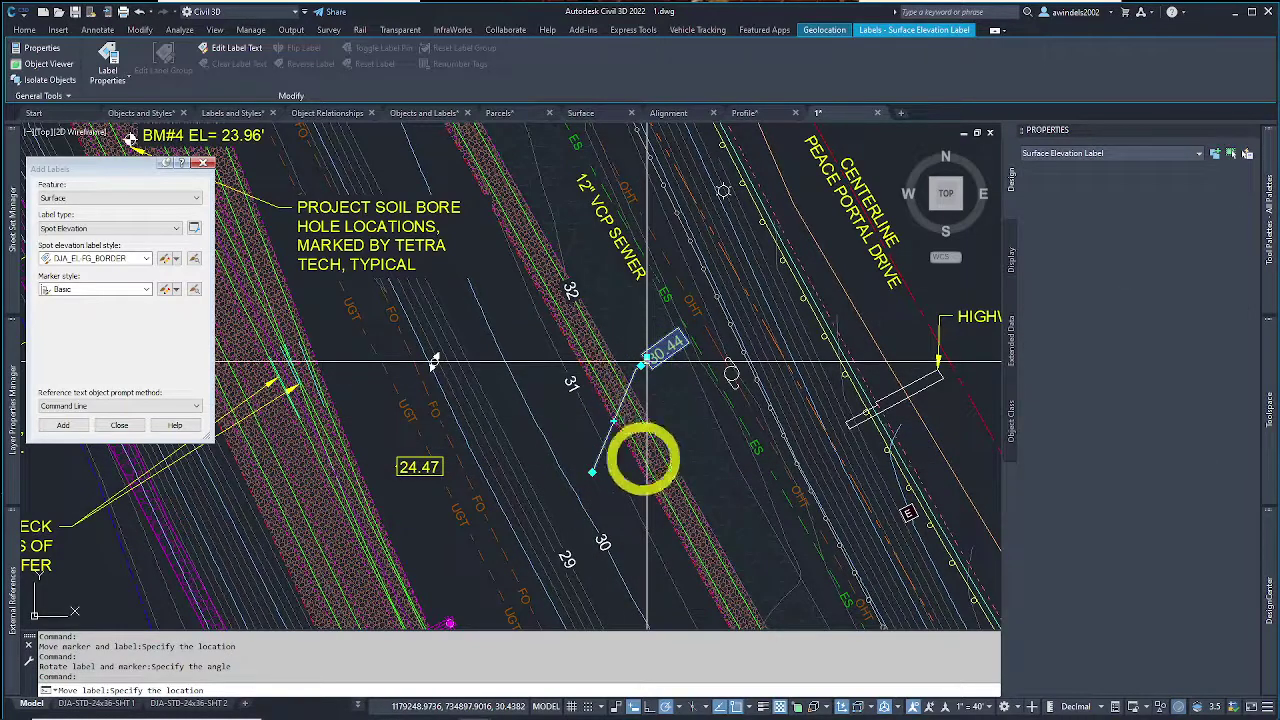
{"action": "left_click", "coordinate": [648, 360]}
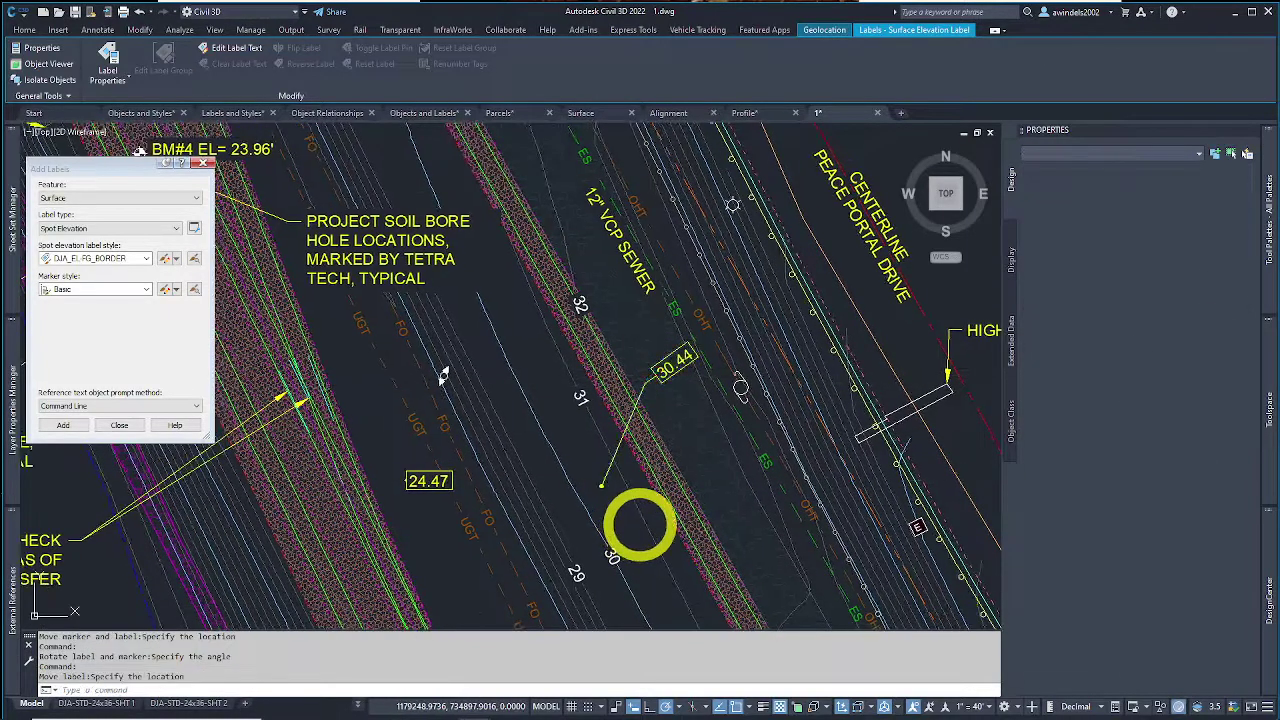
{"action": "key", "text": "Escape"}
Step: Move the unrotated spot elevation label away from its marker toward the 29 contour label so a leader connects them, and deselect it
{"action": "scroll", "coordinate": [612, 488], "scroll_direction": "down", "scroll_amount": 2}
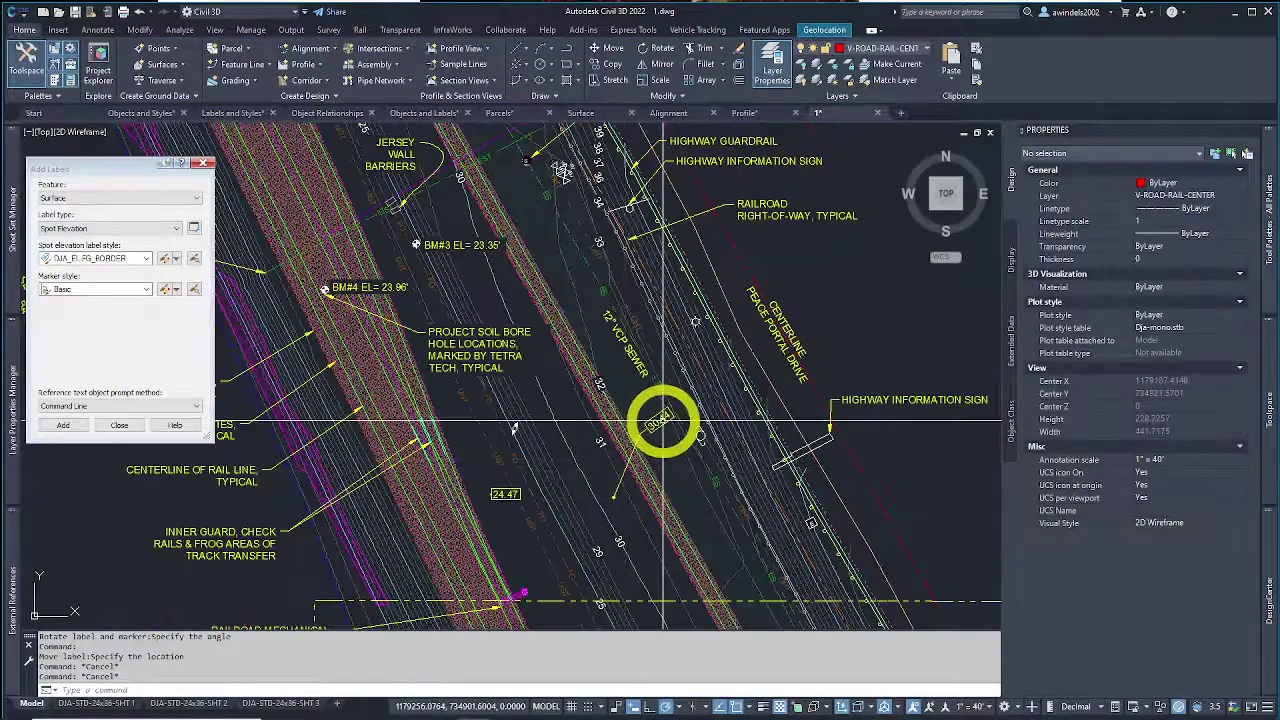
{"action": "scroll", "coordinate": [662, 420], "scroll_direction": "down", "scroll_amount": 1}
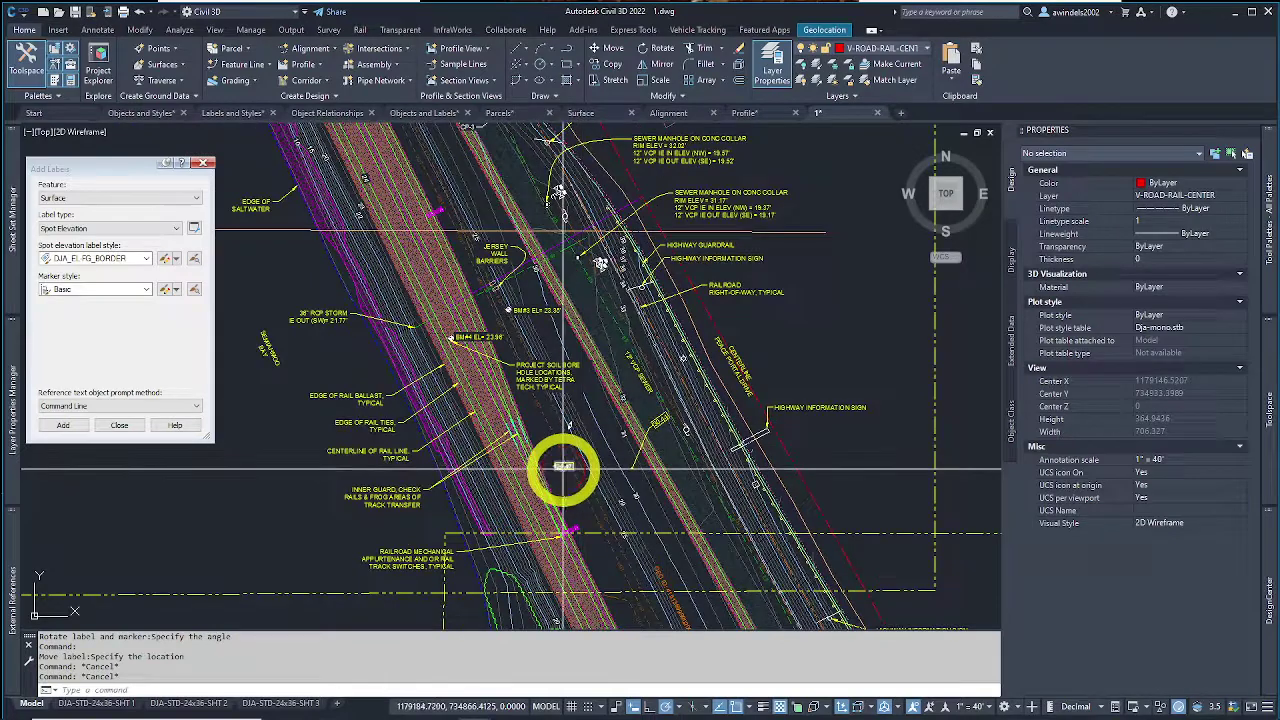
{"action": "left_click", "coordinate": [563, 466]}
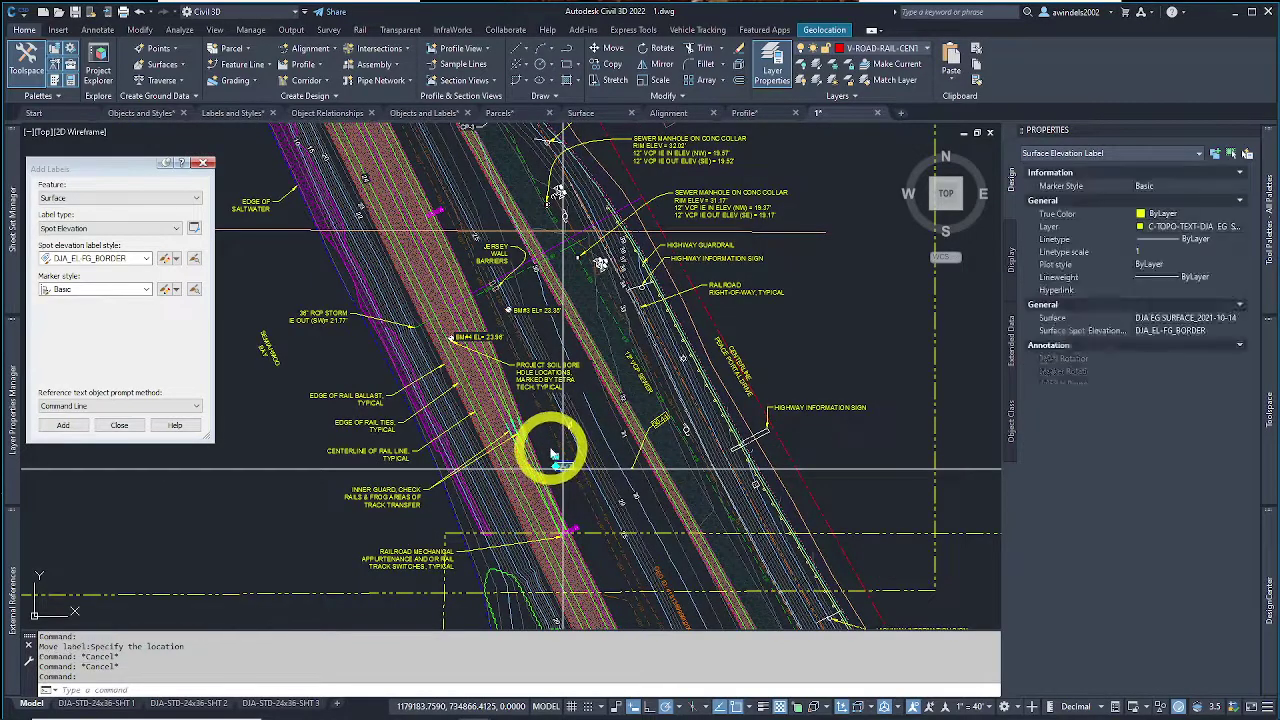
{"action": "left_click", "coordinate": [556, 459]}
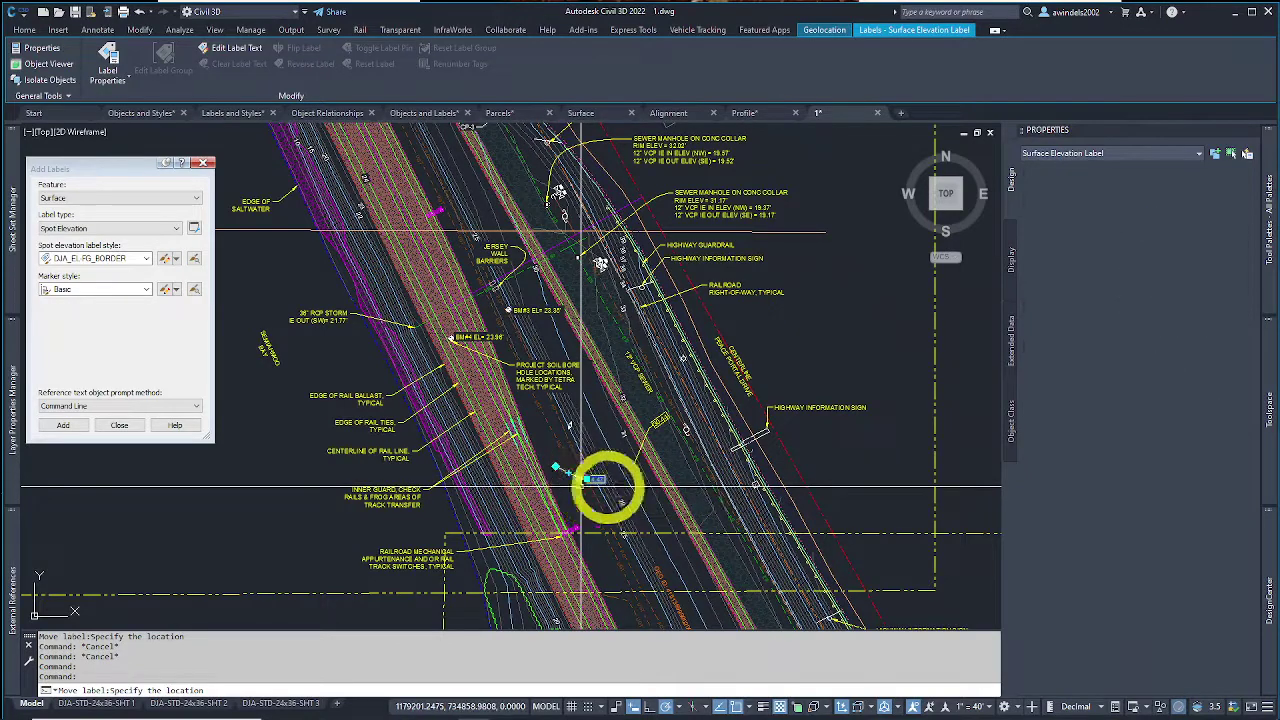
{"action": "left_click", "coordinate": [595, 481]}
{"action": "scroll", "coordinate": [595, 482], "scroll_direction": "up", "scroll_amount": 3}
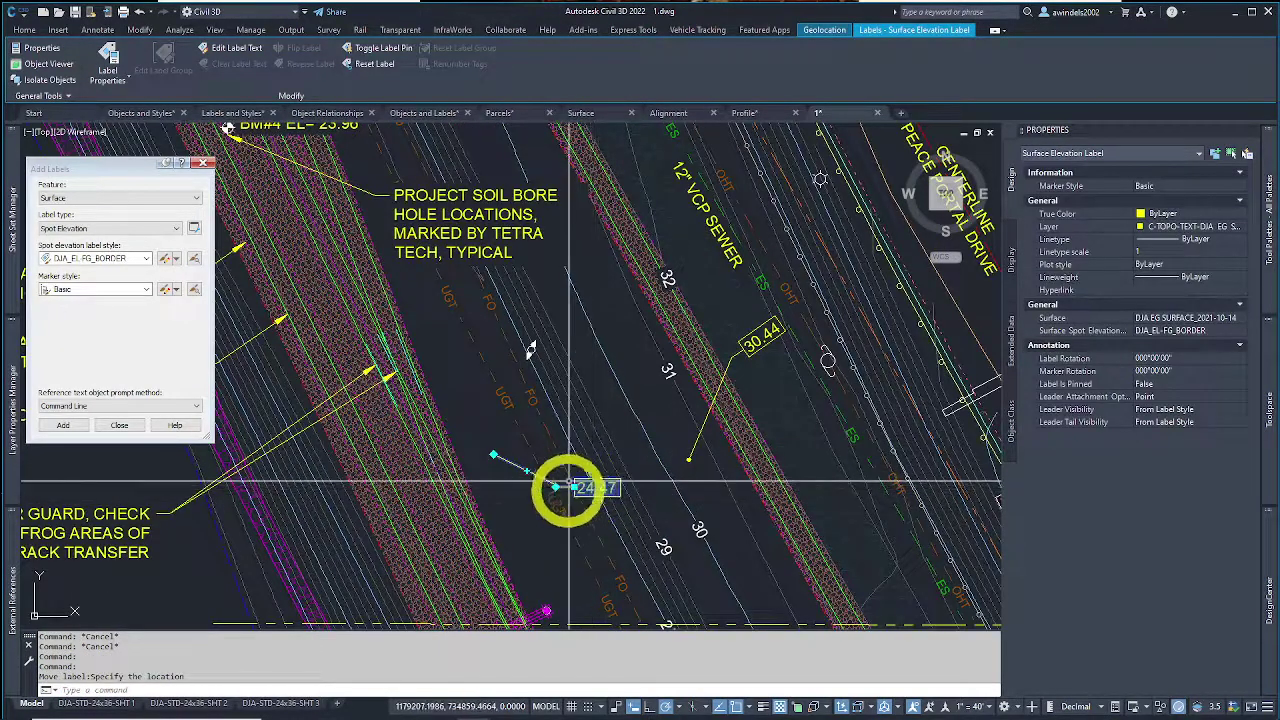
{"action": "left_click", "coordinate": [585, 487]}
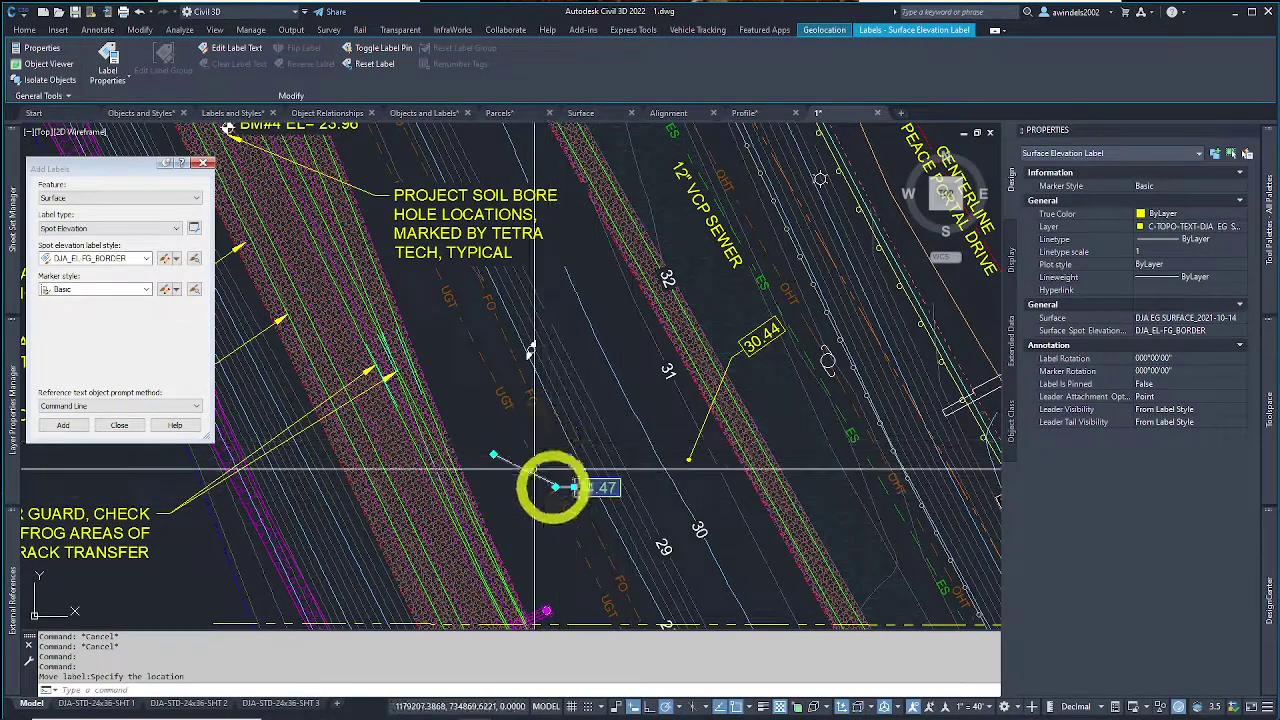
{"action": "key", "text": "Escape"}
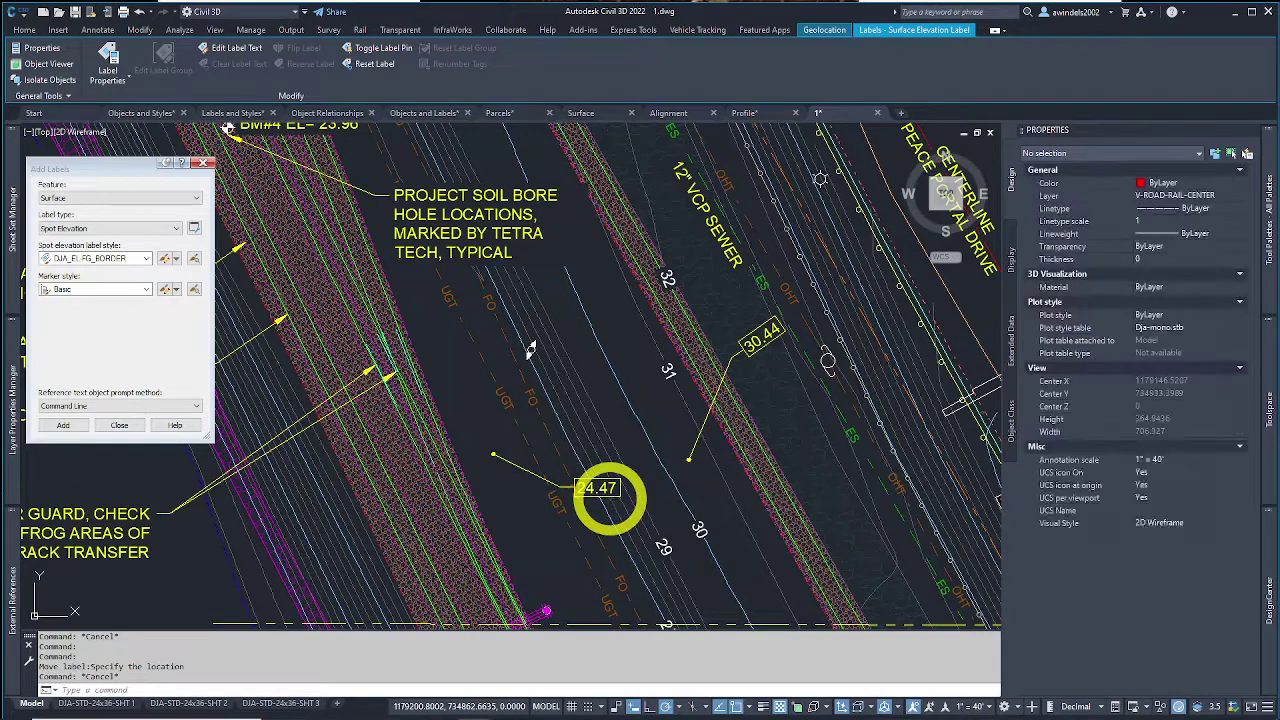
Step: Select the spot elevation label near the 29 contour label, examine its leader and grips up close, and deselect it
{"action": "scroll", "coordinate": [605, 495], "scroll_direction": "down", "scroll_amount": 3}
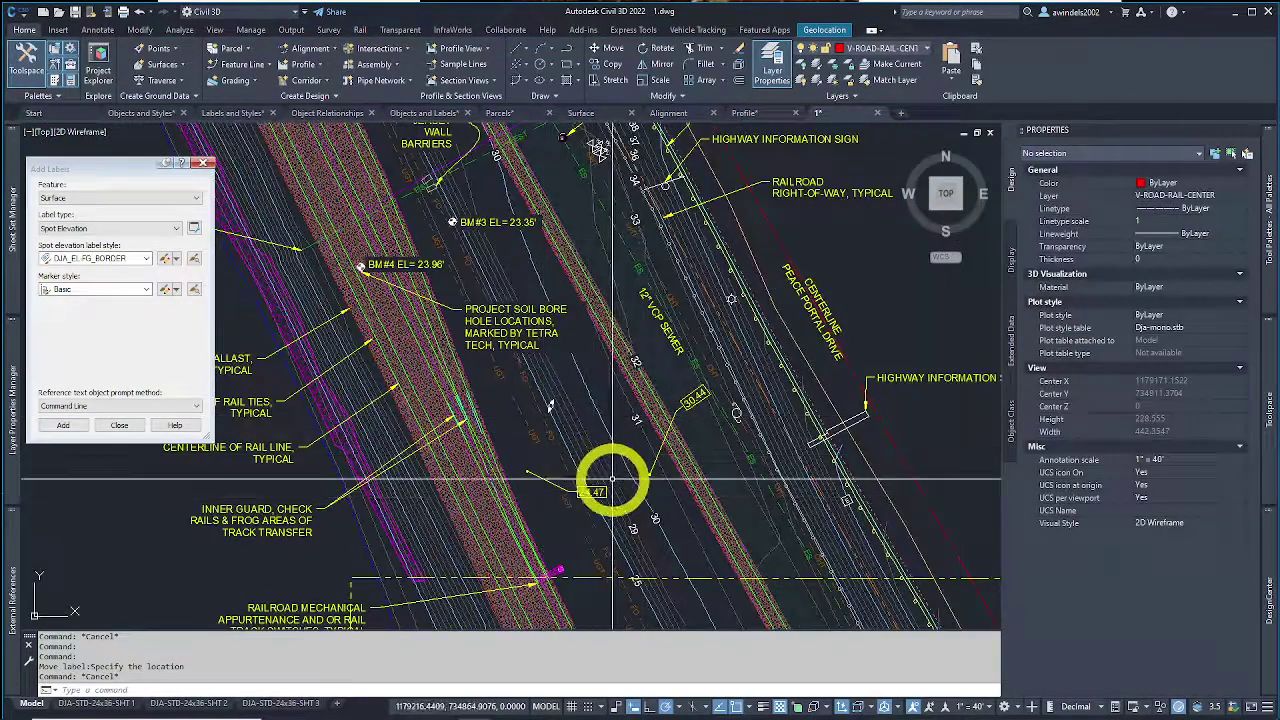
{"action": "left_click", "coordinate": [604, 491]}
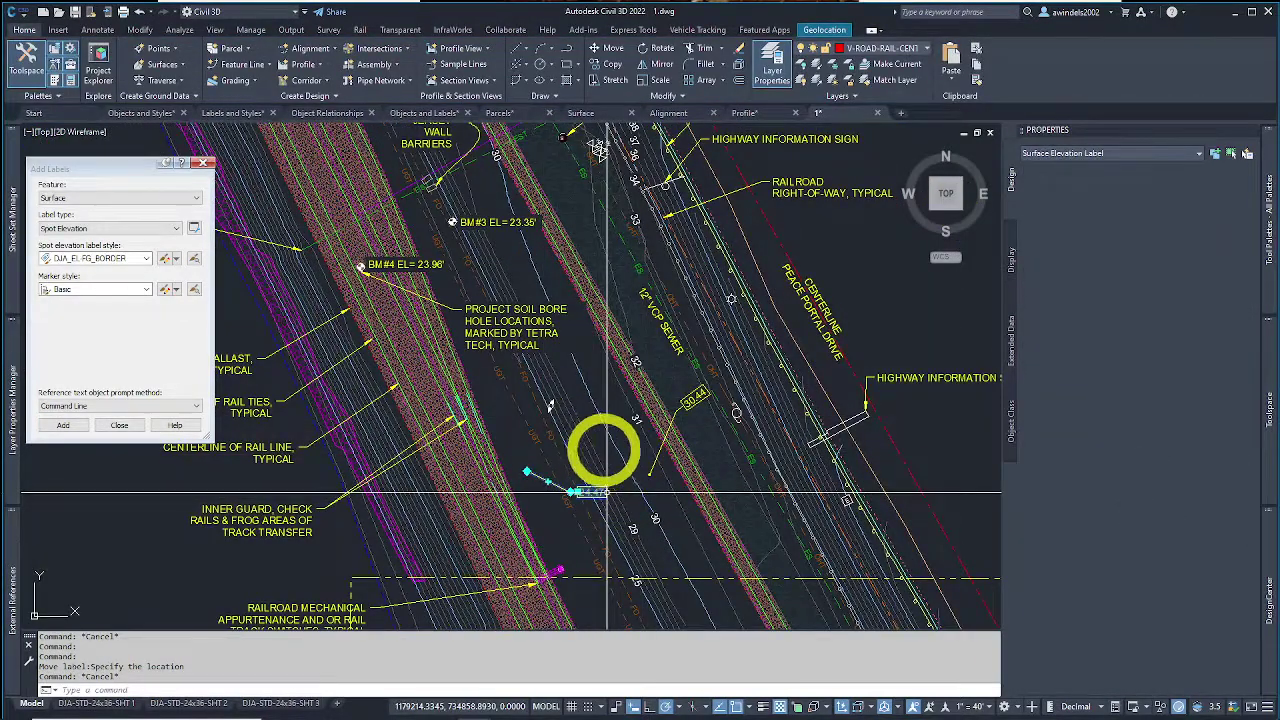
{"action": "middle_click_drag", "start_coordinate": [607, 491], "coordinate": [617, 484]}
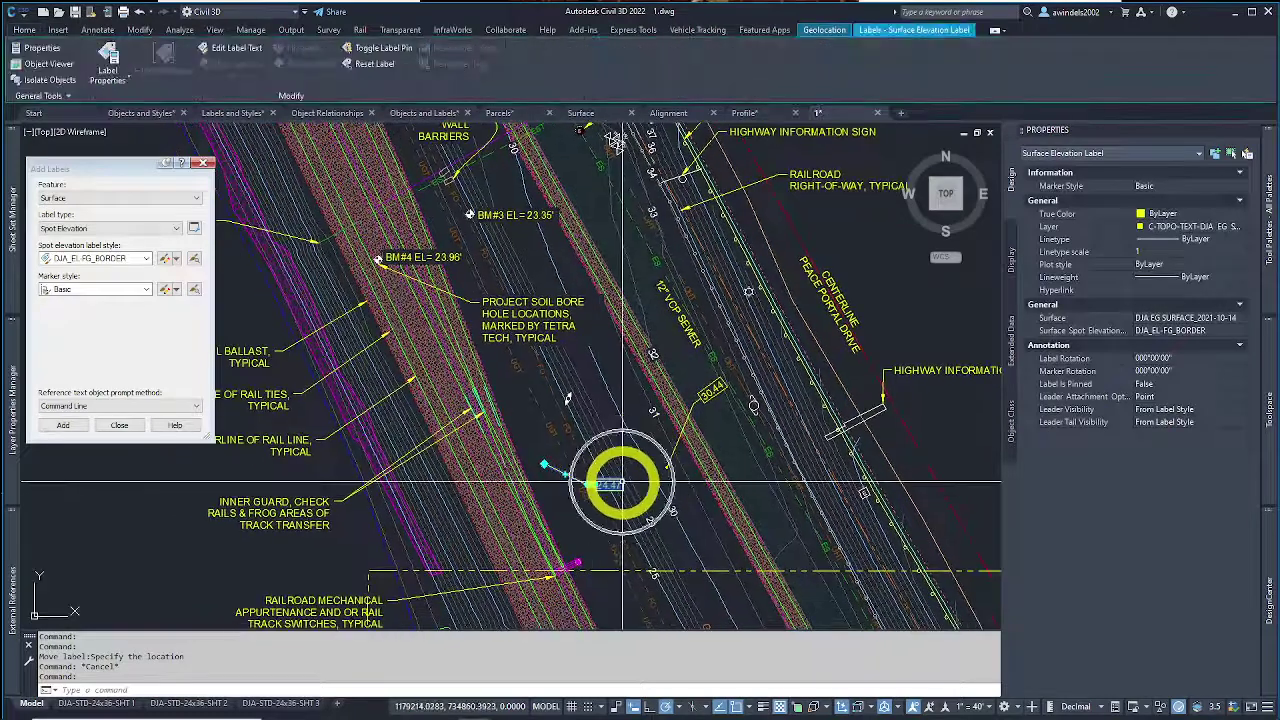
{"action": "scroll", "coordinate": [617, 484], "scroll_direction": "up", "scroll_amount": 6}
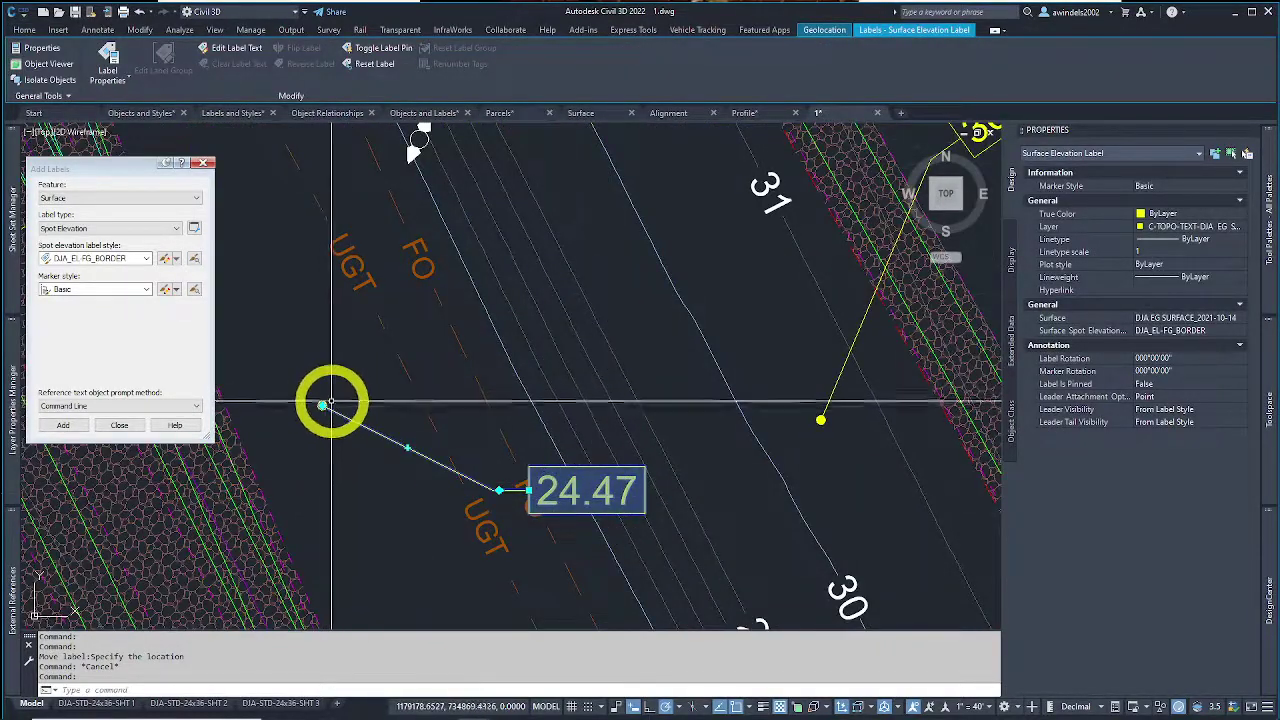
{"action": "left_click", "coordinate": [563, 490]}
{"action": "scroll", "coordinate": [563, 490], "scroll_direction": "down", "scroll_amount": 6}
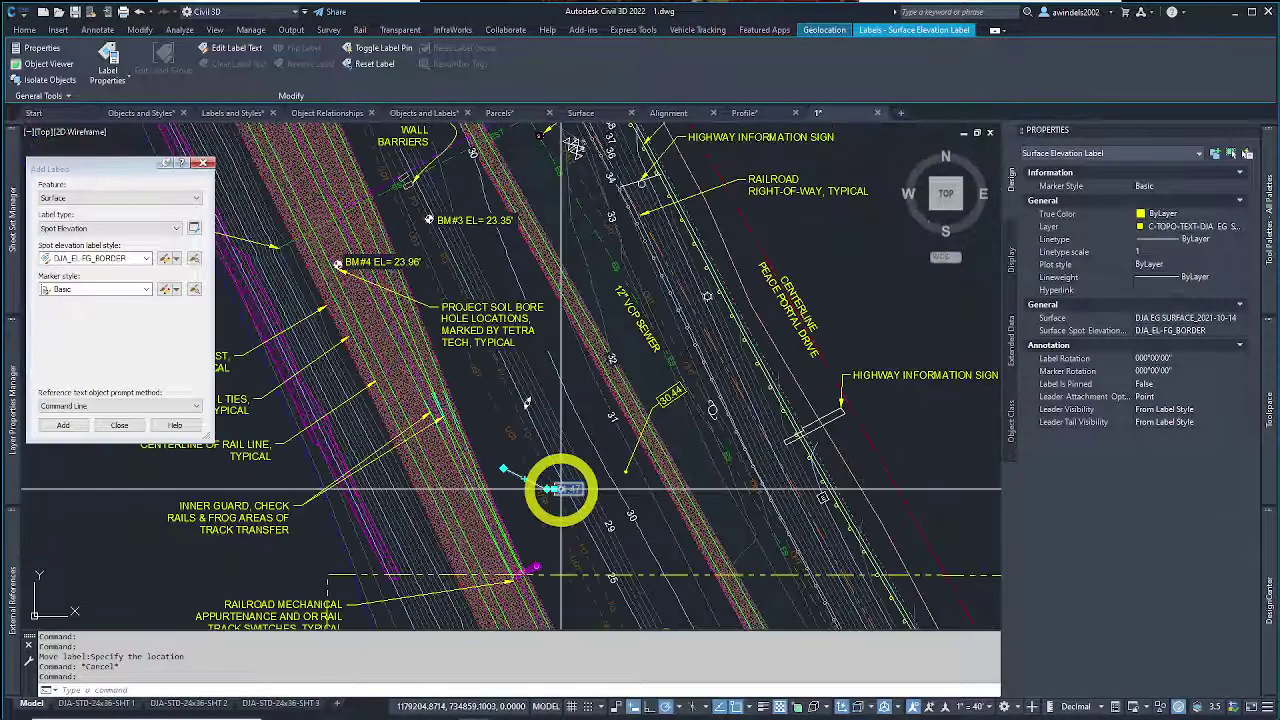
{"action": "key", "text": "Escape"}
{"action": "middle_click_drag", "start_coordinate": [608, 463], "coordinate": [577, 451]}
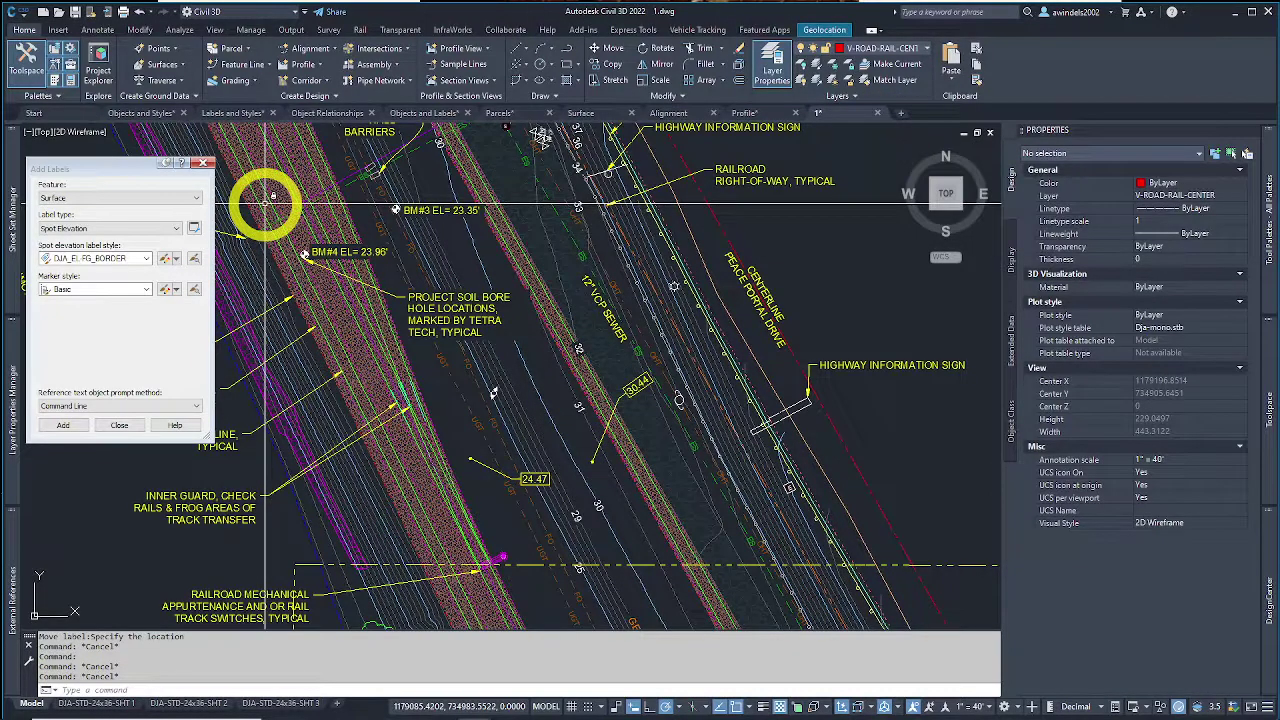
Step: Switch to the Object Relationships drawing, activate the plan viewport and examine the Existing Ground surface around the road corridor
{"action": "left_click", "coordinate": [332, 113]}
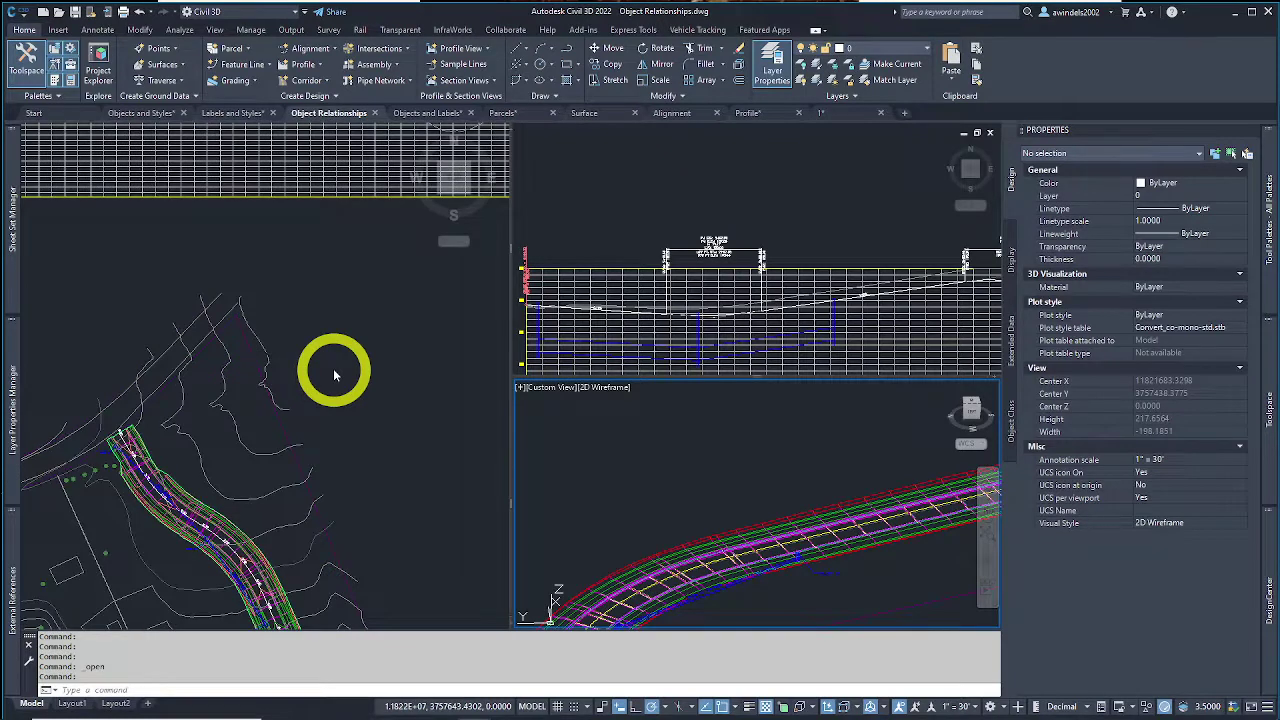
{"action": "left_click", "coordinate": [198, 486]}
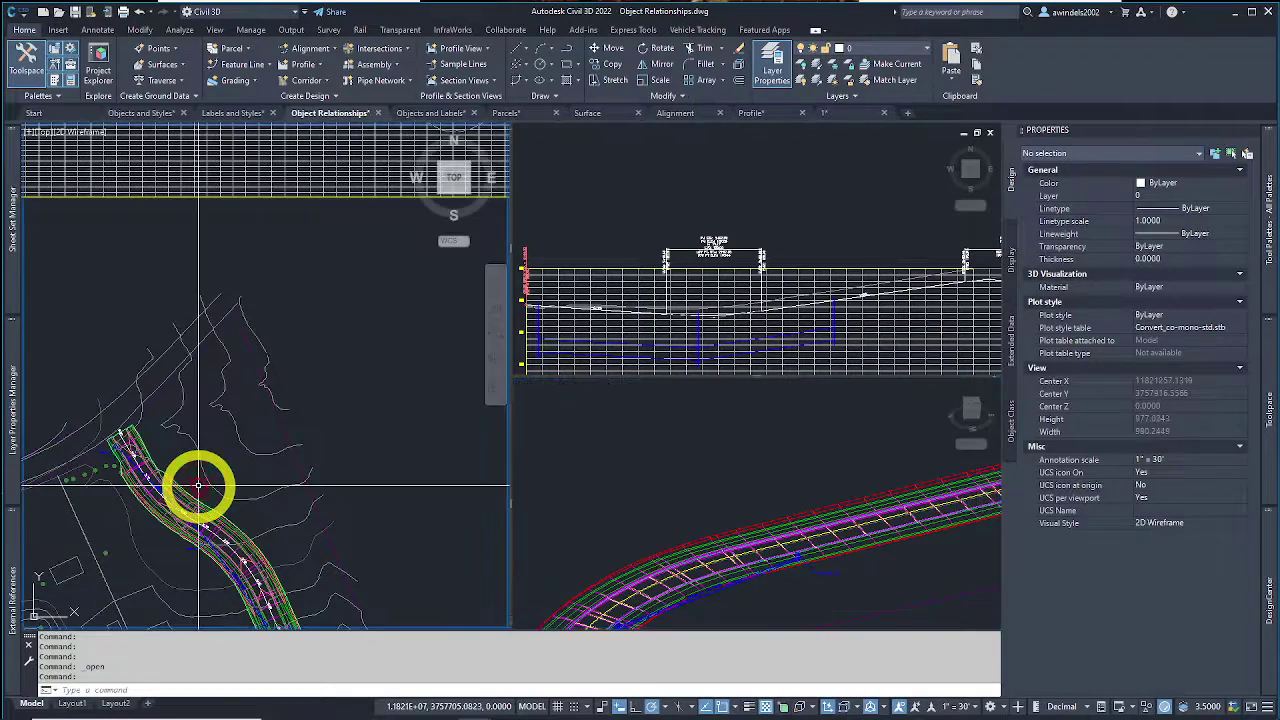
{"action": "mouse_move", "coordinate": [235, 430]}
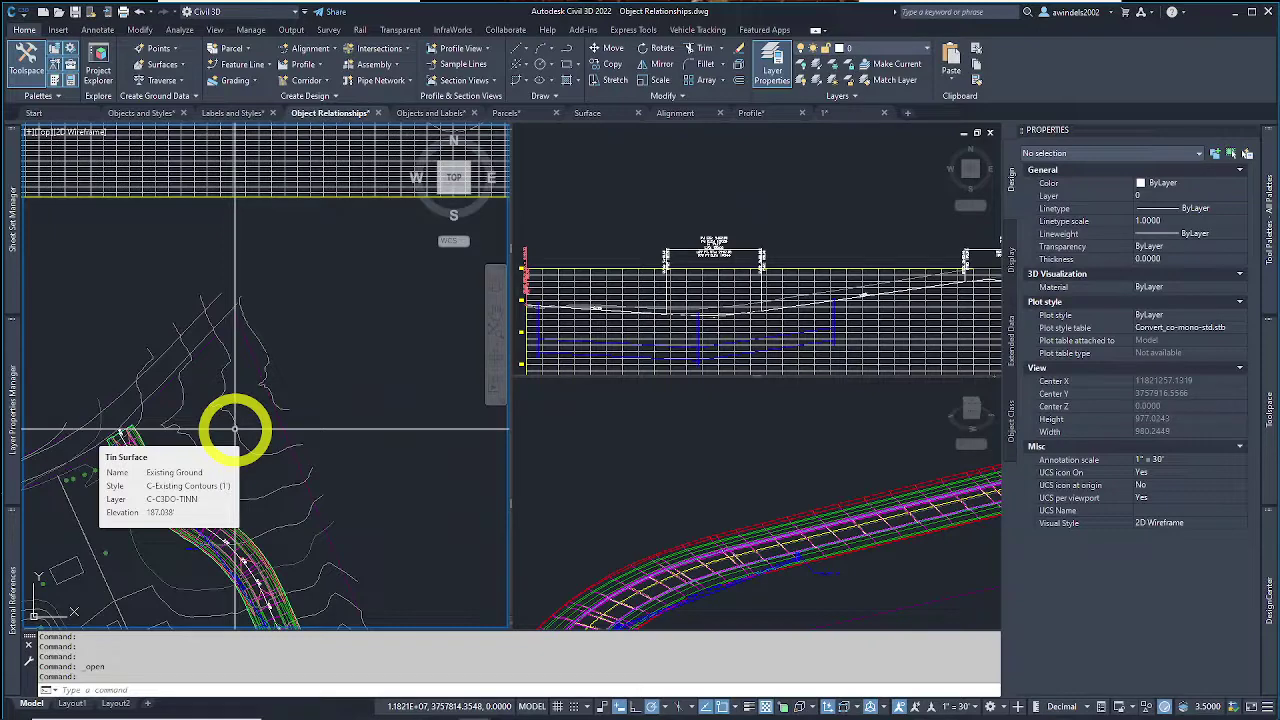
{"action": "scroll", "coordinate": [283, 371], "scroll_direction": "down", "scroll_amount": 5}
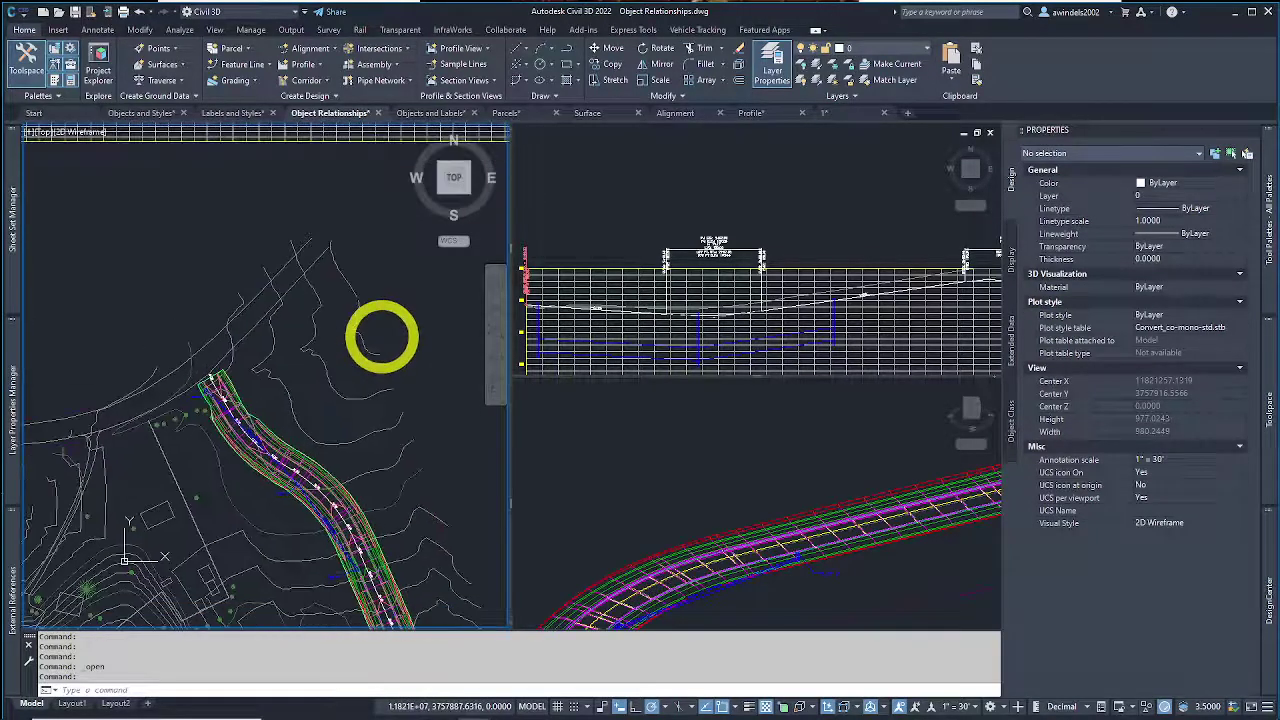
{"action": "middle_click_drag", "start_coordinate": [300, 290], "coordinate": [314, 367]}
{"action": "scroll", "coordinate": [251, 343], "scroll_direction": "up", "scroll_amount": 3}
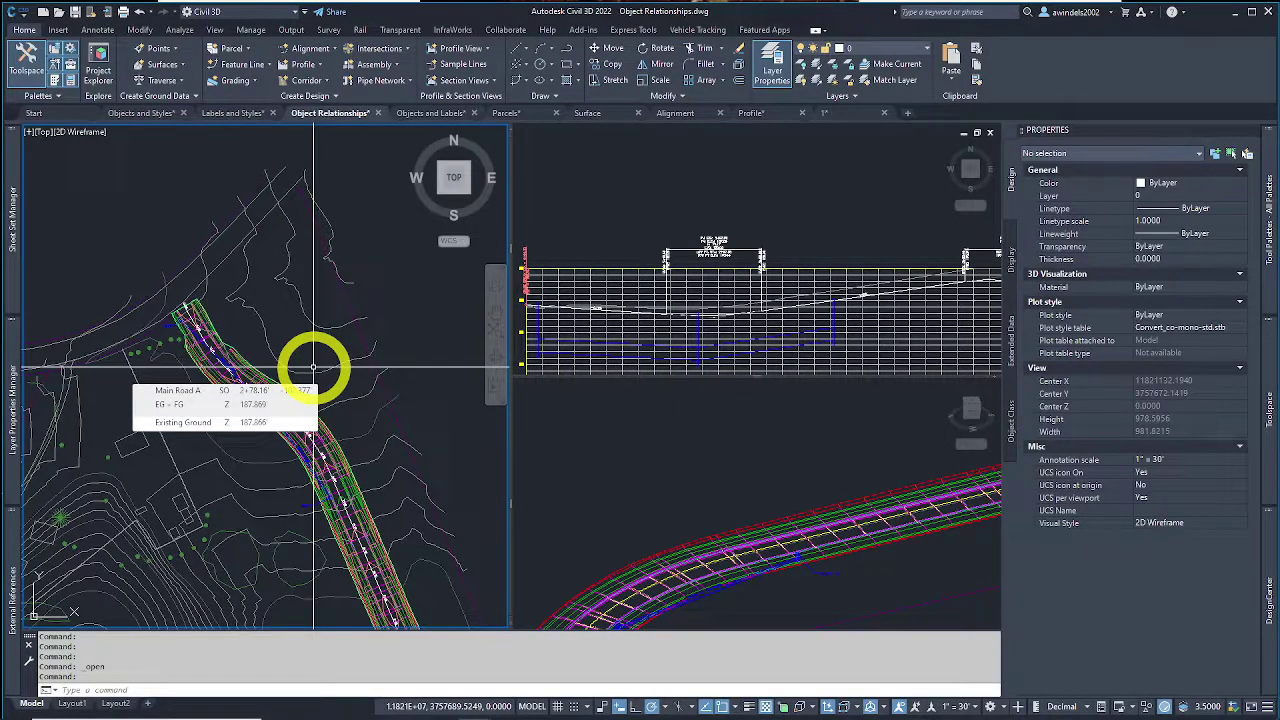
{"action": "key", "text": "Escape"}
{"action": "key", "text": "Escape"}
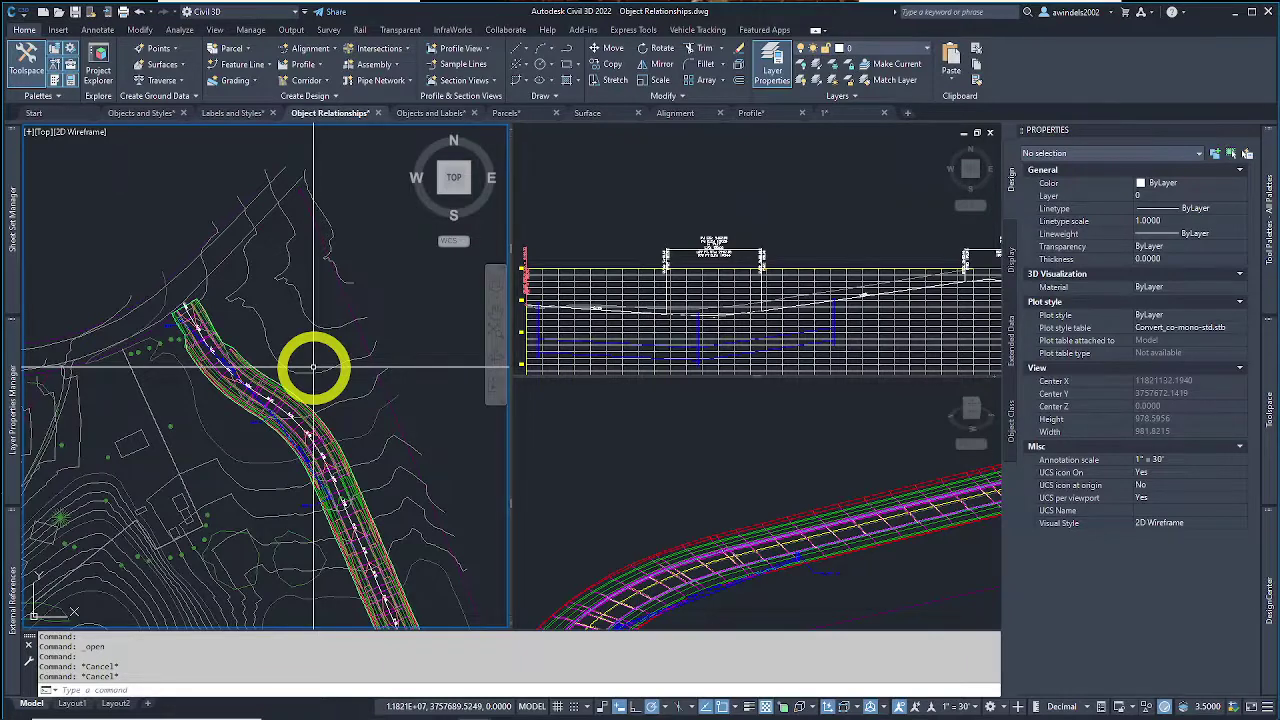
Step: Select the Main Road A alignment in the plan viewport and follow its course along the corridor past the sharp bend
{"action": "mouse_move", "coordinate": [314, 368]}
{"action": "middle_mouse_down"}
{"action": "mouse_move", "coordinate": [354, 306]}
{"action": "mouse_move", "coordinate": [341, 297]}
{"action": "middle_mouse_up"}
{"action": "scroll", "coordinate": [234, 282], "scroll_direction": "up", "scroll_amount": 5}
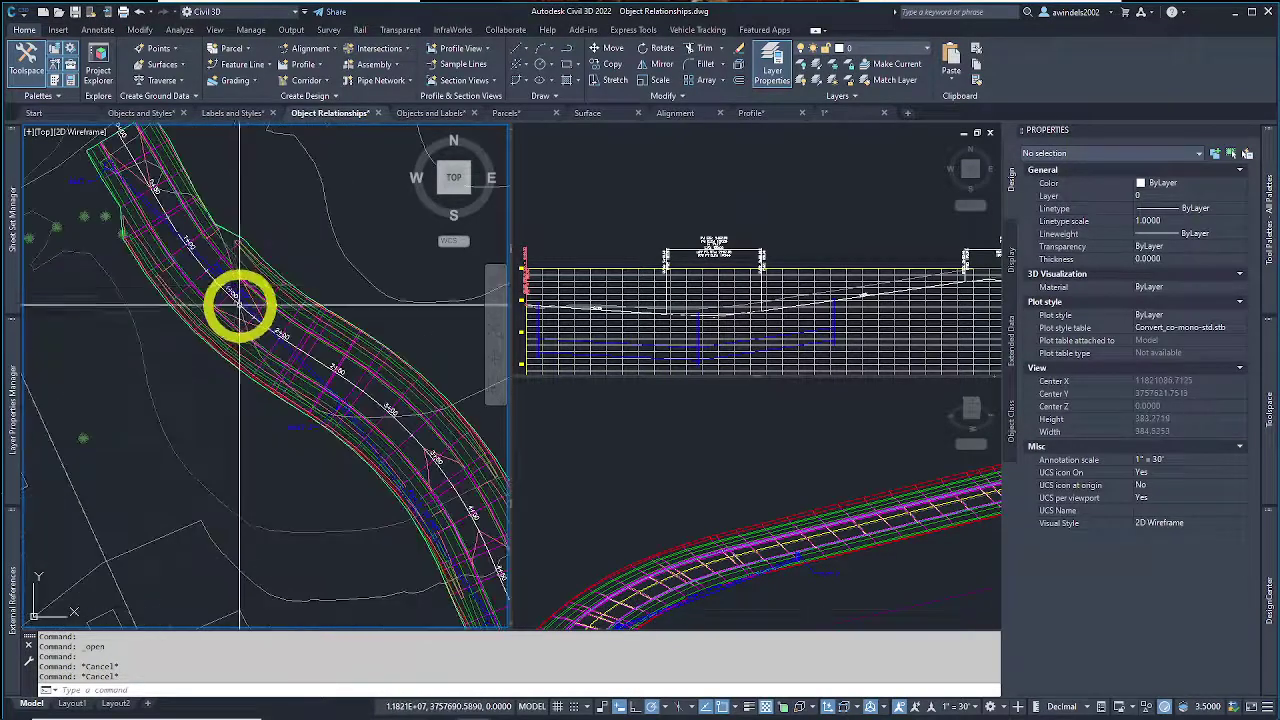
{"action": "left_click", "coordinate": [230, 291]}
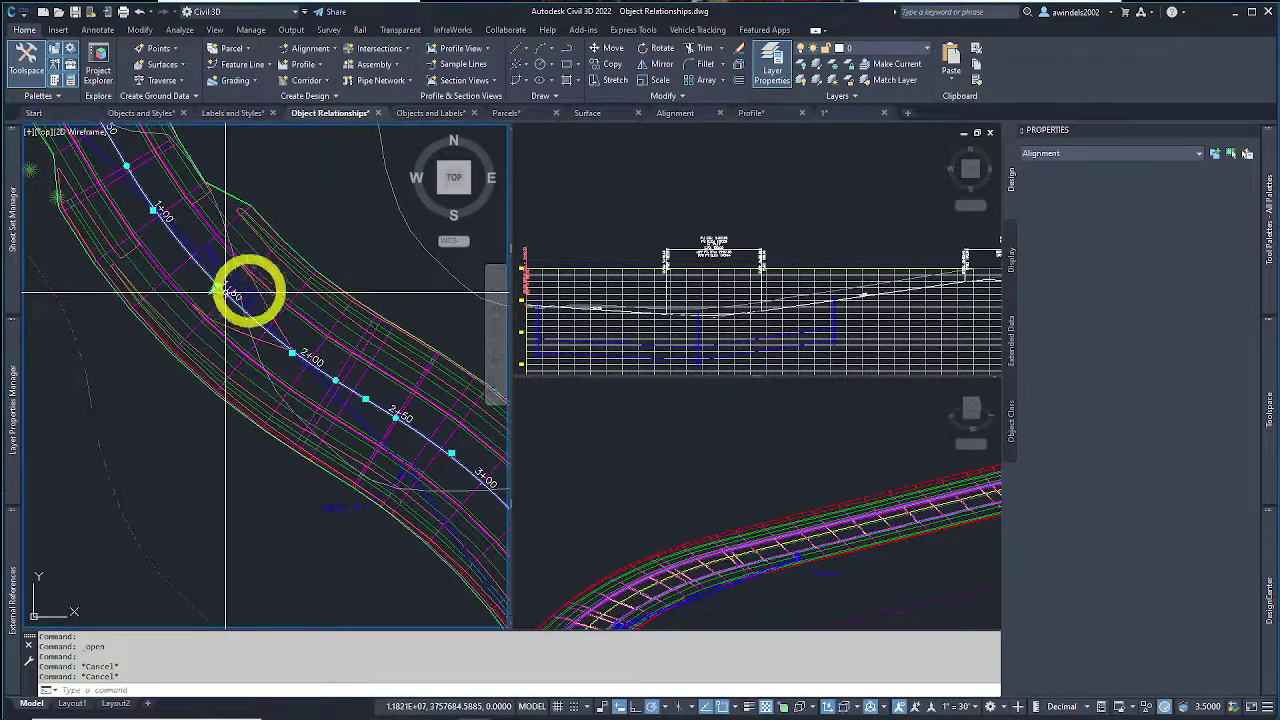
{"action": "scroll", "coordinate": [247, 275], "scroll_direction": "down", "scroll_amount": 3}
{"action": "middle_click_drag", "start_coordinate": [323, 329], "coordinate": [304, 288]}
{"action": "scroll", "coordinate": [304, 288], "scroll_direction": "down", "scroll_amount": 2}
{"action": "left_click", "coordinate": [341, 322]}
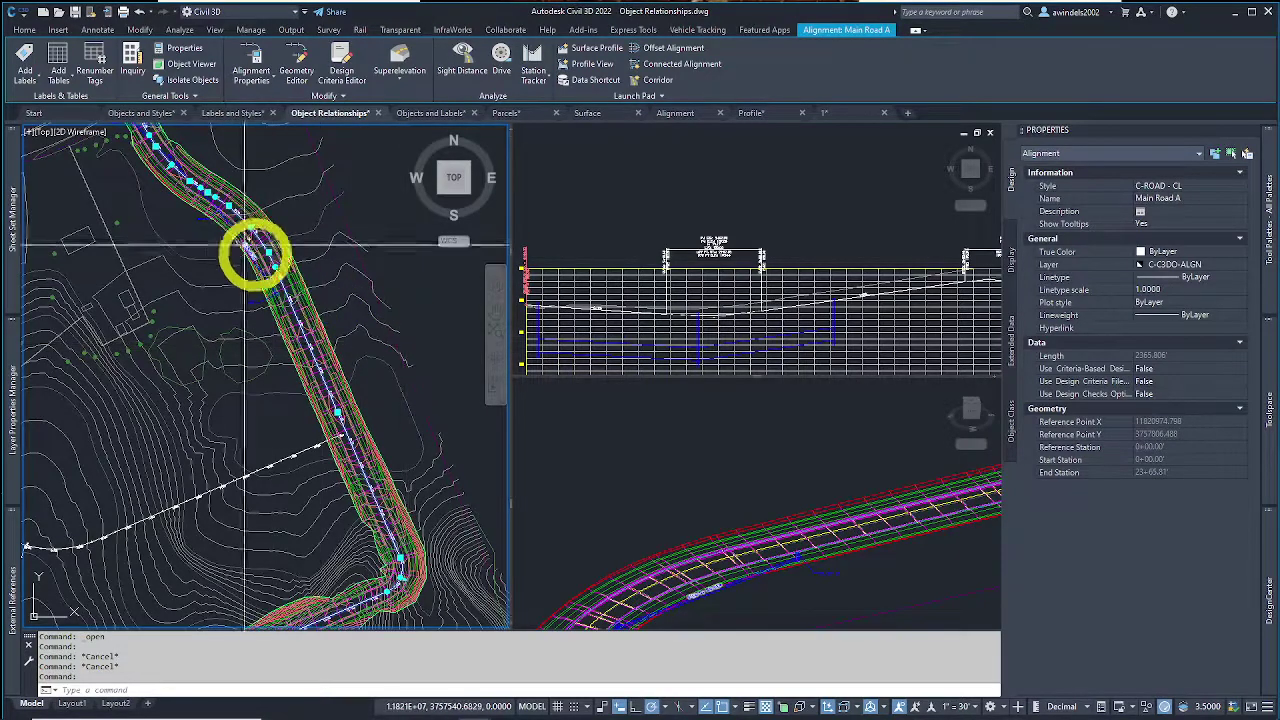
{"action": "middle_click_drag", "start_coordinate": [303, 333], "coordinate": [289, 231]}
{"action": "middle_click_drag", "start_coordinate": [376, 374], "coordinate": [386, 269]}
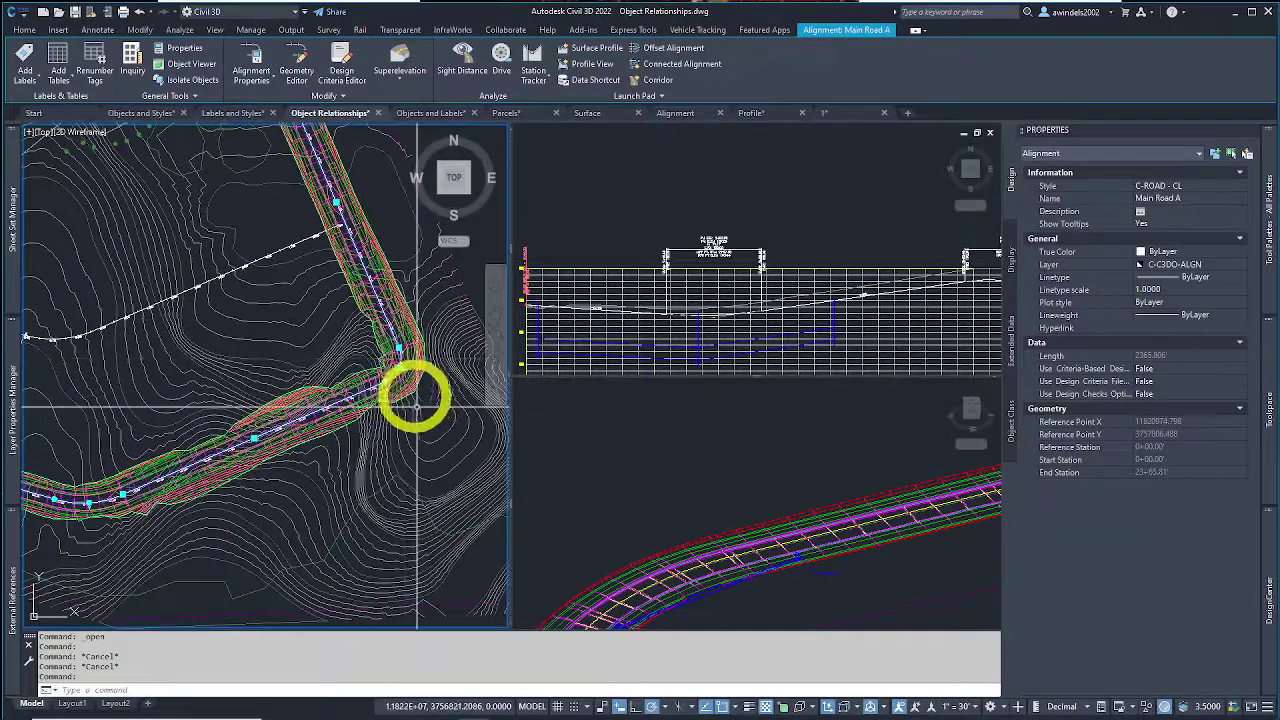
{"action": "mouse_move", "coordinate": [420, 391]}
{"action": "middle_mouse_down"}
{"action": "mouse_move", "coordinate": [426, 423]}
{"action": "mouse_move", "coordinate": [428, 405]}
{"action": "middle_mouse_up"}
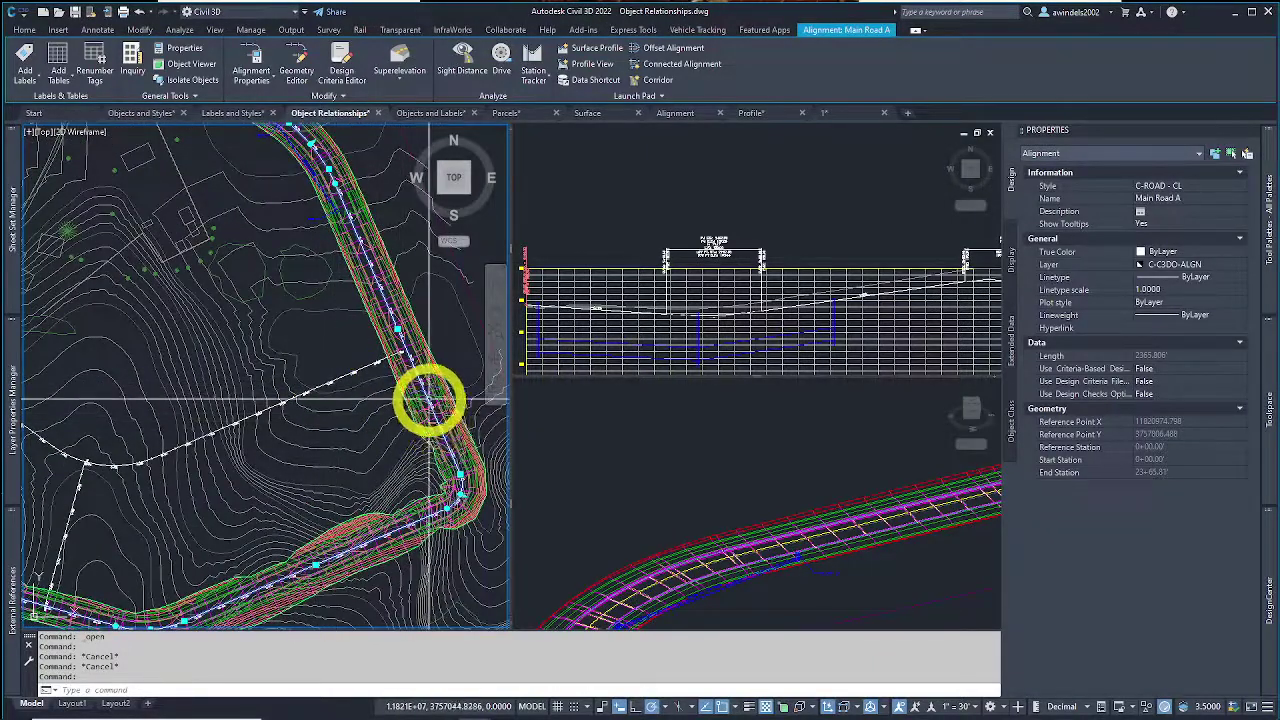
Step: Inspect the corridor up close around stations 3+00 to 4+50 of Main Road A, and clear the alignment selection
{"action": "scroll", "coordinate": [407, 296], "scroll_direction": "up", "scroll_amount": 4}
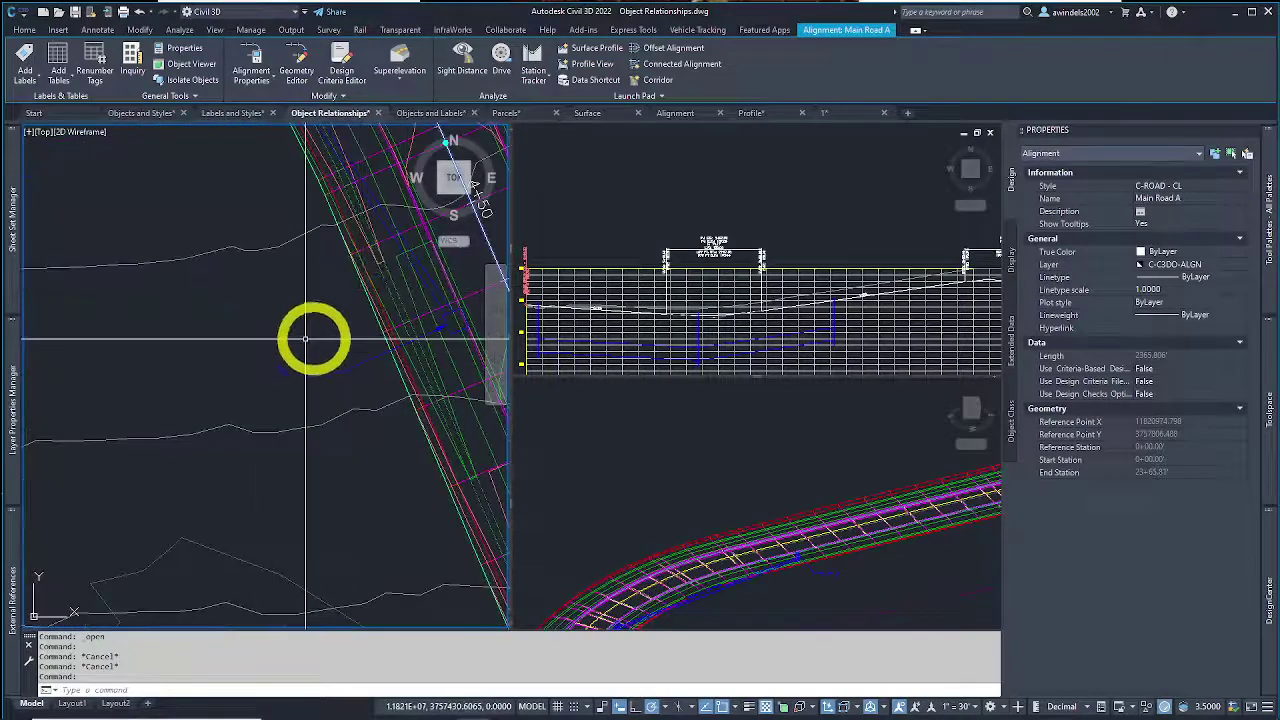
{"action": "middle_click_drag", "start_coordinate": [448, 314], "coordinate": [352, 313]}
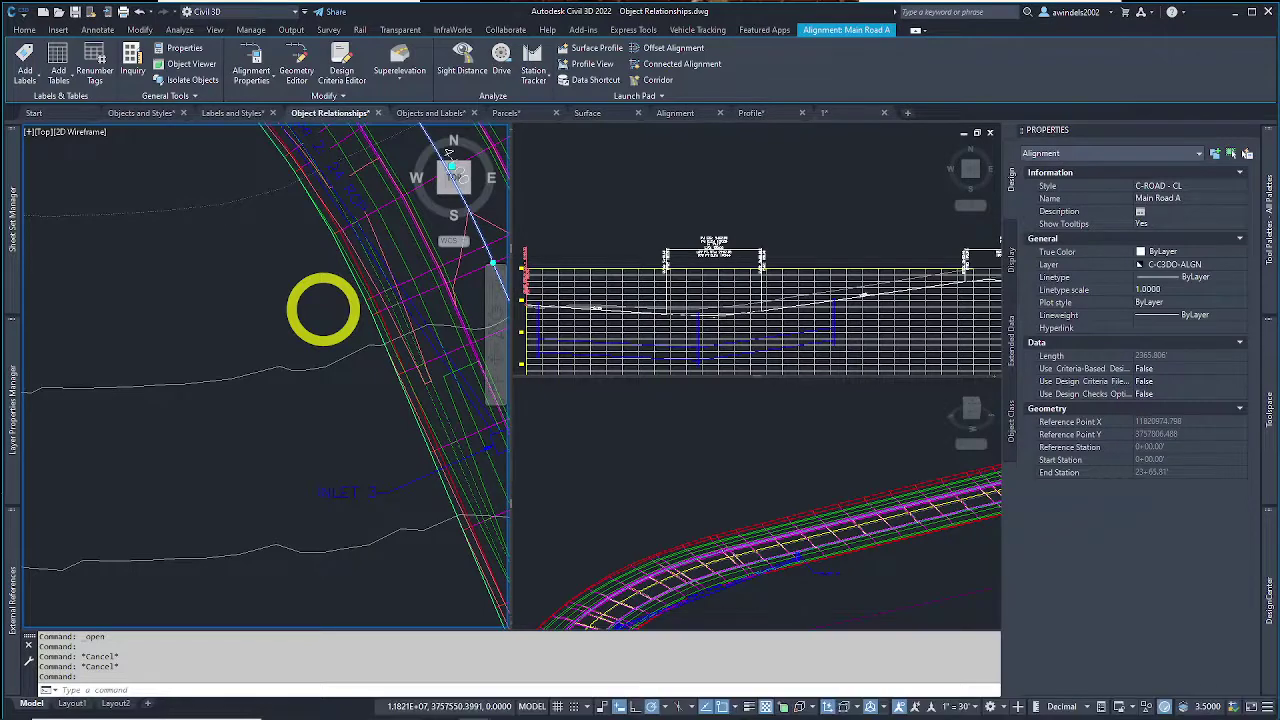
{"action": "left_click", "coordinate": [322, 308]}
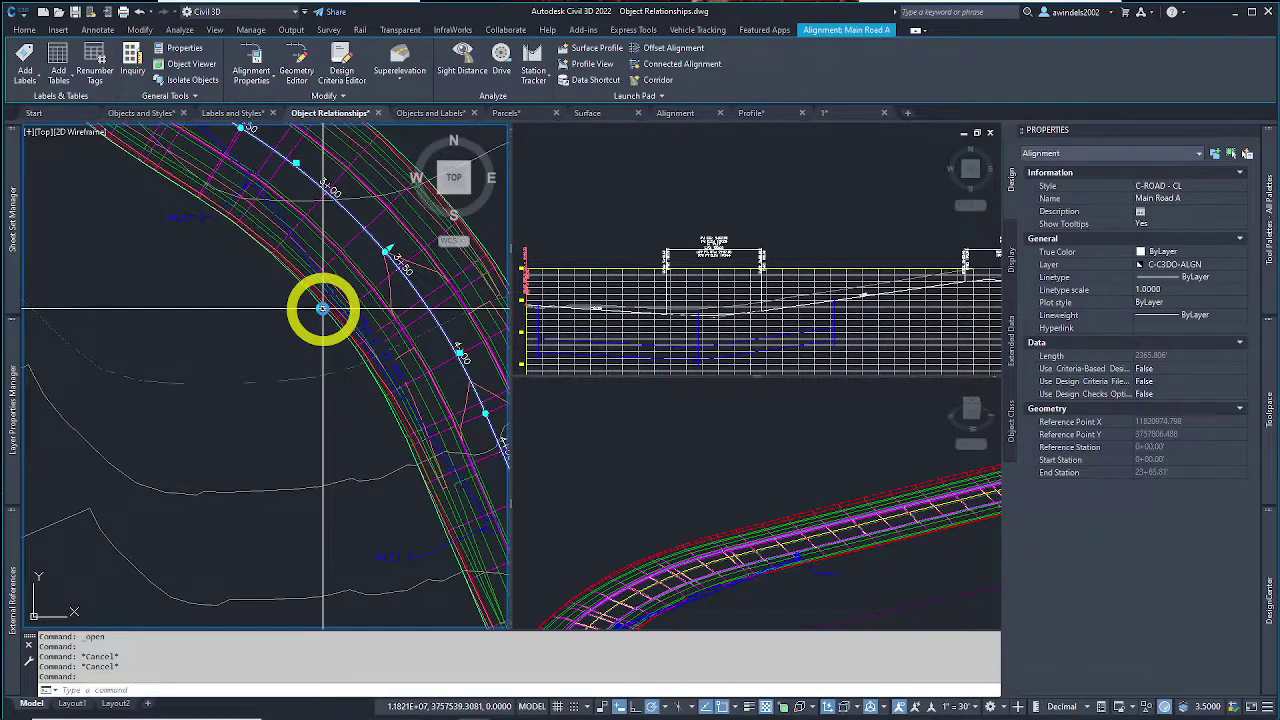
{"action": "key", "text": "Escape"}
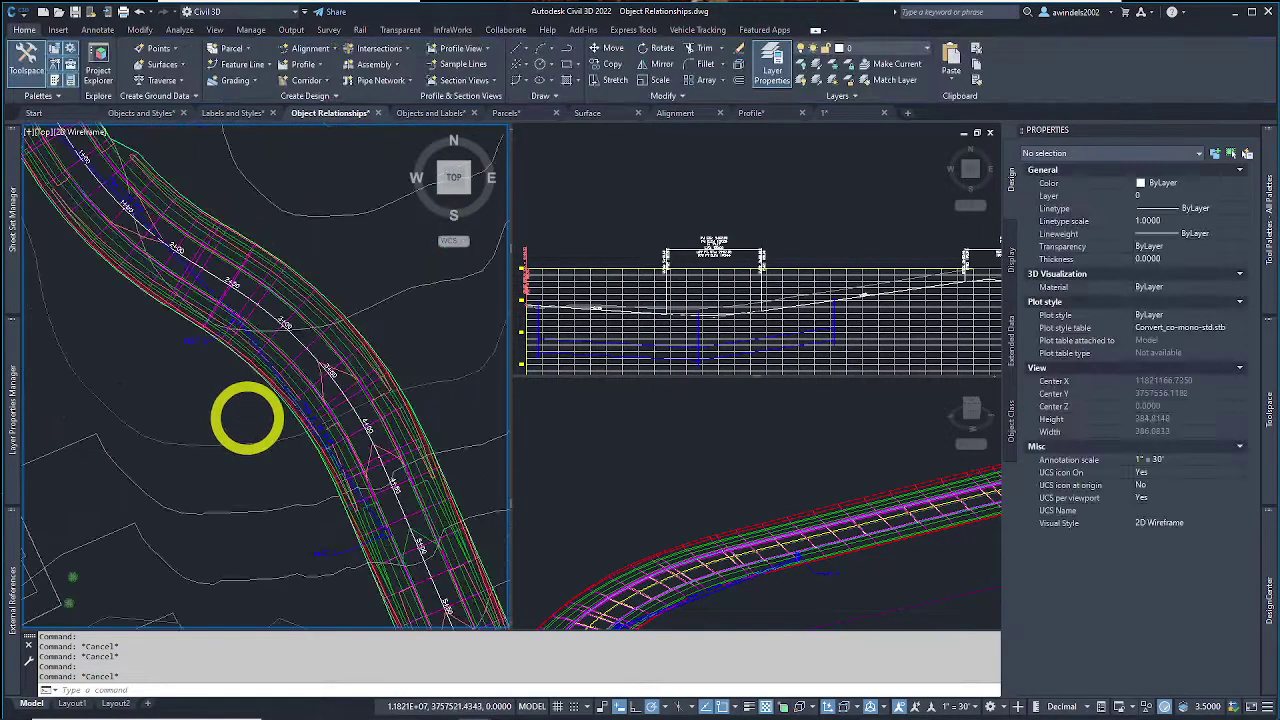
Step: Select the Main Road A alignment again and inspect its design profile in the profile view above the plan
{"action": "left_click", "coordinate": [278, 370]}
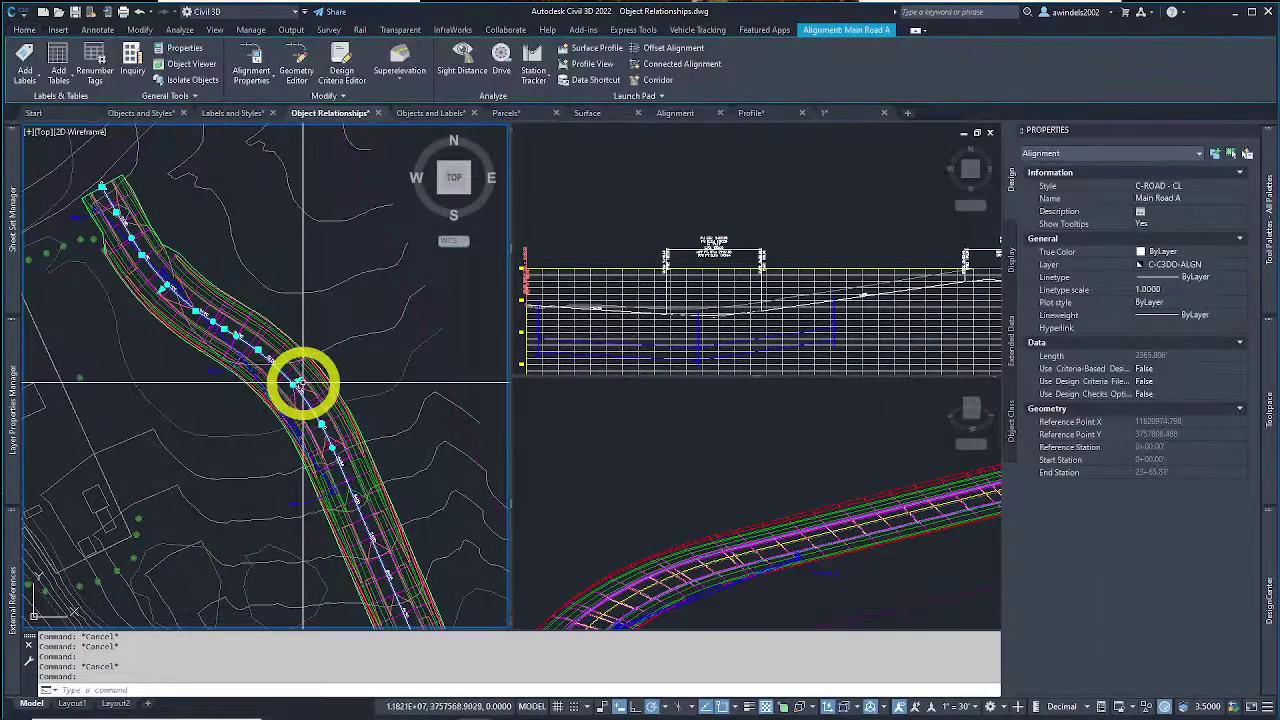
{"action": "scroll", "coordinate": [314, 380], "scroll_direction": "down", "scroll_amount": 5}
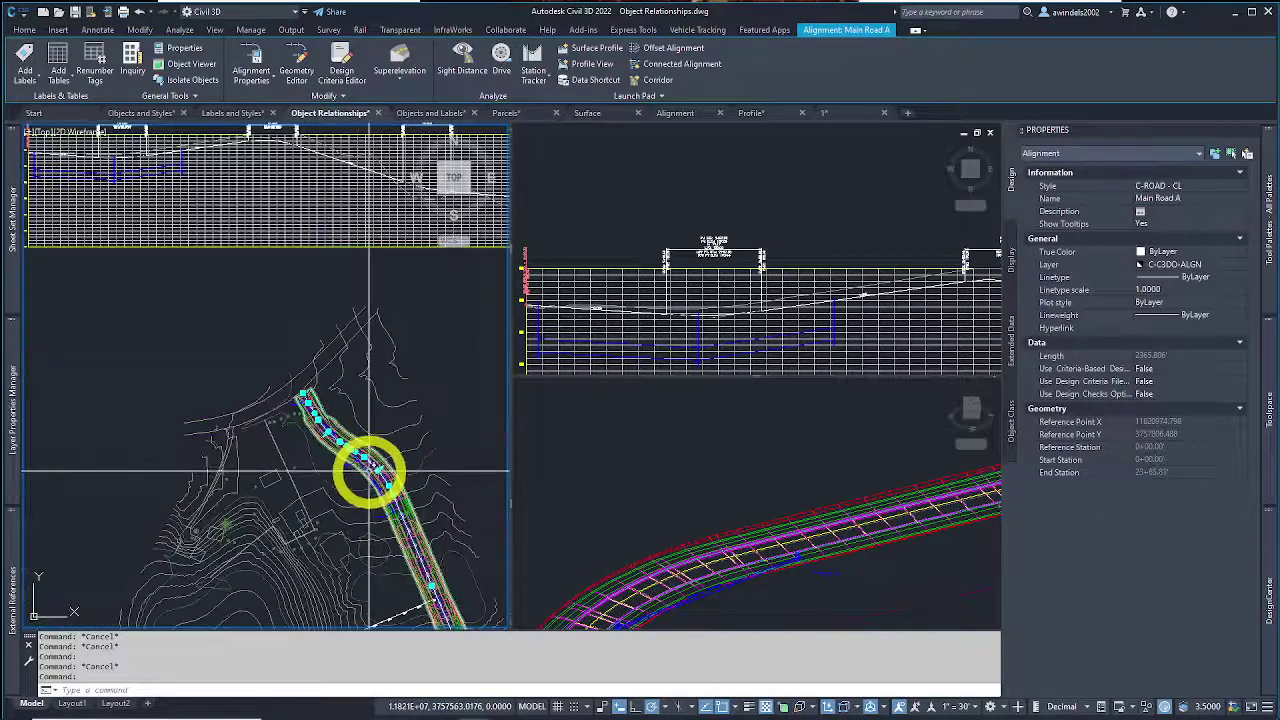
{"action": "scroll", "coordinate": [309, 400], "scroll_direction": "down", "scroll_amount": 3}
{"action": "scroll", "coordinate": [234, 277], "scroll_direction": "up", "scroll_amount": 3}
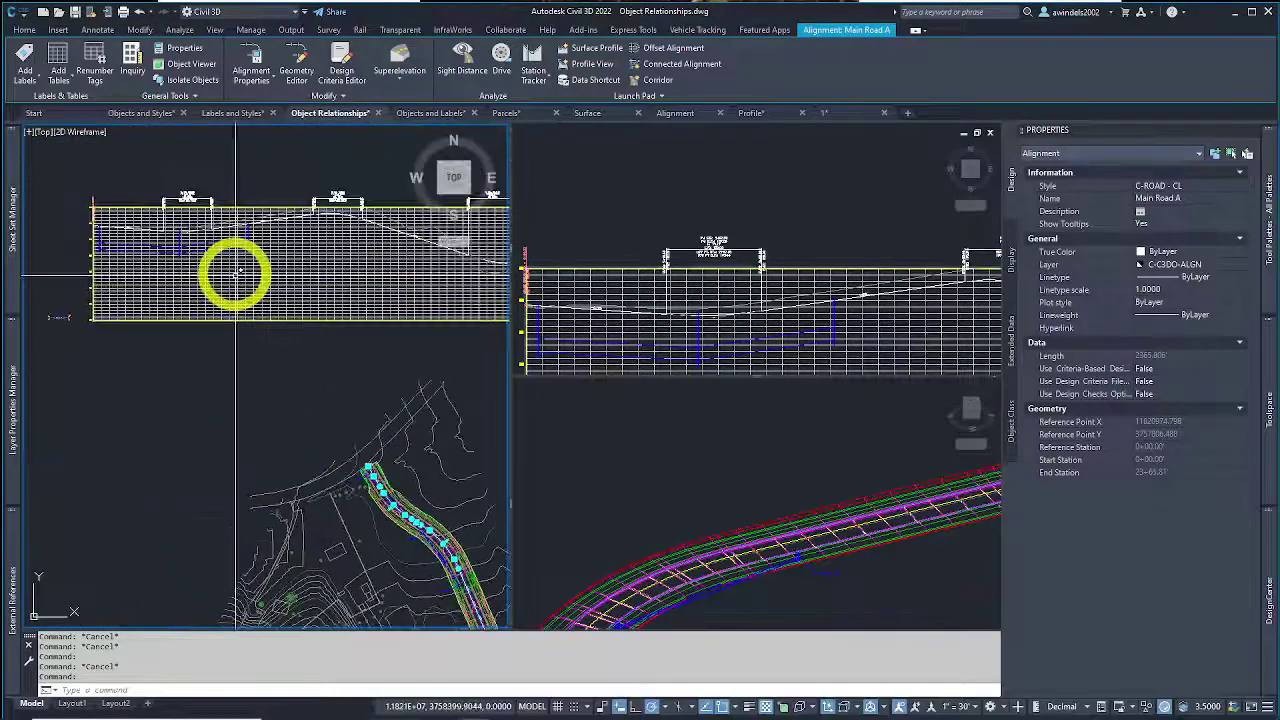
{"action": "mouse_move", "coordinate": [160, 228]}
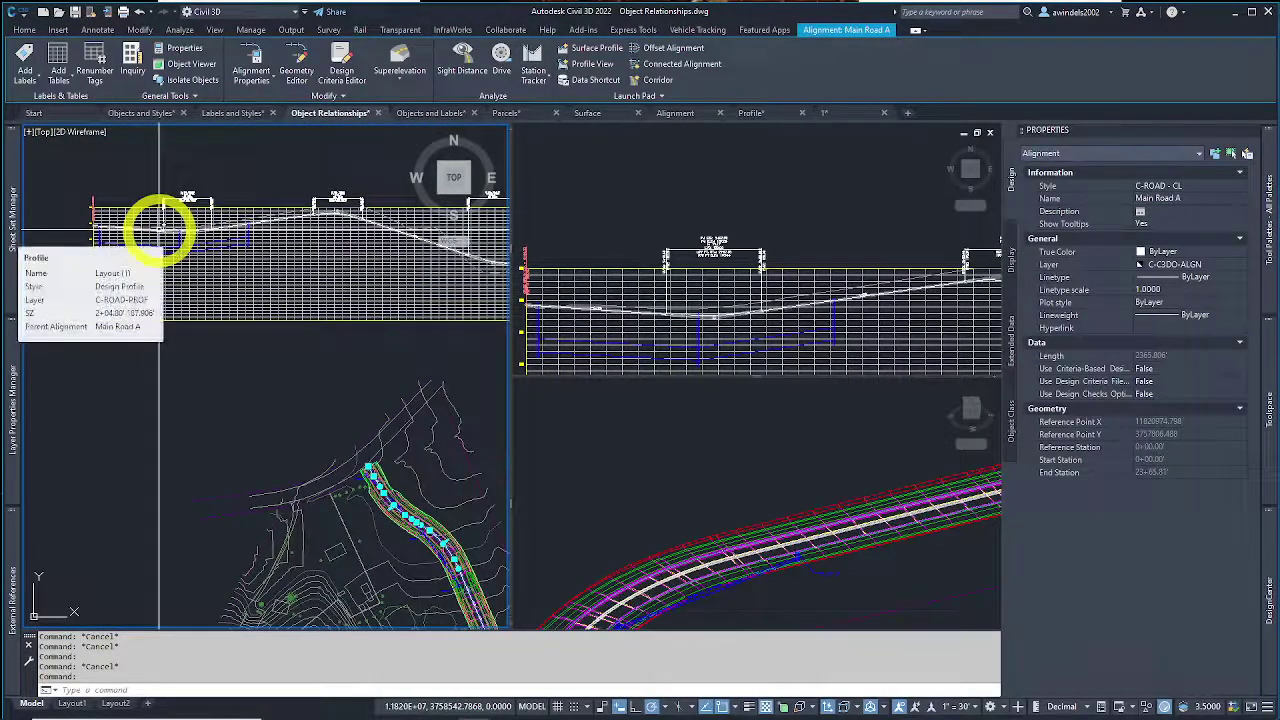
Step: Select the first storm pipe and its downstream structure in the profile view, inspect their properties, and clear the selection
{"action": "scroll", "coordinate": [186, 251], "scroll_direction": "up", "scroll_amount": 5}
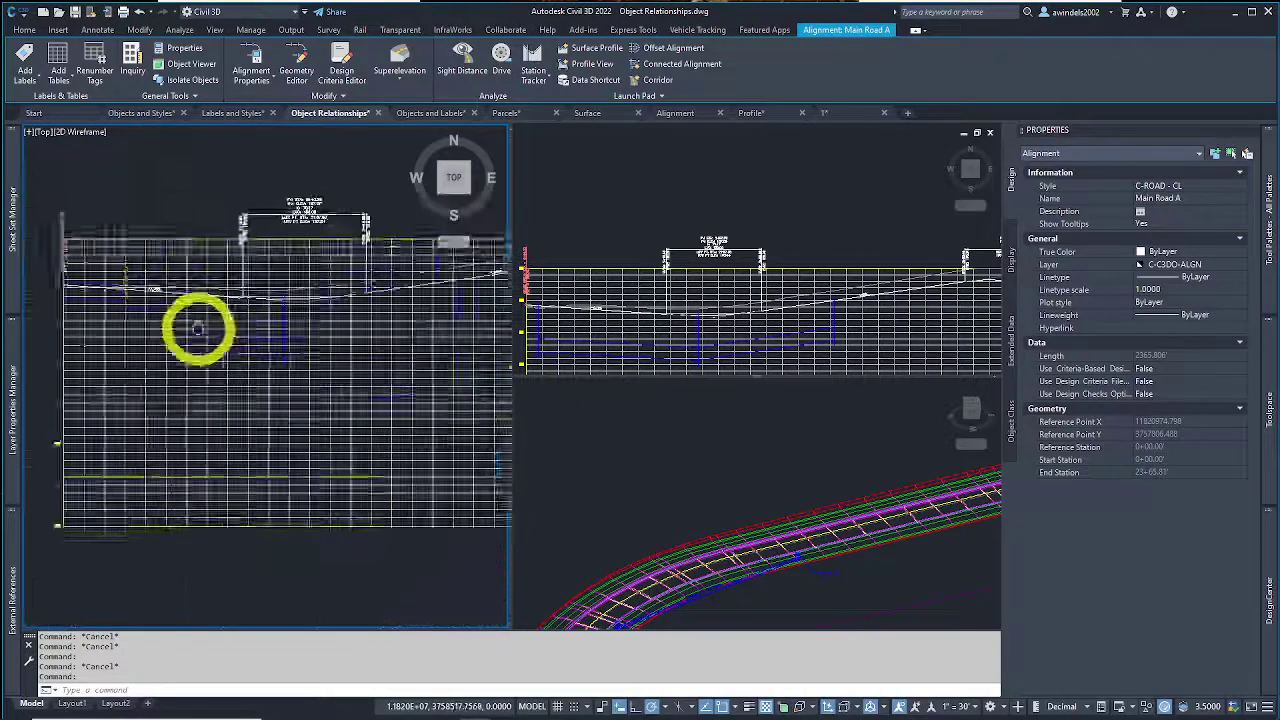
{"action": "left_click", "coordinate": [209, 349]}
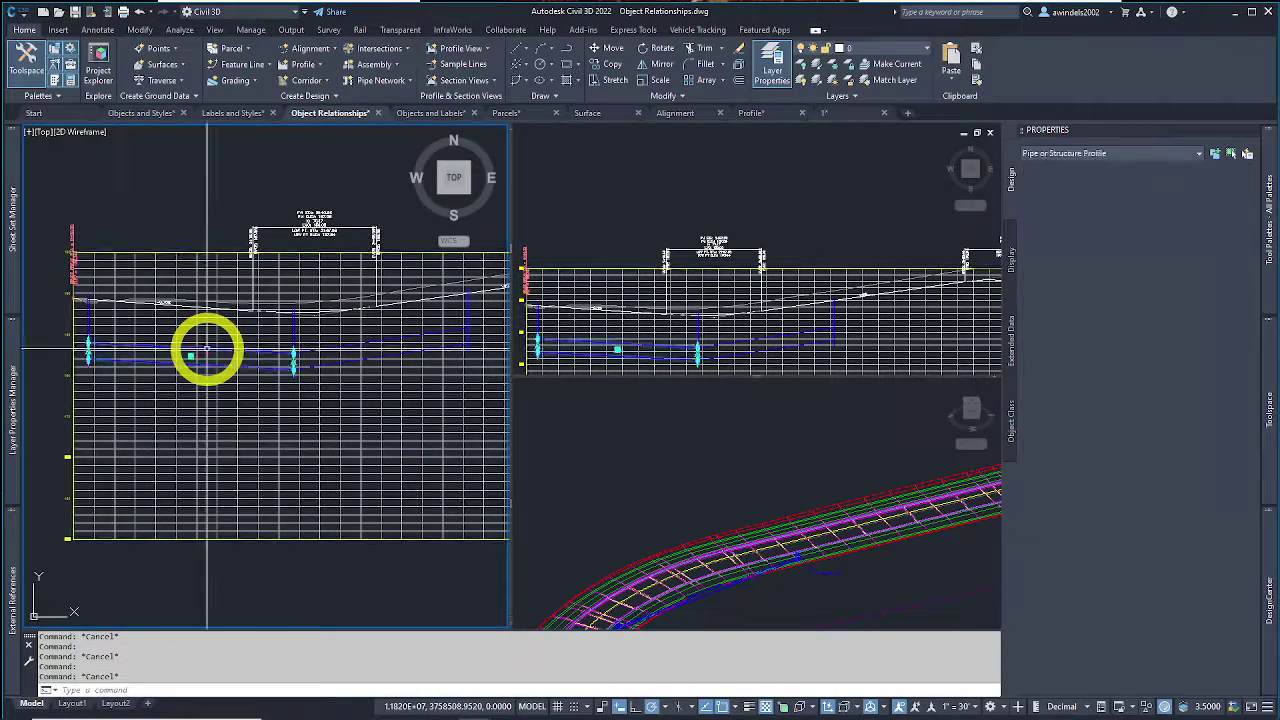
{"action": "left_click", "coordinate": [295, 323]}
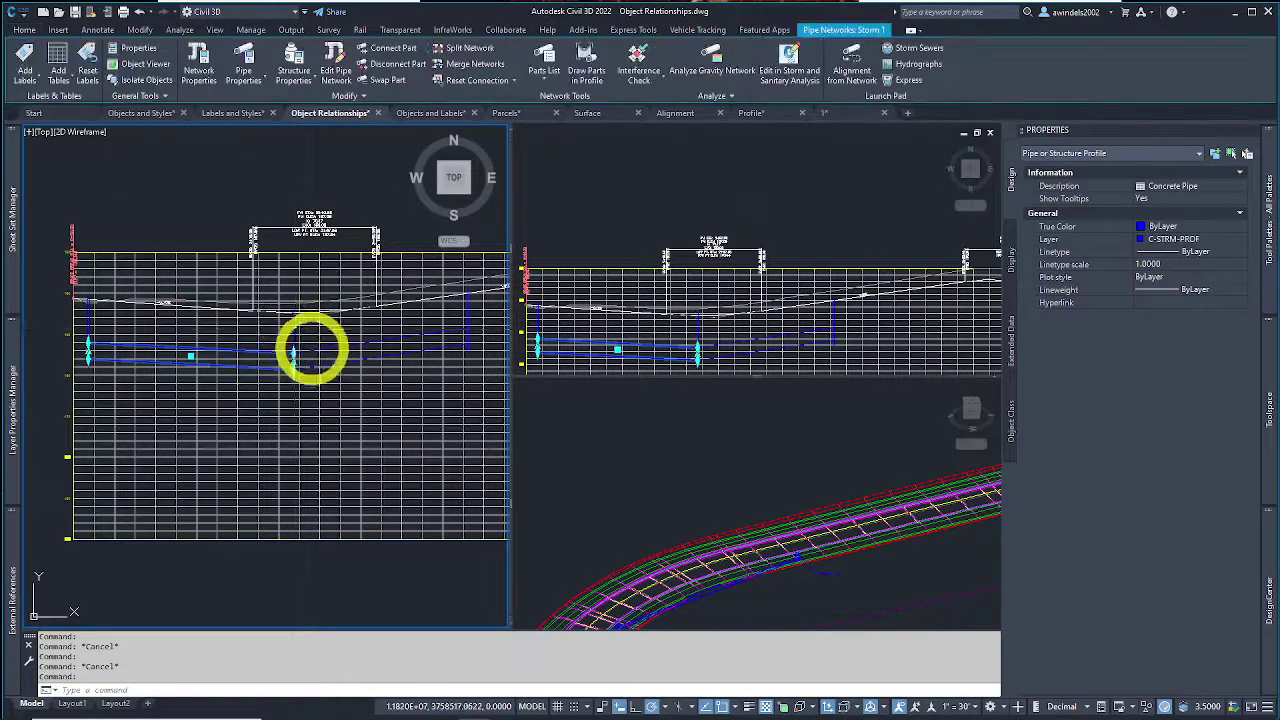
{"action": "scroll", "coordinate": [300, 345], "scroll_direction": "up", "scroll_amount": 4}
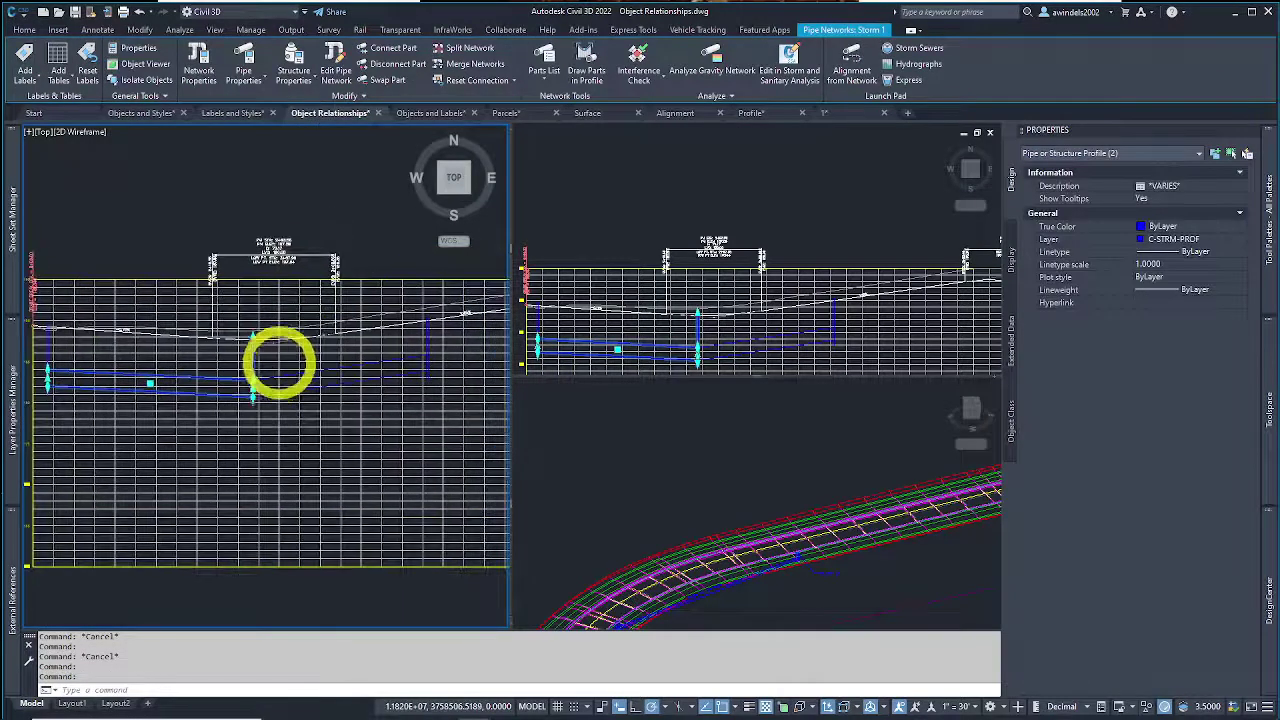
{"action": "key", "text": "Escape"}
{"action": "key", "text": "Escape"}
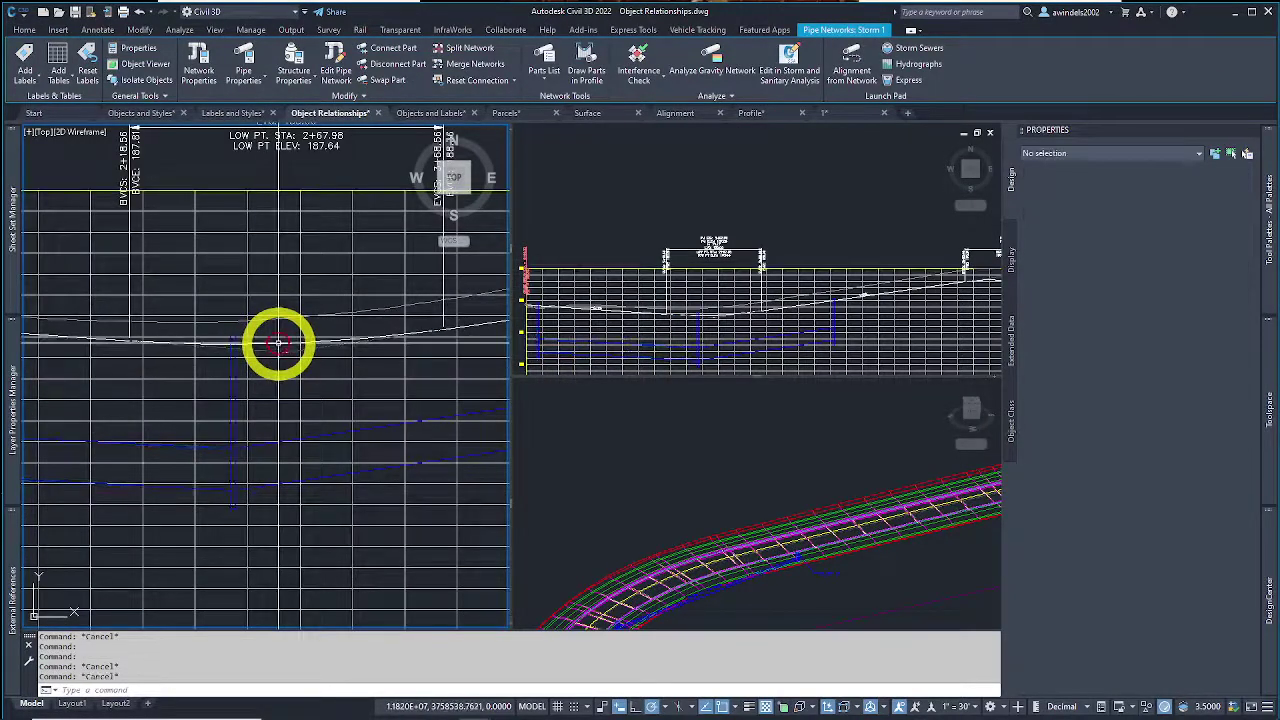
Step: Inspect the Layout (1) design profile at its first low point and the storm pipes beneath it, leaving nothing selected
{"action": "left_click", "coordinate": [280, 346]}
{"action": "scroll", "coordinate": [305, 360], "scroll_direction": "down", "scroll_amount": 3}
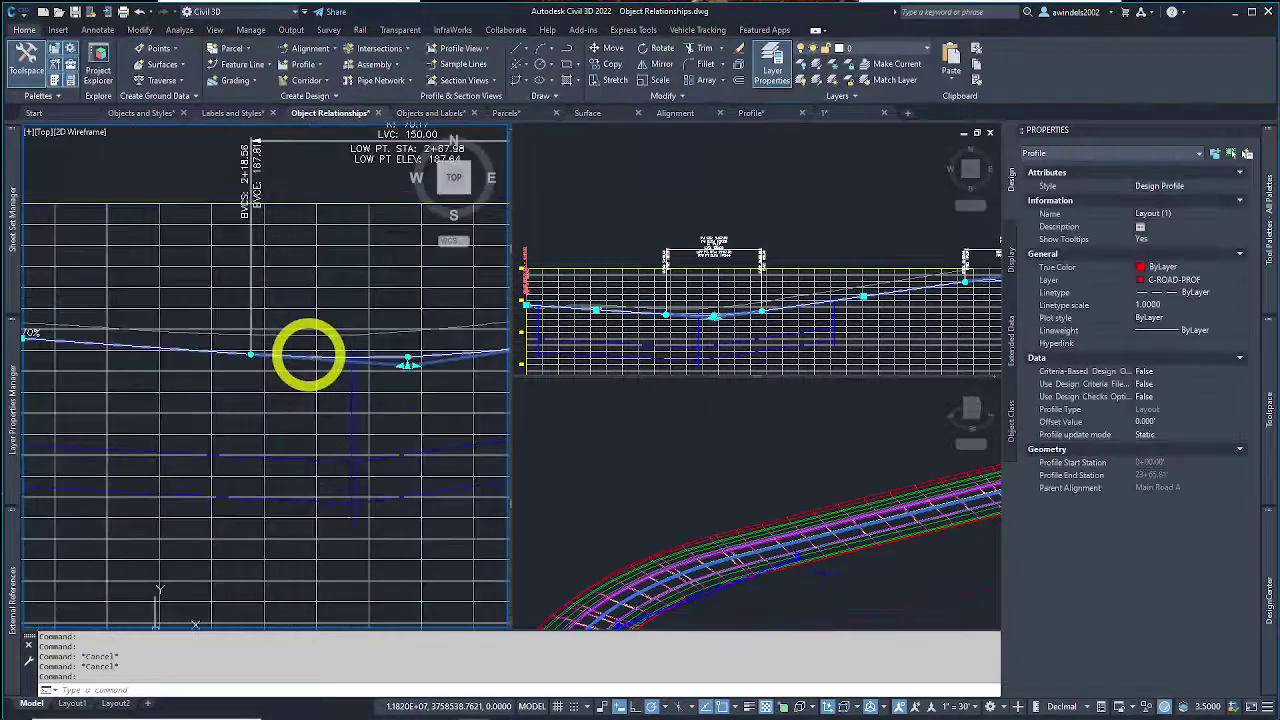
{"action": "key", "text": "Escape"}
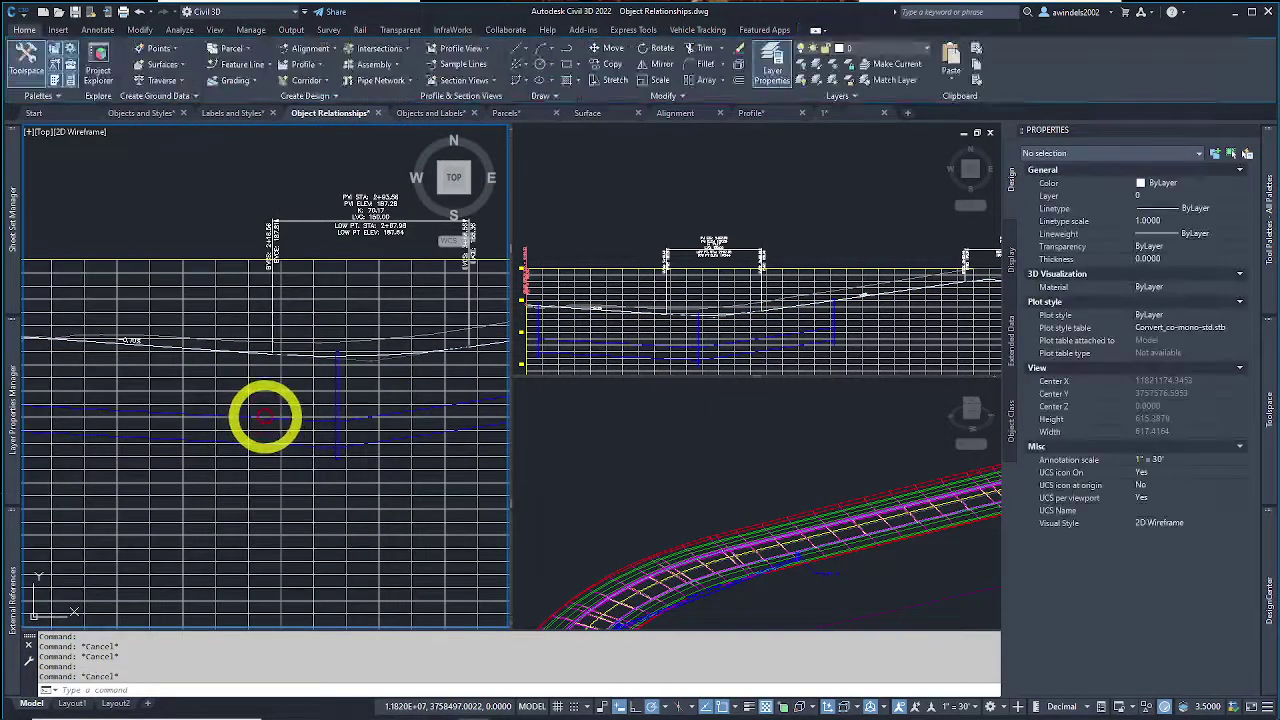
{"action": "left_click", "coordinate": [262, 420]}
{"action": "scroll", "coordinate": [320, 428], "scroll_direction": "up", "scroll_amount": 3}
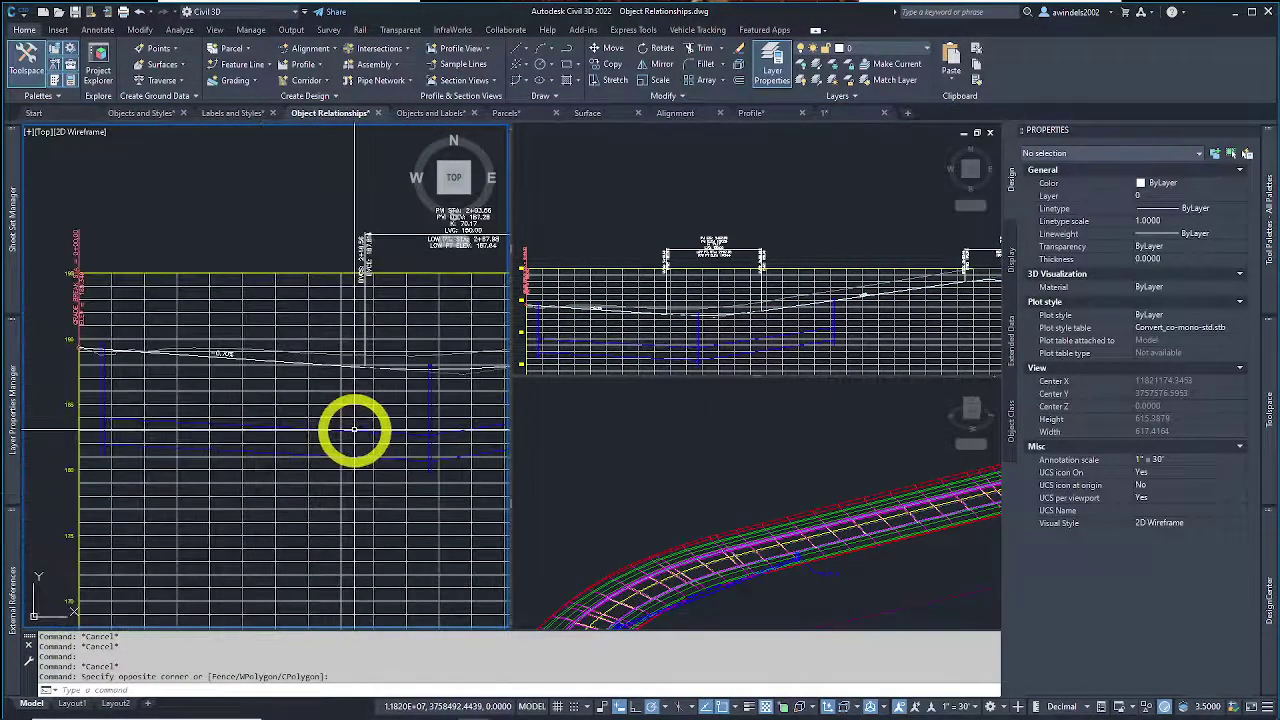
{"action": "key", "text": "Escape"}
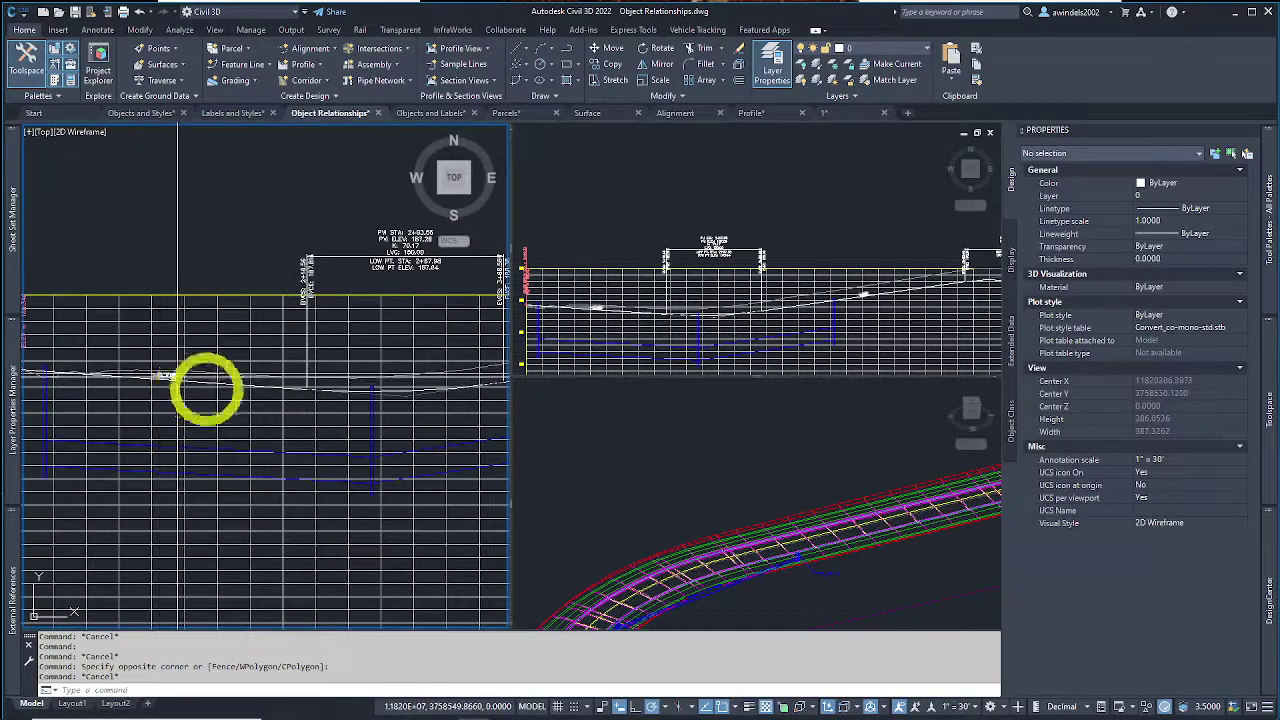
Step: Select the Main Road A alignment in plan, inspect its grips through the first curves, and clear the selection
{"action": "scroll", "coordinate": [206, 382], "scroll_direction": "down", "scroll_amount": 4}
{"action": "middle_click_drag", "start_coordinate": [306, 472], "coordinate": [52, 211]}
{"action": "key", "text": "Escape"}
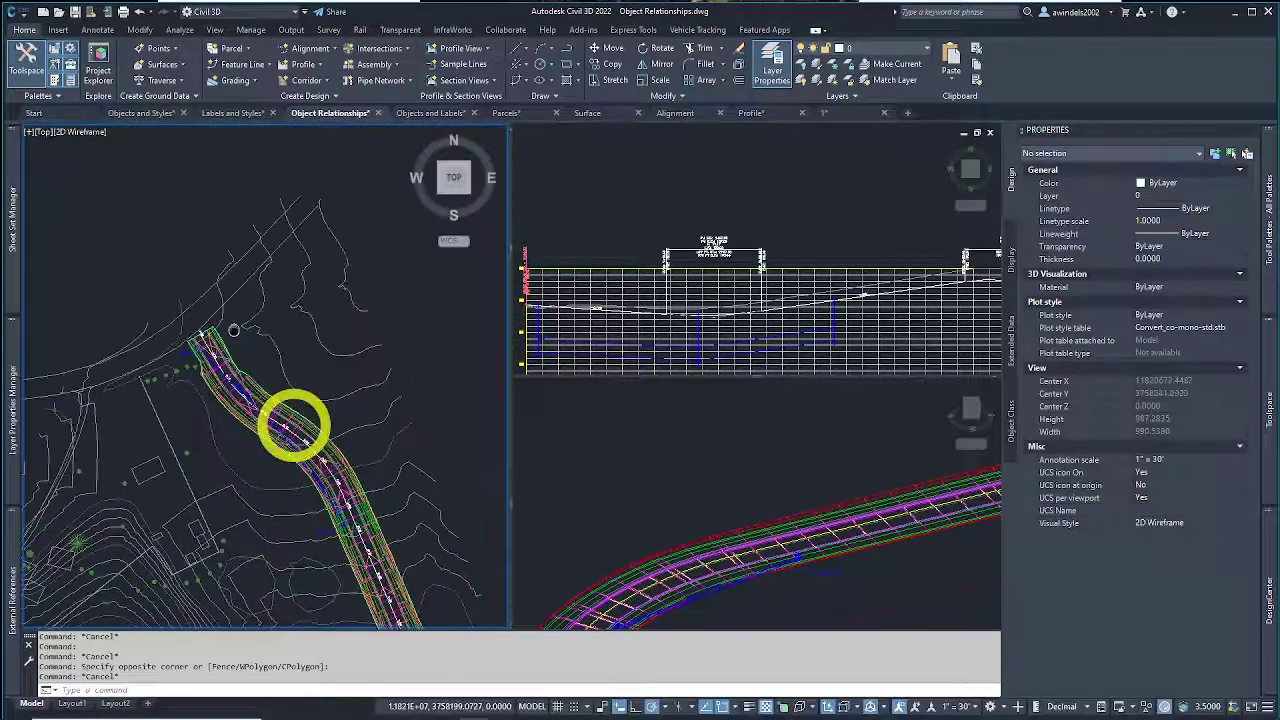
{"action": "scroll", "coordinate": [303, 440], "scroll_direction": "up", "scroll_amount": 2}
{"action": "left_click", "coordinate": [300, 430]}
{"action": "key", "text": "Escape"}
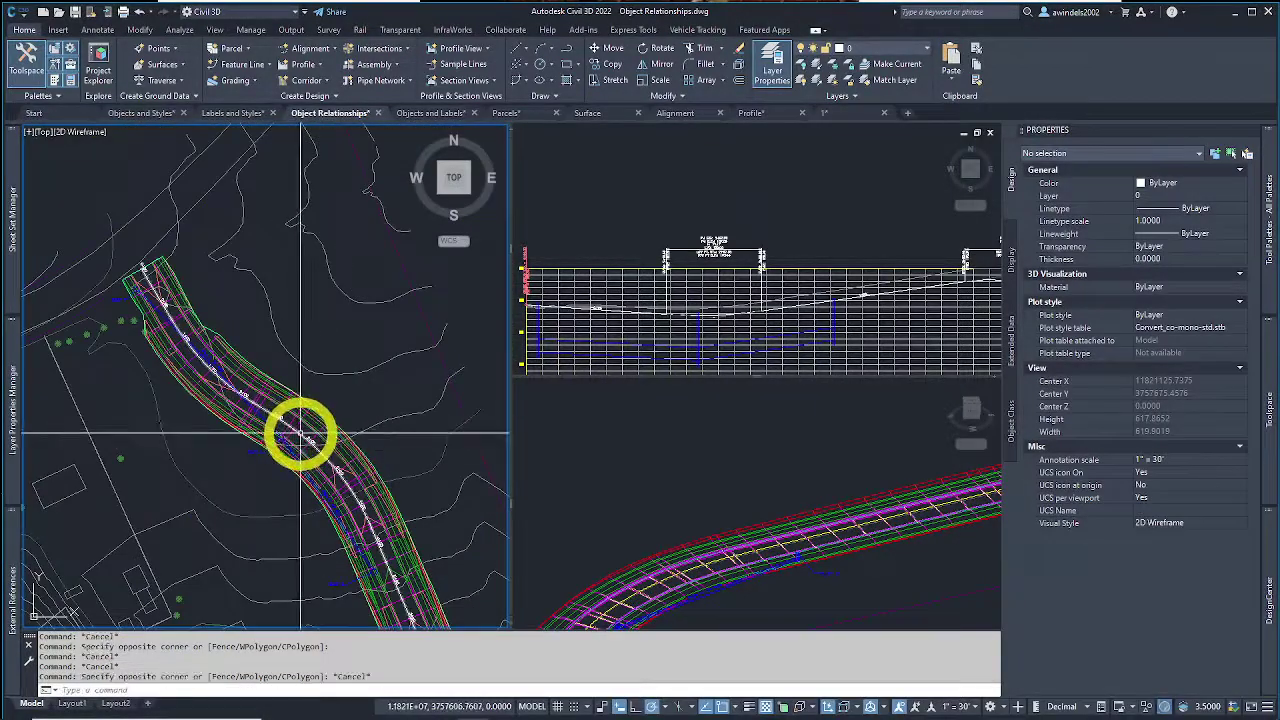
{"action": "left_click", "coordinate": [298, 432]}
{"action": "scroll", "coordinate": [343, 463], "scroll_direction": "up", "scroll_amount": 2}
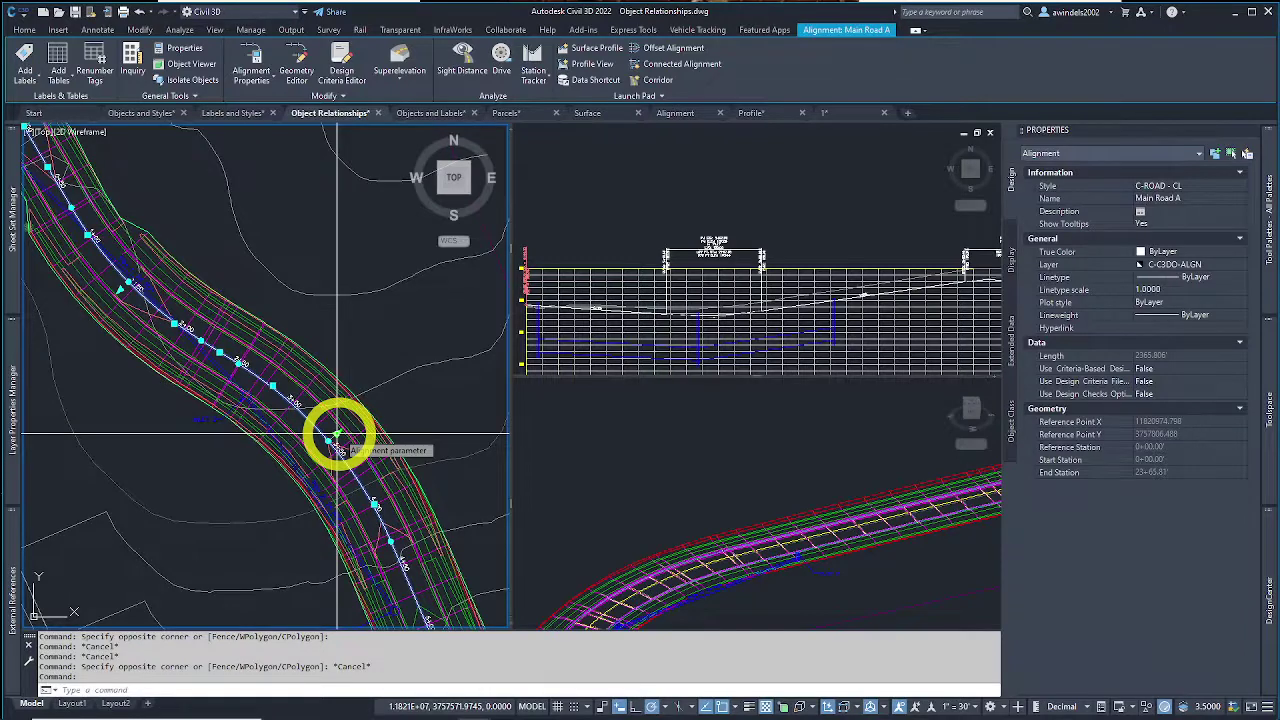
{"action": "key", "text": "Escape"}
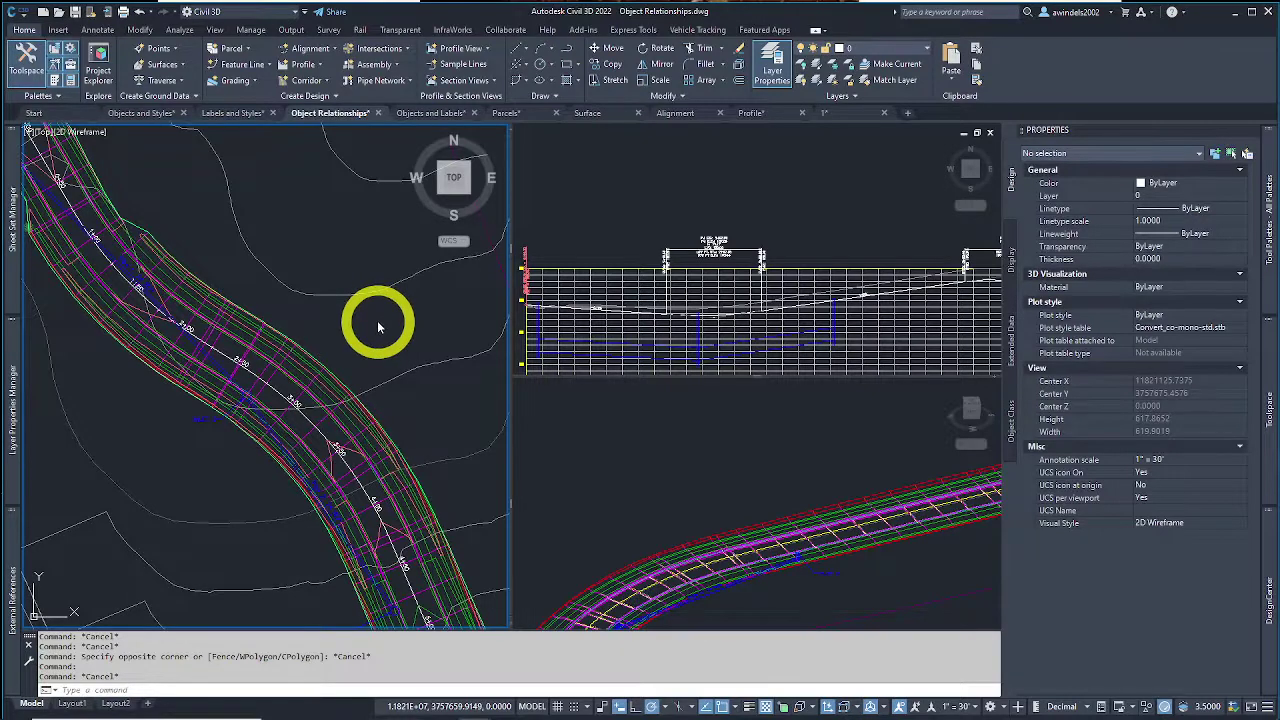
Step: Examine the full road corridor in plan against the surrounding surface contours
{"action": "scroll", "coordinate": [378, 327], "scroll_direction": "down", "scroll_amount": 5}
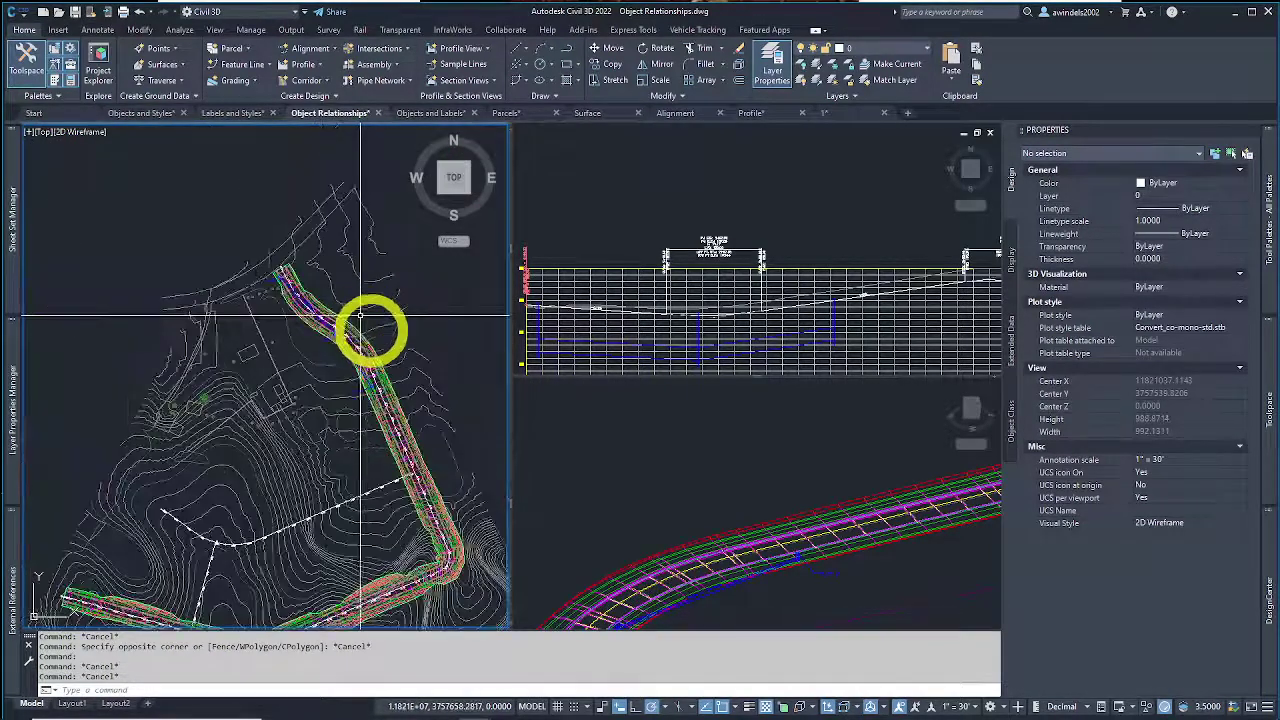
{"action": "scroll", "coordinate": [360, 318], "scroll_direction": "up", "scroll_amount": 2}
{"action": "scroll", "coordinate": [274, 203], "scroll_direction": "down", "scroll_amount": 2}
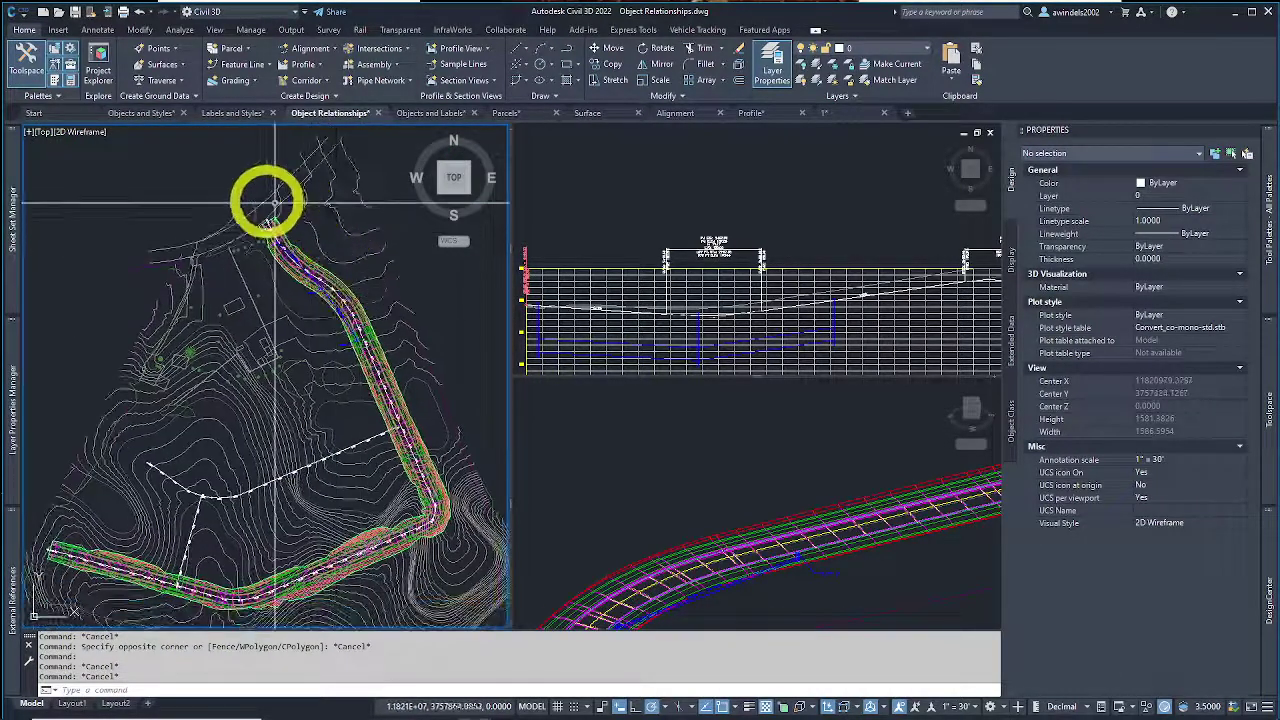
{"action": "middle_click_drag", "start_coordinate": [268, 203], "coordinate": [286, 363]}
{"action": "scroll", "coordinate": [290, 358], "scroll_direction": "up", "scroll_amount": 2}
{"action": "scroll", "coordinate": [354, 457], "scroll_direction": "down", "scroll_amount": 2}
{"action": "middle_click_drag", "start_coordinate": [354, 457], "coordinate": [322, 309]}
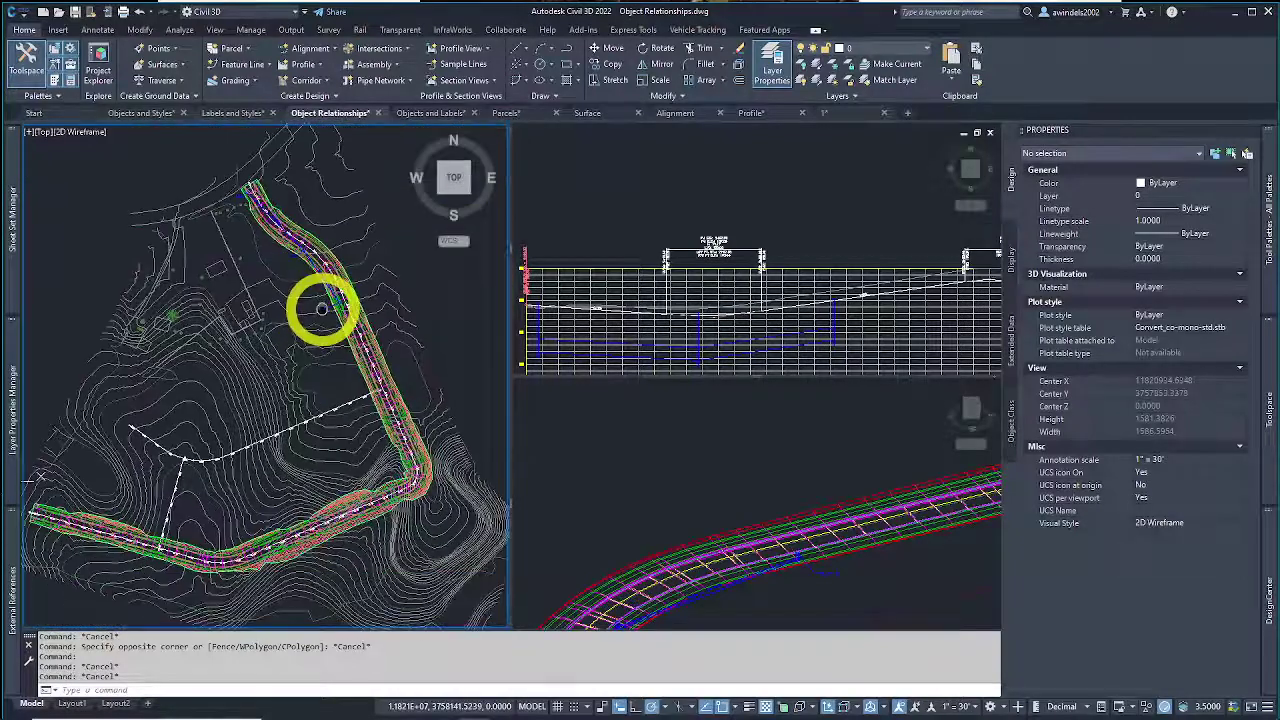
Step: Activate the profile viewport and show the complete Main Road A profile view in it
{"action": "left_click", "coordinate": [706, 297]}
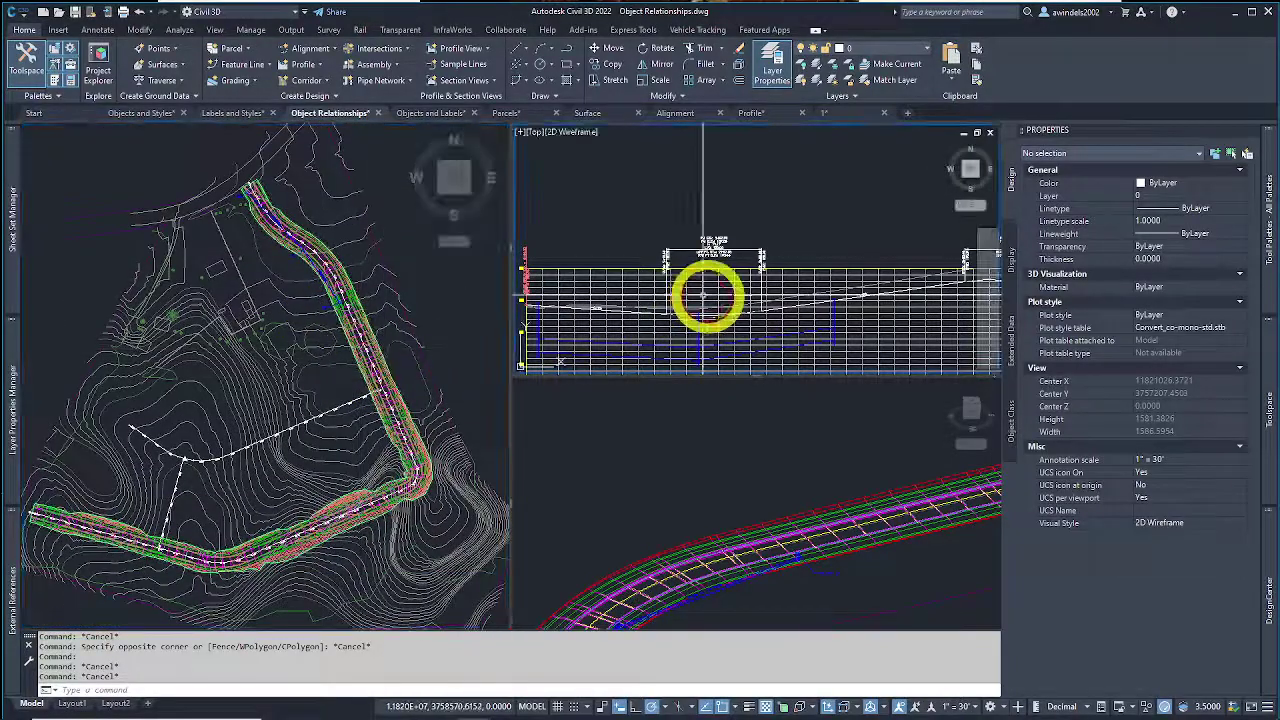
{"action": "middle_click_drag", "start_coordinate": [706, 294], "coordinate": [700, 237]}
{"action": "scroll", "coordinate": [735, 285], "scroll_direction": "down", "scroll_amount": 1}
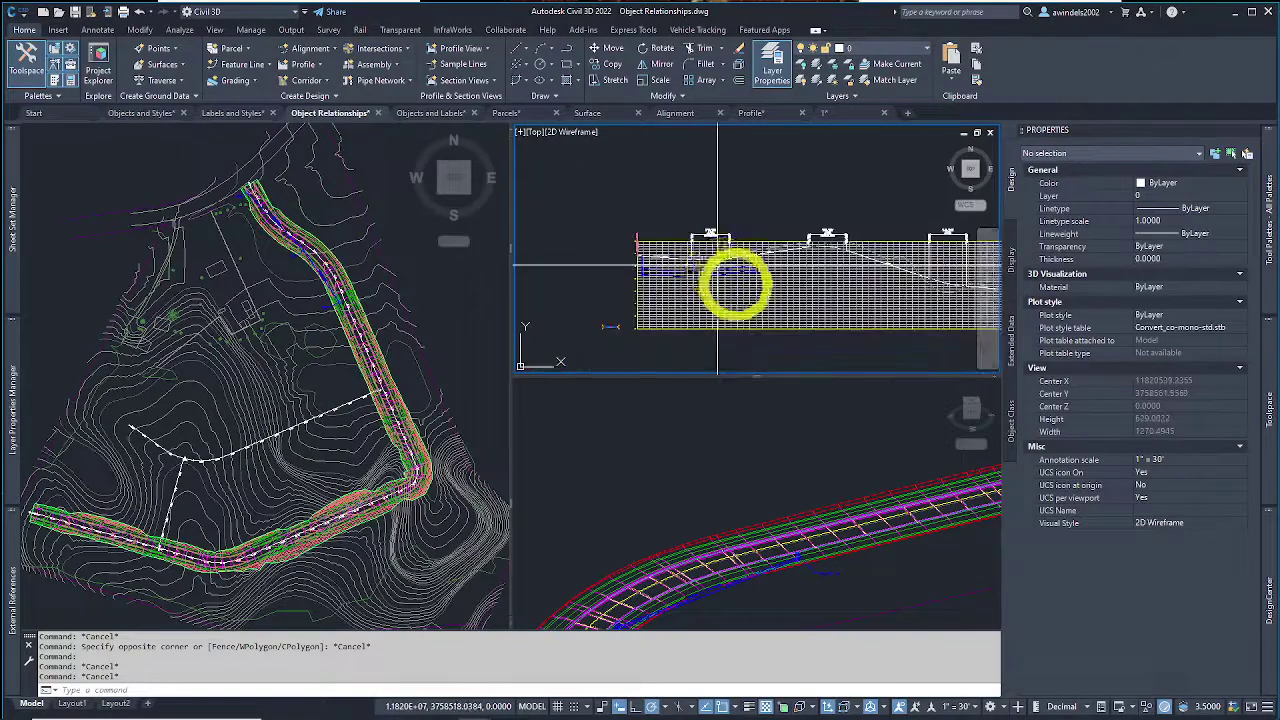
{"action": "middle_click_drag", "start_coordinate": [735, 285], "coordinate": [694, 260]}
{"action": "scroll", "coordinate": [751, 279], "scroll_direction": "down", "scroll_amount": 1}
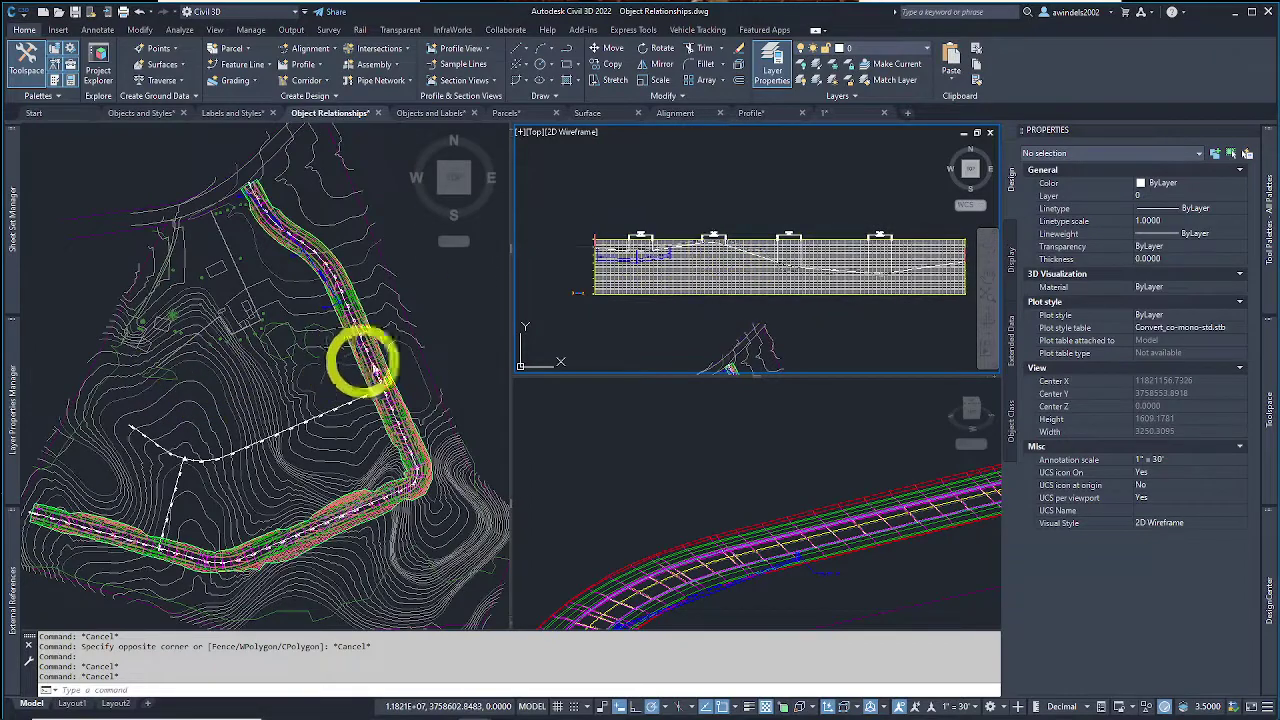
Step: Highlight the corridor in the plan viewport, and reposition the 3D corridor viewport to show more of the bend
{"action": "left_click", "coordinate": [351, 312]}
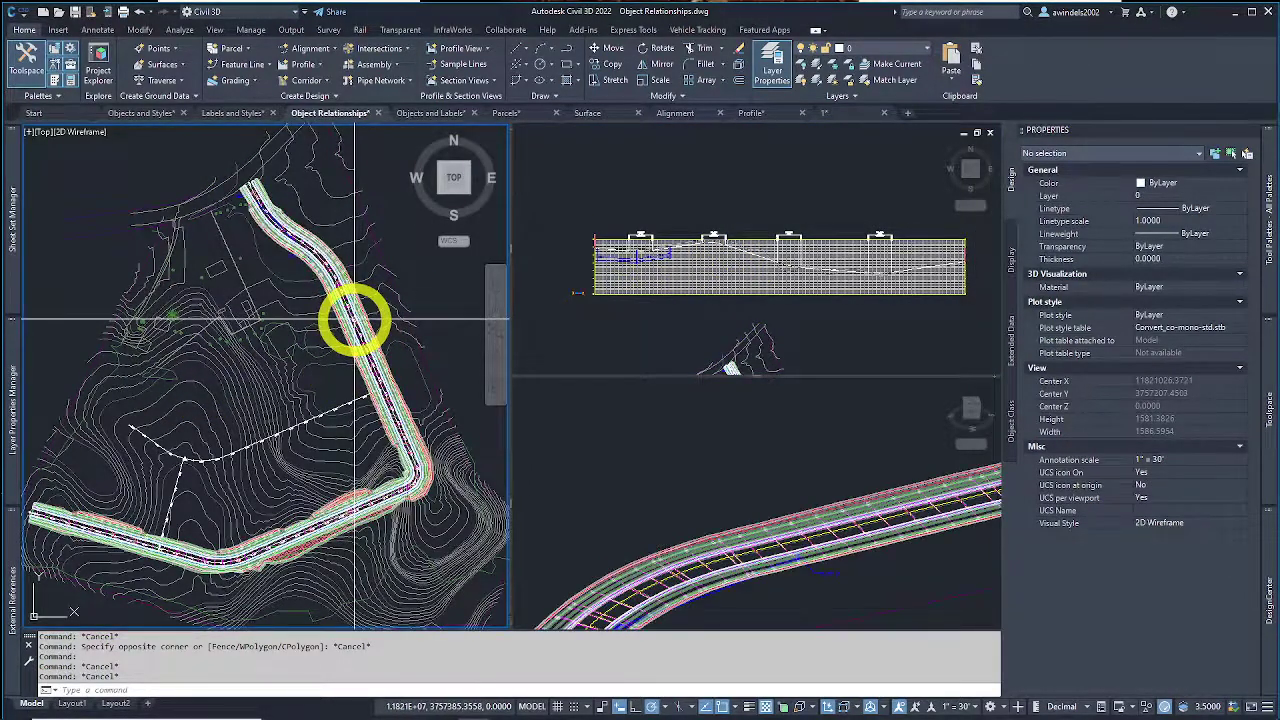
{"action": "left_click", "coordinate": [809, 583]}
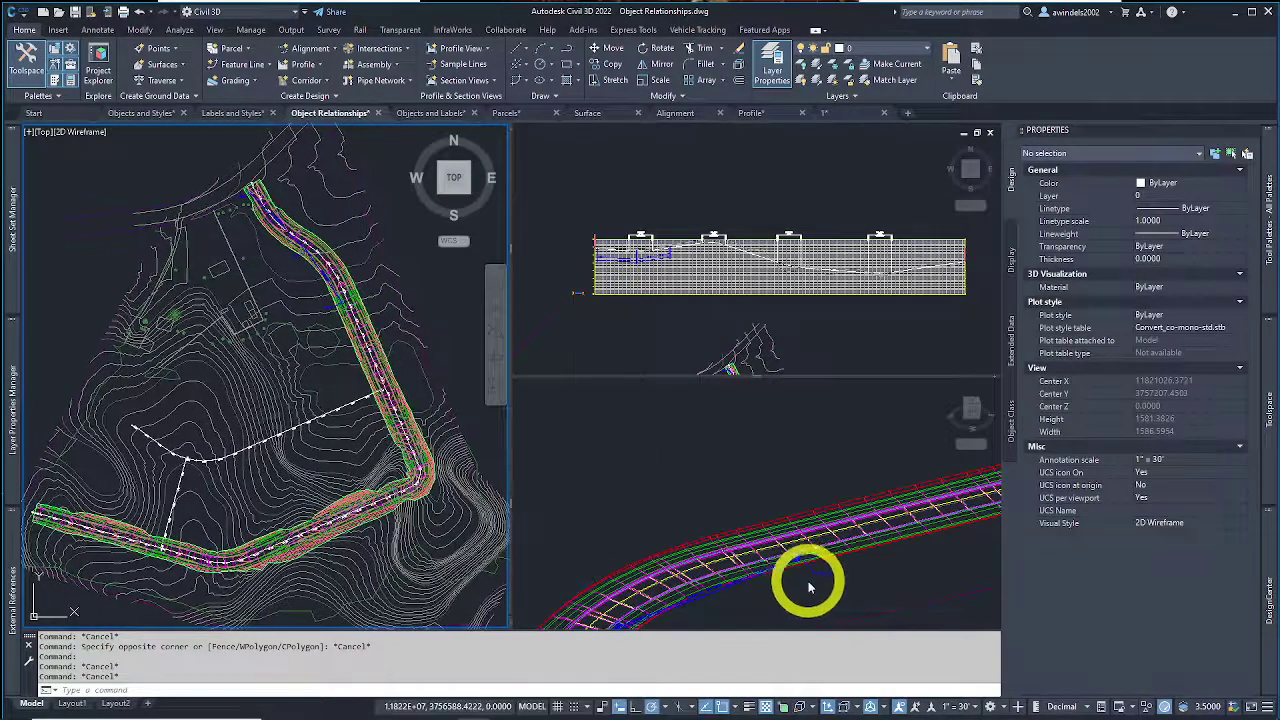
{"action": "middle_click_drag", "start_coordinate": [809, 583], "coordinate": [754, 514], "text": "shift"}
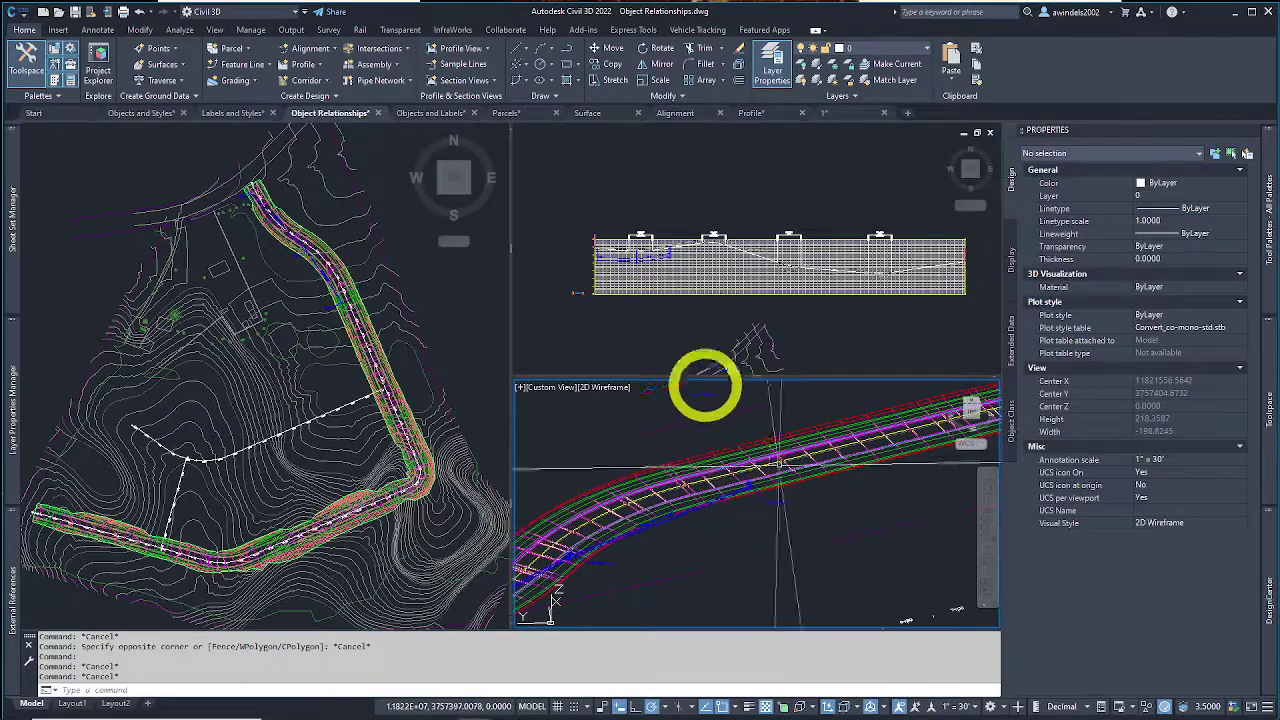
Step: Select the Layout (1) design profile in the profile viewport and stretch its first sag-curve PVI upward, closer to the existing ground
{"action": "left_click", "coordinate": [635, 343]}
{"action": "scroll", "coordinate": [640, 260], "scroll_direction": "up", "scroll_amount": 5}
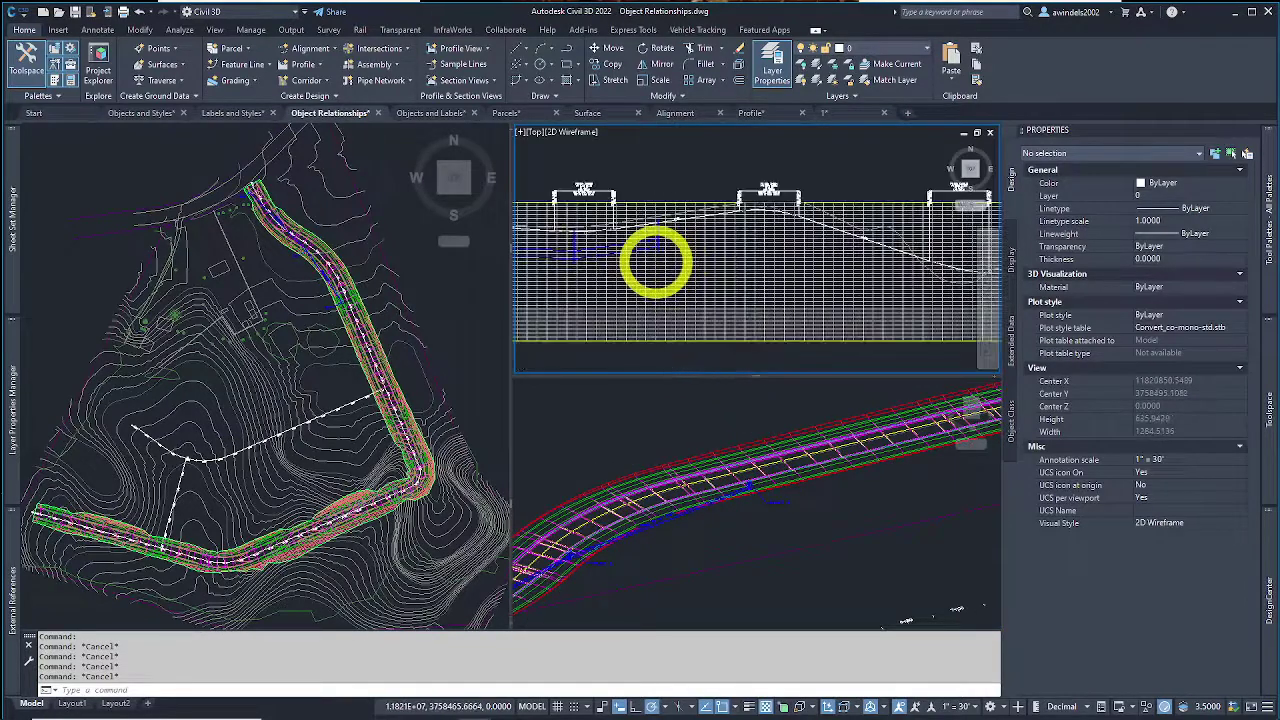
{"action": "scroll", "coordinate": [640, 260], "scroll_direction": "up", "scroll_amount": 4}
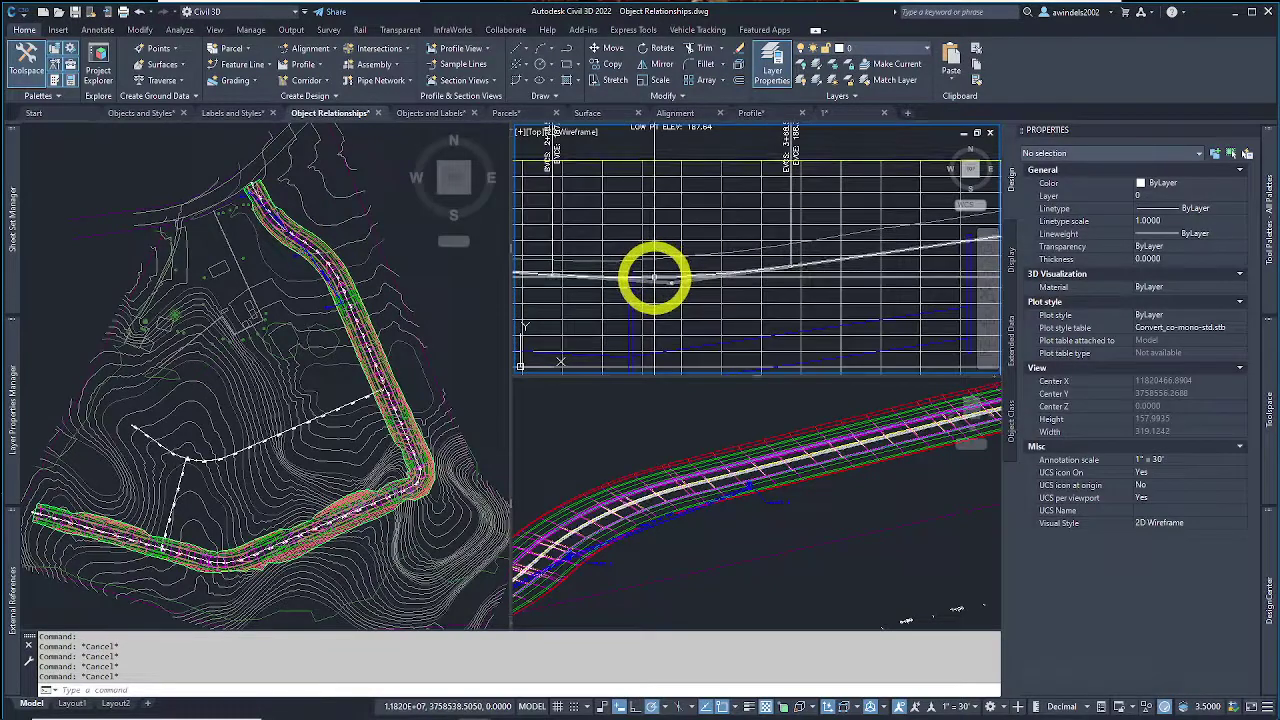
{"action": "left_click", "coordinate": [655, 277]}
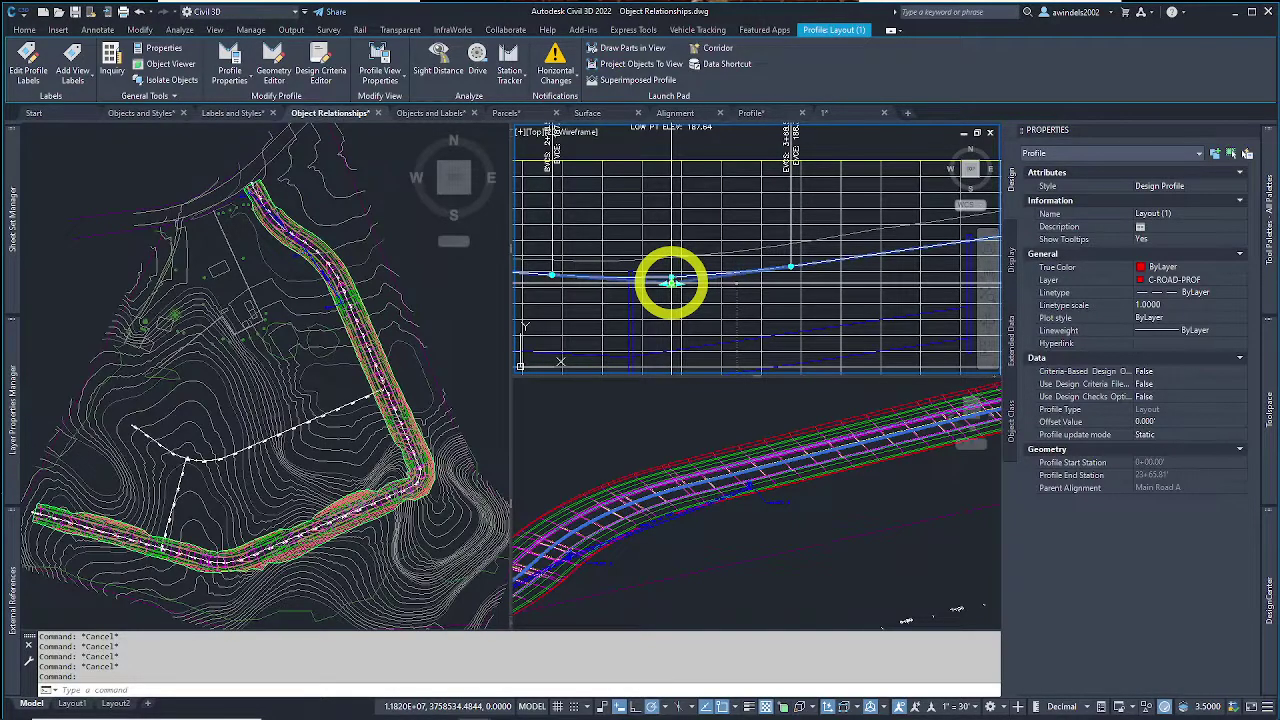
{"action": "left_click", "coordinate": [671, 283]}
{"action": "scroll", "coordinate": [671, 278], "scroll_direction": "up", "scroll_amount": 3}
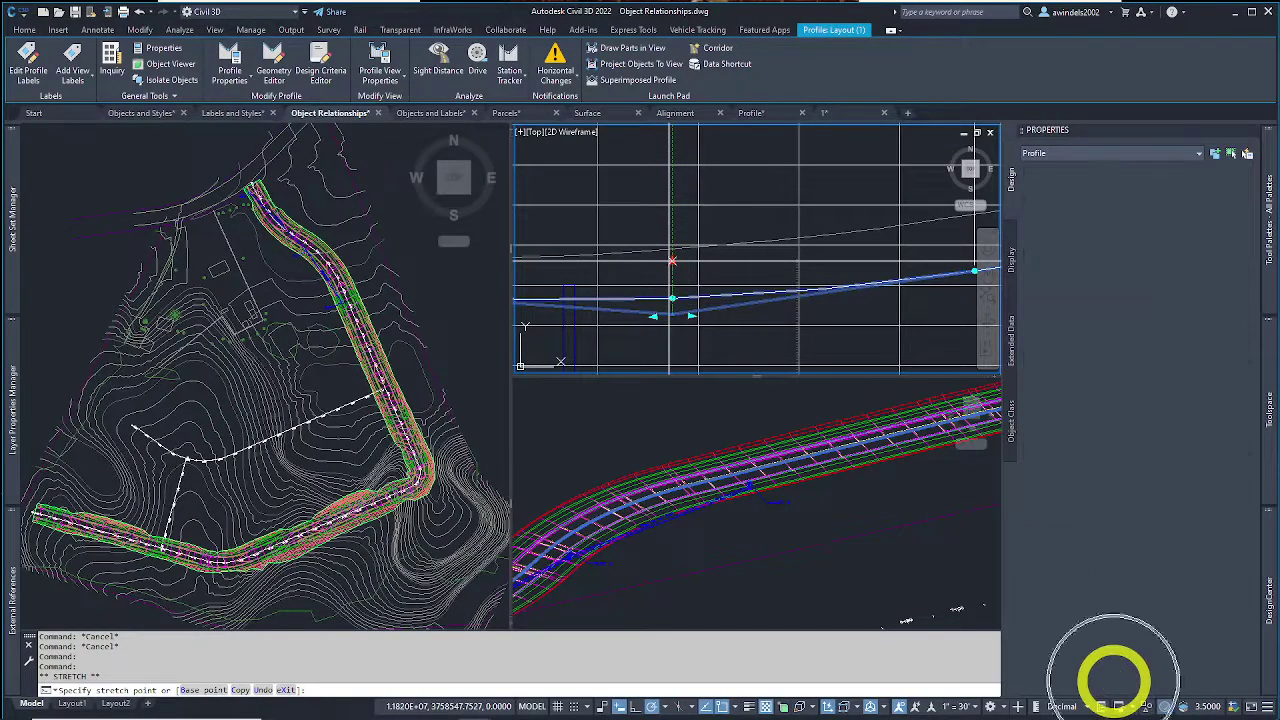
{"action": "left_click", "coordinate": [820, 346]}
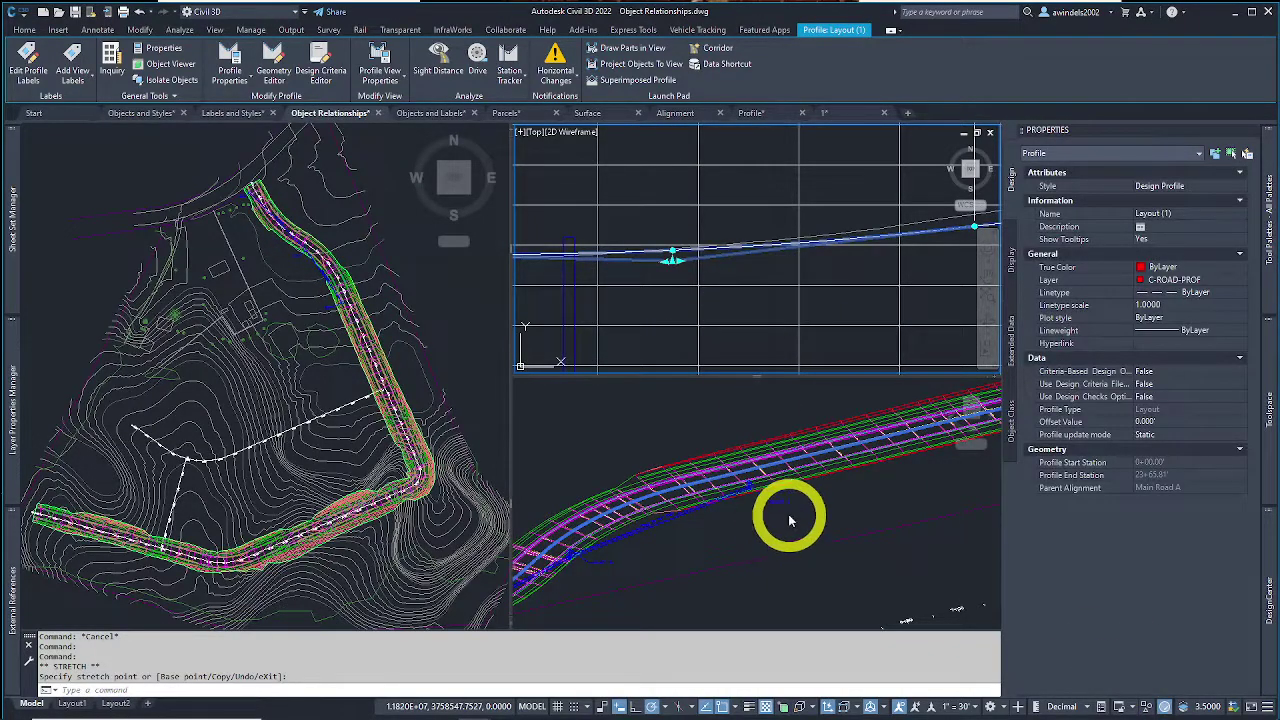
Step: Stretch the raised sag-curve PVI of the Layout (1) profile back down, well below the existing ground line
{"action": "middle_click_drag", "start_coordinate": [703, 380], "coordinate": [707, 340]}
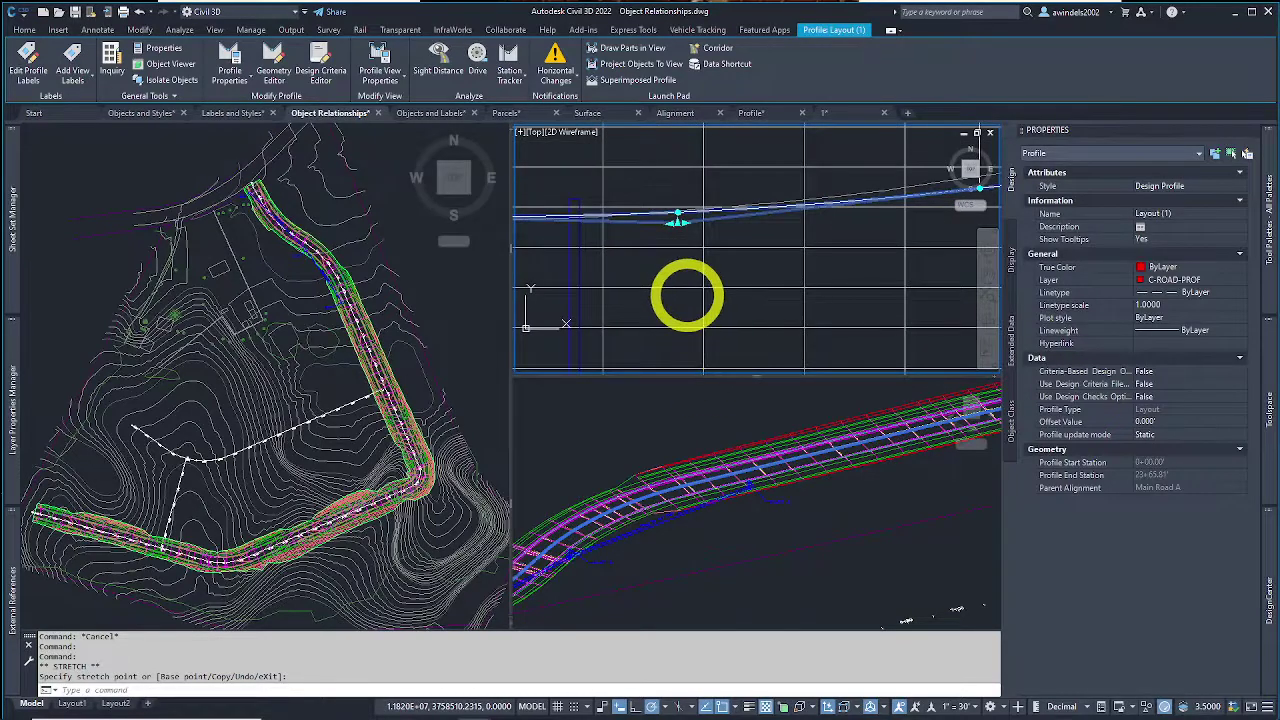
{"action": "scroll", "coordinate": [687, 295], "scroll_direction": "down", "scroll_amount": 2}
{"action": "scroll", "coordinate": [631, 246], "scroll_direction": "down", "scroll_amount": 2}
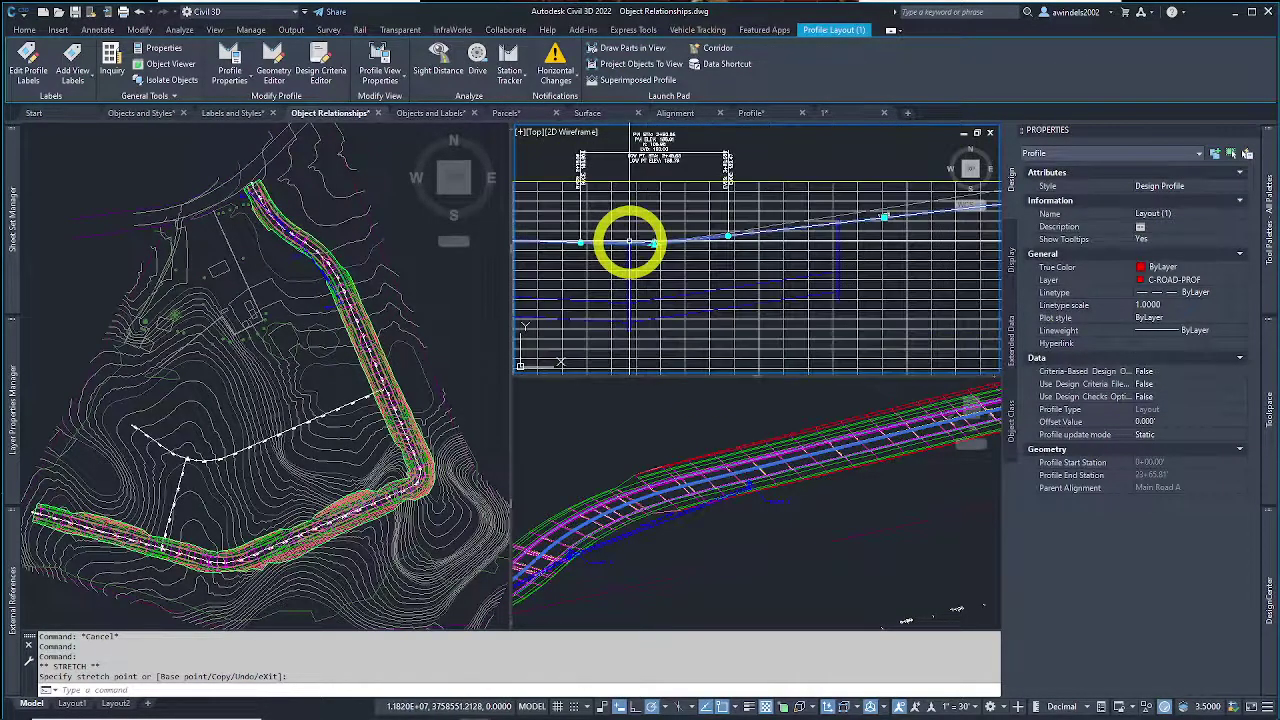
{"action": "scroll", "coordinate": [625, 238], "scroll_direction": "up", "scroll_amount": 2}
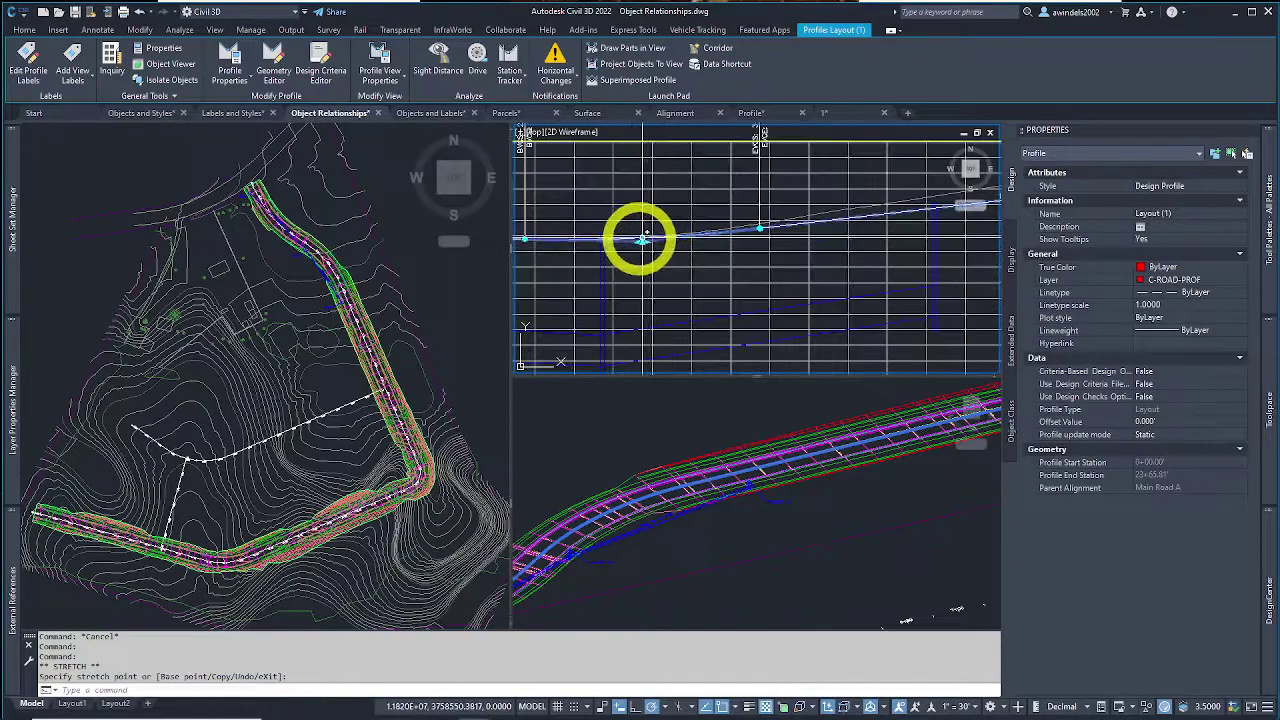
{"action": "left_click", "coordinate": [641, 240]}
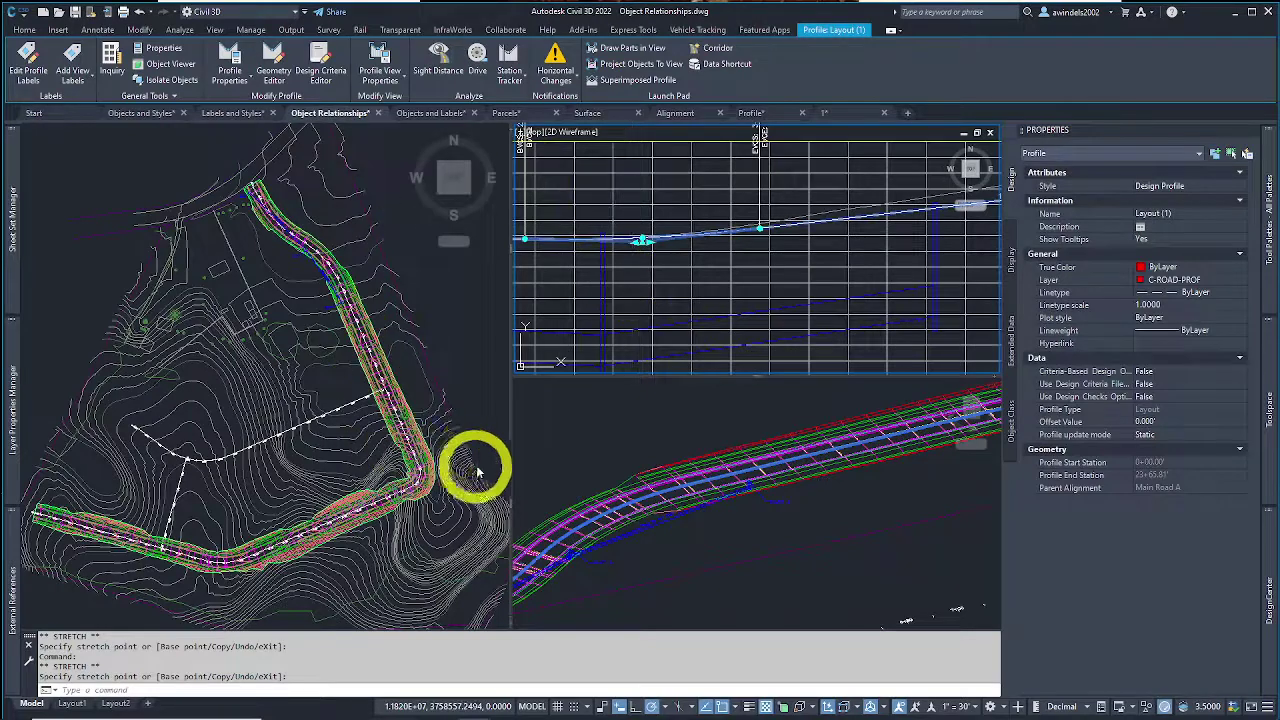
{"action": "scroll", "coordinate": [633, 242], "scroll_direction": "up", "scroll_amount": 5}
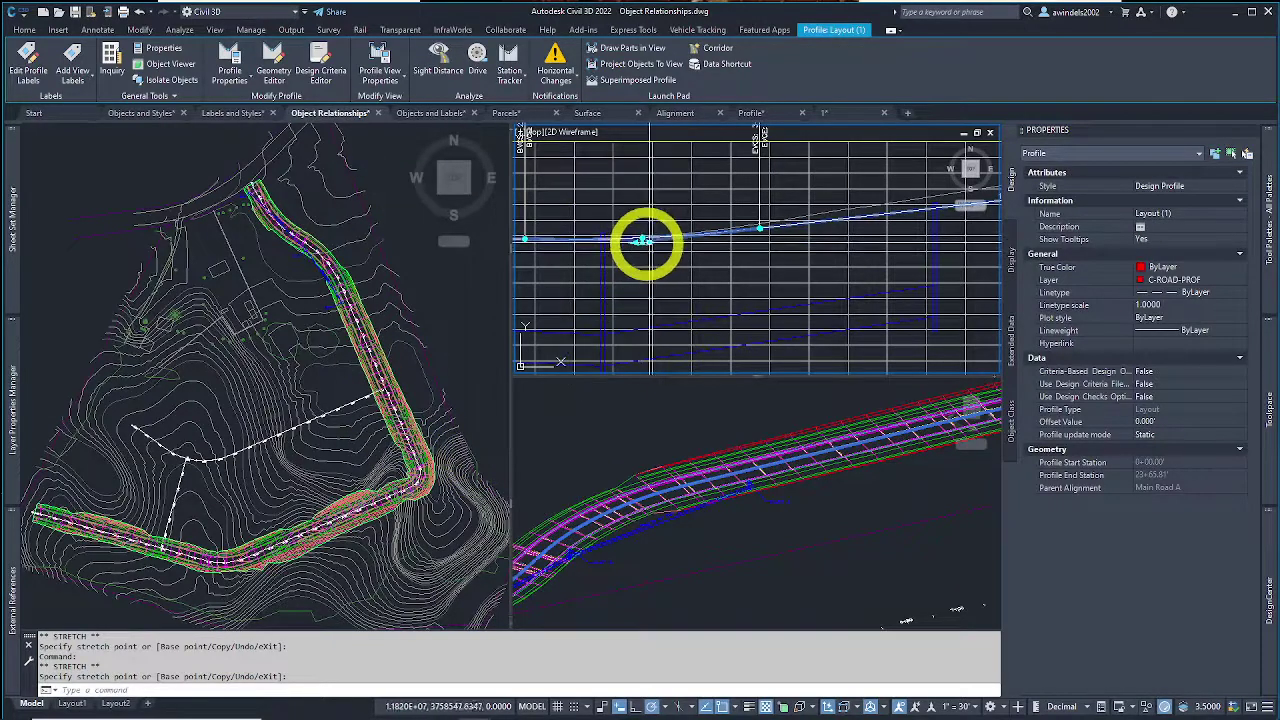
{"action": "left_click", "coordinate": [626, 240]}
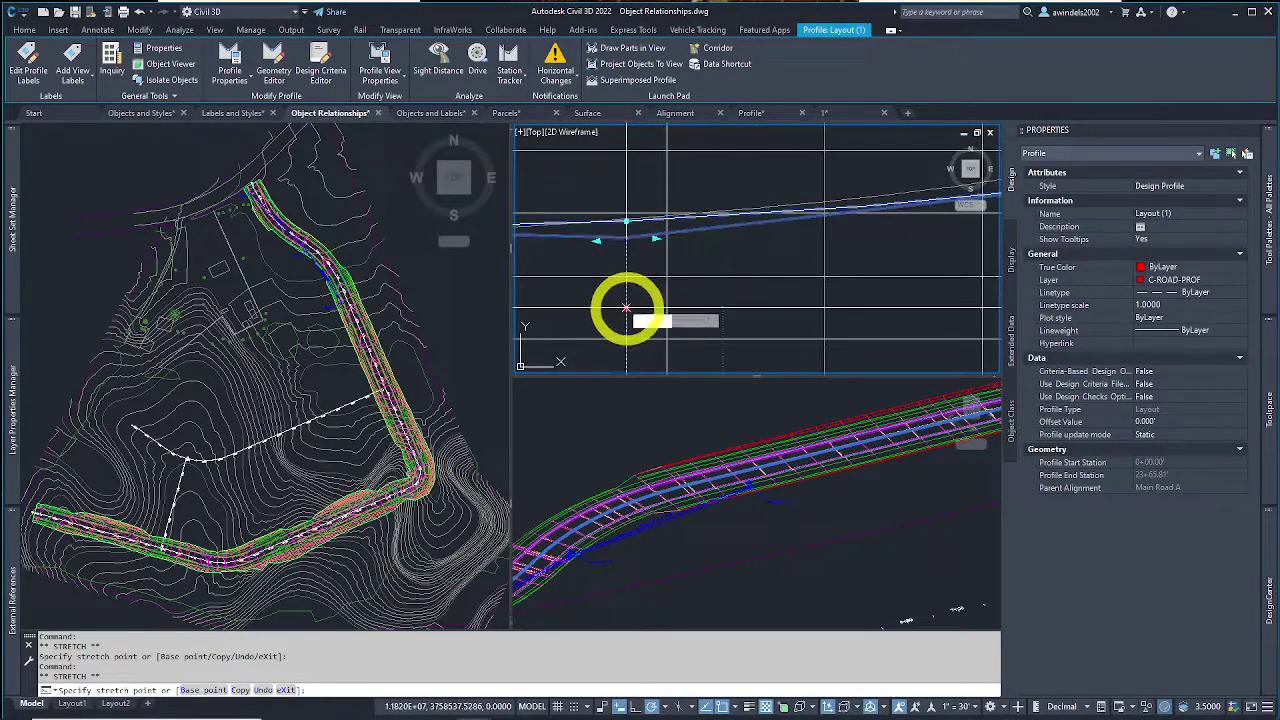
{"action": "left_click", "coordinate": [626, 308]}
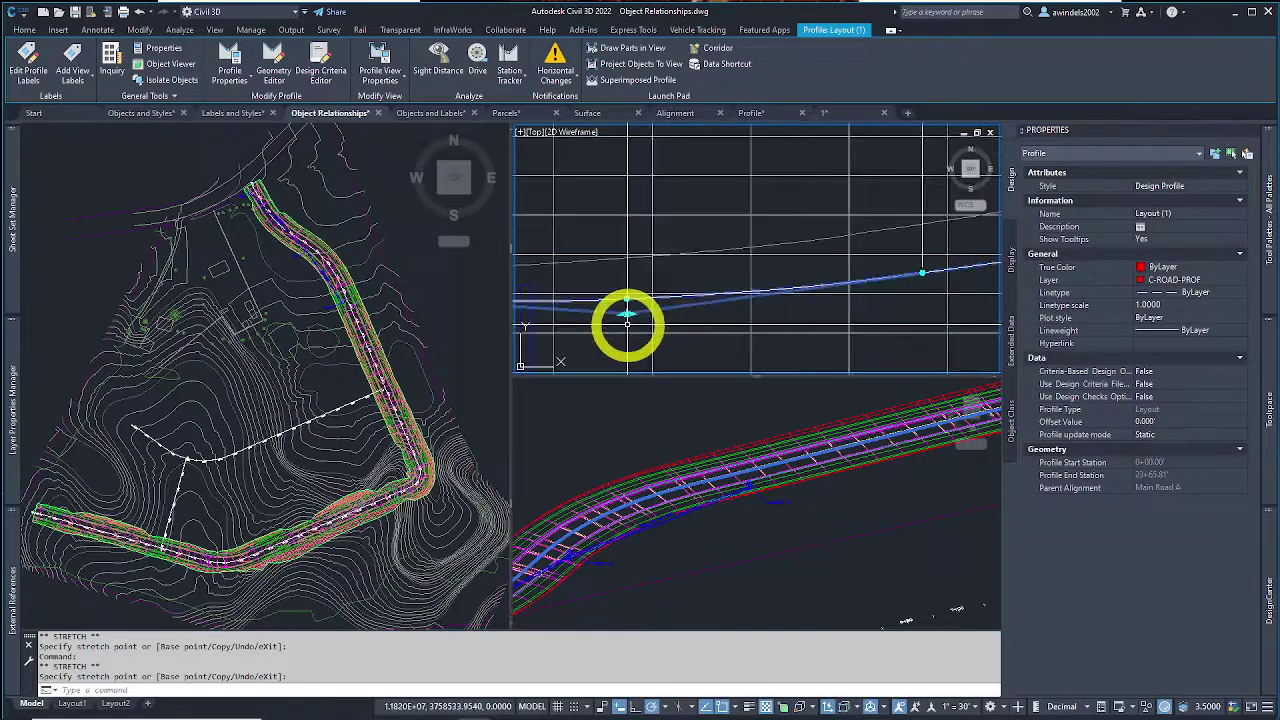
{"action": "mouse_move", "coordinate": [629, 323]}
{"action": "middle_mouse_down"}
{"action": "mouse_move", "coordinate": [675, 272]}
{"action": "mouse_move", "coordinate": [669, 260]}
{"action": "middle_mouse_up"}
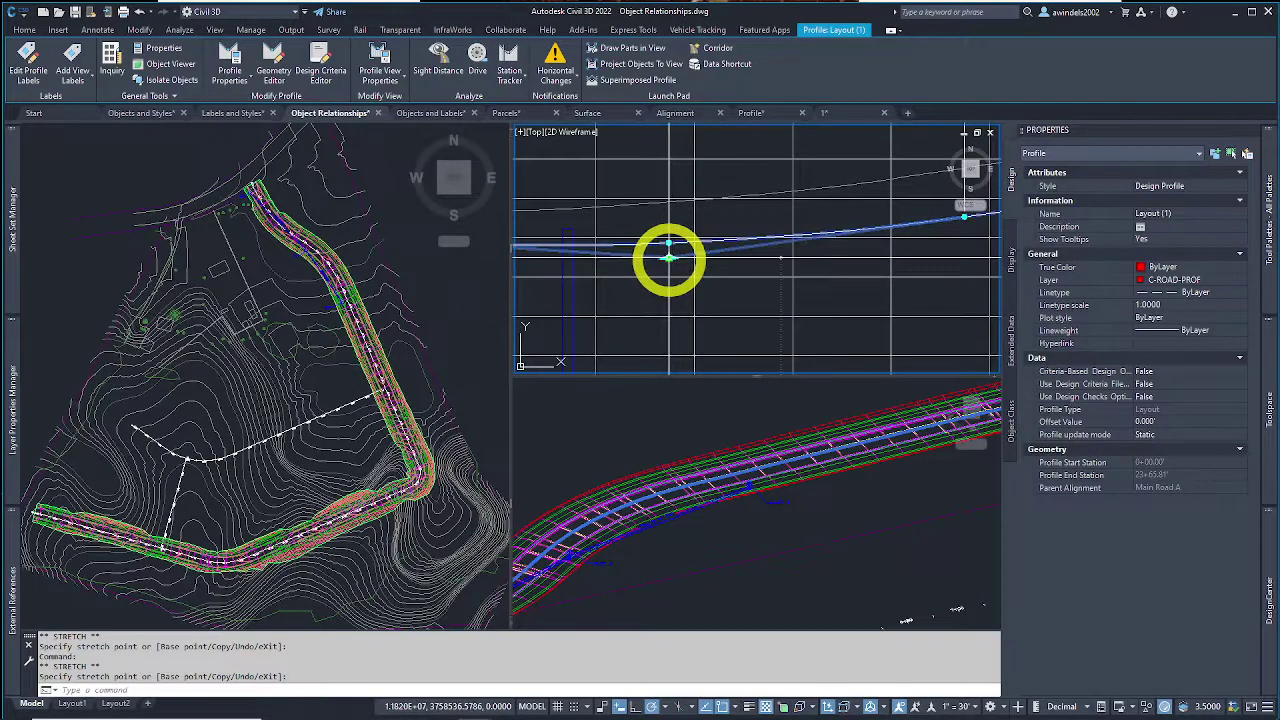
Step: Stretch the sag-curve PVI of the Layout (1) profile even further below the existing ground line
{"action": "left_click", "coordinate": [669, 258]}
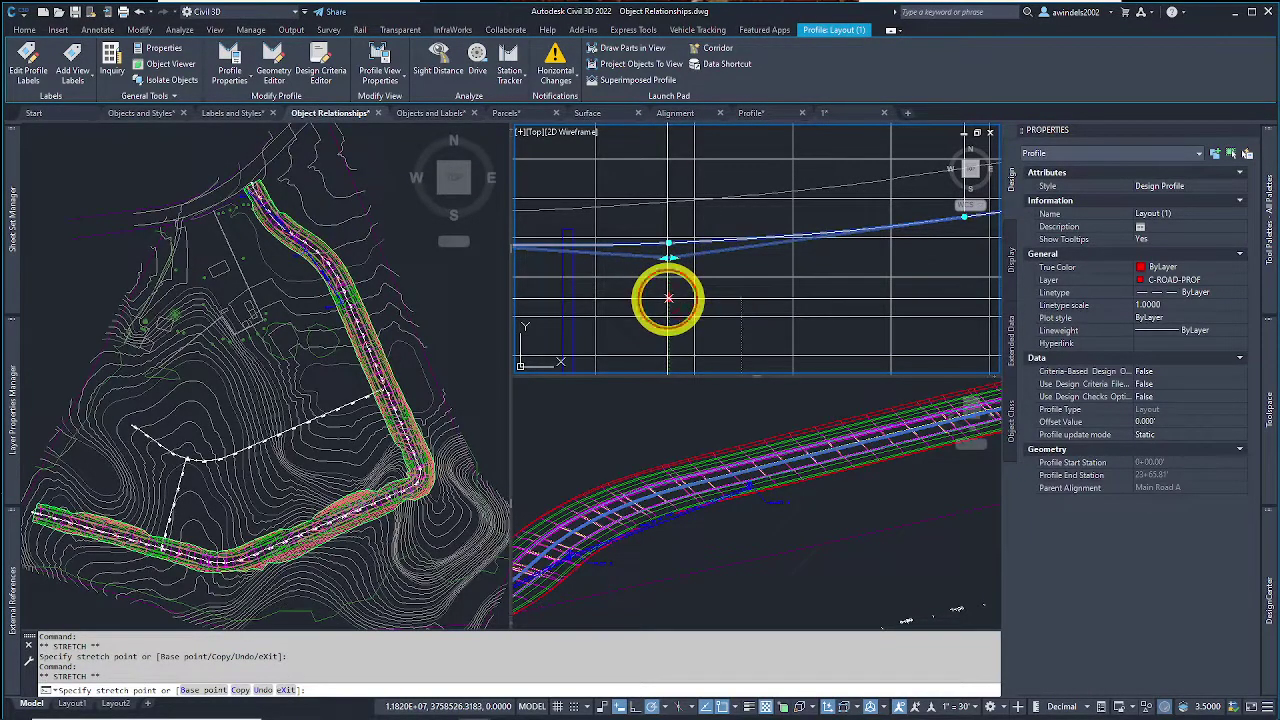
{"action": "left_click", "coordinate": [669, 298]}
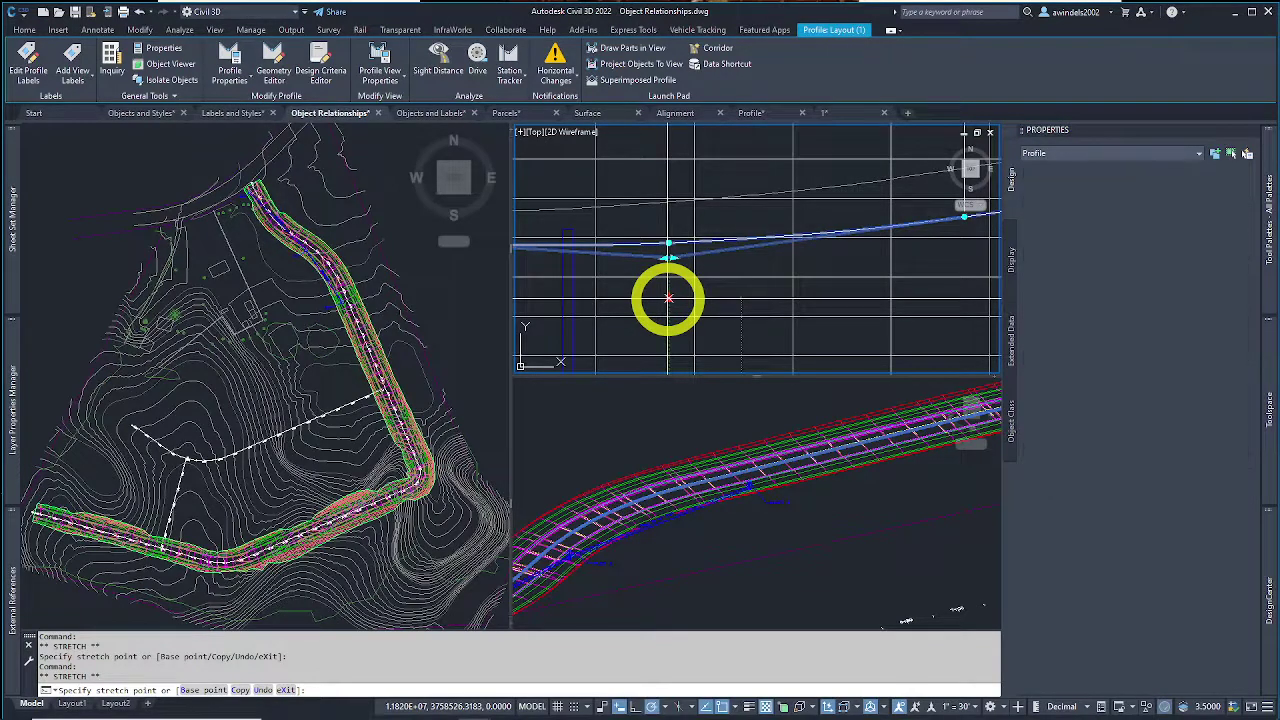
{"action": "left_click", "coordinate": [669, 298]}
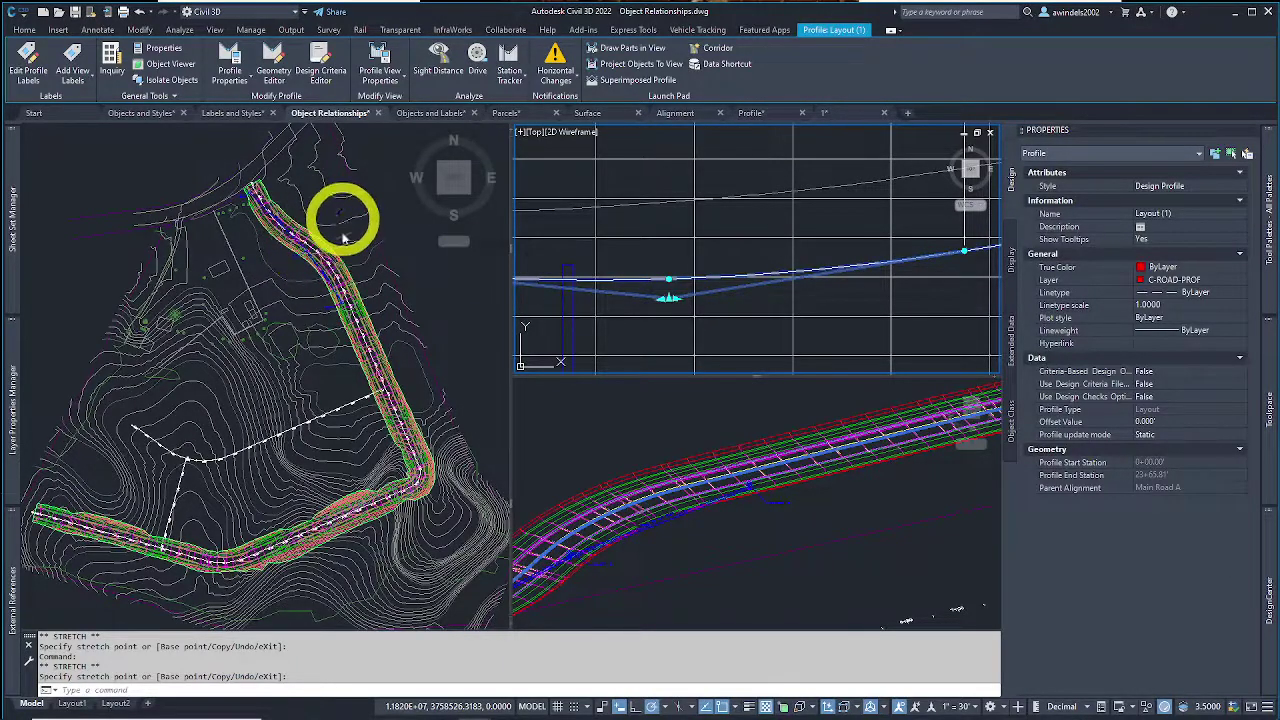
Step: Orbit the 3D corridor viewport to examine the lowered bend, and clear the profile selection
{"action": "left_click", "coordinate": [705, 475]}
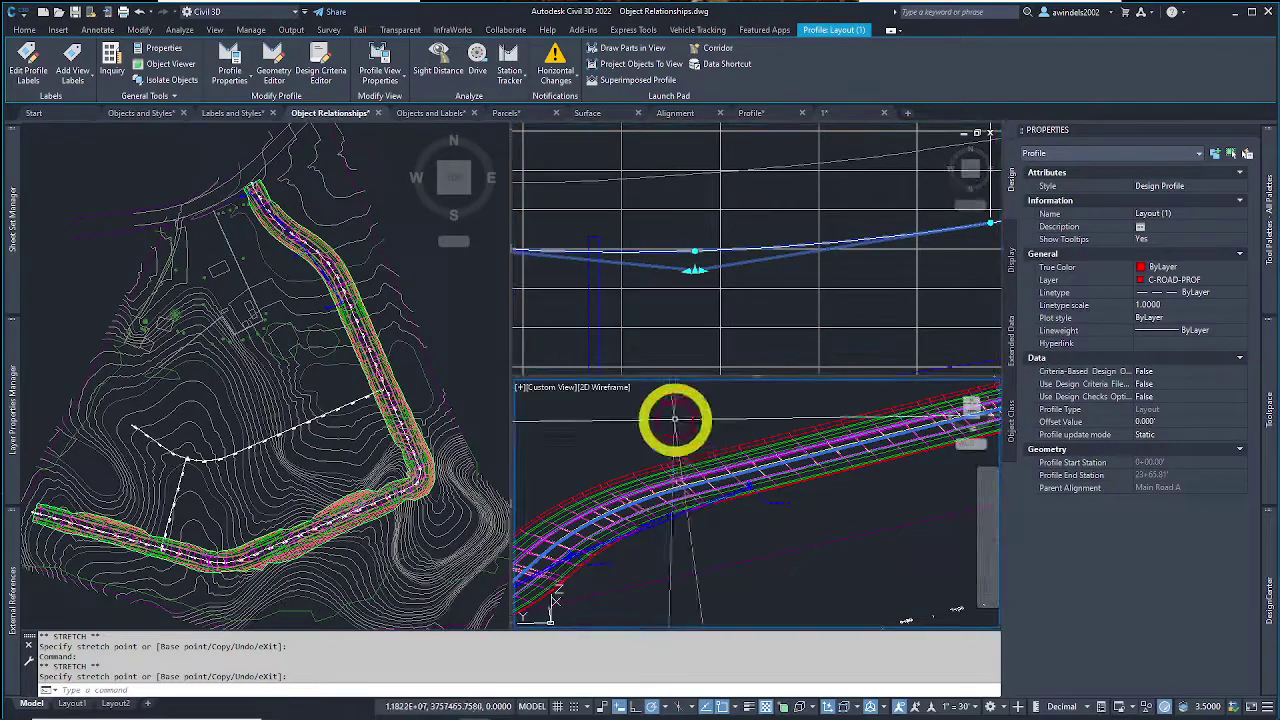
{"action": "middle_click_drag", "start_coordinate": [675, 420], "coordinate": [740, 532], "text": "shift"}
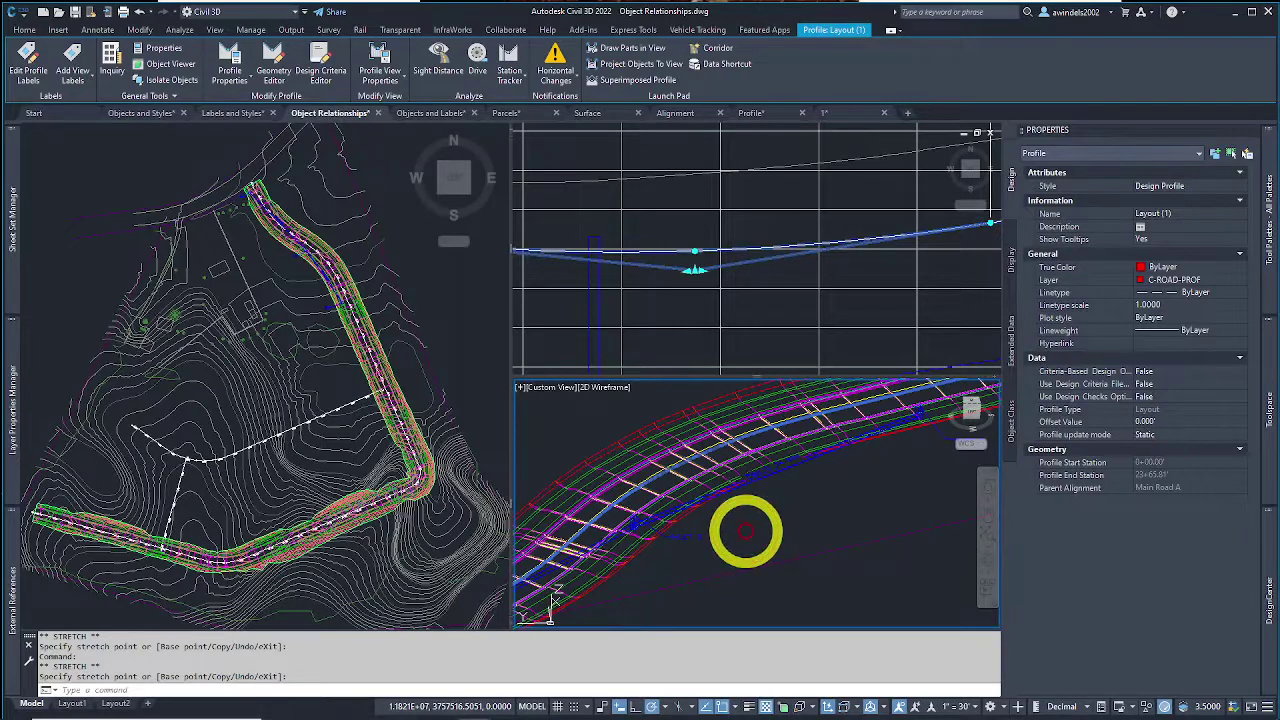
{"action": "key", "text": "Escape"}
{"action": "middle_click_drag", "start_coordinate": [746, 530], "coordinate": [746, 453]}
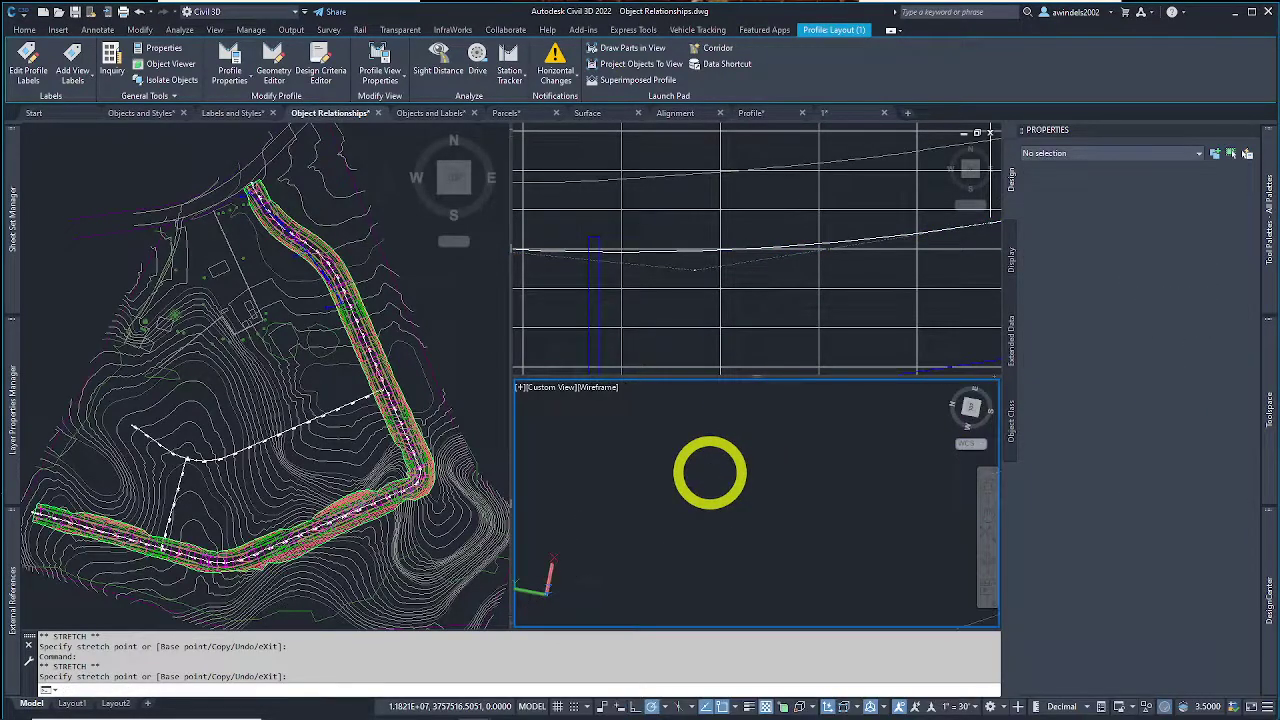
{"action": "left_click", "coordinate": [669, 441]}
{"action": "key", "text": "Escape"}
{"action": "key", "text": "Escape"}
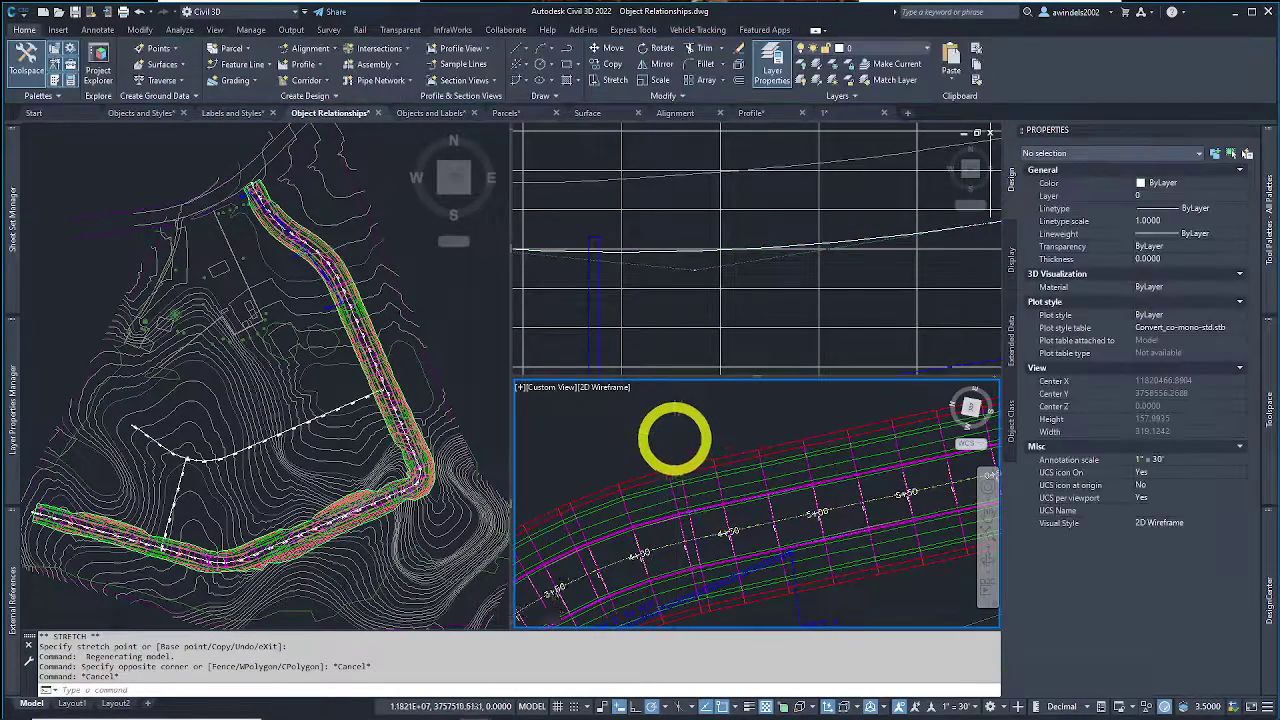
Step: Undo the last view change of the 3D corridor viewport and show a longer stretch of the bend
{"action": "scroll", "coordinate": [674, 438], "scroll_direction": "down", "scroll_amount": 3}
{"action": "key", "text": "ctrl+z"}
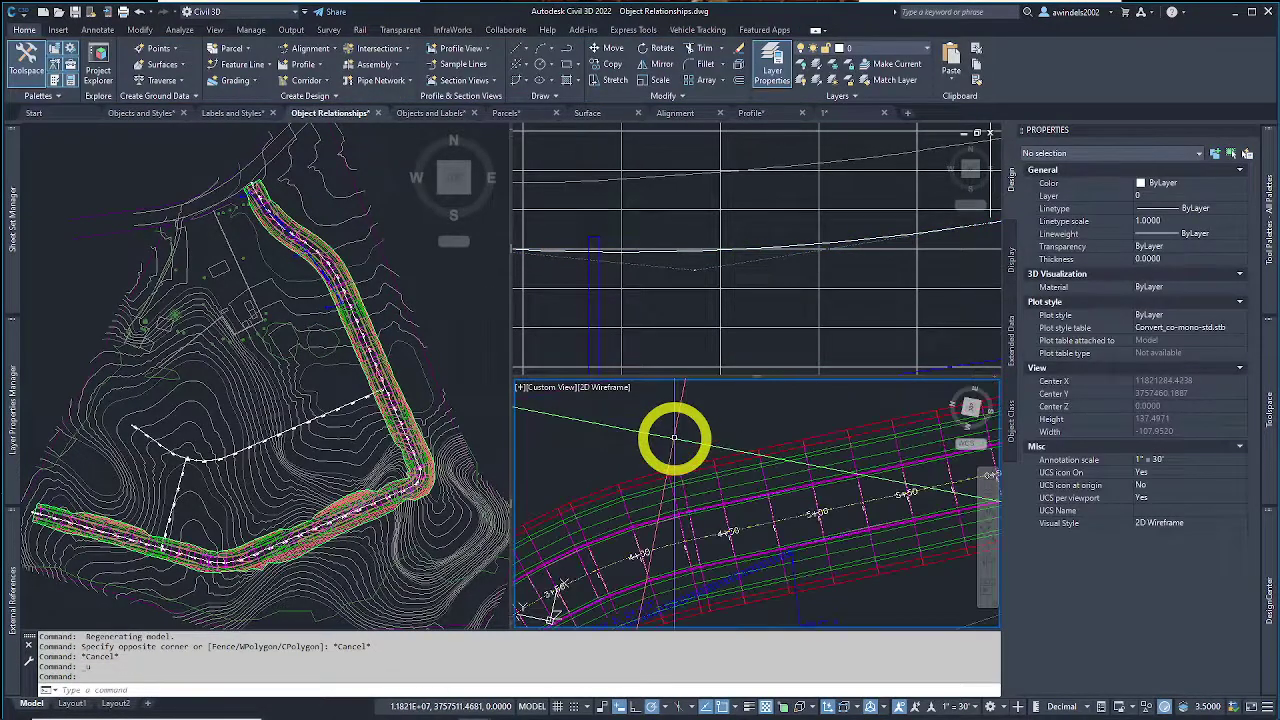
{"action": "scroll", "coordinate": [729, 486], "scroll_direction": "down", "scroll_amount": 3}
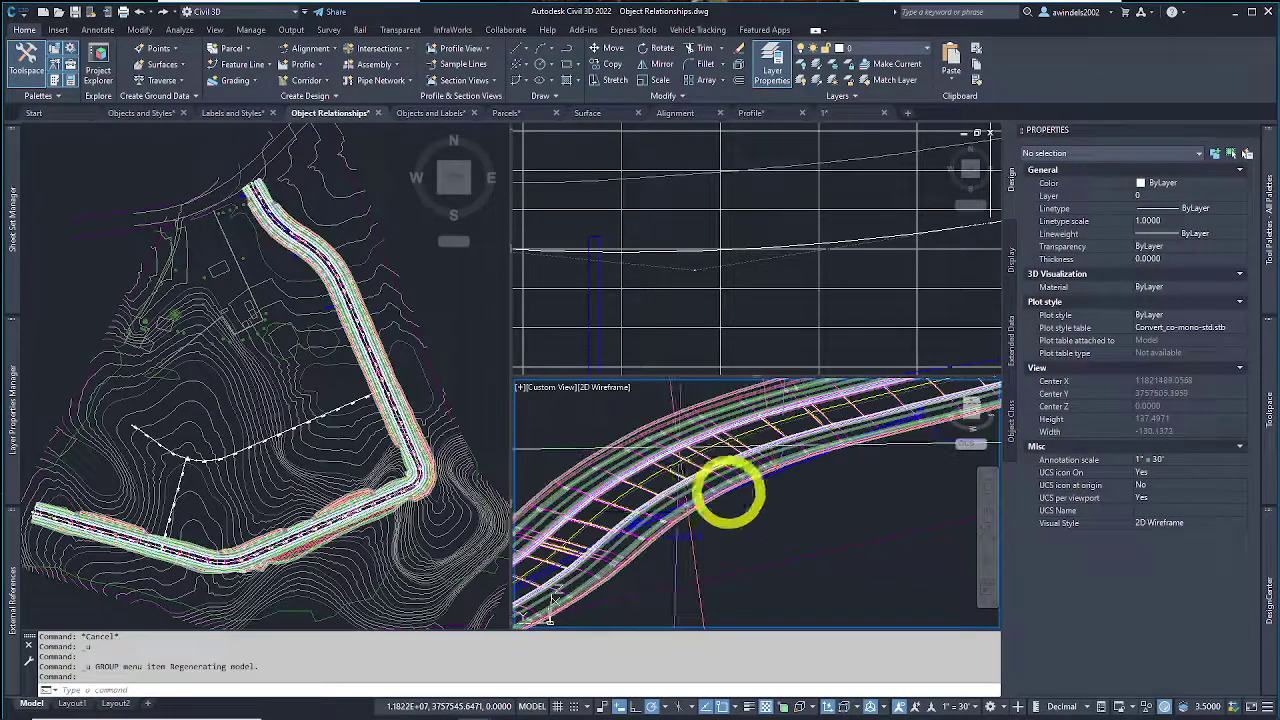
{"action": "scroll", "coordinate": [781, 510], "scroll_direction": "up", "scroll_amount": 4}
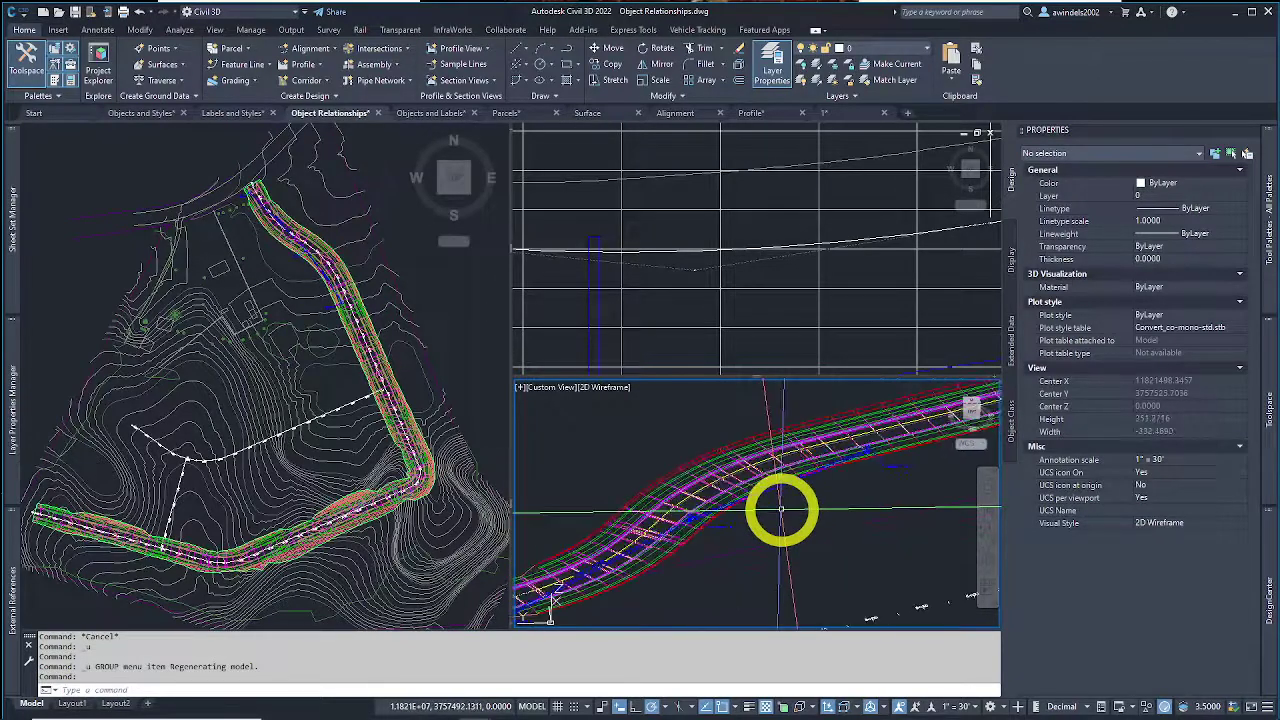
Step: Select the Main Road A alignment in the plan viewport and try to stretch its curve near station 3+50 toward the southwest
{"action": "left_click", "coordinate": [700, 300]}
{"action": "key", "text": "Escape"}
{"action": "key", "text": "Escape"}
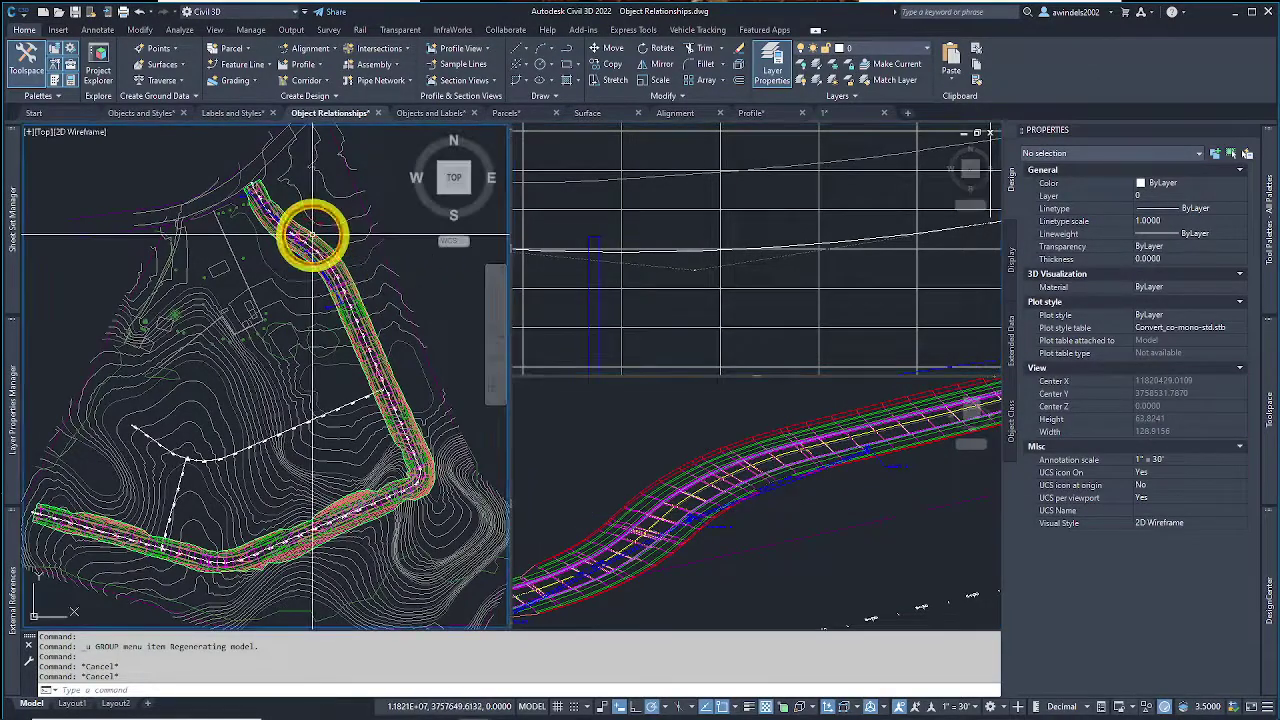
{"action": "left_click", "coordinate": [349, 263]}
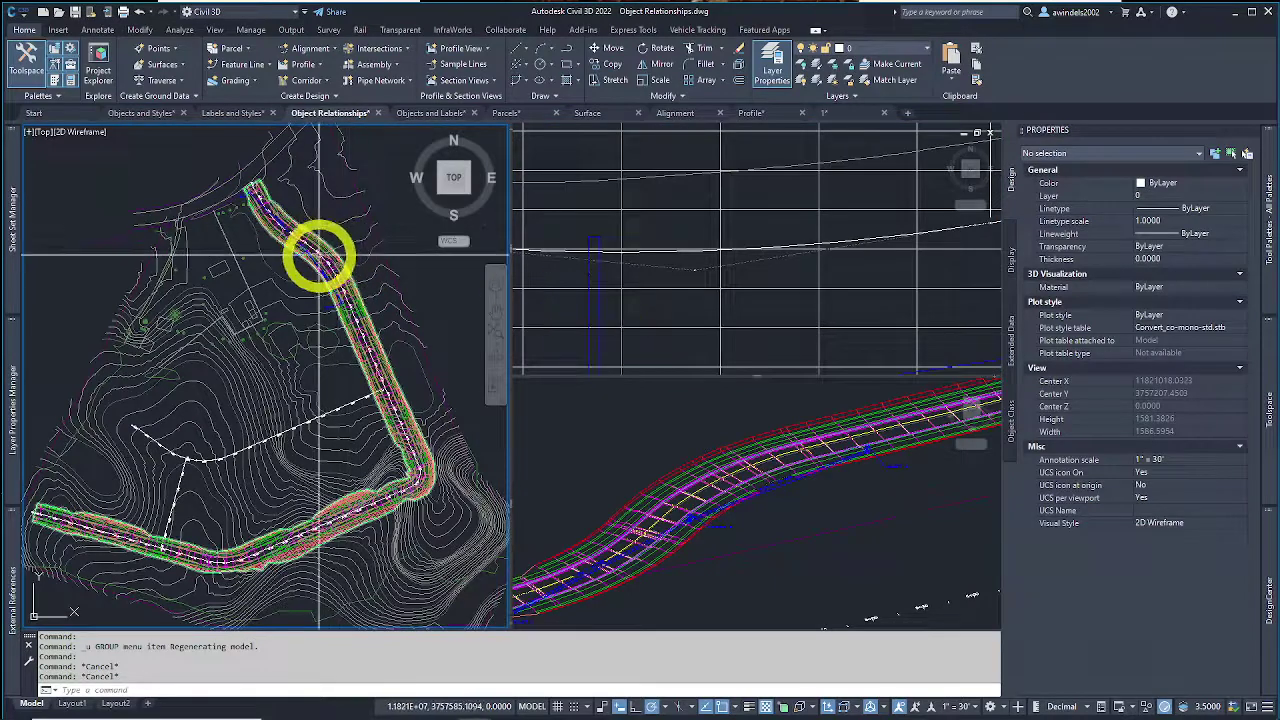
{"action": "left_click", "coordinate": [313, 247]}
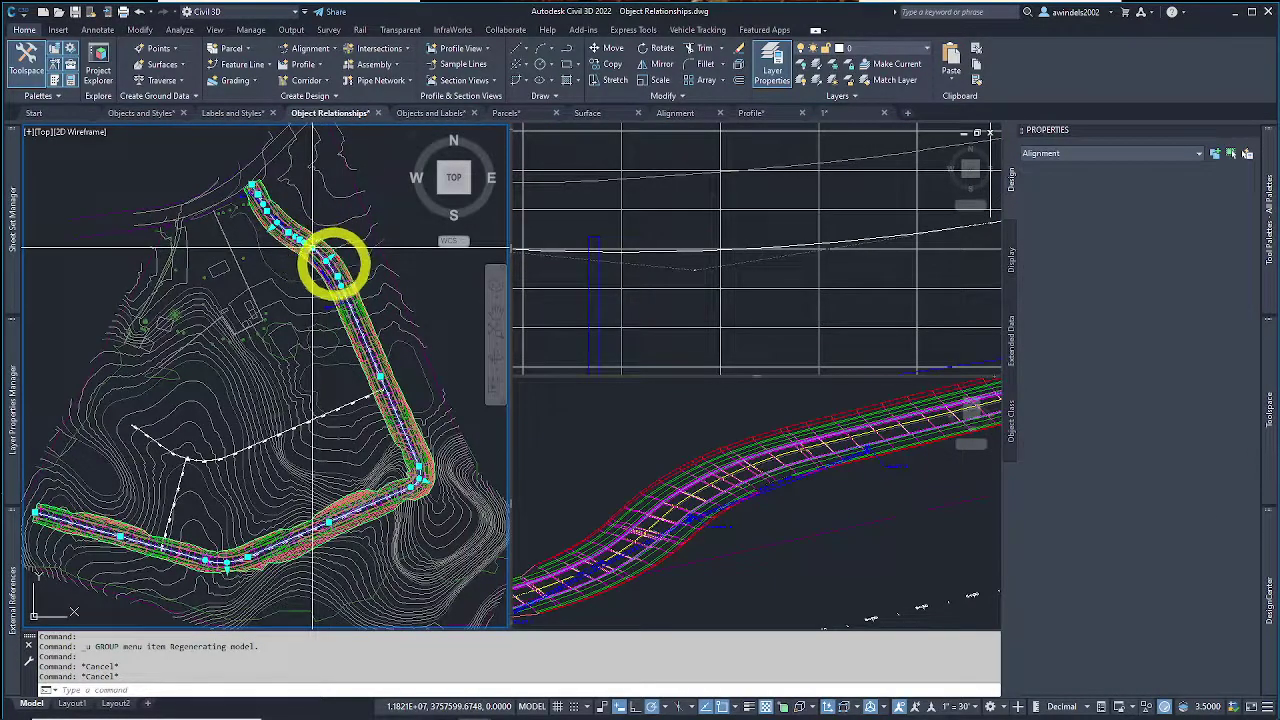
{"action": "middle_click_drag", "start_coordinate": [334, 265], "coordinate": [320, 265]}
{"action": "scroll", "coordinate": [320, 265], "scroll_direction": "up", "scroll_amount": 2}
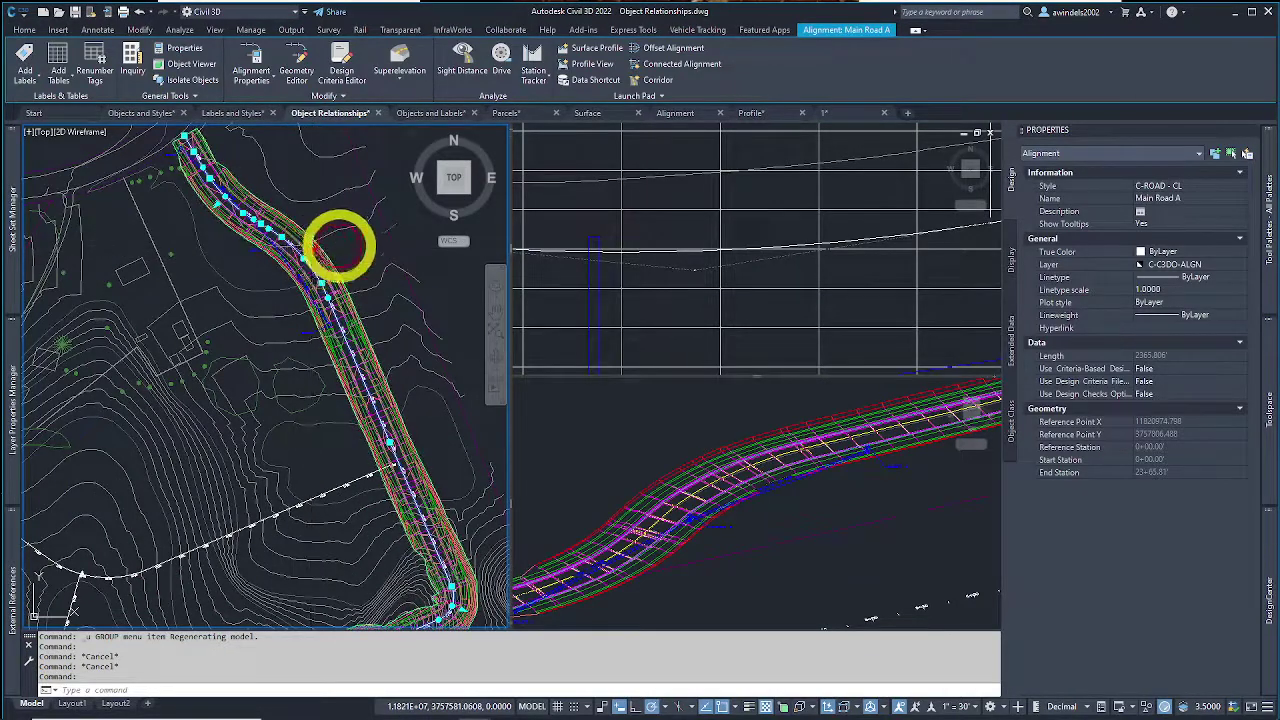
{"action": "left_click", "coordinate": [309, 253]}
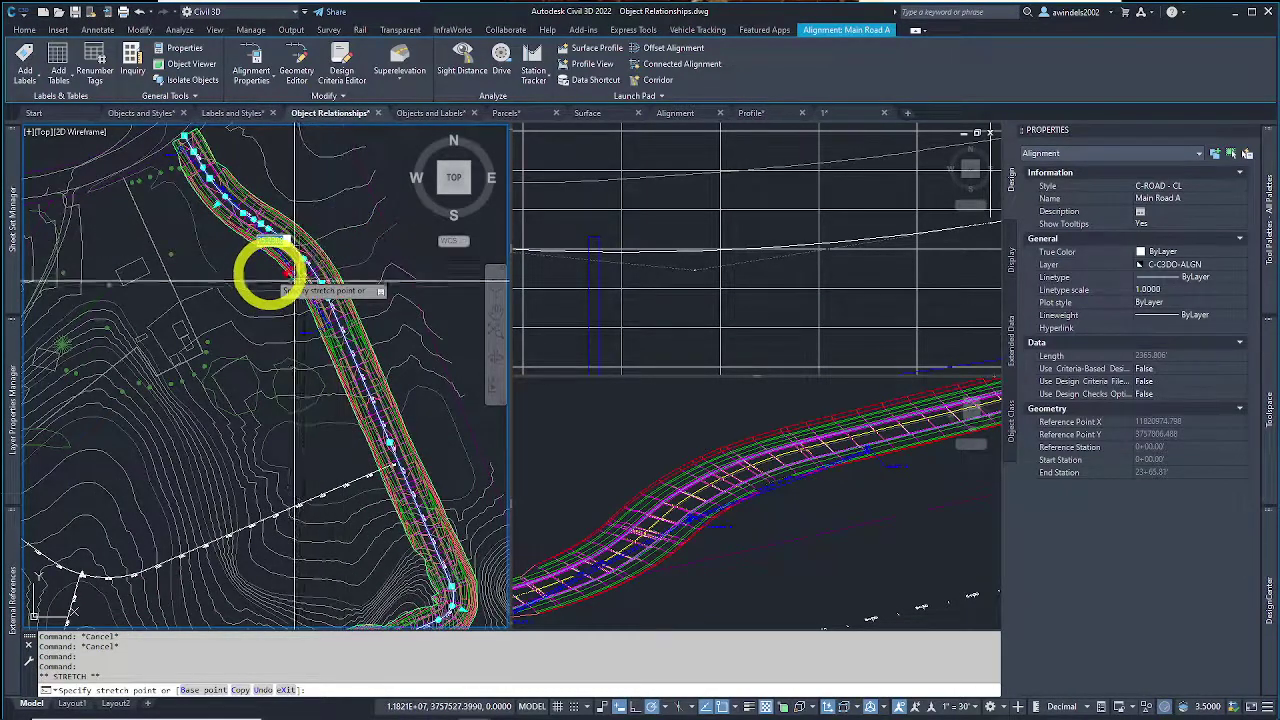
{"action": "scroll", "coordinate": [272, 274], "scroll_direction": "up", "scroll_amount": 2}
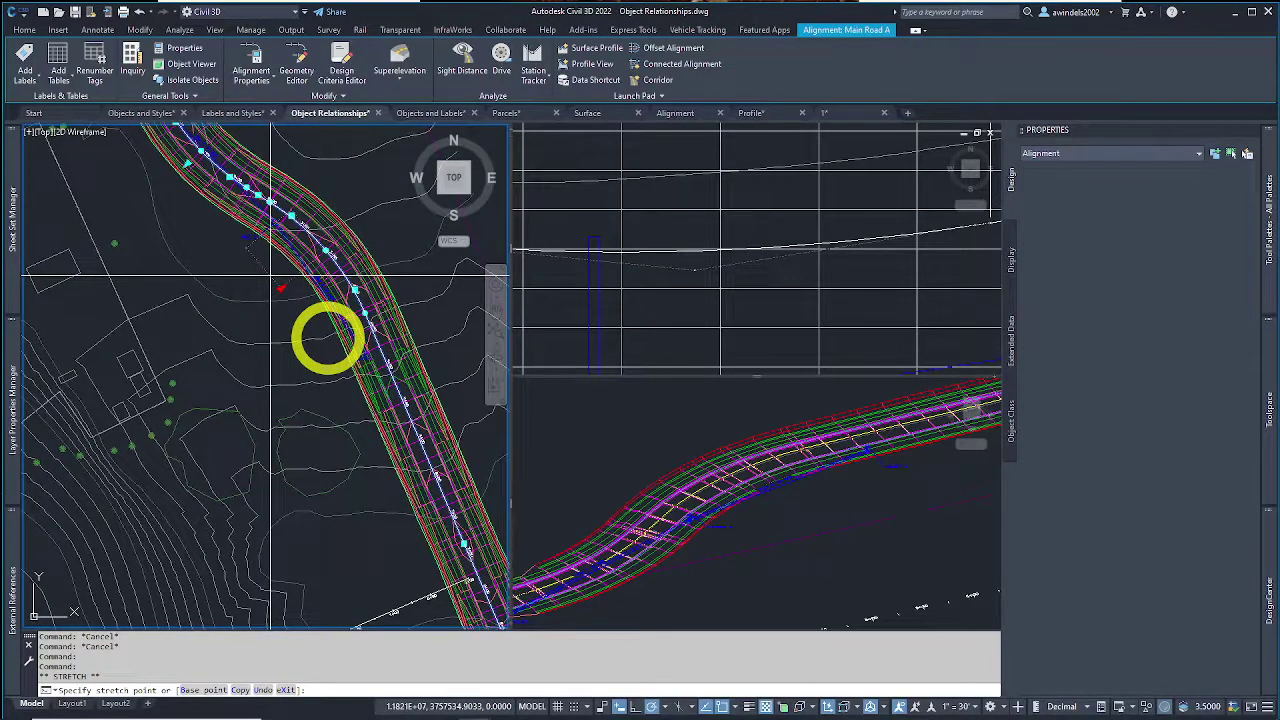
{"action": "left_click", "coordinate": [328, 338]}
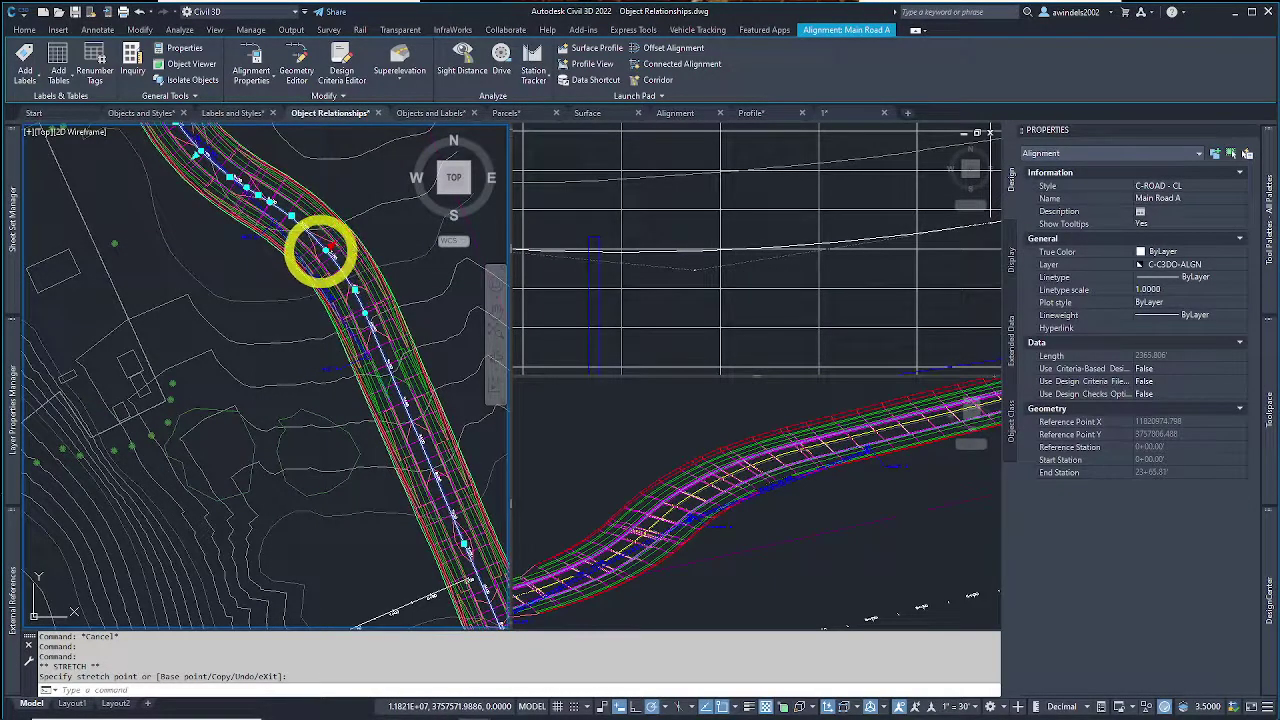
Step: Turn object snap off and retry stretching the Main Road A curve near station 3+50 toward the southwest
{"action": "left_click", "coordinate": [328, 249]}
{"action": "scroll", "coordinate": [328, 252], "scroll_direction": "up", "scroll_amount": 5}
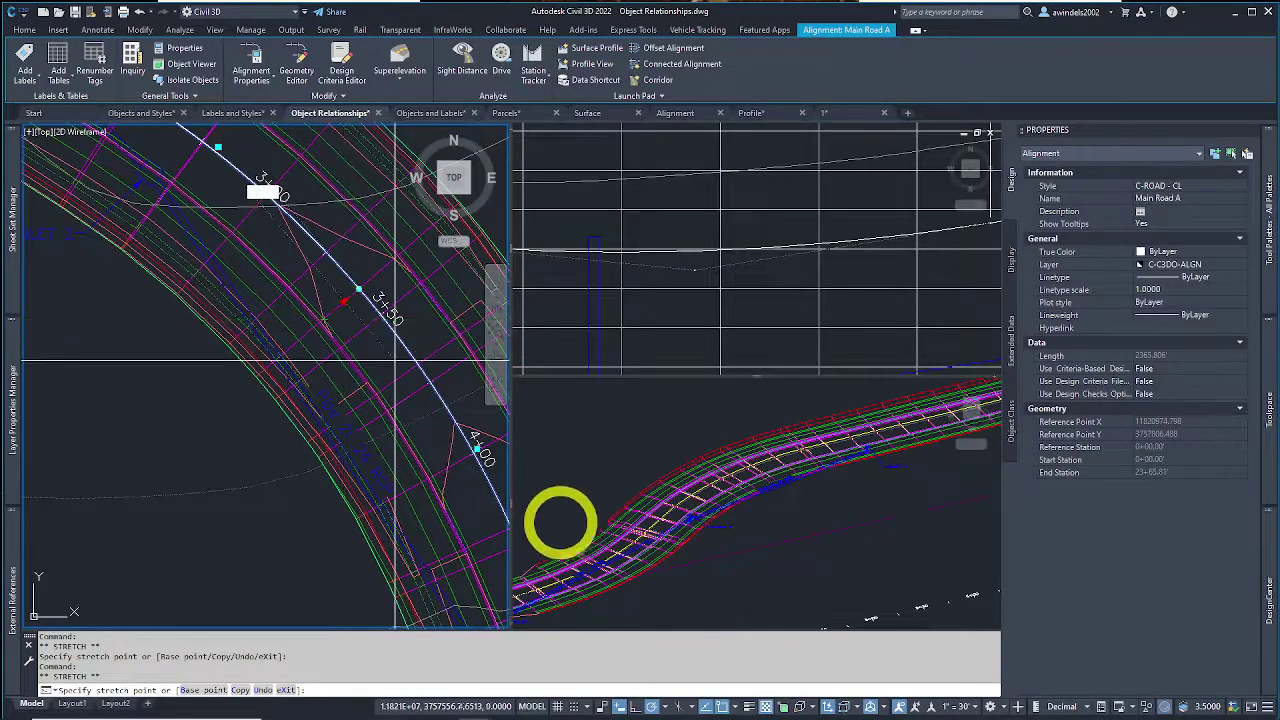
{"action": "left_click", "coordinate": [721, 707]}
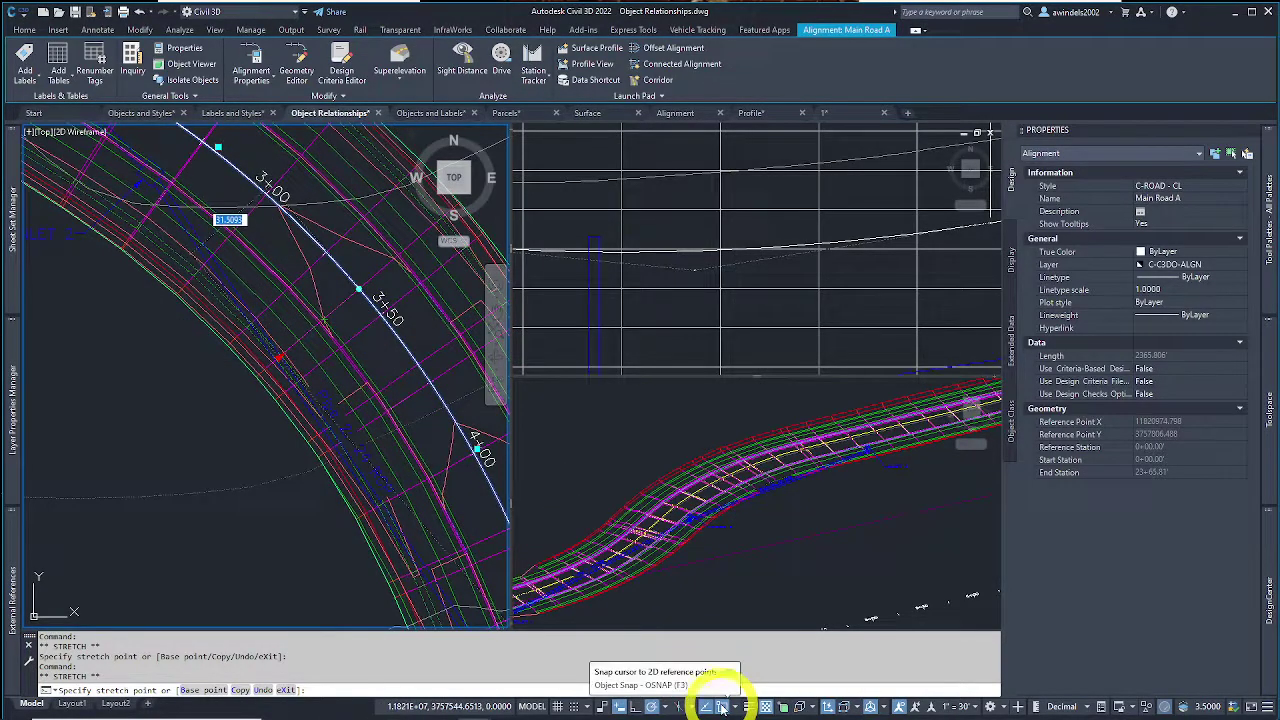
{"action": "left_click", "coordinate": [721, 707]}
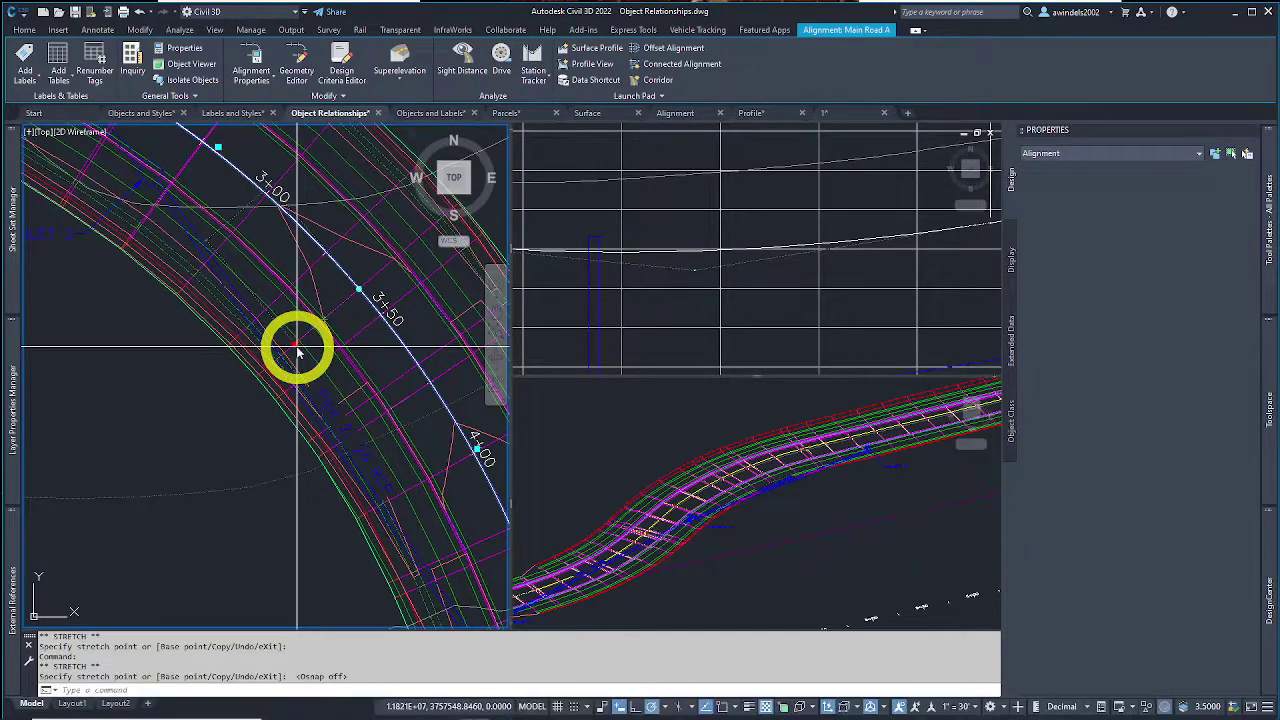
{"action": "left_click", "coordinate": [296, 346]}
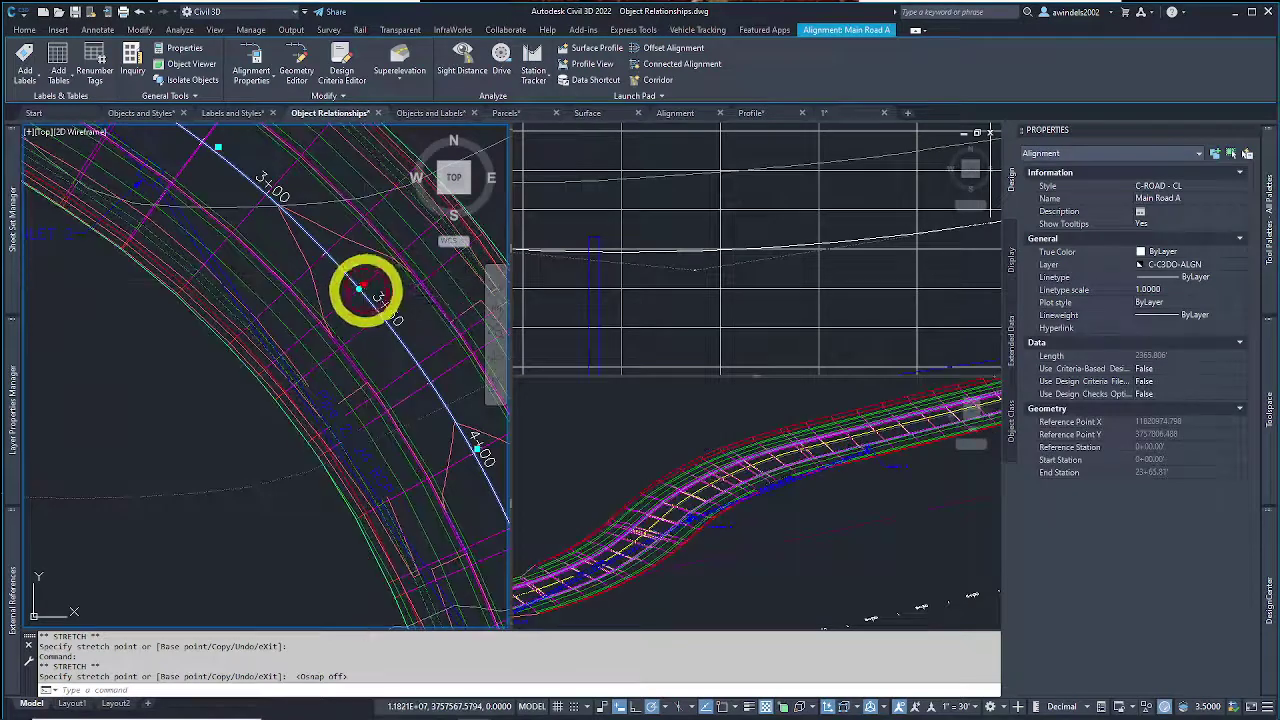
{"action": "left_click", "coordinate": [360, 292]}
{"action": "left_click", "coordinate": [342, 318]}
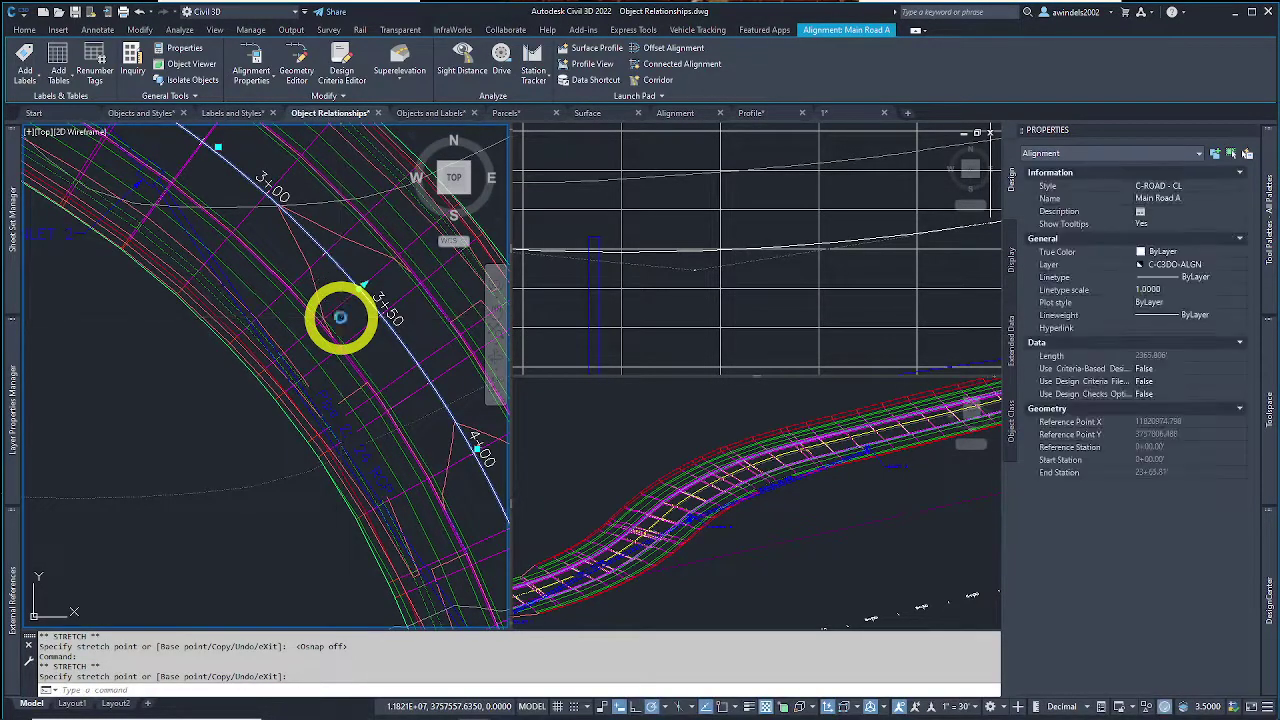
Step: Try to reshape the Main Road A curve near station 1+50 by stretching its midpoint grip
{"action": "scroll", "coordinate": [362, 285], "scroll_direction": "down", "scroll_amount": 3}
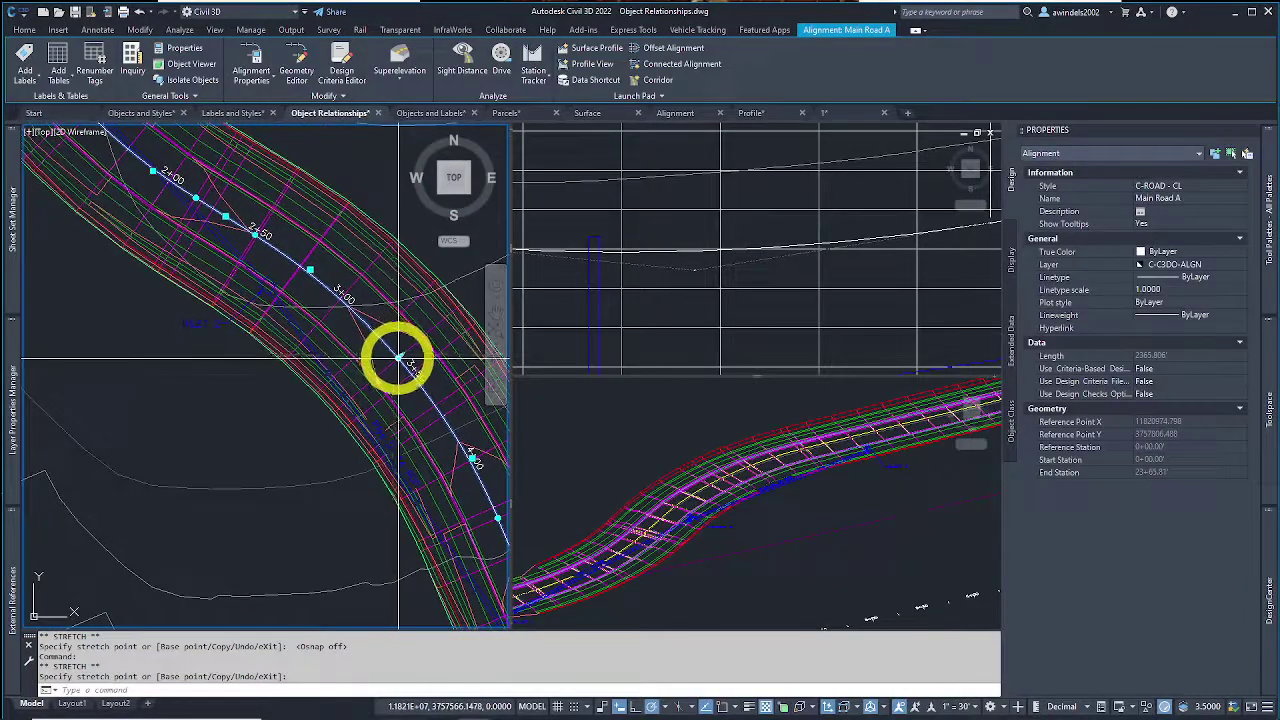
{"action": "scroll", "coordinate": [389, 394], "scroll_direction": "down", "scroll_amount": 2}
{"action": "scroll", "coordinate": [309, 366], "scroll_direction": "up", "scroll_amount": 2}
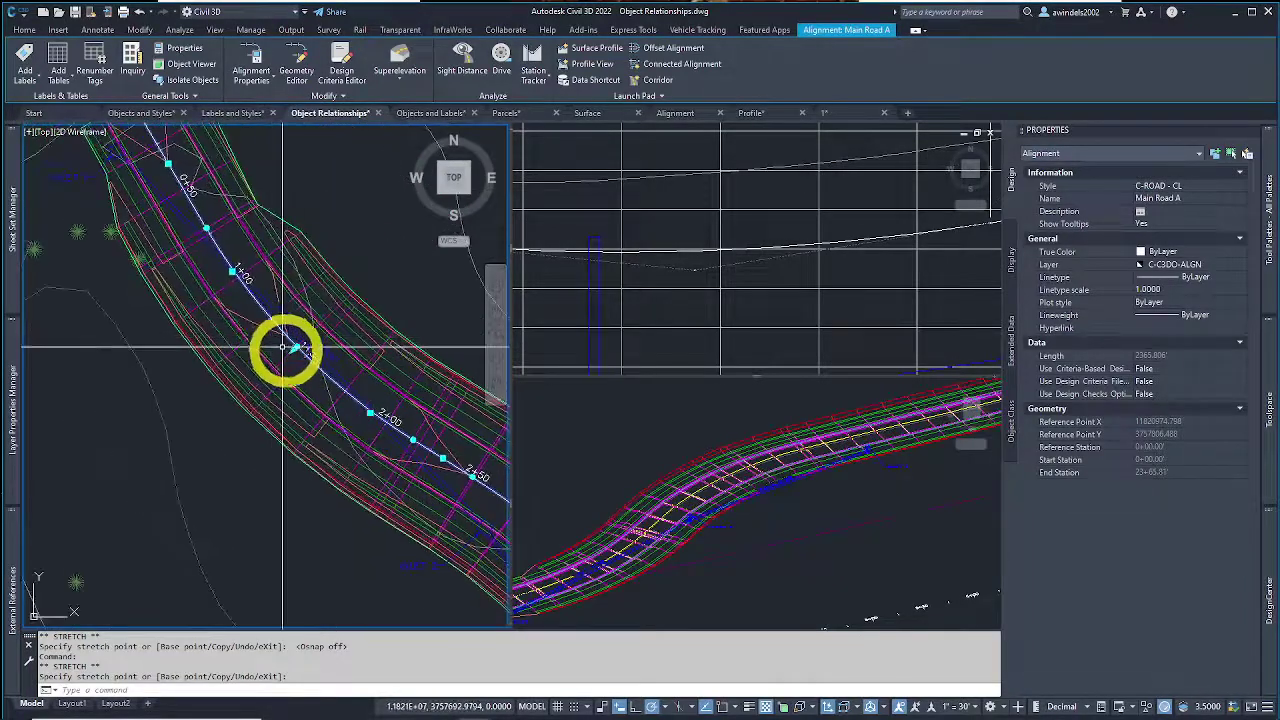
{"action": "left_click", "coordinate": [290, 350]}
{"action": "left_click", "coordinate": [272, 366]}
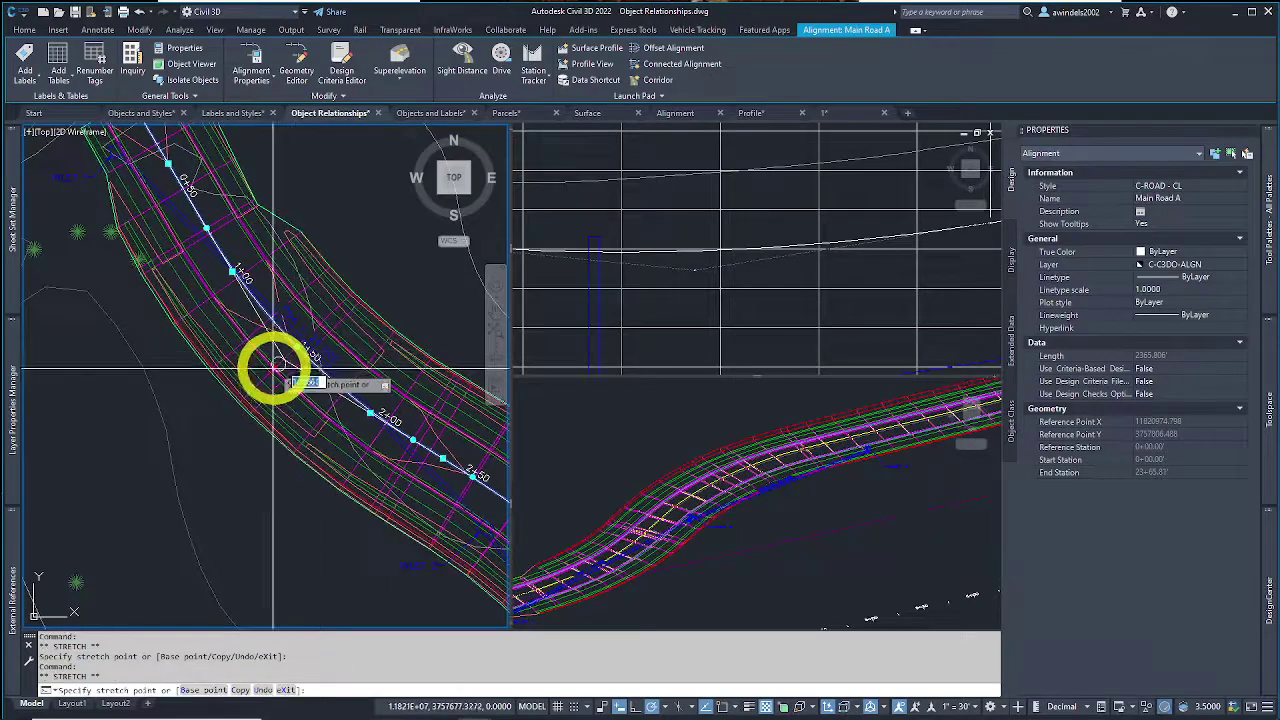
{"action": "left_click", "coordinate": [306, 320]}
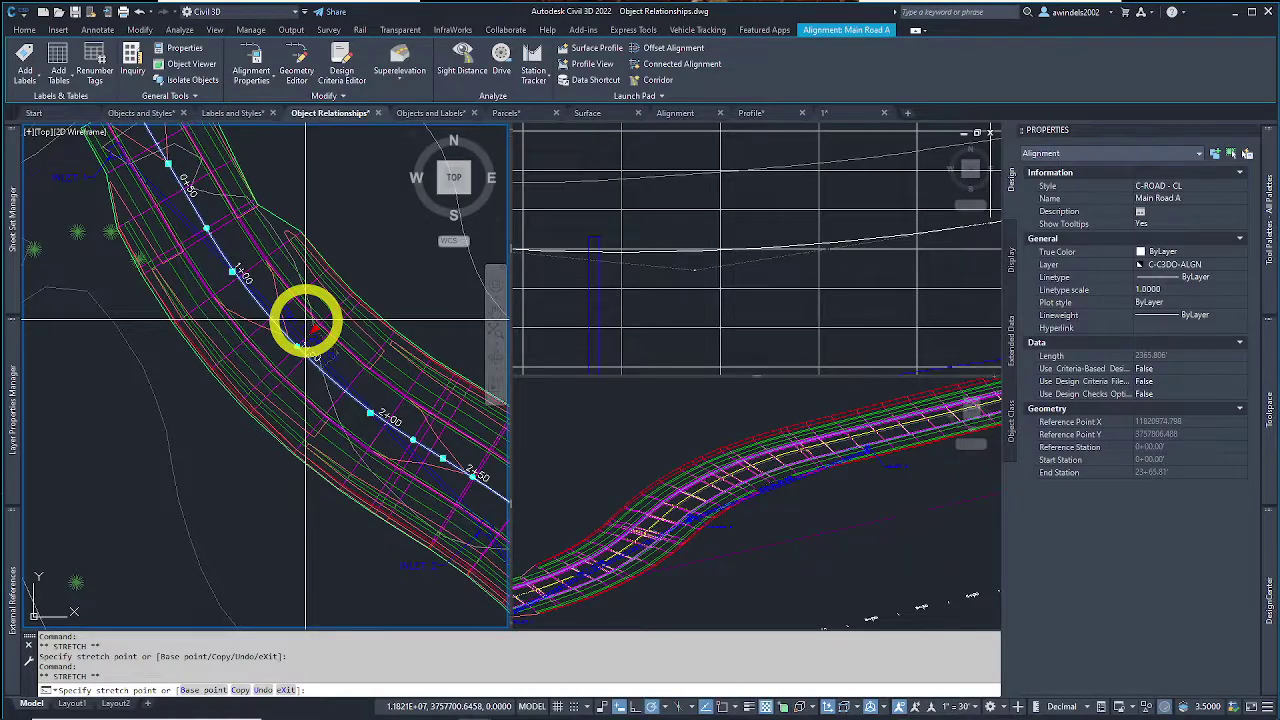
{"action": "left_click", "coordinate": [306, 320]}
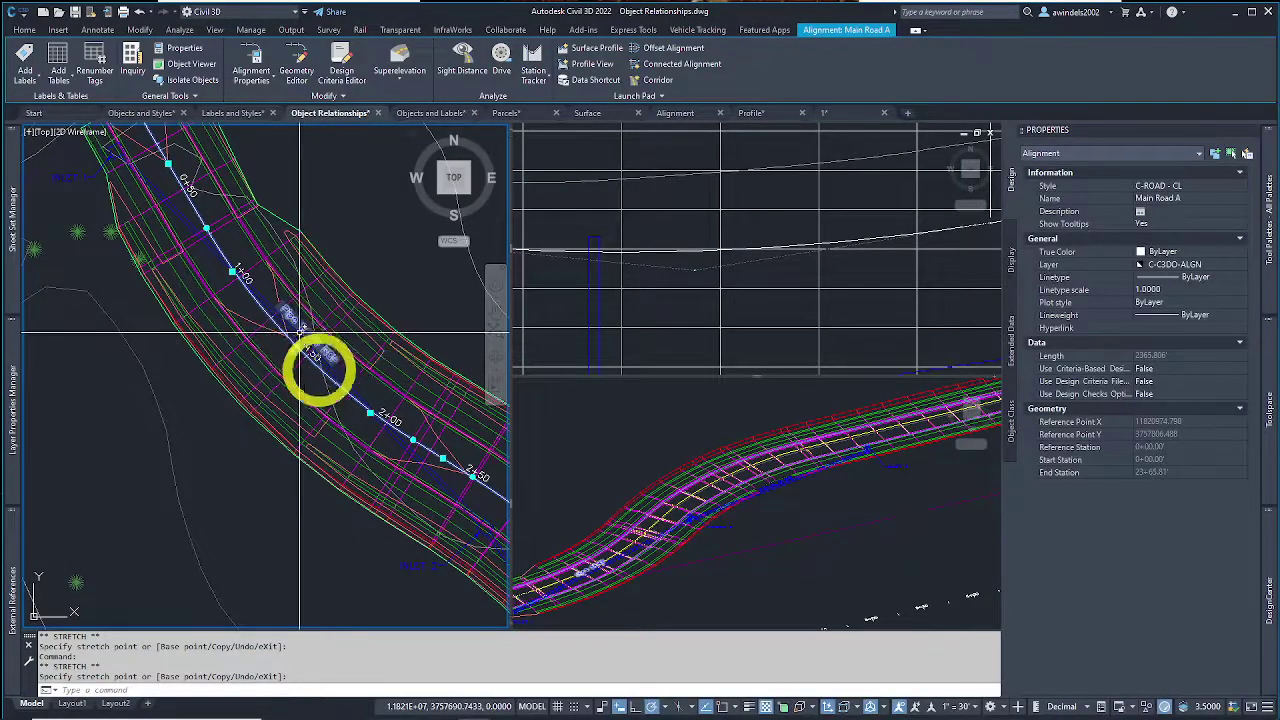
Step: Try to stretch the start point of the Main Road A alignment at station 0+00 toward the east
{"action": "mouse_move", "coordinate": [318, 368]}
{"action": "middle_mouse_down"}
{"action": "mouse_move", "coordinate": [352, 434]}
{"action": "mouse_move", "coordinate": [257, 377]}
{"action": "middle_mouse_up"}
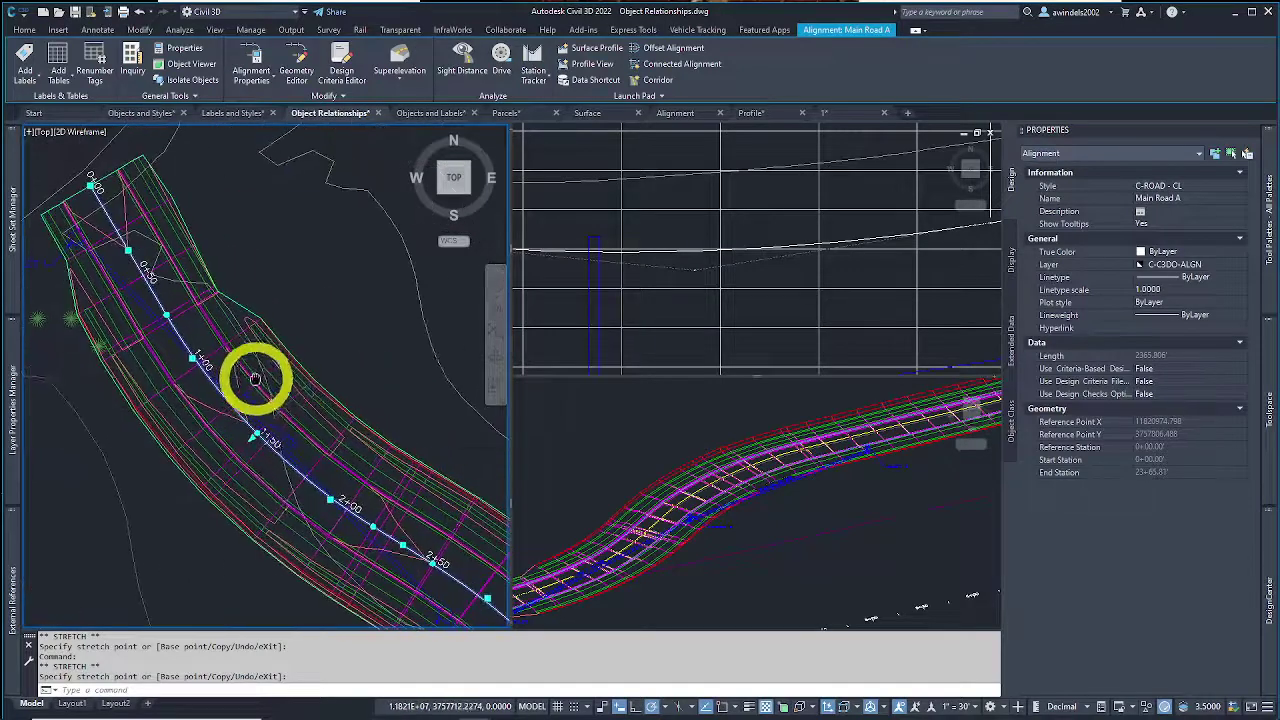
{"action": "left_click", "coordinate": [91, 187]}
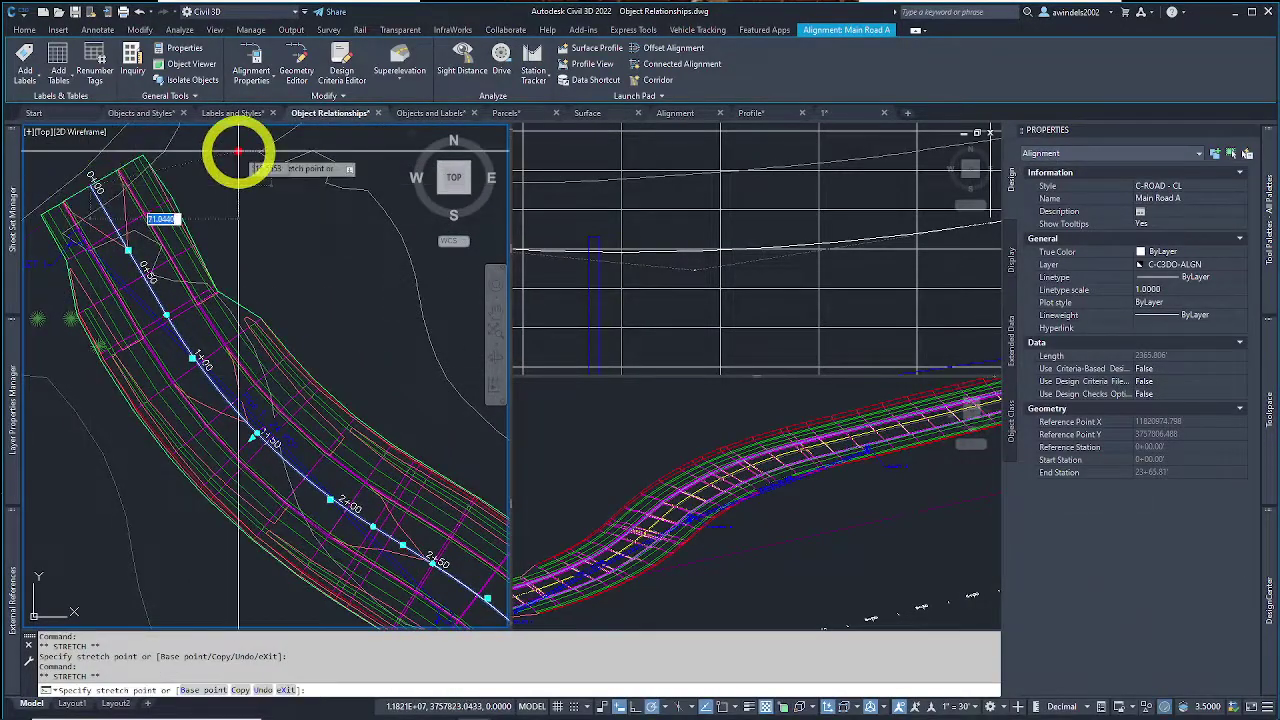
{"action": "left_click", "coordinate": [238, 152]}
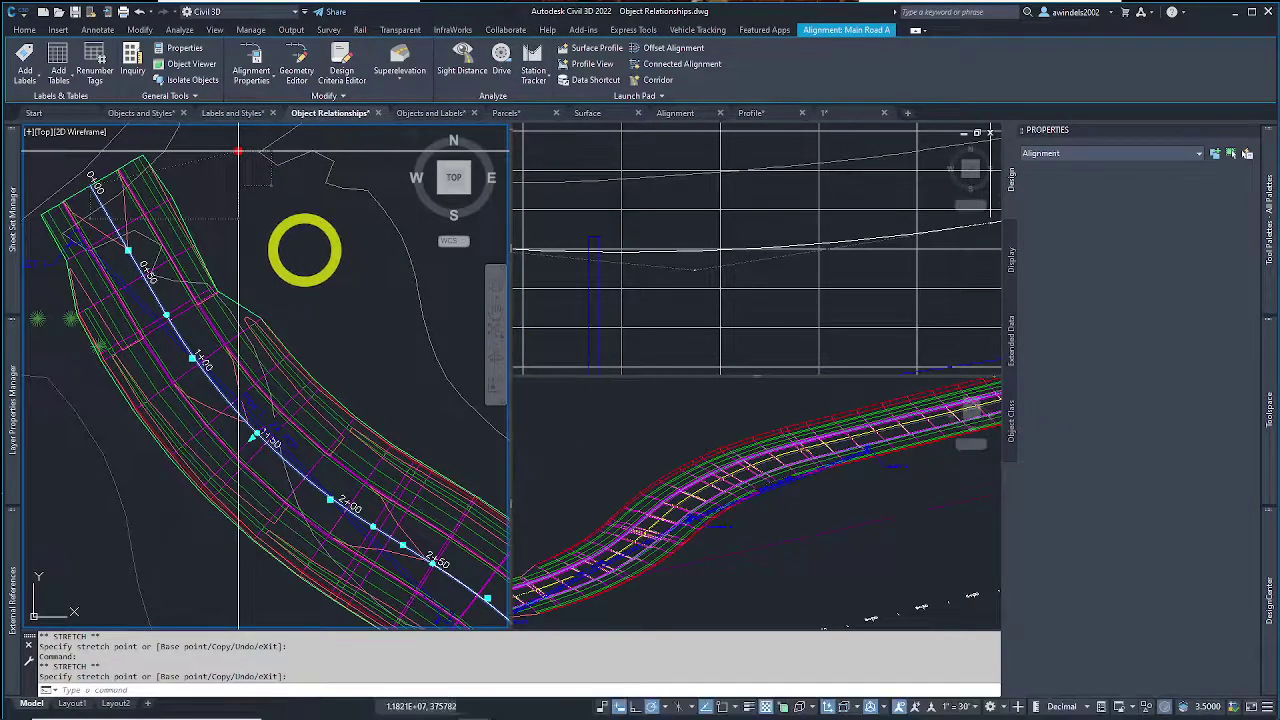
{"action": "middle_click_drag", "start_coordinate": [223, 240], "coordinate": [331, 309]}
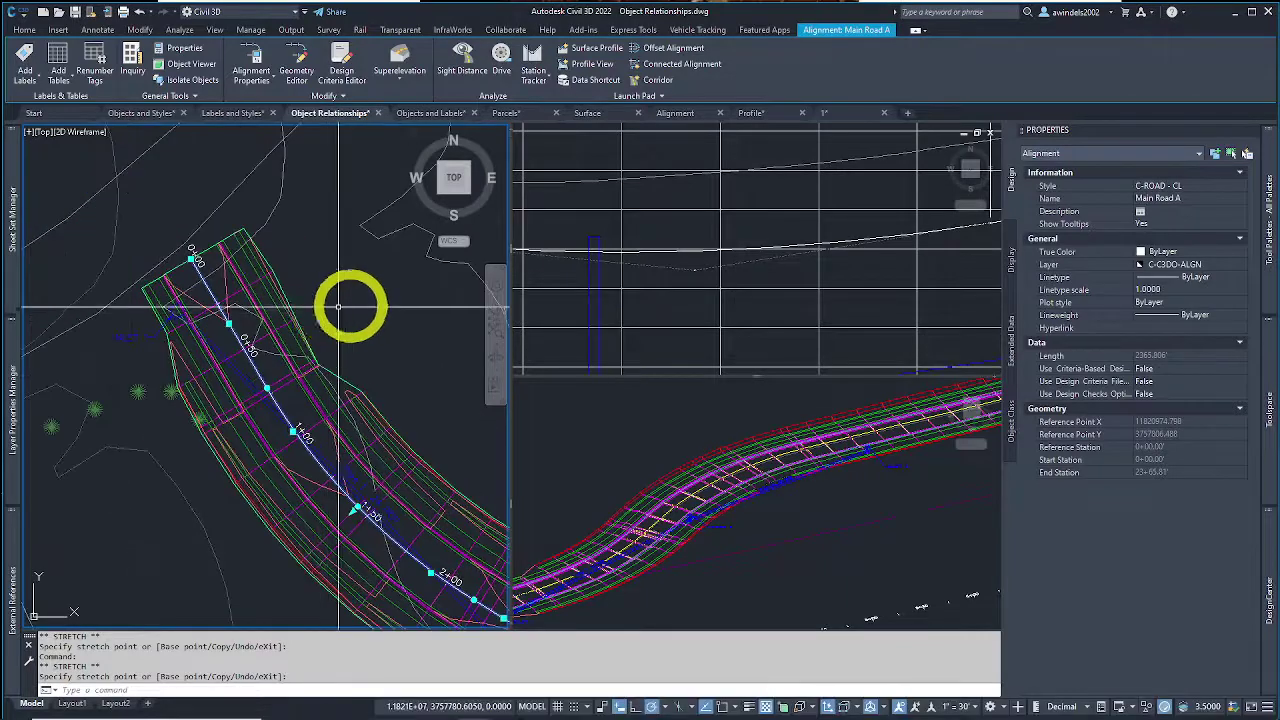
Step: Select the Layout (1) design profile in the profile viewport and stretch its sag-curve PVI up above the existing ground line
{"action": "left_click", "coordinate": [556, 309]}
{"action": "scroll", "coordinate": [560, 309], "scroll_direction": "down", "scroll_amount": 5}
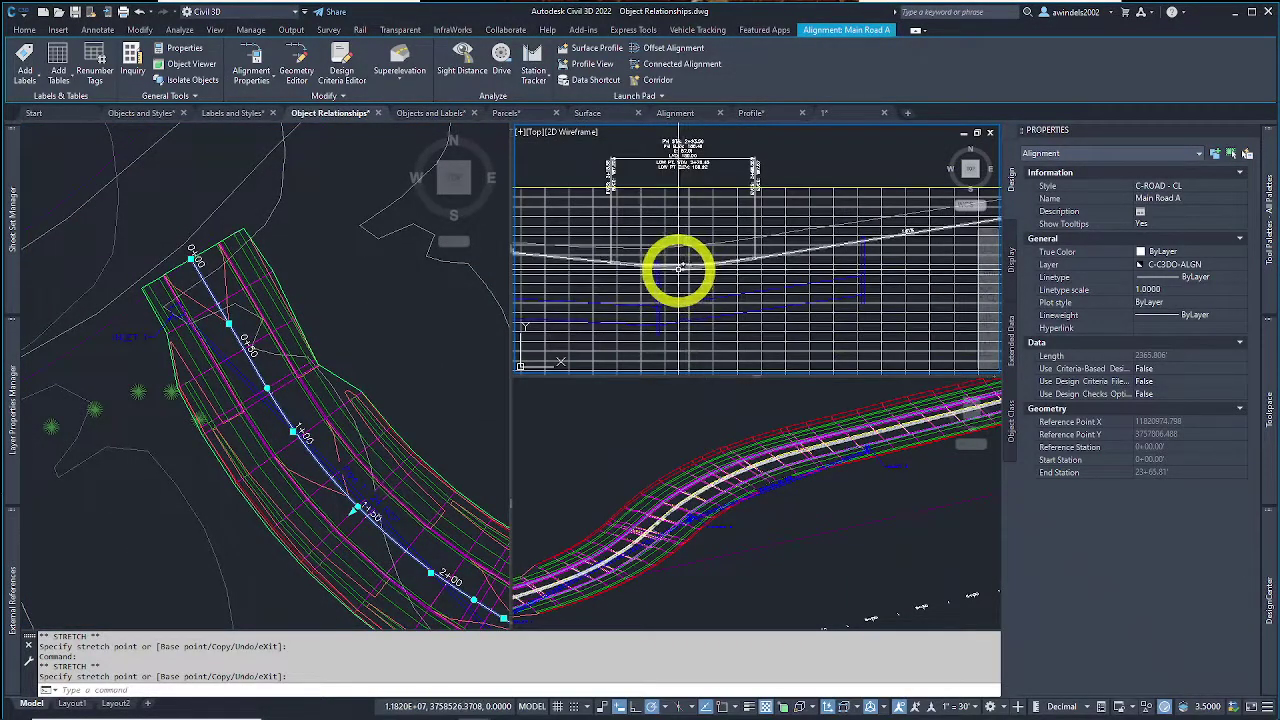
{"action": "left_click", "coordinate": [678, 266]}
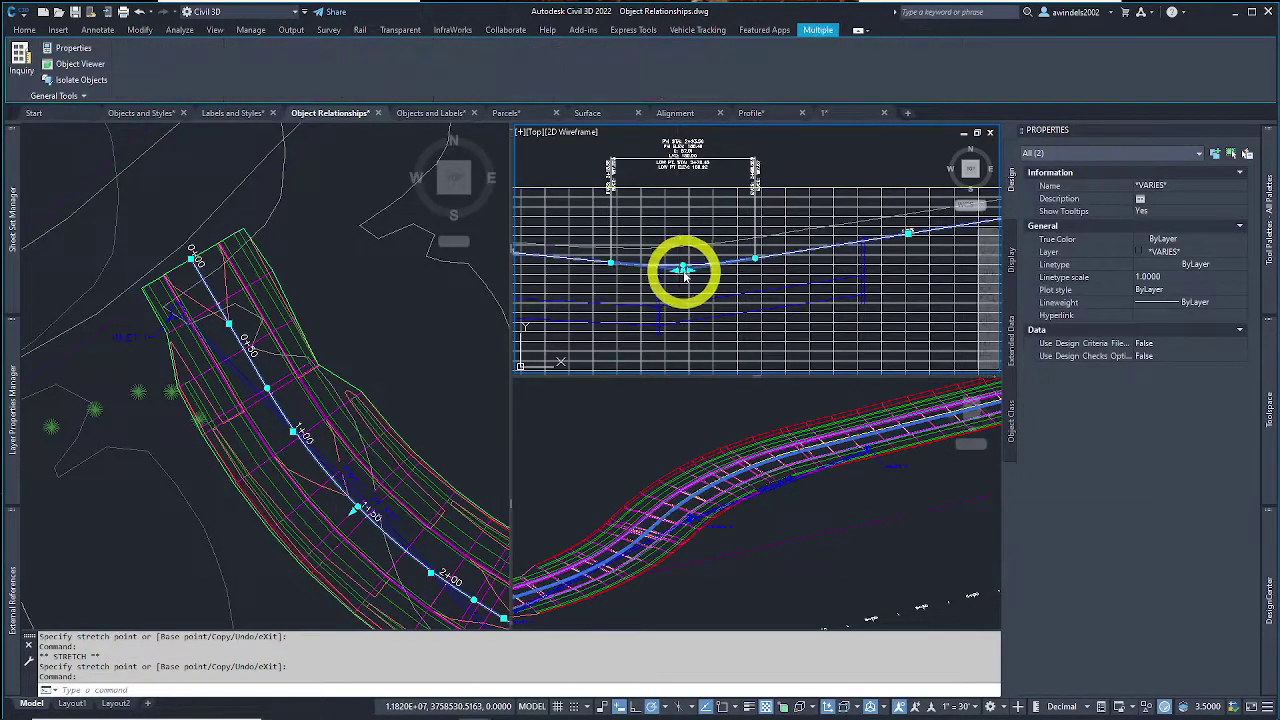
{"action": "left_click", "coordinate": [678, 266]}
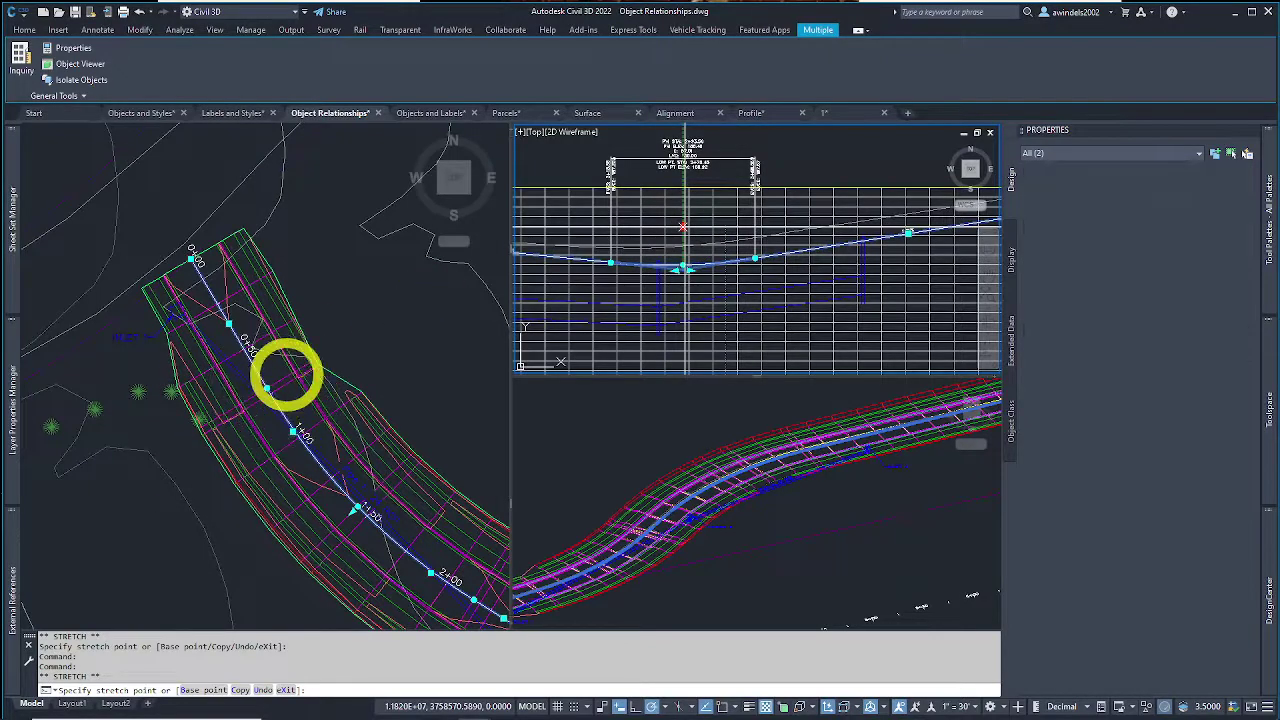
{"action": "left_click", "coordinate": [300, 378]}
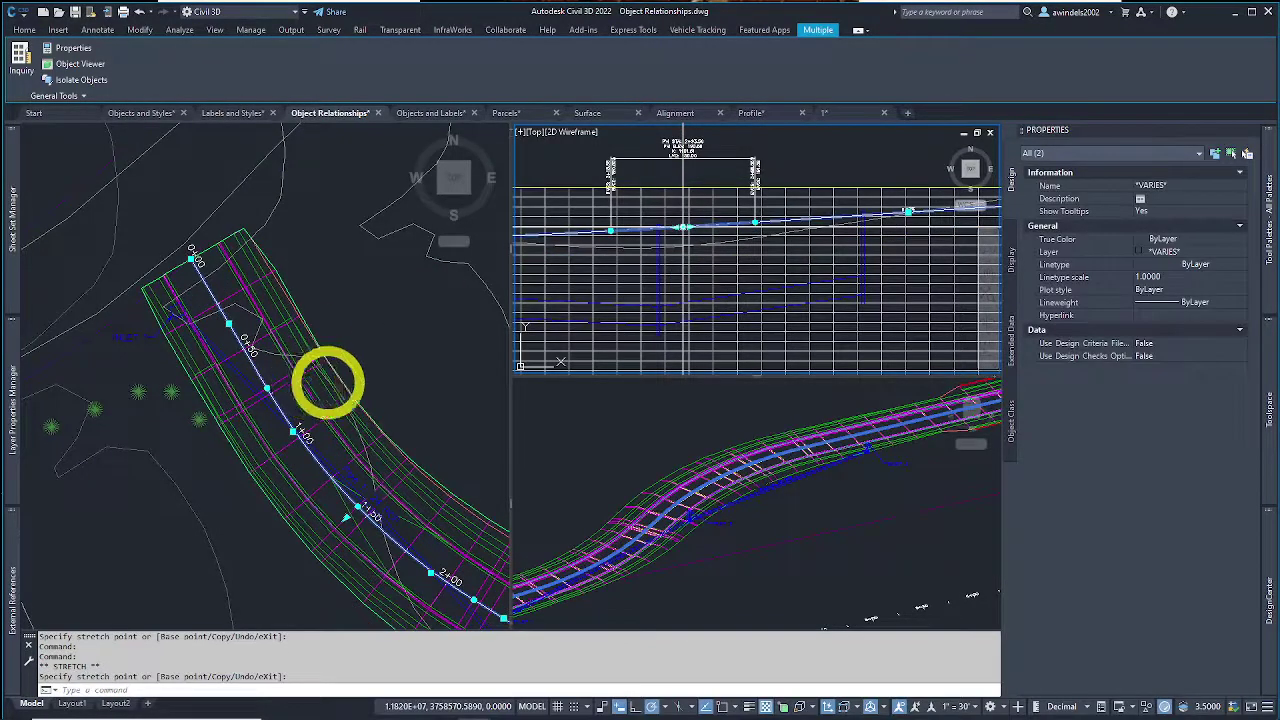
Step: Clear the profile and alignment selection and examine the edited design profile and the corridor in the 3D viewport
{"action": "left_click", "coordinate": [681, 470]}
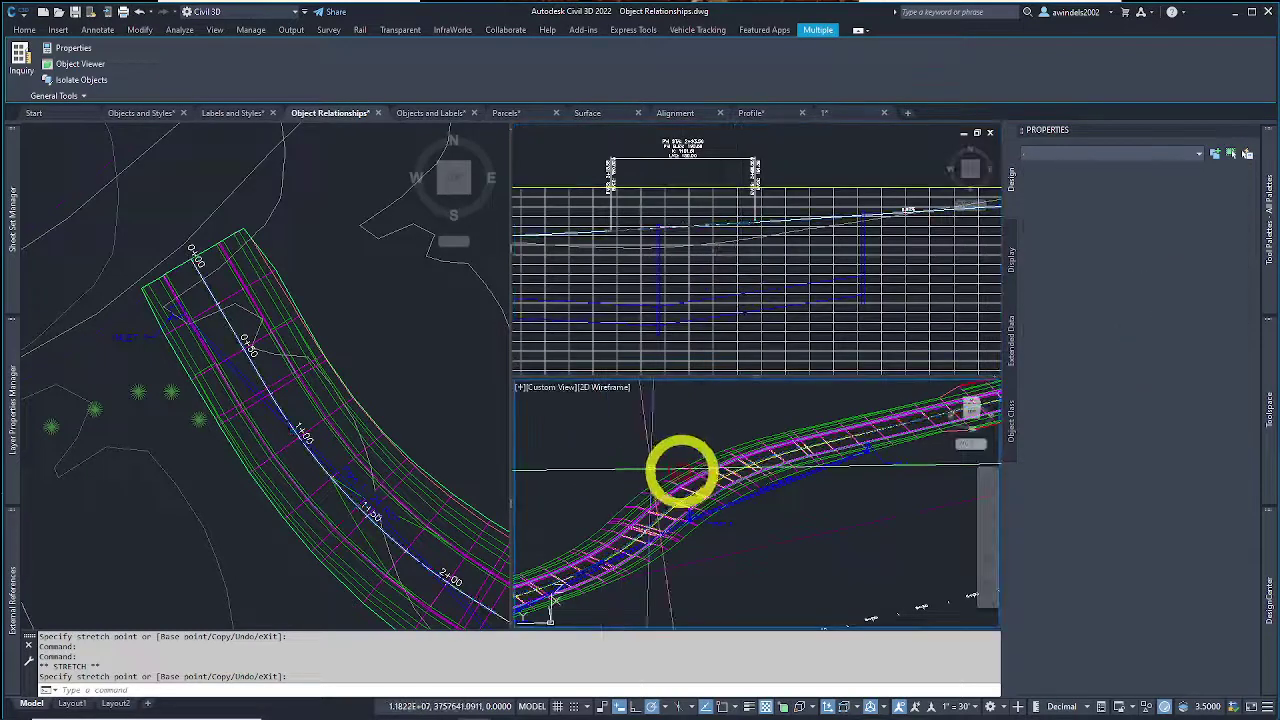
{"action": "key", "text": "Escape"}
{"action": "key", "text": "Escape"}
{"action": "middle_click_drag", "start_coordinate": [694, 286], "coordinate": [759, 313]}
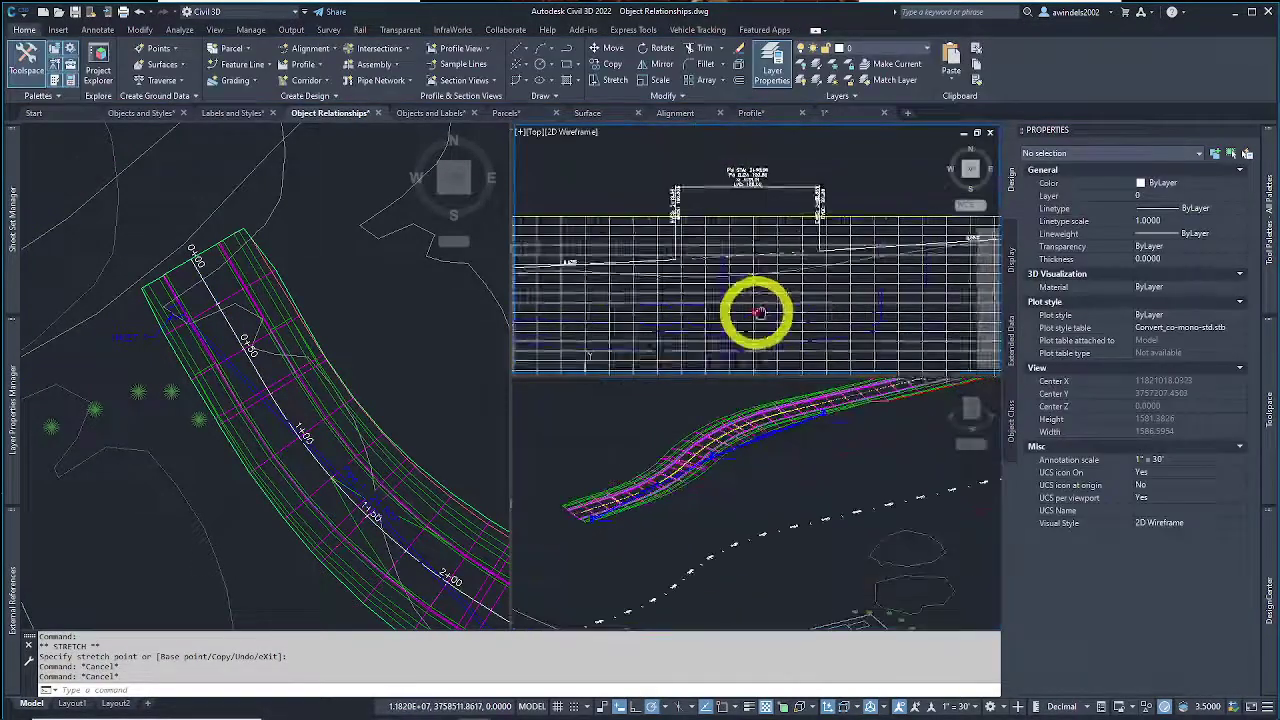
{"action": "scroll", "coordinate": [760, 300], "scroll_direction": "down", "scroll_amount": 3}
{"action": "middle_click_drag", "start_coordinate": [734, 266], "coordinate": [706, 266]}
{"action": "left_click", "coordinate": [649, 400]}
{"action": "middle_click_drag", "start_coordinate": [649, 400], "coordinate": [648, 440], "text": "shift"}
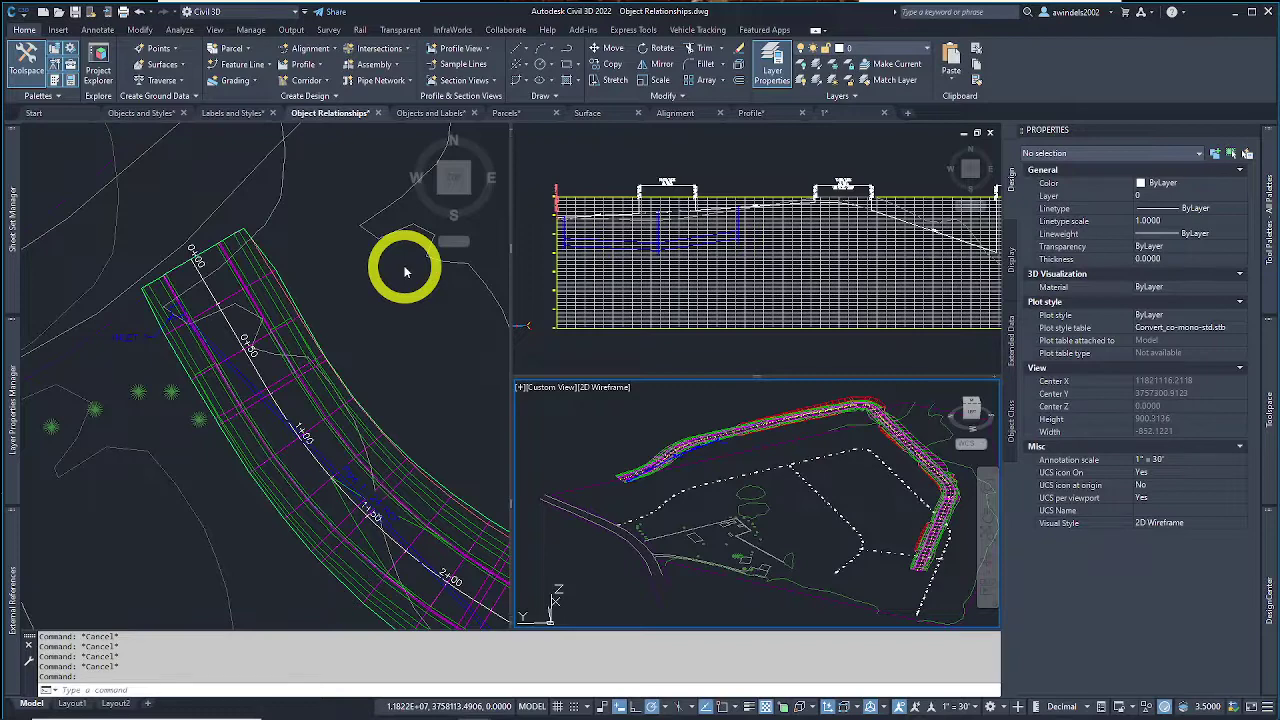
Step: Switch to the Objects and Labels drawing and inspect the profile's crest curve label and the surface elevation label in plan
{"action": "left_click", "coordinate": [432, 114]}
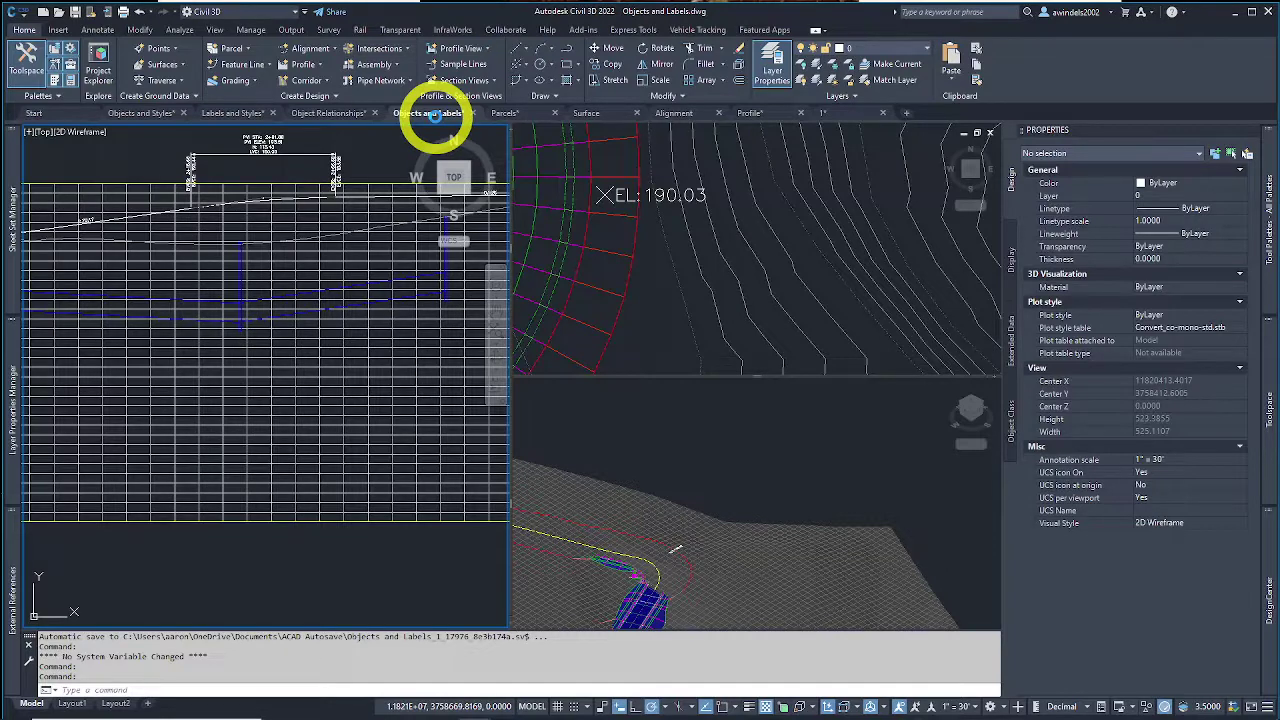
{"action": "left_click", "coordinate": [284, 582]}
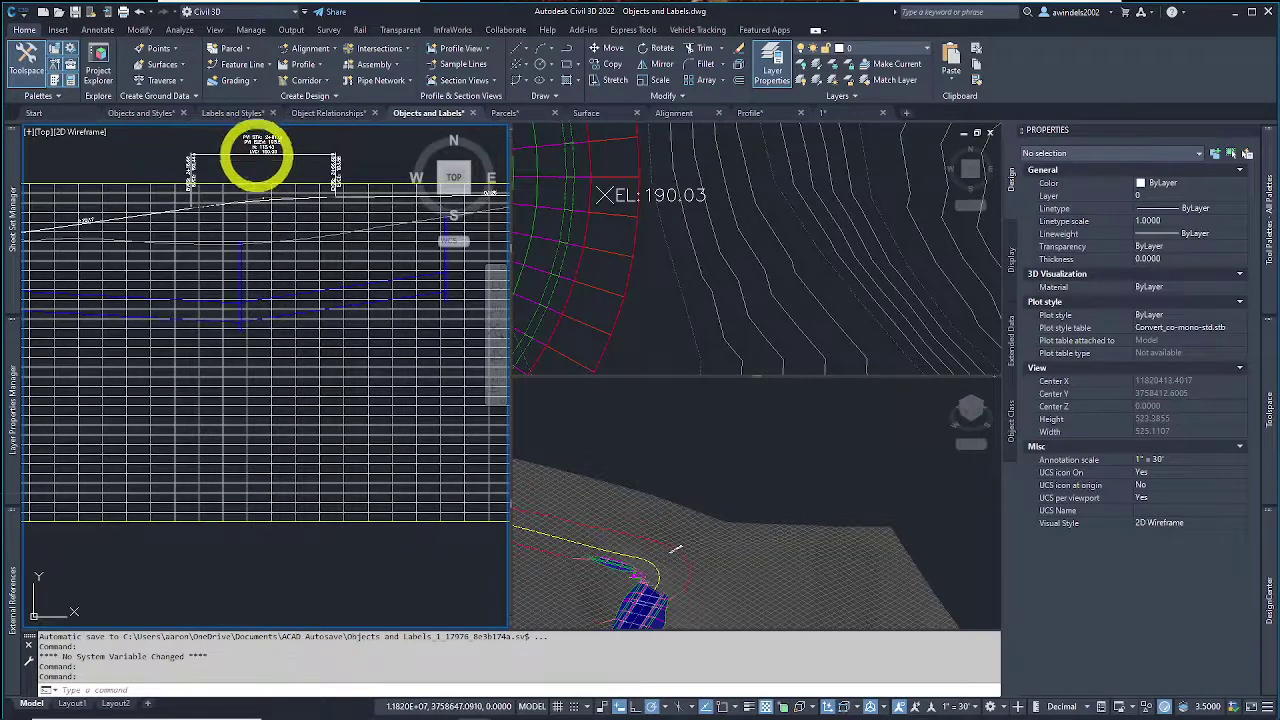
{"action": "left_click", "coordinate": [262, 150]}
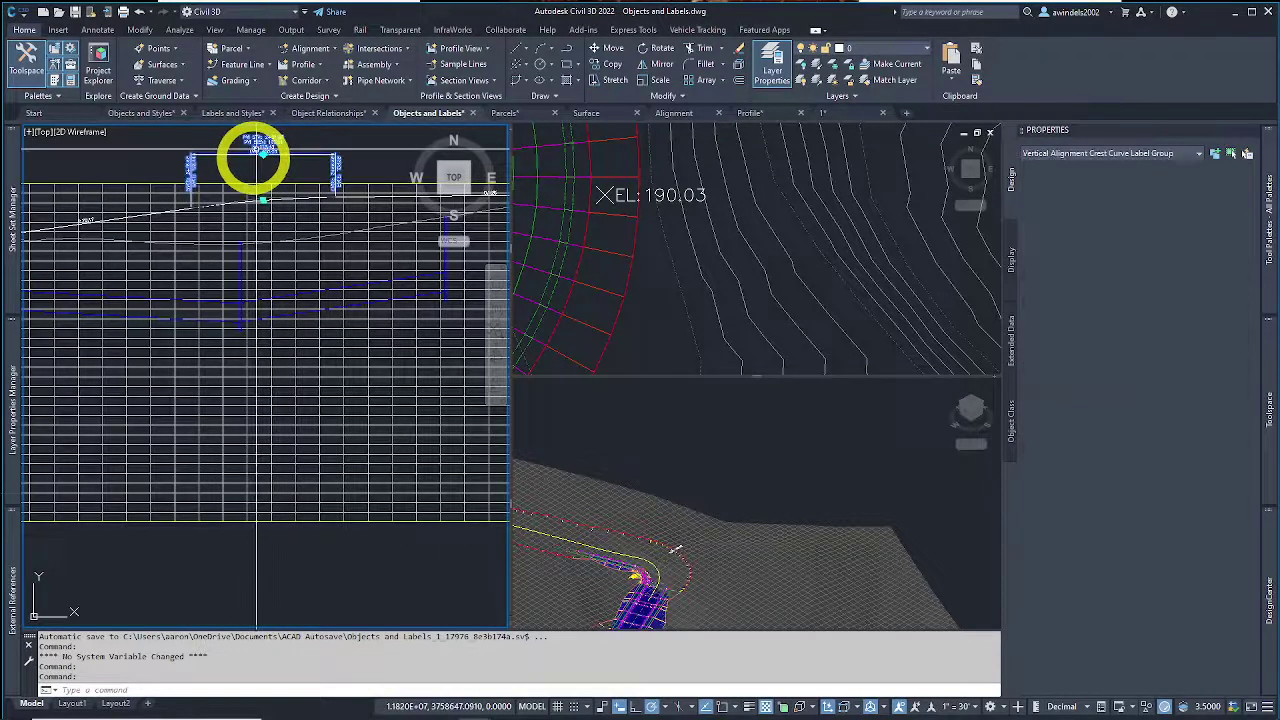
{"action": "left_click", "coordinate": [659, 197]}
{"action": "left_click", "coordinate": [659, 195]}
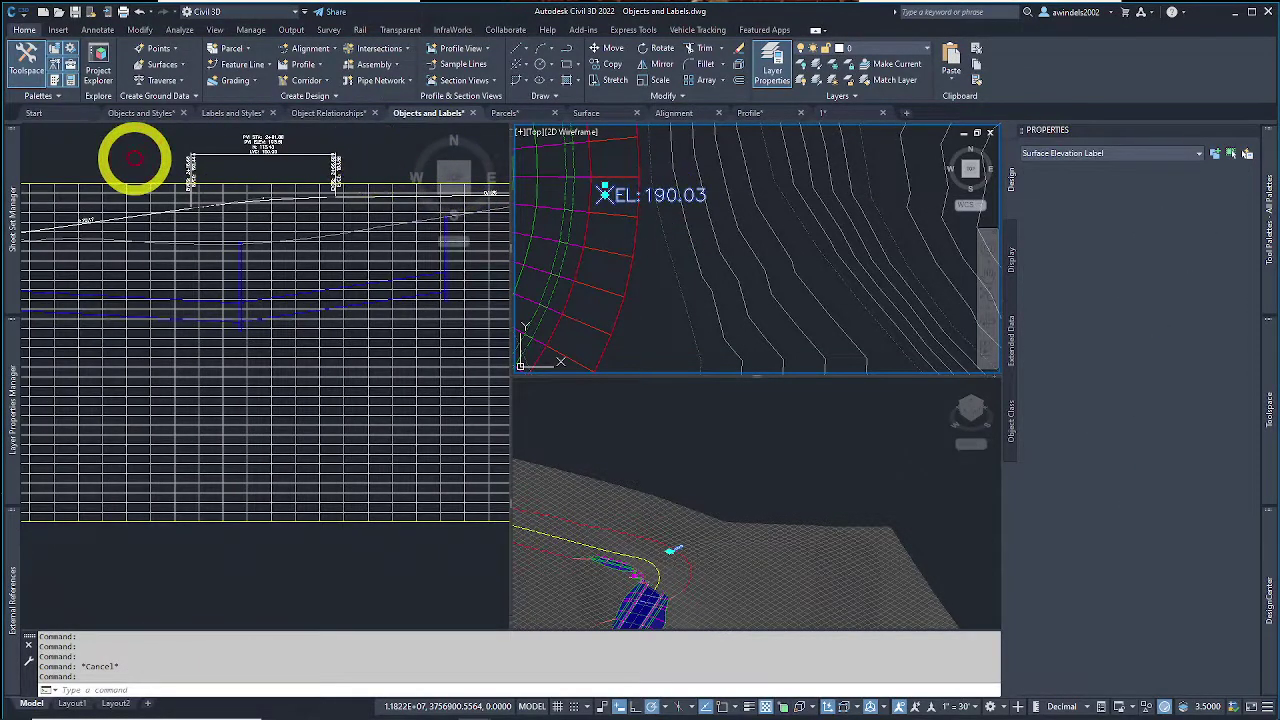
{"action": "left_click", "coordinate": [135, 159]}
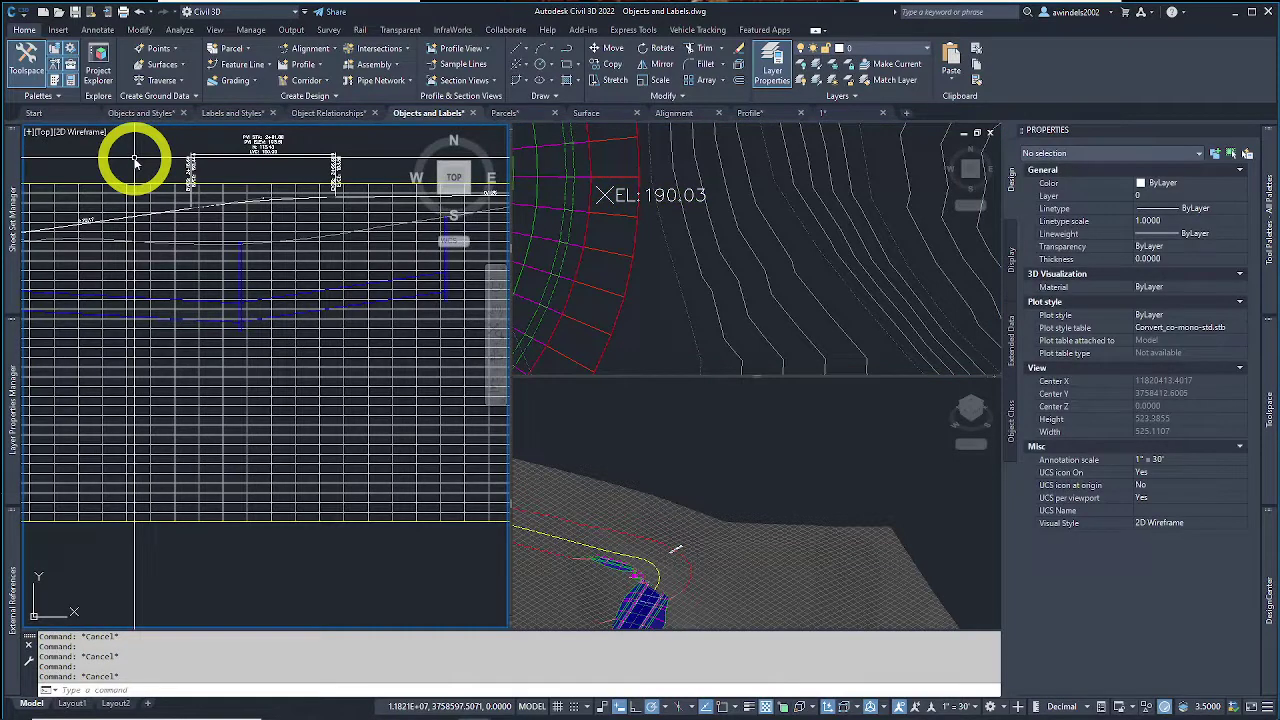
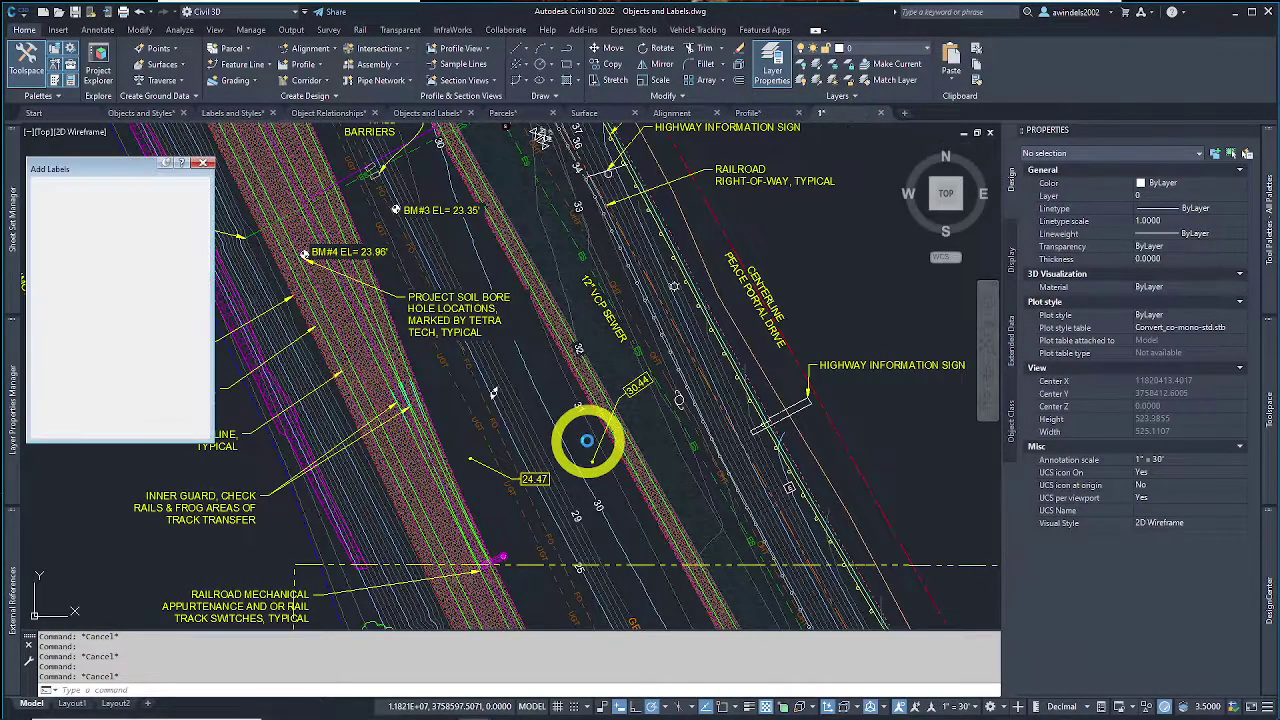
Step: In drawing 1, inspect the 24.47 surface spot elevation label and examine the survey annotations around the sewer line and roundabout
{"action": "left_click", "coordinate": [490, 471]}
{"action": "left_click", "coordinate": [487, 471]}
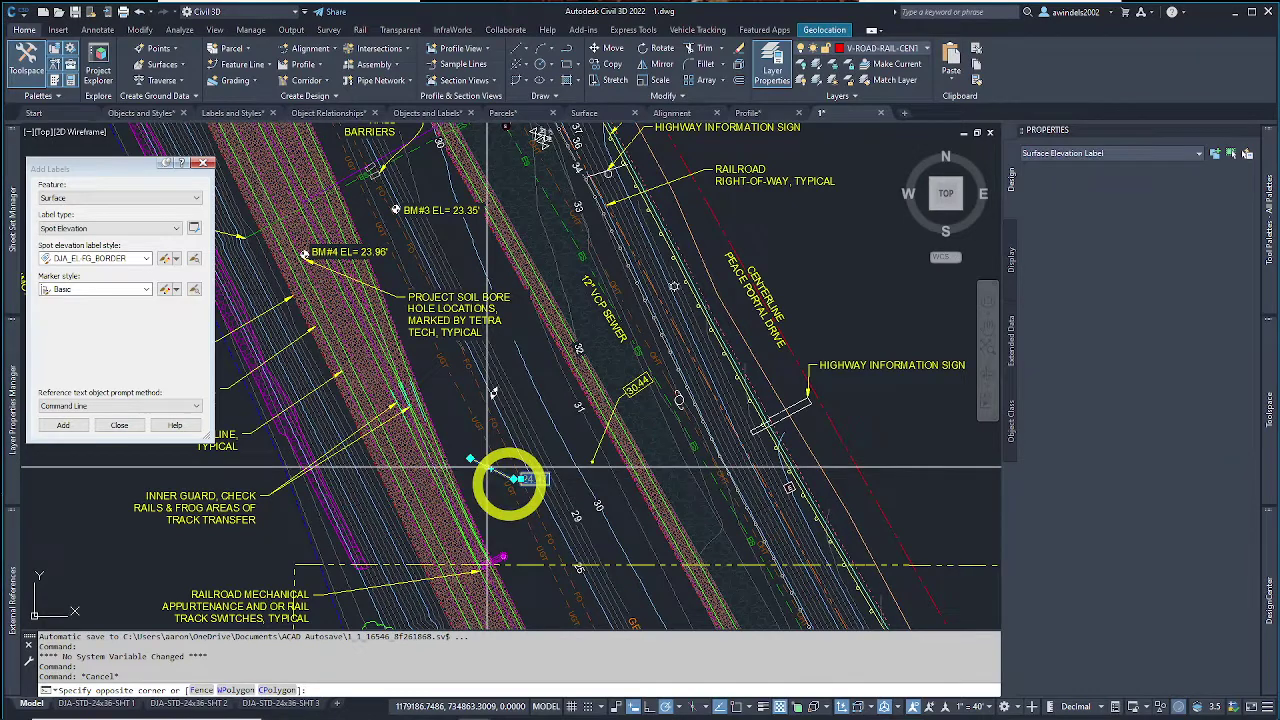
{"action": "scroll", "coordinate": [510, 478], "scroll_direction": "up", "scroll_amount": 2}
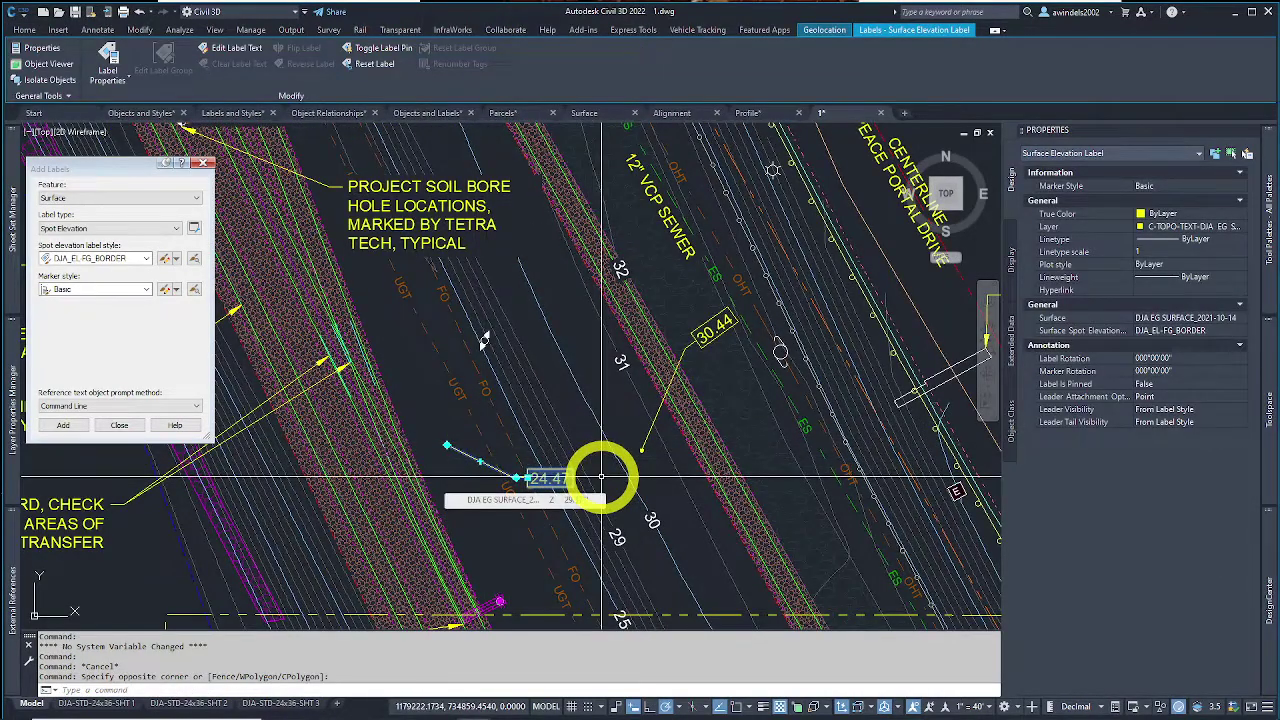
{"action": "middle_click_drag", "start_coordinate": [634, 509], "coordinate": [424, 320]}
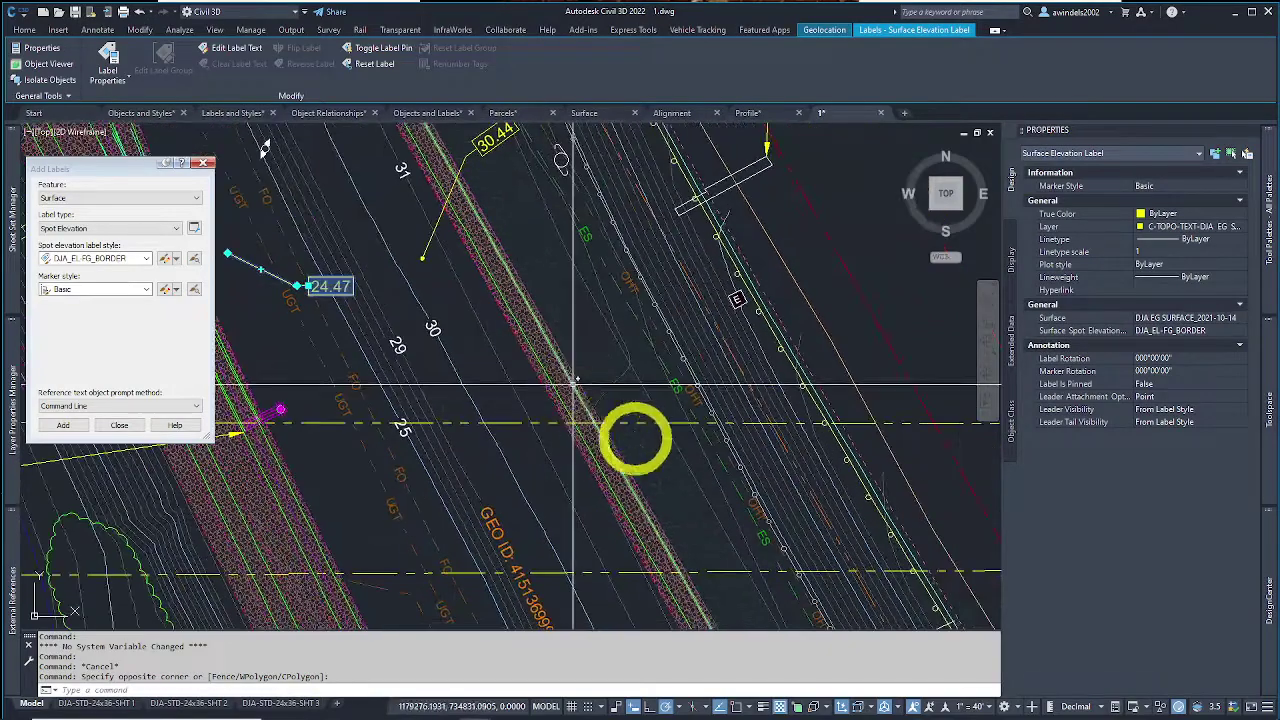
{"action": "mouse_move", "coordinate": [512, 325]}
{"action": "middle_mouse_down"}
{"action": "mouse_move", "coordinate": [586, 386]}
{"action": "mouse_move", "coordinate": [500, 214]}
{"action": "mouse_move", "coordinate": [634, 371]}
{"action": "middle_mouse_up"}
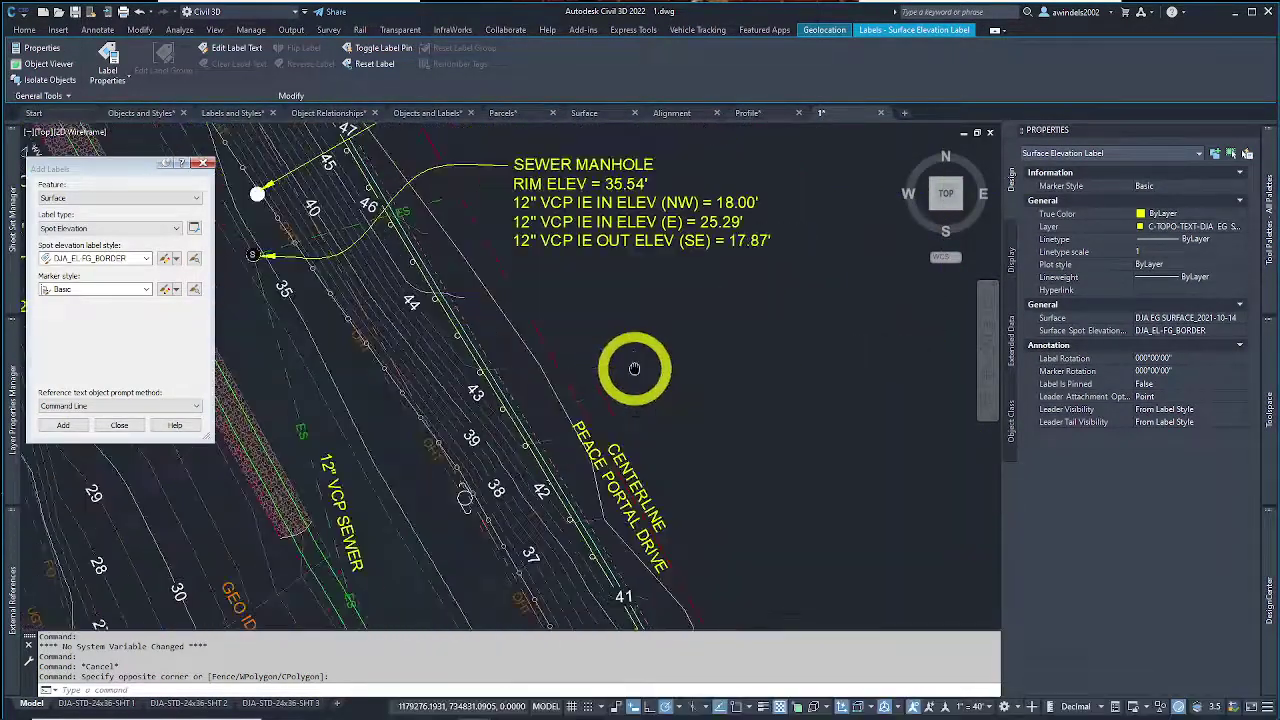
{"action": "scroll", "coordinate": [634, 371], "scroll_direction": "down", "scroll_amount": 4}
{"action": "scroll", "coordinate": [648, 370], "scroll_direction": "down", "scroll_amount": 2}
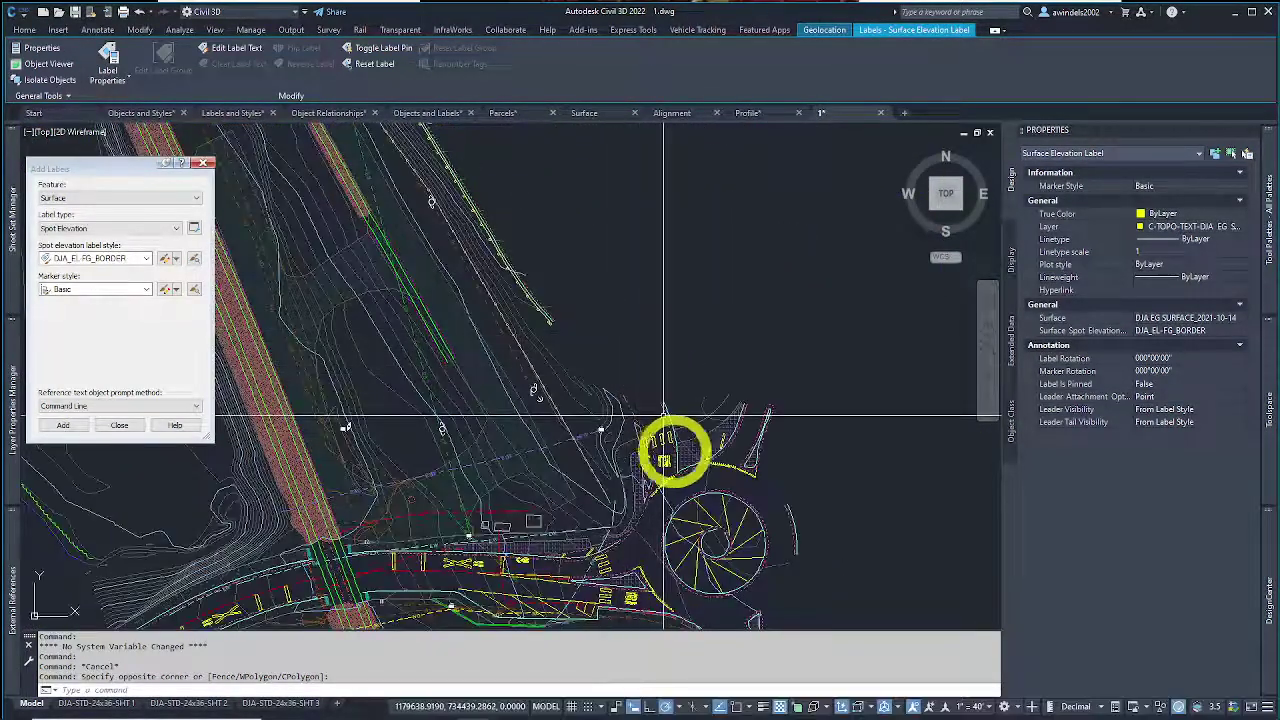
{"action": "middle_click_drag", "start_coordinate": [712, 526], "coordinate": [700, 389]}
{"action": "scroll", "coordinate": [700, 389], "scroll_direction": "up", "scroll_amount": 2}
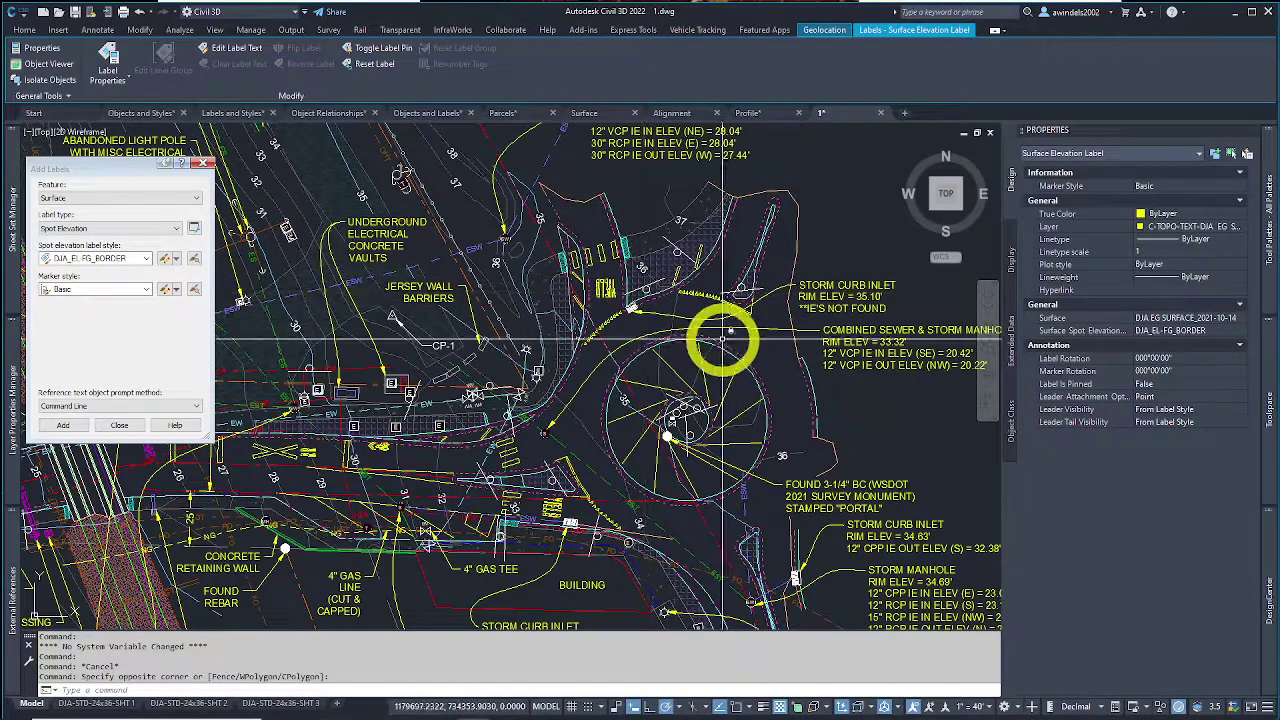
{"action": "key", "text": "Escape"}
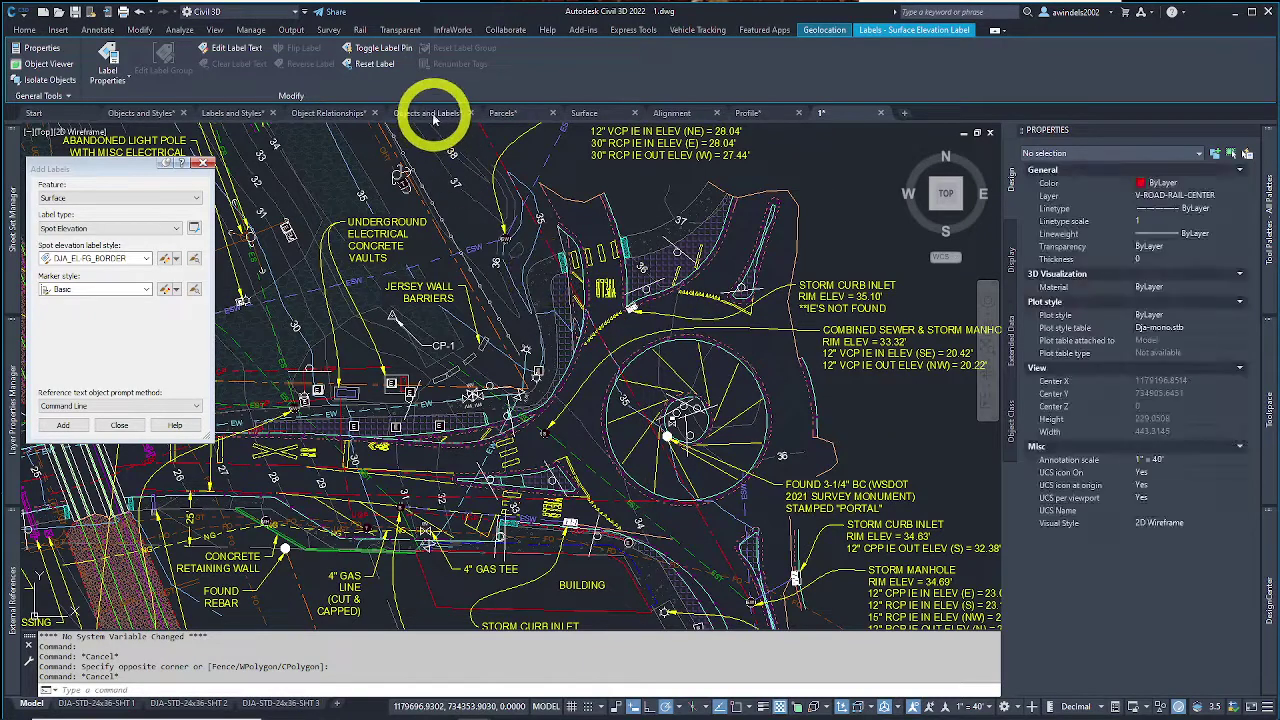
Step: Return to the Objects and Labels drawing and move the surface elevation label south along the outer edge of the Main Road A curve
{"action": "mouse_move", "coordinate": [433, 118]}
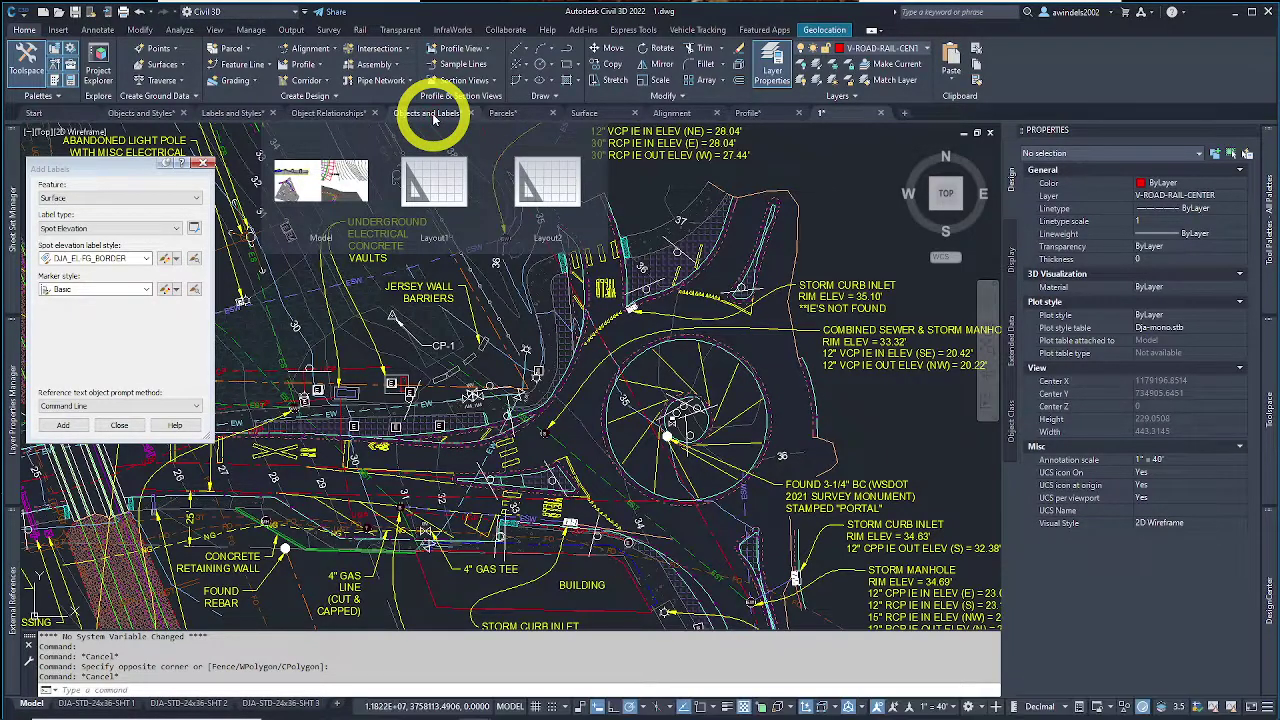
{"action": "left_click", "coordinate": [431, 113]}
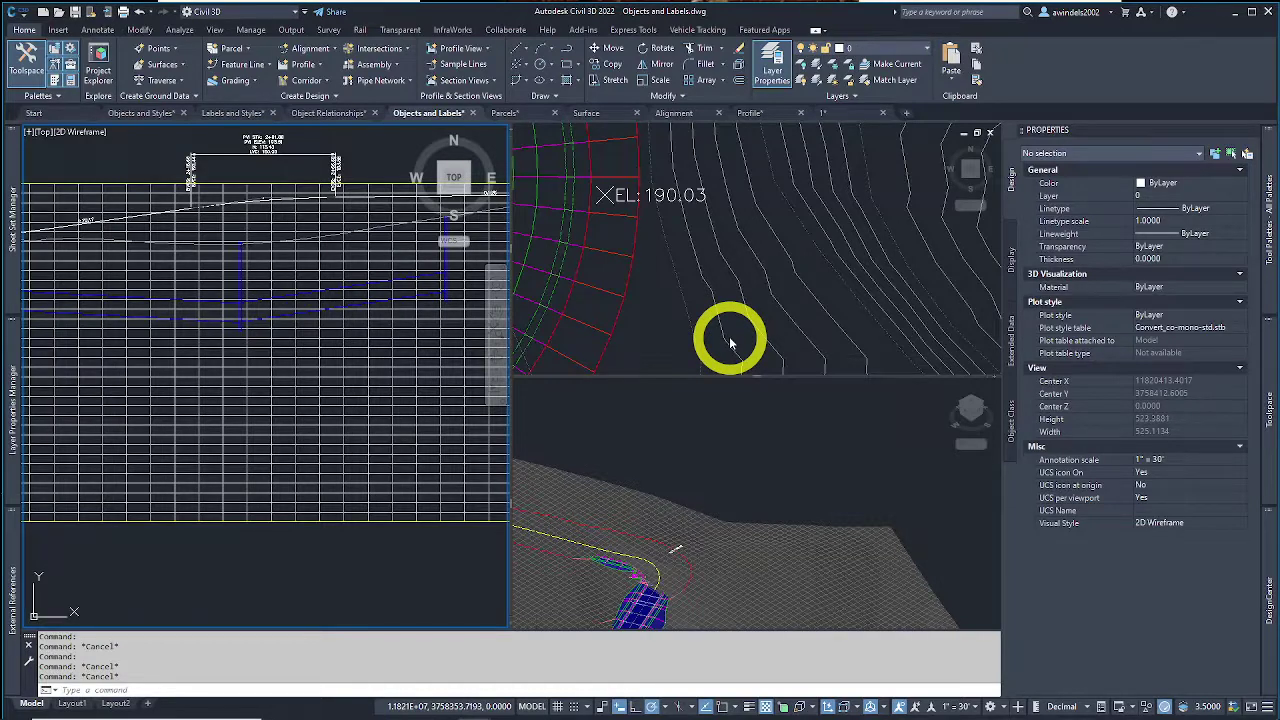
{"action": "left_click", "coordinate": [674, 203]}
{"action": "key", "text": "Escape"}
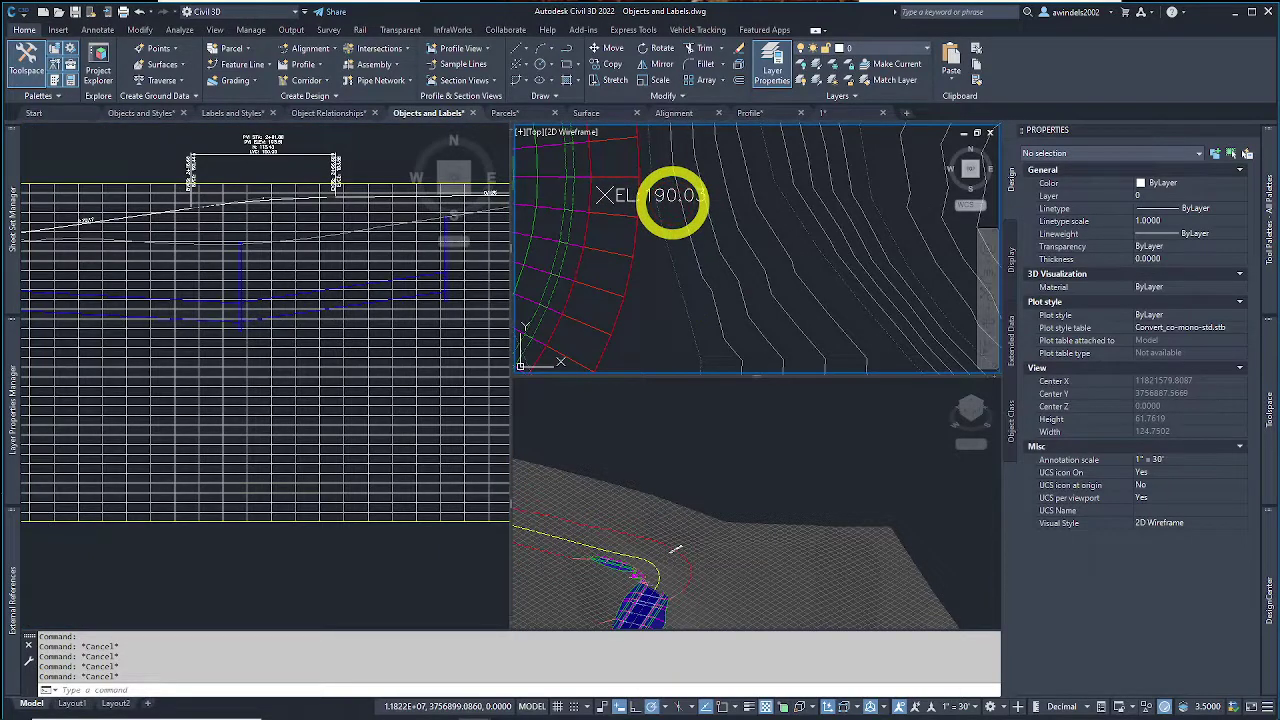
{"action": "left_click", "coordinate": [672, 200]}
{"action": "scroll", "coordinate": [670, 260], "scroll_direction": "down", "scroll_amount": 3}
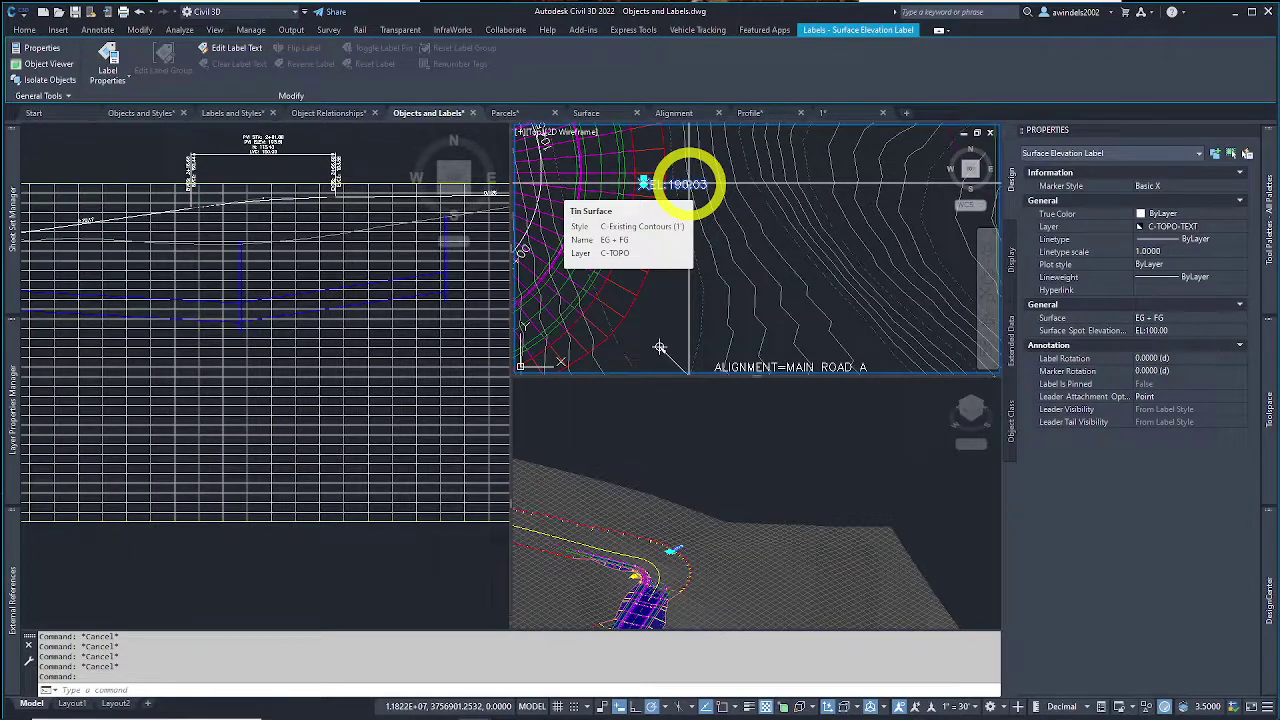
{"action": "scroll", "coordinate": [689, 184], "scroll_direction": "up", "scroll_amount": 2}
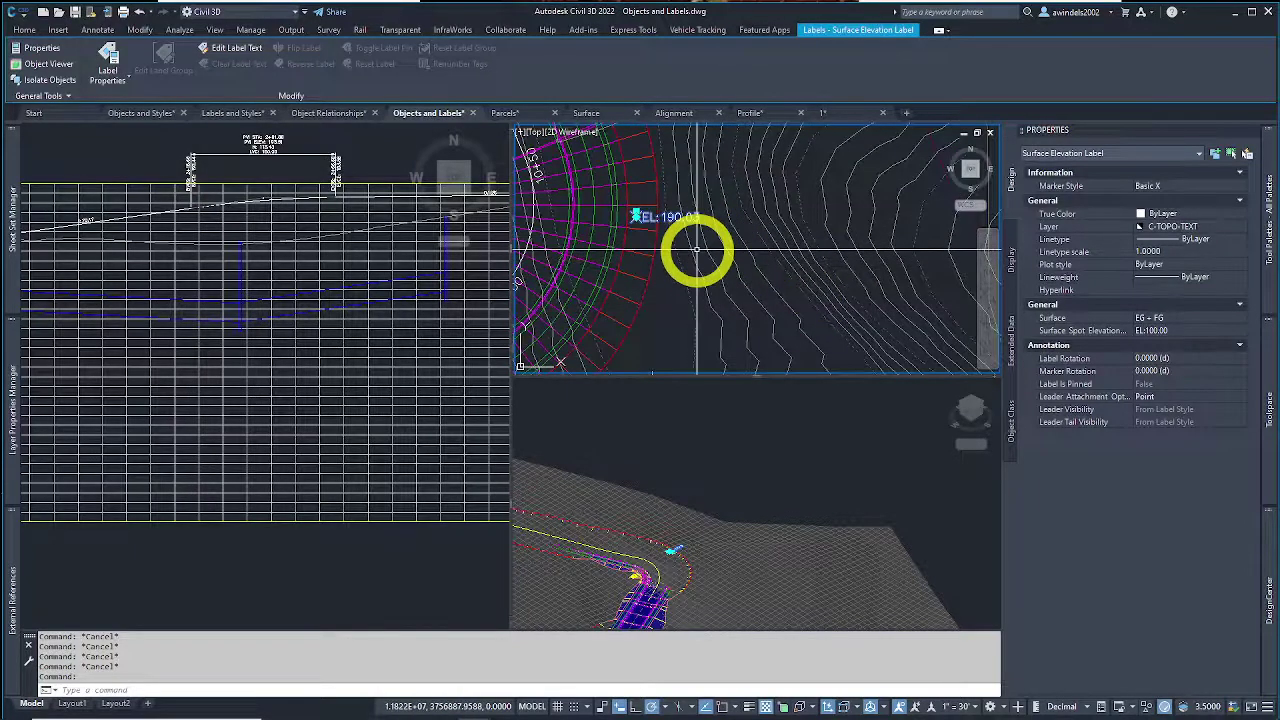
{"action": "left_click", "coordinate": [636, 216]}
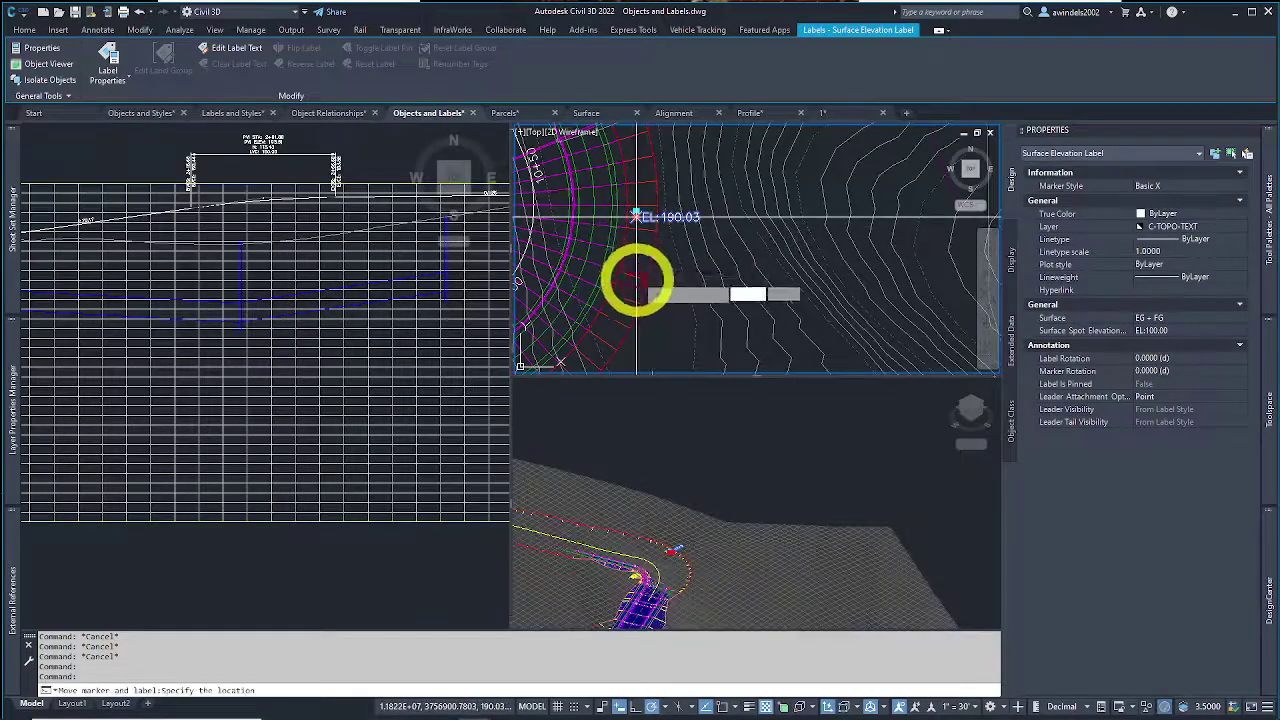
{"action": "left_click", "coordinate": [628, 290]}
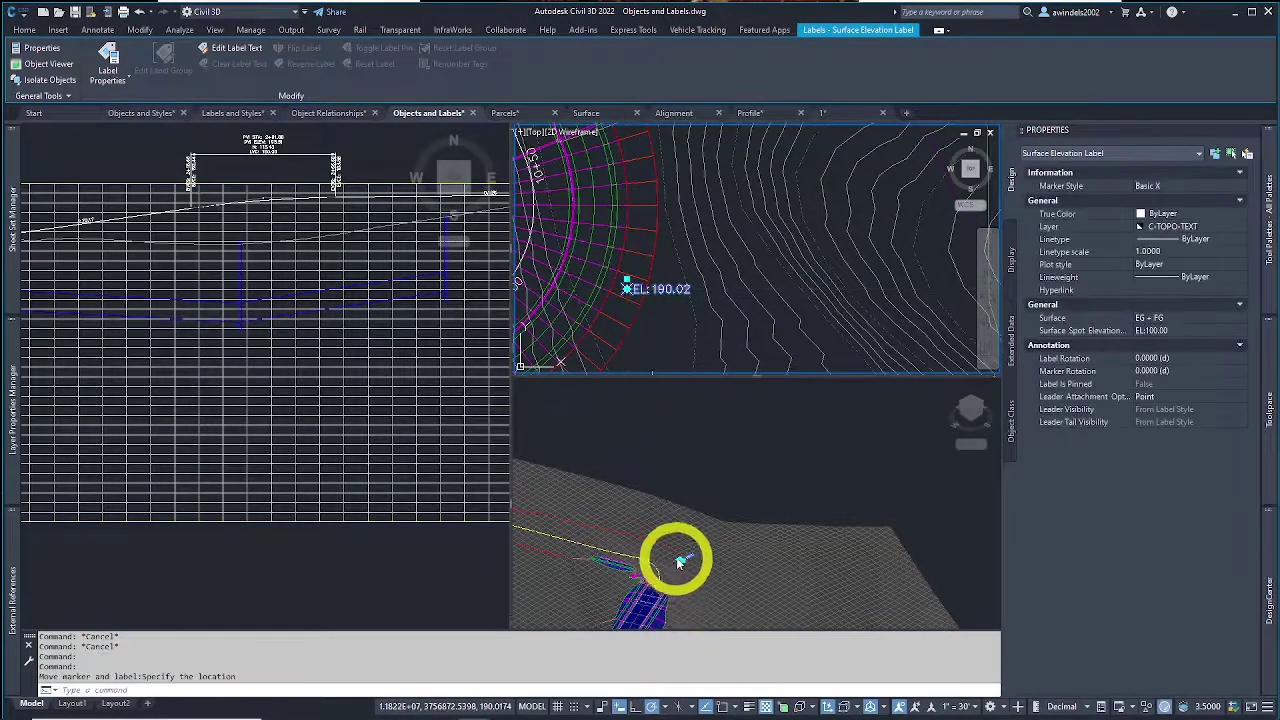
{"action": "left_click", "coordinate": [659, 321]}
{"action": "key", "text": "Escape"}
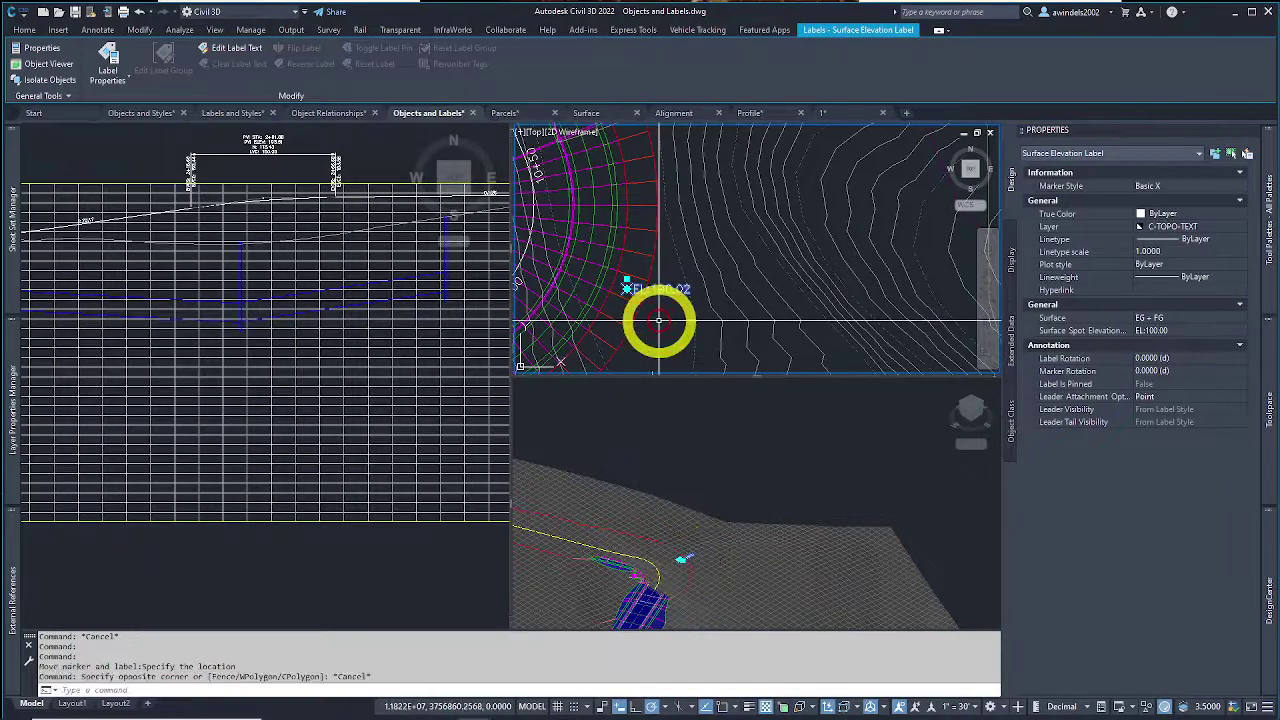
{"action": "key", "text": "Escape"}
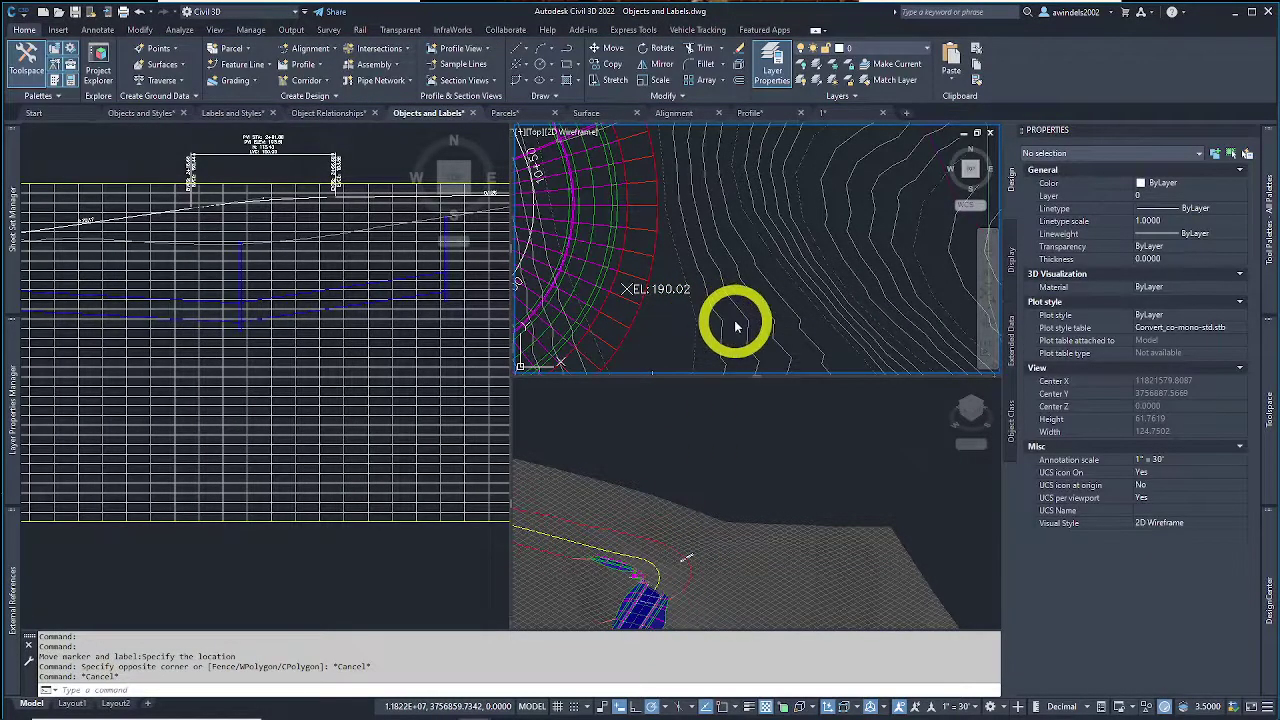
Step: Paste the Main Road A FG surface into the EG + FG surface
{"action": "left_click", "coordinate": [718, 318]}
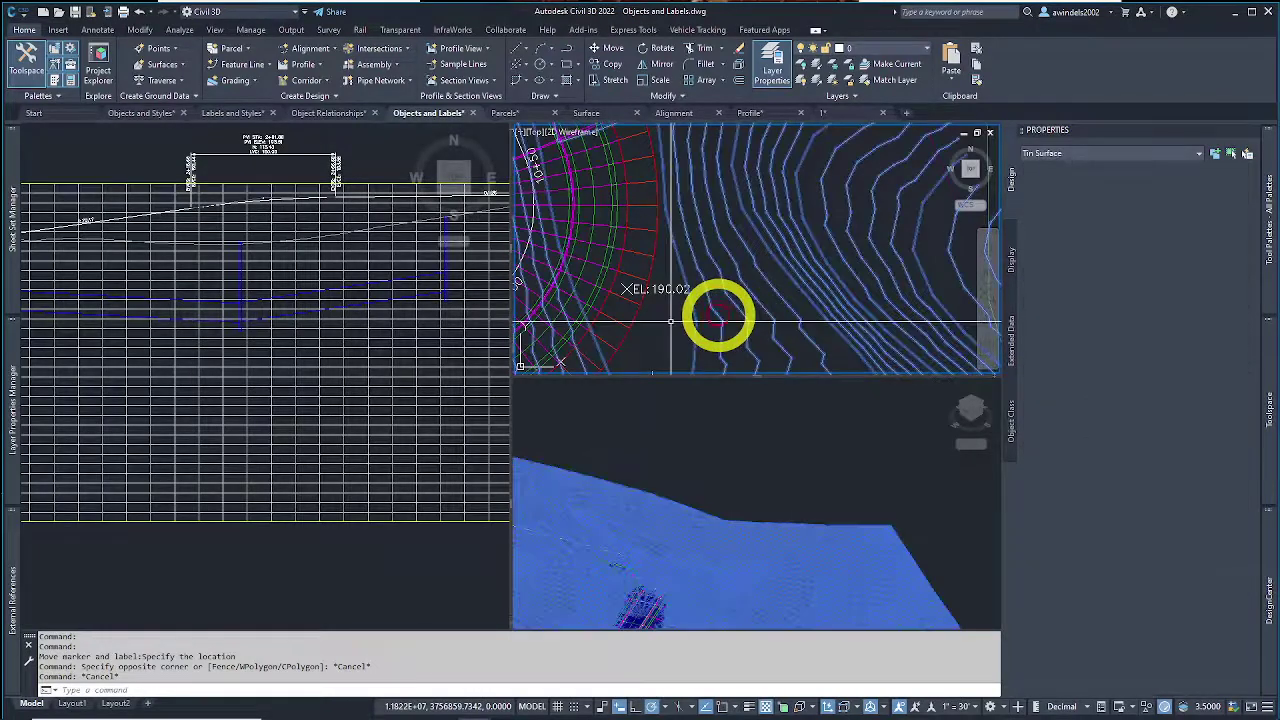
{"action": "scroll", "coordinate": [774, 280], "scroll_direction": "down", "scroll_amount": 2}
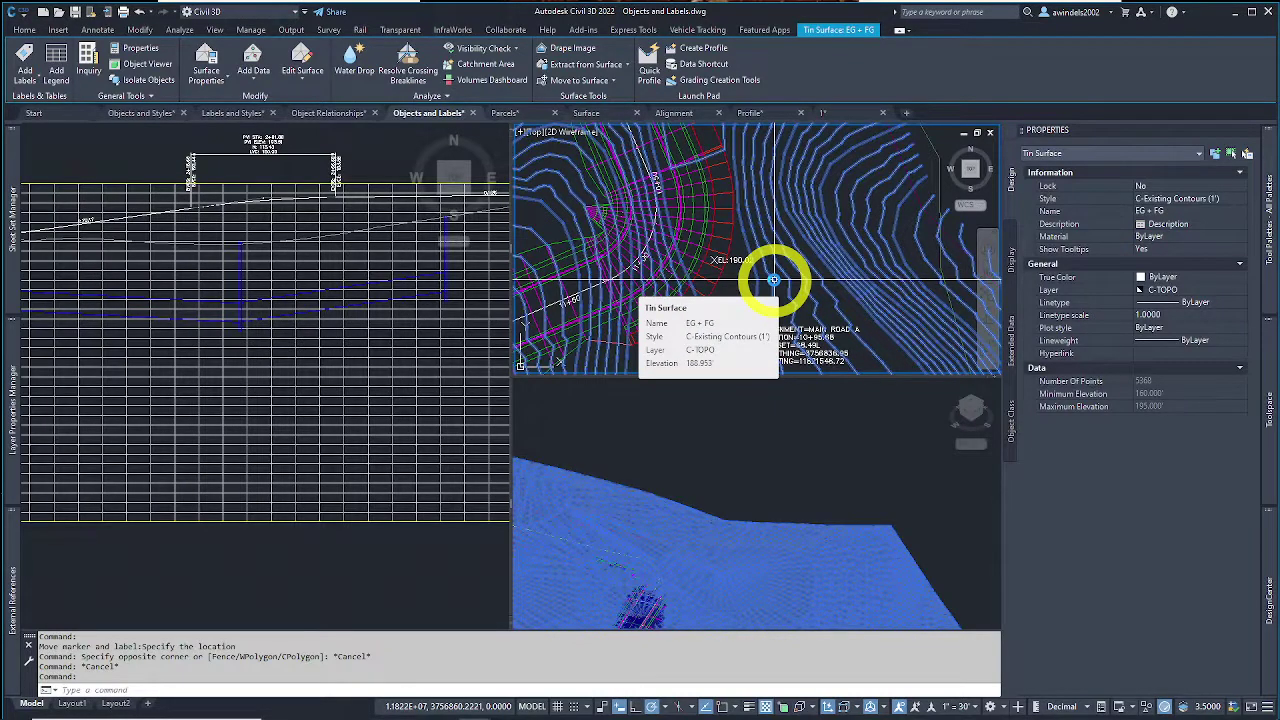
{"action": "left_click", "coordinate": [313, 83]}
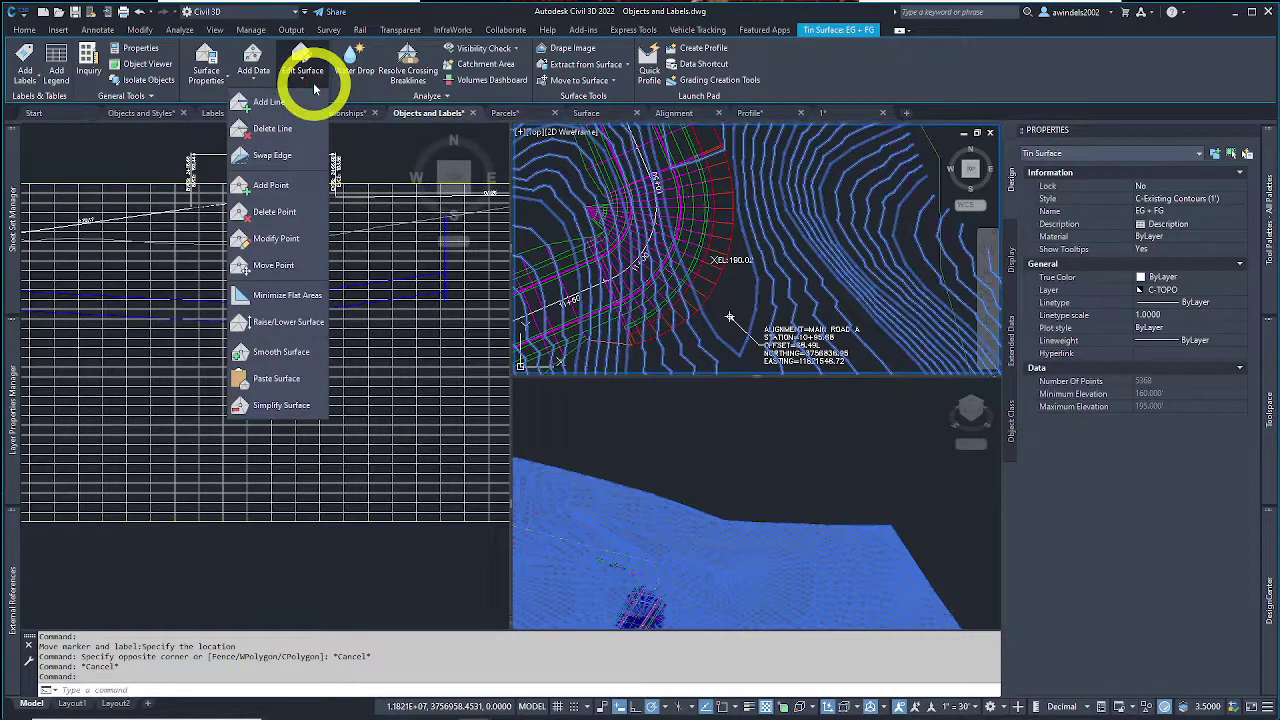
{"action": "left_click", "coordinate": [278, 378]}
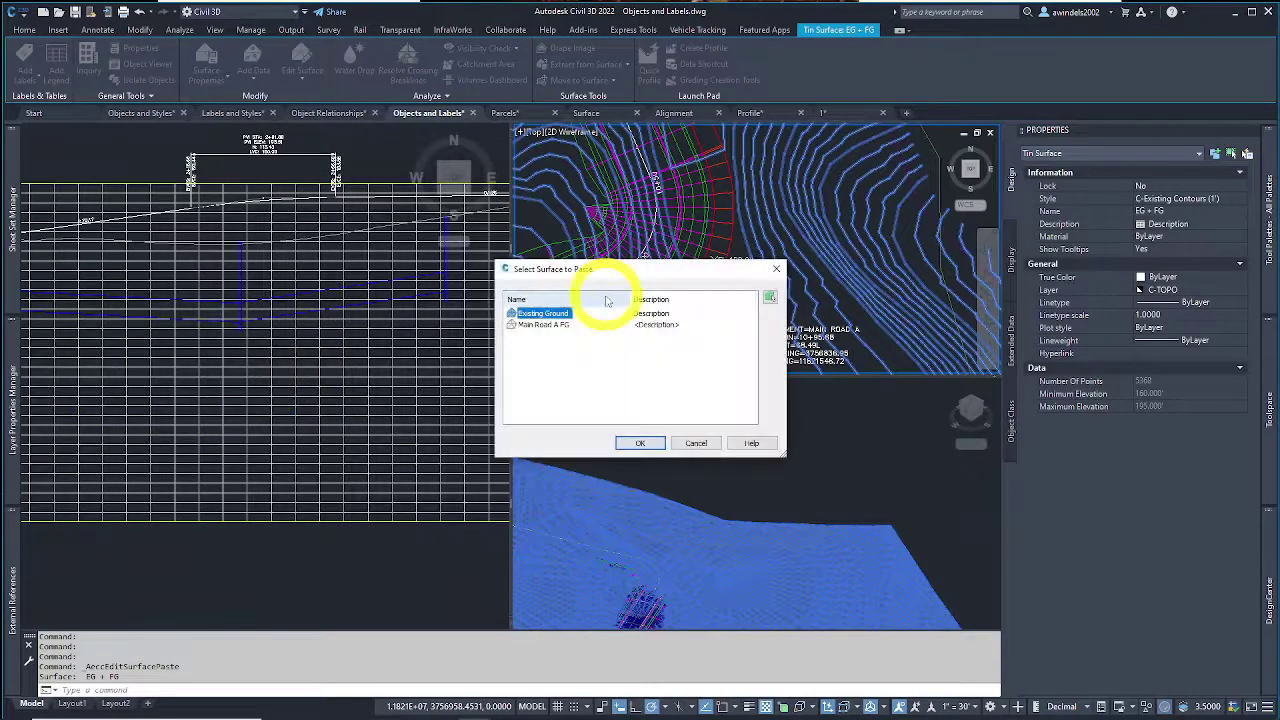
{"action": "left_click", "coordinate": [557, 328]}
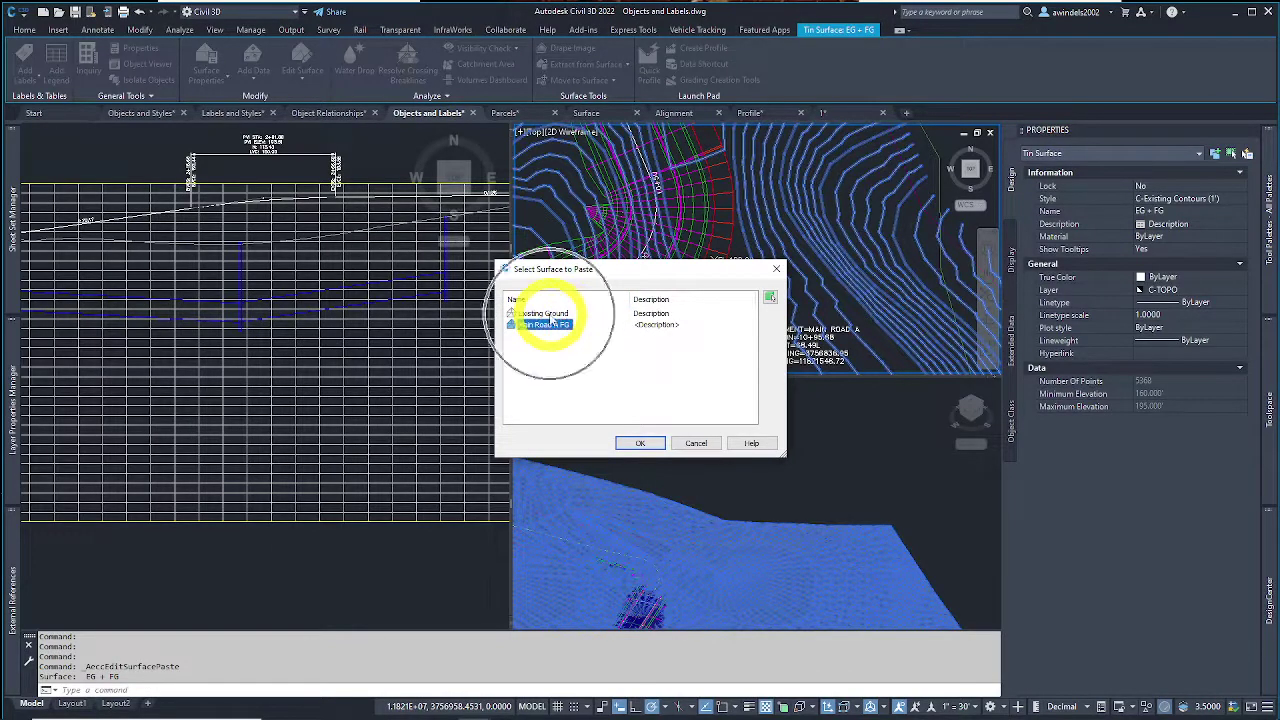
{"action": "left_click", "coordinate": [649, 444]}
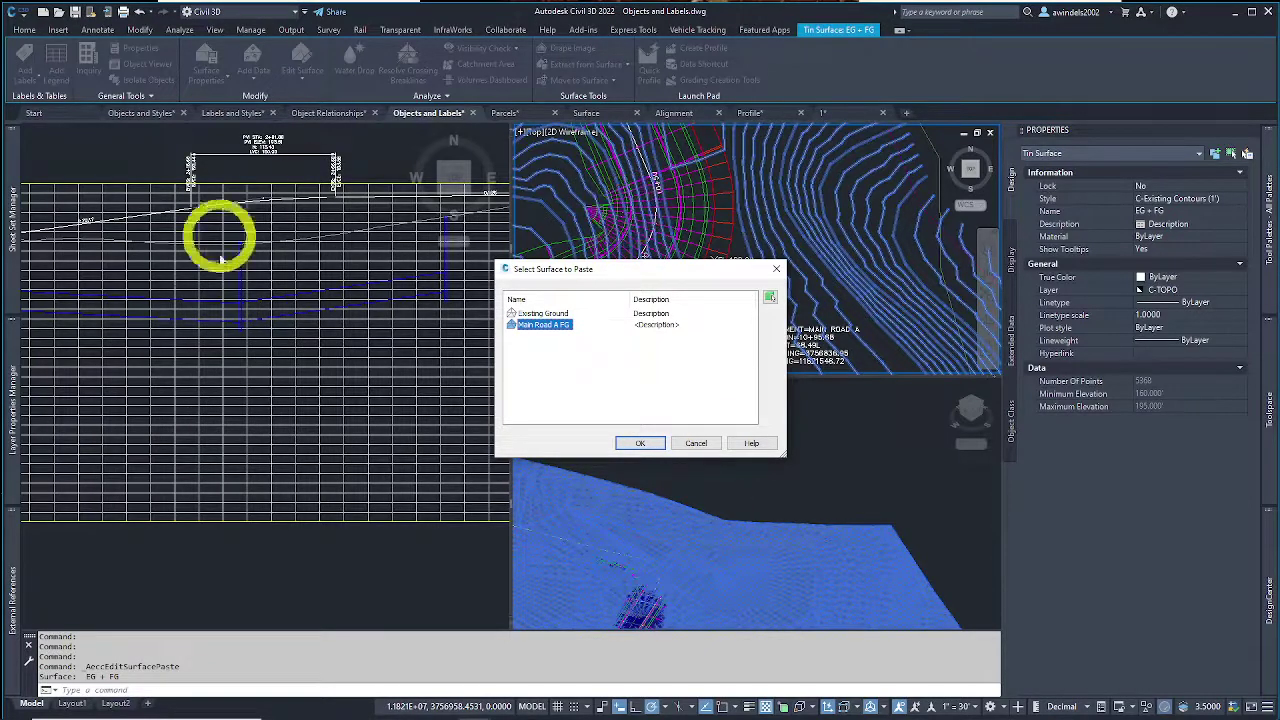
{"action": "left_click", "coordinate": [636, 444]}
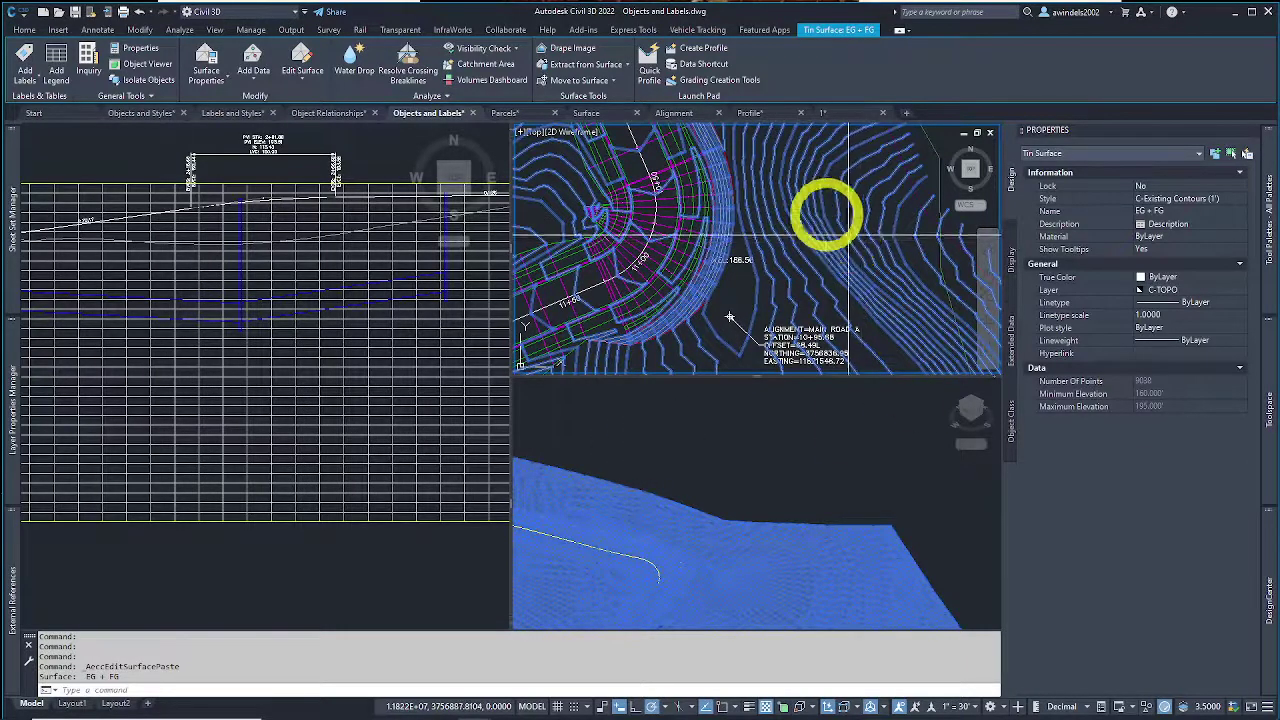
{"action": "scroll", "coordinate": [860, 271], "scroll_direction": "up", "scroll_amount": 4}
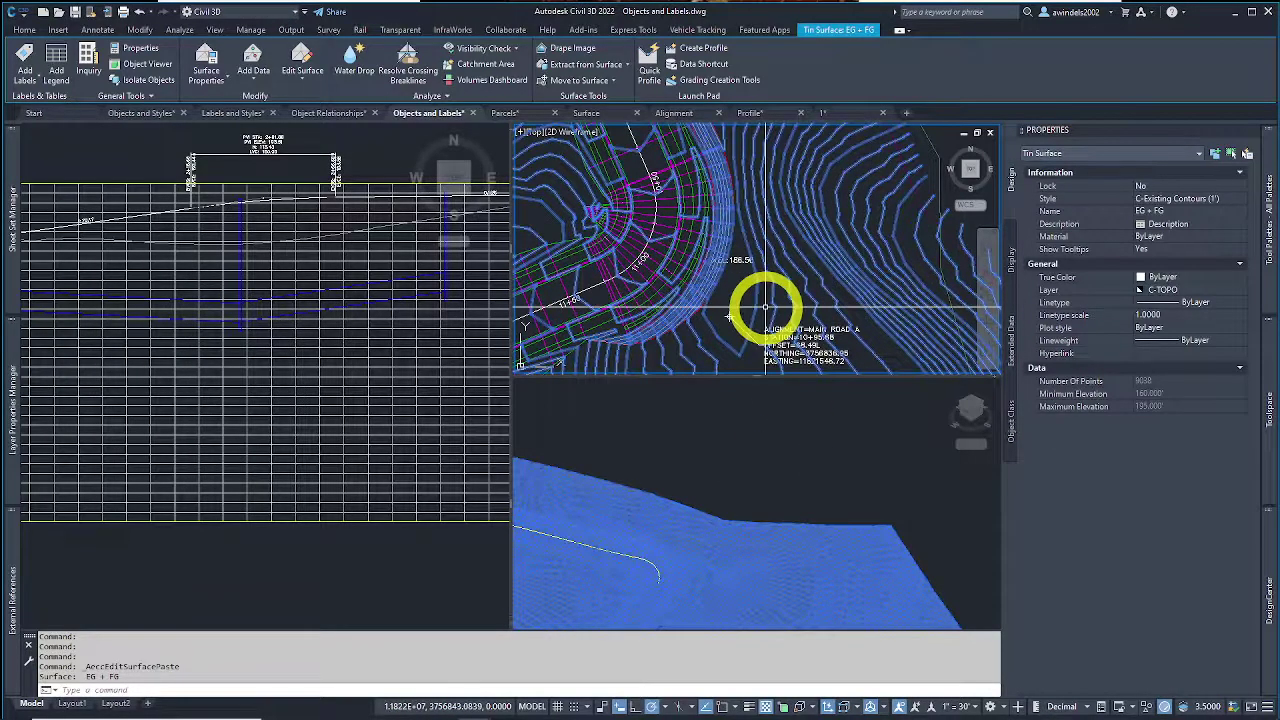
{"action": "key", "text": "Escape"}
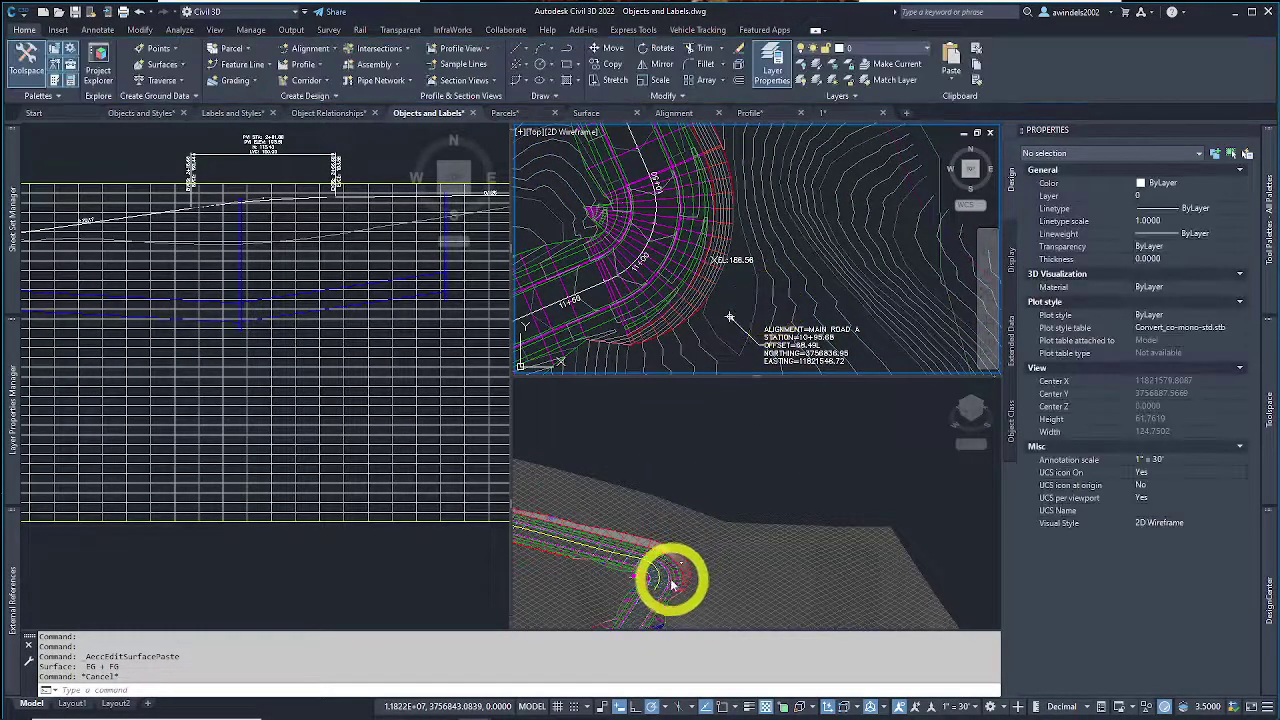
{"action": "left_click", "coordinate": [672, 578]}
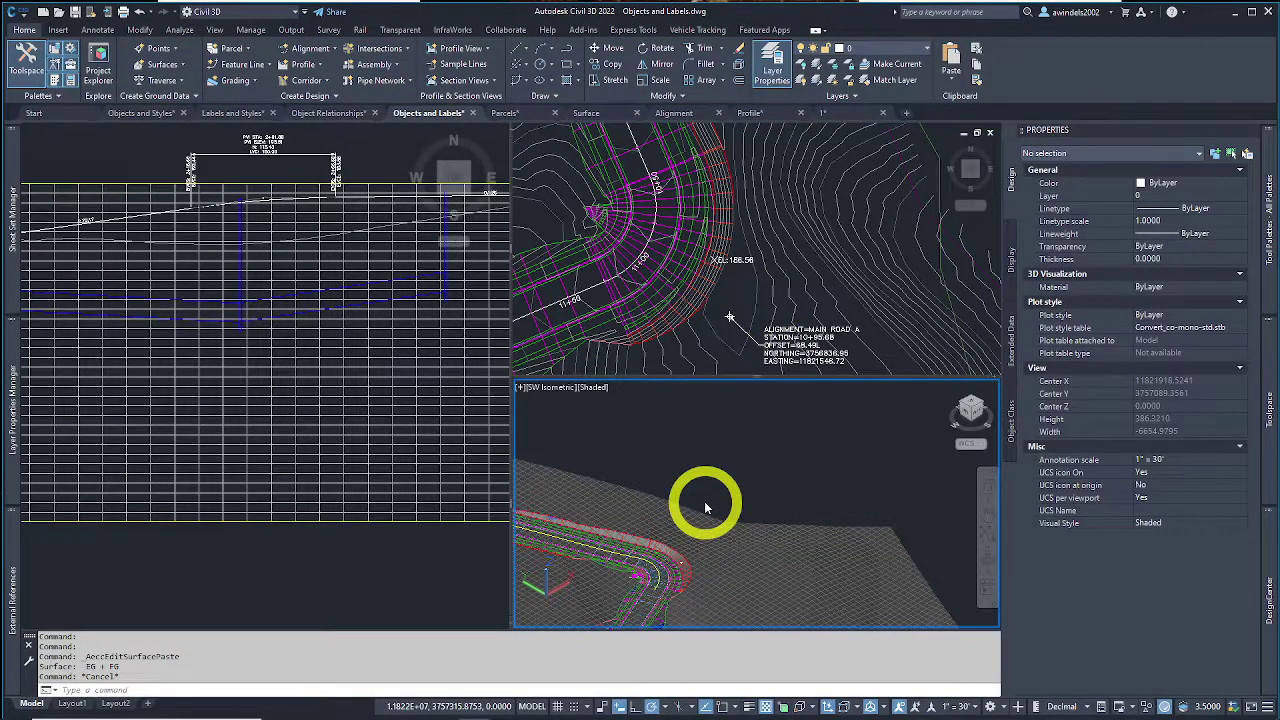
Step: Examine the pasted corridor surface around the Main Road A bend in the isometric view and the same curve in plan
{"action": "middle_click_drag", "start_coordinate": [671, 558], "coordinate": [652, 581]}
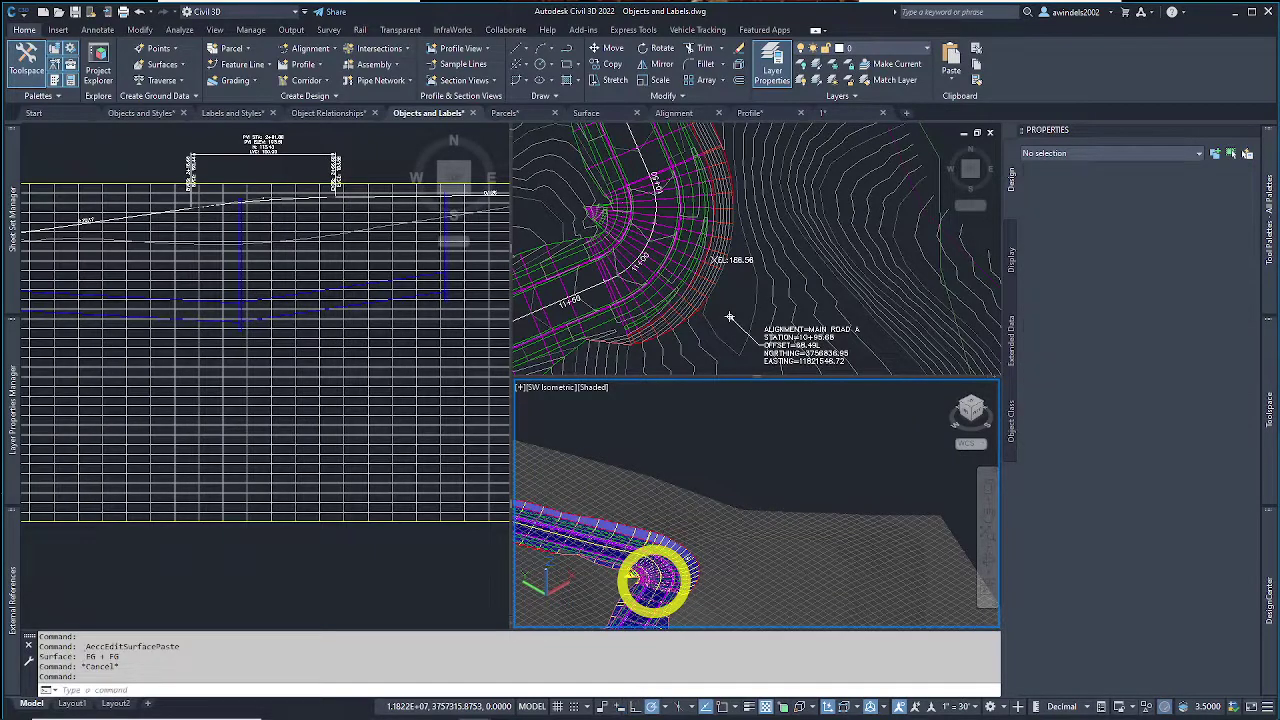
{"action": "middle_click_drag", "start_coordinate": [652, 580], "coordinate": [740, 423]}
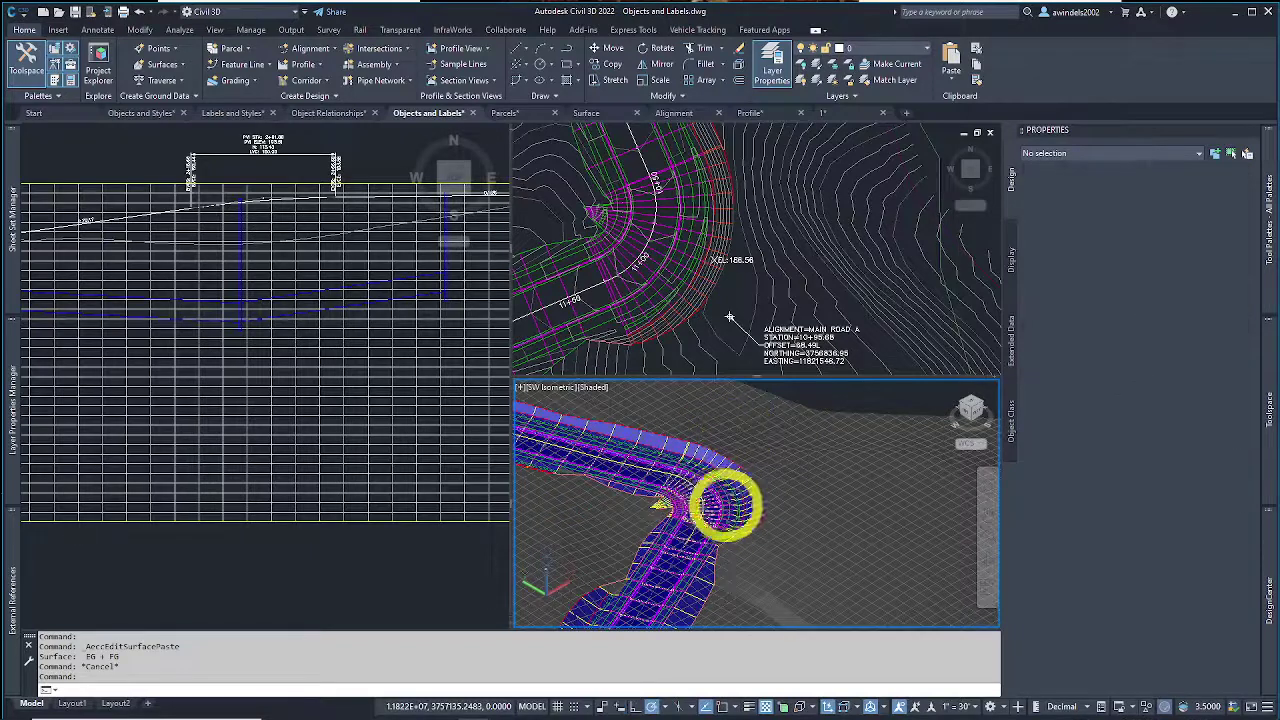
{"action": "scroll", "coordinate": [809, 474], "scroll_direction": "up", "scroll_amount": 3}
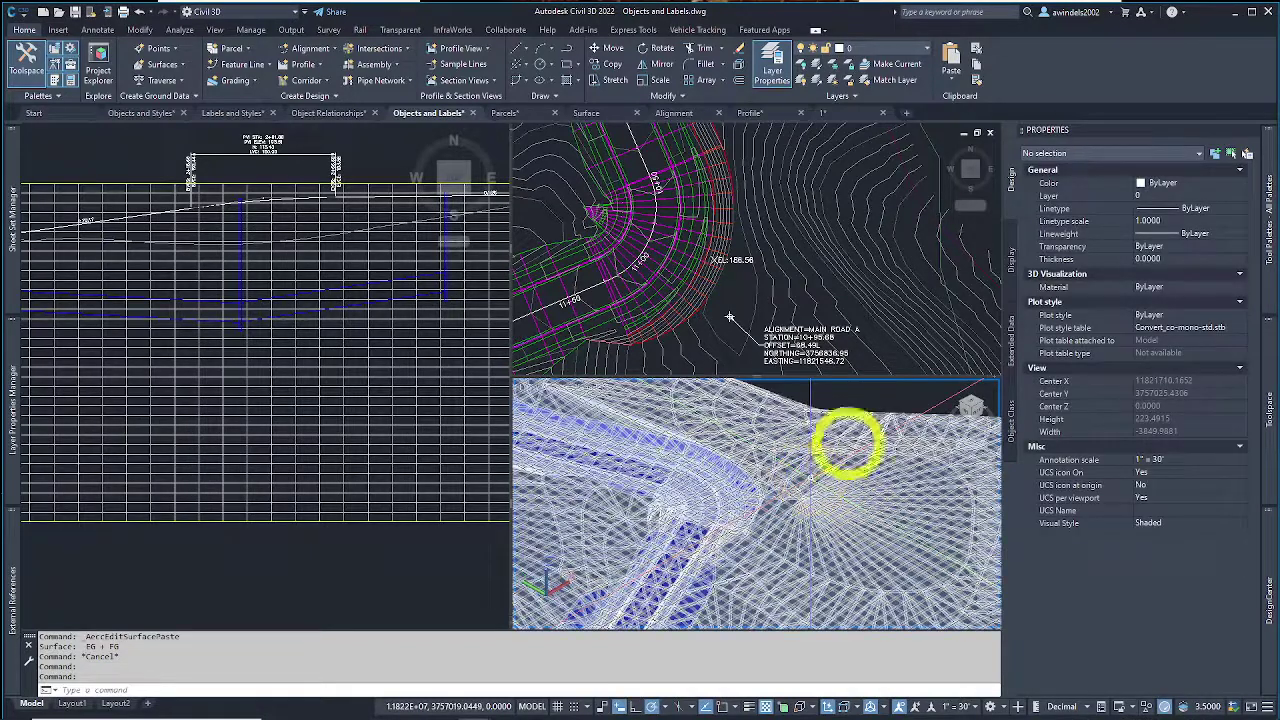
{"action": "key", "text": "Escape"}
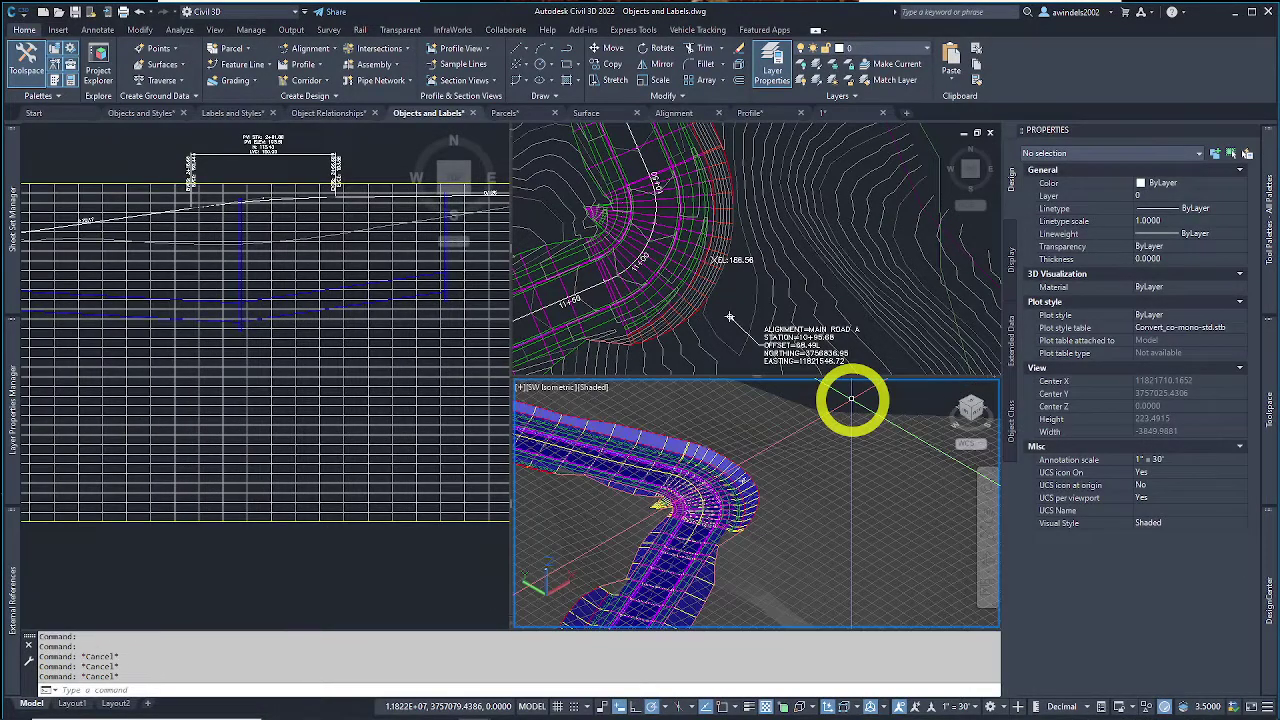
{"action": "left_click", "coordinate": [694, 268]}
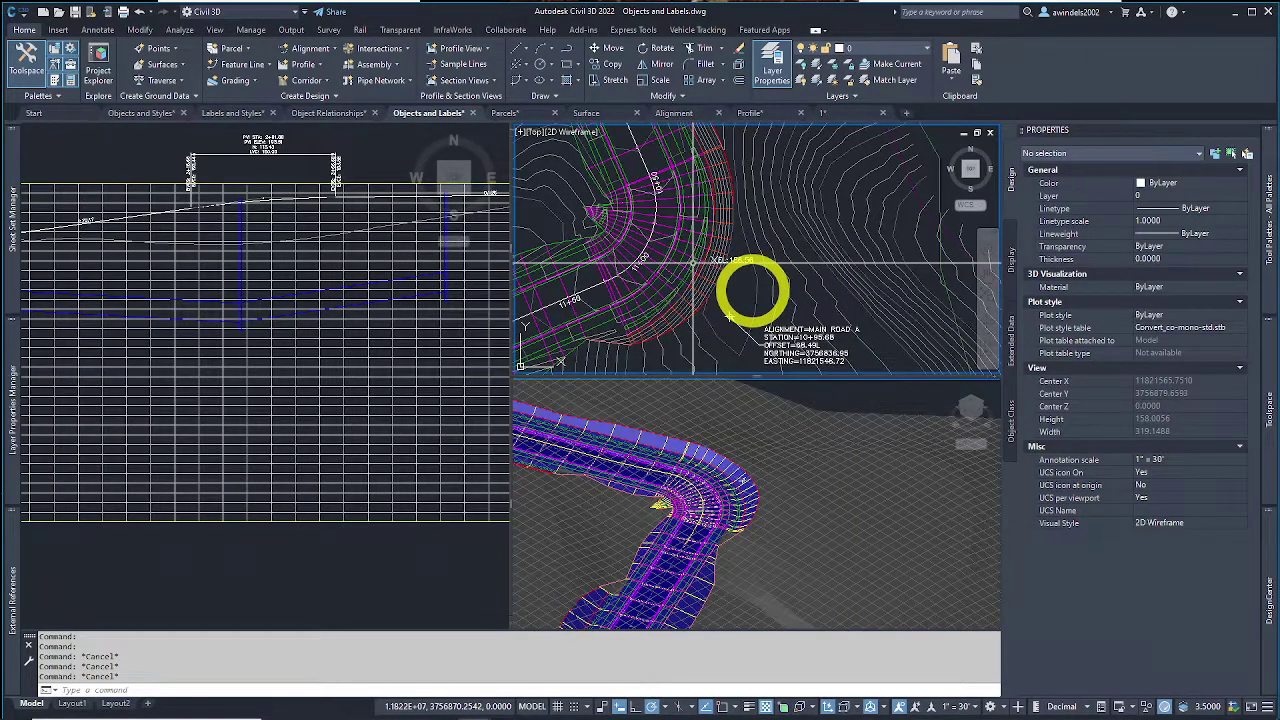
{"action": "middle_click_drag", "start_coordinate": [751, 289], "coordinate": [777, 297]}
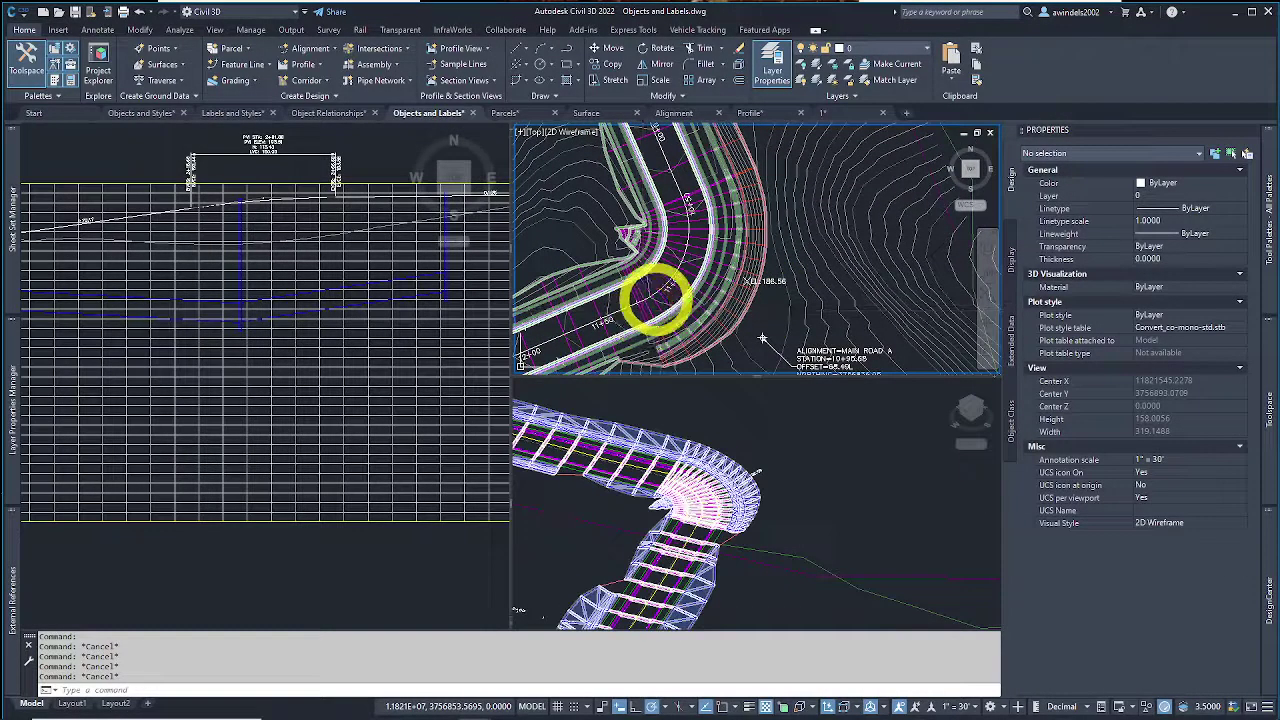
Step: Examine the corridor at the Main Road A bend and the surface spot elevation label beside it
{"action": "left_click", "coordinate": [650, 305]}
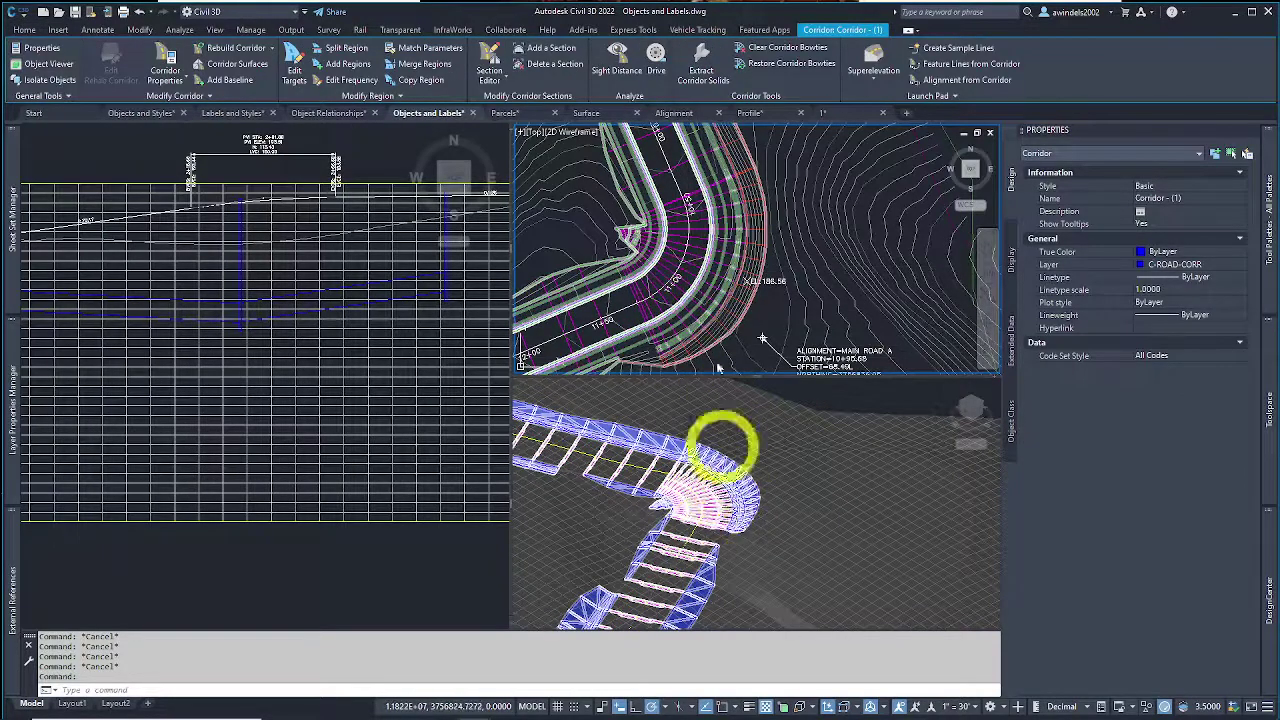
{"action": "key", "text": "Escape"}
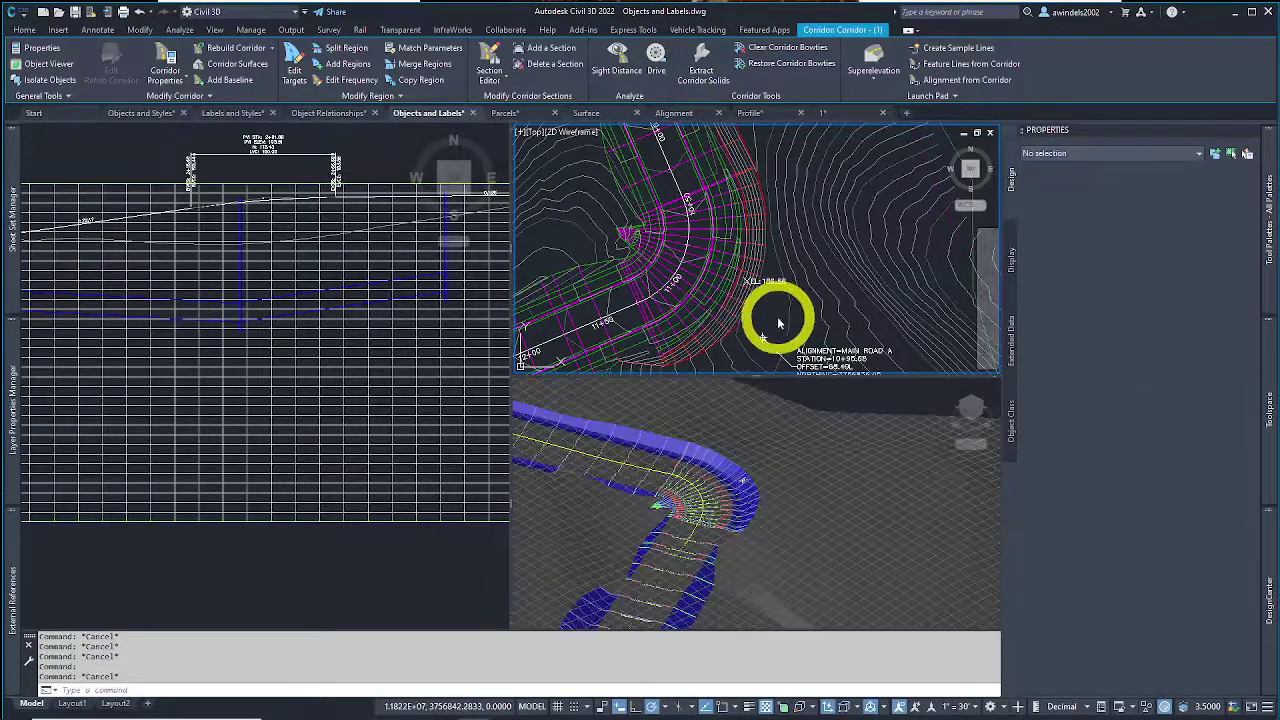
{"action": "left_click", "coordinate": [777, 320]}
{"action": "key", "text": "Escape"}
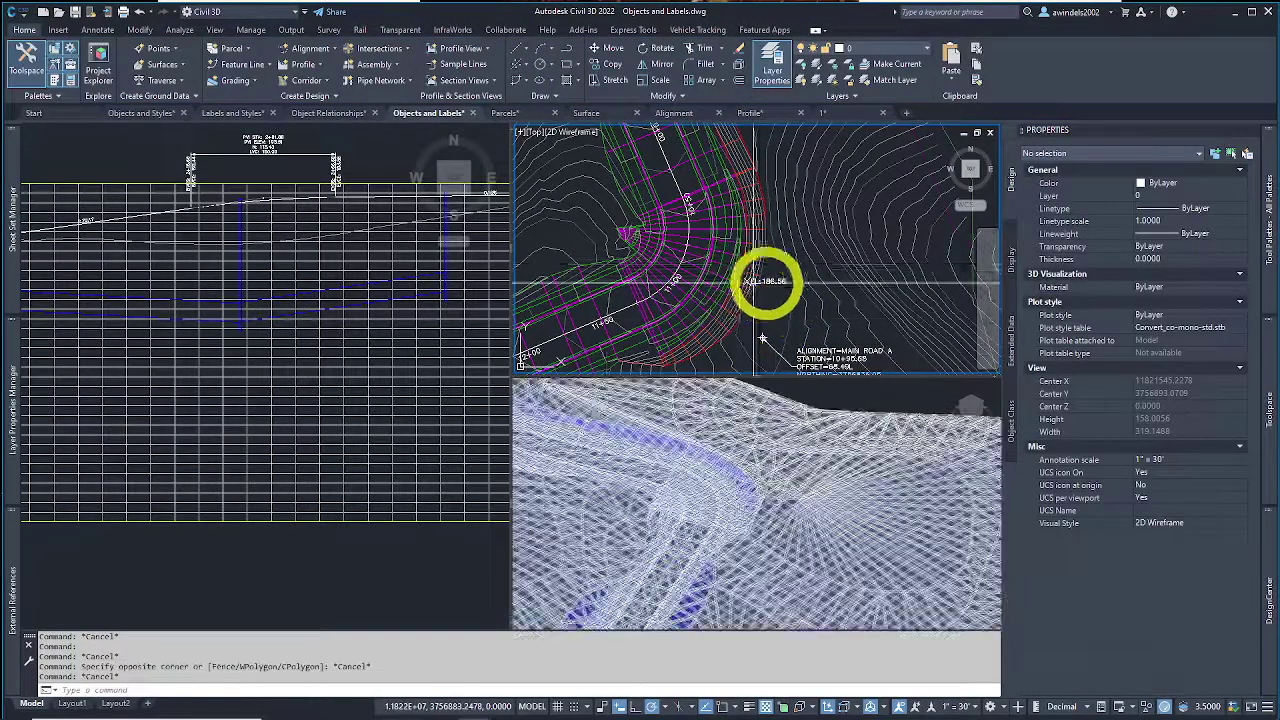
{"action": "key", "text": "Escape"}
{"action": "mouse_move", "coordinate": [775, 283]}
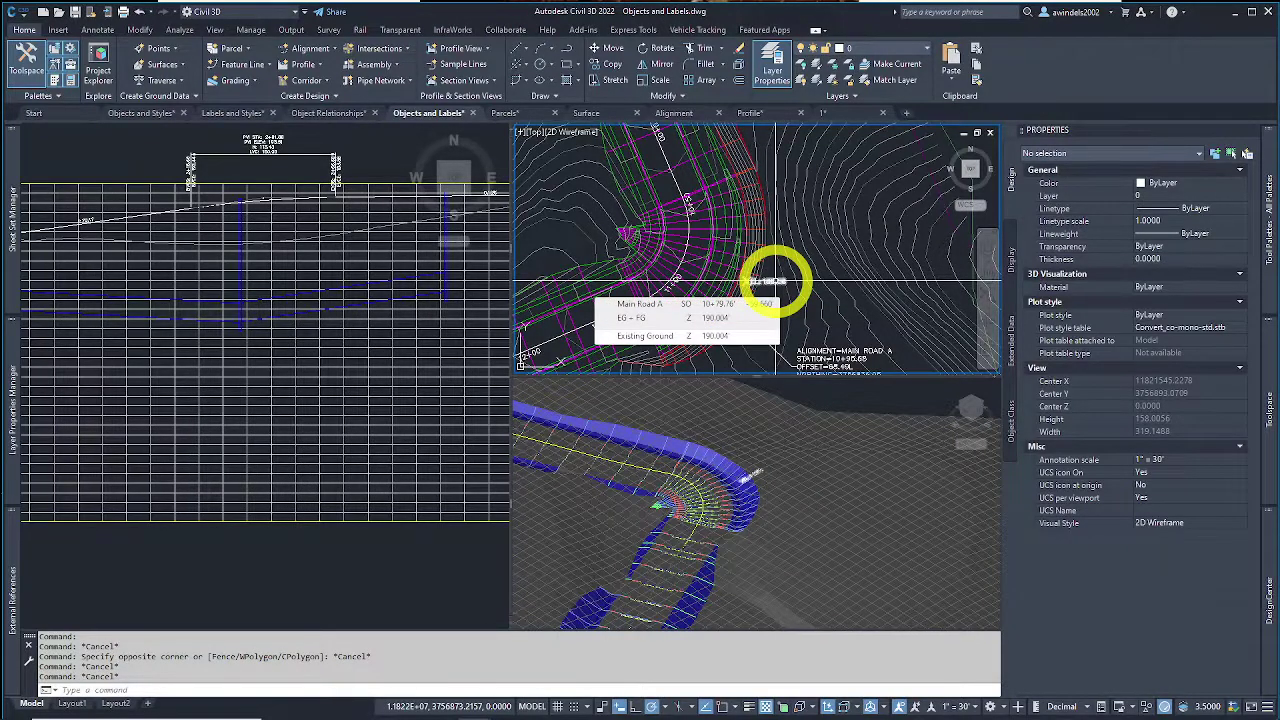
{"action": "scroll", "coordinate": [775, 283], "scroll_direction": "up", "scroll_amount": 2}
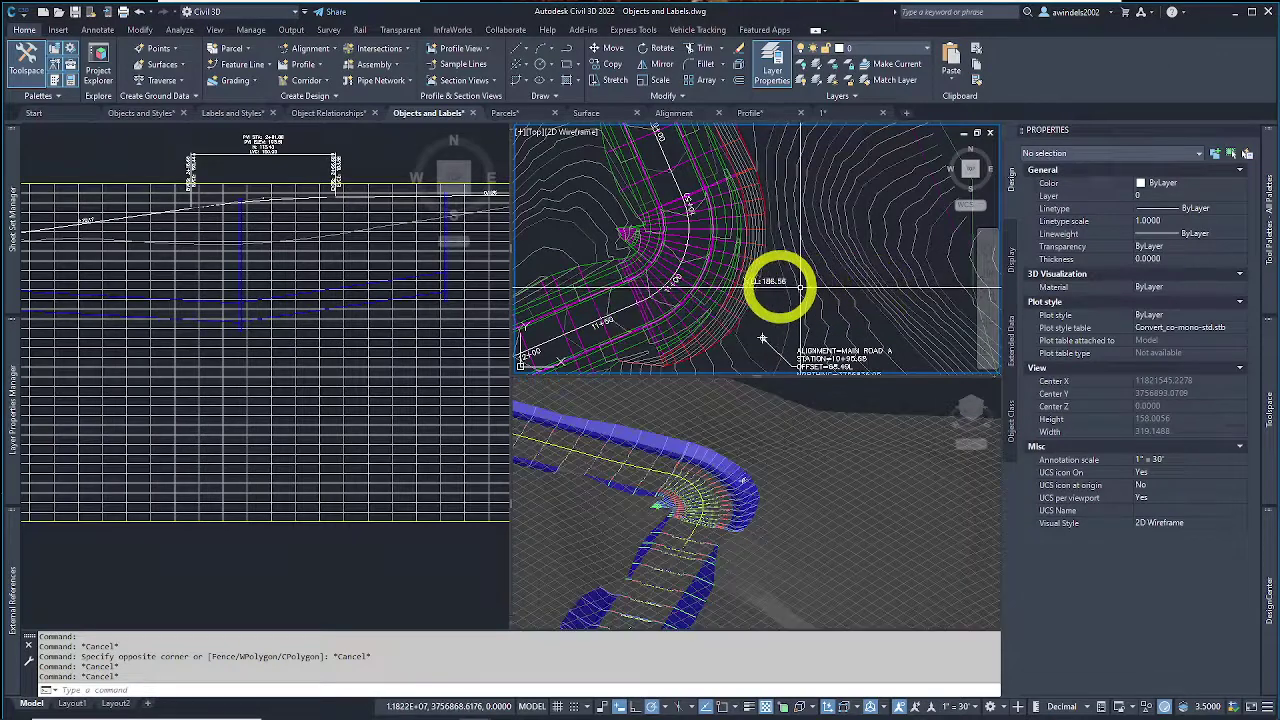
{"action": "scroll", "coordinate": [779, 285], "scroll_direction": "up", "scroll_amount": 3}
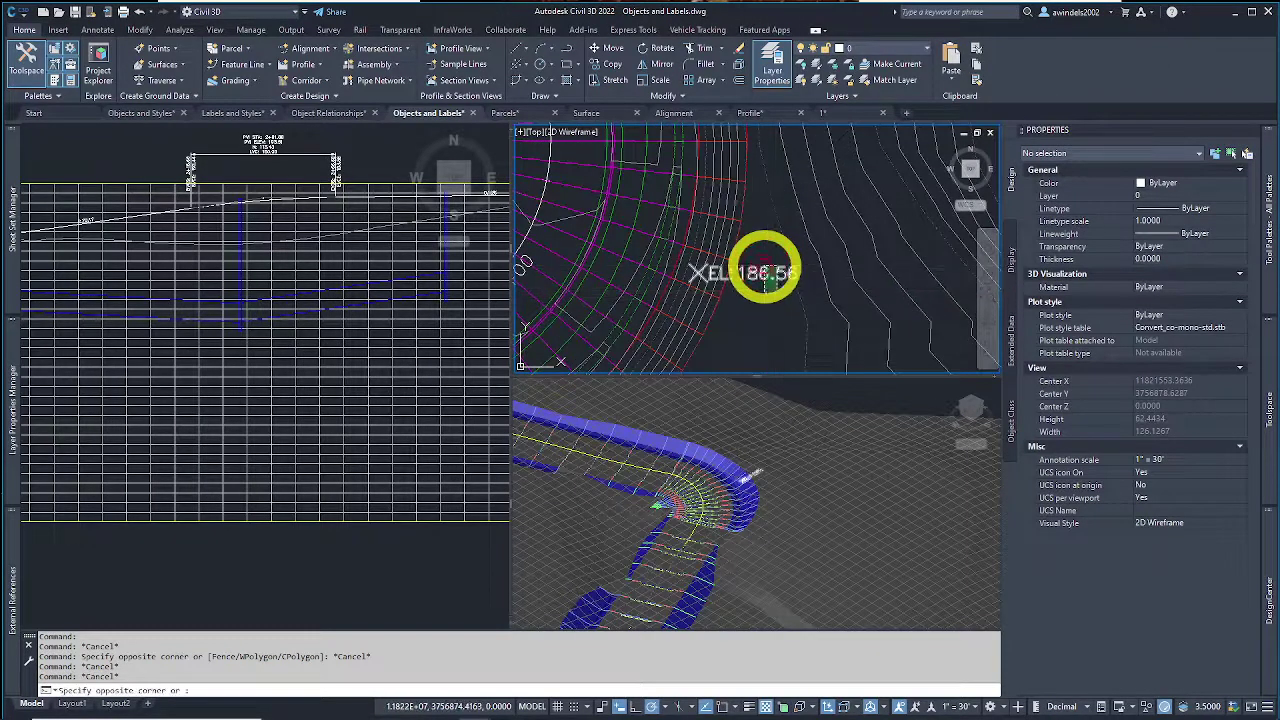
{"action": "left_click", "coordinate": [768, 277]}
{"action": "left_click", "coordinate": [765, 269]}
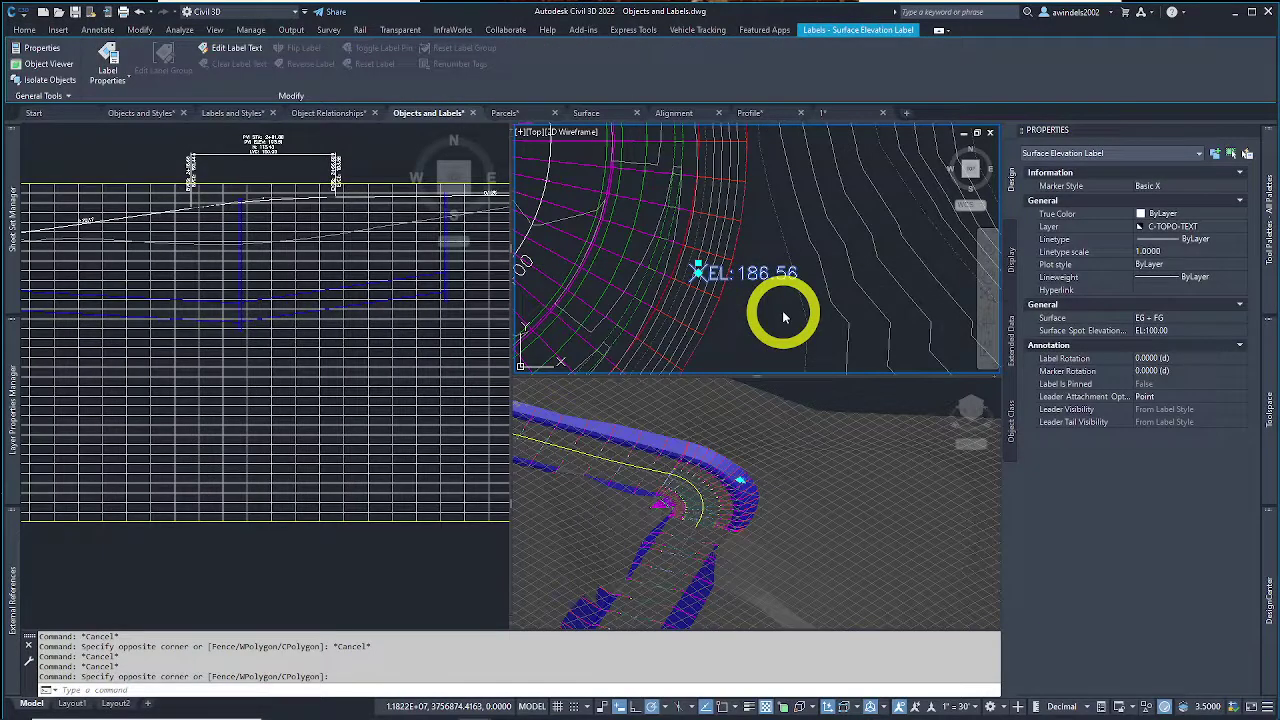
{"action": "key", "text": "Escape"}
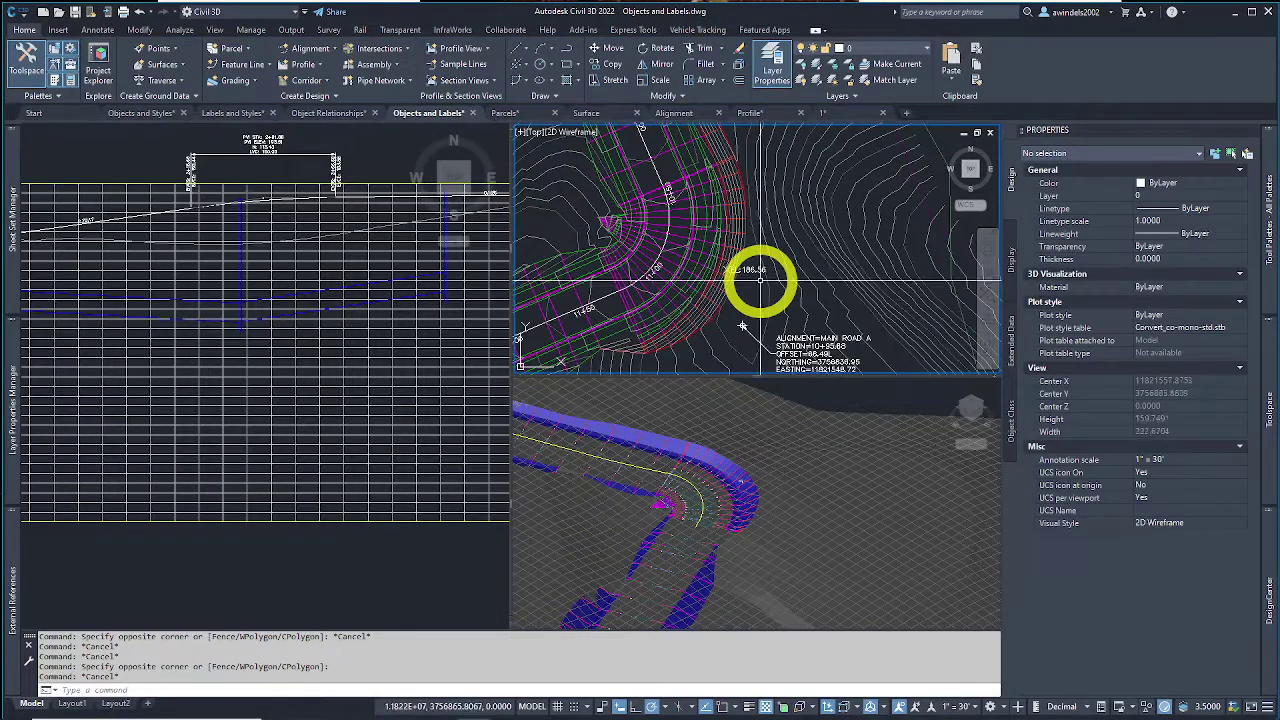
Step: Review the spot elevation label's surface reference and the Main Road A alignment properties at the bend
{"action": "scroll", "coordinate": [760, 282], "scroll_direction": "down", "scroll_amount": 2}
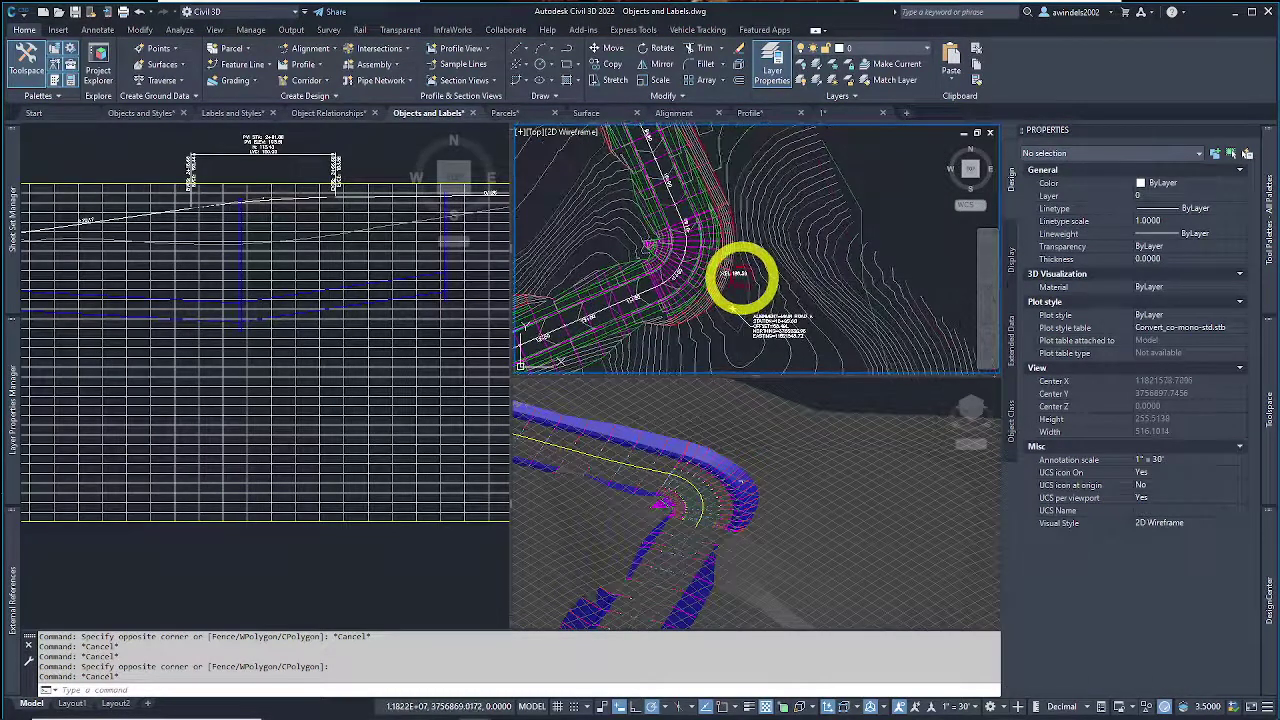
{"action": "left_click", "coordinate": [738, 273]}
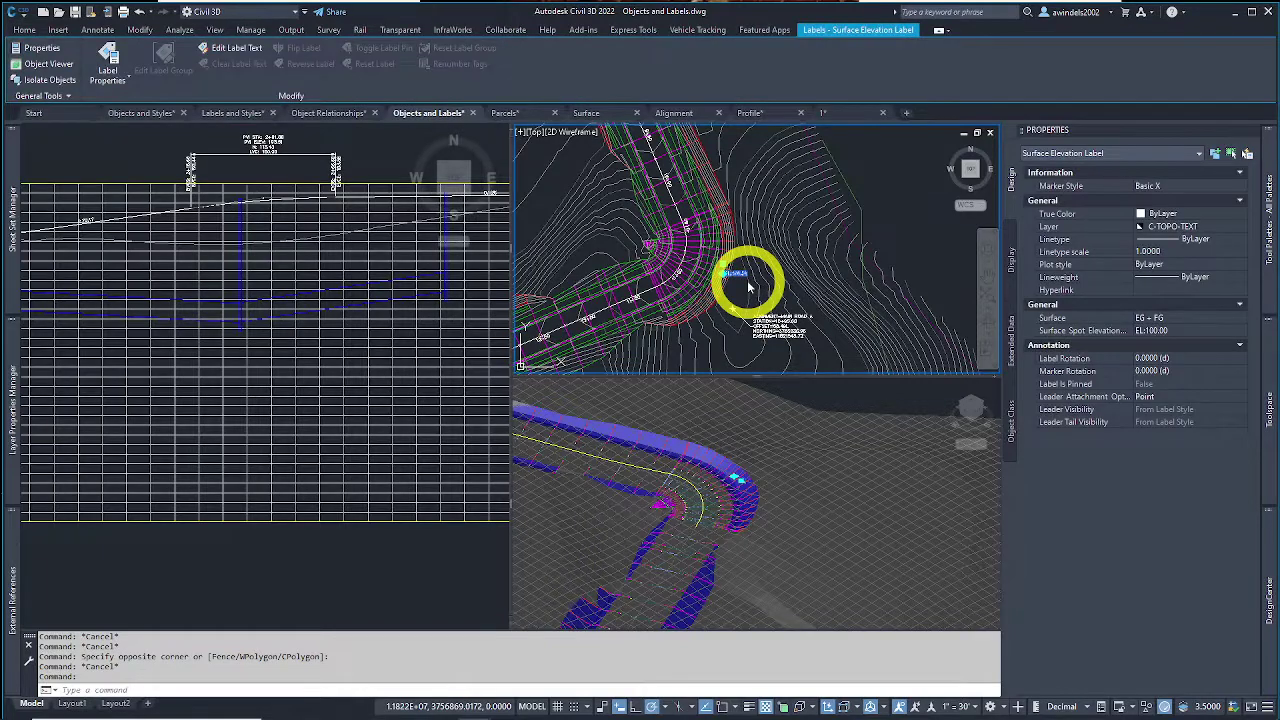
{"action": "mouse_move", "coordinate": [748, 287]}
{"action": "middle_mouse_down"}
{"action": "mouse_move", "coordinate": [737, 297]}
{"action": "mouse_move", "coordinate": [777, 263]}
{"action": "mouse_move", "coordinate": [780, 305]}
{"action": "mouse_move", "coordinate": [729, 220]}
{"action": "mouse_move", "coordinate": [737, 286]}
{"action": "mouse_move", "coordinate": [860, 290]}
{"action": "mouse_move", "coordinate": [743, 300]}
{"action": "middle_mouse_up"}
{"action": "scroll", "coordinate": [895, 285], "scroll_direction": "up", "scroll_amount": 3}
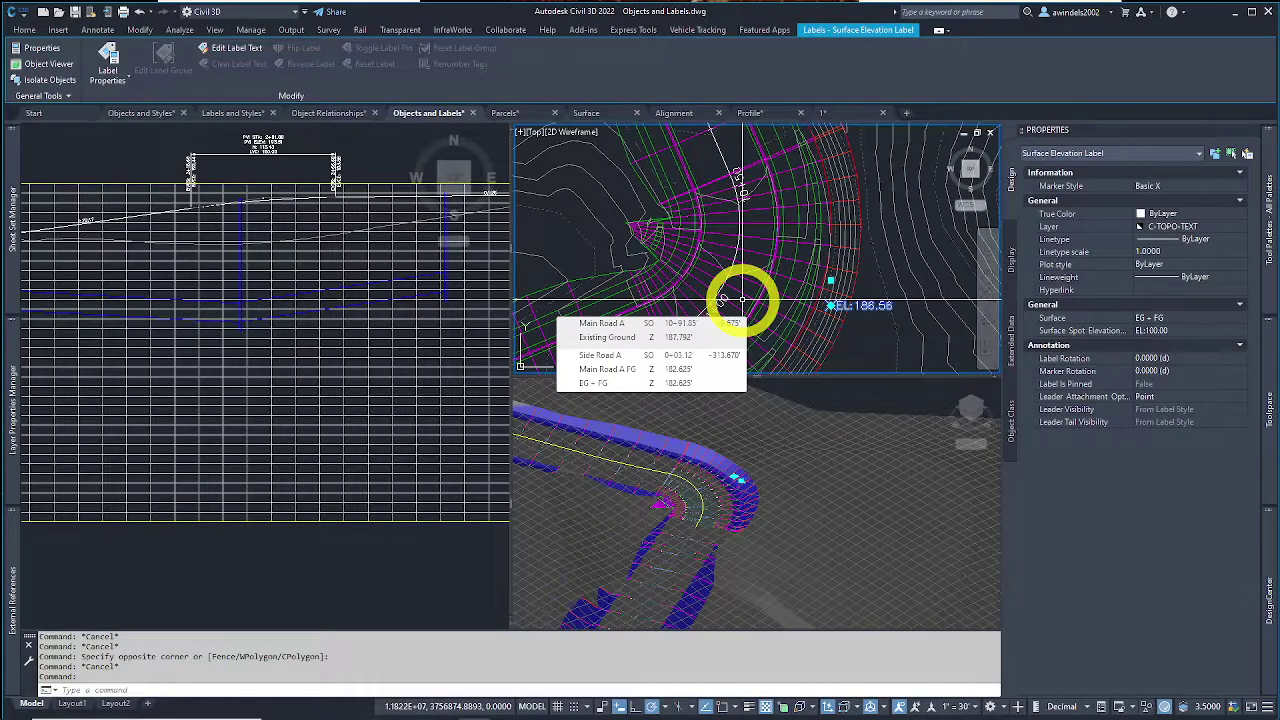
{"action": "key", "text": "Escape"}
{"action": "middle_click_drag", "start_coordinate": [873, 335], "coordinate": [763, 262]}
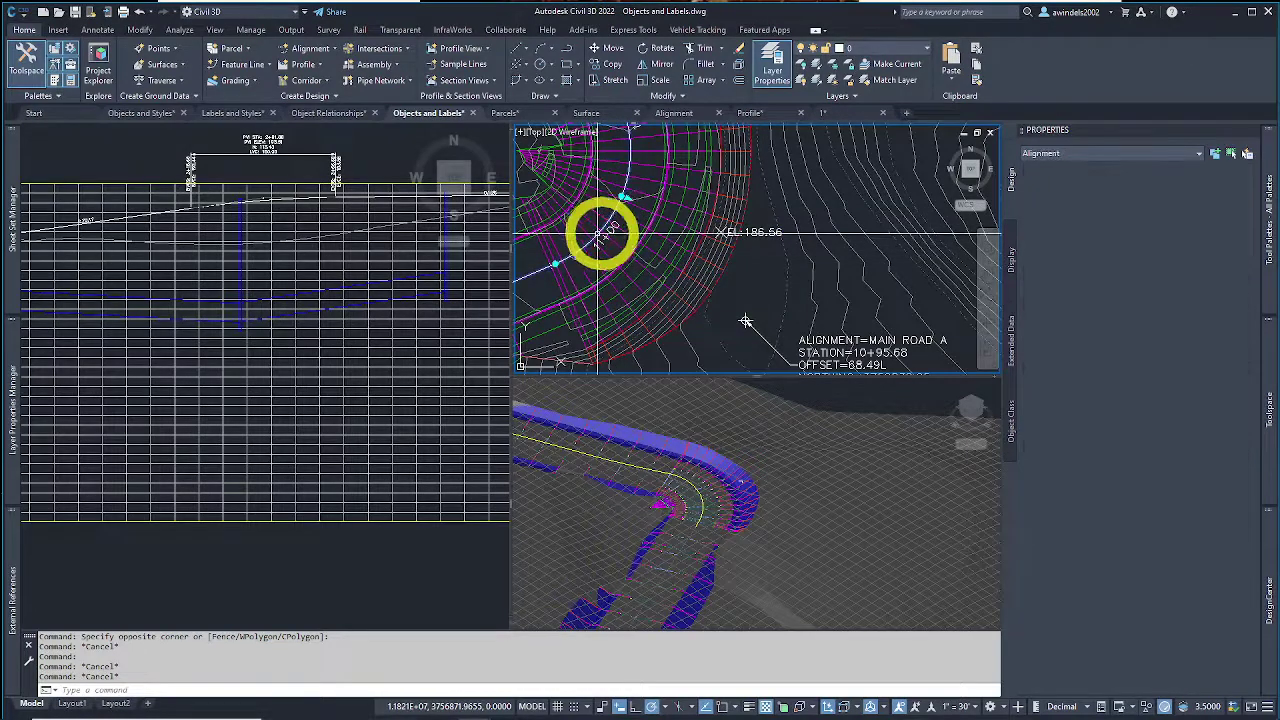
{"action": "left_click", "coordinate": [634, 197]}
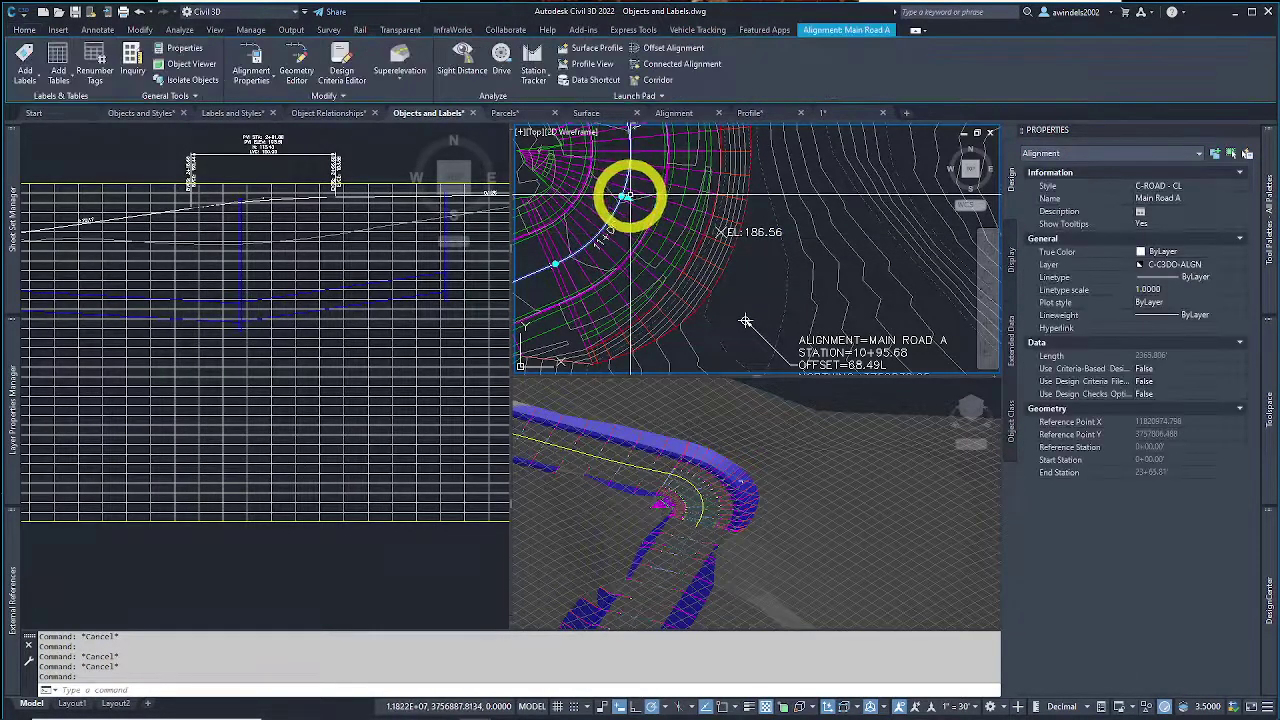
{"action": "key", "text": "Escape"}
Step: Move the surface spot elevation label slightly southwest along the outer edge of the corridor bend
{"action": "left_click", "coordinate": [752, 233]}
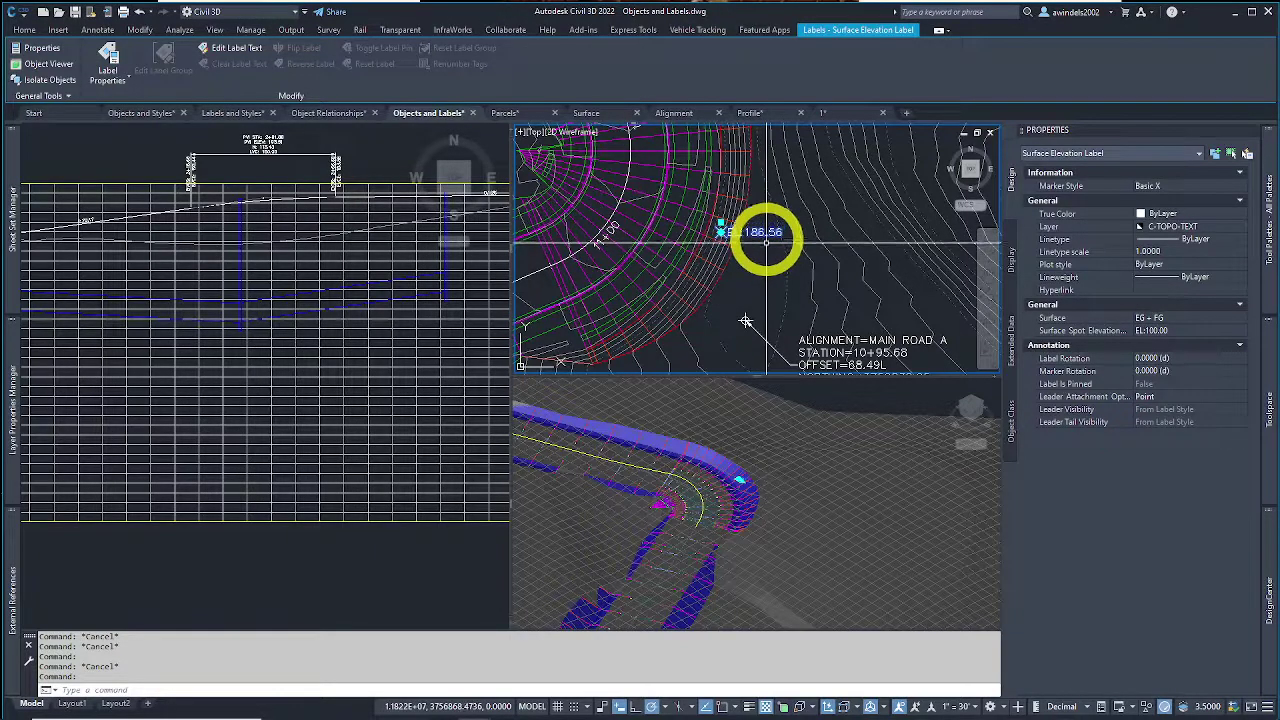
{"action": "key", "text": "Escape"}
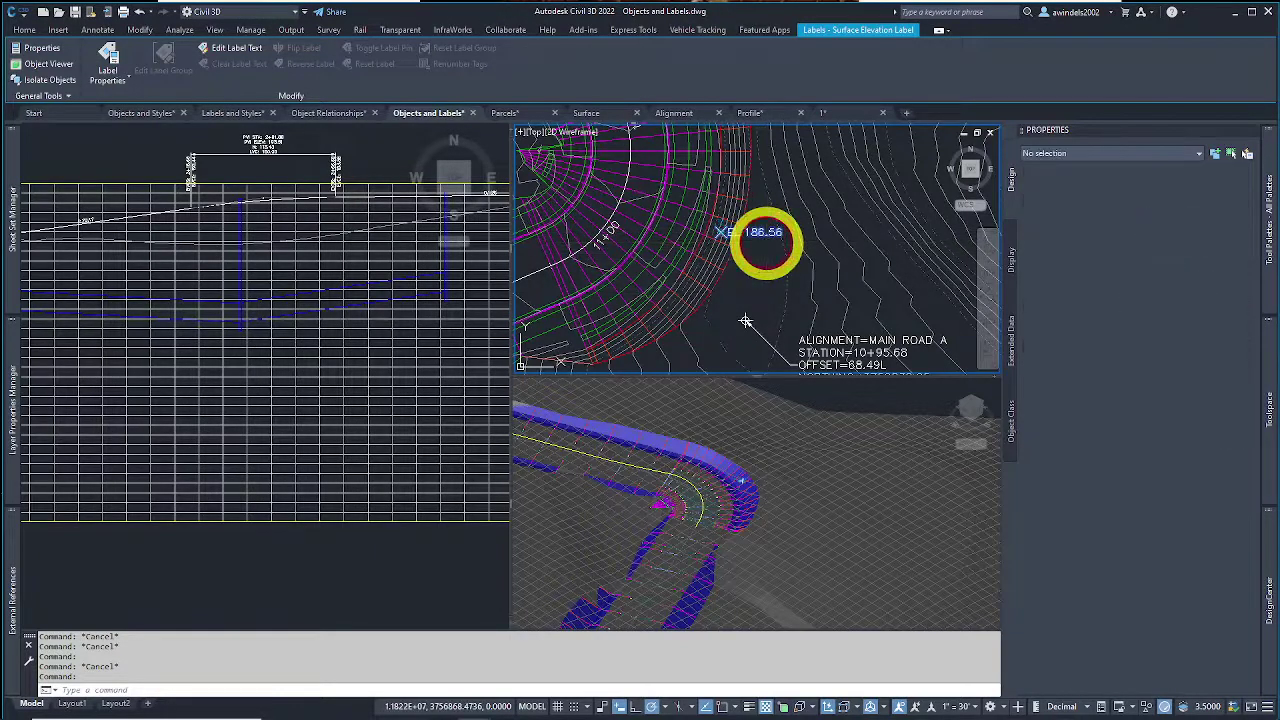
{"action": "left_click", "coordinate": [754, 258]}
{"action": "type", "text": "M"}
{"action": "key", "text": "Return"}
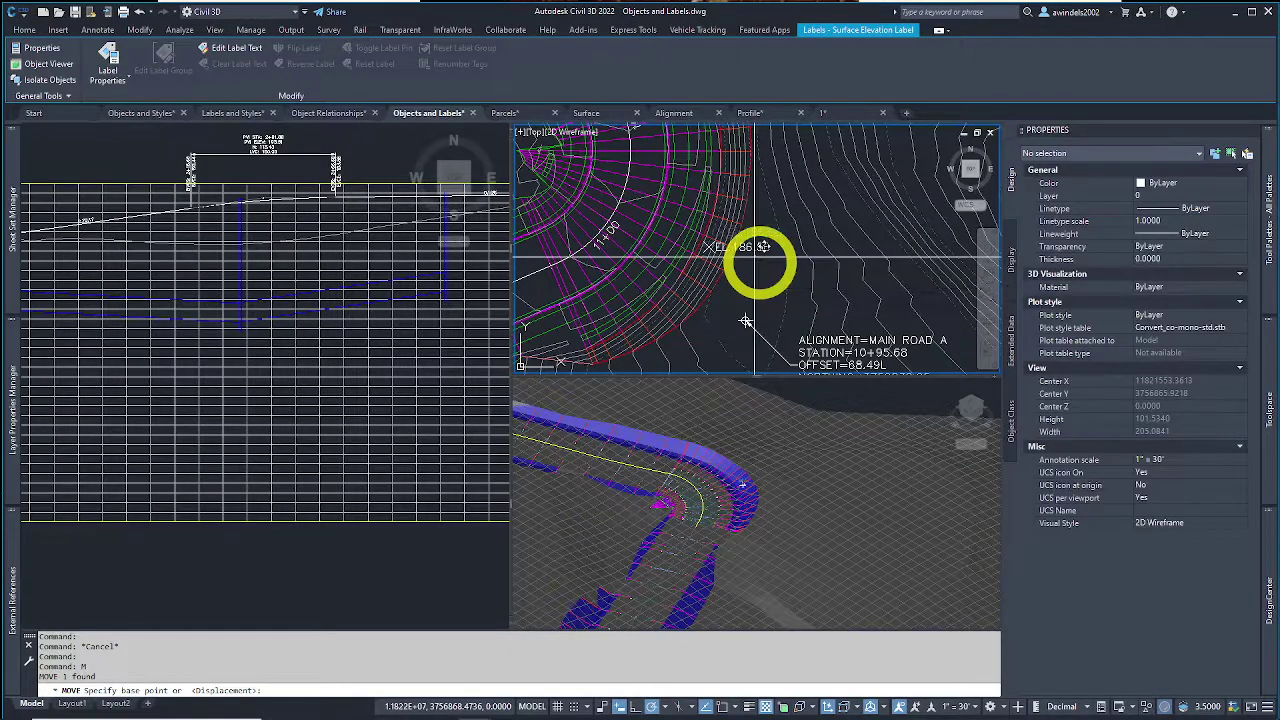
{"action": "left_click", "coordinate": [800, 287]}
{"action": "key", "text": "Escape"}
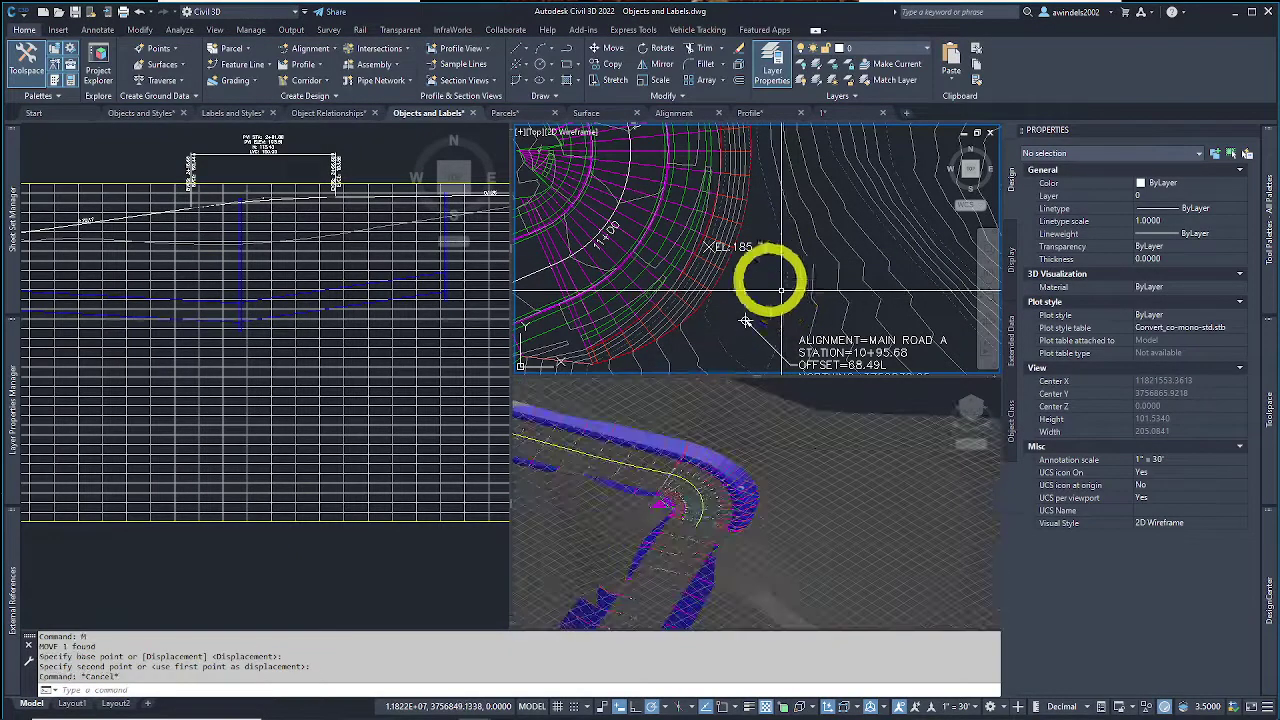
Step: Stretch the Main Road A alignment curve outward at the bend, toward the spot elevation label
{"action": "left_click", "coordinate": [610, 213]}
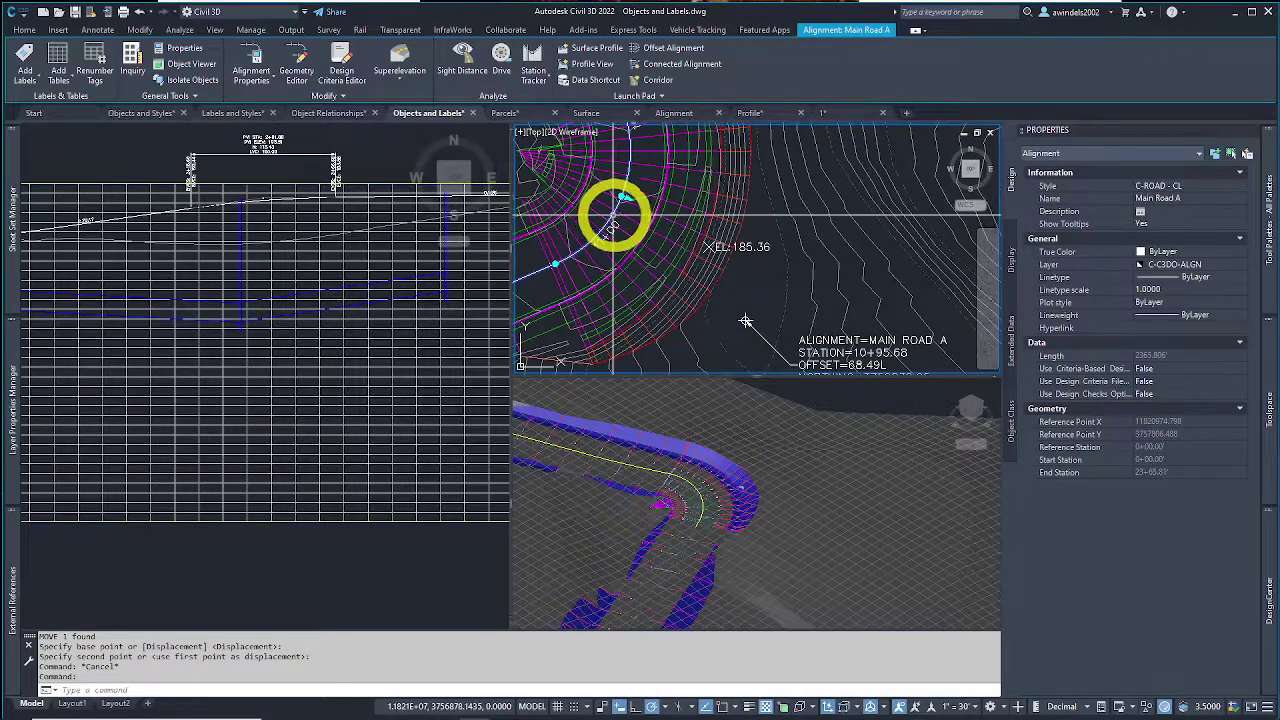
{"action": "scroll", "coordinate": [625, 198], "scroll_direction": "up", "scroll_amount": 3}
{"action": "left_click", "coordinate": [632, 190]}
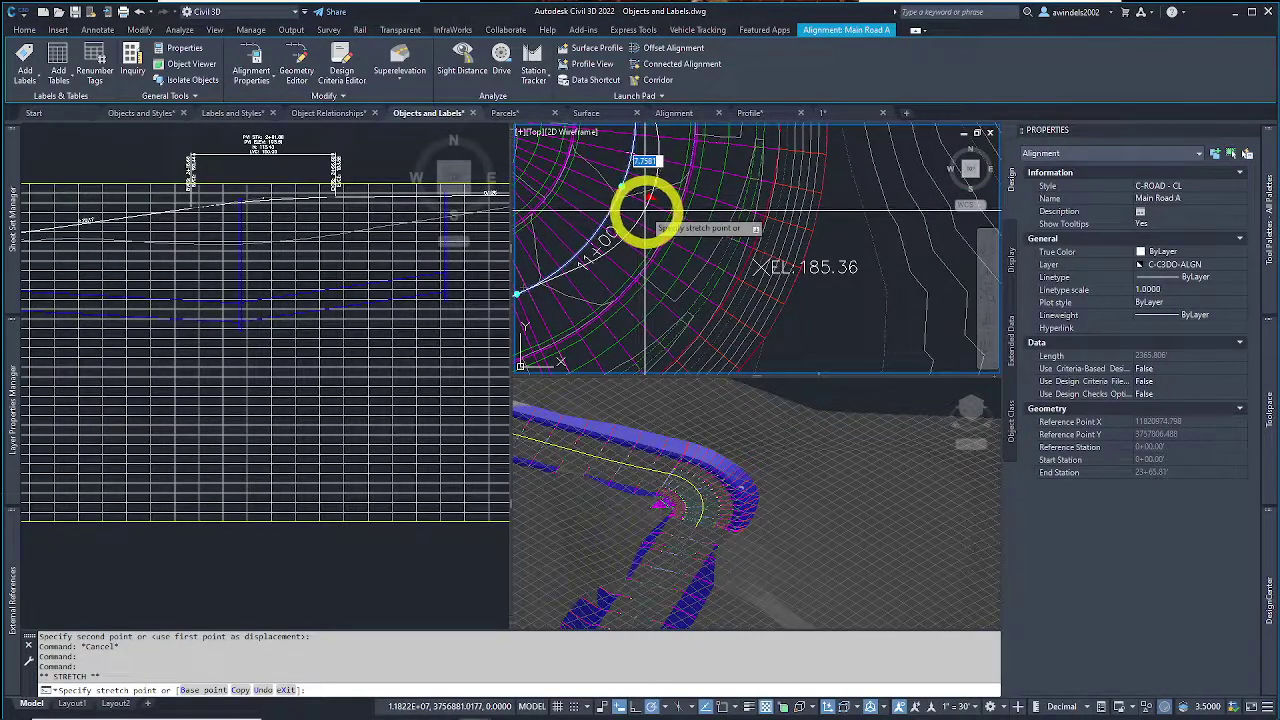
{"action": "left_click", "coordinate": [650, 212]}
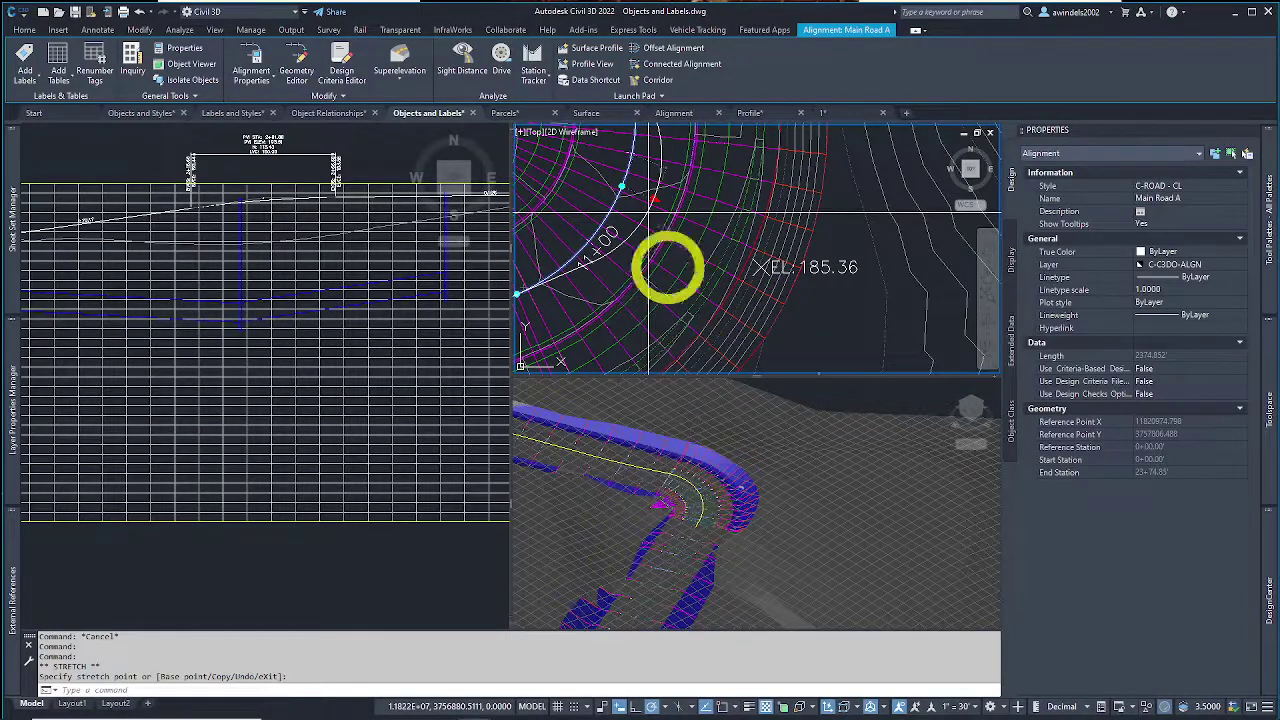
{"action": "left_click", "coordinate": [636, 205]}
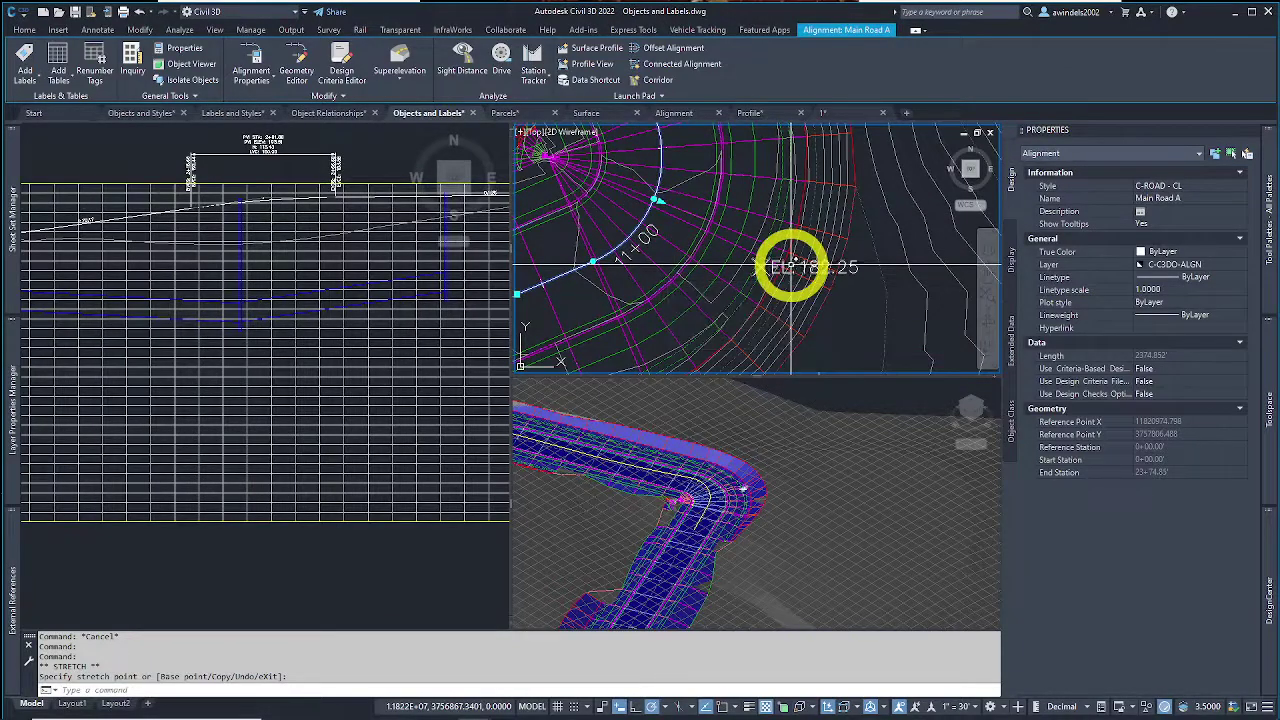
Step: Check the surface spot elevation label against the rebuilt corridor at the bend
{"action": "middle_click_drag", "start_coordinate": [791, 266], "coordinate": [750, 292]}
{"action": "key", "text": "Escape"}
{"action": "key", "text": "Escape"}
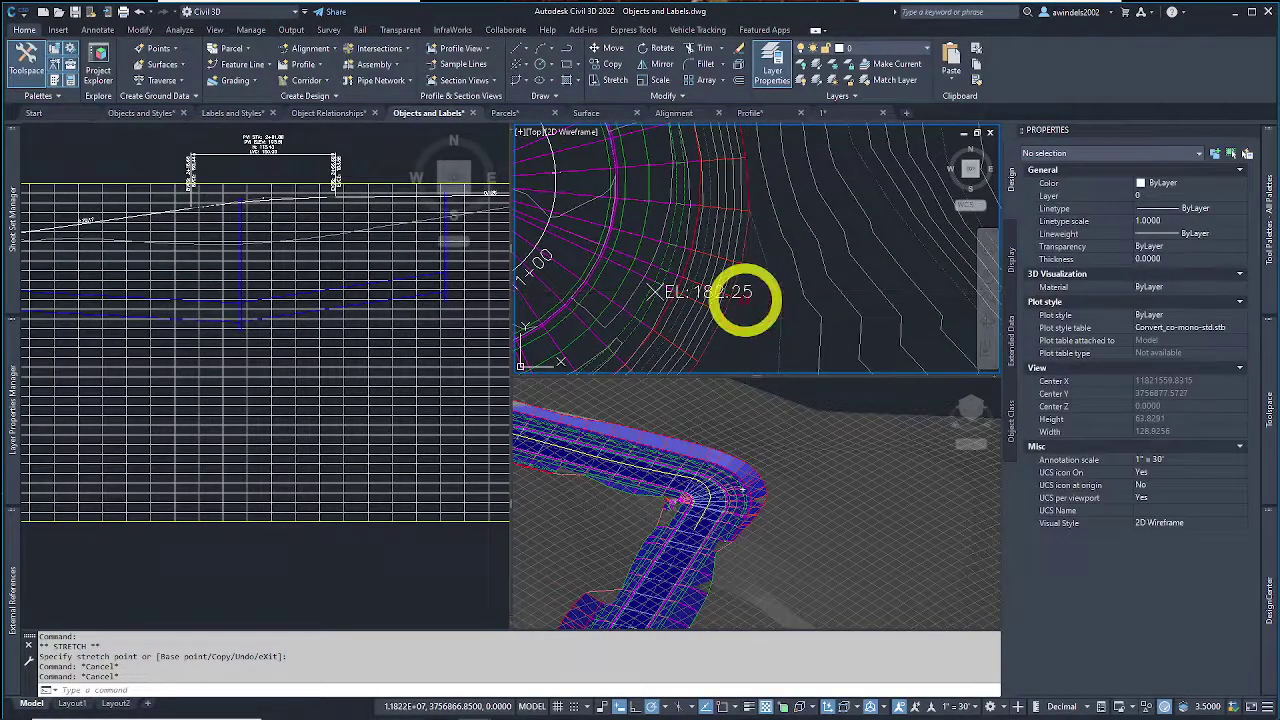
{"action": "left_click", "coordinate": [744, 294]}
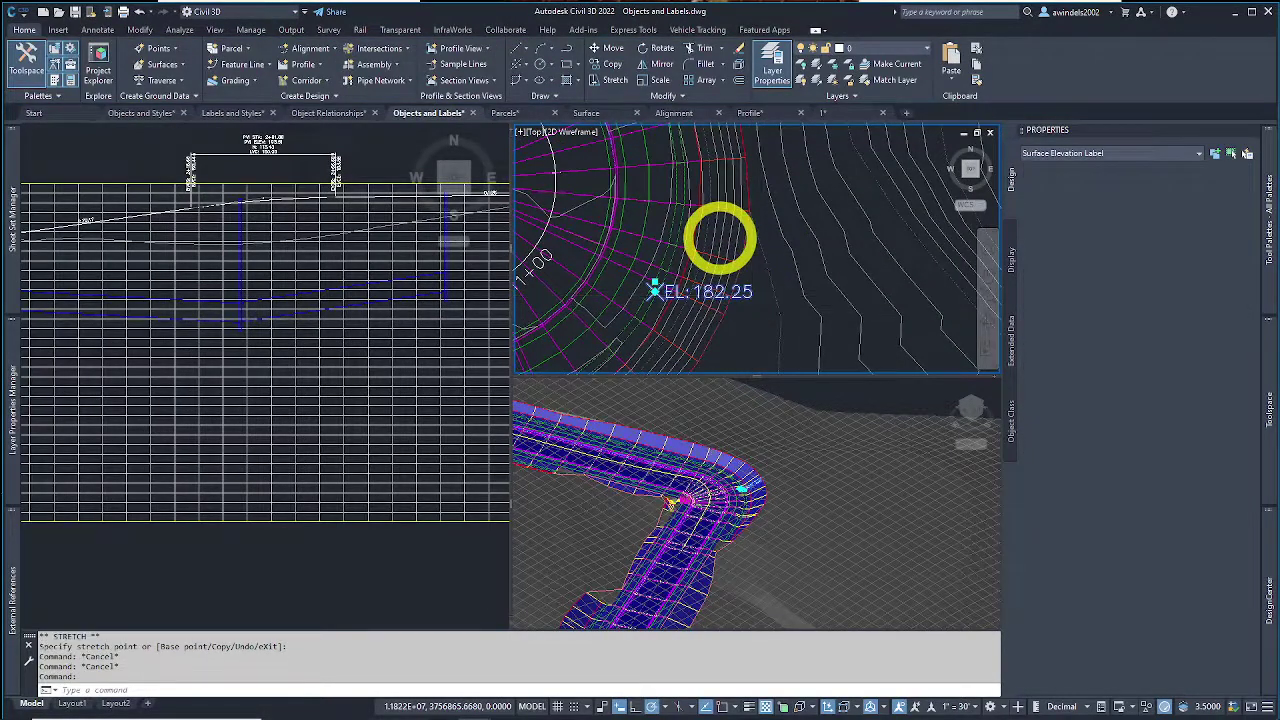
{"action": "scroll", "coordinate": [728, 248], "scroll_direction": "down", "scroll_amount": 5}
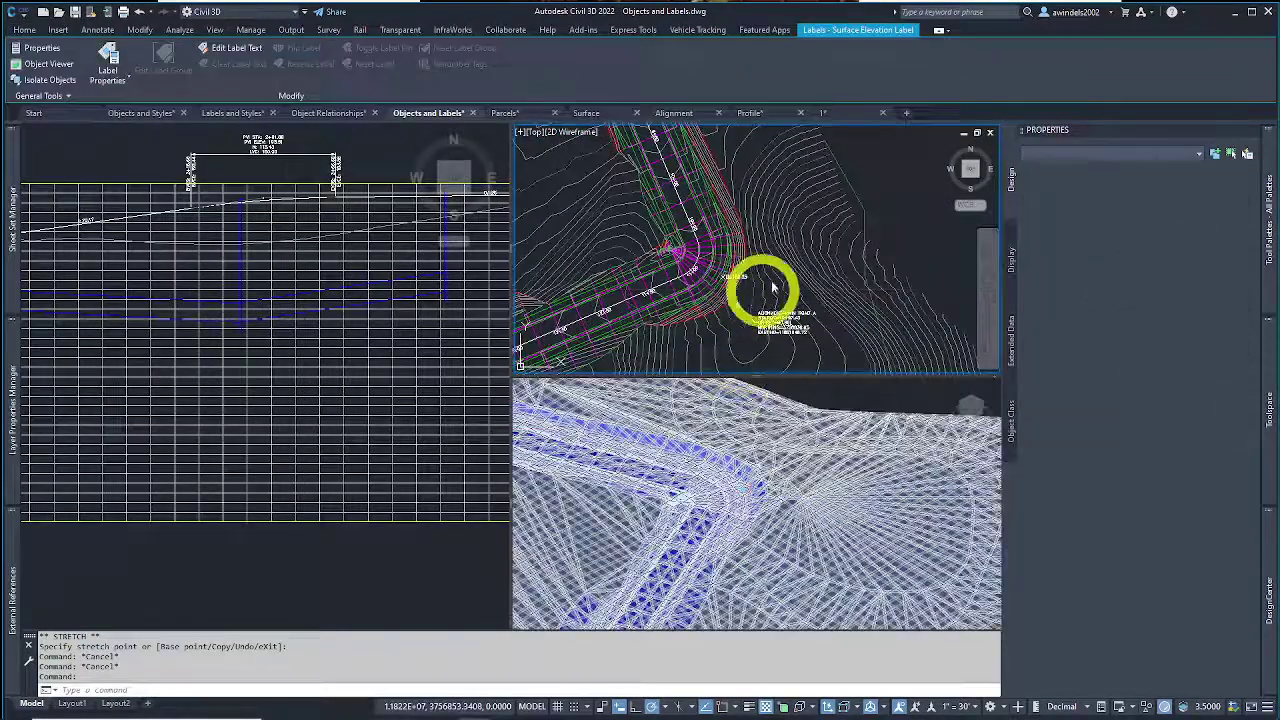
{"action": "key", "text": "Escape"}
Step: Examine the Main Road A station offset label and compare its station and offset with the alignment's stationing around the bend
{"action": "scroll", "coordinate": [736, 305], "scroll_direction": "up", "scroll_amount": 5}
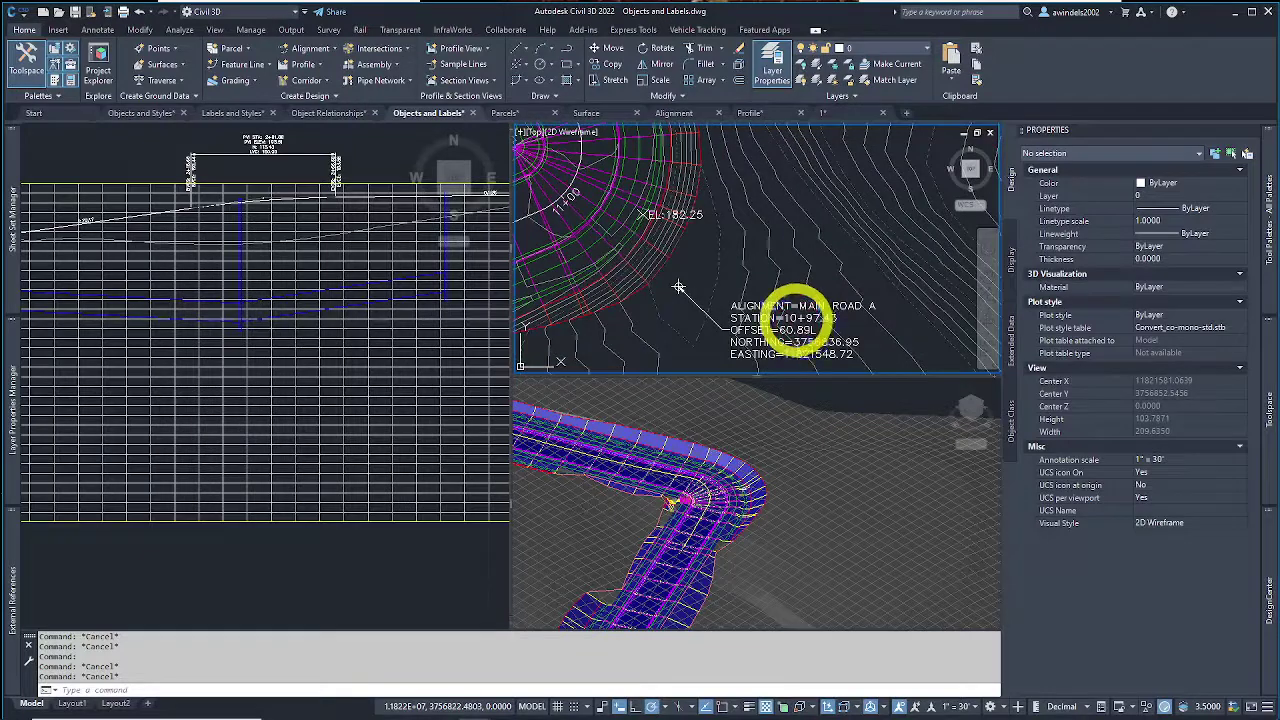
{"action": "left_click", "coordinate": [797, 322]}
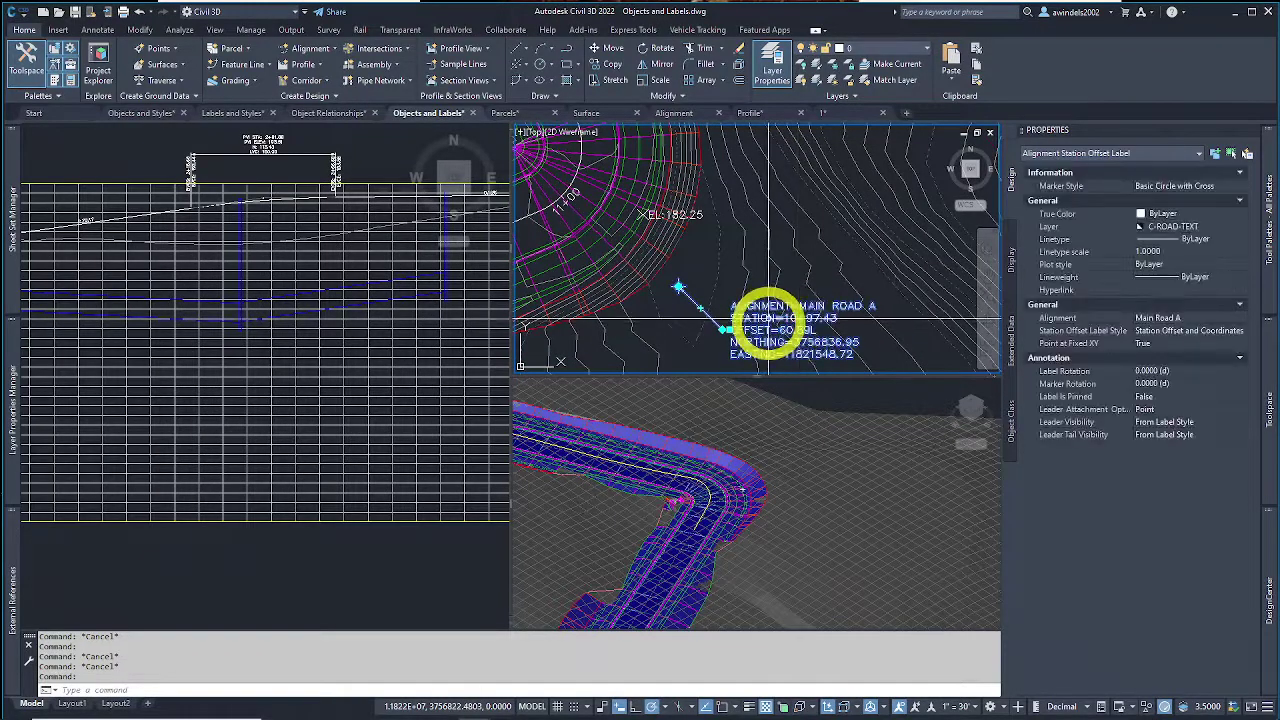
{"action": "scroll", "coordinate": [665, 230], "scroll_direction": "up", "scroll_amount": 3}
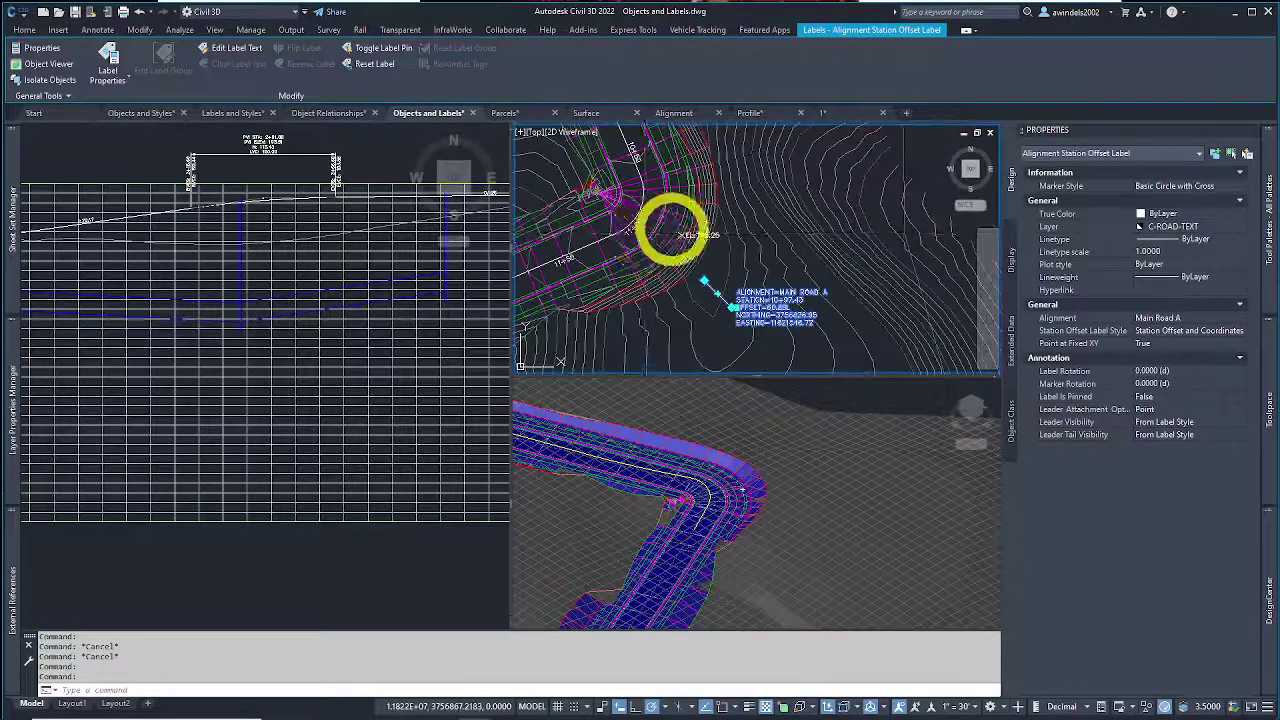
{"action": "scroll", "coordinate": [658, 218], "scroll_direction": "up", "scroll_amount": 1}
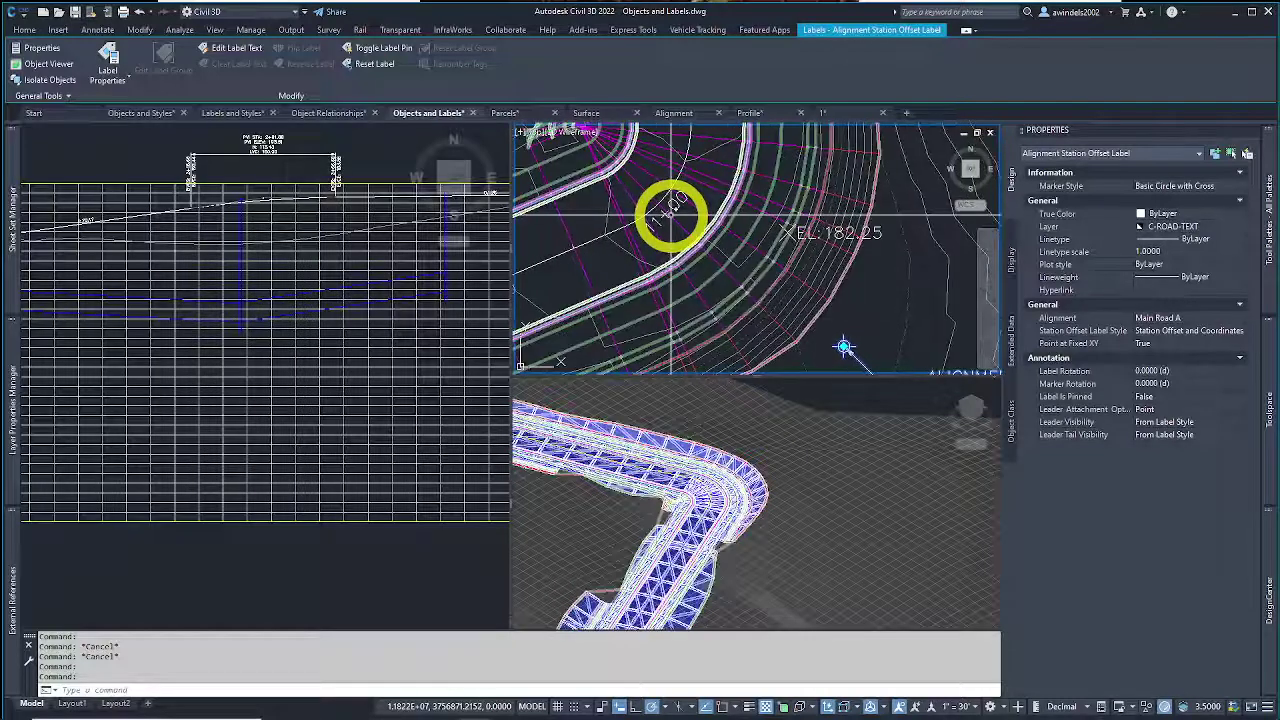
{"action": "middle_click_drag", "start_coordinate": [654, 229], "coordinate": [727, 195]}
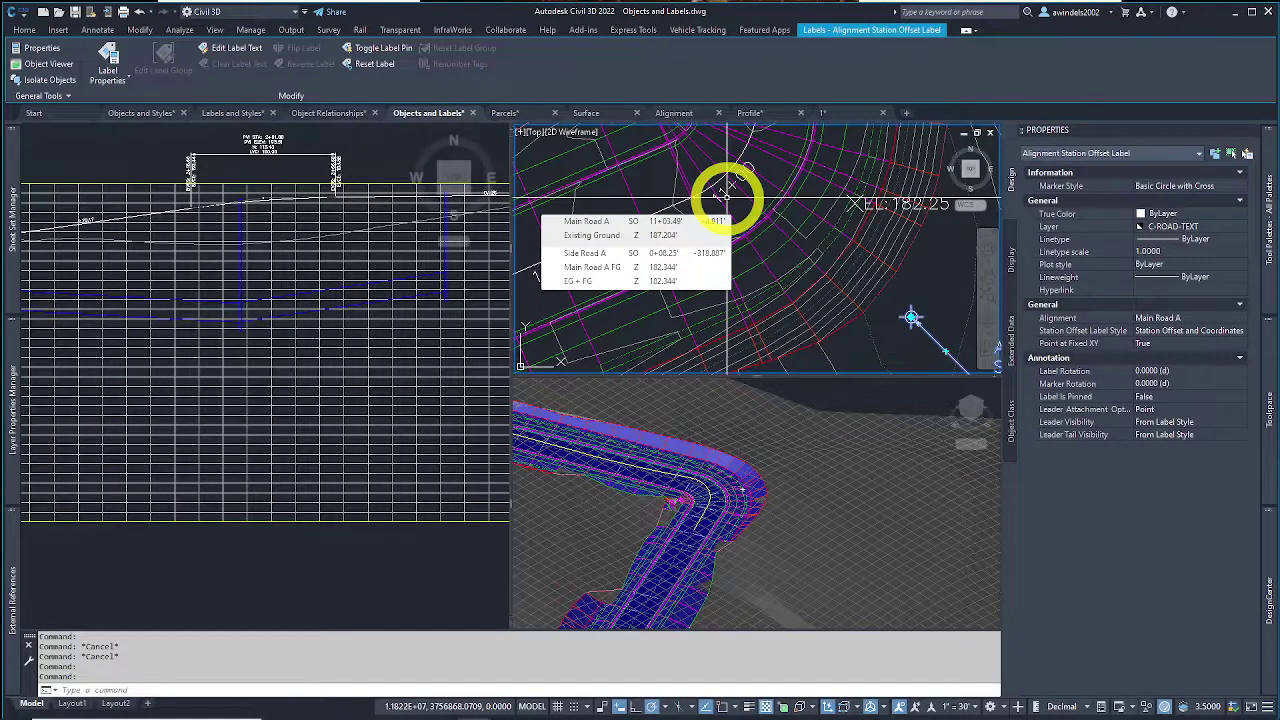
{"action": "scroll", "coordinate": [700, 230], "scroll_direction": "up", "scroll_amount": 3}
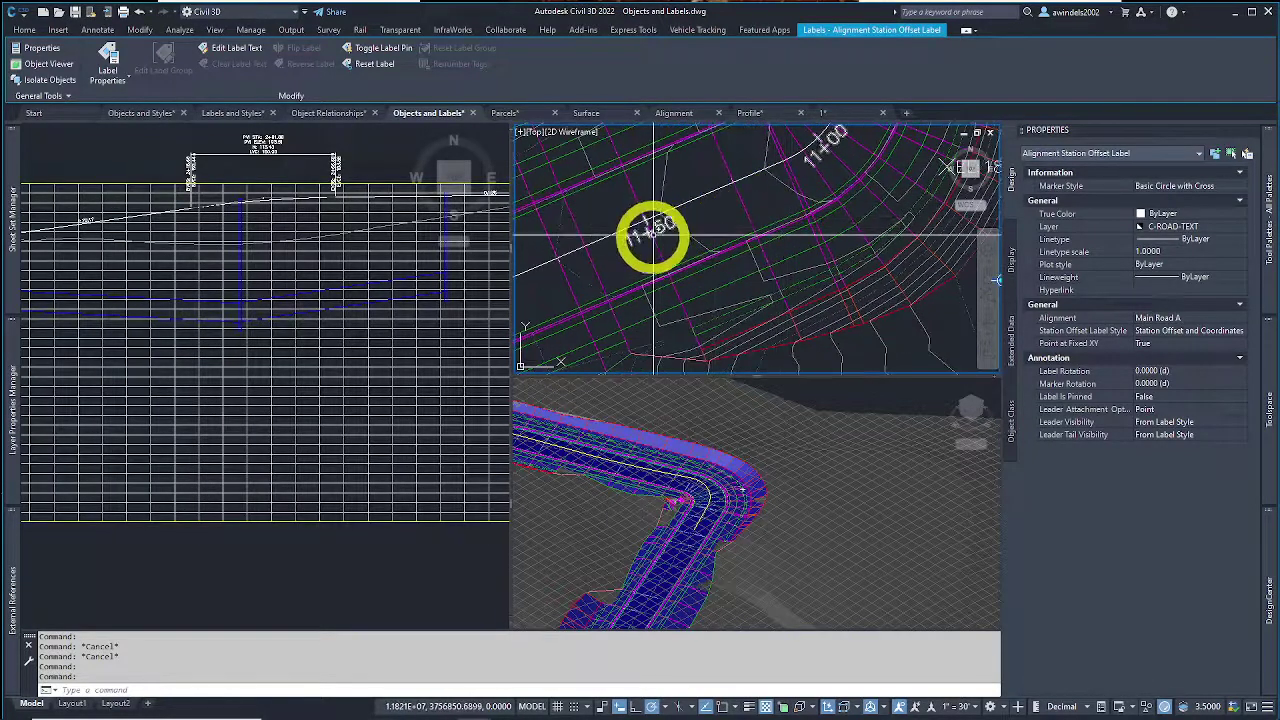
{"action": "middle_click_drag", "start_coordinate": [636, 251], "coordinate": [708, 230]}
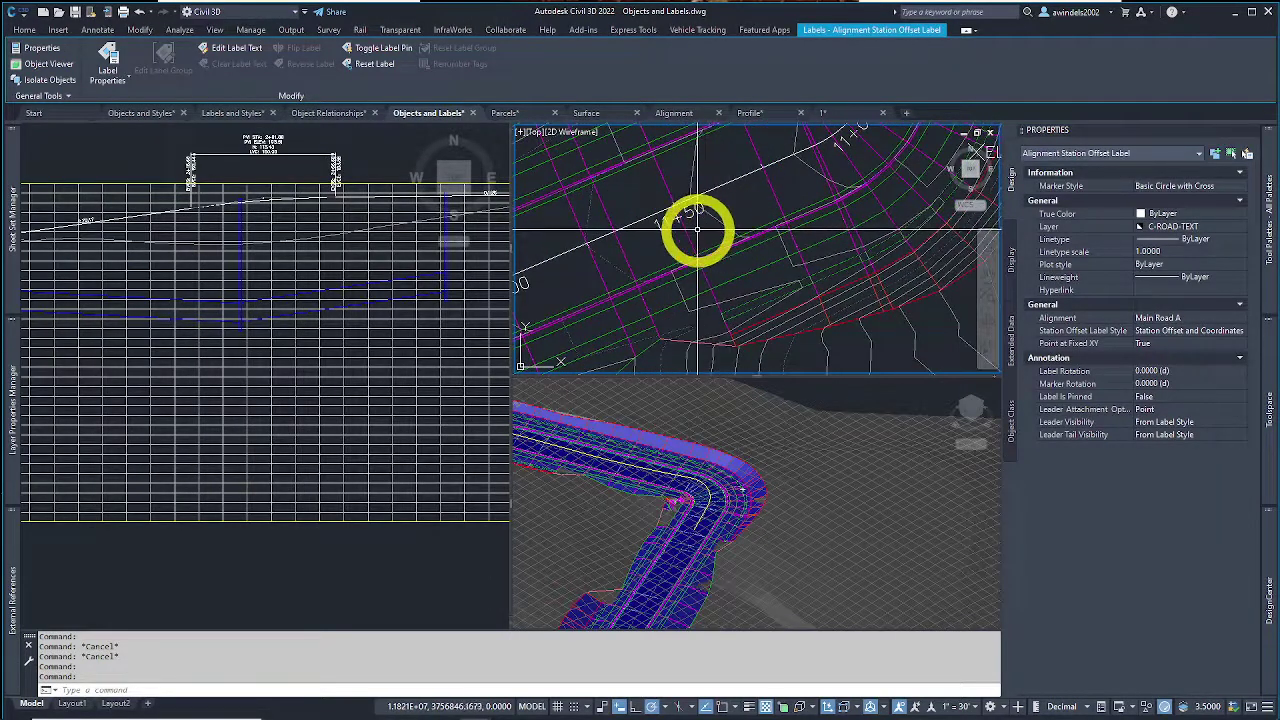
{"action": "middle_click_drag", "start_coordinate": [699, 228], "coordinate": [814, 237]}
{"action": "scroll", "coordinate": [845, 258], "scroll_direction": "down", "scroll_amount": 2}
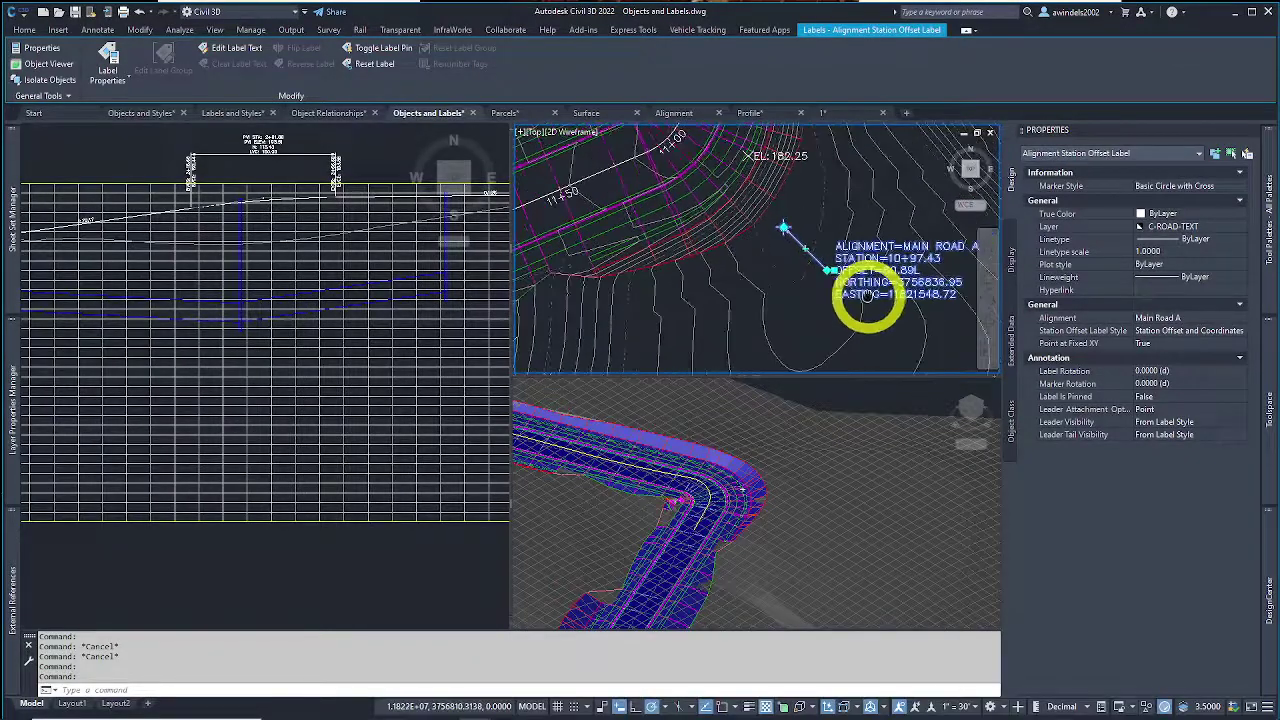
{"action": "middle_click_drag", "start_coordinate": [751, 211], "coordinate": [780, 262]}
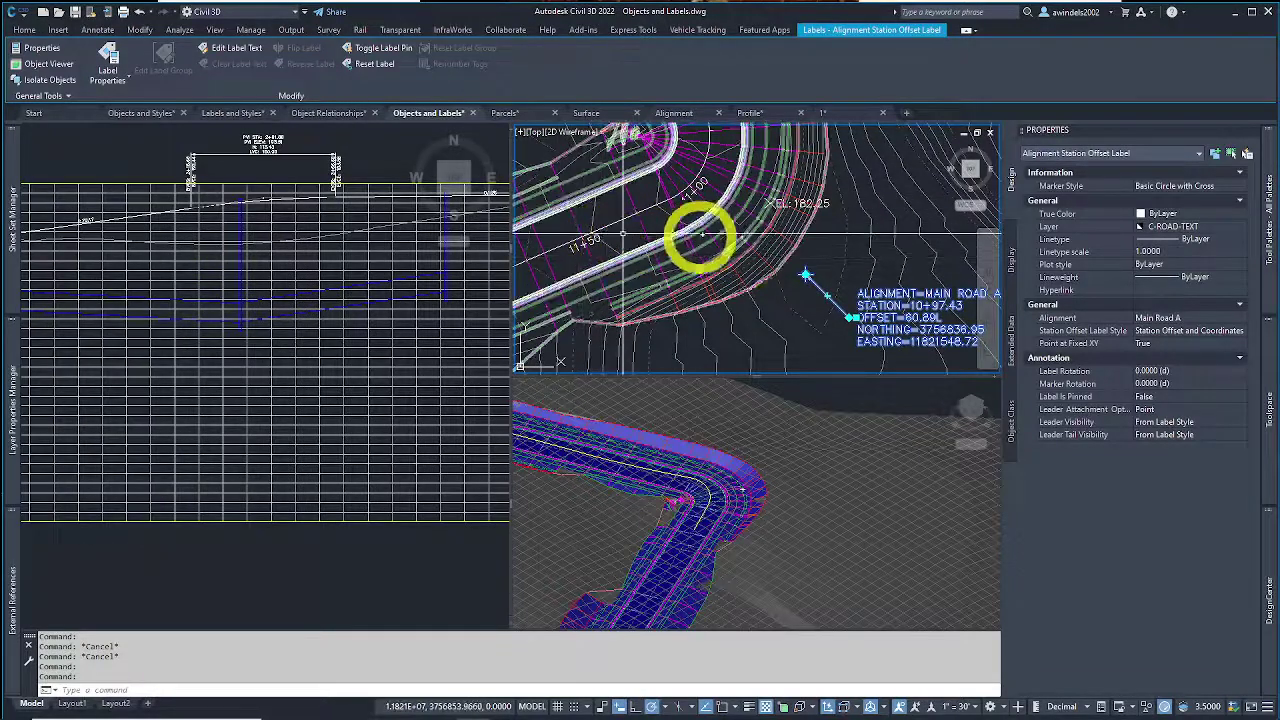
{"action": "middle_click_drag", "start_coordinate": [693, 270], "coordinate": [749, 339]}
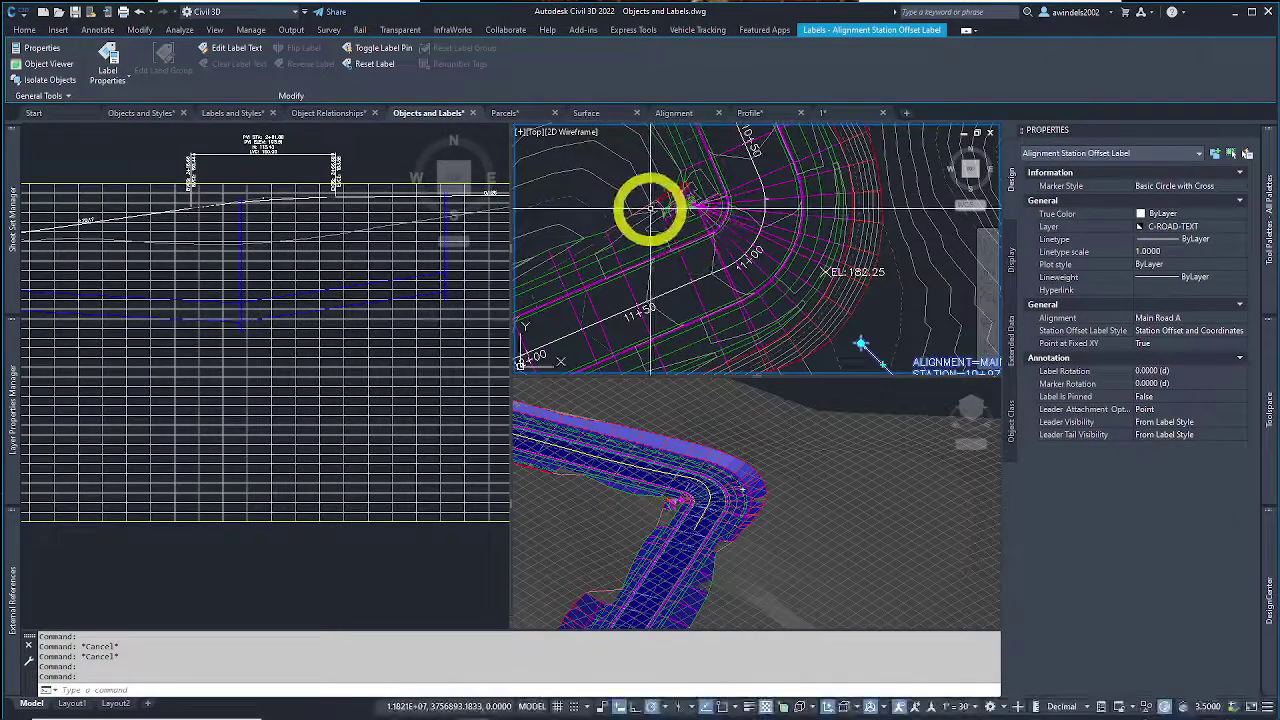
{"action": "middle_click_drag", "start_coordinate": [663, 296], "coordinate": [690, 272]}
{"action": "scroll", "coordinate": [770, 285], "scroll_direction": "up", "scroll_amount": 2}
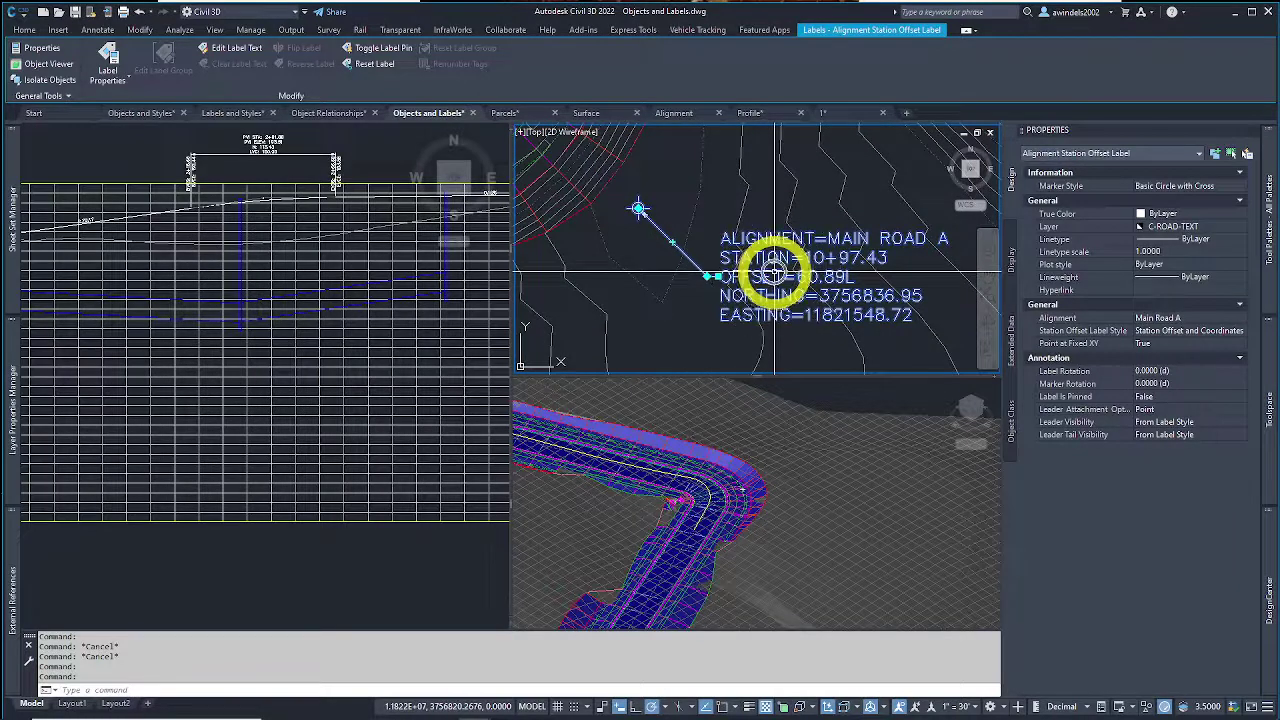
Step: Move the Main Road A station offset label southwest, just outside the corridor's outer edge past the bend
{"action": "scroll", "coordinate": [790, 252], "scroll_direction": "down", "scroll_amount": 2}
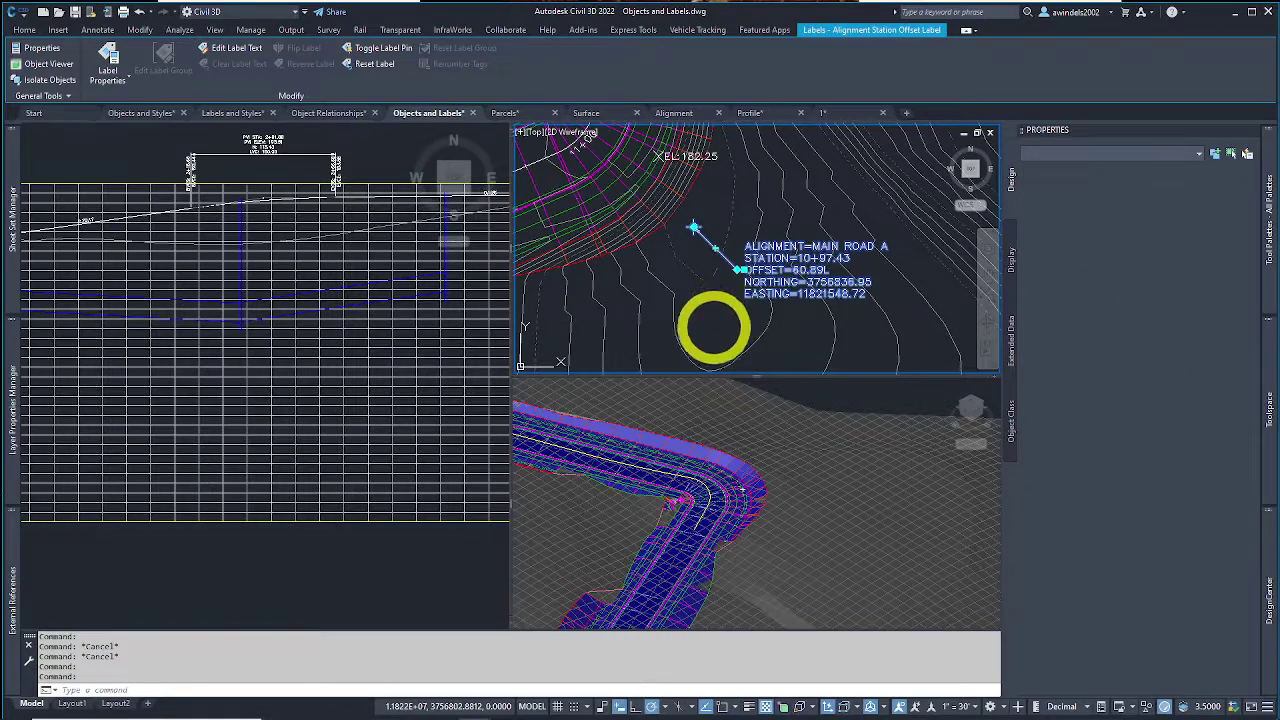
{"action": "scroll", "coordinate": [791, 290], "scroll_direction": "down", "scroll_amount": 1}
{"action": "scroll", "coordinate": [791, 289], "scroll_direction": "down", "scroll_amount": 1}
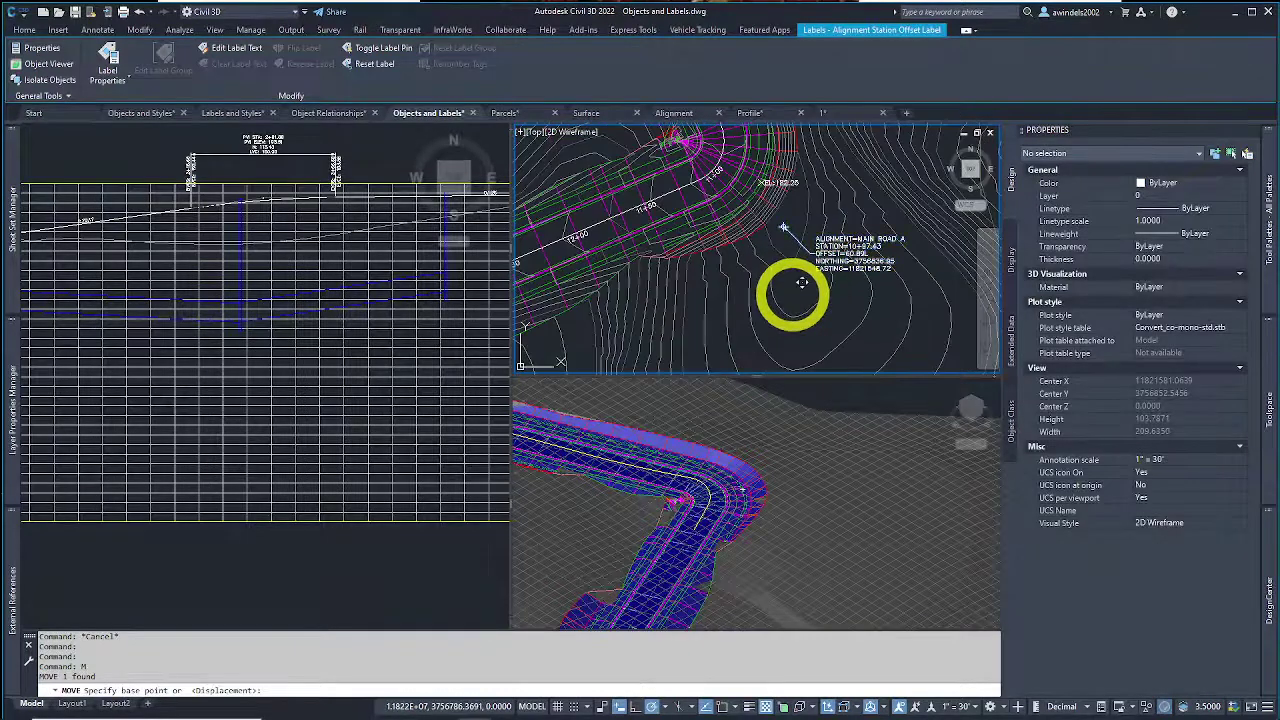
{"action": "type", "text": "M"}
{"action": "key", "text": "Return"}
{"action": "left_click", "coordinate": [795, 298]}
{"action": "middle_click_drag", "start_coordinate": [717, 323], "coordinate": [750, 310]}
{"action": "key", "text": "Escape"}
{"action": "key", "text": "Escape"}
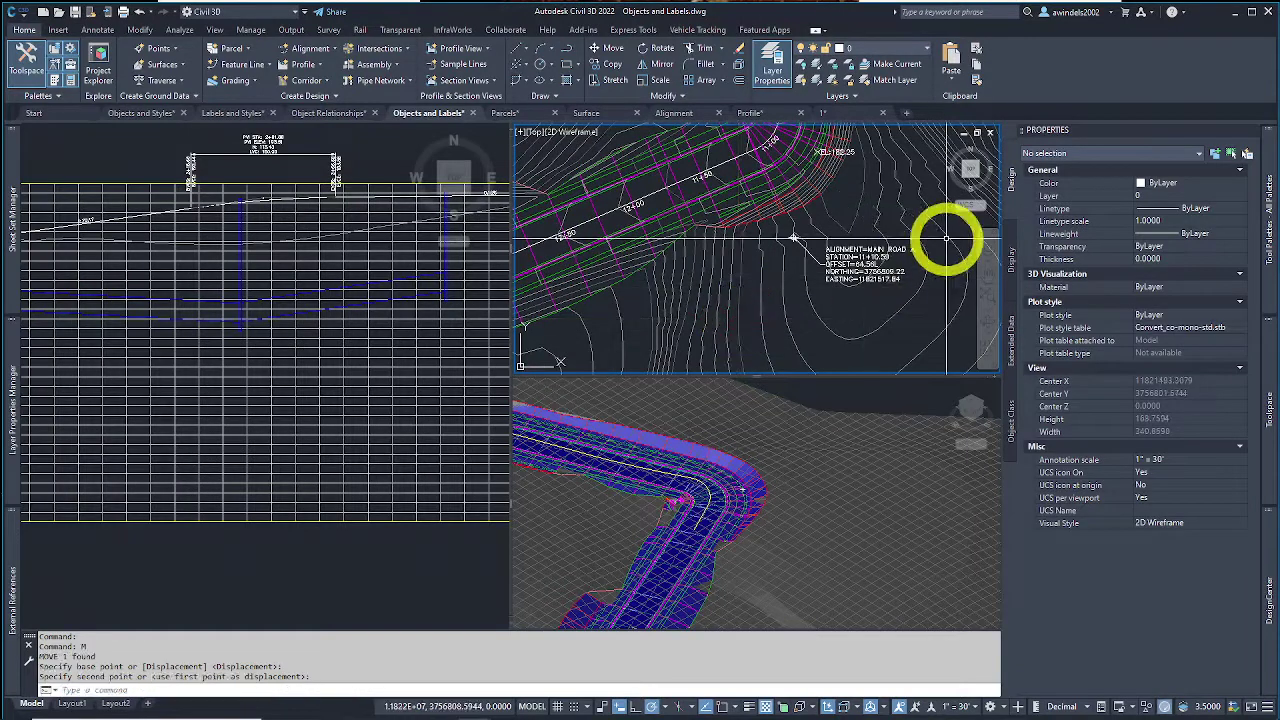
Step: Examine the relocated station offset label and compare its station and offset with the Main Road A stationing near the bend
{"action": "mouse_move", "coordinate": [901, 244]}
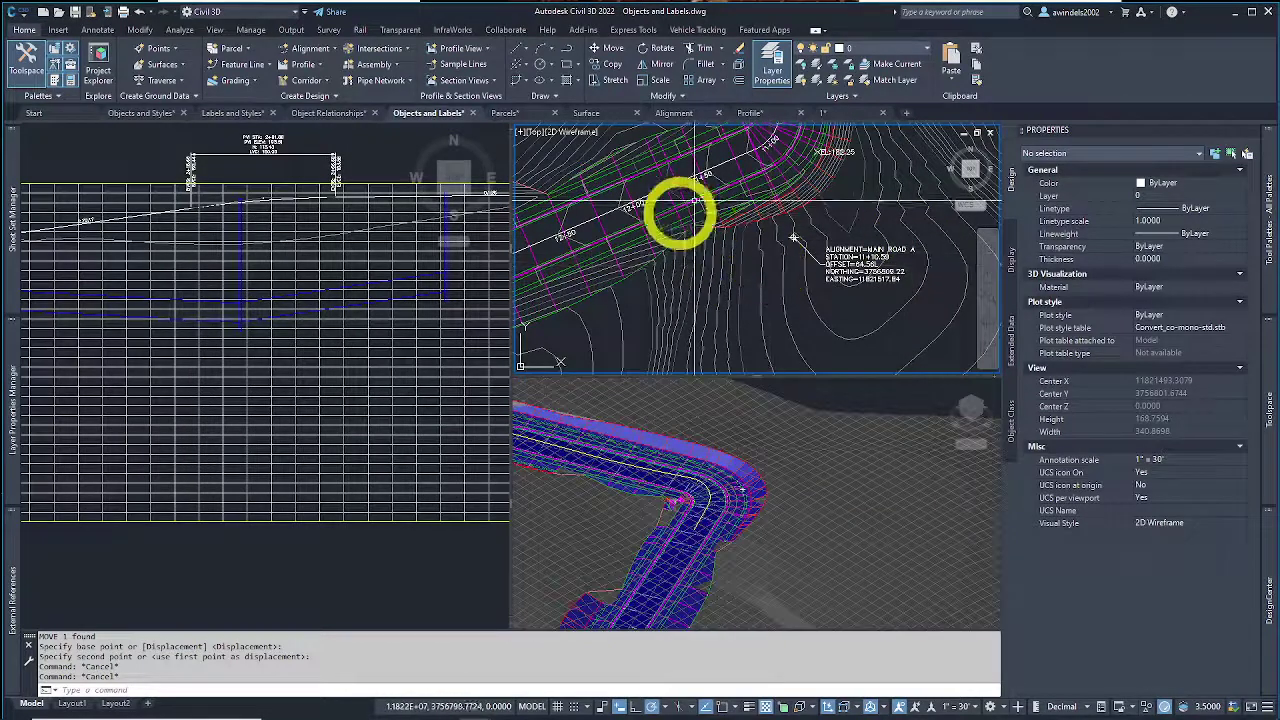
{"action": "mouse_move", "coordinate": [695, 226]}
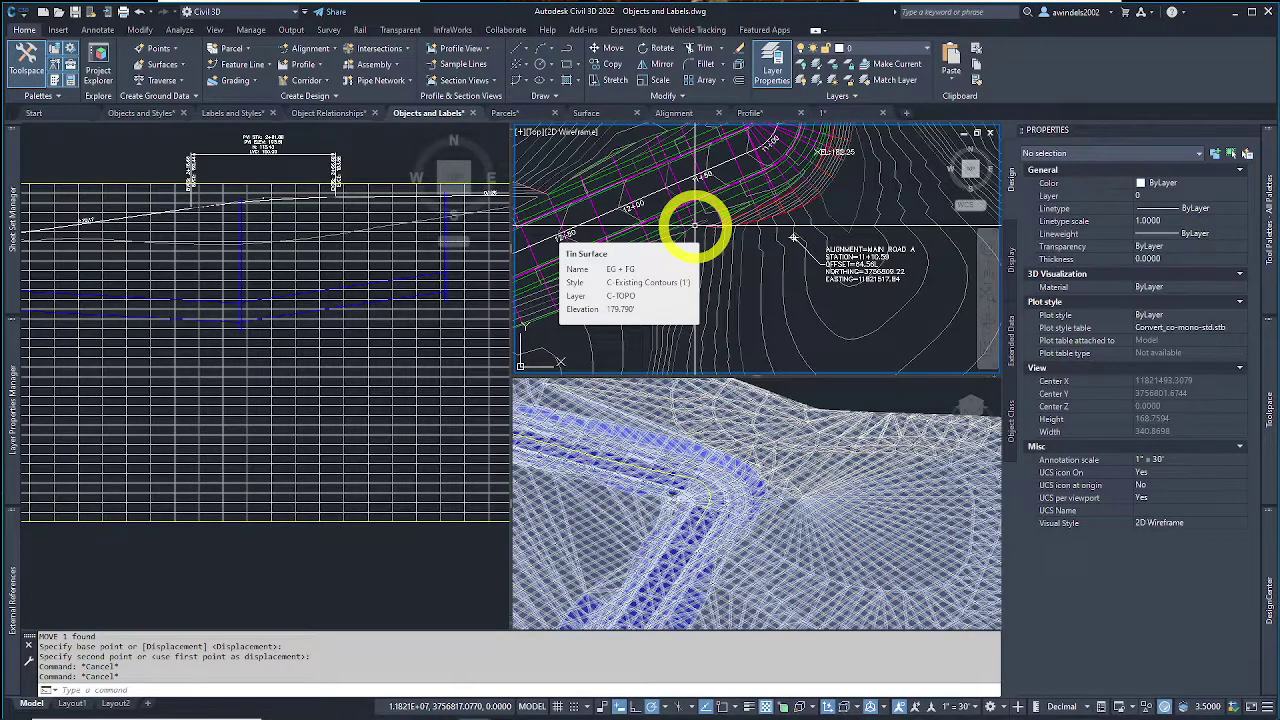
{"action": "key", "text": "Escape"}
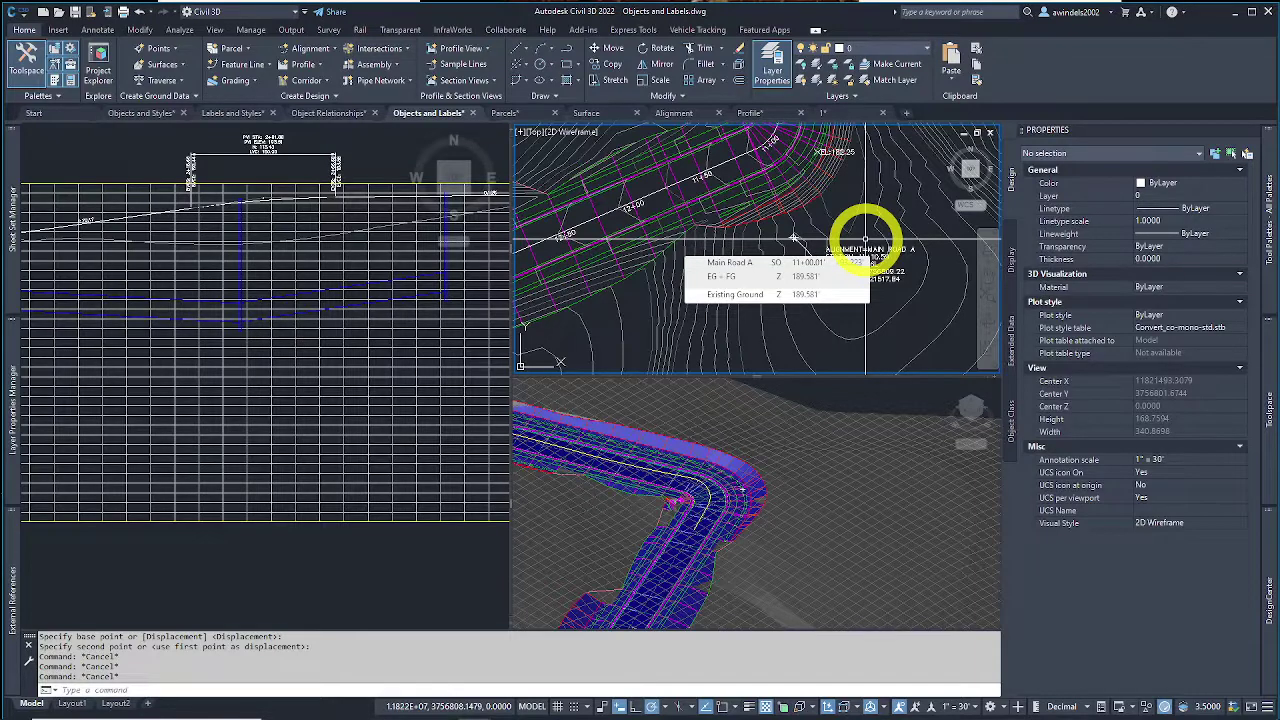
{"action": "scroll", "coordinate": [860, 205], "scroll_direction": "up", "scroll_amount": 3}
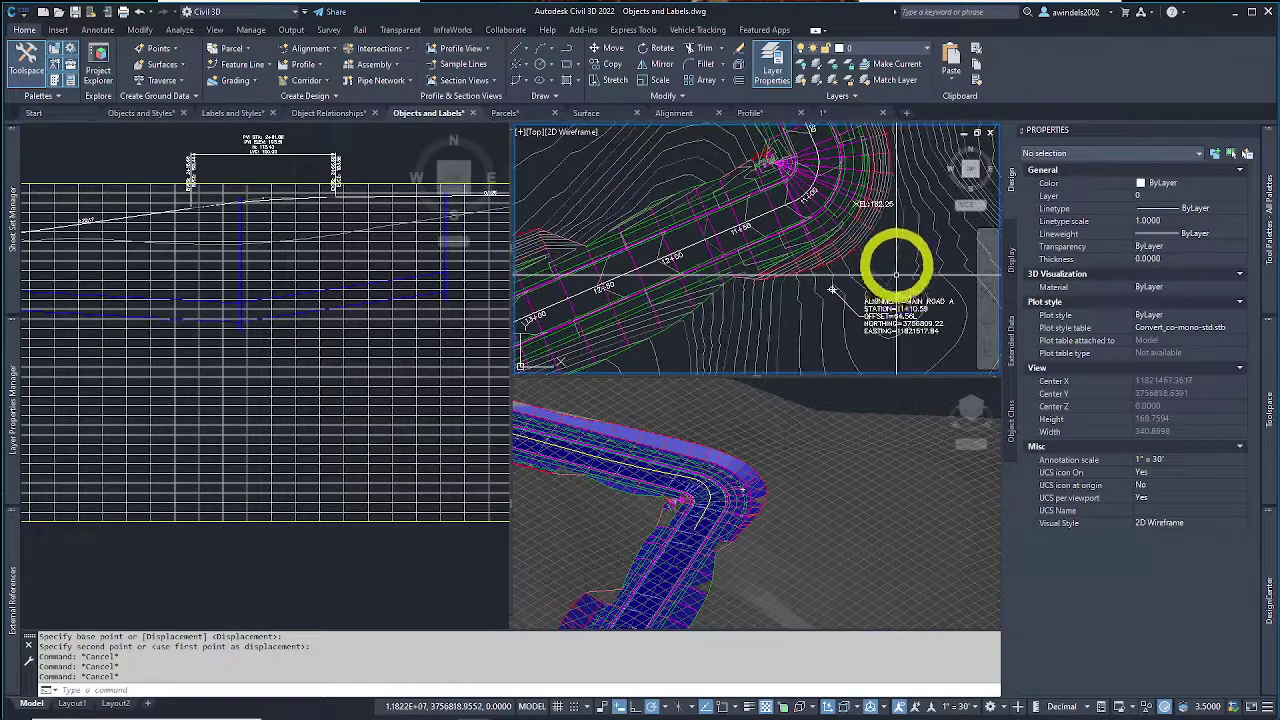
{"action": "mouse_move", "coordinate": [896, 272]}
{"action": "middle_mouse_down"}
{"action": "mouse_move", "coordinate": [914, 309]}
{"action": "mouse_move", "coordinate": [894, 271]}
{"action": "middle_mouse_up"}
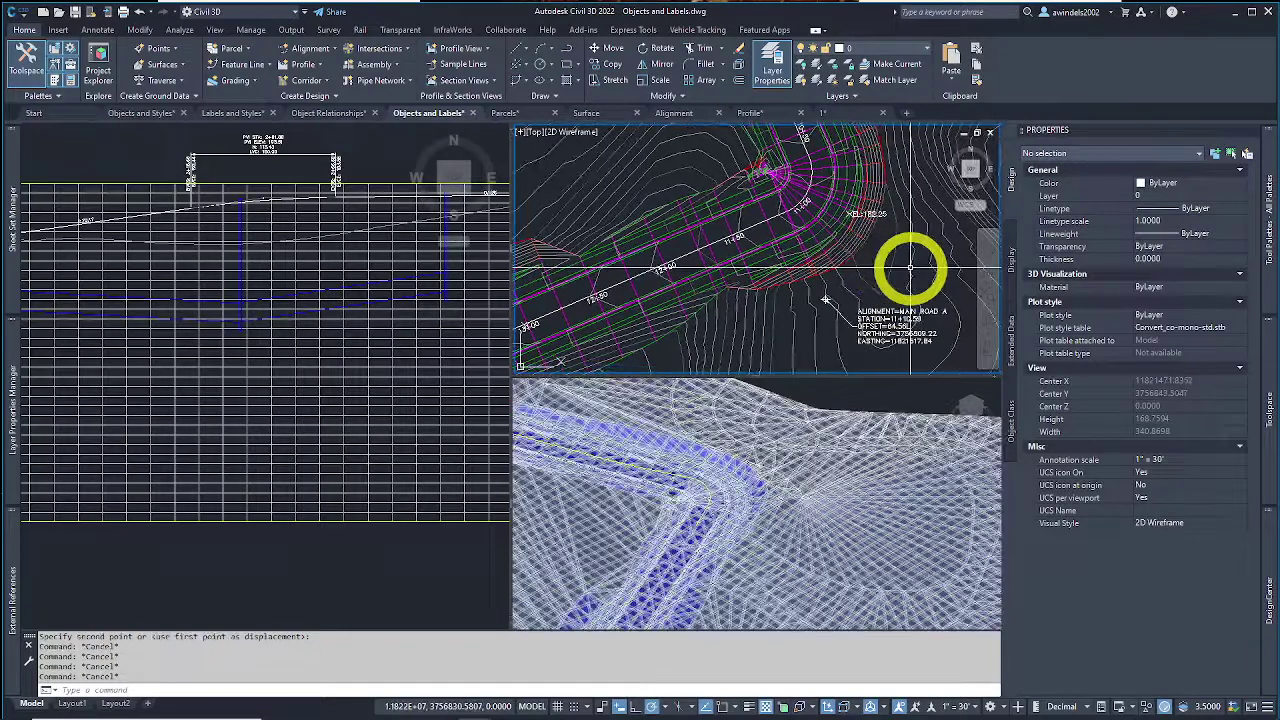
{"action": "key", "text": "Escape"}
{"action": "mouse_move", "coordinate": [920, 277]}
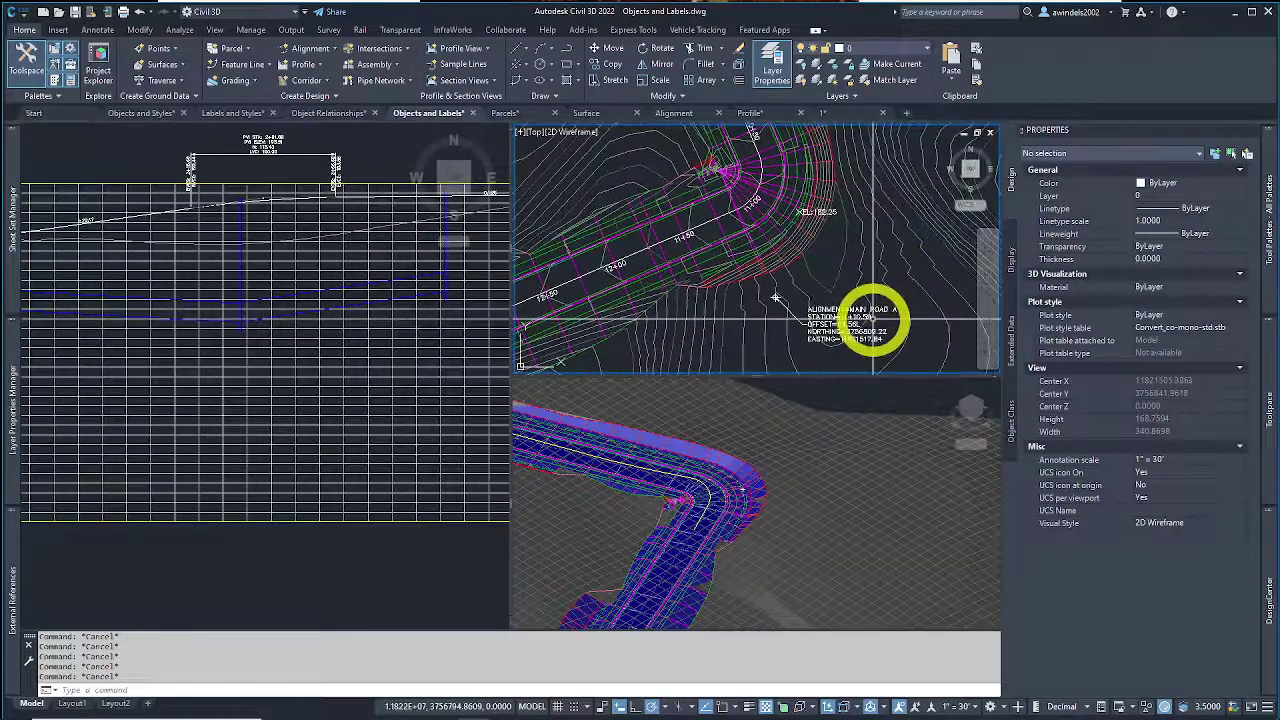
{"action": "left_click", "coordinate": [825, 336]}
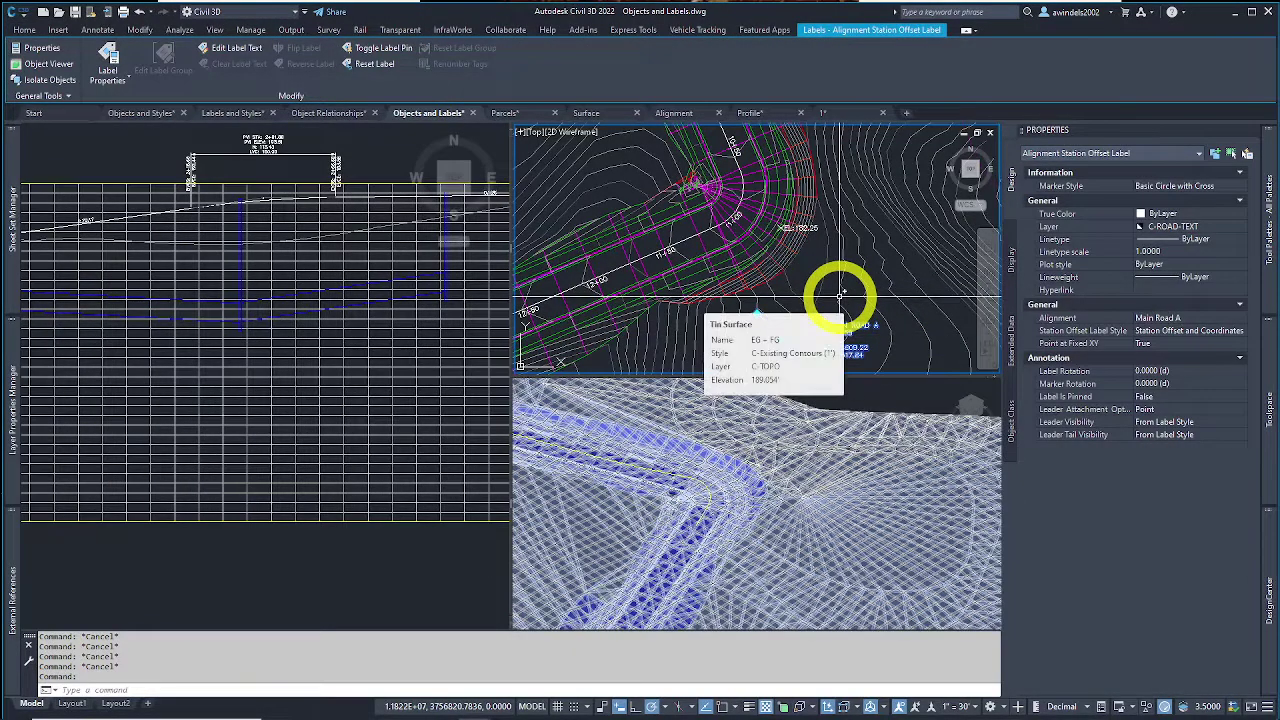
{"action": "key", "text": "Escape"}
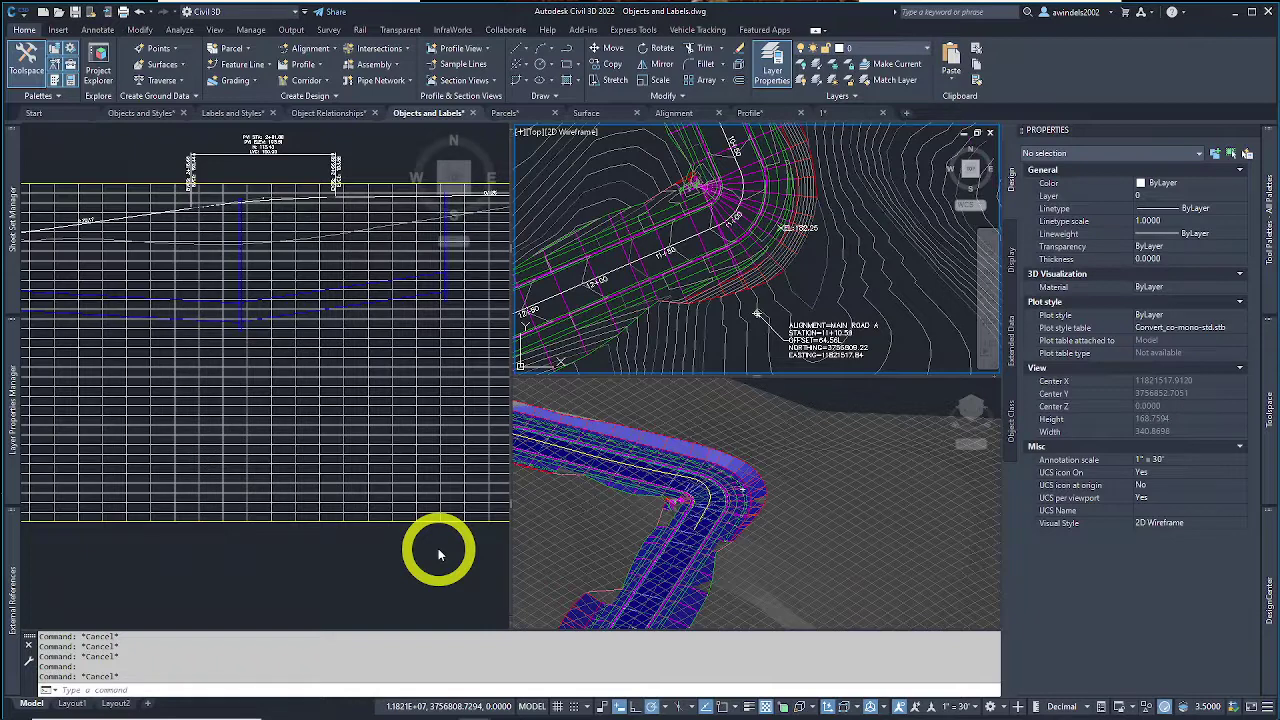
{"action": "left_click", "coordinate": [720, 312]}
{"action": "key", "text": "Escape"}
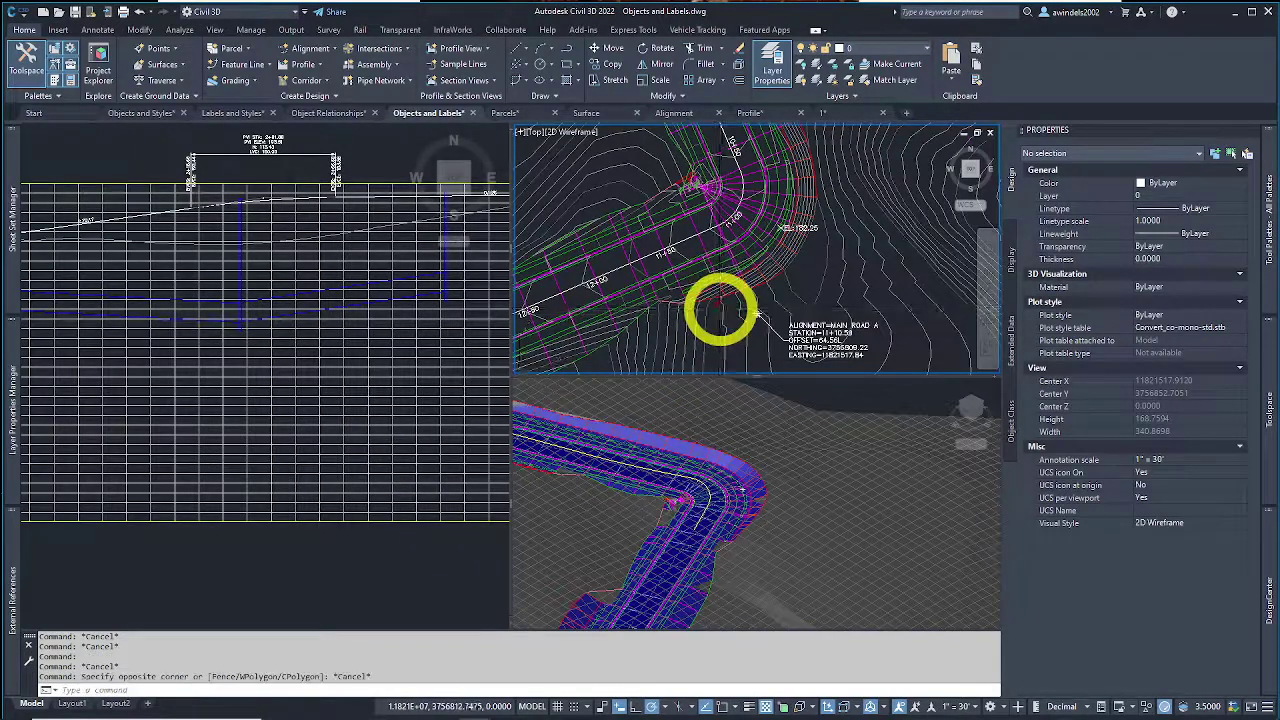
Step: Review the Main Road A corridor along its length together with the surrounding EG + FG surface contours
{"action": "scroll", "coordinate": [720, 312], "scroll_direction": "down", "scroll_amount": 4}
{"action": "scroll", "coordinate": [808, 349], "scroll_direction": "down", "scroll_amount": 4}
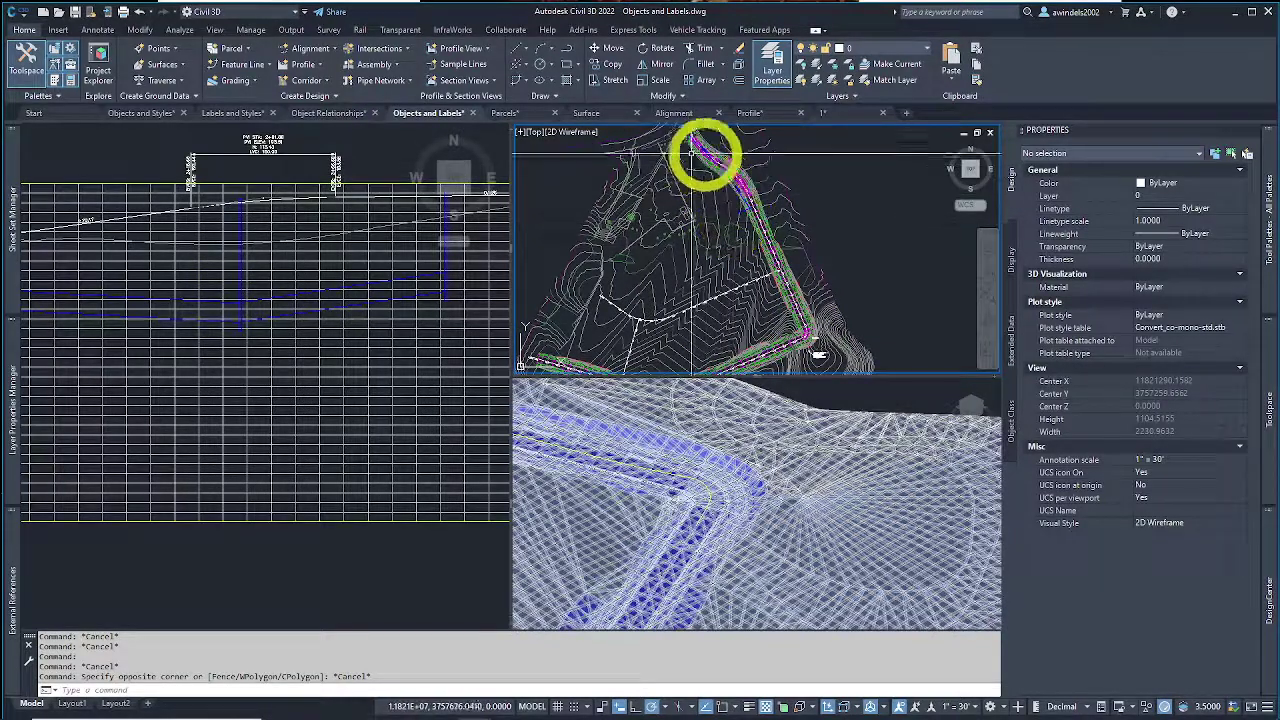
{"action": "middle_click_drag", "start_coordinate": [705, 155], "coordinate": [775, 285]}
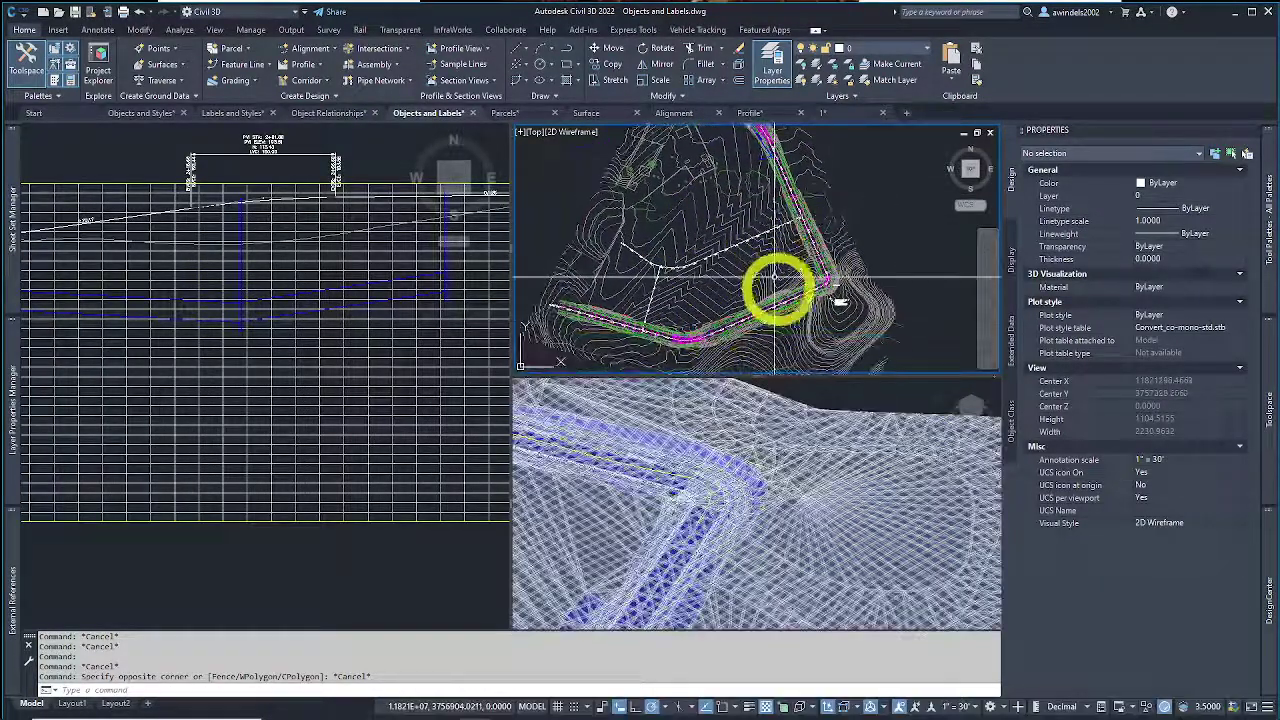
{"action": "scroll", "coordinate": [785, 206], "scroll_direction": "up", "scroll_amount": 2}
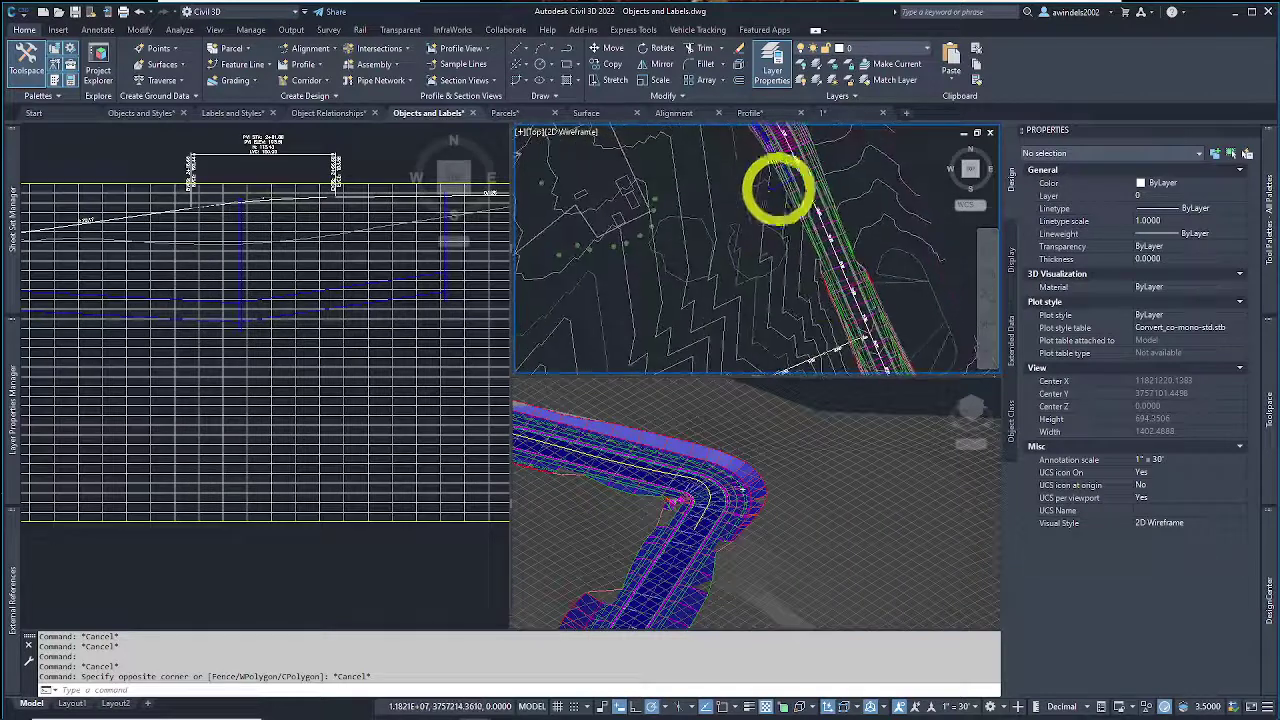
{"action": "scroll", "coordinate": [715, 268], "scroll_direction": "up", "scroll_amount": 2}
{"action": "key", "text": "Escape"}
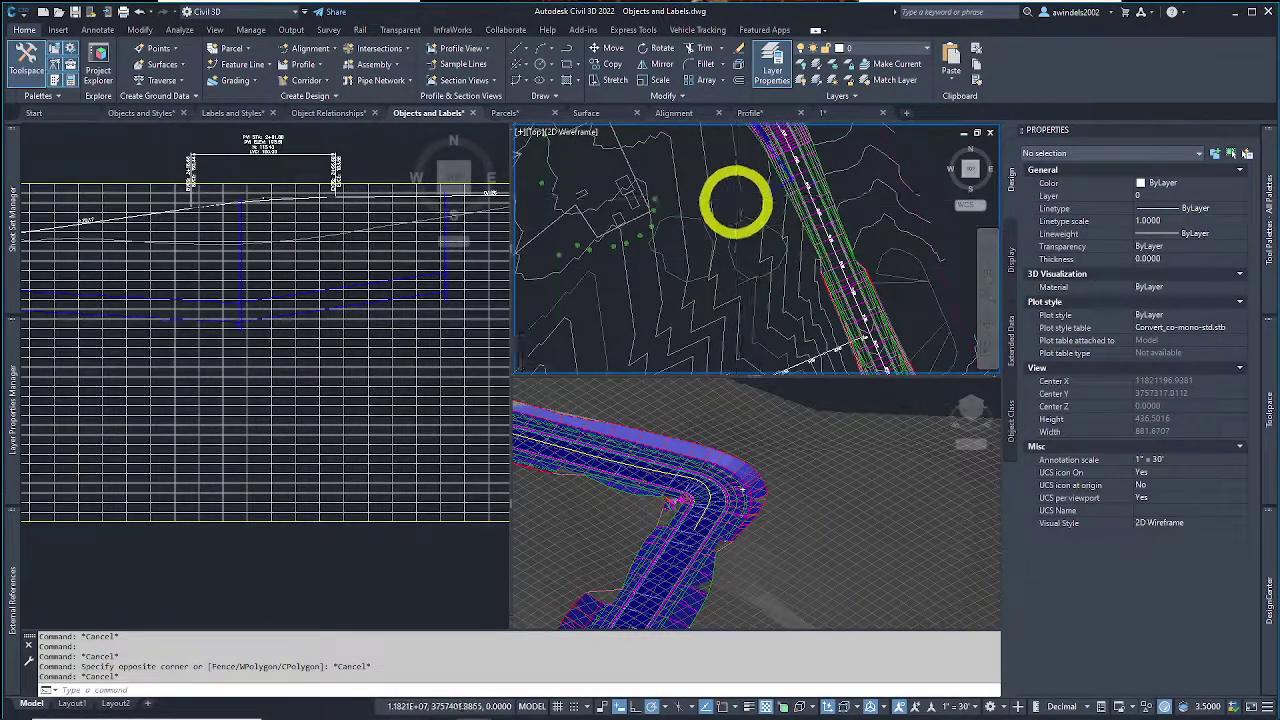
{"action": "scroll", "coordinate": [750, 210], "scroll_direction": "down", "scroll_amount": 4}
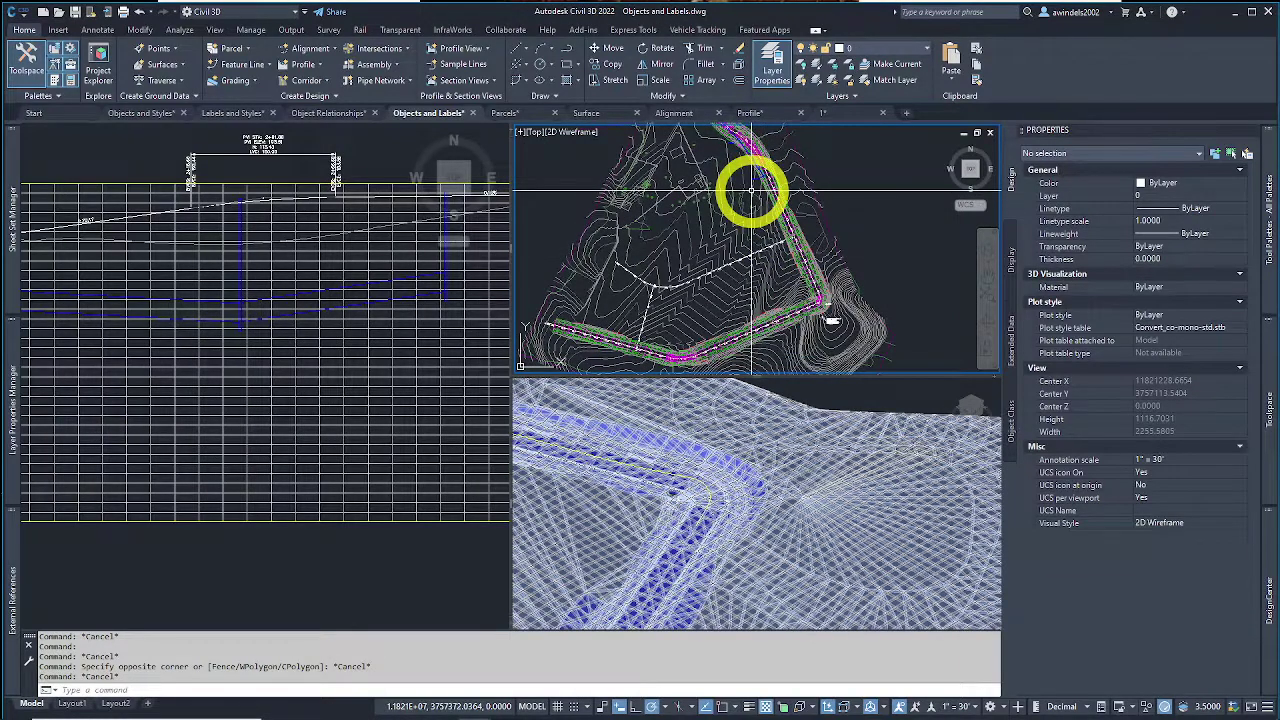
{"action": "mouse_move", "coordinate": [751, 190]}
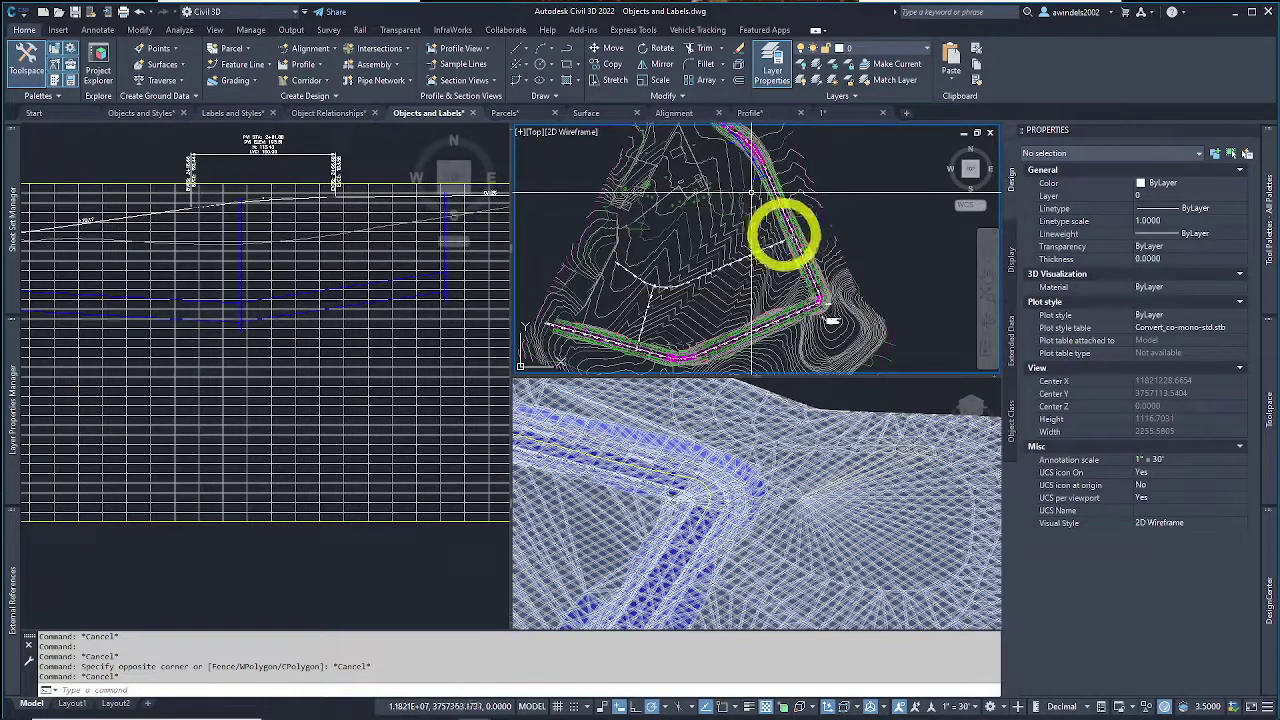
{"action": "key", "text": "Escape"}
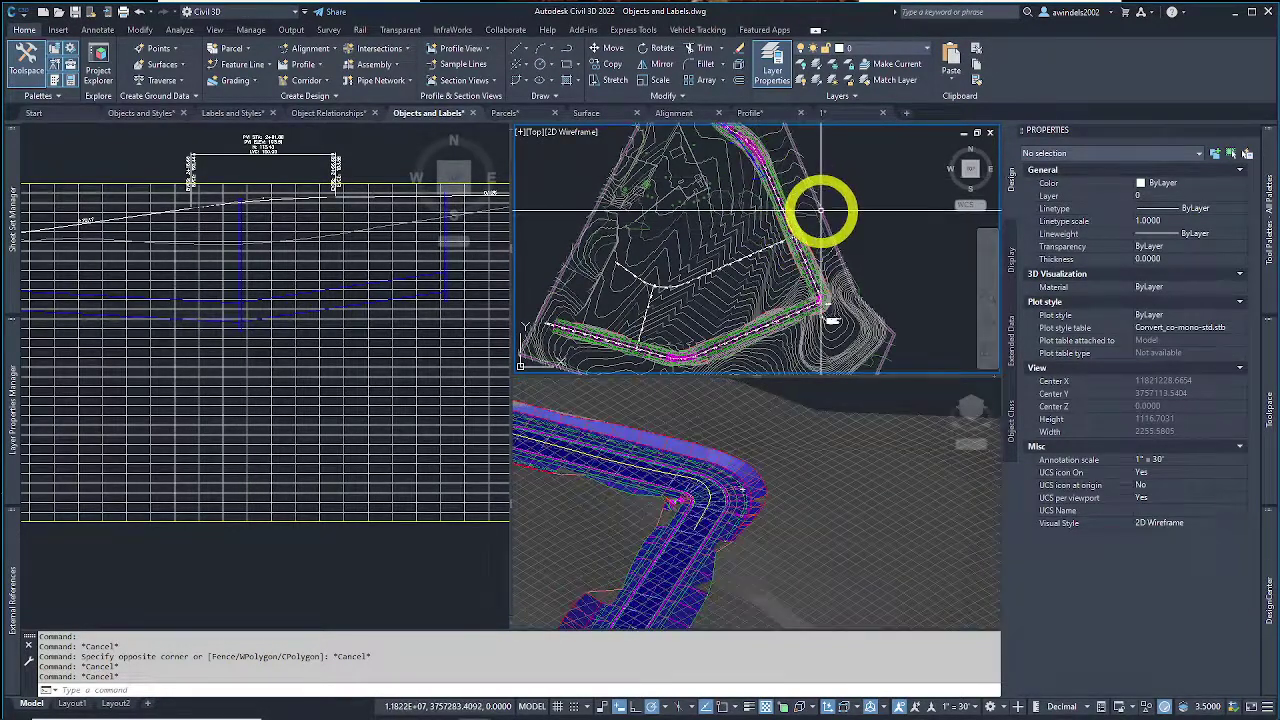
{"action": "key", "text": "Escape"}
{"action": "scroll", "coordinate": [823, 274], "scroll_direction": "up", "scroll_amount": 6}
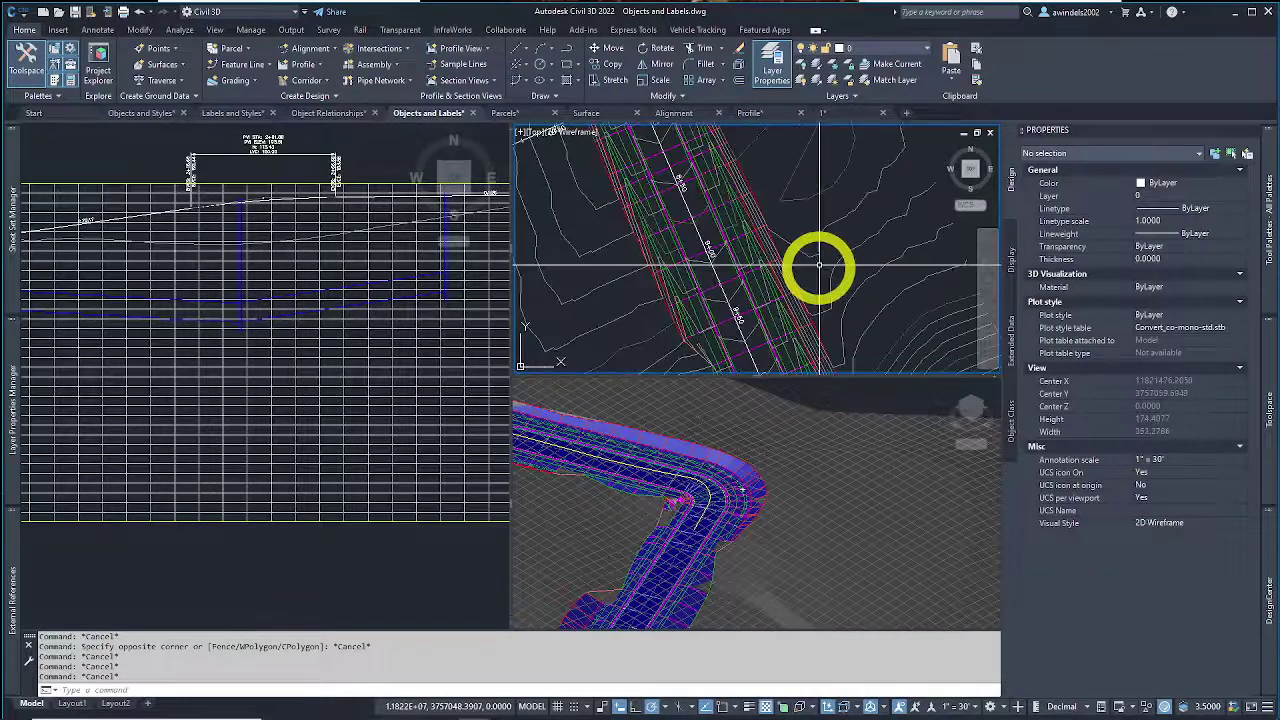
{"action": "left_click", "coordinate": [787, 287]}
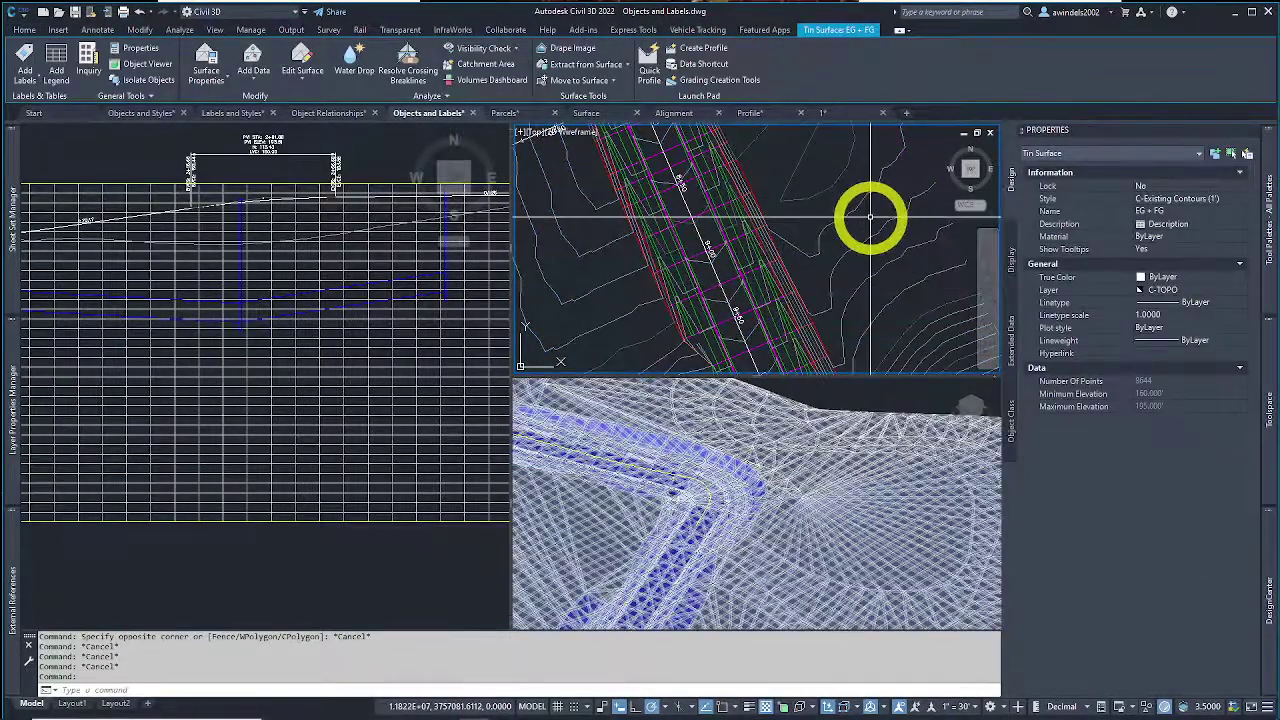
{"action": "scroll", "coordinate": [720, 230], "scroll_direction": "down", "scroll_amount": 5}
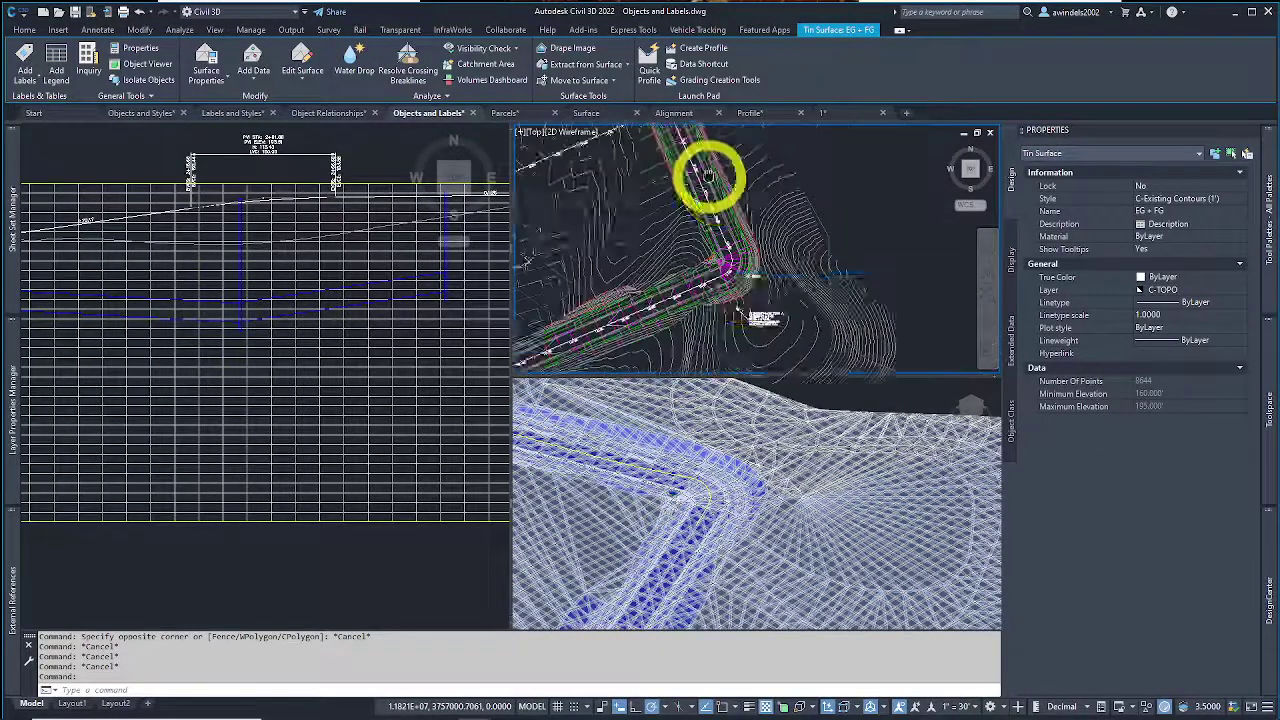
{"action": "scroll", "coordinate": [780, 229], "scroll_direction": "up", "scroll_amount": 3}
{"action": "key", "text": "Escape"}
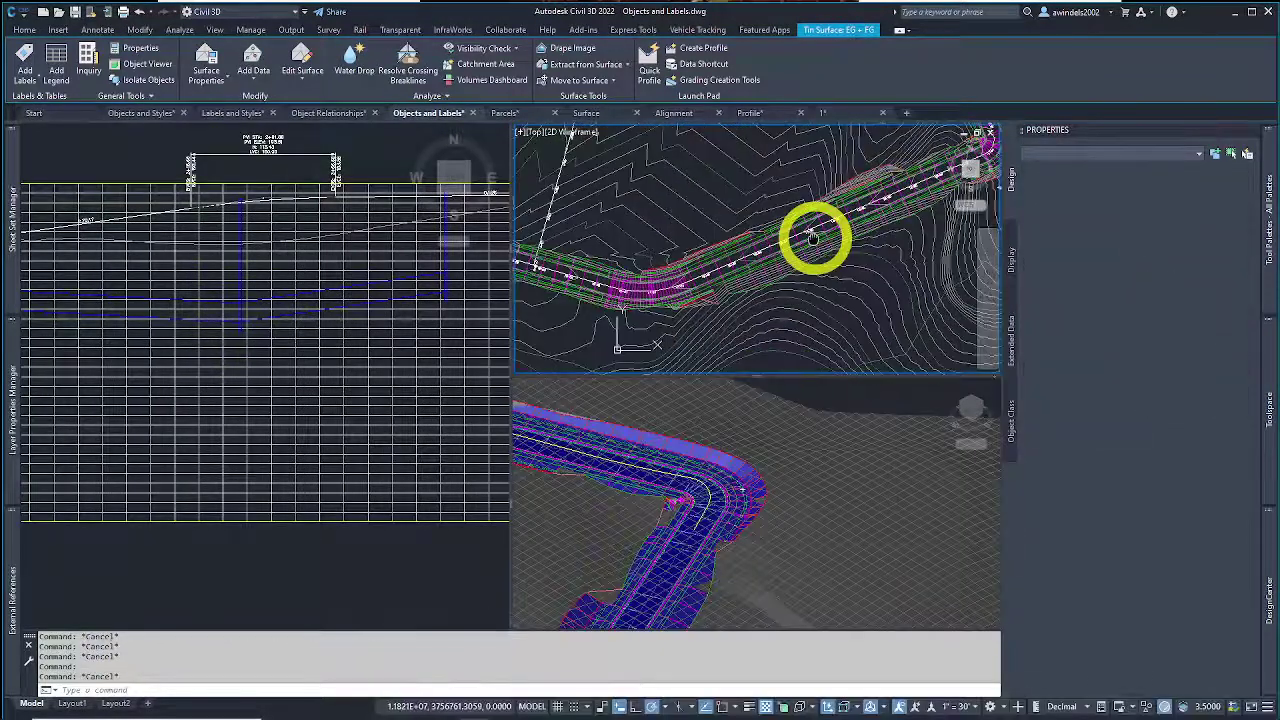
{"action": "middle_click_drag", "start_coordinate": [732, 280], "coordinate": [686, 286]}
{"action": "scroll", "coordinate": [674, 280], "scroll_direction": "up", "scroll_amount": 4}
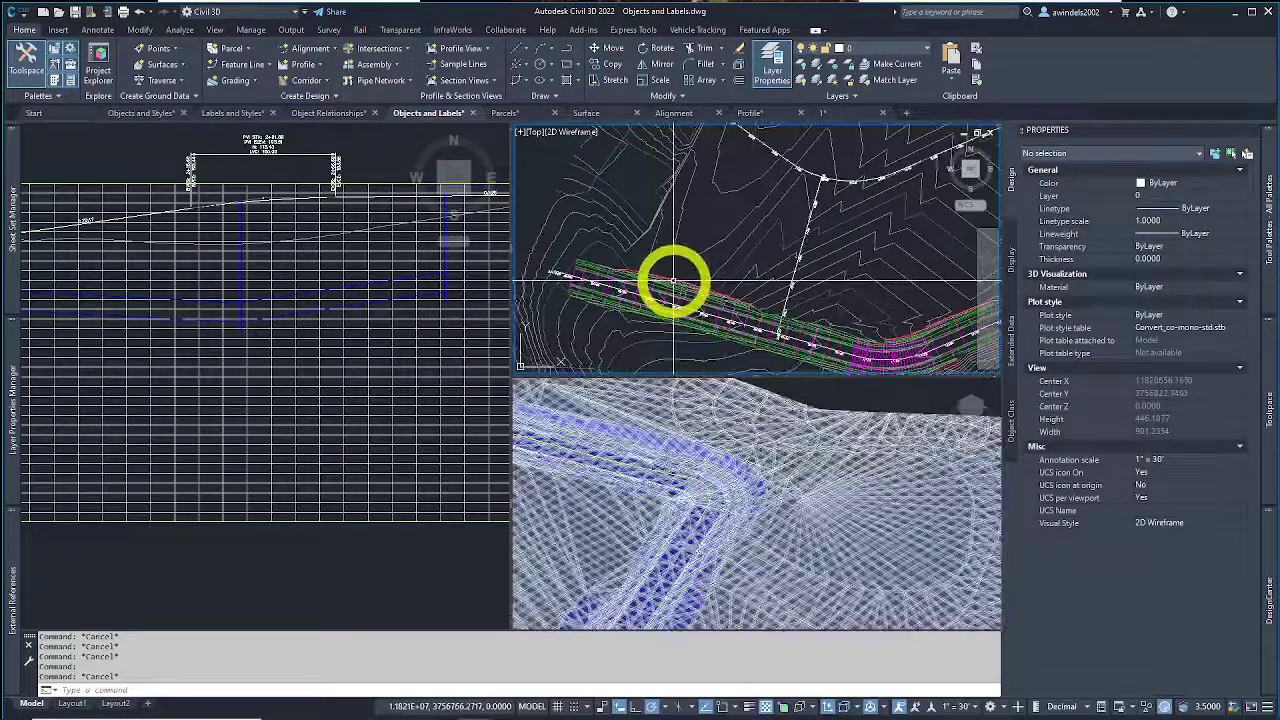
Step: Expand the drawing's surfaces and review the commands available for Main Road A FG, including its DEM and LandXML exports
{"action": "mouse_move", "coordinate": [1260, 400]}
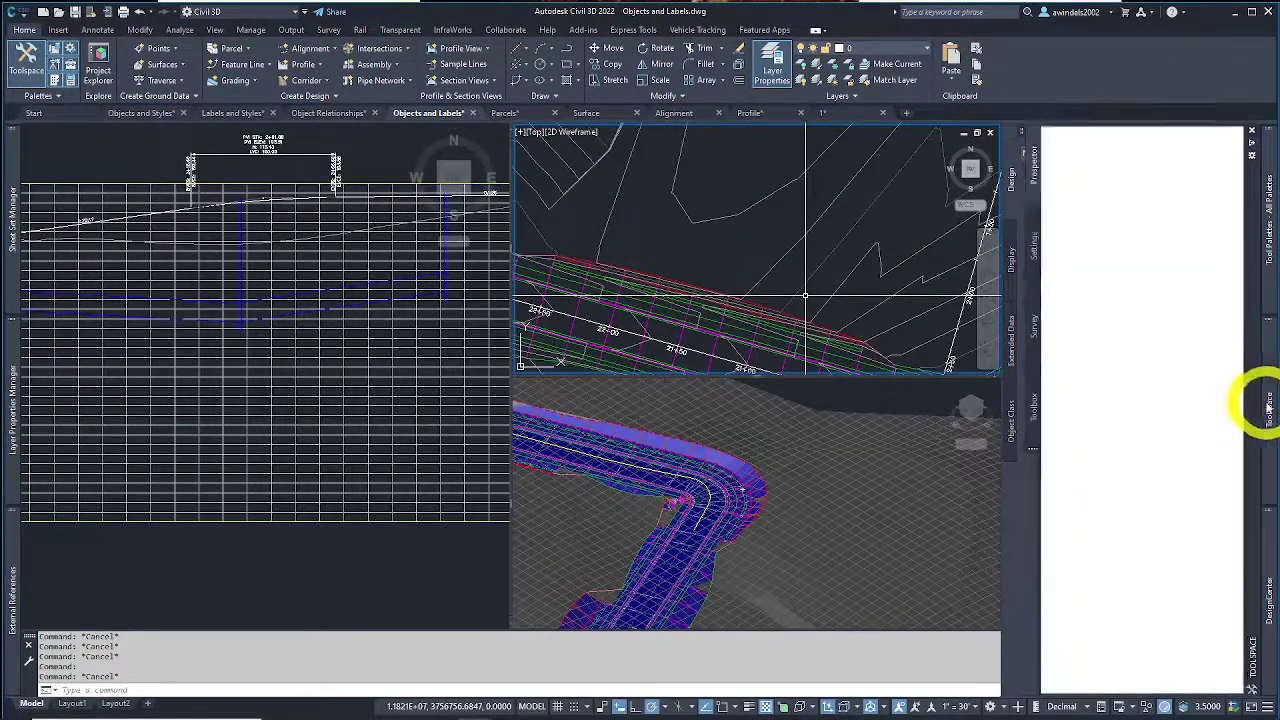
{"action": "left_click", "coordinate": [1061, 218]}
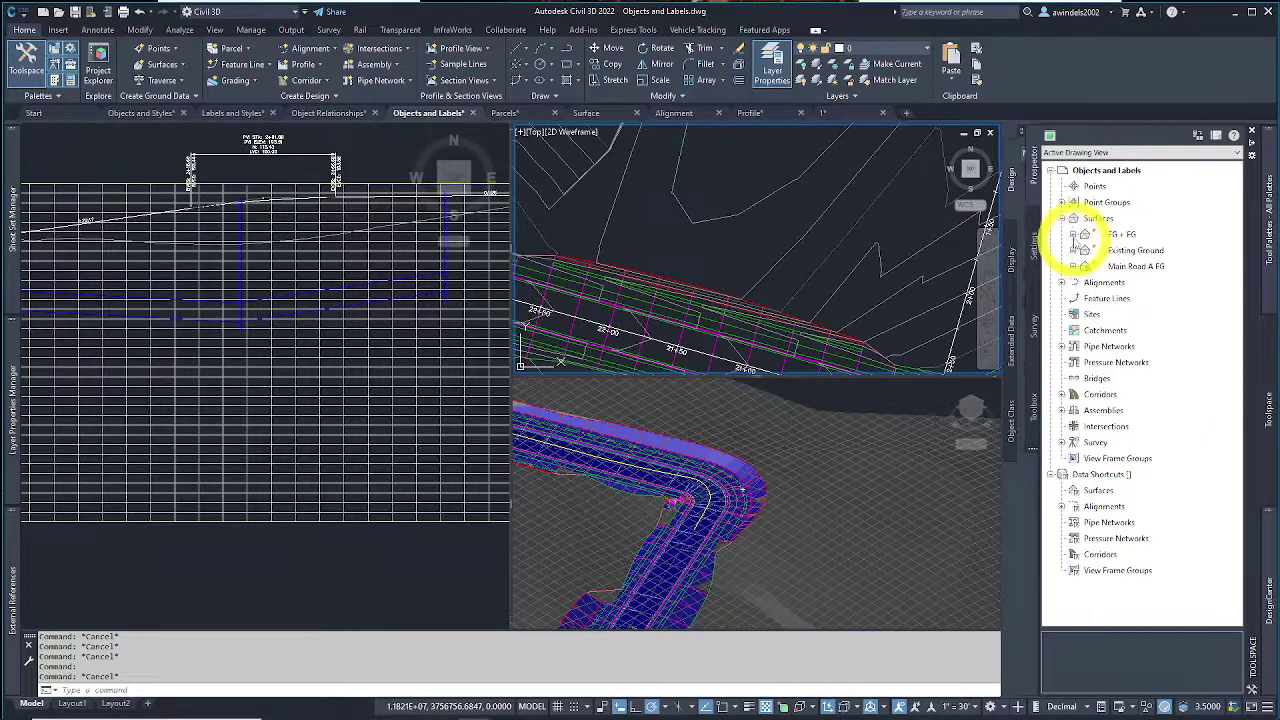
{"action": "left_click", "coordinate": [1108, 266]}
{"action": "left_click", "coordinate": [1073, 266]}
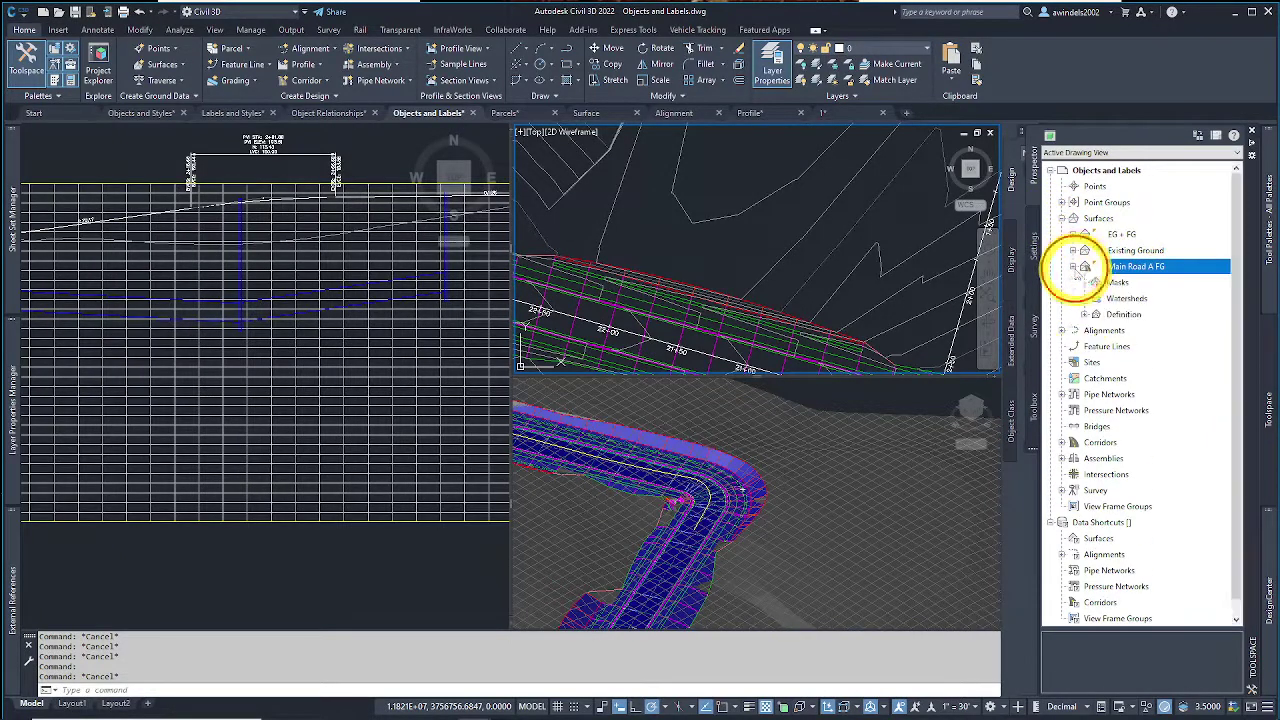
{"action": "right_click", "coordinate": [1143, 268]}
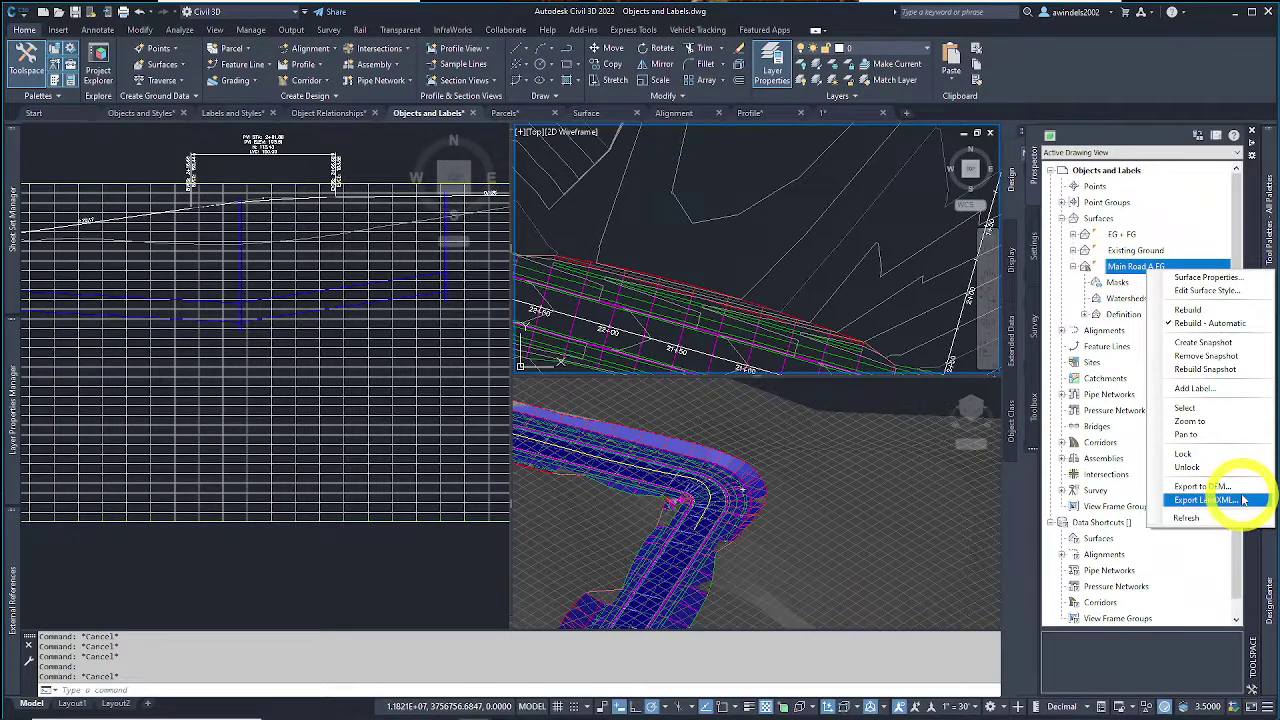
{"action": "key", "text": "Escape"}
{"action": "key", "text": "ctrl+1"}
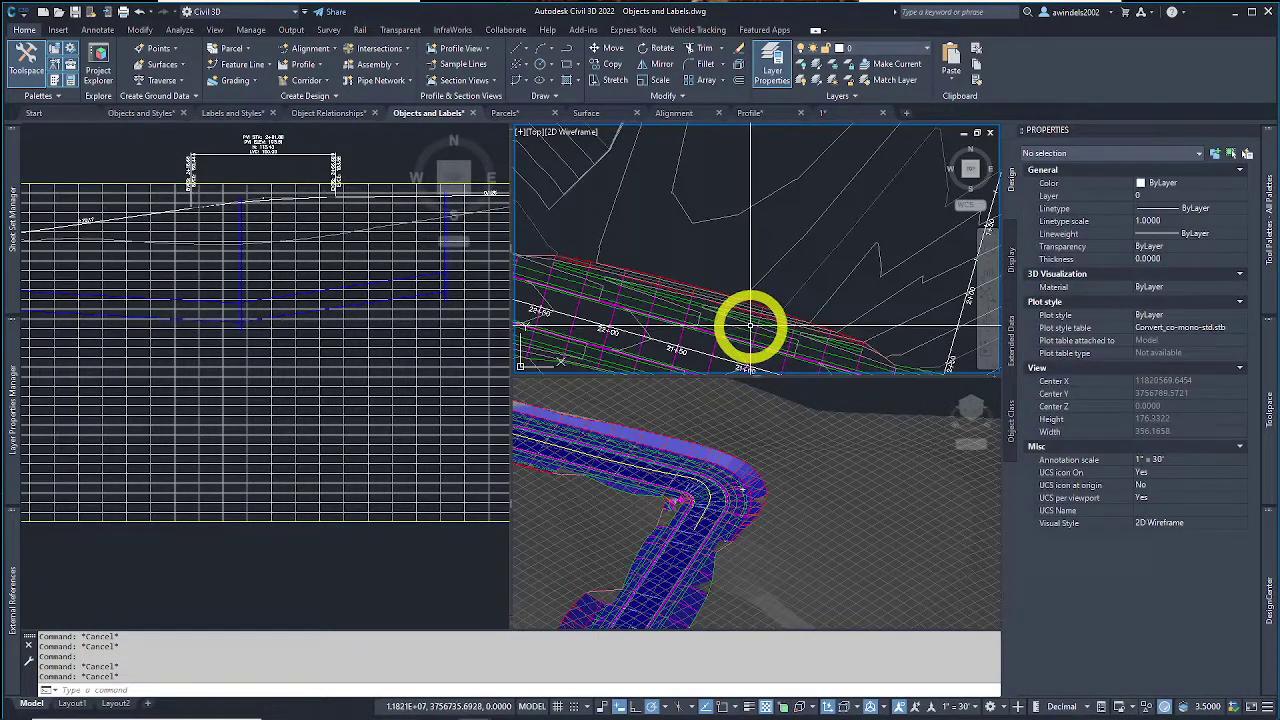
Step: Check the commands for the EG + FG surface and the drawing's export commands for ways to output the model
{"action": "left_click", "coordinate": [750, 325]}
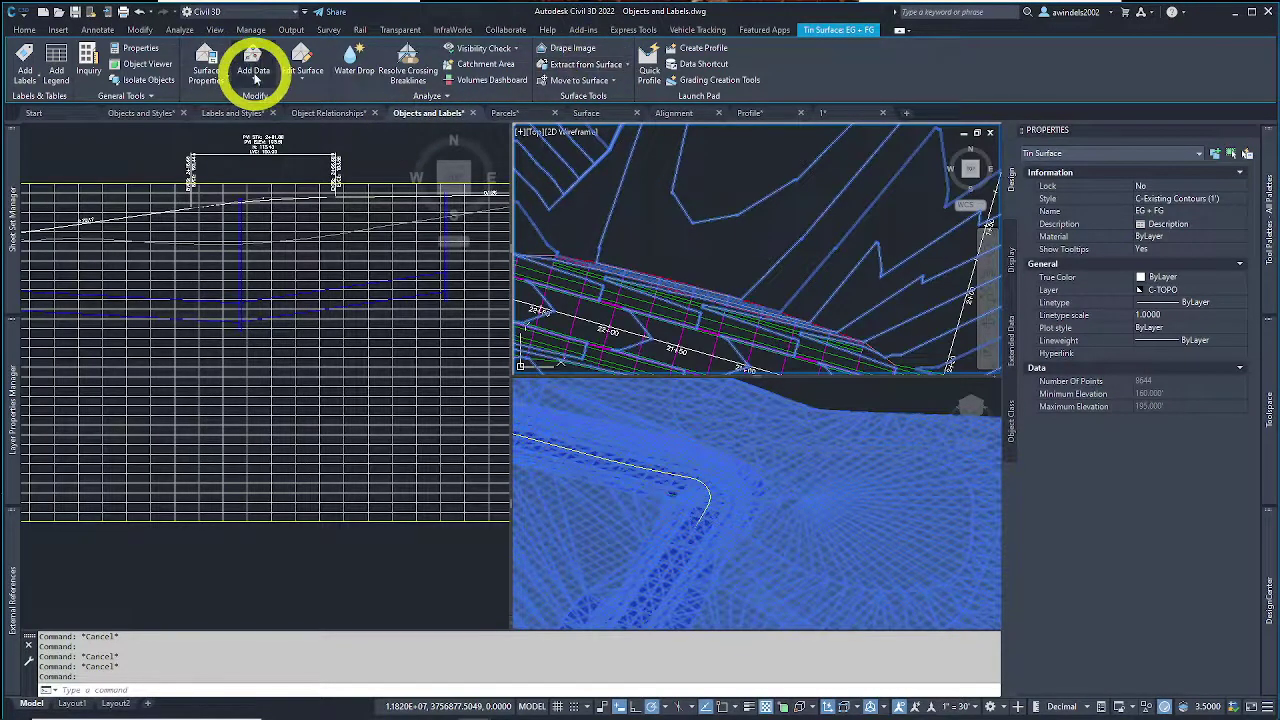
{"action": "key", "text": "Escape"}
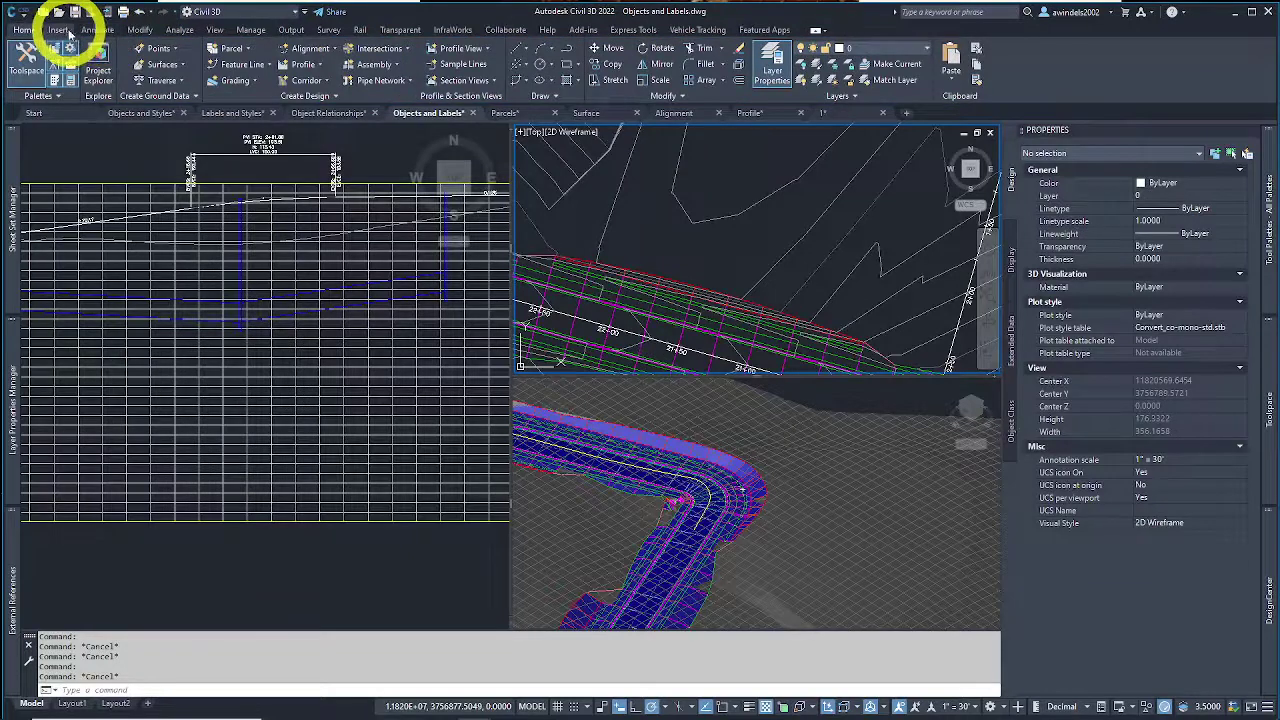
{"action": "left_click", "coordinate": [291, 29]}
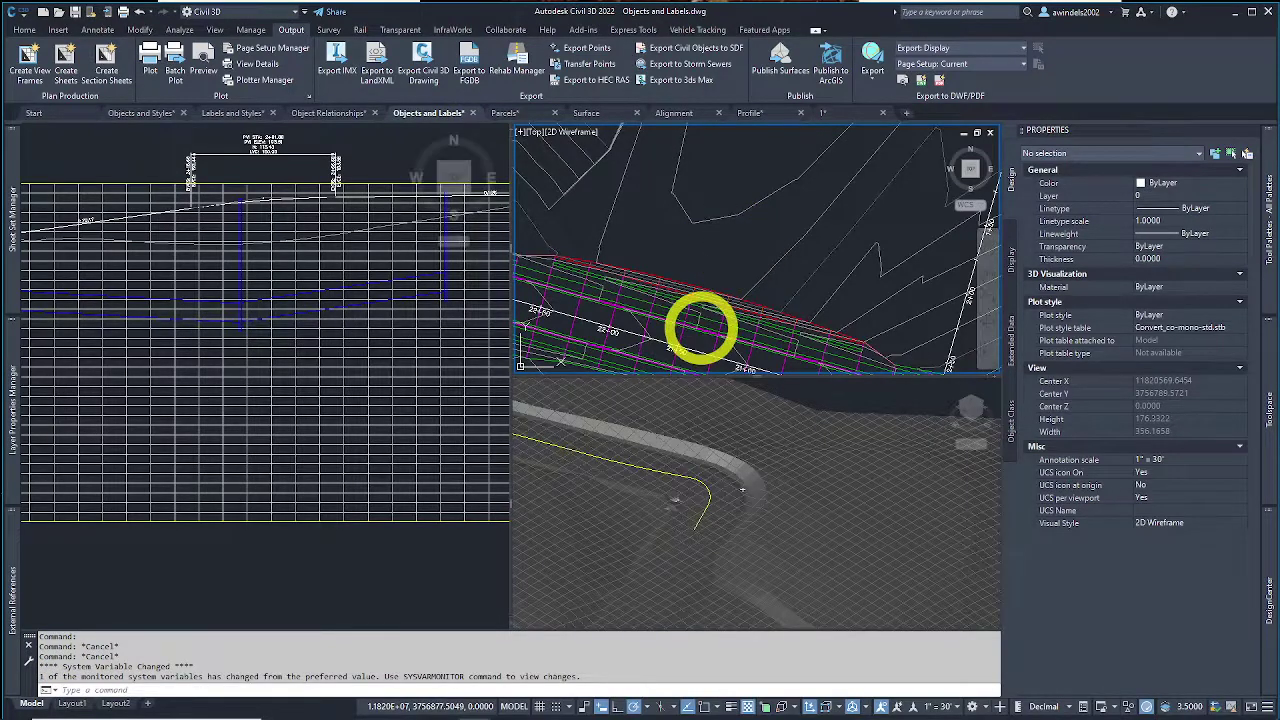
{"action": "middle_click_drag", "start_coordinate": [680, 354], "coordinate": [750, 298]}
{"action": "left_click", "coordinate": [755, 280]}
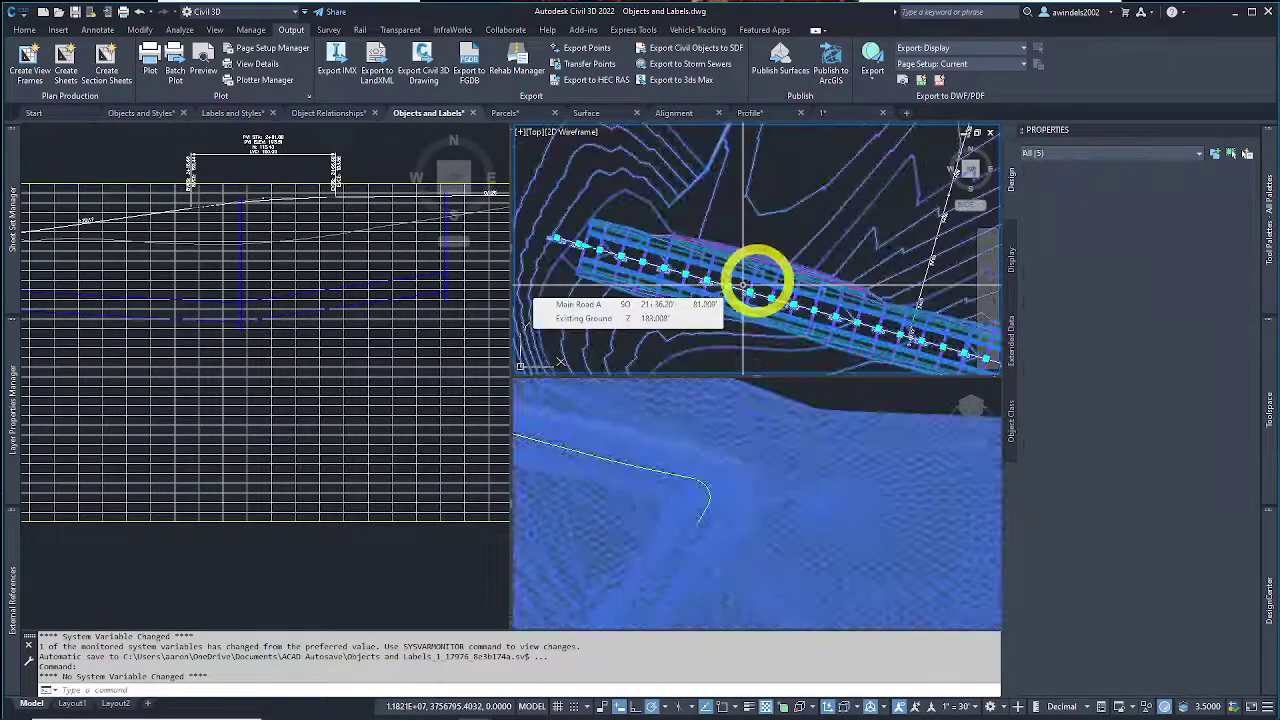
{"action": "key", "text": "Escape"}
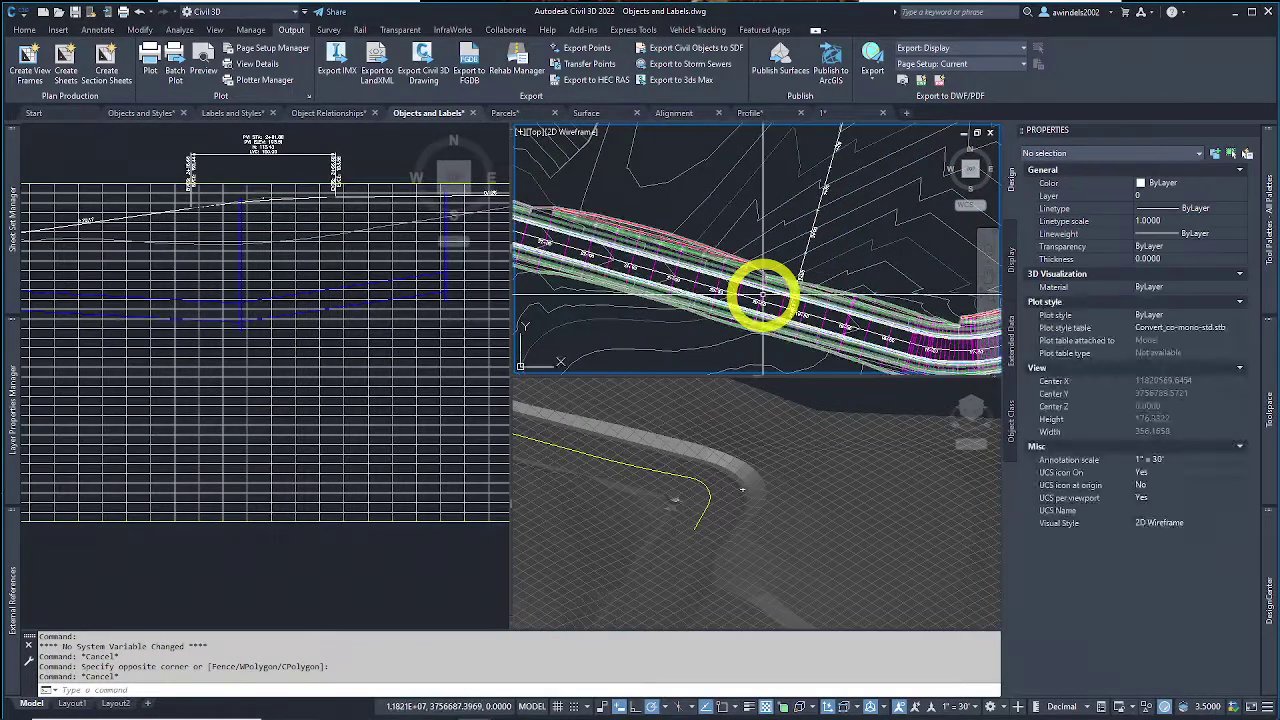
{"action": "key", "text": "Escape"}
{"action": "key", "text": "Escape"}
{"action": "middle_click_drag", "start_coordinate": [777, 303], "coordinate": [708, 292], "text": "shift"}
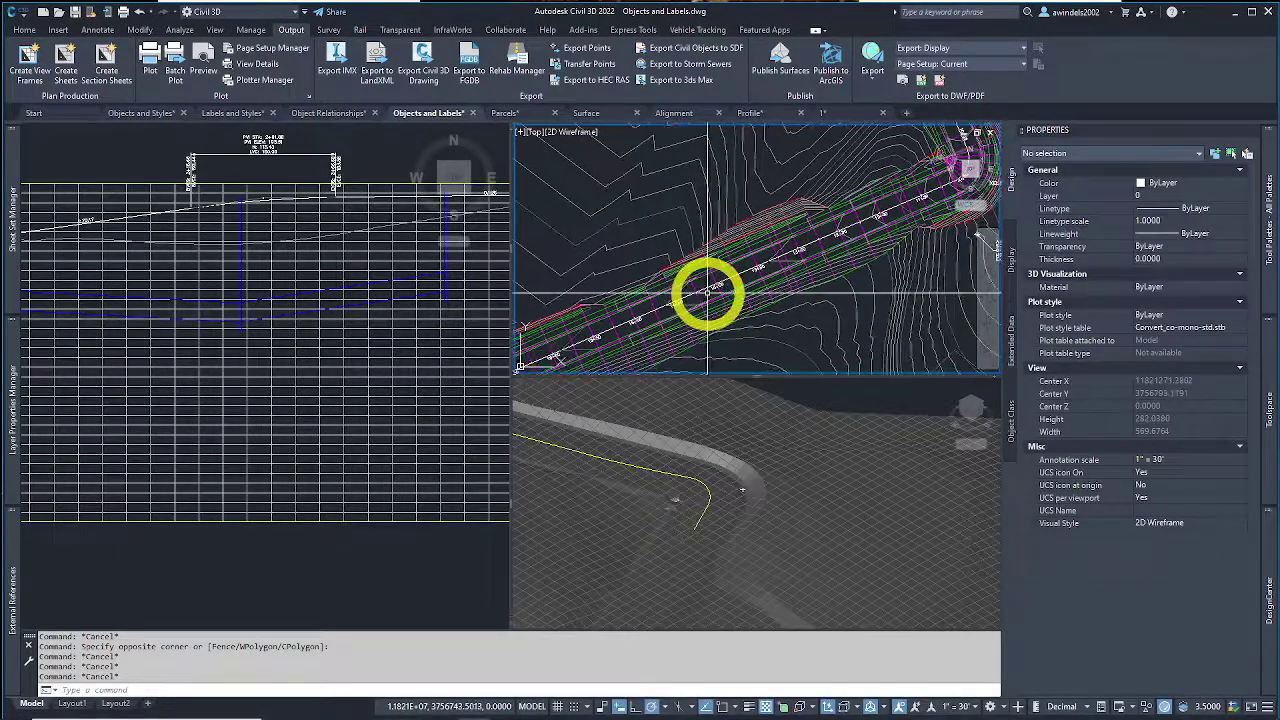
Step: Select the Main Road A corridor and review the commands available for modifying it
{"action": "key", "text": "Escape"}
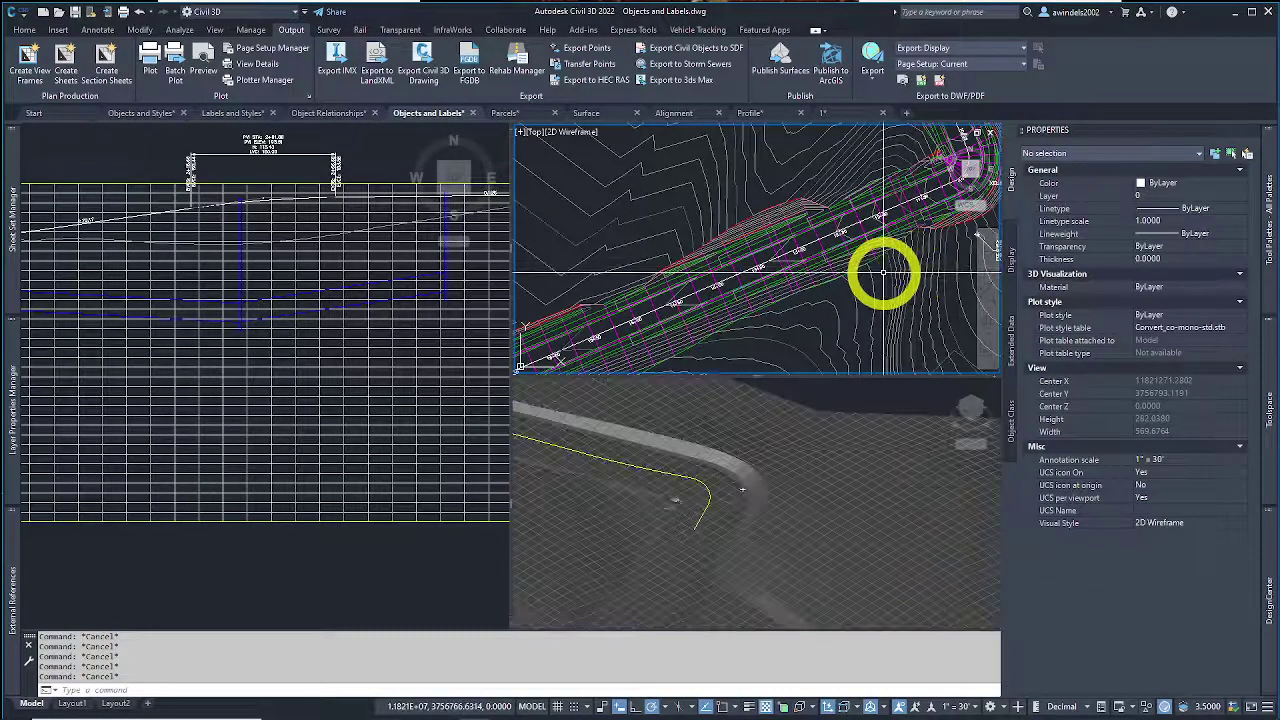
{"action": "mouse_move", "coordinate": [884, 272]}
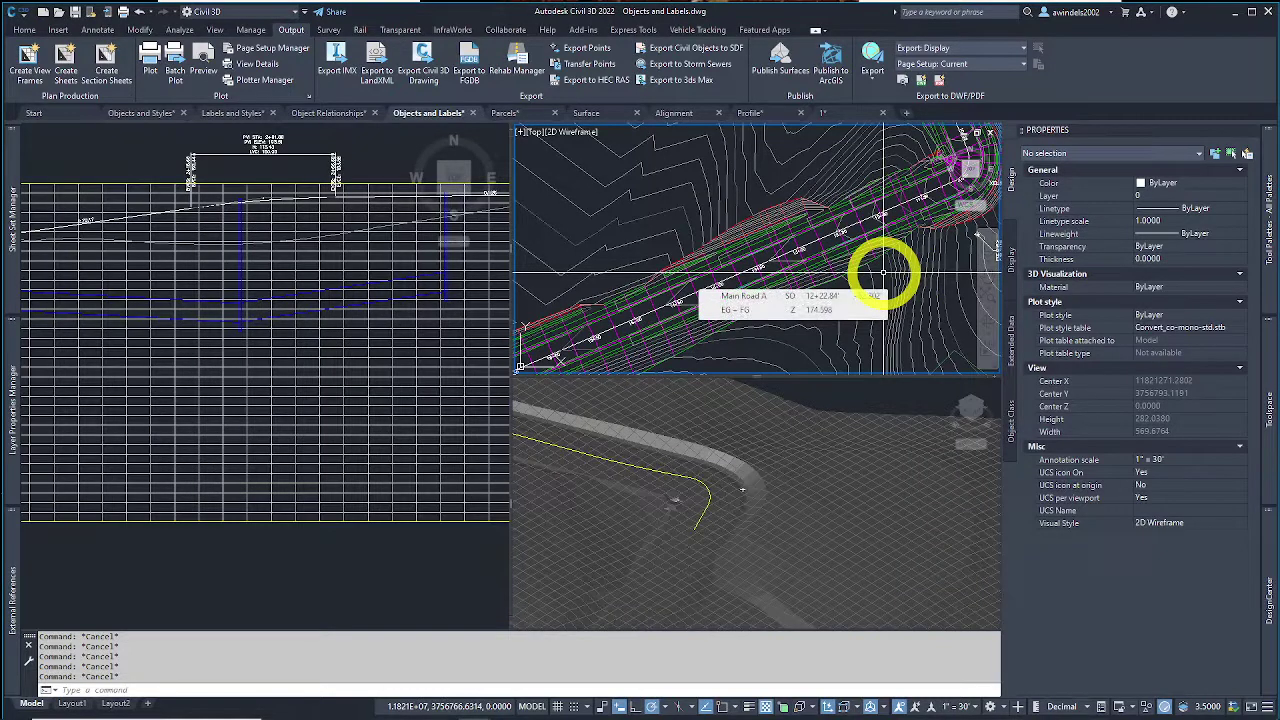
{"action": "left_click", "coordinate": [822, 243]}
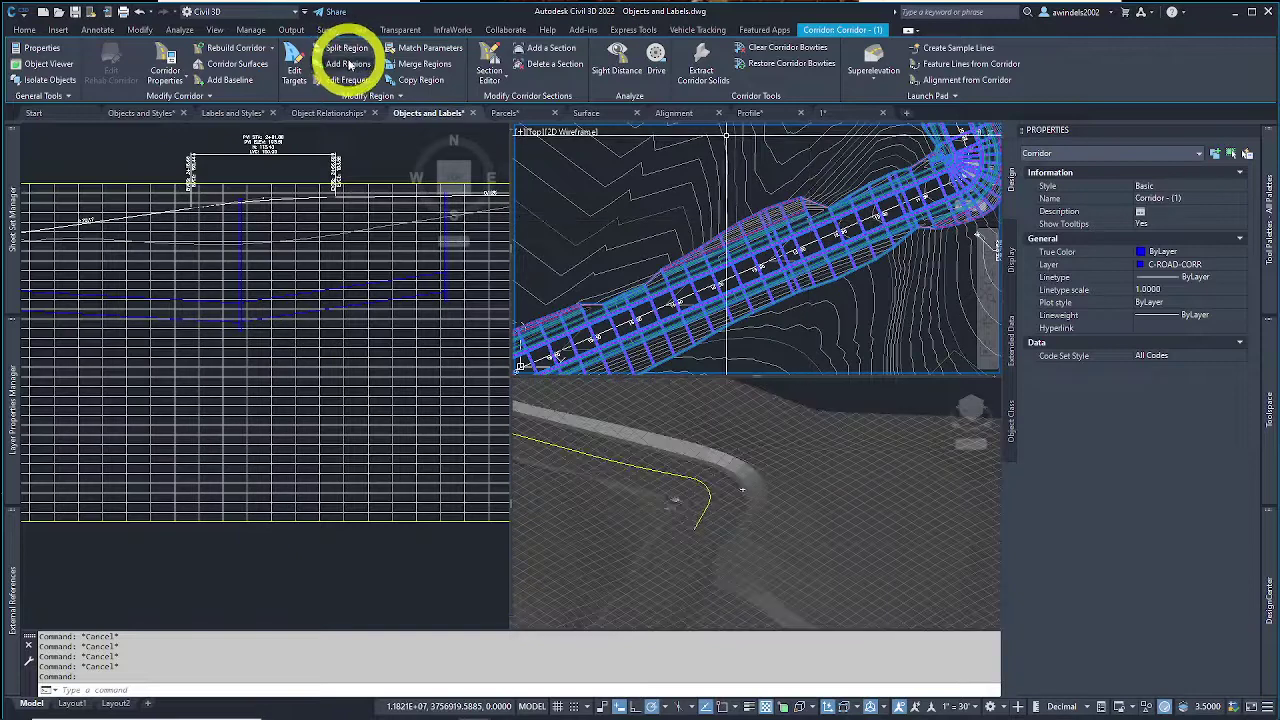
{"action": "key", "text": "Escape"}
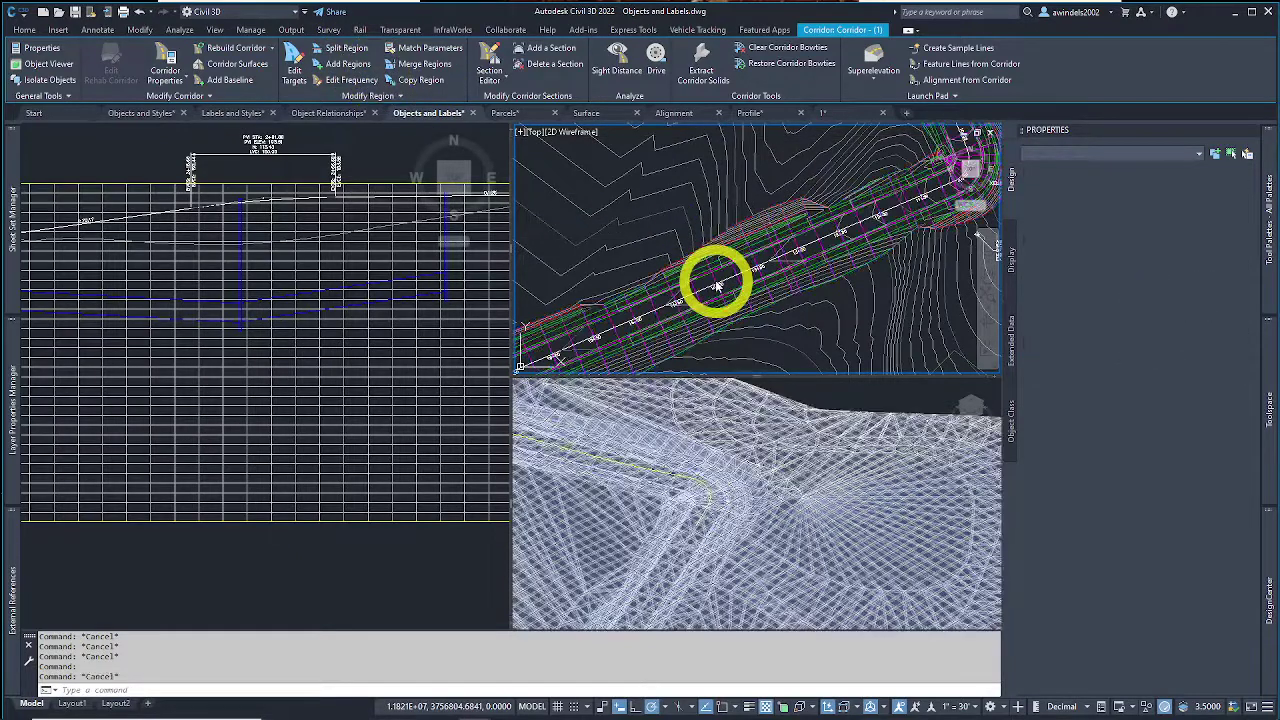
Step: Open the Main Road A corridor in the Section Editor at station 13+75.00
{"action": "scroll", "coordinate": [704, 277], "scroll_direction": "up", "scroll_amount": 2}
{"action": "scroll", "coordinate": [704, 277], "scroll_direction": "up", "scroll_amount": 3}
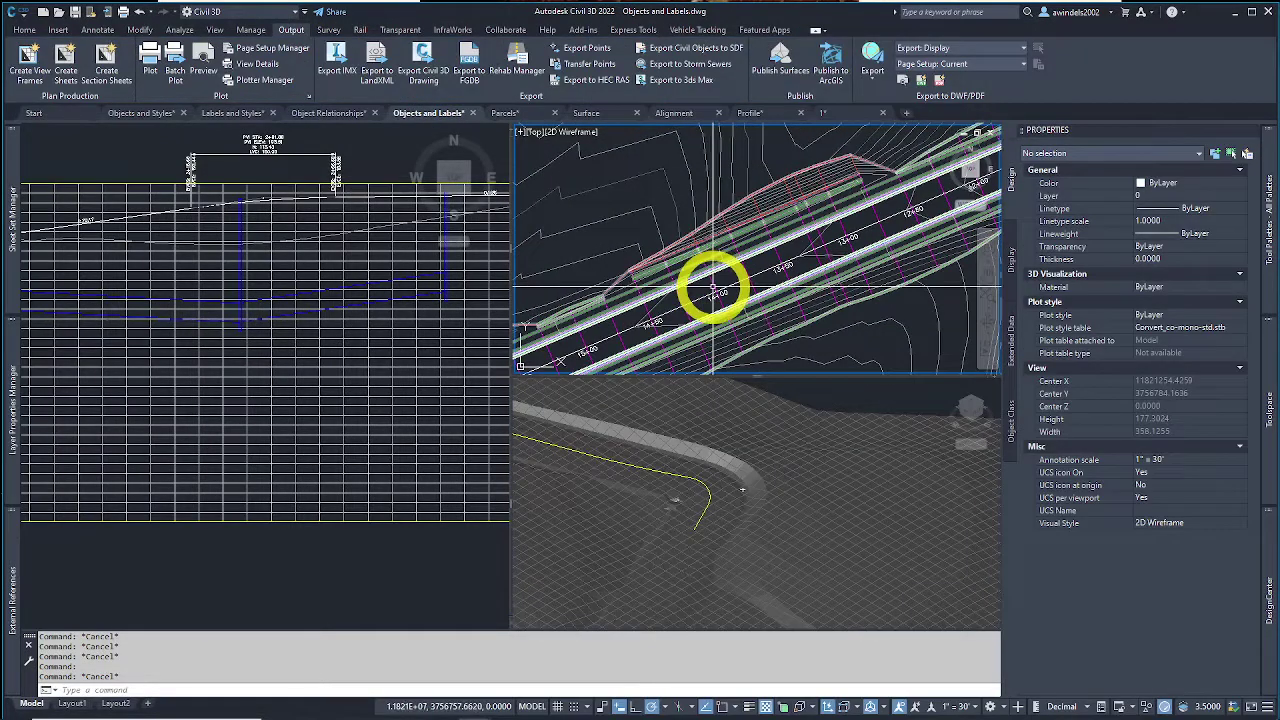
{"action": "scroll", "coordinate": [716, 222], "scroll_direction": "up", "scroll_amount": 4}
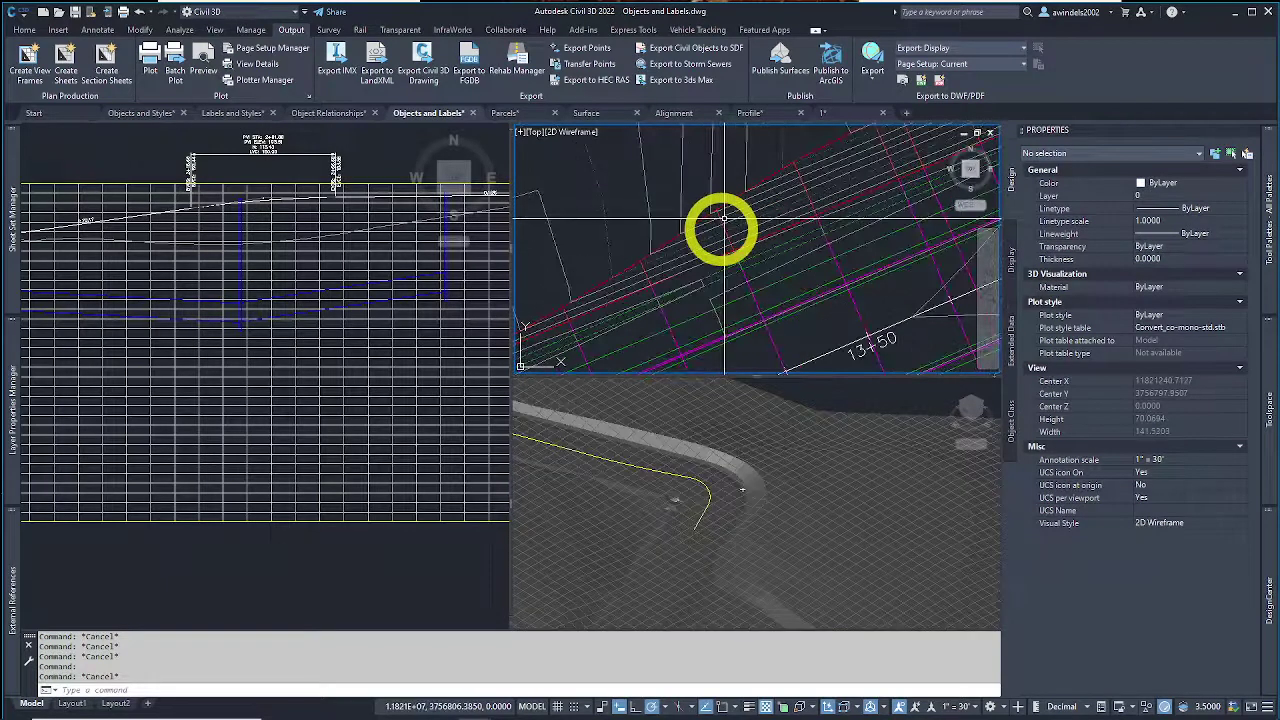
{"action": "left_click", "coordinate": [722, 228]}
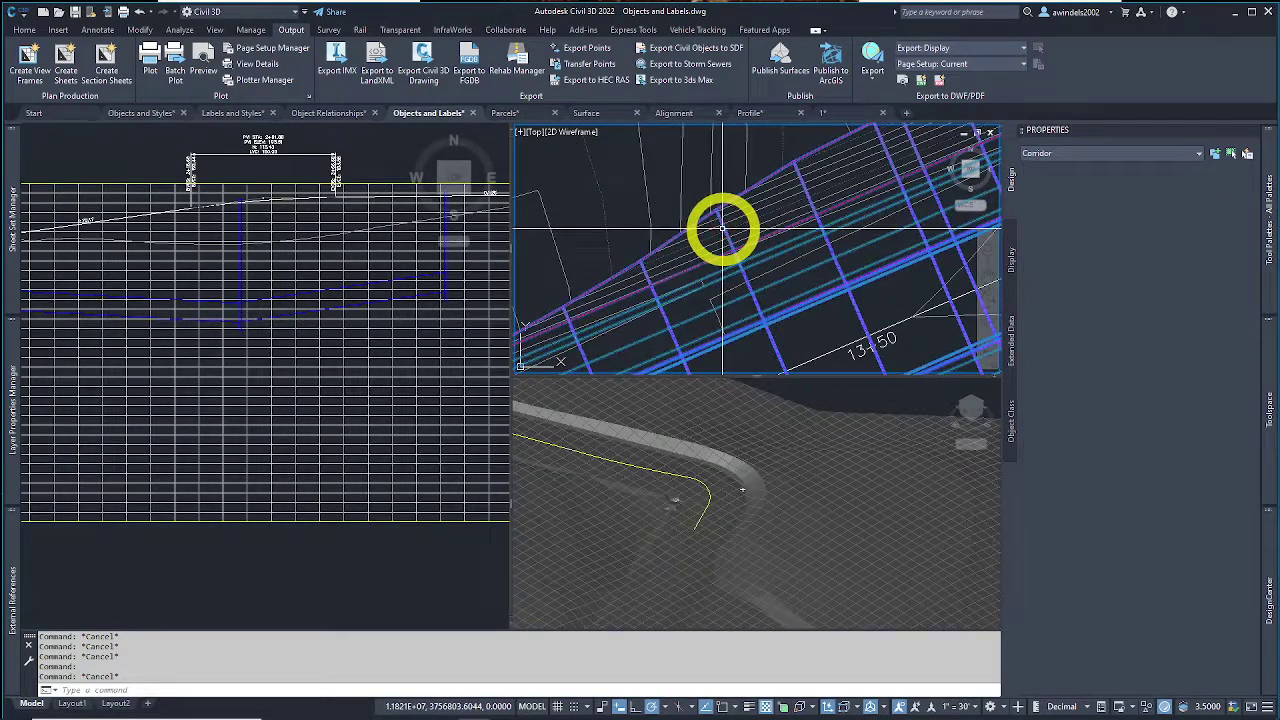
{"action": "key", "text": "Escape"}
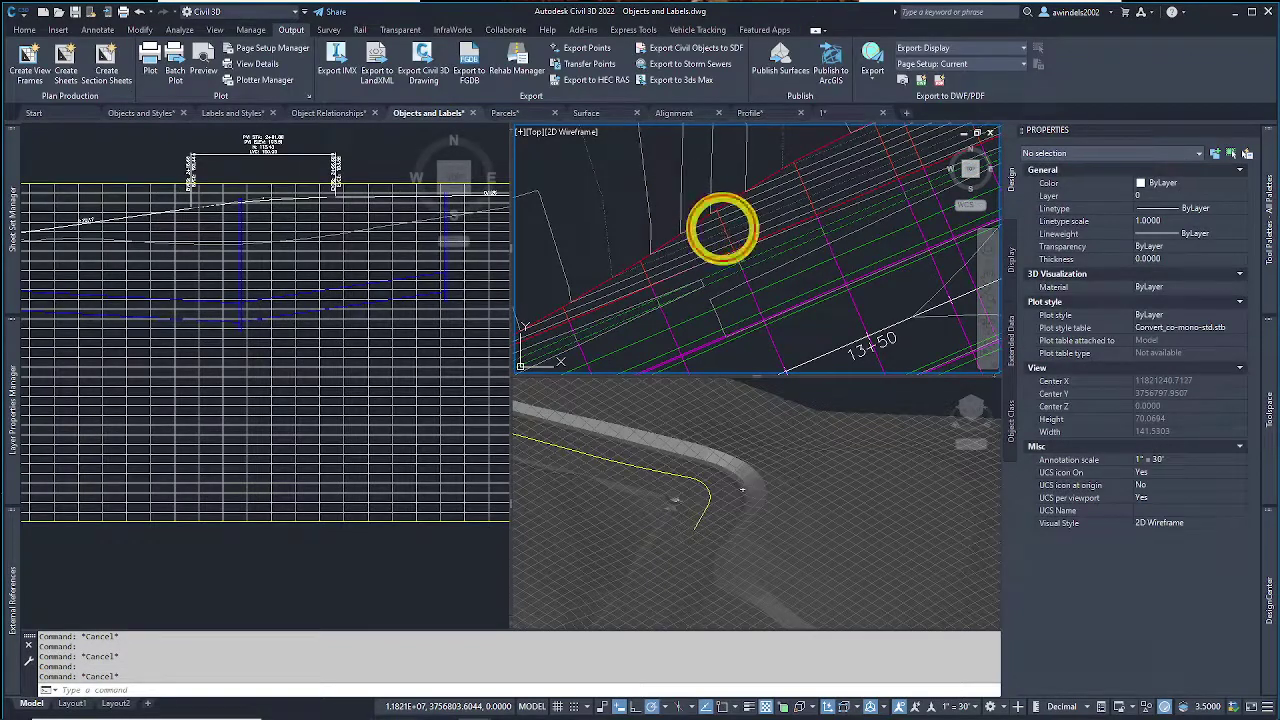
{"action": "left_click", "coordinate": [722, 228]}
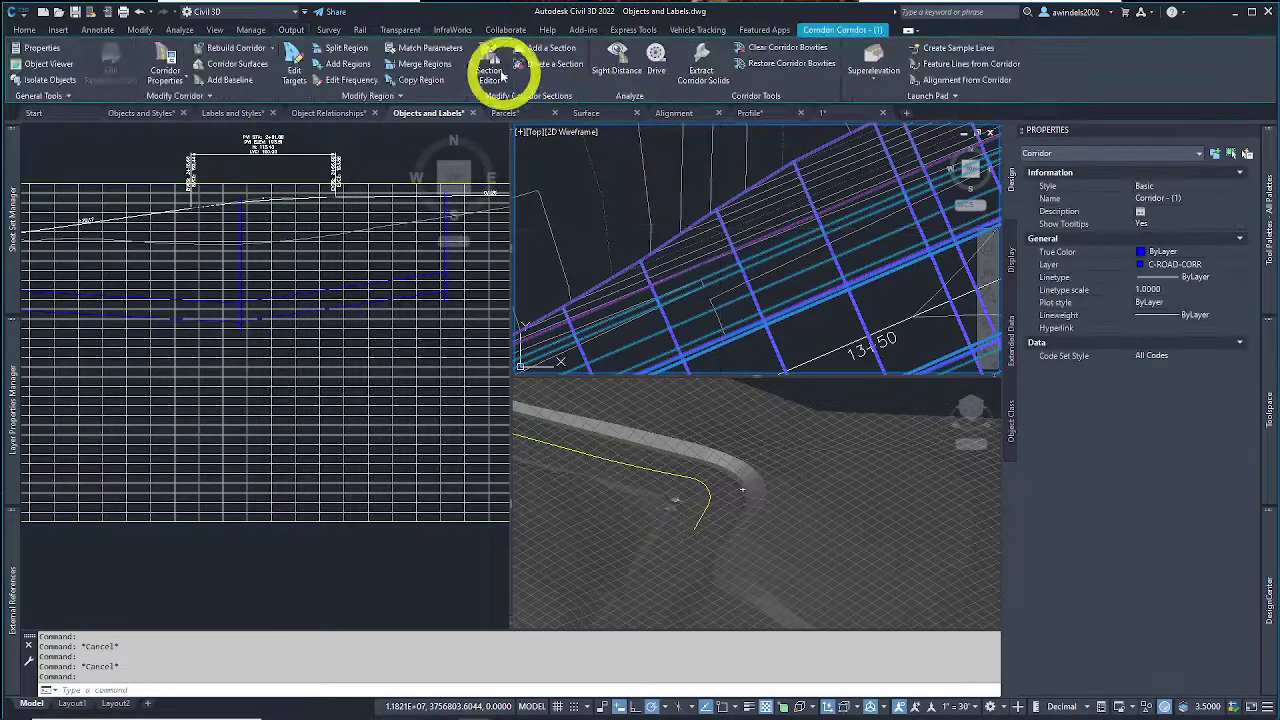
{"action": "left_click", "coordinate": [492, 72]}
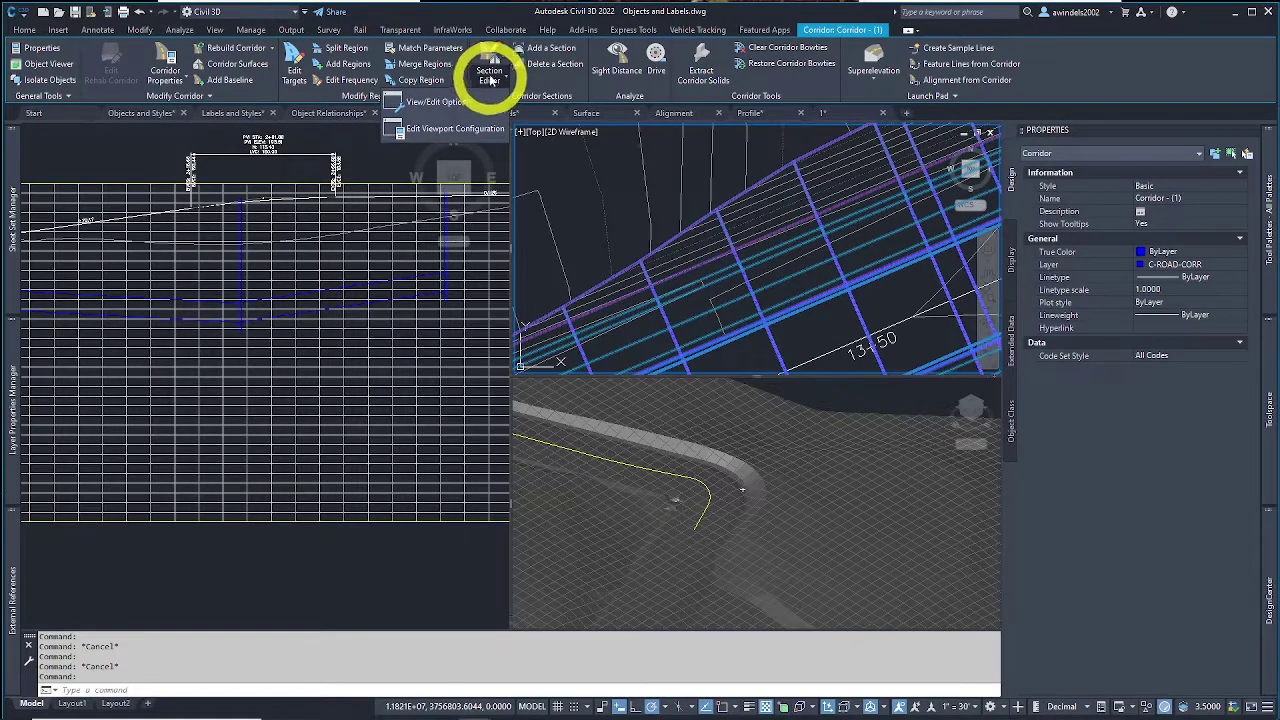
{"action": "left_click", "coordinate": [491, 60]}
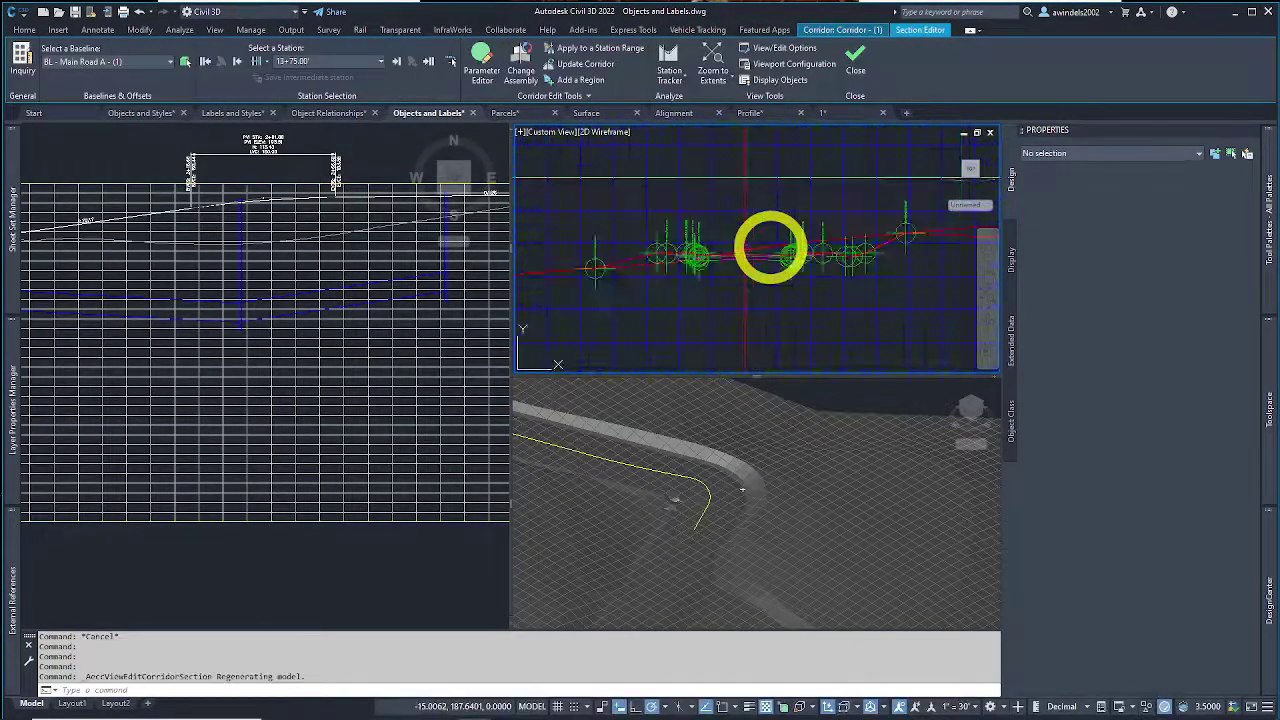
Step: Examine the corridor cross section at station 13+75.00 and close the Section Editor
{"action": "scroll", "coordinate": [762, 249], "scroll_direction": "up", "scroll_amount": 2}
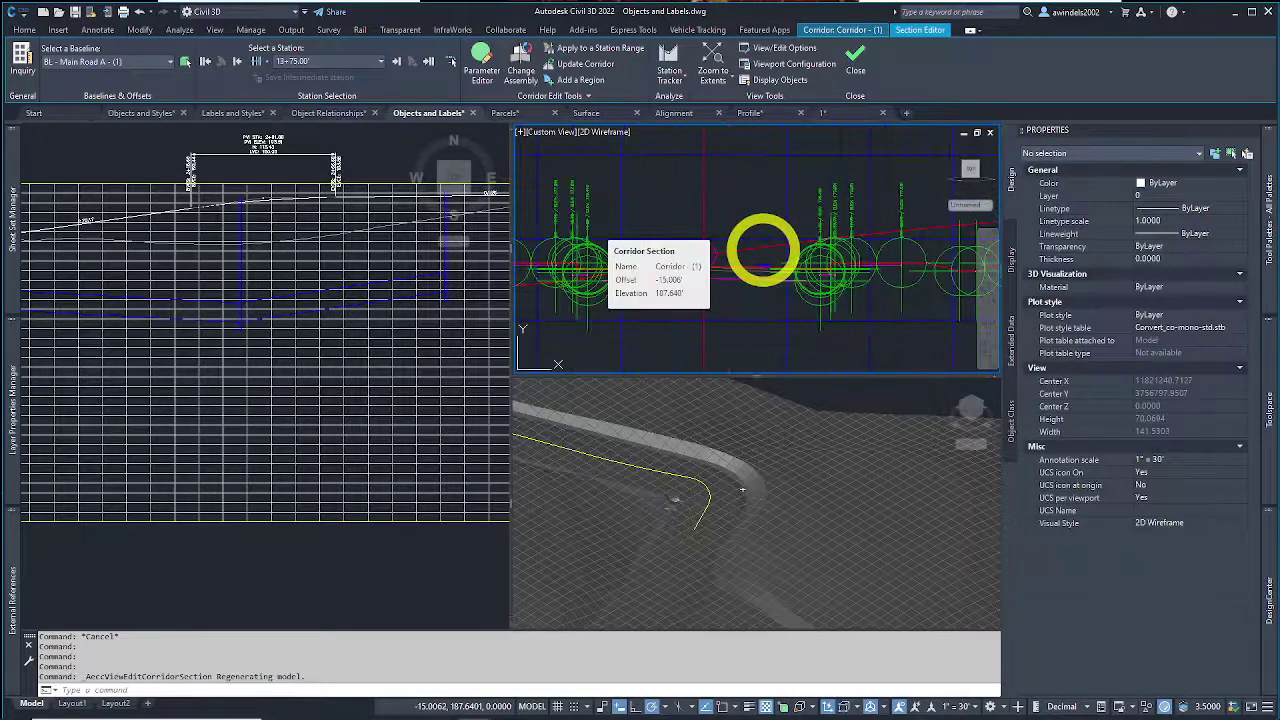
{"action": "left_click", "coordinate": [855, 62]}
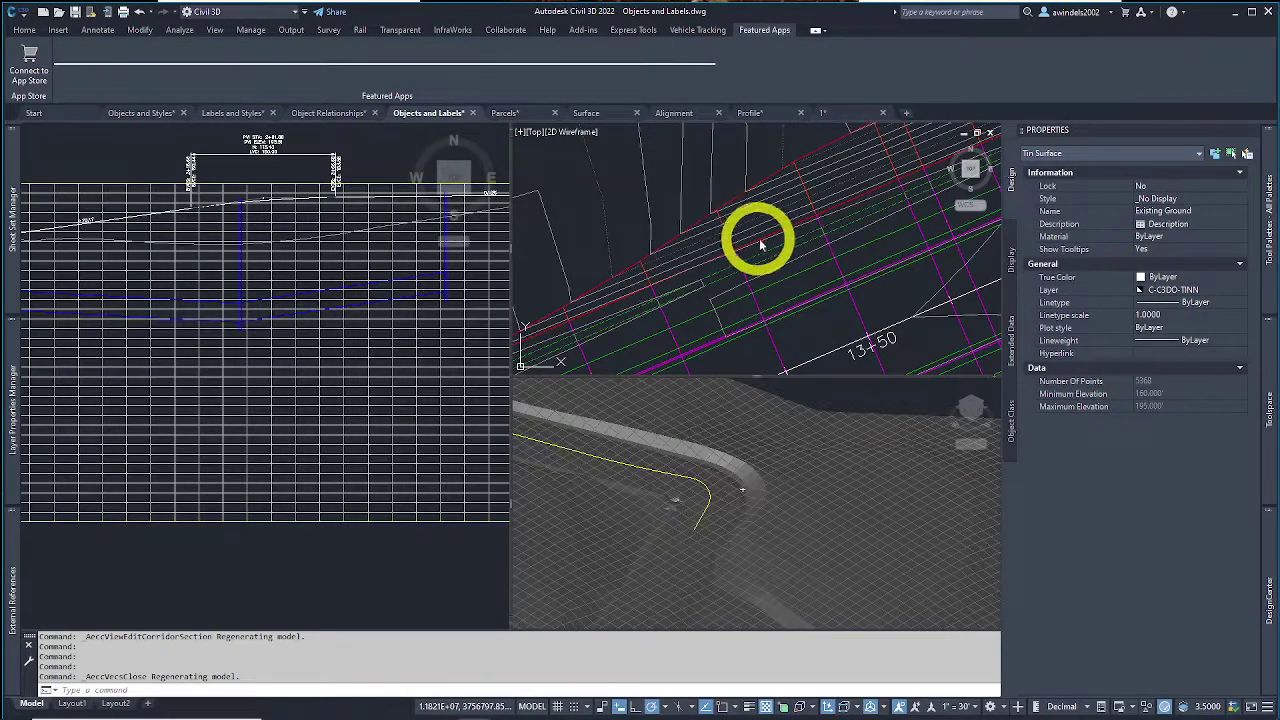
{"action": "left_click", "coordinate": [767, 240]}
{"action": "key", "text": "Escape"}
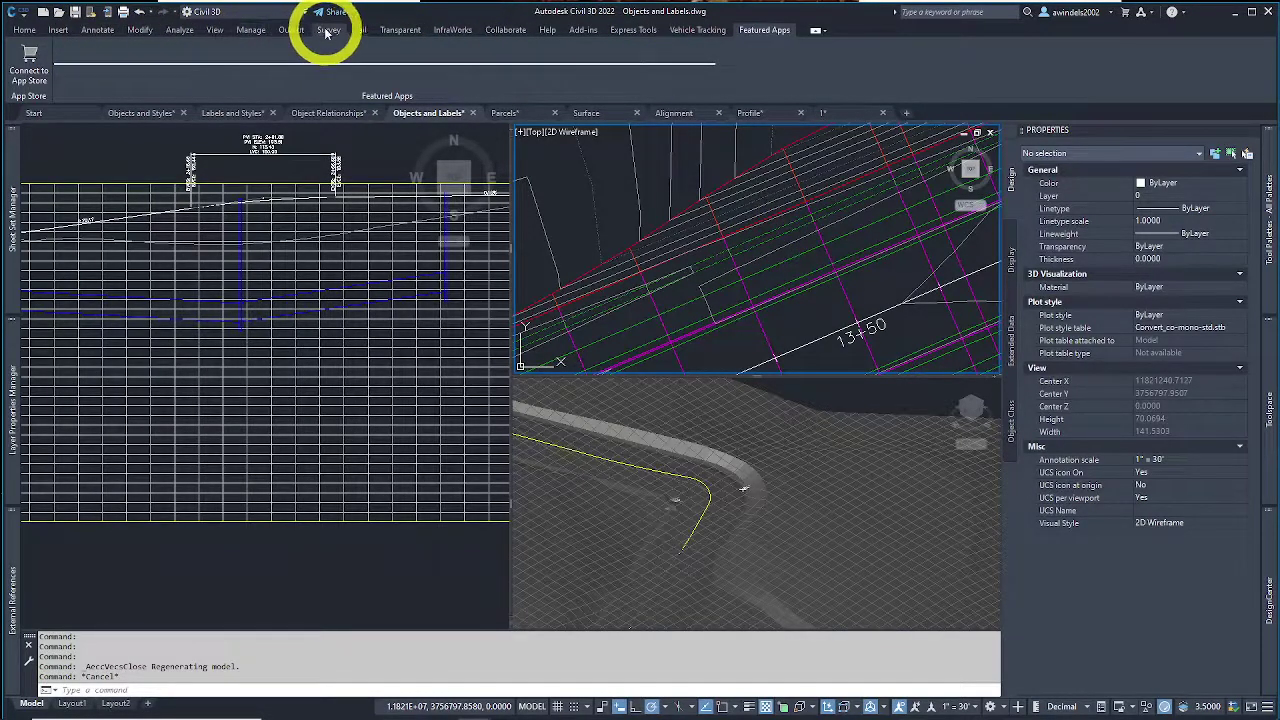
Step: Review the volume, materials and earthwork analysis commands for the Main Road A corridor
{"action": "left_click", "coordinate": [179, 33]}
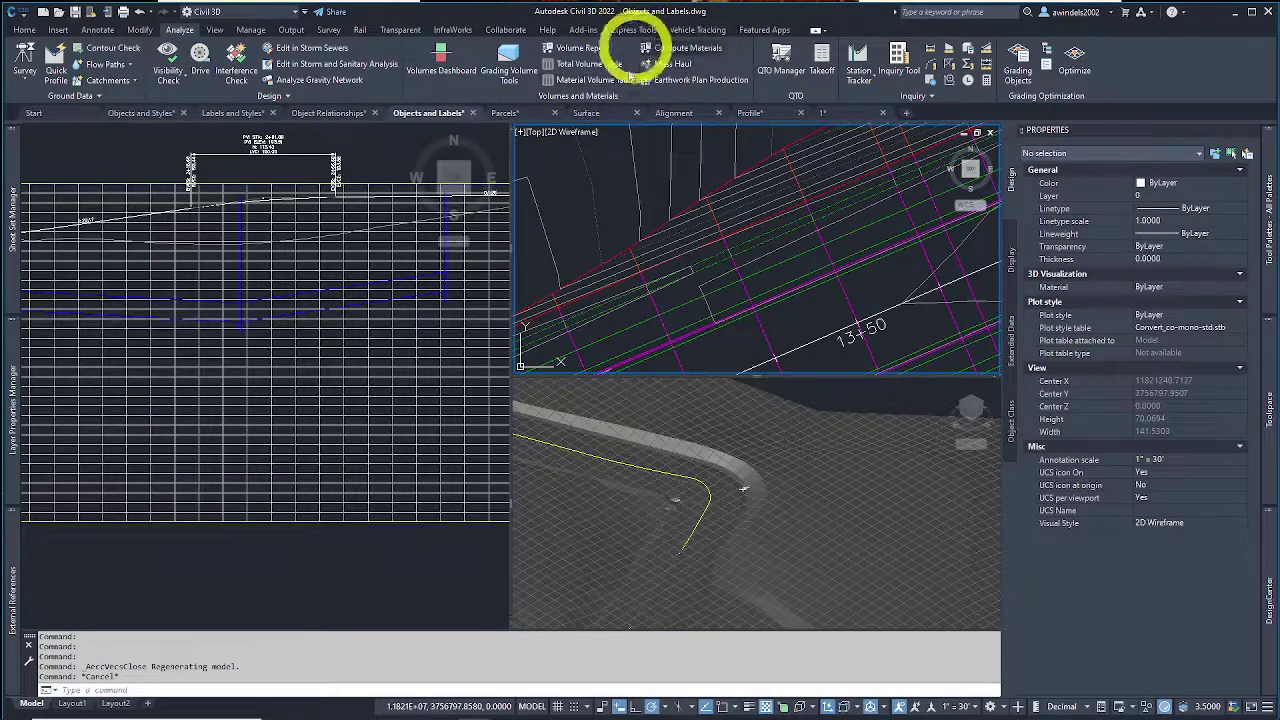
{"action": "scroll", "coordinate": [770, 205], "scroll_direction": "down", "scroll_amount": 2}
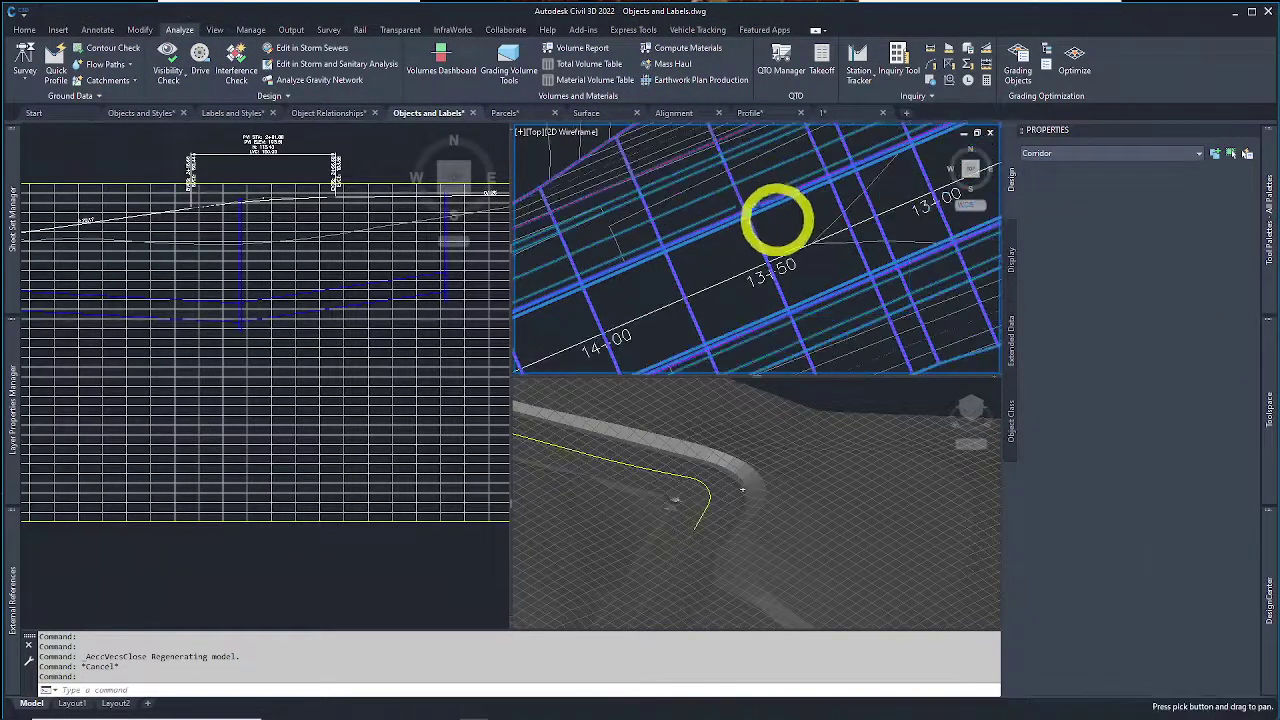
{"action": "left_click", "coordinate": [778, 220]}
{"action": "middle_click_drag", "start_coordinate": [777, 220], "coordinate": [840, 228], "text": "shift"}
{"action": "key", "text": "Escape"}
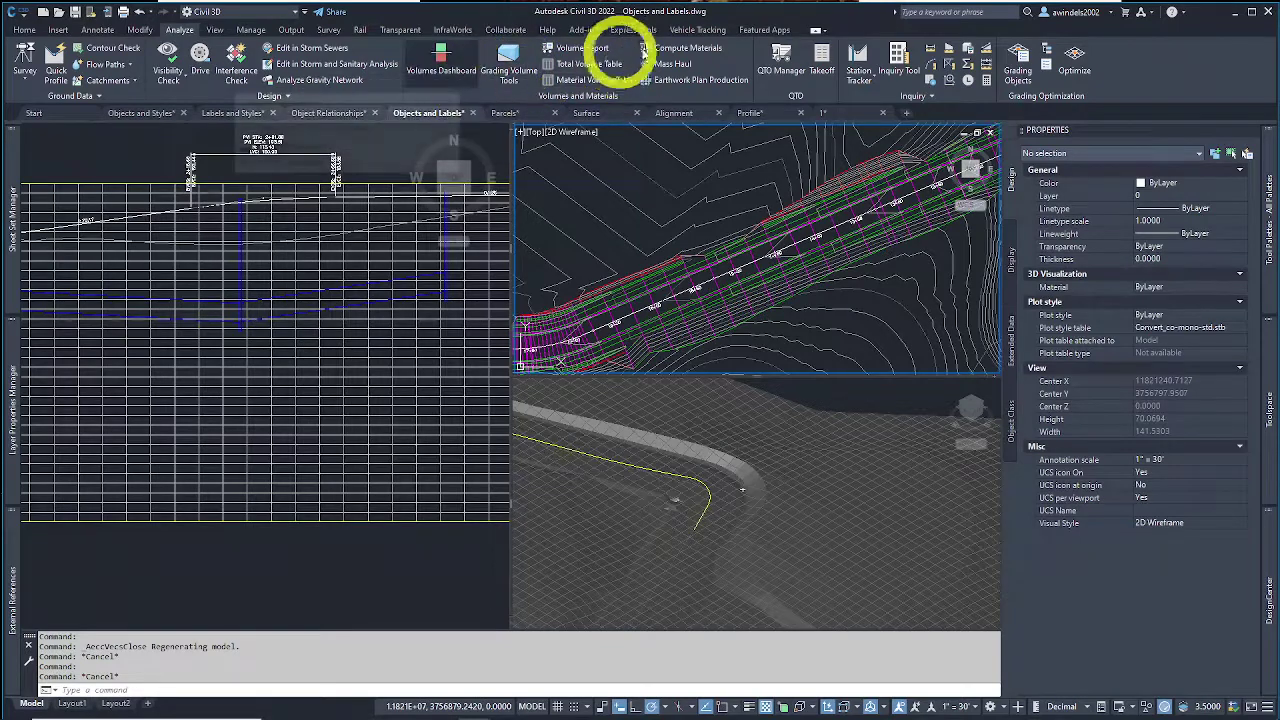
{"action": "left_click", "coordinate": [808, 246]}
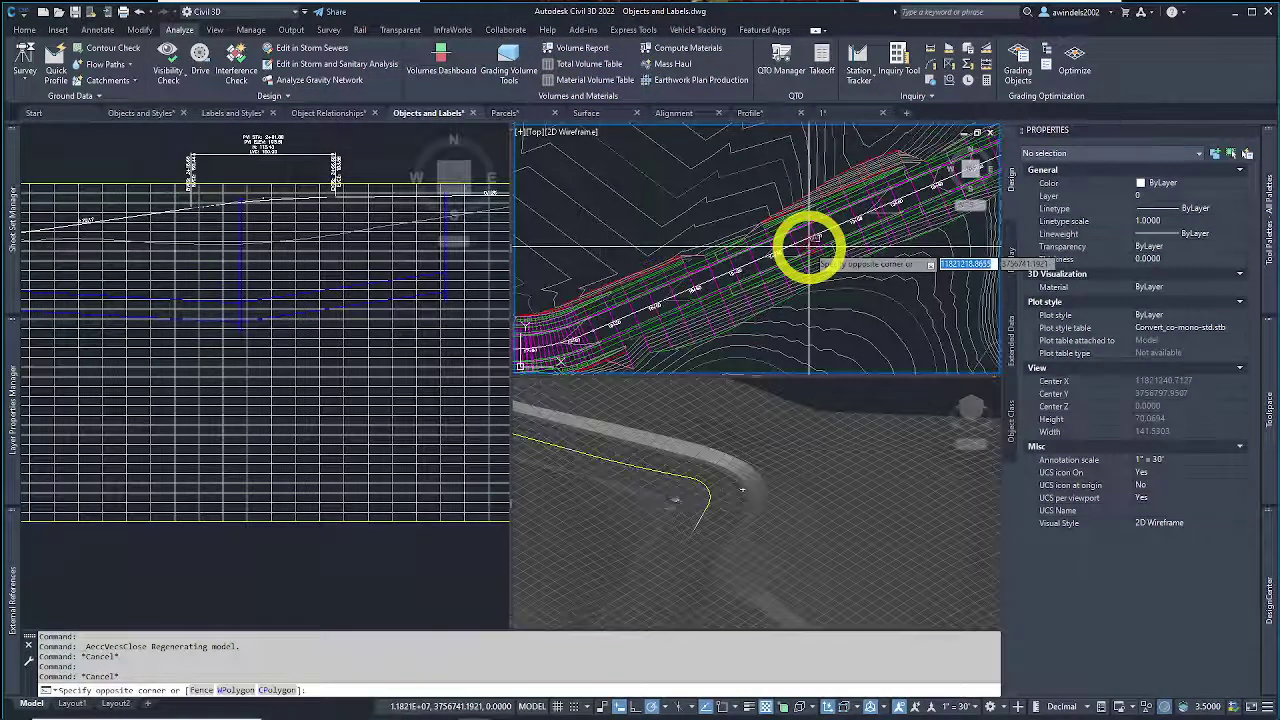
{"action": "key", "text": "Escape"}
Step: Follow the corridor past the side road junction, select it, and check its Sight Distance and Drive analysis commands
{"action": "key", "text": "Escape"}
{"action": "scroll", "coordinate": [808, 246], "scroll_direction": "down", "scroll_amount": 5}
{"action": "middle_click_drag", "start_coordinate": [789, 237], "coordinate": [820, 229]}
{"action": "key", "text": "Escape"}
{"action": "key", "text": "Escape"}
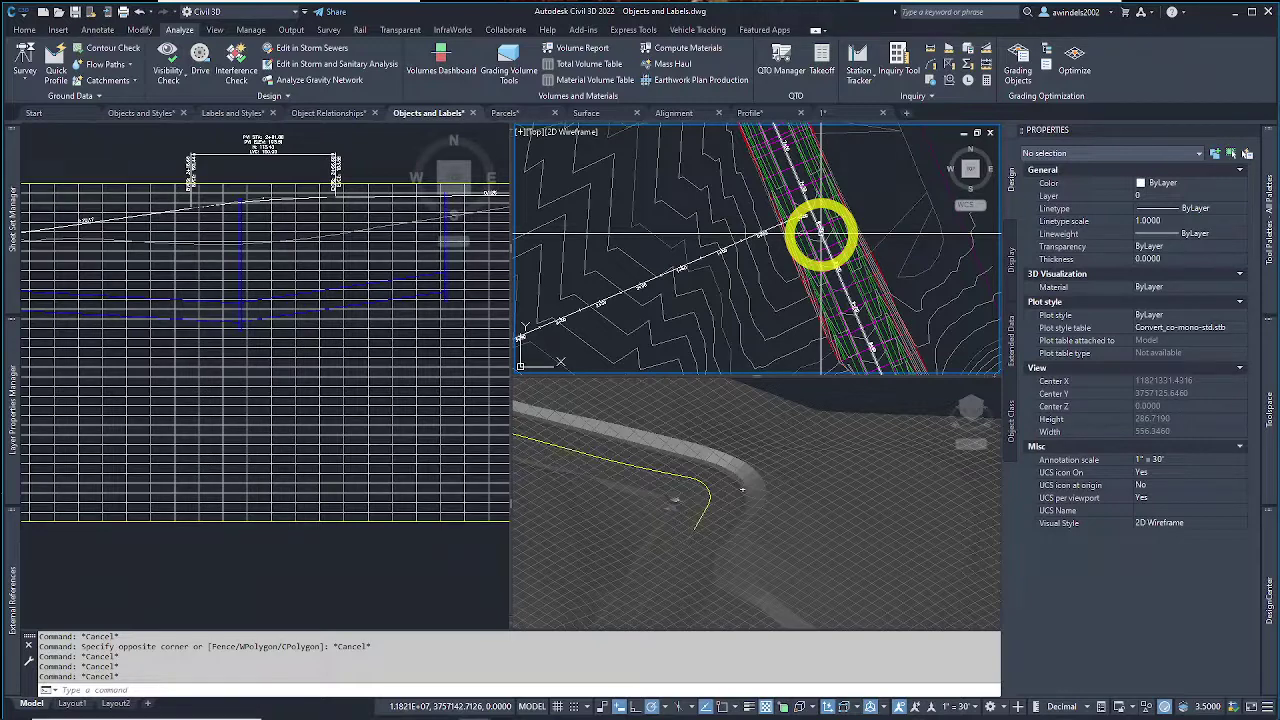
{"action": "middle_click_drag", "start_coordinate": [820, 232], "coordinate": [826, 271]}
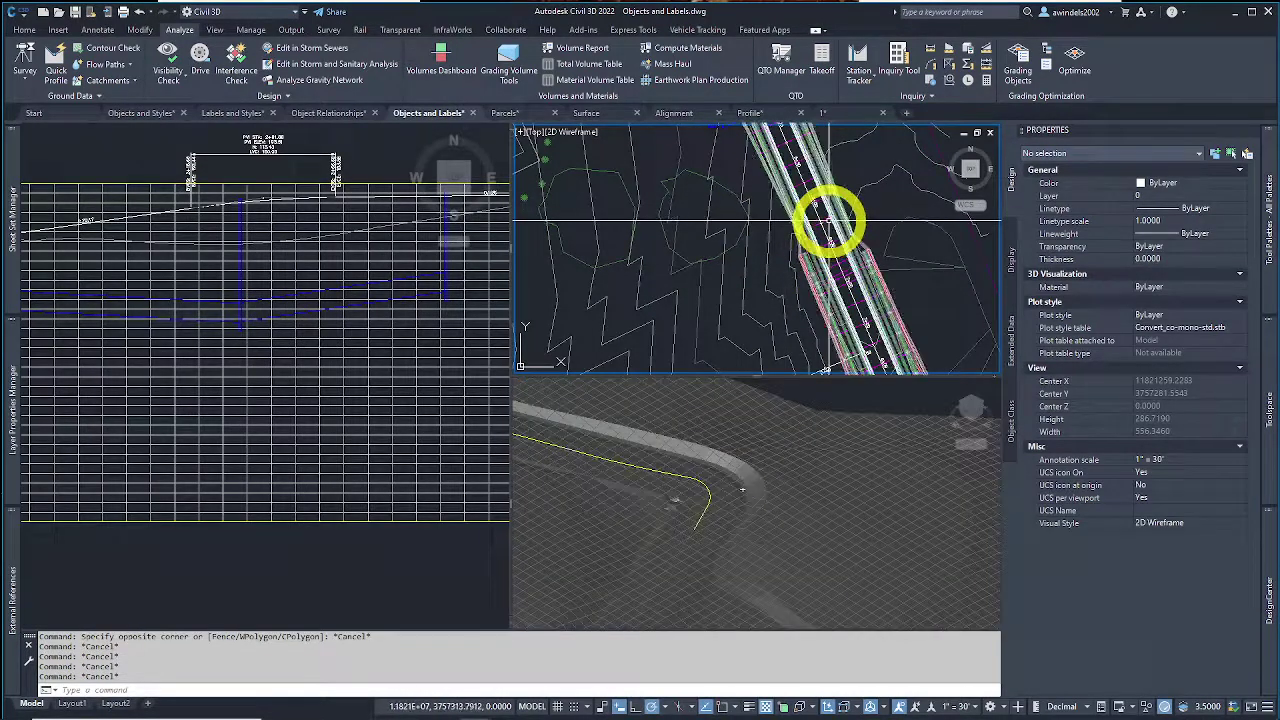
{"action": "left_click", "coordinate": [829, 221]}
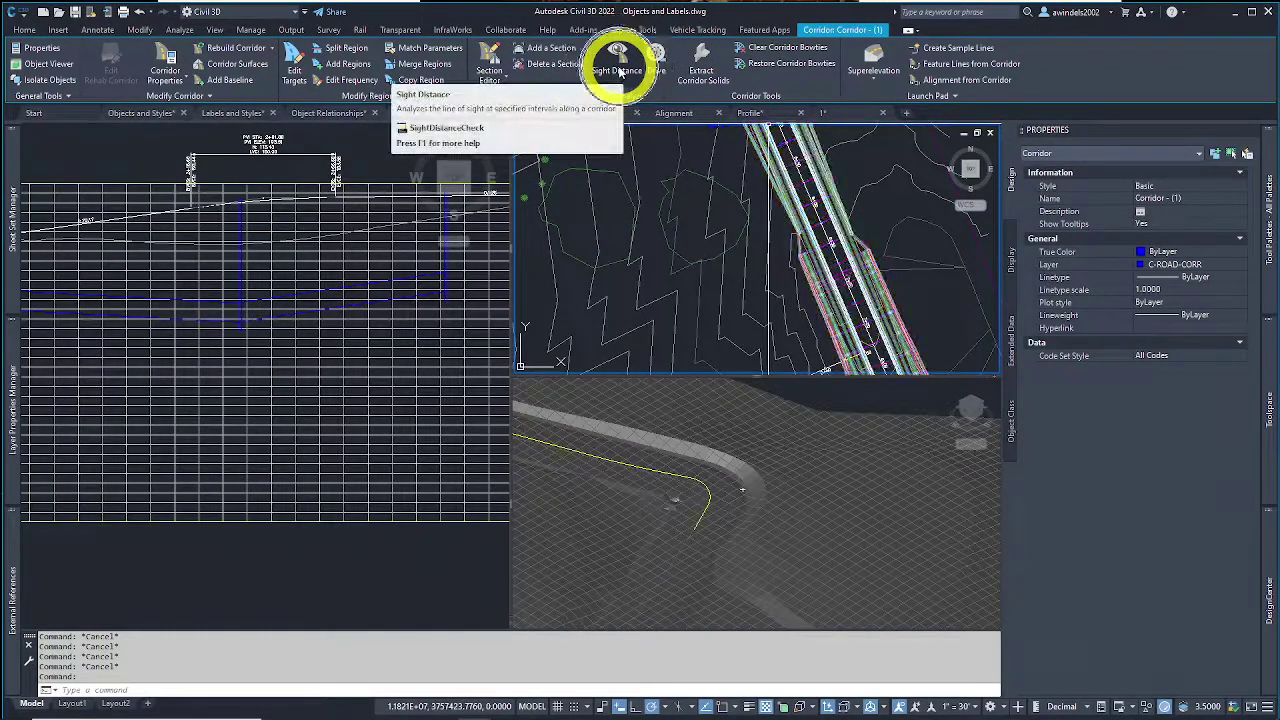
{"action": "middle_click_drag", "start_coordinate": [823, 214], "coordinate": [721, 79]}
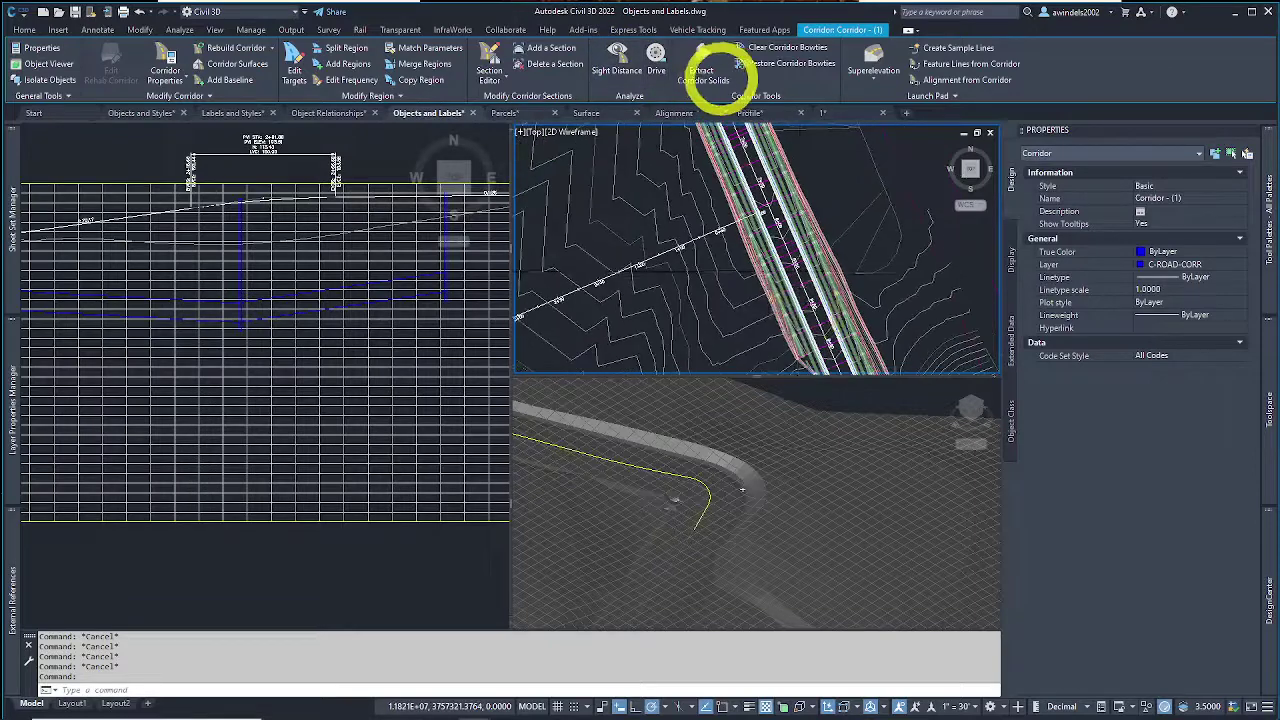
{"action": "mouse_move", "coordinate": [703, 224]}
{"action": "middle_mouse_down"}
{"action": "mouse_move", "coordinate": [655, 167]}
{"action": "mouse_move", "coordinate": [714, 243]}
{"action": "middle_mouse_up"}
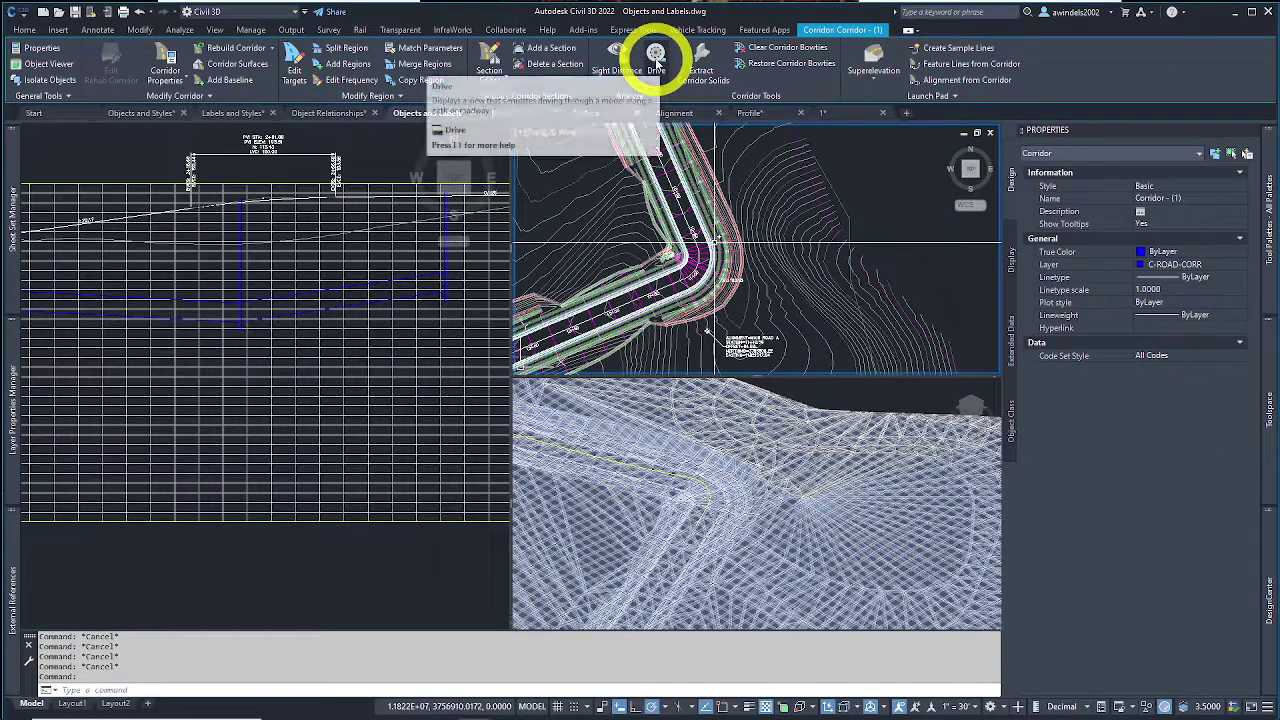
Step: Start a Drive simulation along the corridor's ETW feature line, picked on the road edge just before the bend
{"action": "key", "text": "Escape"}
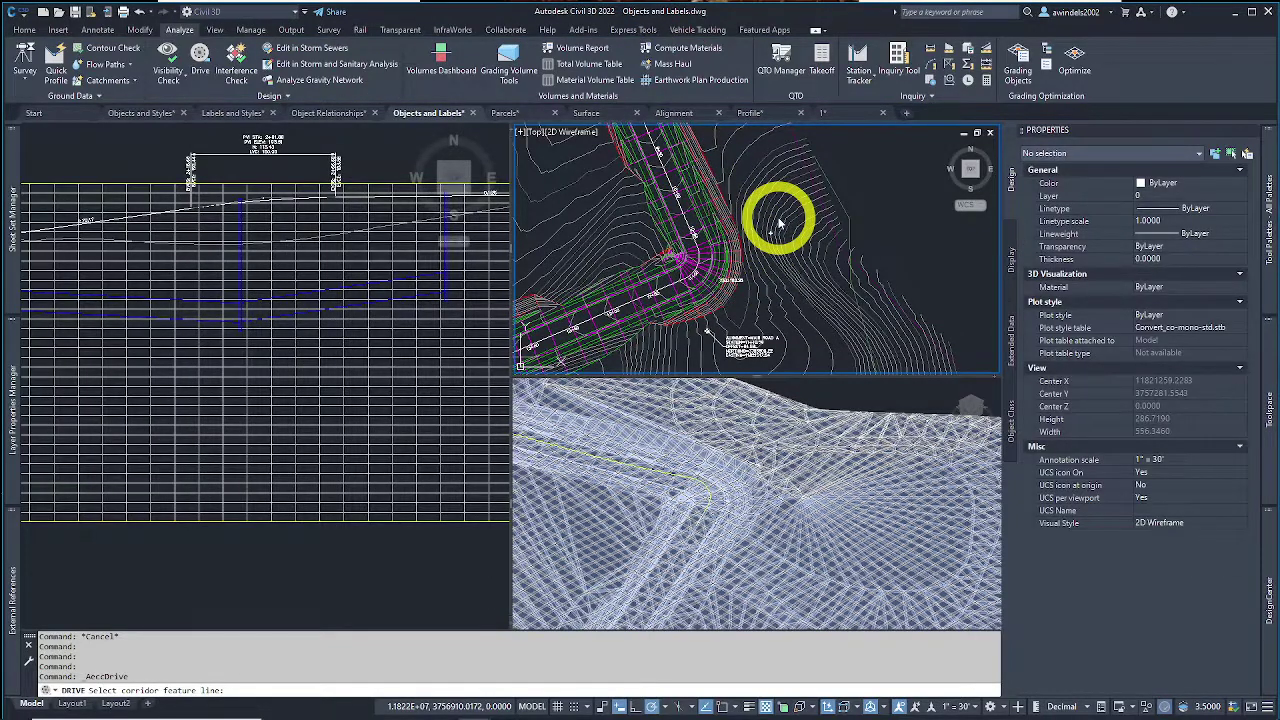
{"action": "scroll", "coordinate": [706, 235], "scroll_direction": "up", "scroll_amount": 3}
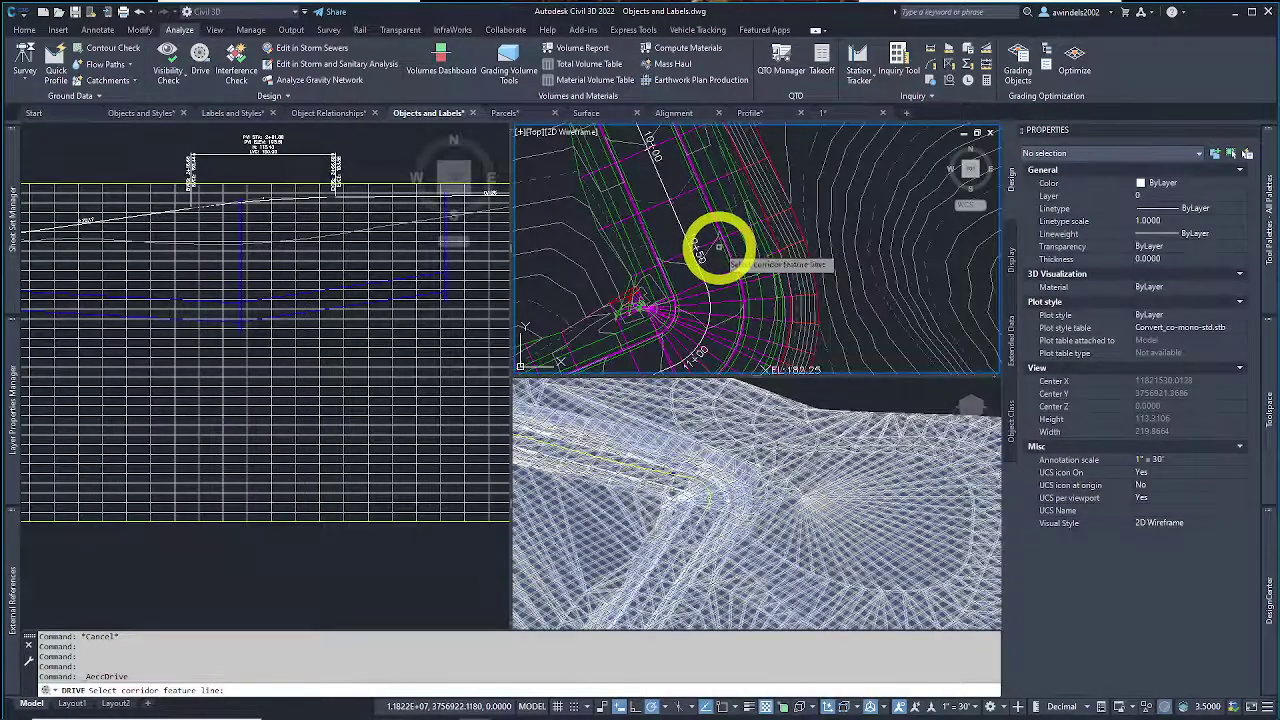
{"action": "left_click", "coordinate": [721, 249]}
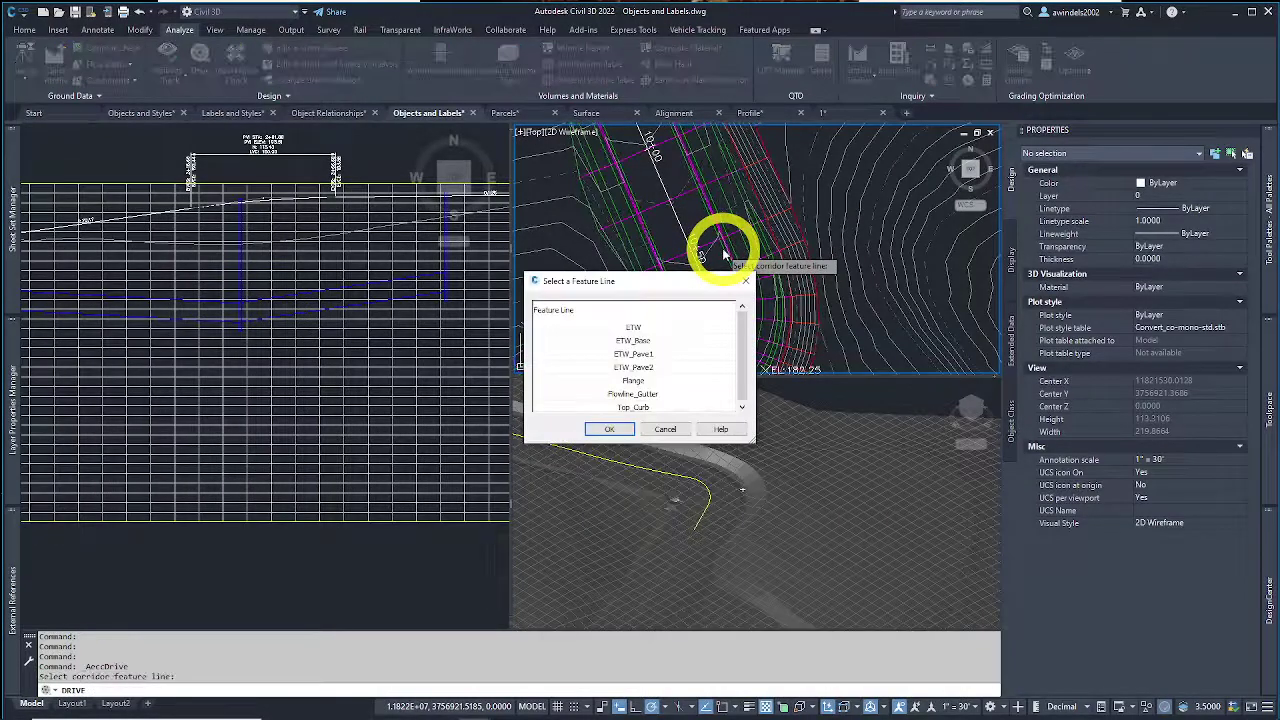
{"action": "left_click", "coordinate": [622, 427]}
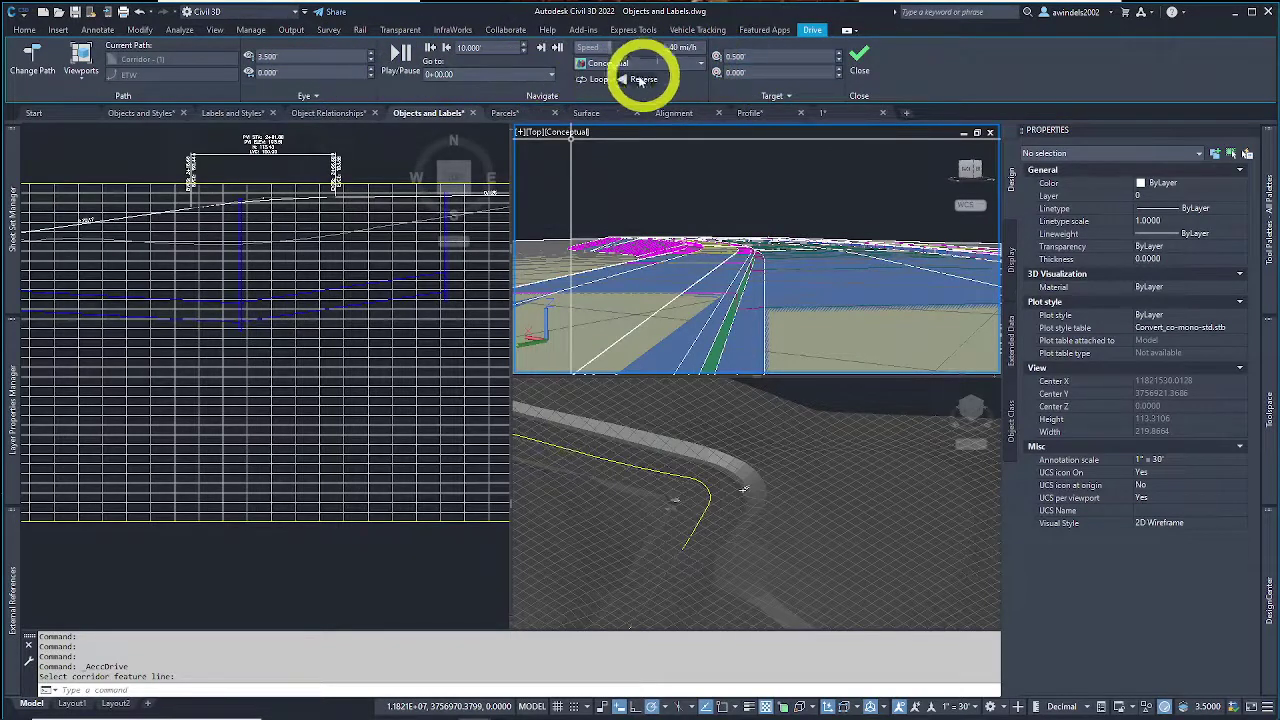
Step: Play the drive-through along the ETW path at 40 mi/h in the Conceptual visual style and close the simulation
{"action": "left_click", "coordinate": [401, 57]}
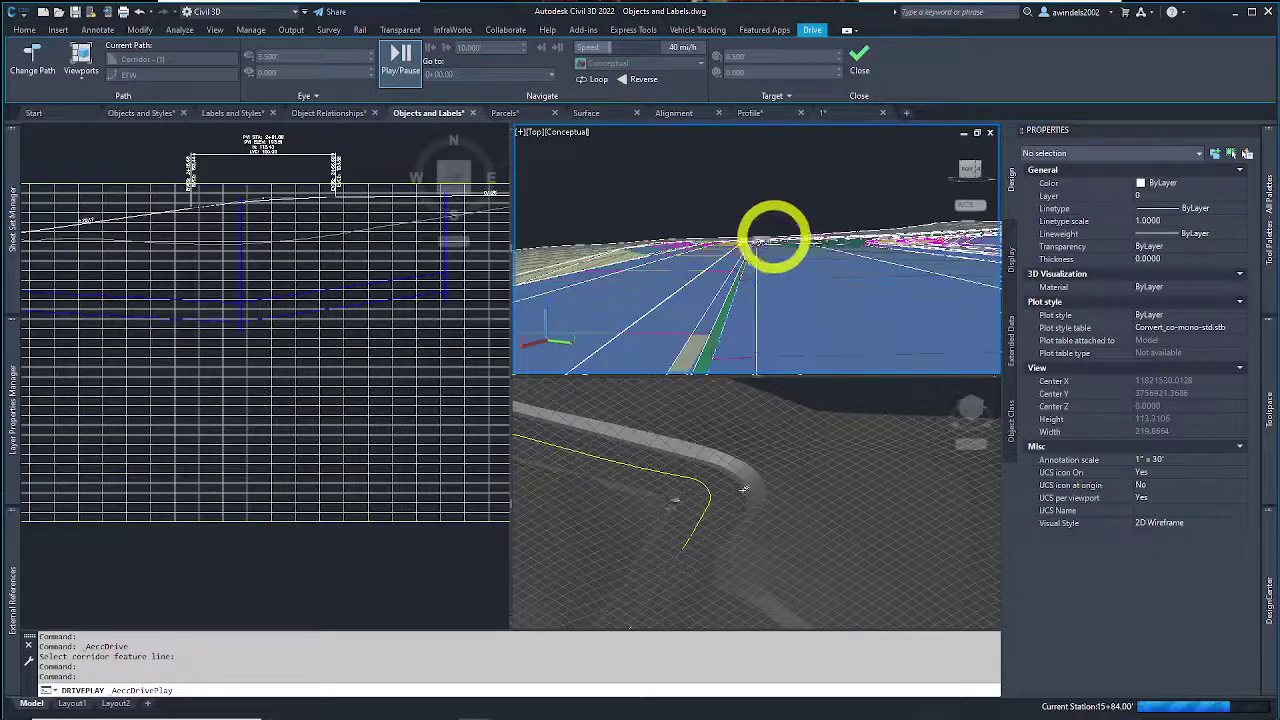
{"action": "left_click", "coordinate": [864, 62]}
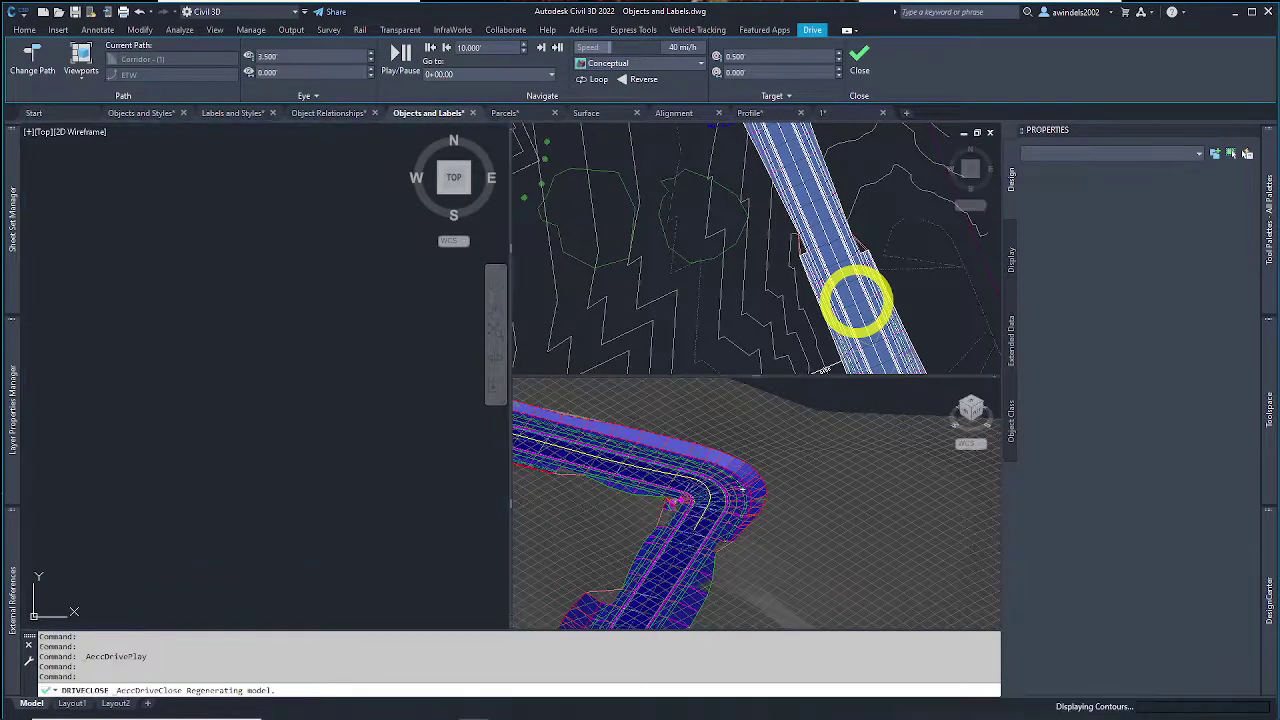
{"action": "left_click", "coordinate": [789, 300]}
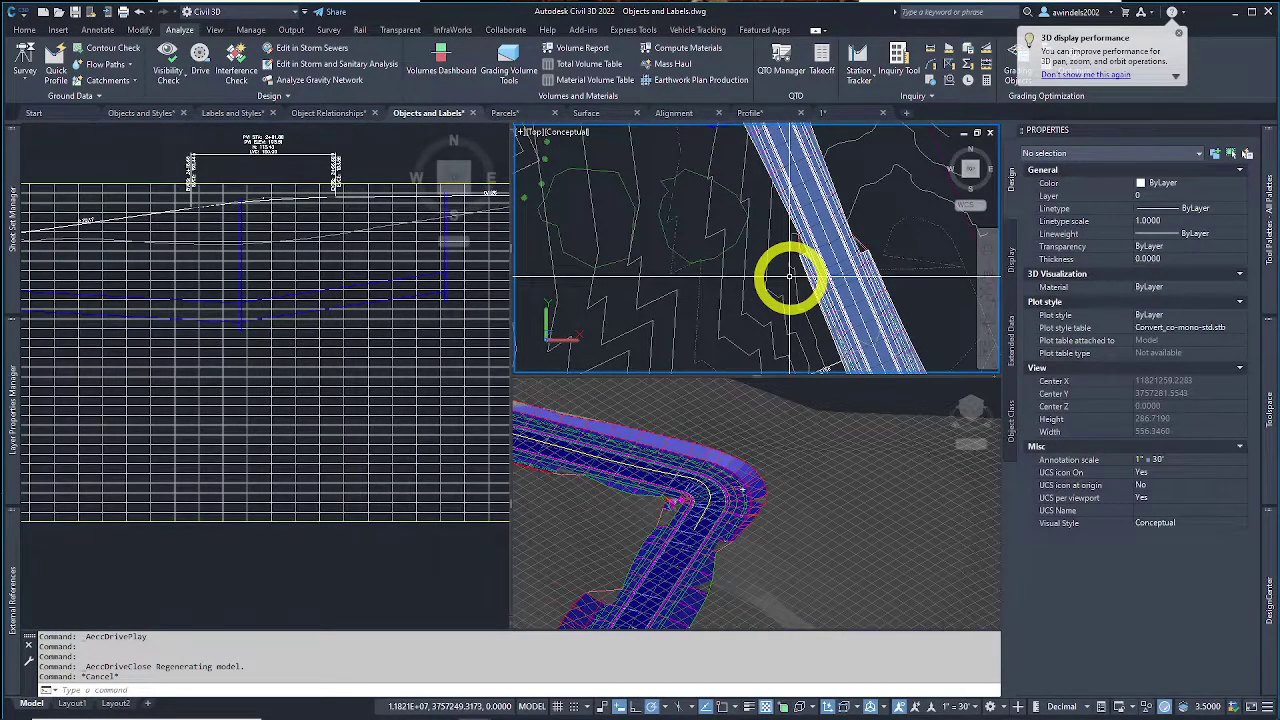
Step: Review the Data Shortcuts collection in the Prospector, including its Surfaces, Alignments and Pipe Networks categories
{"action": "scroll", "coordinate": [790, 277], "scroll_direction": "down", "scroll_amount": 3}
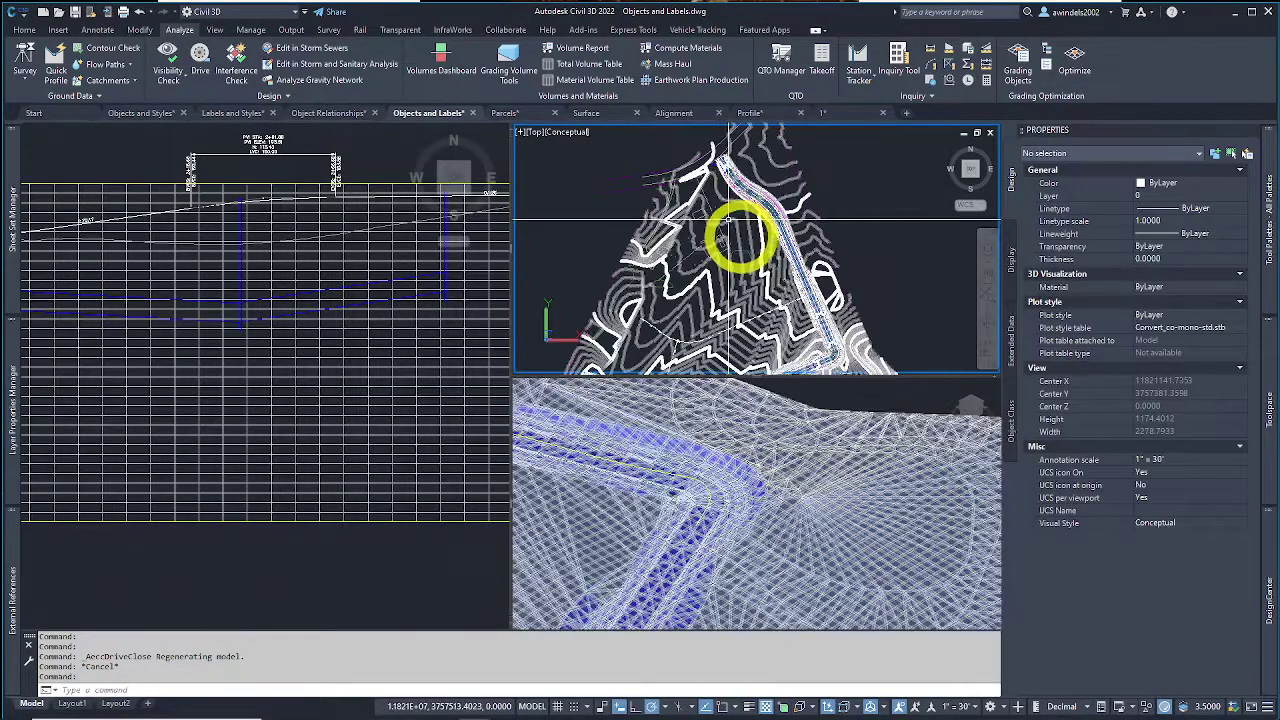
{"action": "key", "text": "Escape"}
{"action": "middle_click_drag", "start_coordinate": [845, 260], "coordinate": [837, 237]}
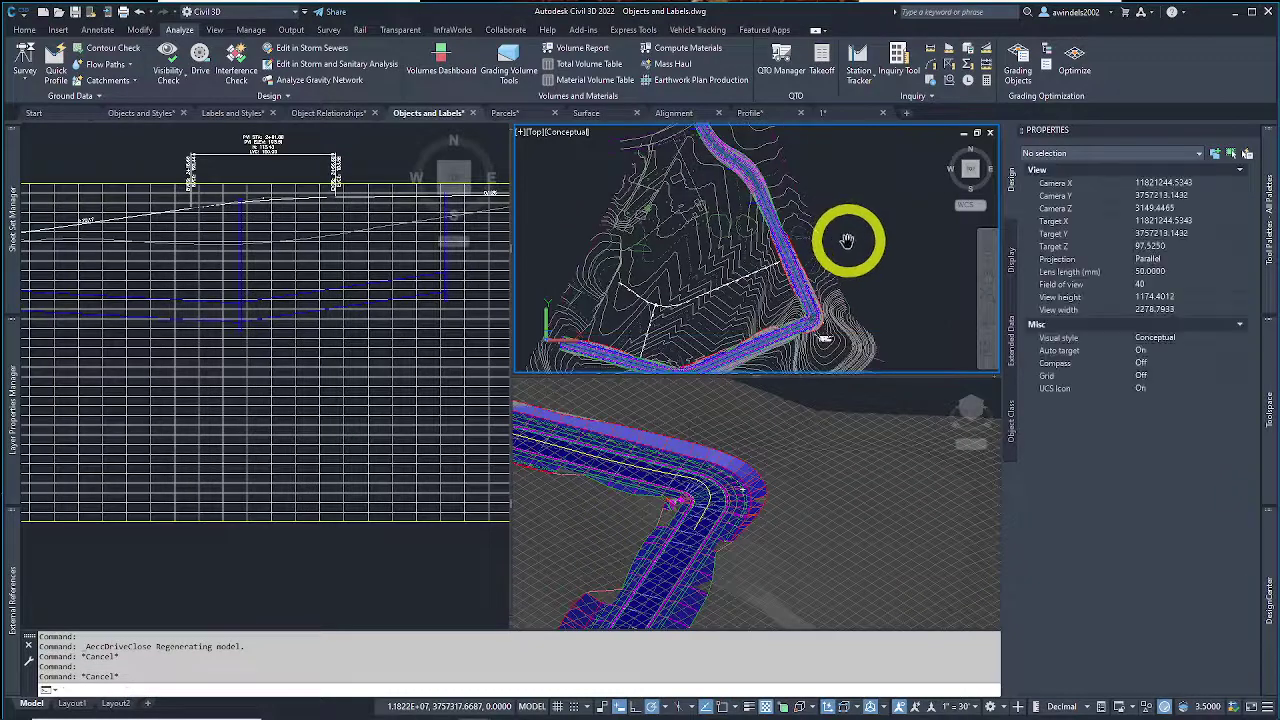
{"action": "key", "text": "Escape"}
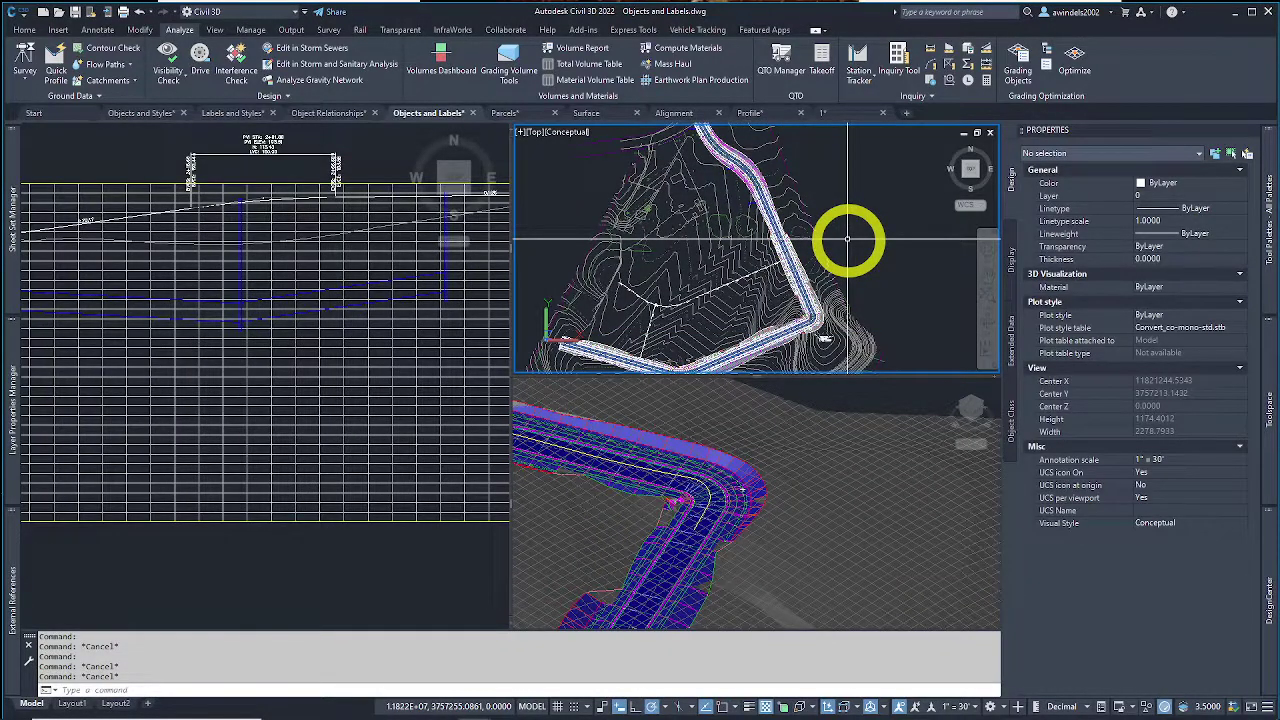
{"action": "left_click", "coordinate": [1265, 398]}
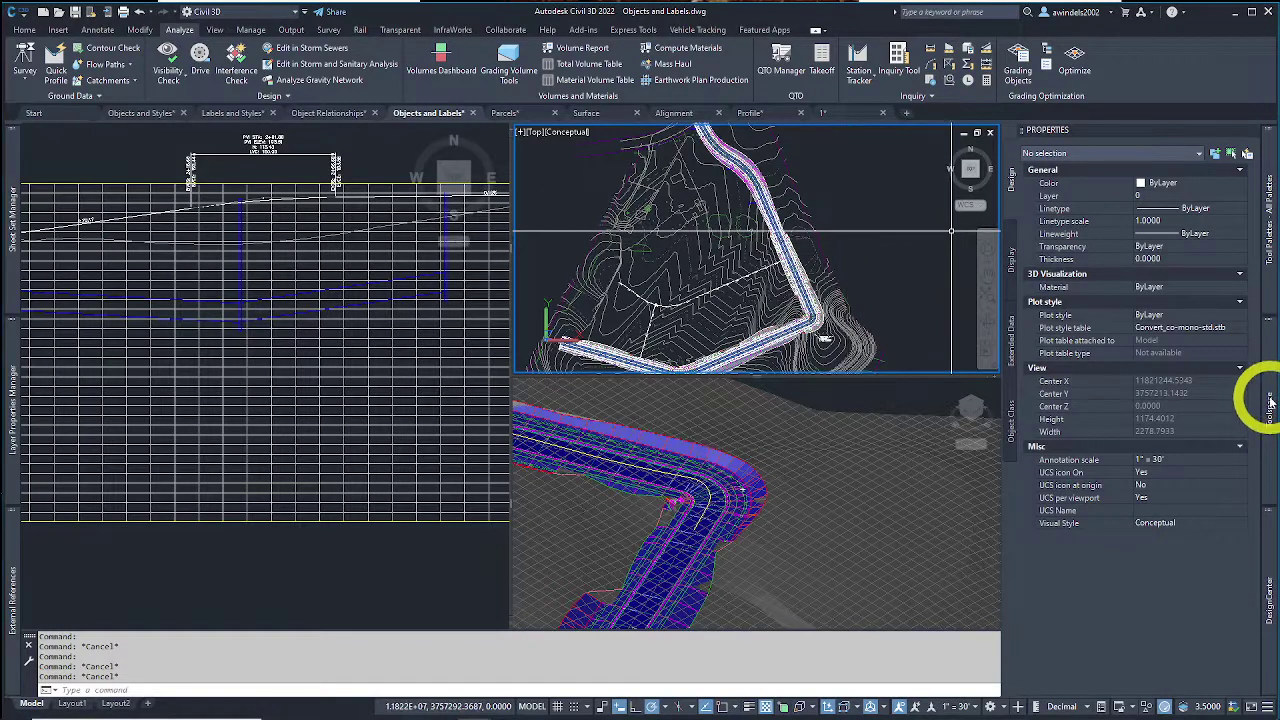
{"action": "left_click", "coordinate": [1062, 218]}
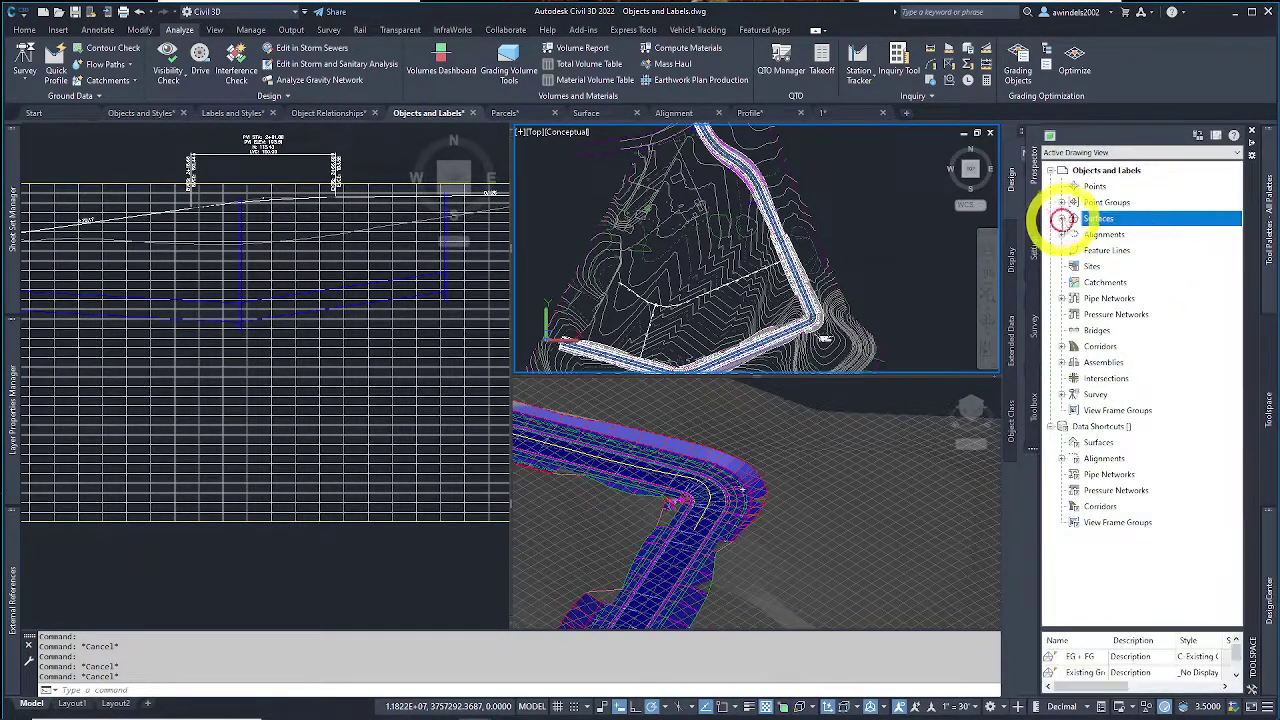
{"action": "left_click", "coordinate": [1124, 428]}
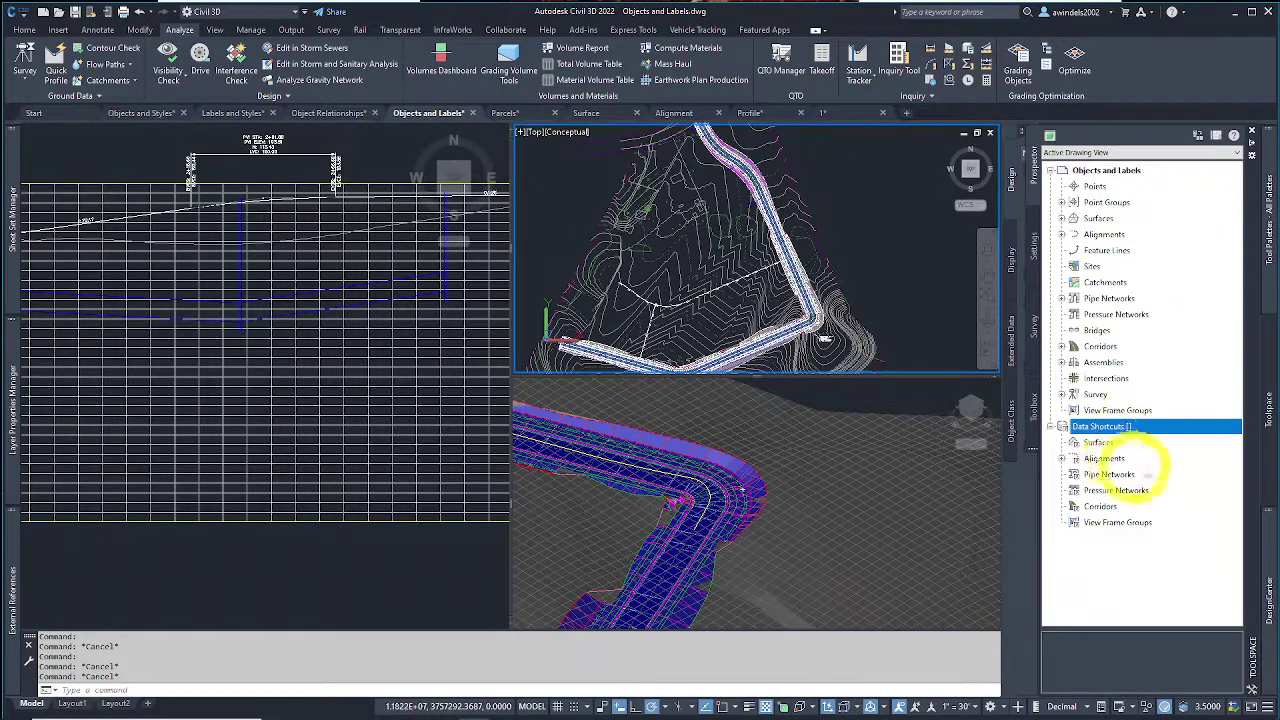
{"action": "left_click", "coordinate": [1104, 445]}
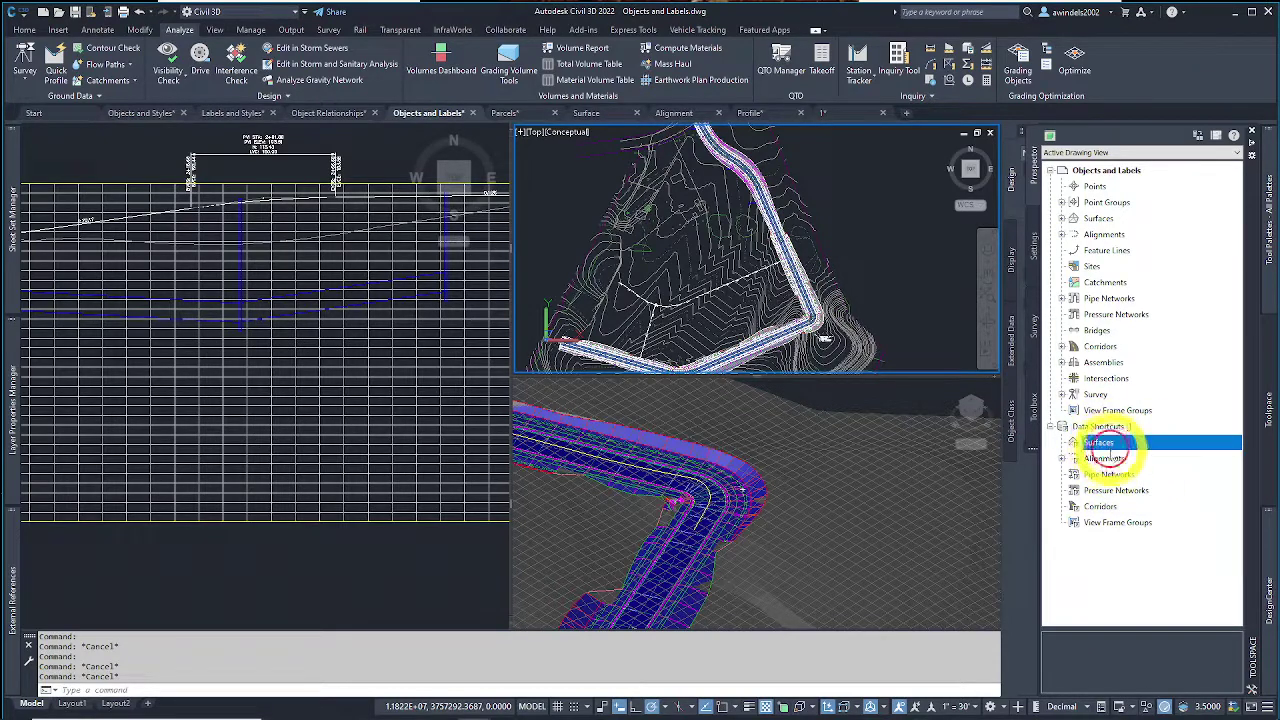
{"action": "left_click", "coordinate": [1112, 460]}
{"action": "left_click", "coordinate": [1118, 474]}
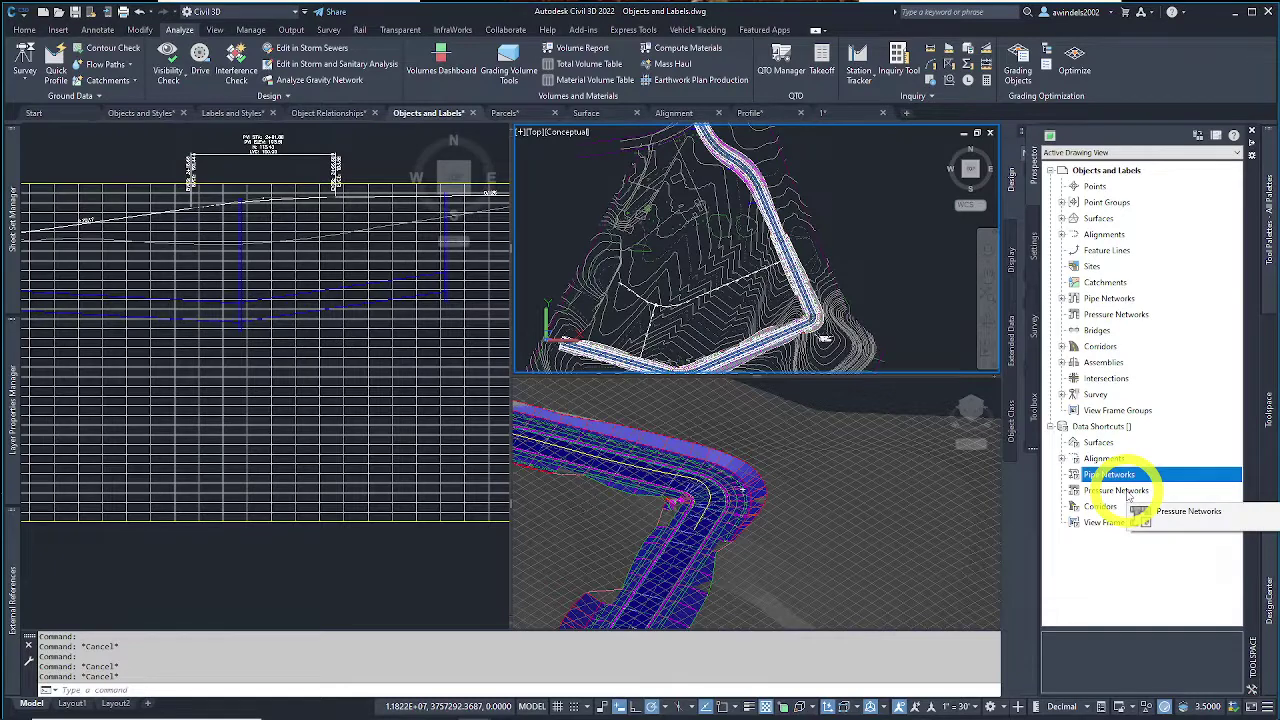
{"action": "left_click", "coordinate": [1100, 427]}
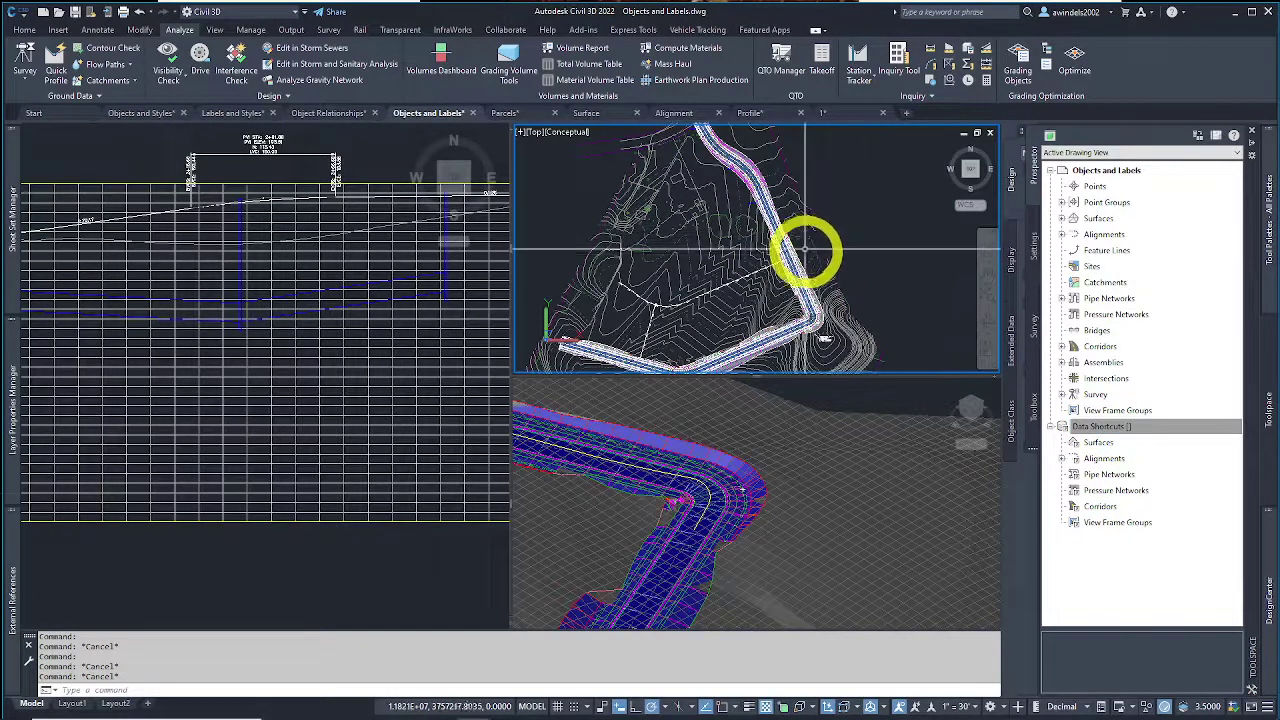
Step: Zoom out to the whole Main Road A site and check which commands the Data Shortcuts collection offers
{"action": "mouse_move", "coordinate": [804, 259]}
{"action": "middle_mouse_down"}
{"action": "mouse_move", "coordinate": [820, 229]}
{"action": "mouse_move", "coordinate": [774, 151]}
{"action": "mouse_move", "coordinate": [820, 200]}
{"action": "mouse_move", "coordinate": [831, 257]}
{"action": "mouse_move", "coordinate": [777, 291]}
{"action": "mouse_move", "coordinate": [883, 297]}
{"action": "mouse_move", "coordinate": [935, 241]}
{"action": "middle_mouse_up"}
{"action": "scroll", "coordinate": [820, 229], "scroll_direction": "down", "scroll_amount": 3}
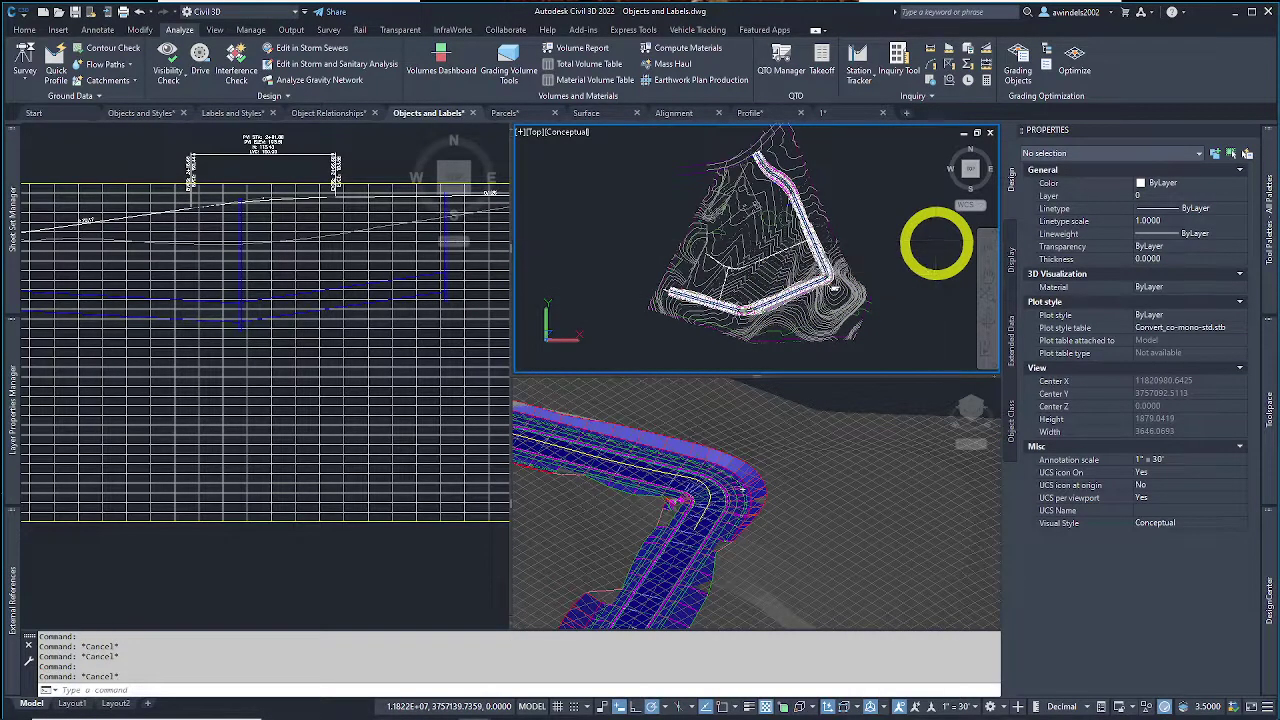
{"action": "mouse_move", "coordinate": [1267, 437]}
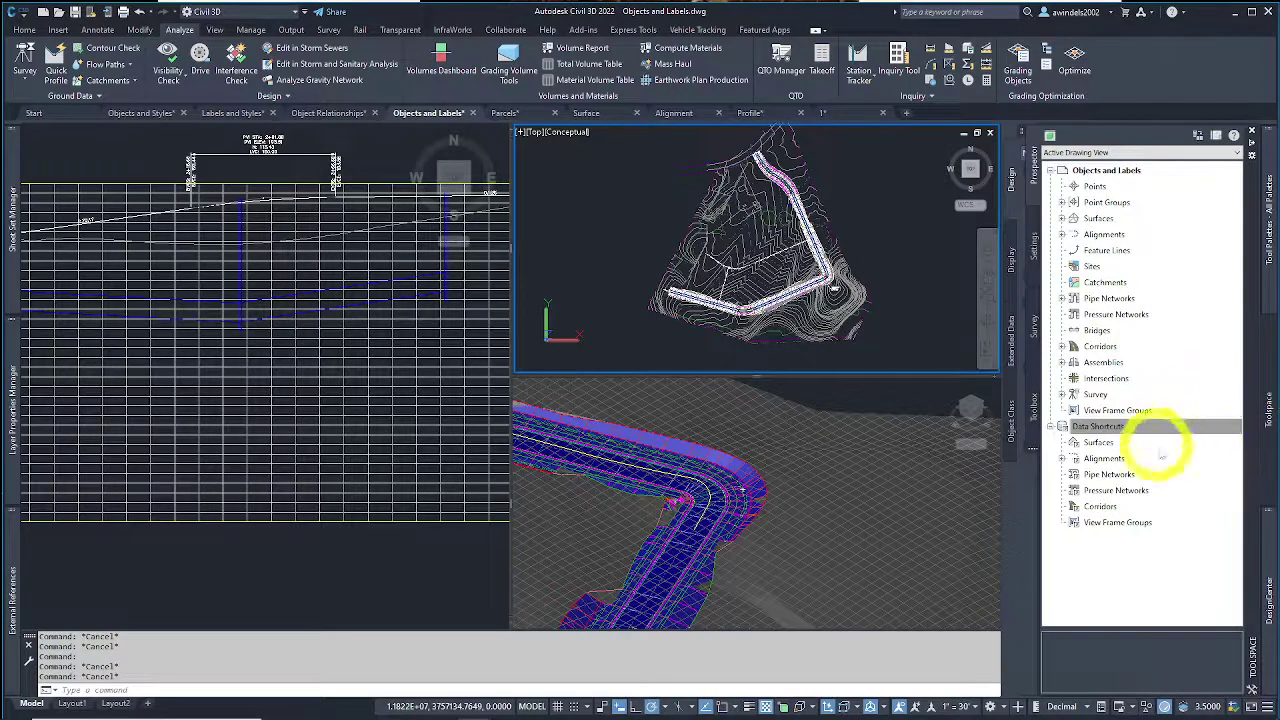
{"action": "left_click", "coordinate": [1105, 427]}
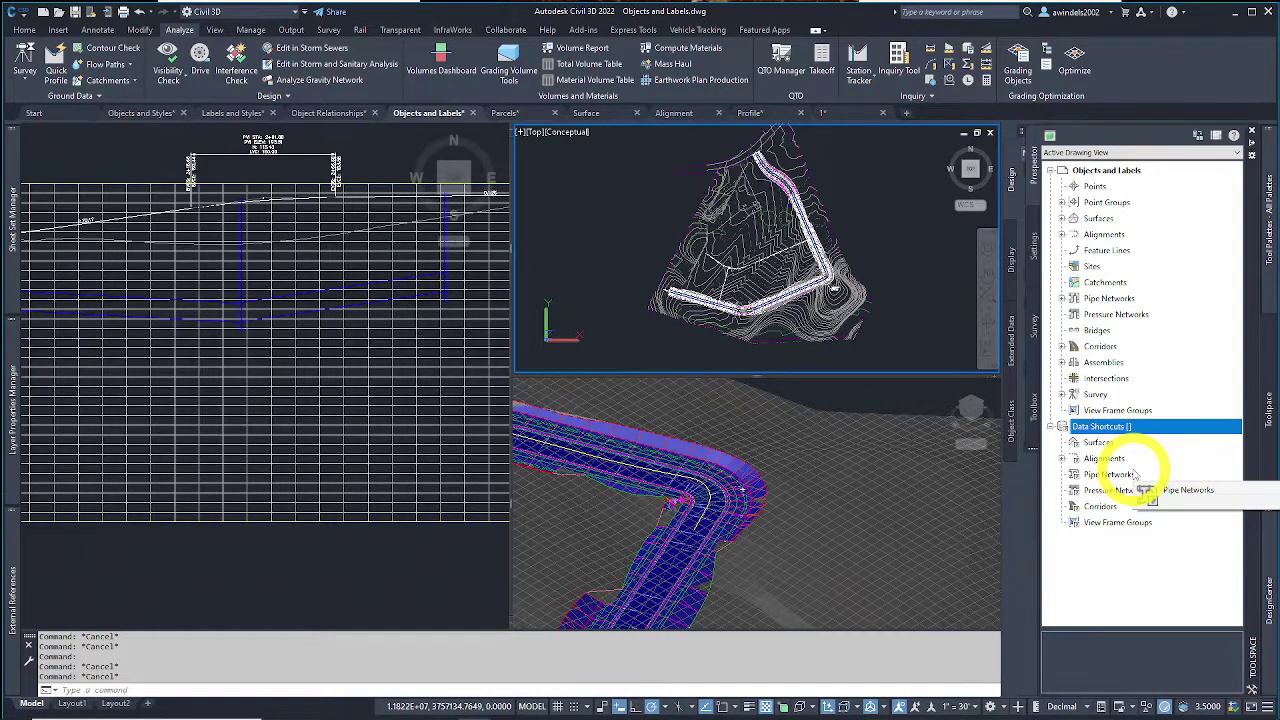
{"action": "key", "text": "ctrl+1"}
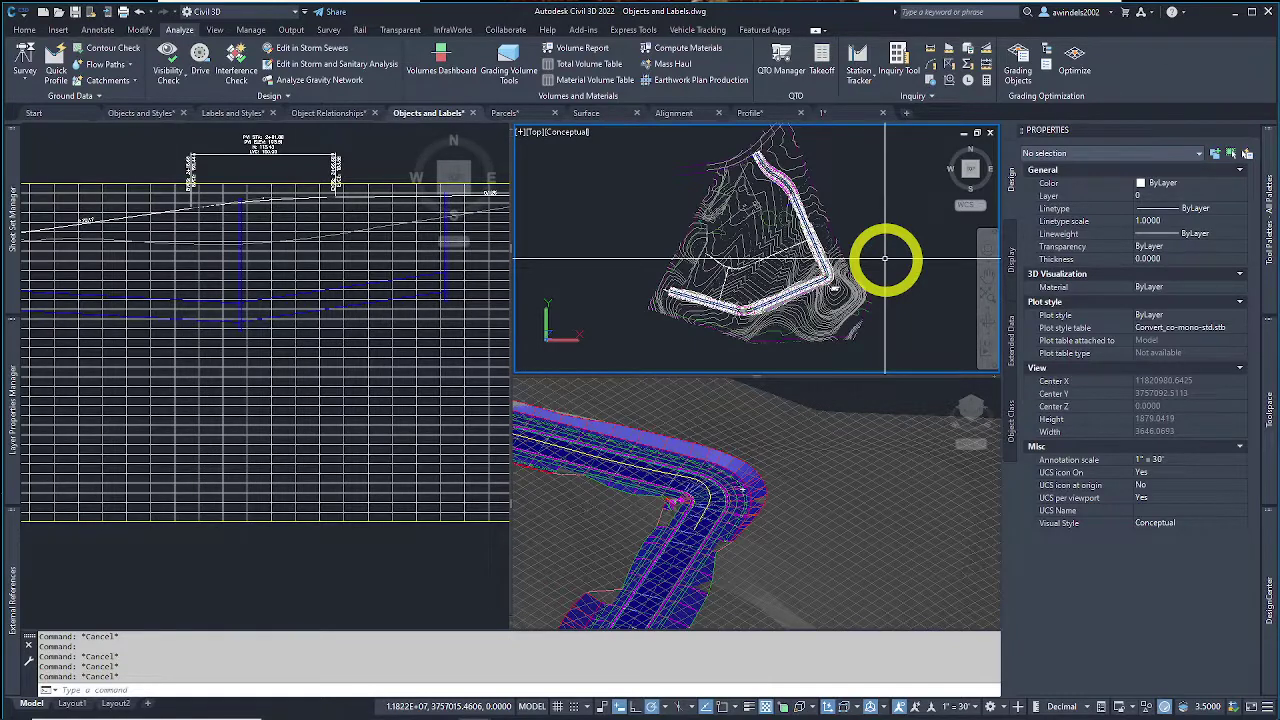
{"action": "key", "text": "Escape"}
{"action": "middle_click_drag", "start_coordinate": [885, 258], "coordinate": [772, 205], "text": "shift"}
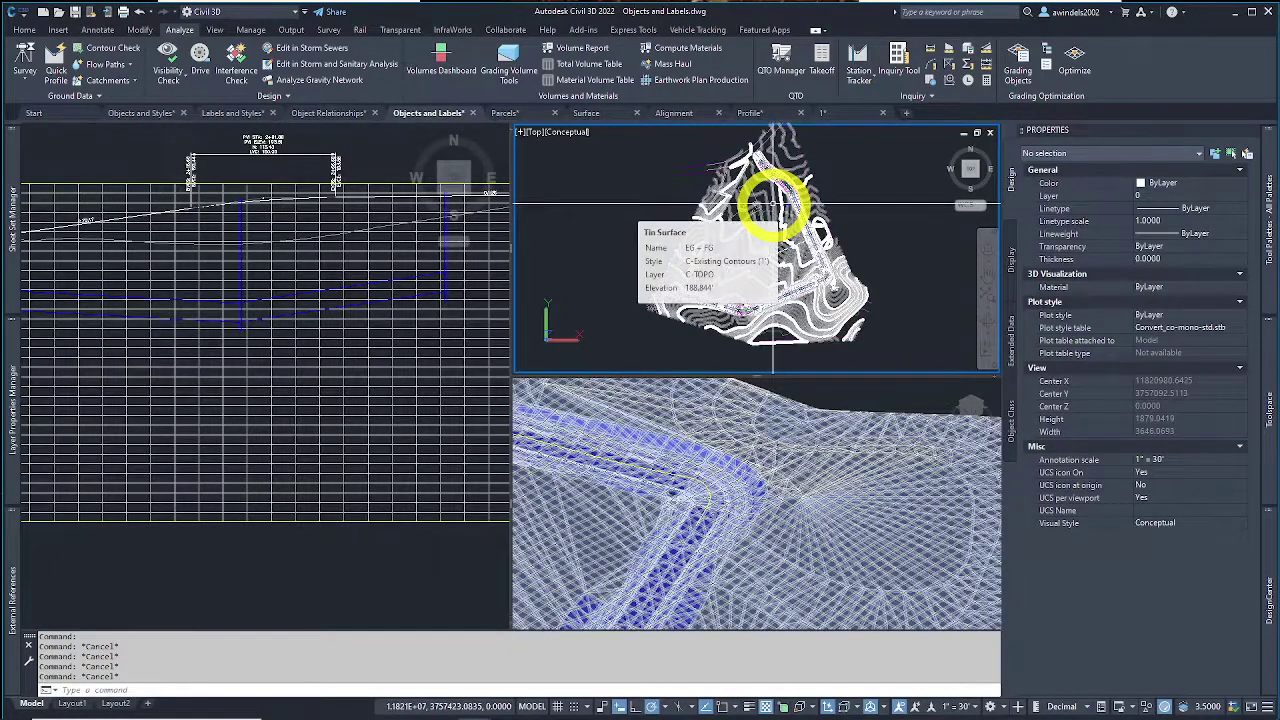
{"action": "mouse_move", "coordinate": [1262, 420]}
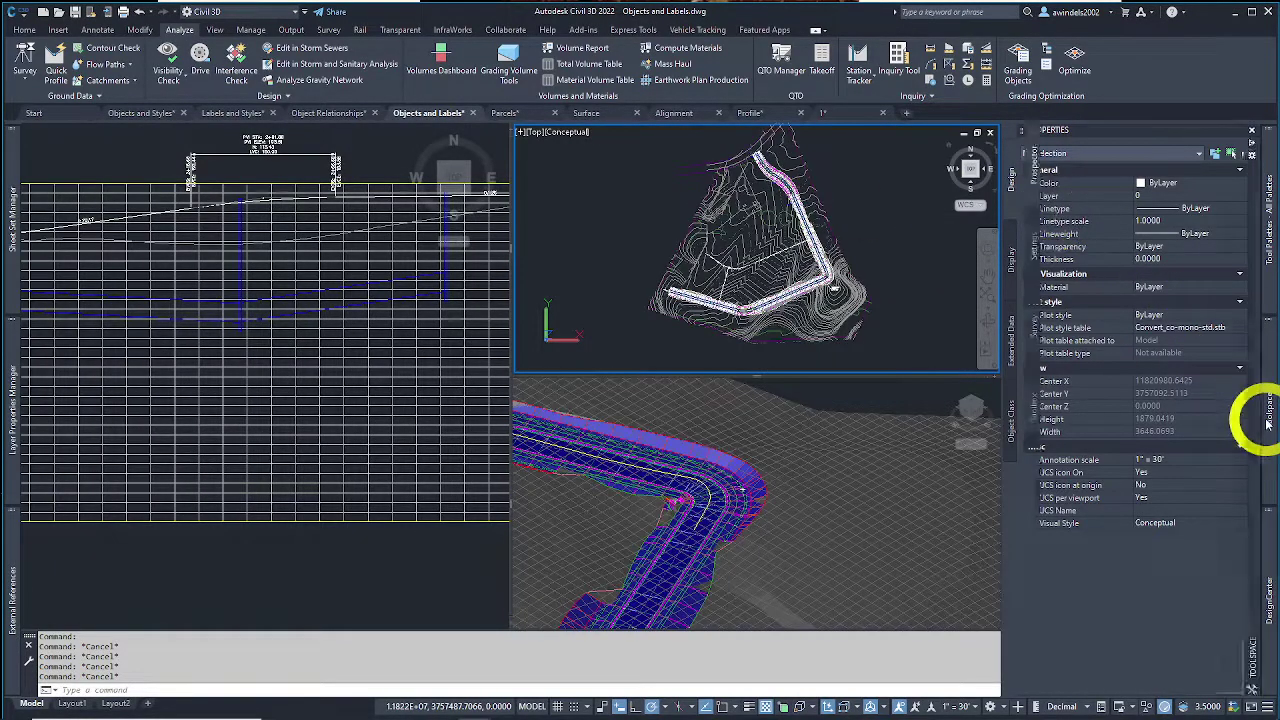
{"action": "left_click", "coordinate": [1140, 428]}
{"action": "right_click", "coordinate": [1105, 428]}
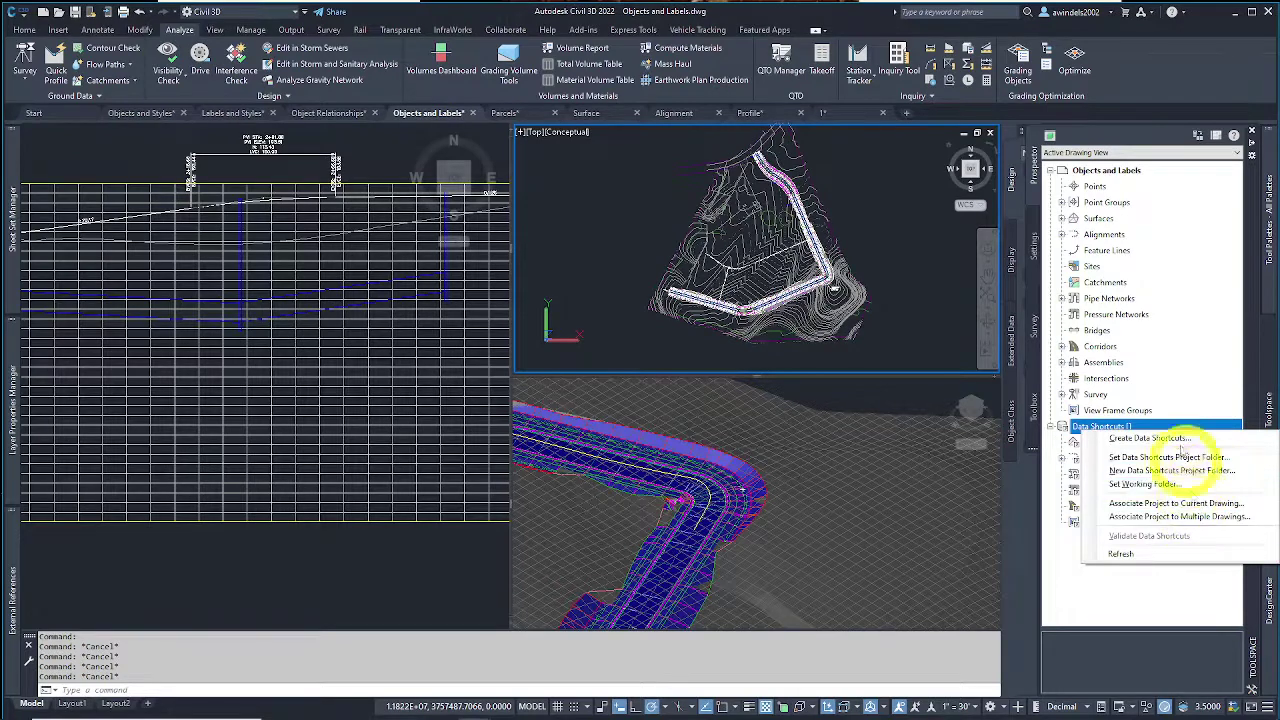
{"action": "left_click", "coordinate": [1180, 440]}
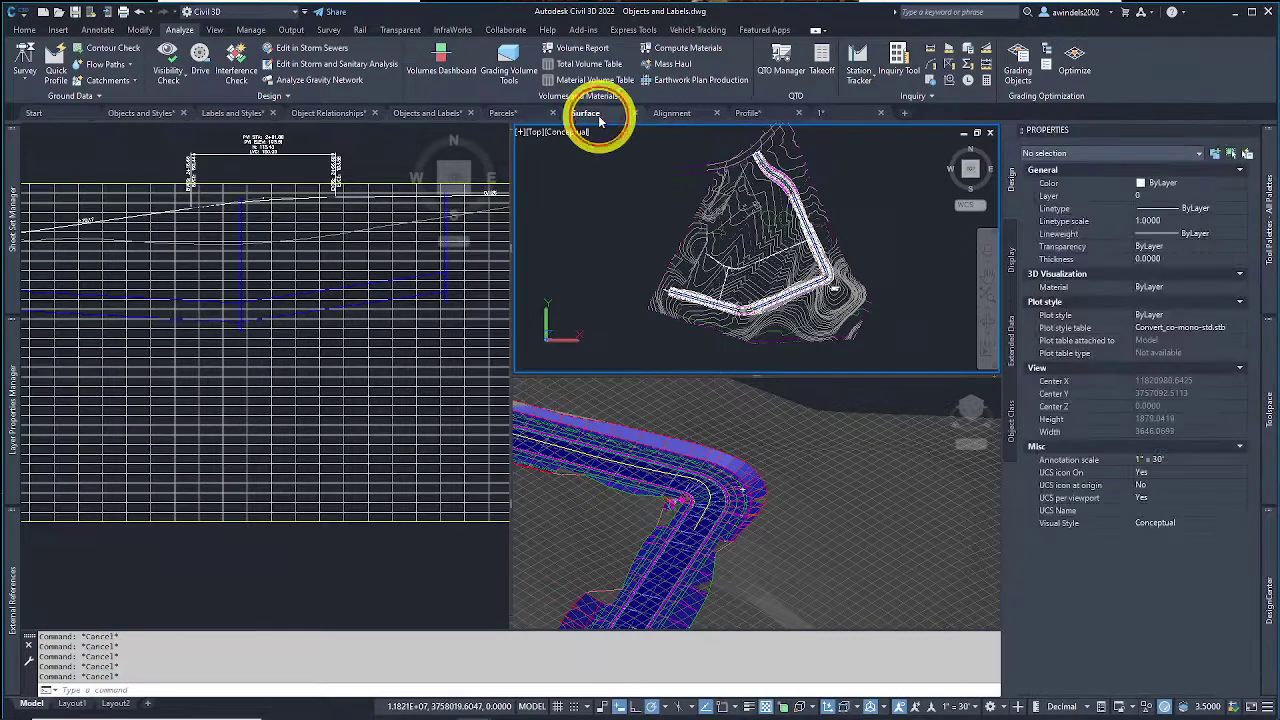
Step: Switch to the Surface drawing, dock the Toolspace so it stays open, and collapse the Properties palette
{"action": "left_click", "coordinate": [590, 113]}
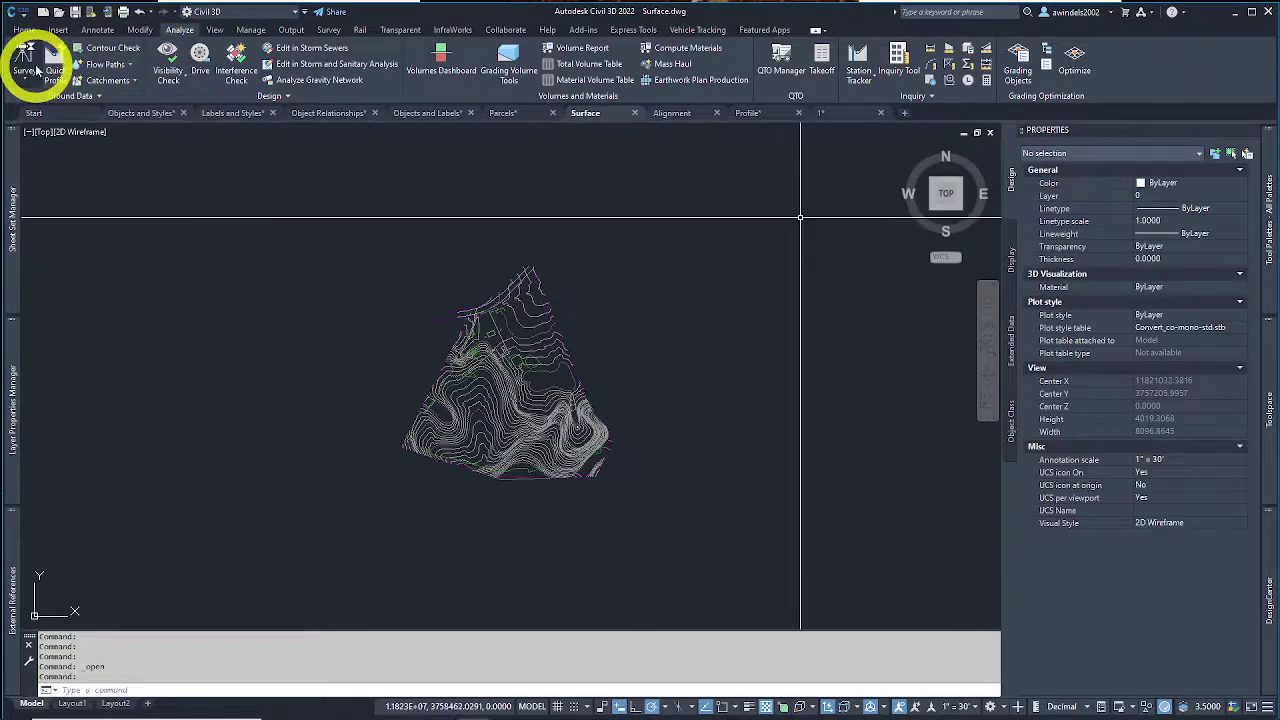
{"action": "left_click", "coordinate": [24, 29]}
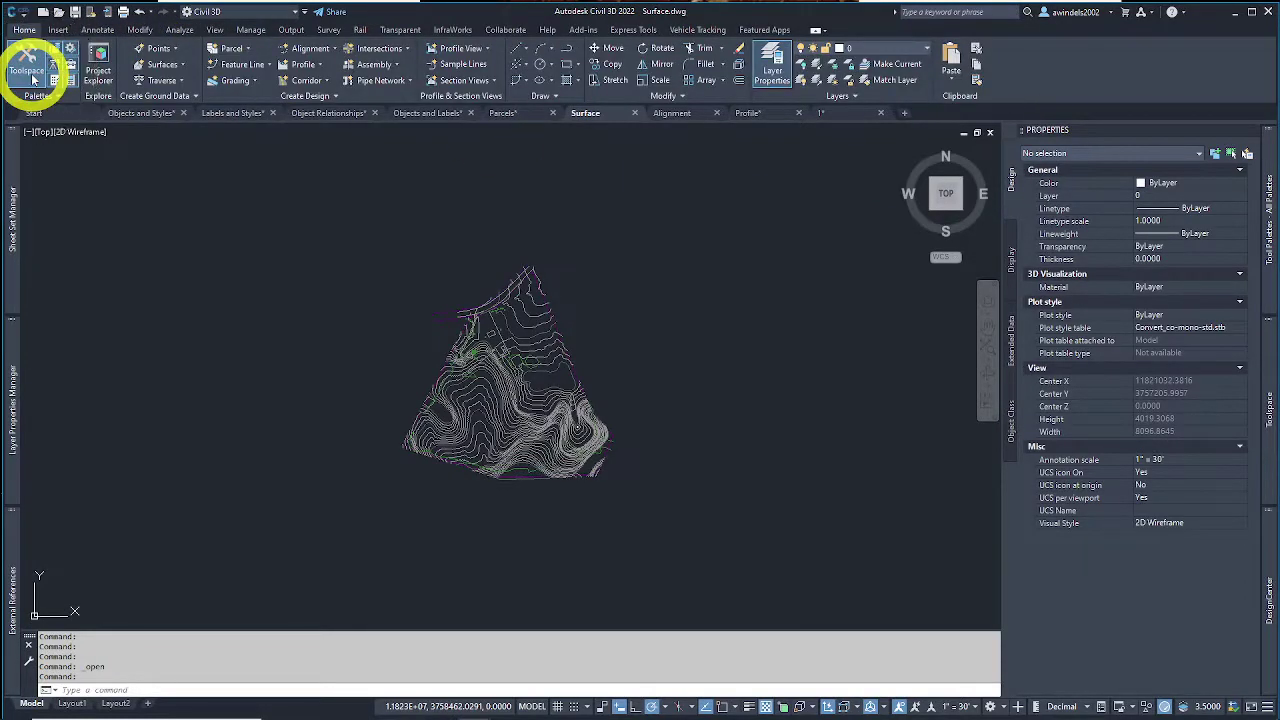
{"action": "mouse_move", "coordinate": [1268, 420]}
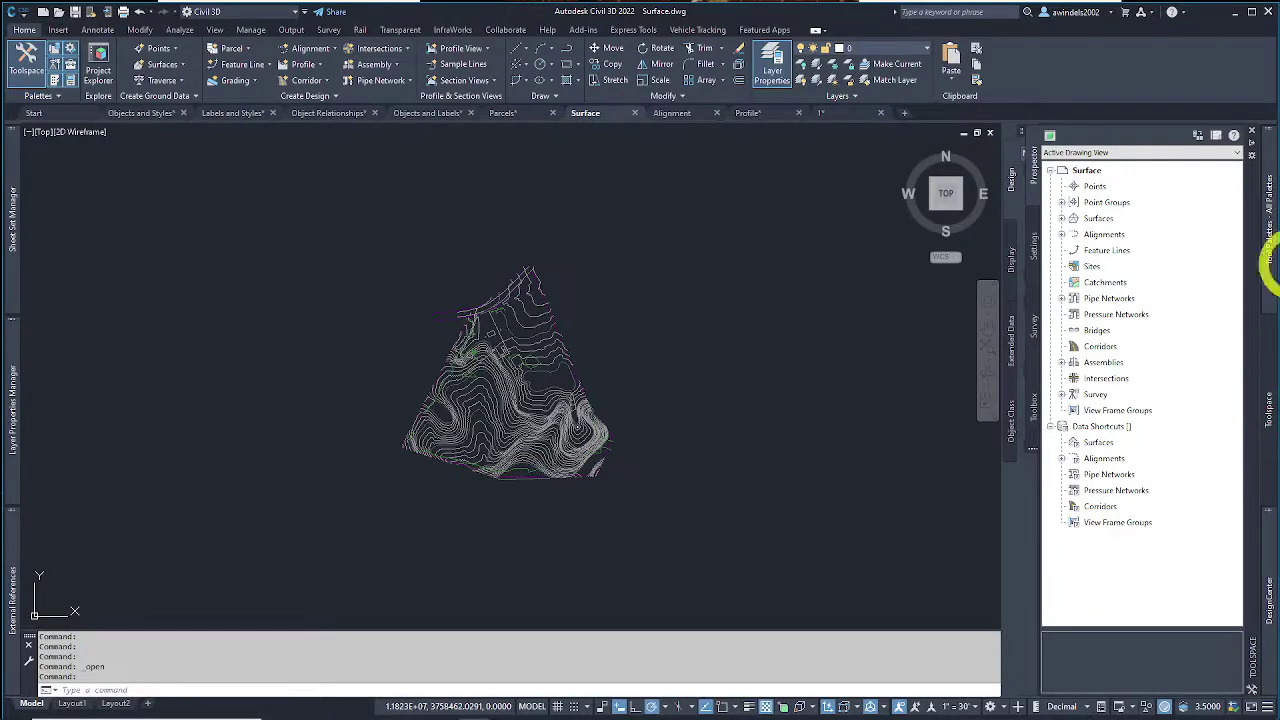
{"action": "left_click", "coordinate": [1252, 147]}
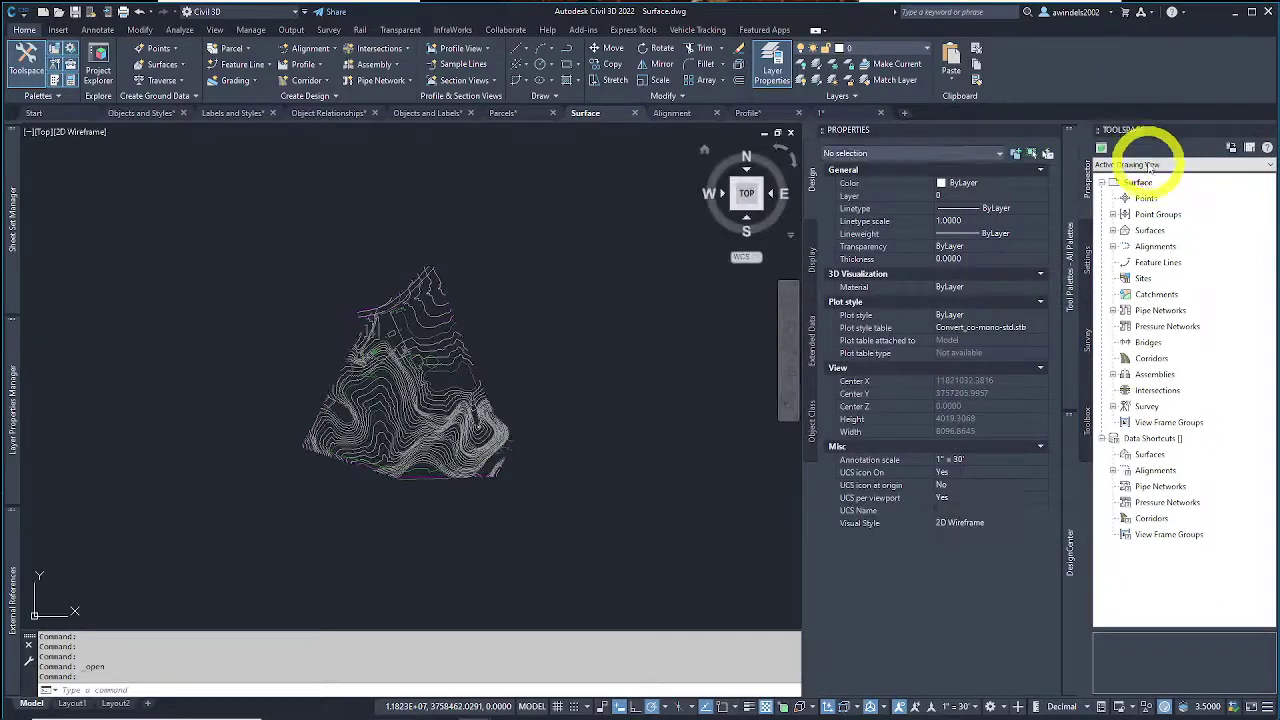
{"action": "left_click", "coordinate": [1040, 132]}
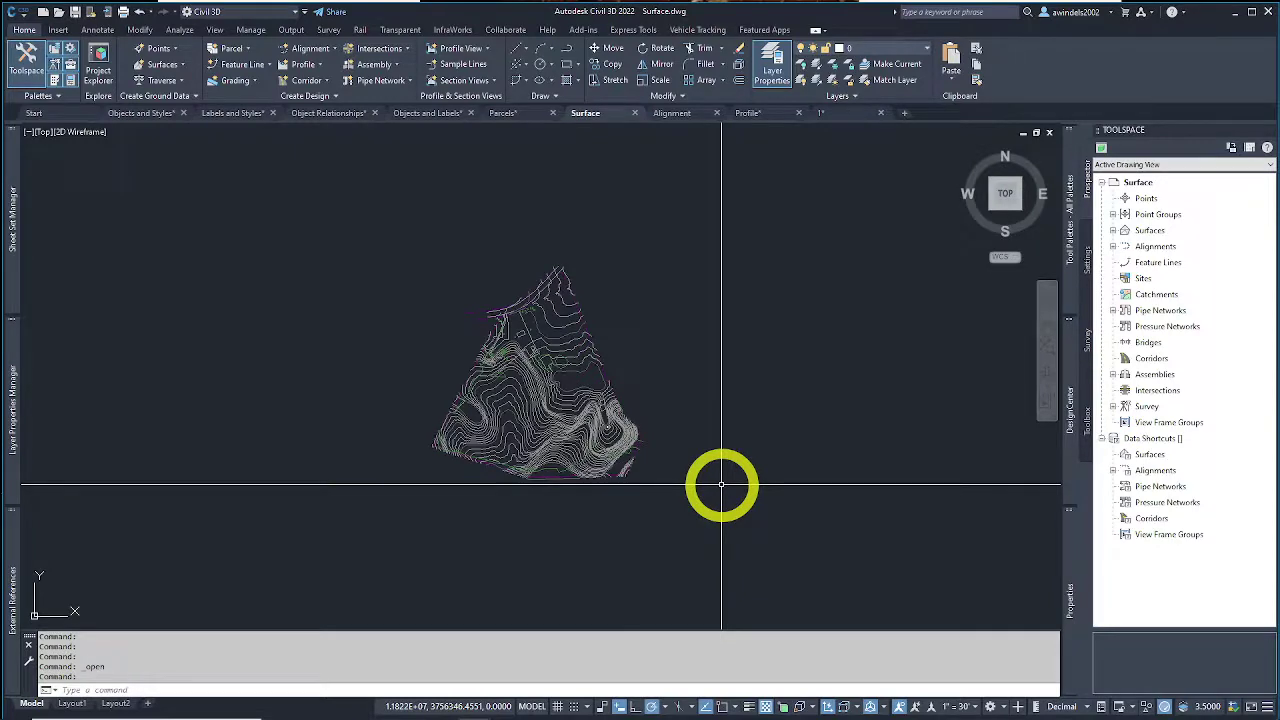
Step: Inspect the existing ground contours in the Surface drawing and check the Data Shortcuts creation and project folder commands
{"action": "right_click", "coordinate": [1166, 439]}
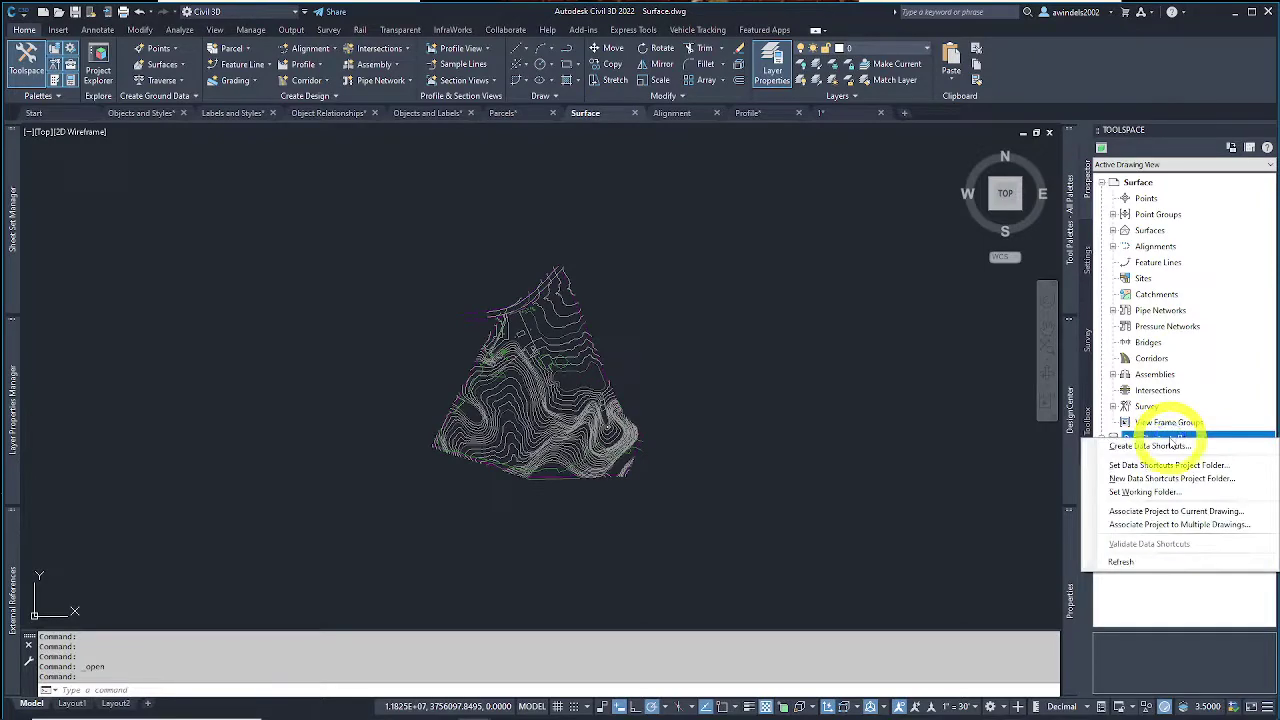
{"action": "key", "text": "Escape"}
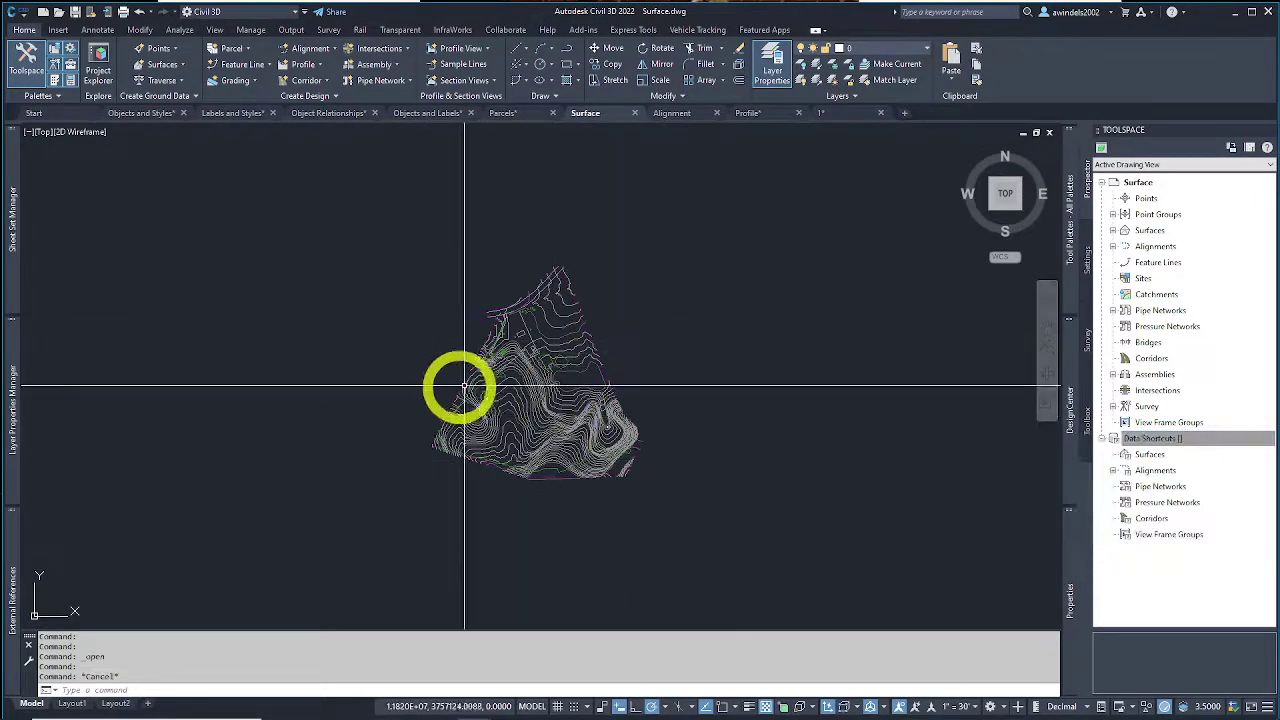
{"action": "scroll", "coordinate": [528, 386], "scroll_direction": "up", "scroll_amount": 4}
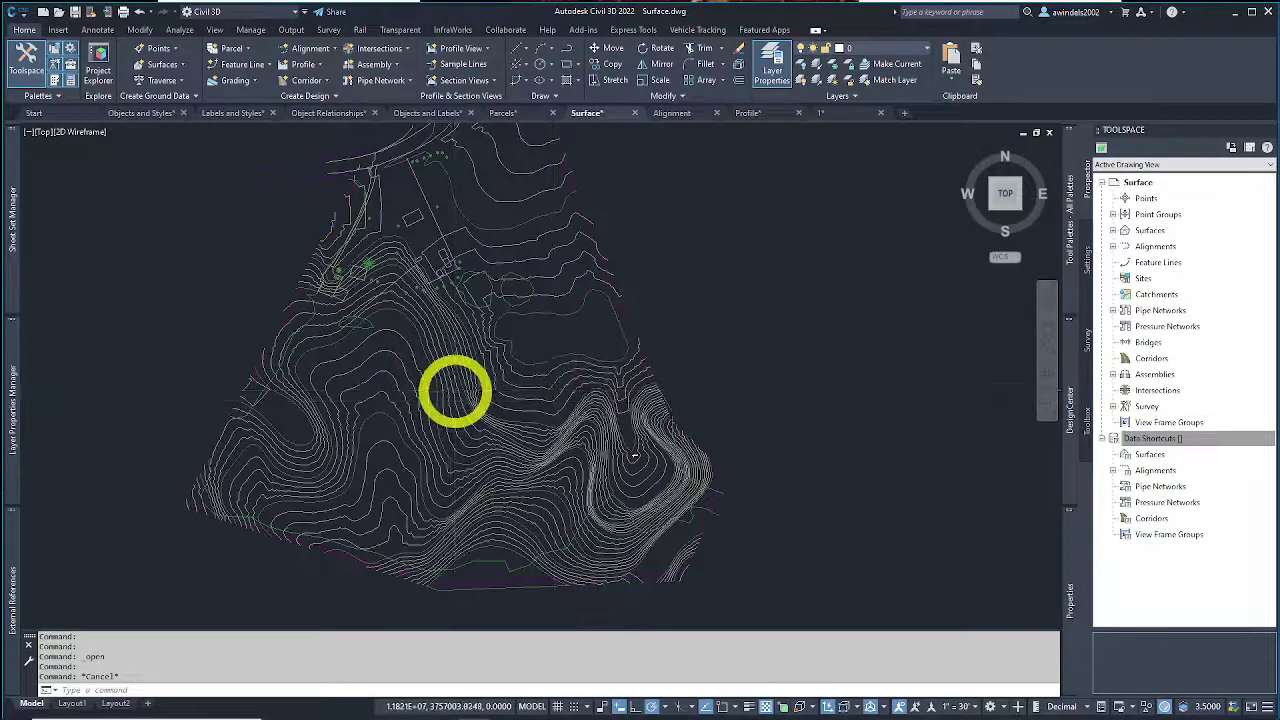
{"action": "scroll", "coordinate": [507, 408], "scroll_direction": "down", "scroll_amount": 2}
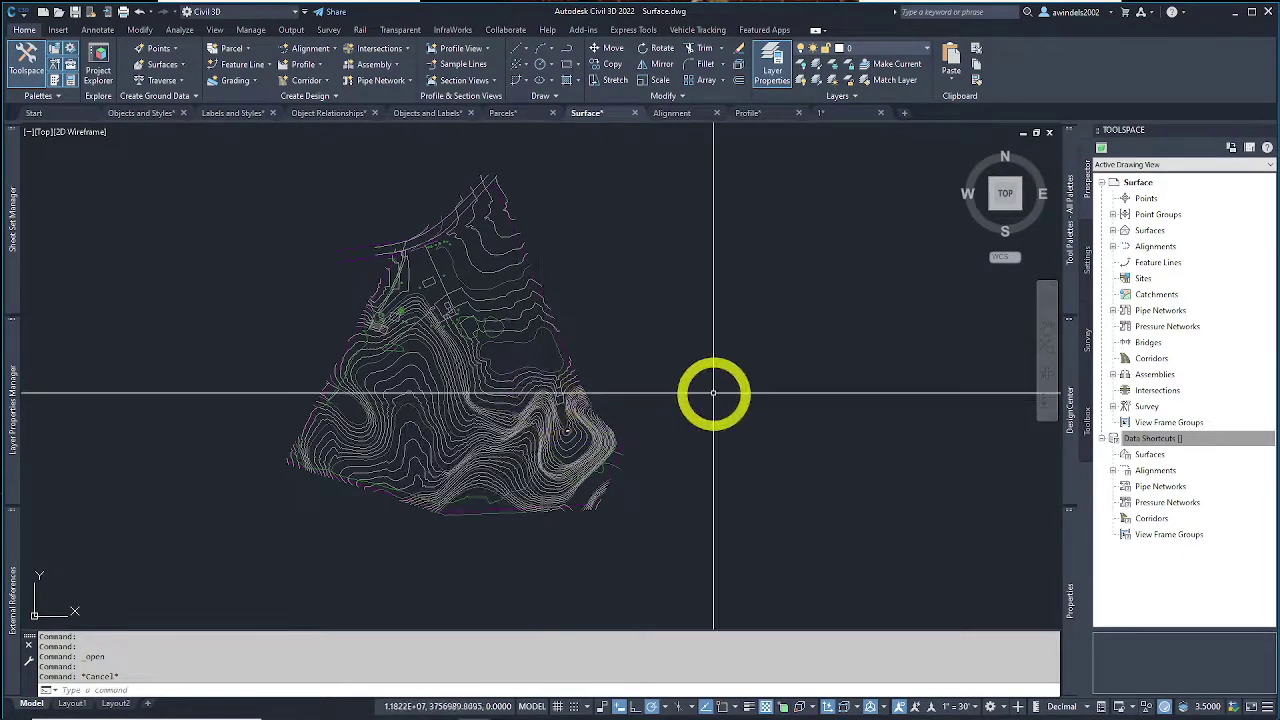
{"action": "right_click", "coordinate": [1140, 438]}
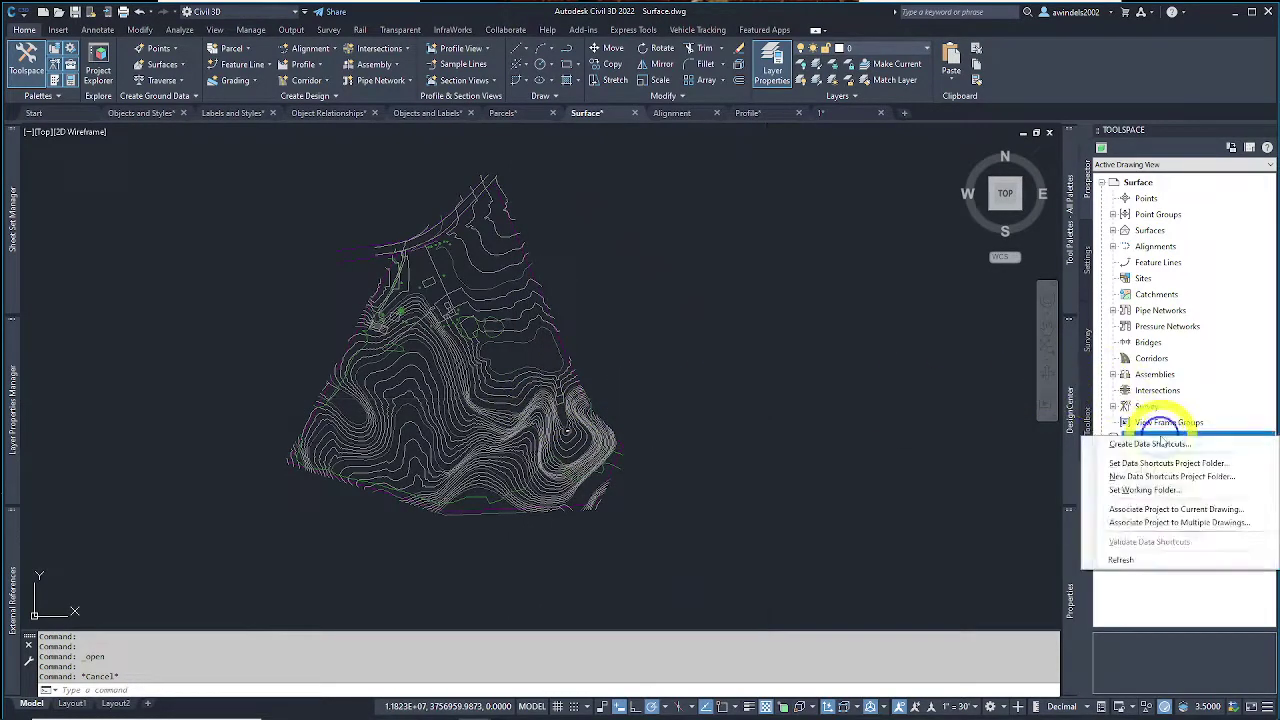
{"action": "left_click", "coordinate": [1207, 446]}
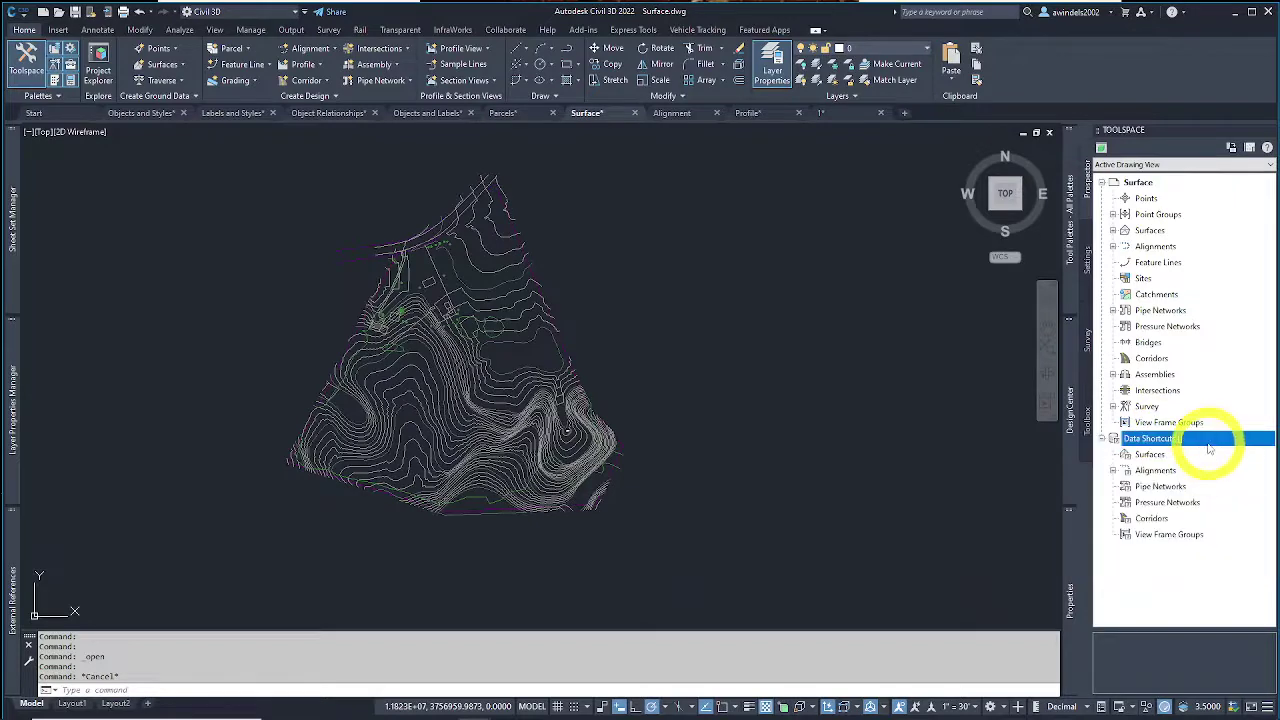
Step: Start setting the data shortcuts working folder and browse through DDNS245 Civil Drafting, 5_Labs and Ch 02 Lab Files to the FOR VIDEO folder
{"action": "right_click", "coordinate": [1210, 442]}
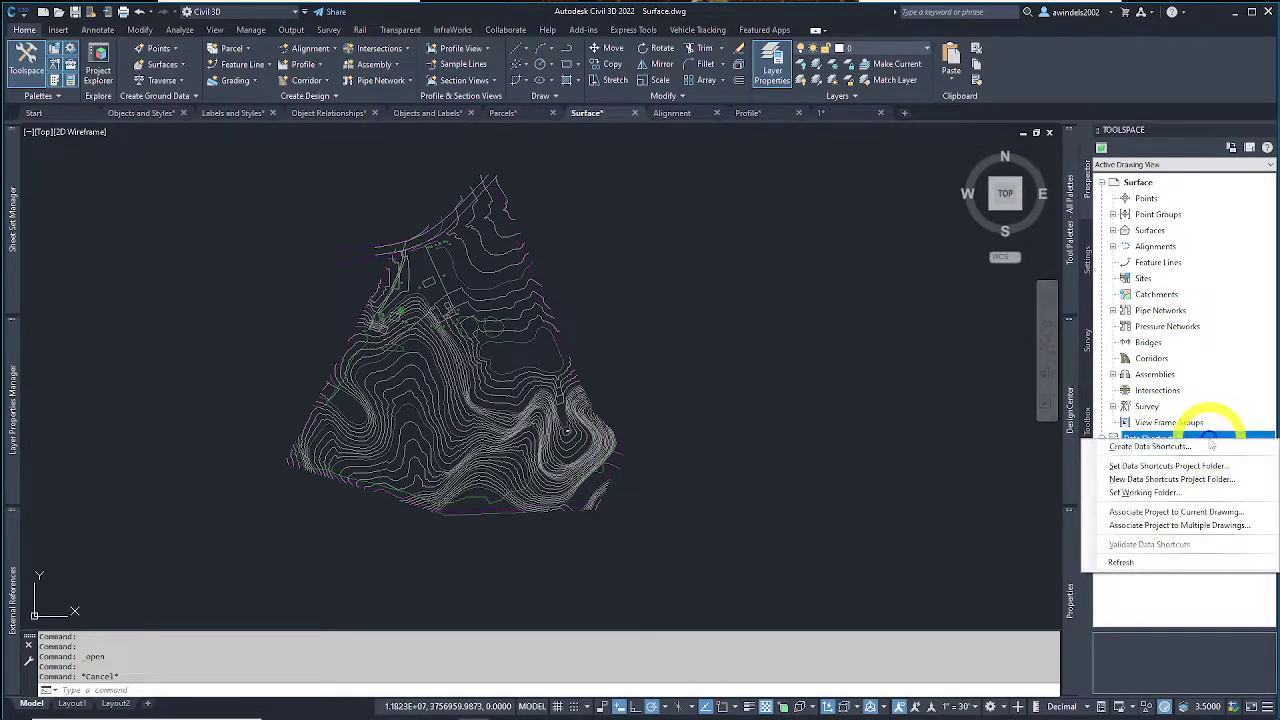
{"action": "left_click", "coordinate": [1240, 490]}
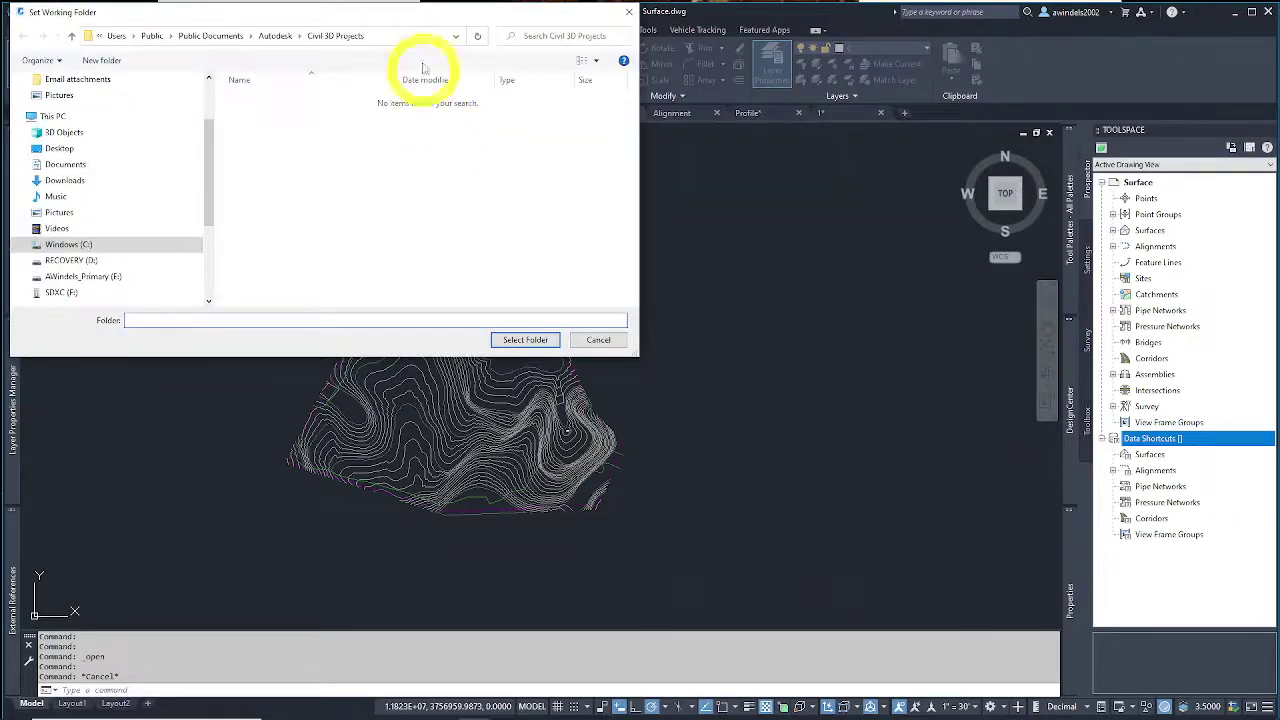
{"action": "left_click_drag", "start_coordinate": [403, 22], "coordinate": [478, 87]}
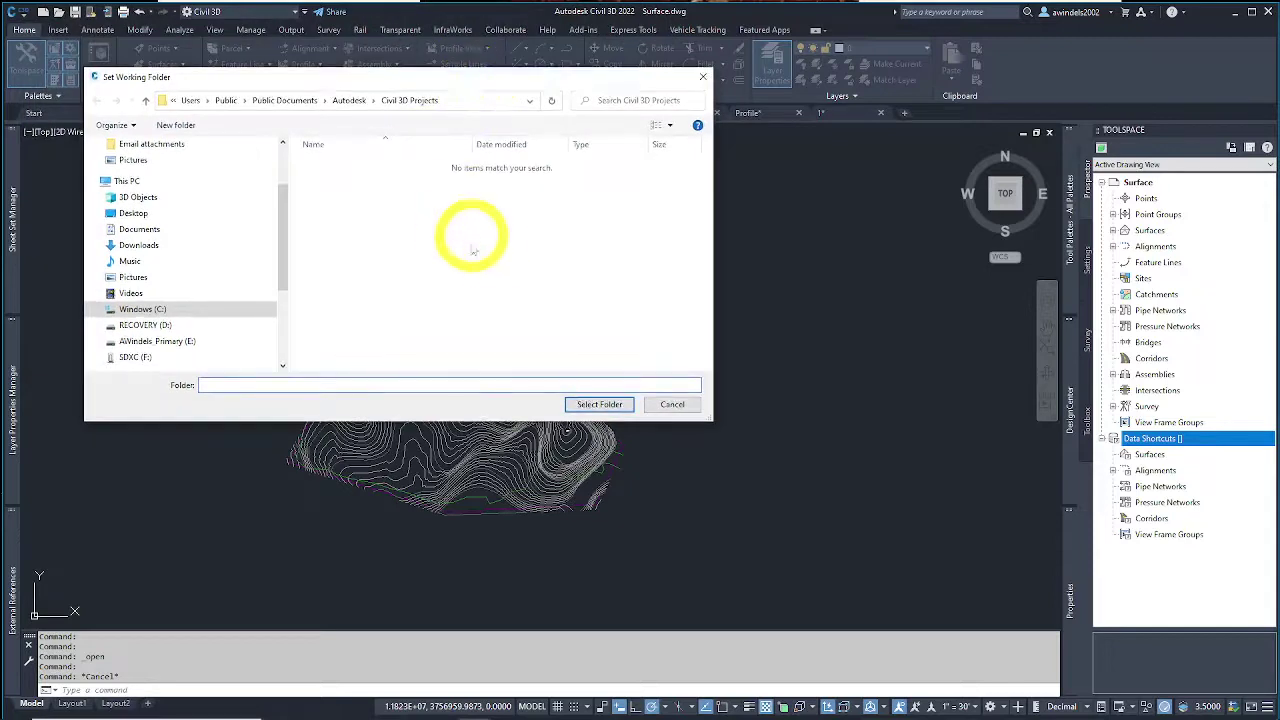
{"action": "left_click", "coordinate": [150, 341]}
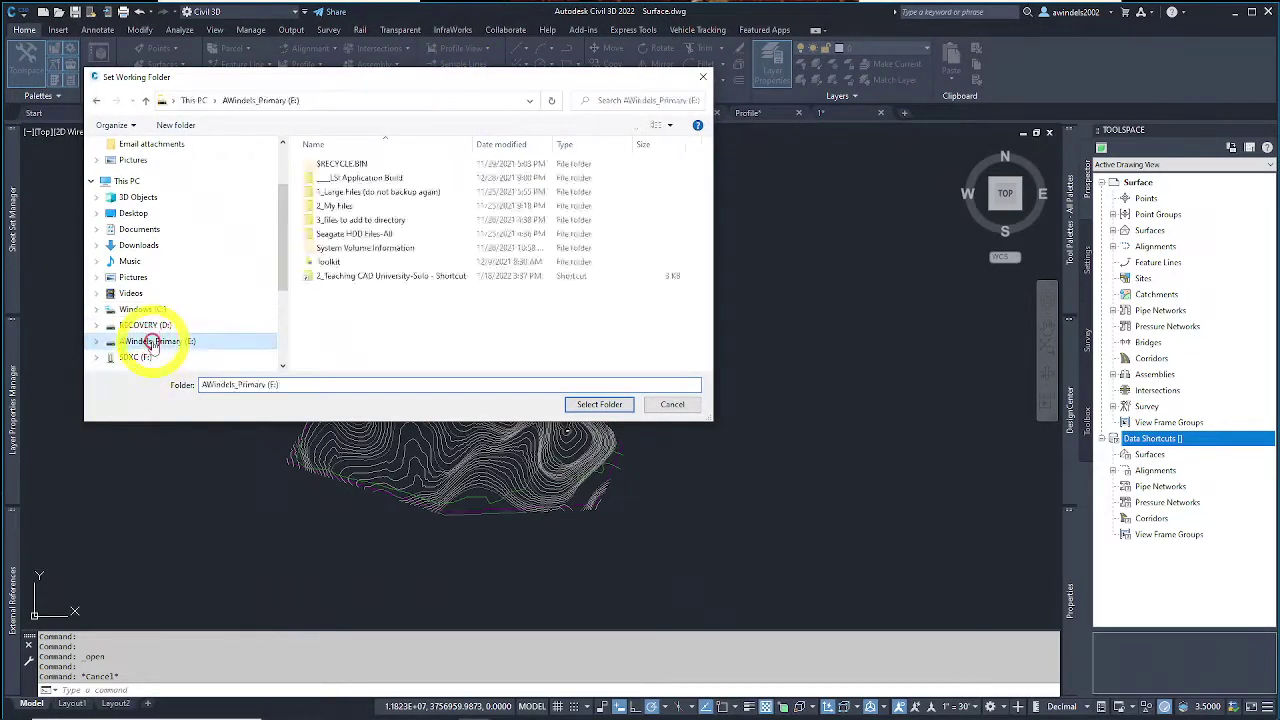
{"action": "double_click", "coordinate": [343, 277]}
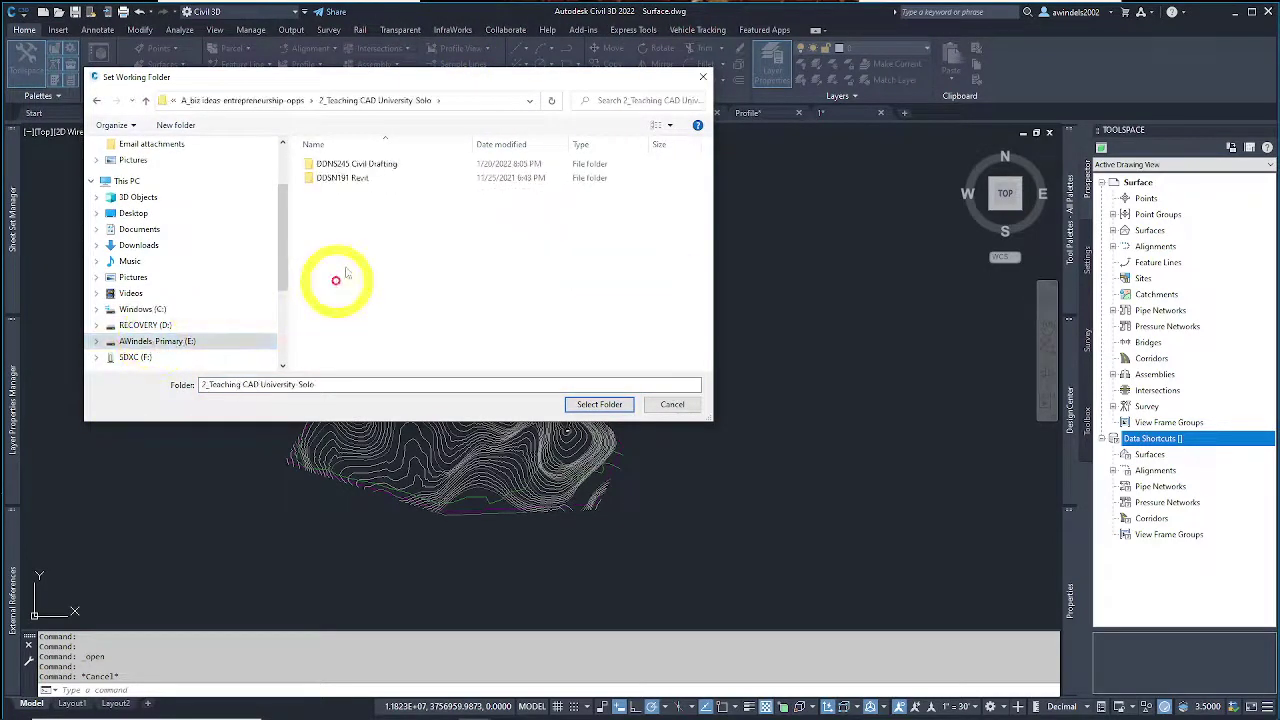
{"action": "double_click", "coordinate": [361, 166]}
{"action": "left_click", "coordinate": [384, 262]}
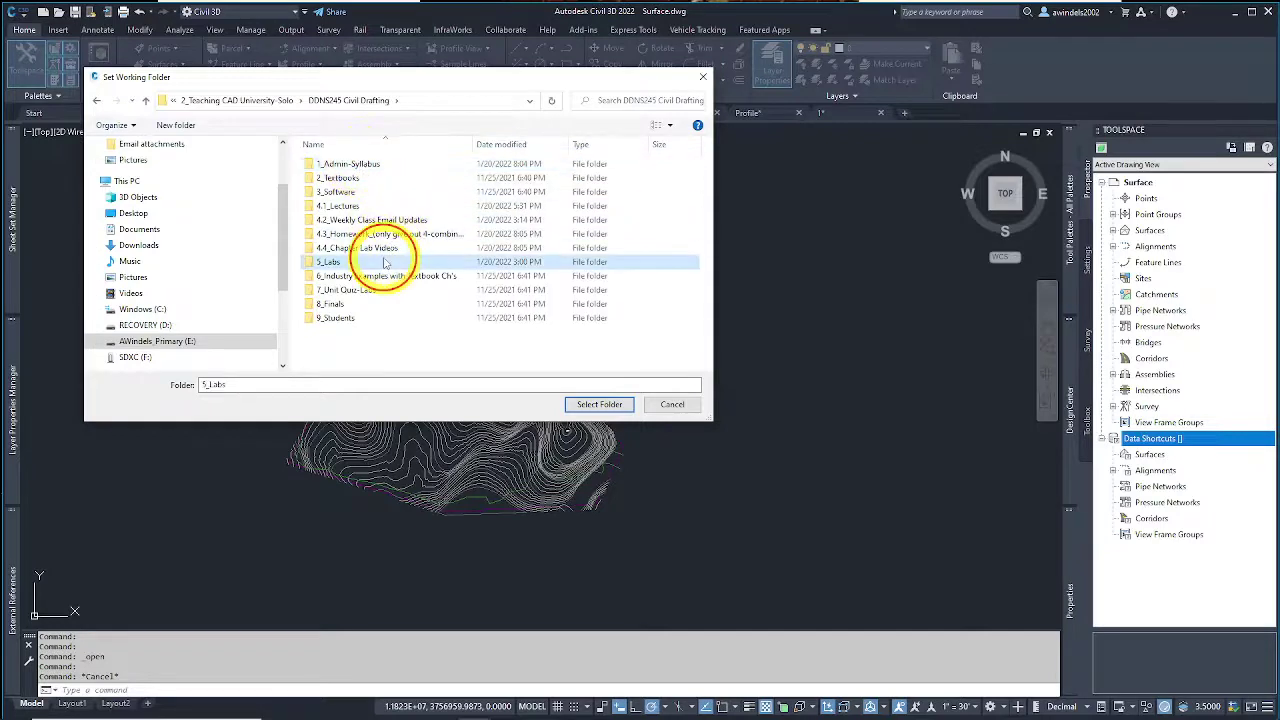
{"action": "double_click", "coordinate": [384, 262]}
{"action": "double_click", "coordinate": [378, 178]}
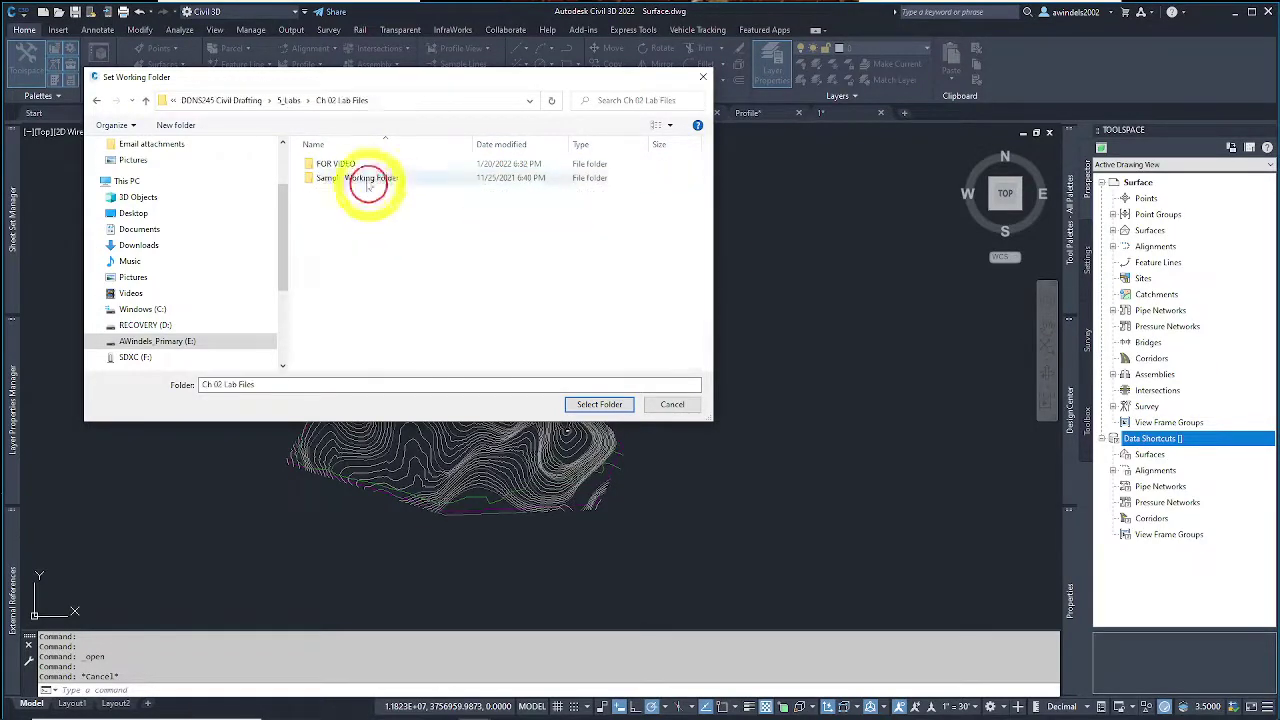
{"action": "double_click", "coordinate": [345, 166]}
Step: Check the contents of Sample Working Folder inside FOR VIDEO and set it as the data shortcuts working folder
{"action": "left_click", "coordinate": [363, 168]}
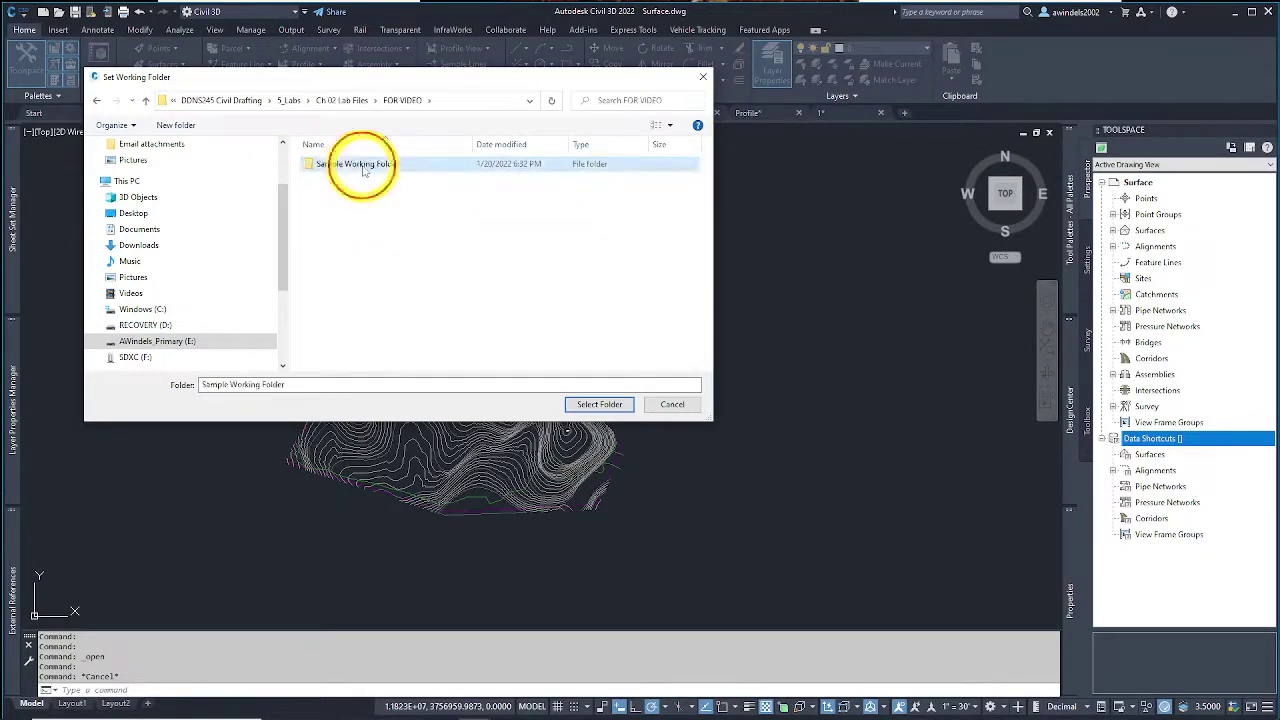
{"action": "left_click", "coordinate": [363, 170]}
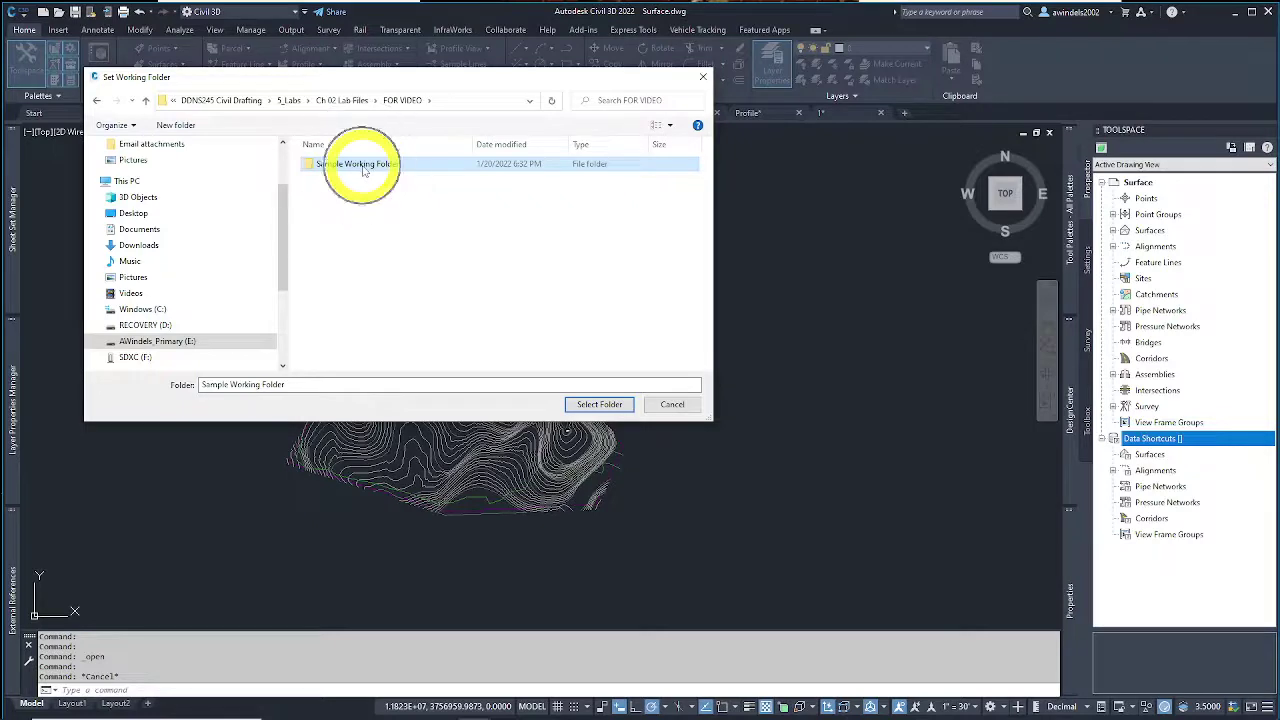
{"action": "double_click", "coordinate": [363, 170]}
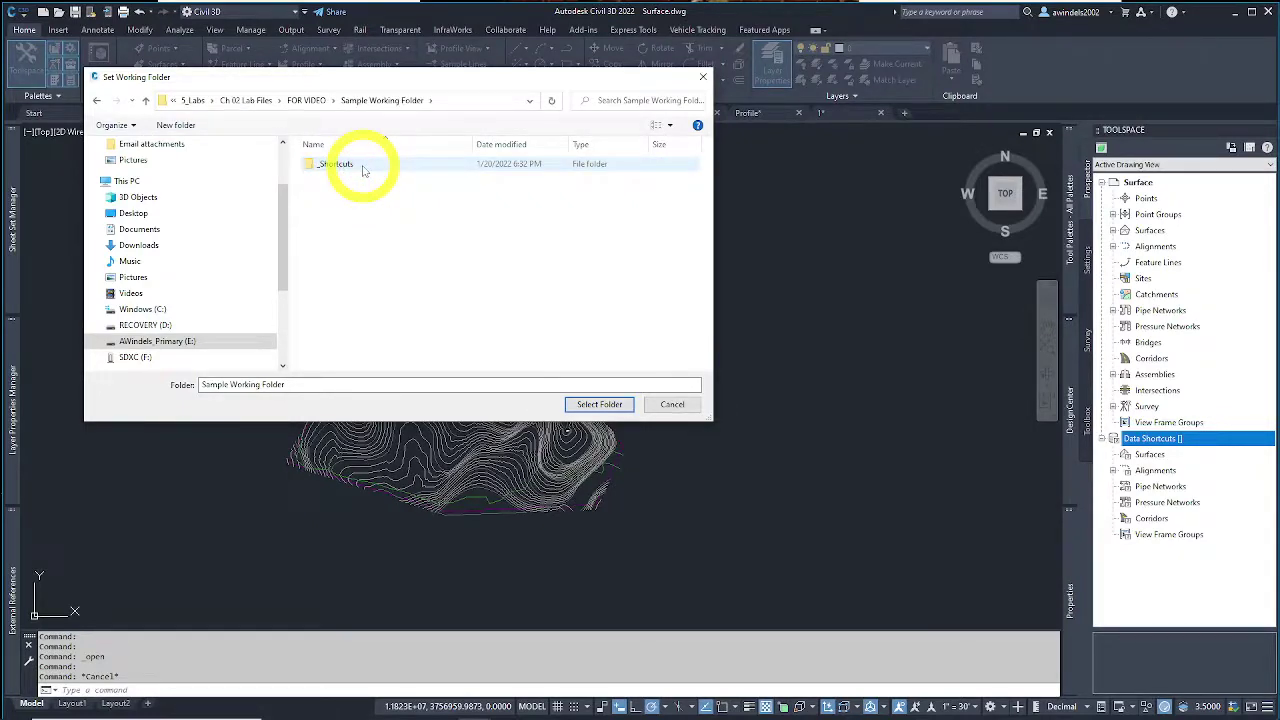
{"action": "key", "text": "alt+Up"}
{"action": "key", "text": "alt+Up"}
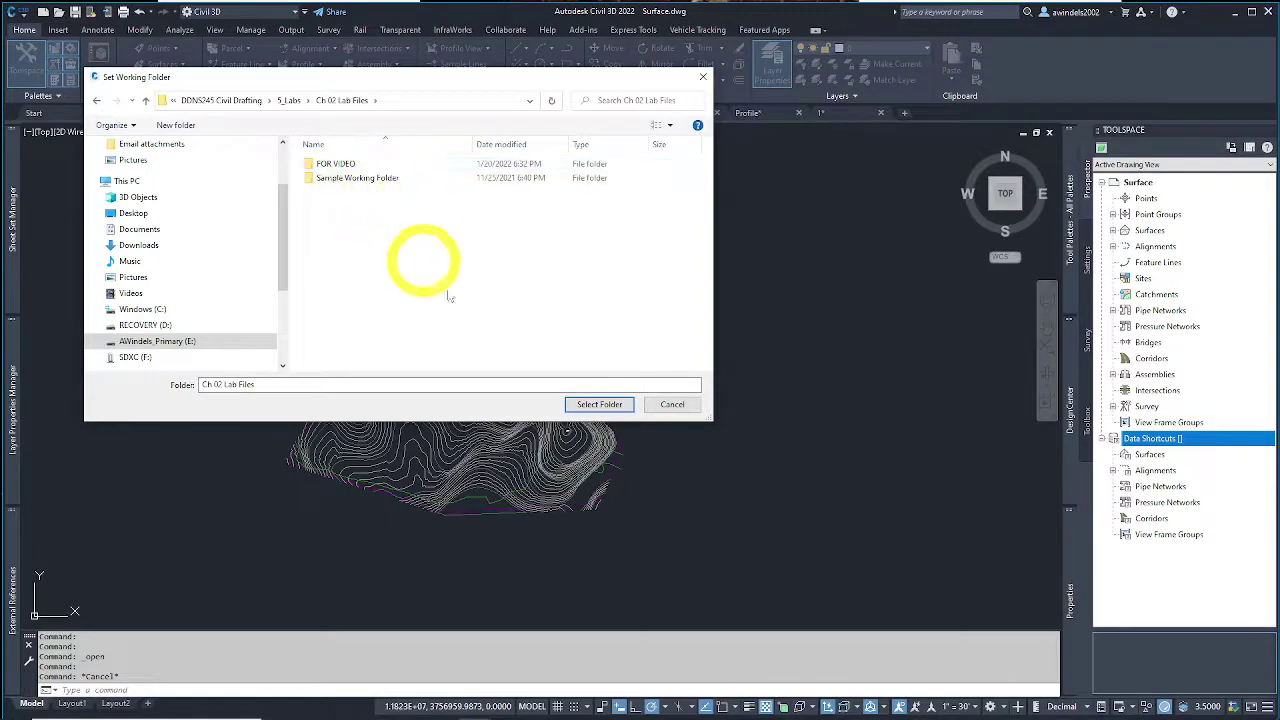
{"action": "left_click", "coordinate": [358, 166]}
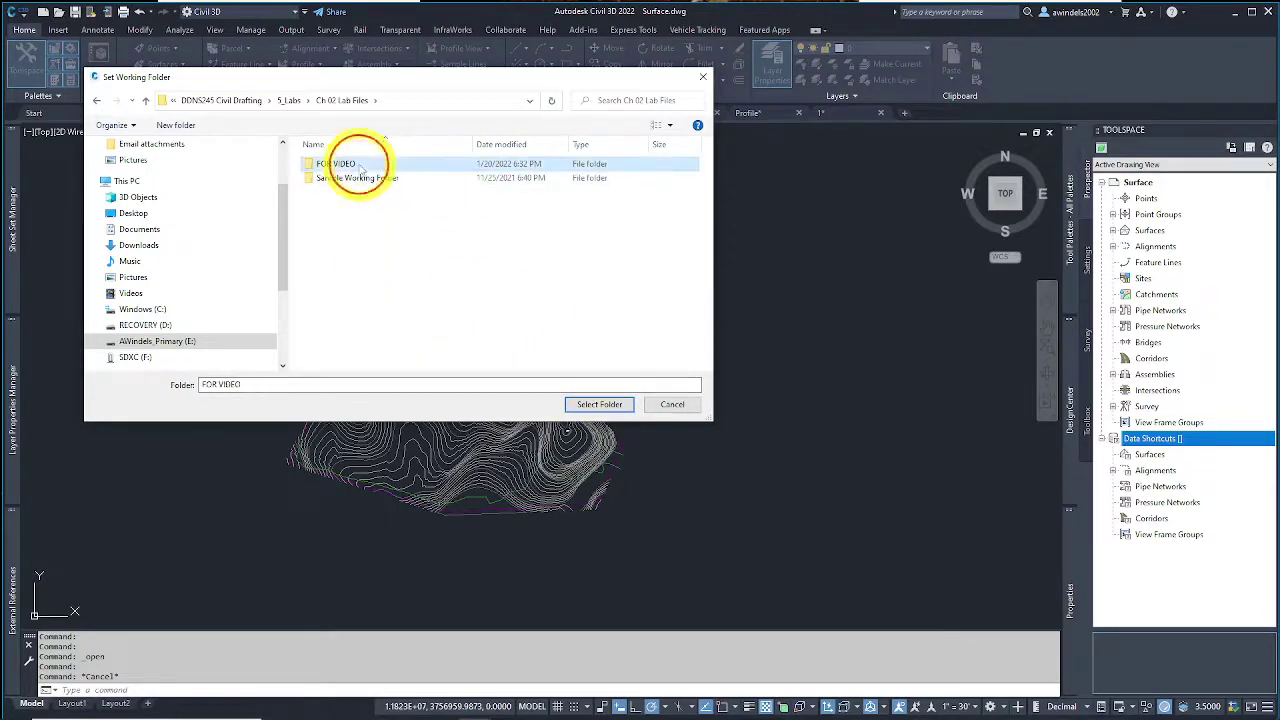
{"action": "double_click", "coordinate": [358, 166]}
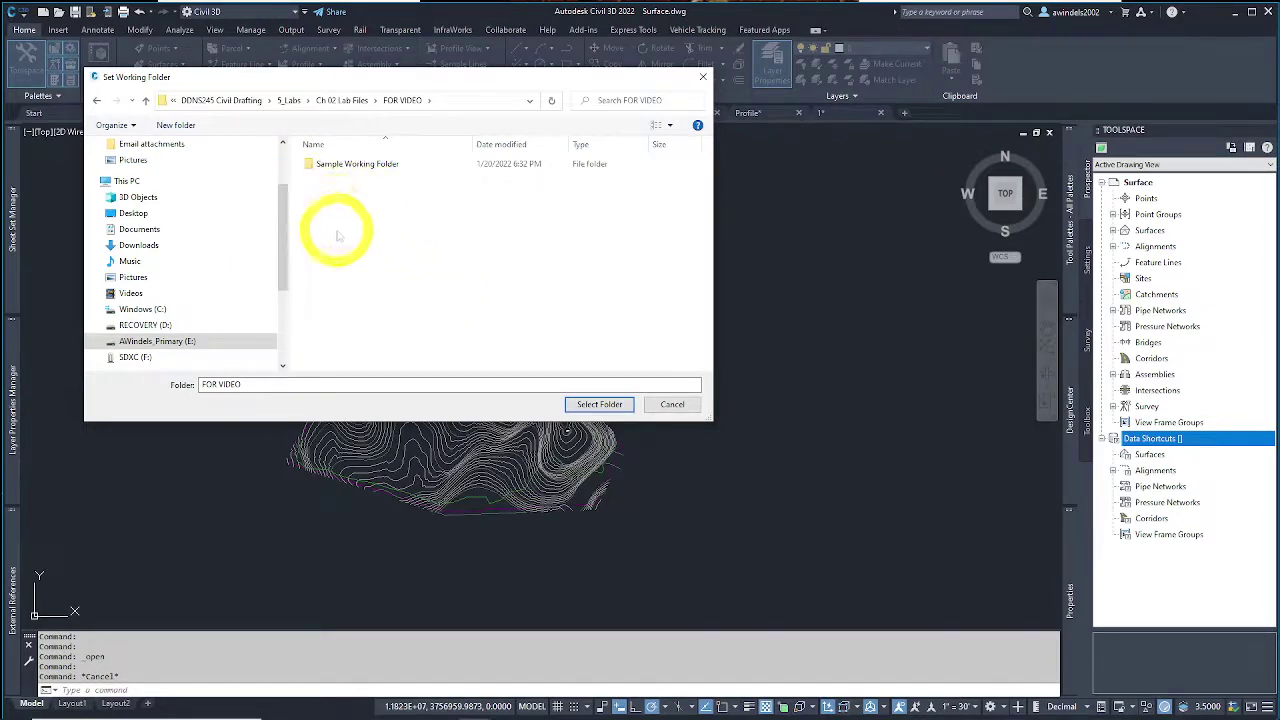
{"action": "left_click", "coordinate": [360, 166]}
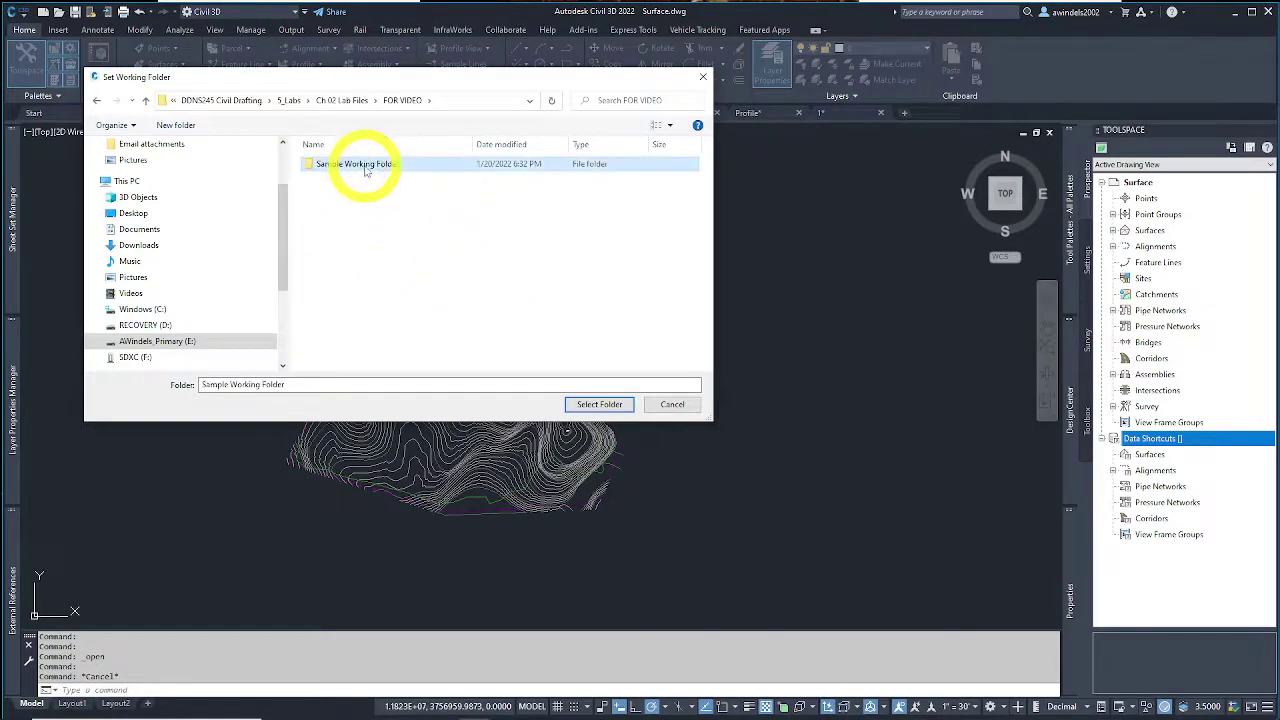
{"action": "left_click", "coordinate": [607, 406]}
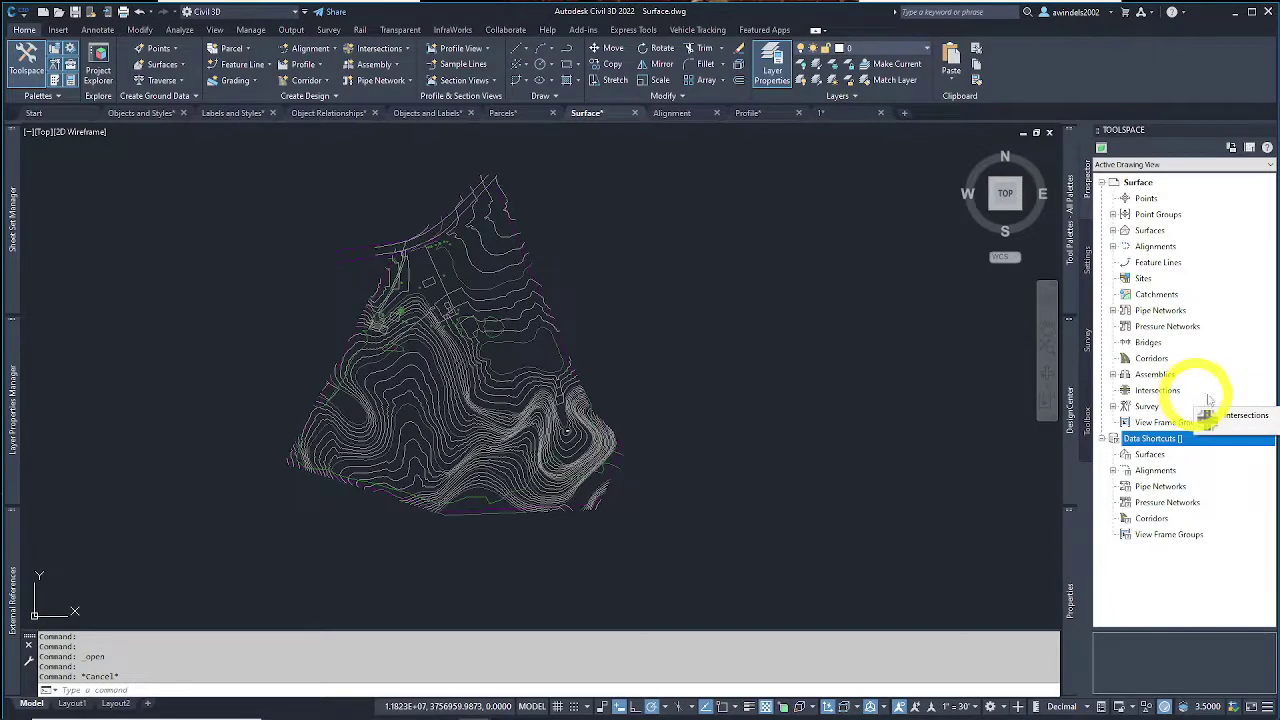
Step: Create a new data shortcuts project folder named Sample Project plus the author's first name, without a description or project template
{"action": "right_click", "coordinate": [1208, 441]}
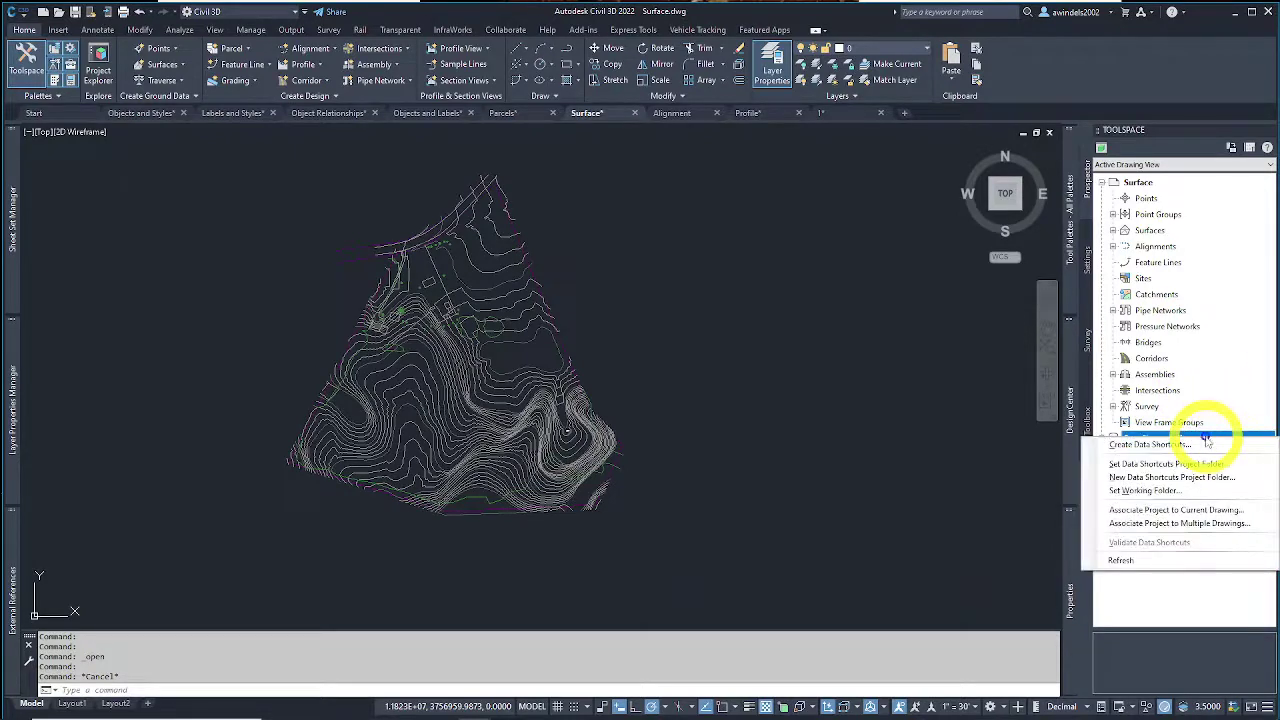
{"action": "left_click", "coordinate": [1235, 479]}
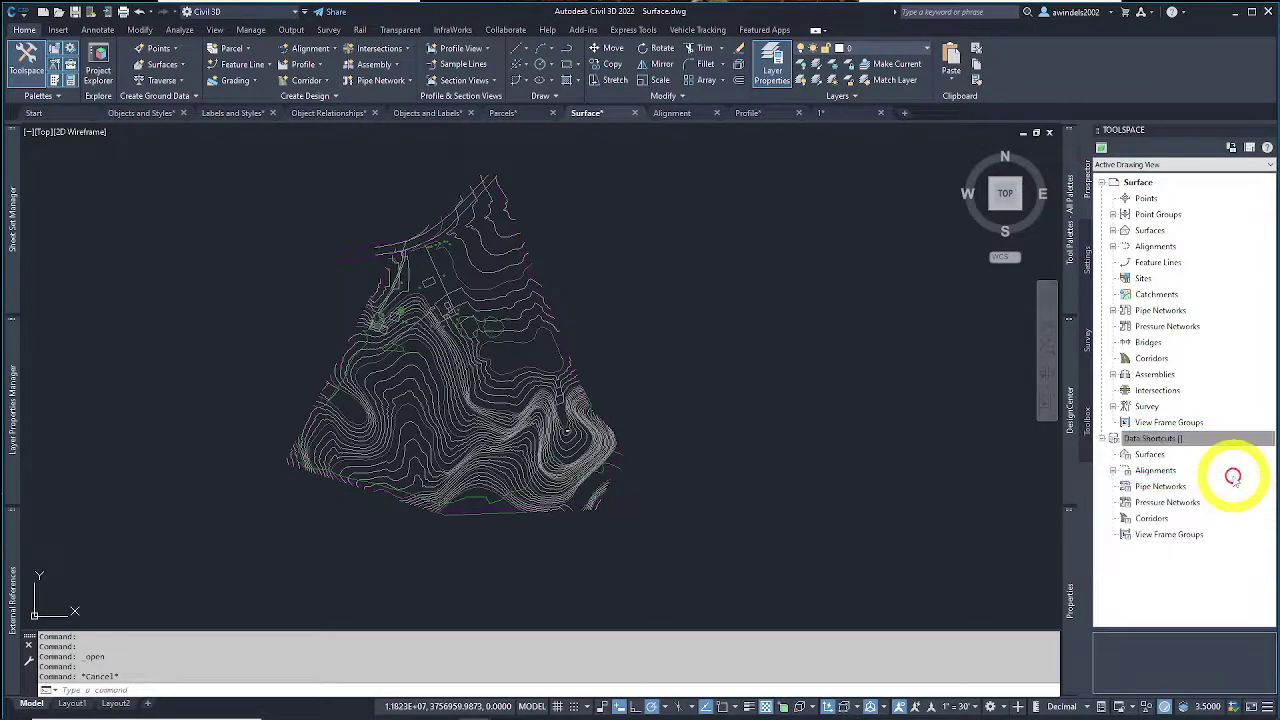
{"action": "left_click", "coordinate": [649, 254]}
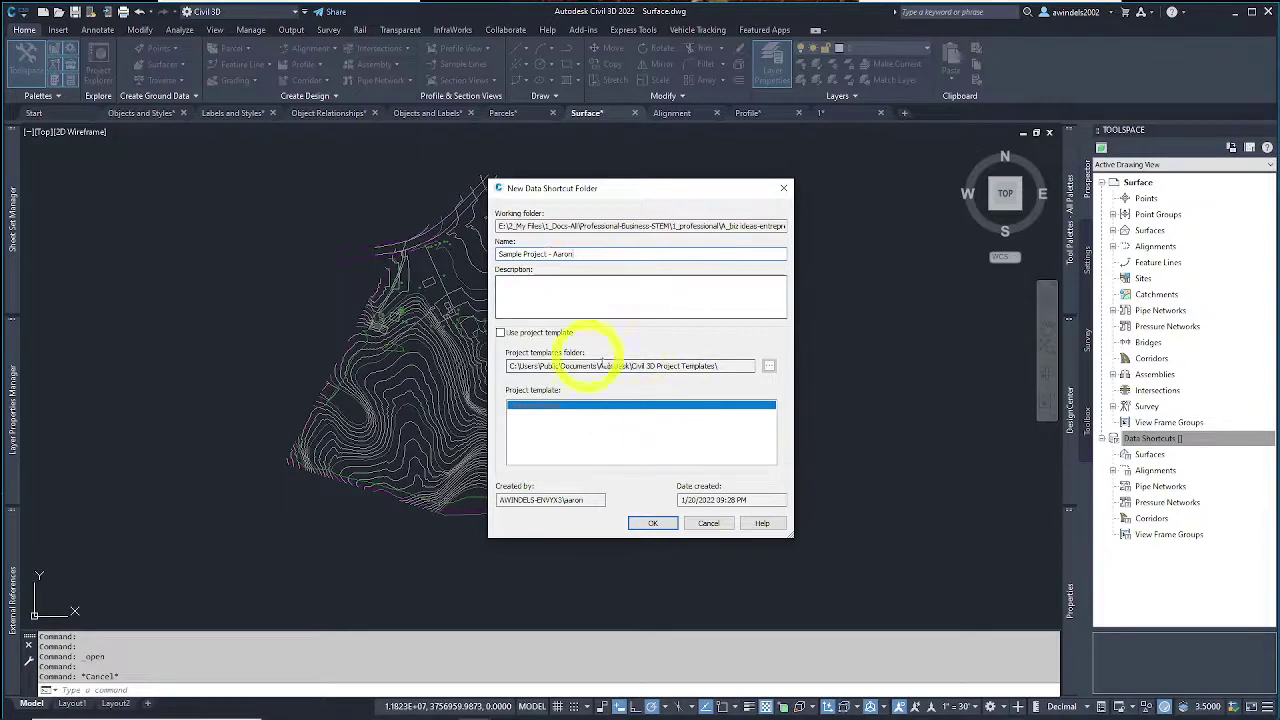
{"action": "left_click", "coordinate": [622, 288]}
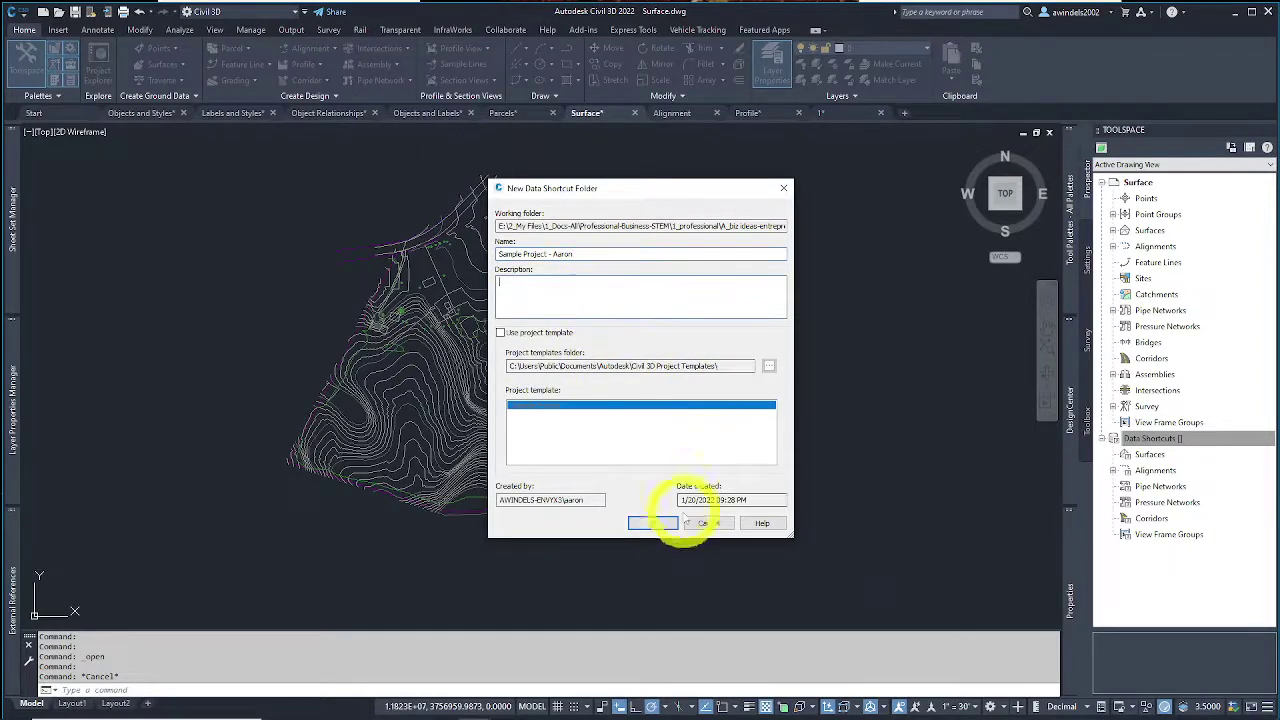
{"action": "left_click", "coordinate": [653, 523]}
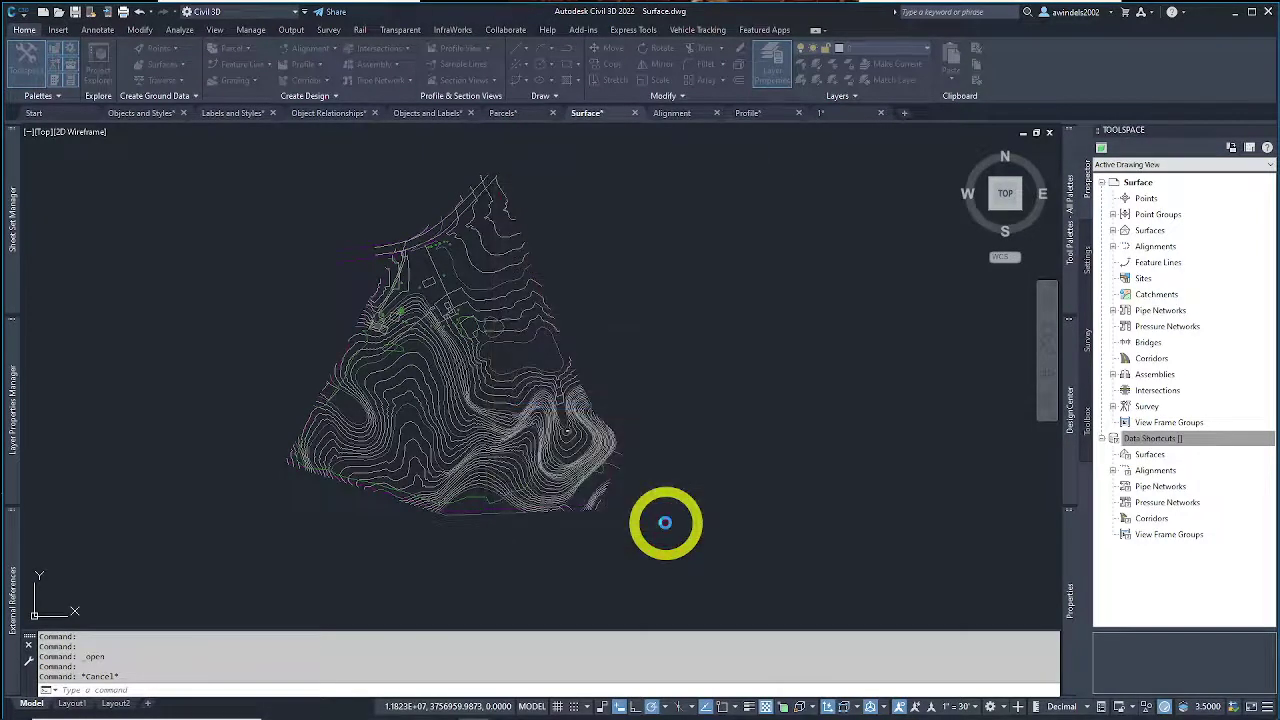
{"action": "left_click", "coordinate": [1232, 440]}
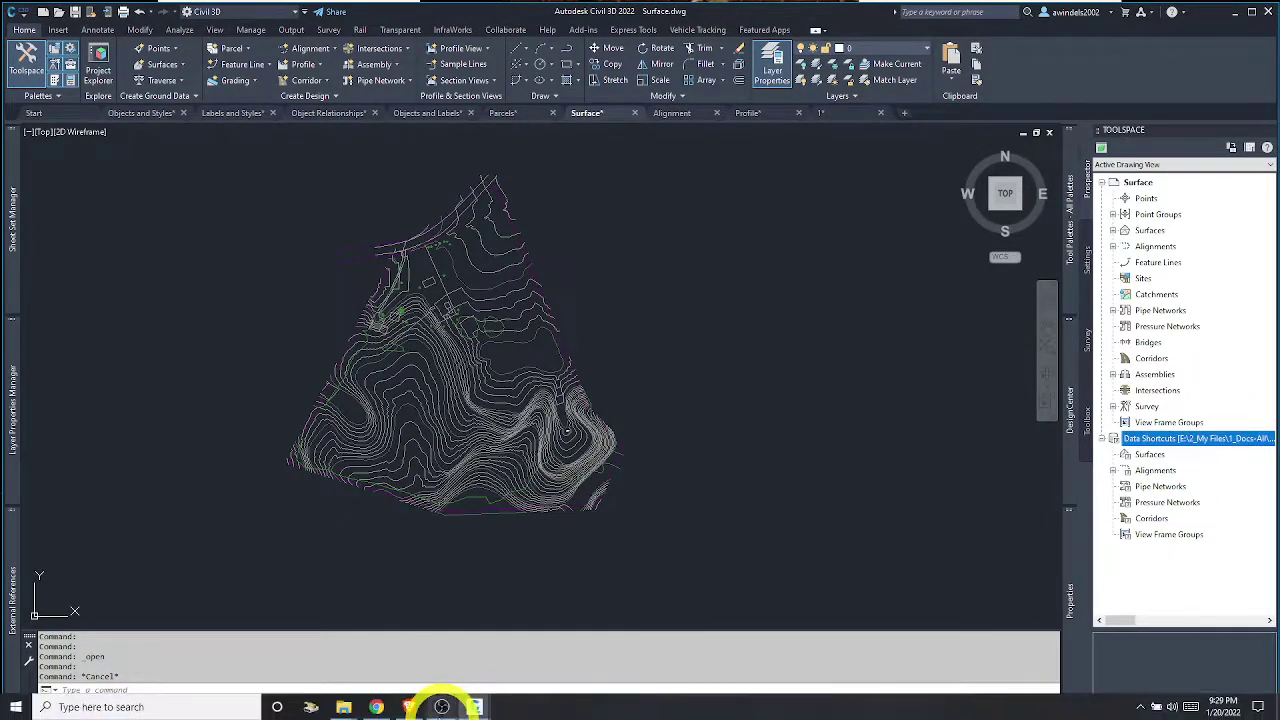
Step: Switch to File Explorer and inspect the new project folder and its _Shortcuts subfolder inside Sample Working Folder, then return to Civil 3D
{"action": "left_click", "coordinate": [343, 706]}
{"action": "mouse_move", "coordinate": [350, 668]}
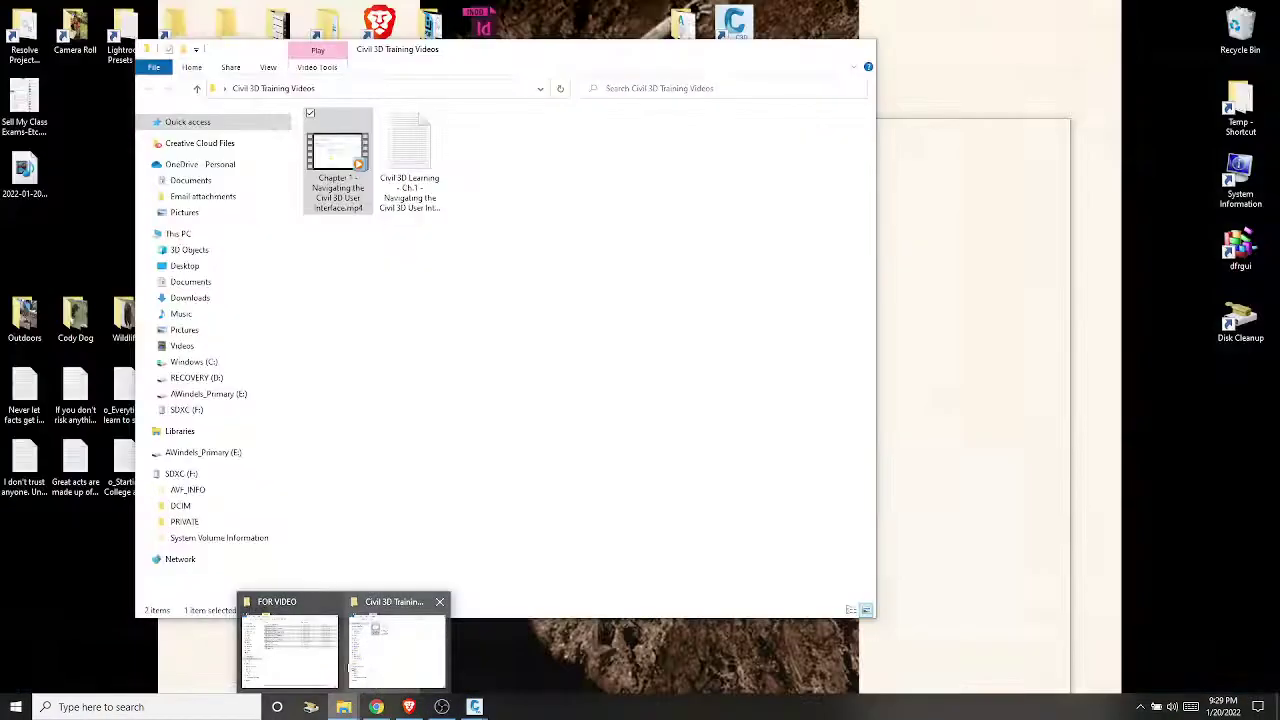
{"action": "left_click", "coordinate": [290, 650]}
{"action": "key", "text": "alt+Up"}
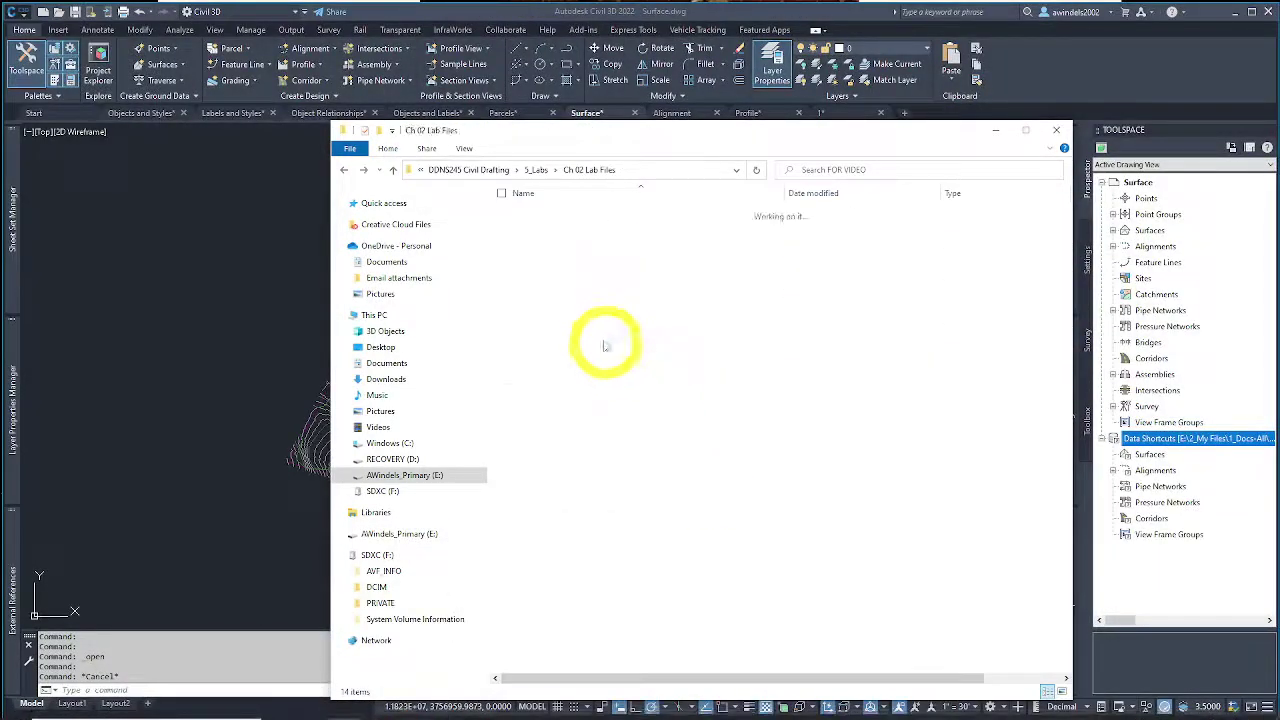
{"action": "double_click", "coordinate": [548, 213]}
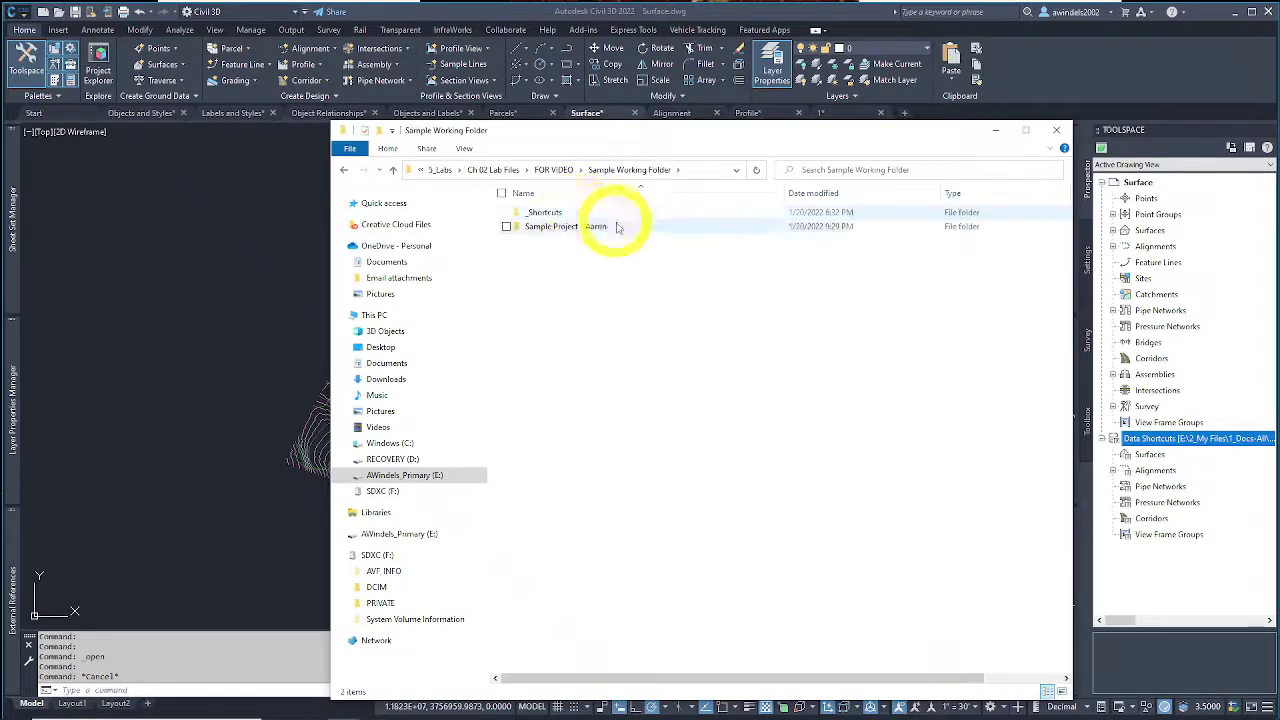
{"action": "left_click", "coordinate": [612, 227]}
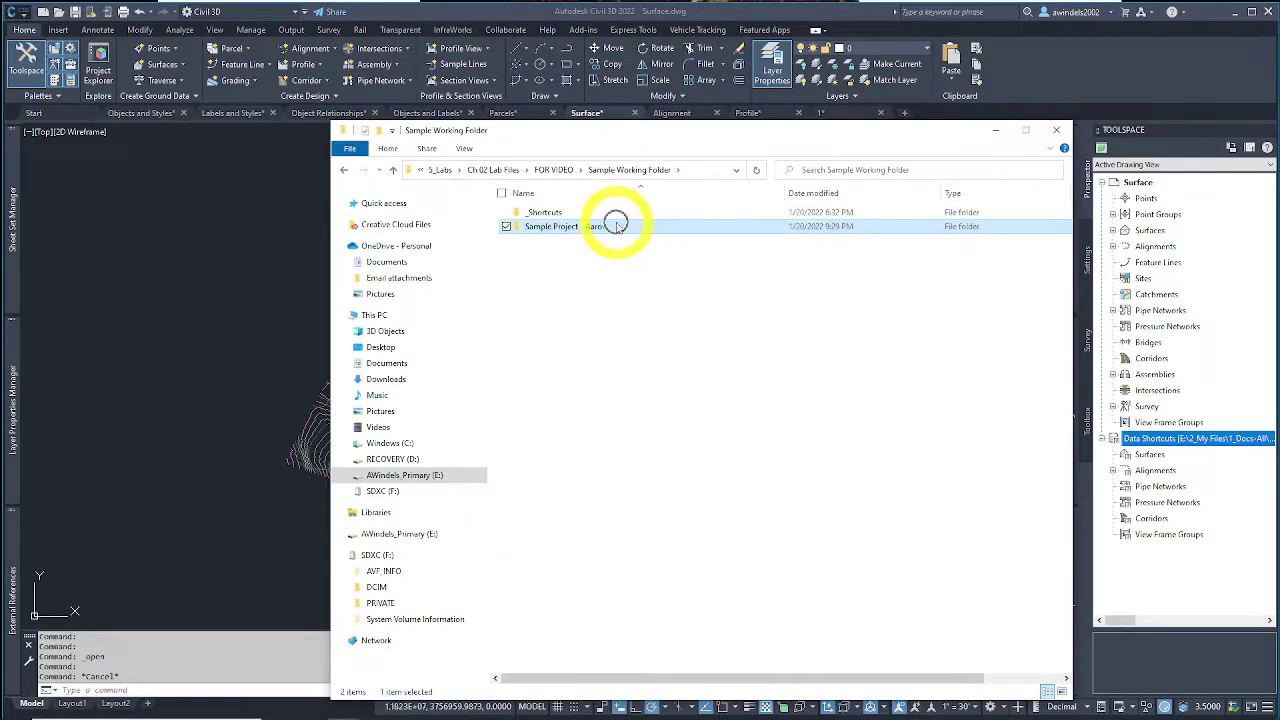
{"action": "double_click", "coordinate": [617, 227]}
{"action": "double_click", "coordinate": [606, 212]}
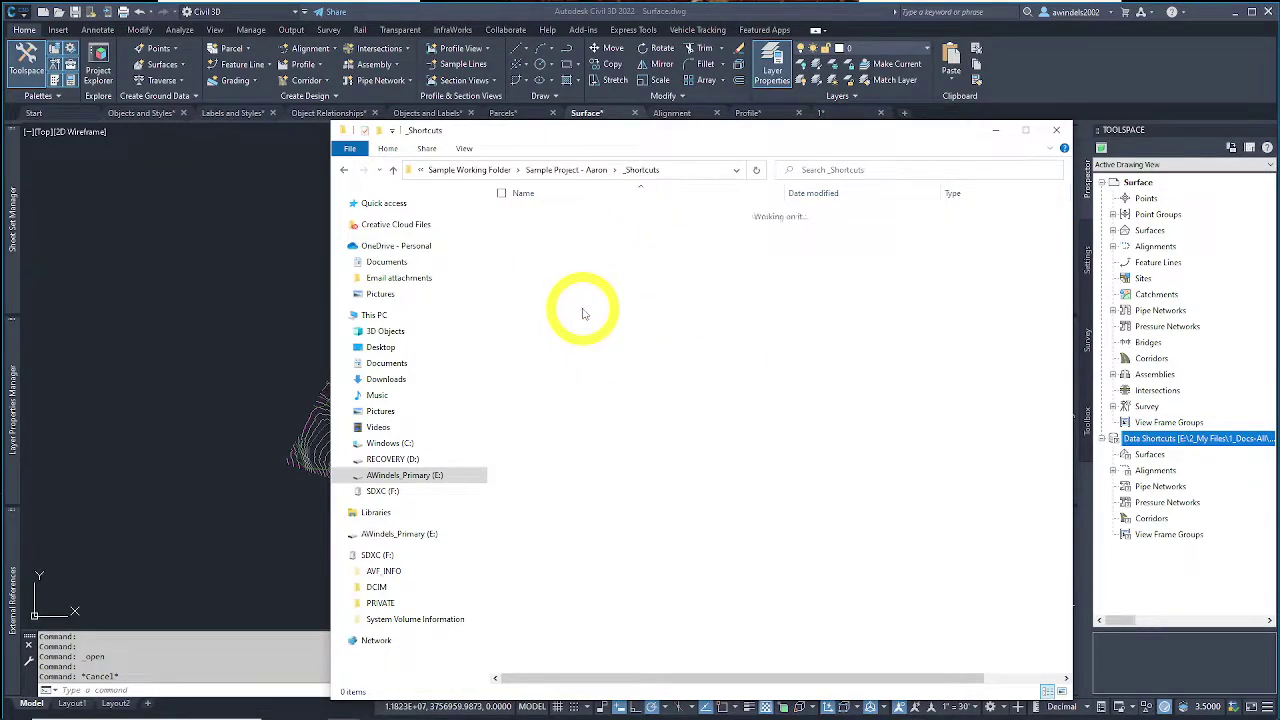
{"action": "key", "text": "BackSpace"}
{"action": "key", "text": "BackSpace"}
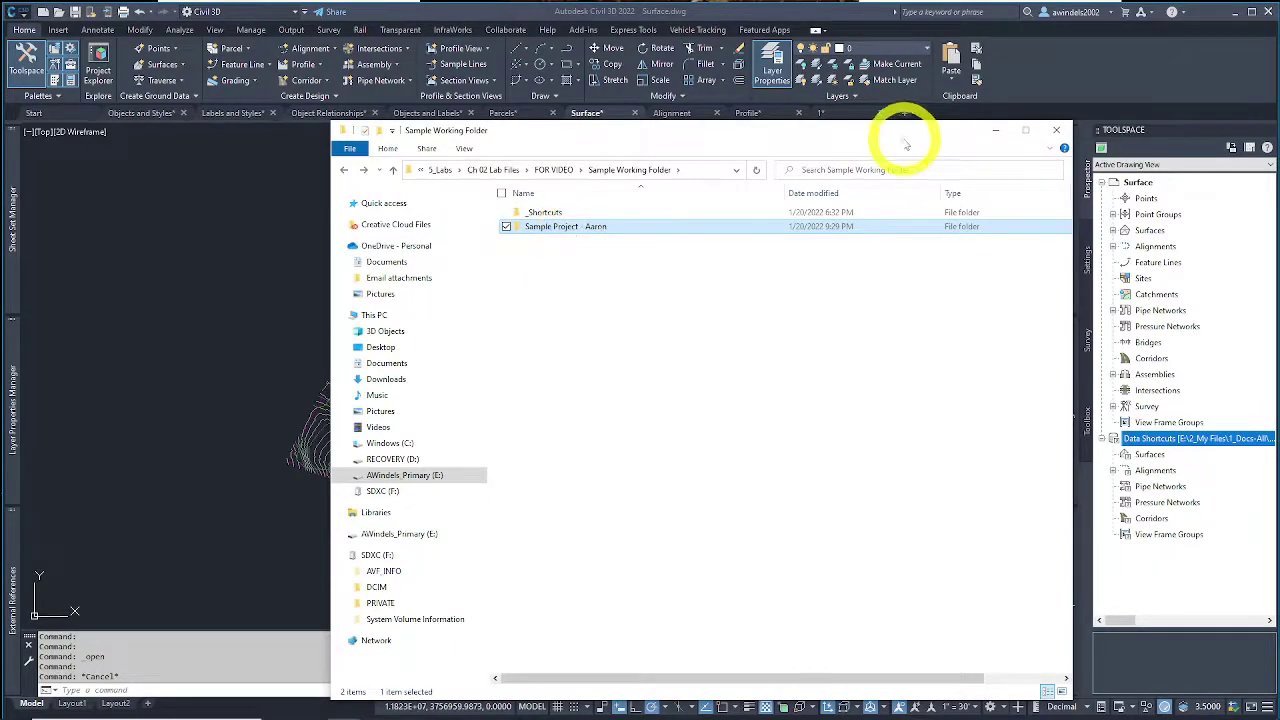
{"action": "mouse_move", "coordinate": [908, 120]}
{"action": "left_mouse_down"}
{"action": "mouse_move", "coordinate": [937, 163]}
{"action": "mouse_move", "coordinate": [943, 134]}
{"action": "left_mouse_up"}
{"action": "left_click", "coordinate": [957, 143]}
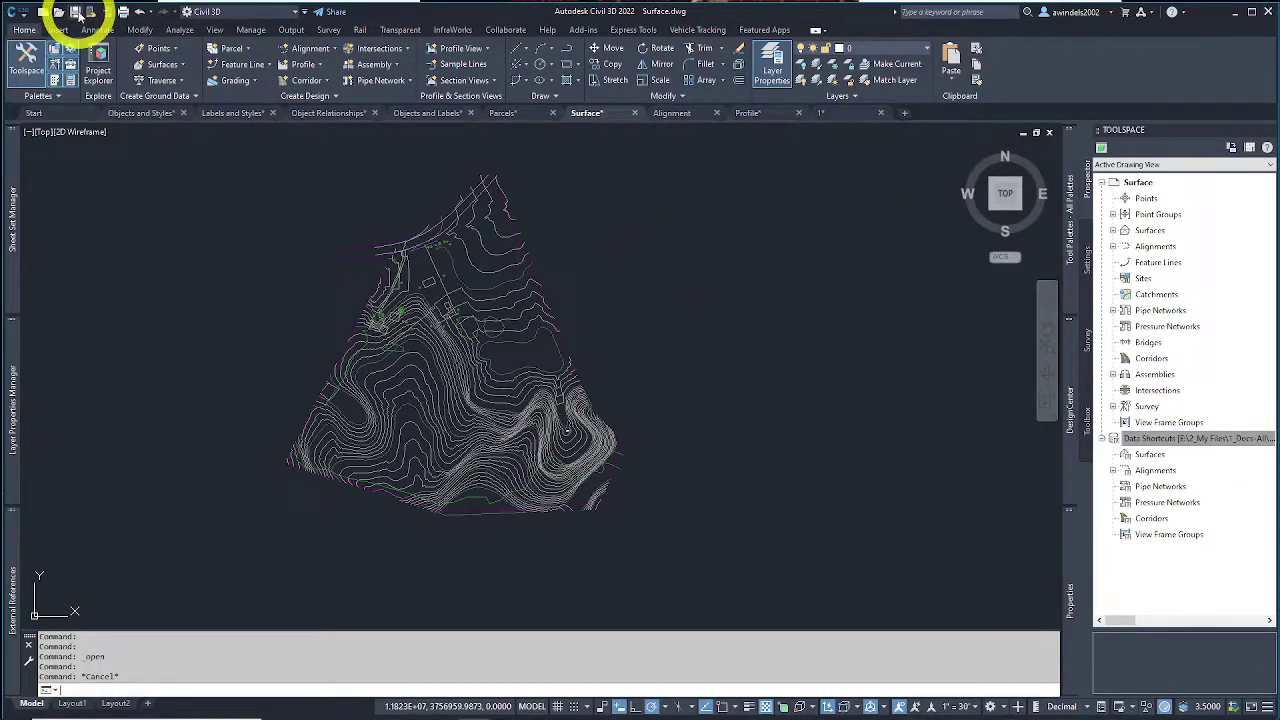
Step: Save the Surface drawing and try to create data shortcuts from it in the current project folder
{"action": "left_click", "coordinate": [77, 13]}
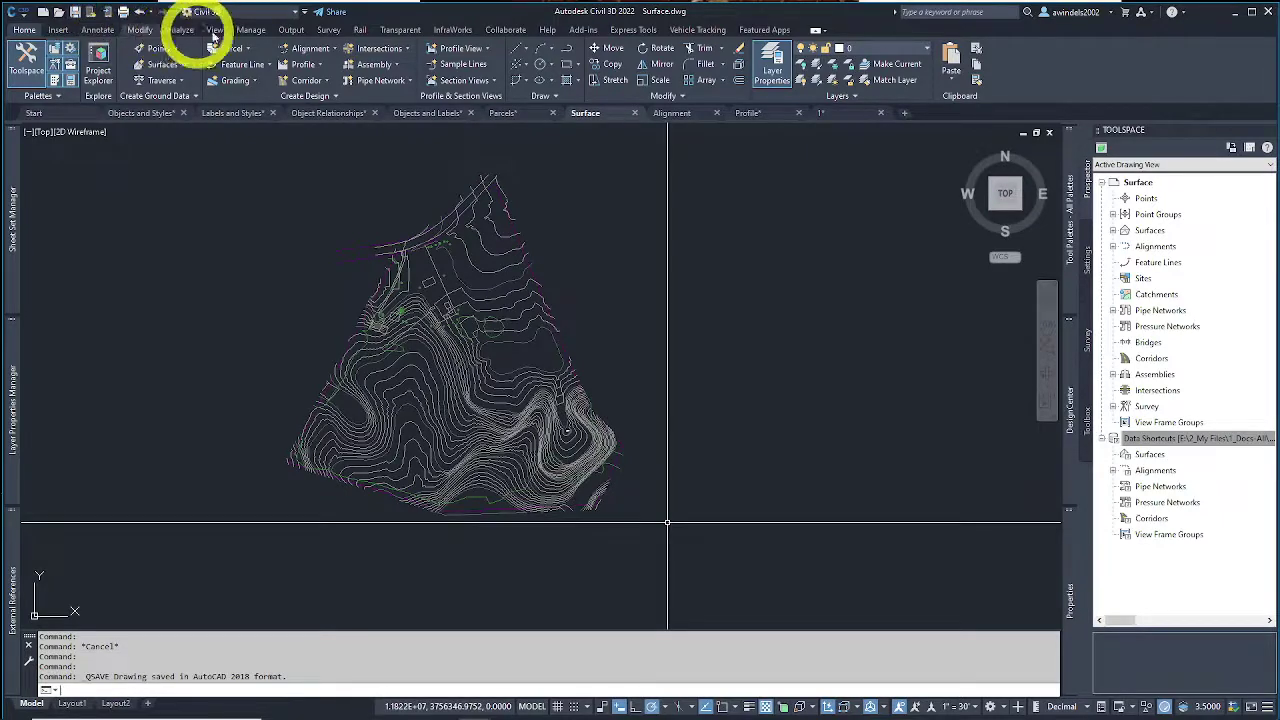
{"action": "left_click", "coordinate": [252, 30]}
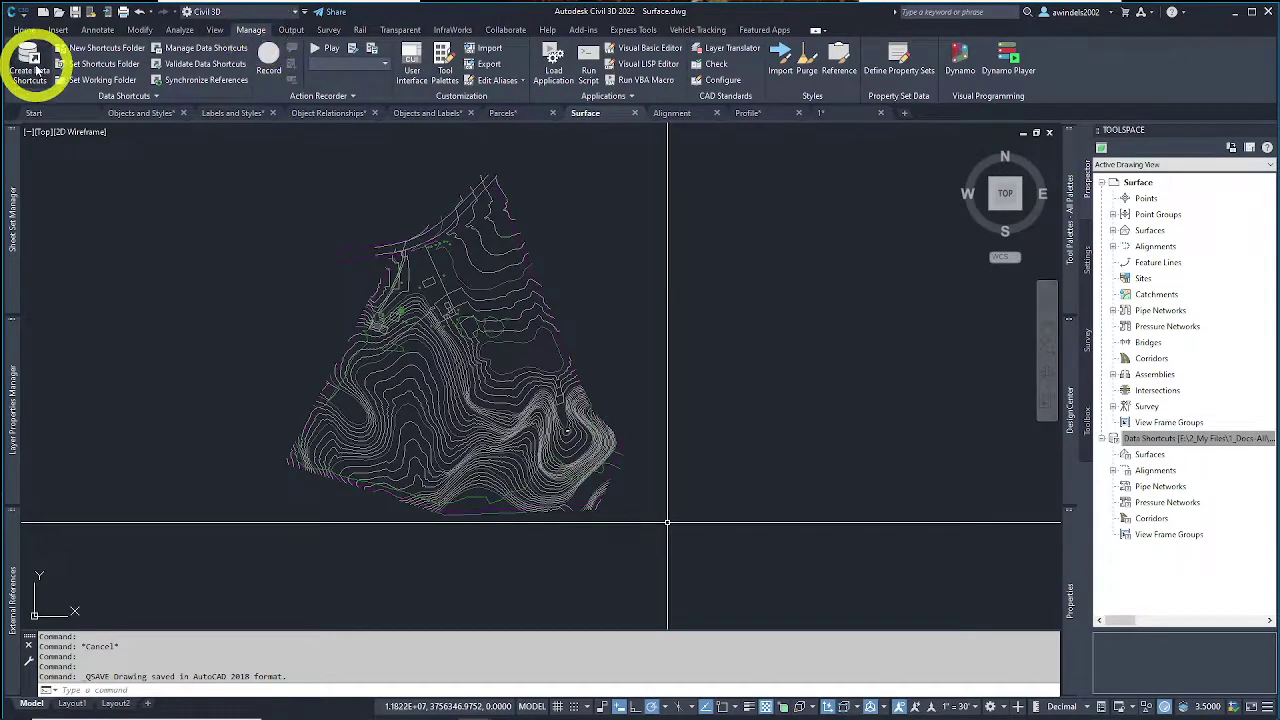
{"action": "right_click", "coordinate": [1185, 439]}
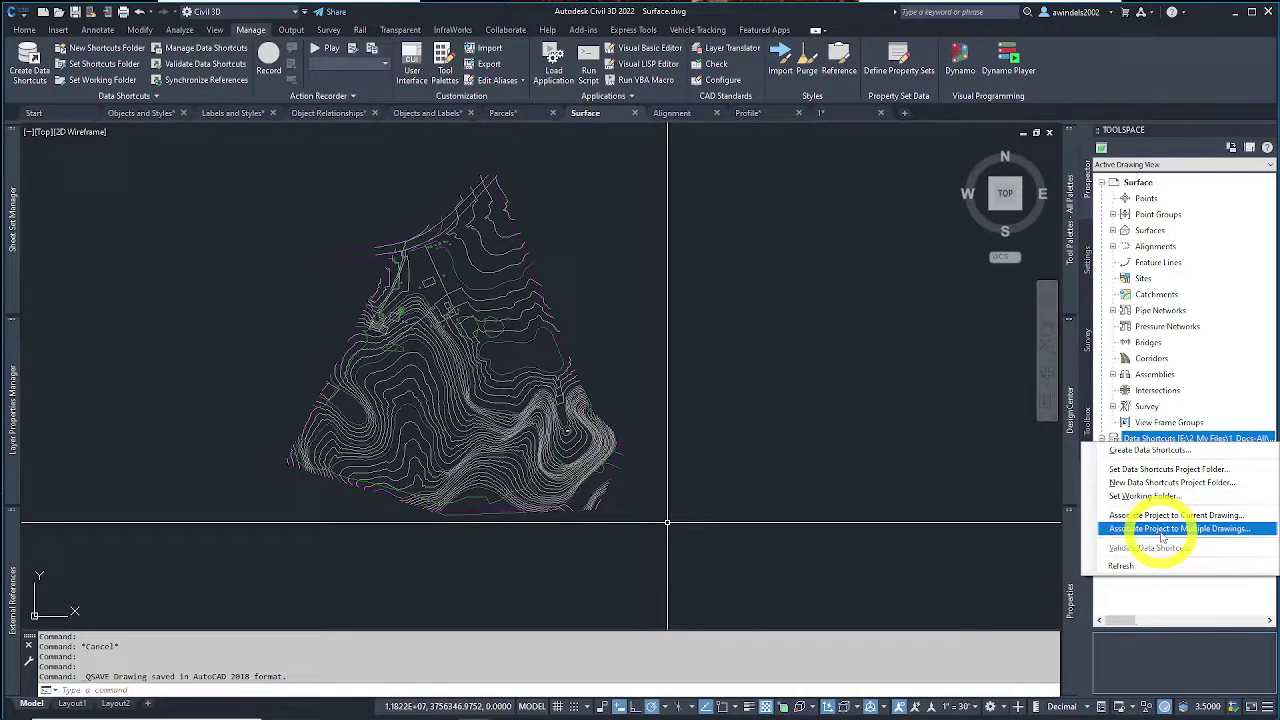
{"action": "left_click", "coordinate": [1159, 455]}
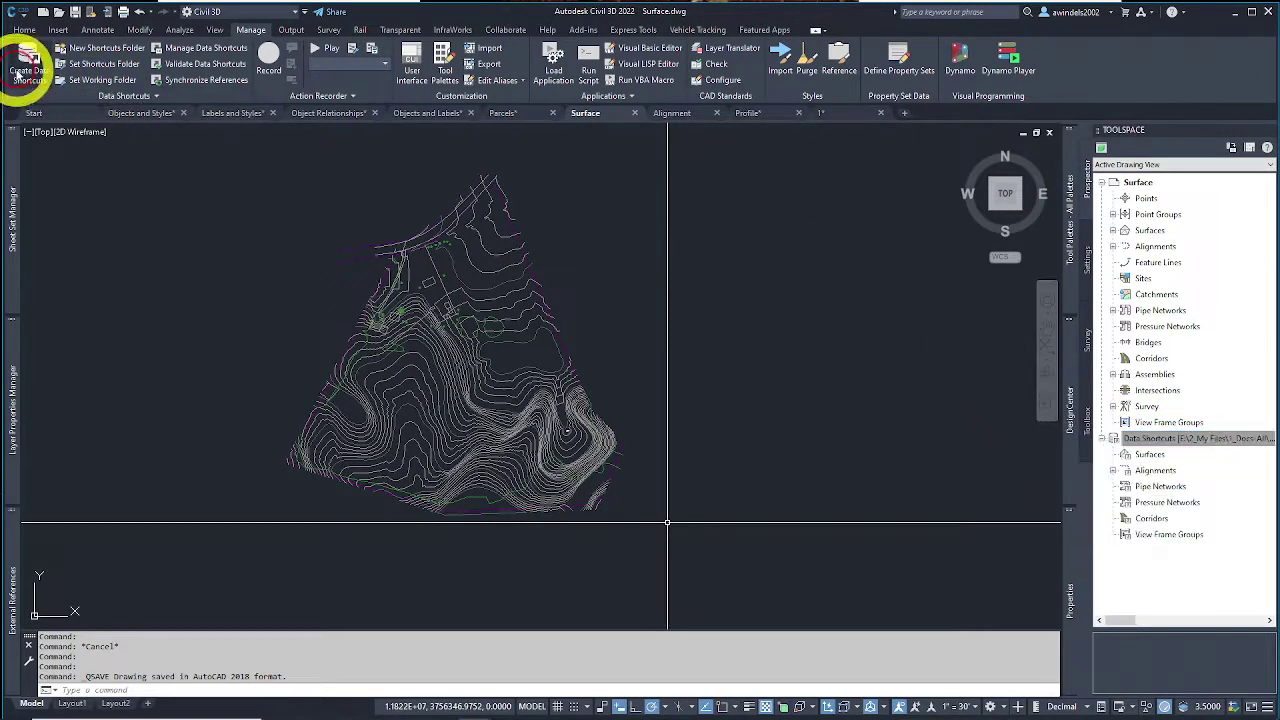
{"action": "left_click", "coordinate": [28, 66]}
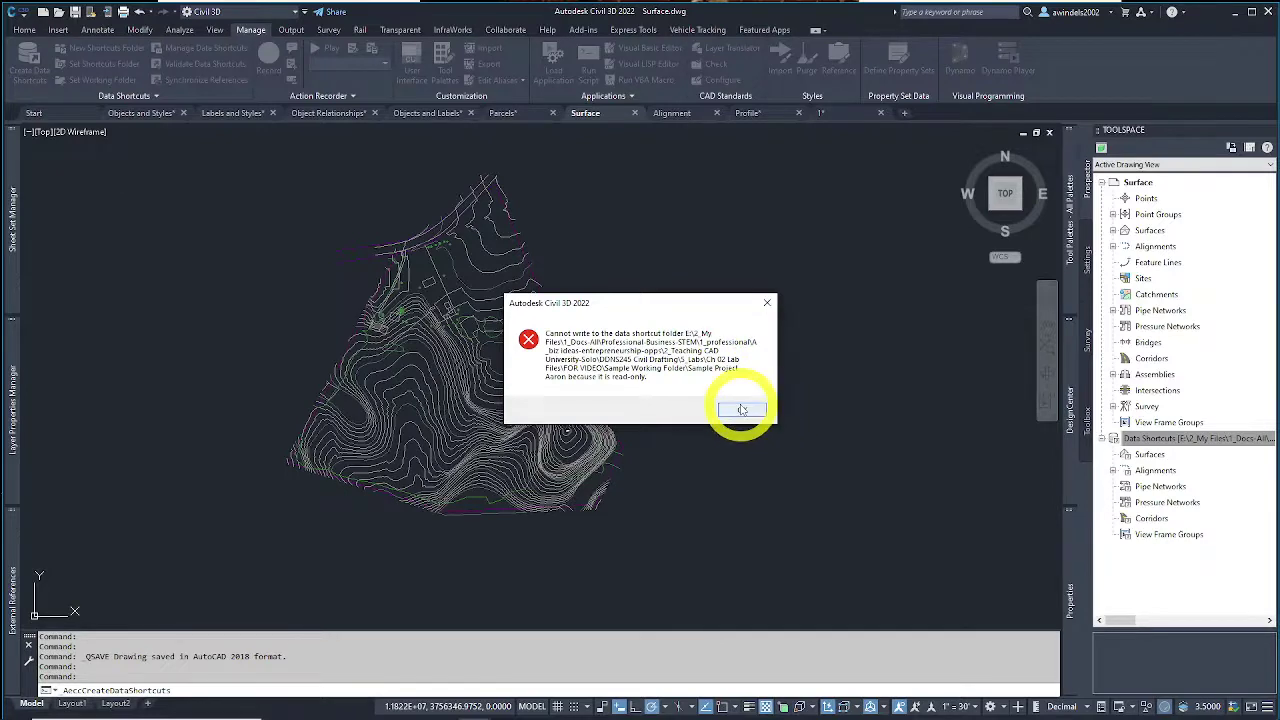
{"action": "left_click", "coordinate": [742, 410]}
Step: Retry creating data shortcuts from the Surface drawing through the Data Shortcuts collection
{"action": "right_click", "coordinate": [1185, 438]}
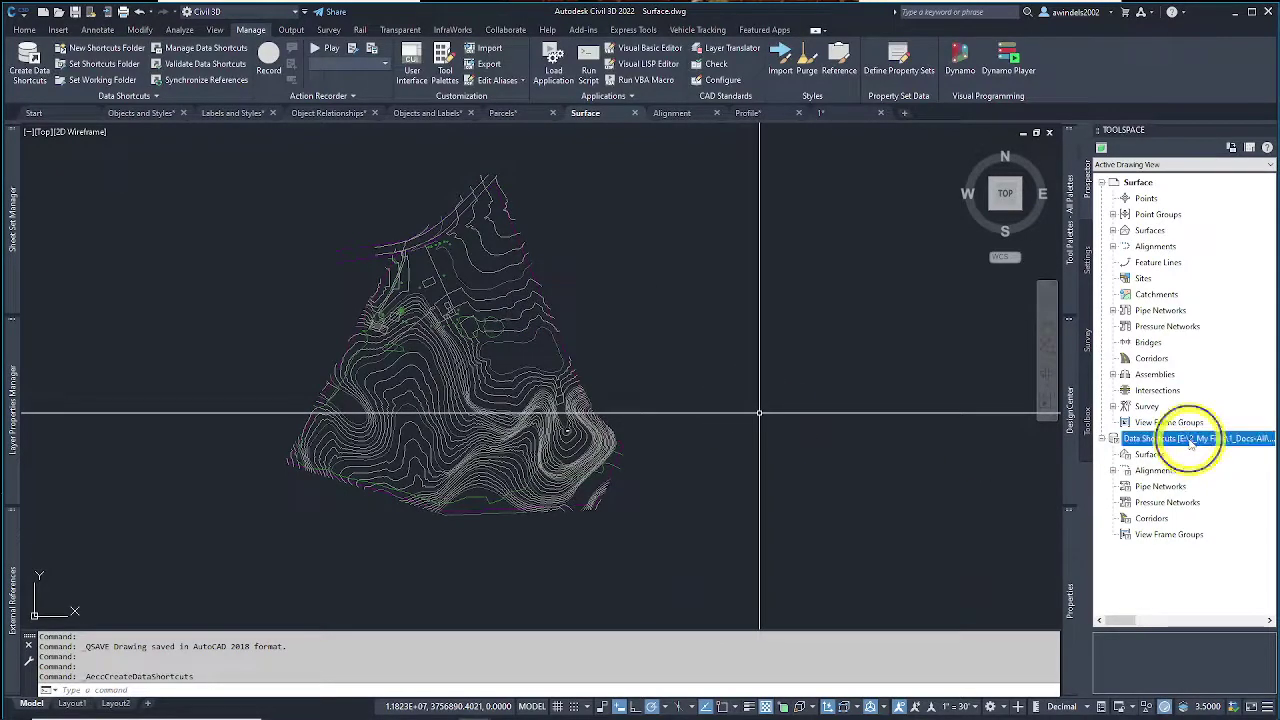
{"action": "left_click", "coordinate": [1160, 448]}
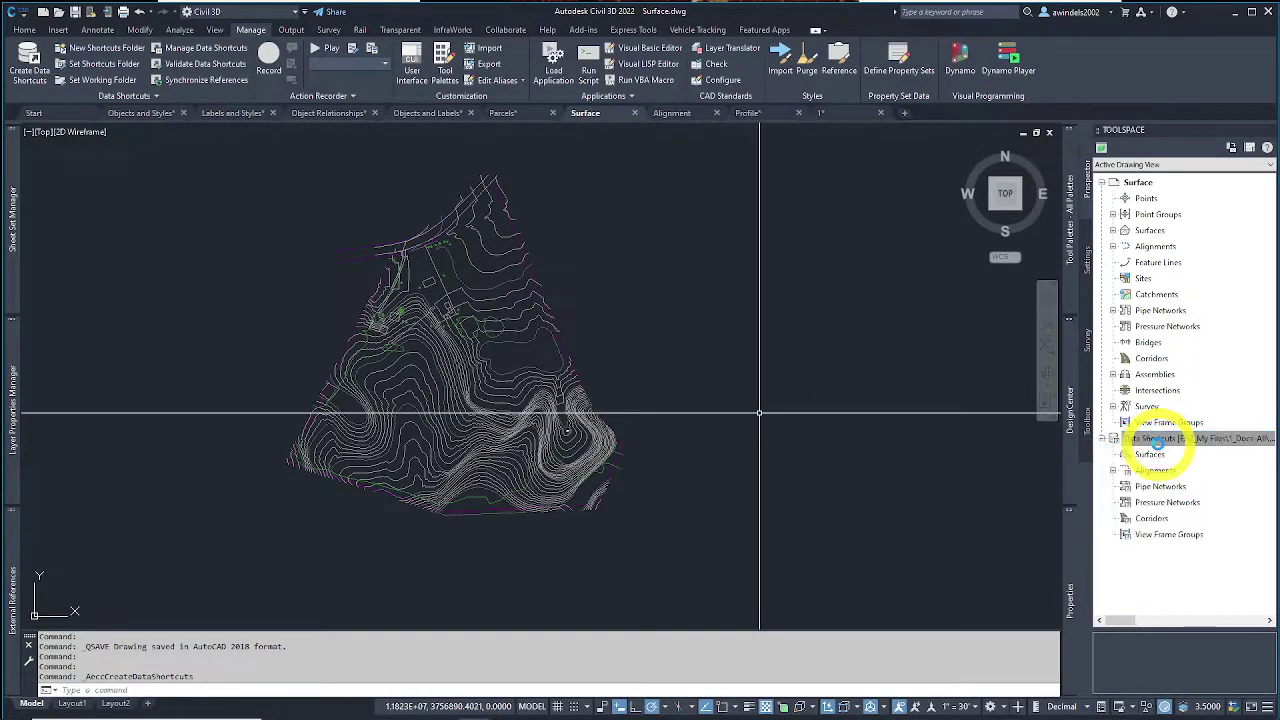
{"action": "left_click", "coordinate": [745, 410]}
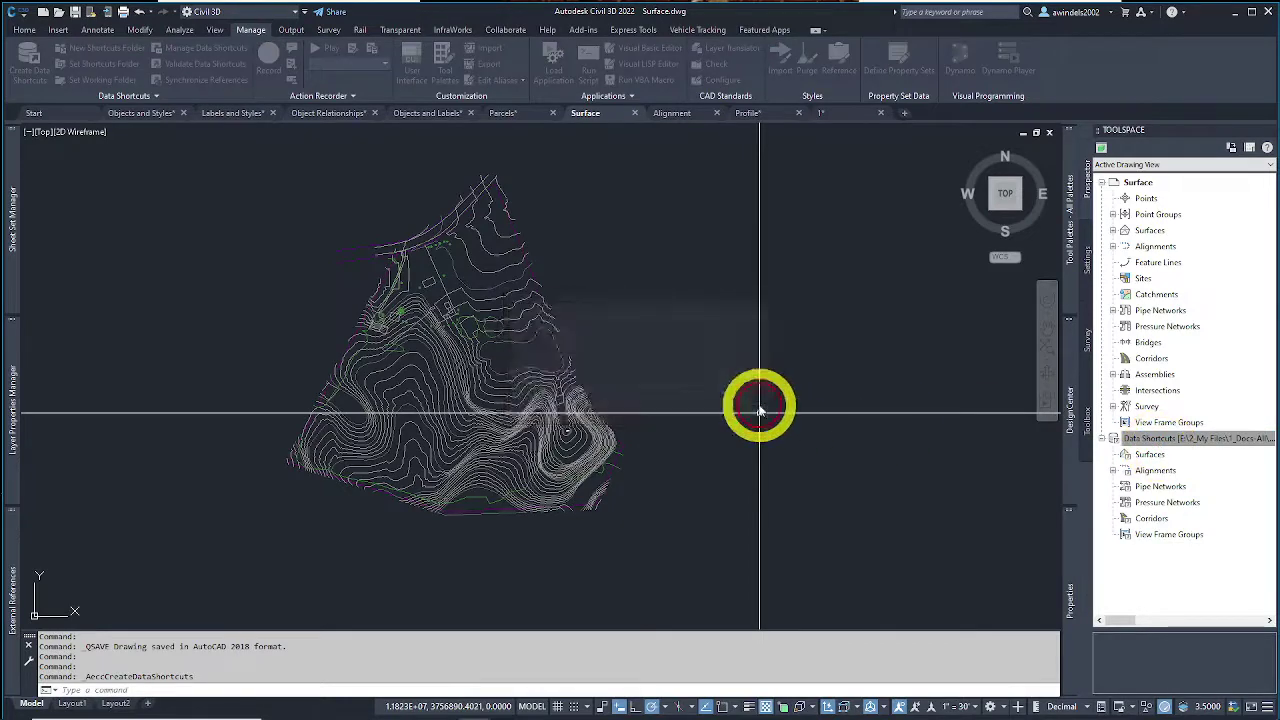
{"action": "right_click", "coordinate": [1163, 440]}
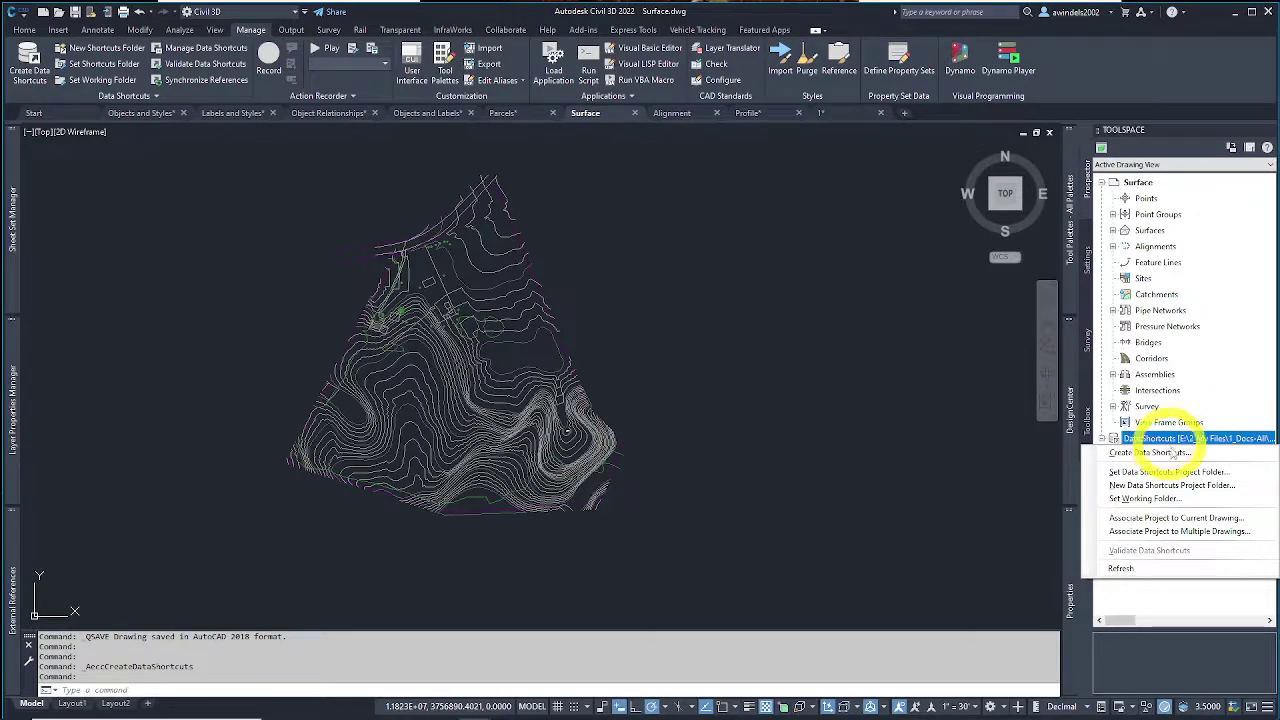
{"action": "left_click", "coordinate": [1160, 452]}
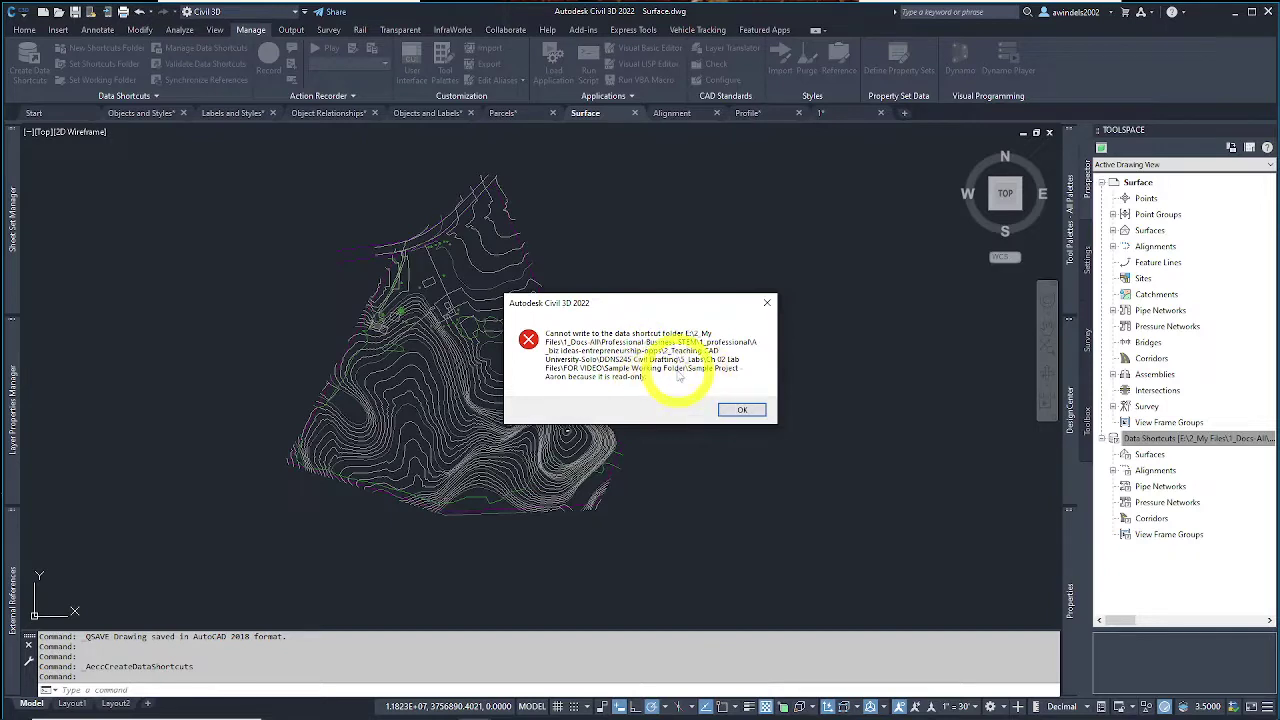
{"action": "left_click", "coordinate": [740, 411]}
Step: Start setting a different data shortcuts working folder and browse drive C: through Users and the user's profile to Documents
{"action": "right_click", "coordinate": [1172, 440]}
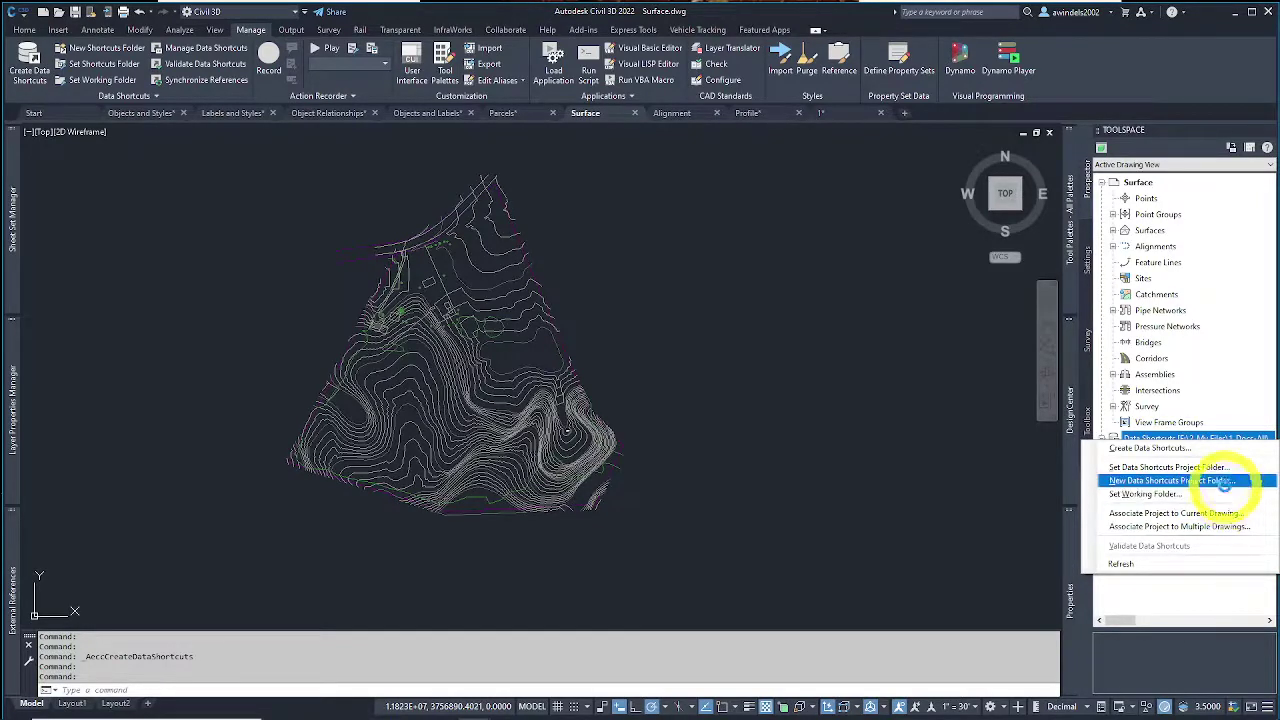
{"action": "left_click", "coordinate": [1226, 493]}
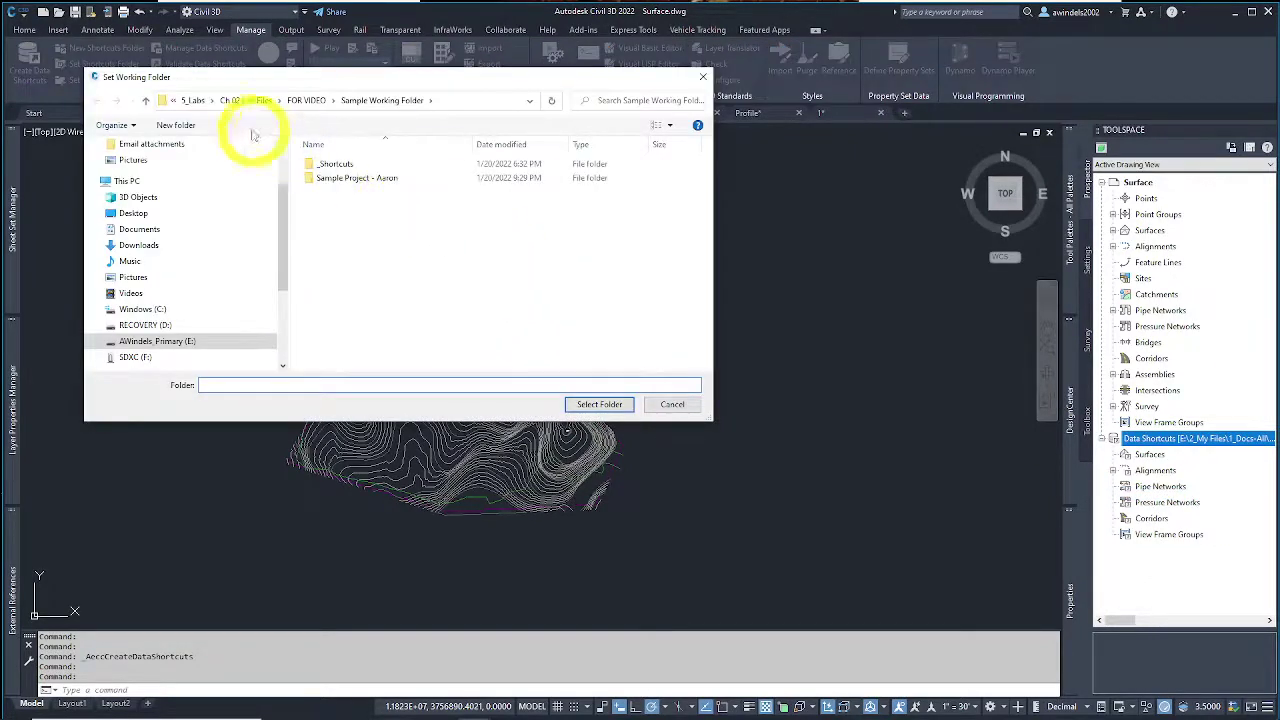
{"action": "left_click", "coordinate": [140, 309]}
{"action": "left_click", "coordinate": [338, 250]}
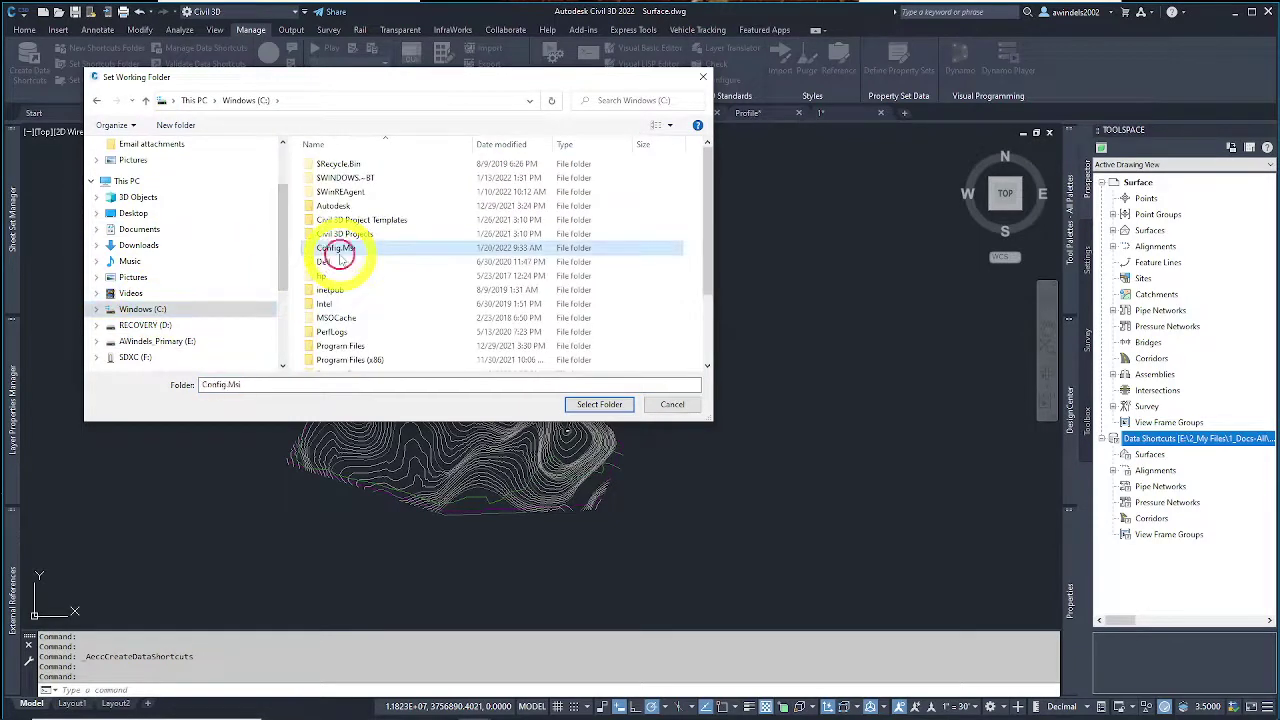
{"action": "scroll", "coordinate": [330, 268], "scroll_direction": "down", "scroll_amount": 3}
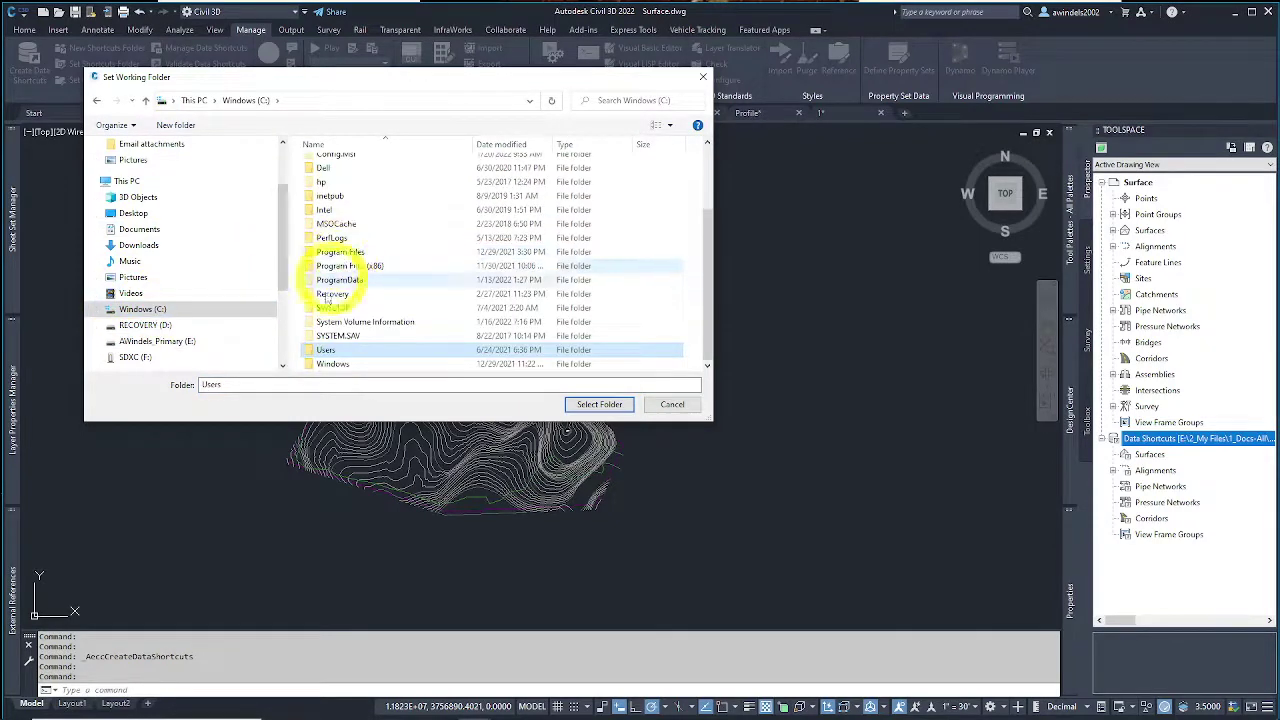
{"action": "double_click", "coordinate": [334, 355]}
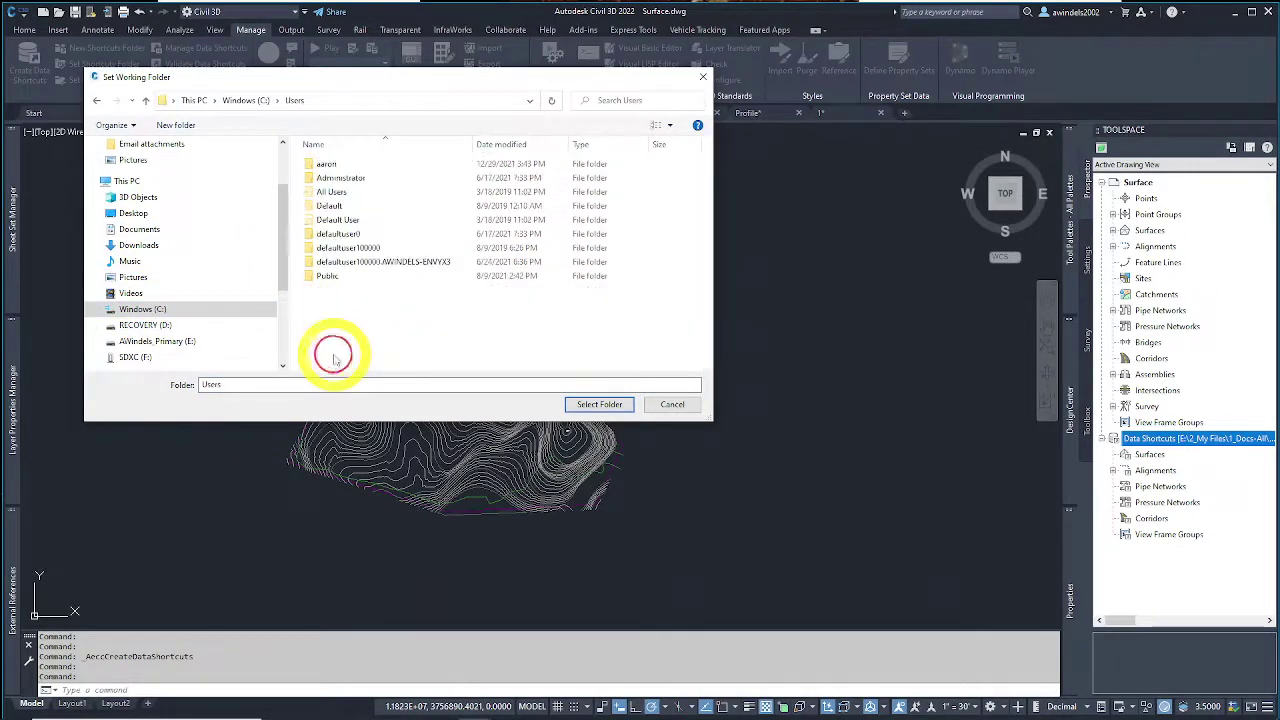
{"action": "double_click", "coordinate": [355, 167]}
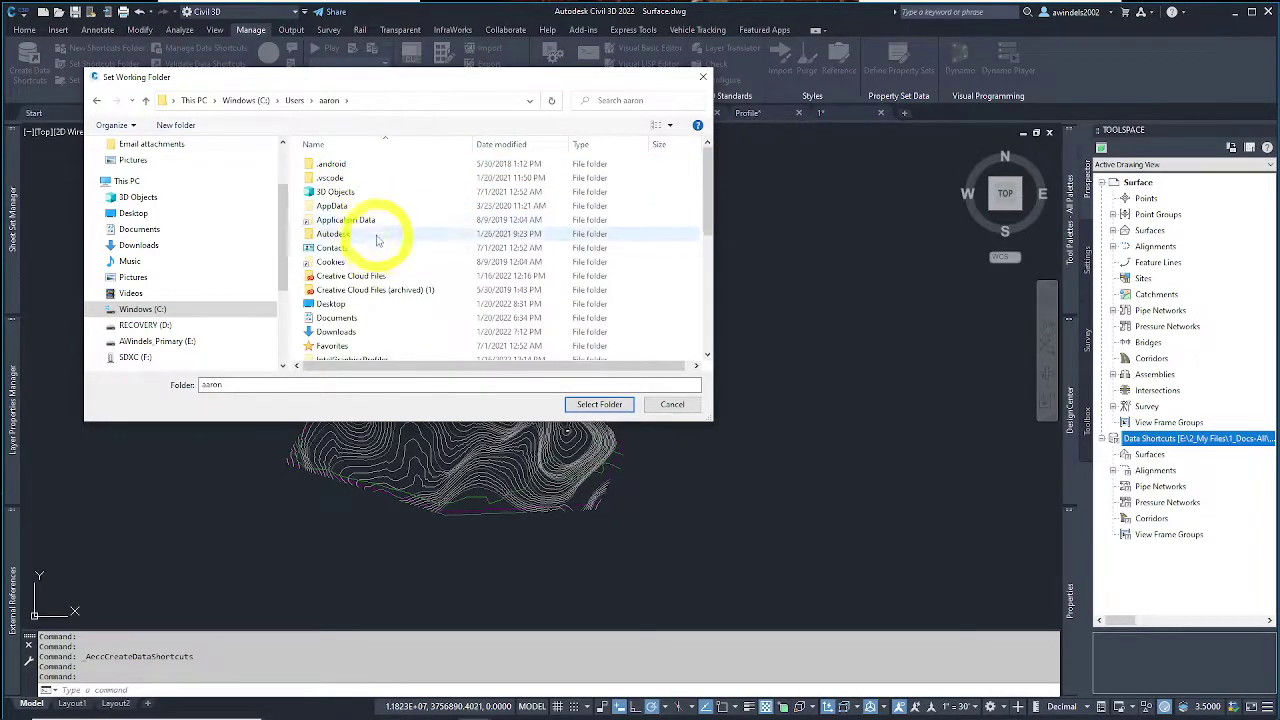
{"action": "left_click", "coordinate": [379, 319]}
{"action": "double_click", "coordinate": [380, 320]}
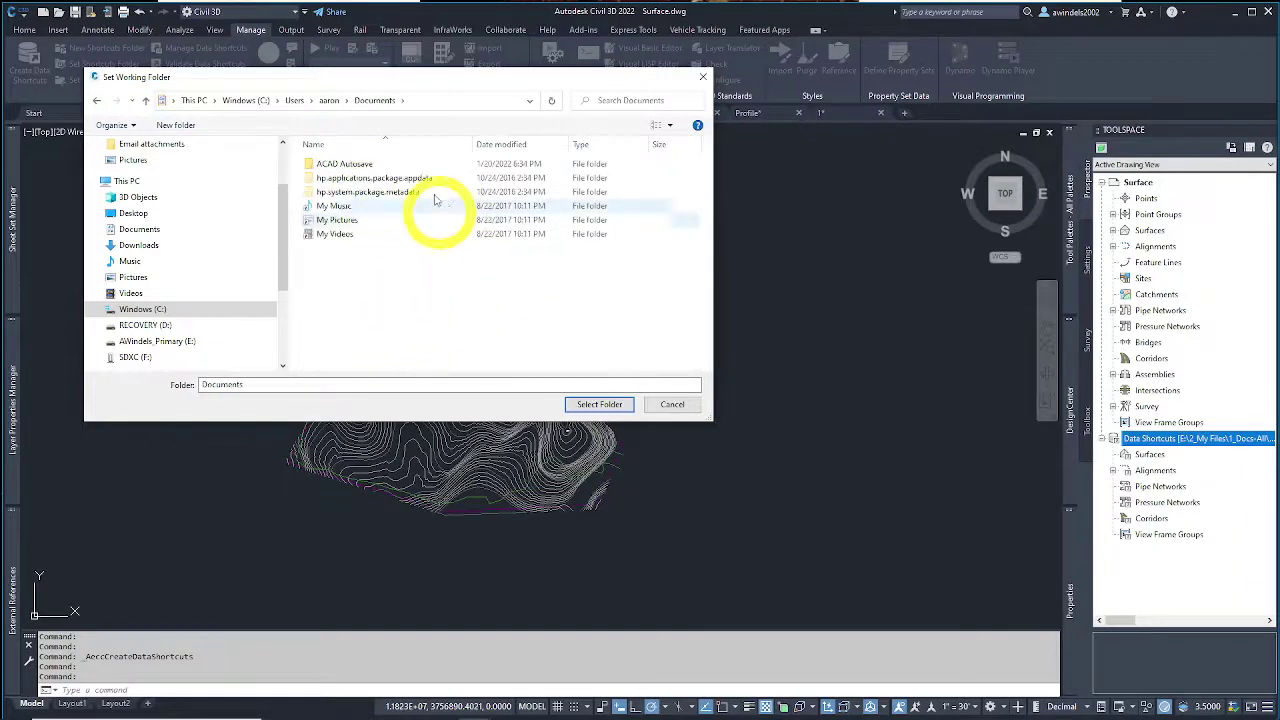
Step: Check the contents of ACAD Autosave inside Documents and set it as the data shortcuts working folder
{"action": "double_click", "coordinate": [369, 166]}
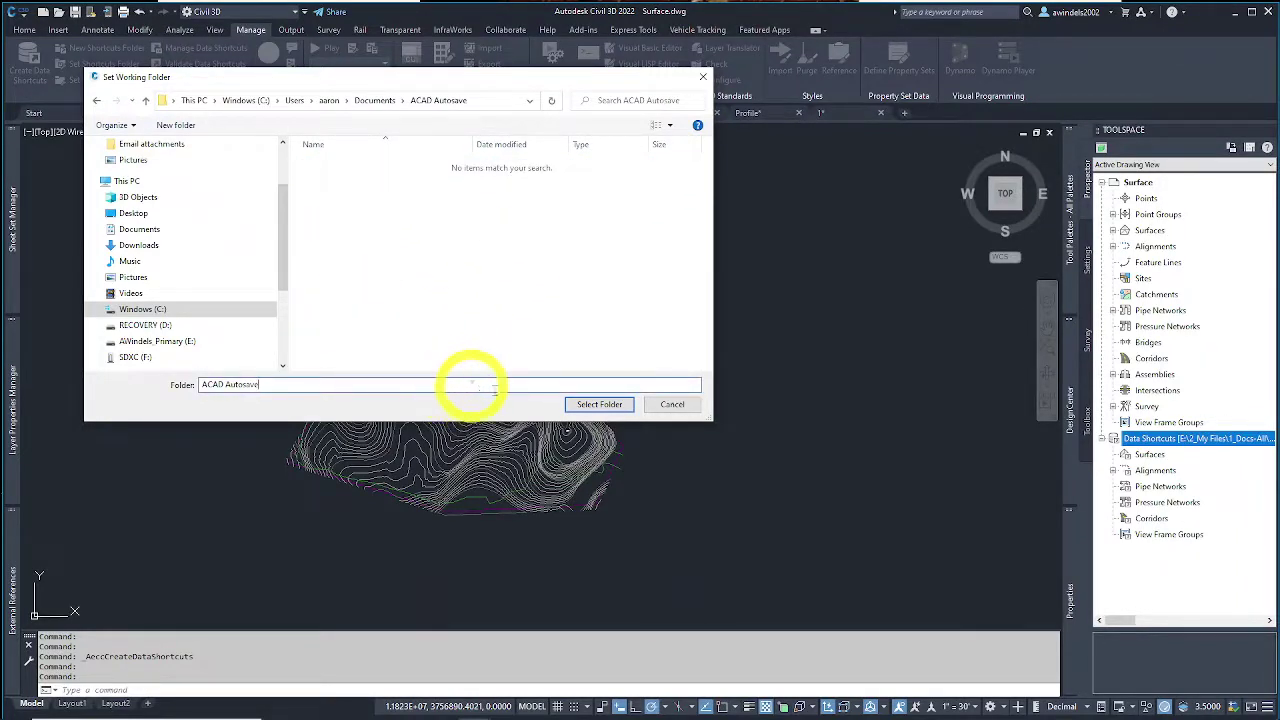
{"action": "left_click", "coordinate": [515, 282]}
{"action": "key", "text": "BackSpace"}
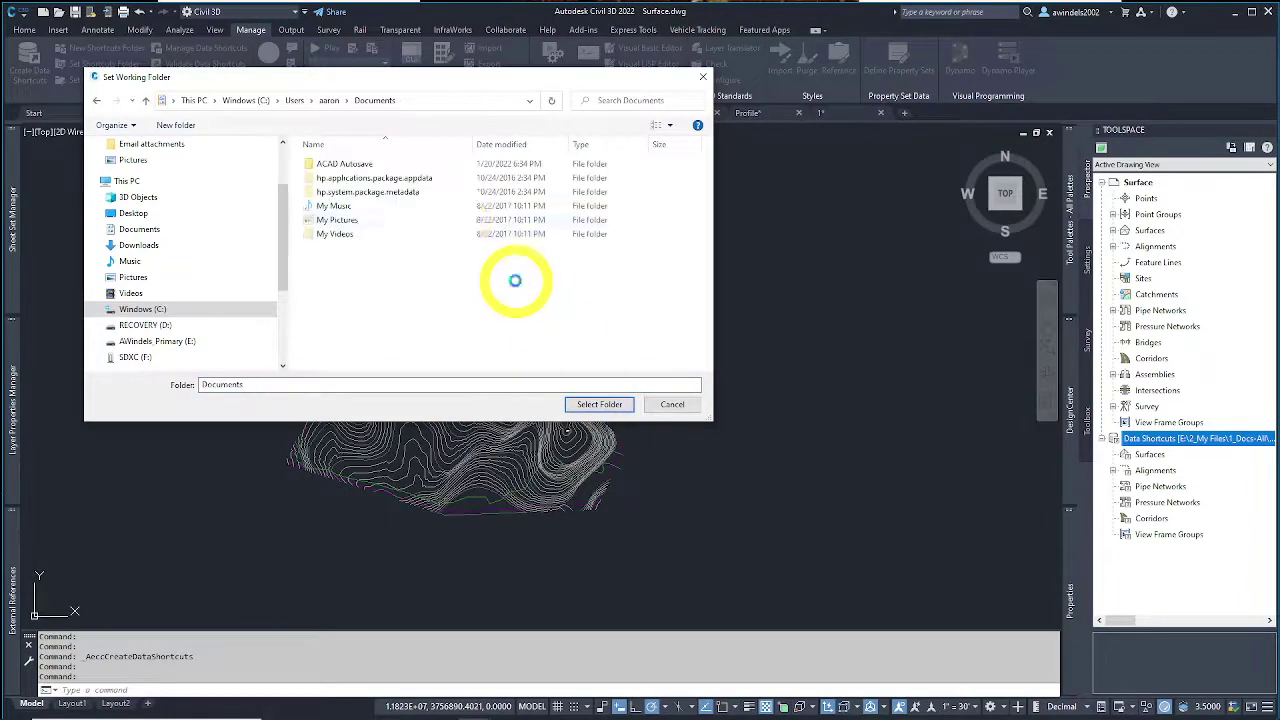
{"action": "left_click", "coordinate": [357, 165]}
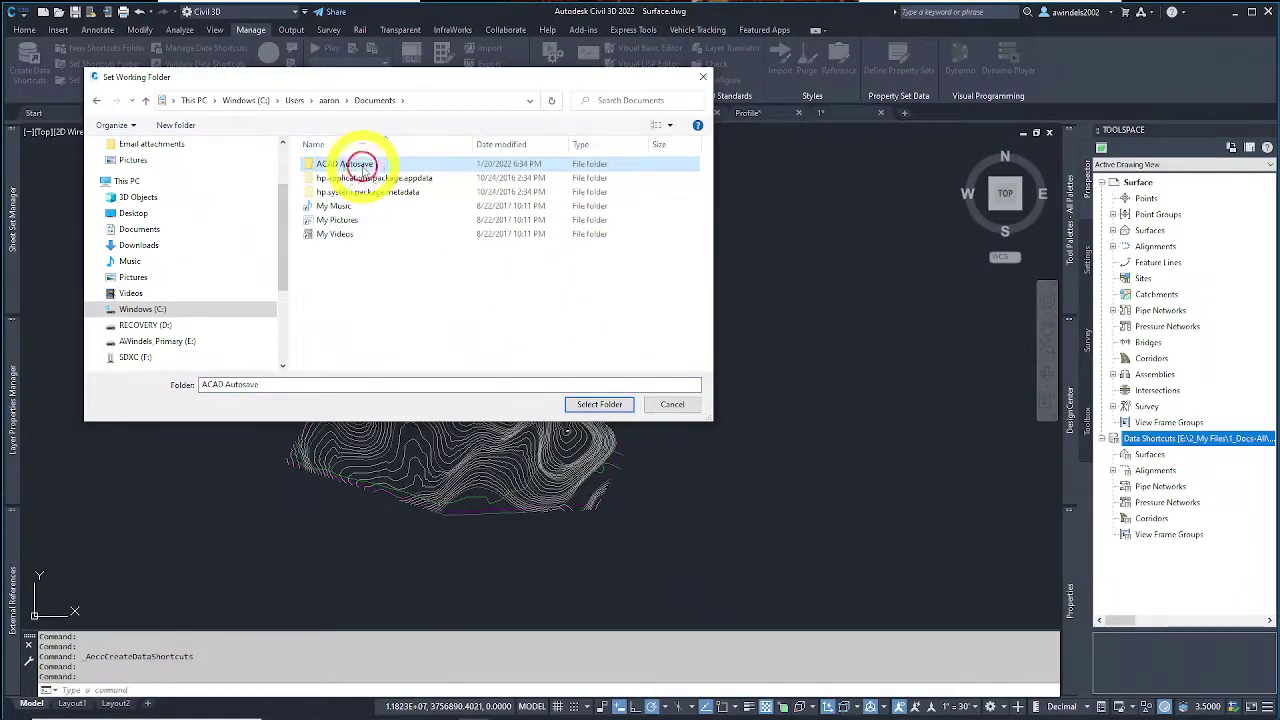
{"action": "left_click", "coordinate": [610, 405]}
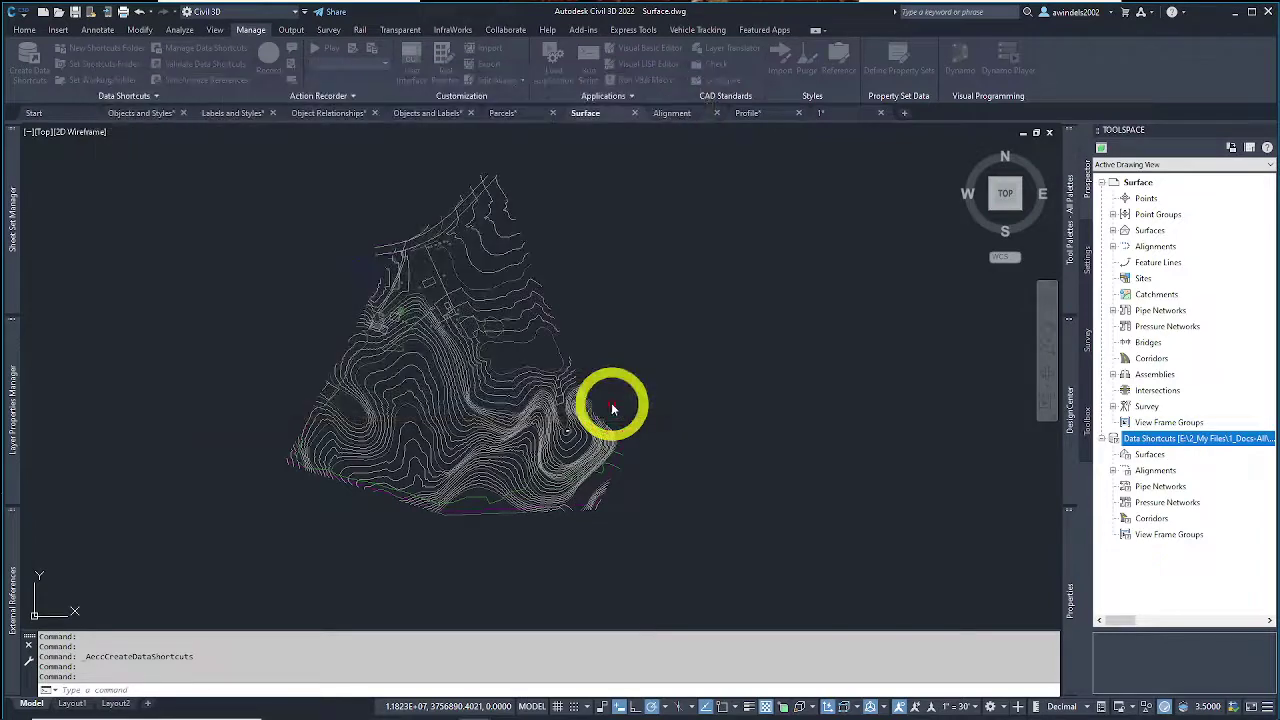
Step: Create a new data shortcuts project folder named test1 in the ACAD Autosave working folder, without a project template
{"action": "right_click", "coordinate": [1175, 444]}
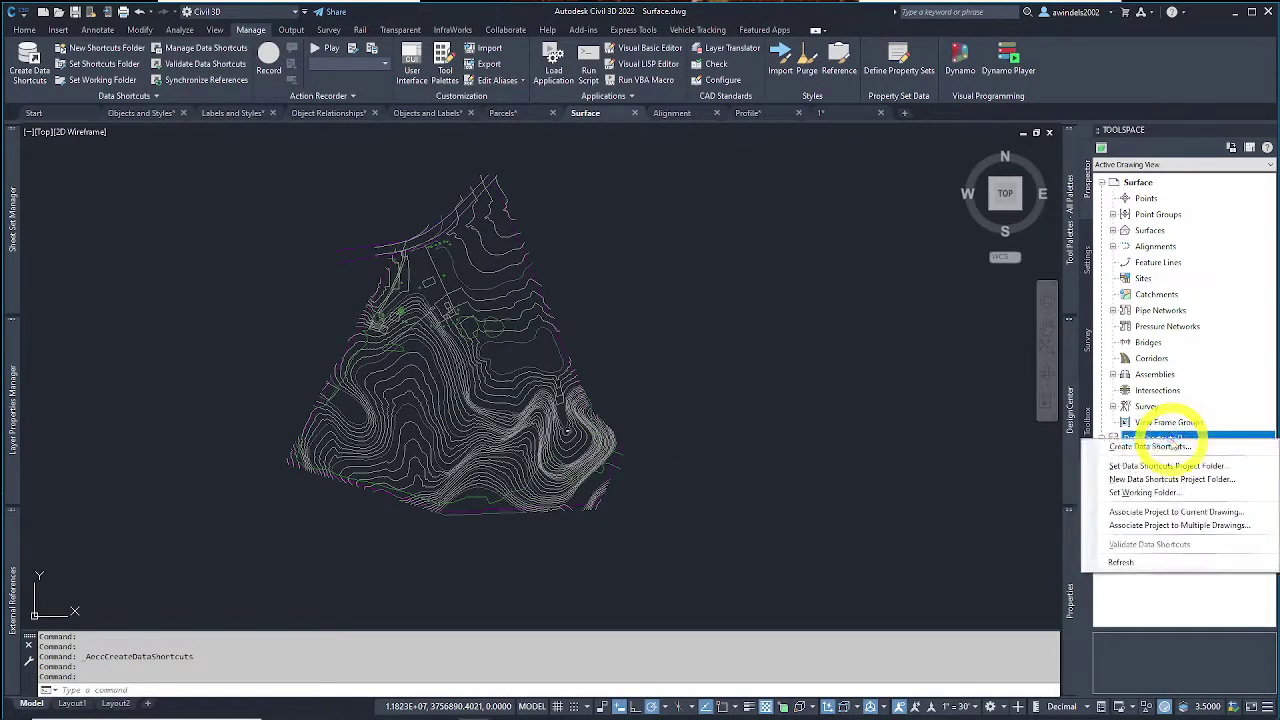
{"action": "left_click", "coordinate": [1197, 480]}
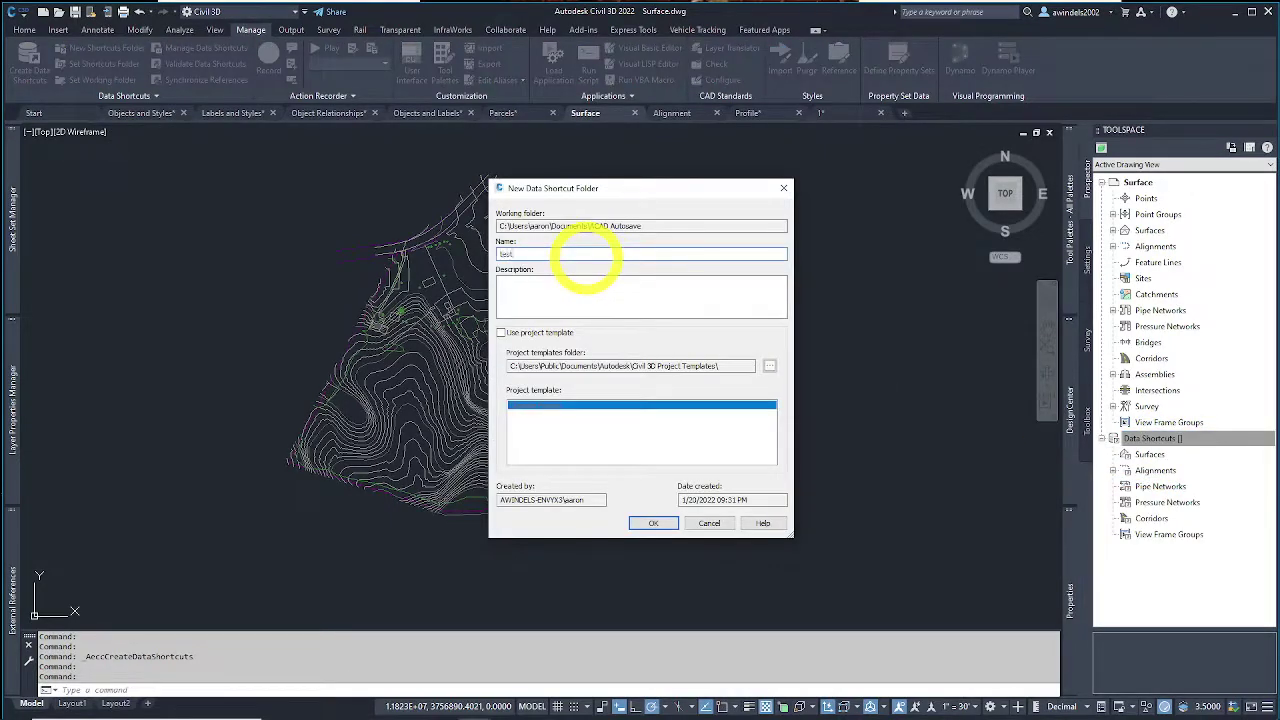
{"action": "key", "text": "Return"}
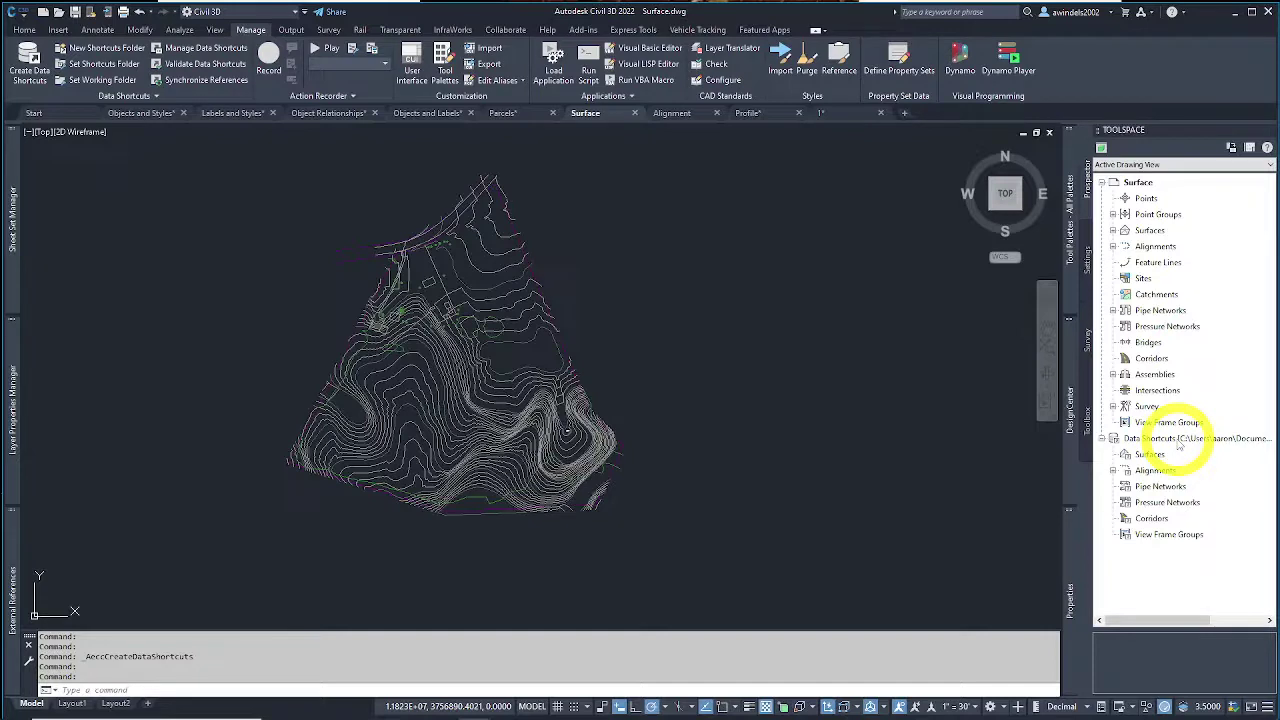
Step: Create a data shortcut for the Existing Ground surface in the test1 project
{"action": "right_click", "coordinate": [1178, 440]}
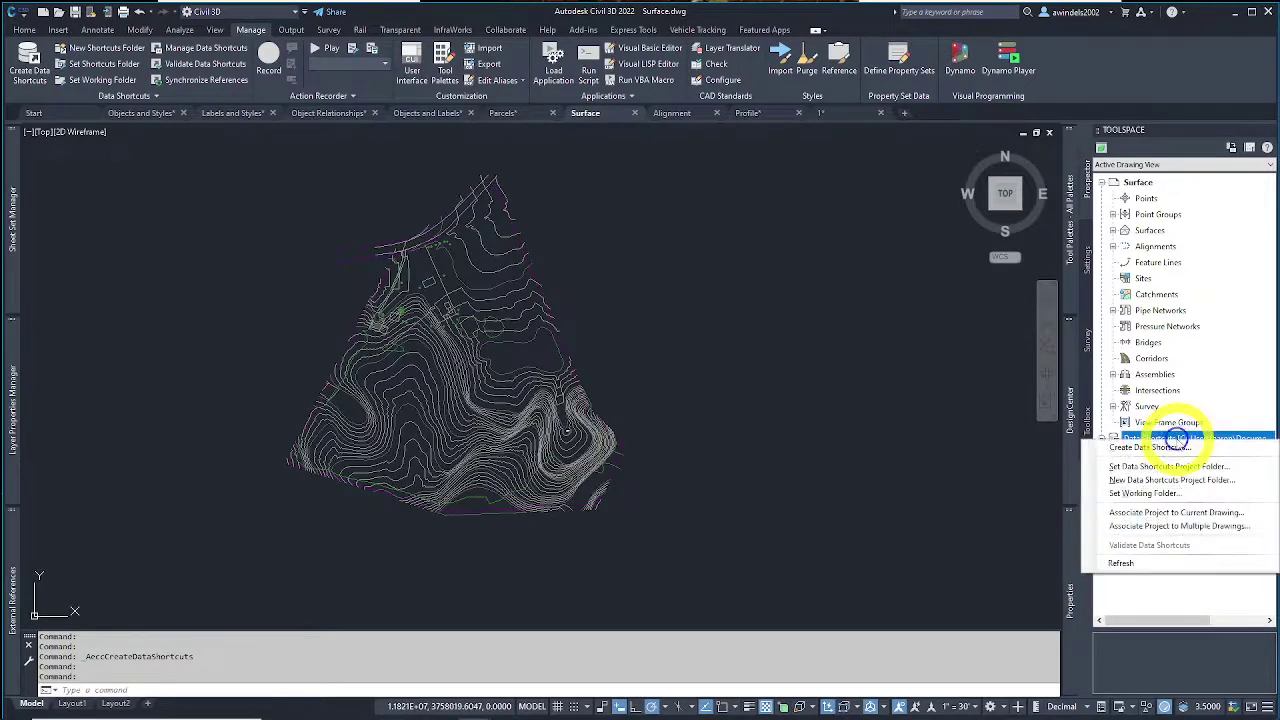
{"action": "double_click", "coordinate": [1178, 438]}
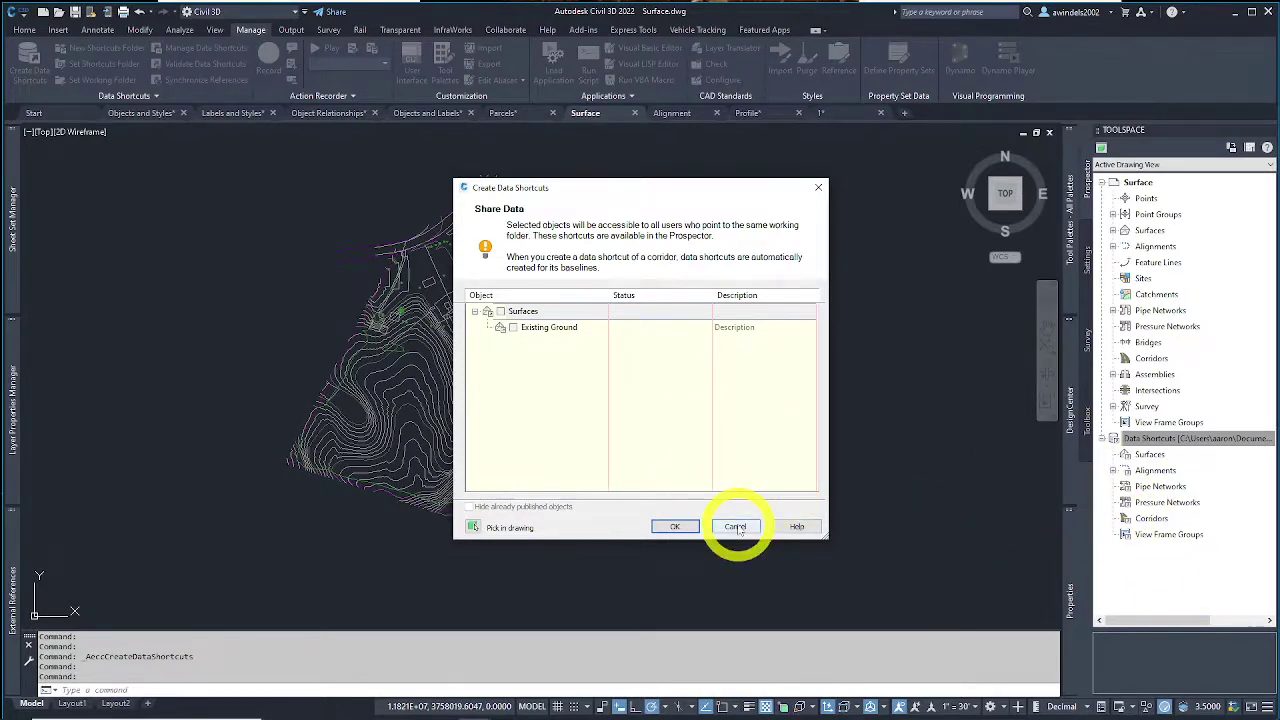
{"action": "left_click", "coordinate": [514, 328]}
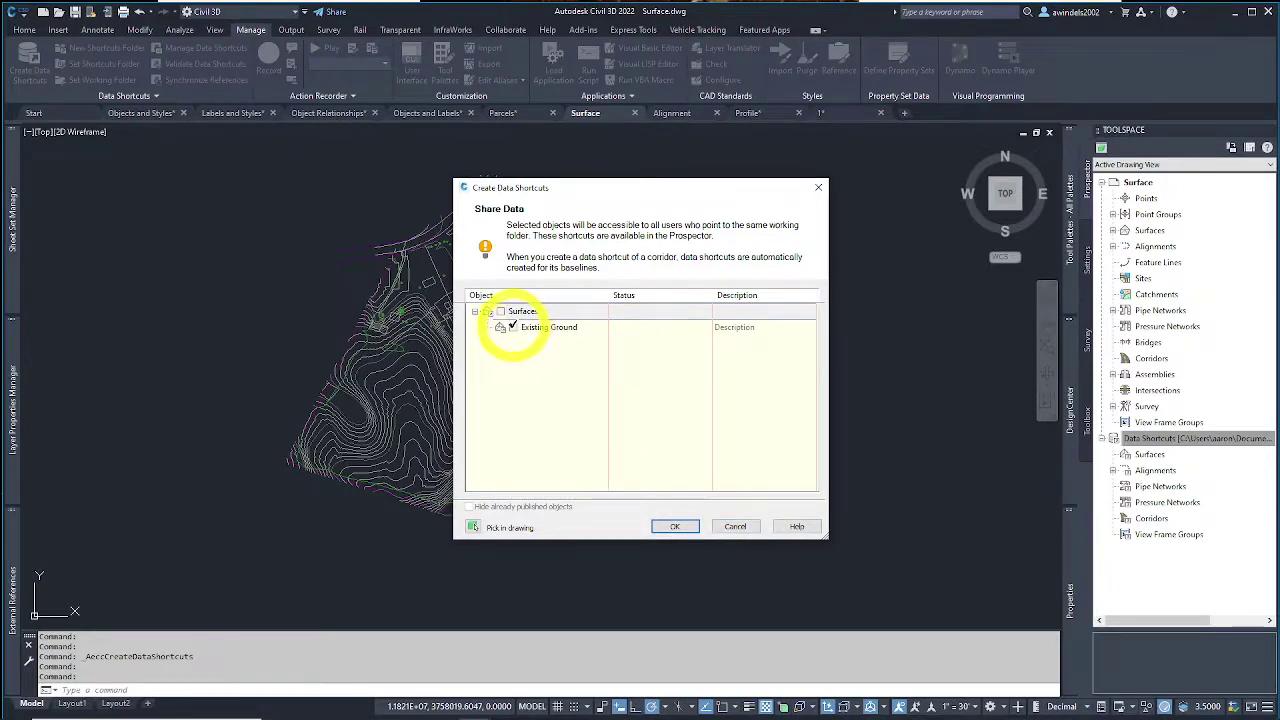
{"action": "left_click", "coordinate": [676, 527]}
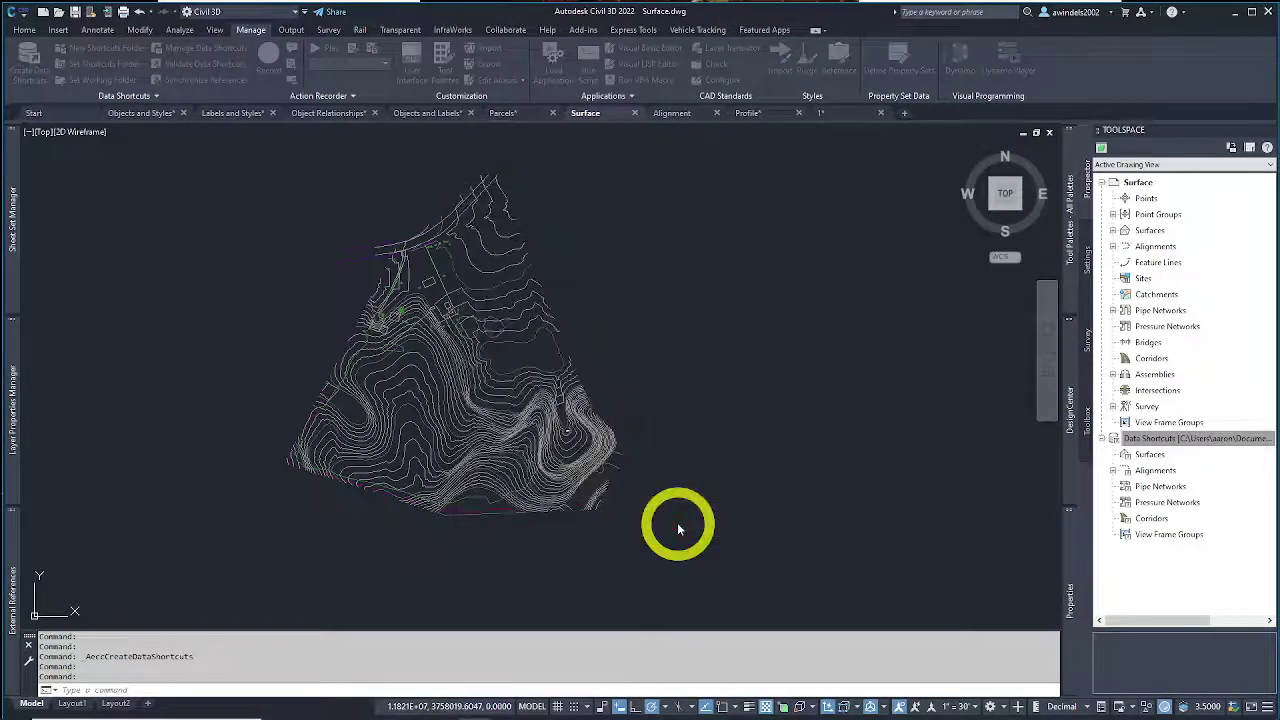
Step: Inspect the Alignments and Surfaces collections under Data Shortcuts for the published Existing Ground shortcut
{"action": "left_click", "coordinate": [1113, 470]}
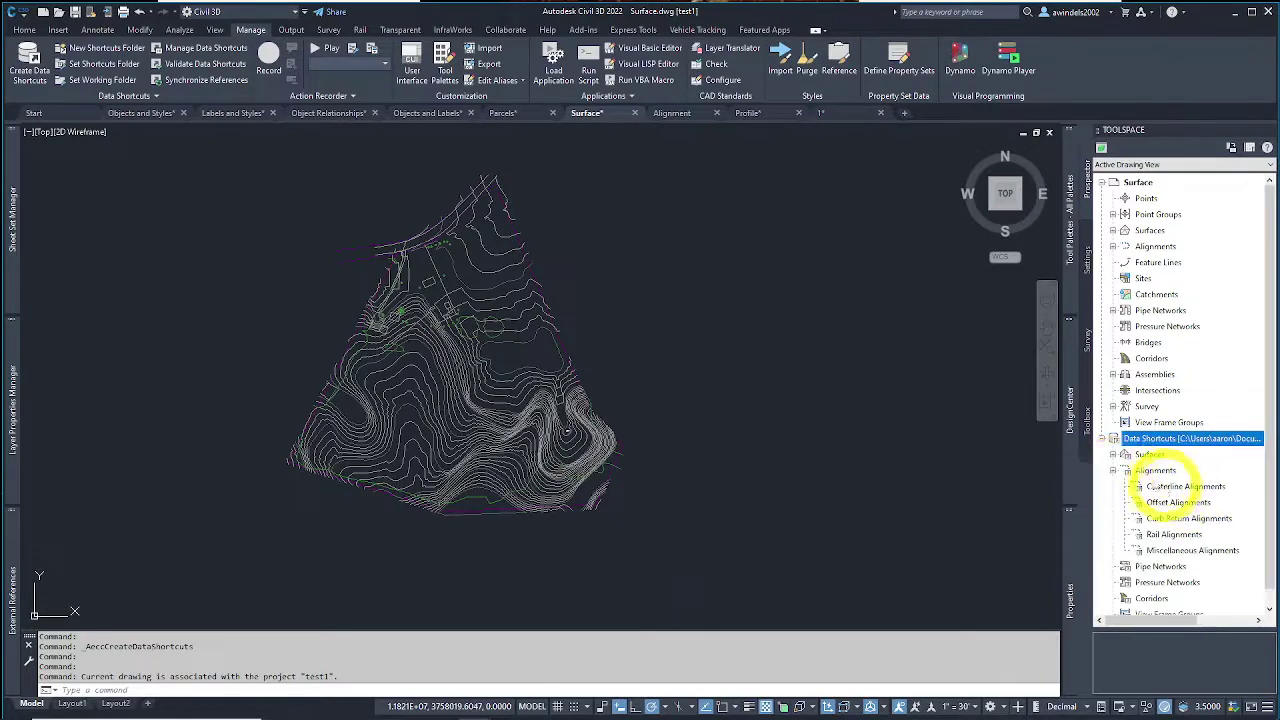
{"action": "left_click", "coordinate": [1113, 470]}
{"action": "left_click", "coordinate": [1113, 454]}
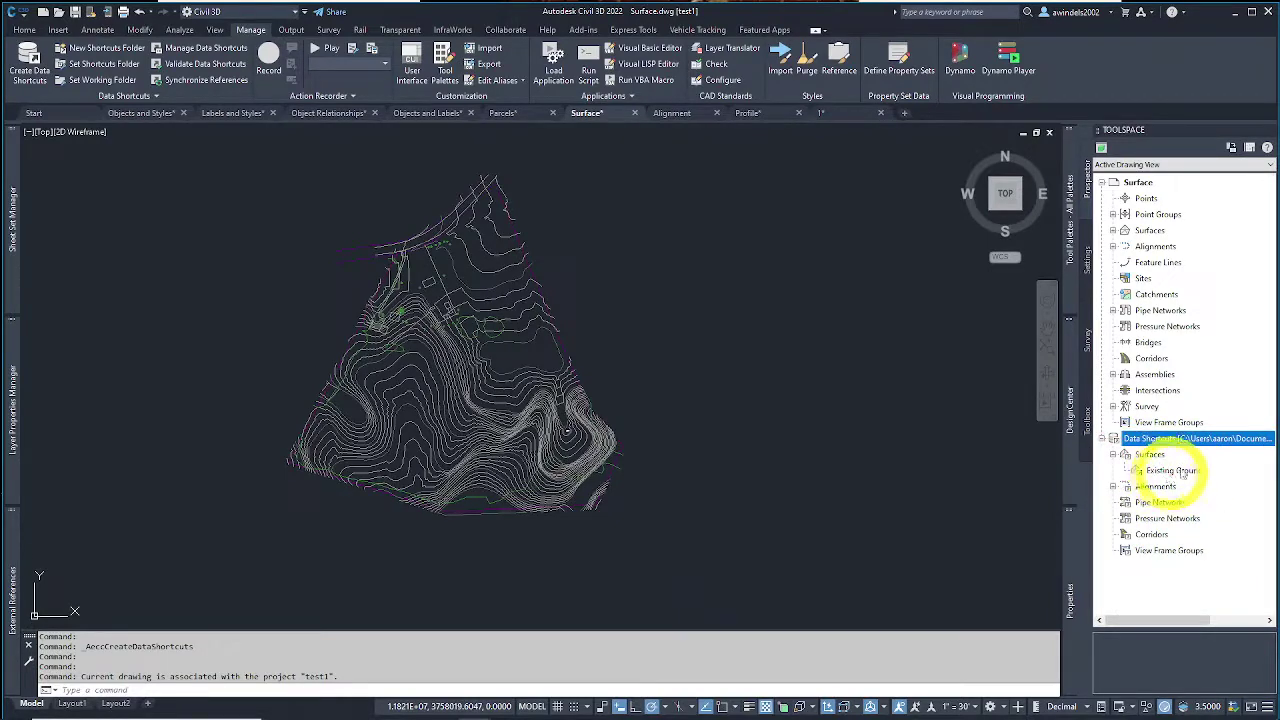
{"action": "left_click", "coordinate": [1110, 440]}
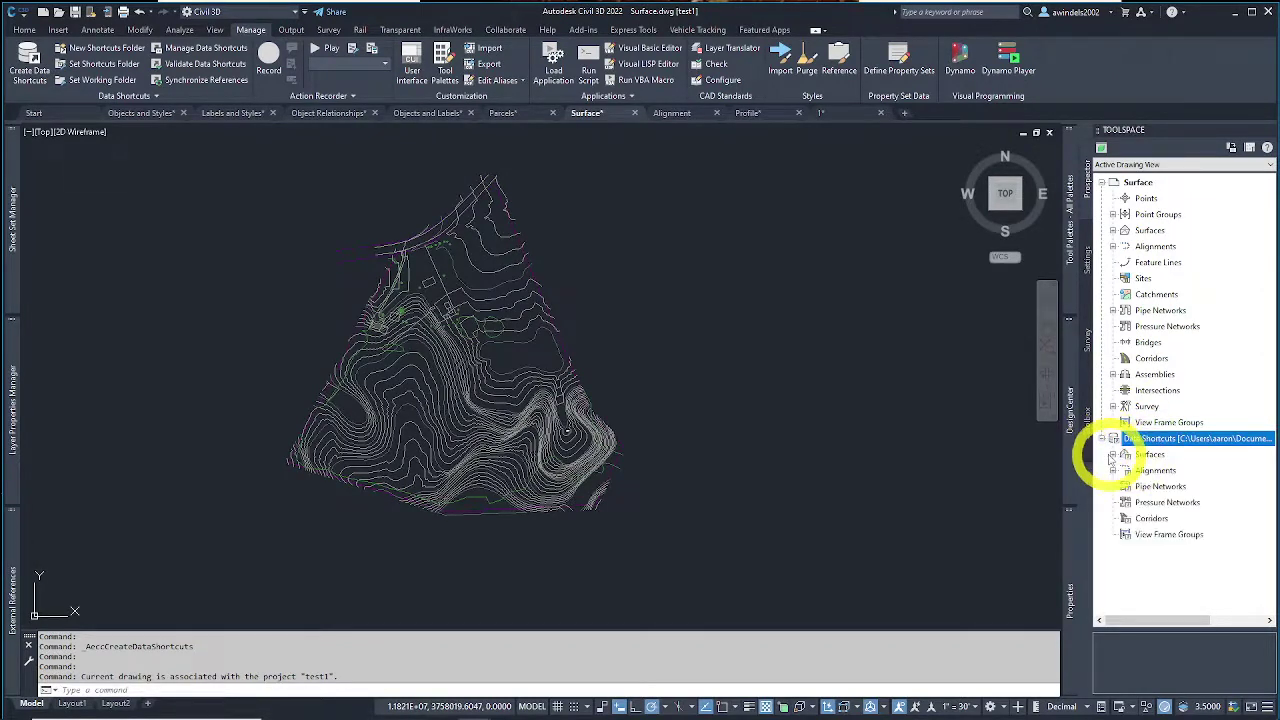
{"action": "left_click", "coordinate": [1112, 454]}
Step: Review the commands available for the Existing Ground data shortcut without running any of them
{"action": "left_click", "coordinate": [1163, 471]}
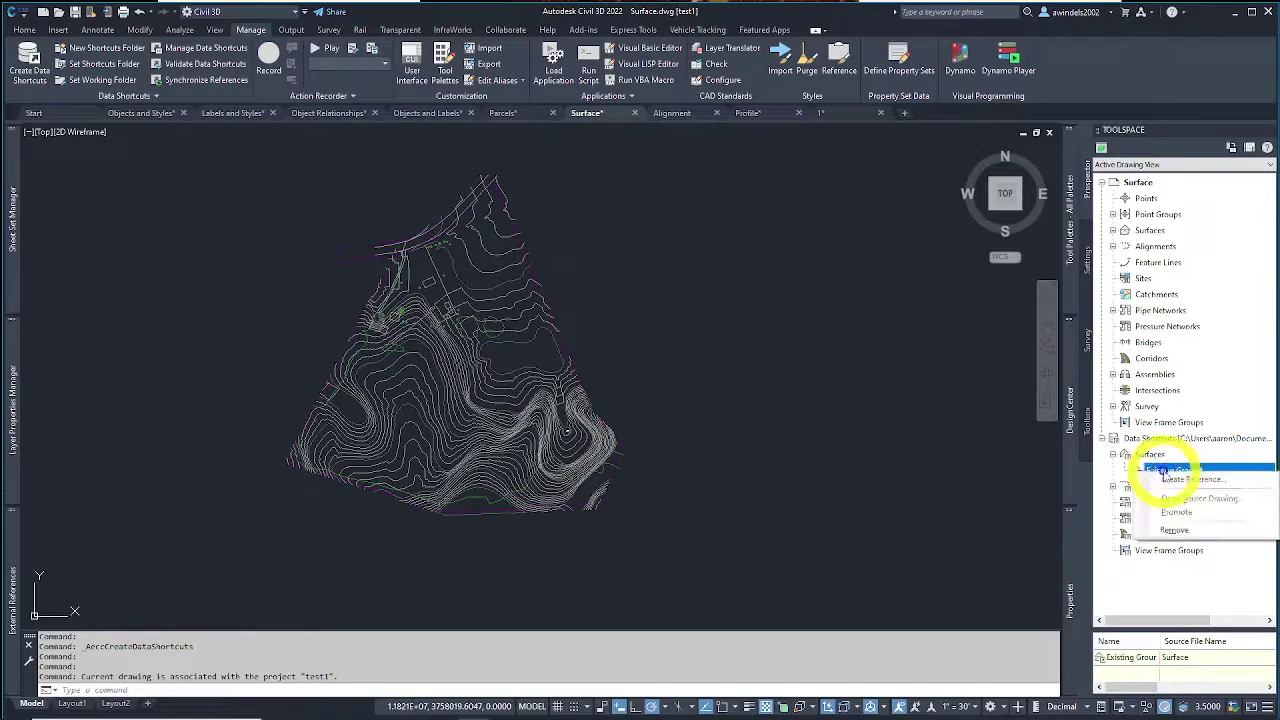
{"action": "right_click", "coordinate": [1138, 471]}
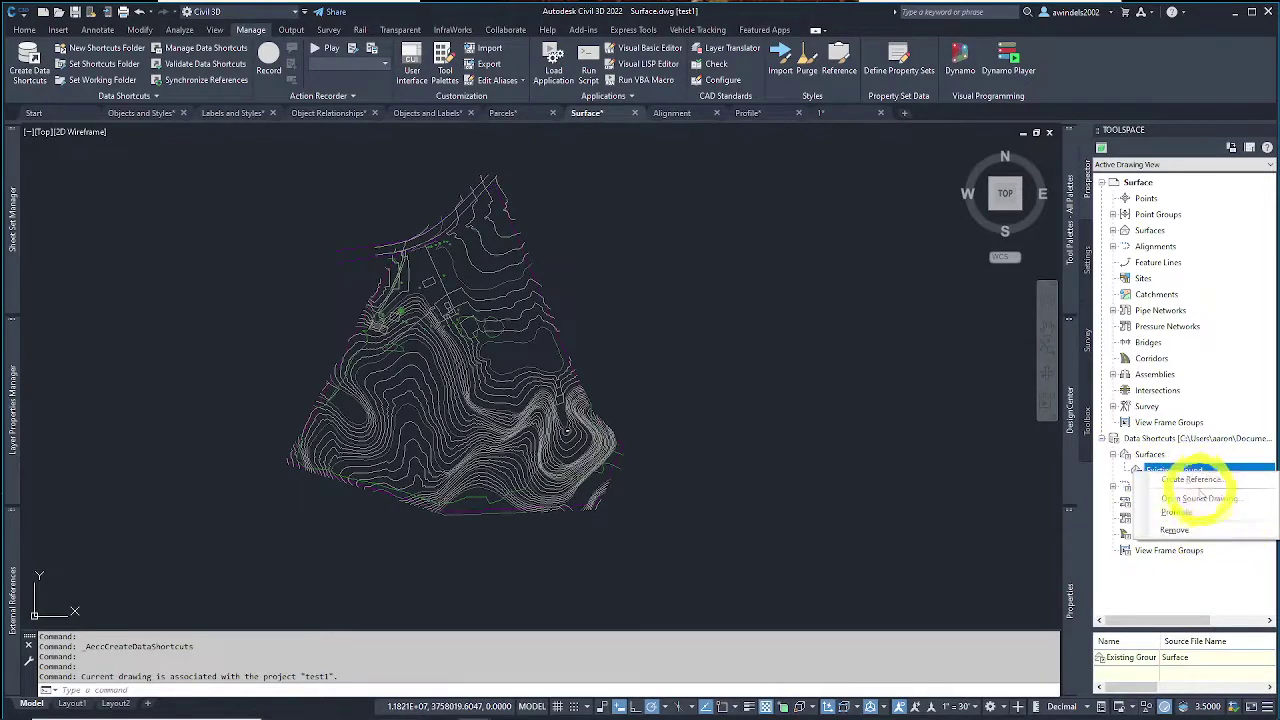
{"action": "left_click", "coordinate": [1113, 454]}
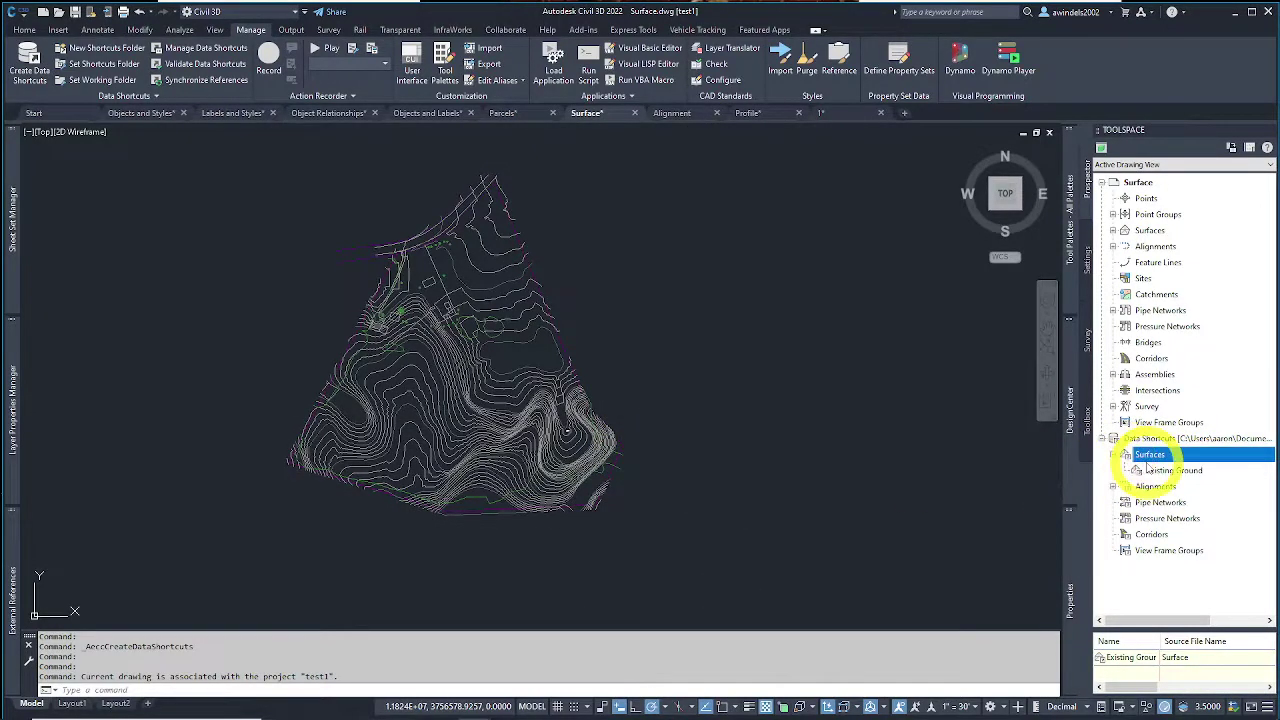
{"action": "key", "text": "Escape"}
{"action": "key", "text": "Escape"}
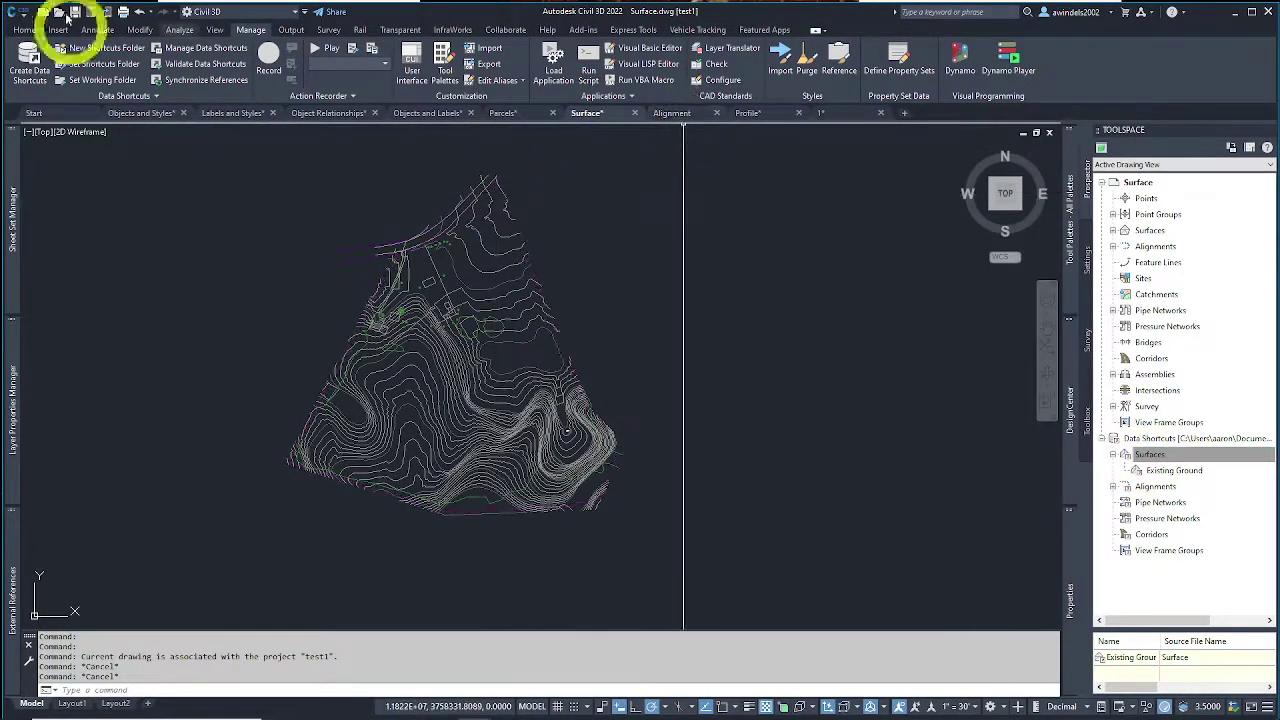
Step: Save the Surface drawing and switch to the Alignment drawing
{"action": "left_click", "coordinate": [622, 135]}
{"action": "key", "text": "ctrl+s"}
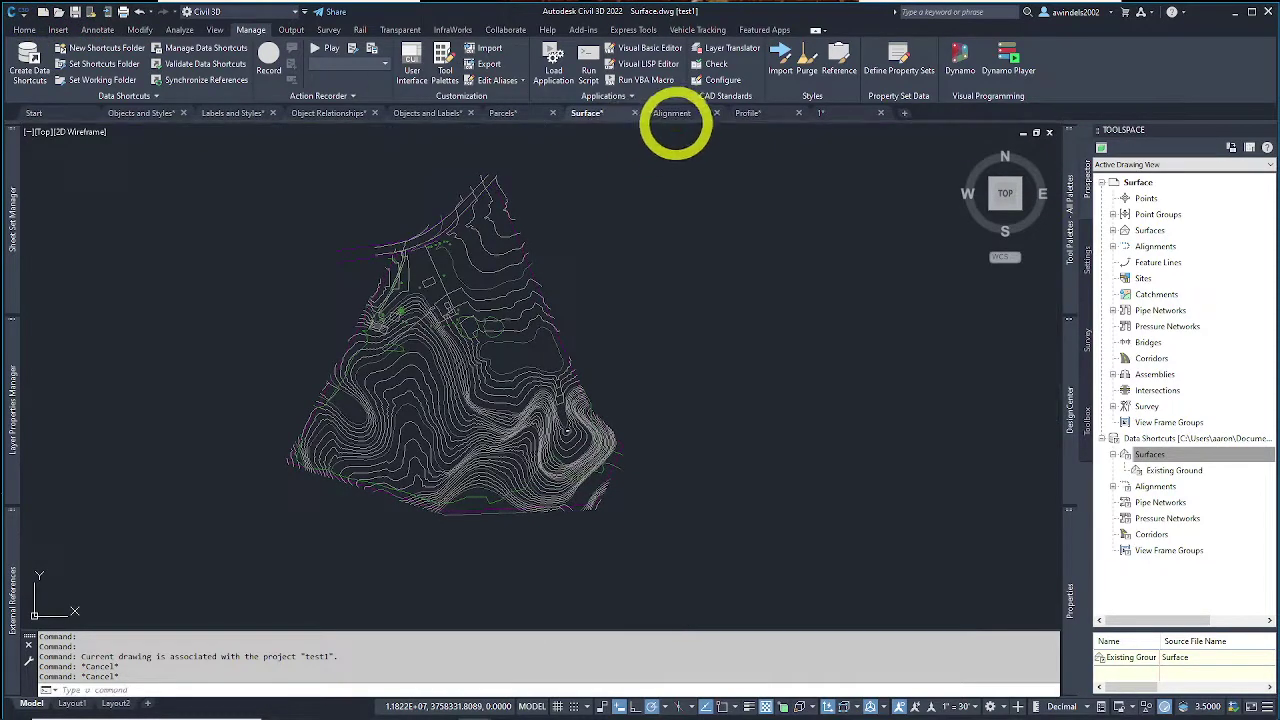
{"action": "left_click", "coordinate": [673, 114]}
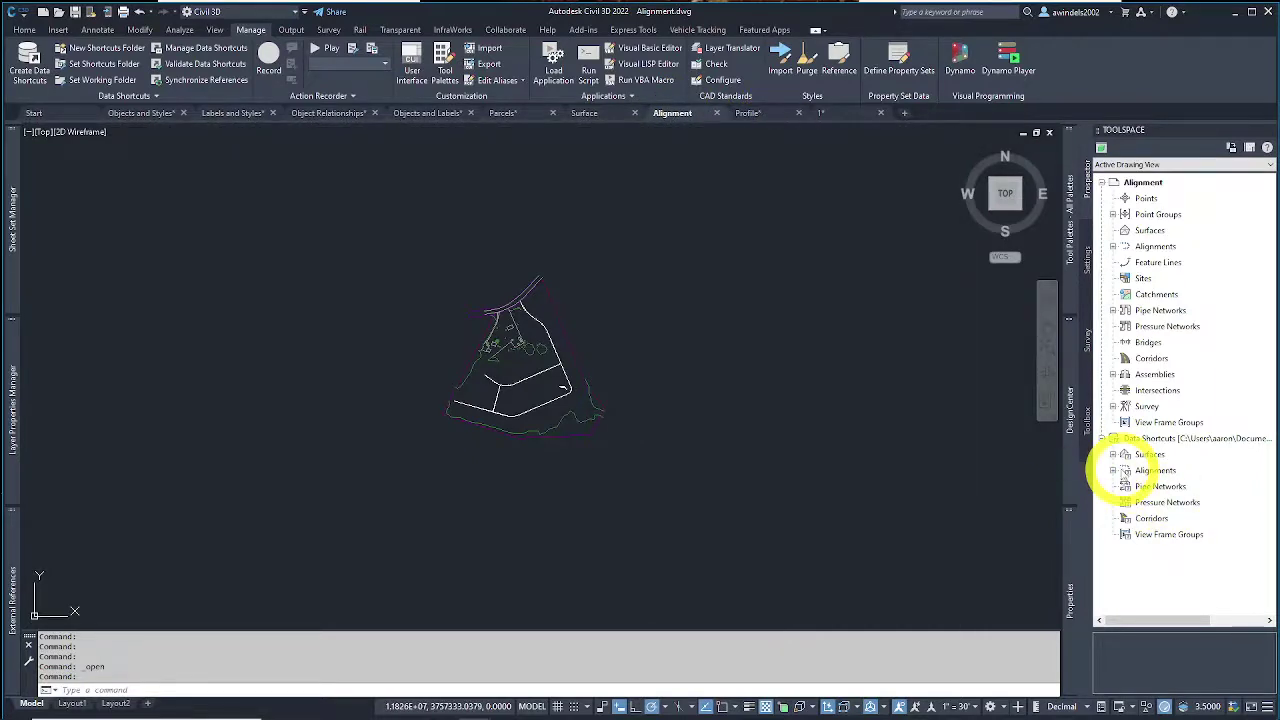
Step: Examine the road alignments in the Alignment drawing and review the commands available for Data Shortcuts without running any
{"action": "left_click", "coordinate": [1113, 470]}
{"action": "left_click", "coordinate": [1113, 470]}
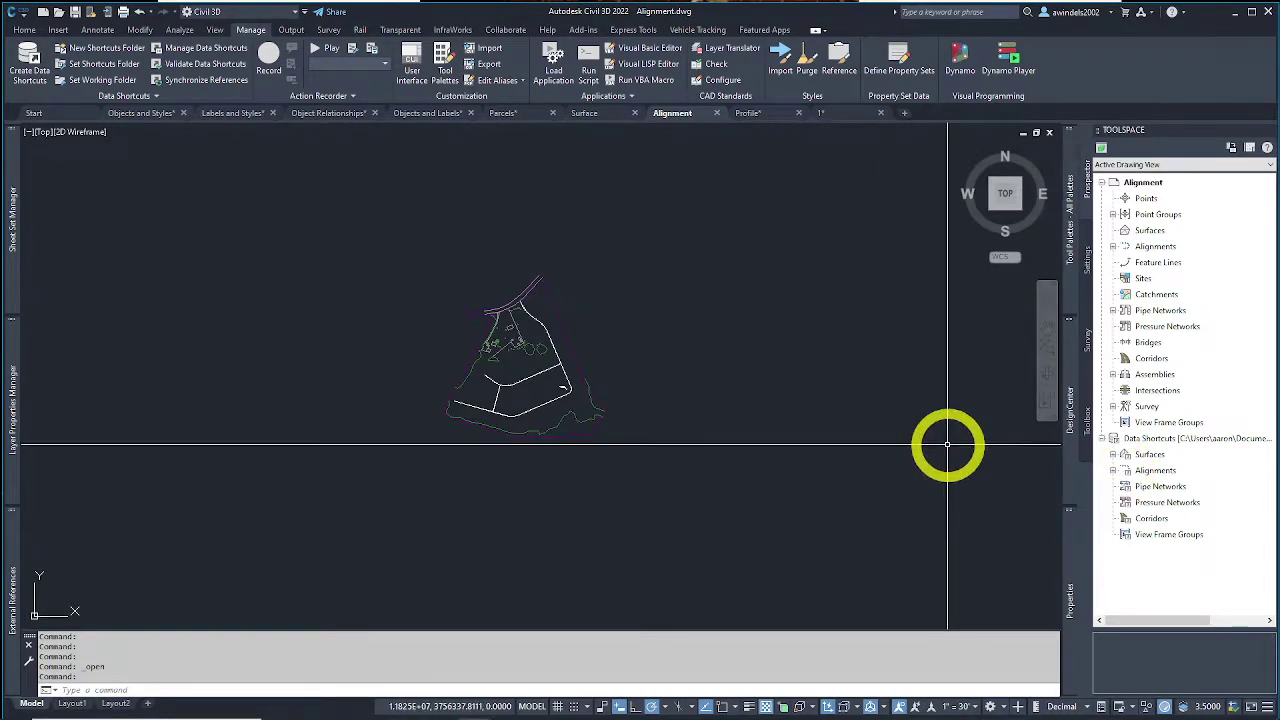
{"action": "right_click", "coordinate": [1180, 438]}
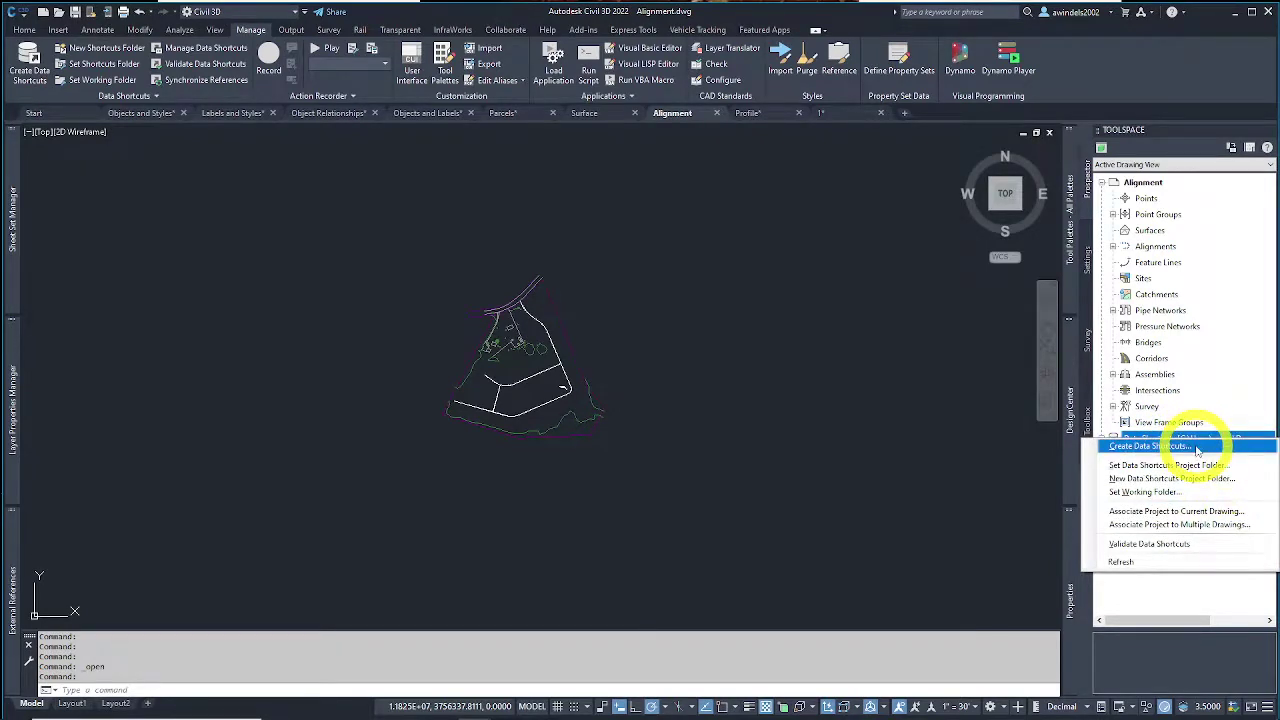
{"action": "left_click", "coordinate": [1197, 447]}
{"action": "middle_click_drag", "start_coordinate": [544, 323], "coordinate": [568, 308]}
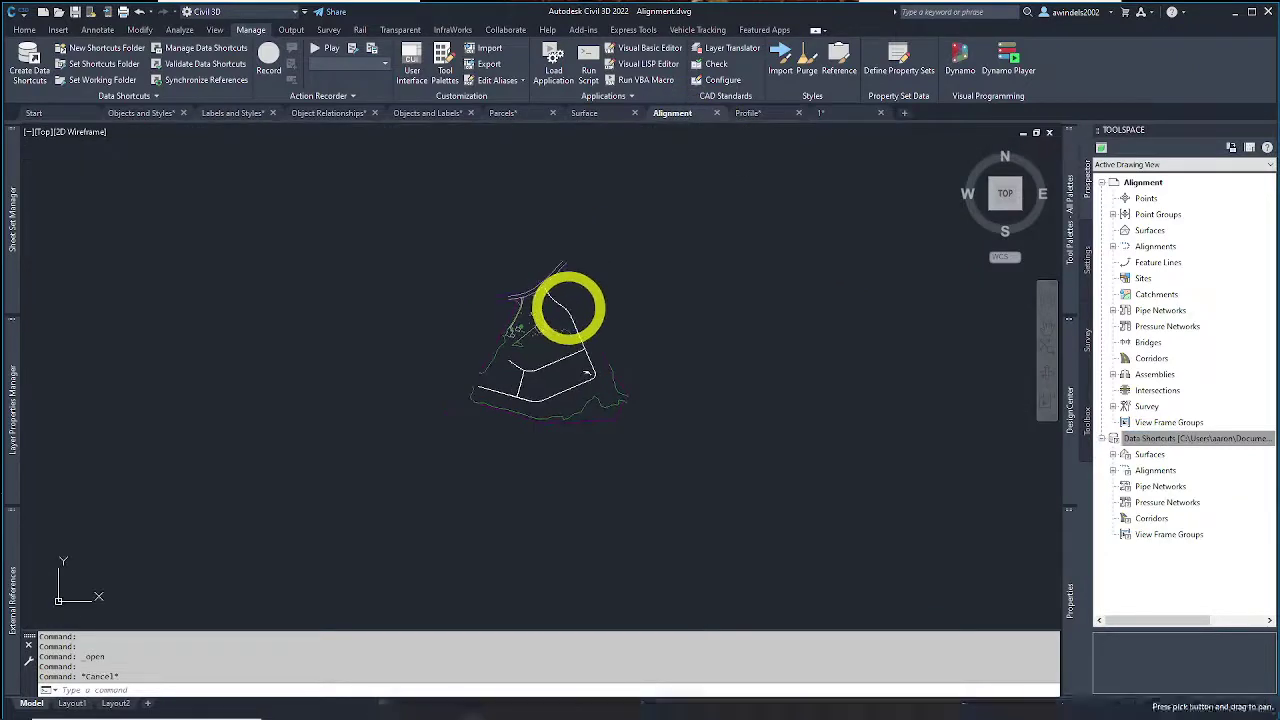
{"action": "scroll", "coordinate": [566, 302], "scroll_direction": "up", "scroll_amount": 5}
{"action": "scroll", "coordinate": [634, 291], "scroll_direction": "down", "scroll_amount": 1}
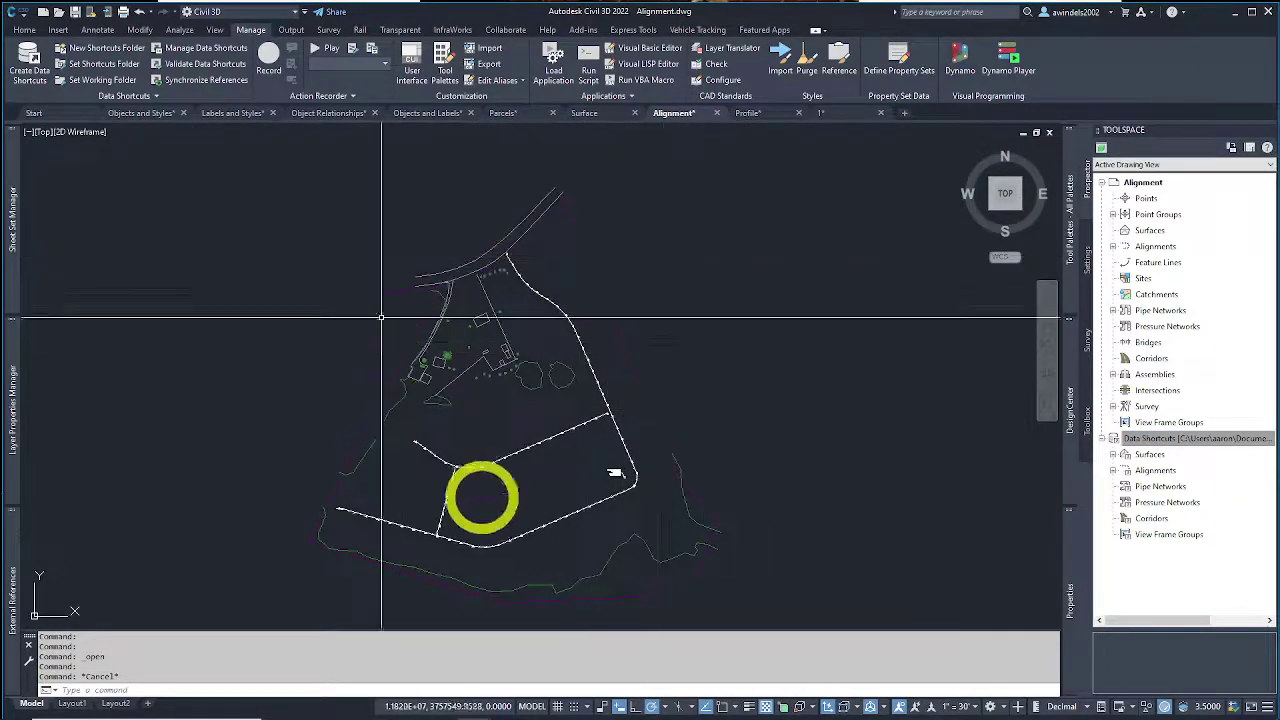
{"action": "left_click", "coordinate": [585, 115]}
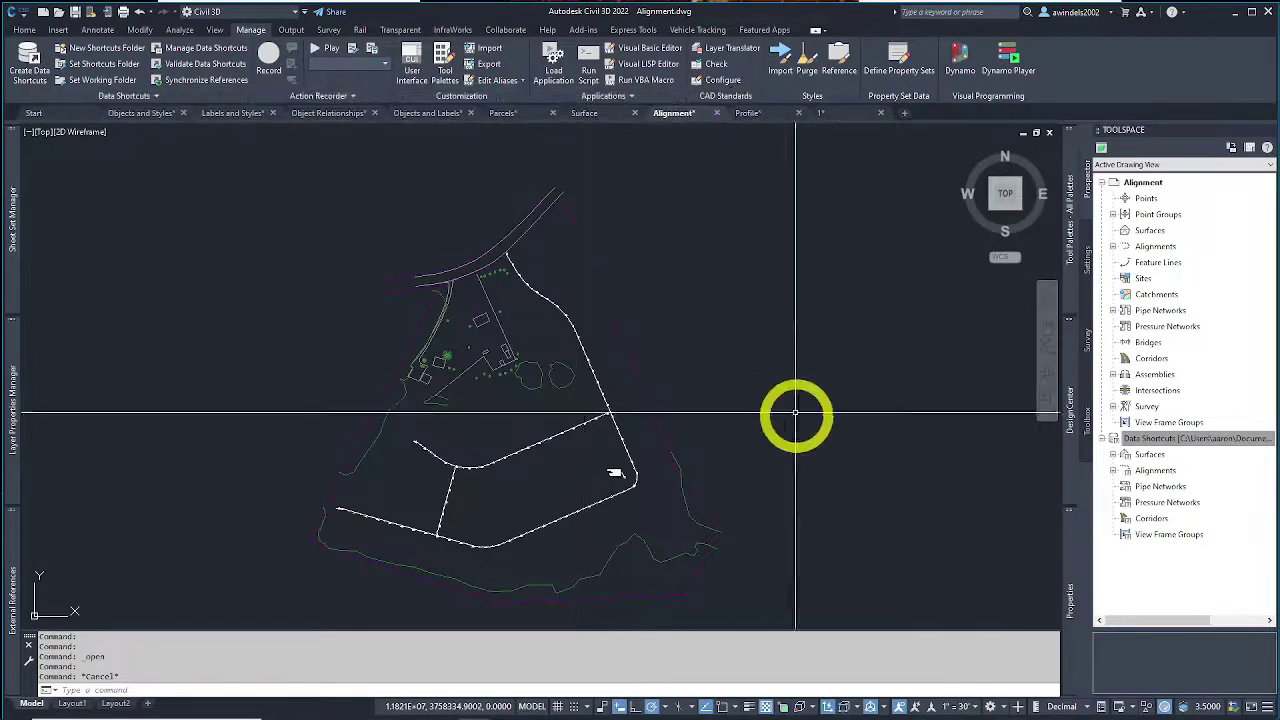
{"action": "left_click", "coordinate": [1125, 440]}
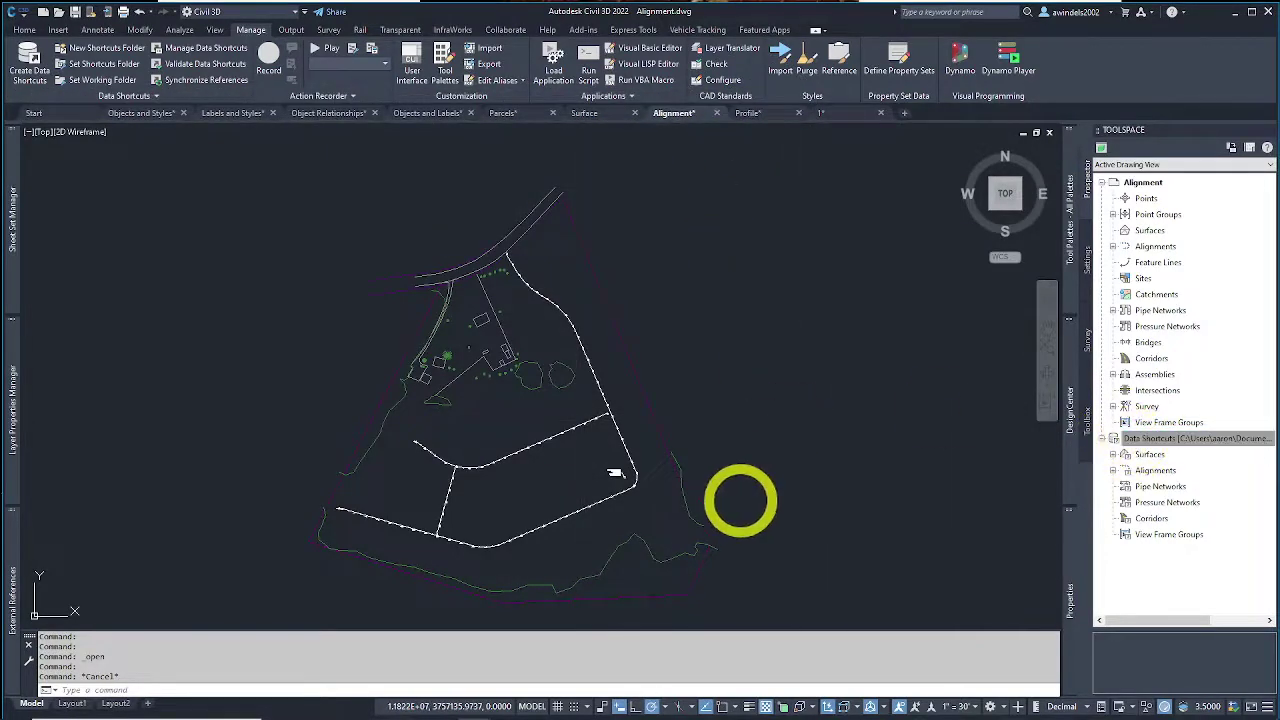
{"action": "right_click", "coordinate": [1188, 437]}
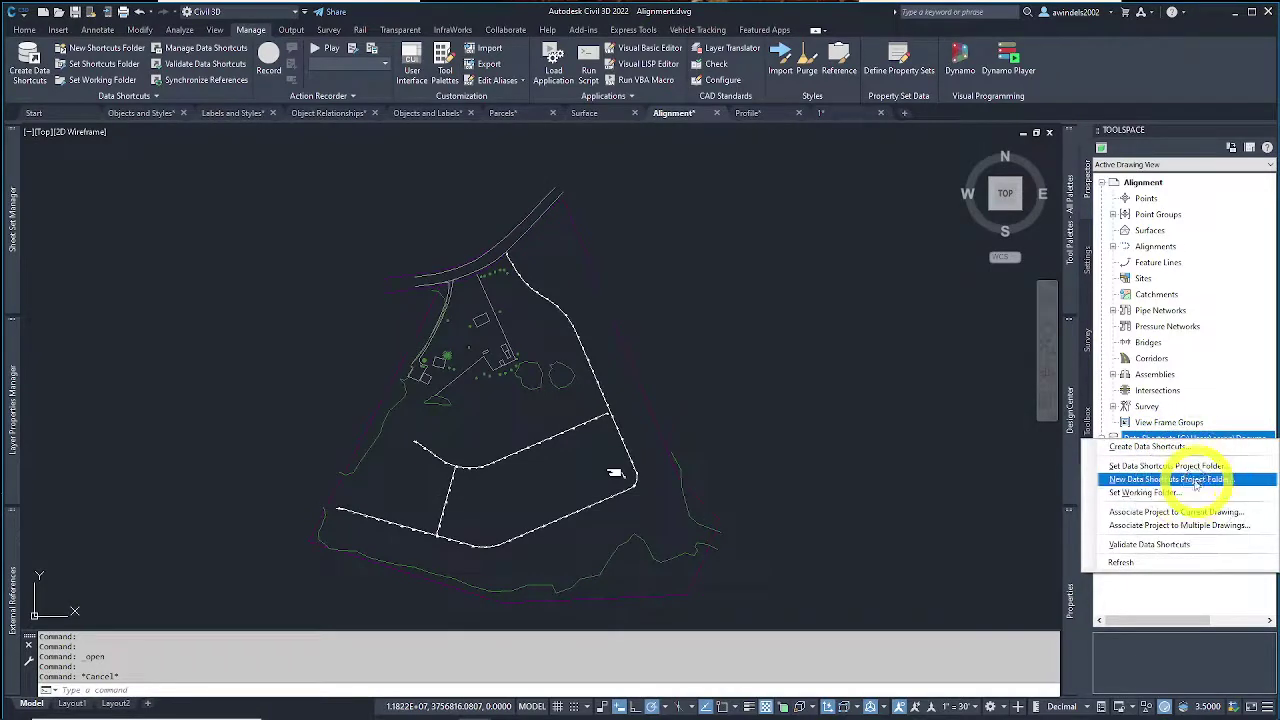
{"action": "key", "text": "Escape"}
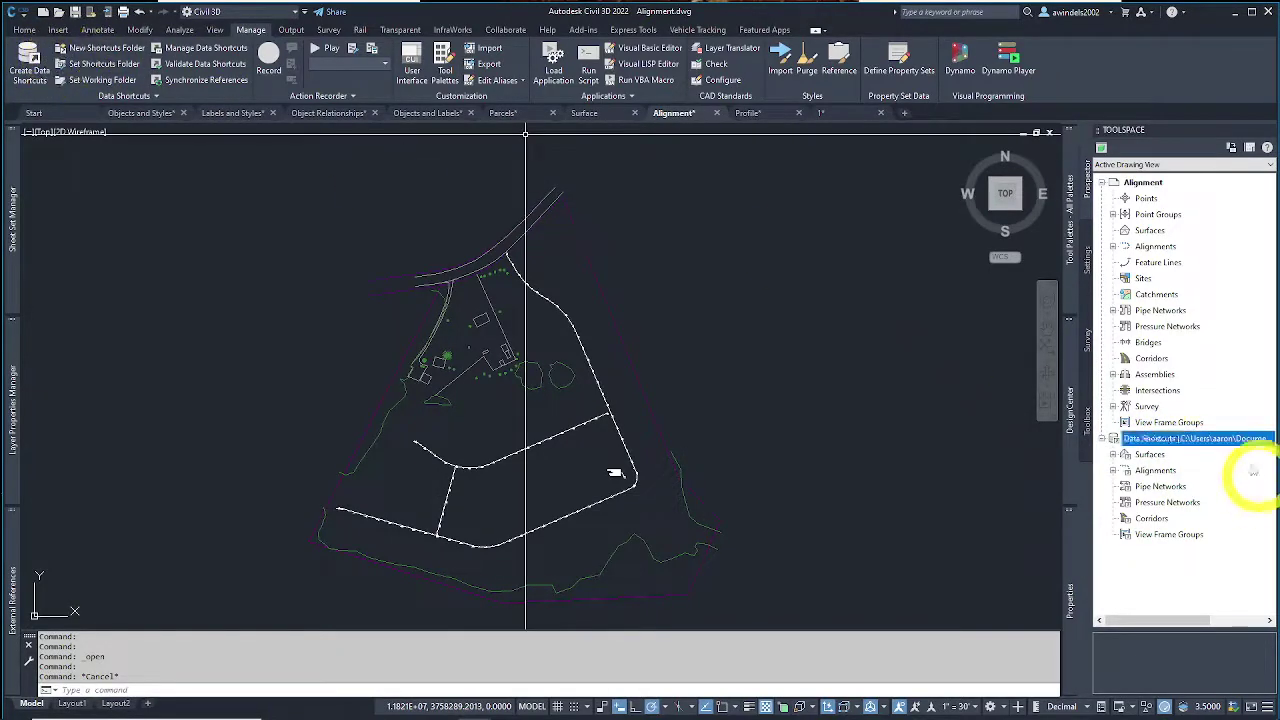
Step: Create a data shortcut for only the Main Road A centerline alignment from the Alignment drawing
{"action": "right_click", "coordinate": [1158, 437]}
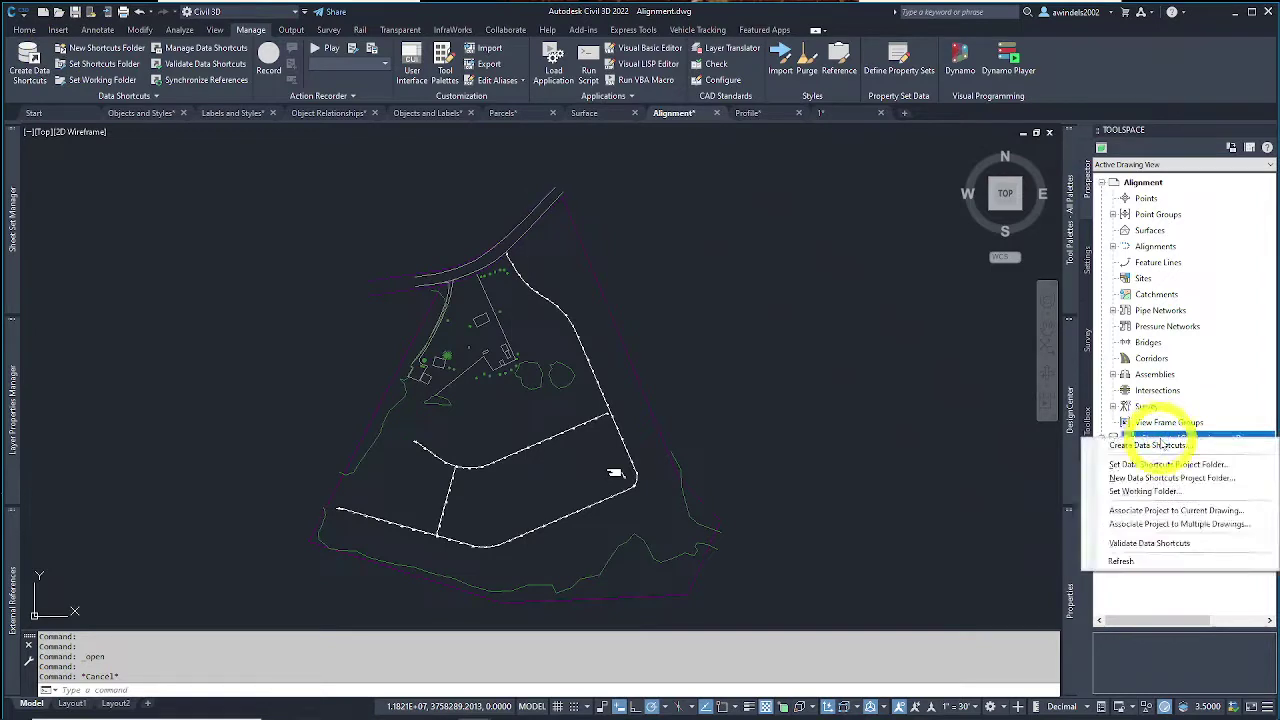
{"action": "left_click", "coordinate": [1160, 444]}
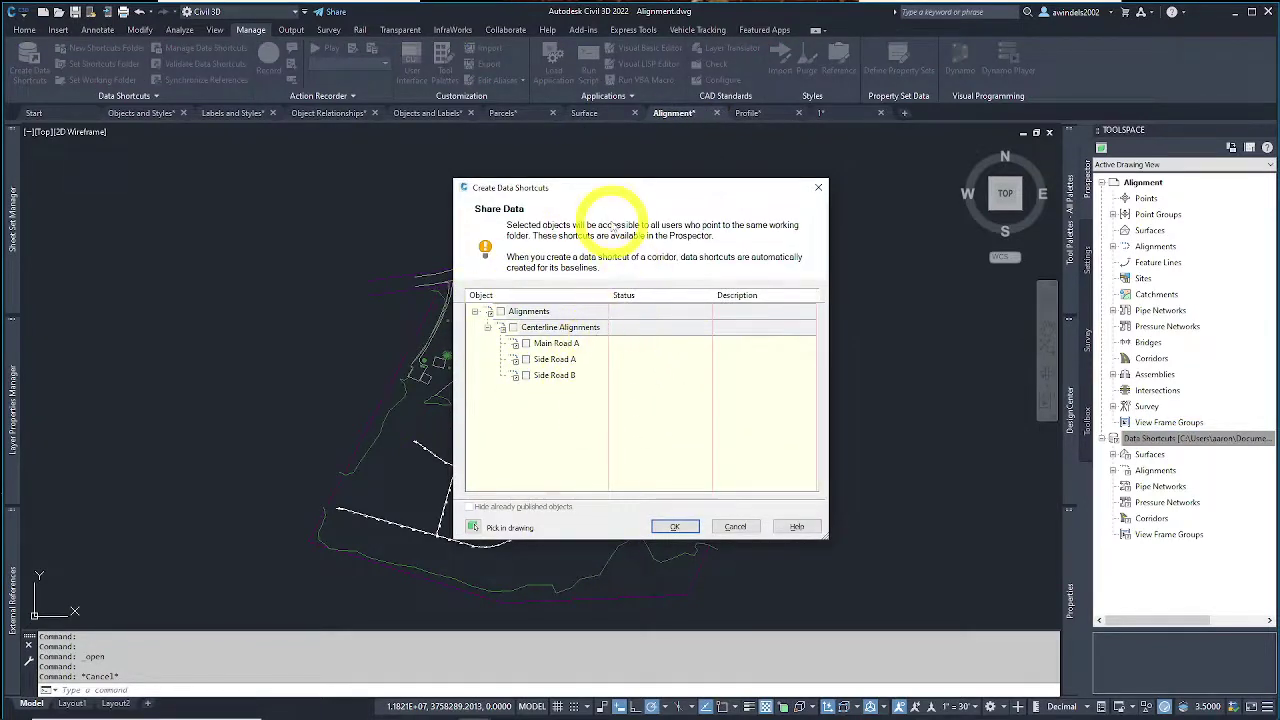
{"action": "left_click_drag", "start_coordinate": [614, 187], "coordinate": [556, 170]}
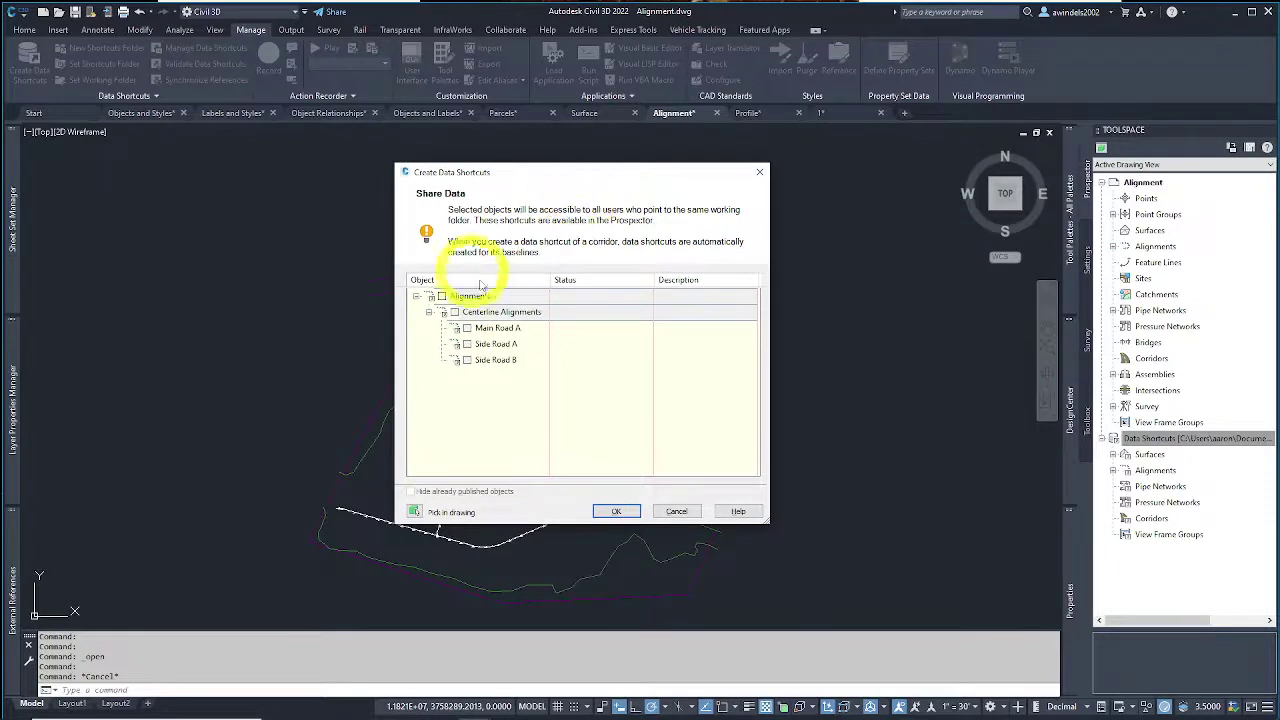
{"action": "left_click", "coordinate": [442, 296]}
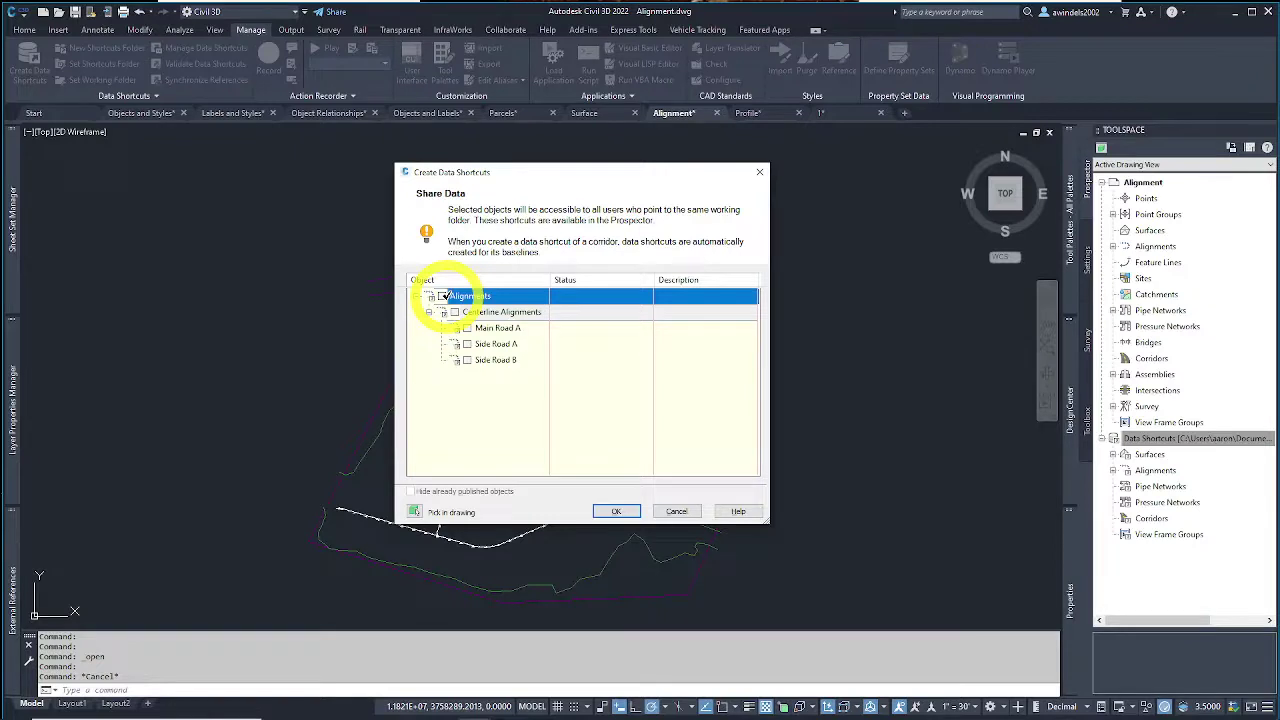
{"action": "left_click", "coordinate": [467, 328]}
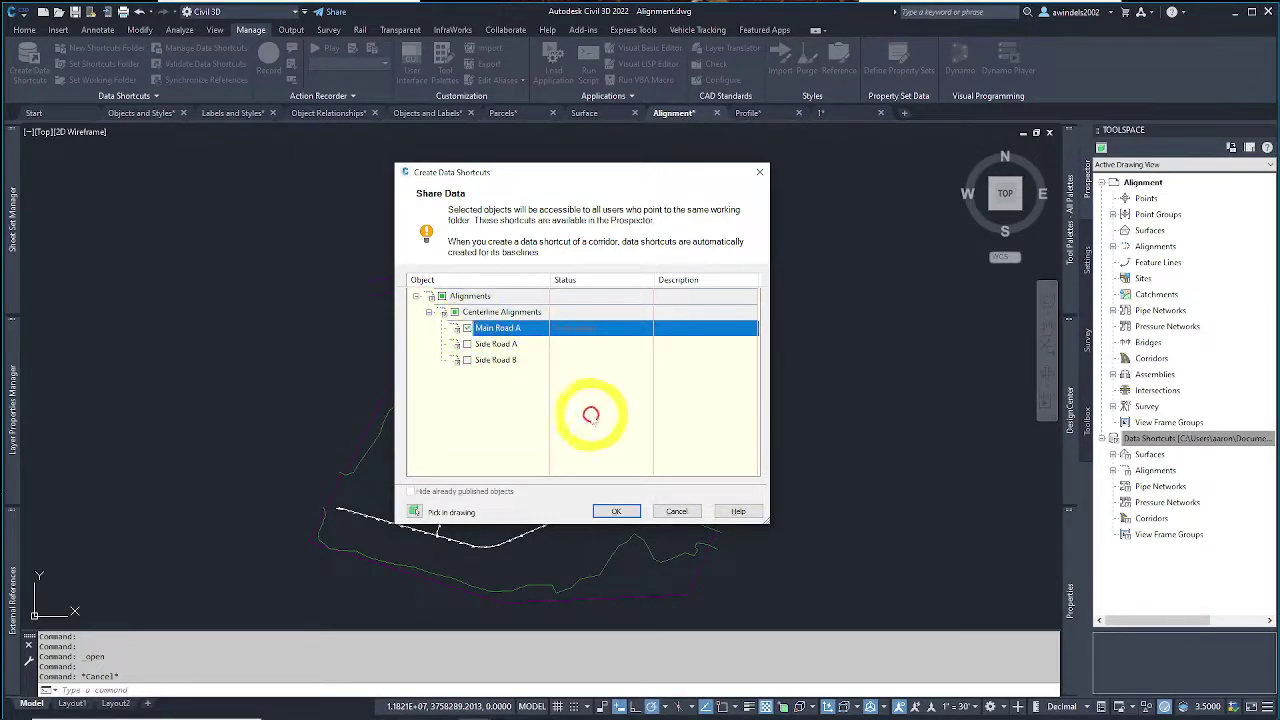
{"action": "left_click", "coordinate": [617, 511]}
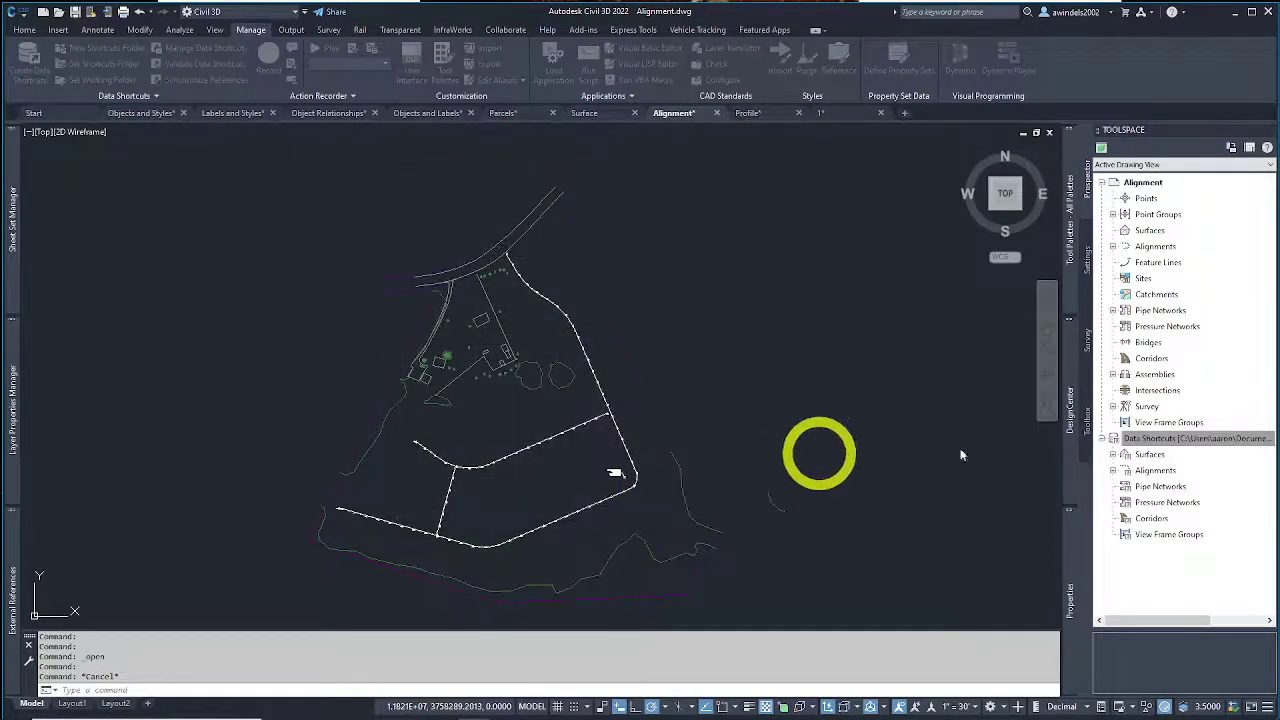
Step: Inspect the Centerline Alignments under Data Shortcuts for the published Main Road A shortcut and its source file
{"action": "left_click", "coordinate": [1113, 470]}
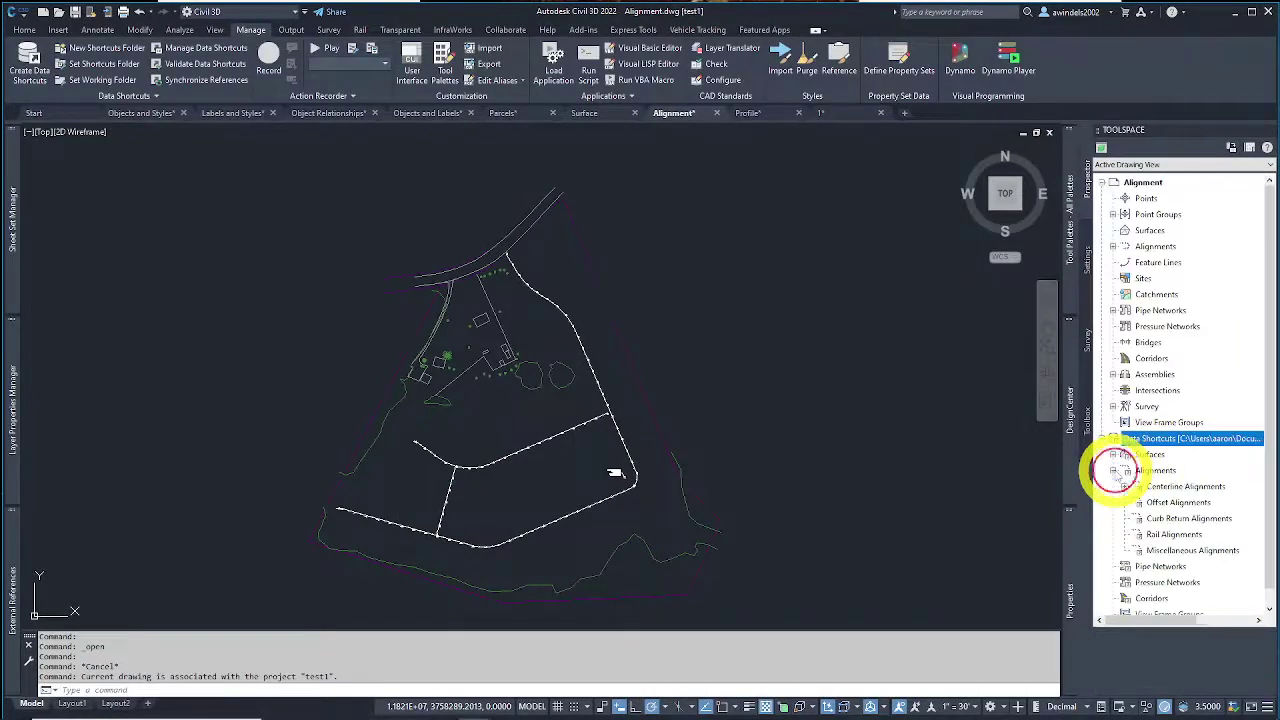
{"action": "left_click", "coordinate": [1124, 486]}
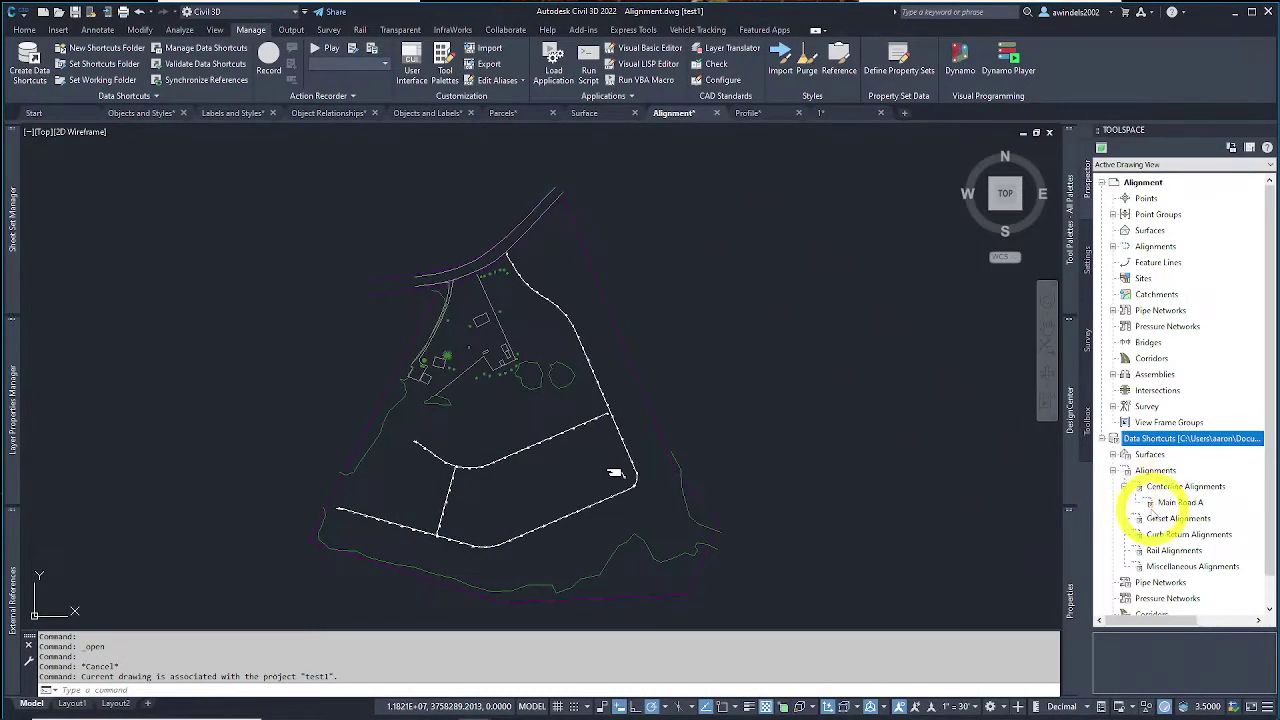
{"action": "left_click", "coordinate": [1188, 504]}
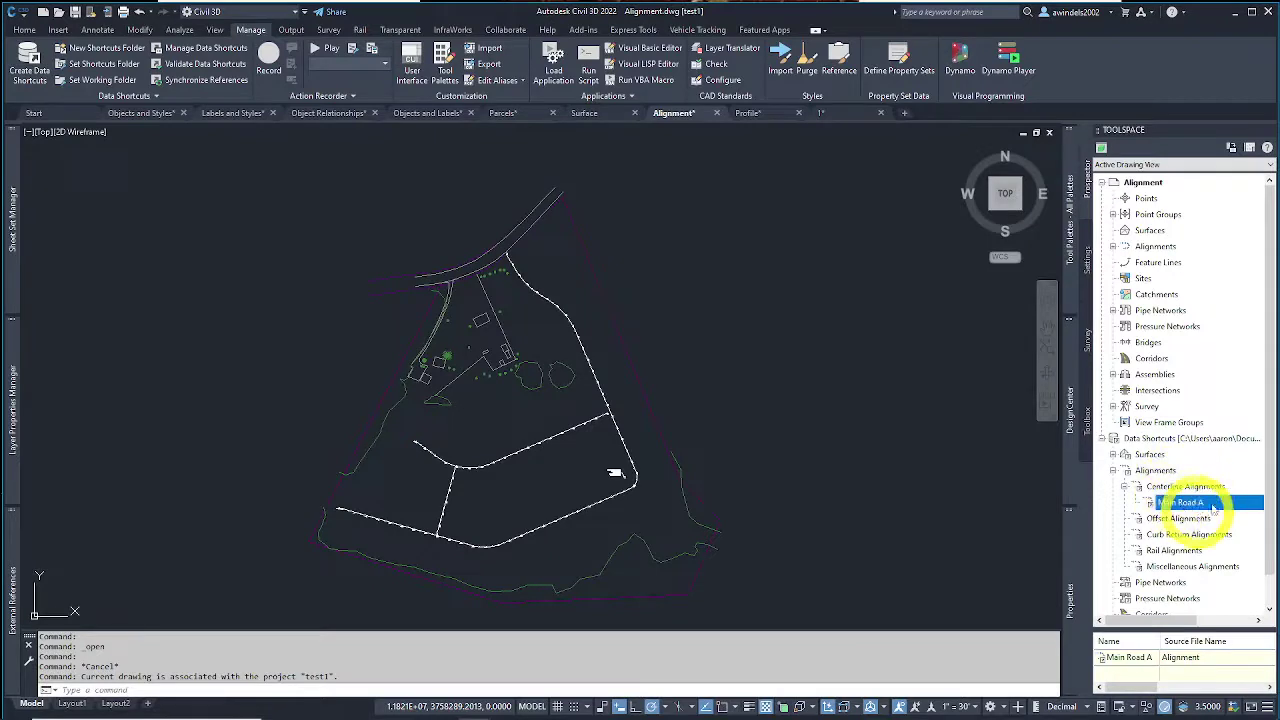
{"action": "left_click", "coordinate": [1113, 470]}
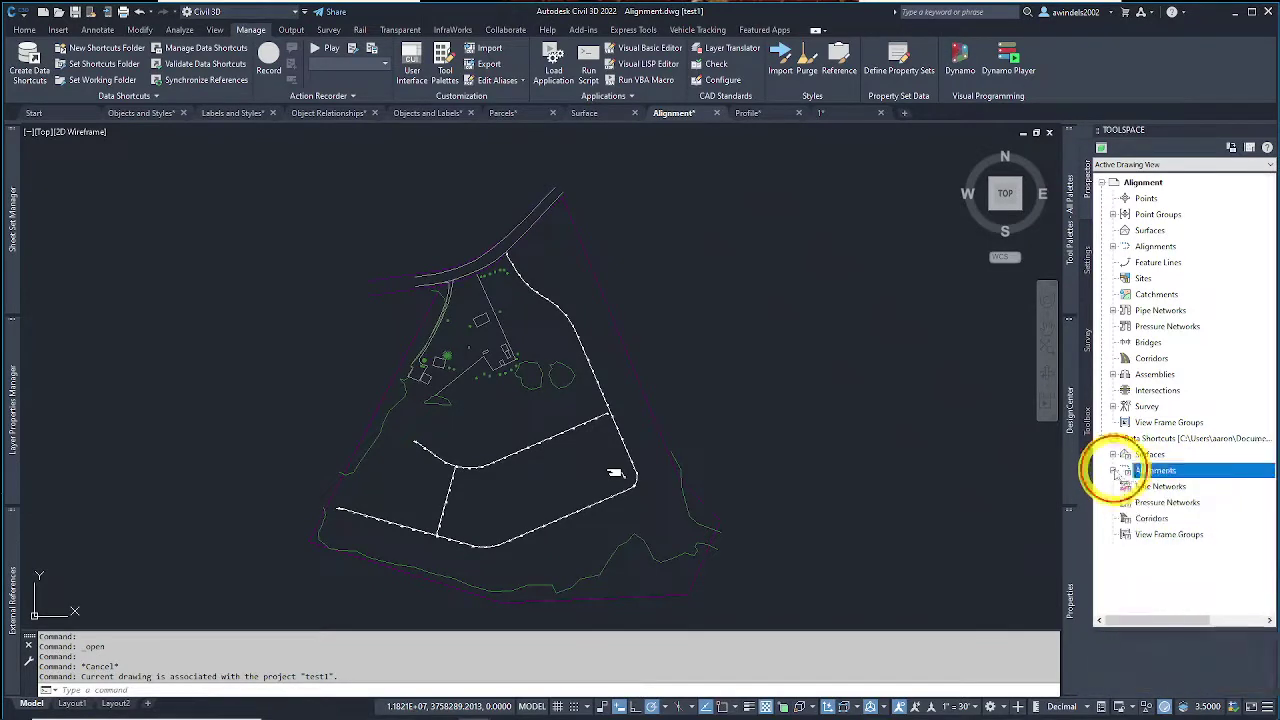
Step: Widen the Toolspace to read more of the Data Shortcuts path and review the command for setting the project folder
{"action": "left_click", "coordinate": [1208, 438]}
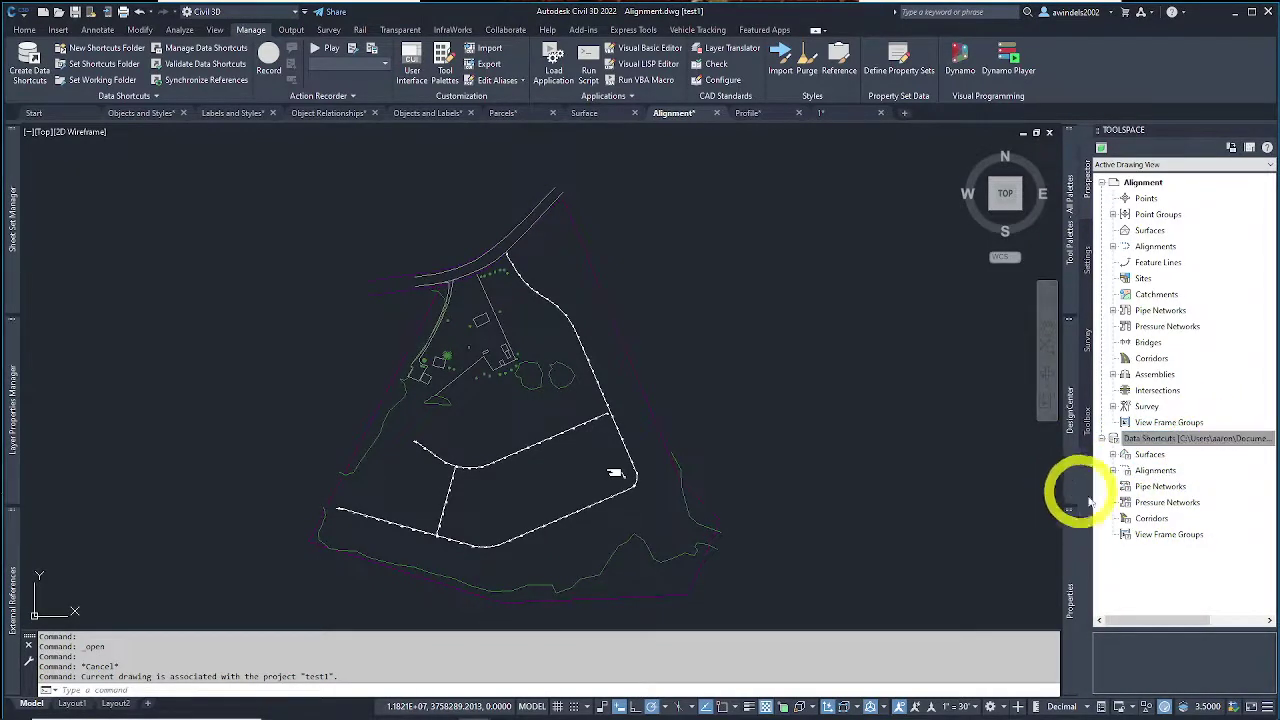
{"action": "mouse_move", "coordinate": [1070, 486]}
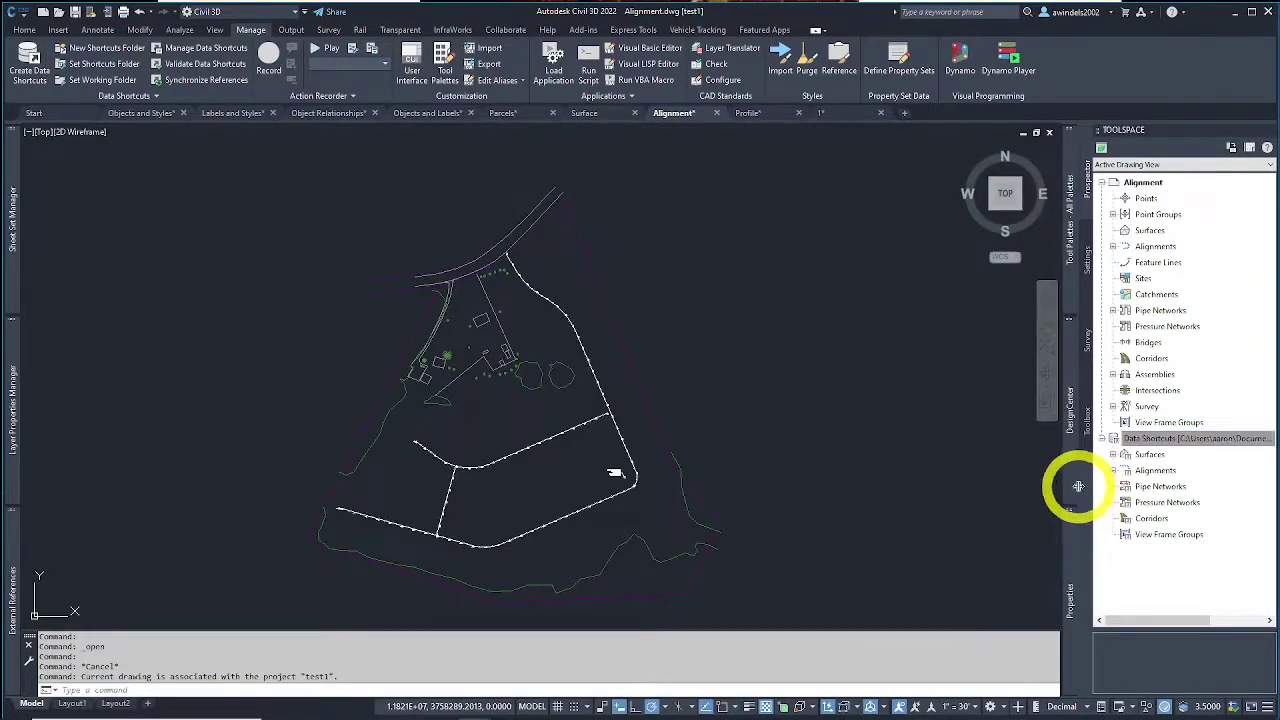
{"action": "left_click", "coordinate": [1182, 437]}
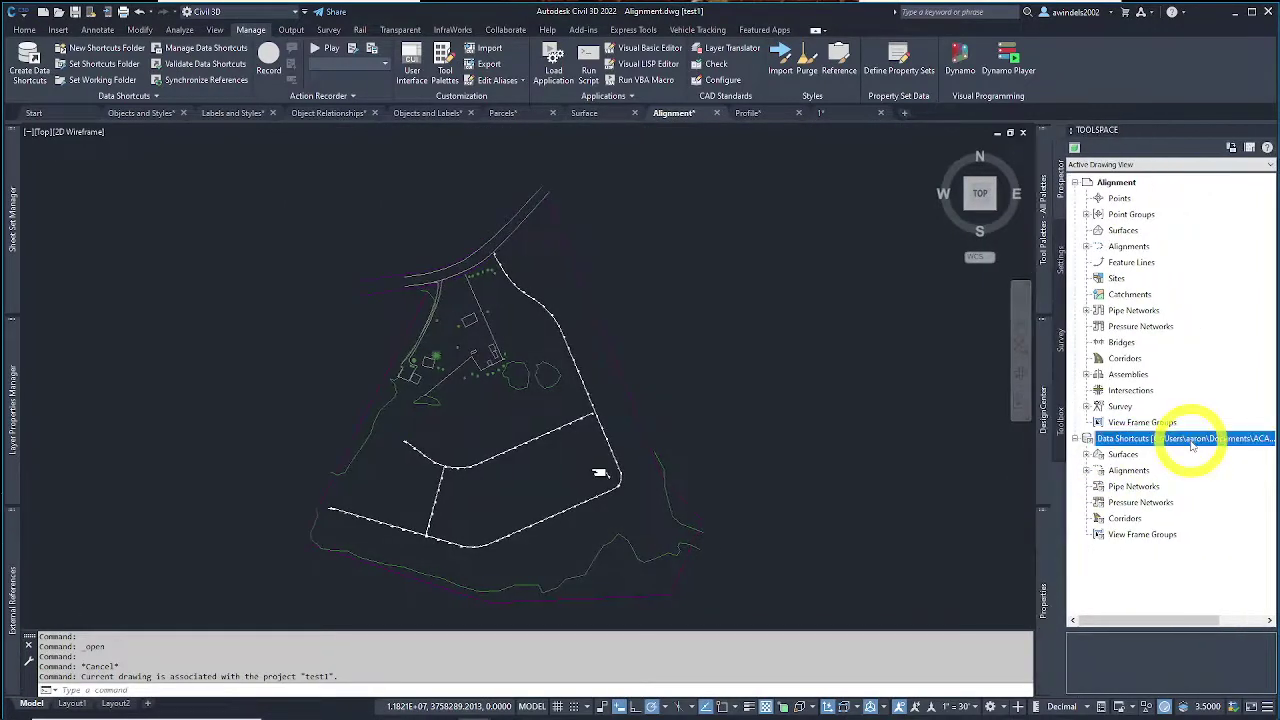
{"action": "right_click", "coordinate": [1195, 437]}
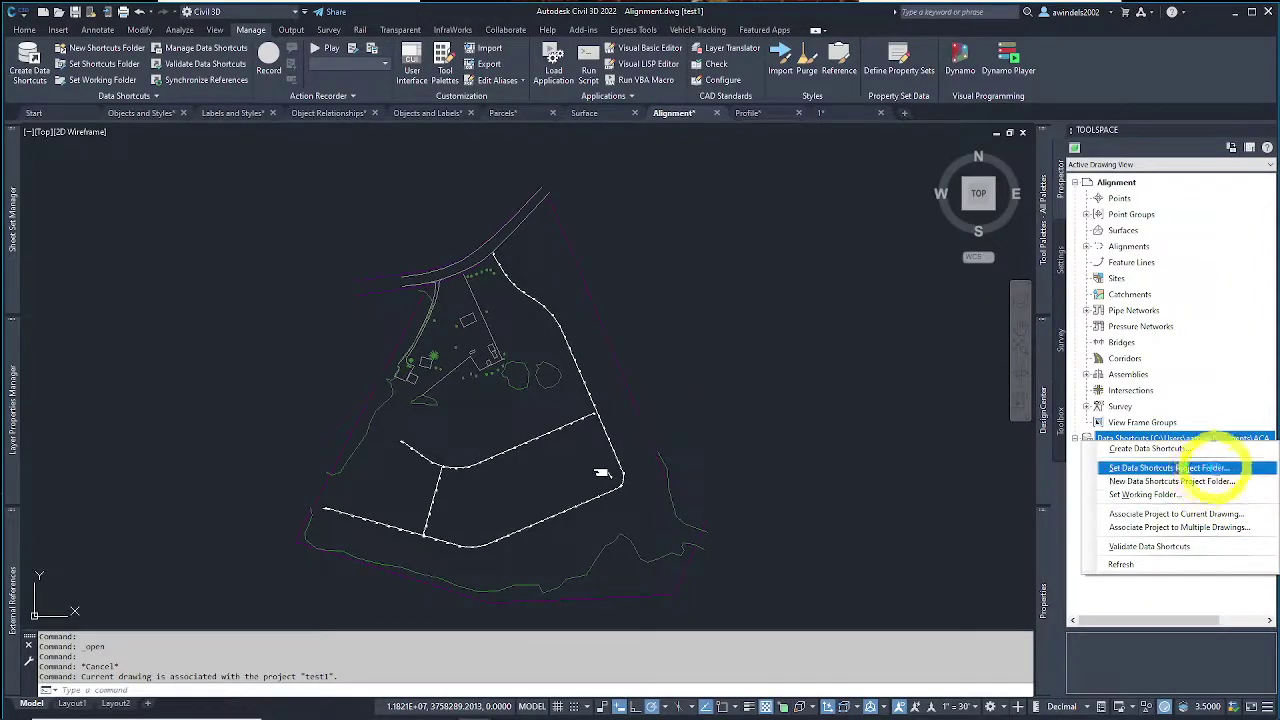
{"action": "left_click", "coordinate": [1218, 468]}
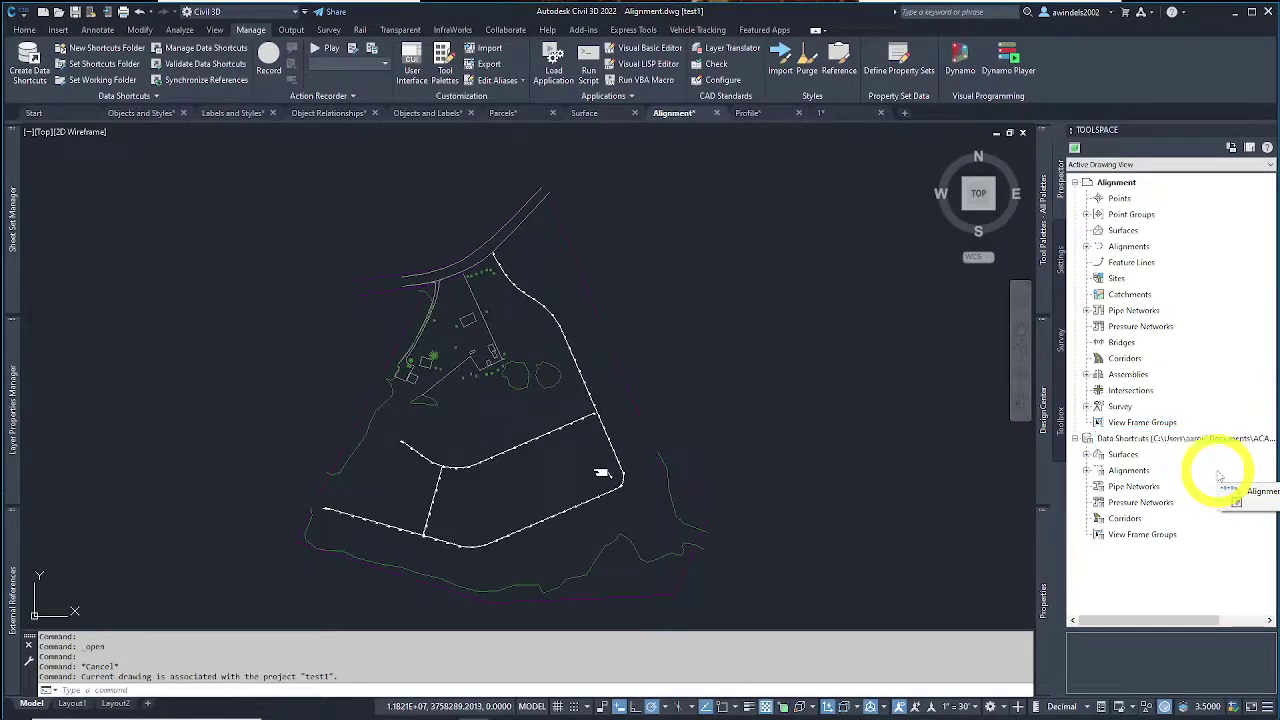
Step: Switch to the Profile drawing, activate its large plan viewport and expand the Surfaces collection under Data Shortcuts
{"action": "left_click", "coordinate": [763, 115]}
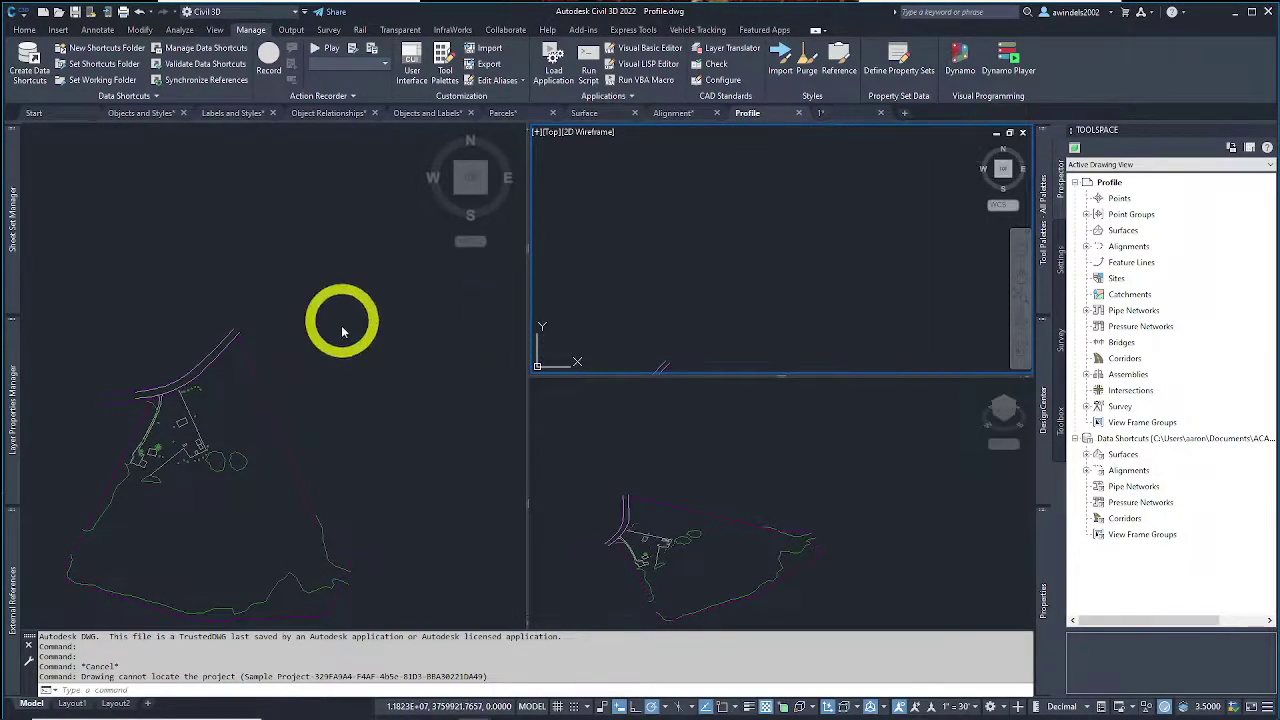
{"action": "left_click", "coordinate": [330, 370]}
{"action": "middle_click_drag", "start_coordinate": [337, 371], "coordinate": [420, 313]}
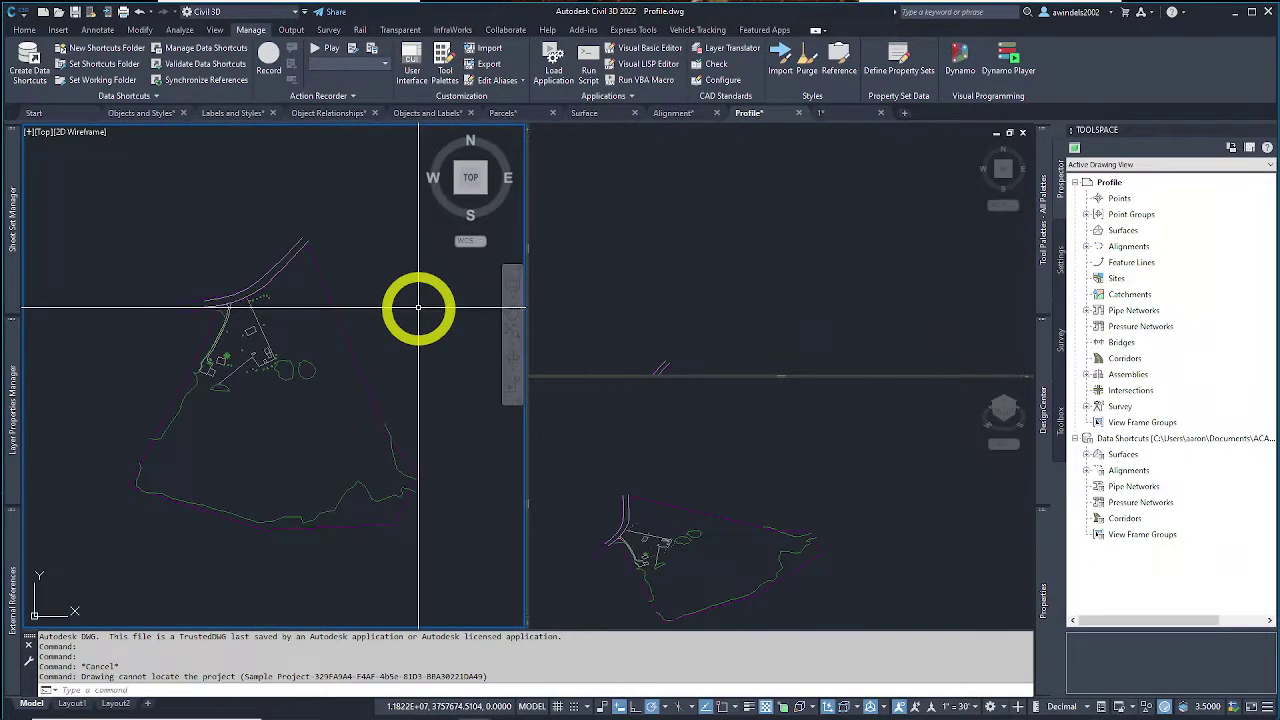
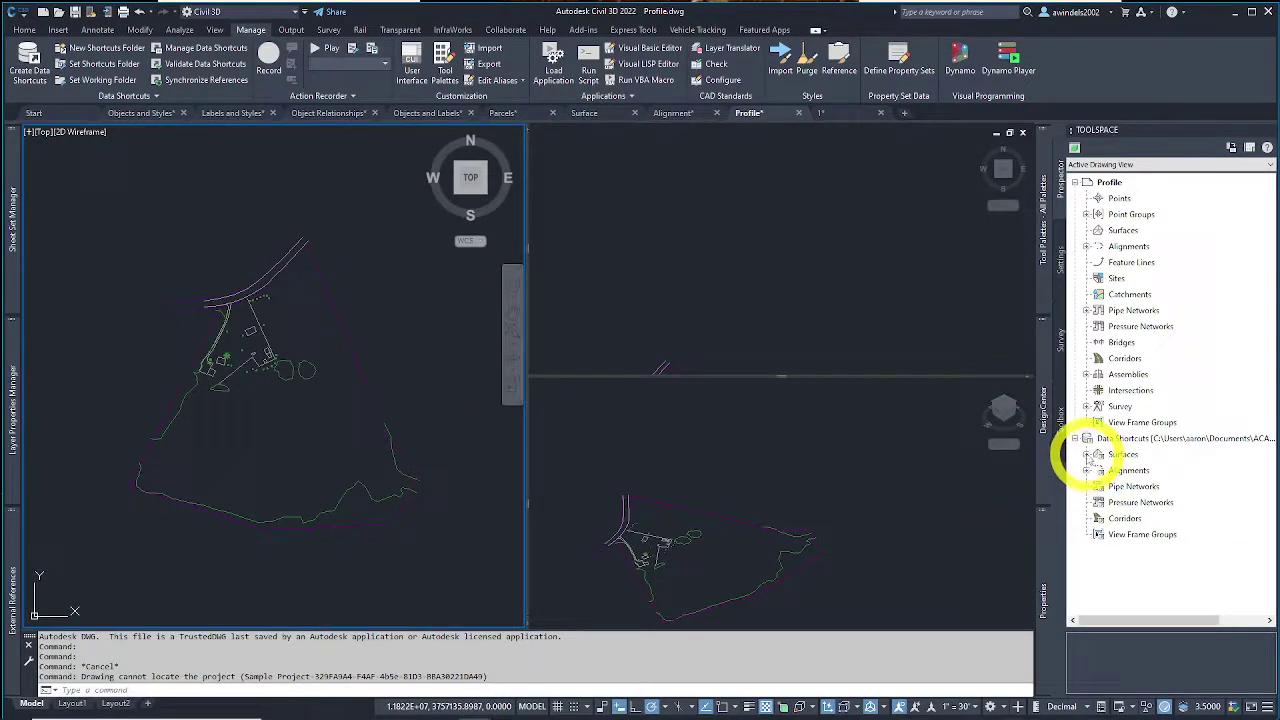
{"action": "left_click", "coordinate": [1087, 454]}
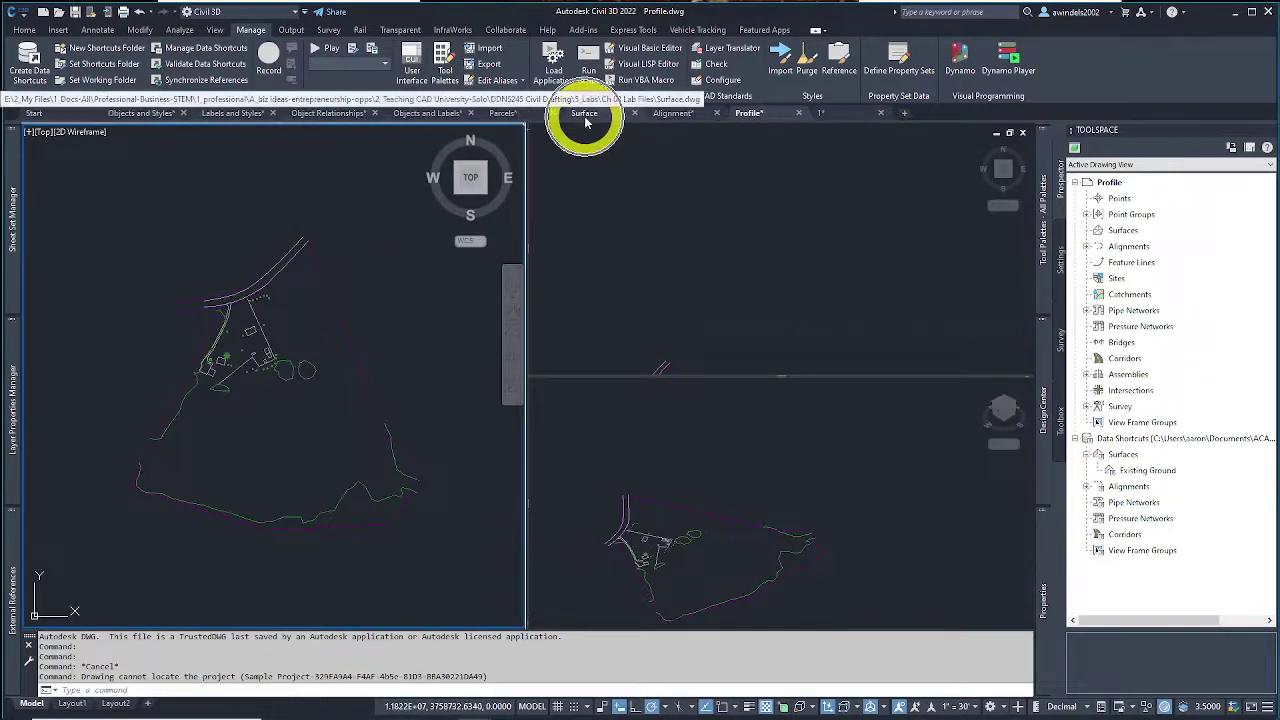
{"action": "mouse_move", "coordinate": [665, 117]}
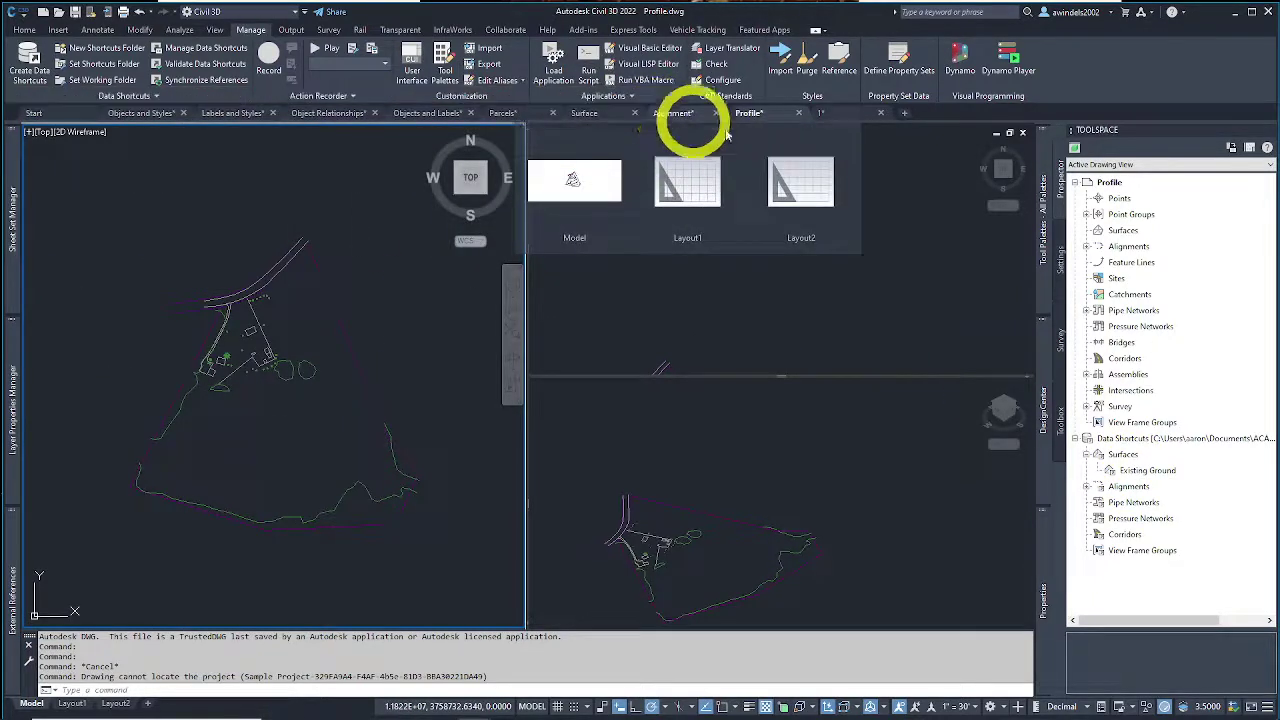
{"action": "mouse_move", "coordinate": [758, 115]}
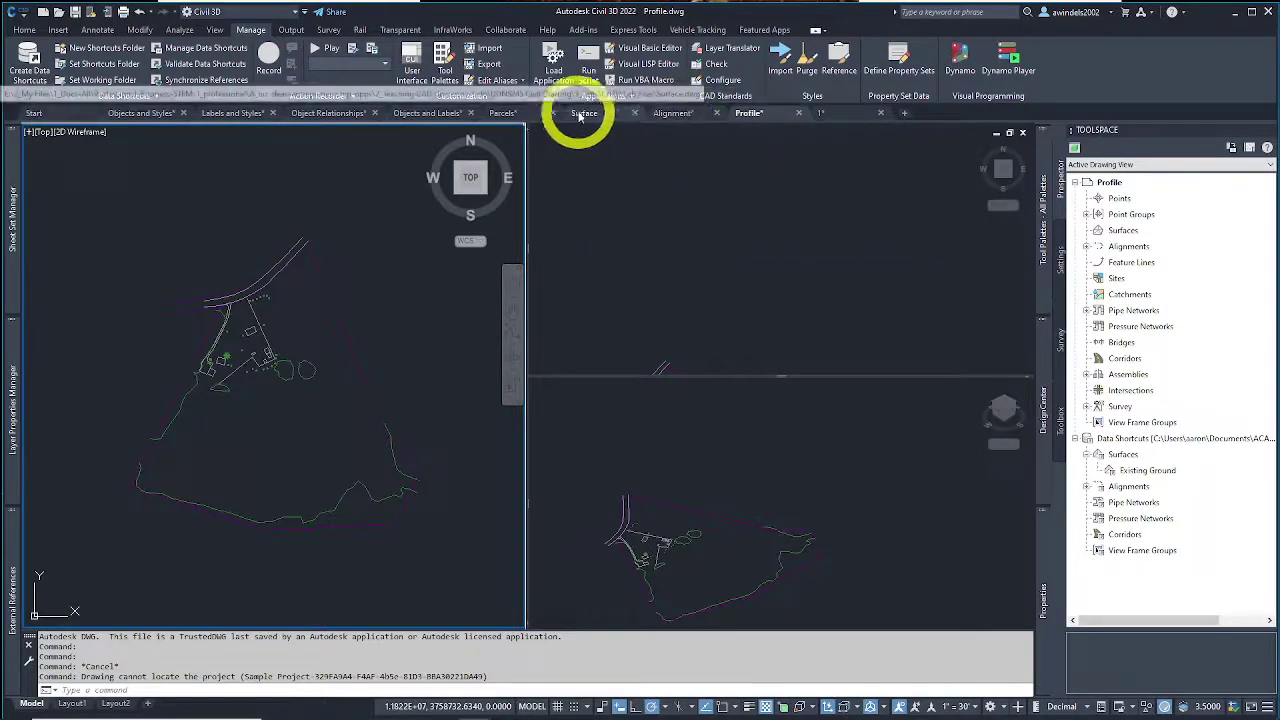
Step: Create a reference to the Existing Ground surface shortcut with the Contours 1' and 5' (Design) style
{"action": "right_click", "coordinate": [1150, 471]}
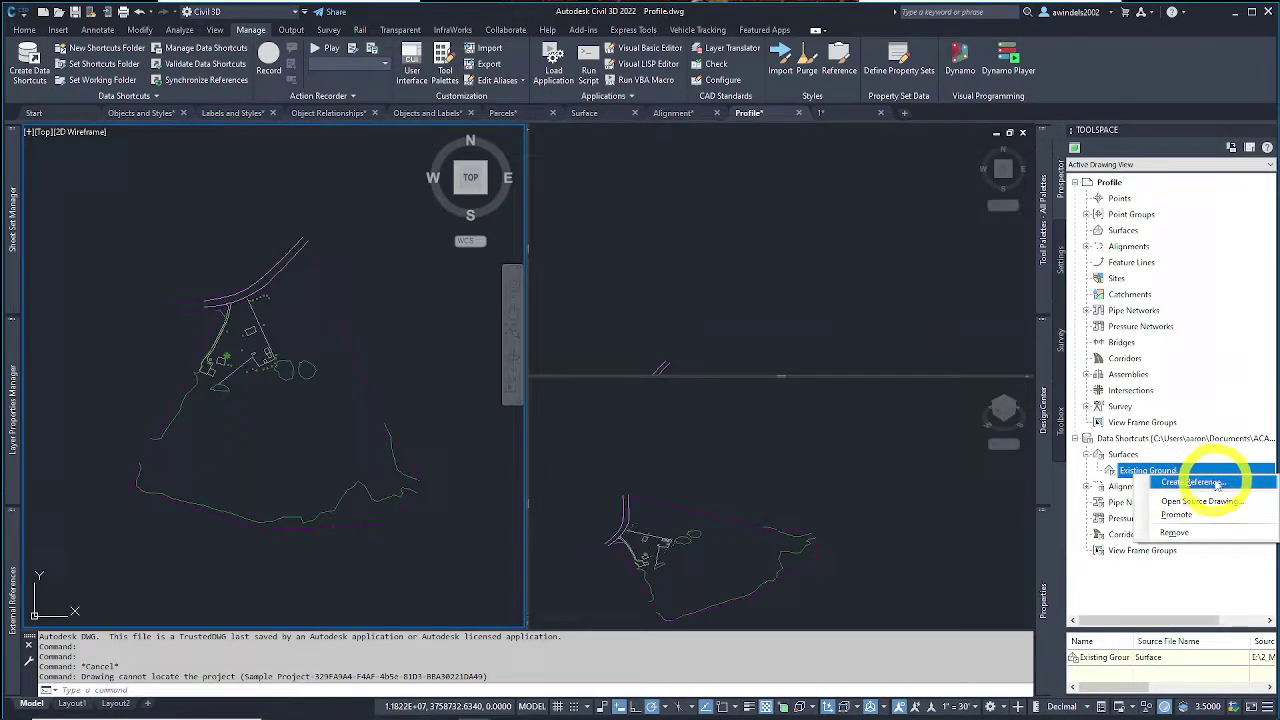
{"action": "left_click", "coordinate": [1192, 482]}
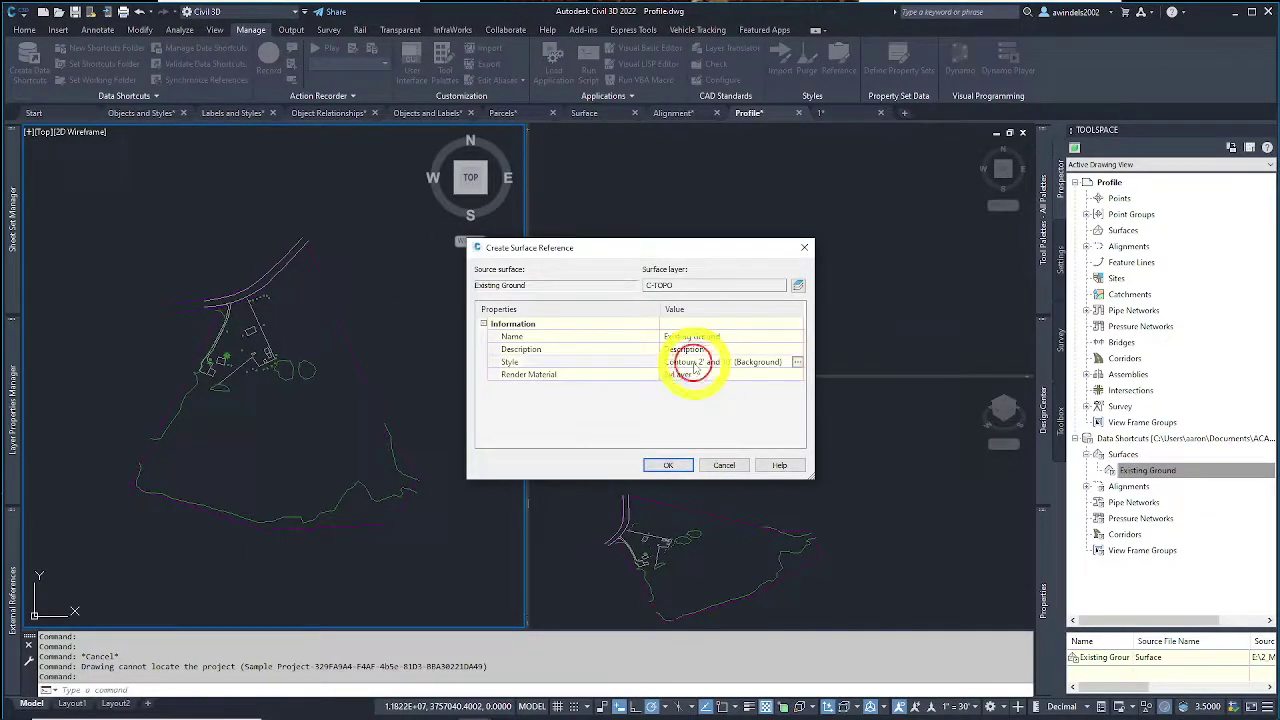
{"action": "left_click", "coordinate": [797, 362]}
{"action": "left_click", "coordinate": [641, 360]}
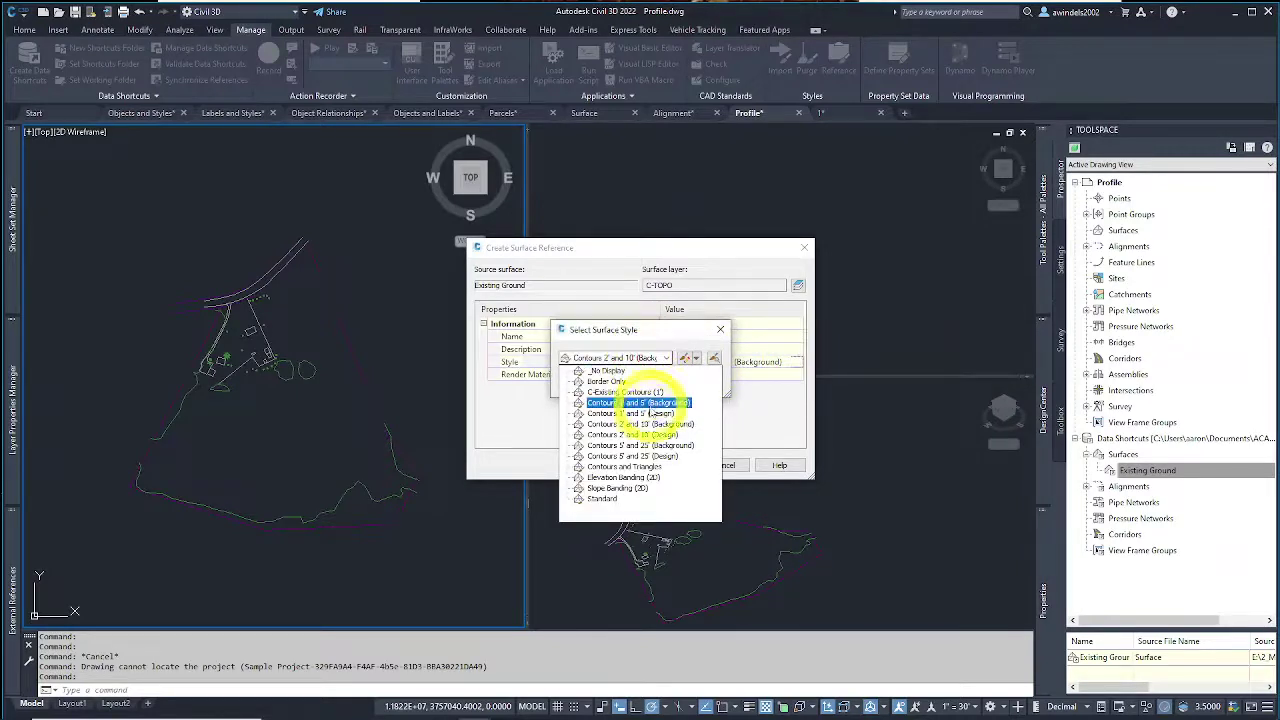
{"action": "left_click", "coordinate": [652, 413]}
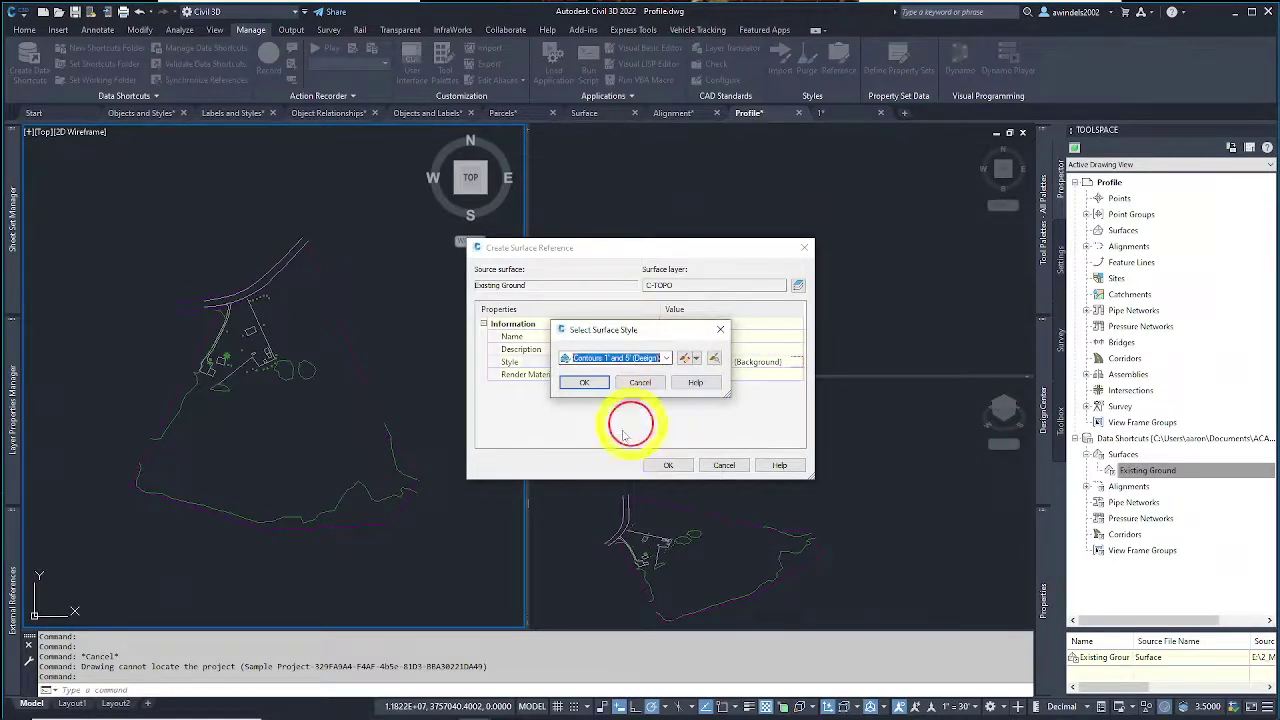
{"action": "left_click", "coordinate": [592, 384]}
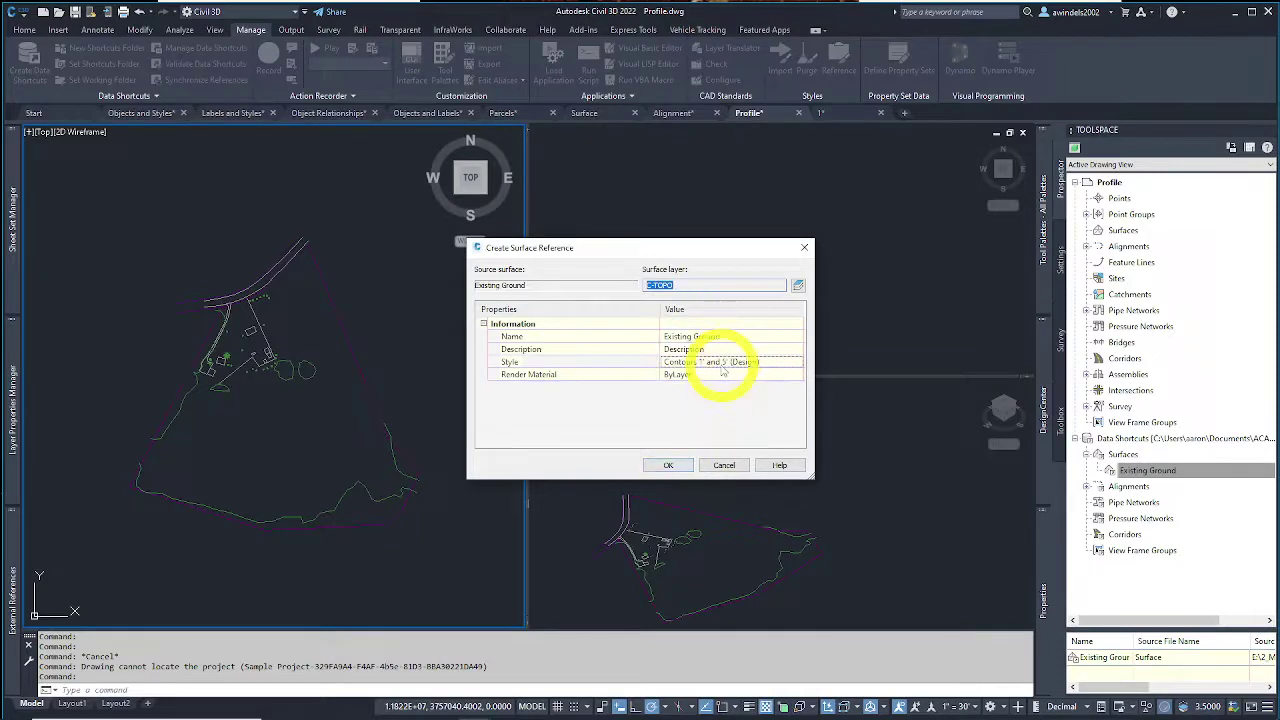
{"action": "left_click", "coordinate": [670, 466]}
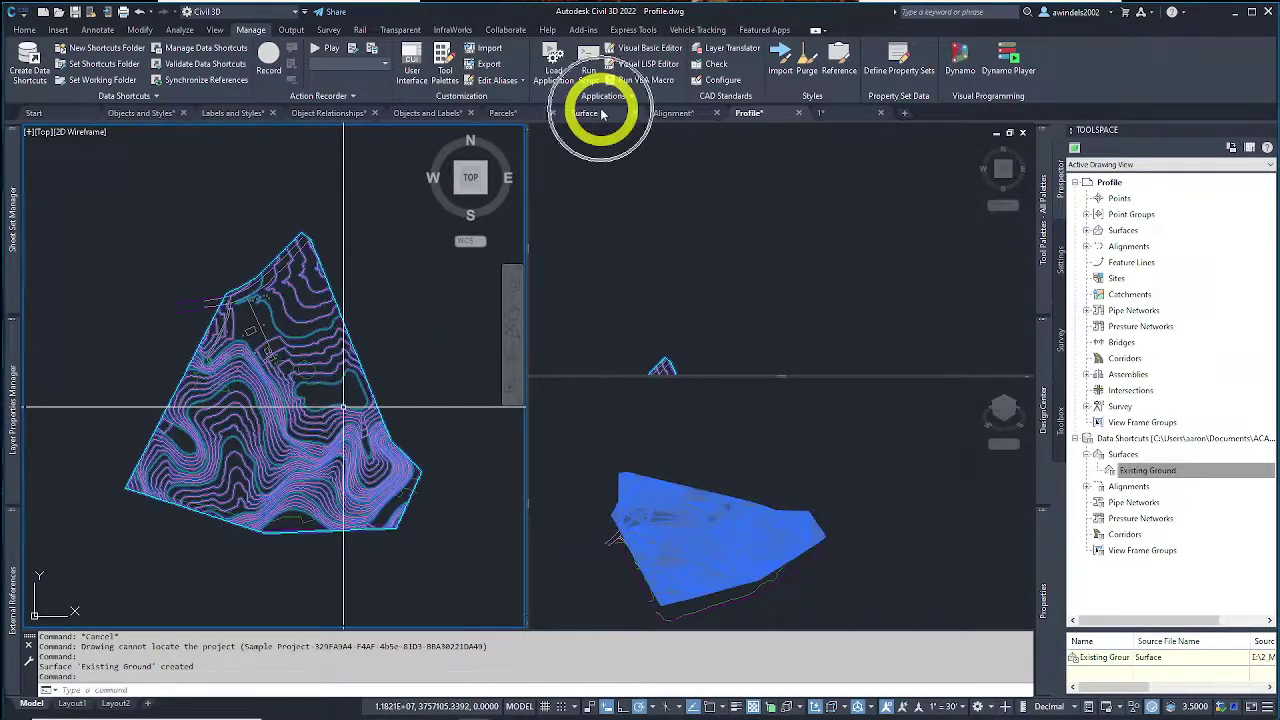
Step: Select the referenced Existing Ground surface in the large plan viewport to review its available commands and contours, then clear the selection
{"action": "left_click", "coordinate": [323, 392]}
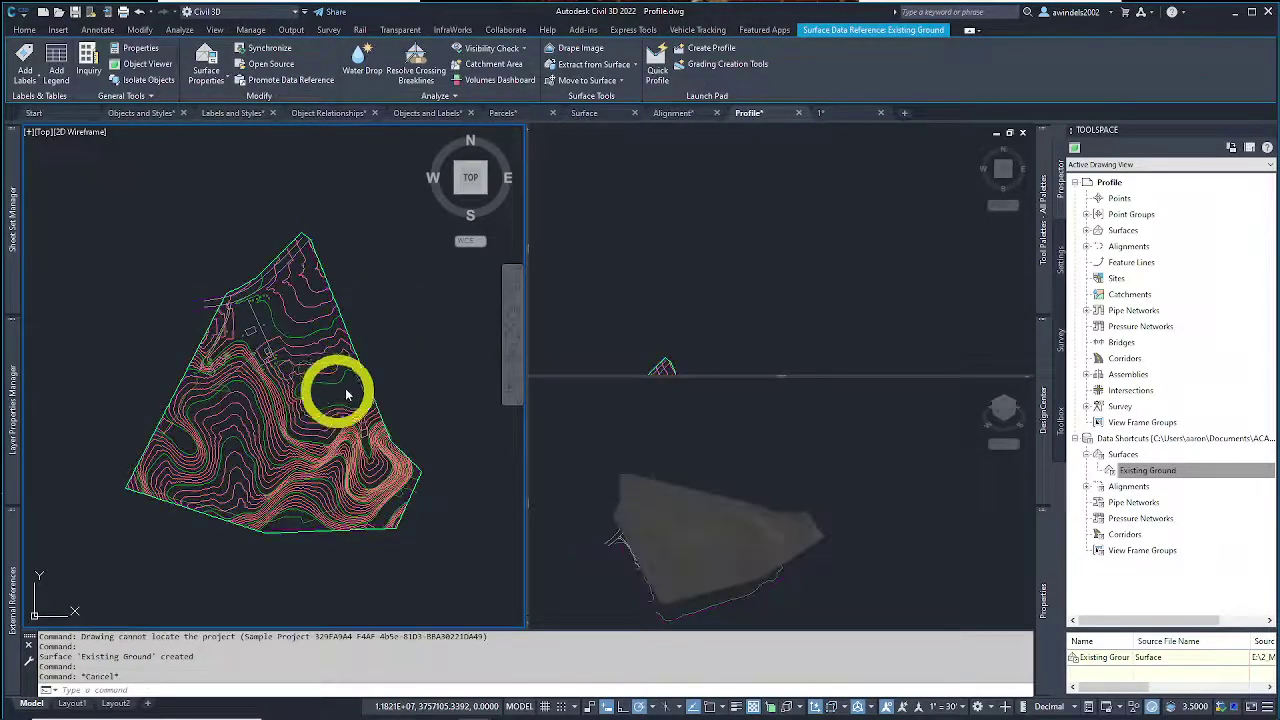
{"action": "key", "text": "Escape"}
{"action": "key", "text": "Escape"}
{"action": "left_click_drag", "start_coordinate": [334, 371], "coordinate": [337, 377]}
{"action": "key", "text": "Escape"}
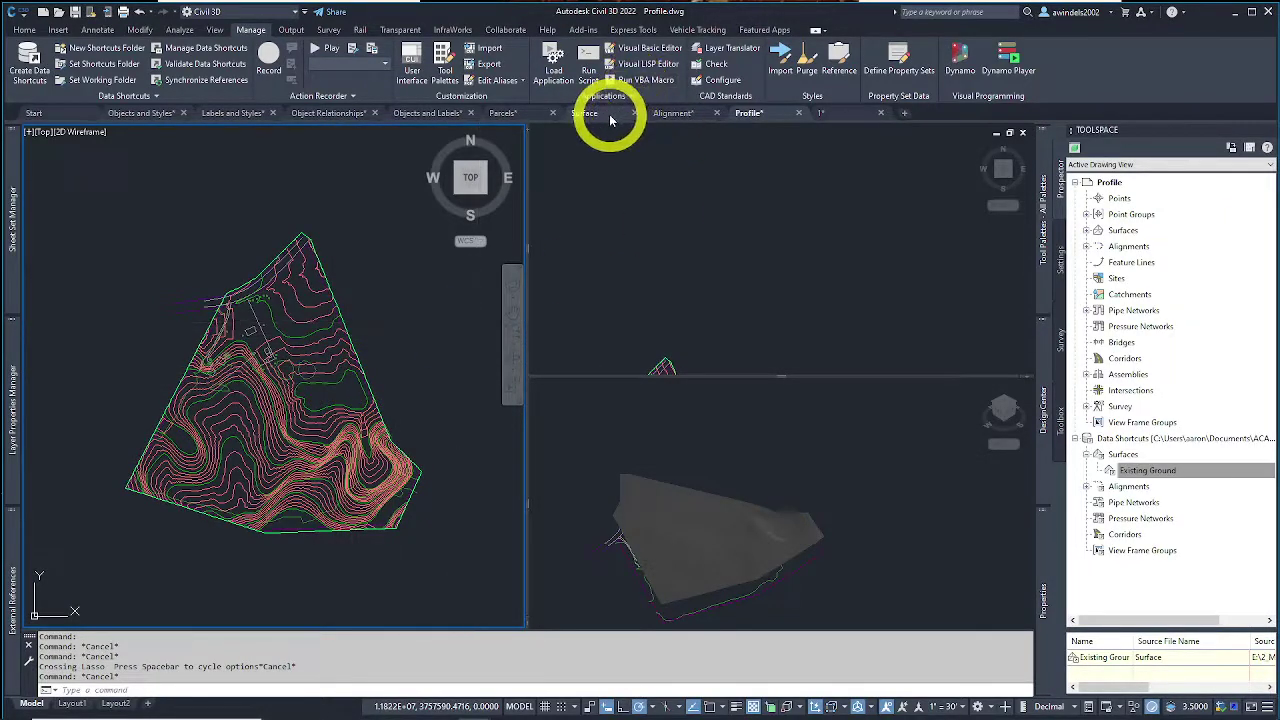
{"action": "mouse_move", "coordinate": [612, 117]}
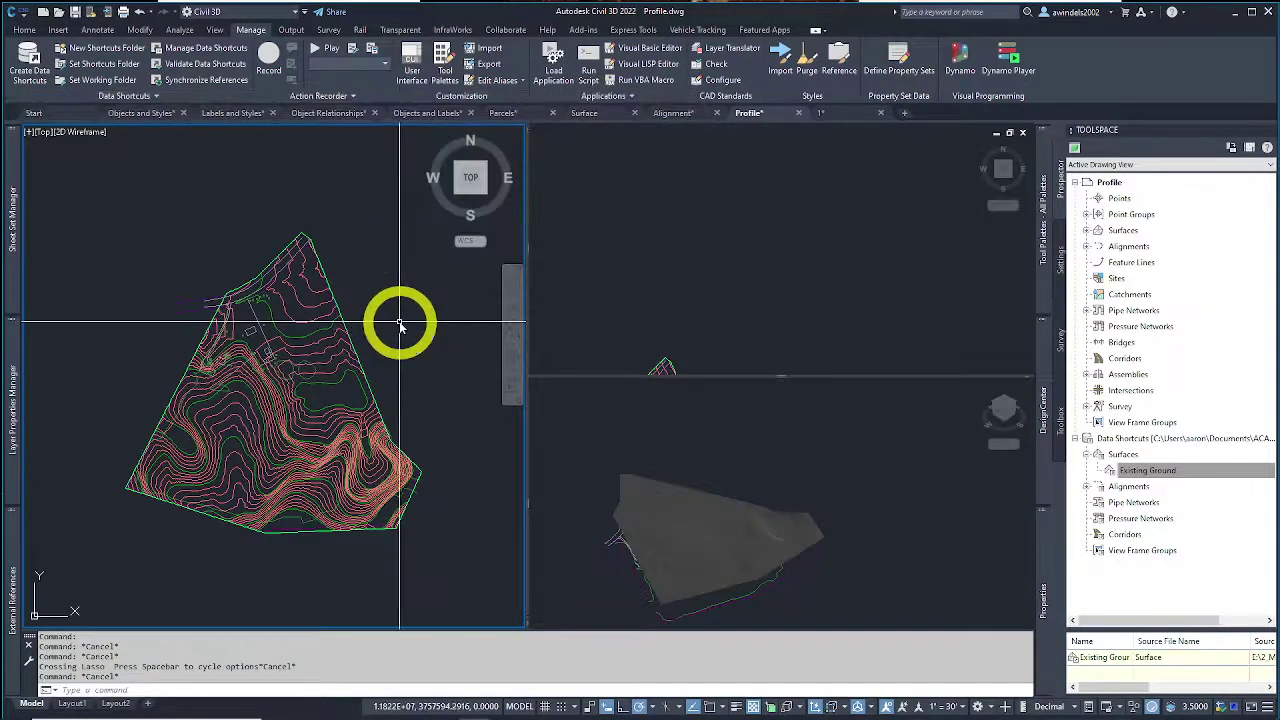
{"action": "left_click", "coordinate": [303, 381]}
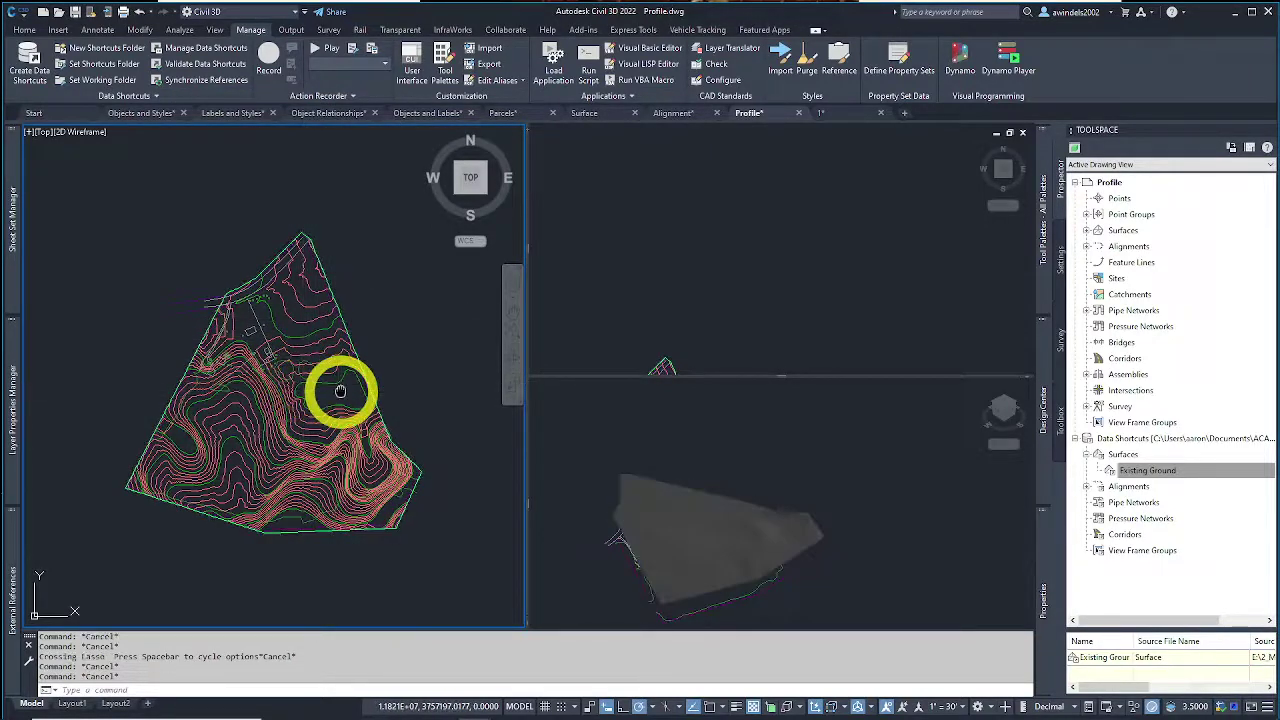
{"action": "middle_click_drag", "start_coordinate": [343, 386], "coordinate": [366, 380]}
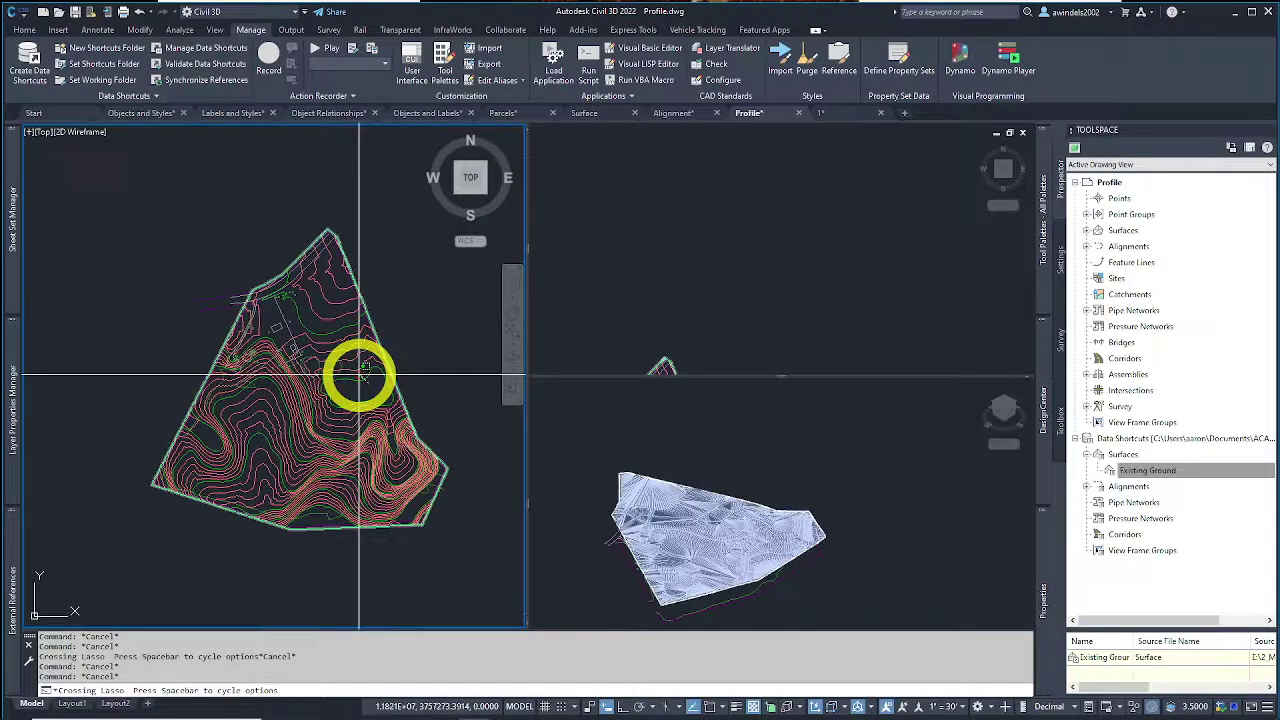
{"action": "mouse_move", "coordinate": [359, 376]}
{"action": "key", "text": "Escape"}
{"action": "key", "text": "Escape"}
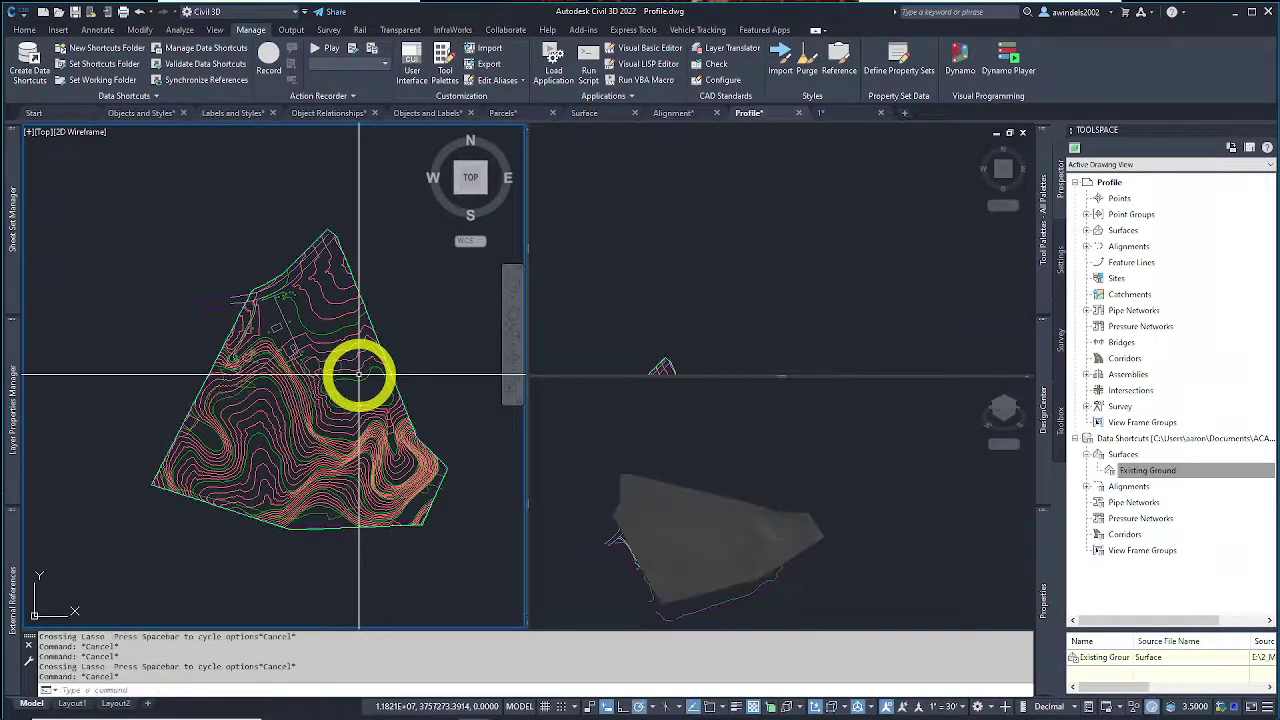
Step: Create a reference to the Main Road A centerline alignment with the Proposed style and the All Labels label set
{"action": "left_click", "coordinate": [1108, 470]}
{"action": "left_click", "coordinate": [1087, 486]}
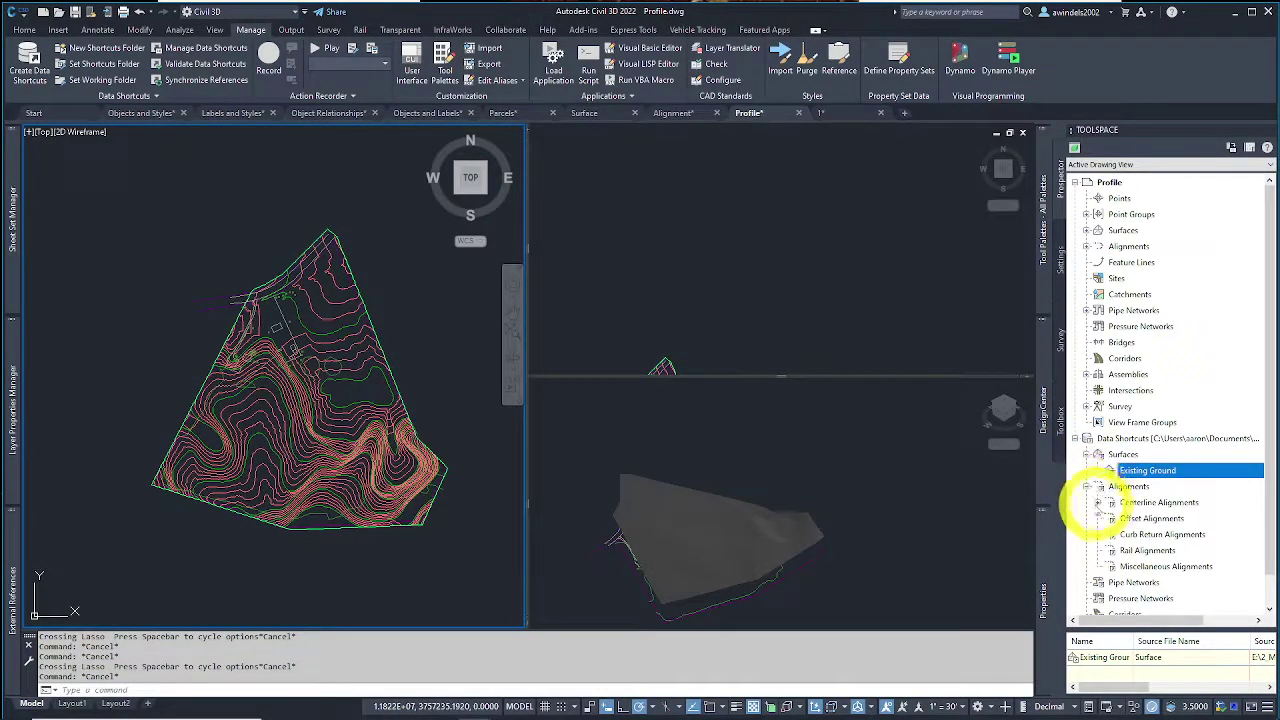
{"action": "left_click", "coordinate": [1098, 502]}
{"action": "right_click", "coordinate": [1146, 518]}
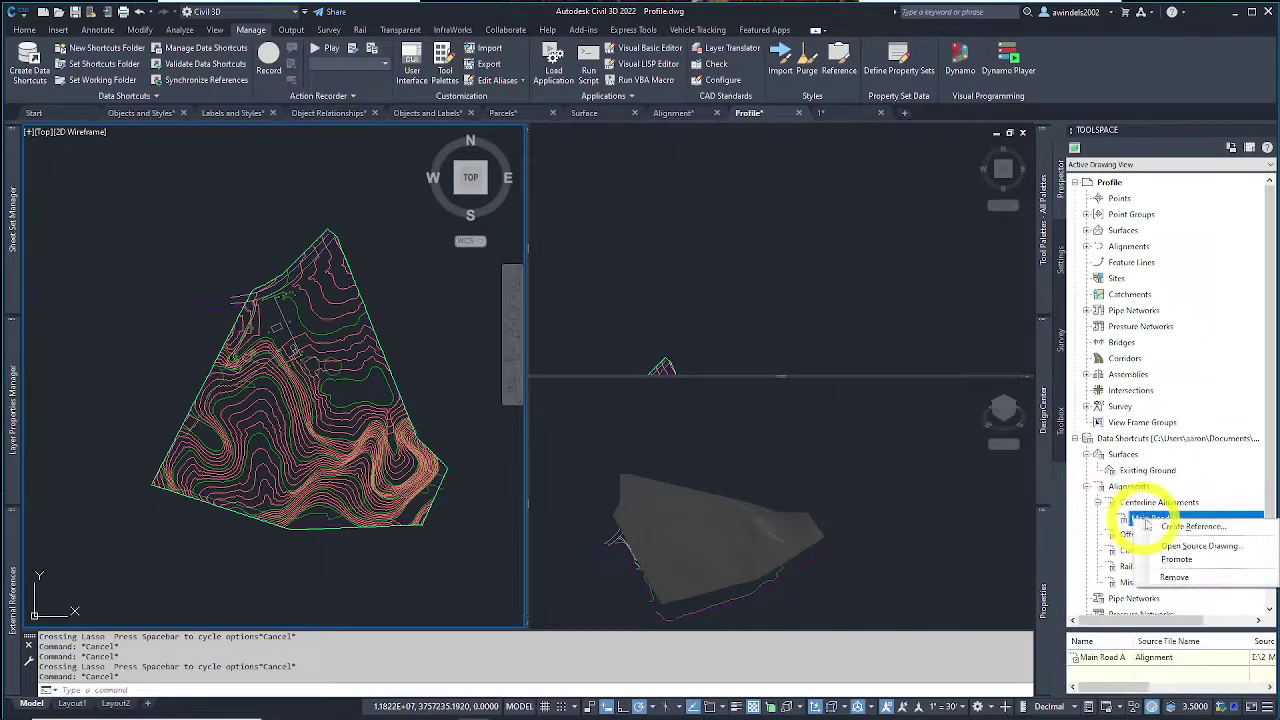
{"action": "left_click", "coordinate": [1171, 527]}
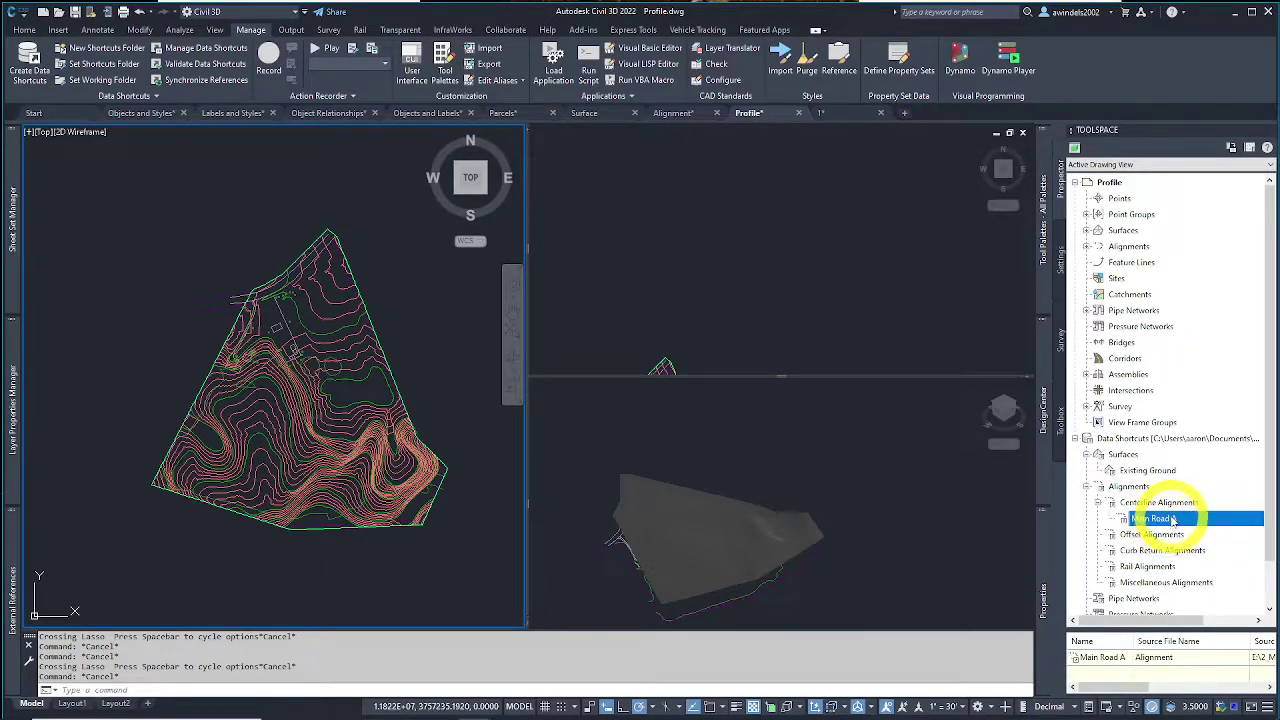
{"action": "right_click", "coordinate": [1173, 519]}
{"action": "left_click", "coordinate": [1171, 527]}
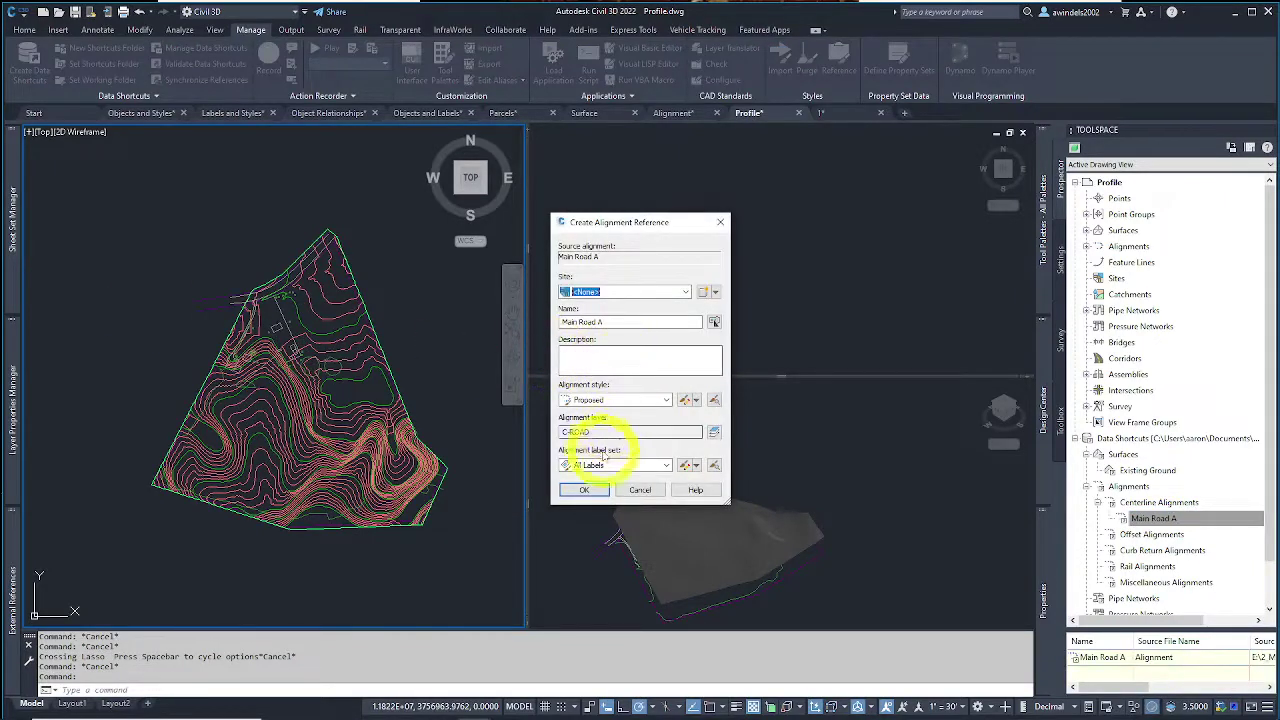
{"action": "left_click", "coordinate": [612, 399]}
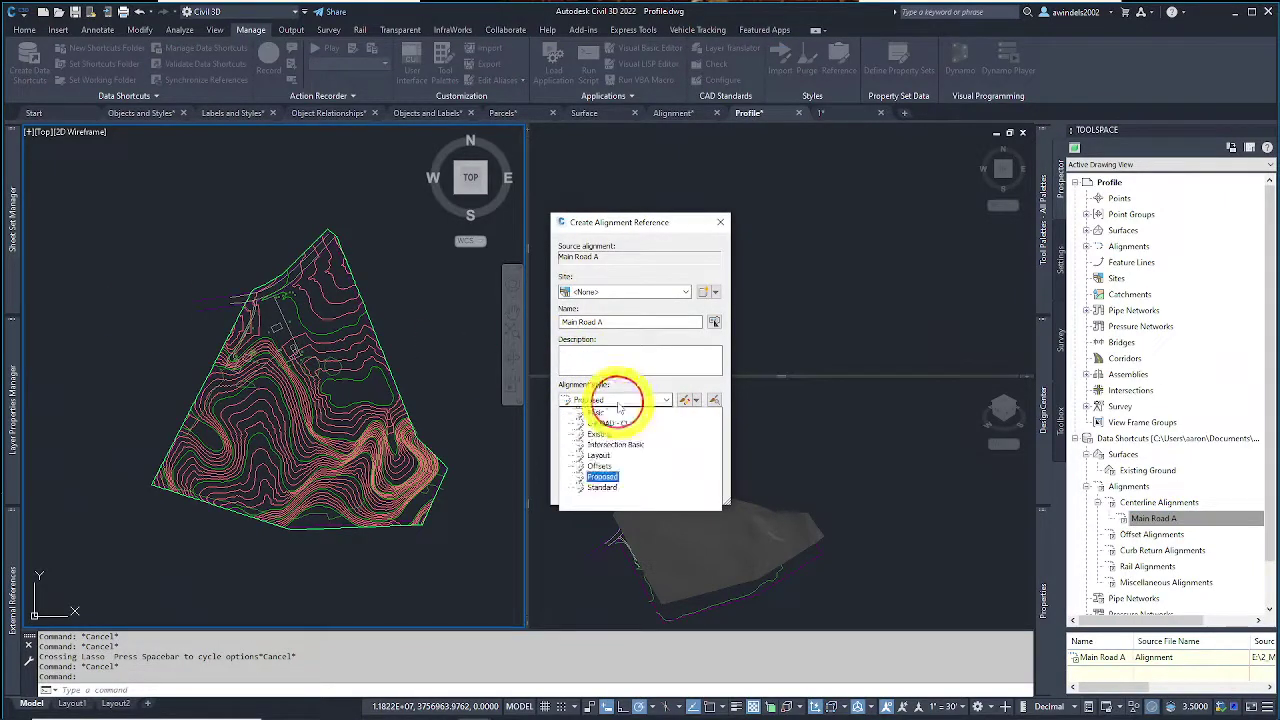
{"action": "left_click", "coordinate": [605, 477]}
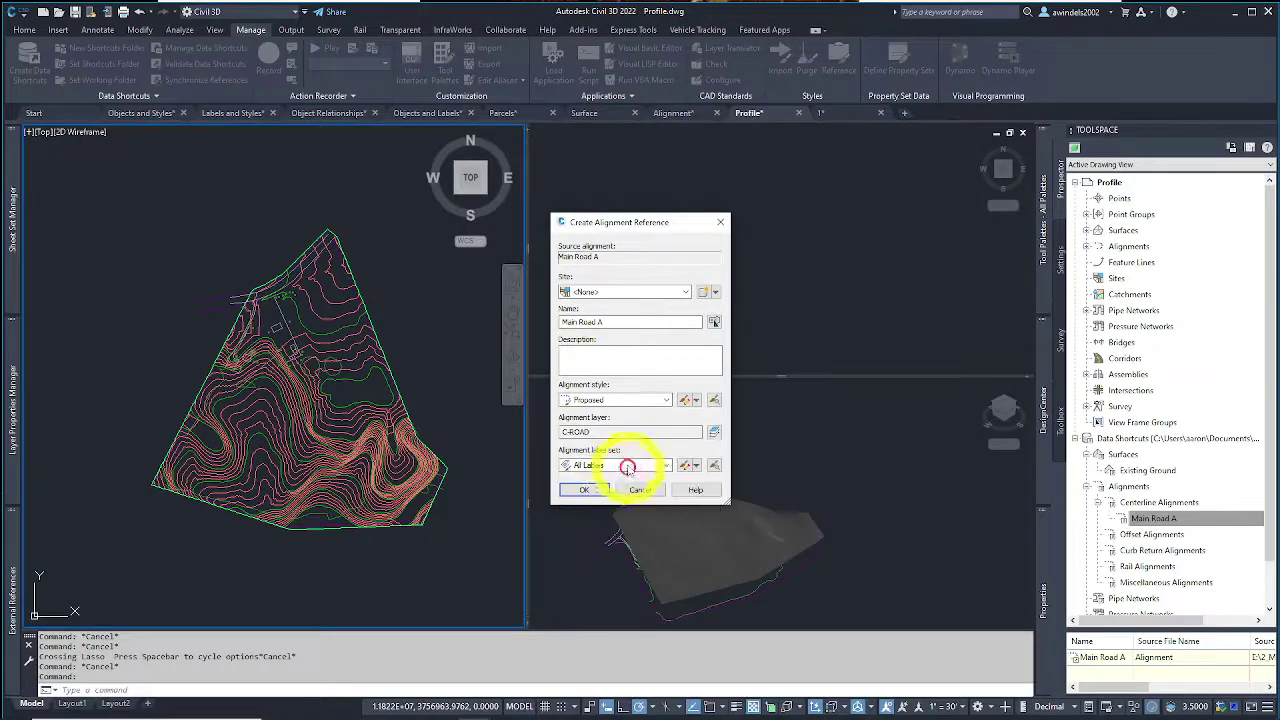
{"action": "left_click", "coordinate": [615, 465]}
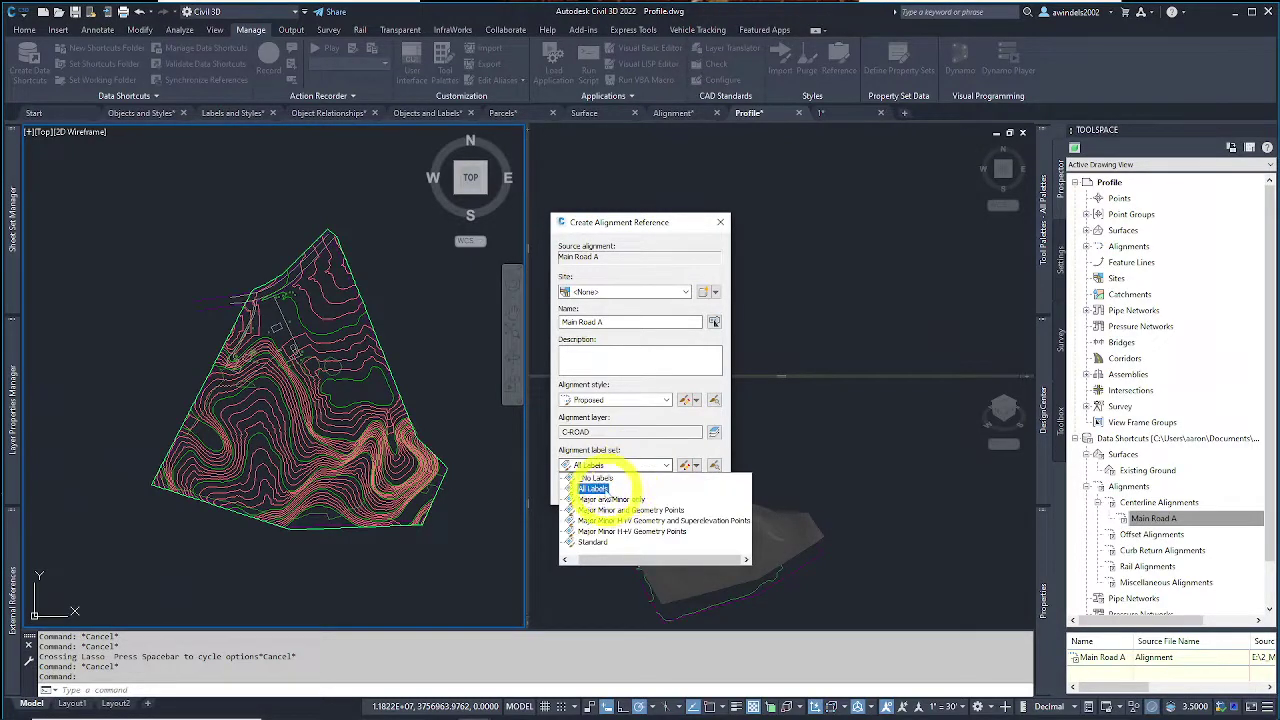
{"action": "left_click", "coordinate": [593, 488]}
{"action": "left_click", "coordinate": [603, 490]}
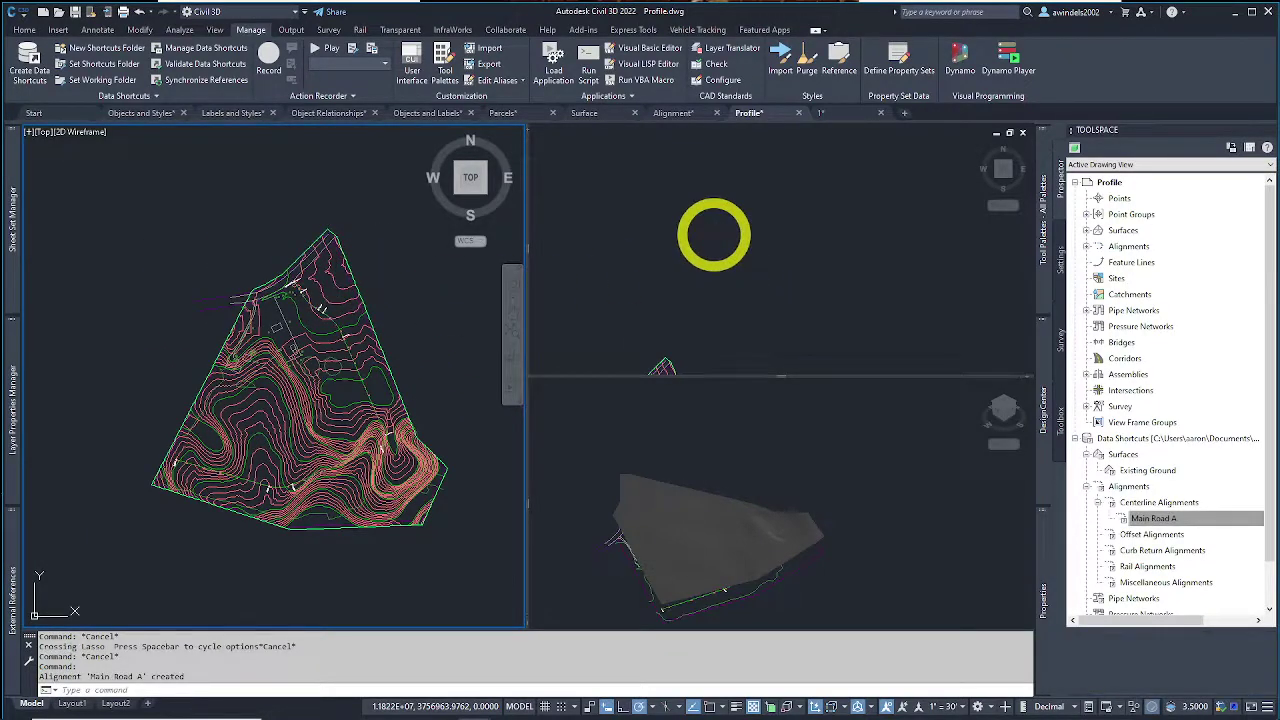
Step: Bring the referenced surface and alignment fully into view in the small plan viewport and enlarge them in the SW Isometric viewport
{"action": "left_click", "coordinate": [706, 257]}
{"action": "middle_click_drag", "start_coordinate": [686, 286], "coordinate": [686, 222]}
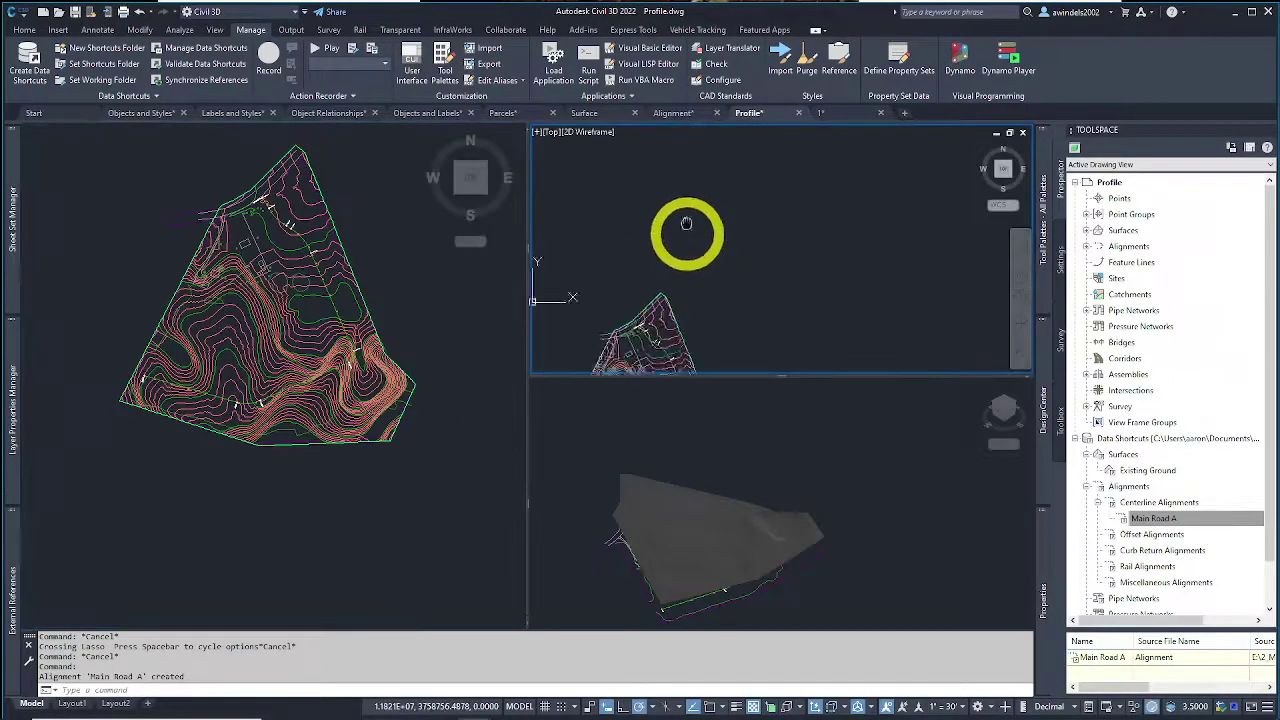
{"action": "left_click", "coordinate": [724, 490]}
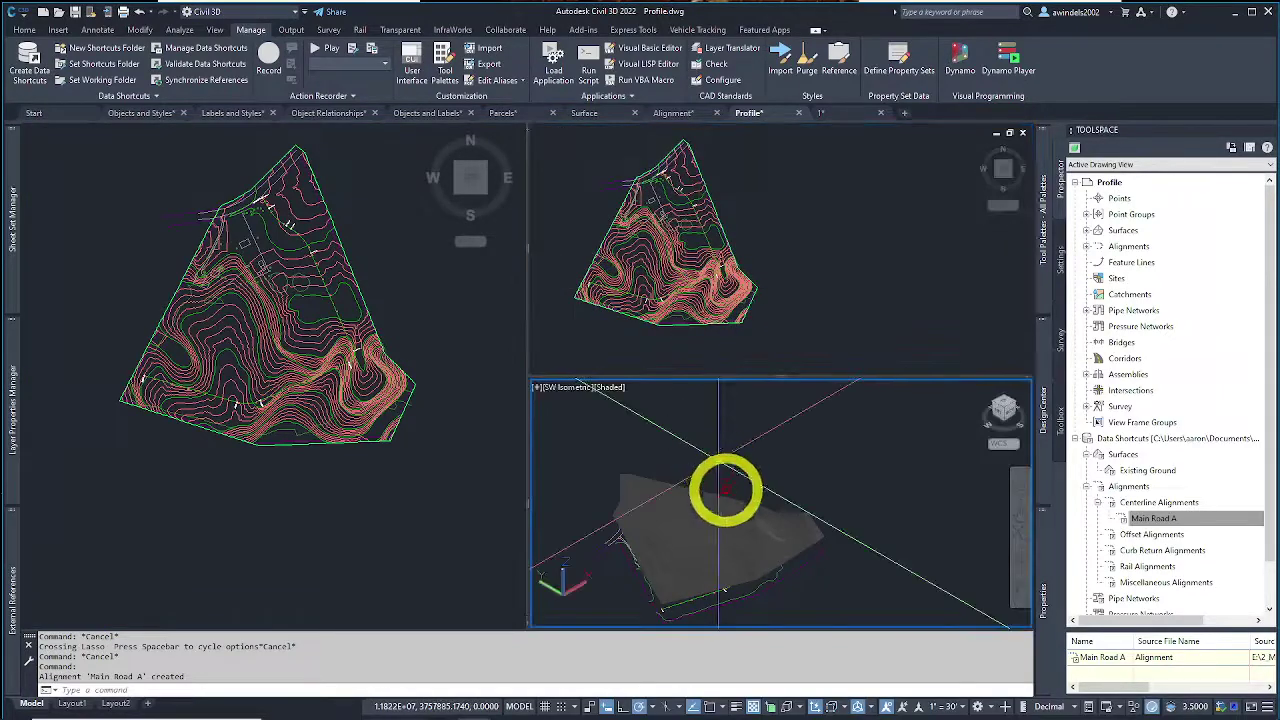
{"action": "type", "text": "p"}
{"action": "key", "text": "Return"}
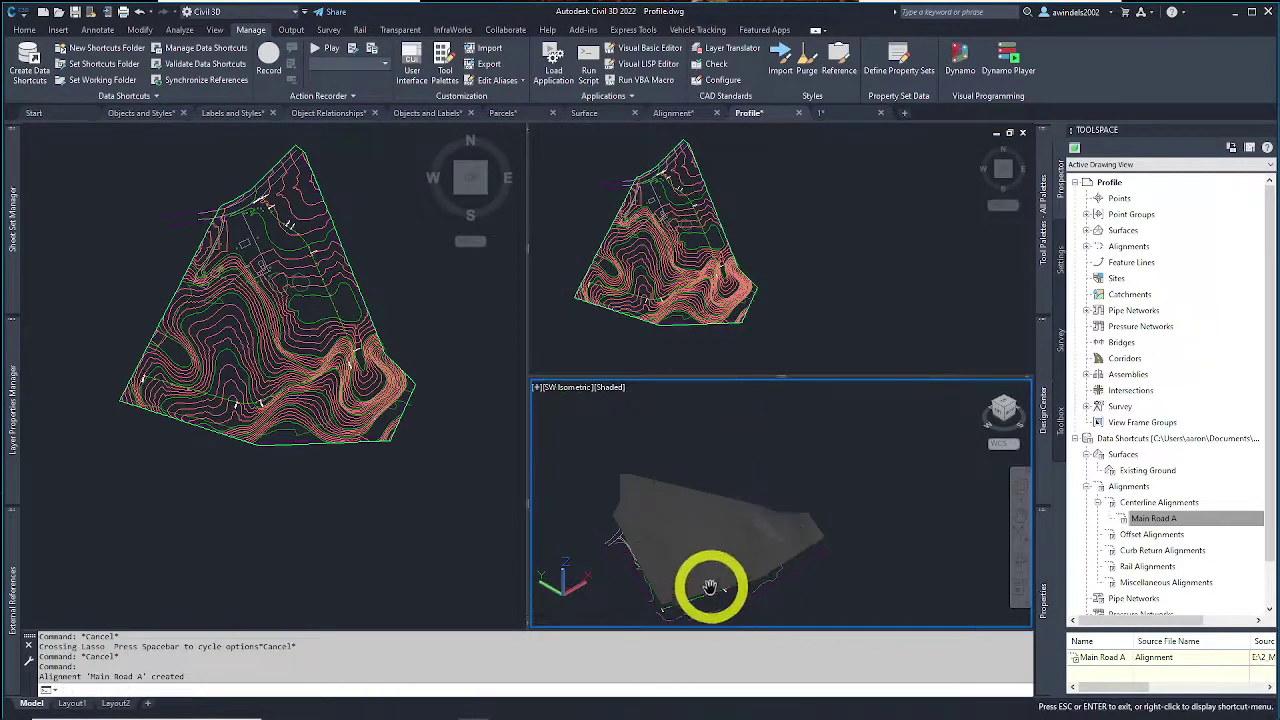
{"action": "scroll", "coordinate": [709, 586], "scroll_direction": "up", "scroll_amount": 3}
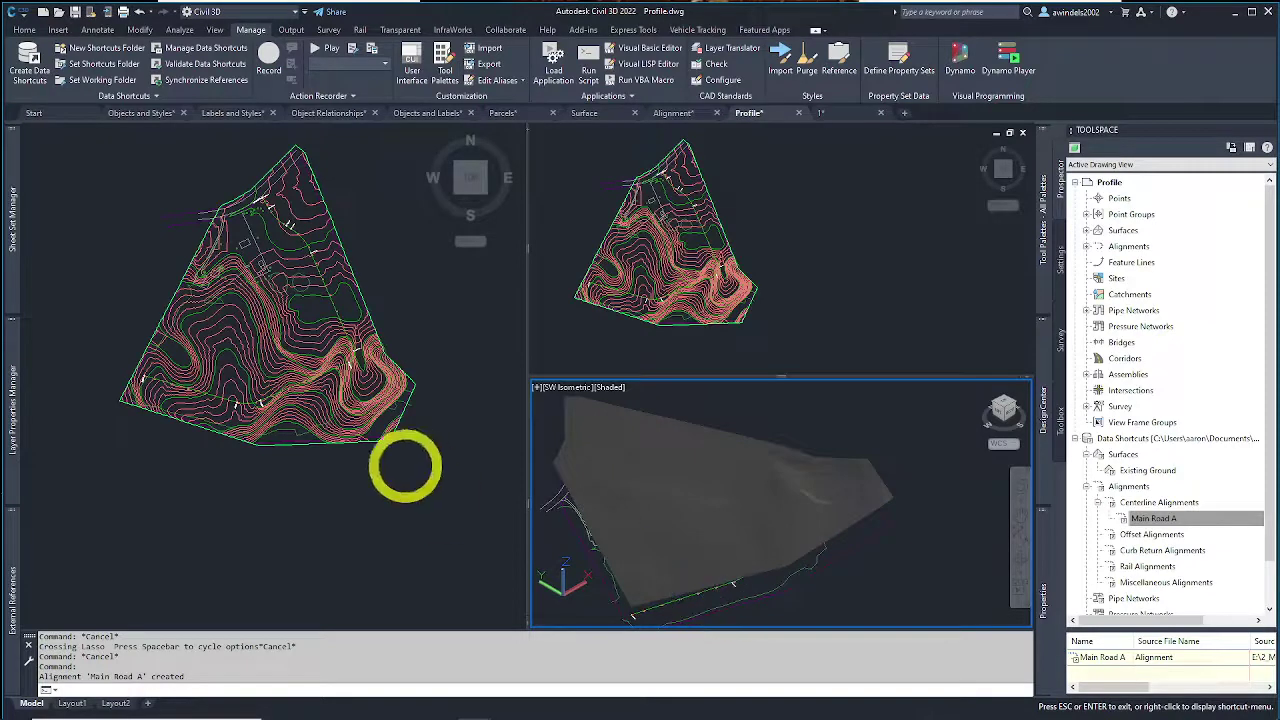
{"action": "key", "text": "Escape"}
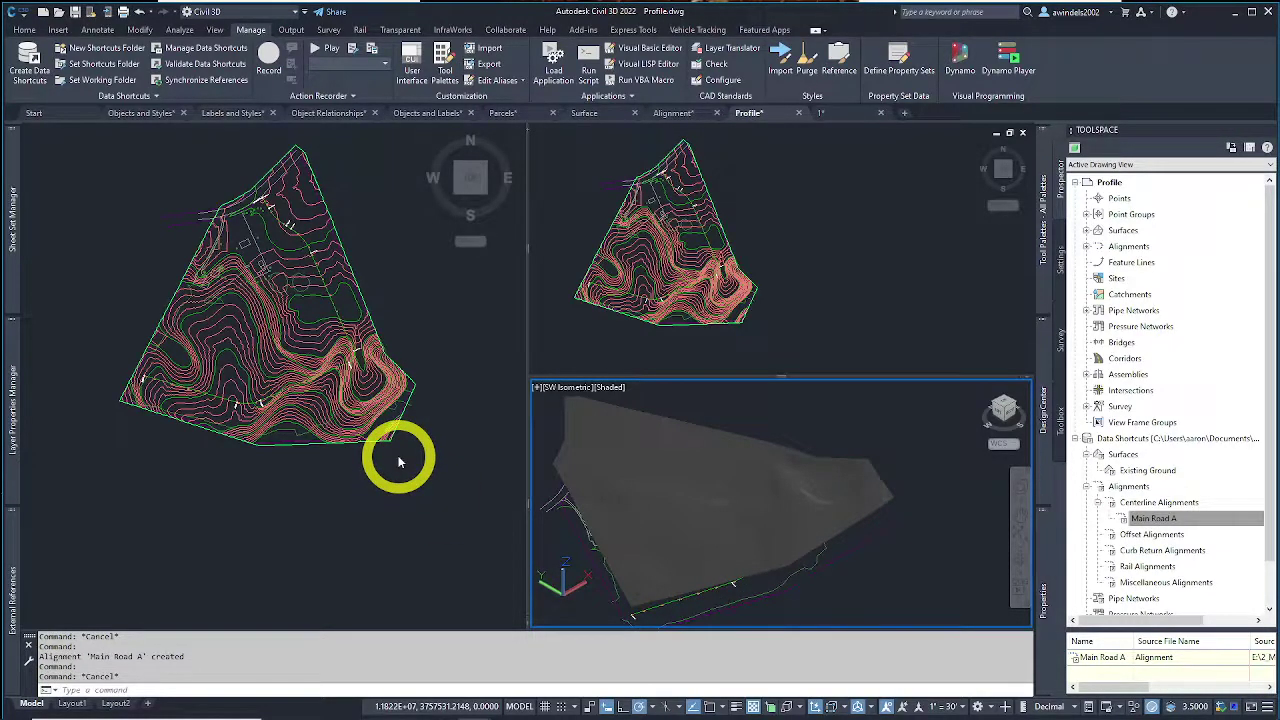
Step: Examine the referenced Main Road A alignment and its station information in the large plan viewport
{"action": "left_click", "coordinate": [431, 457]}
{"action": "middle_click_drag", "start_coordinate": [348, 316], "coordinate": [411, 350]}
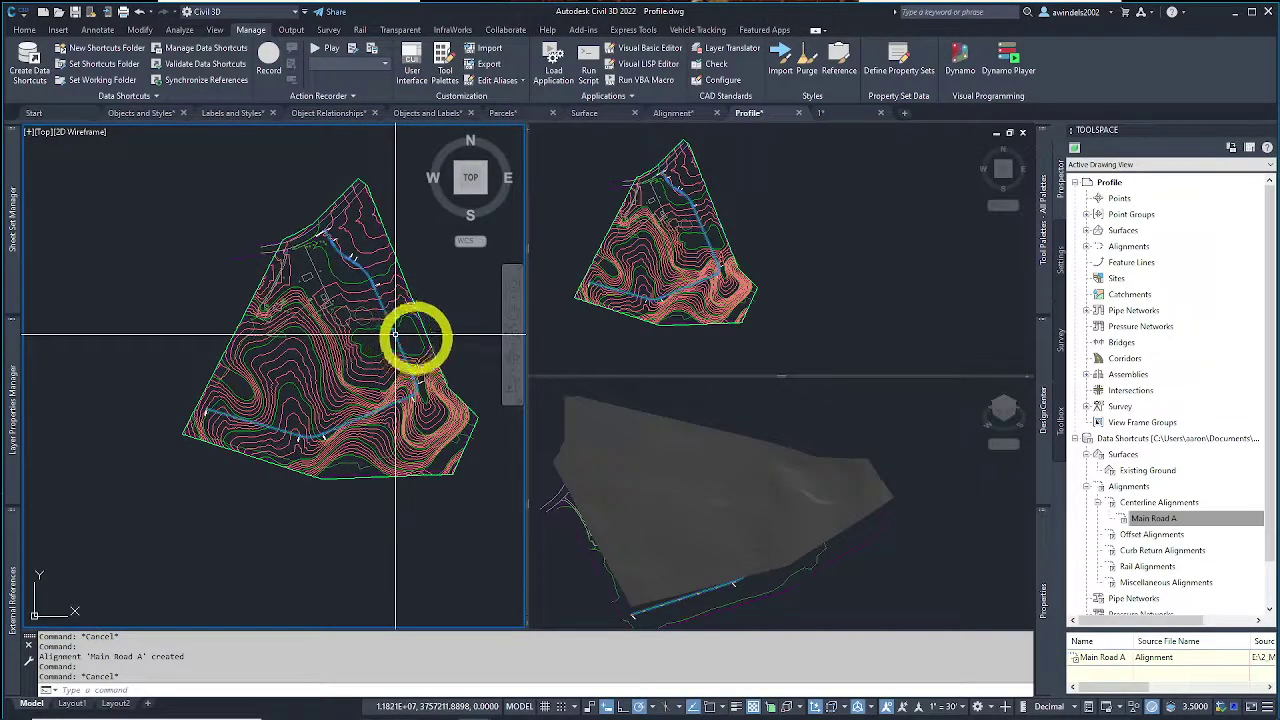
{"action": "left_click", "coordinate": [396, 336]}
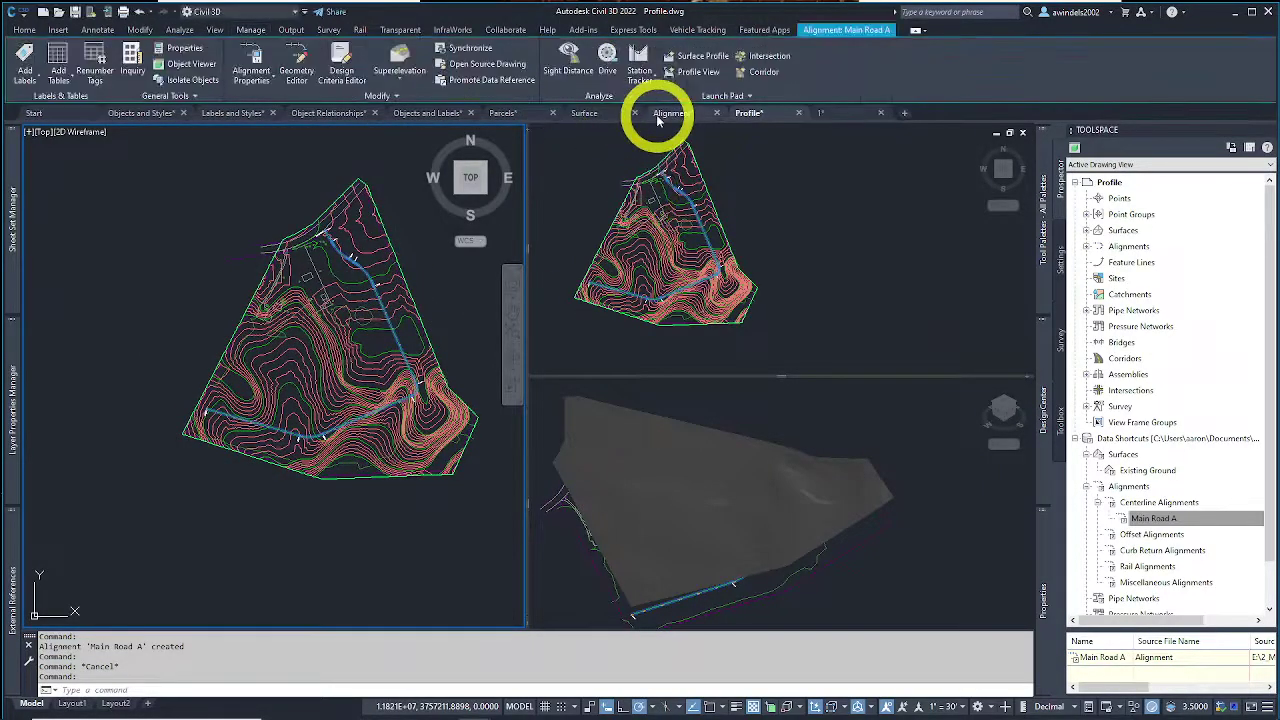
{"action": "key", "text": "Escape"}
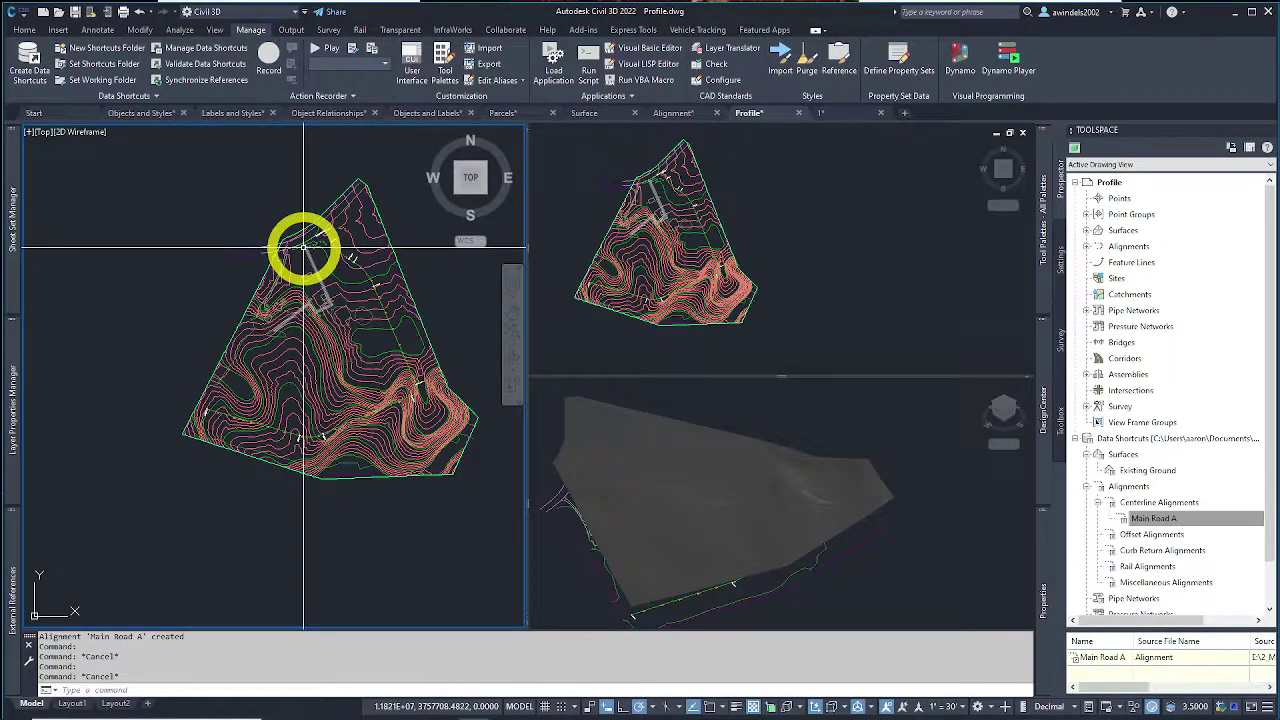
{"action": "key", "text": "Escape"}
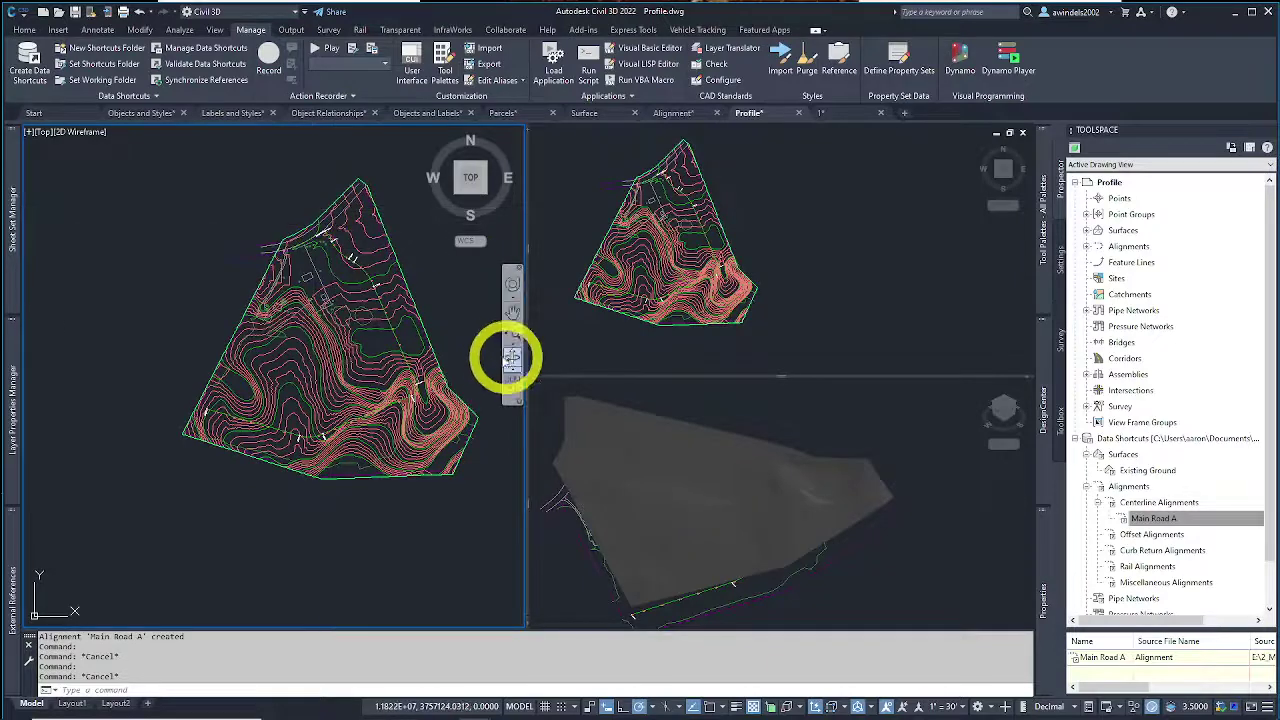
{"action": "middle_click_drag", "start_coordinate": [458, 300], "coordinate": [428, 343]}
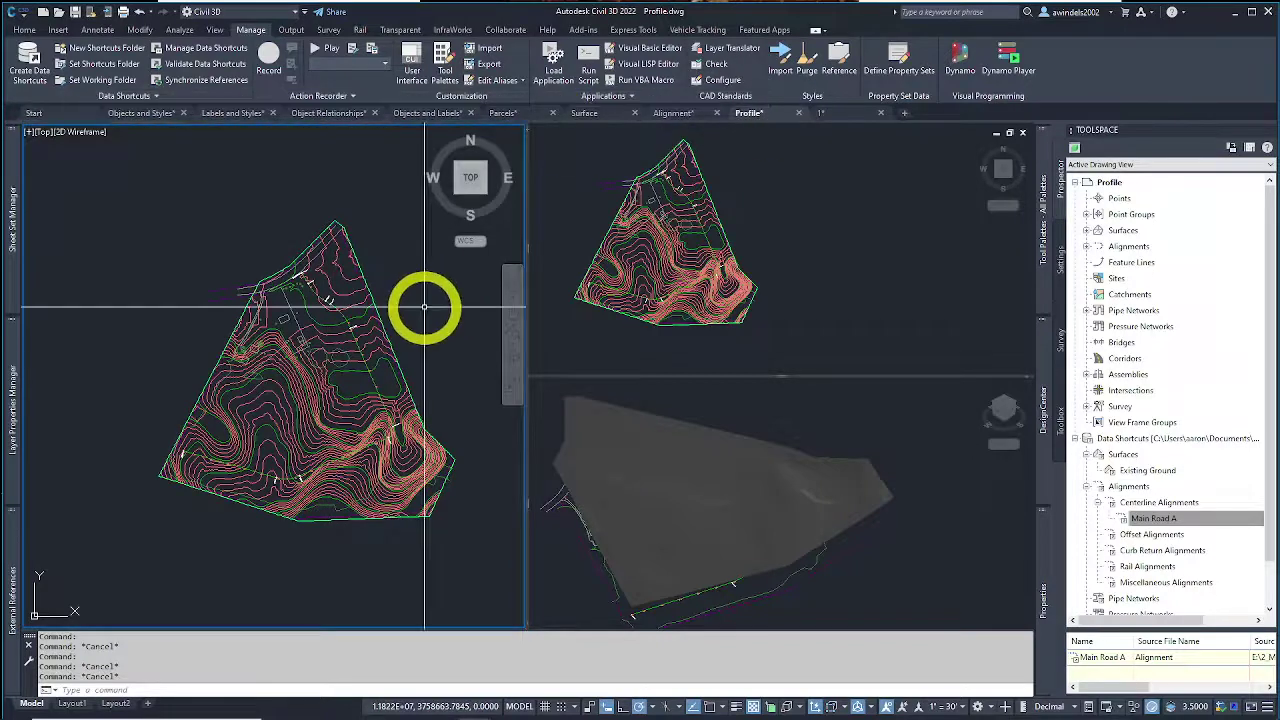
{"action": "mouse_move", "coordinate": [421, 308]}
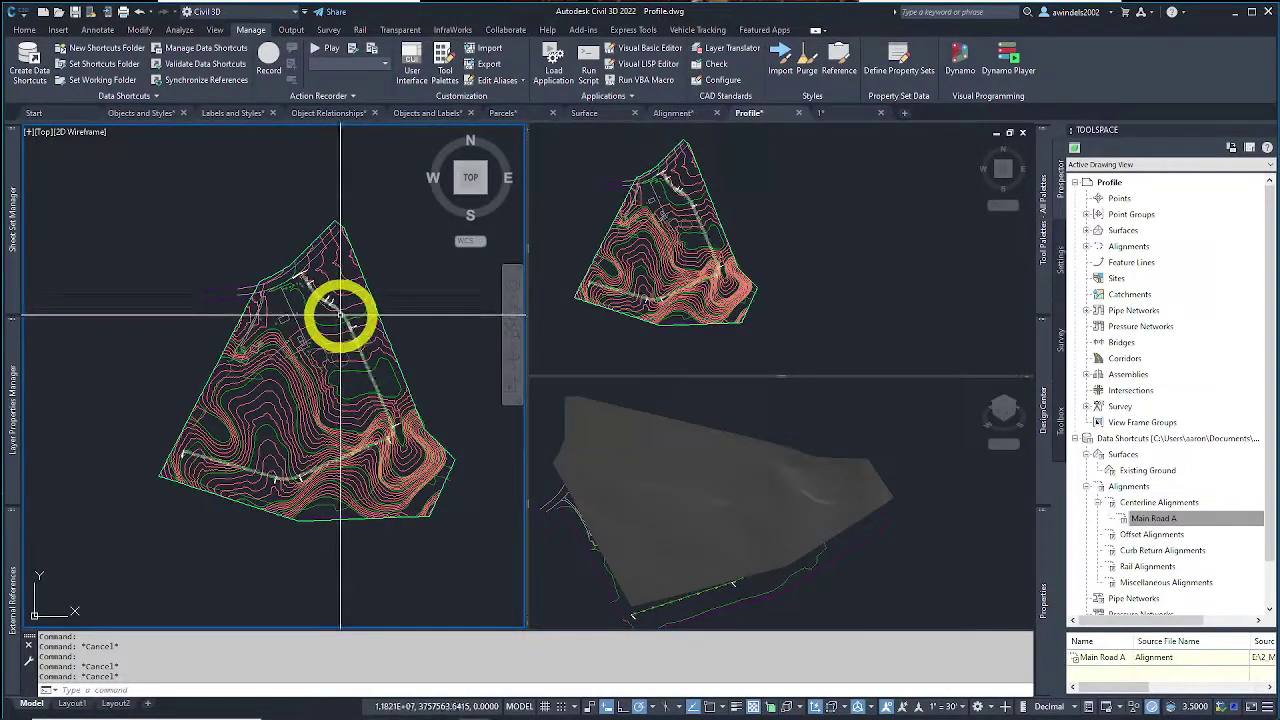
{"action": "mouse_move", "coordinate": [341, 316]}
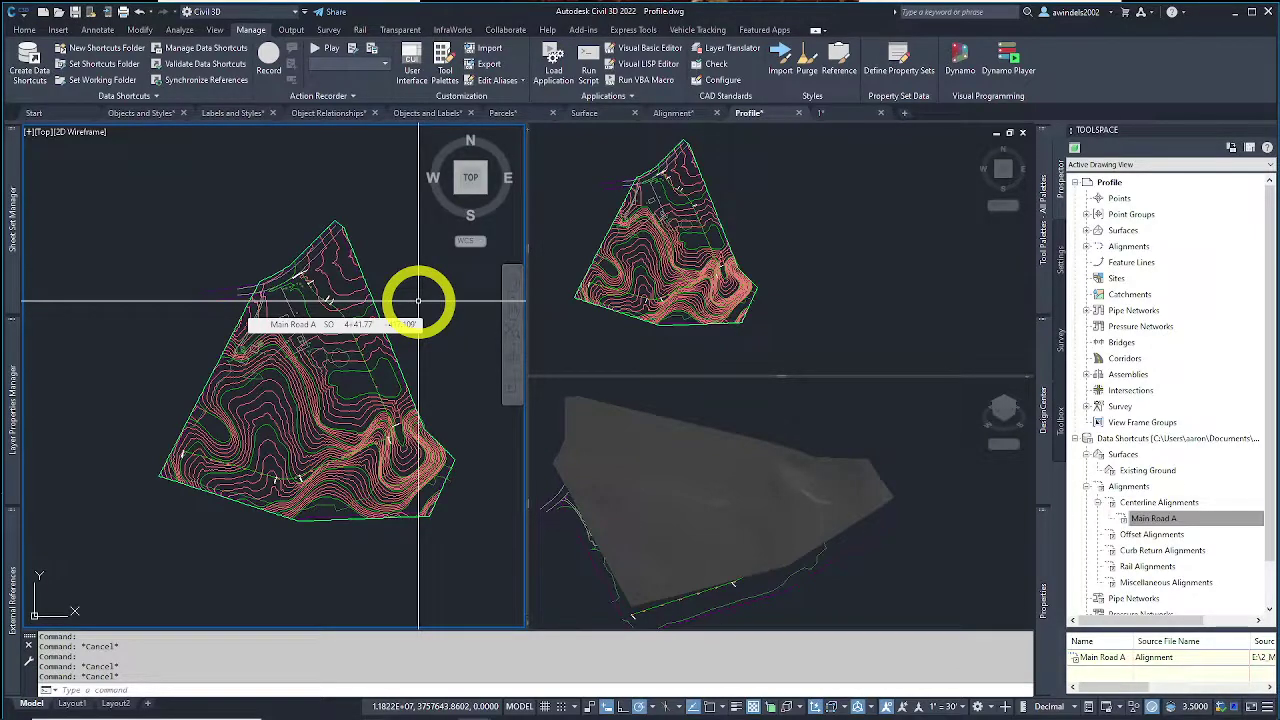
{"action": "key", "text": "Escape"}
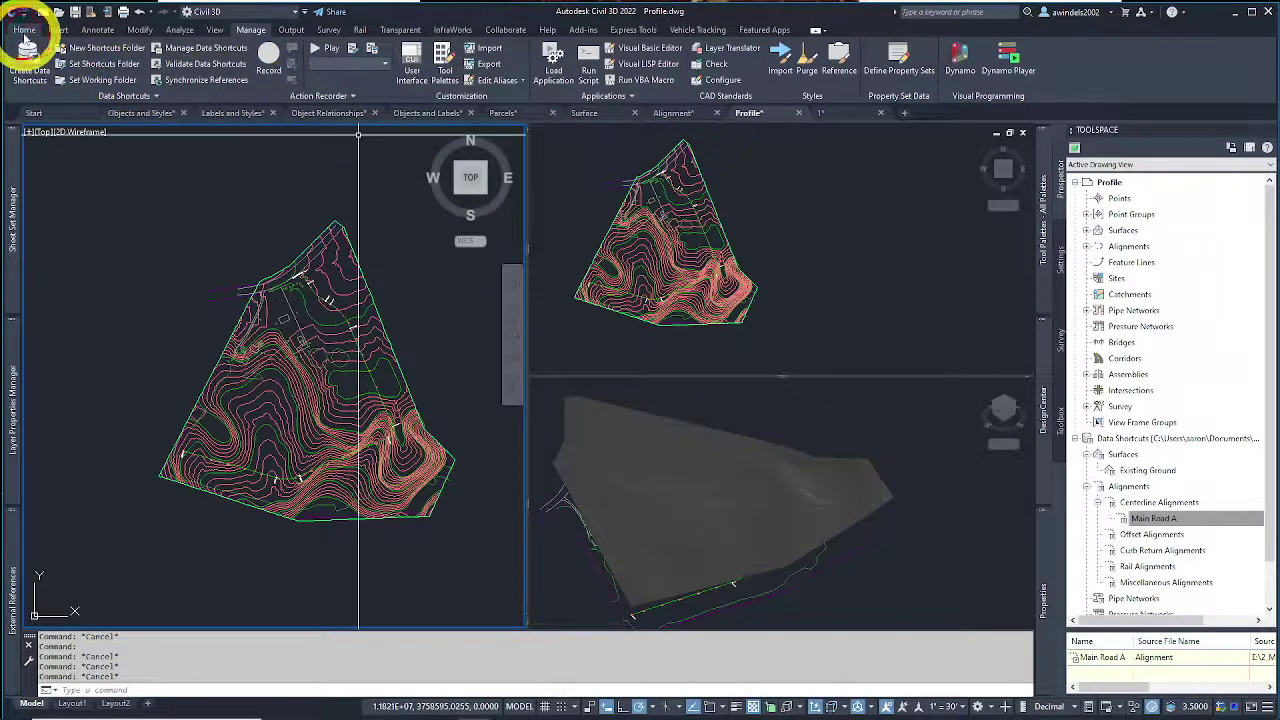
Step: Sample the Existing Ground surface along the full Main Road A alignment as a surface profile and start drawing it in a profile view
{"action": "left_click", "coordinate": [24, 30]}
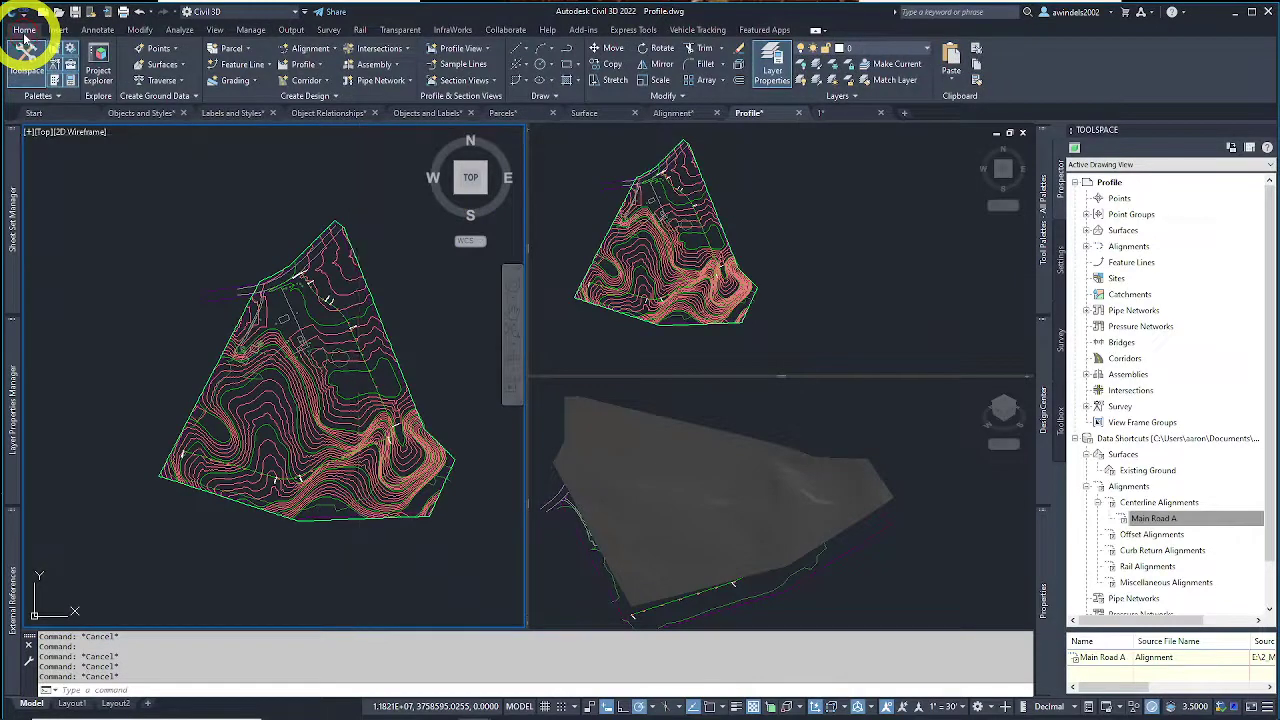
{"action": "left_click", "coordinate": [319, 65]}
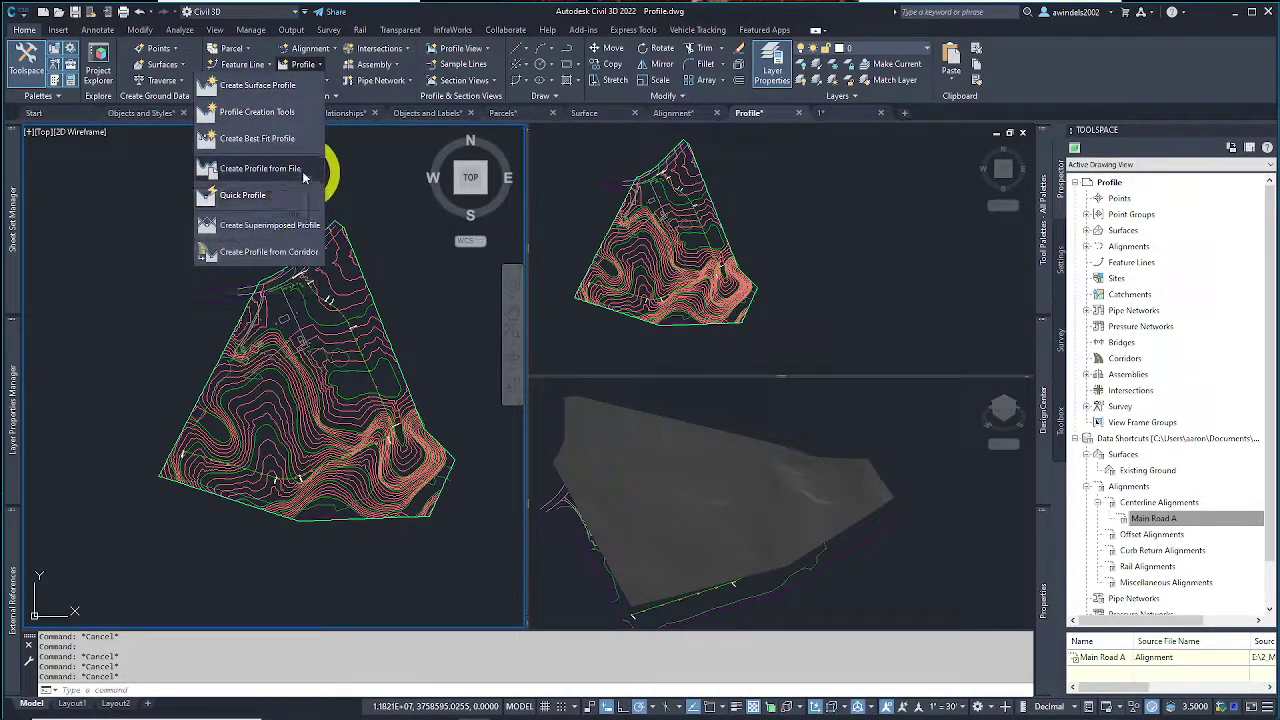
{"action": "left_click", "coordinate": [277, 88]}
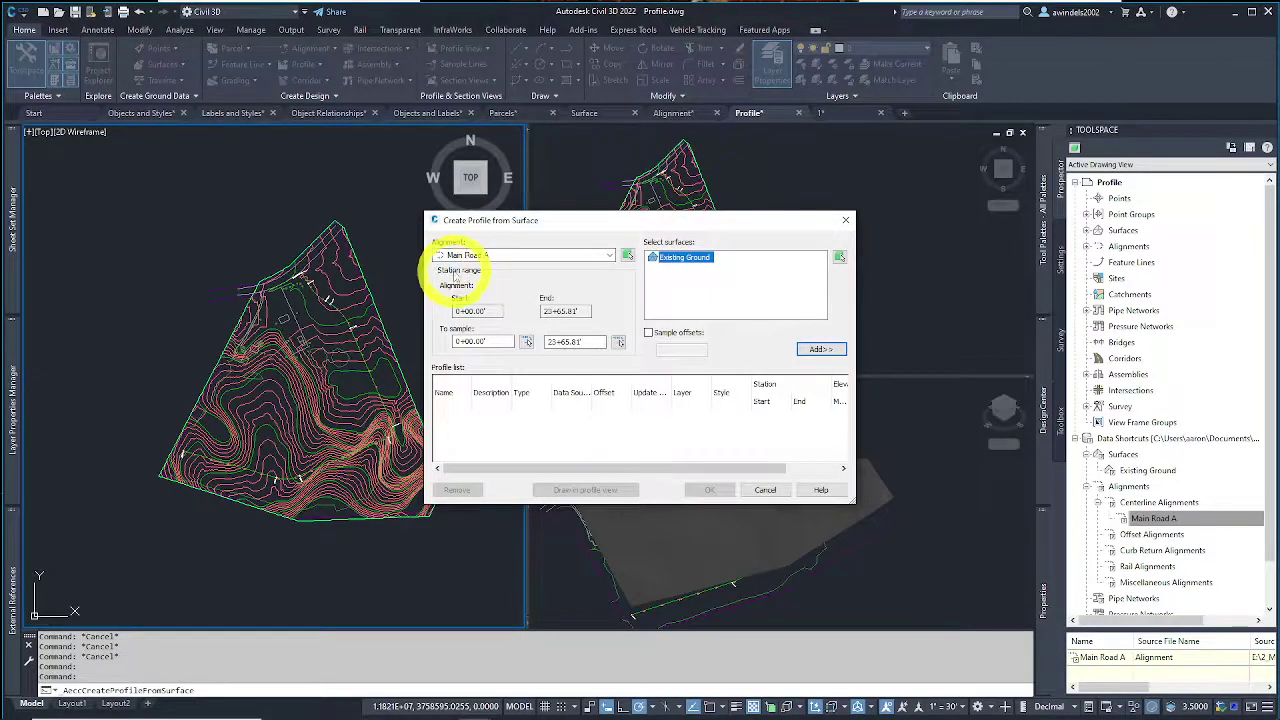
{"action": "left_click", "coordinate": [824, 352]}
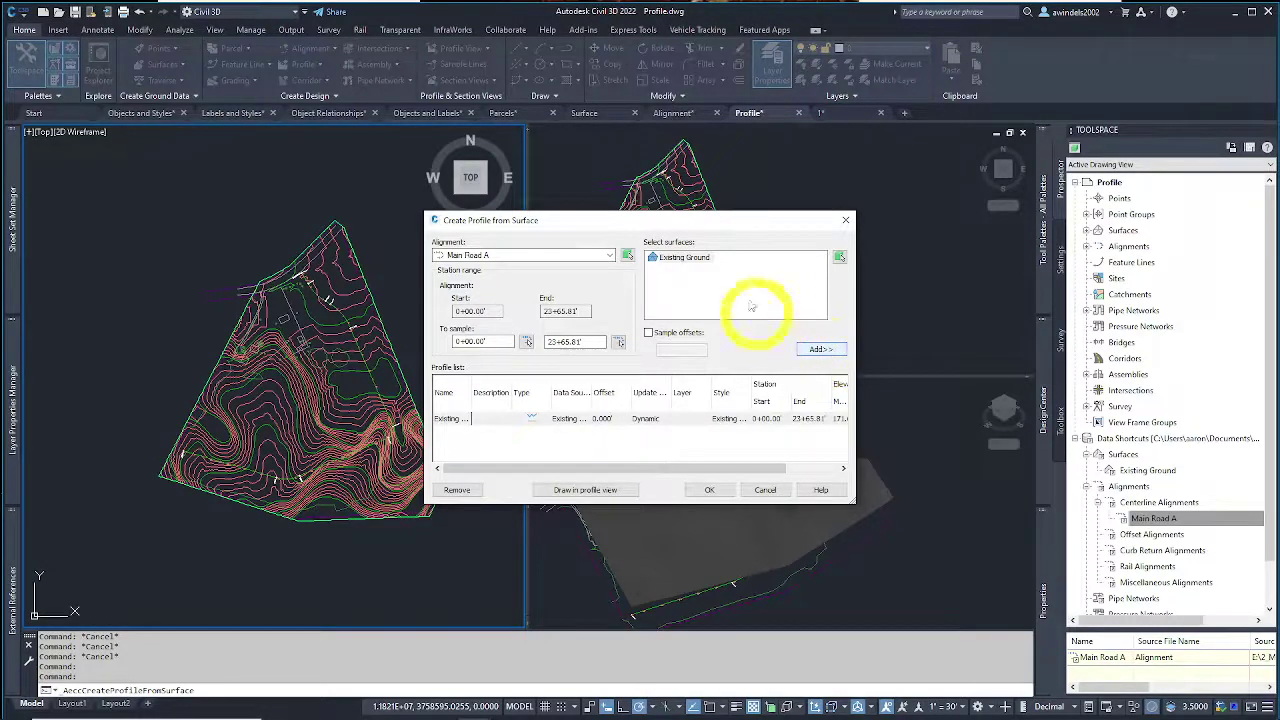
{"action": "left_click", "coordinate": [686, 257]}
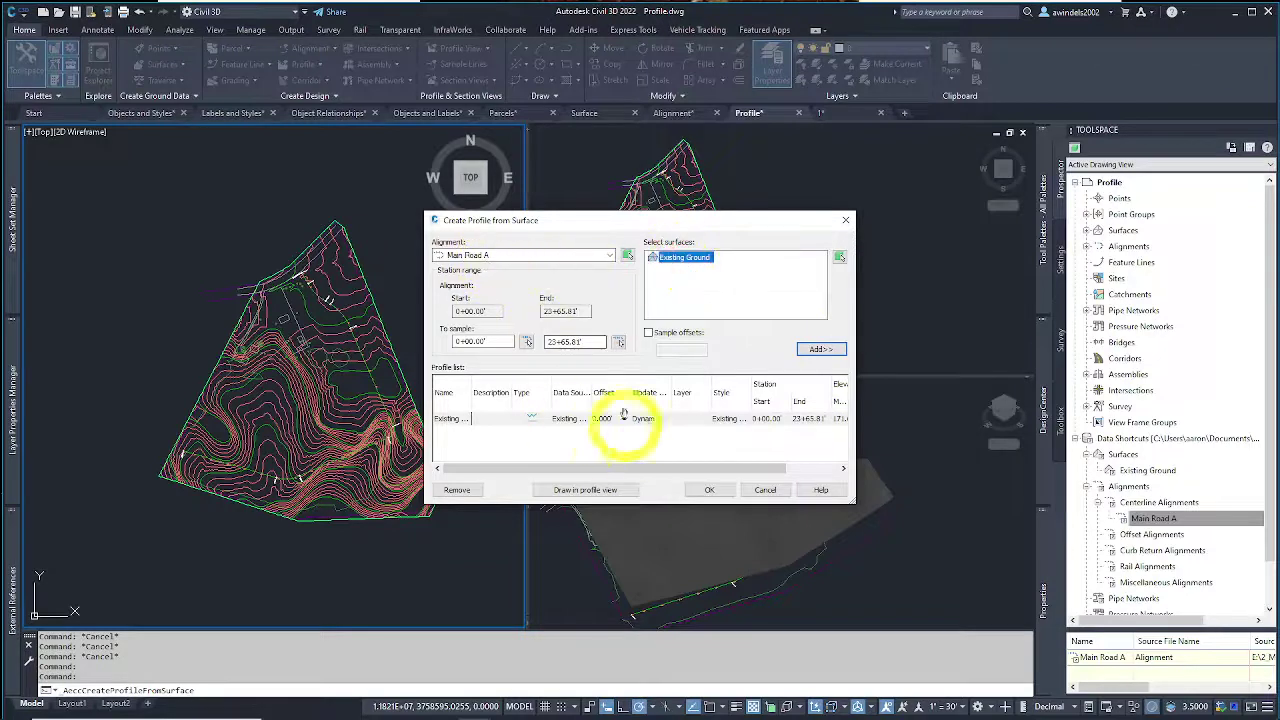
{"action": "left_click", "coordinate": [613, 490]}
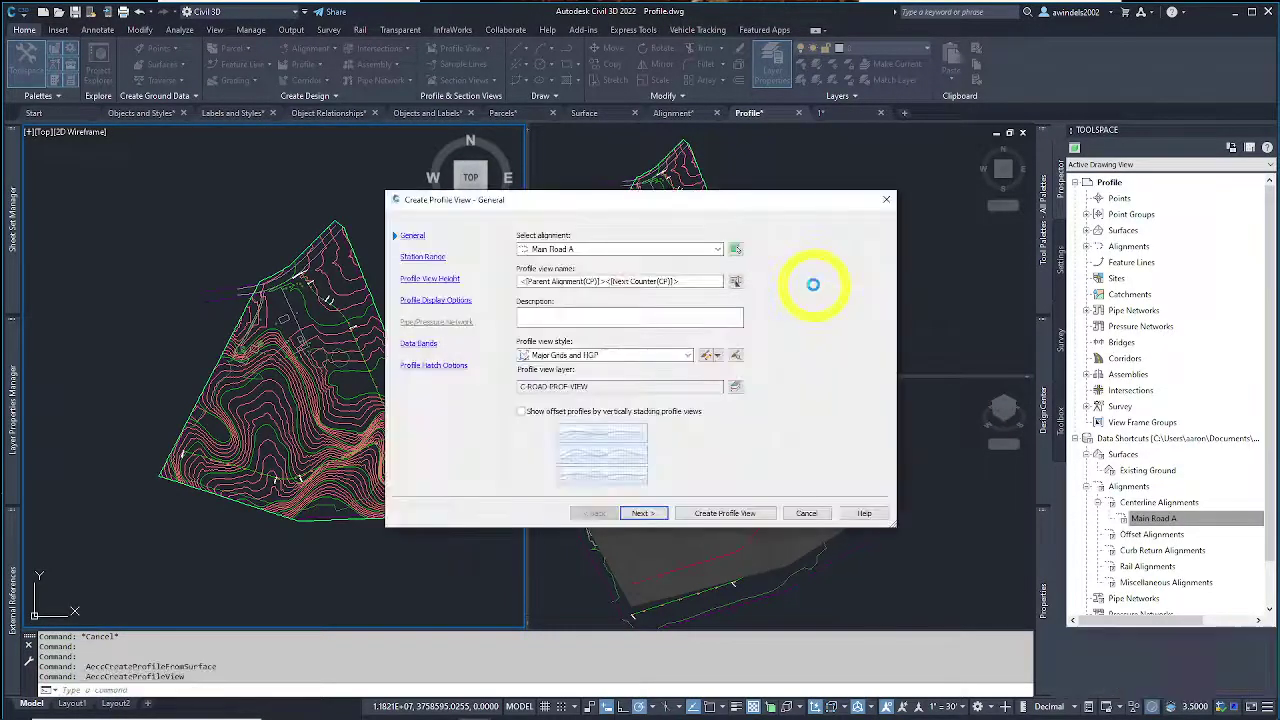
Step: Review the available profile view styles for the Main Road A profile view, keeping Major Grids and HGP
{"action": "mouse_move", "coordinate": [543, 203]}
{"action": "left_mouse_down"}
{"action": "mouse_move", "coordinate": [491, 200]}
{"action": "mouse_move", "coordinate": [537, 217]}
{"action": "mouse_move", "coordinate": [527, 193]}
{"action": "left_mouse_up"}
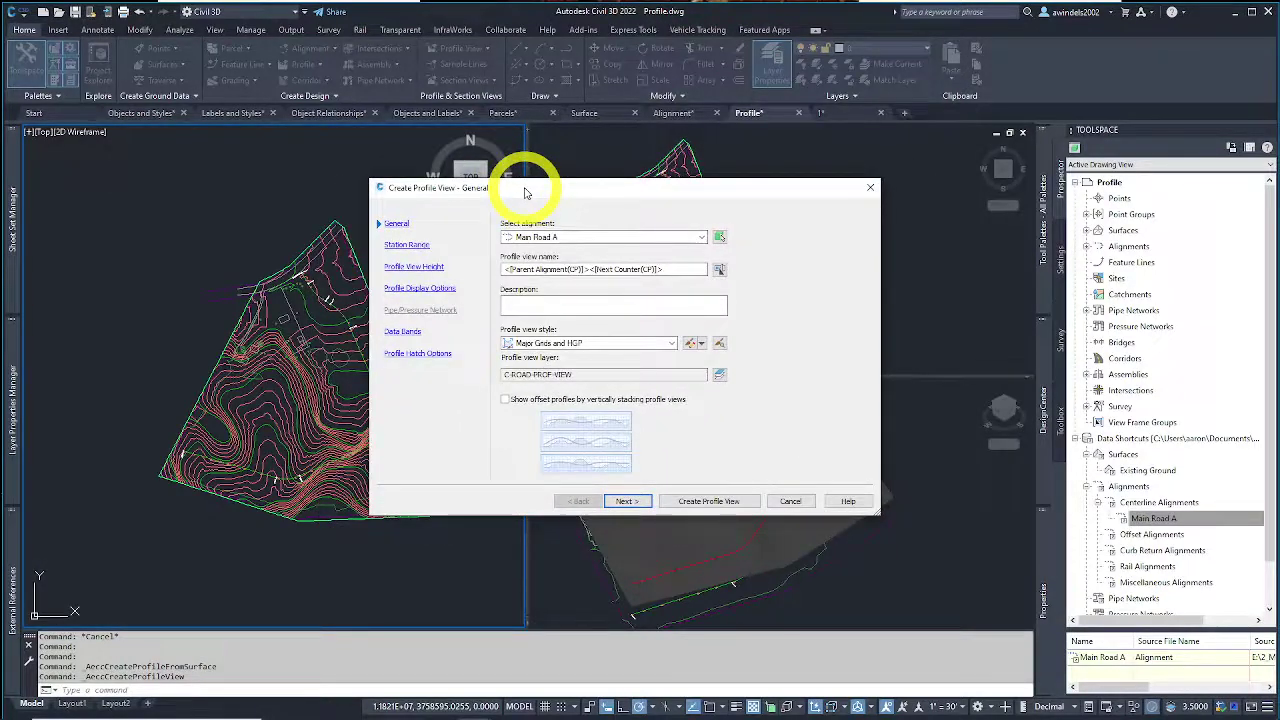
{"action": "left_click_drag", "start_coordinate": [527, 193], "coordinate": [504, 192]}
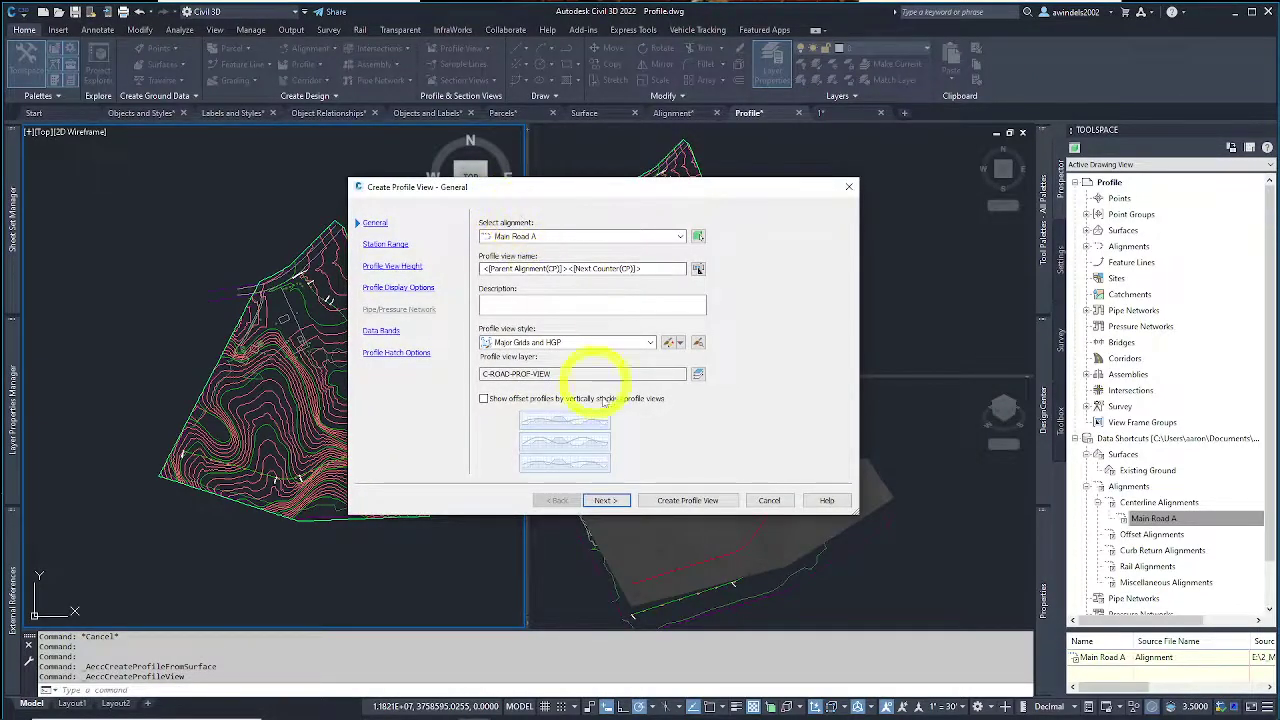
{"action": "left_click", "coordinate": [566, 341]}
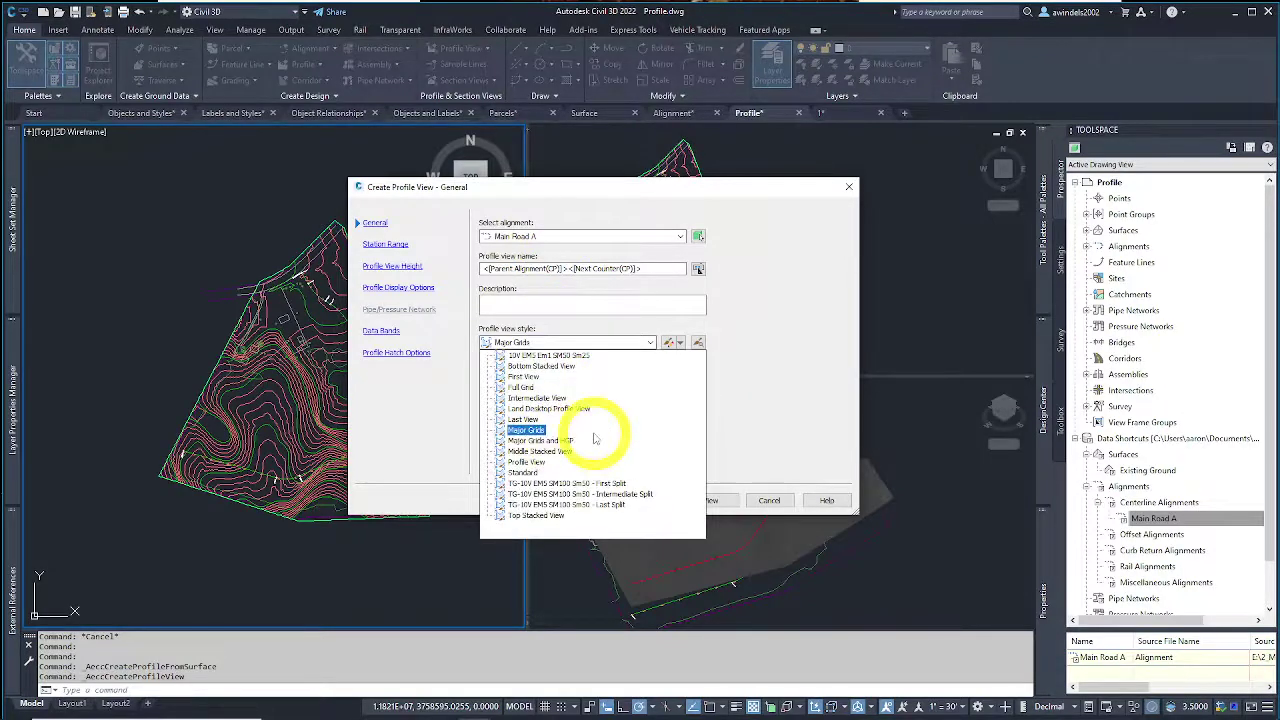
{"action": "key", "text": "Escape"}
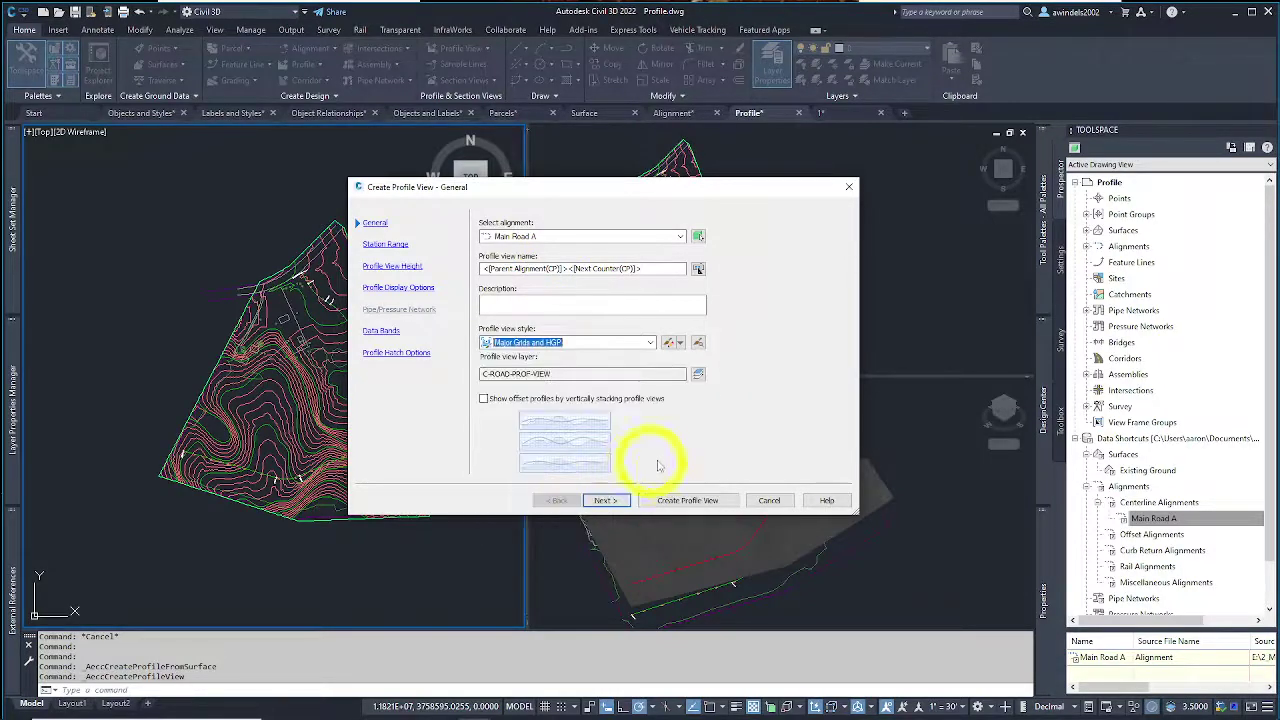
Step: Compare the automatic and user-specified options for station range and profile view height, leaving both set to Automatic
{"action": "left_click", "coordinate": [607, 500]}
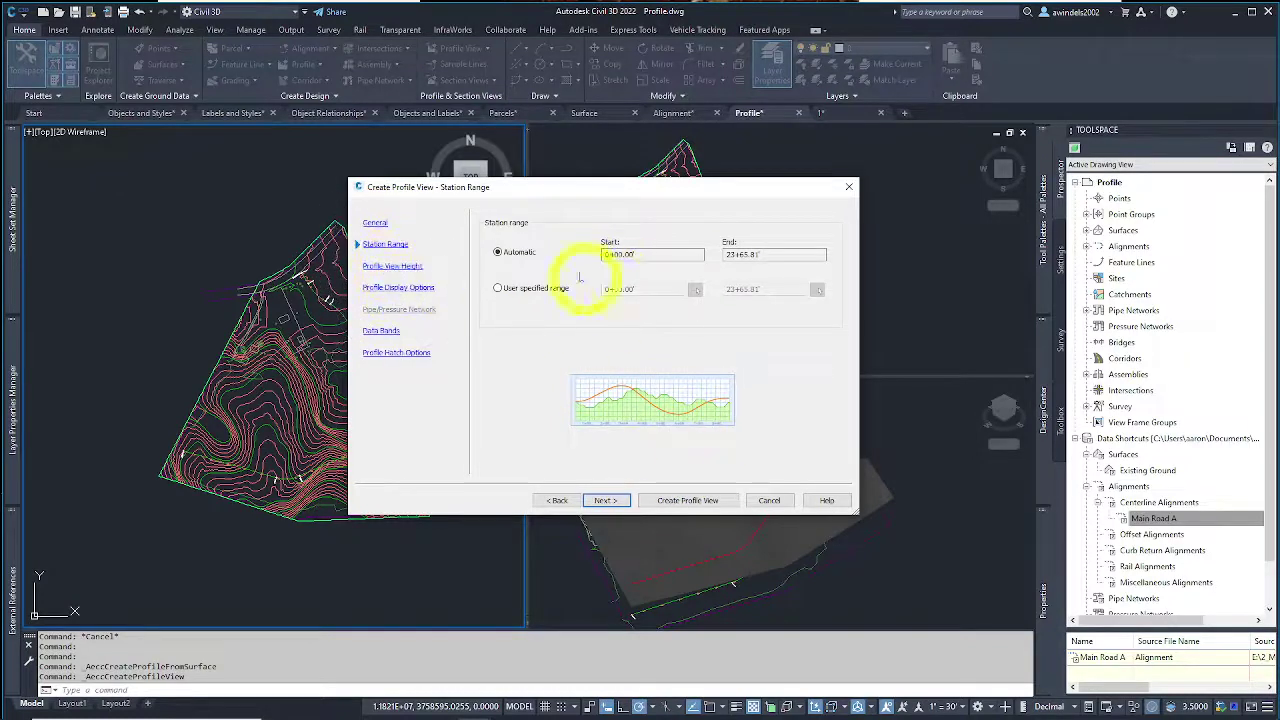
{"action": "left_click", "coordinate": [543, 293]}
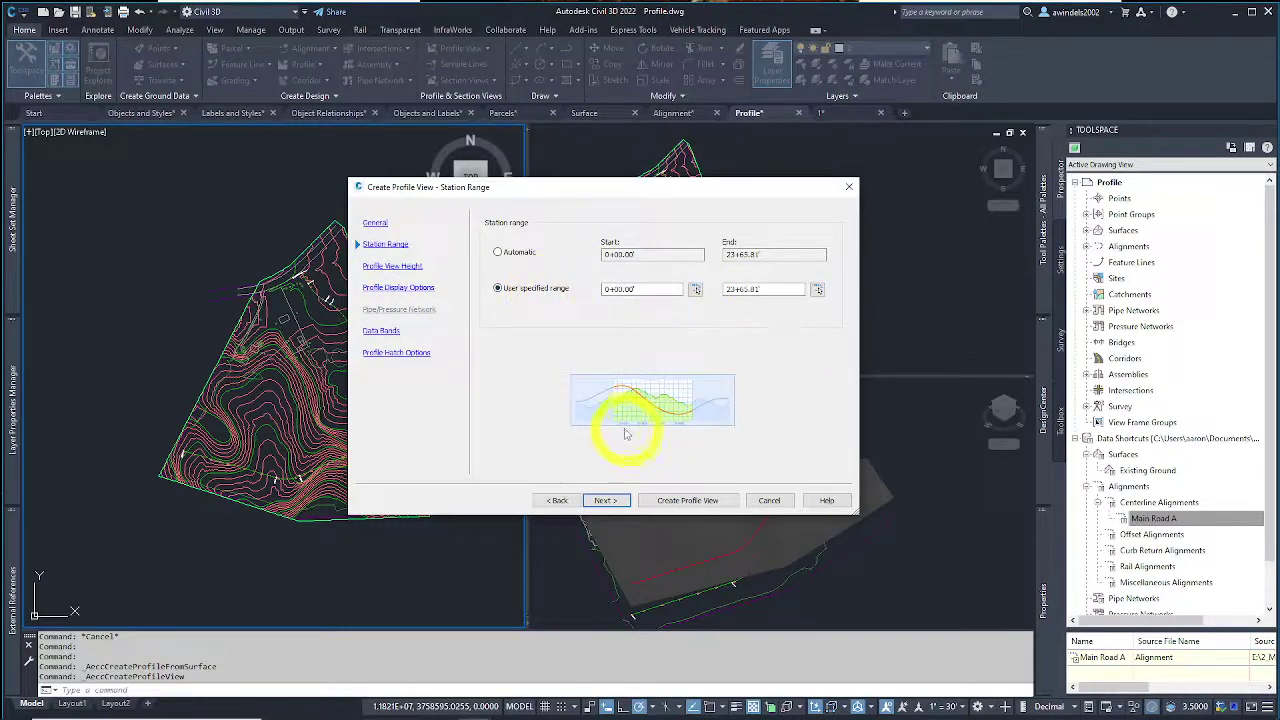
{"action": "left_click", "coordinate": [515, 256]}
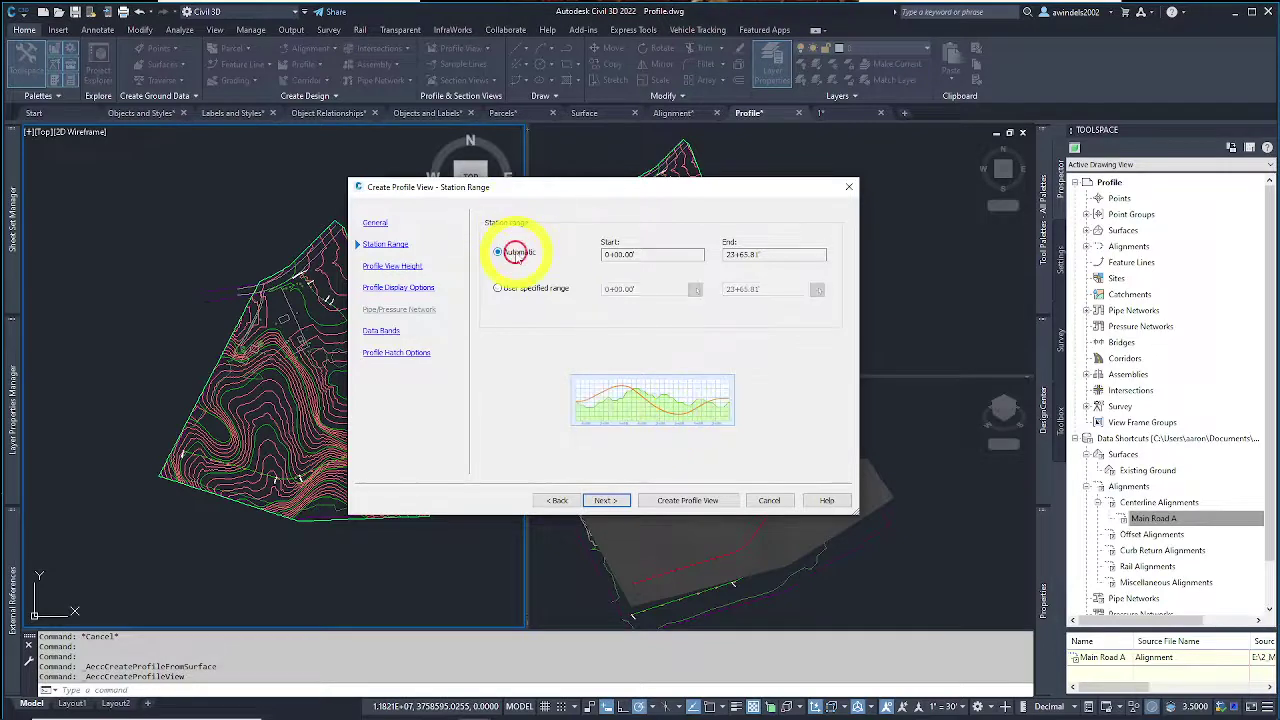
{"action": "left_click", "coordinate": [410, 267]}
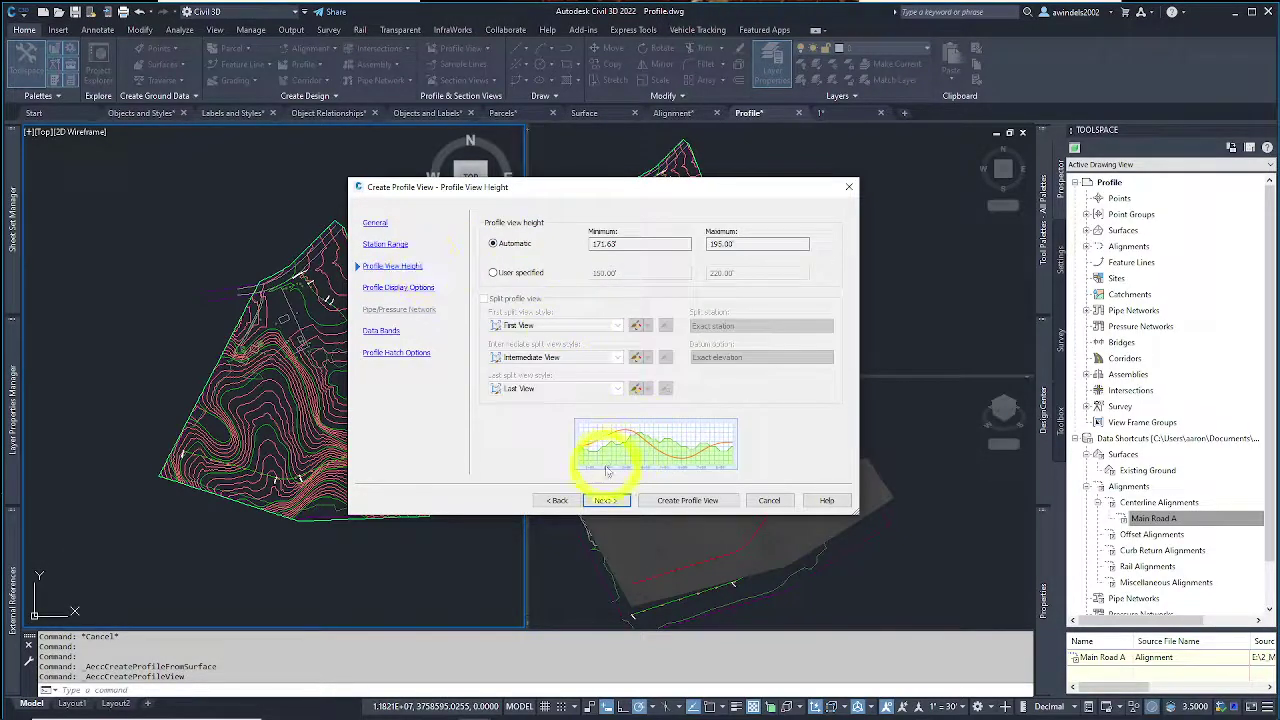
{"action": "left_click", "coordinate": [506, 277]}
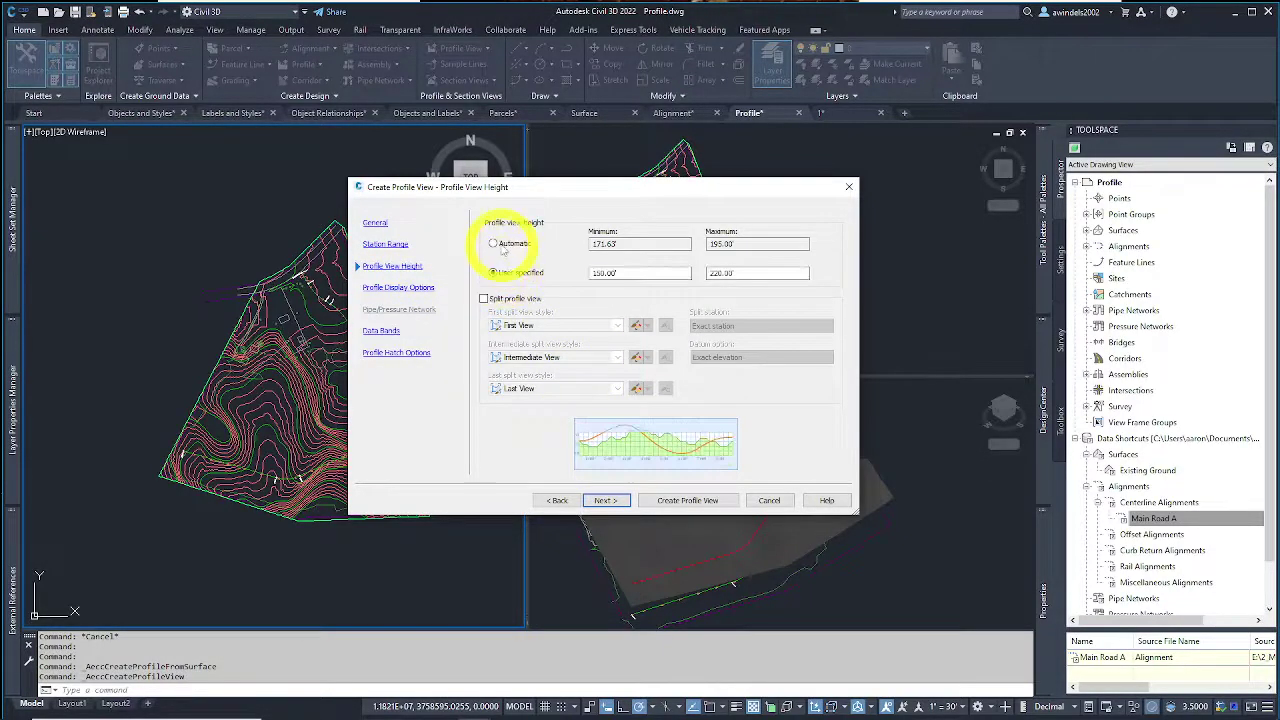
{"action": "left_click", "coordinate": [506, 248]}
{"action": "left_click", "coordinate": [508, 276]}
{"action": "left_click", "coordinate": [498, 244]}
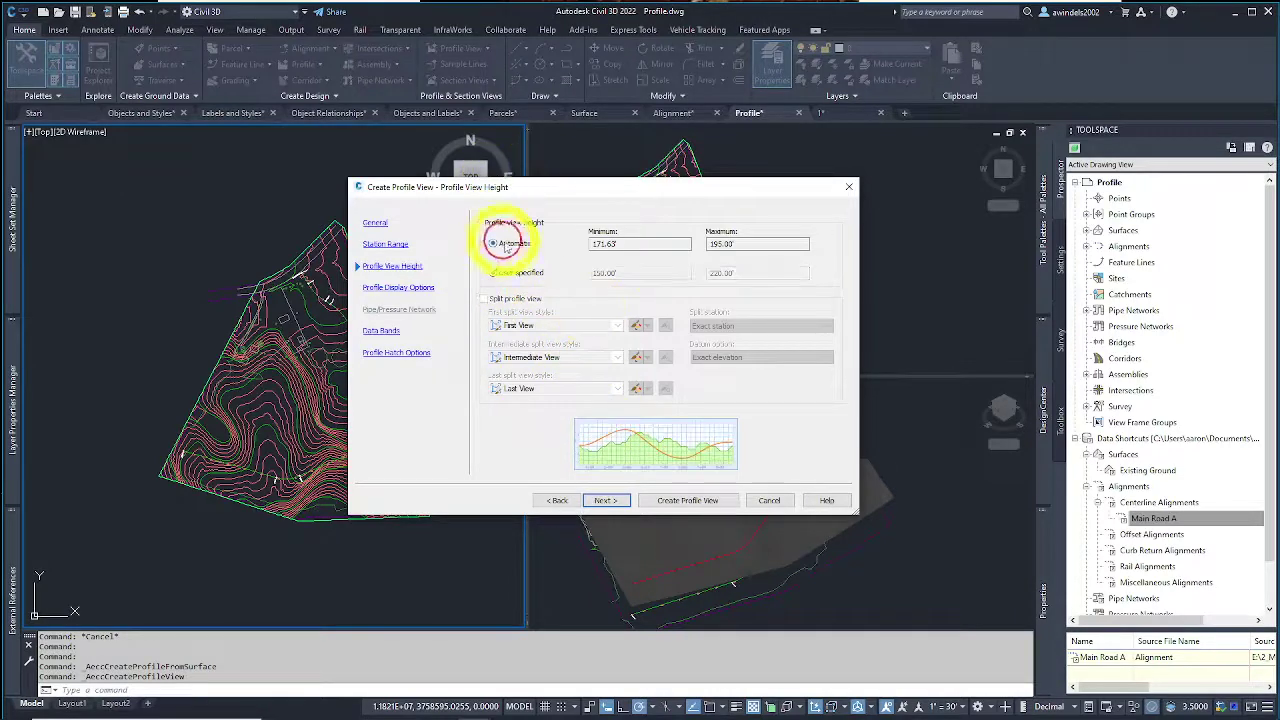
Step: Create the Main Road A profile view with its origin in the empty space east of the surface in the small plan viewport
{"action": "left_click", "coordinate": [690, 498]}
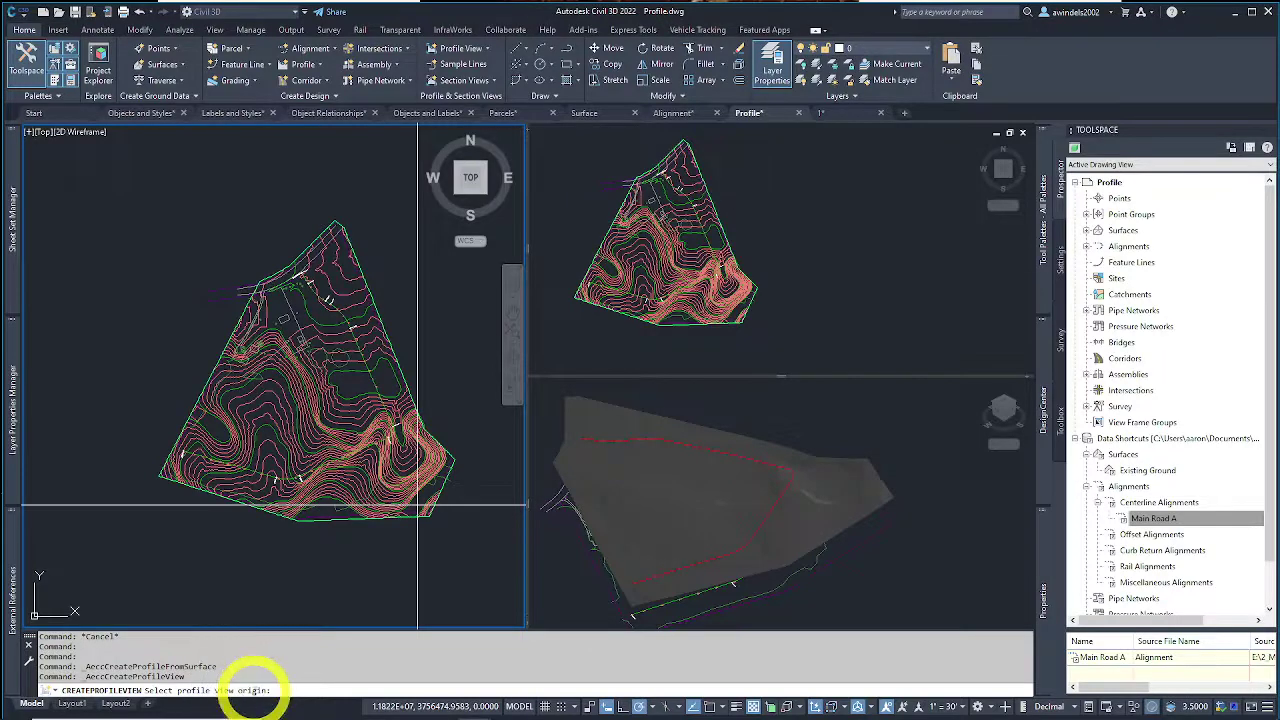
{"action": "left_click", "coordinate": [778, 213]}
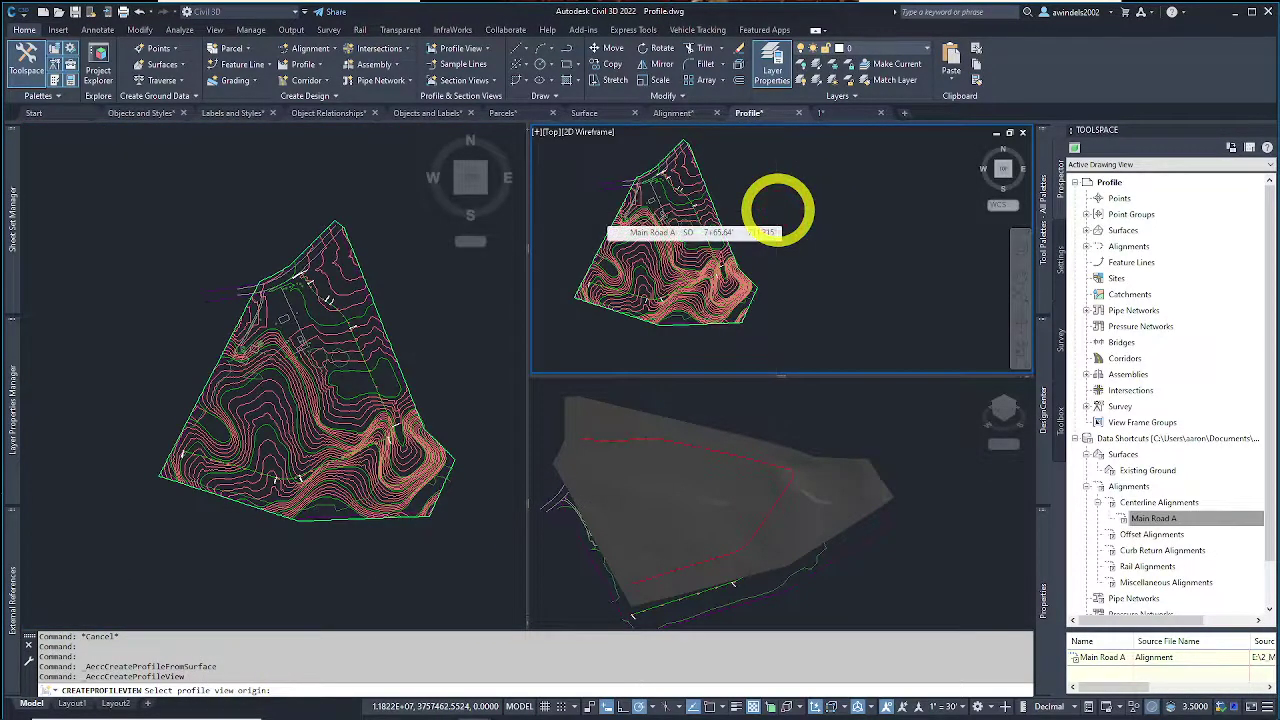
{"action": "left_click", "coordinate": [778, 210]}
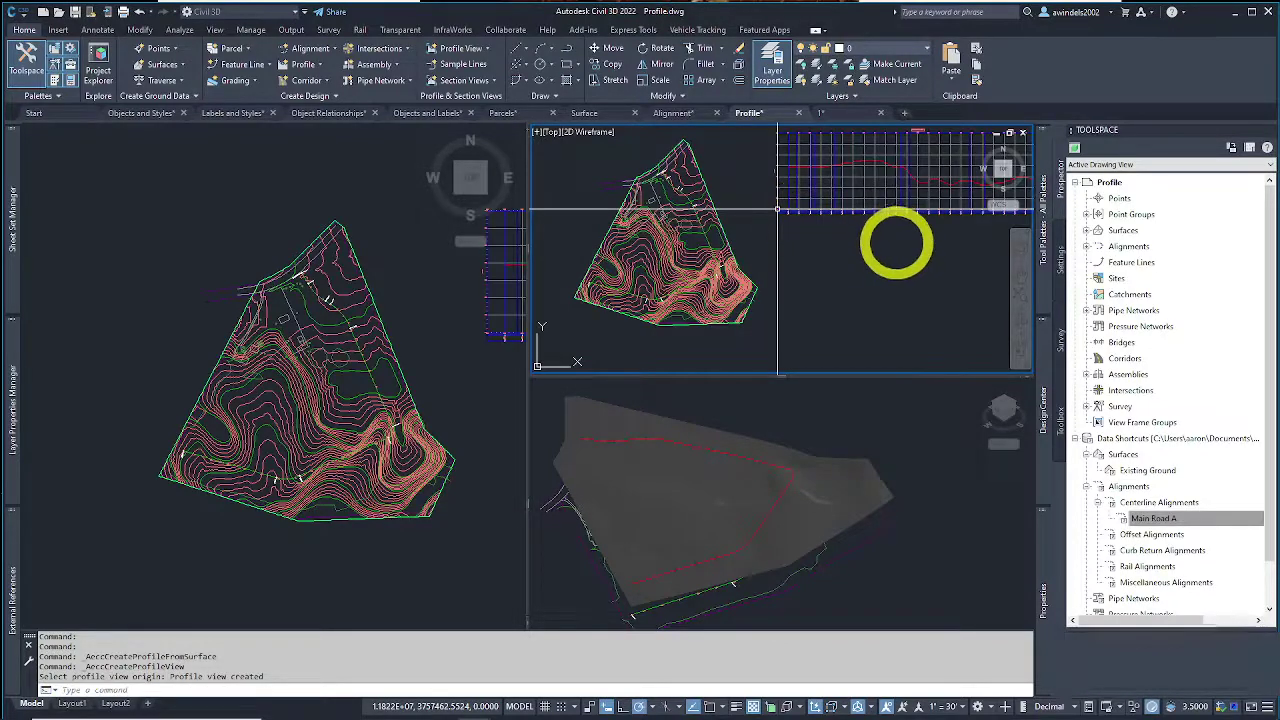
Step: Bring the new Main Road A profile view fully into view in both the small and the large plan viewport
{"action": "left_click", "coordinate": [894, 257]}
{"action": "middle_click_drag", "start_coordinate": [894, 257], "coordinate": [774, 293]}
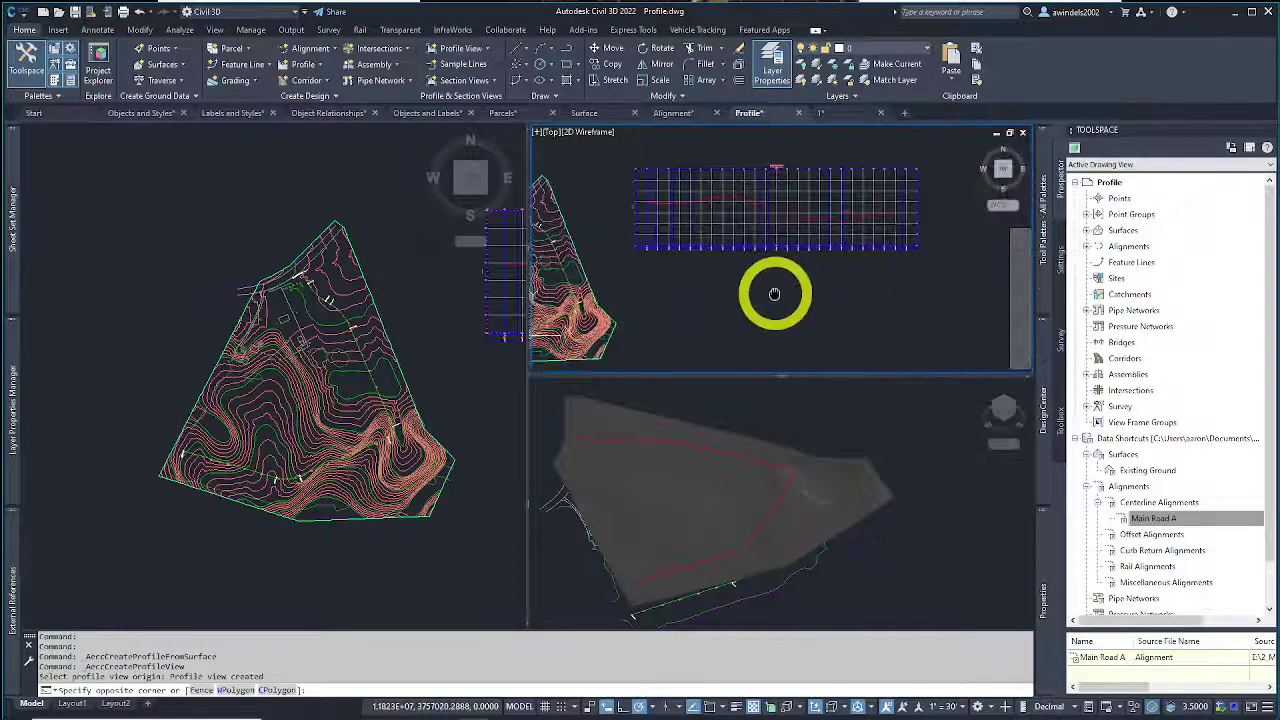
{"action": "key", "text": "Escape"}
{"action": "scroll", "coordinate": [749, 266], "scroll_direction": "down", "scroll_amount": 2}
{"action": "scroll", "coordinate": [650, 250], "scroll_direction": "up", "scroll_amount": 2}
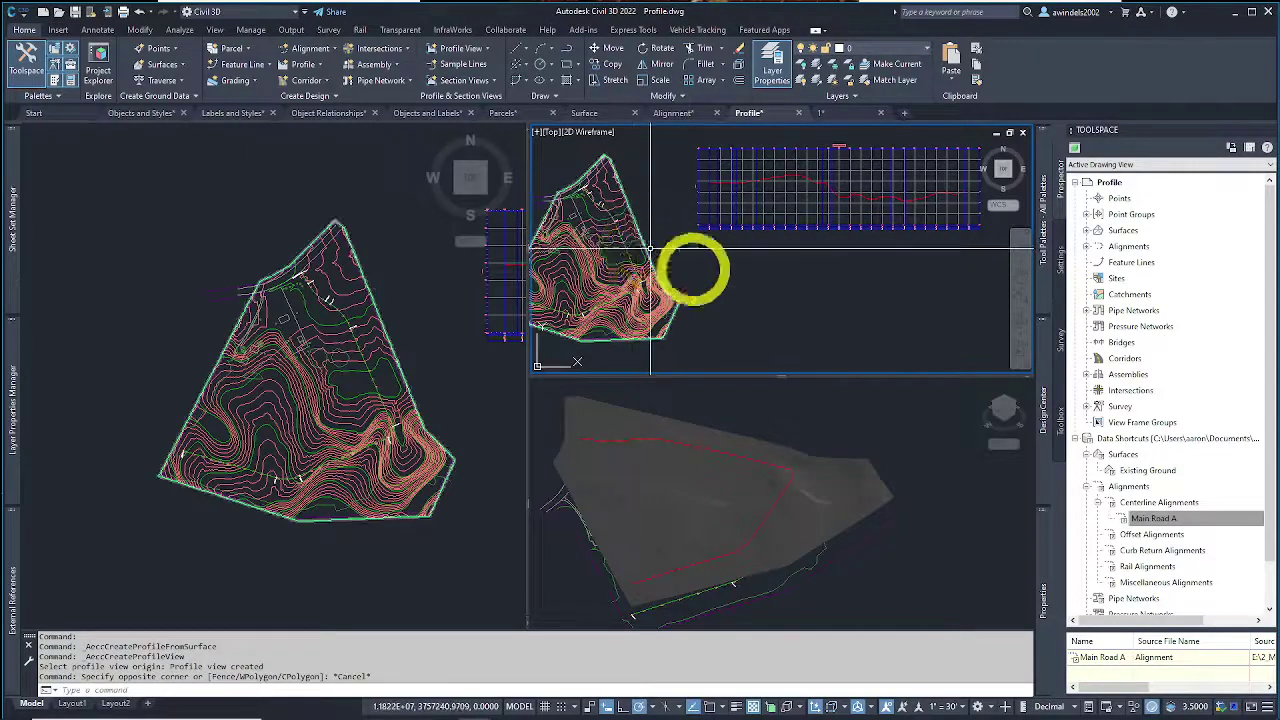
{"action": "left_click", "coordinate": [380, 322]}
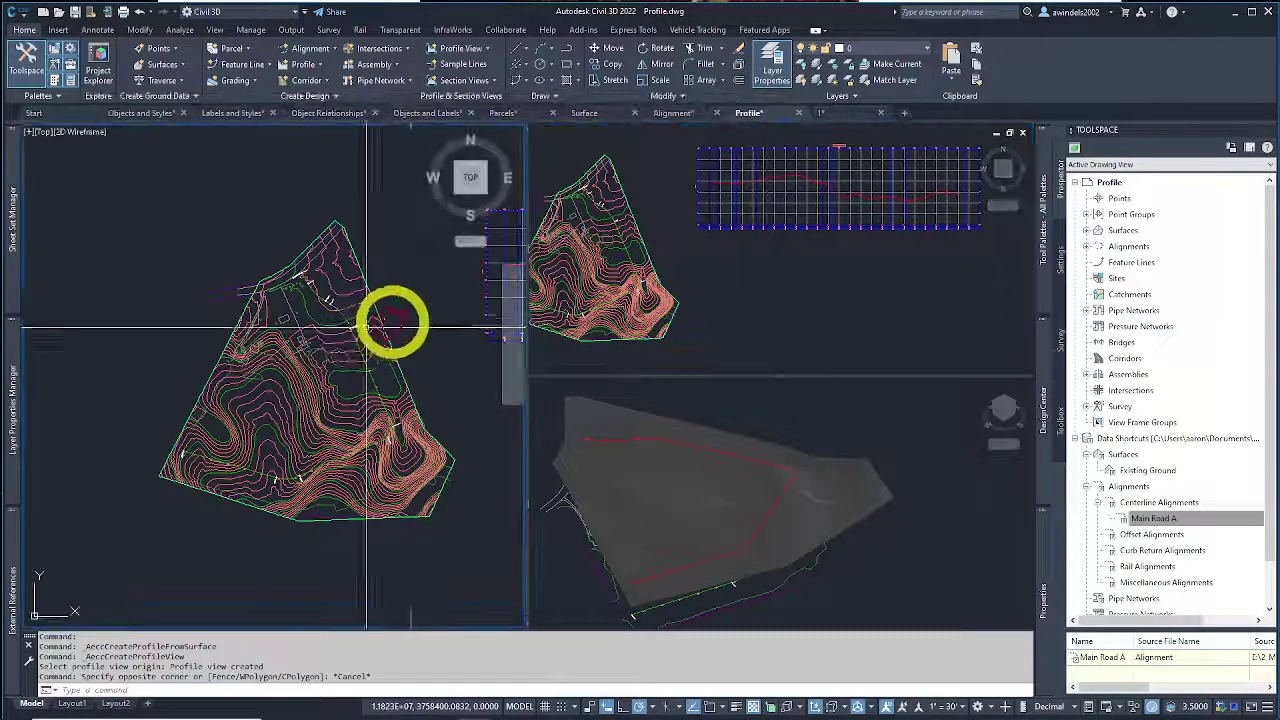
{"action": "key", "text": "Escape"}
{"action": "key", "text": "Escape"}
{"action": "middle_click_drag", "start_coordinate": [434, 305], "coordinate": [280, 337]}
{"action": "scroll", "coordinate": [283, 338], "scroll_direction": "down", "scroll_amount": 2}
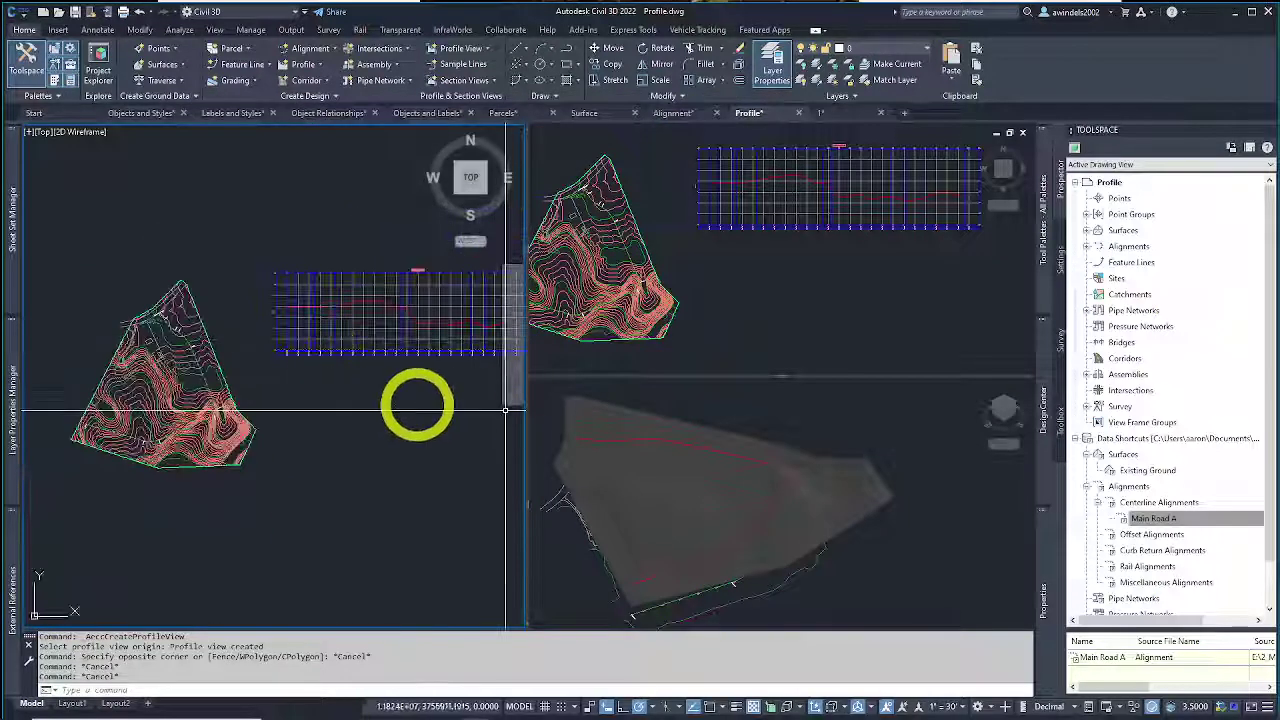
{"action": "middle_click_drag", "start_coordinate": [448, 409], "coordinate": [333, 416]}
{"action": "key", "text": "Escape"}
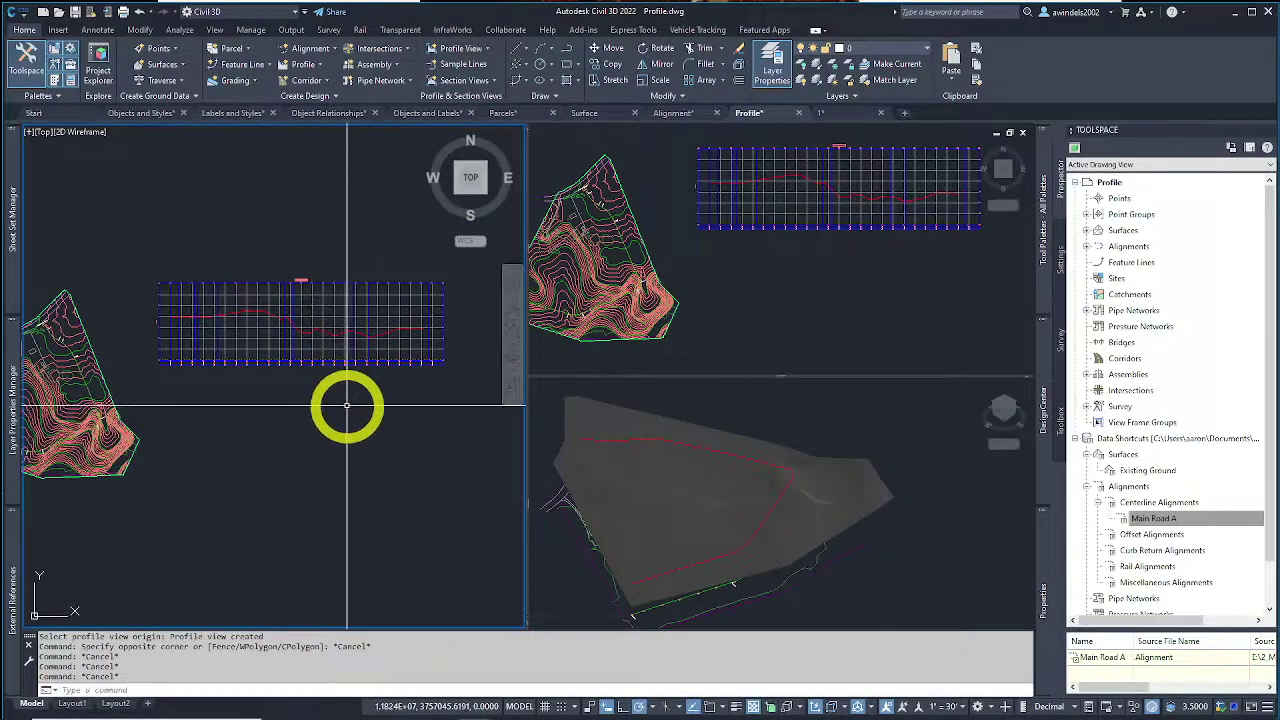